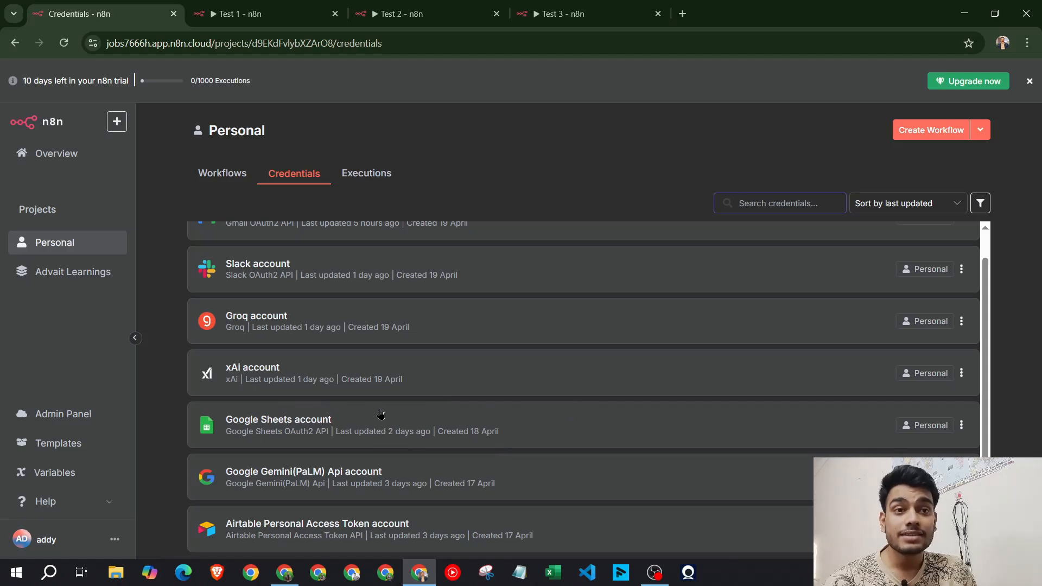
Scroll through the n8n presentation slides, then return to the n8n credentials page
left_click(284, 573)
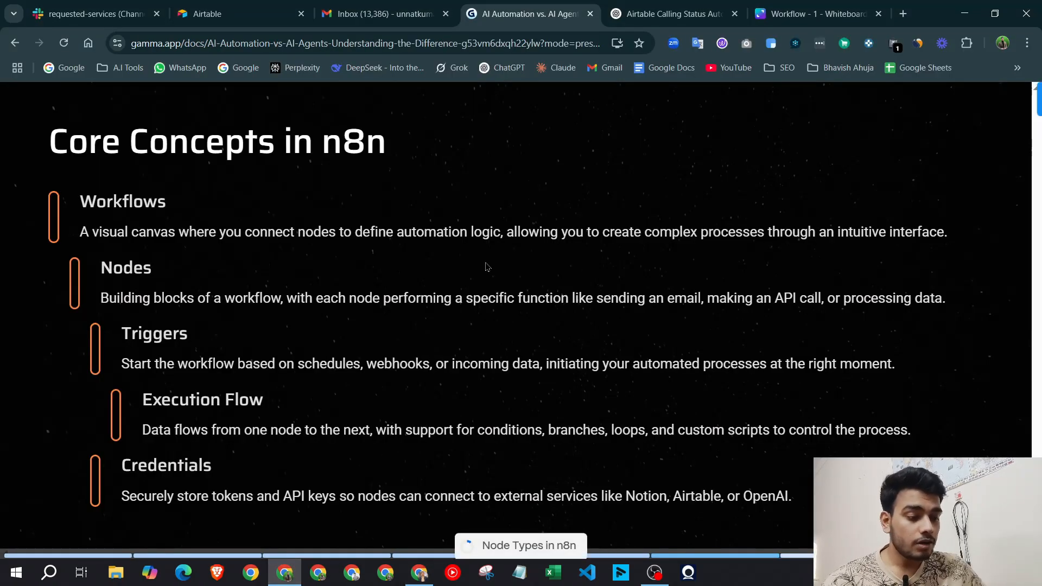
scroll(487, 267, "down", 3)
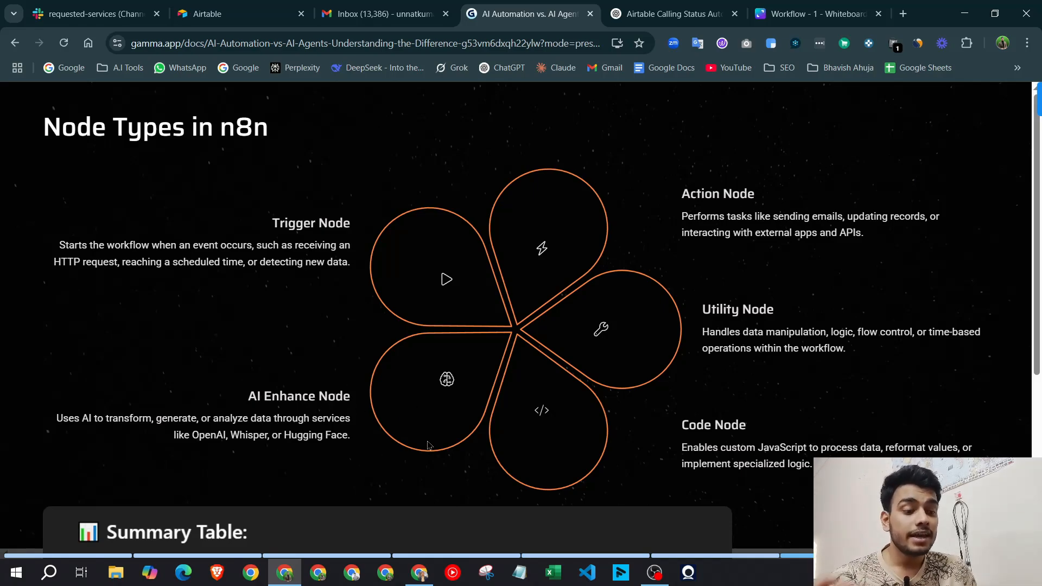
scroll(429, 344, "down", 5)
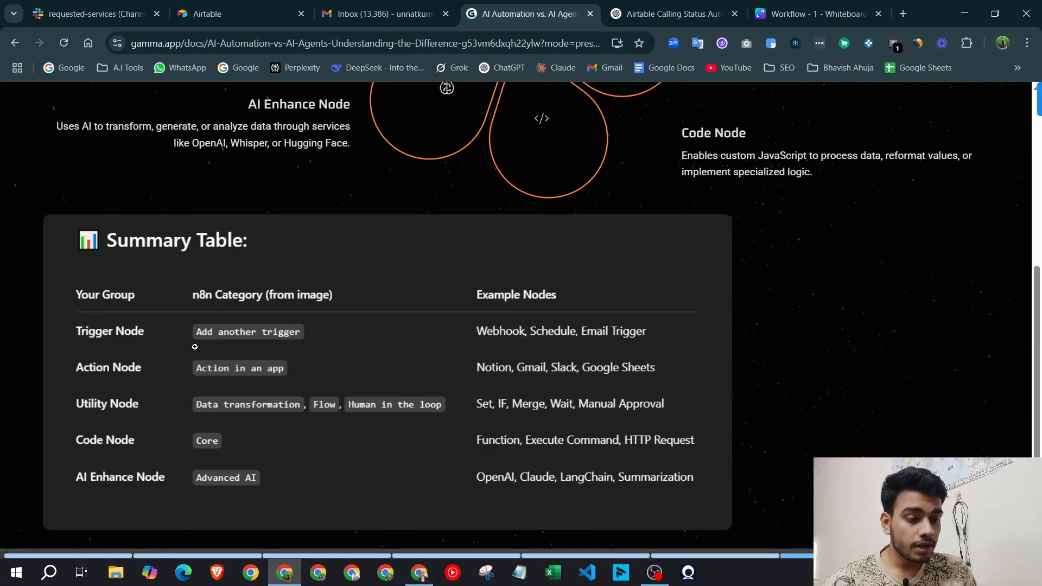
left_click(419, 572)
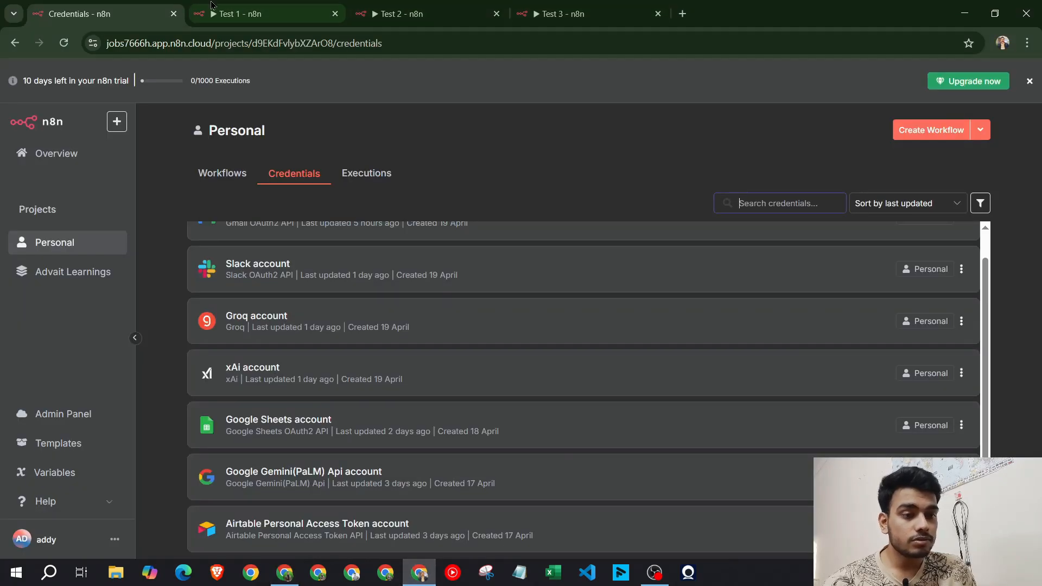
Create a new Advait Learnings workflow with a manual 'When clicking Test workflow' trigger
left_click(82, 272)
left_click(931, 130)
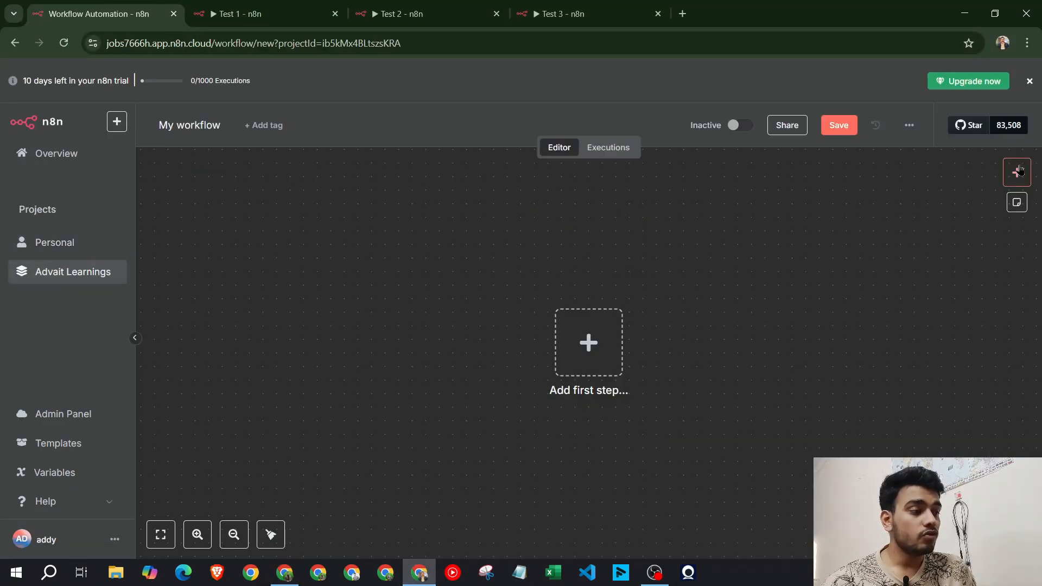
left_click(590, 343)
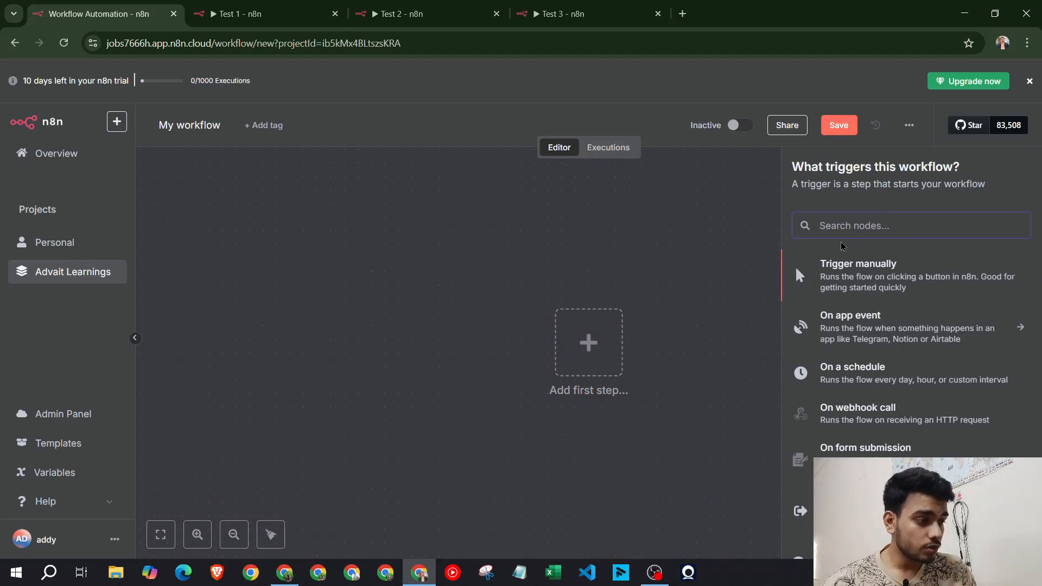
left_click(916, 286)
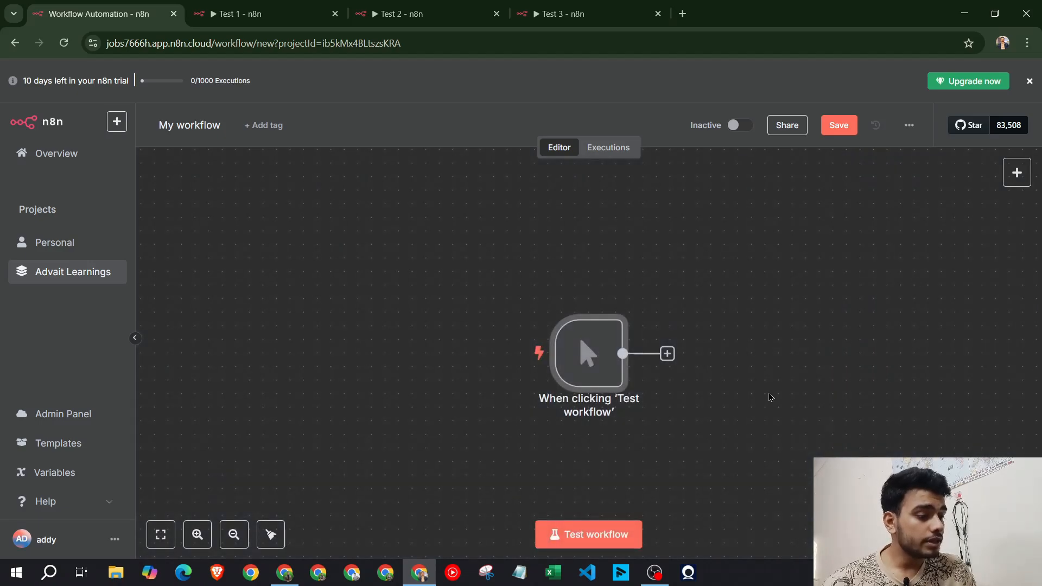
Browse the node list and move the trigger node up and left on the canvas
left_click(1017, 172)
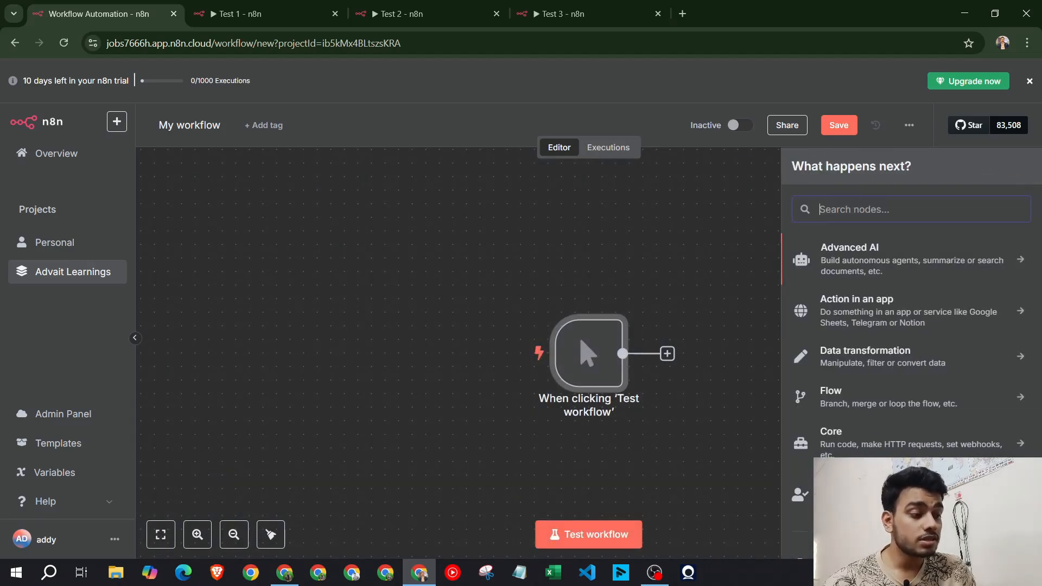
scroll(920, 264, "down", 2)
scroll(921, 265, "up", 2)
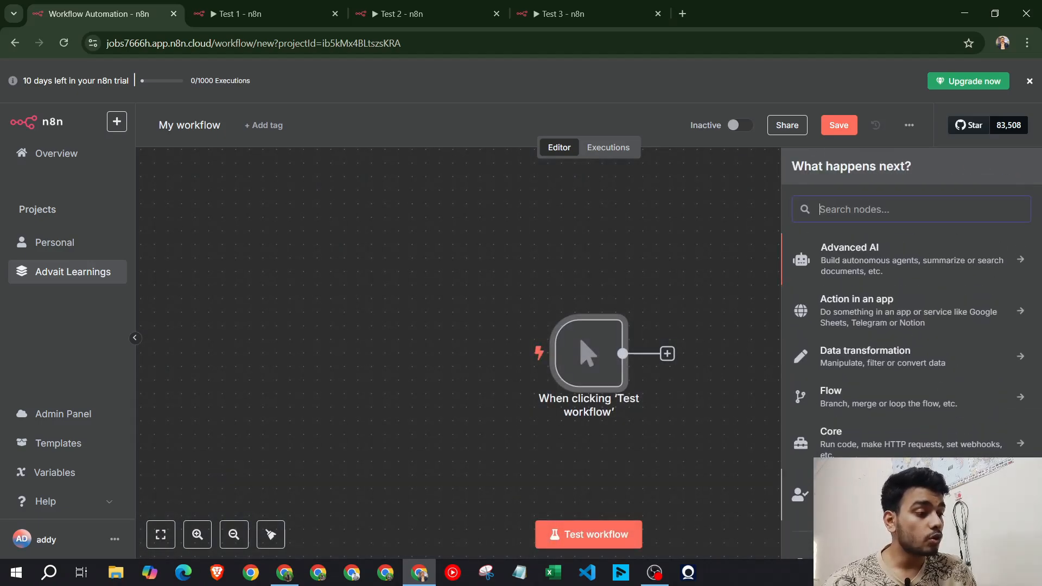
scroll(912, 336, "down", 1)
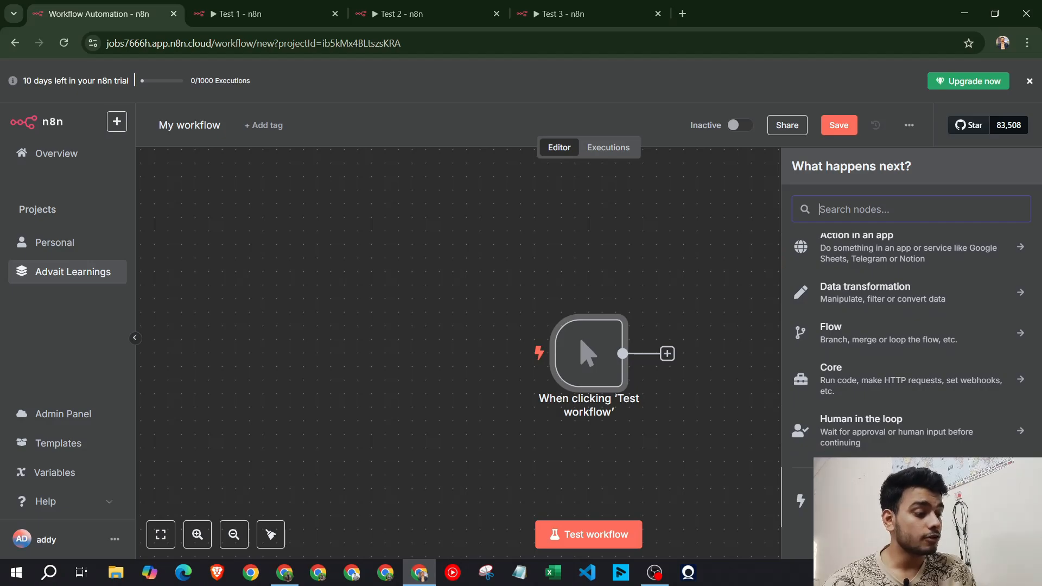
scroll(855, 234, "up", 1)
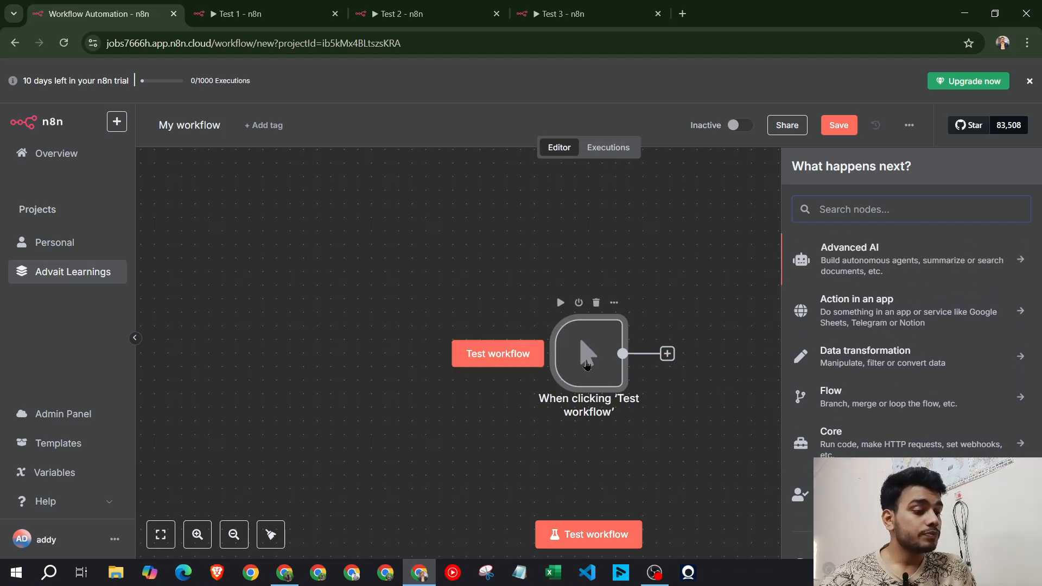
left_click_drag(581, 350, 385, 343)
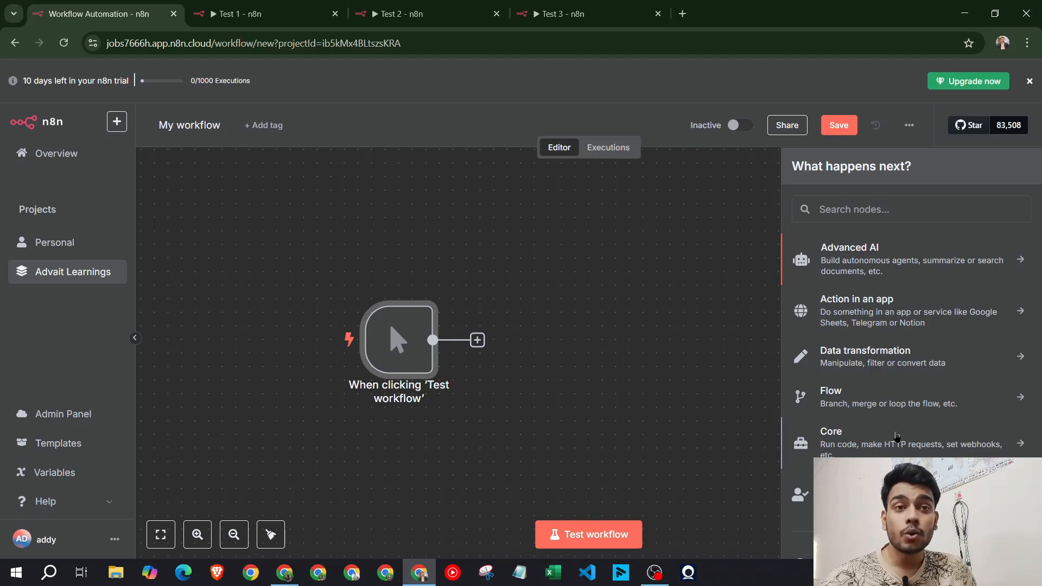
Browse the Data transformation nodes, then bring the Gamma summary table back
left_click(904, 348)
scroll(917, 379, "down", 10)
scroll(921, 395, "up", 10)
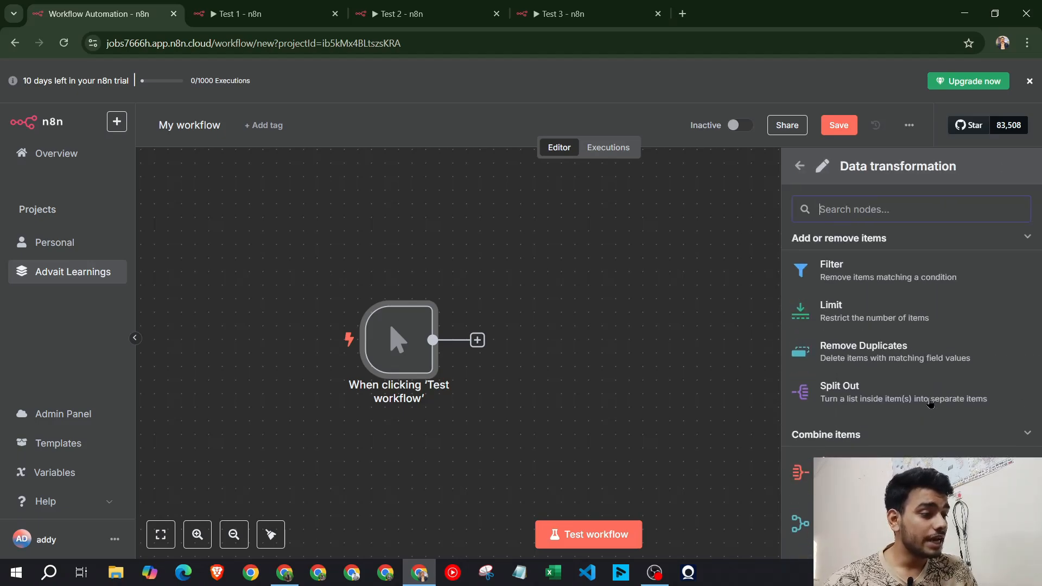
left_click(801, 166)
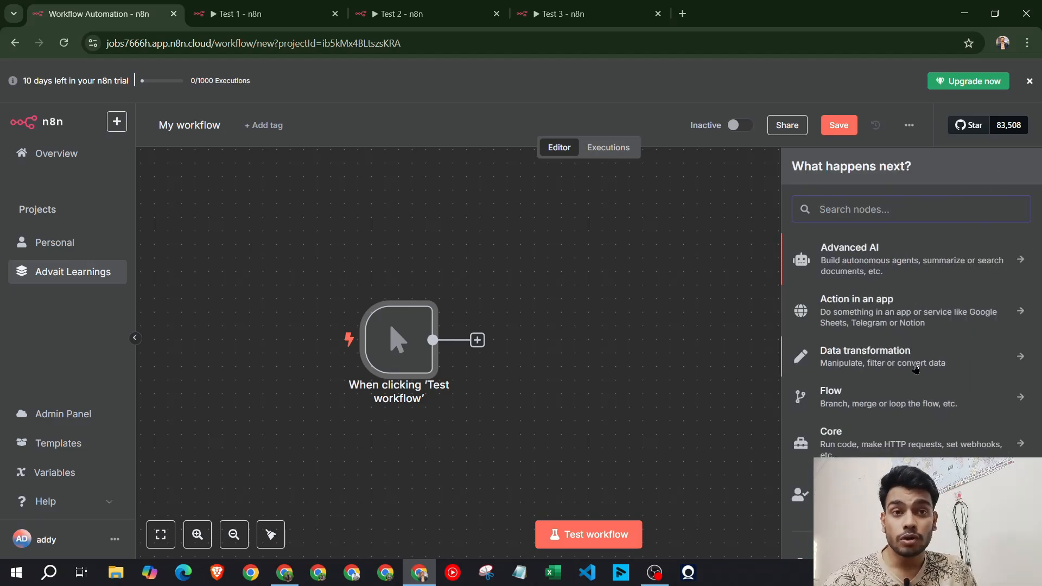
left_click(285, 573)
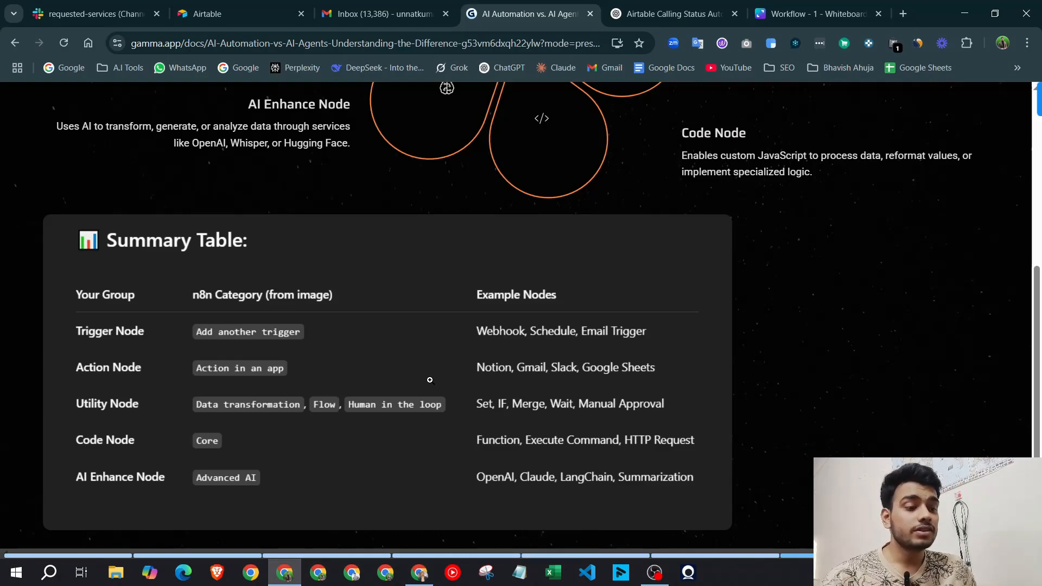
Scroll the Gamma deck to 'AI Automation: Task Executors', then view n8n's Test 1 workflow
scroll(430, 379, "down", 2)
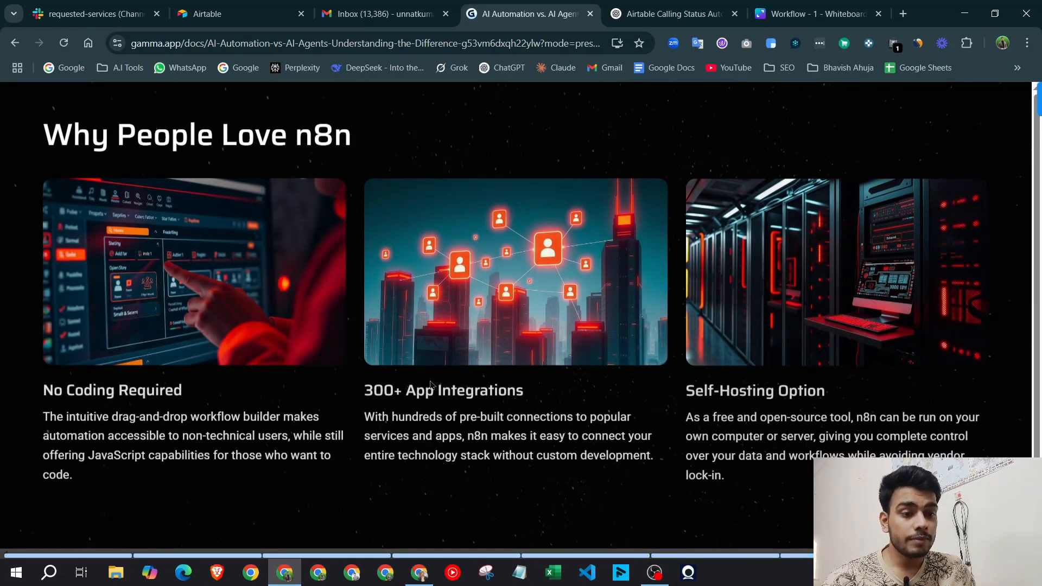
mouse_move(351, 140)
left_mouse_down()
mouse_move(52, 142)
mouse_move(359, 144)
left_mouse_up()
left_click(54, 142)
left_click(374, 155)
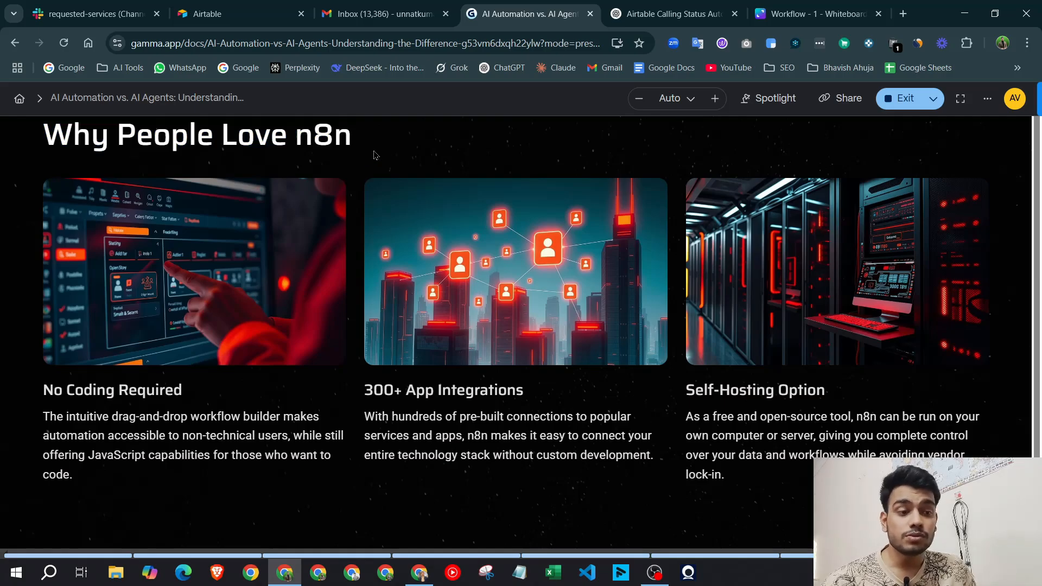
scroll(566, 243, "down", 2)
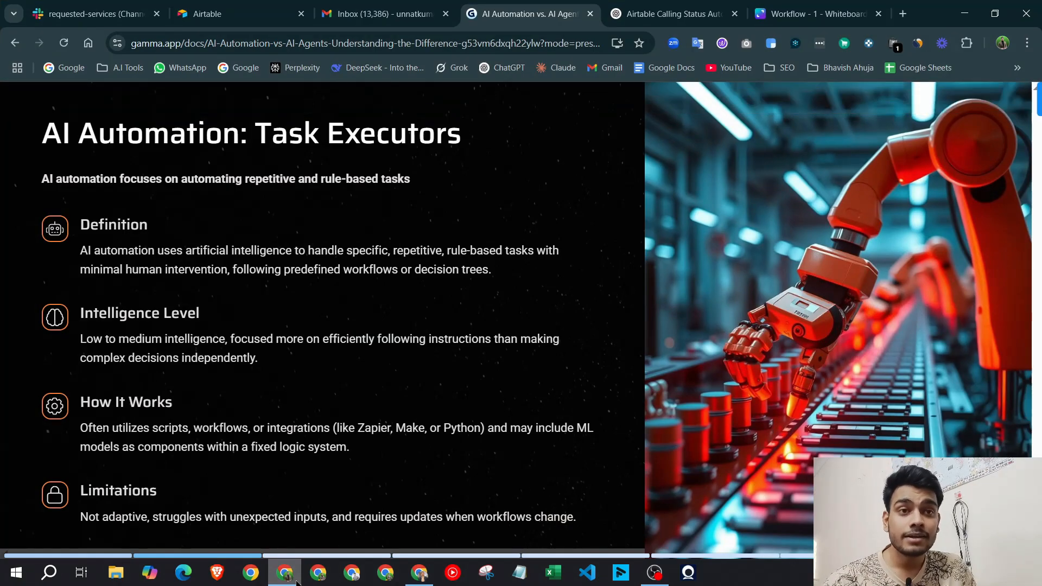
left_click(419, 573)
left_click(236, 7)
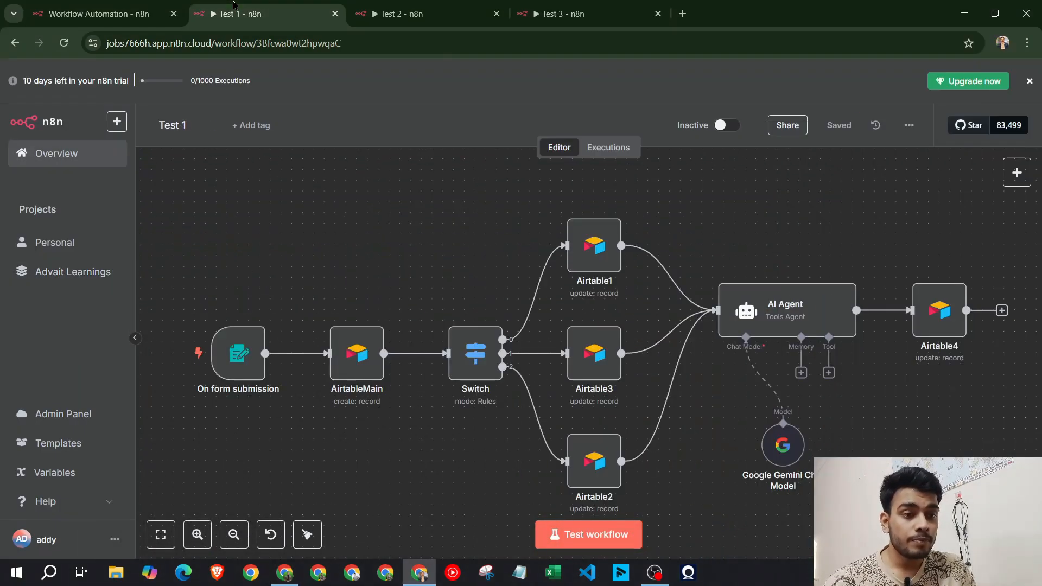
Leave the new workflow without saving it
left_click(130, 8)
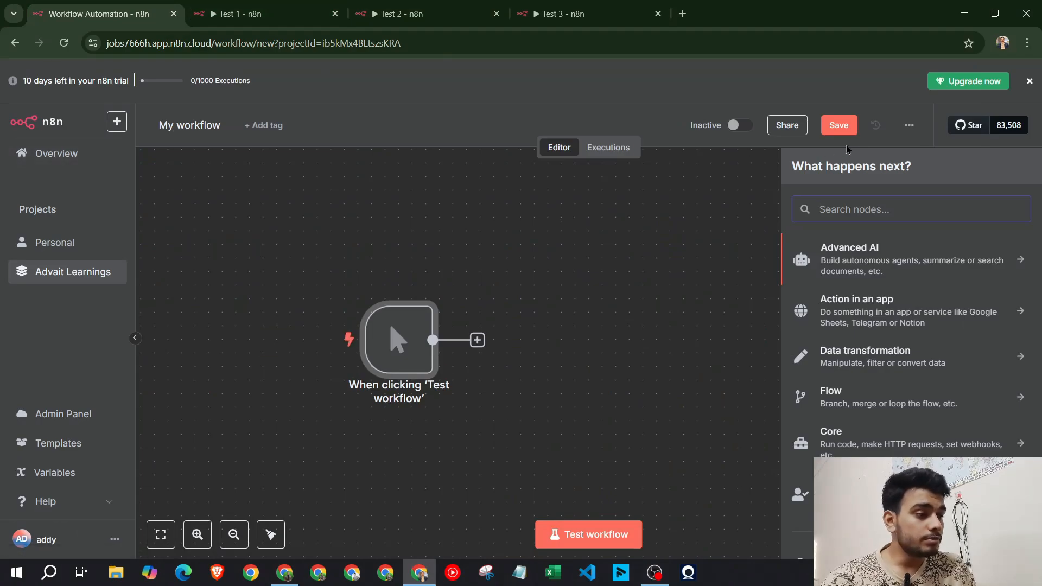
left_click(9, 52)
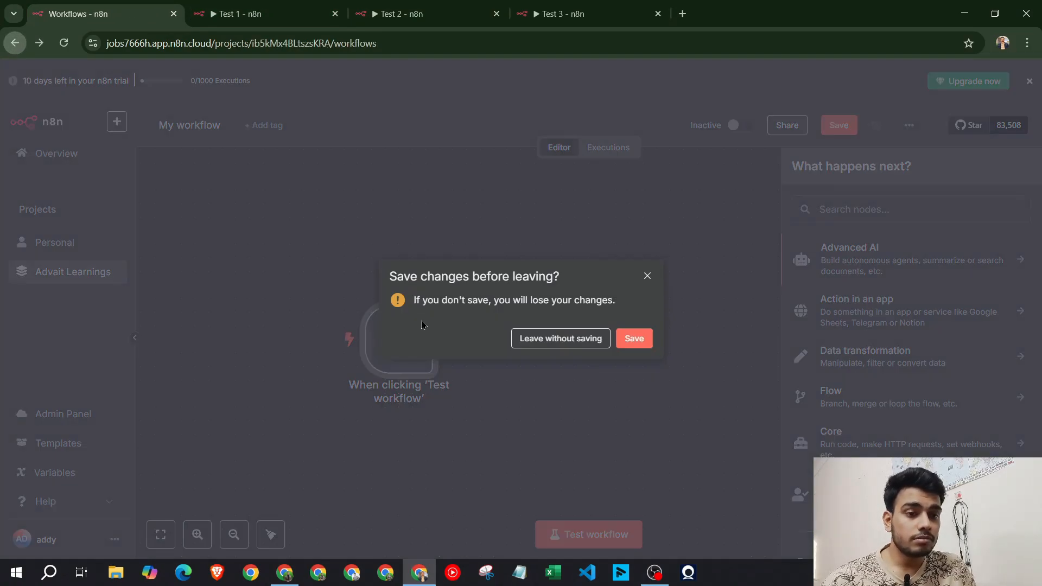
left_click(570, 343)
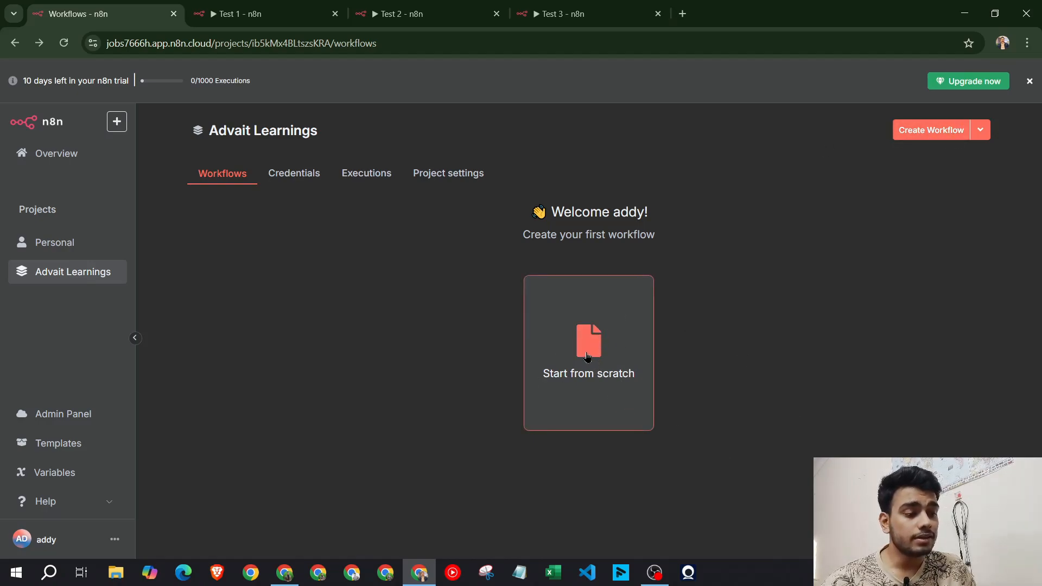
Look through the project's Credentials, Executions and Settings tabs, then return to Gamma
left_click(280, 175)
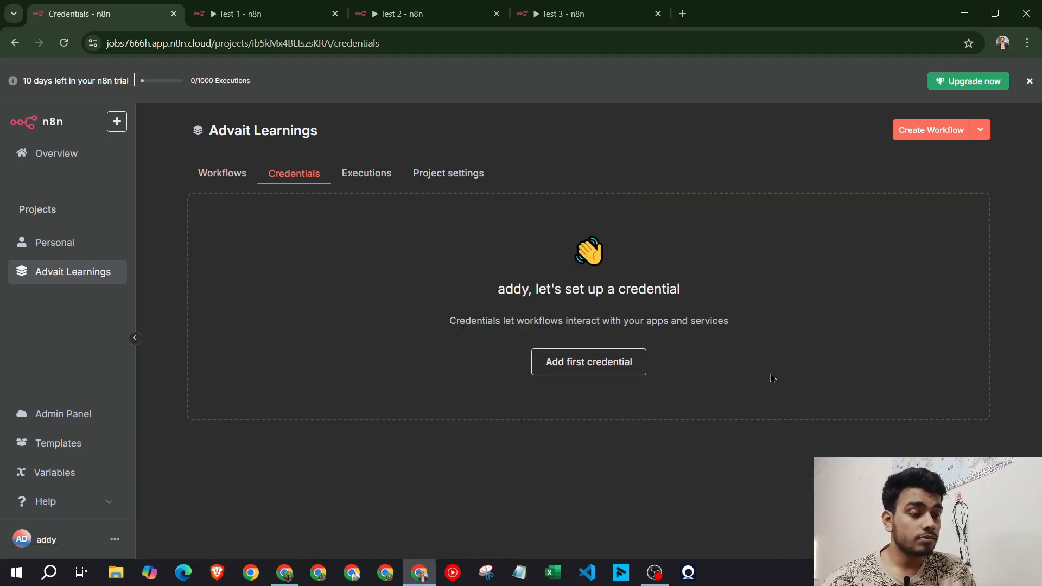
left_click(374, 183)
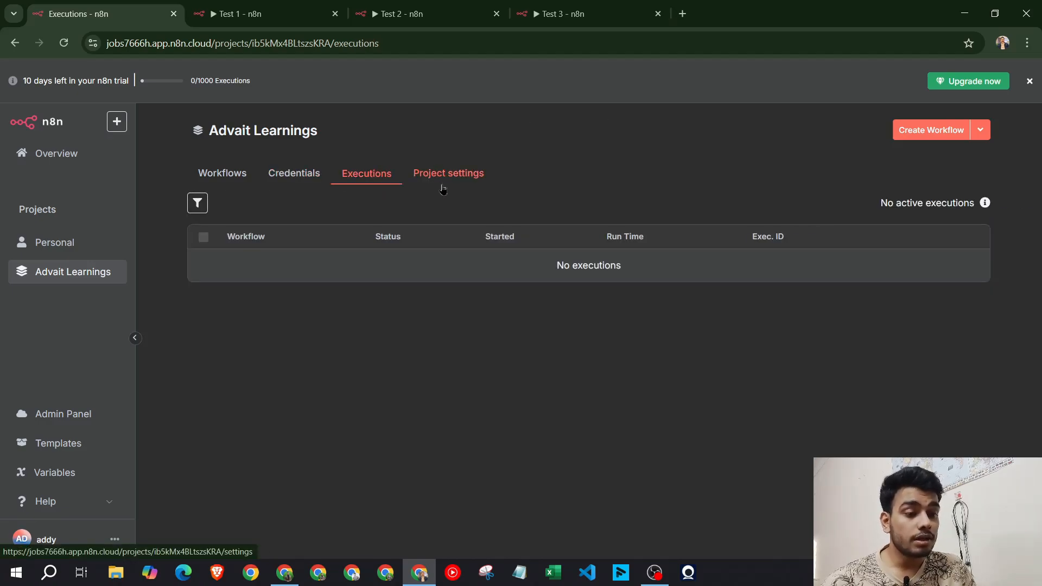
key("ctrl+Tab")
key("ctrl+Tab")
key("ctrl+Tab")
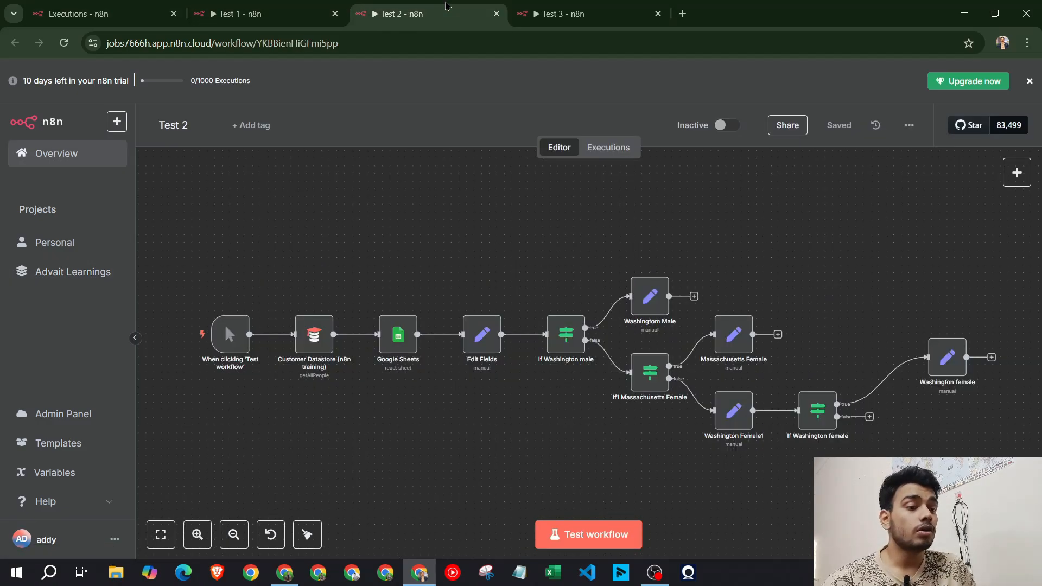
left_click(78, 13)
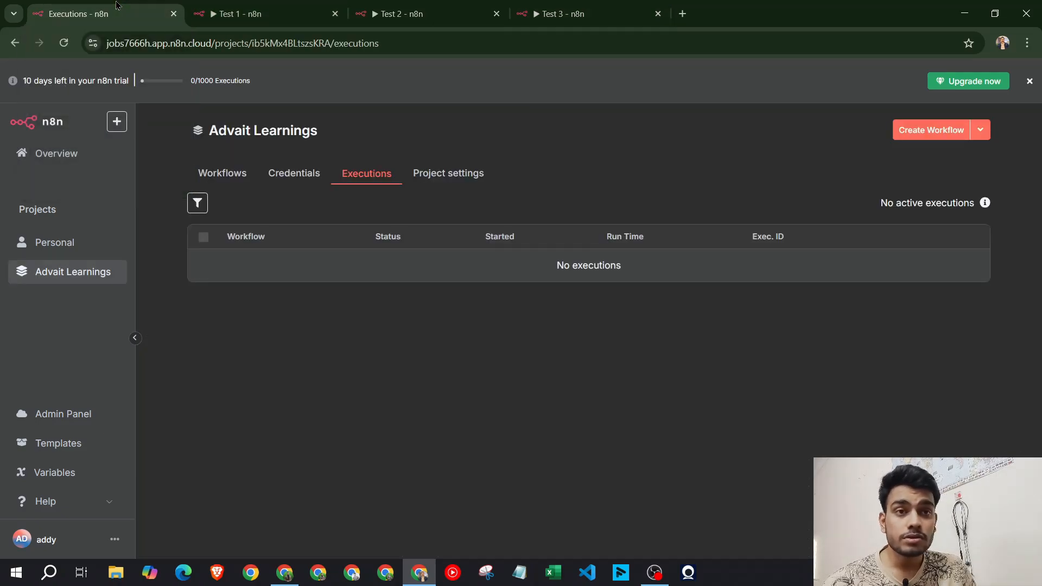
left_click(466, 179)
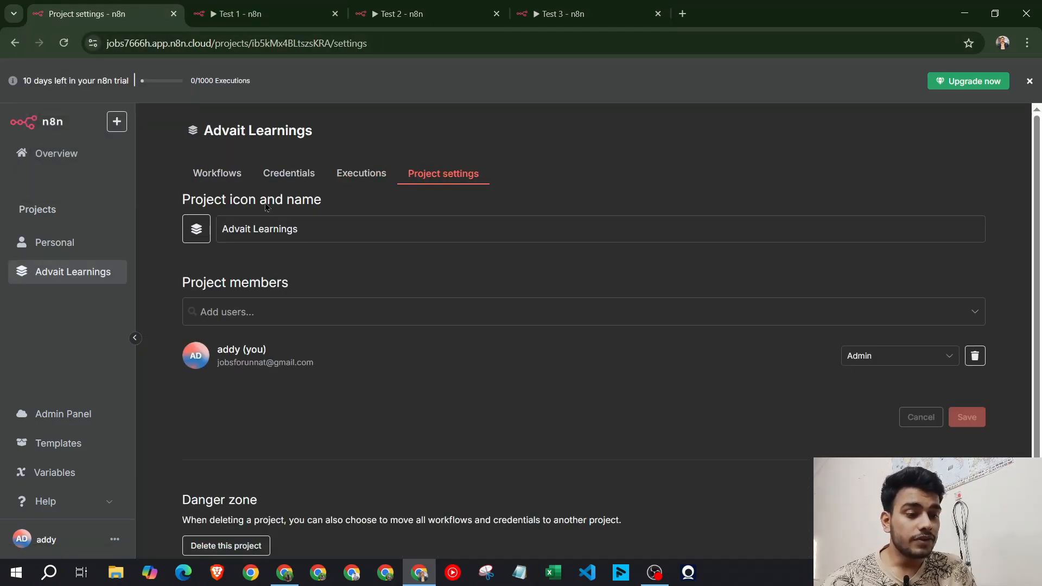
left_click(274, 176)
left_click(217, 173)
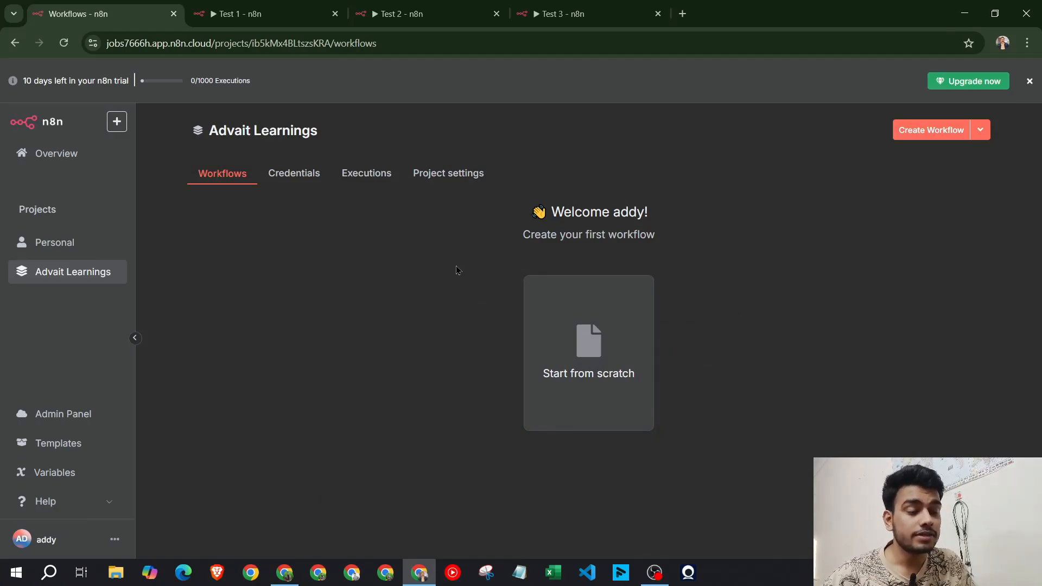
left_click(285, 575)
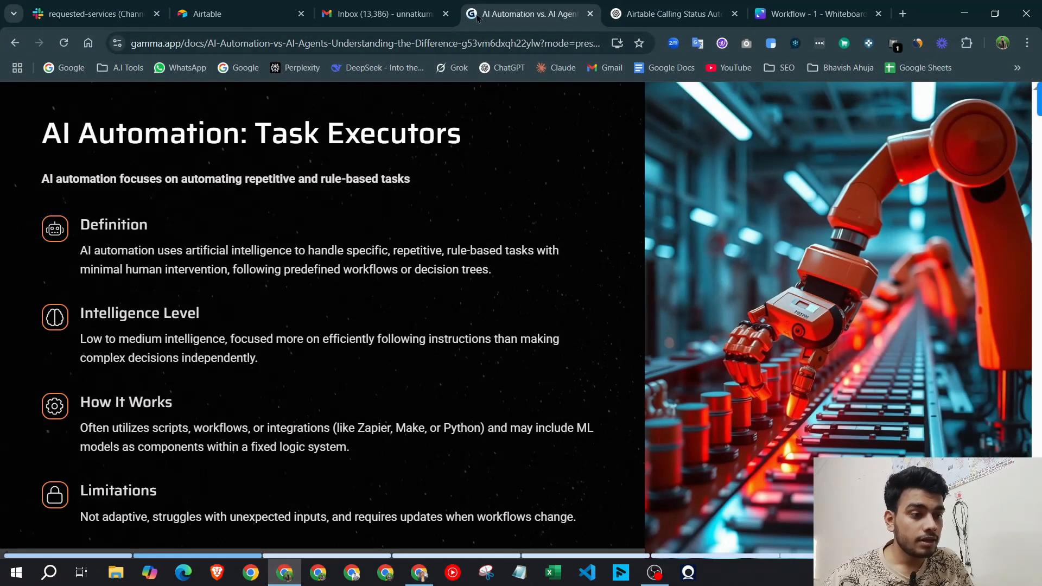
Review the Canva Workflow - 1 flowchart, including its Airtable (Create record) step, then reopen n8n's Test 1
left_click(814, 14)
scroll(161, 292, "up", 2)
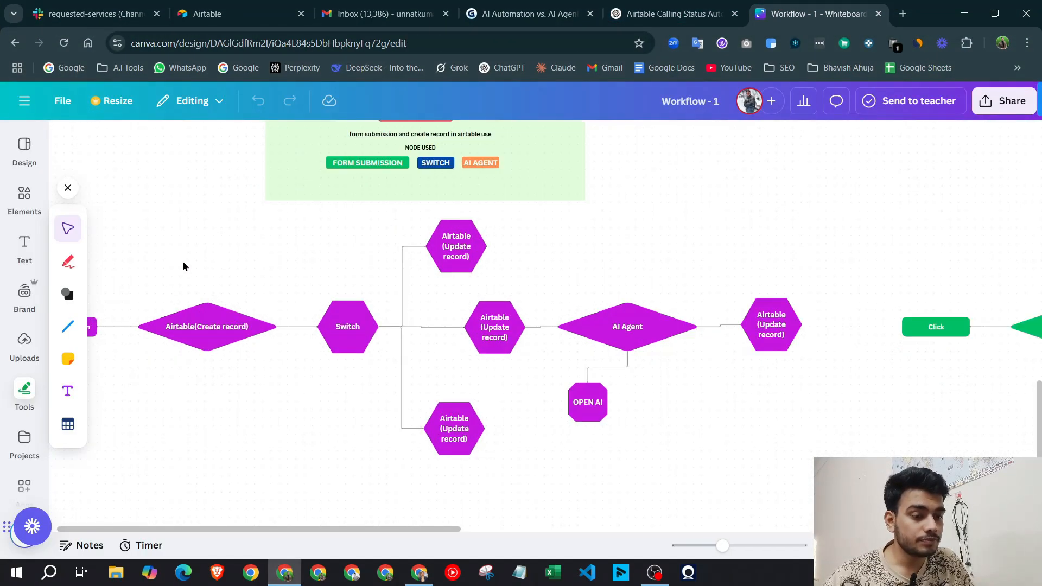
scroll(185, 265, "down", 1)
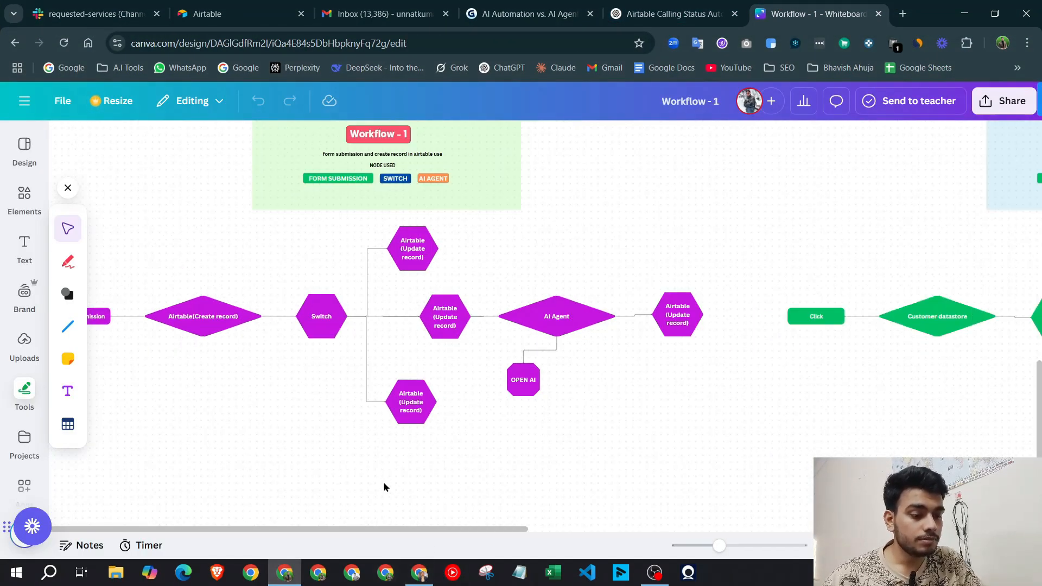
scroll(386, 489, "left", 2)
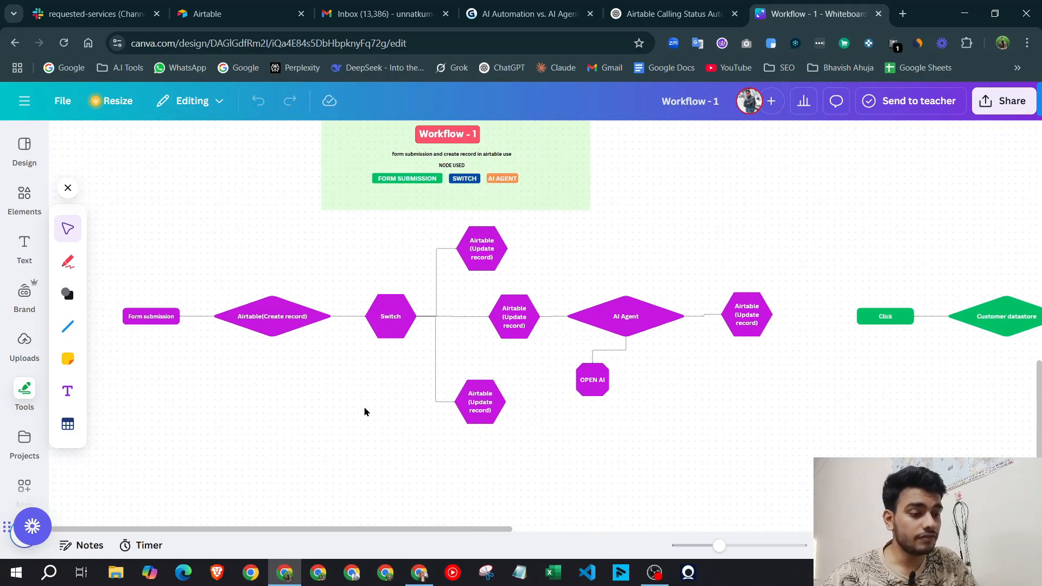
scroll(366, 411, "up", 3)
left_click(327, 413)
scroll(269, 392, "down", 1)
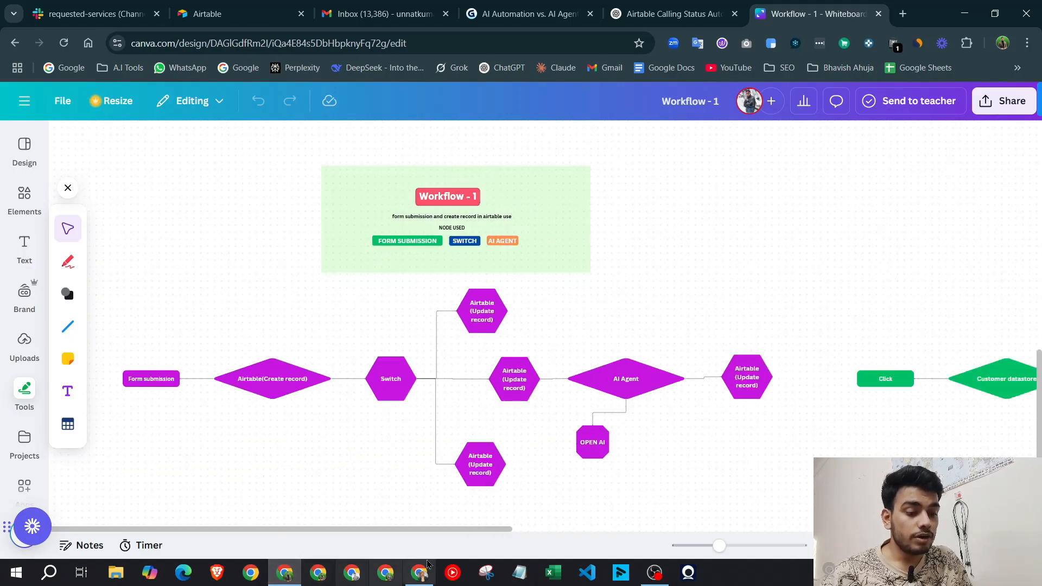
left_click(419, 573)
left_click(219, 5)
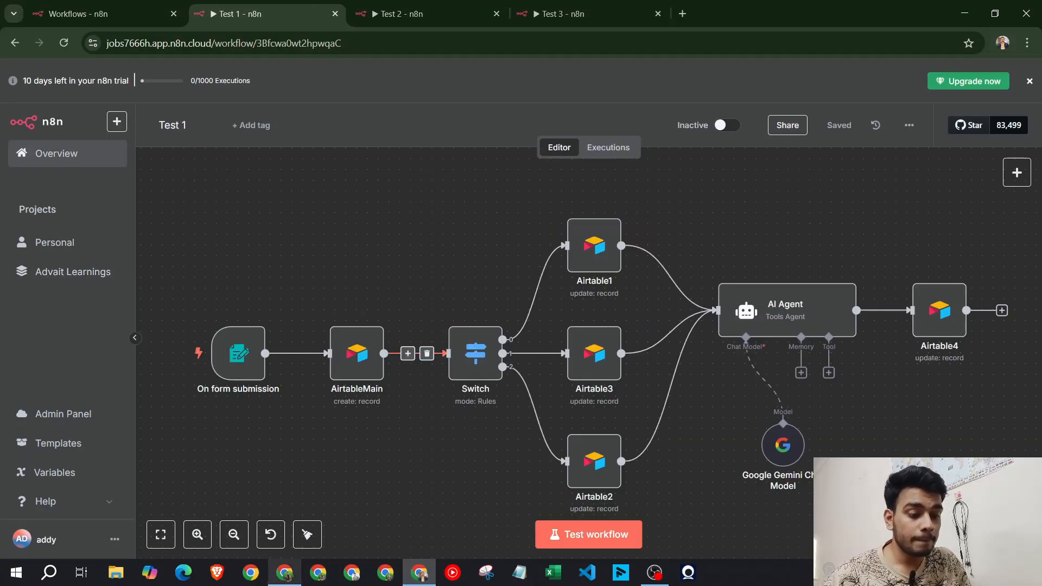
Check the empty Demo N8N table in Airtable's Demo YT base, then return to n8n's Test 1
left_click(285, 572)
left_click(238, 14)
scroll(561, 286, "down", 1)
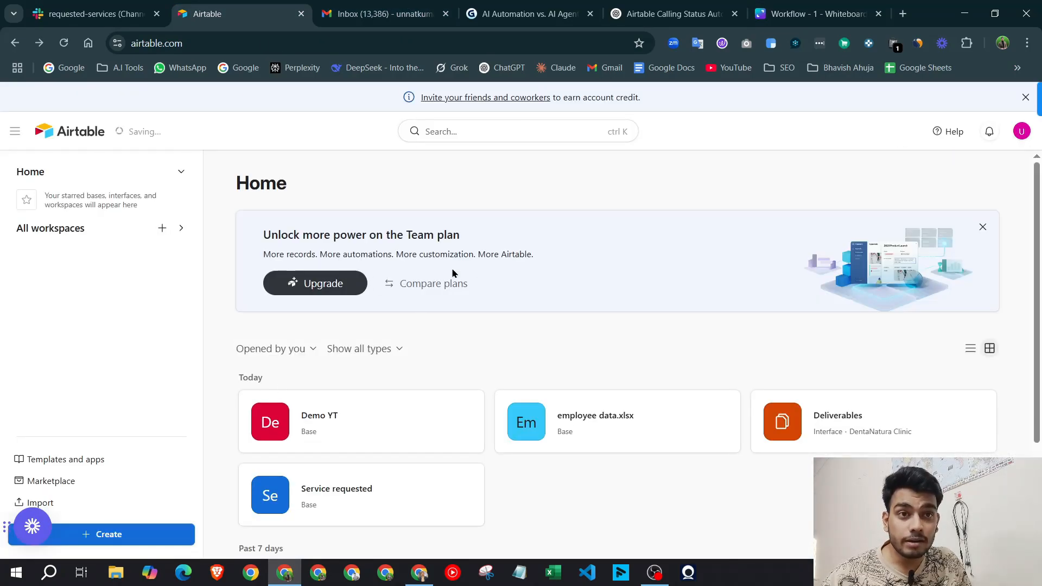
scroll(455, 273, "down", 2)
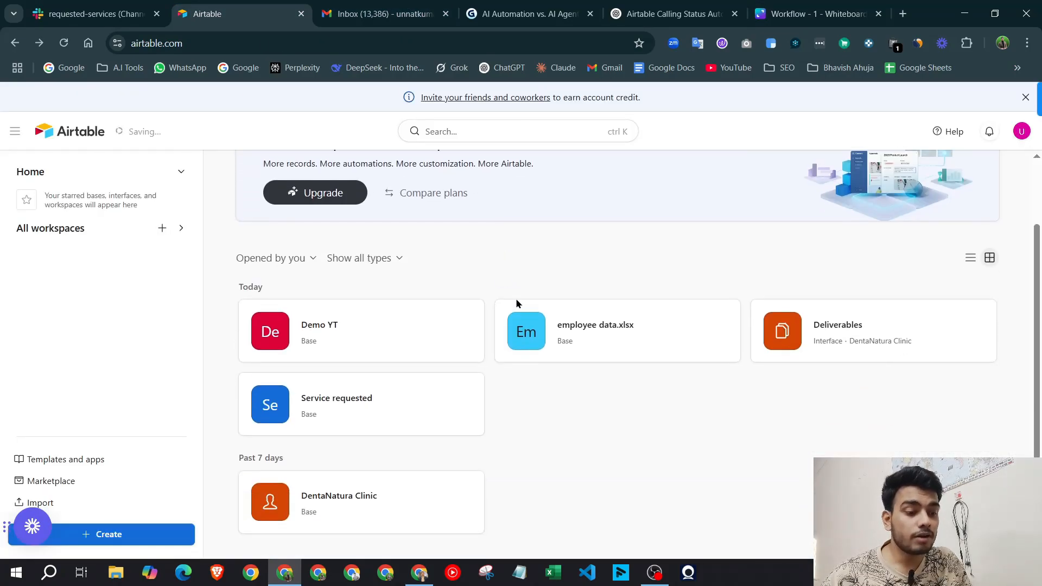
left_click(372, 339)
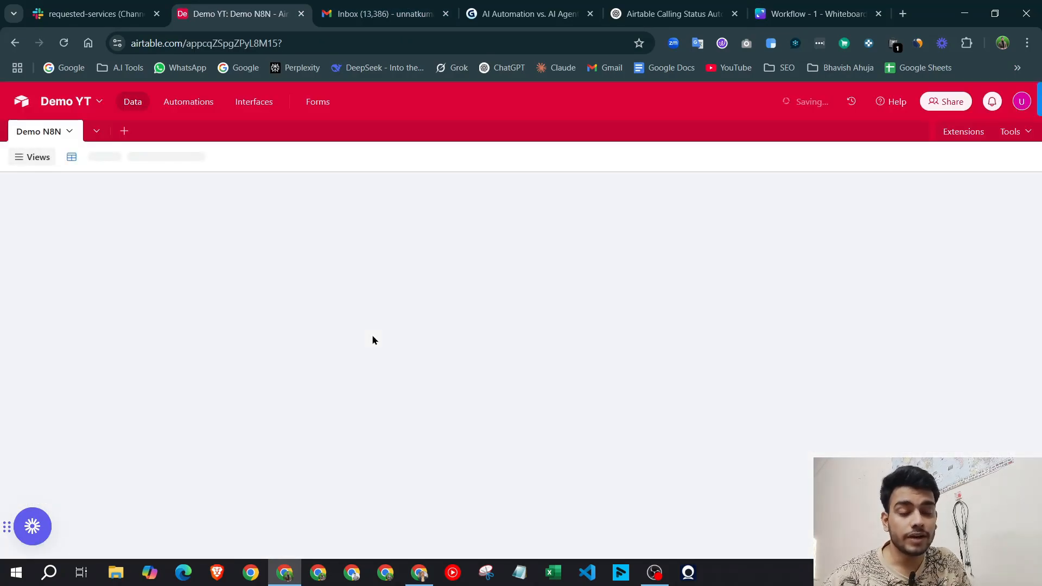
left_click(420, 573)
left_click(420, 573)
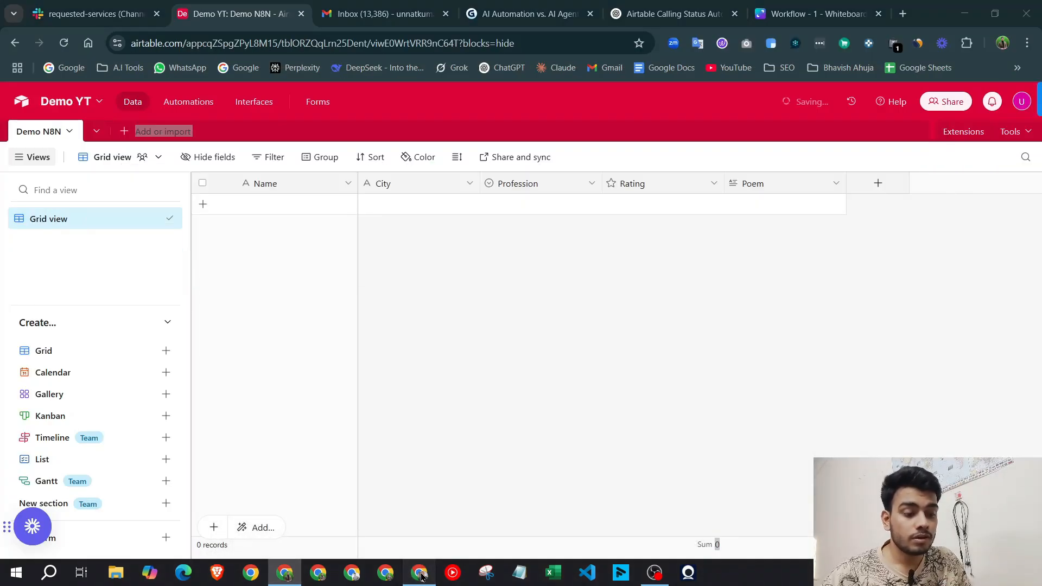
left_click(420, 573)
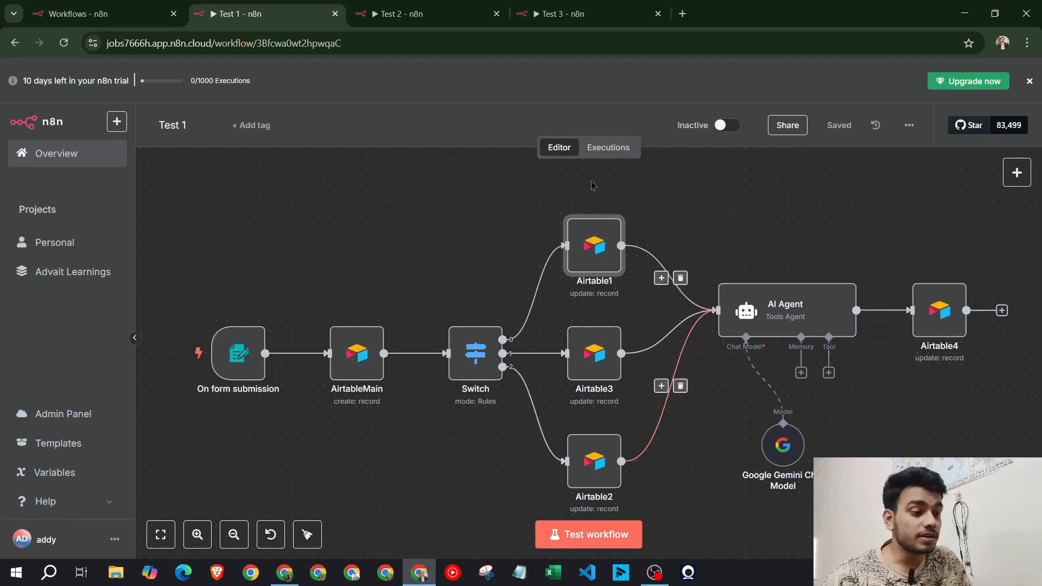
Submit a test form entry with a name, city gurgaon and profession Ai manager
left_click(596, 541)
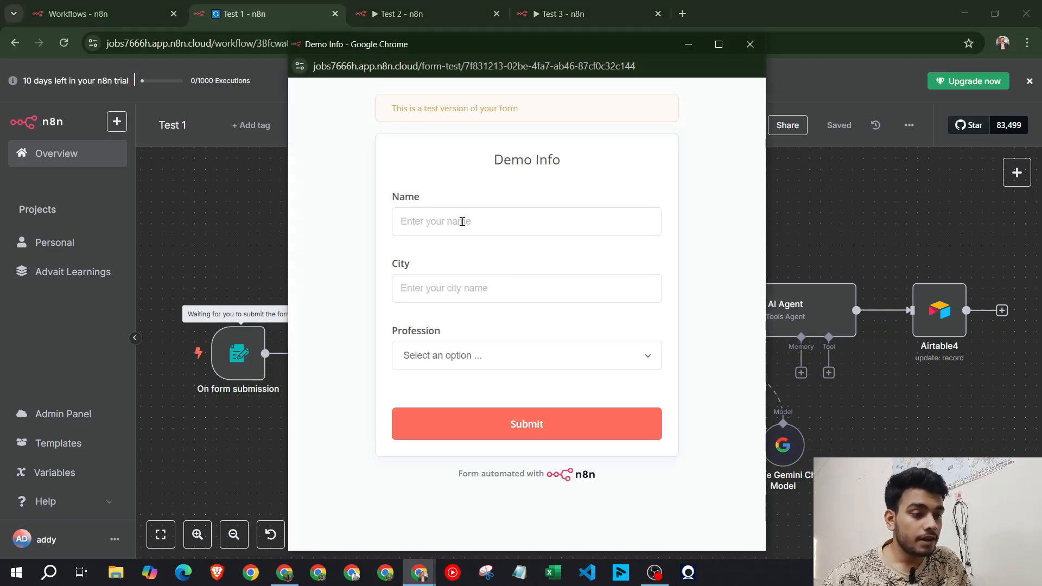
left_click(462, 222)
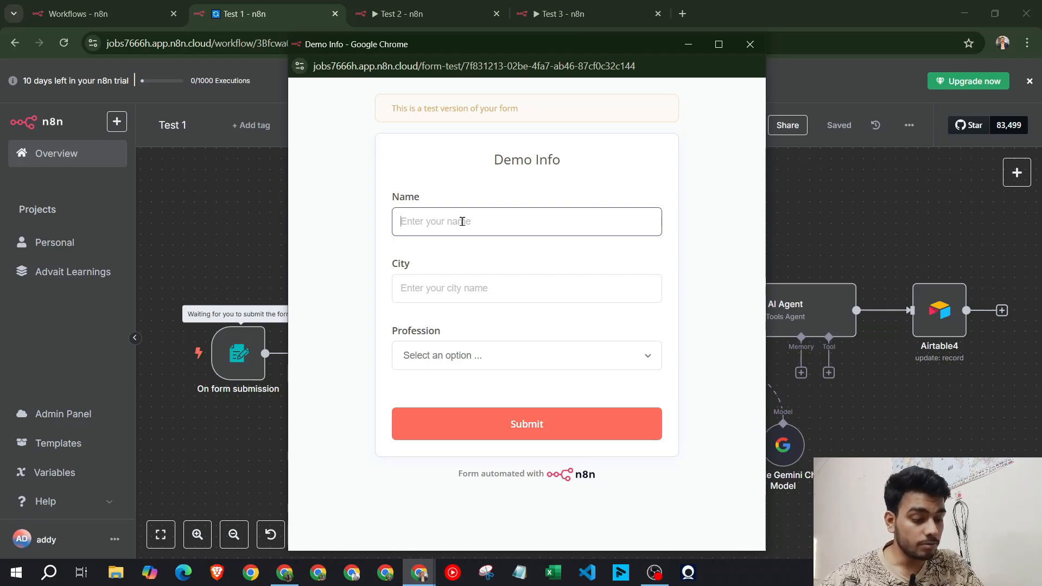
type("Advait")
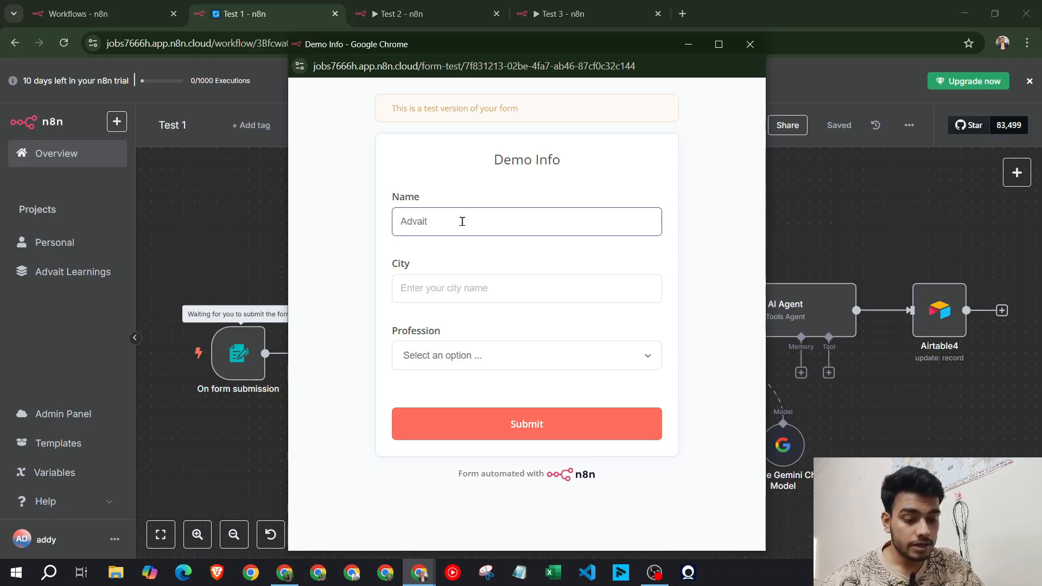
key("Tab")
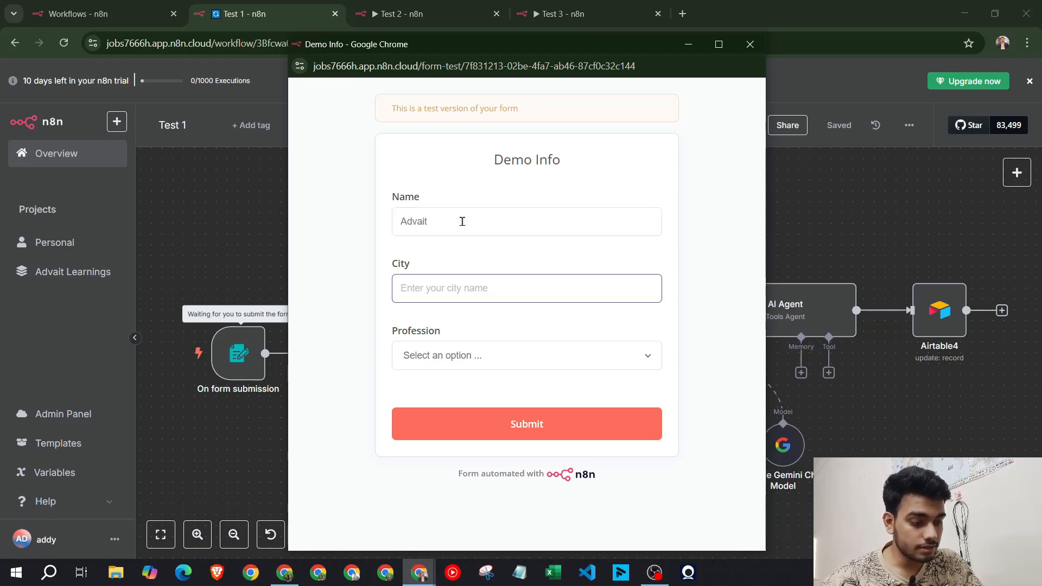
type("gurgaon")
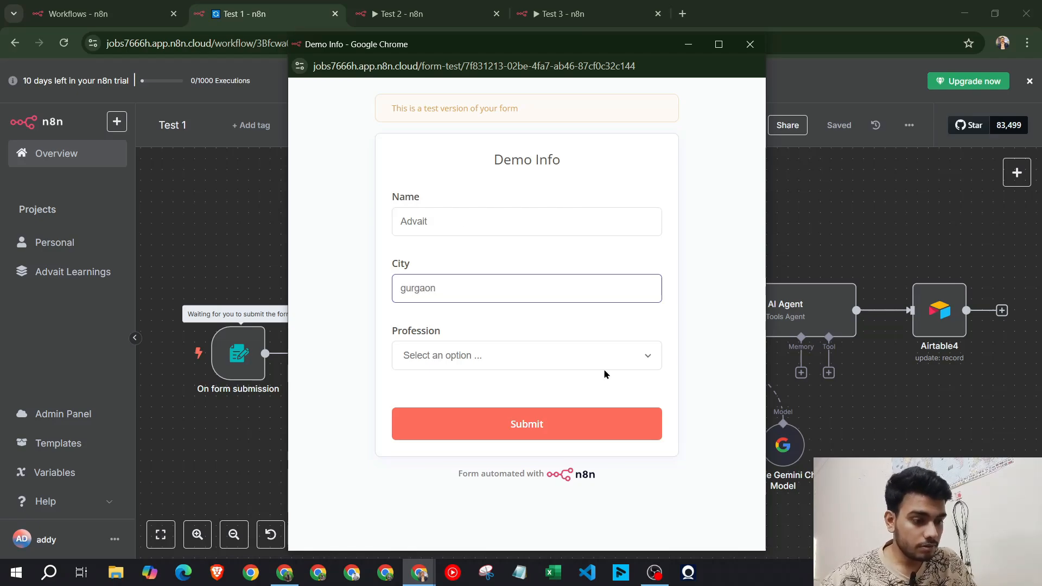
left_click(567, 359)
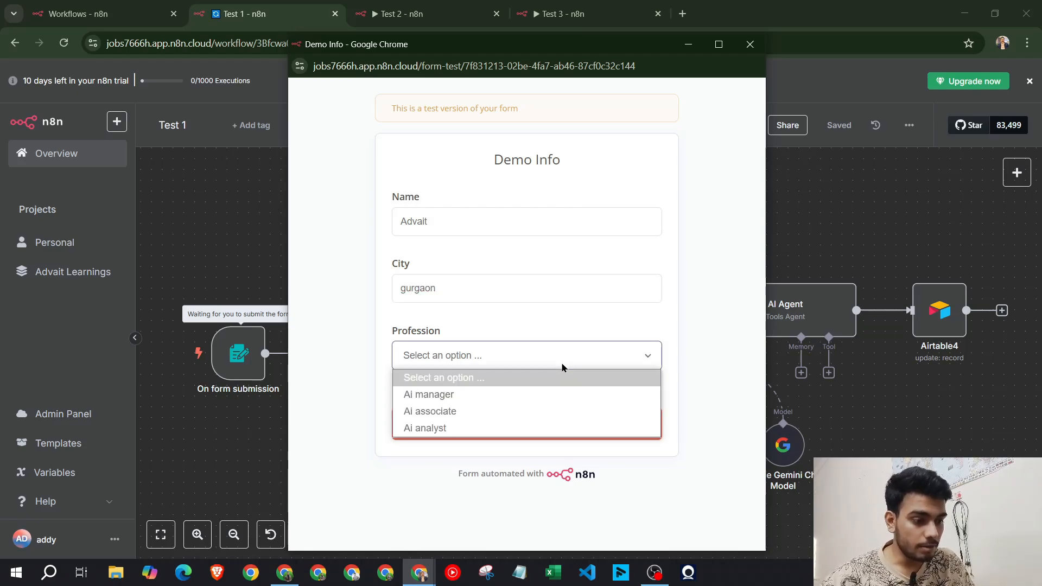
left_click(539, 395)
left_click(553, 430)
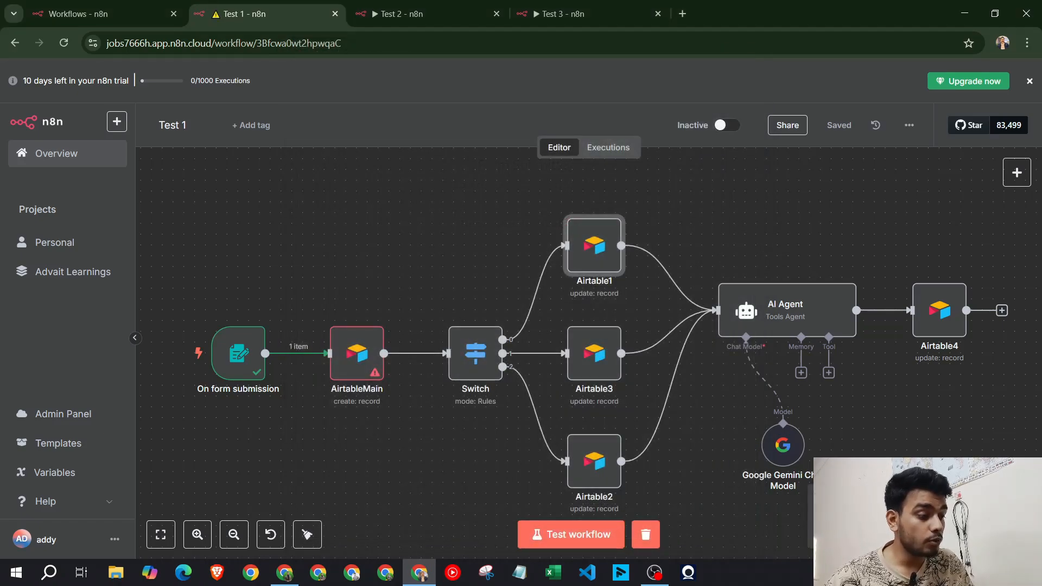
Clear the Rating value of 0 in AirtableMain's Values to Send and return to the canvas
left_click(368, 360)
double_click(367, 360)
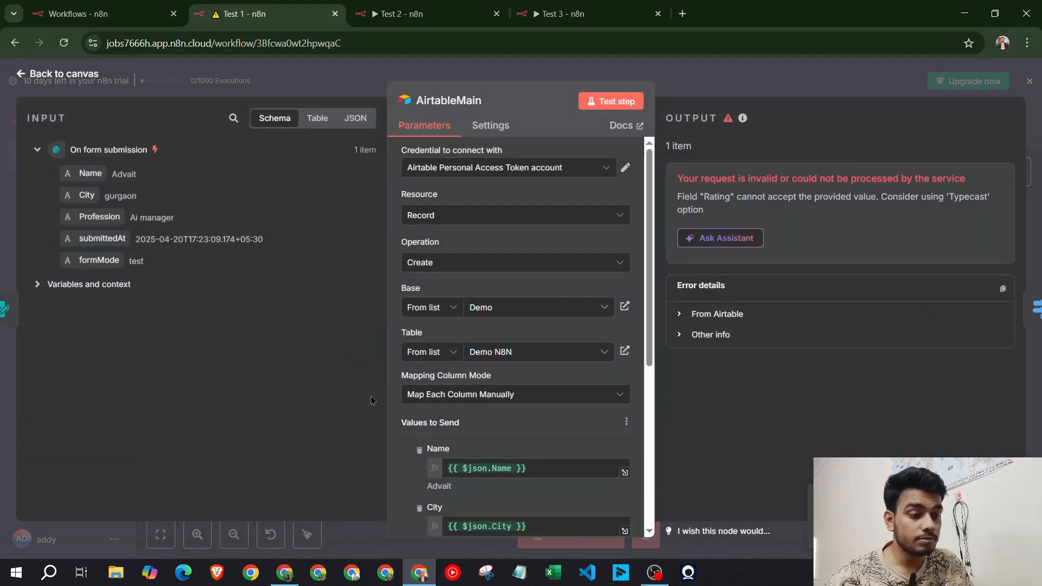
scroll(561, 390, "down", 5)
scroll(562, 391, "up", 3)
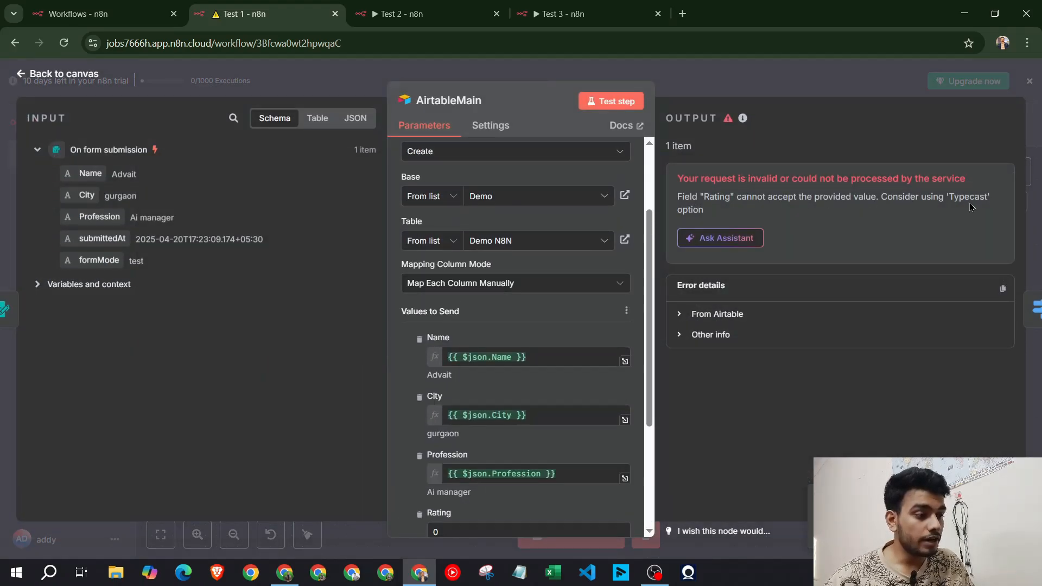
scroll(469, 353, "down", 4)
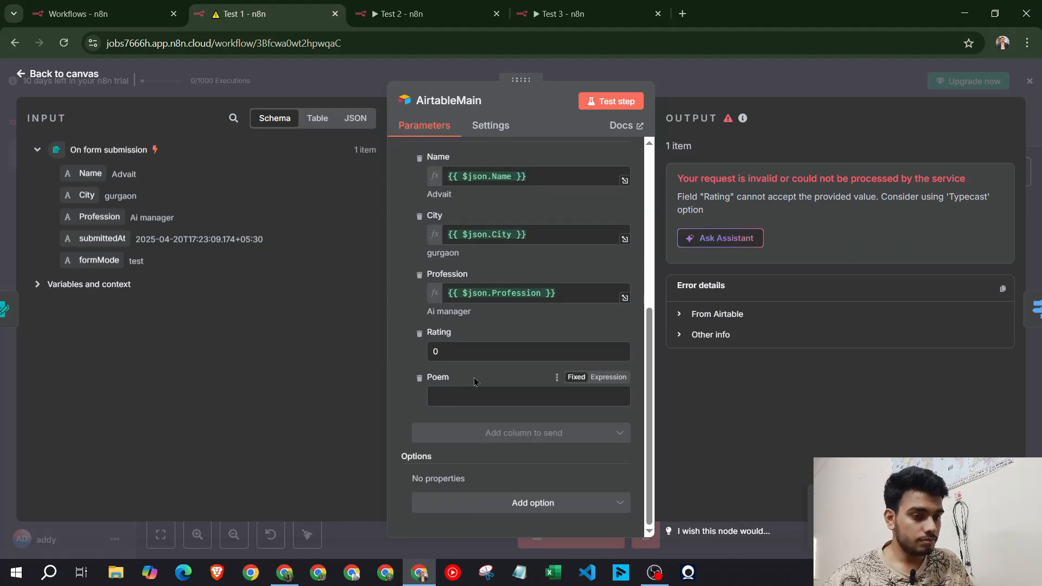
left_click(446, 350)
key("BackSpace")
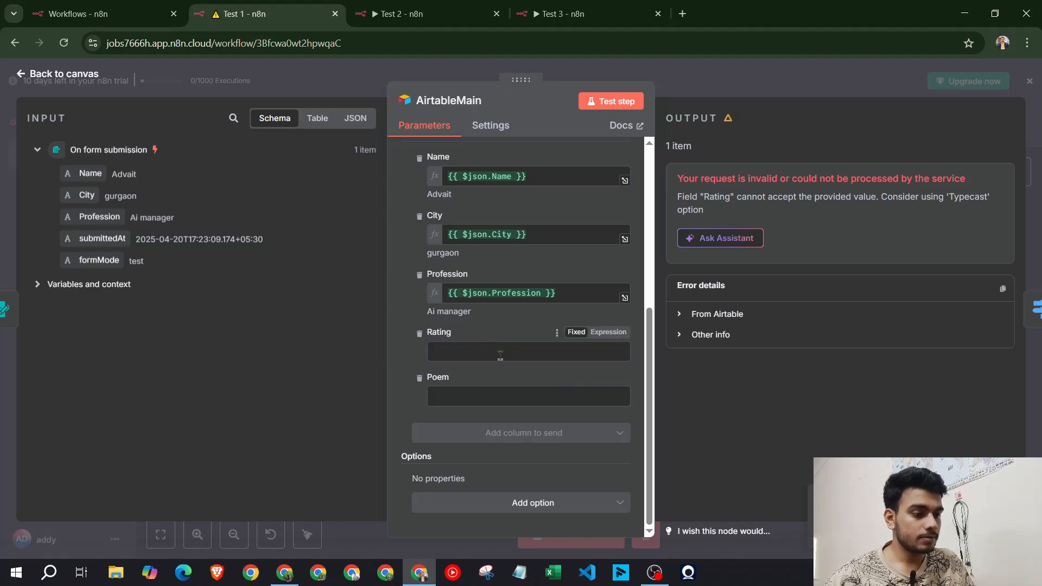
left_click(717, 92)
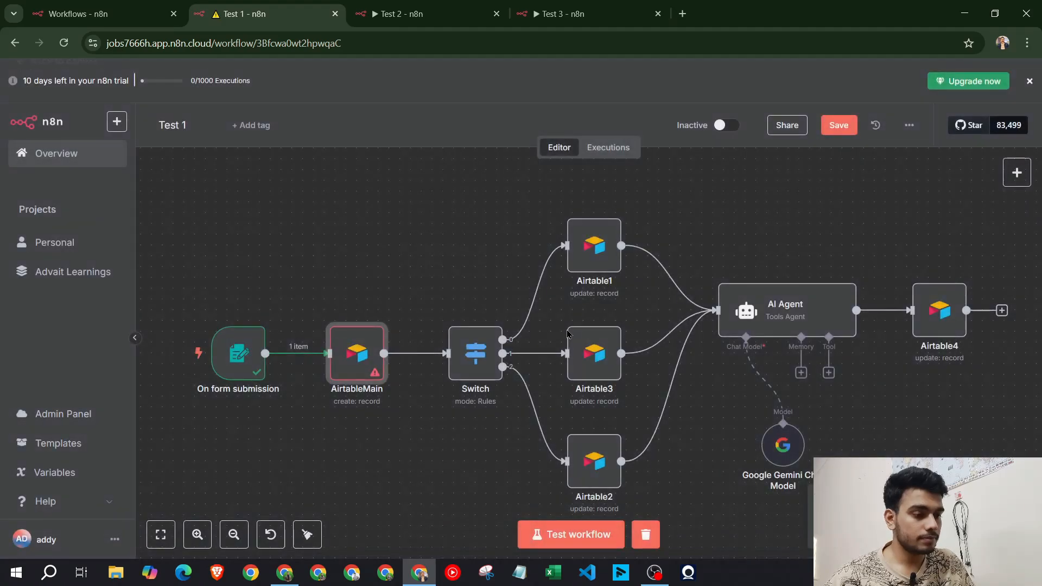
Rerun the test form with a name, city gurgaon and a chosen profession, then close the form
left_click(576, 534)
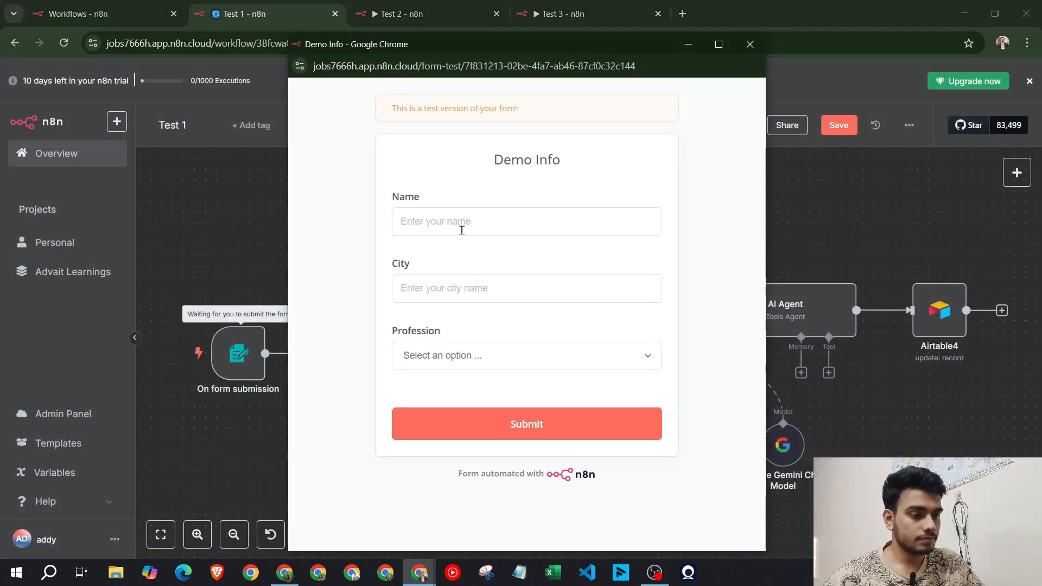
left_click(462, 230)
type("advait")
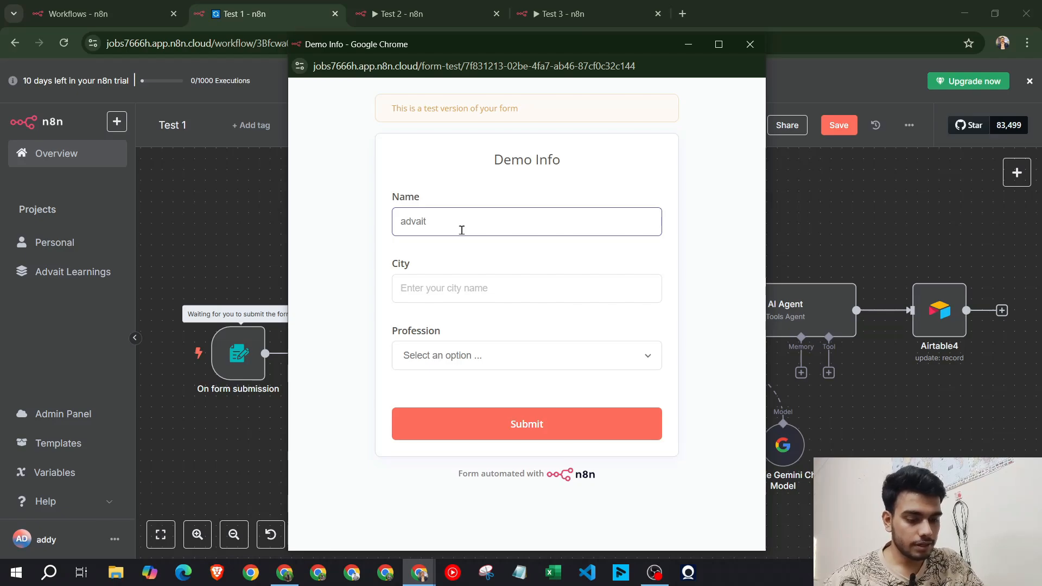
key("Tab")
type("gur")
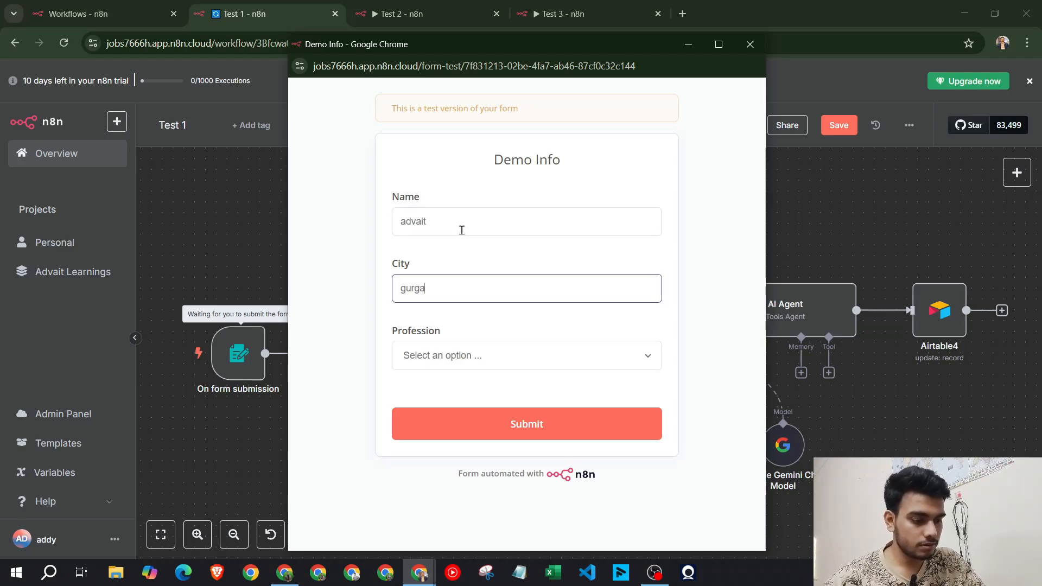
key("Tab")
left_click(569, 369)
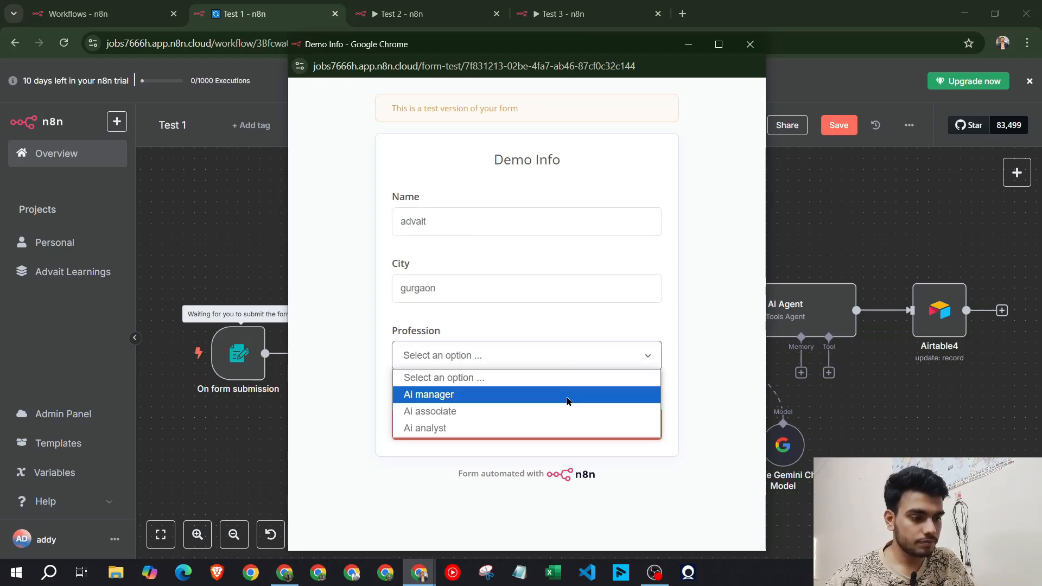
left_click(567, 411)
left_click(538, 431)
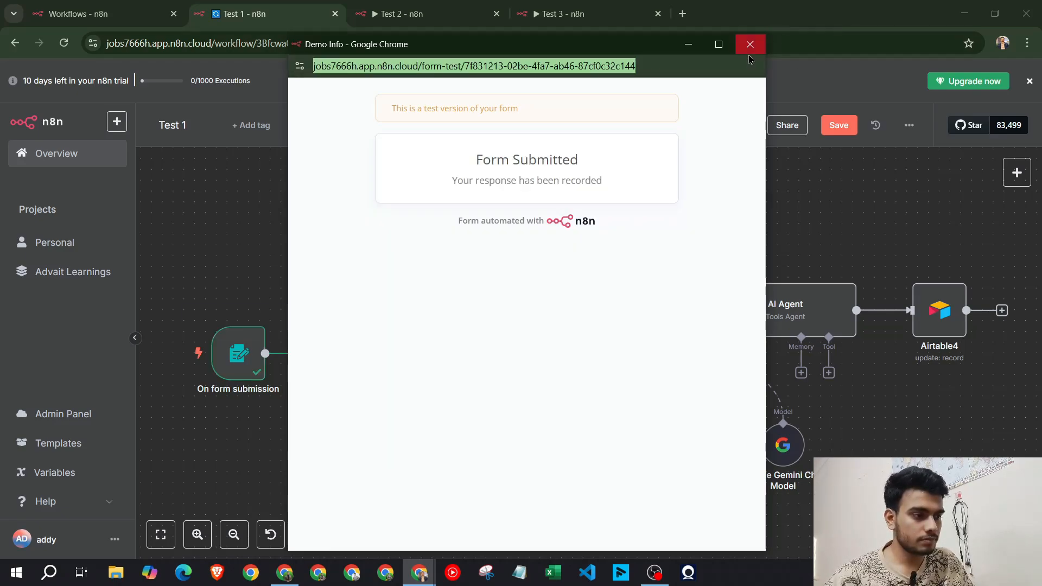
left_click(750, 44)
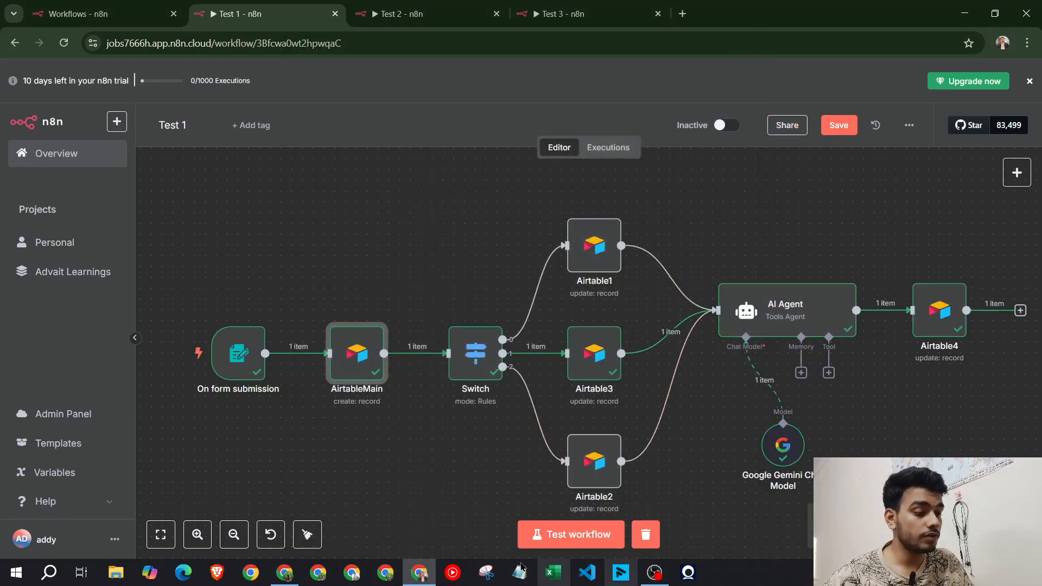
Inspect the Rating field in AirtableMain's Values to Send, then switch to the Airtable table
double_click(358, 354)
scroll(502, 379, "down", 5)
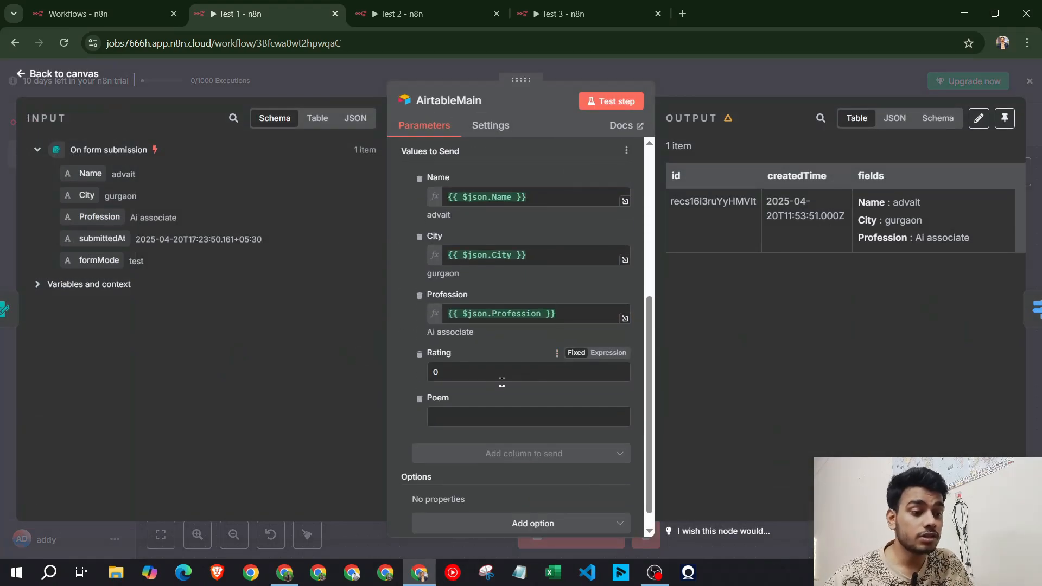
left_click(486, 377)
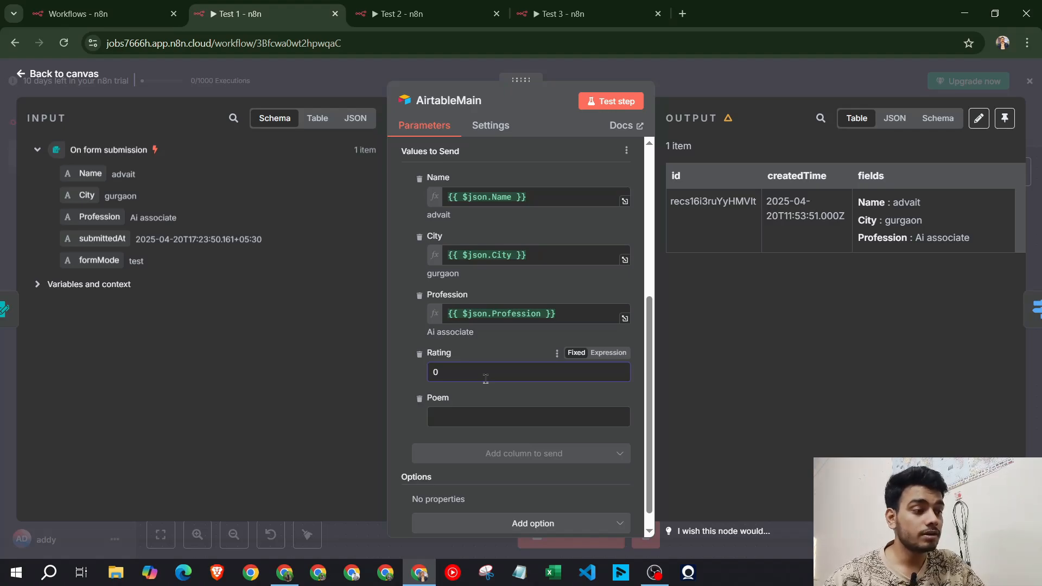
left_click(284, 572)
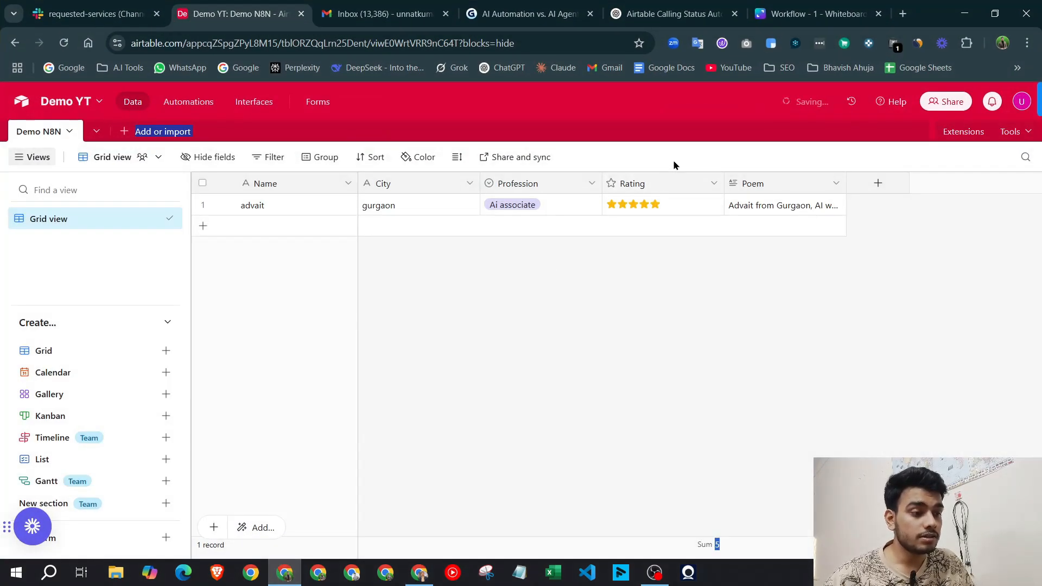
Close the AirtableMain settings, read the new record's Poem in Airtable, and return to n8n
key("alt+Tab")
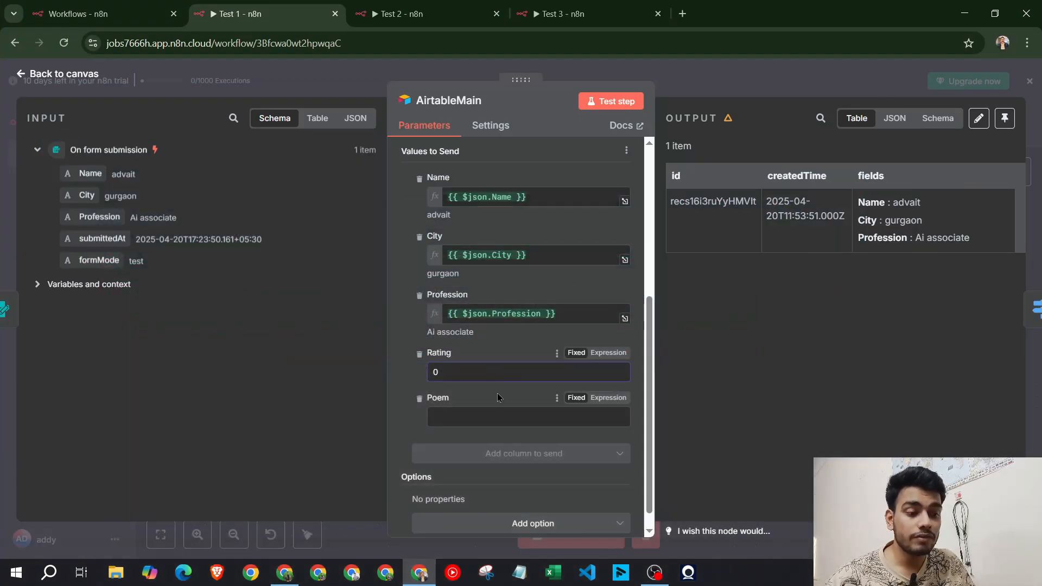
left_click(703, 75)
left_click(284, 573)
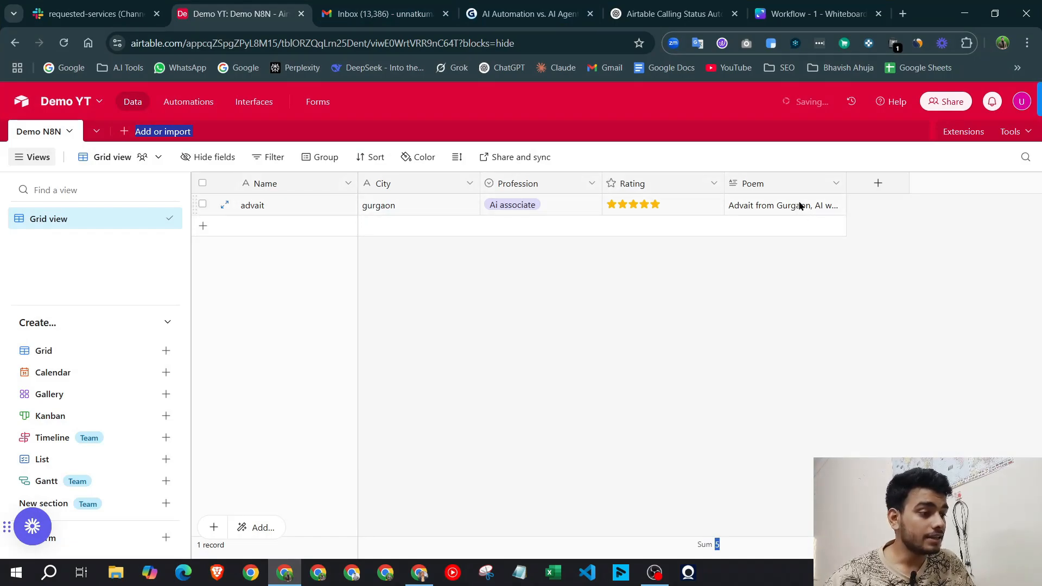
left_click(845, 206)
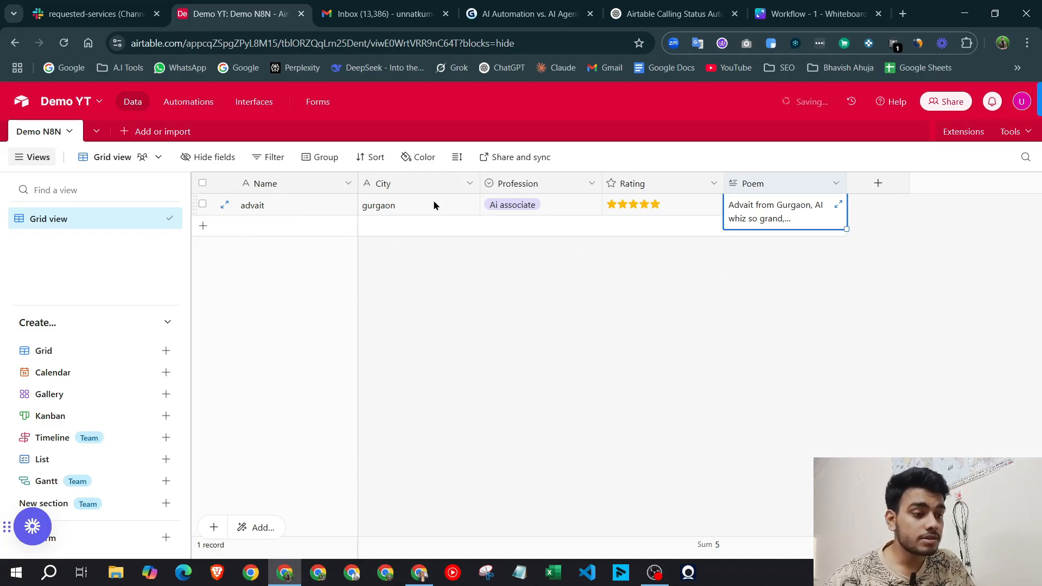
left_click(419, 573)
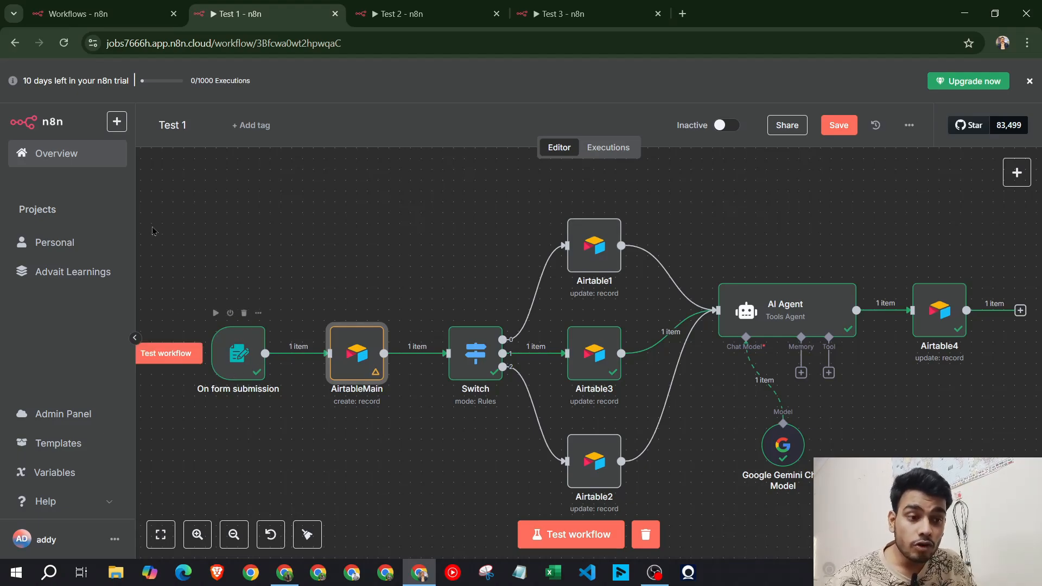
double_click(356, 360)
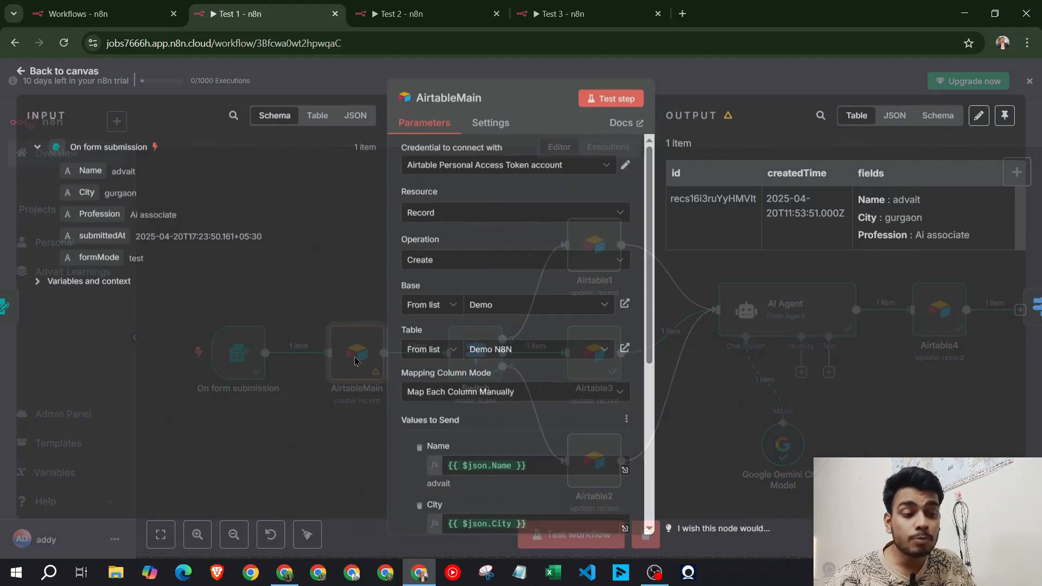
scroll(508, 385, "down", 3)
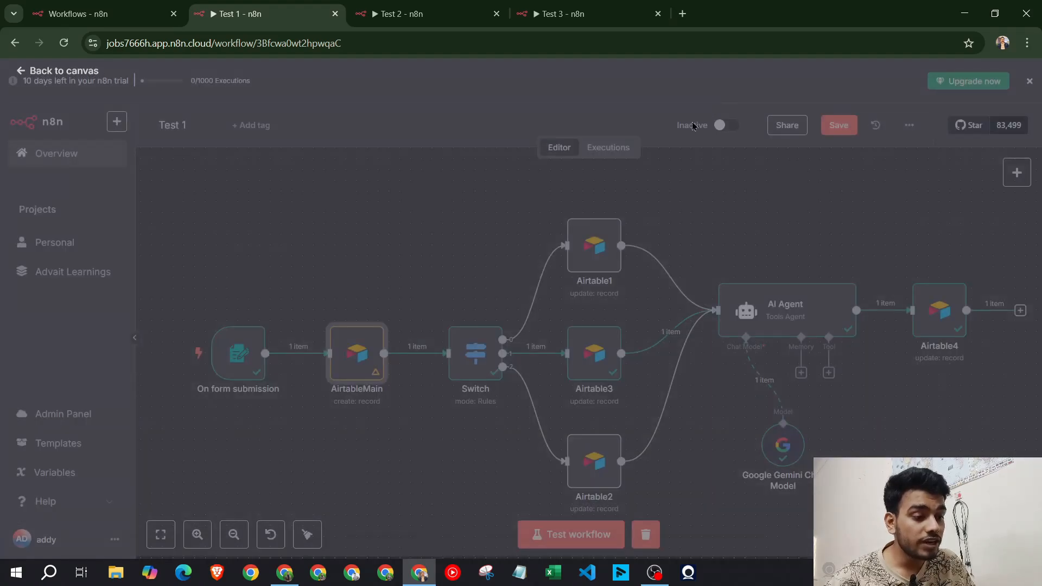
key("Escape")
double_click(479, 358)
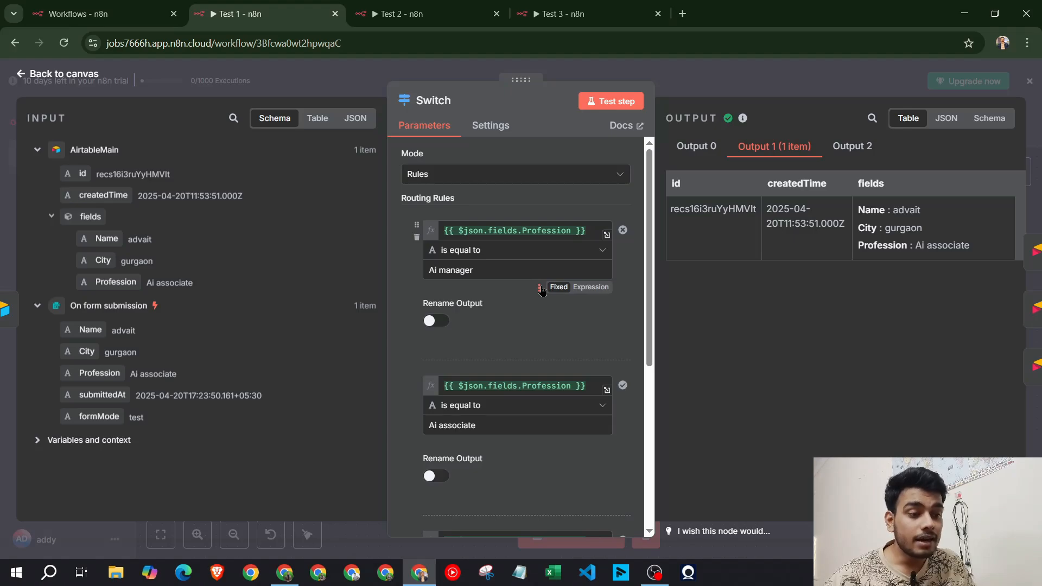
scroll(518, 309, "down", 2)
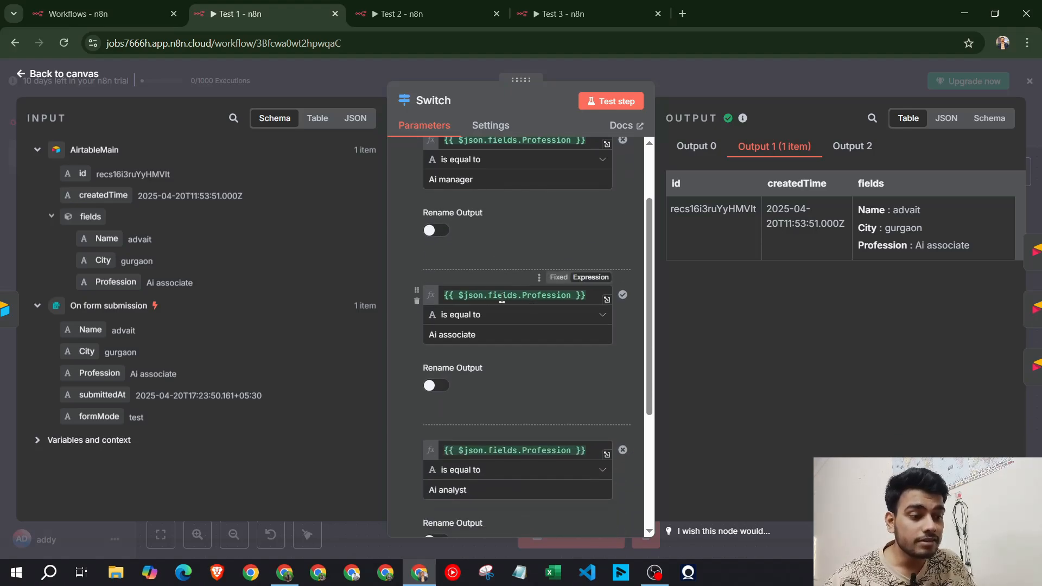
scroll(471, 217, "down", 2)
left_click(286, 571)
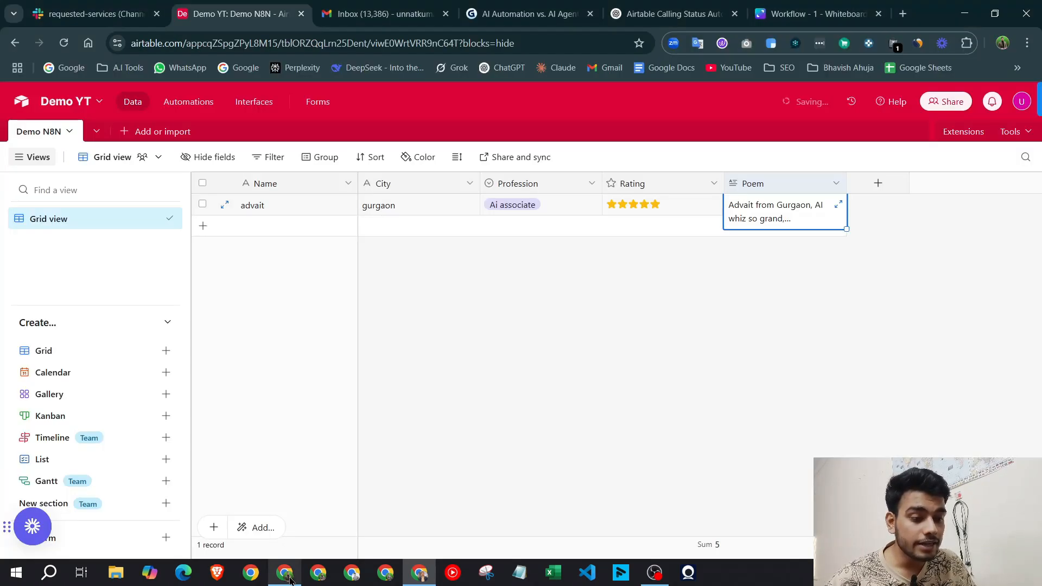
left_click(529, 210)
left_click(531, 209)
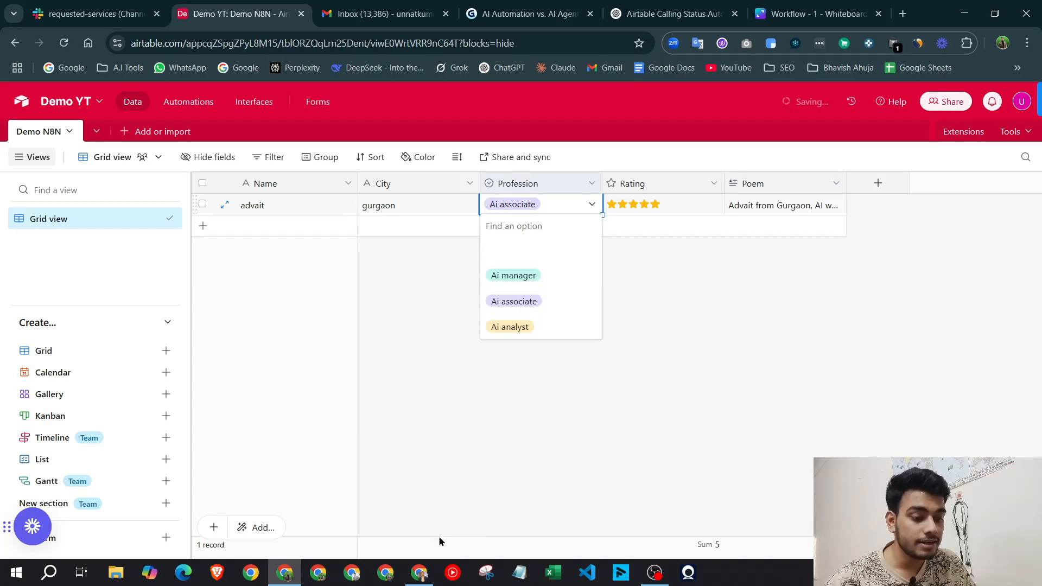
left_click(419, 571)
key("Escape")
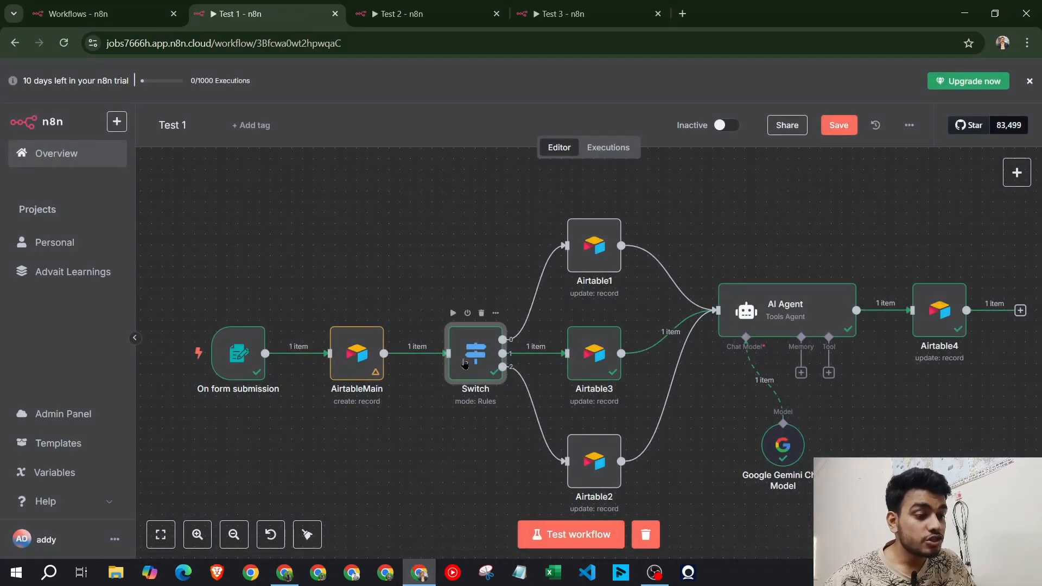
double_click(468, 360)
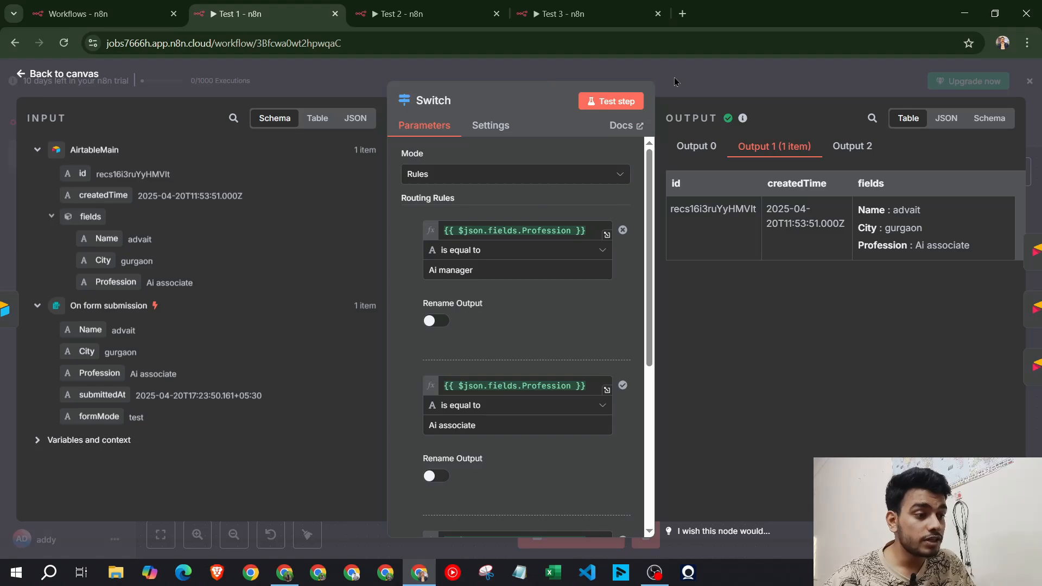
key("Escape")
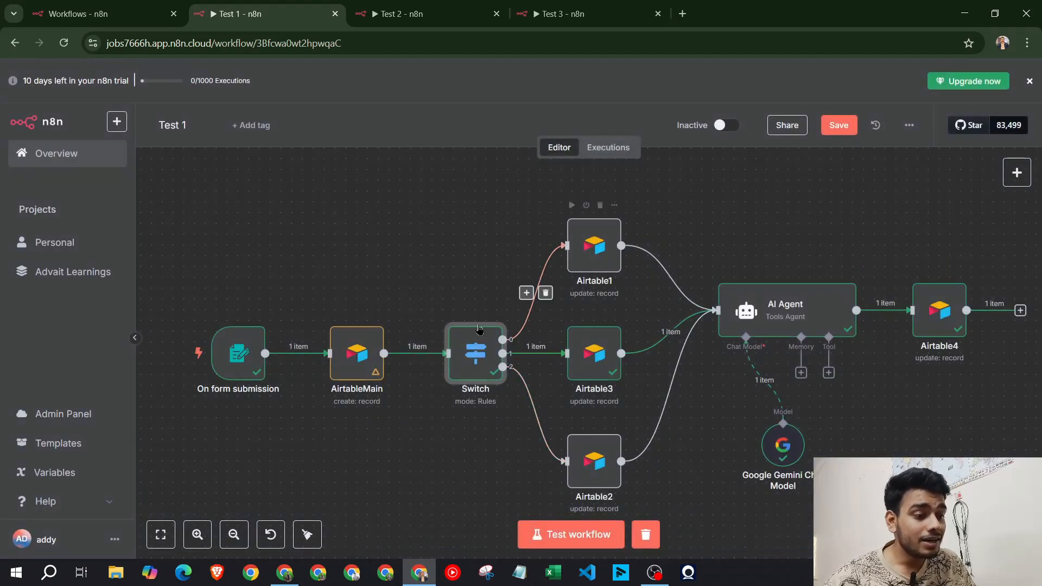
left_click(604, 247)
double_click(604, 247)
scroll(545, 343, "down", 5)
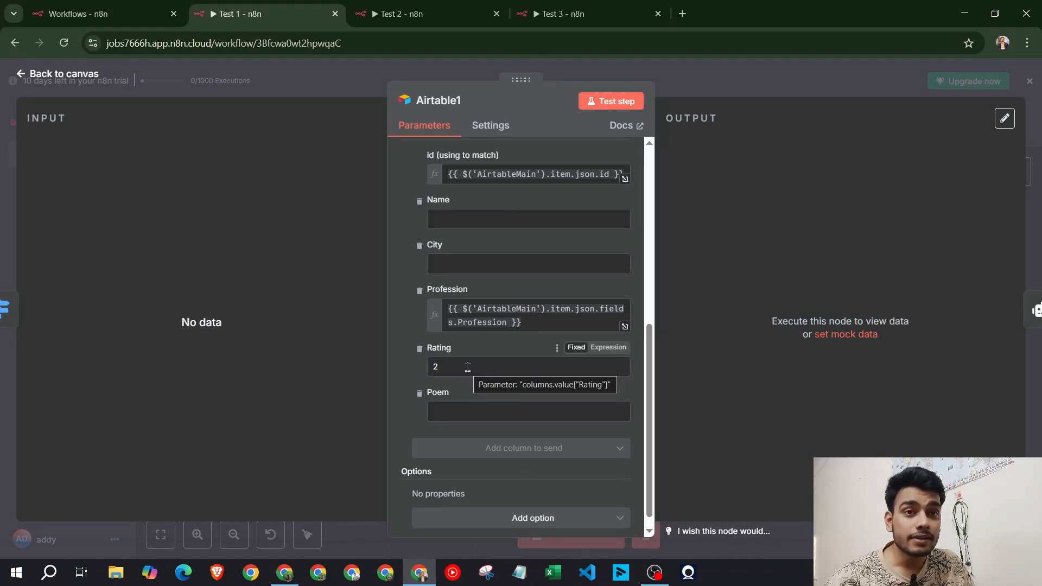
scroll(506, 288, "up", 5)
scroll(506, 288, "down", 3)
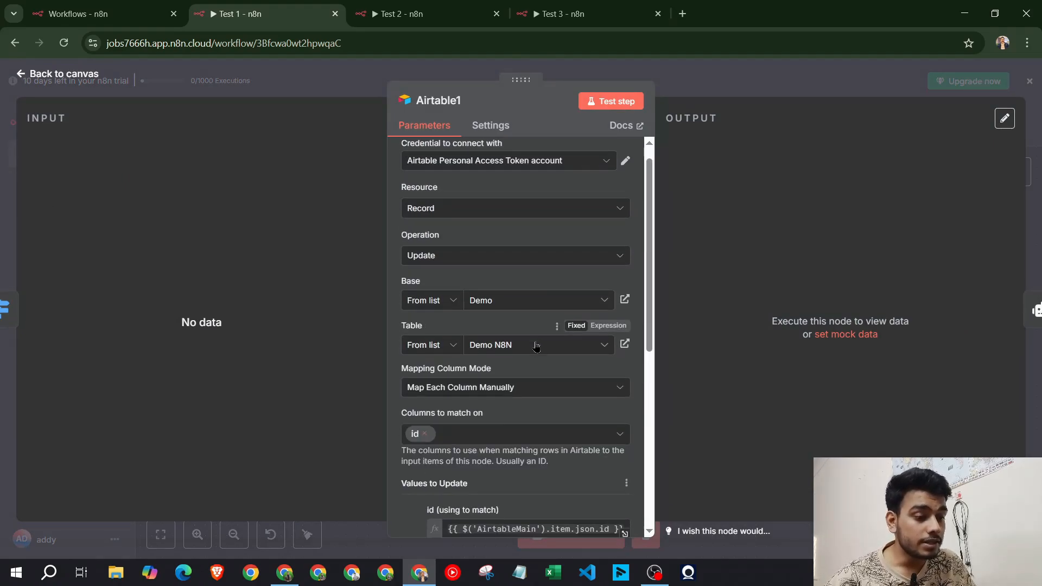
left_click(719, 84)
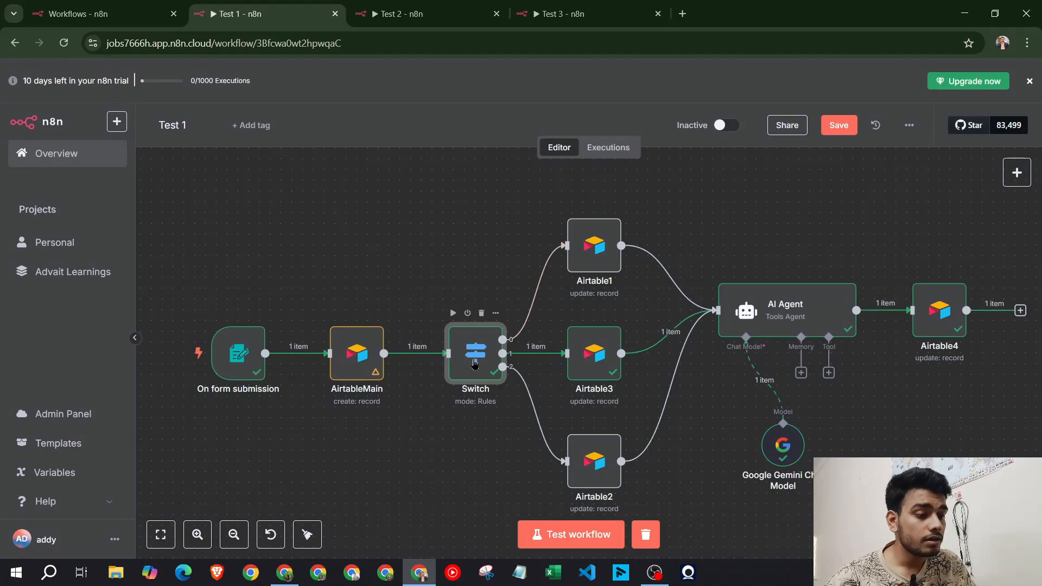
double_click(473, 353)
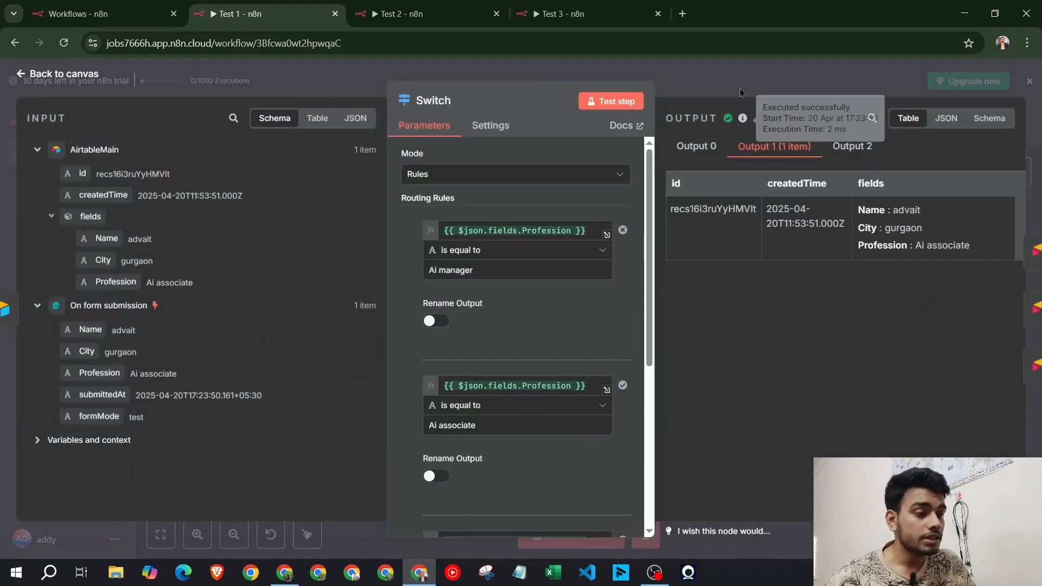
left_click(738, 72)
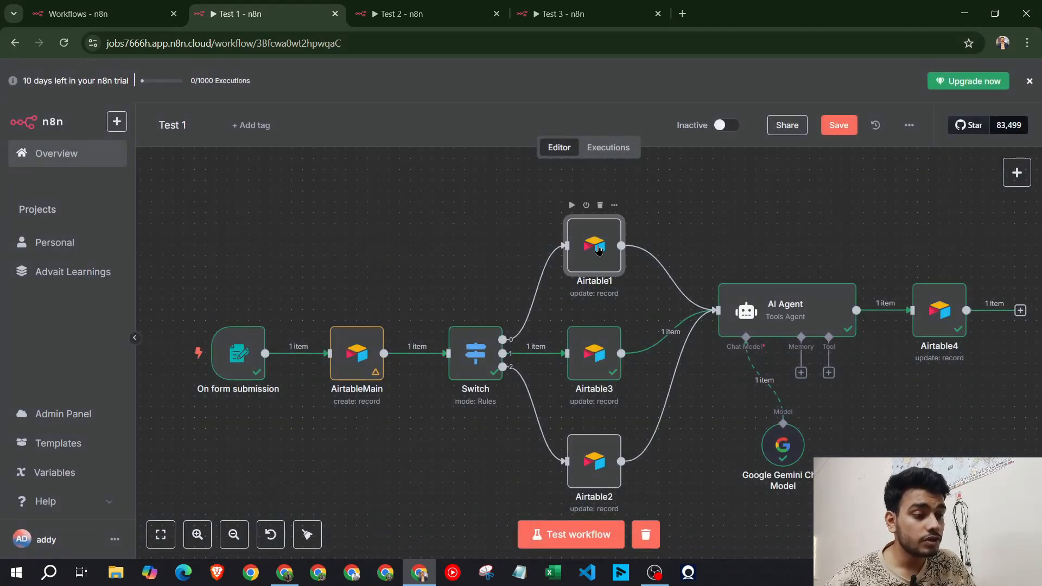
double_click(599, 249)
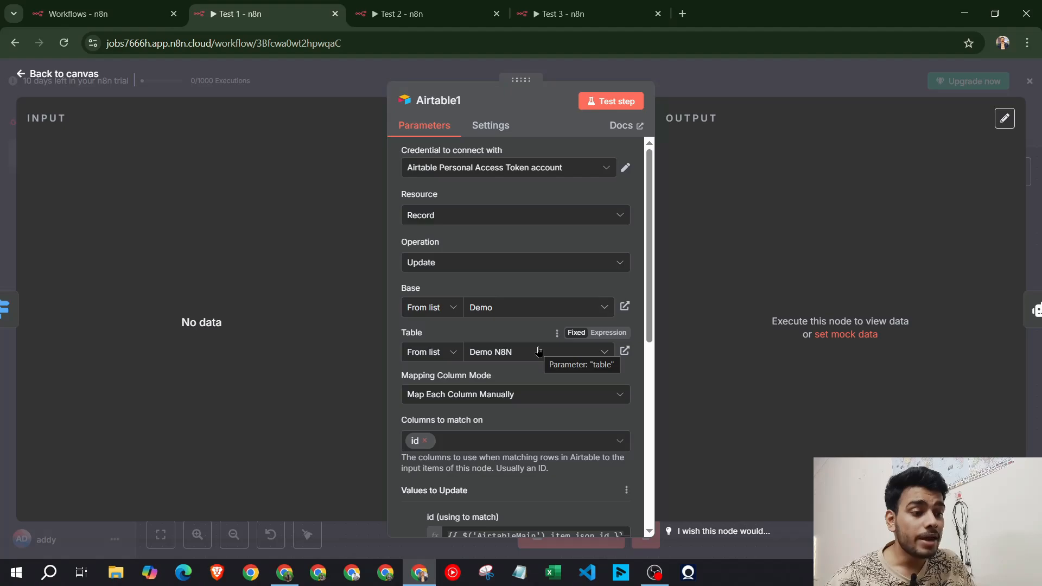
scroll(521, 325, "down", 7)
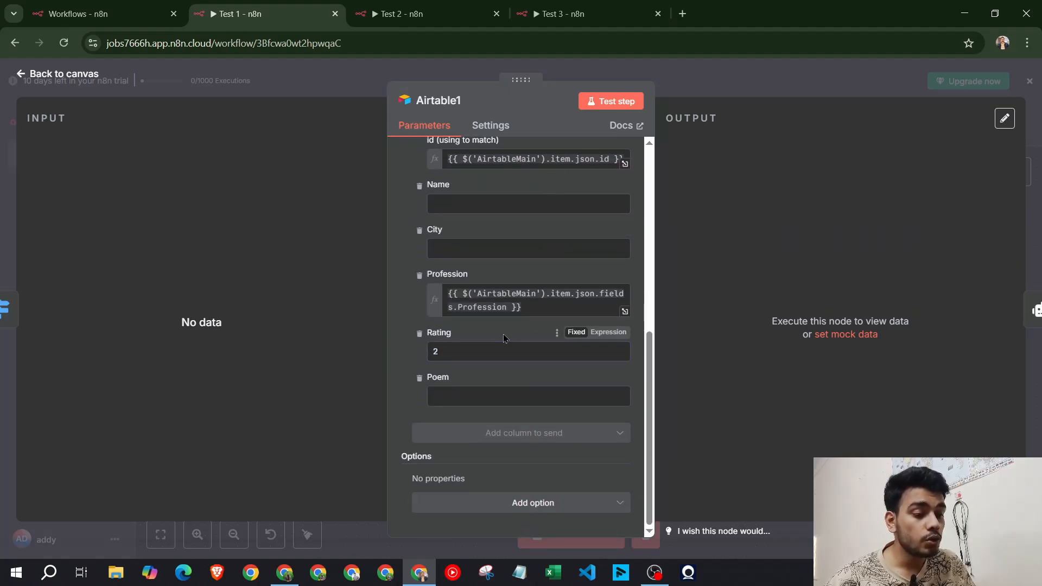
left_click(728, 84)
left_click(600, 352)
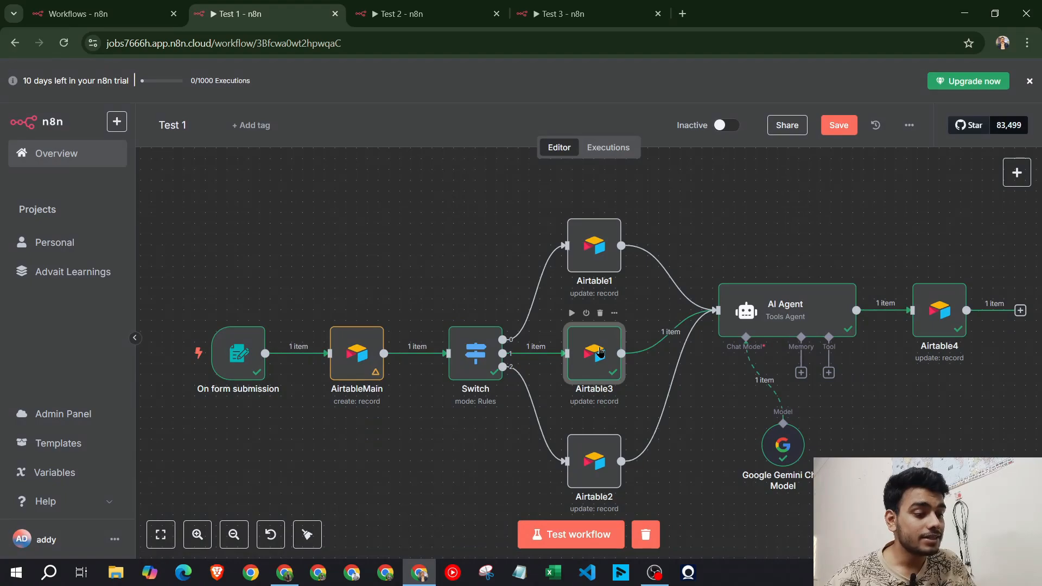
double_click(600, 353)
scroll(525, 359, "down", 6)
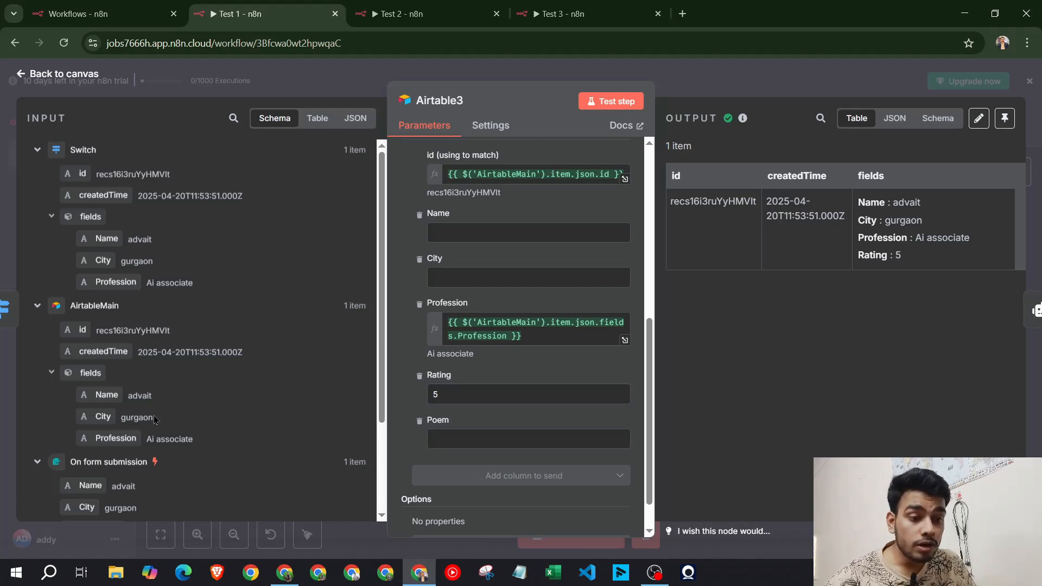
left_click(804, 67)
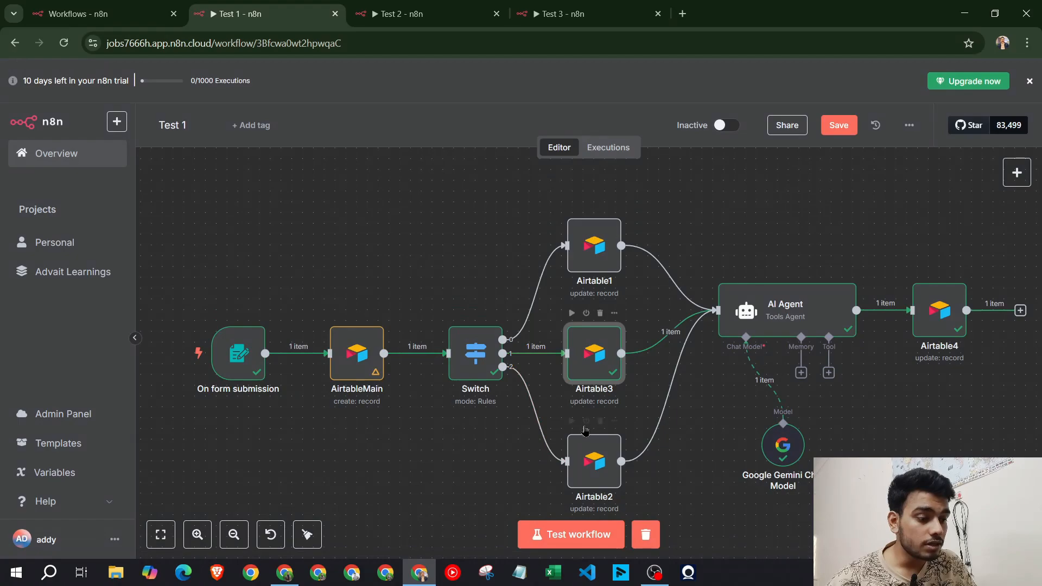
double_click(603, 368)
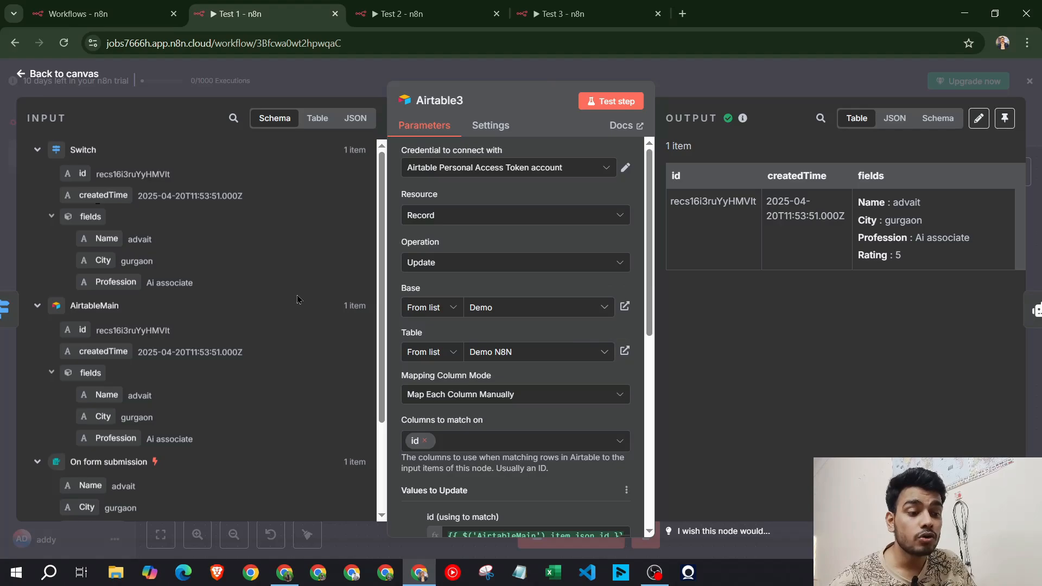
scroll(533, 380, "down", 3)
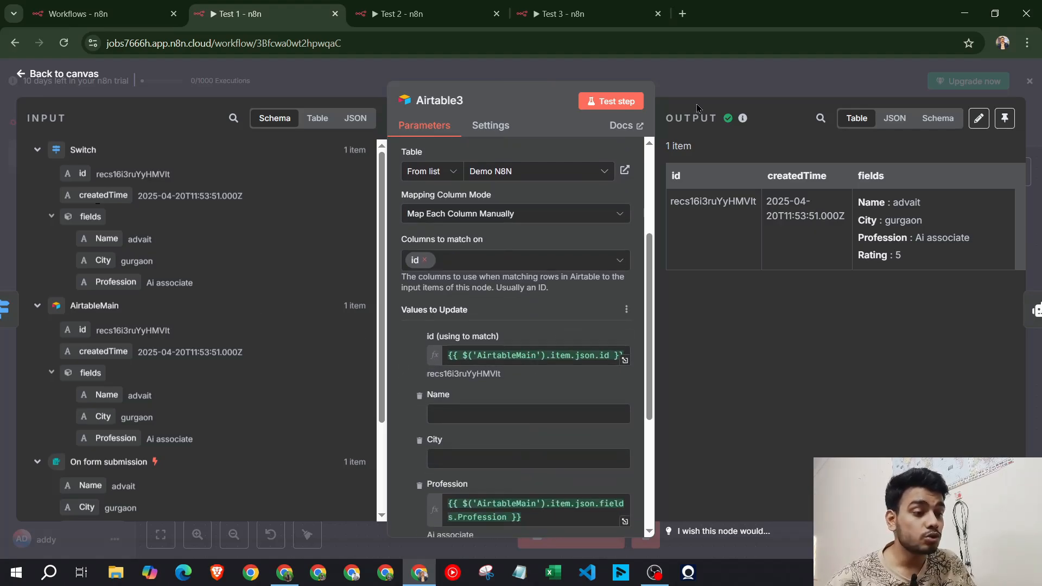
key("Escape")
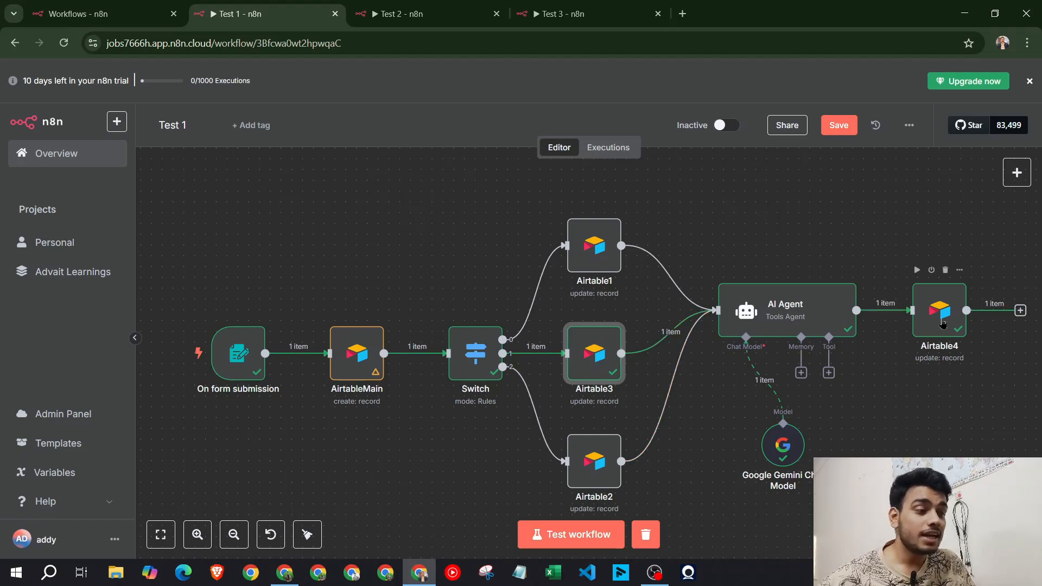
Review the new record and its generated poem in Airtable's Demo N8N table, then return to n8n Test 1
left_click(284, 573)
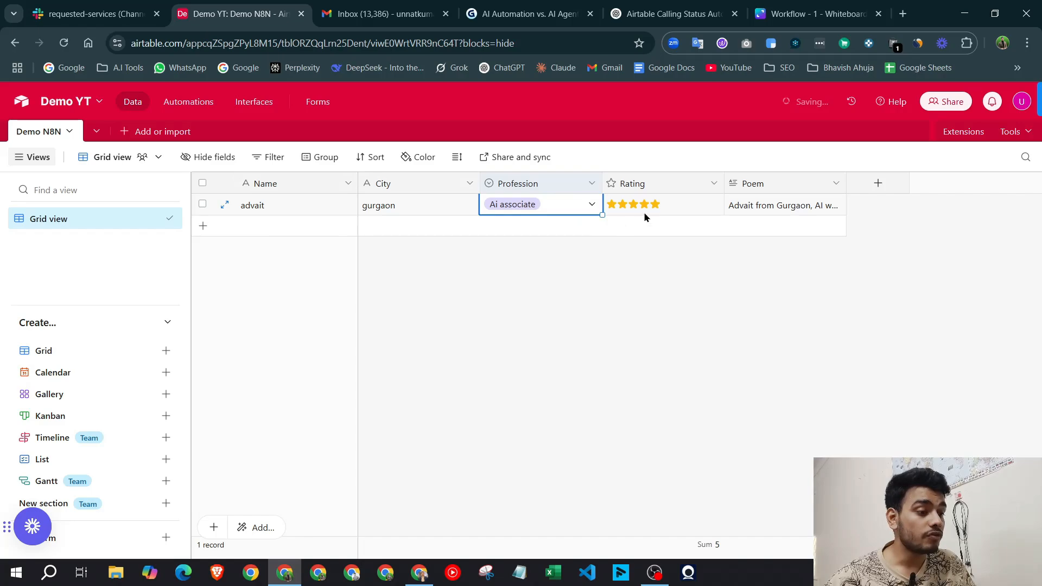
key("alt+Tab")
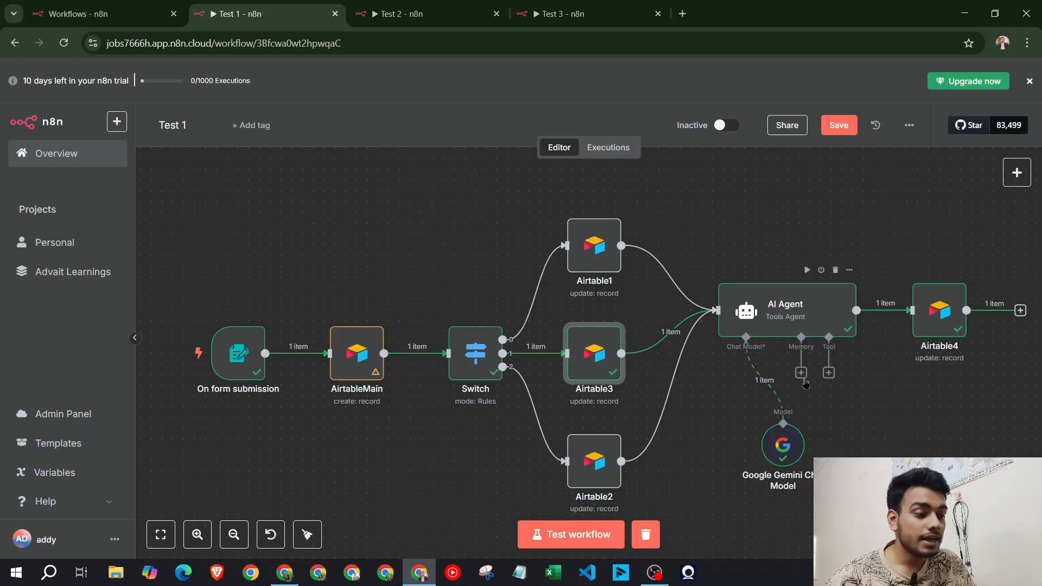
Inspect the AI Agent node's full prompt expression and close it unchanged
double_click(795, 306)
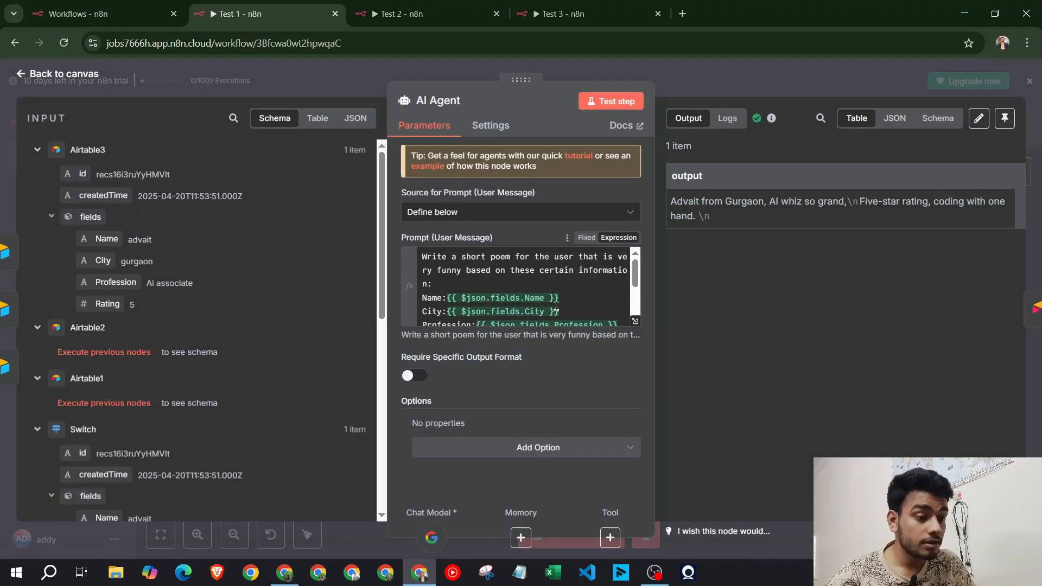
scroll(556, 310, "down", 3)
scroll(597, 296, "up", 3)
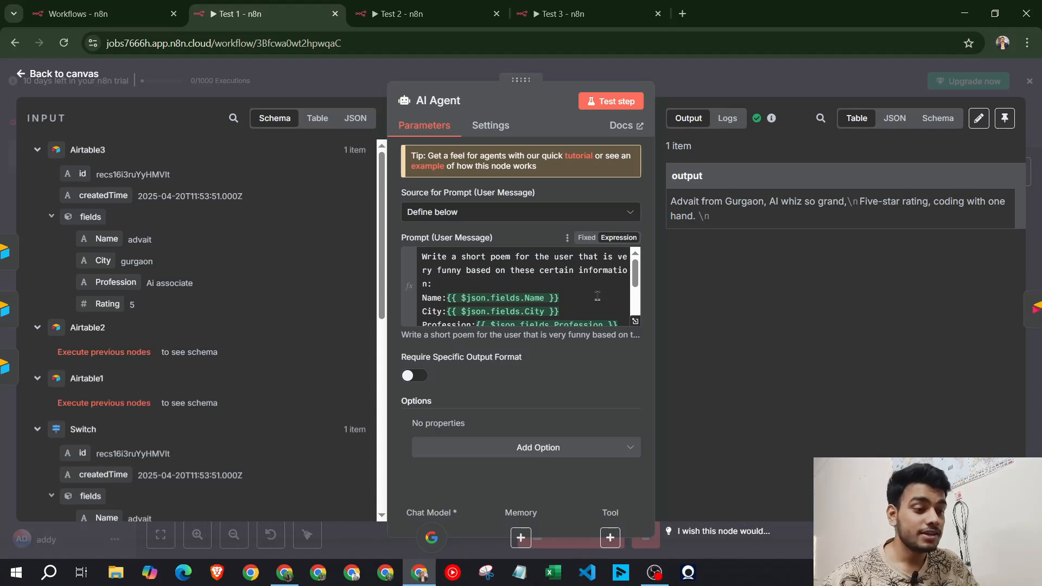
scroll(597, 295, "down", 3)
scroll(597, 296, "up", 3)
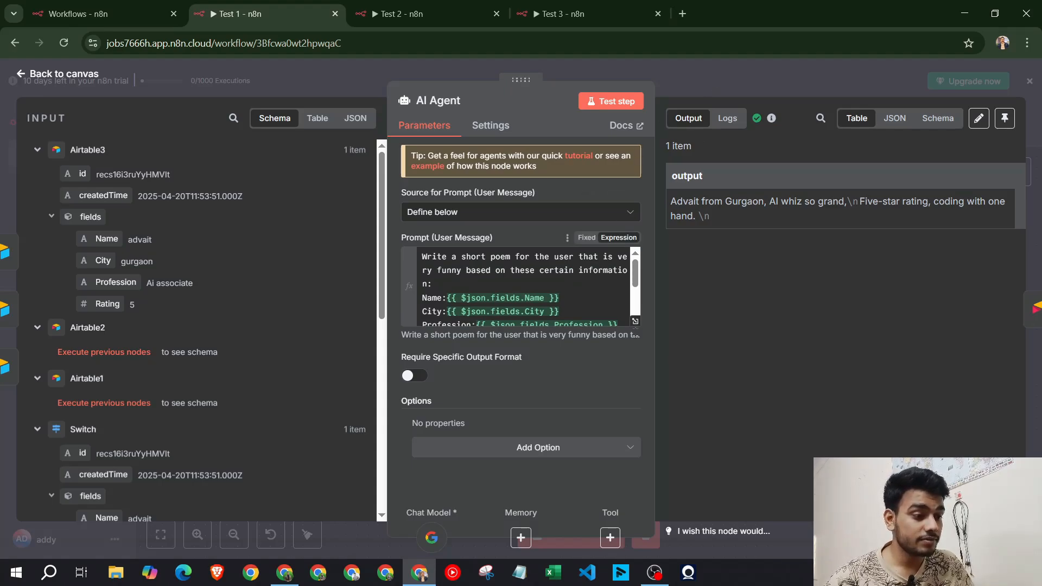
left_click(635, 321)
key("ctrl+a")
left_click(563, 242)
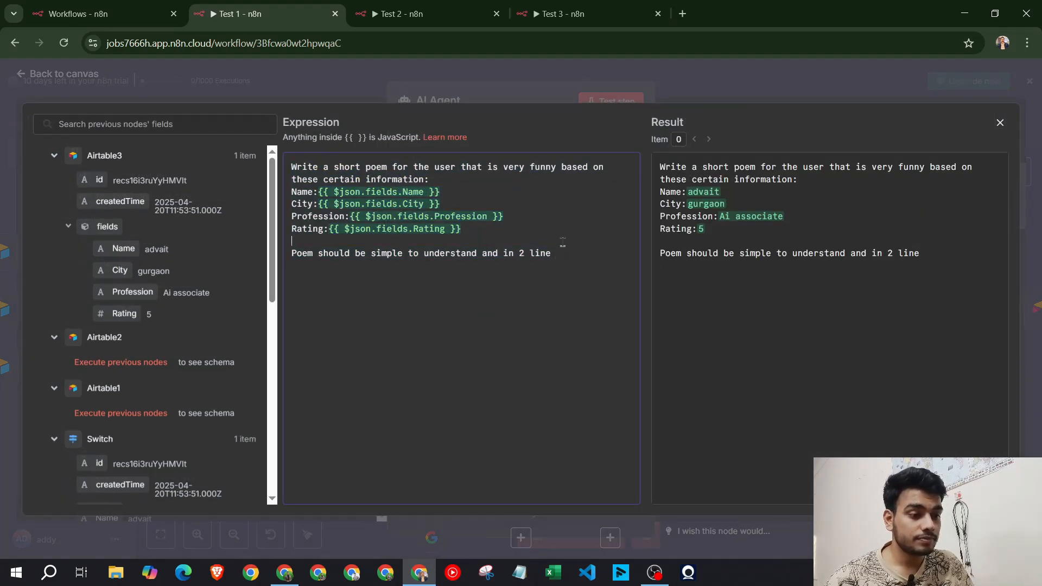
left_click(762, 93)
left_click(786, 79)
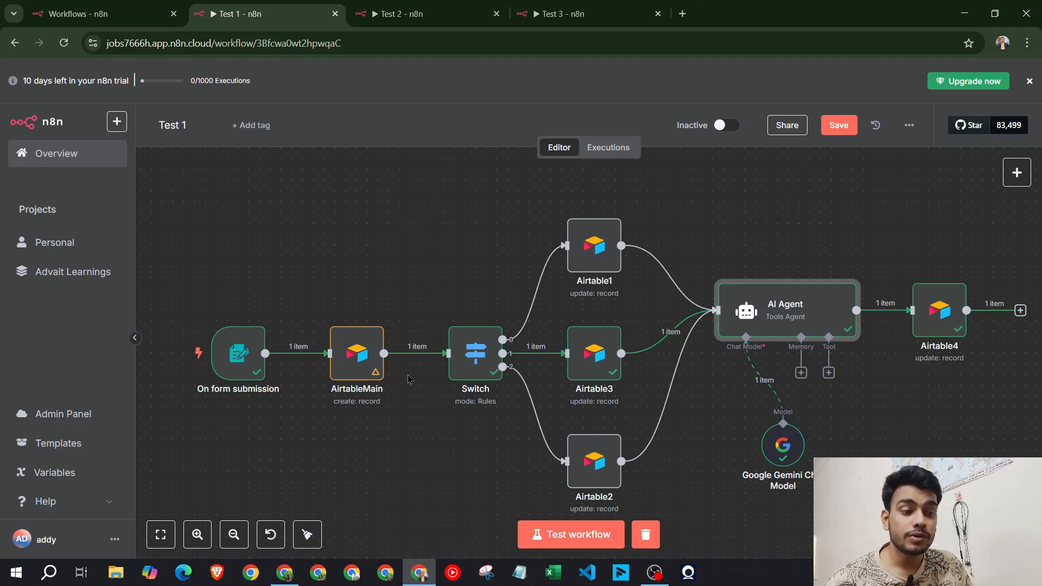
Switch to the Test 2 workflow, then bring the Airtable Demo YT base forward
left_click(436, 5)
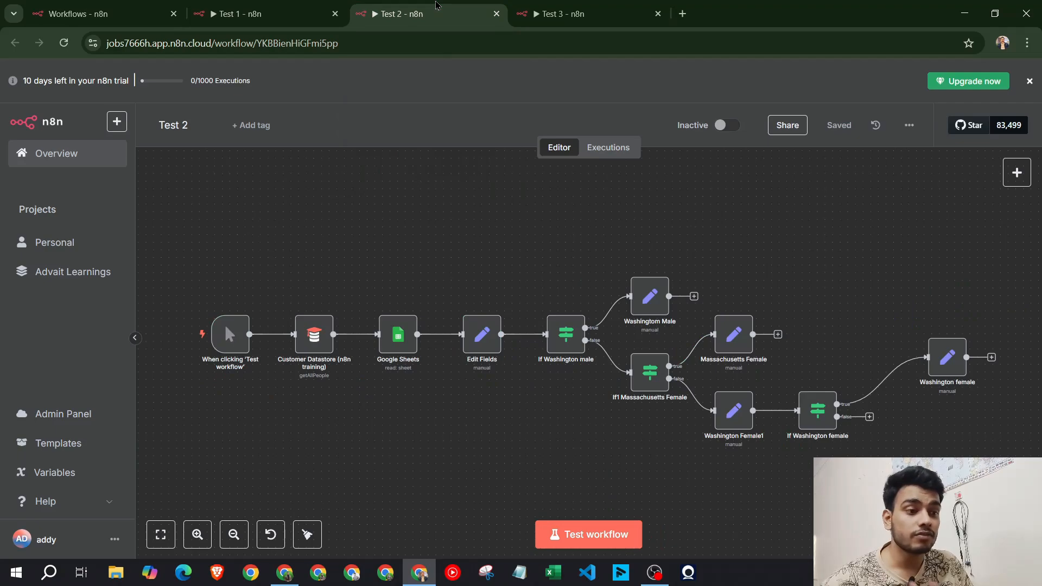
scroll(427, 400, "up", 2)
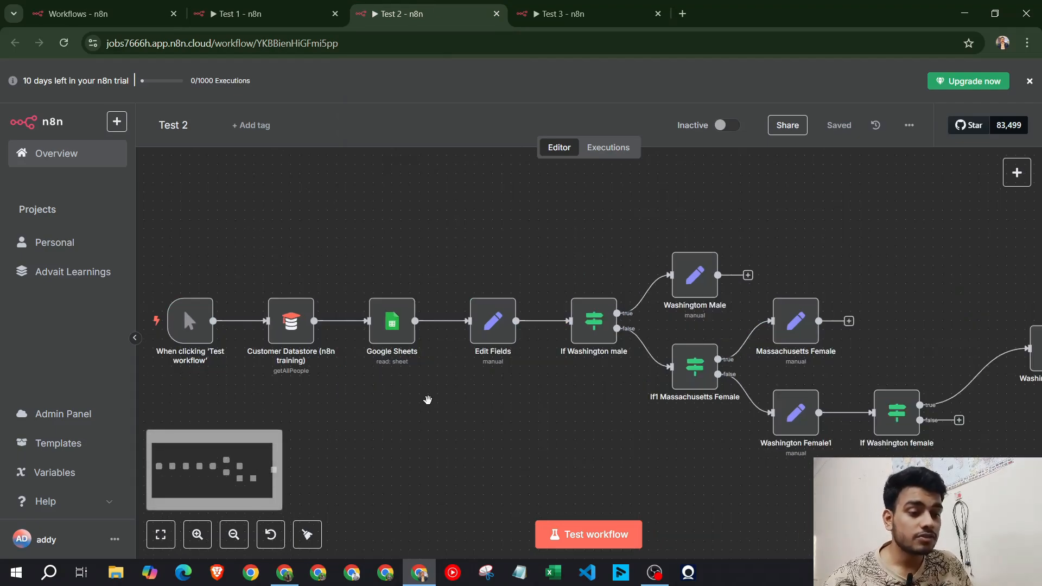
left_click(285, 572)
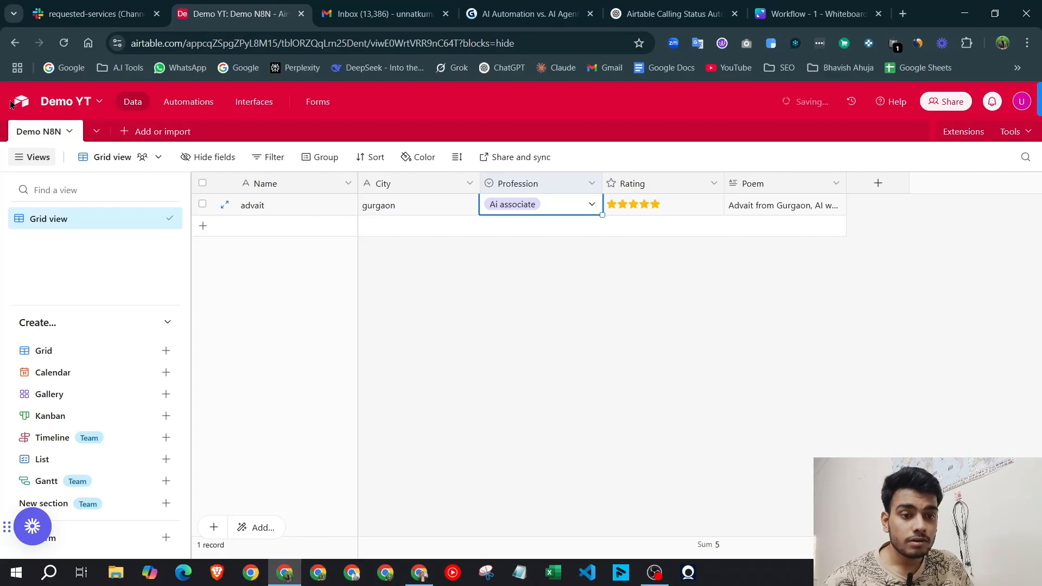
Look over the employee data.xlsx base from Airtable's home page, then return to n8n's Test 2 workflow
left_click(72, 108)
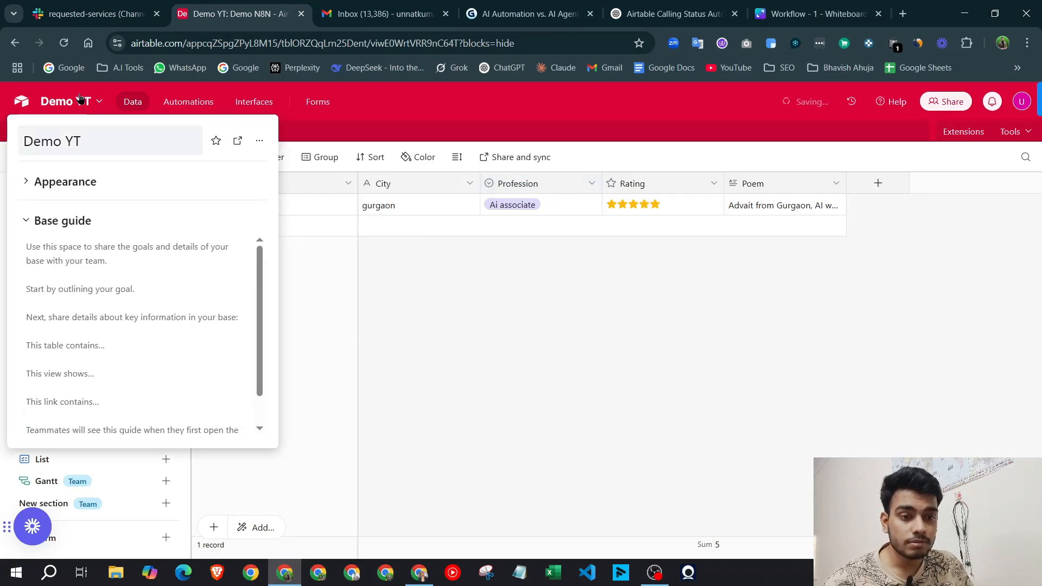
left_click(1, 108)
left_click(31, 103)
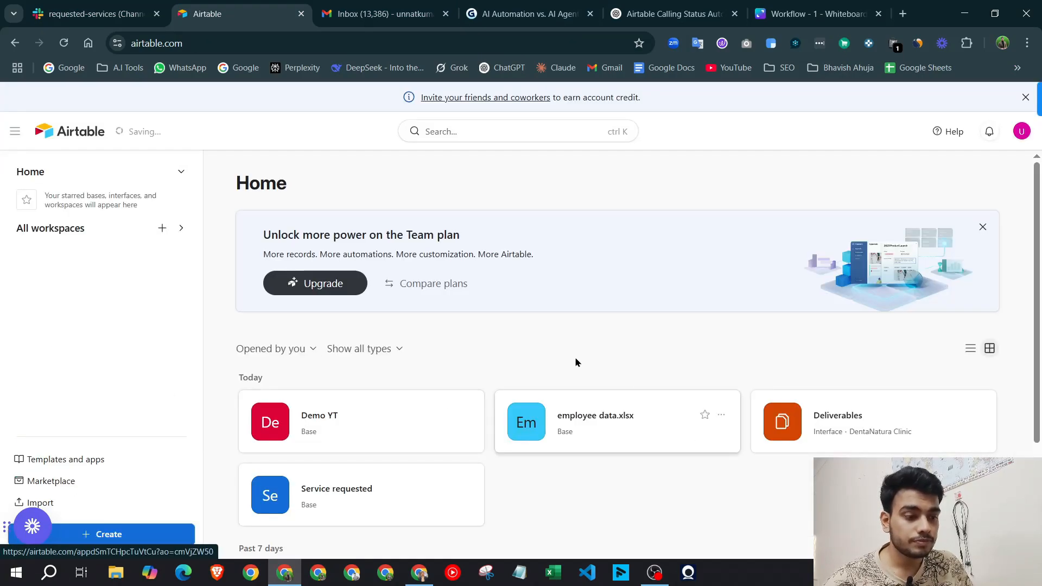
scroll(454, 315, "down", 3)
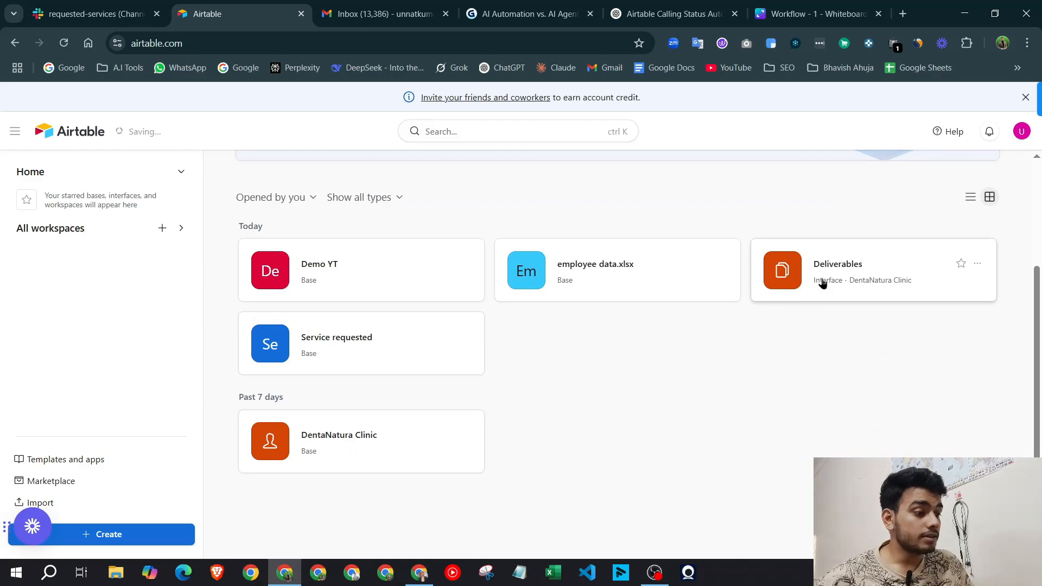
left_click(722, 277)
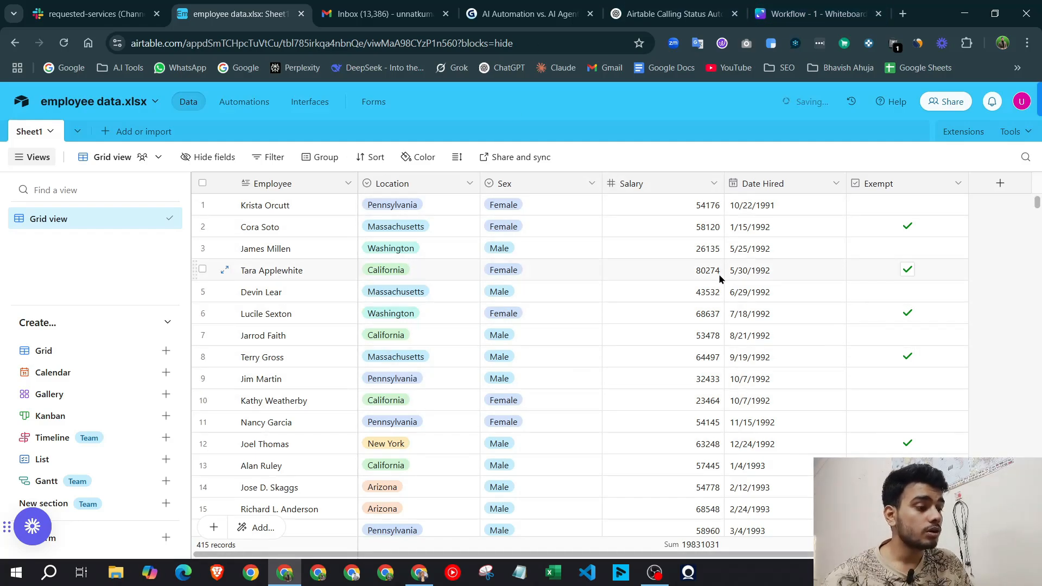
left_click(23, 100)
key("alt+Tab")
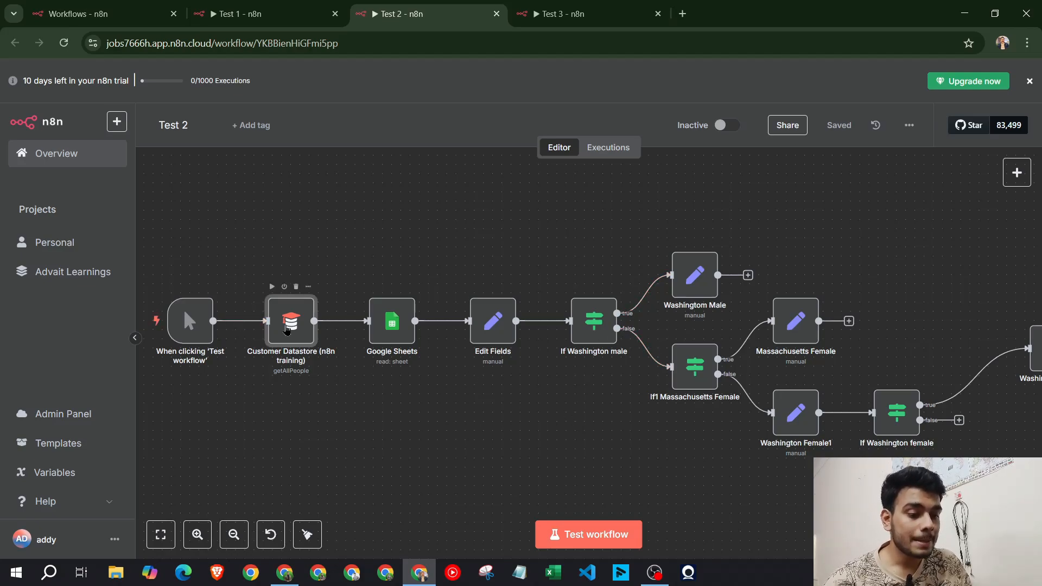
Check the Customer Datastore and Google Sheets node settings unchanged, then open a new browser tab
double_click(287, 330)
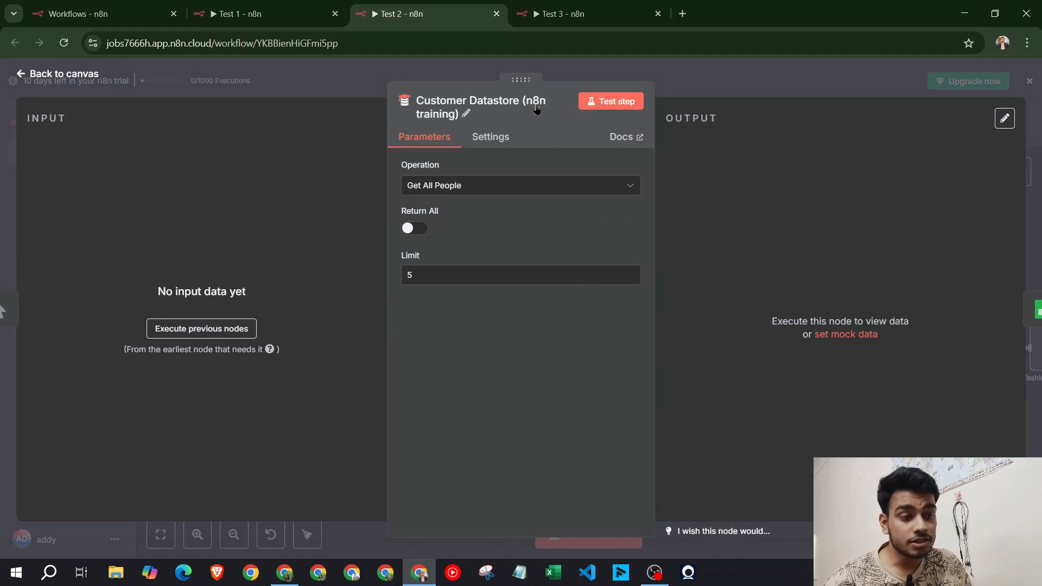
left_click(748, 75)
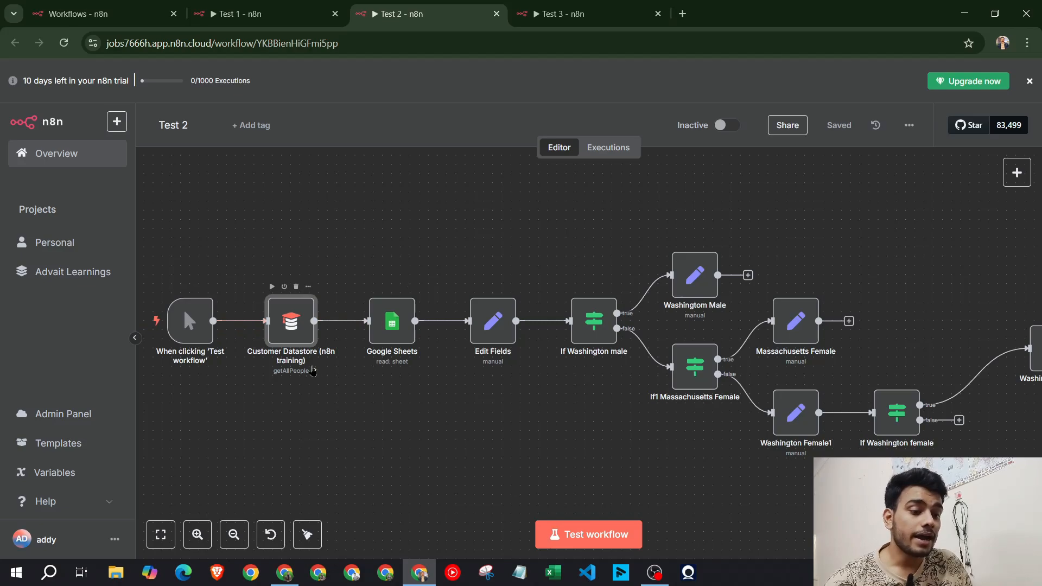
left_click(387, 324)
double_click(387, 324)
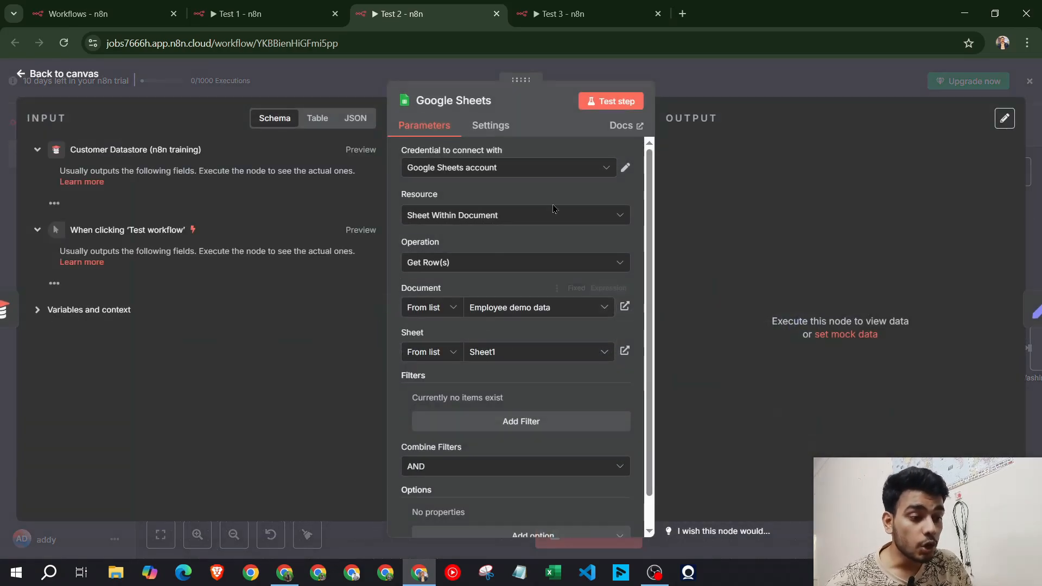
left_click(716, 86)
left_click(682, 13)
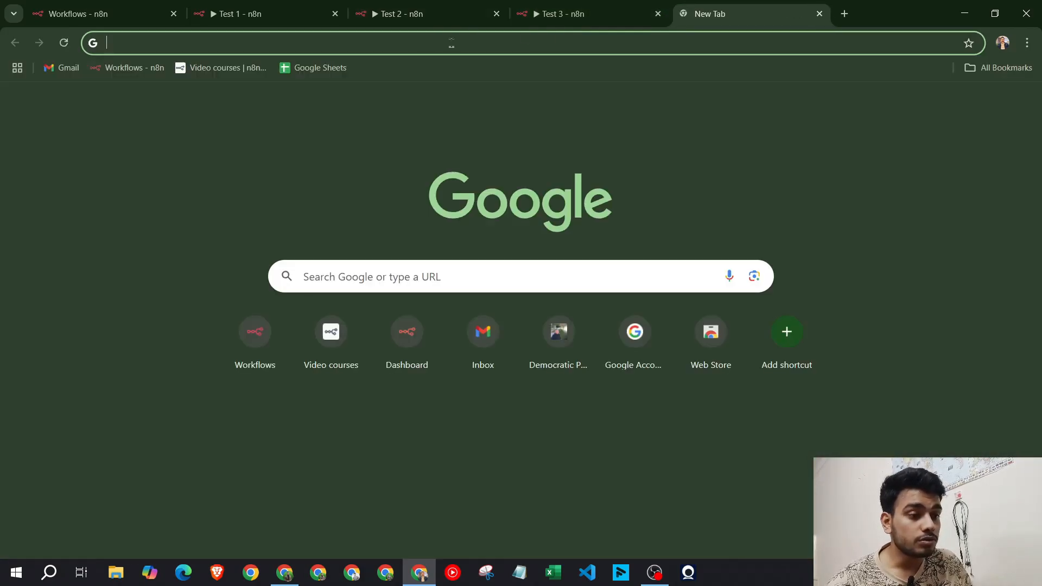
Open the 'Employee demo data' spreadsheet in Google Sheets, then return to the Test 2 n8n tab
left_click(315, 65)
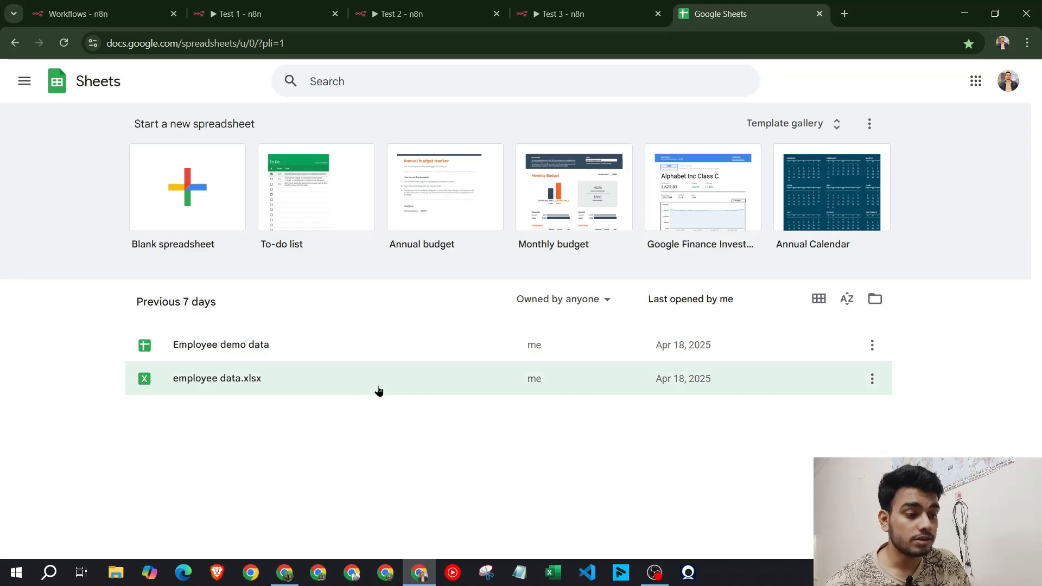
left_click(235, 357)
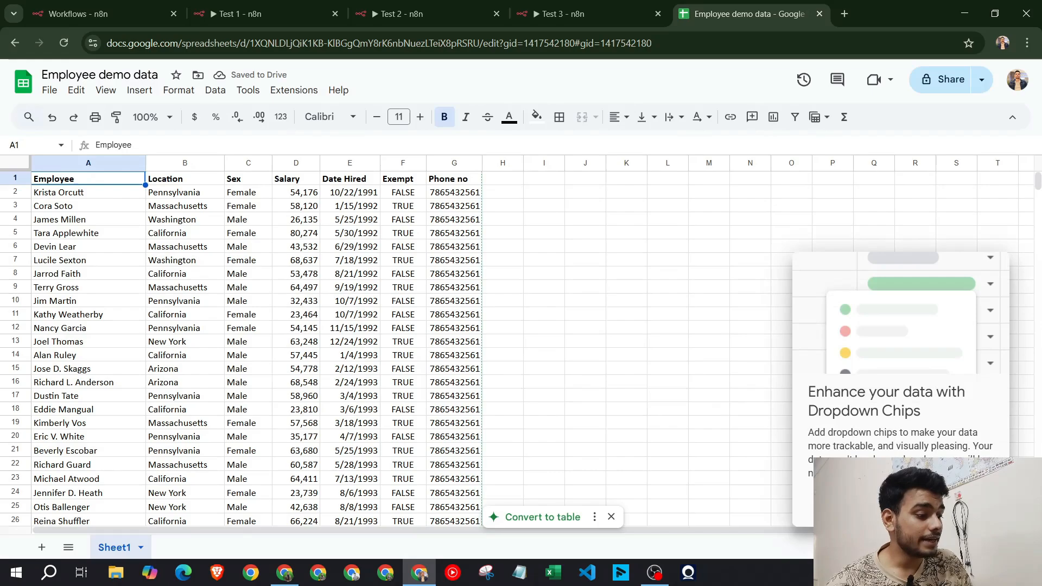
left_click(917, 504)
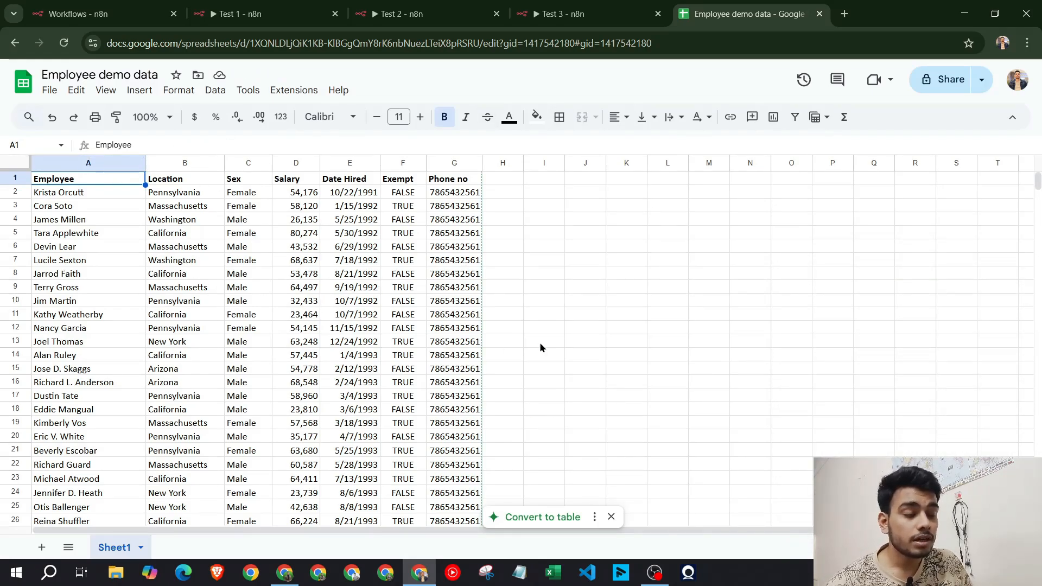
left_click(434, 6)
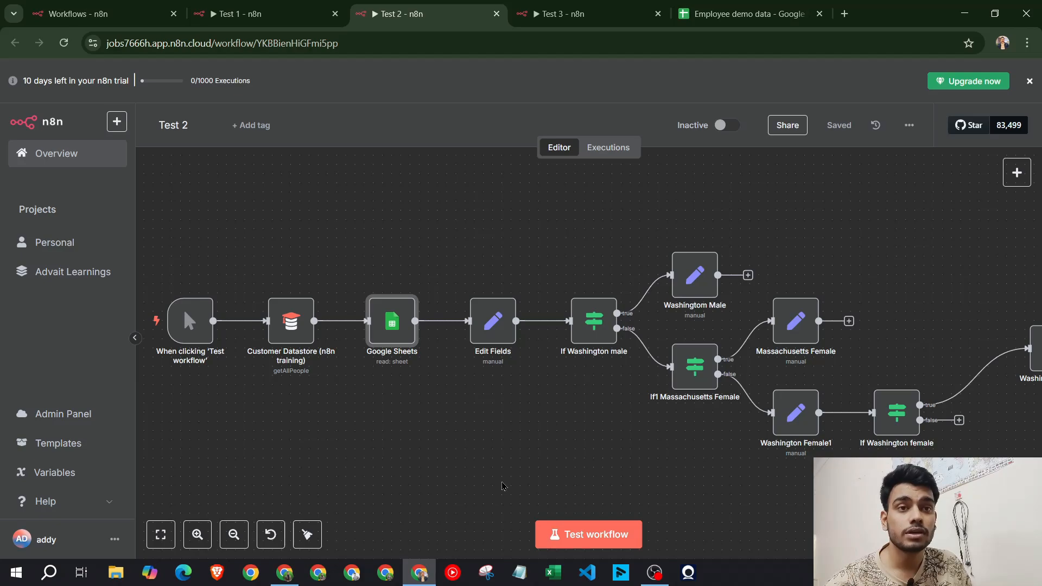
Inspect Edit Fields, then review If Washington male's conditions: Location equals Washington and Sex equals Male
mouse_move(500, 327)
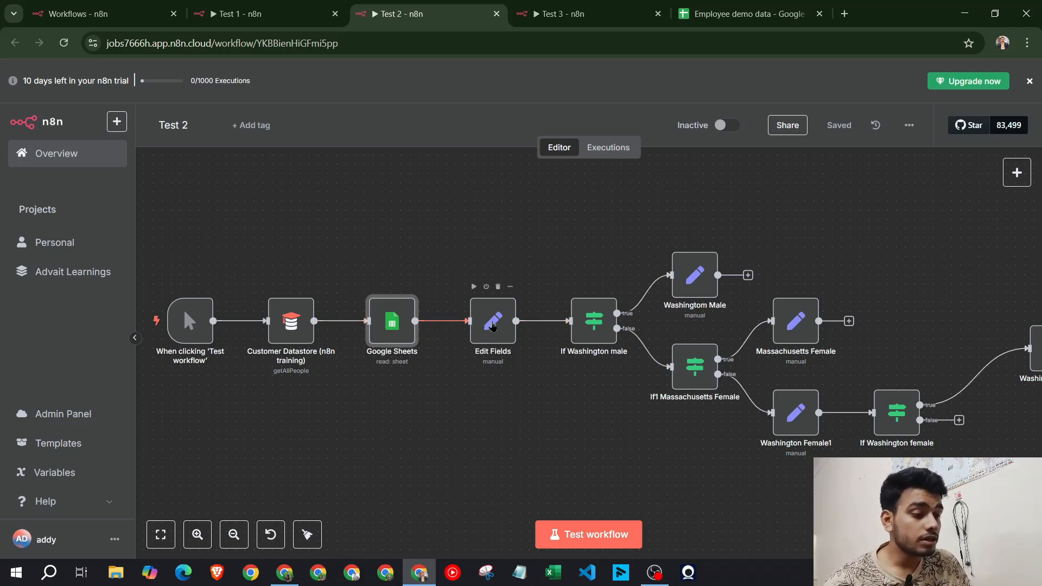
double_click(493, 324)
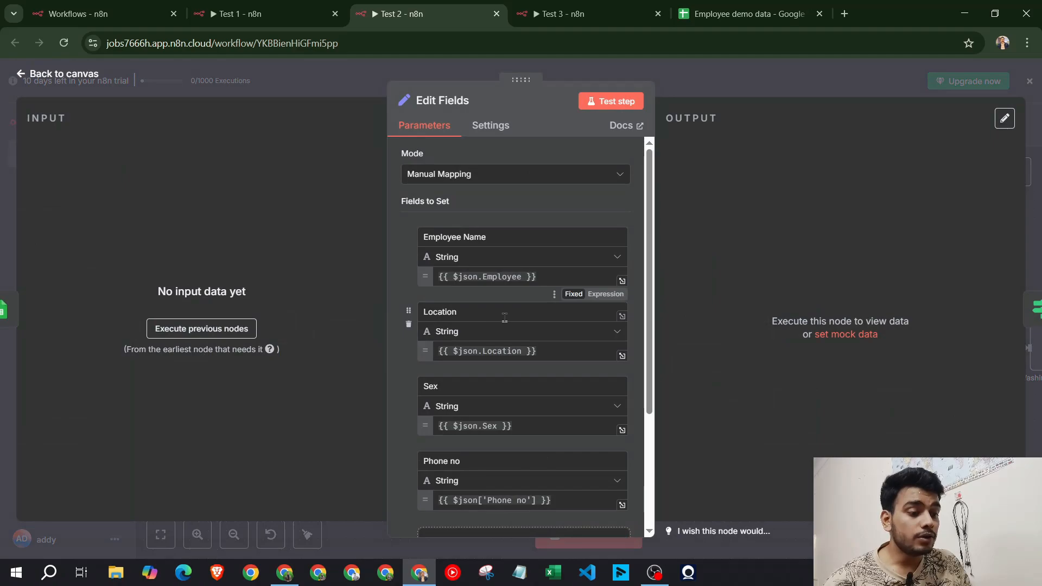
scroll(504, 318, "down", 3)
scroll(504, 318, "up", 3)
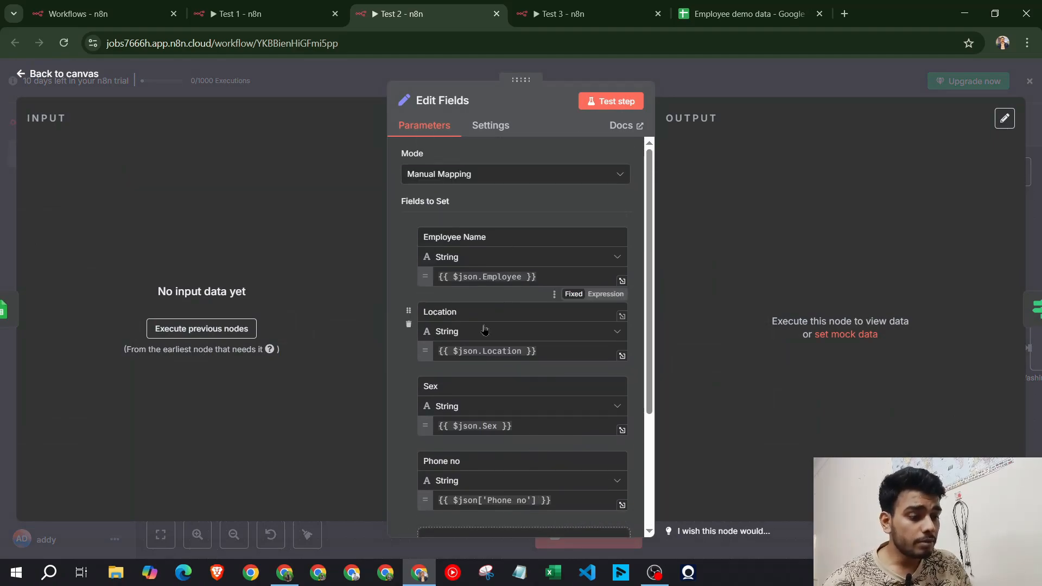
scroll(484, 329, "down", 3)
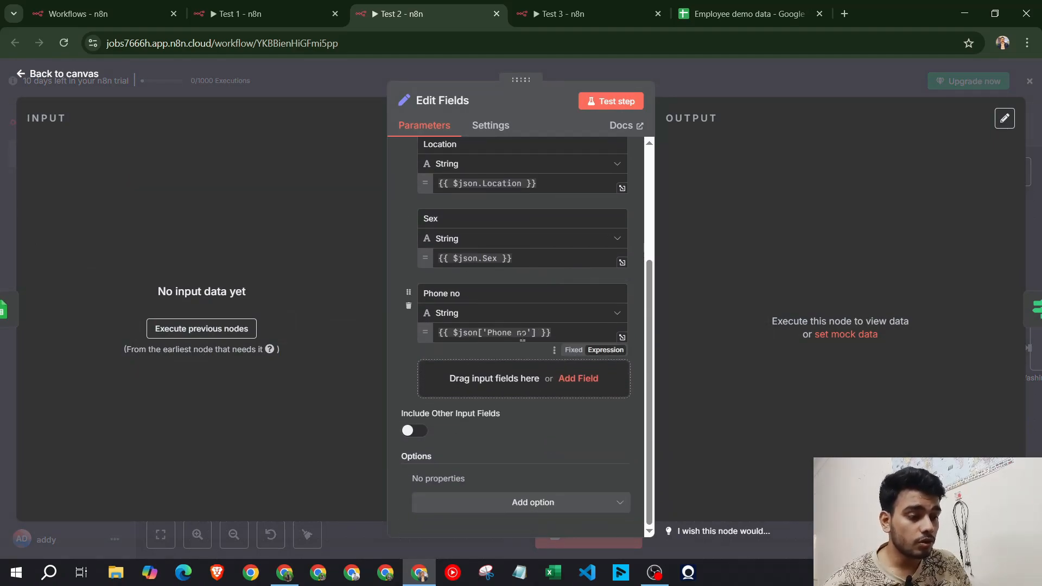
scroll(522, 340, "up", 3)
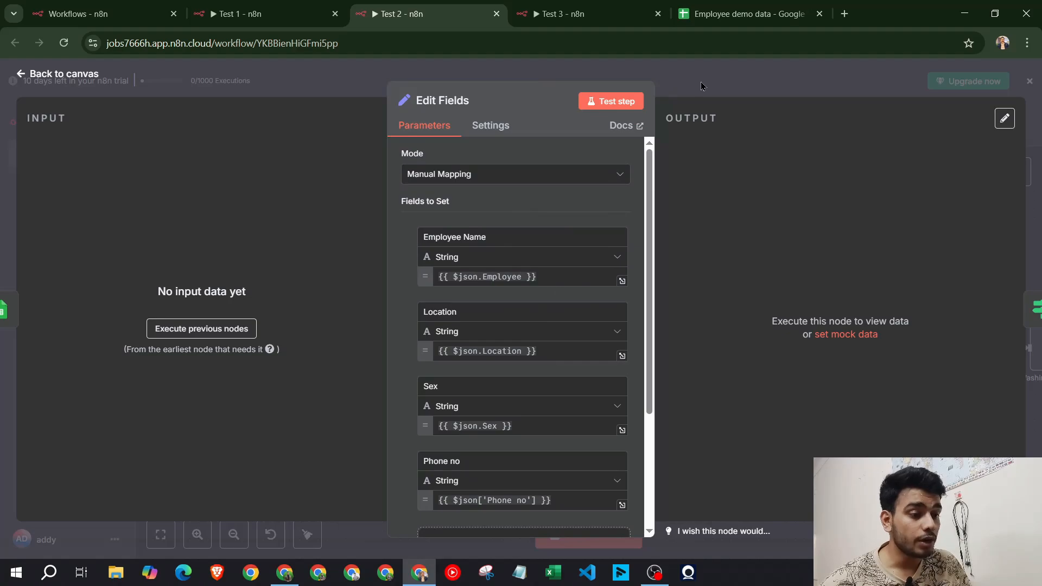
left_click(702, 85)
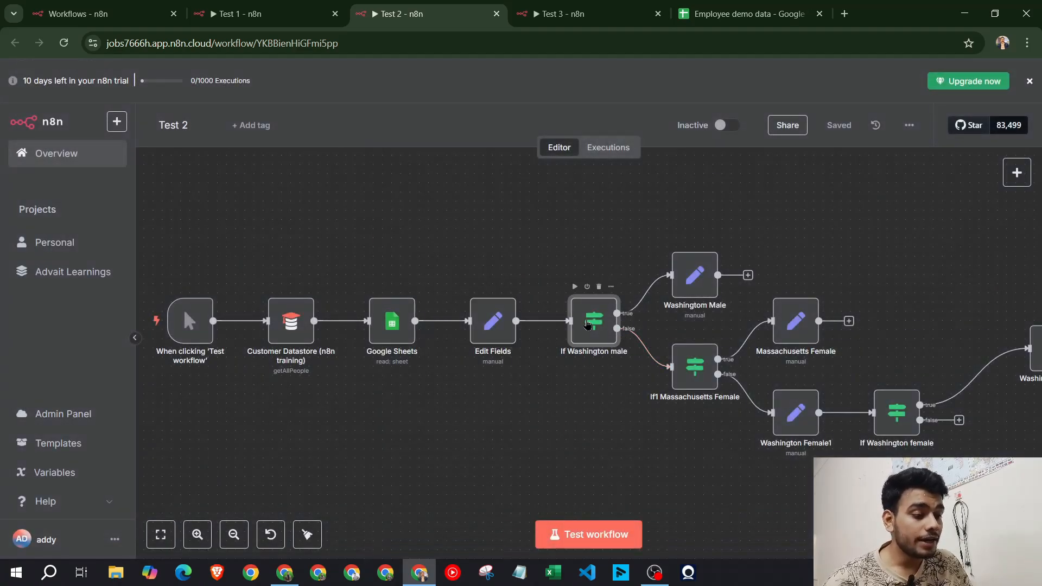
double_click(587, 325)
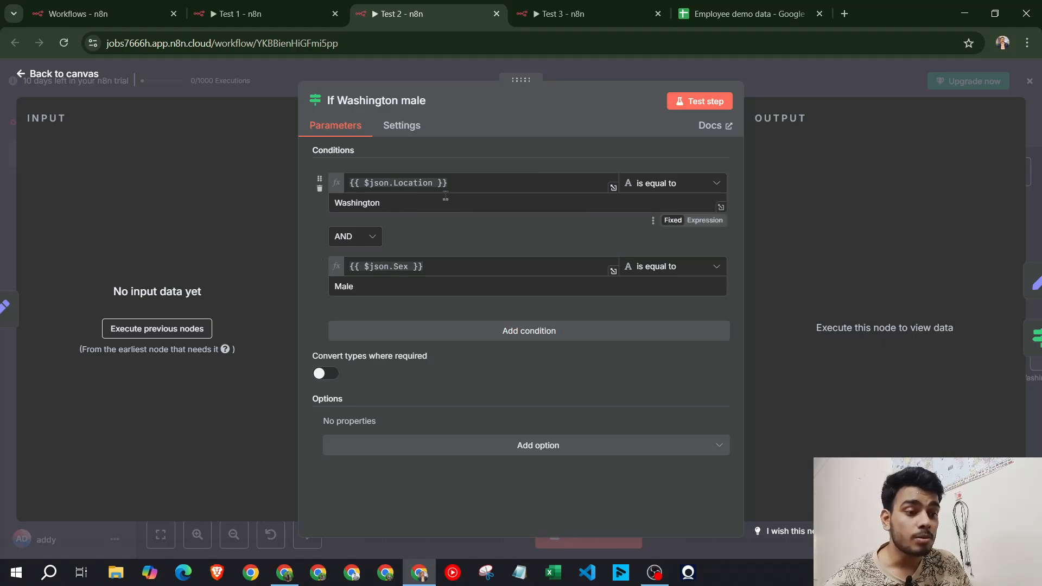
key("Escape")
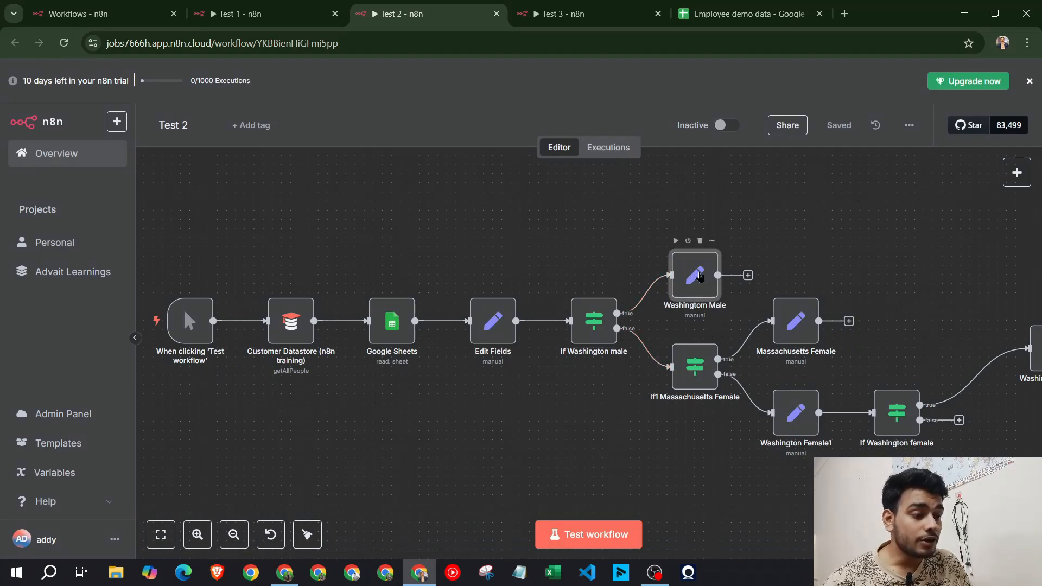
Glance at the Washingtom Male node's settings, then switch to the Test 3 workflow tab
double_click(695, 276)
key("Escape")
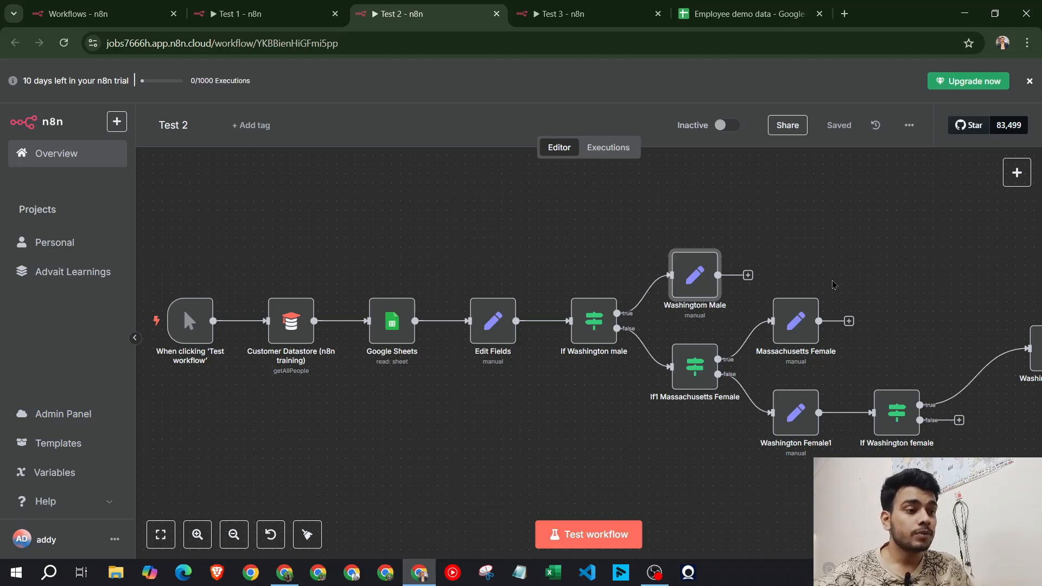
key("ctrl+Tab")
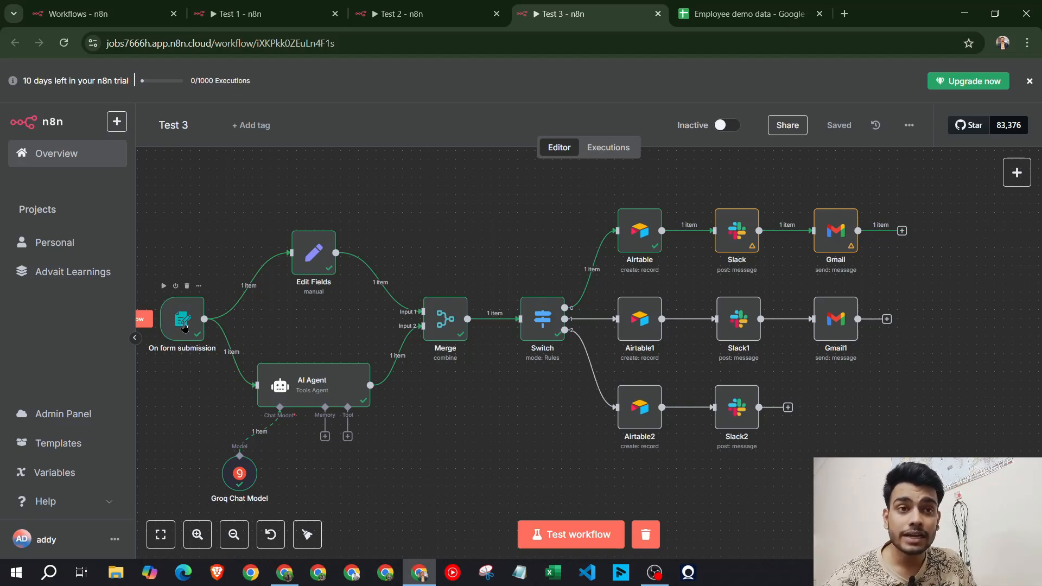
left_click(318, 254)
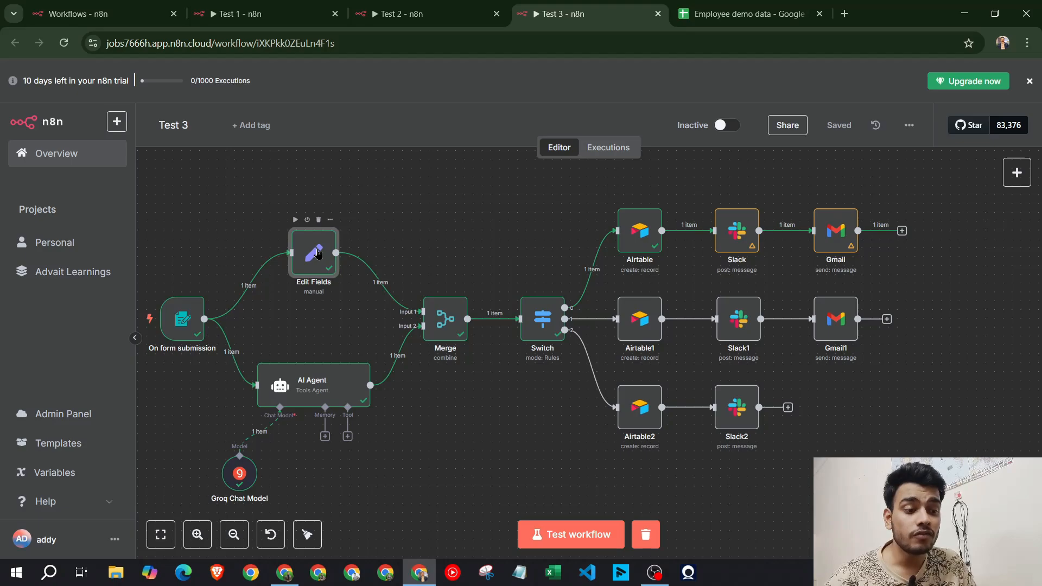
double_click(318, 254)
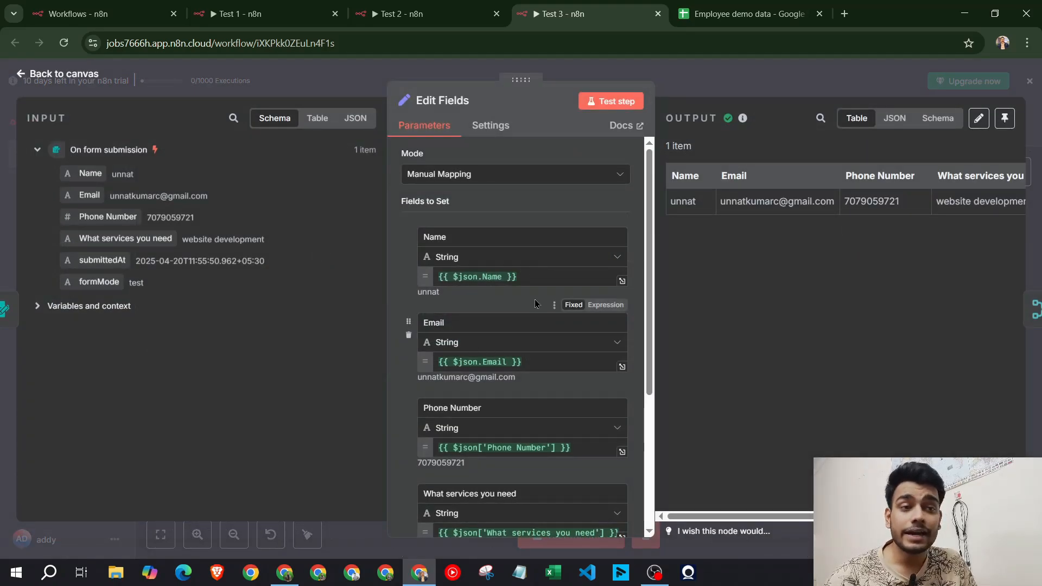
scroll(536, 304, "down", 3)
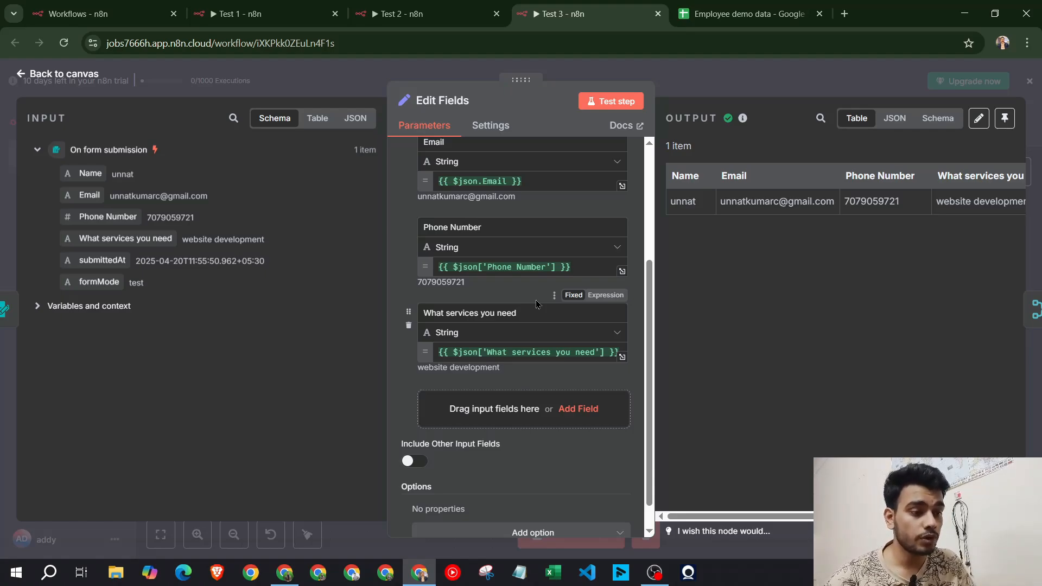
scroll(537, 304, "up", 3)
left_click(739, 91)
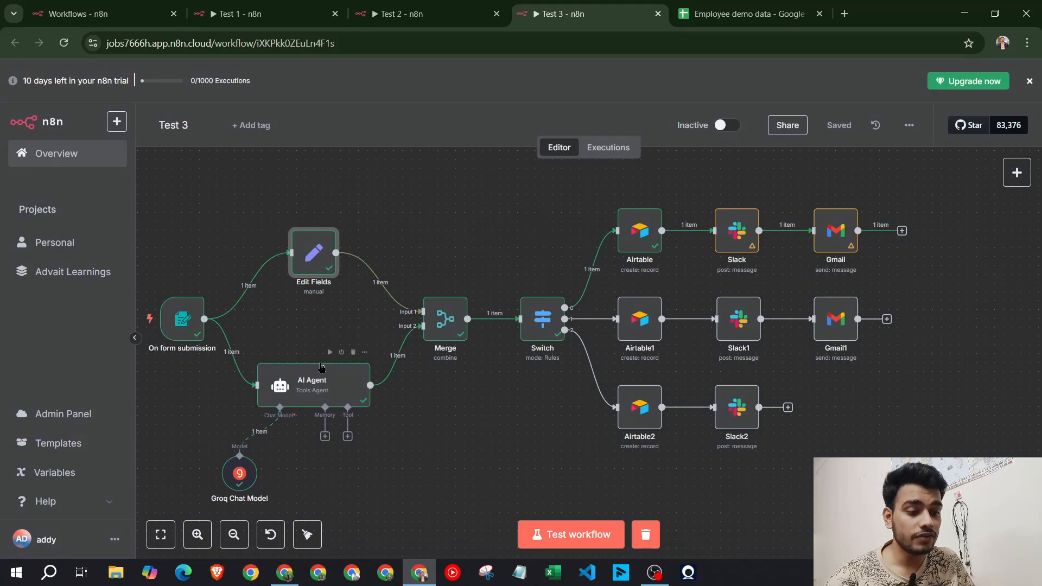
double_click(288, 375)
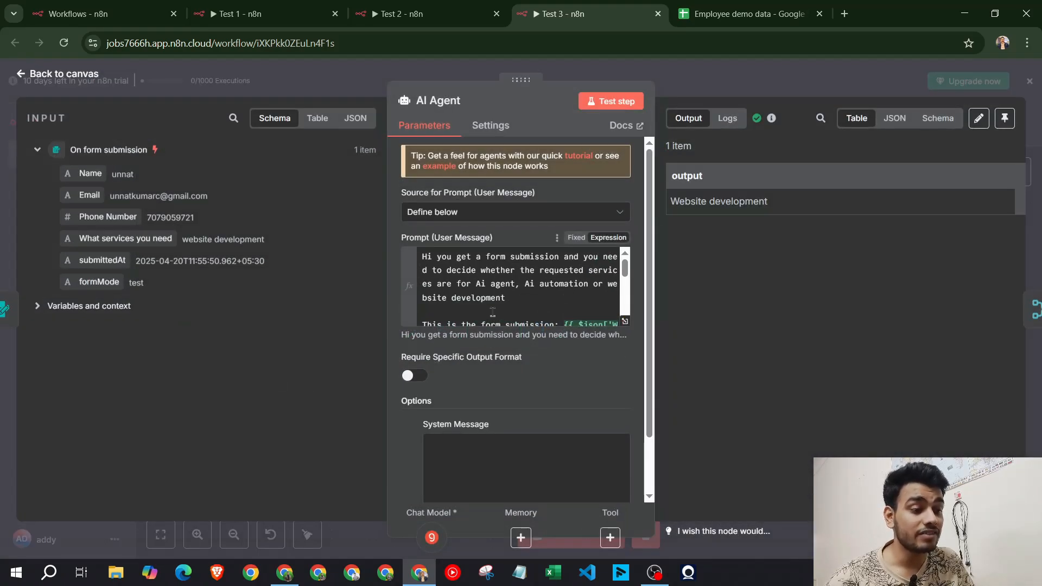
left_click(625, 321)
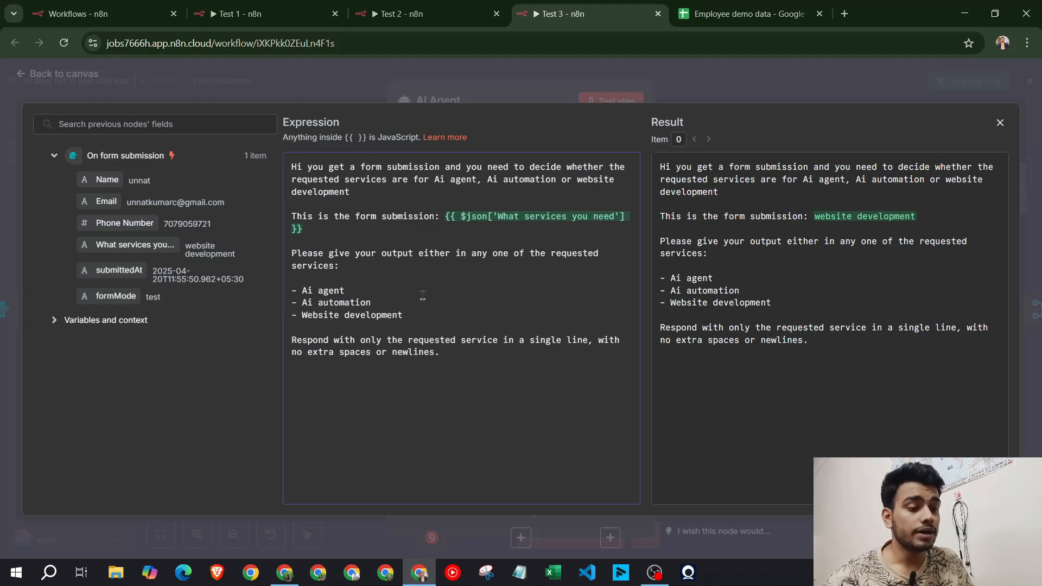
left_click(706, 95)
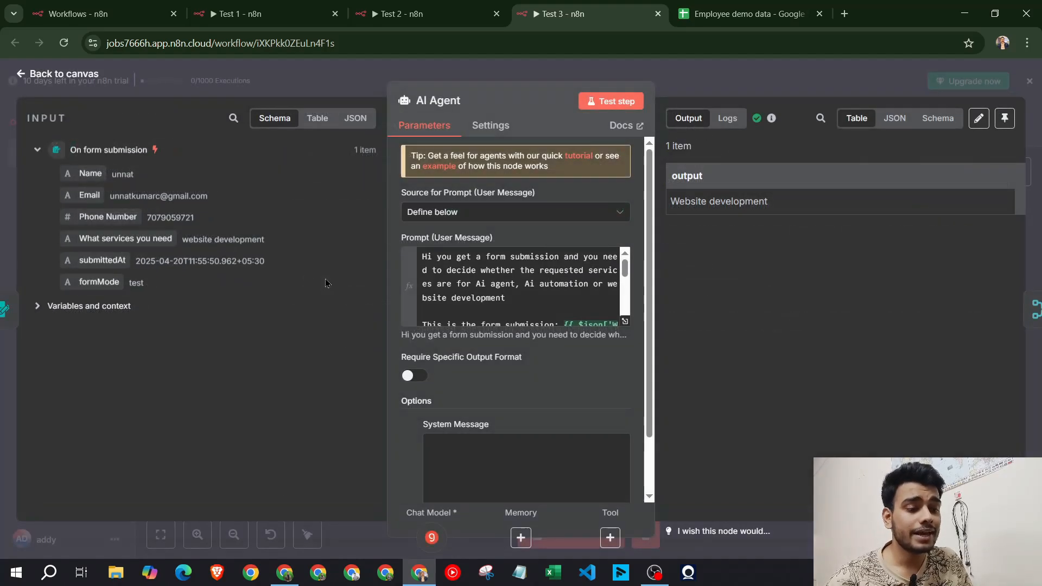
left_click(375, 76)
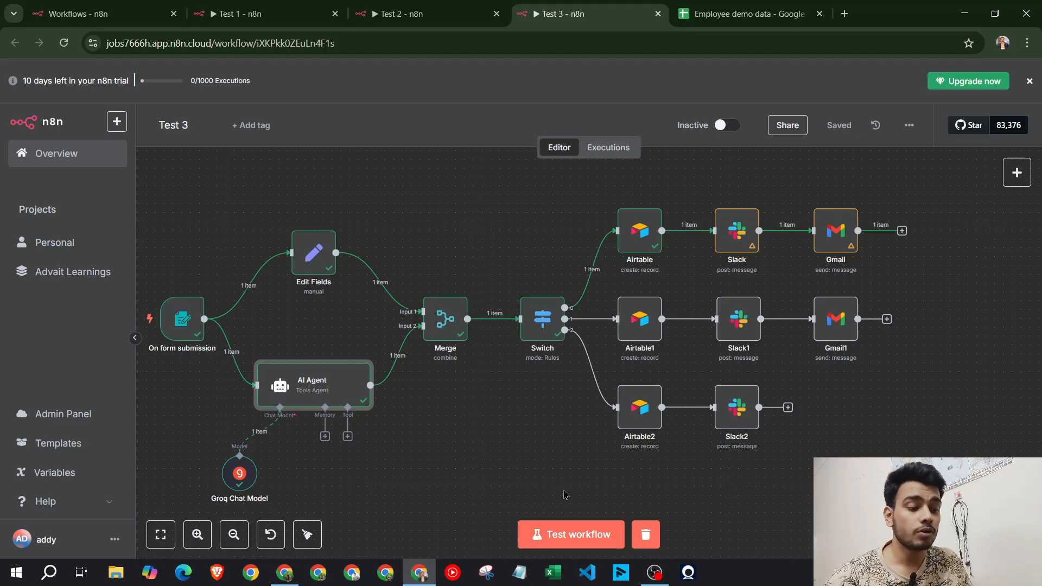
Start a test run and enter the requester's name and e-mail in the Service Request form
left_click(577, 537)
left_click(506, 228)
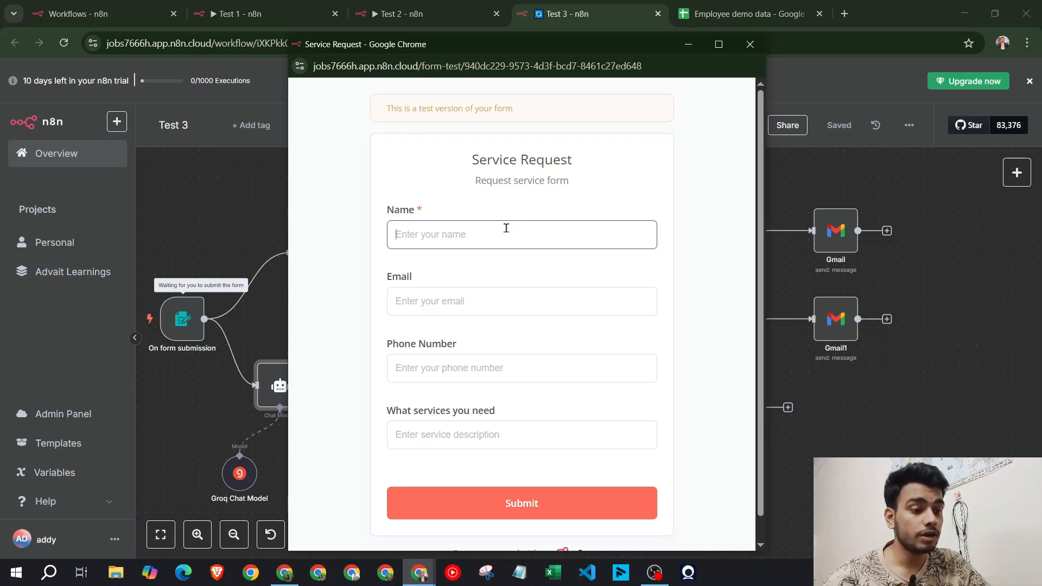
type("Advait")
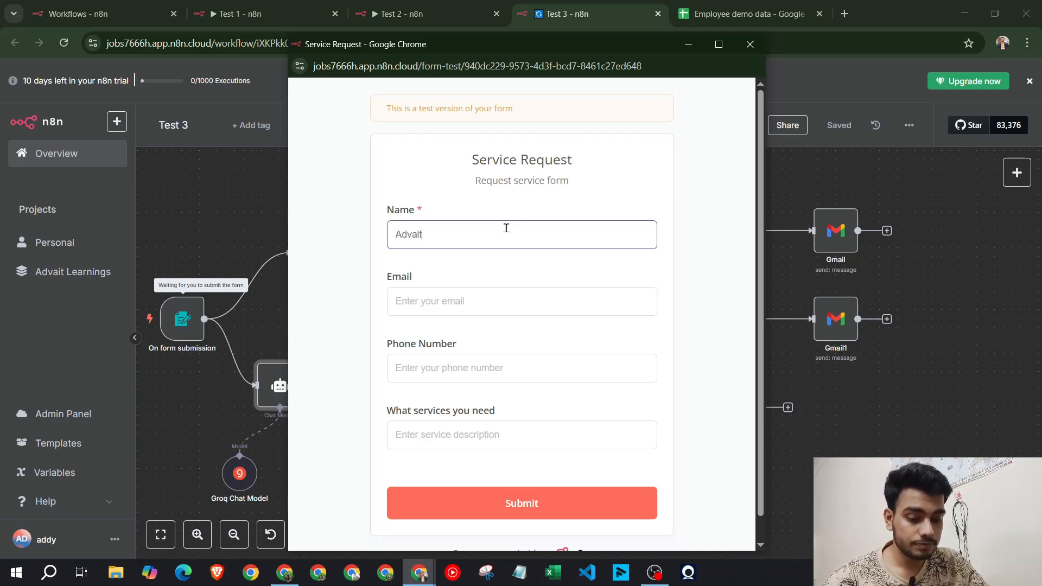
key("Tab")
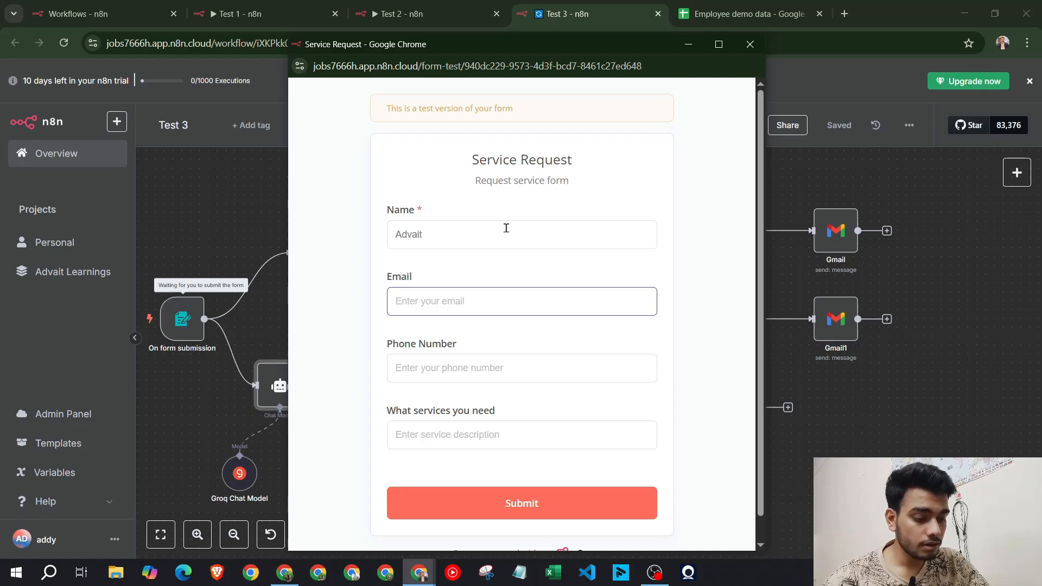
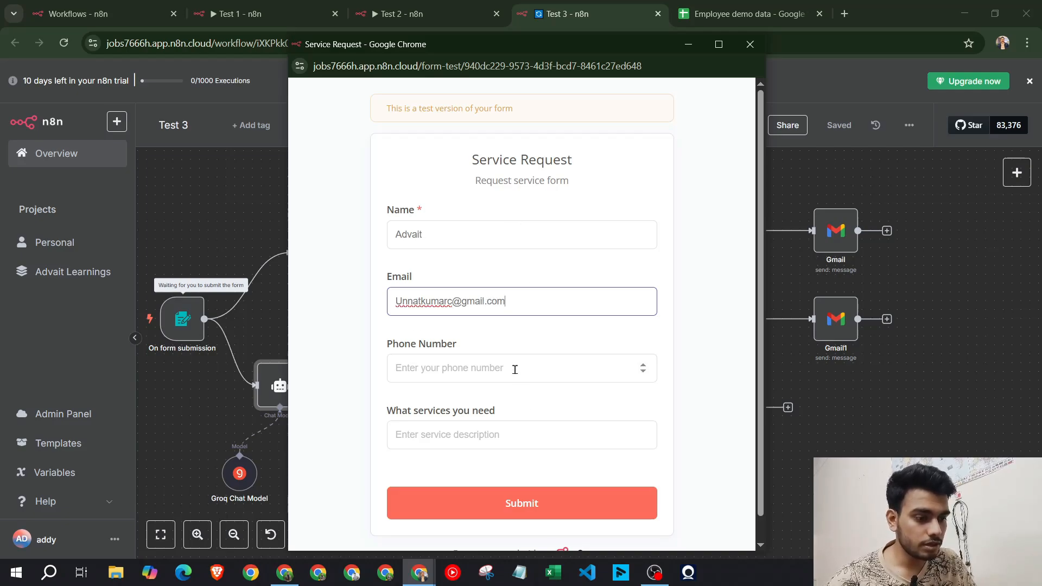
Add a phone number and the request 'I see you guys are building best ai agent i also need one', then submit
left_click(515, 372)
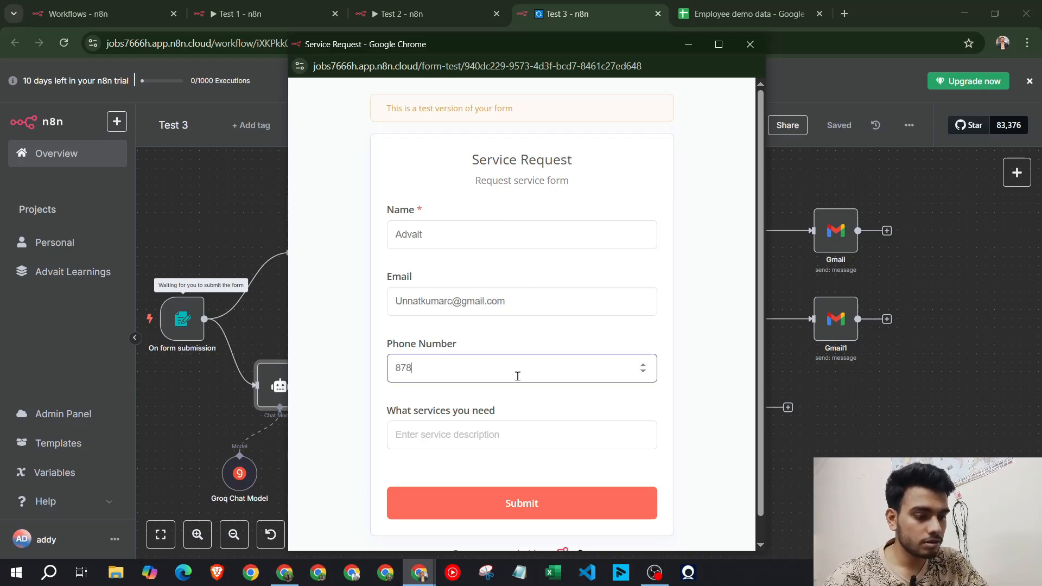
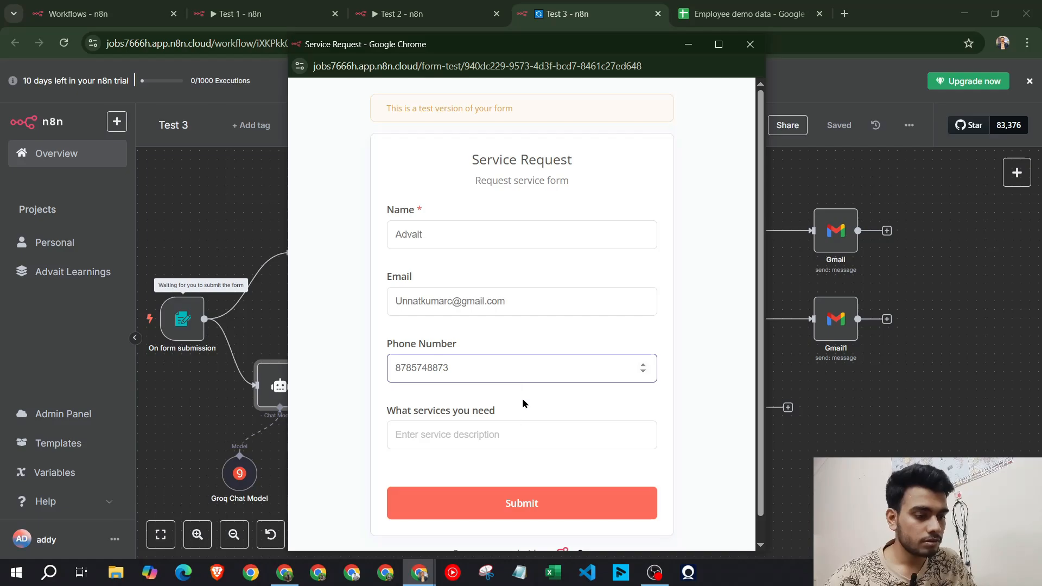
left_click(526, 434)
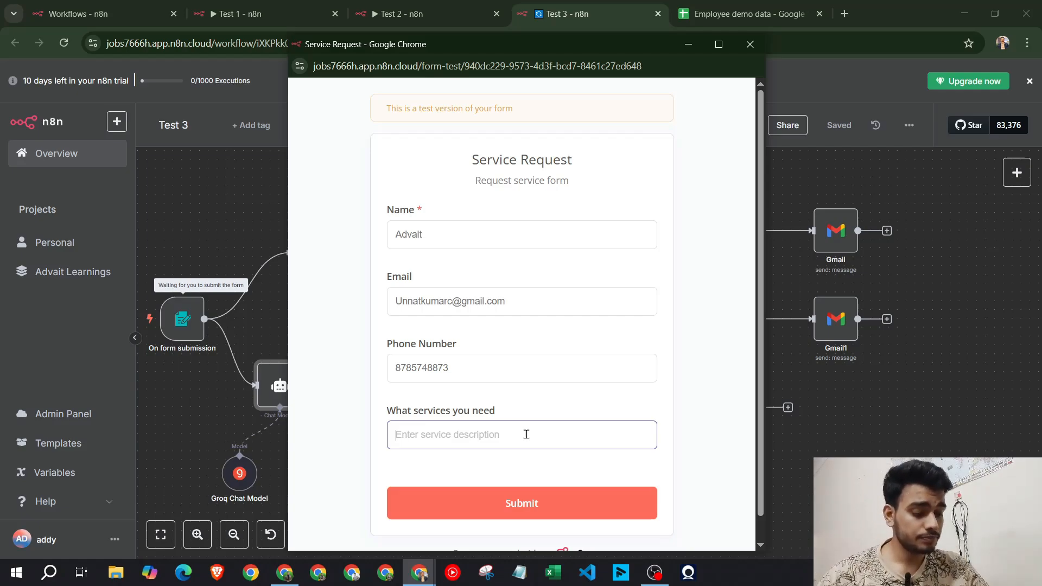
type("I see")
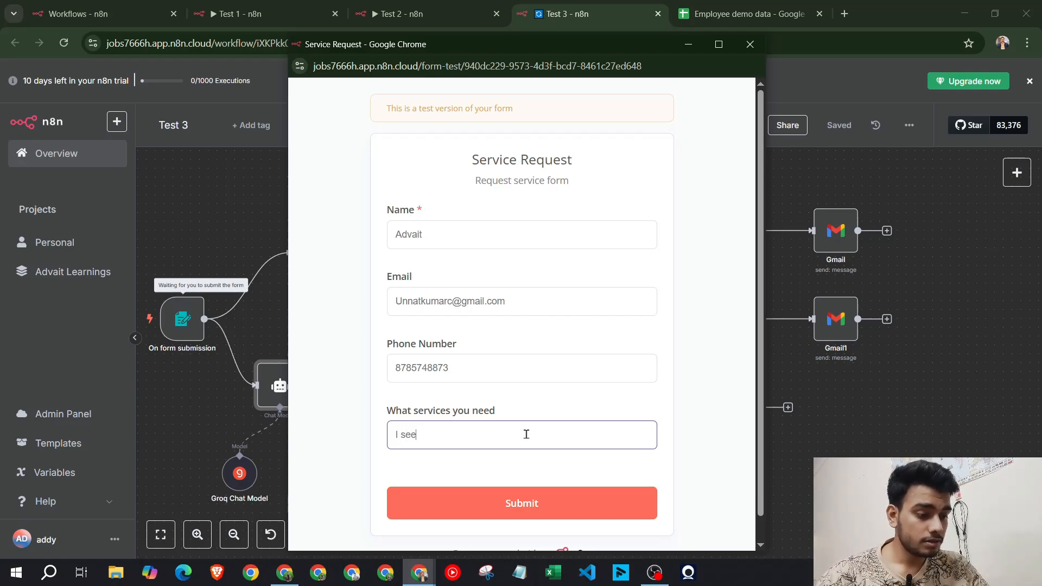
type(" you guys are")
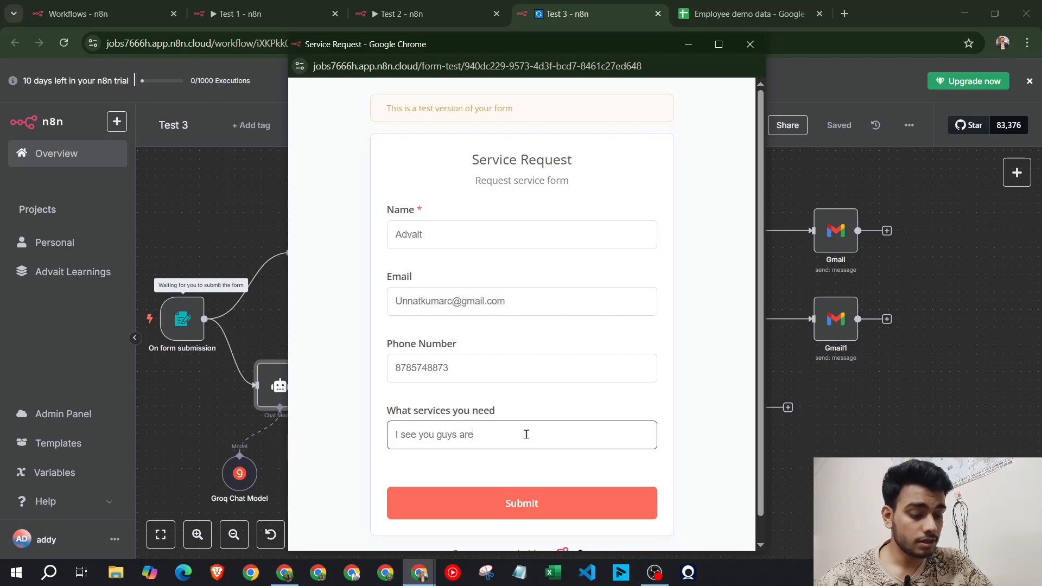
type(" building ")
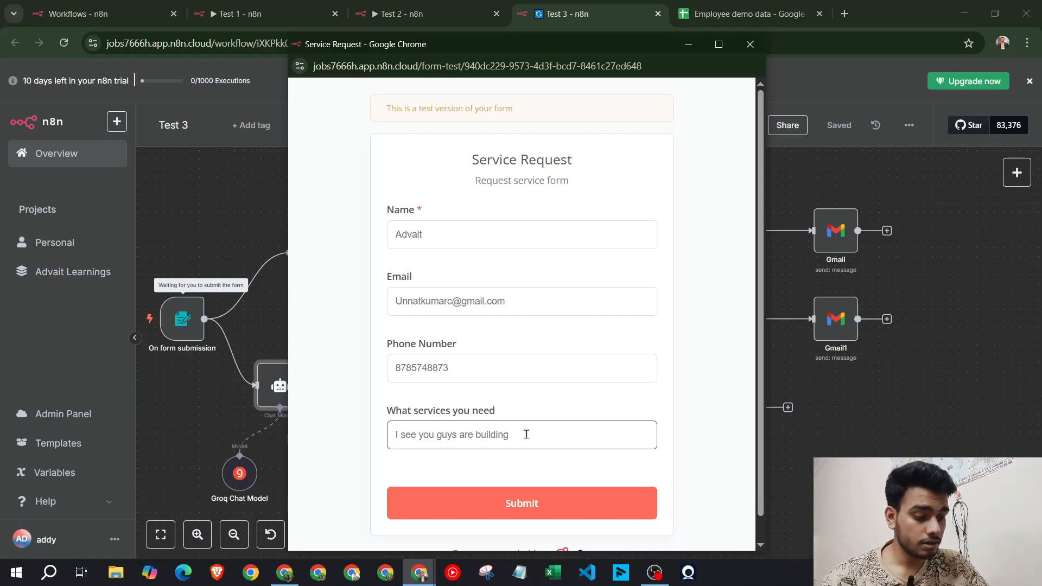
type("best ai agent ")
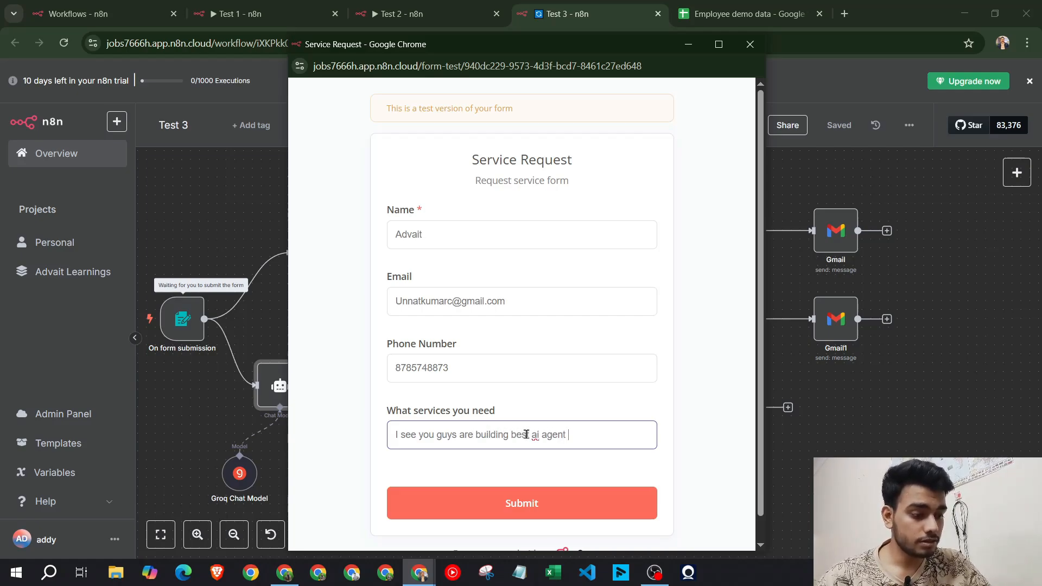
type("i also need one")
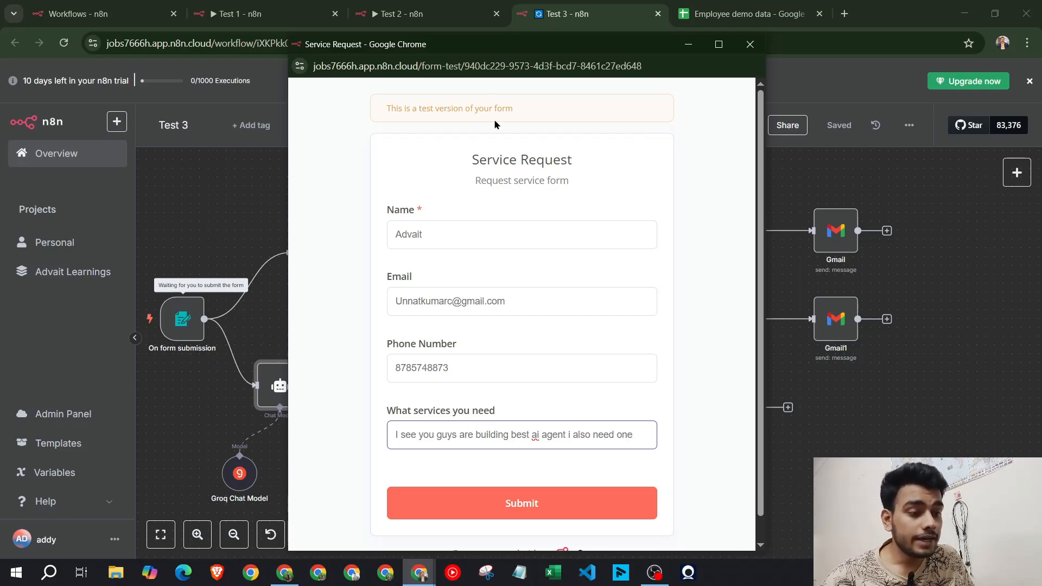
left_click_drag(504, 62, 784, 29)
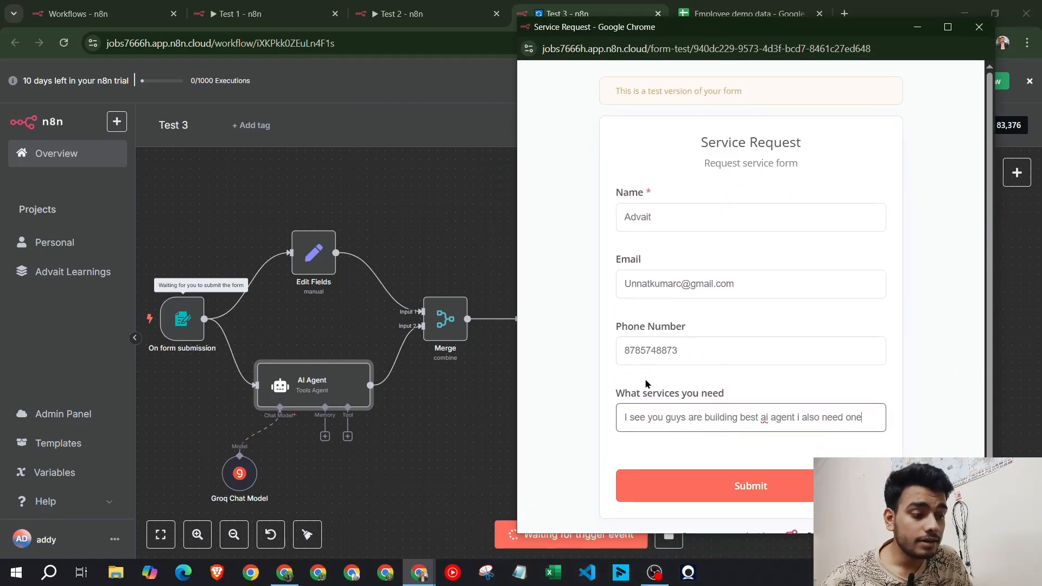
left_click_drag(614, 394, 735, 398)
left_click(735, 397)
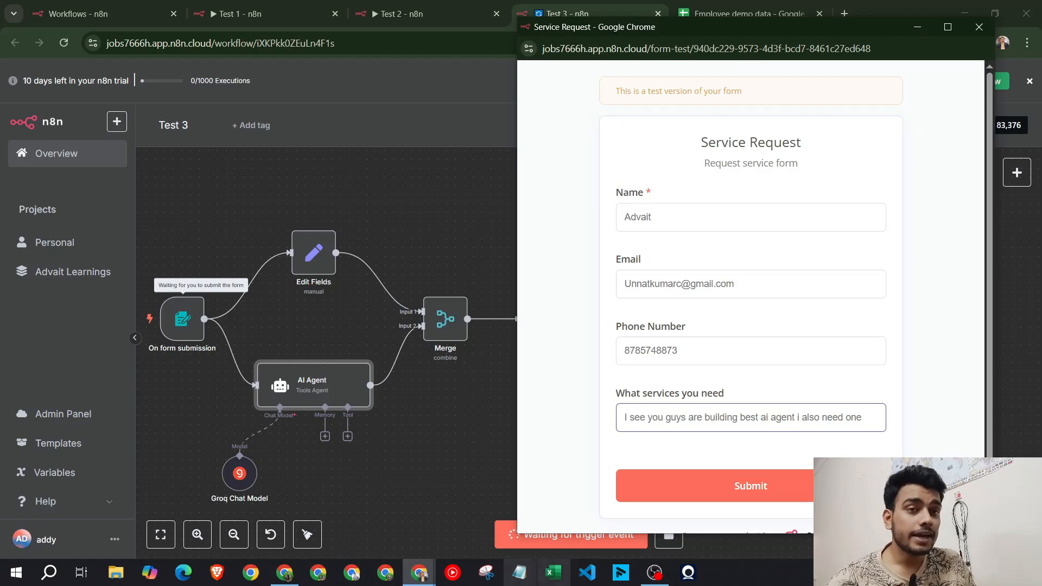
left_click(751, 486)
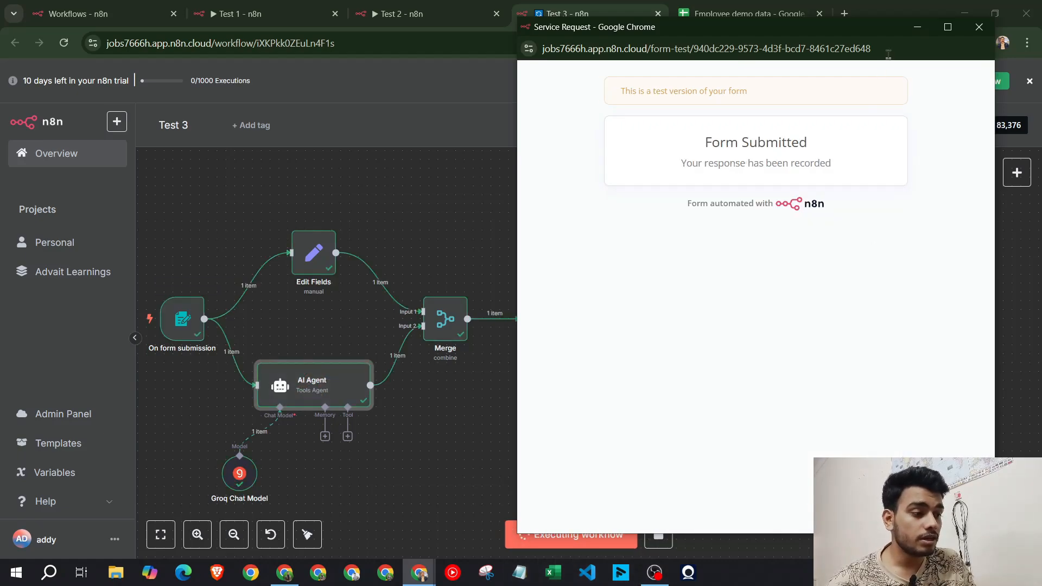
left_click(978, 26)
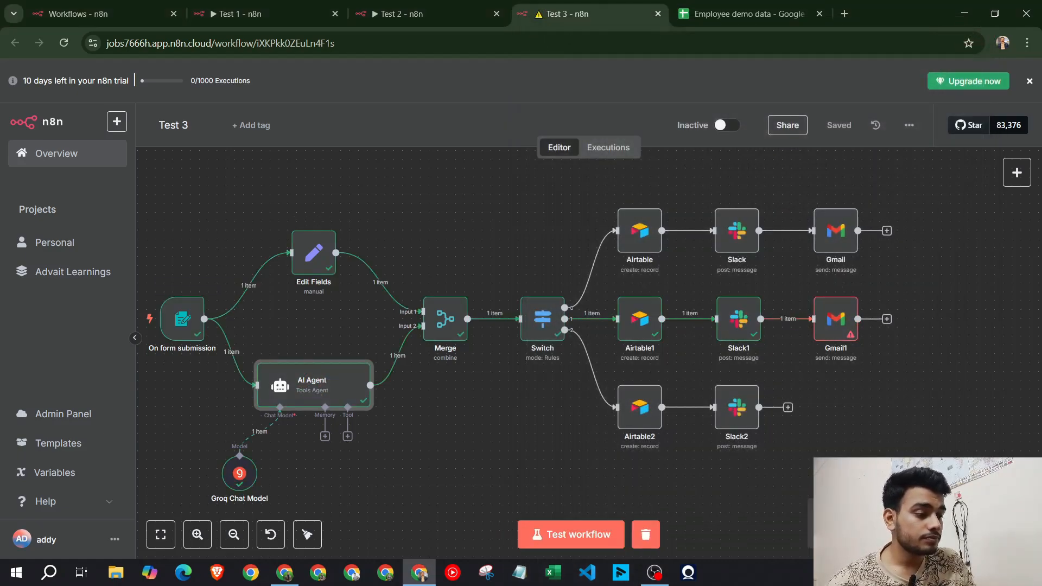
Inspect the failing Gmail1 node's message and recipient expressions and their previews
double_click(841, 322)
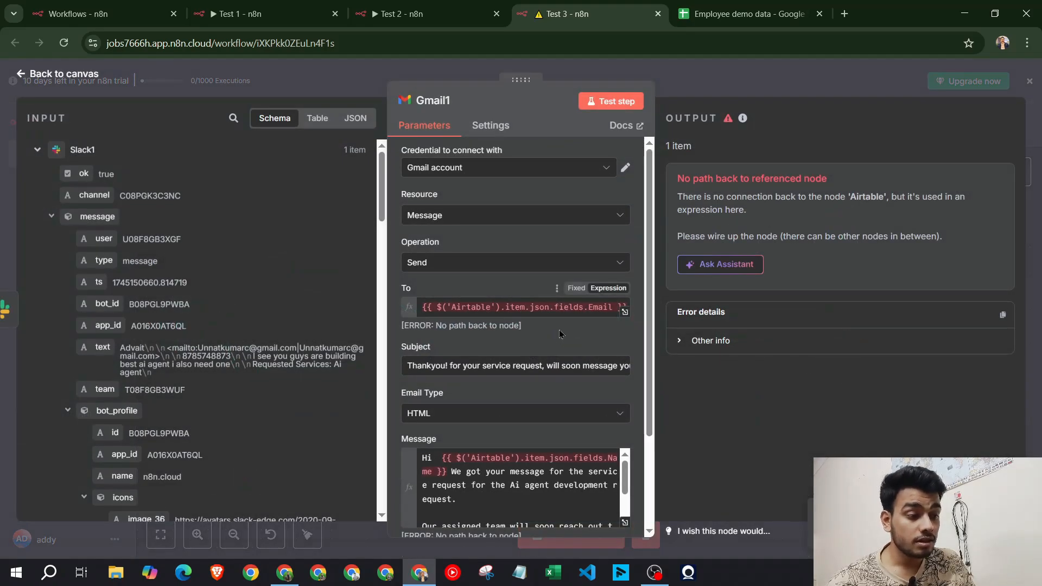
scroll(551, 326, "down", 3)
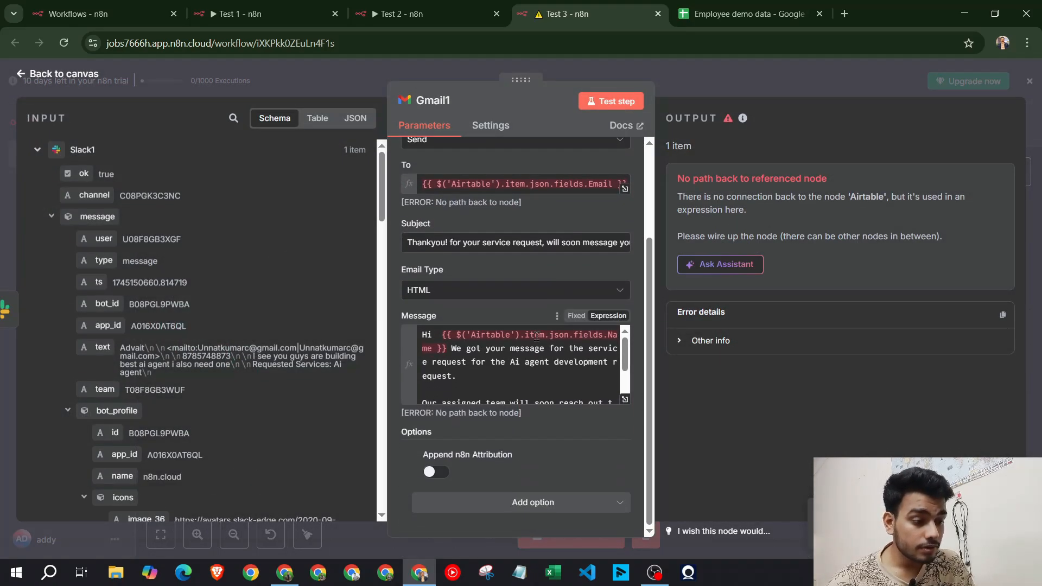
left_click(447, 348)
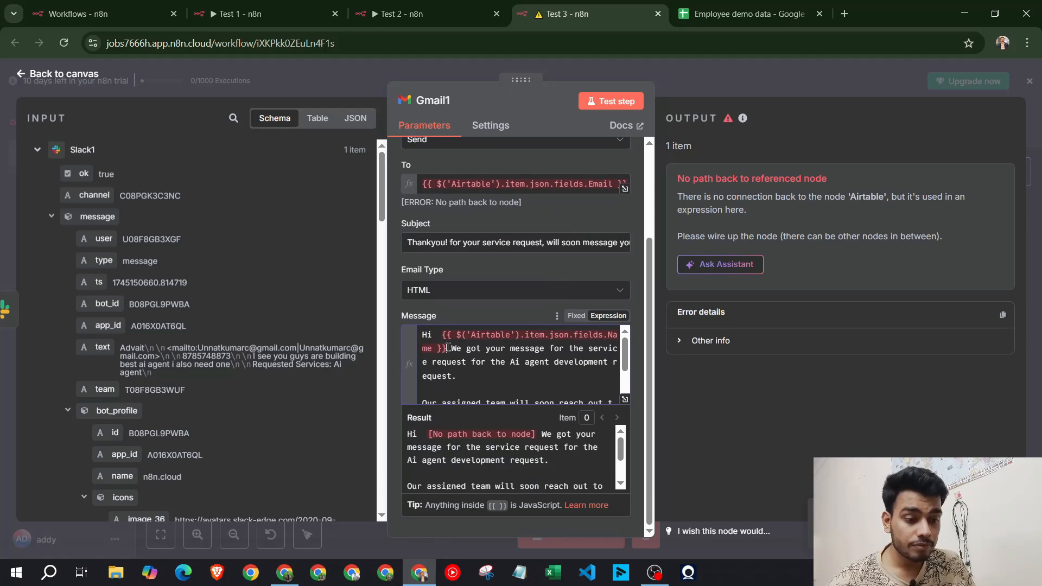
scroll(526, 388, "down", 2)
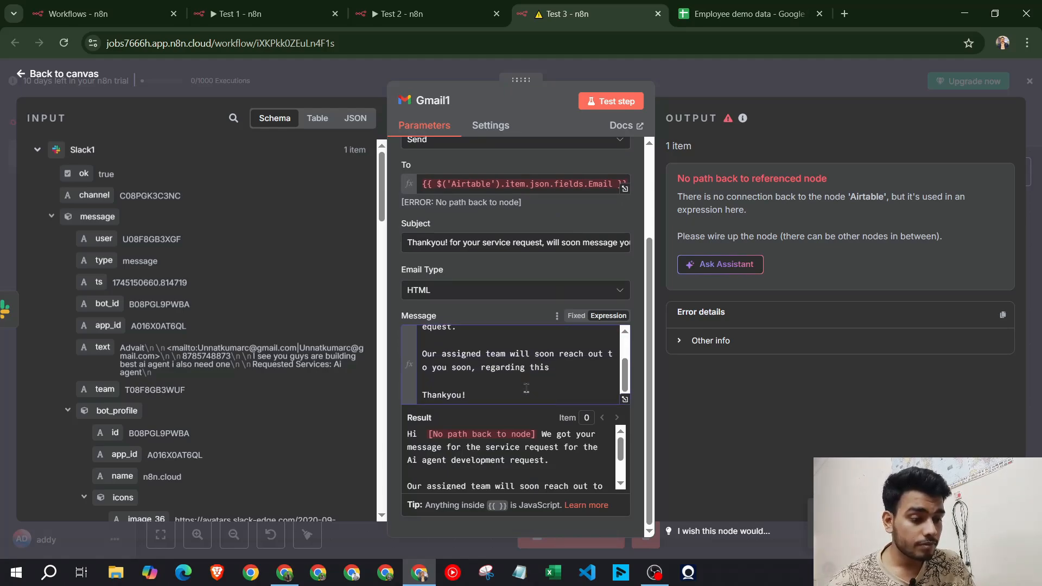
scroll(526, 388, "up", 2)
left_click(520, 302)
scroll(521, 300, "up", 3)
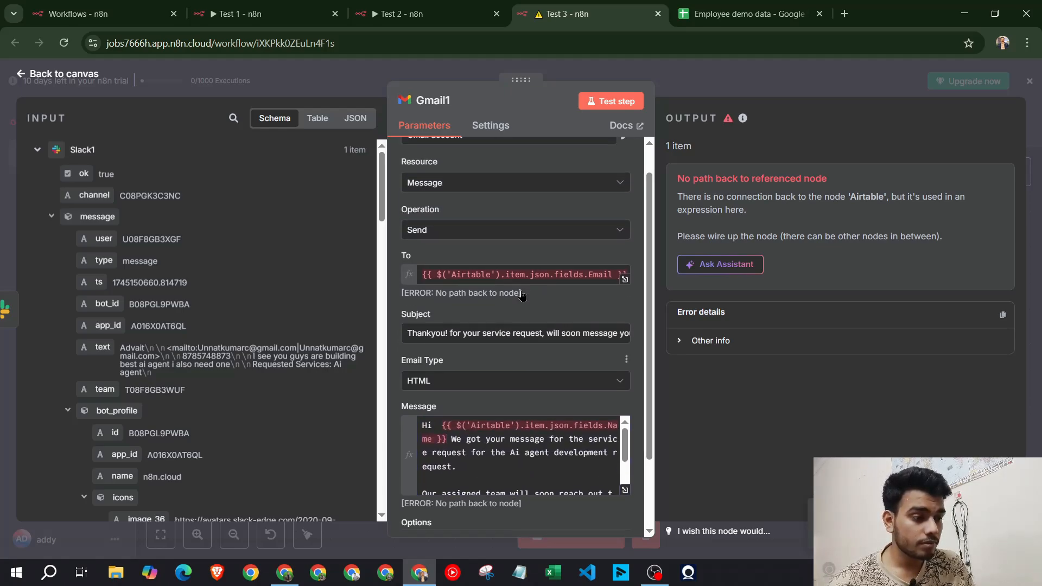
left_click(500, 307)
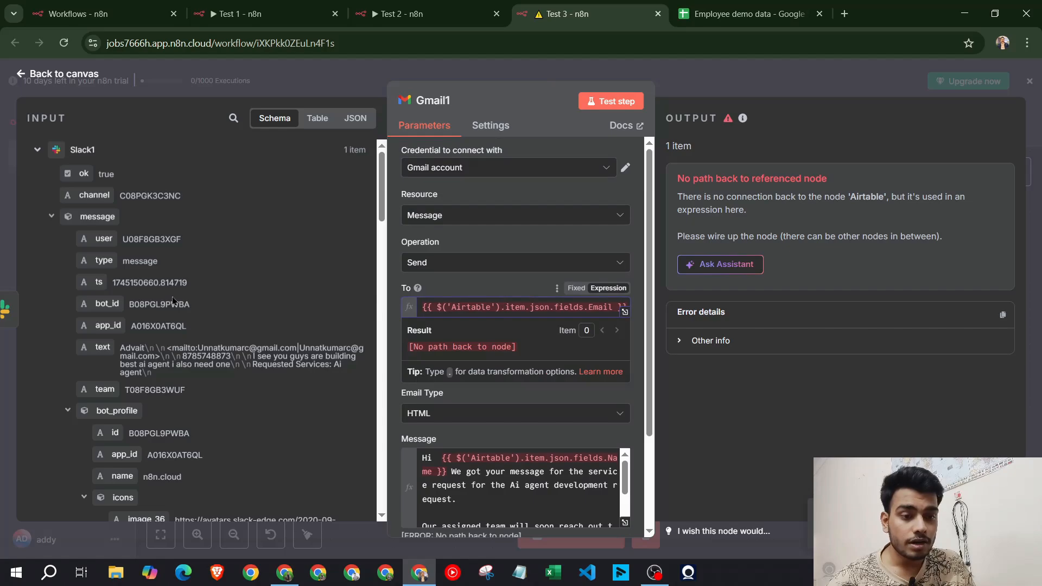
scroll(99, 204, "down", 5)
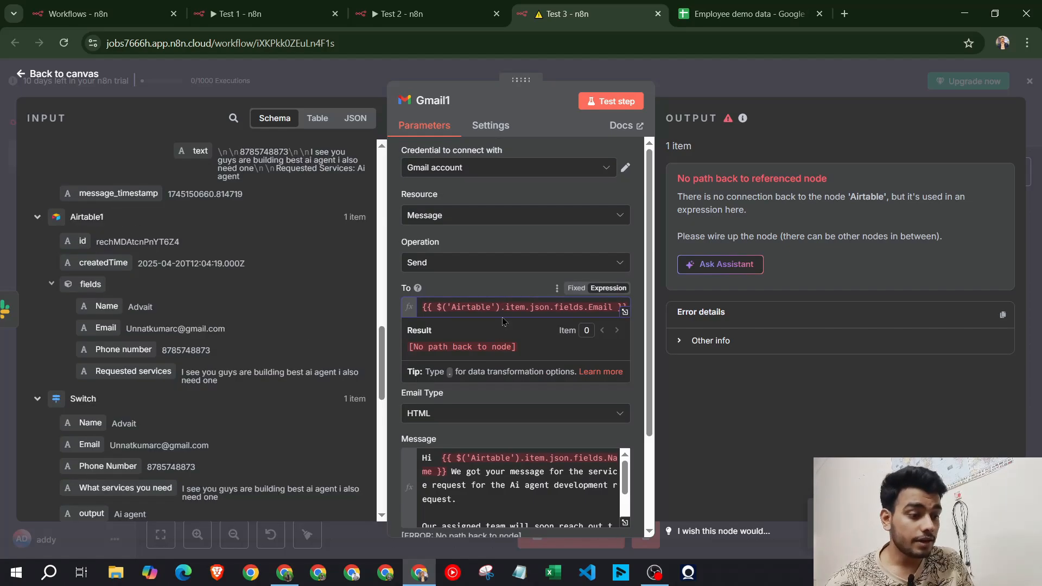
Replace Gmail1's broken recipient with Airtable1's Email field
triple_click(540, 308)
key("BackSpace")
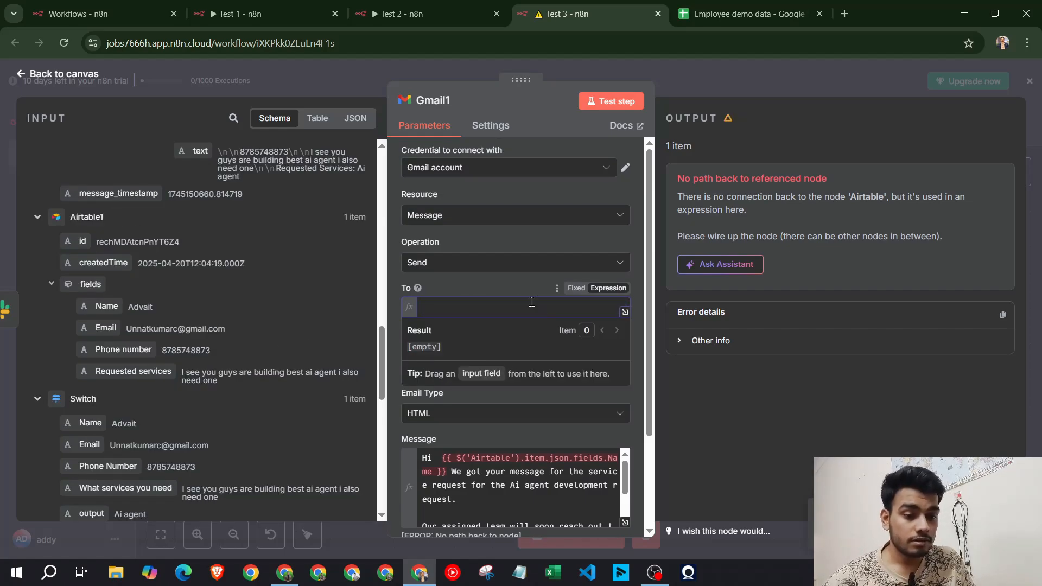
left_click_drag(91, 326, 434, 310)
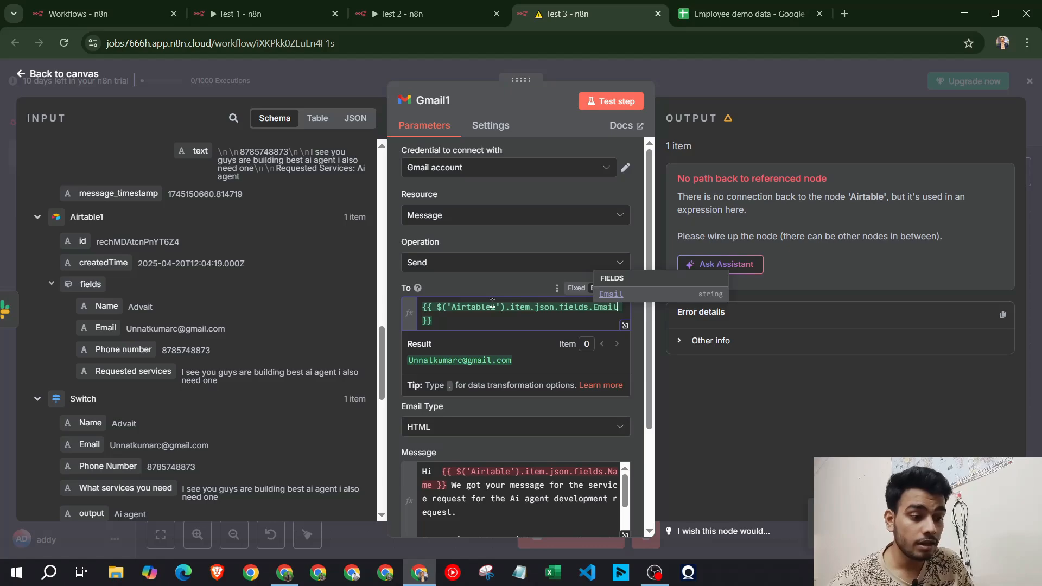
left_click(487, 289)
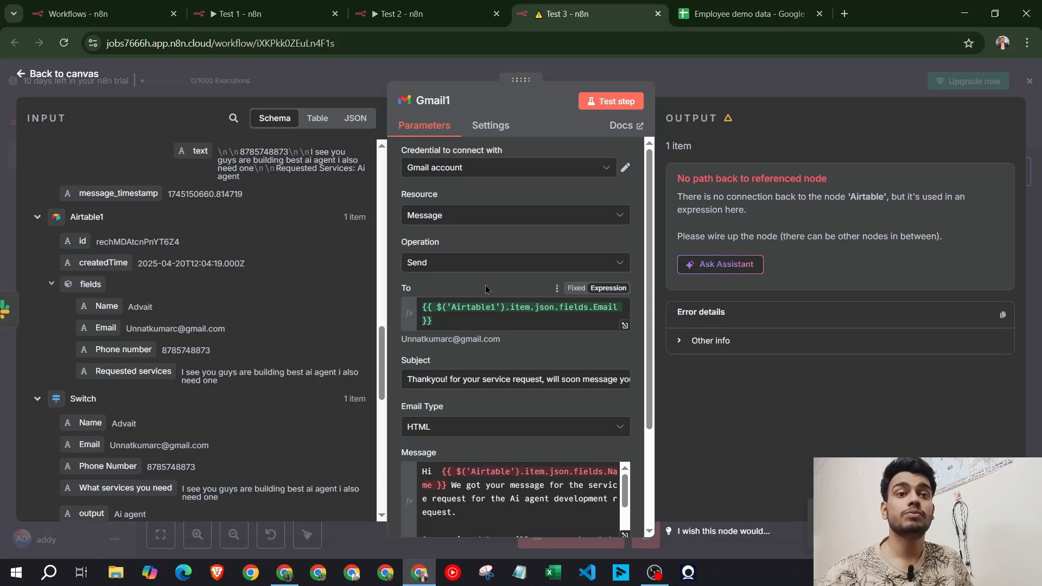
Swap the message greeting's old Airtable Name reference for Airtable1's Name, then close Gmail1
scroll(487, 290, "down", 2)
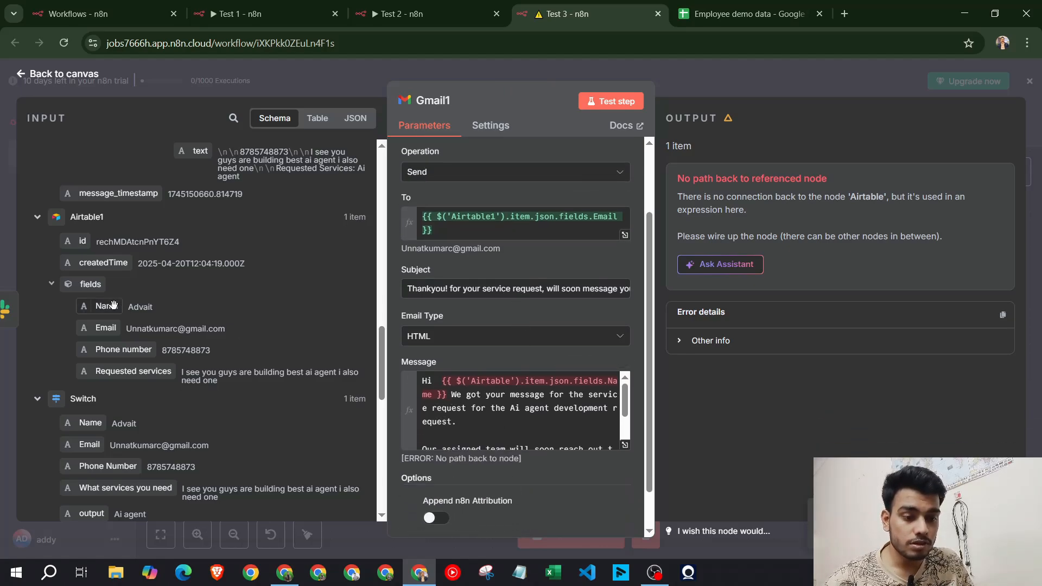
left_click_drag(107, 306, 452, 395)
key("BackSpace")
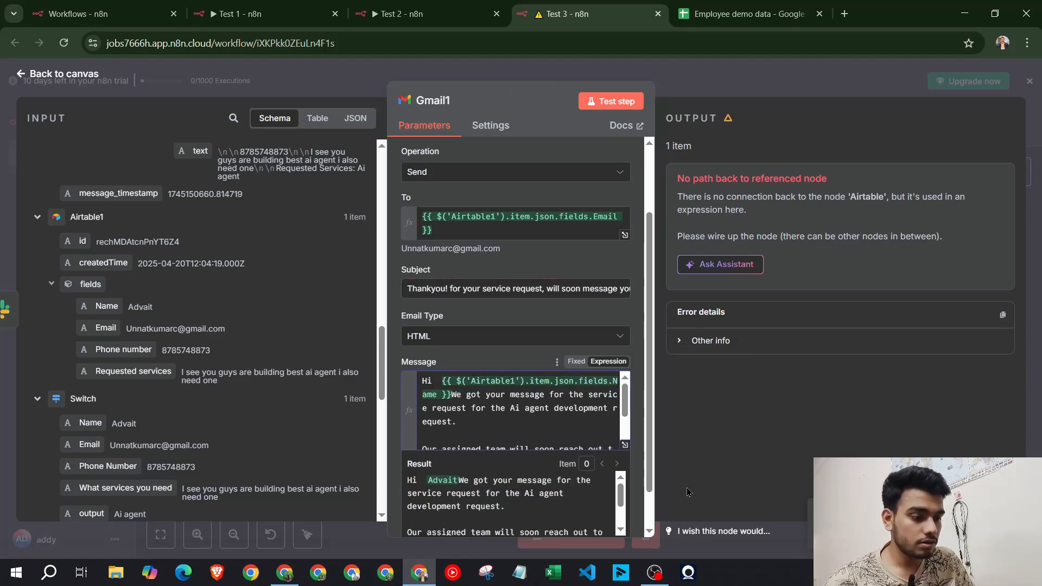
left_click(512, 364)
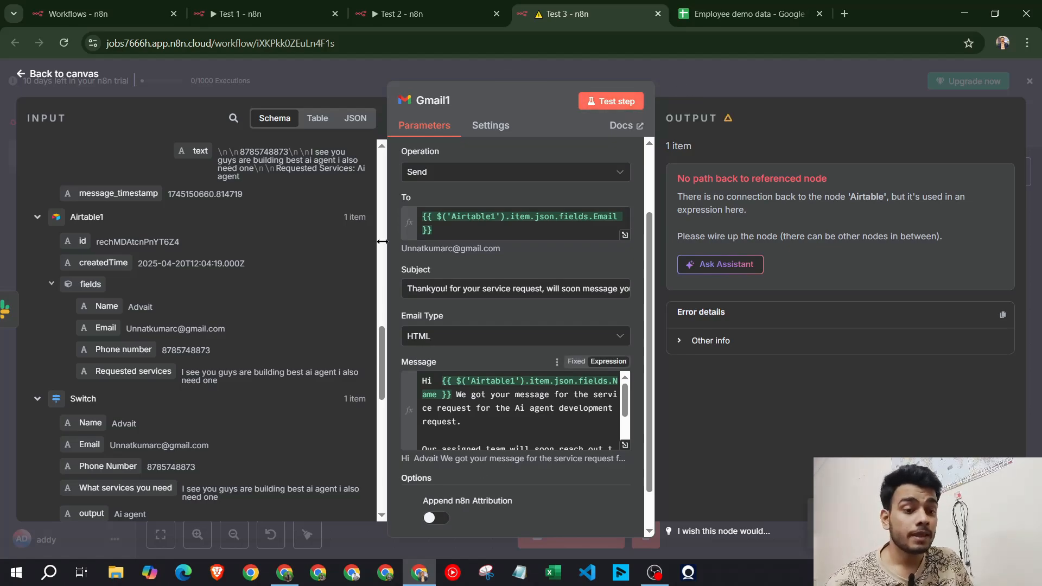
left_click(726, 89)
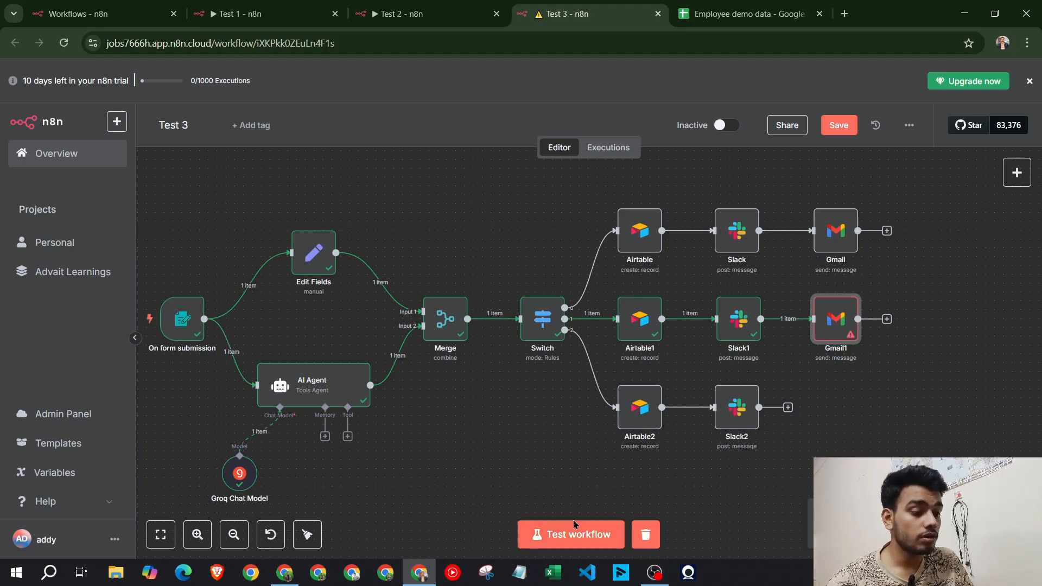
Test the Gmail1 step so the email sends, then bring the Airtable browser window forward with a new tab
double_click(839, 324)
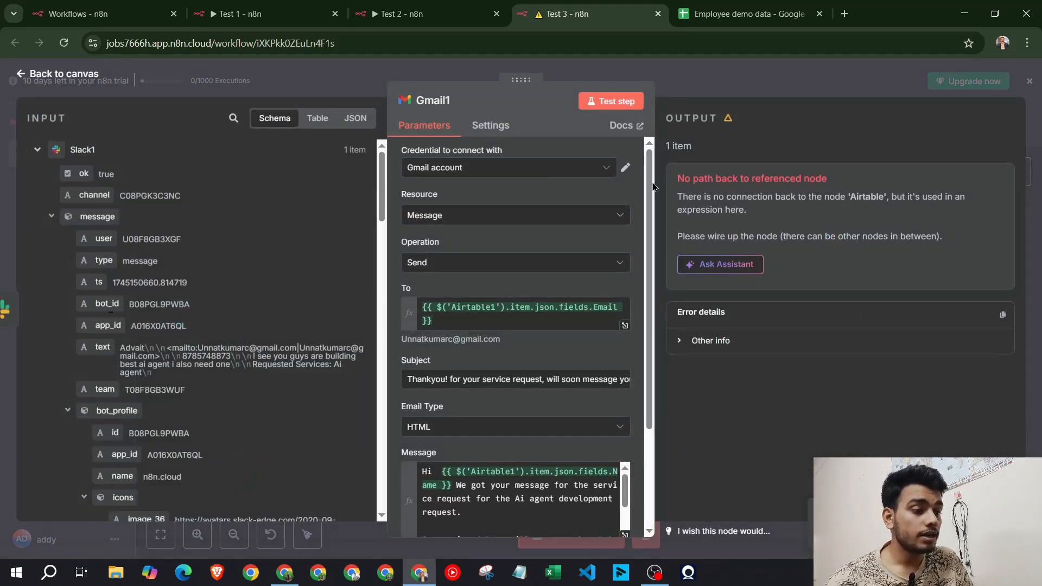
left_click(611, 101)
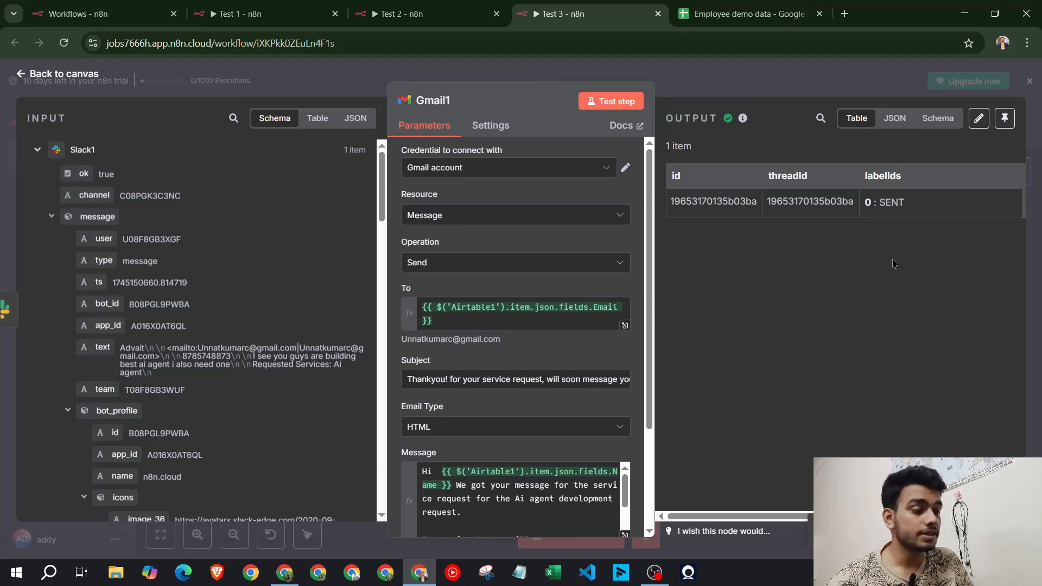
left_click(791, 81)
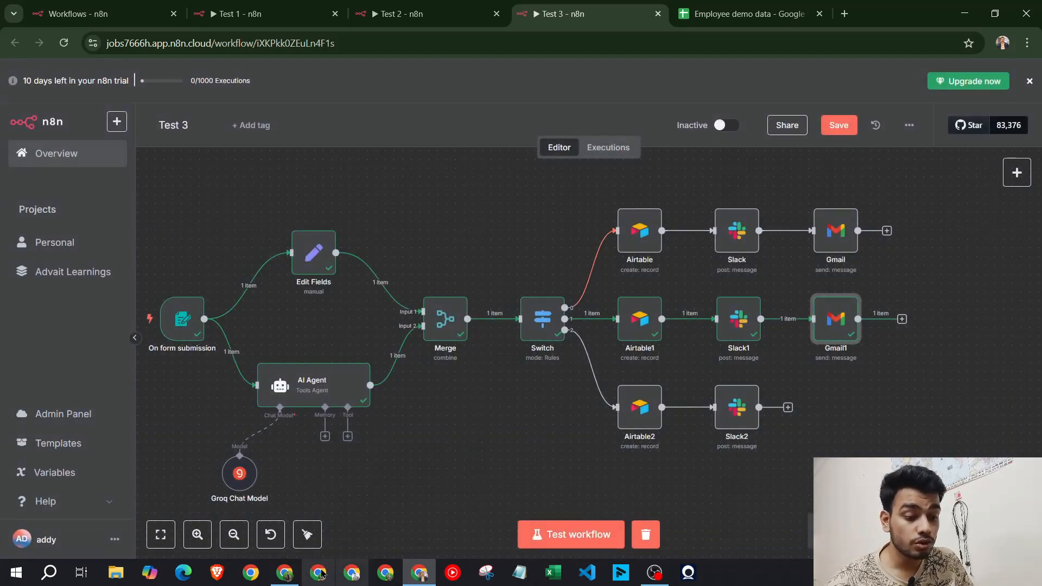
left_click(286, 574)
key("ctrl+t")
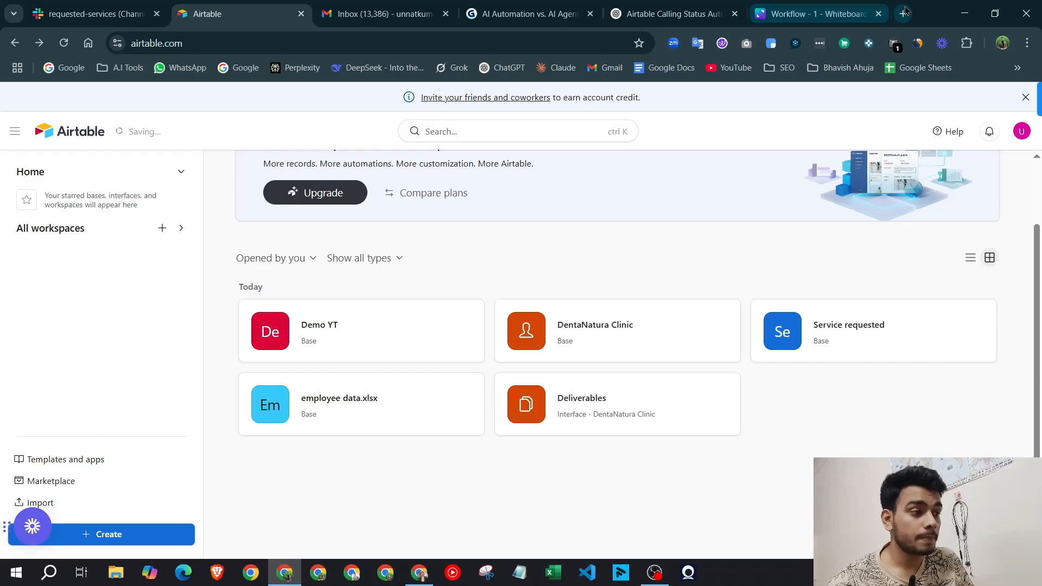
Read the newest Gmail thank-you email about the Ai agent development request
left_click(329, 13)
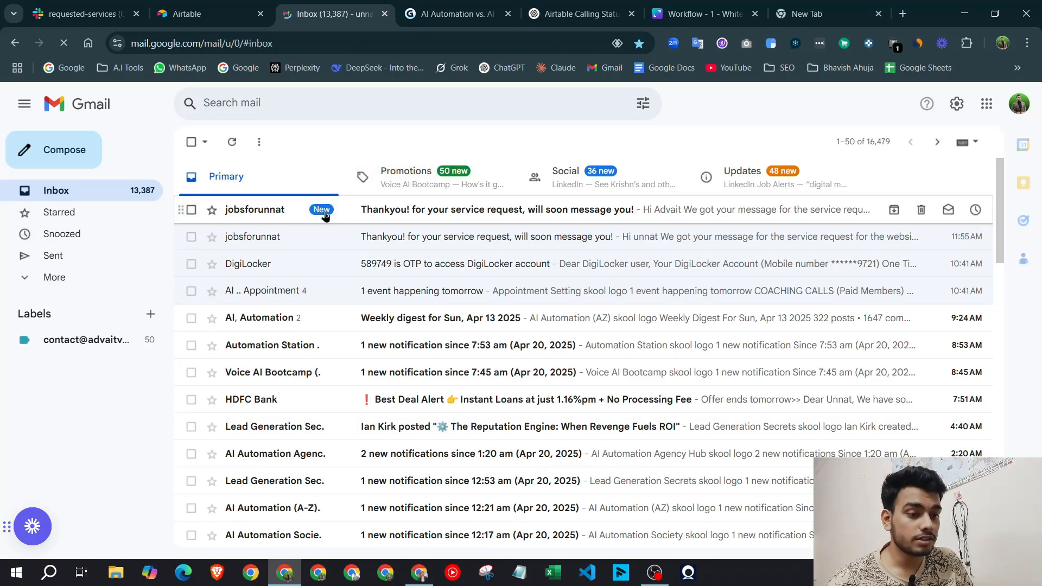
left_click(437, 217)
left_click_drag(229, 243, 516, 251)
left_click(525, 260)
left_click_drag(434, 245, 775, 256)
left_click(594, 251)
left_click(797, 239)
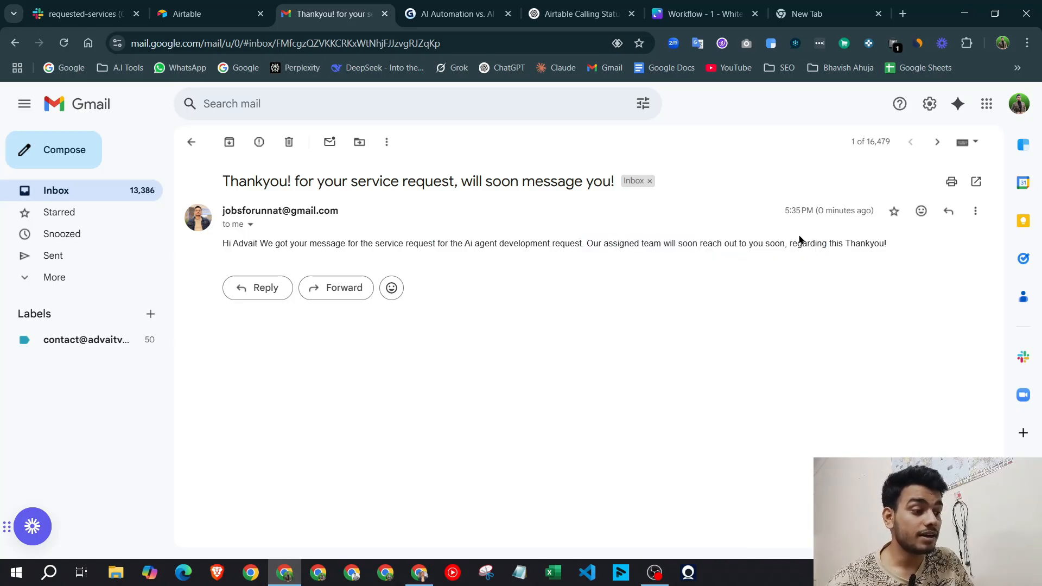
Return to the Gmail inbox, then bring up the Slack #requested-services channel
left_click(191, 141)
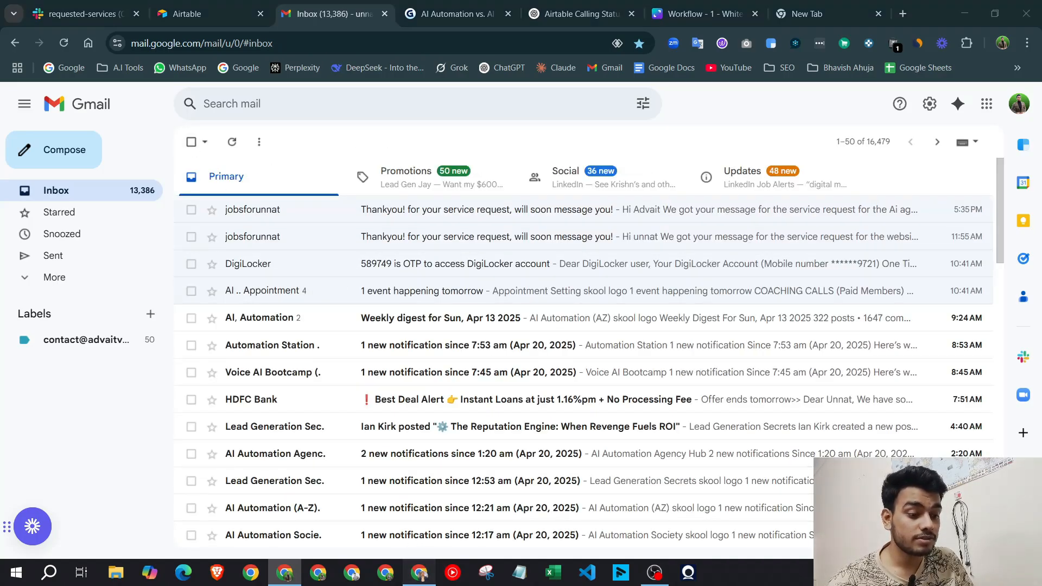
left_click(419, 573)
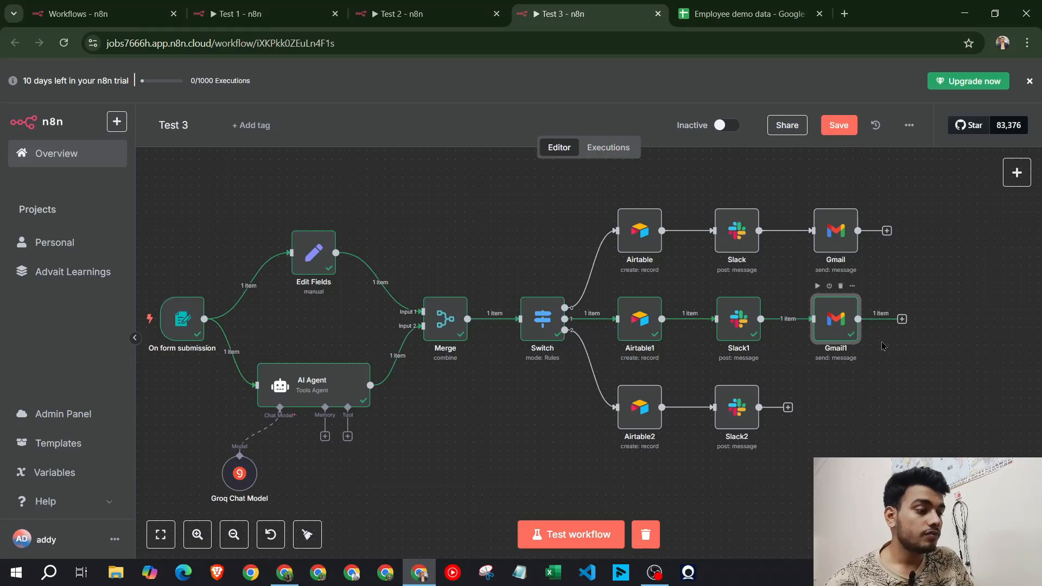
left_click(284, 573)
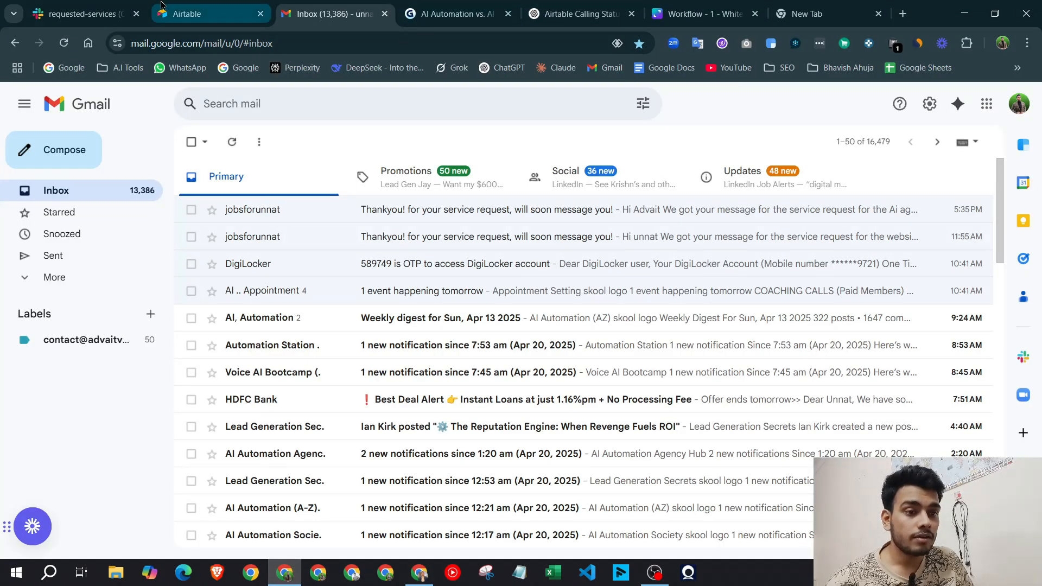
left_click(207, 13)
left_click(82, 14)
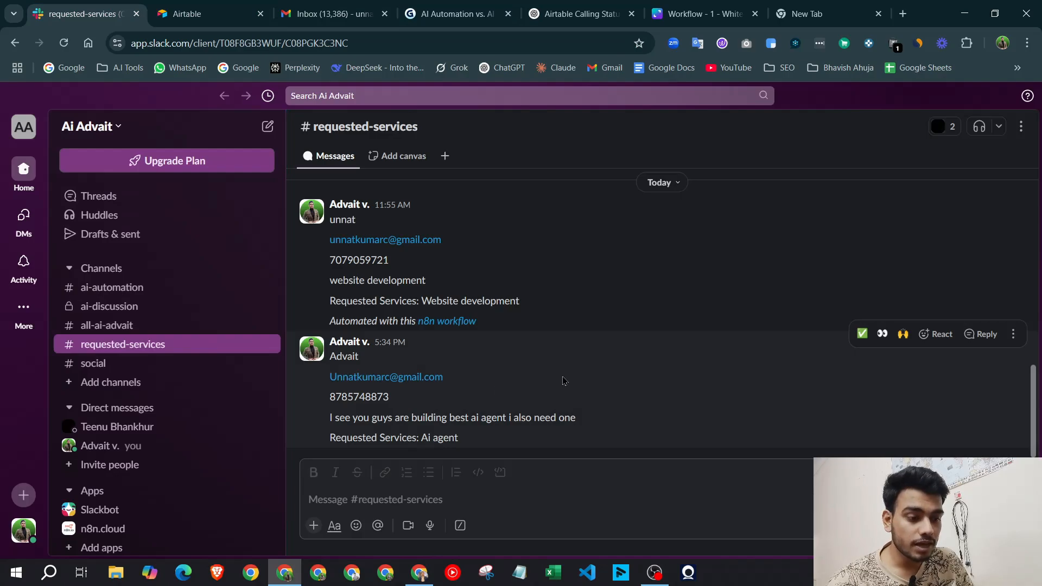
Review the requested-service text of the 5:34 PM #requested-services message
left_click_drag(500, 455, 329, 356)
left_click(511, 422)
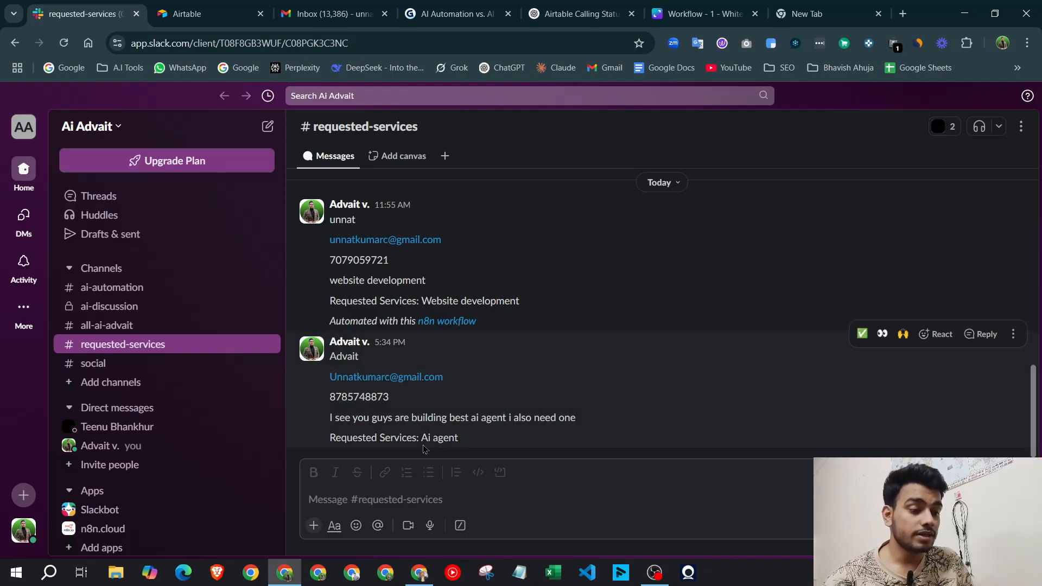
left_click_drag(358, 423, 556, 421)
left_click(554, 421)
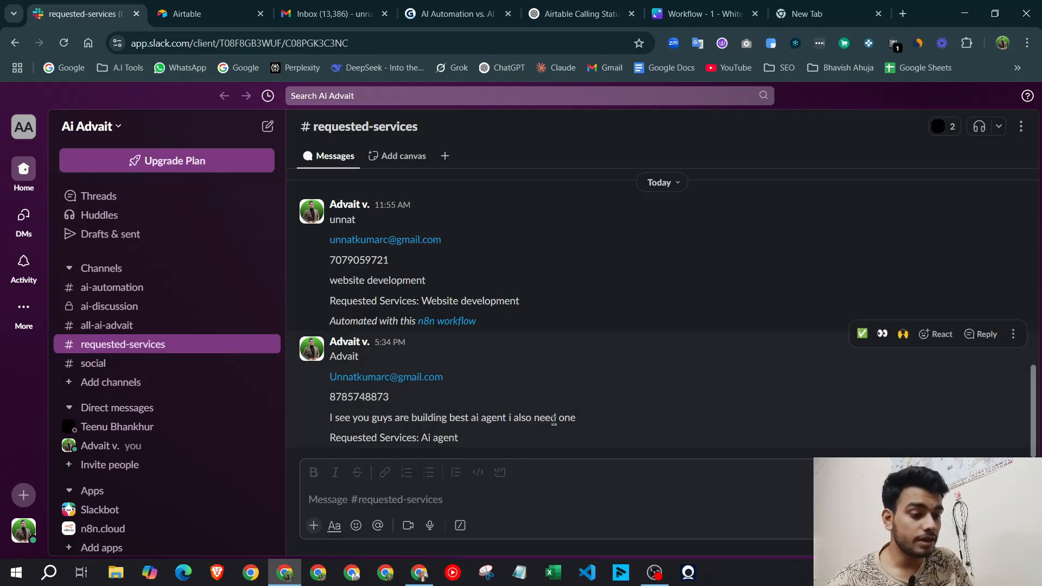
left_click_drag(377, 398, 478, 432)
left_click(478, 431)
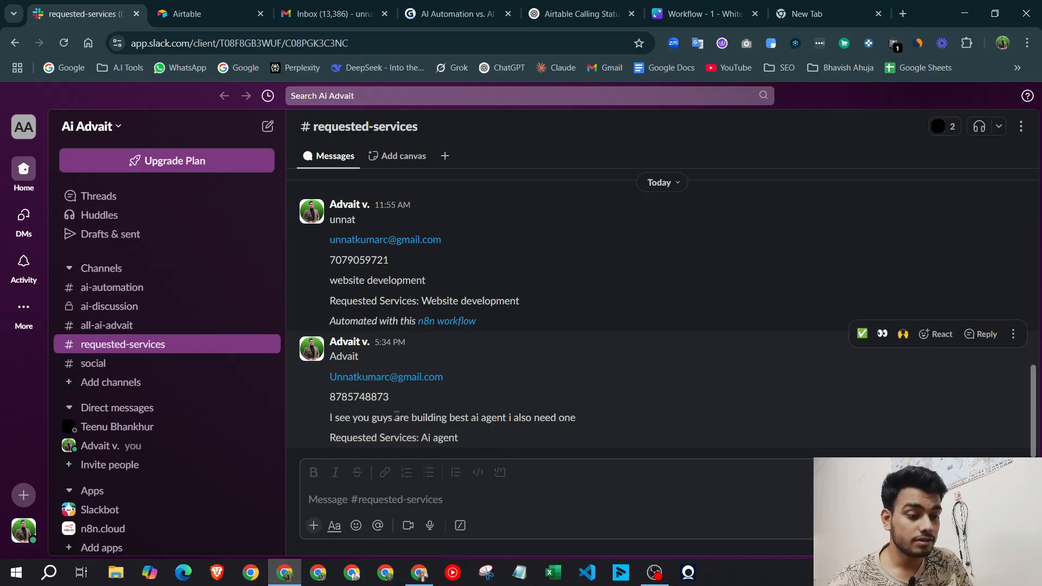
Check the newer submission's sender and Requested Services line, then return to n8n Test 3
left_click_drag(329, 356, 330, 377)
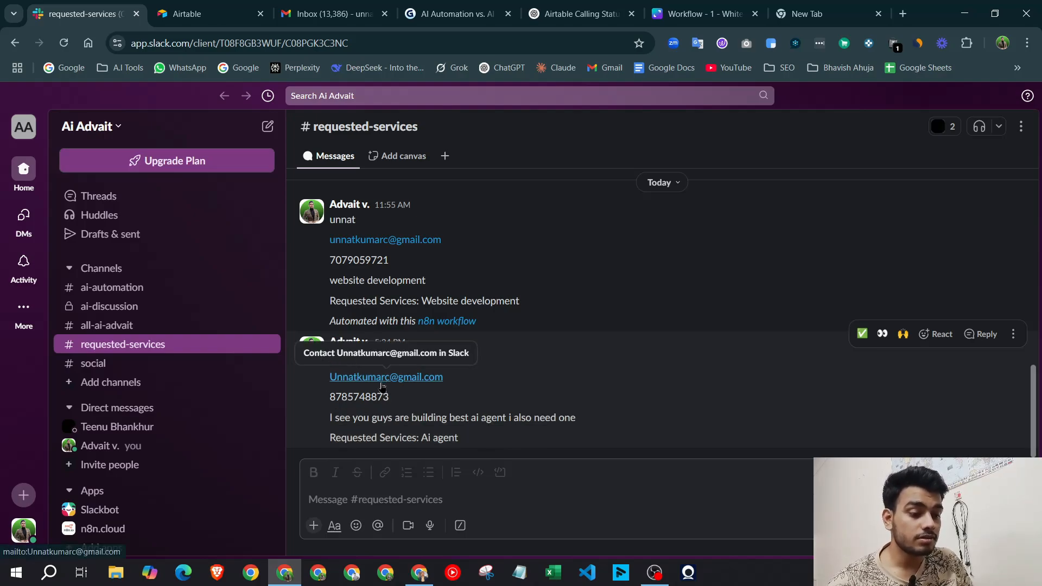
left_click(347, 410)
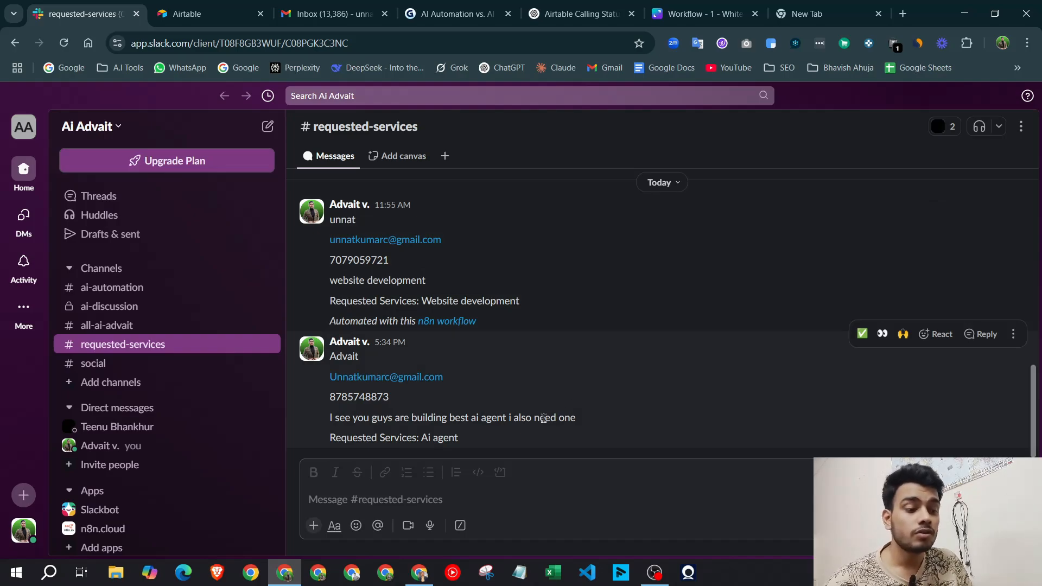
left_click_drag(330, 437, 413, 437)
left_click(487, 442)
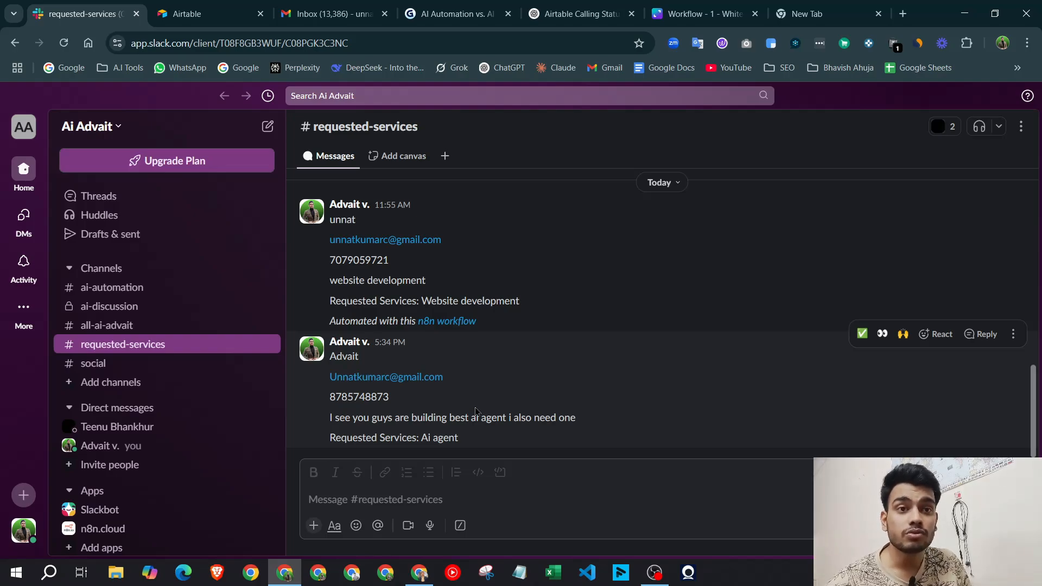
left_click(419, 573)
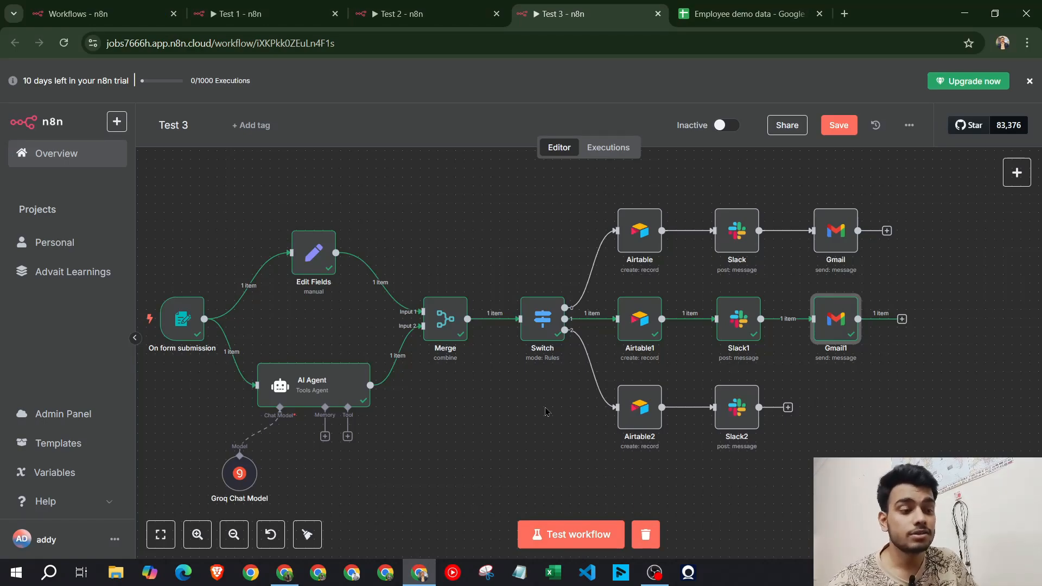
Look through the Test 1, Test 2 and Test 3 workflows, then open the Workflows overview
left_click(326, 4)
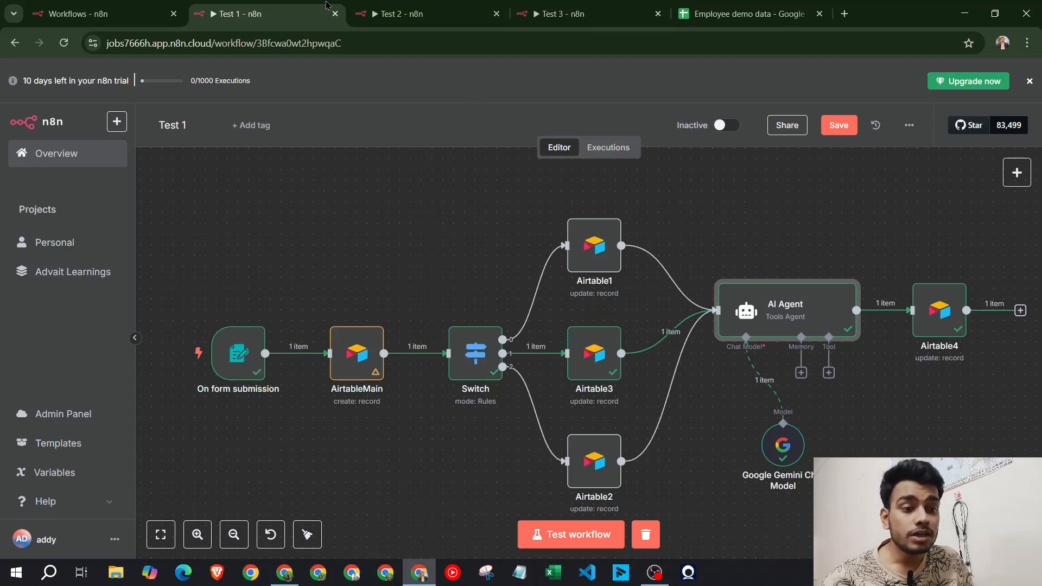
left_click(380, 11)
left_click(559, 13)
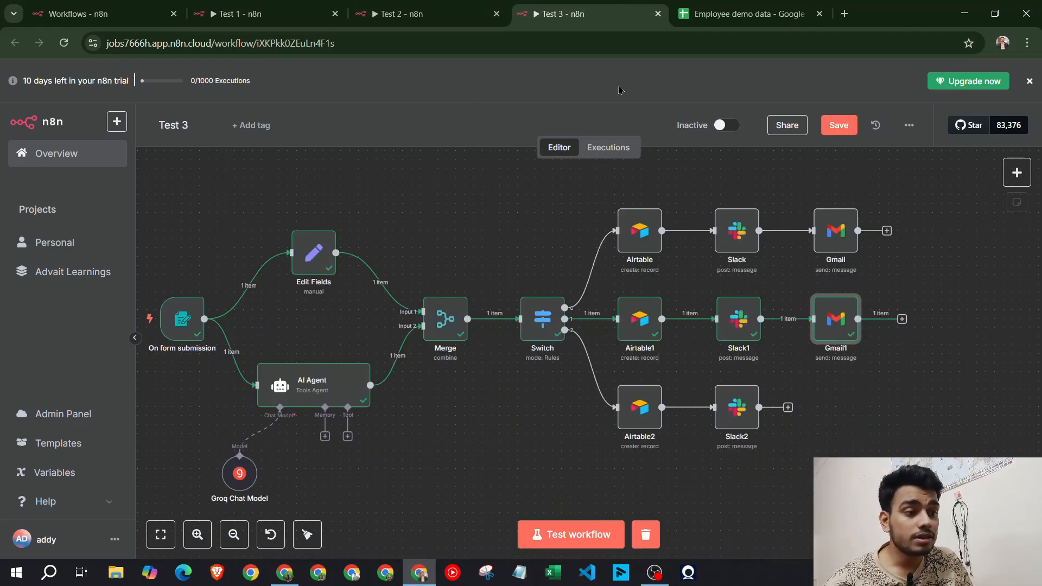
left_click(274, 9)
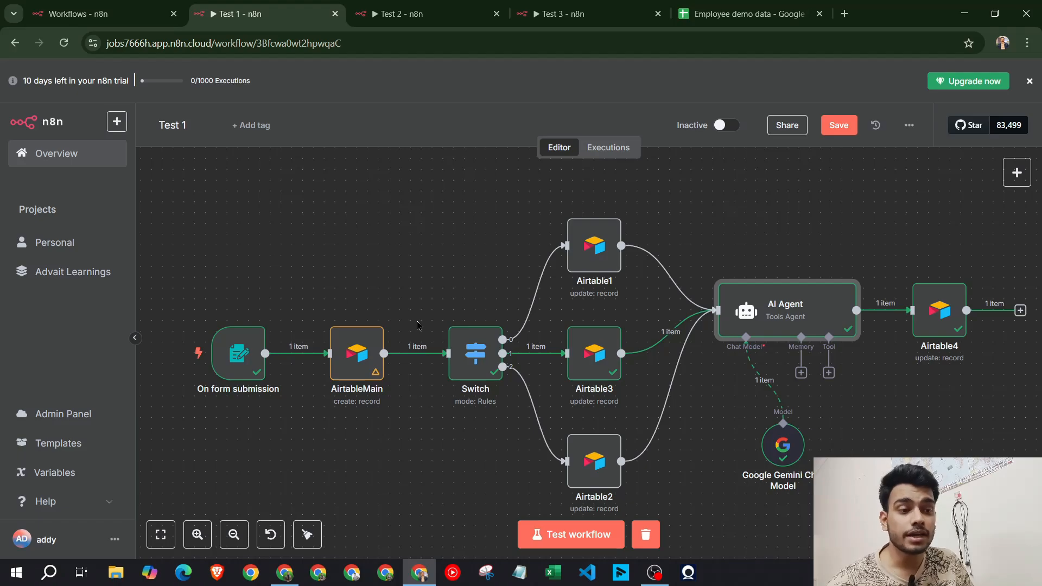
left_click(71, 7)
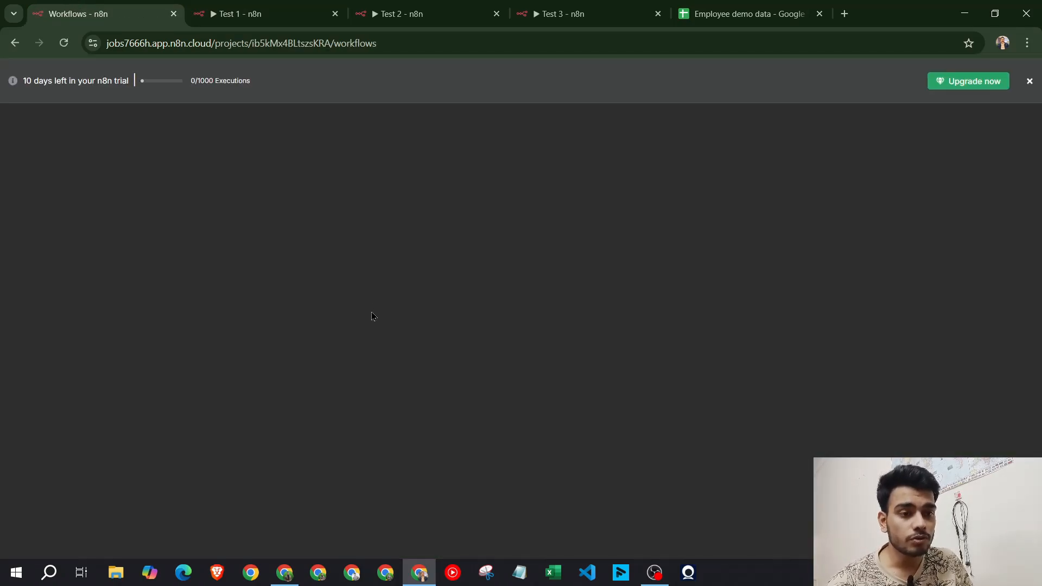
Browse the Personal project's workflows, then open the empty Advait Learnings project
left_click(24, 246)
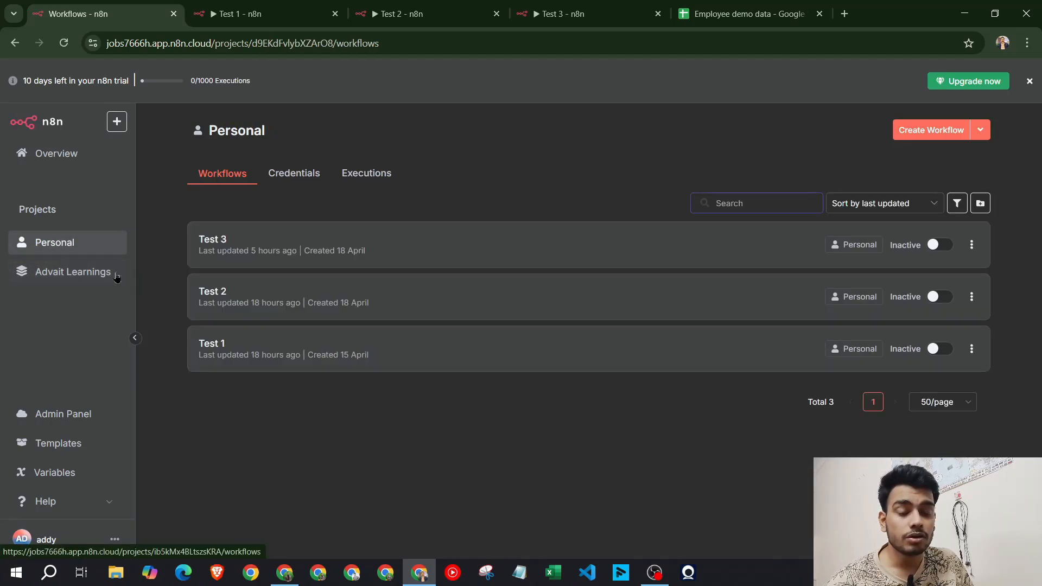
left_click(39, 276)
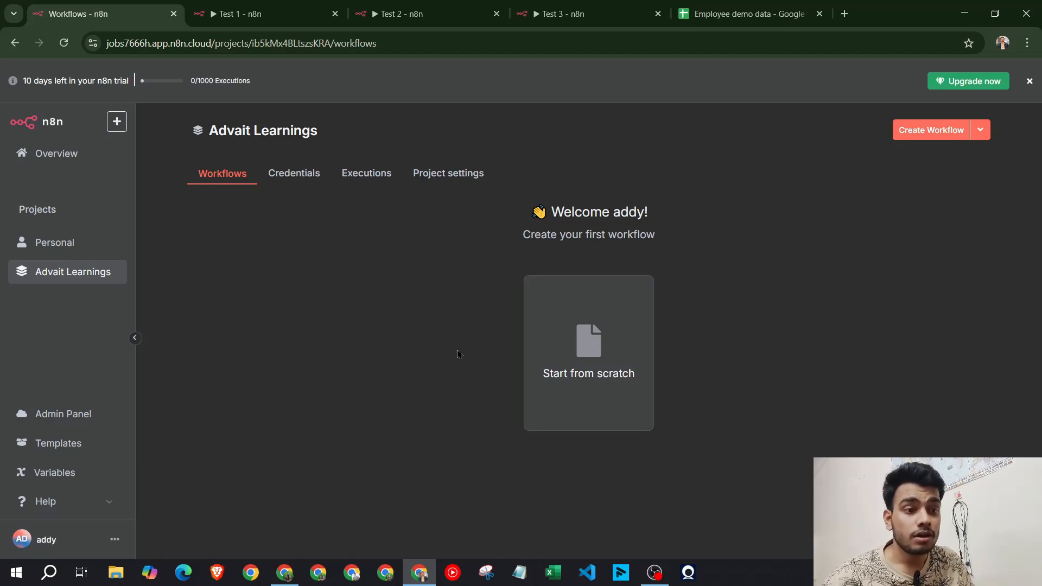
key("ctrl+Tab")
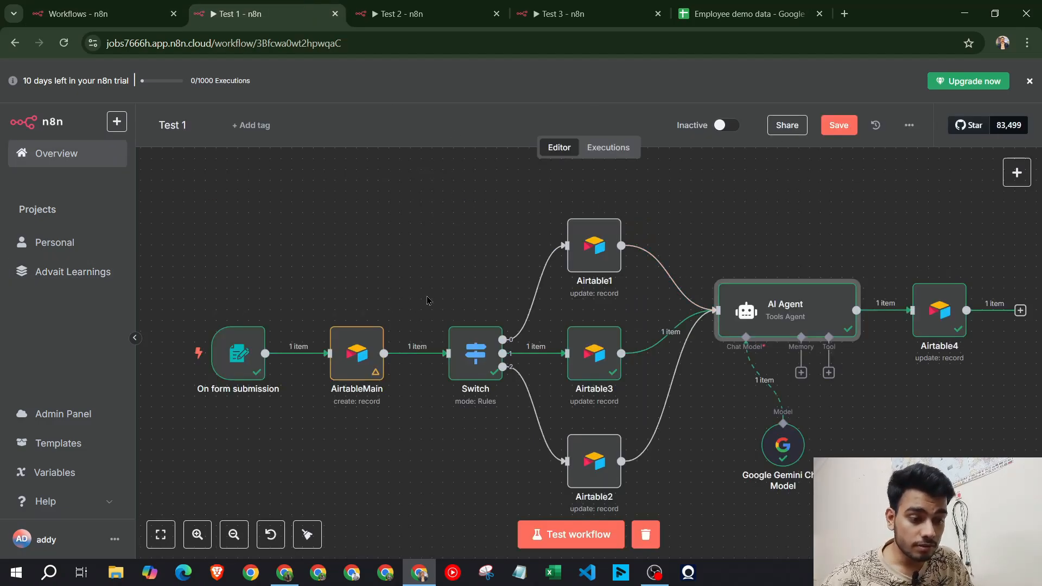
key("ctrl+shift+Tab")
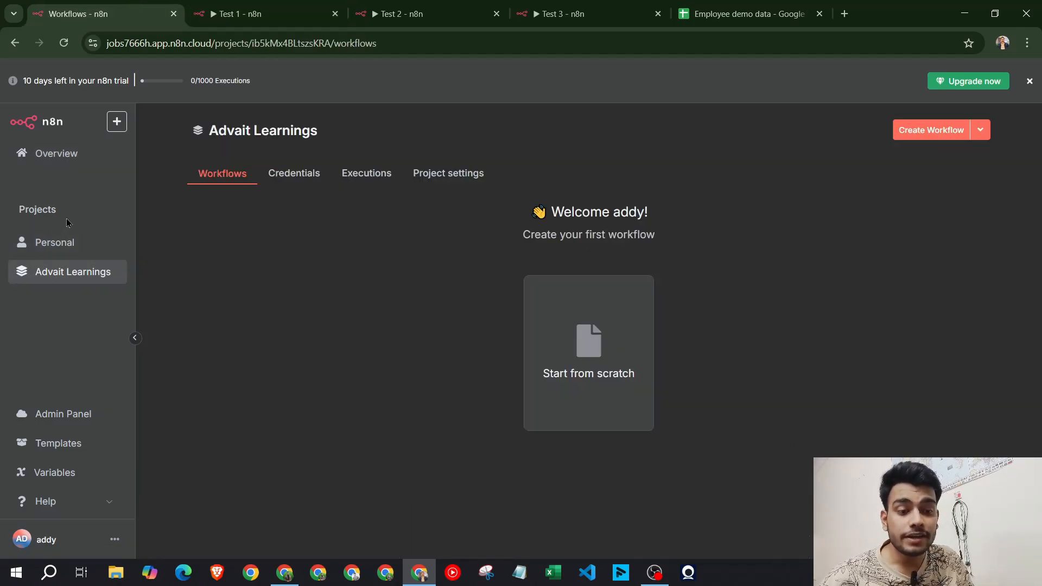
left_click_drag(68, 222, 1, 216)
left_click(98, 216)
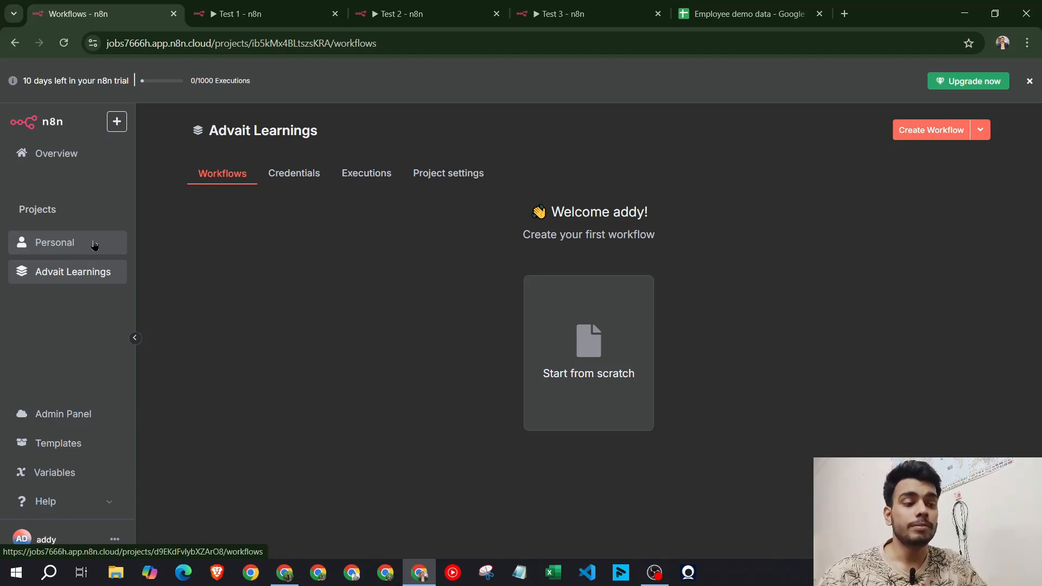
Start a workflow from scratch with an n8n Form 'On form submission' trigger
left_click(602, 332)
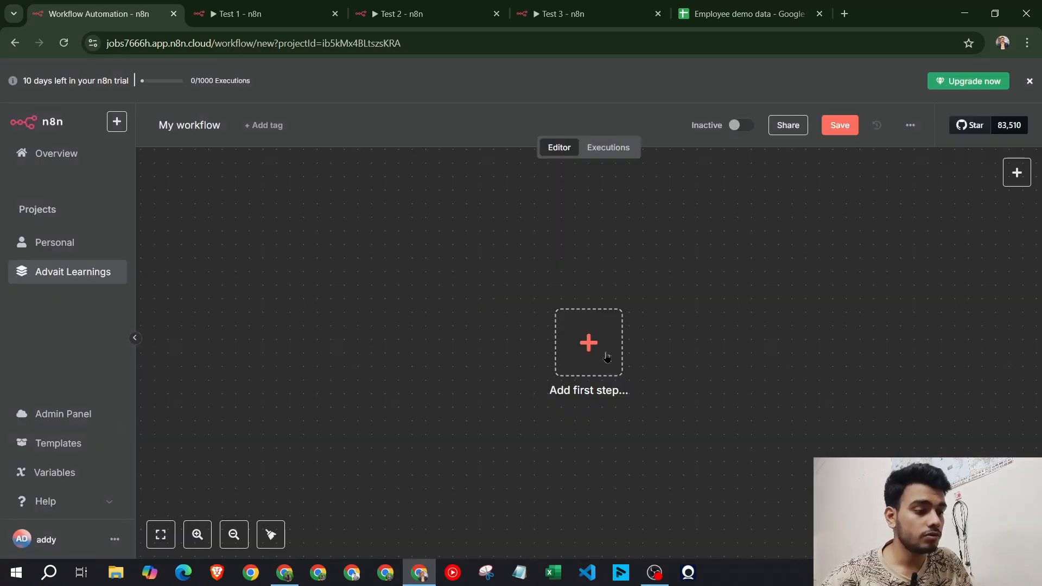
left_click(596, 359)
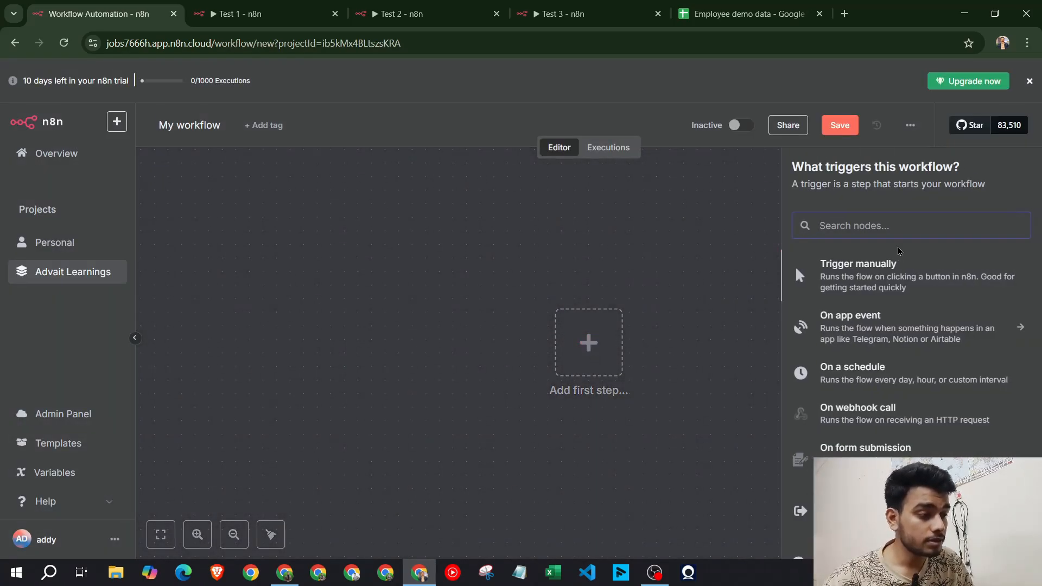
left_click(255, 14)
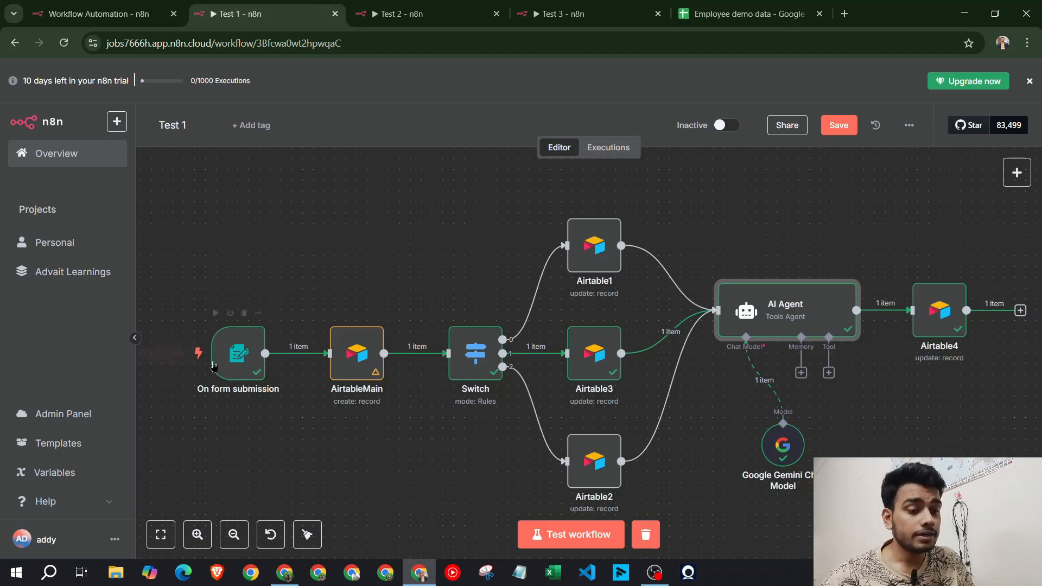
left_click(97, 13)
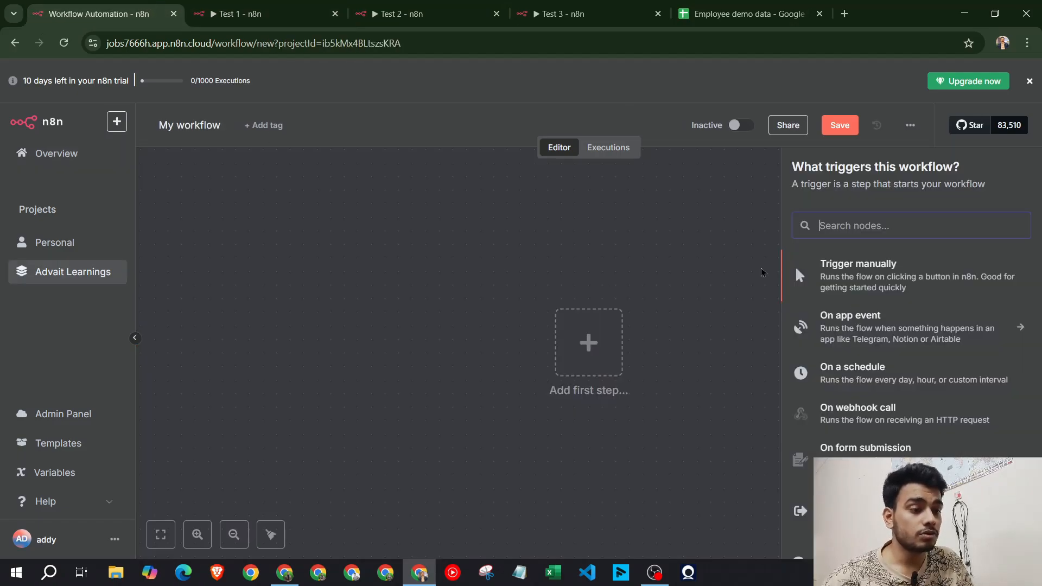
type("form")
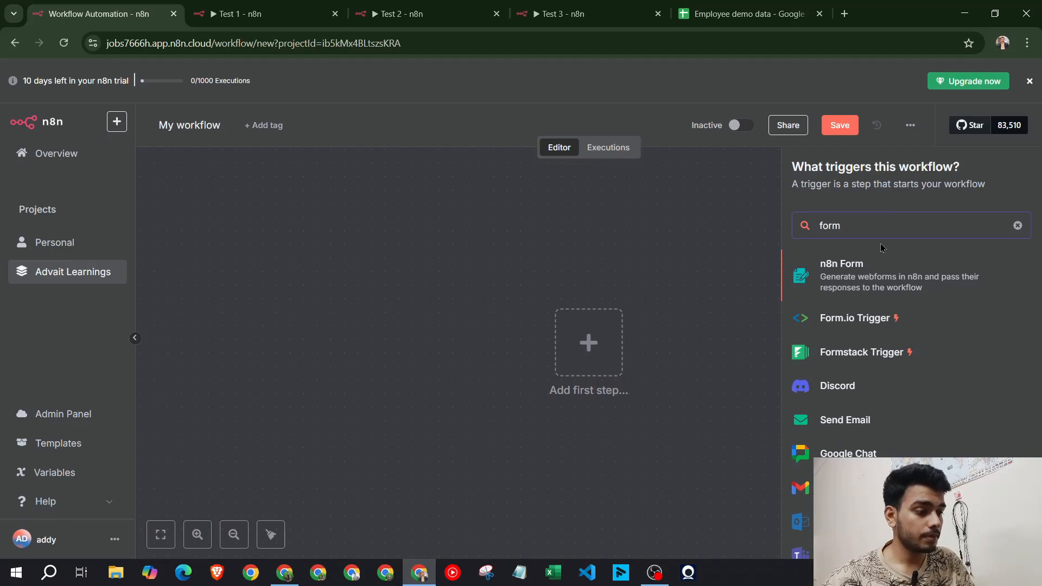
type(" s")
key("BackSpace")
key("BackSpace")
key("BackSpace")
key("BackSpace")
key("BackSpace")
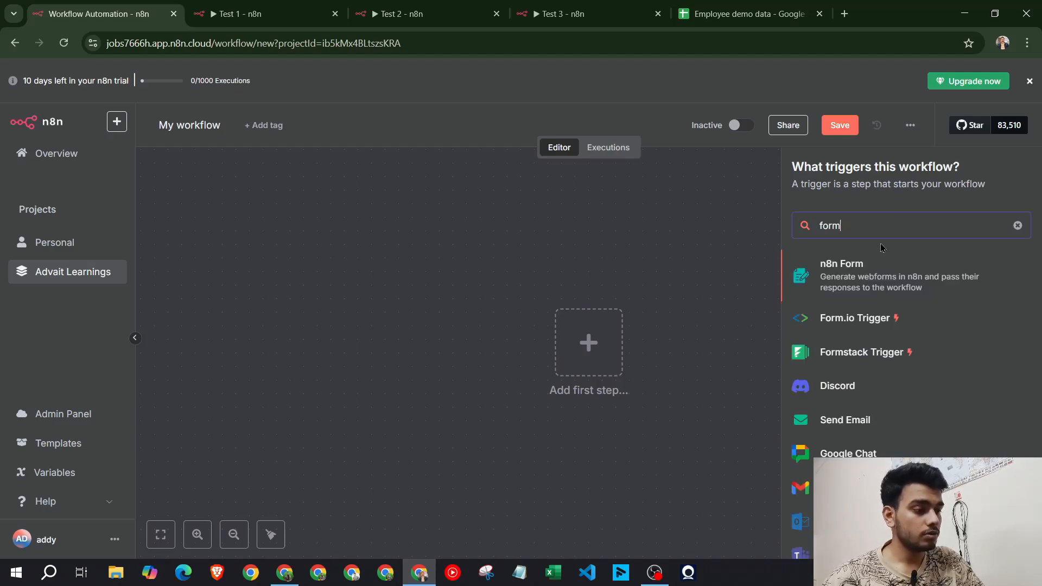
left_click(930, 282)
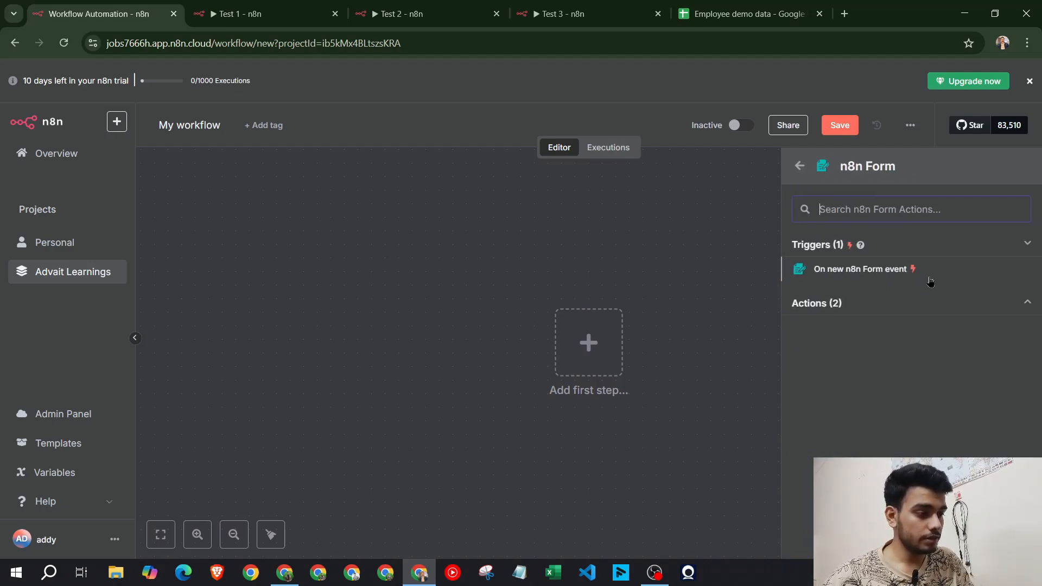
left_click(796, 165)
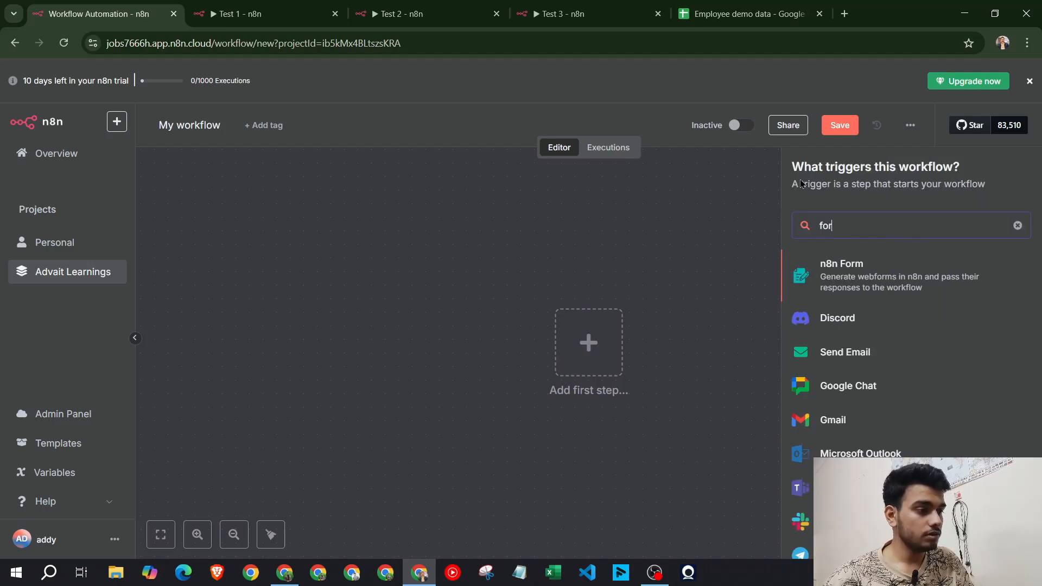
left_click(857, 275)
left_click(856, 268)
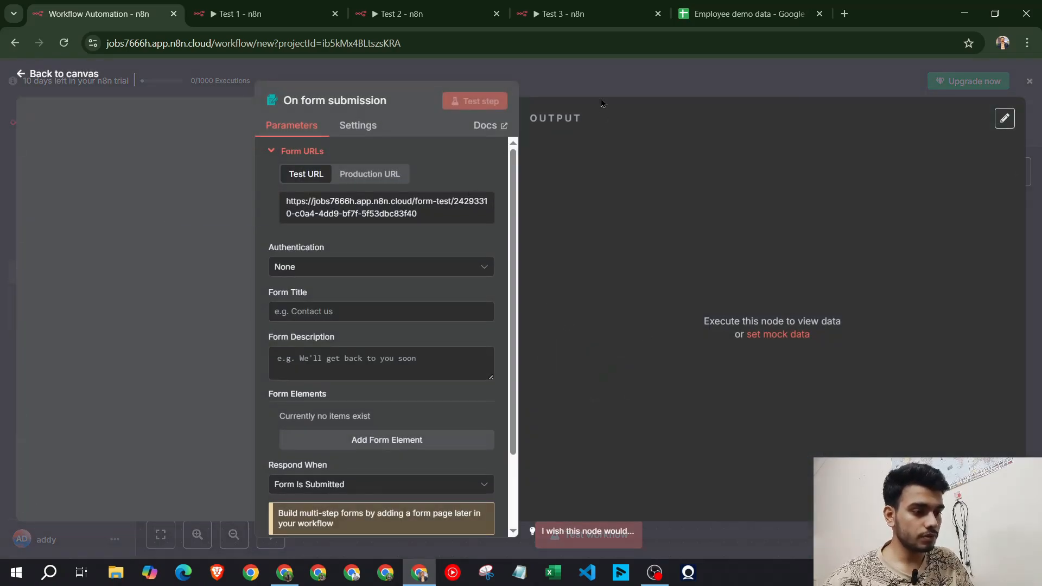
key("Escape")
Move the On form submission node left, open its settings, then switch to Slack
left_click_drag(598, 372, 378, 318)
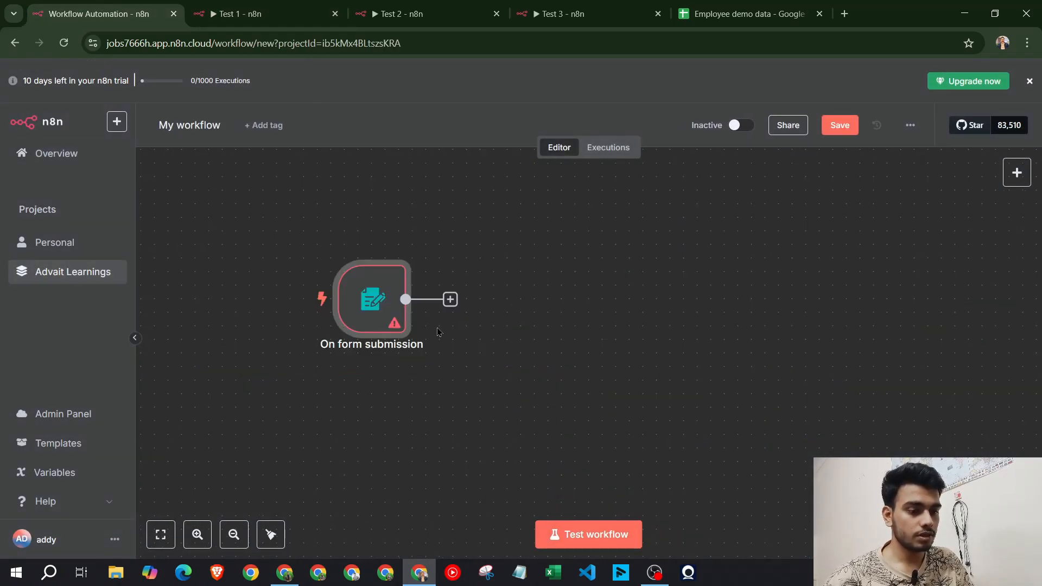
left_click_drag(379, 318, 342, 314)
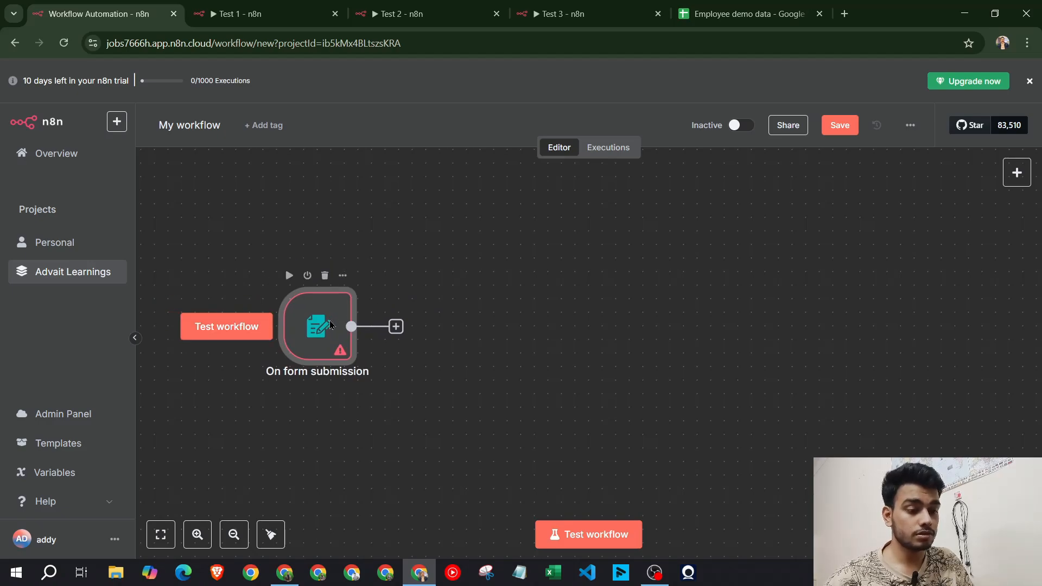
double_click(330, 324)
key("Escape")
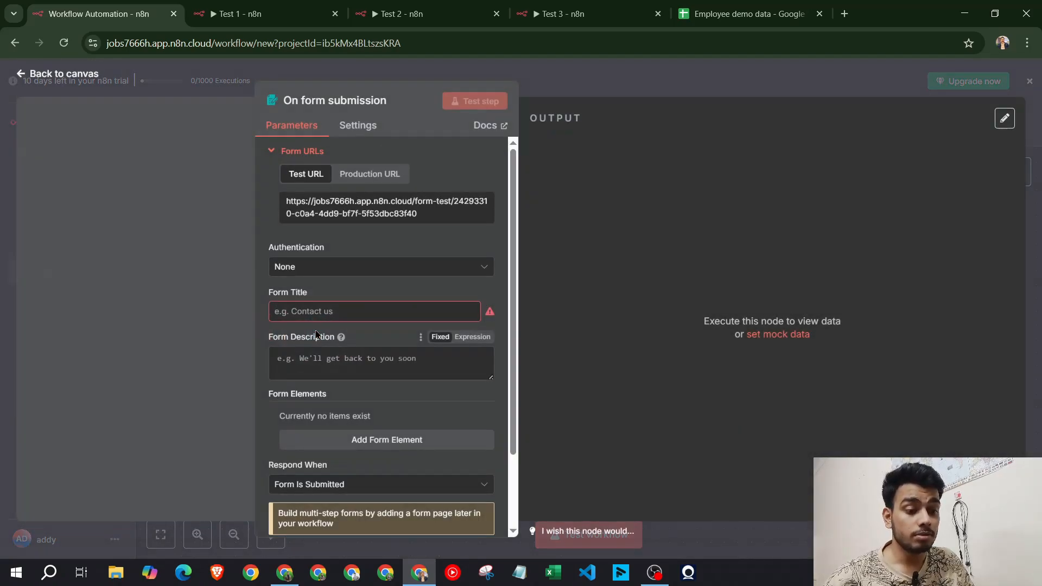
double_click(315, 334)
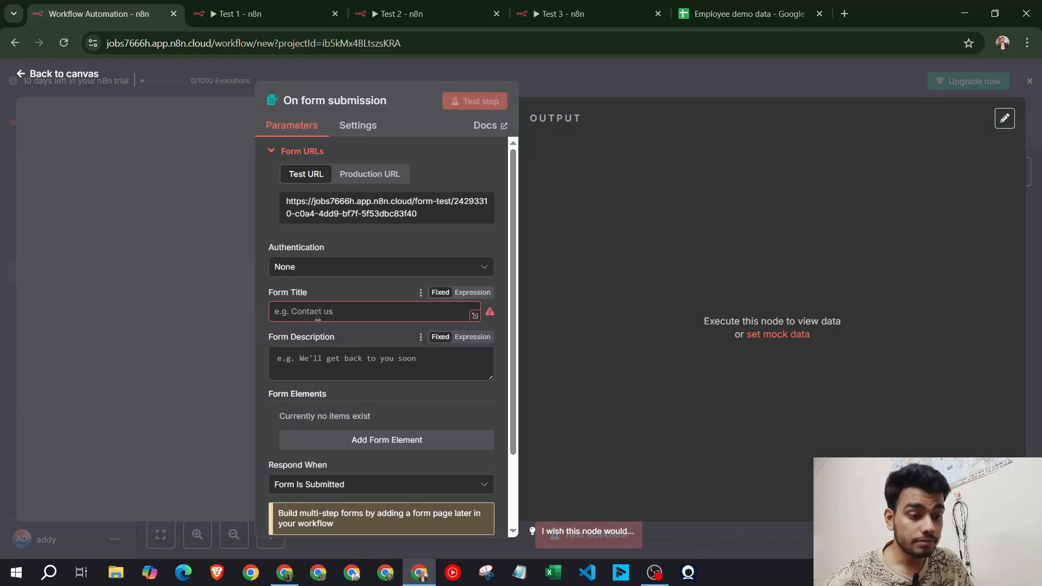
left_click(318, 312)
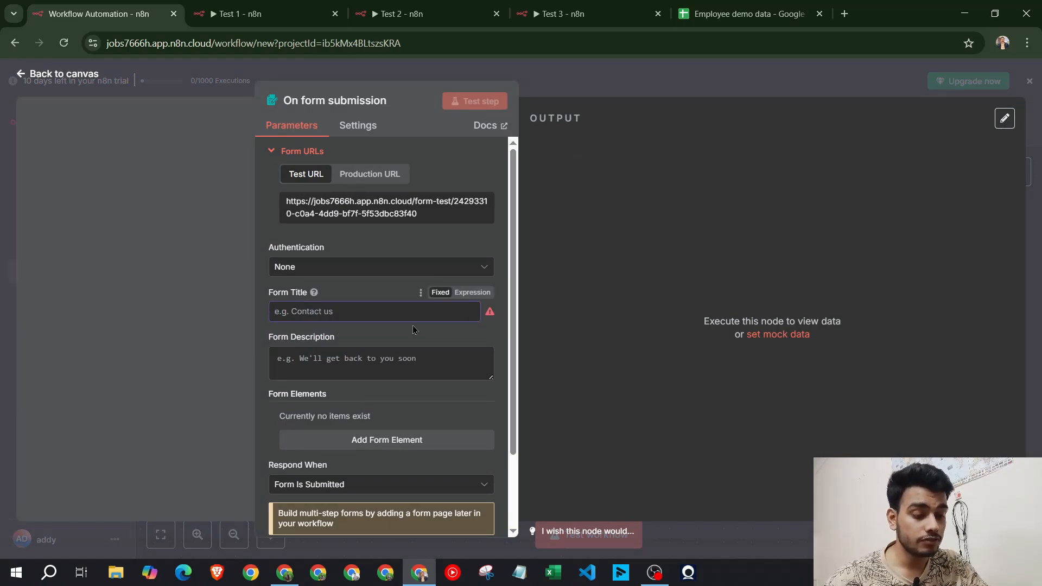
left_click(285, 572)
key("ctrl+6")
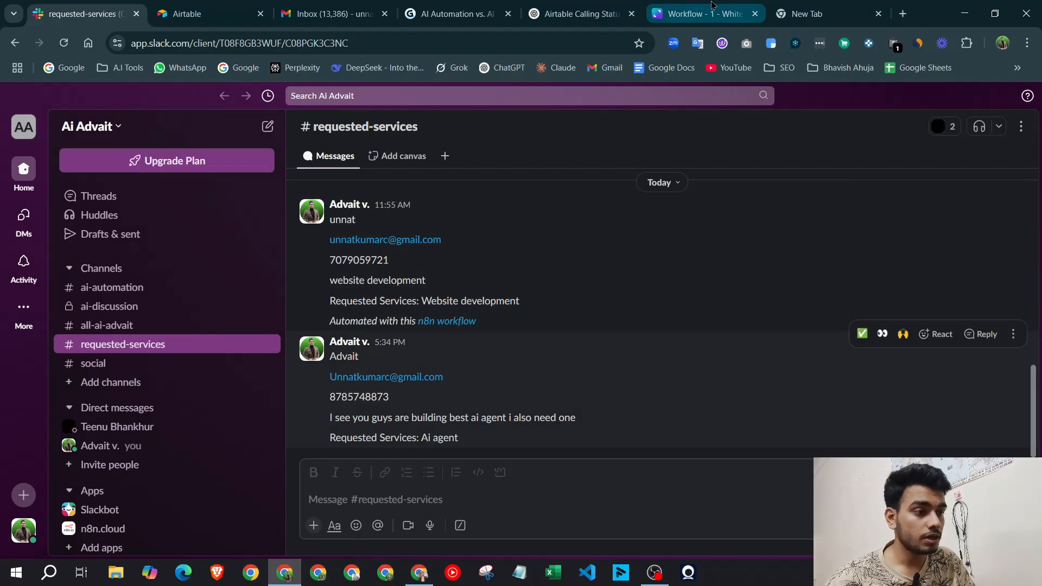
Zoom out on the Canva Workflow - 1 whiteboard flowchart
scroll(291, 316, "down", 2)
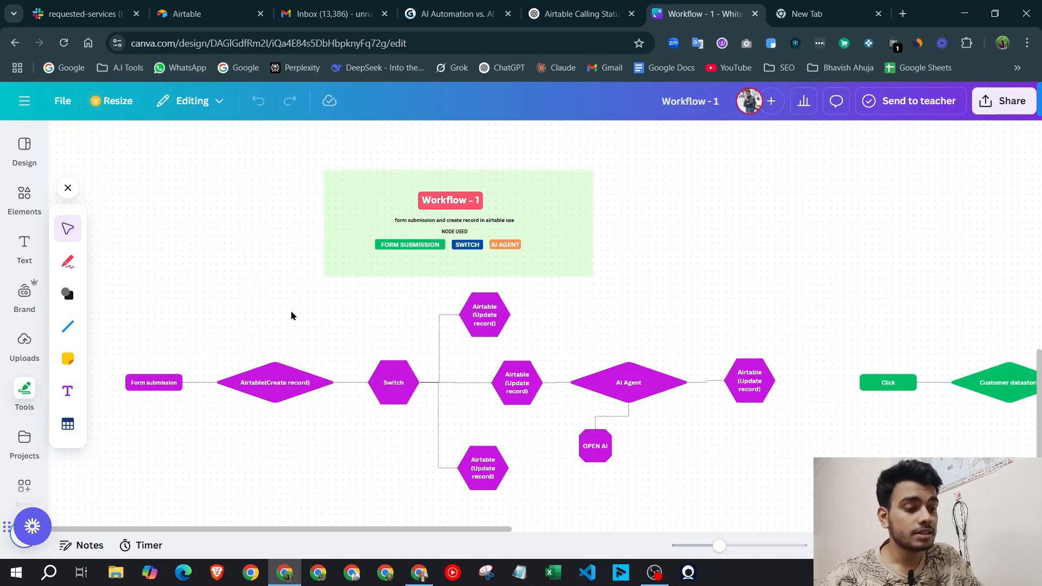
Look over the whole Workflow - 1 flowchart, then return to the n8n form trigger settings
left_click_drag(122, 298, 774, 503)
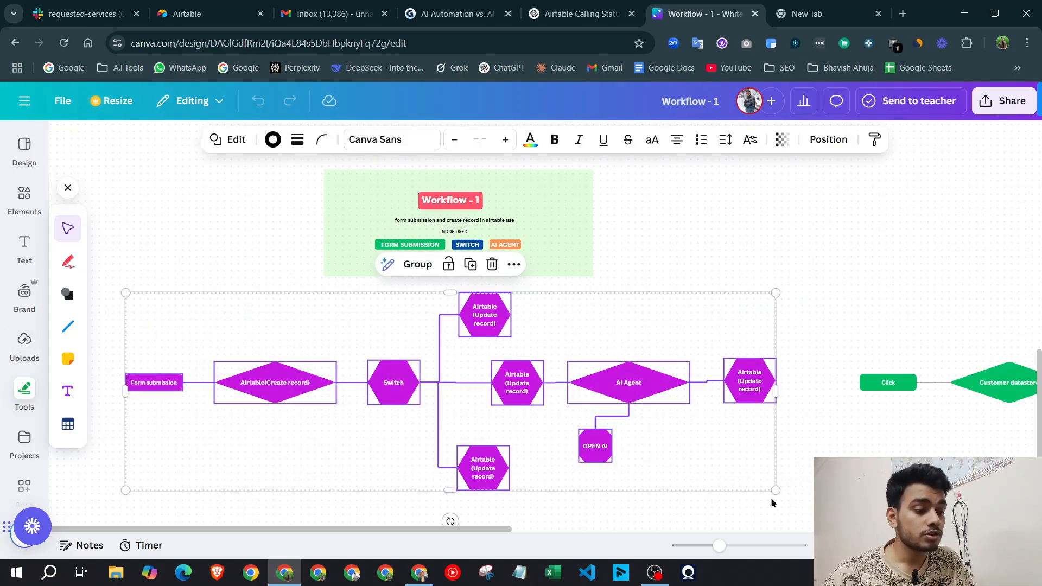
left_click(220, 258)
scroll(170, 398, "up", 3)
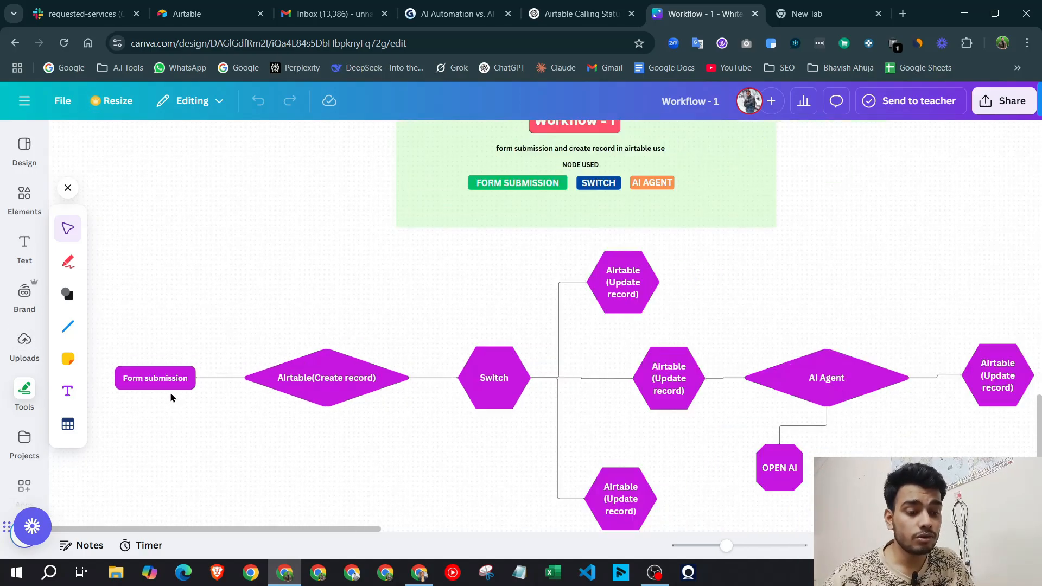
scroll(171, 398, "down", 3)
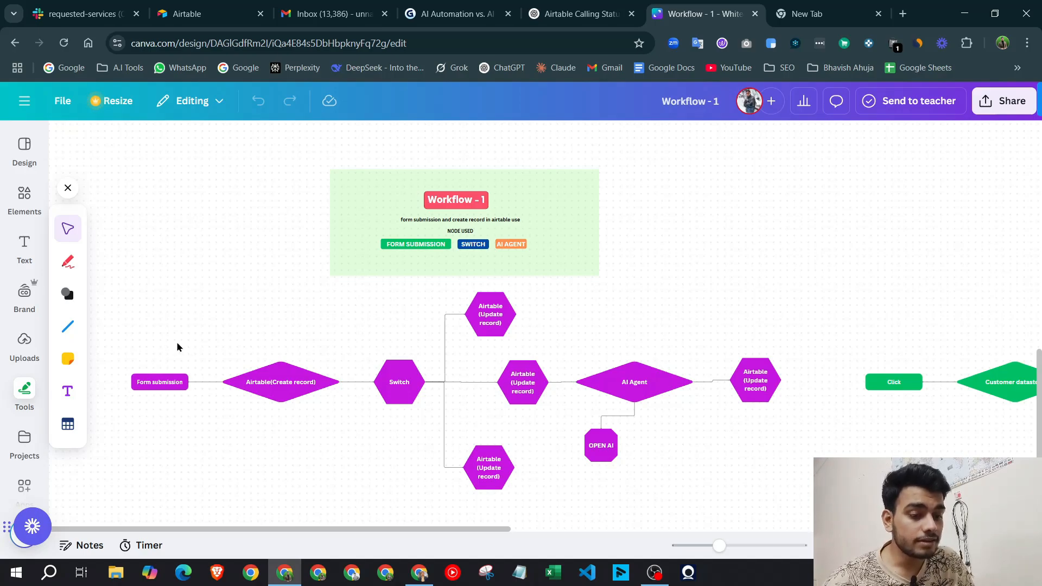
left_click(419, 573)
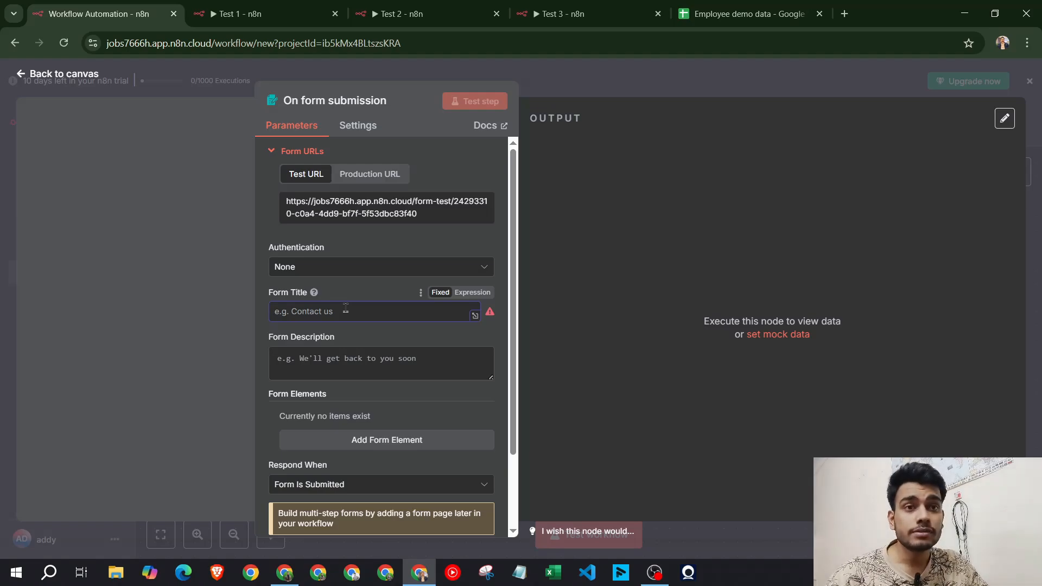
Enter Form Title 'Student information' and Form Description 'In this form we collect the student info'
type("St")
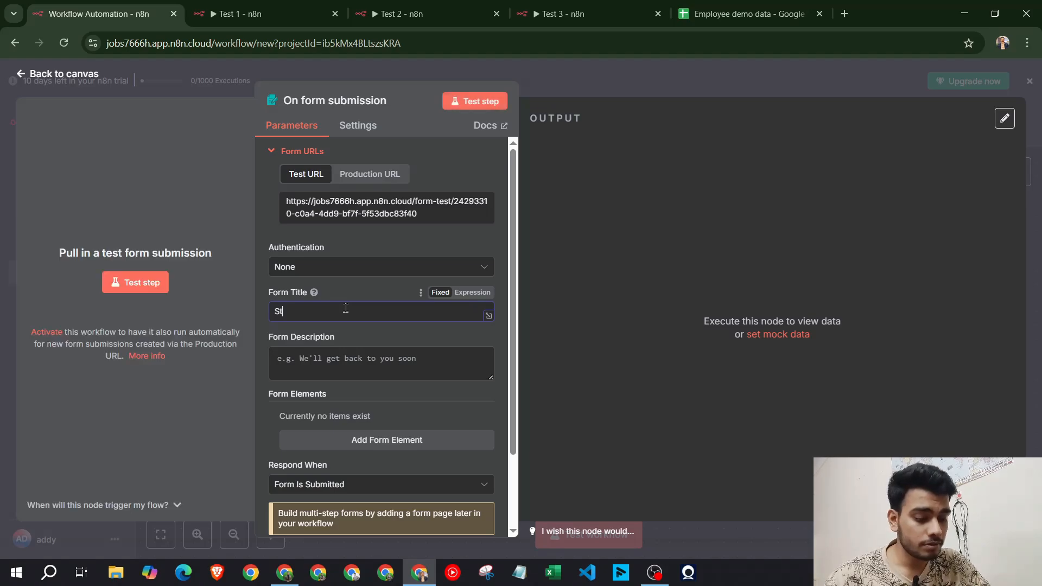
type("udent information")
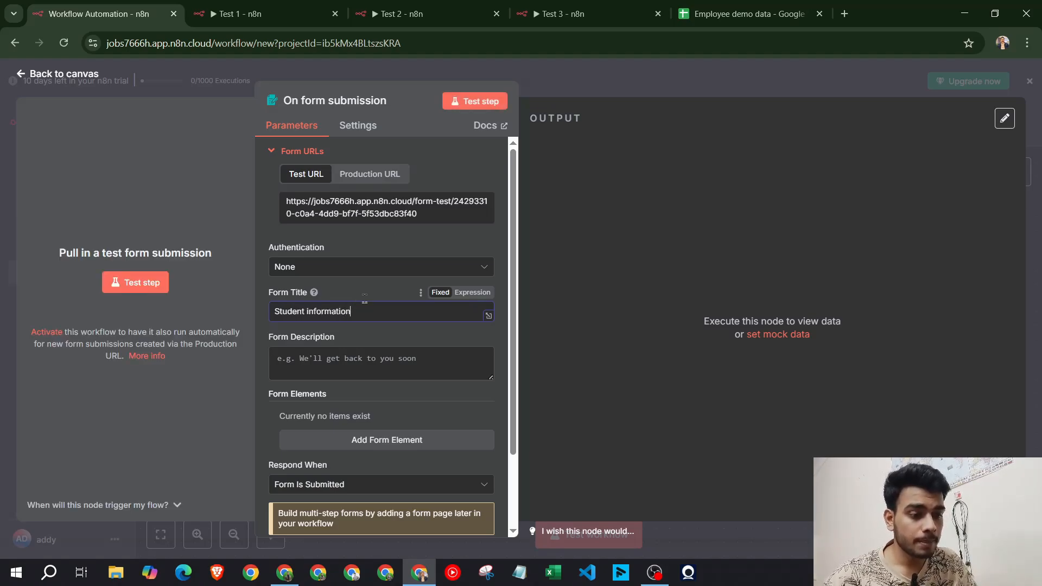
left_click(368, 299)
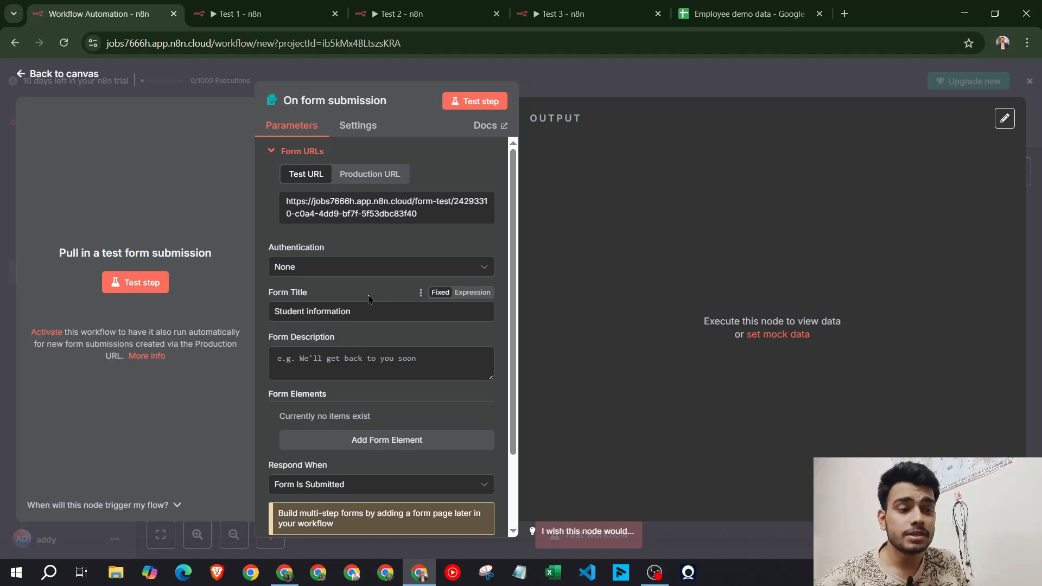
left_click(400, 361)
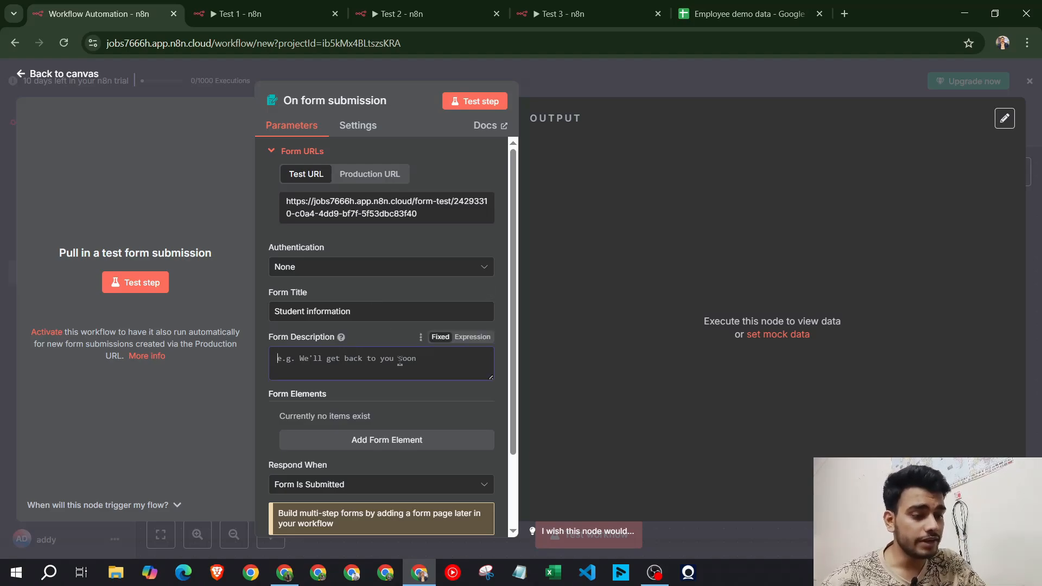
type("In this")
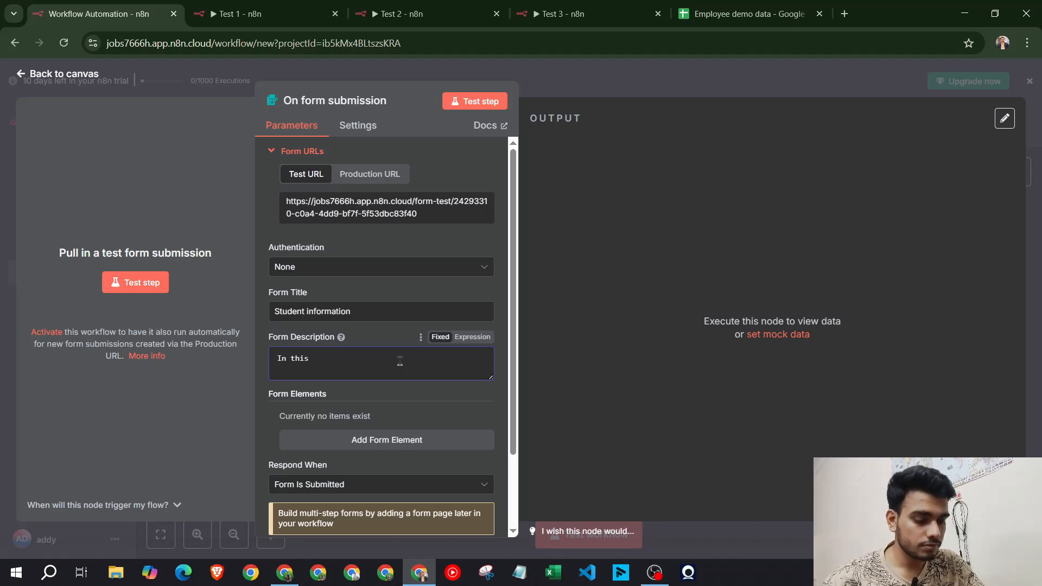
type("form we coll")
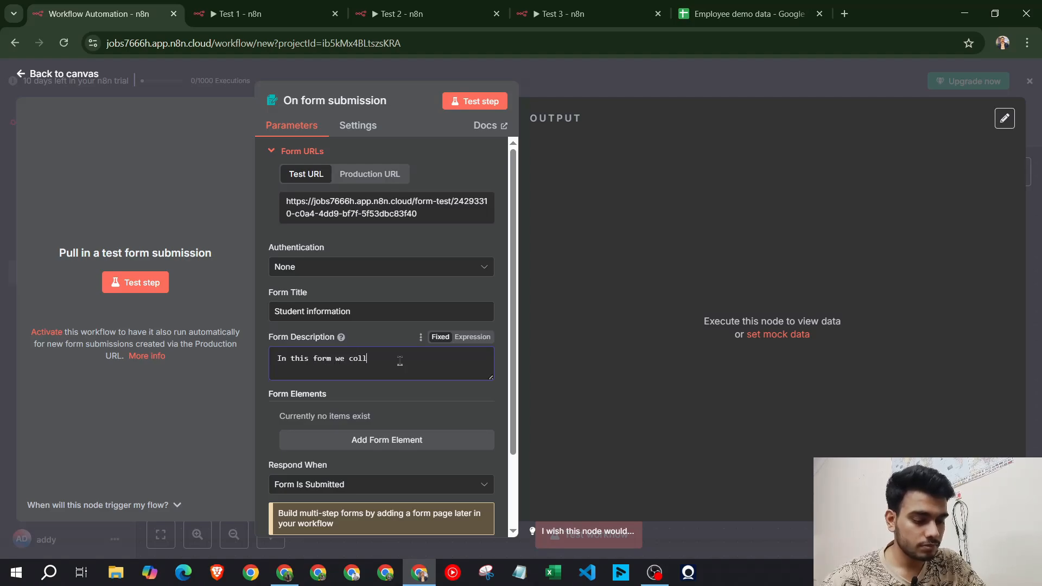
type("ect the student info")
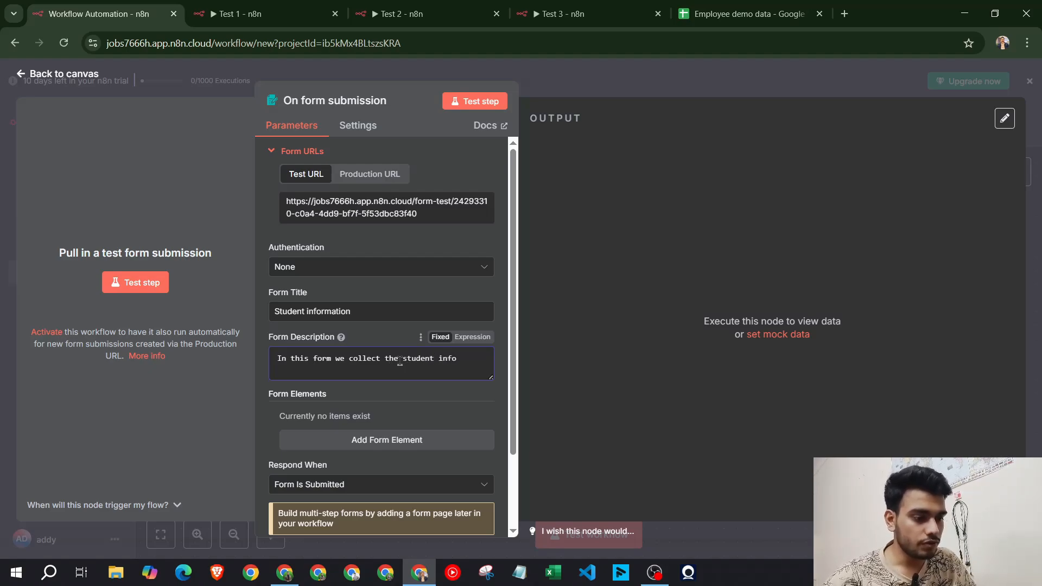
scroll(400, 360, "down", 2)
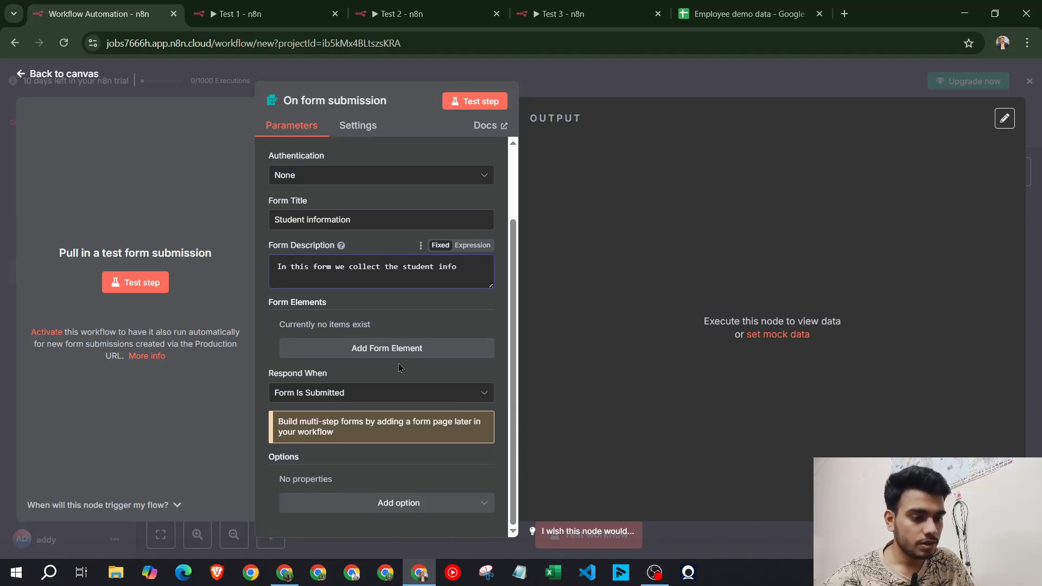
Add a 'Name' form field with placeholder 'Enter your name'
left_click(410, 346)
type("Name")
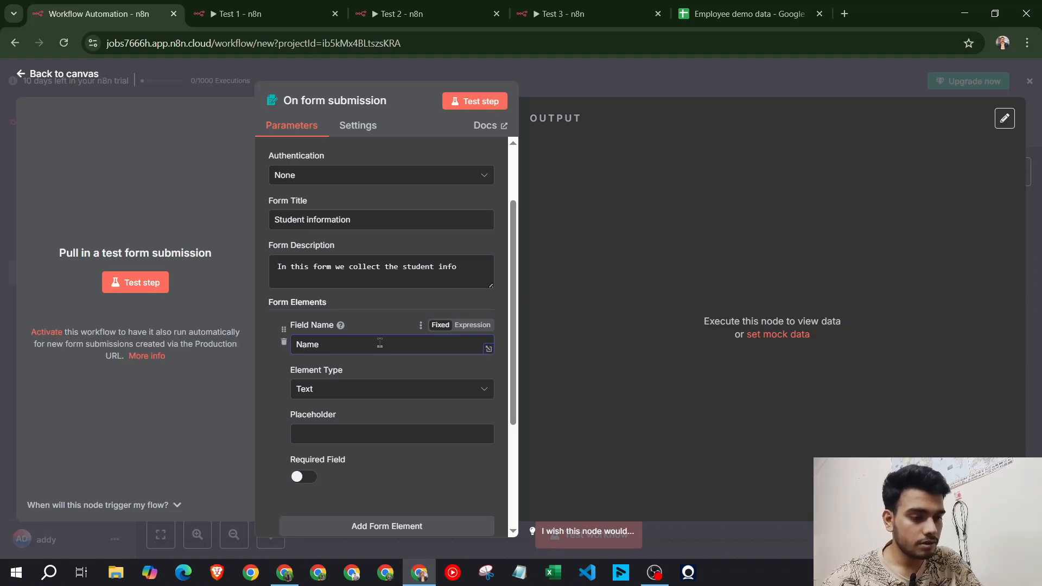
left_click(358, 432)
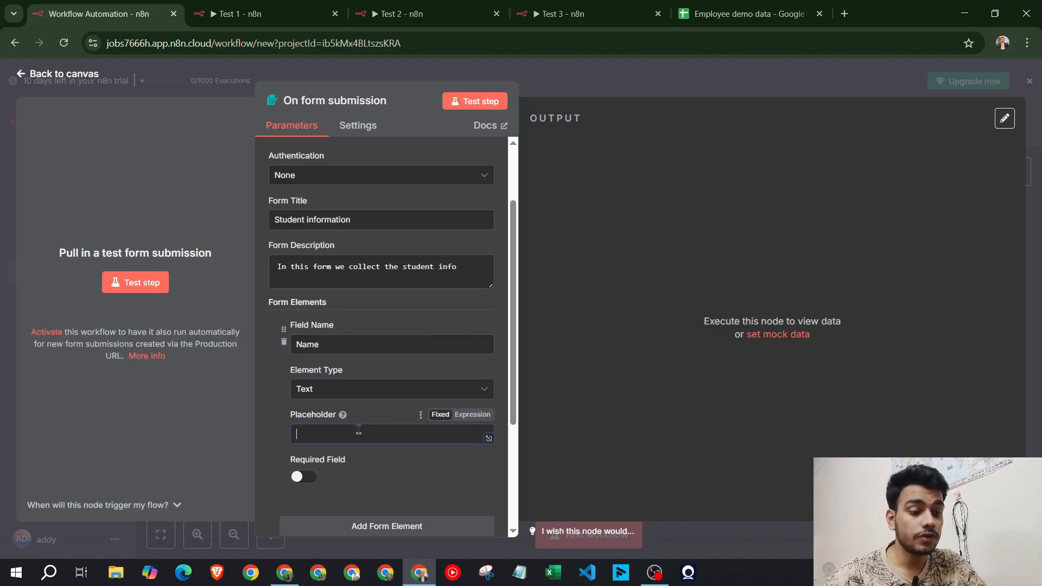
type("Ente")
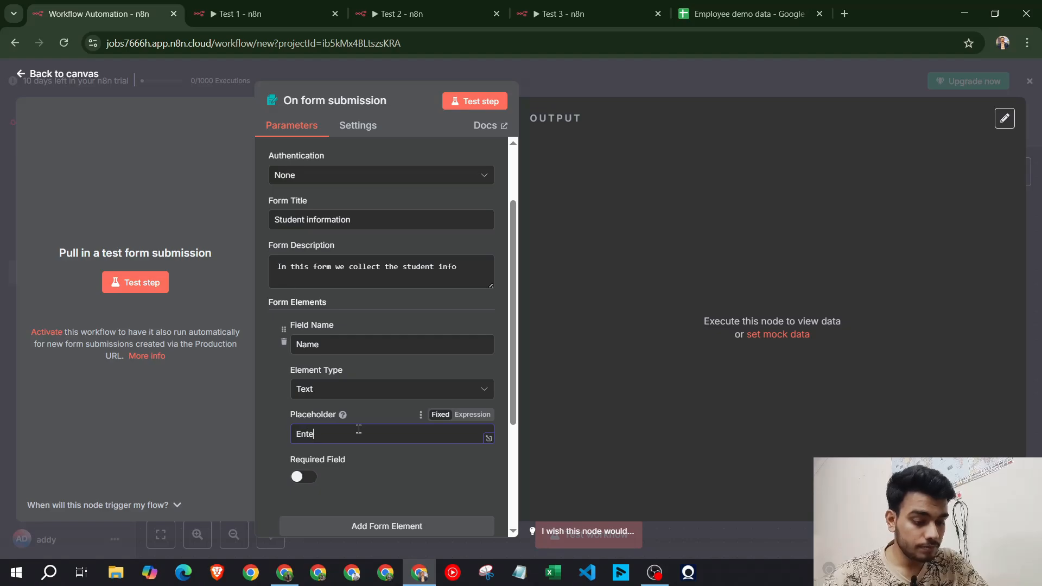
type("r your ma")
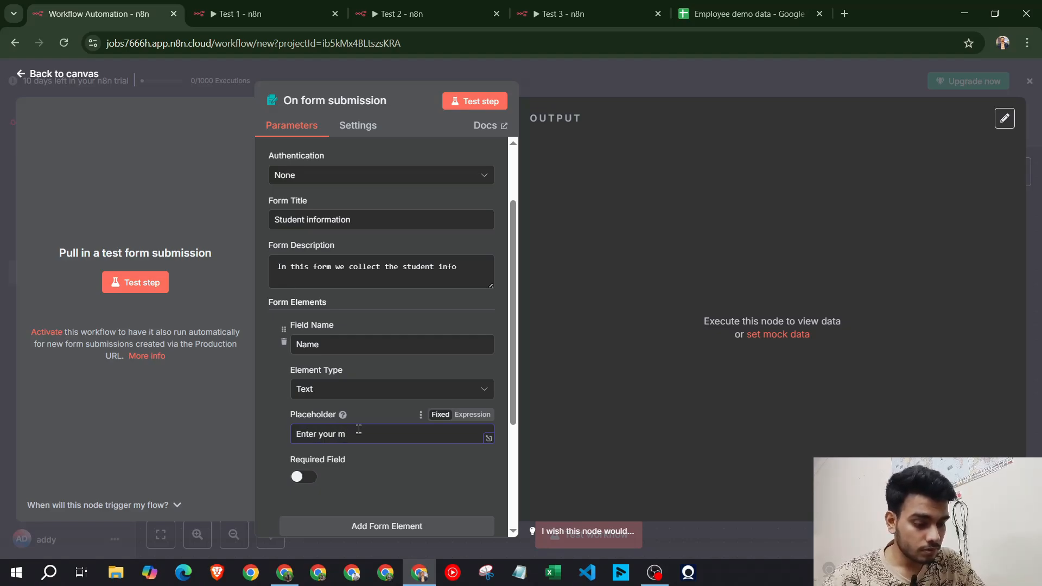
key("BackSpace")
type("name")
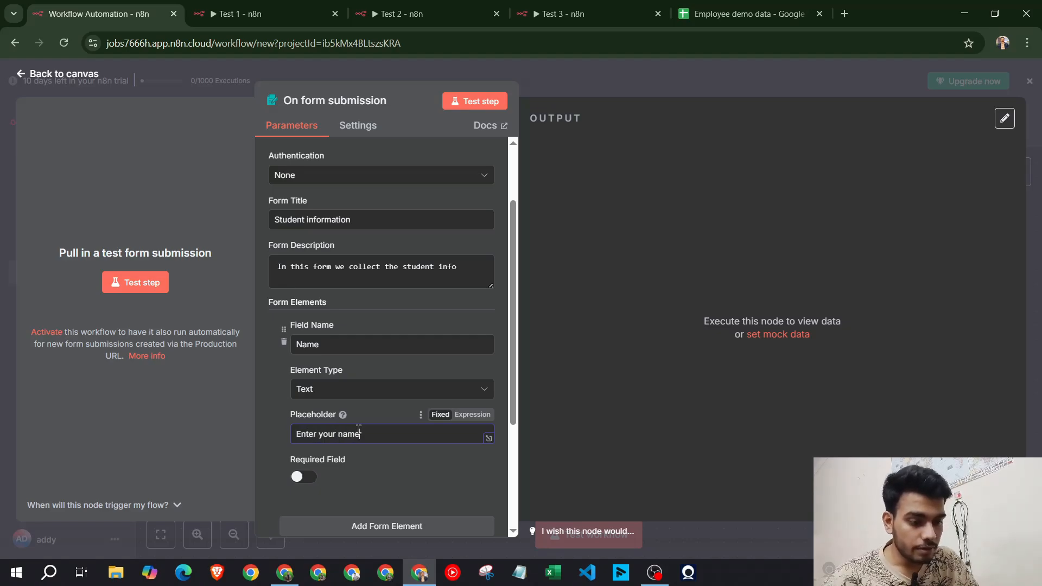
scroll(368, 441, "down", 2)
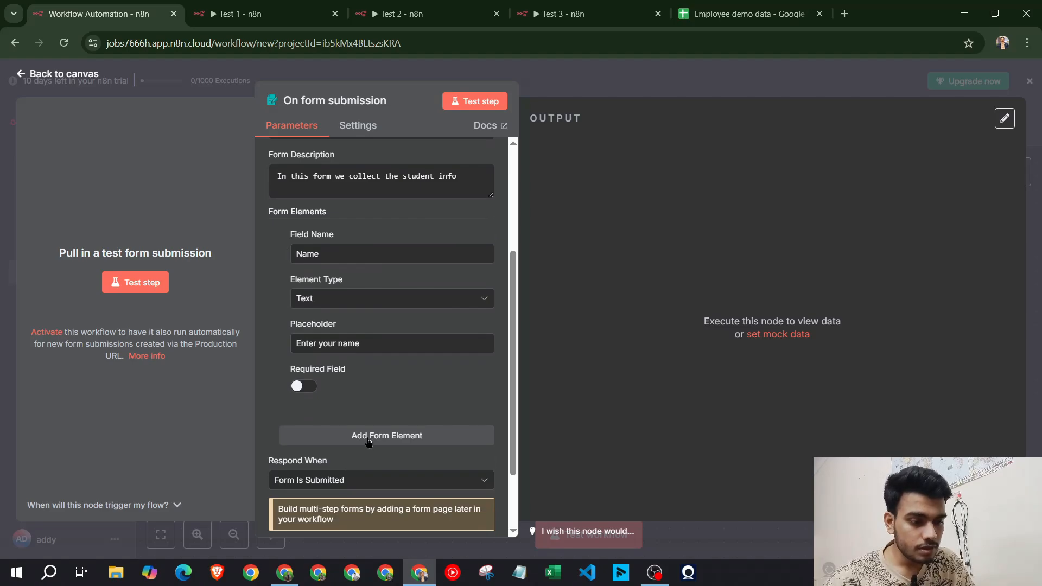
Add a 'Class' form field with placeholder 'Enter your class'
left_click(368, 436)
scroll(358, 391, "down", 2)
left_click(350, 370)
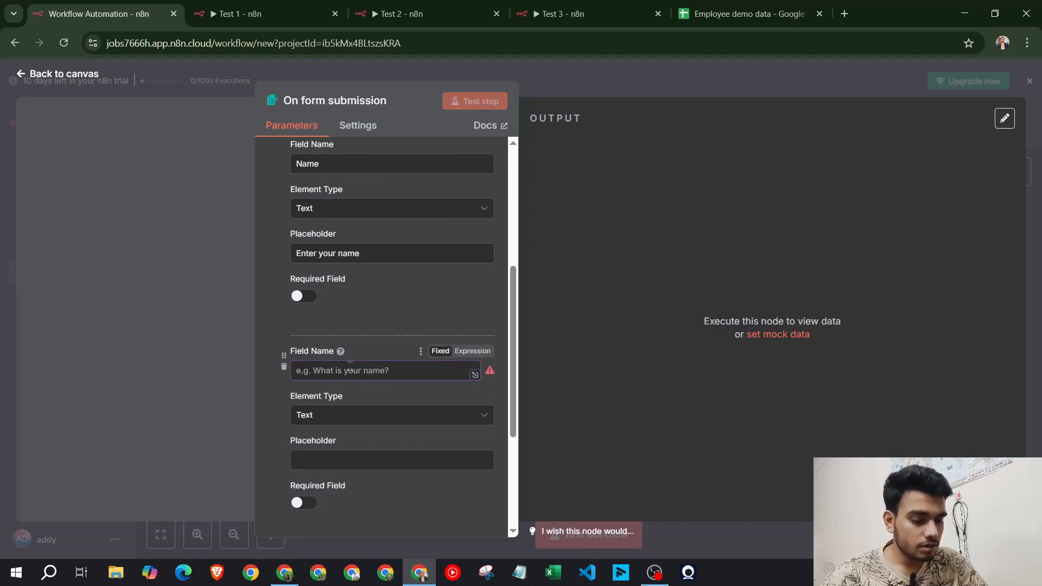
type("Class")
left_click(386, 460)
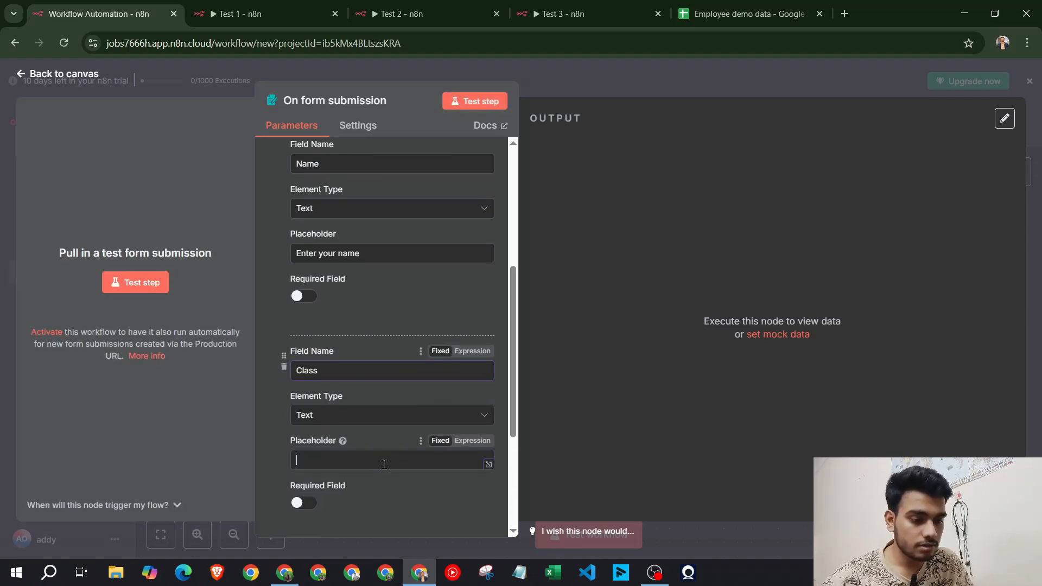
type("Enter your cals")
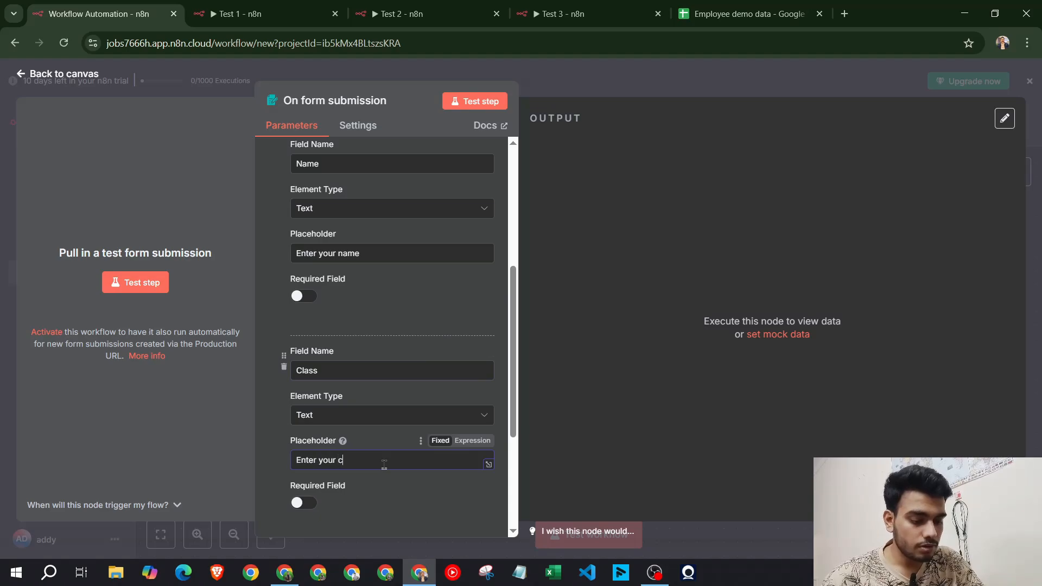
key("BackSpace")
key("BackSpace")
key("BackSpace")
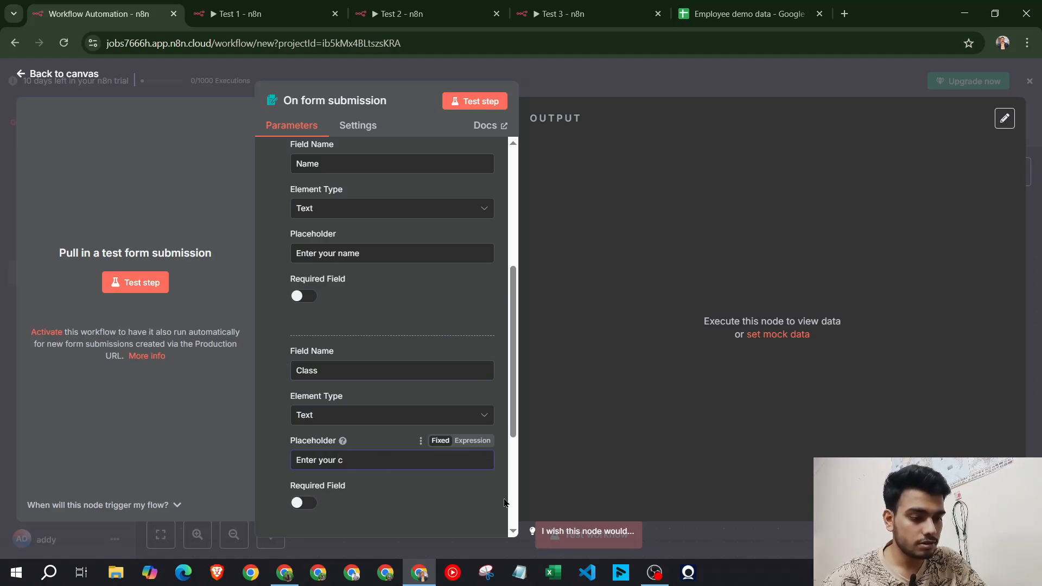
type("lass")
scroll(400, 302, "down", 5)
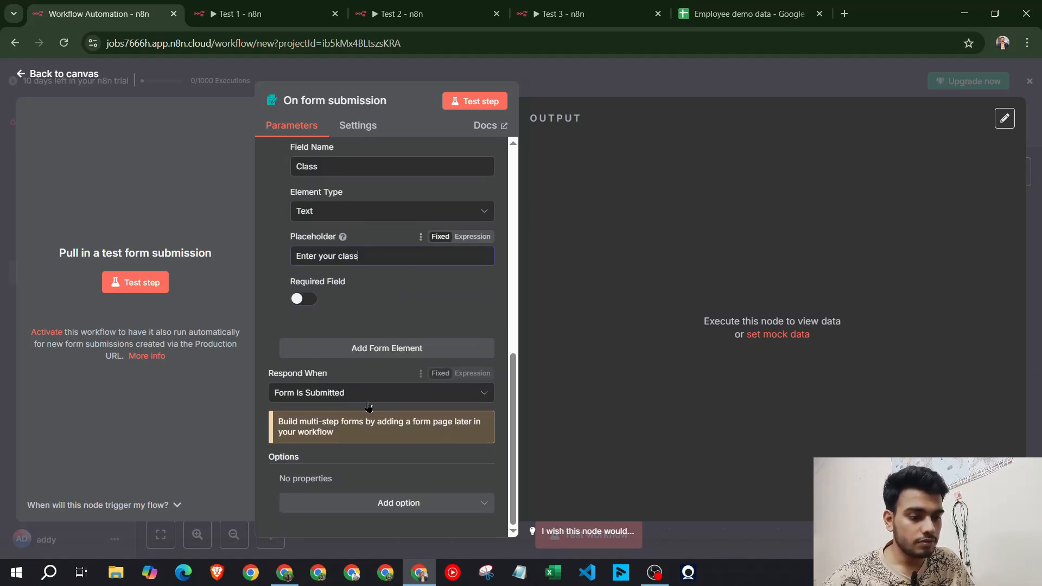
Add a third form field named 'Group'
left_click(415, 349)
left_click(377, 374)
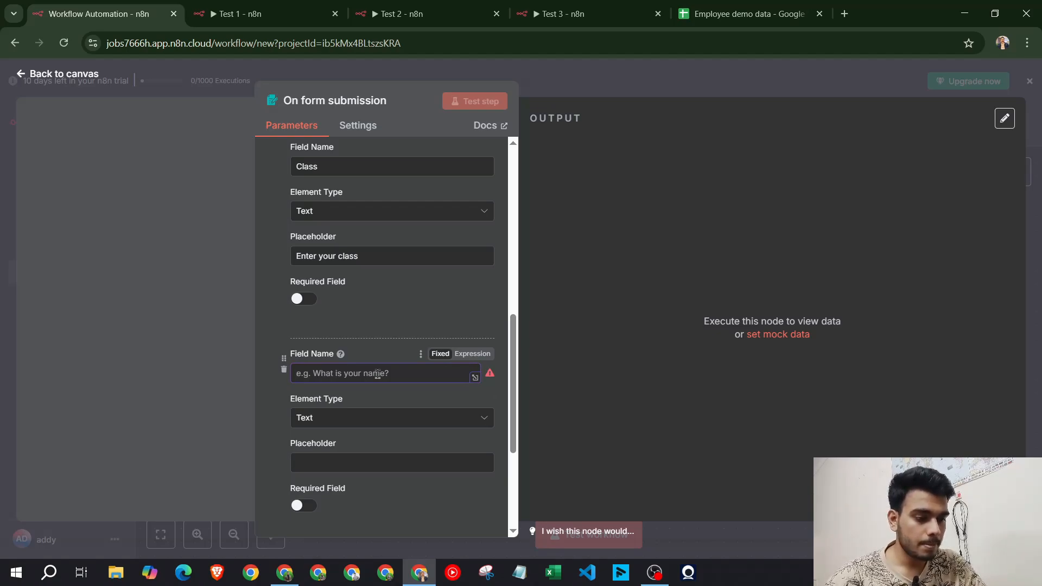
type("Grou")
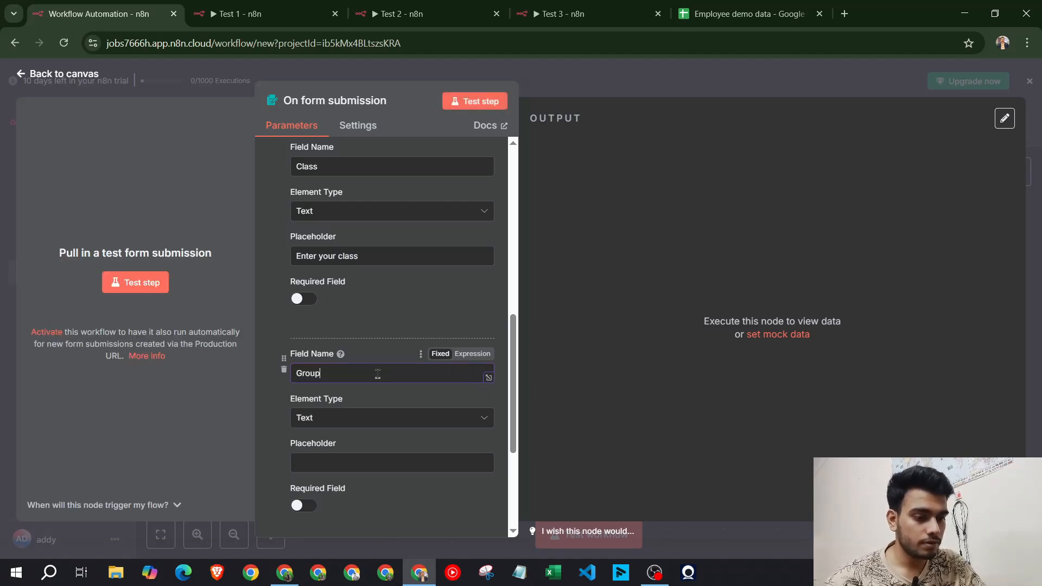
type("p")
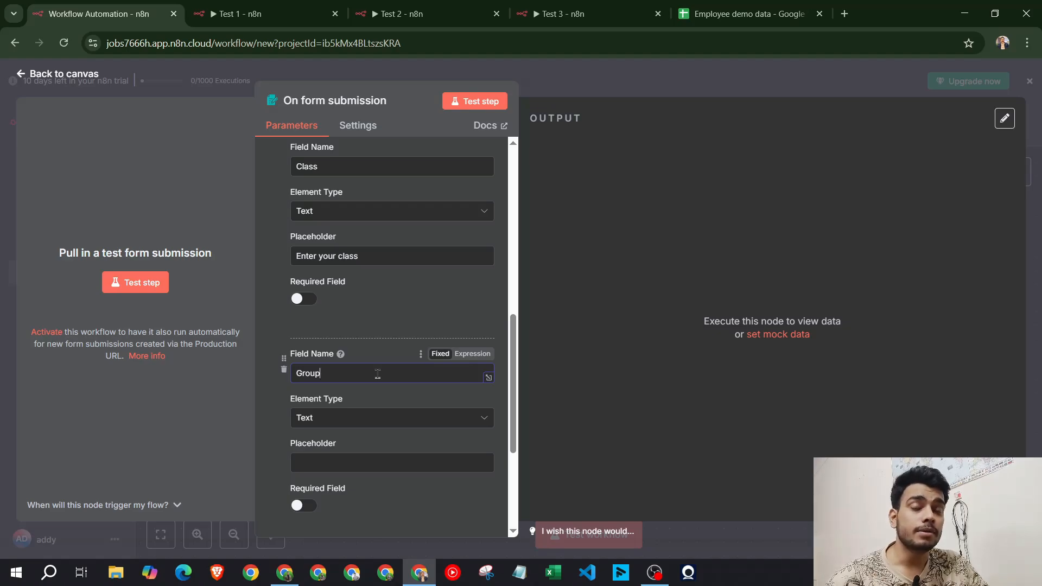
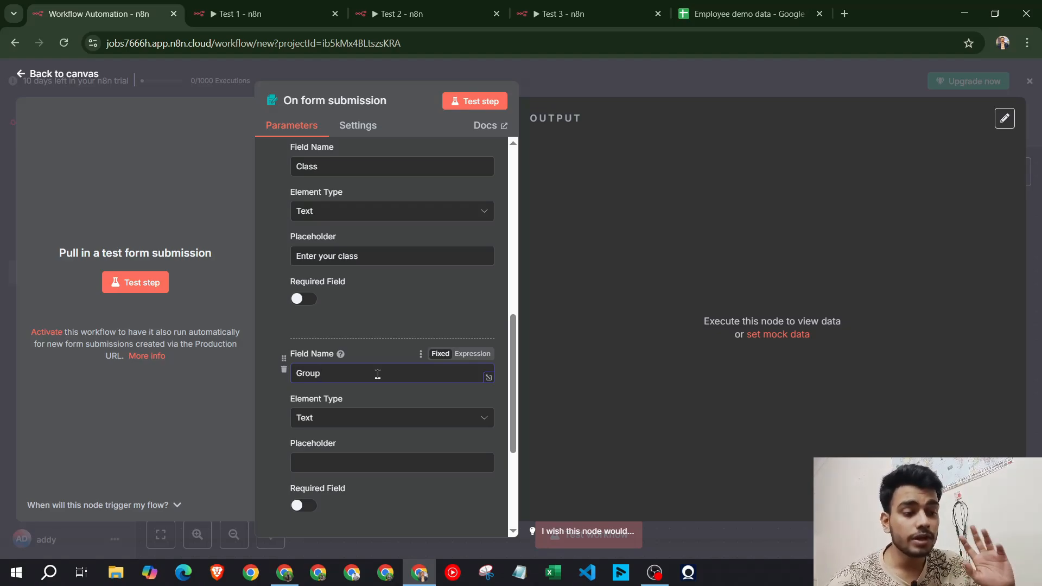
Make the Group field a dropdown list with a first option 'Red'
left_click(402, 418)
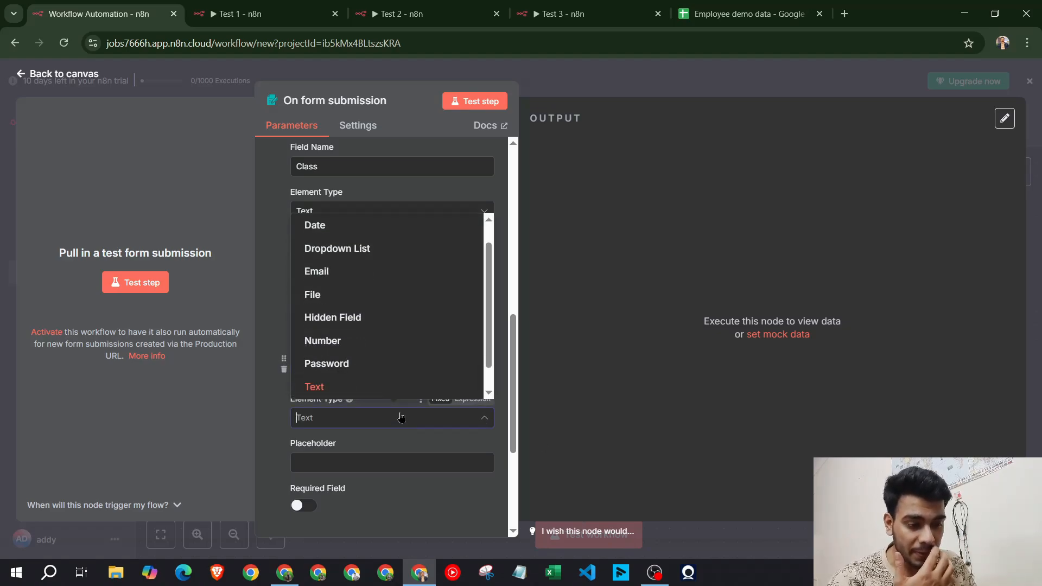
left_click(394, 255)
scroll(380, 353, "down", 1)
left_click(371, 393)
type("Red")
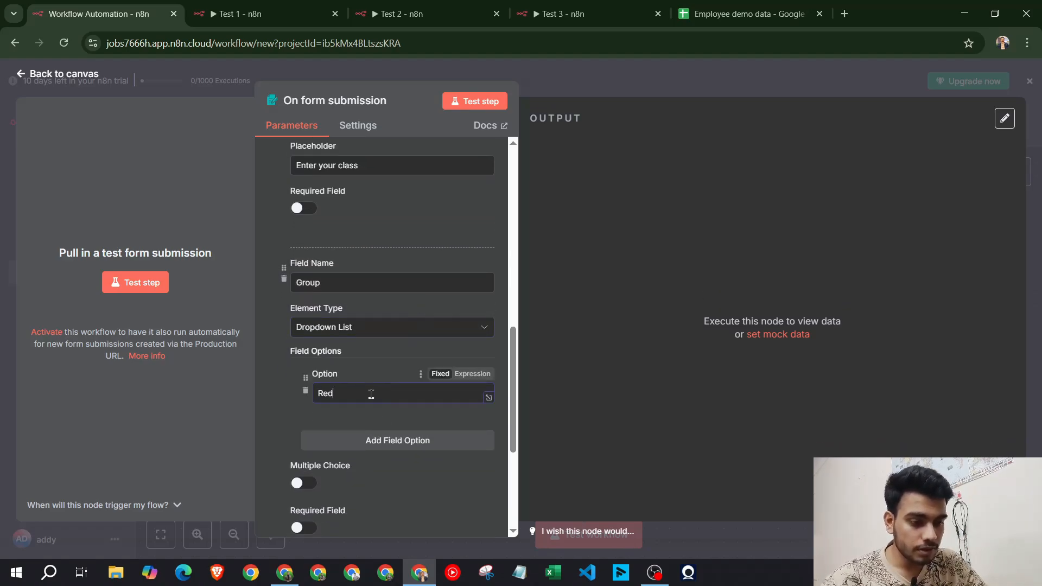
Add 'Green' and 'Yellow' as the second and third Group options
left_click(410, 439)
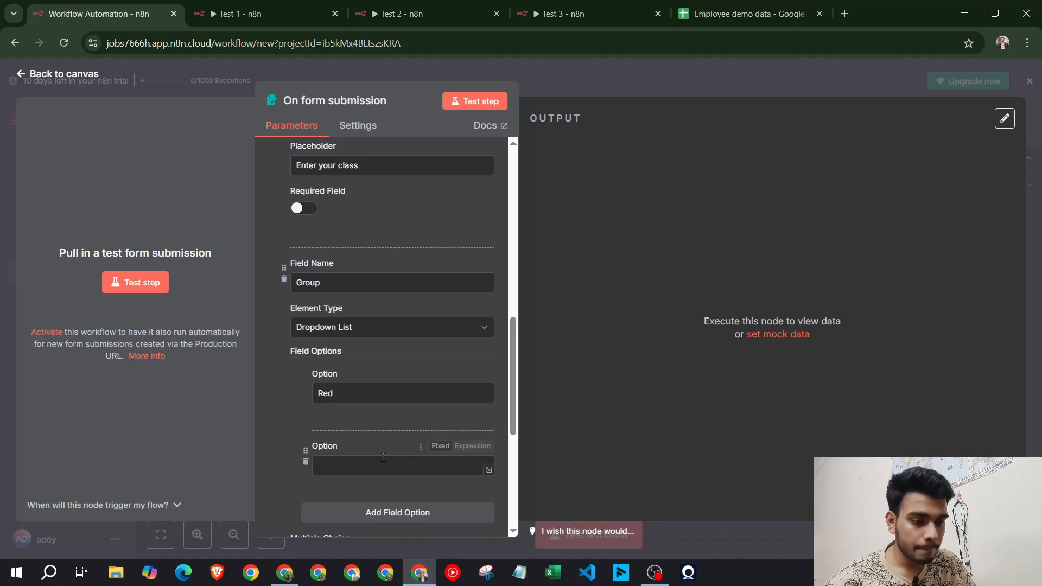
key("ctrl+f")
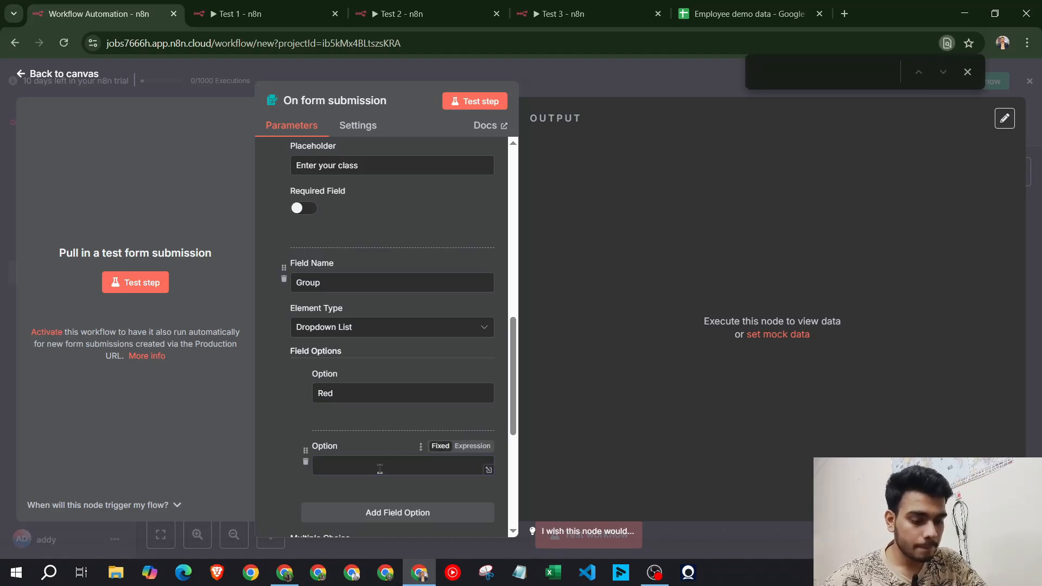
type("ge")
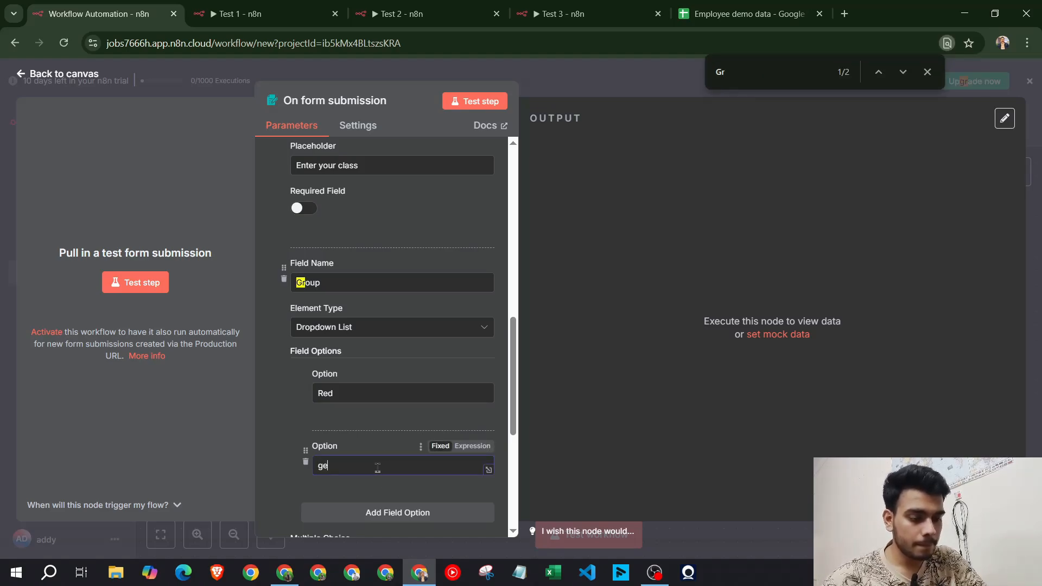
left_click(927, 72)
key("BackSpace")
key("BackSpace")
key("BackSpace")
type("Green")
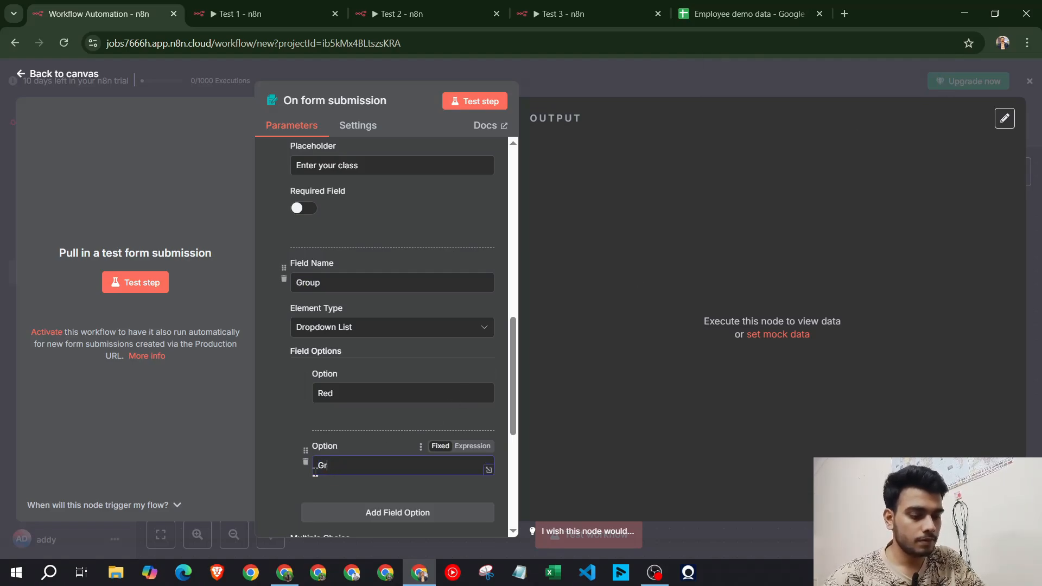
left_click(368, 510)
scroll(367, 489, "down", 2)
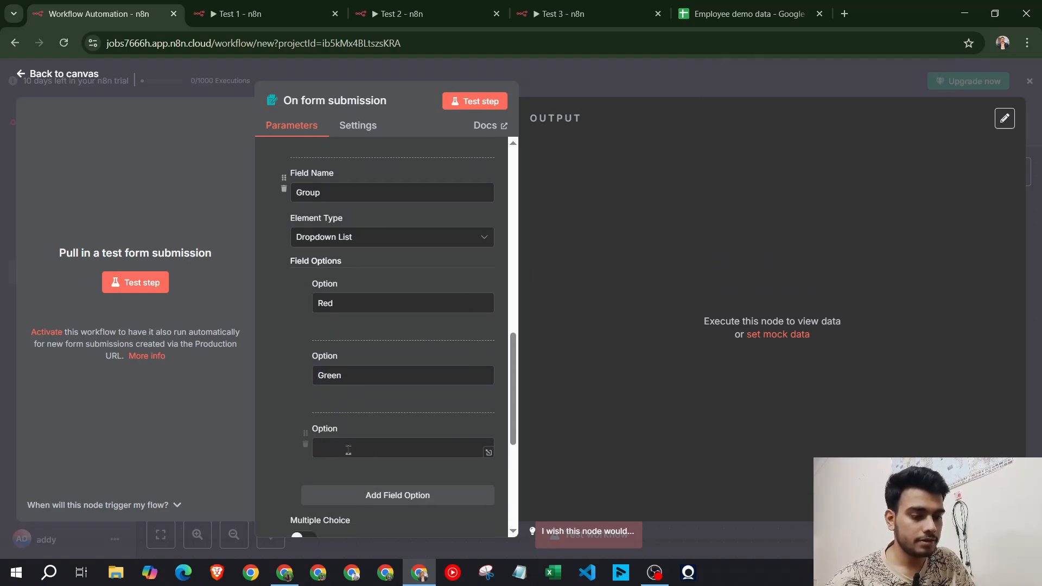
left_click(348, 447)
type("TYwllow")
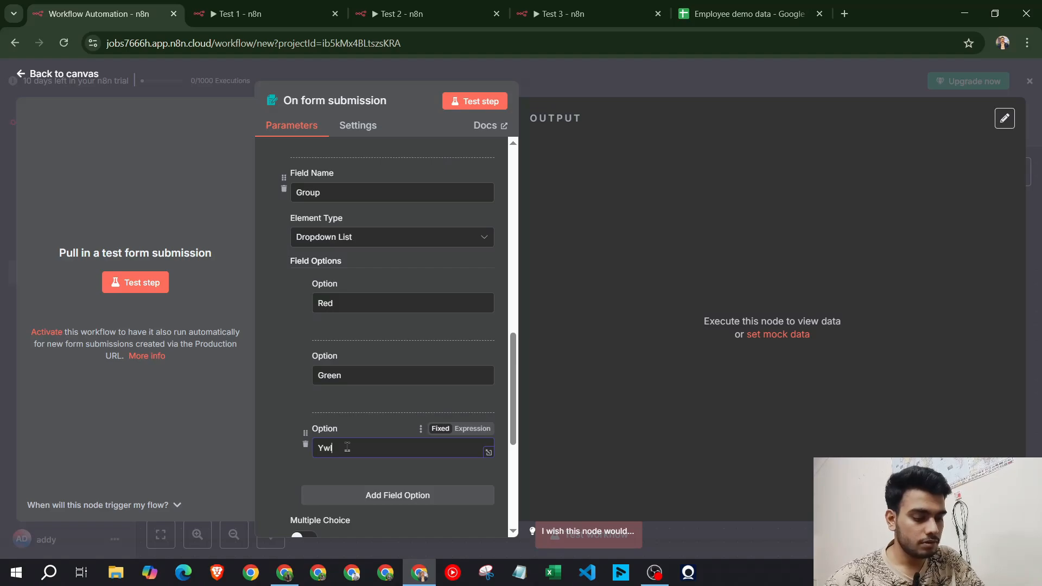
key("BackSpace")
key("BackSpace")
key("BackSpace")
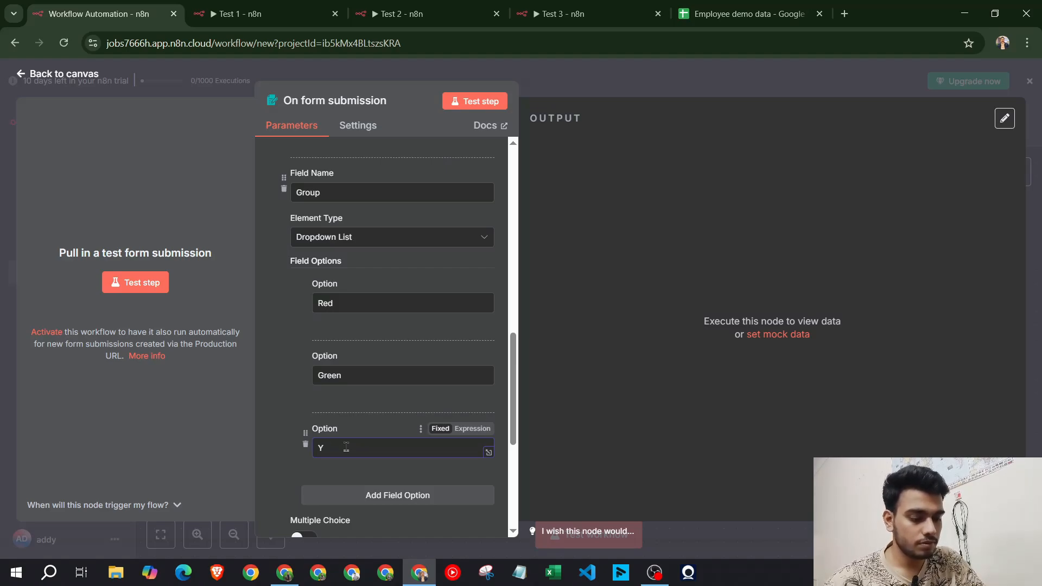
type("llow")
Start a test run so the form trigger listens for a submission
scroll(402, 326, "up", 5)
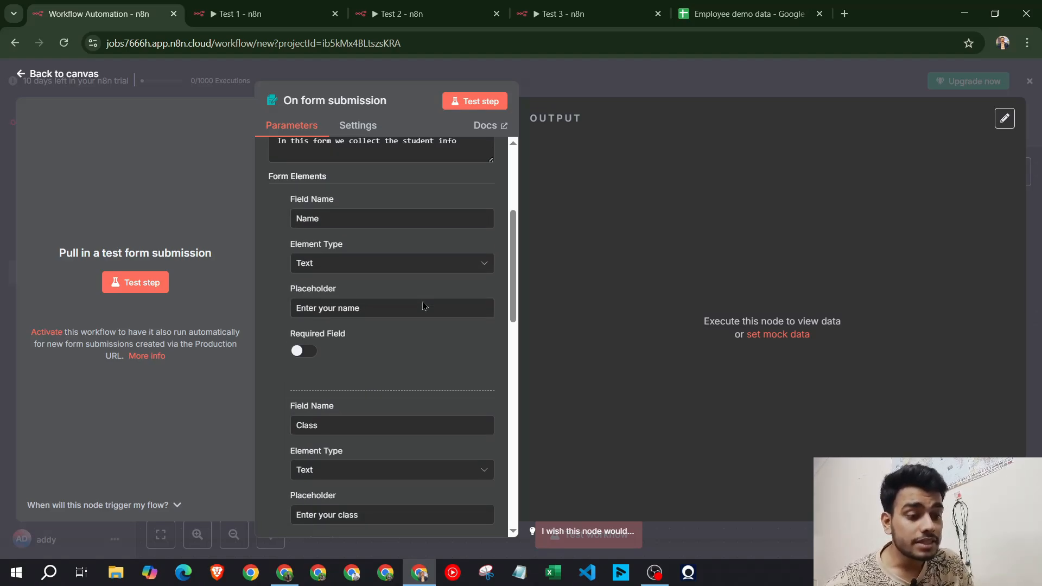
scroll(386, 380, "down", 2)
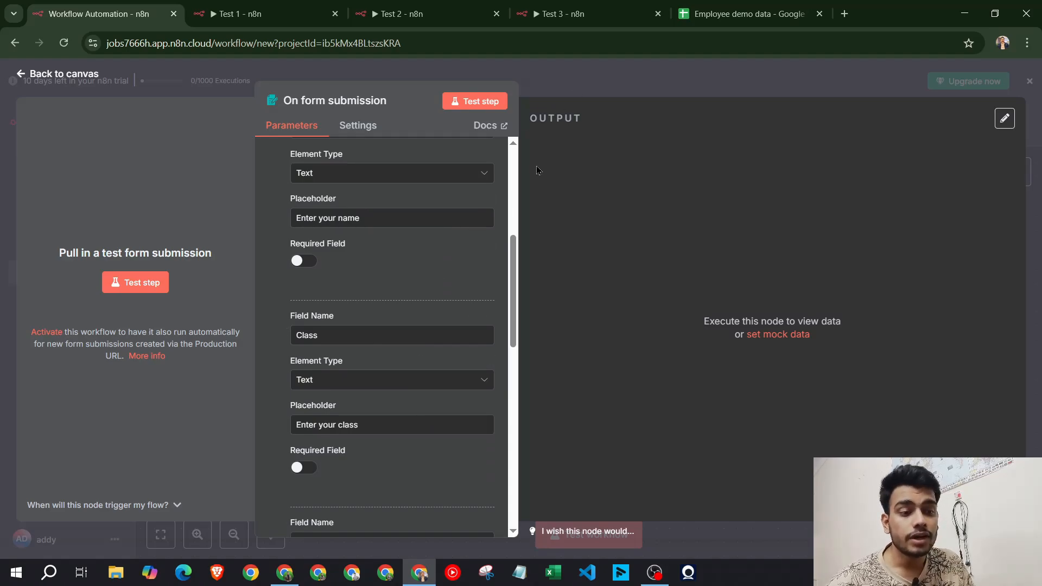
scroll(361, 210, "up", 2)
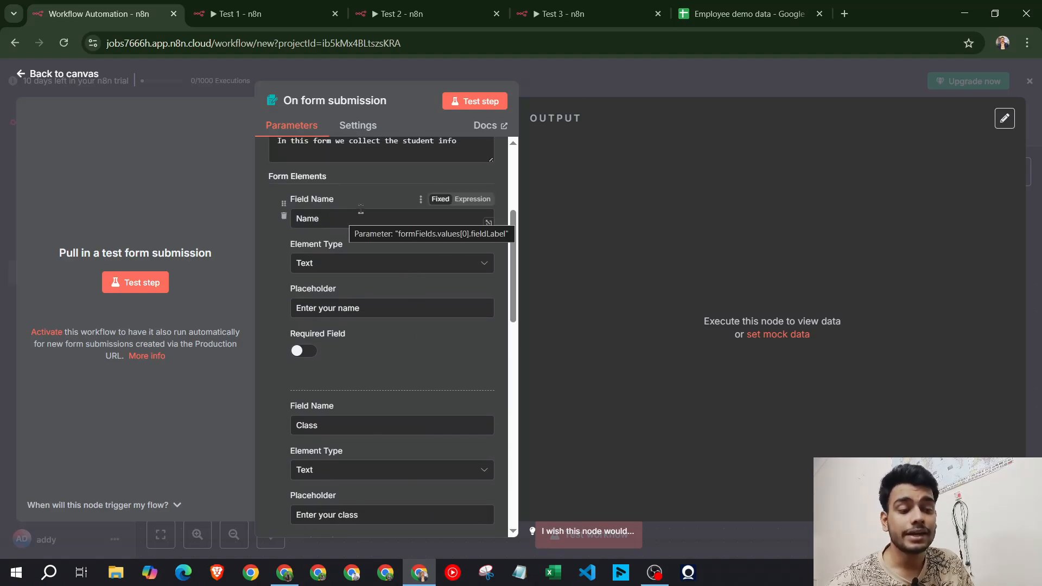
scroll(364, 228, "down", 4)
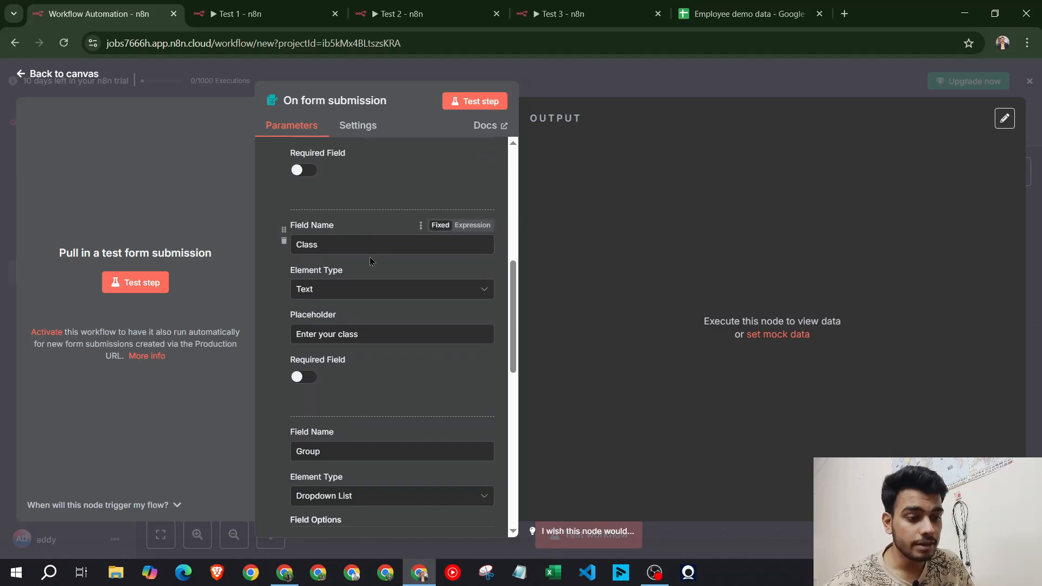
scroll(371, 262, "down", 4)
left_click(475, 101)
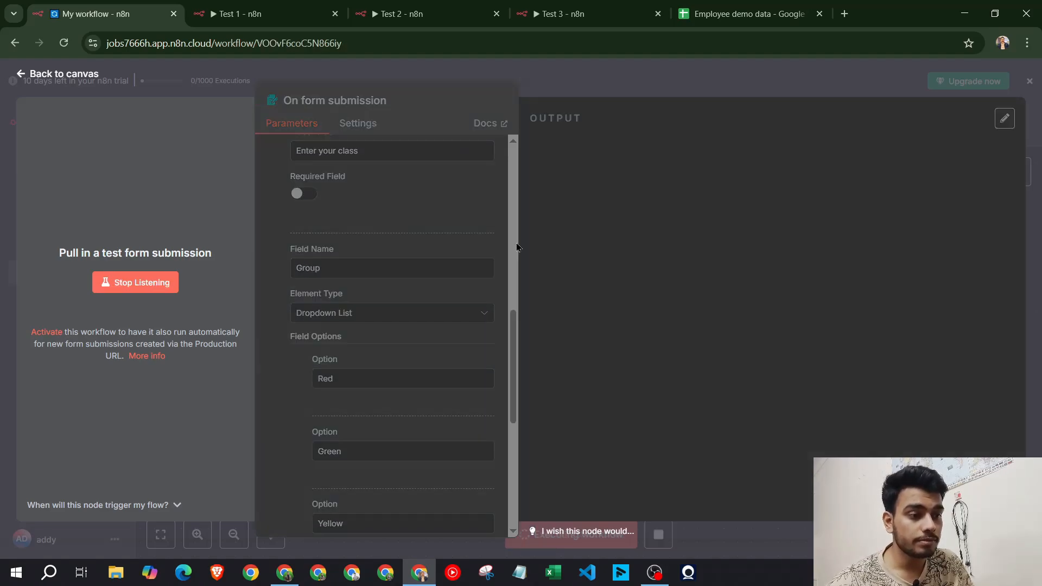
Submit the test form with a student name, Class '10th' and Group 'Red', then close it
left_click(494, 238)
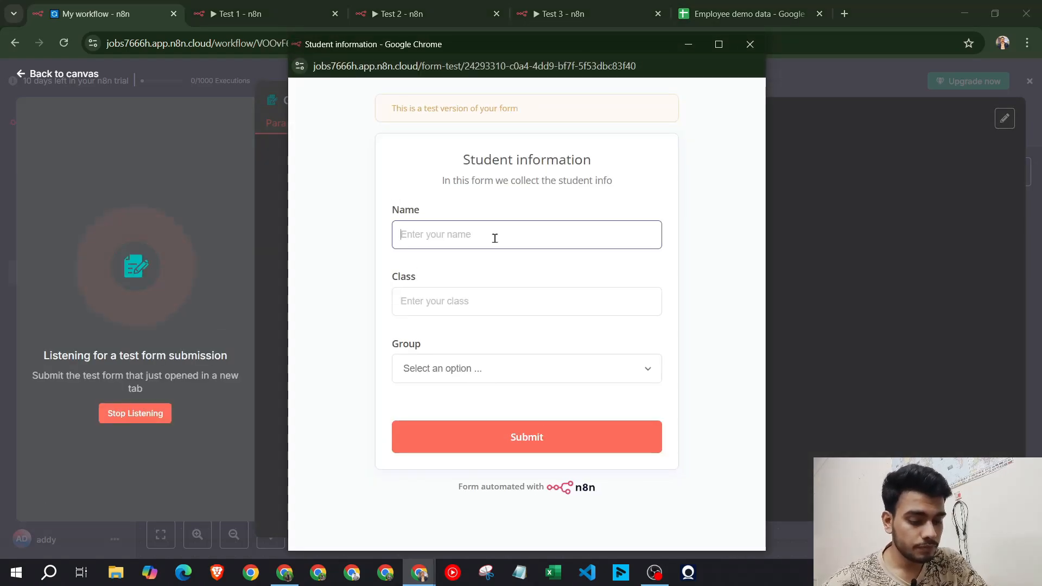
type("aditya")
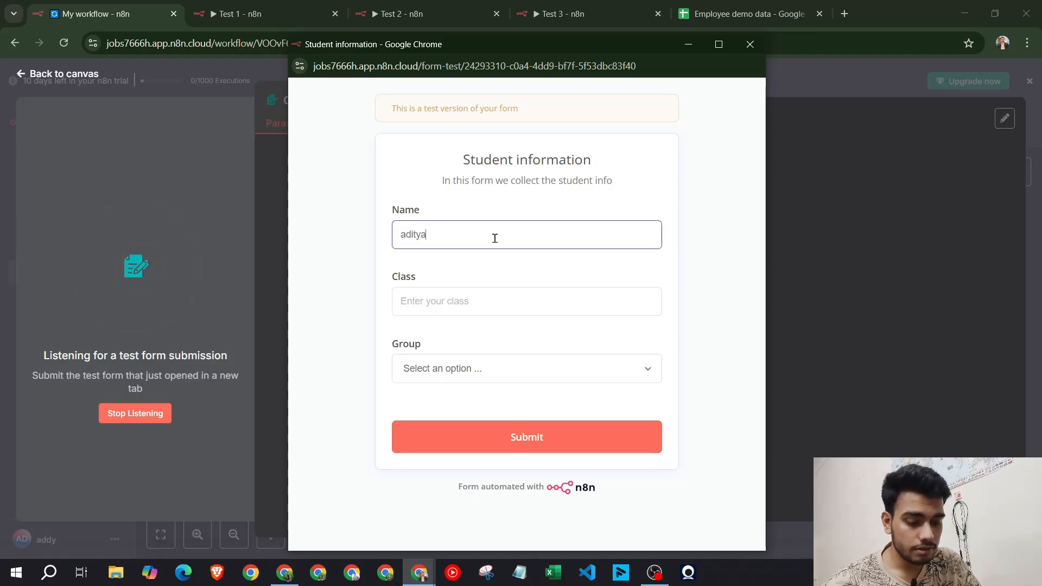
key("Tab")
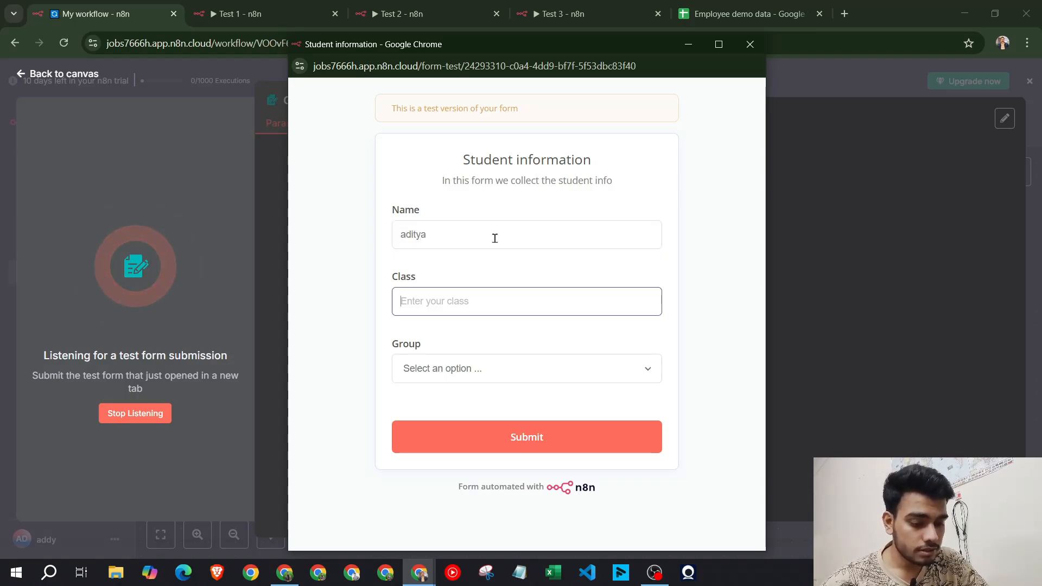
type("10th")
left_click(496, 366)
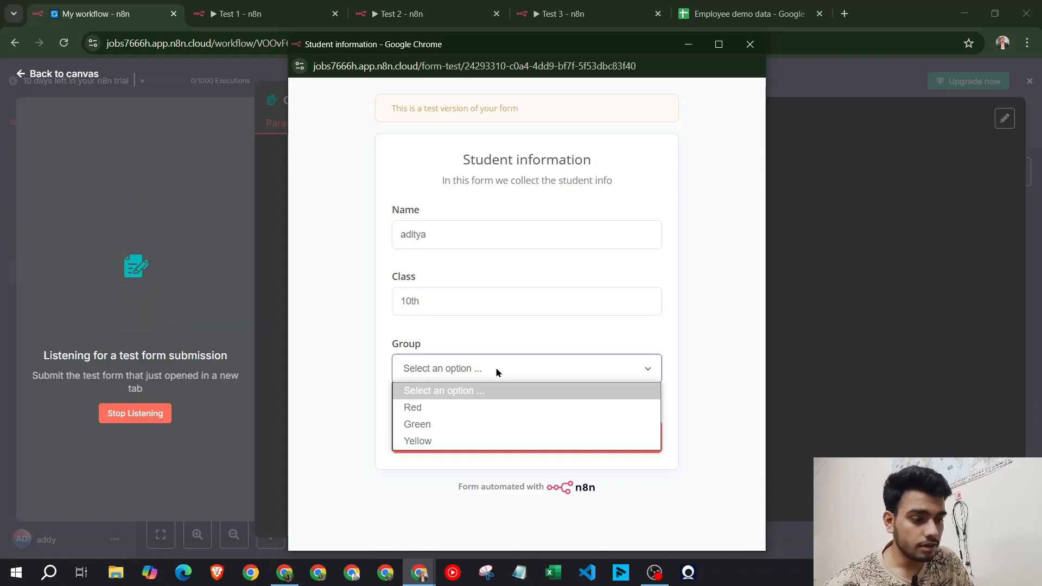
left_click(486, 403)
left_click(492, 437)
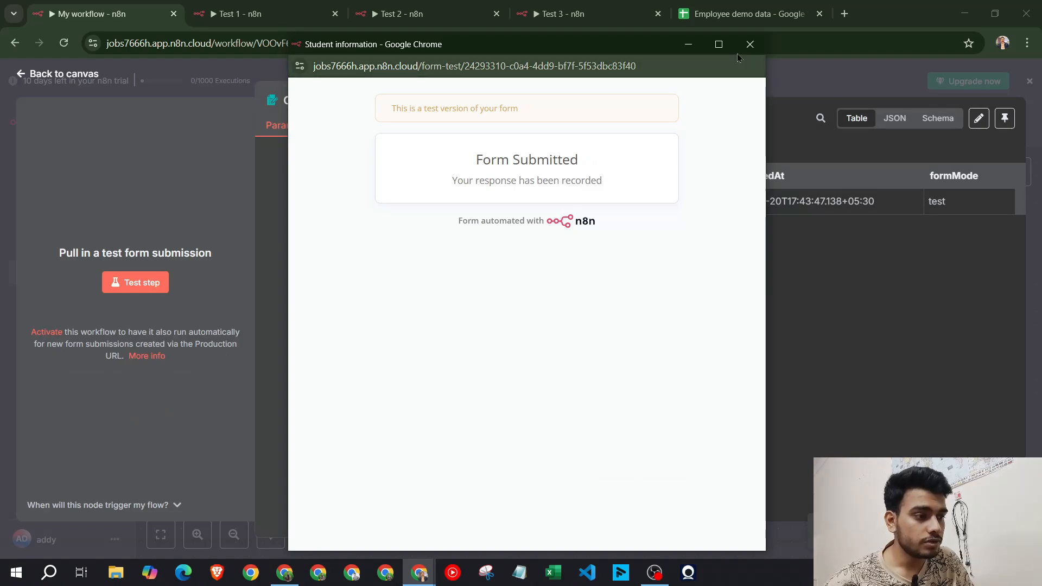
left_click(750, 44)
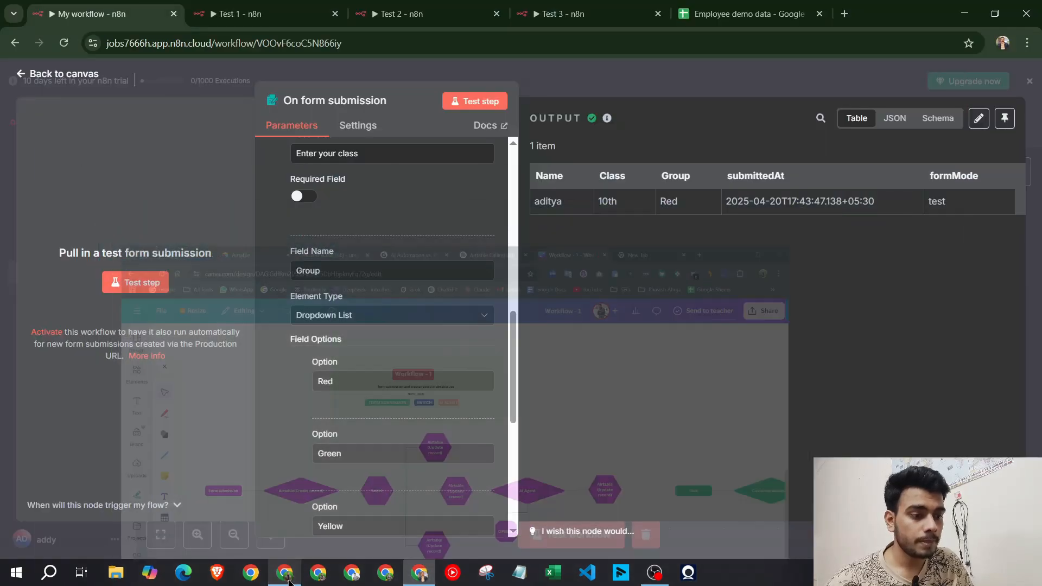
left_click(617, 85)
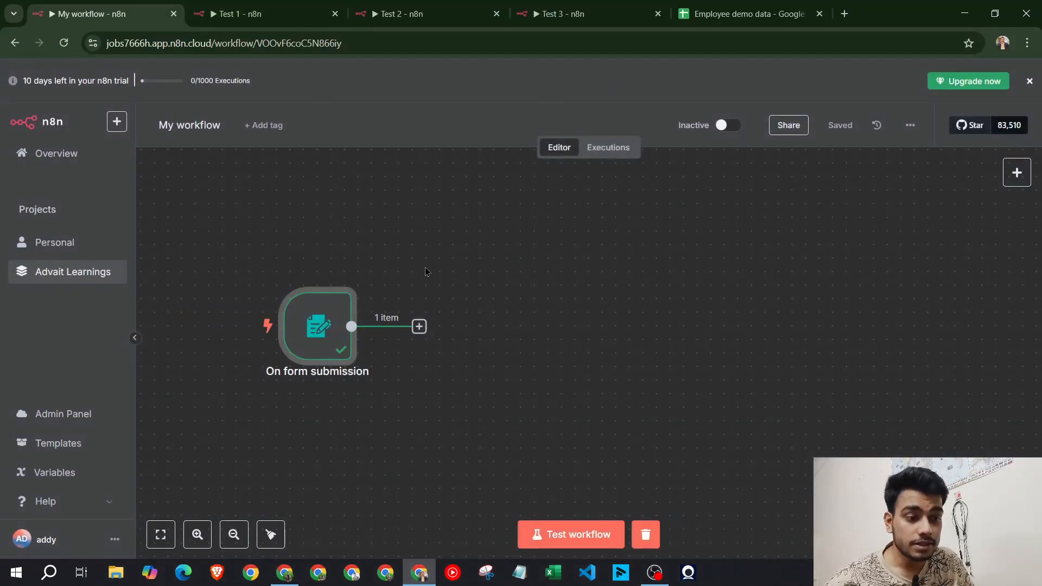
Add an Airtable 'Create a record' step after the form trigger
left_click(297, 7)
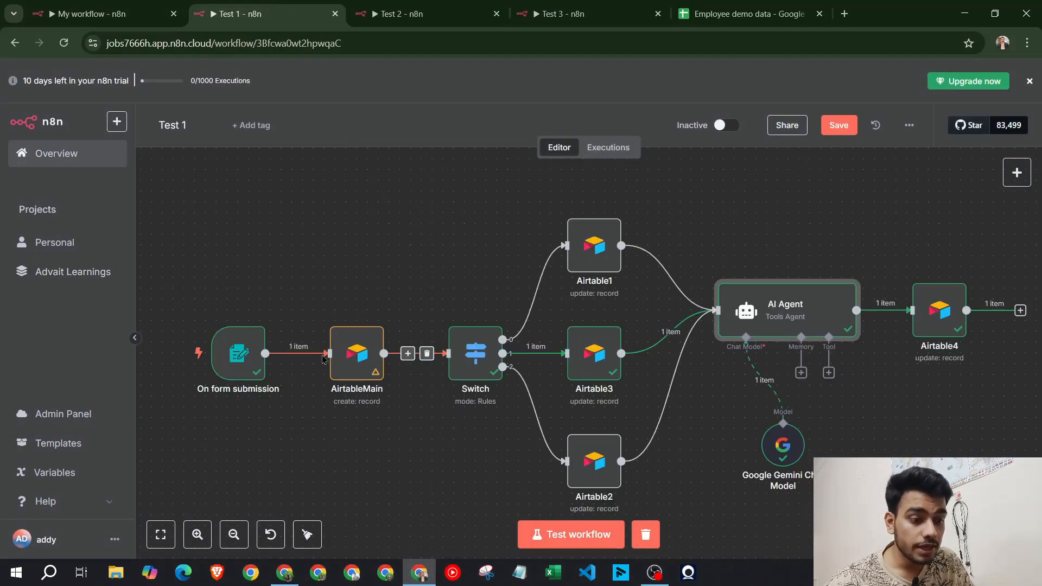
key("ctrl+shift+Tab")
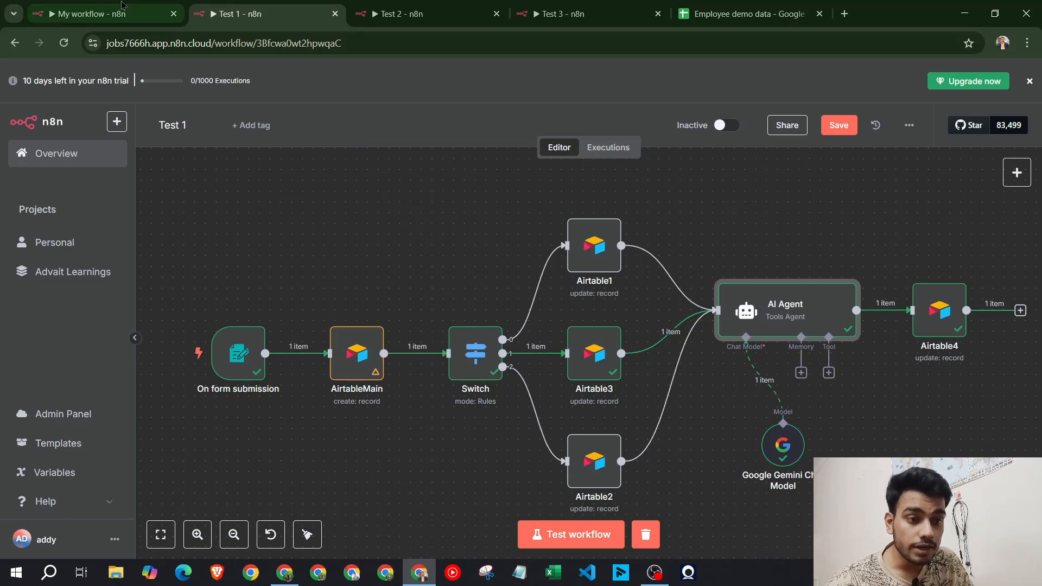
left_click(419, 326)
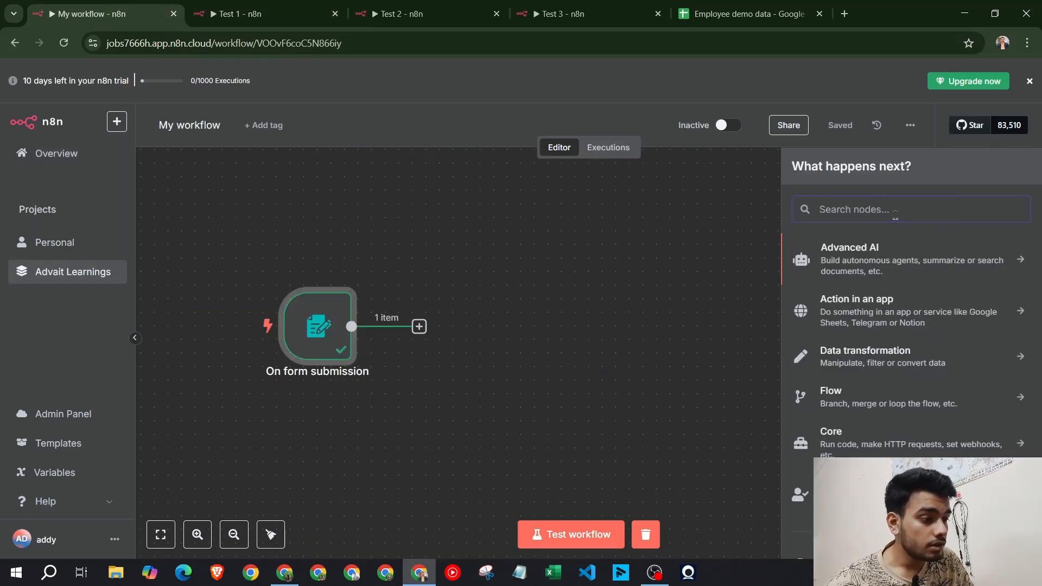
type("airtable")
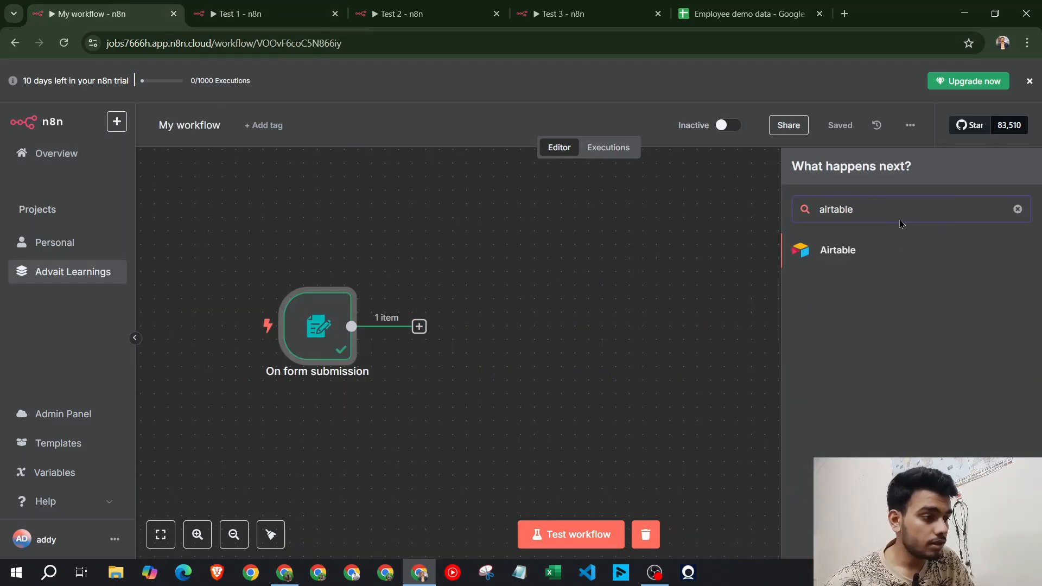
left_click(871, 251)
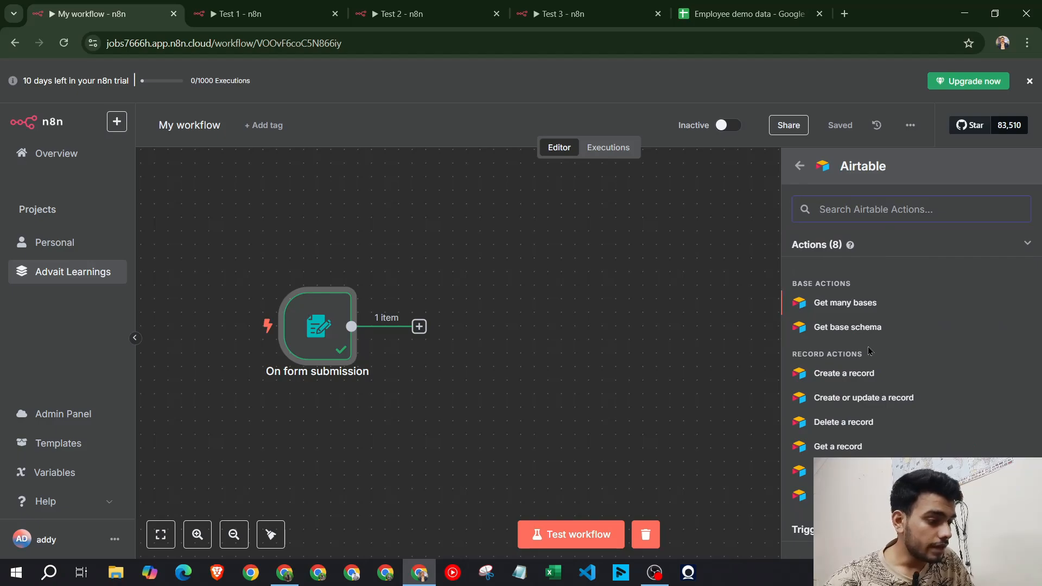
scroll(869, 350, "down", 1)
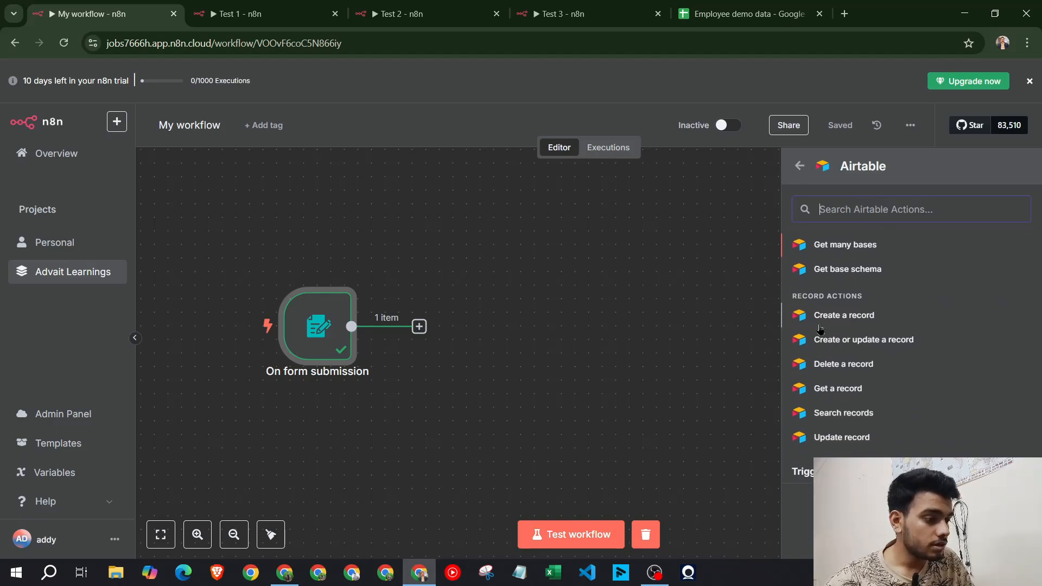
left_click(864, 319)
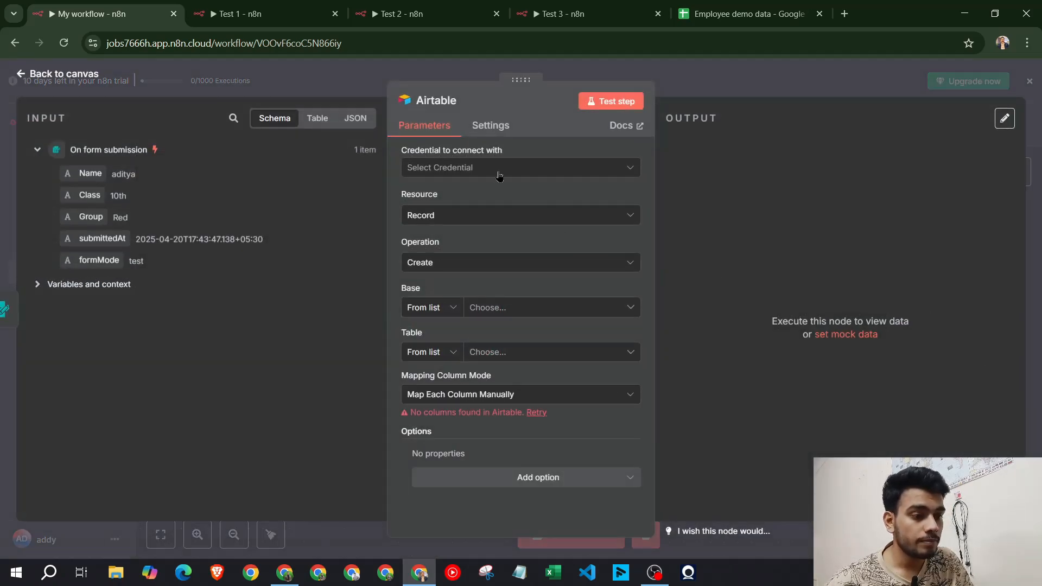
Start a new Airtable access token credential, then switch to the Airtable window
left_click(499, 174)
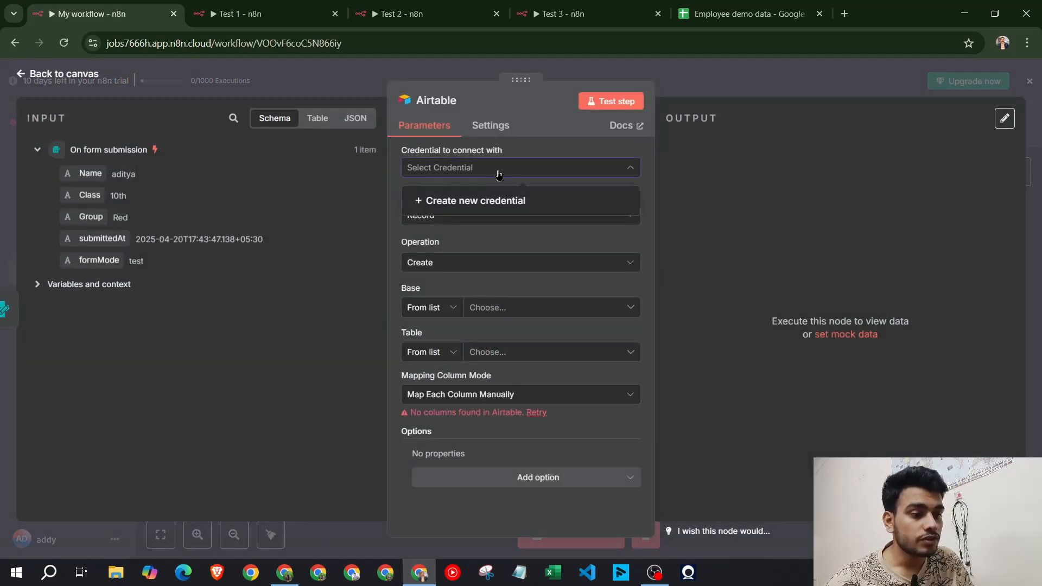
left_click(480, 204)
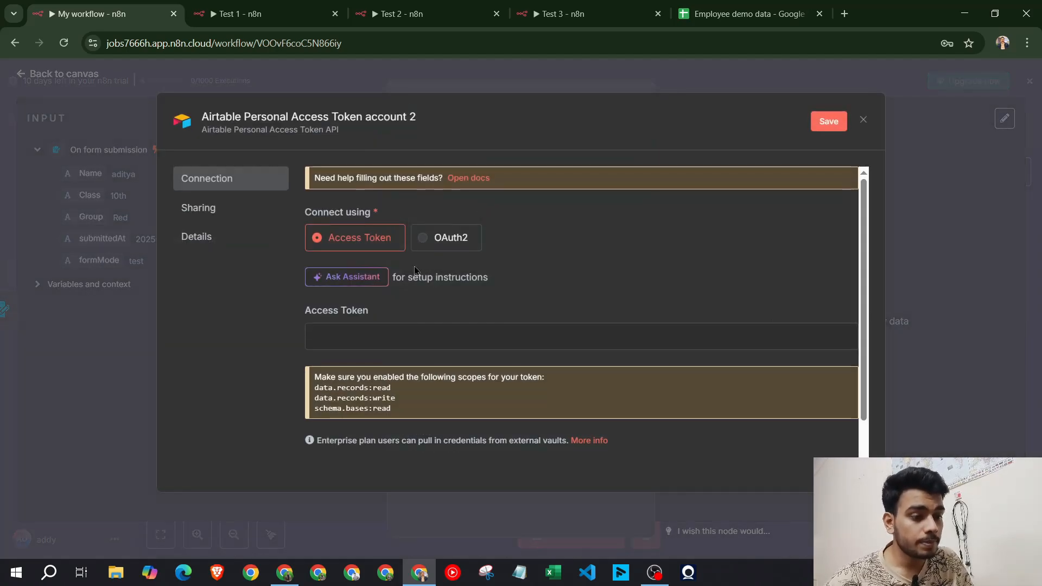
left_click(401, 338)
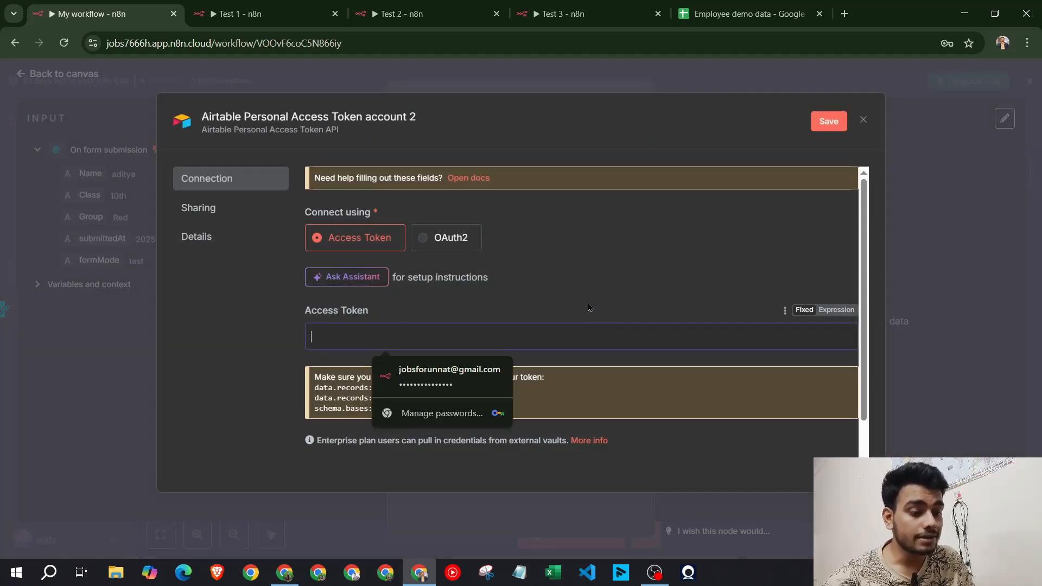
left_click(380, 342)
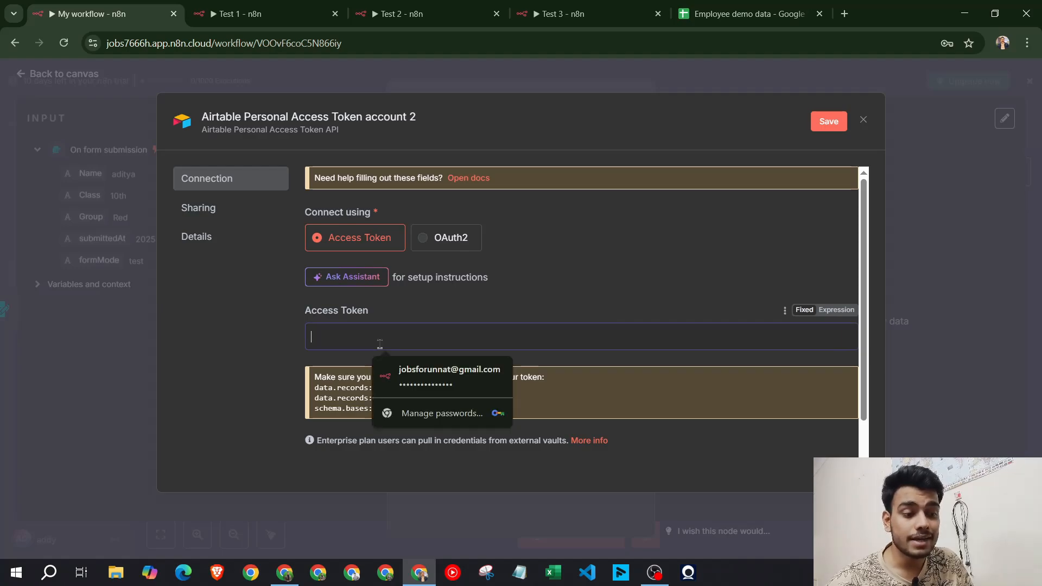
left_click(289, 575)
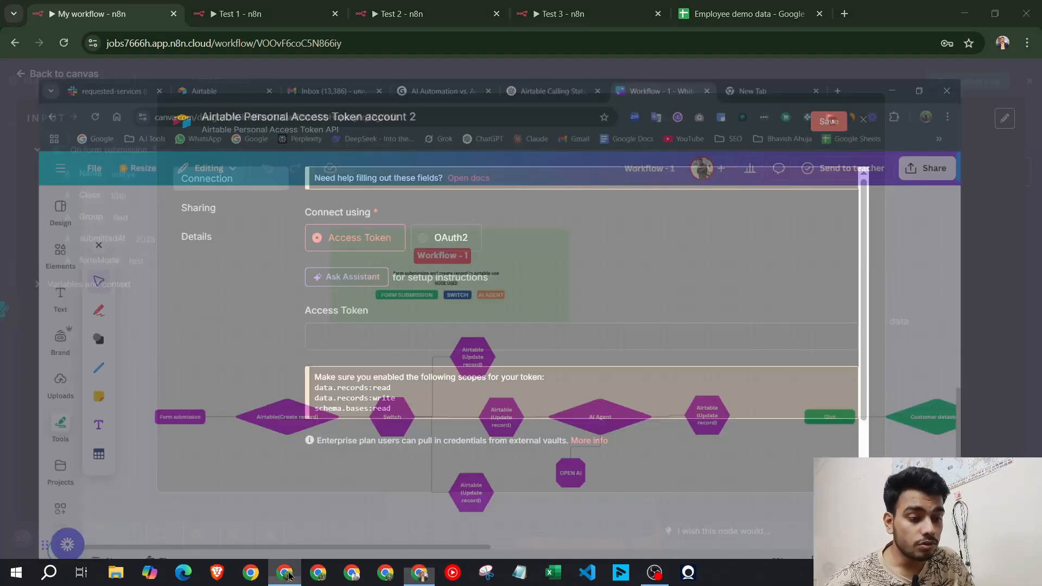
Create an Airtable workspace named 'Workspace' and start a new base from Home
left_click(229, 5)
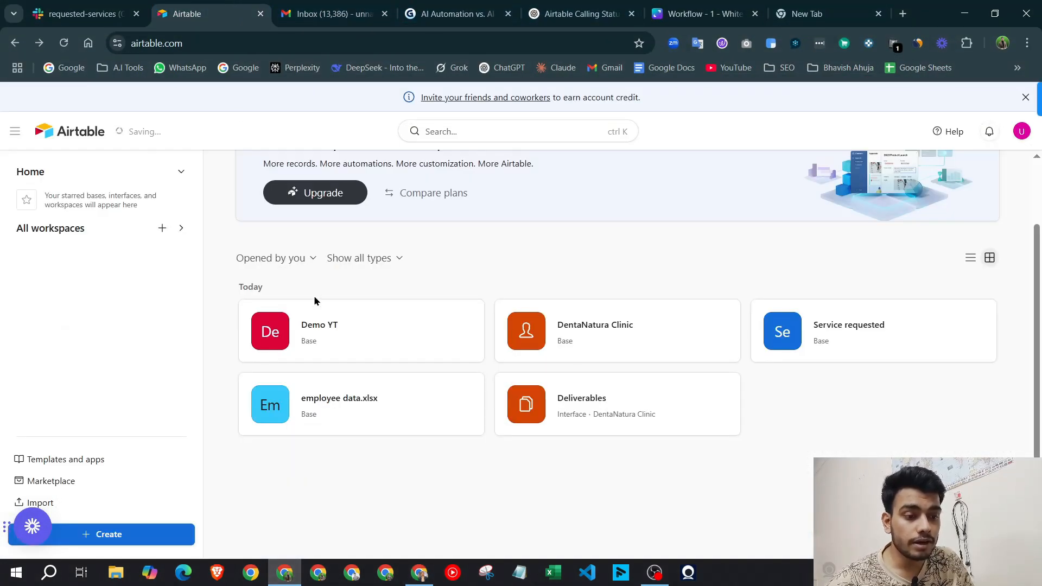
scroll(337, 356, "up", 2)
scroll(337, 356, "down", 3)
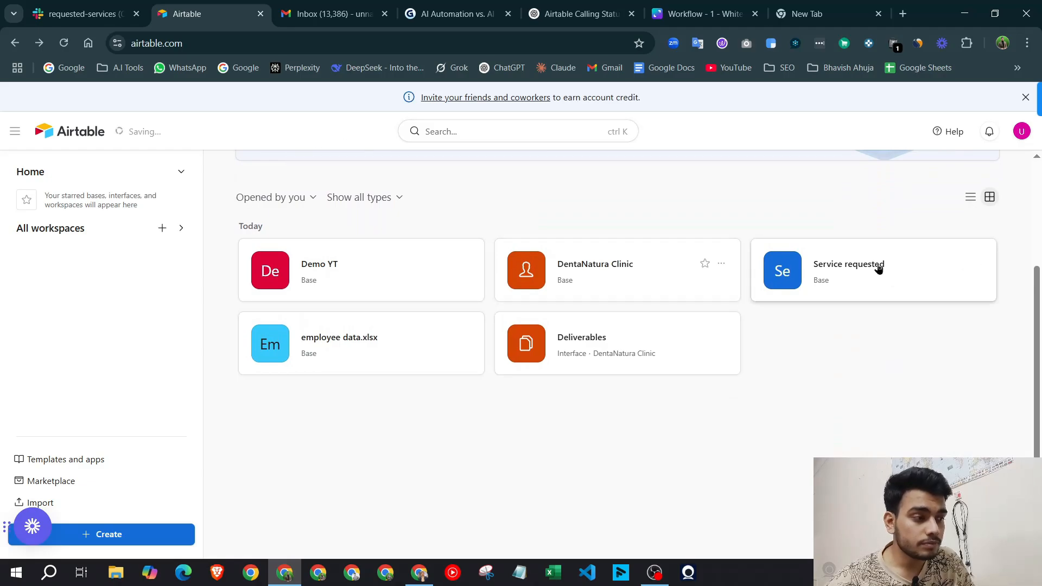
scroll(847, 261, "up", 3)
left_click(162, 228)
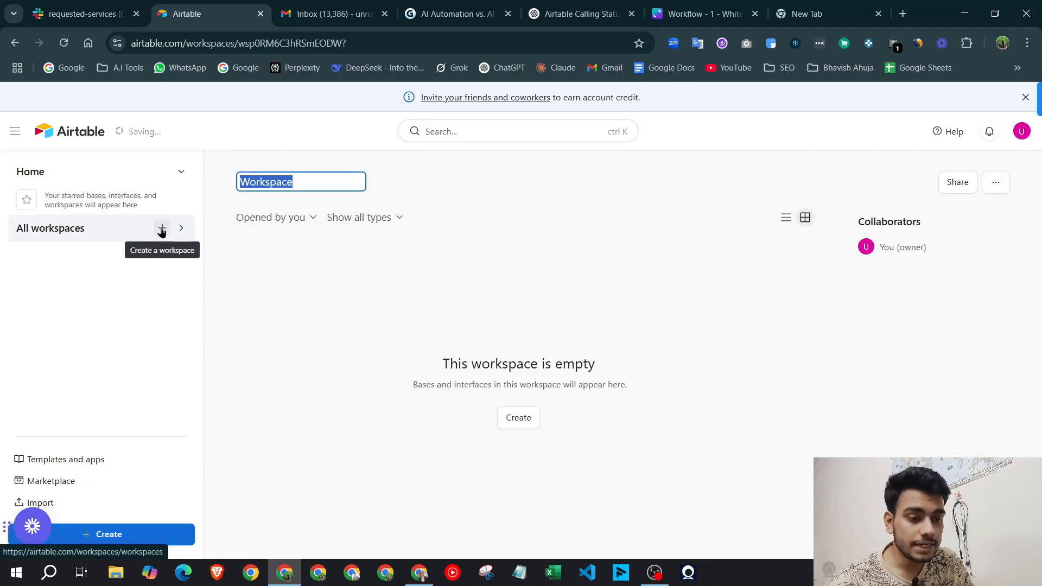
left_click(556, 176)
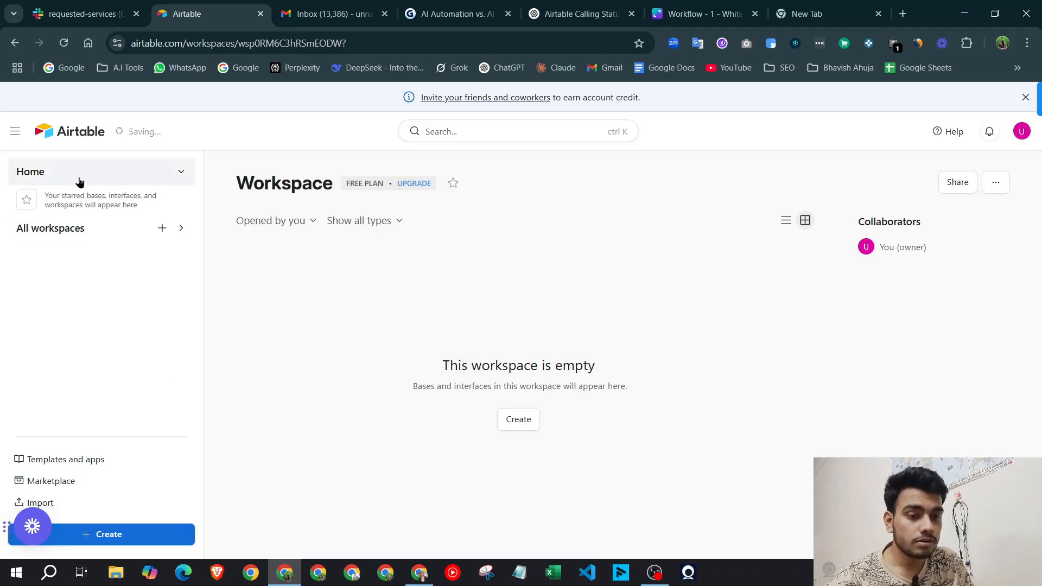
left_click(65, 134)
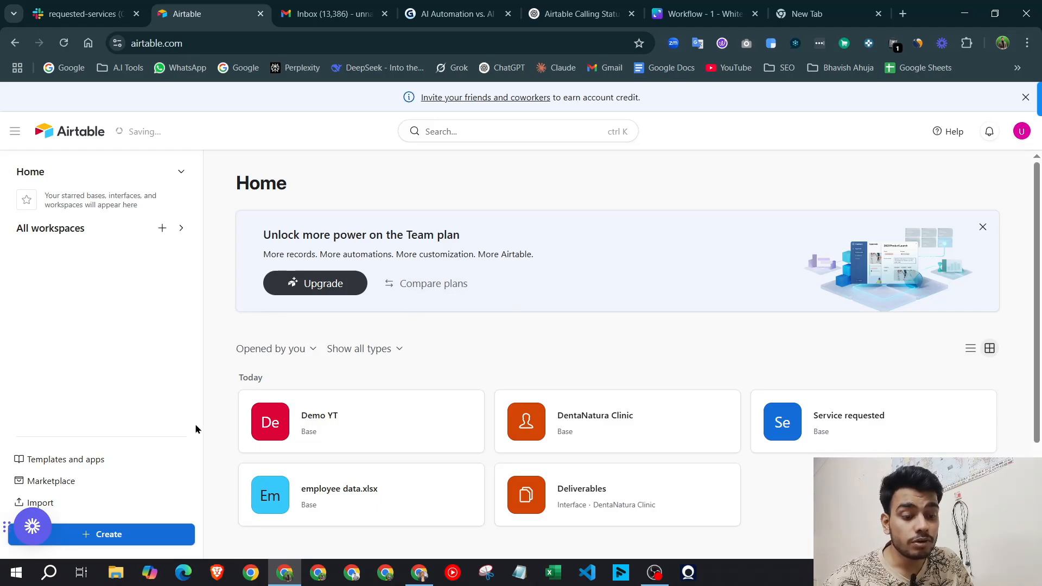
left_click(121, 540)
Open a blank base and rename it 'School Info'
left_click(607, 404)
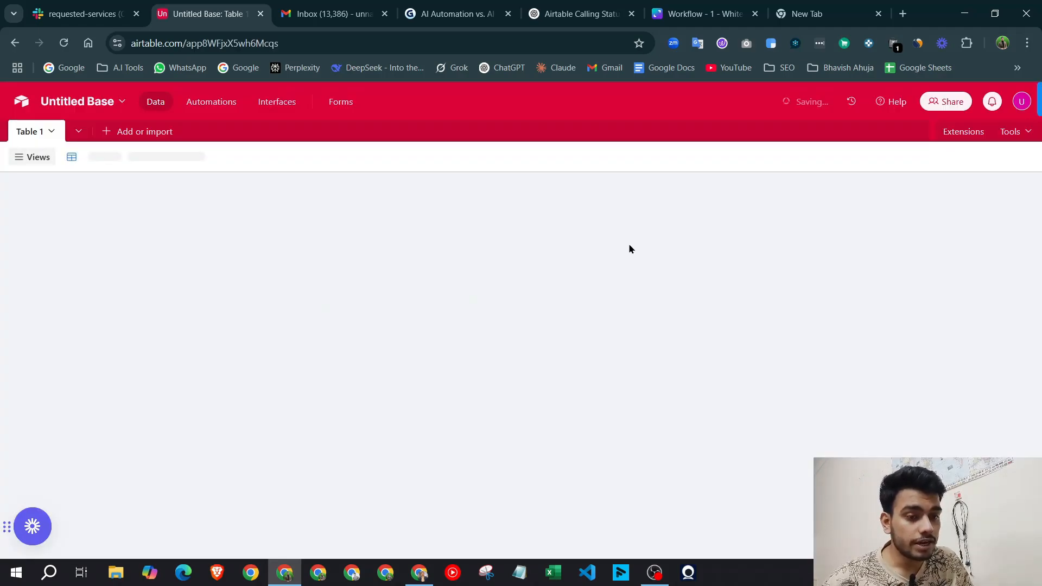
left_click(76, 107)
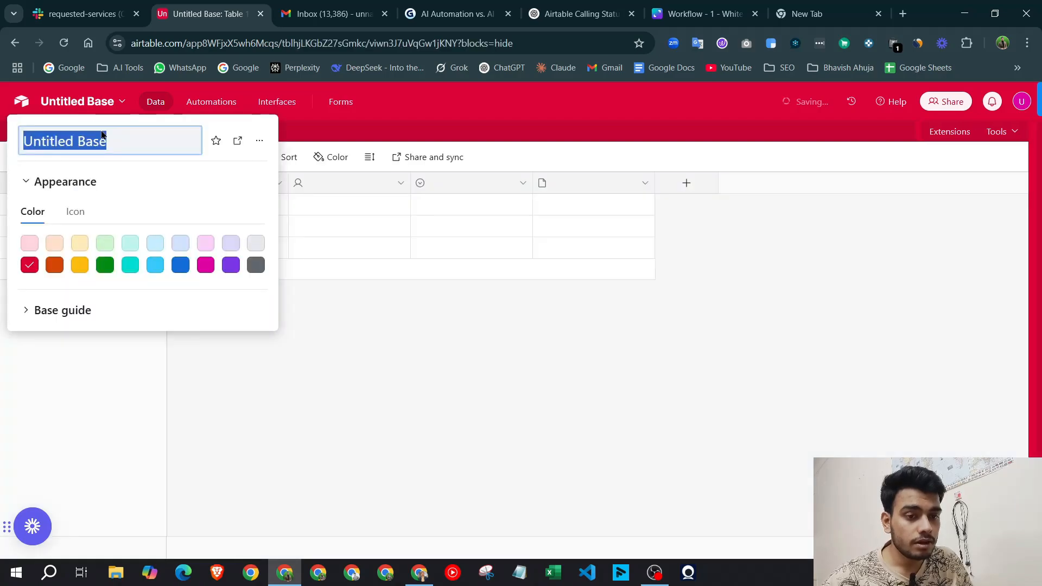
type("School Info")
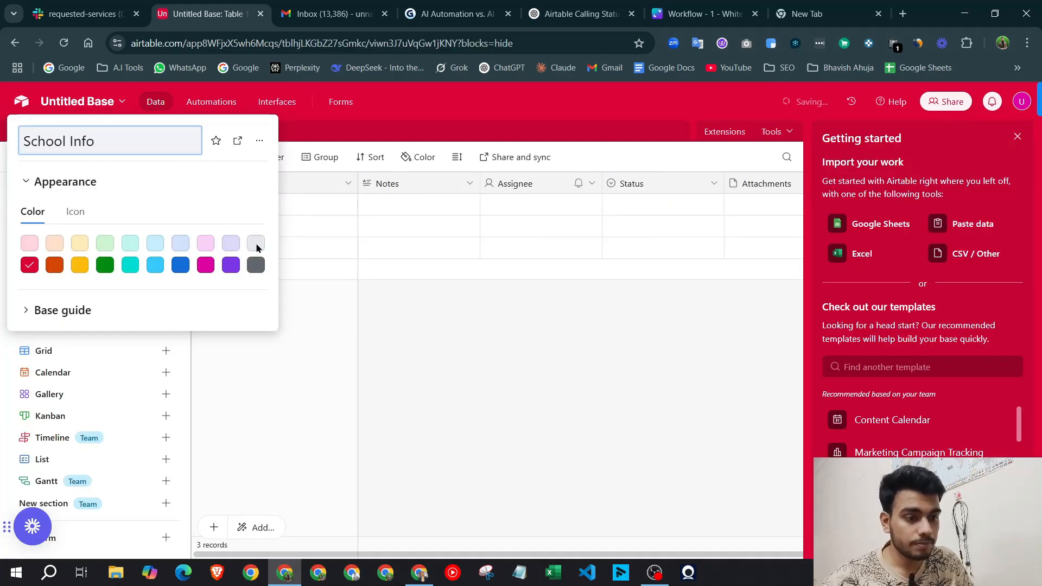
key("Return")
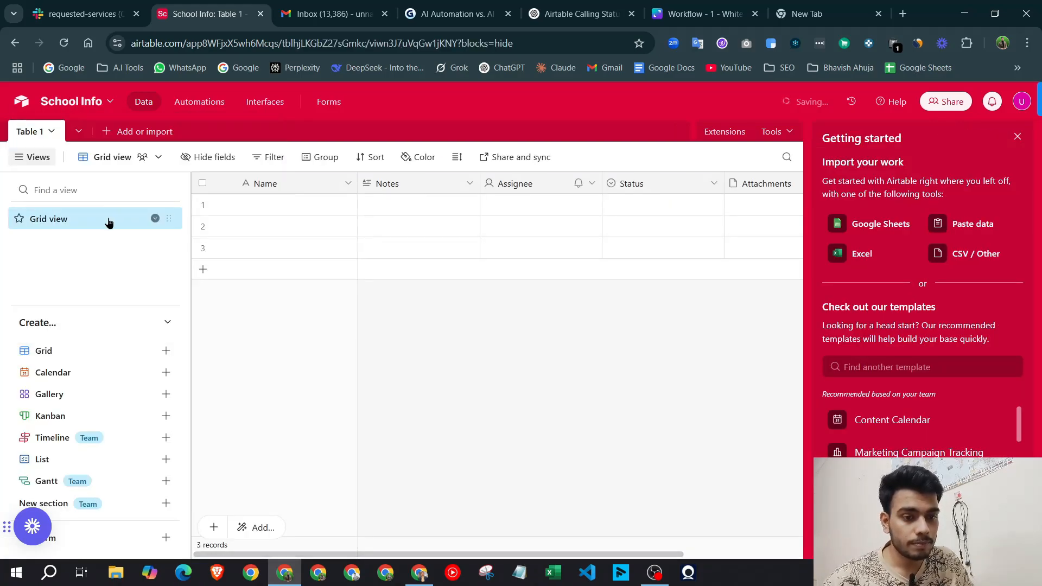
double_click(290, 187)
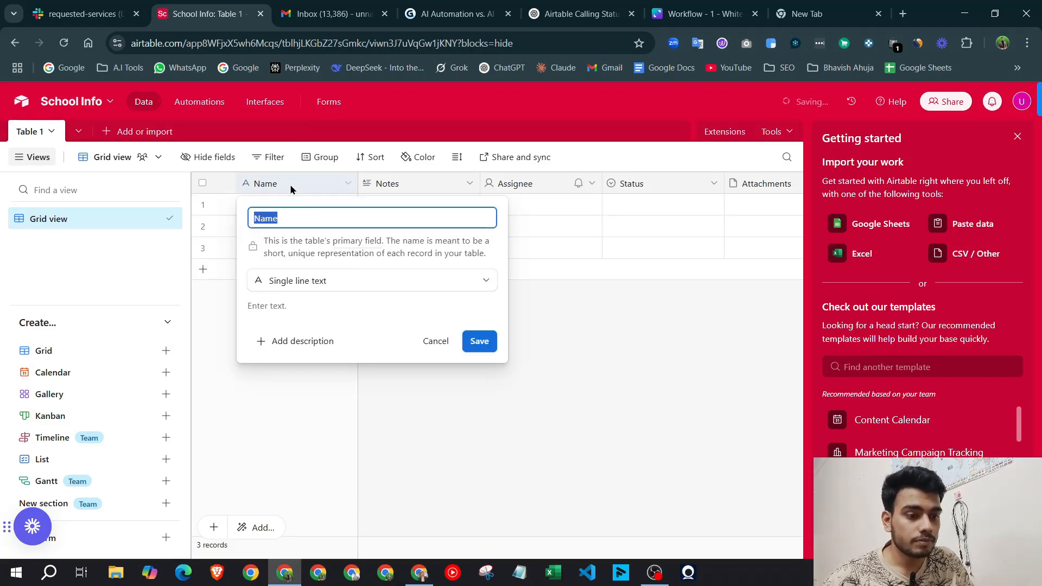
left_click(520, 296)
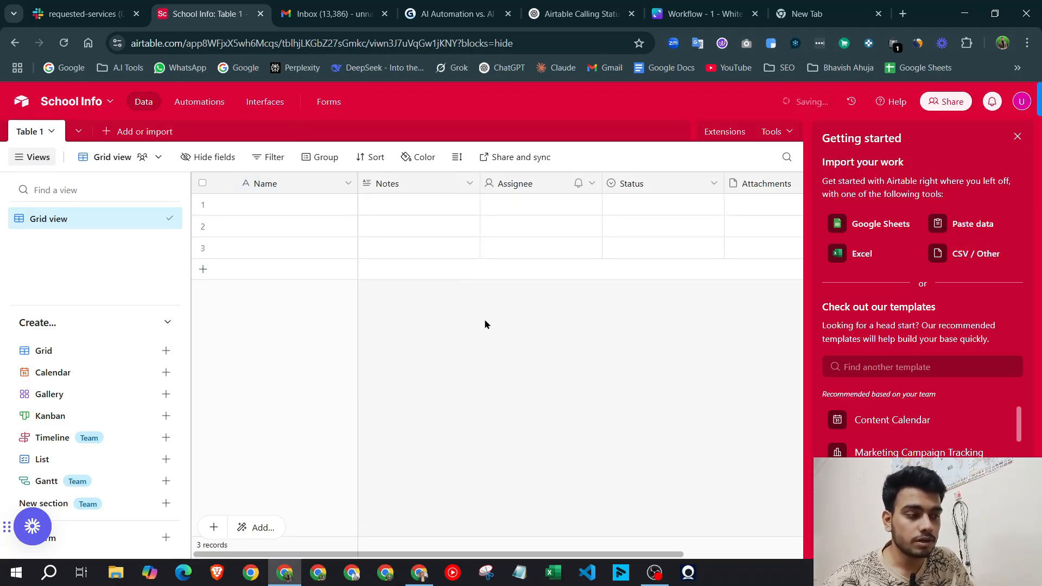
left_click(428, 579)
left_click(428, 580)
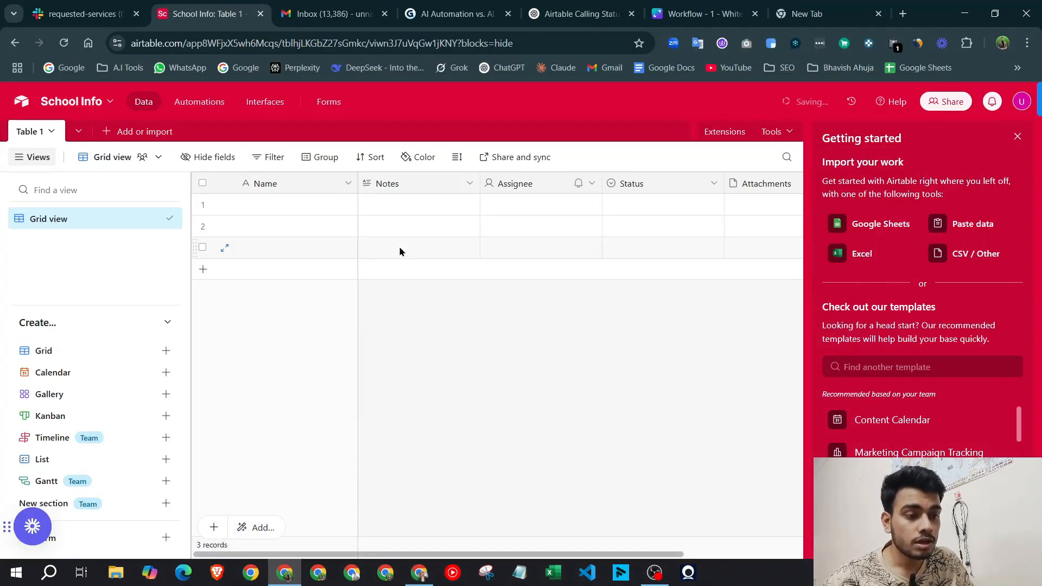
Rename the Notes field to 'Class' and Status to 'Group', and delete the Assignee field
double_click(425, 179)
type("Cla")
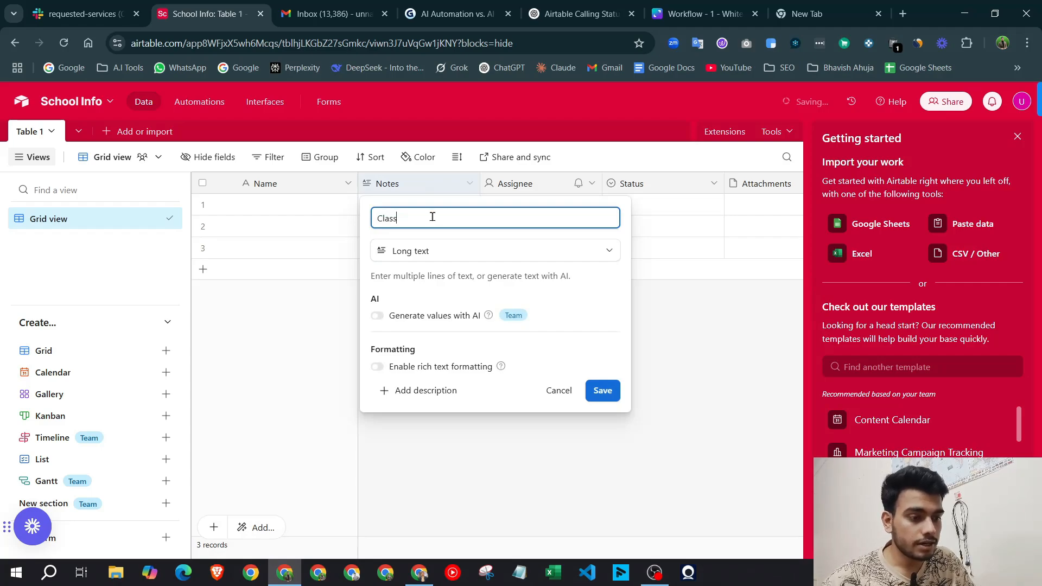
type("ss")
left_click(601, 391)
scroll(542, 183, "right", 2)
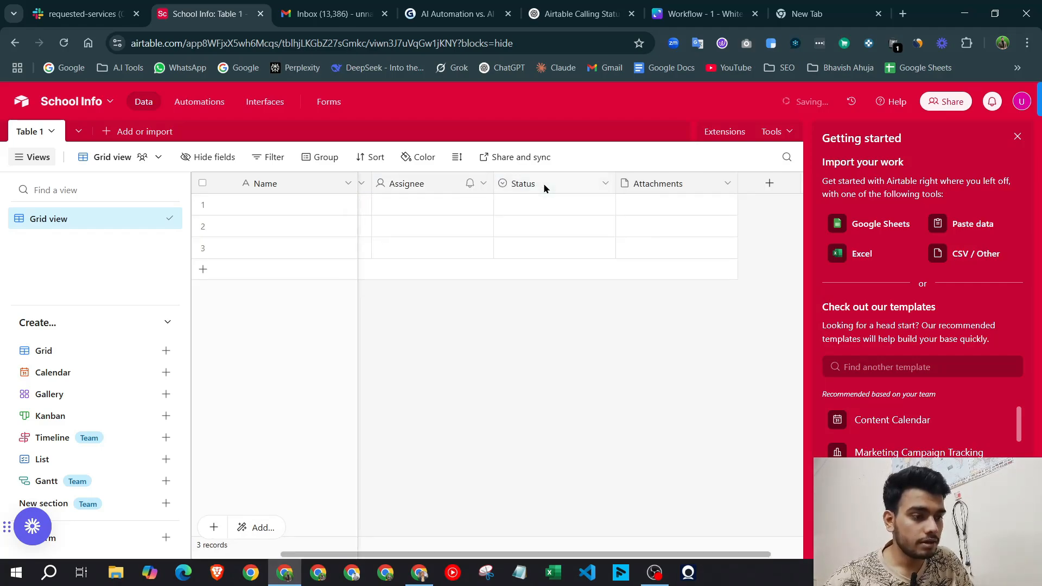
left_click(545, 186)
double_click(545, 184)
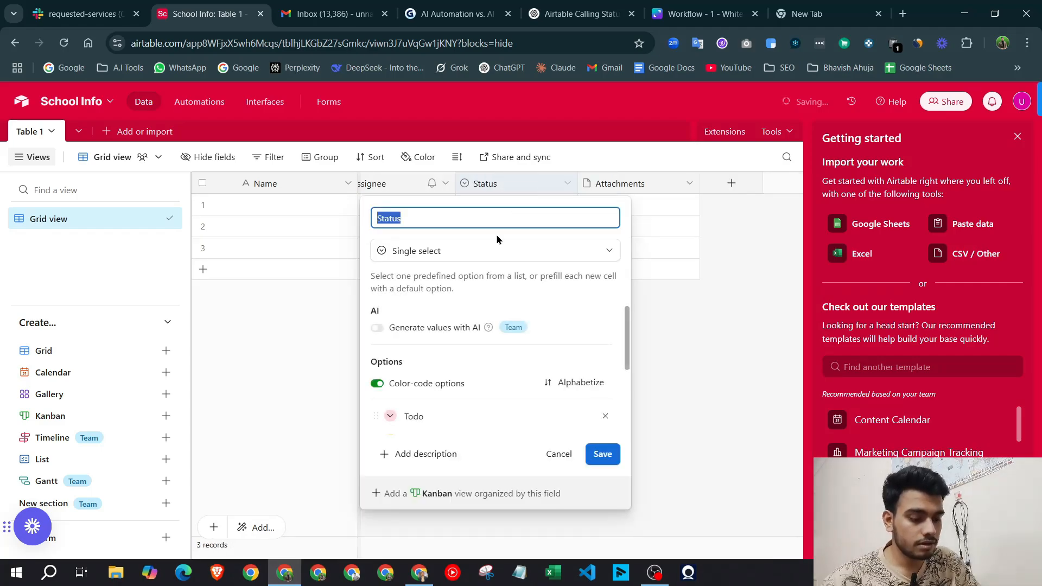
type("Group")
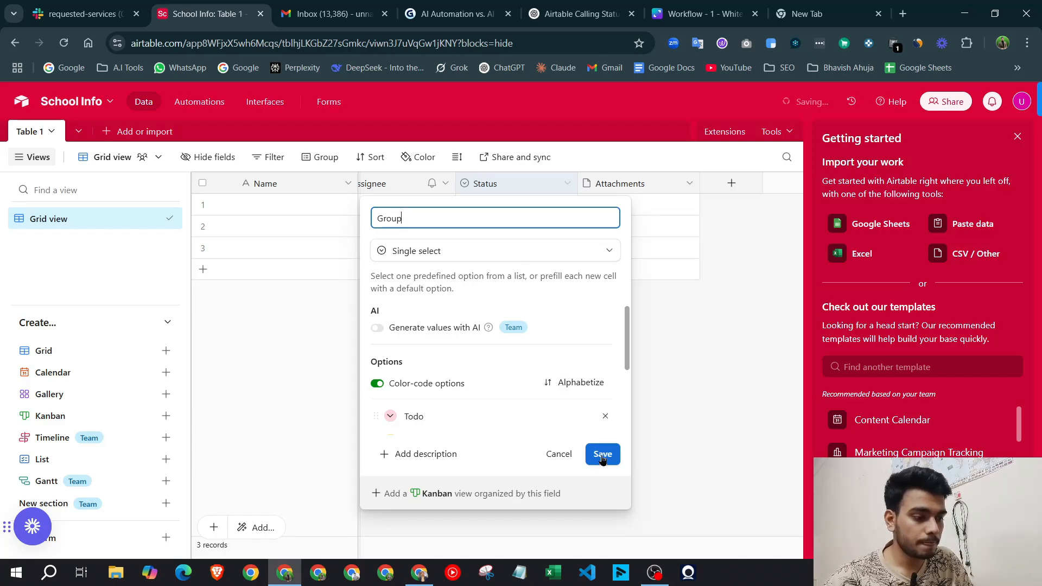
left_click(602, 455)
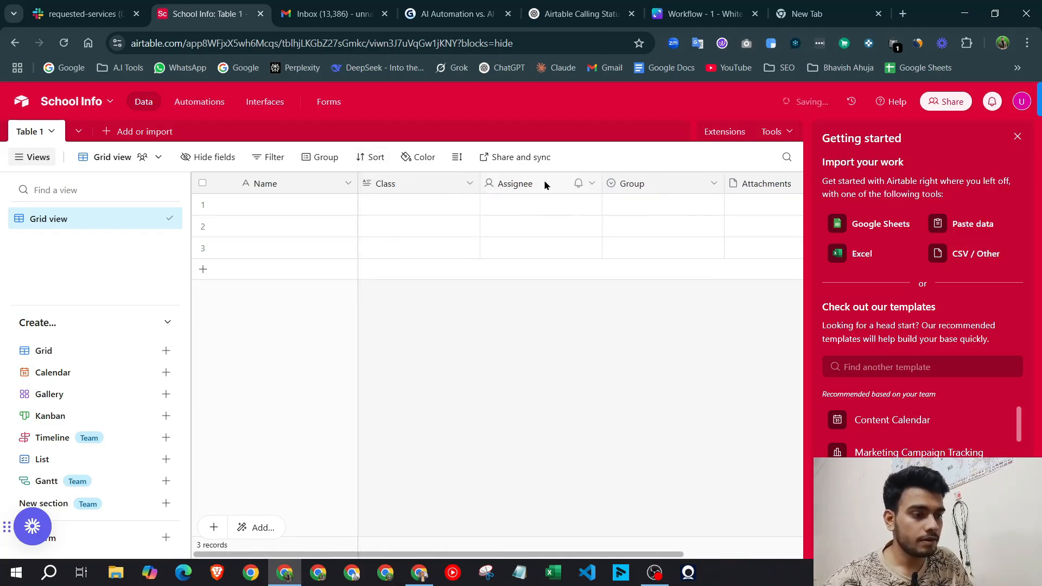
right_click(544, 186)
scroll(578, 529, "down", 1)
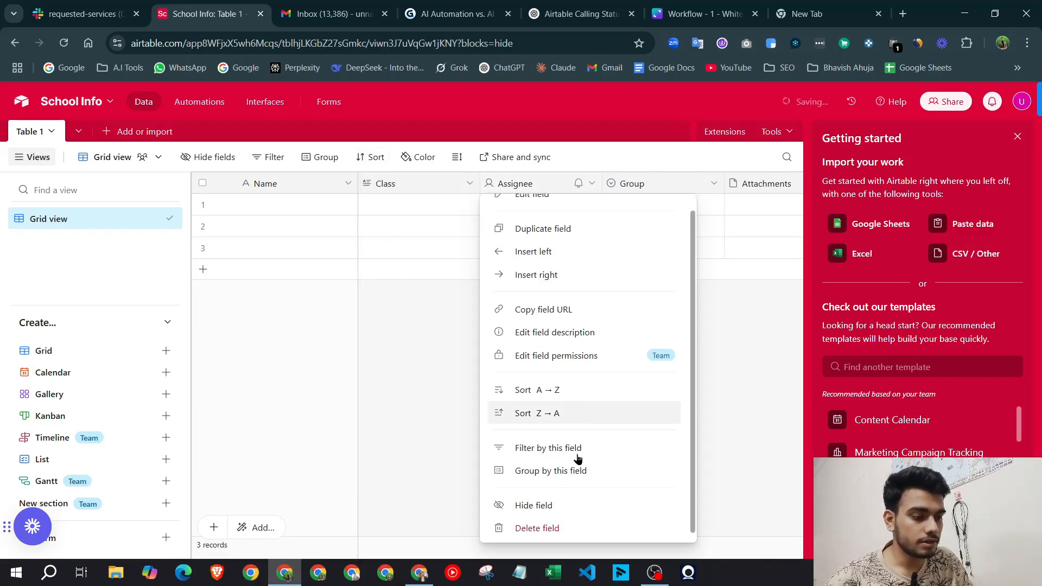
left_click(576, 525)
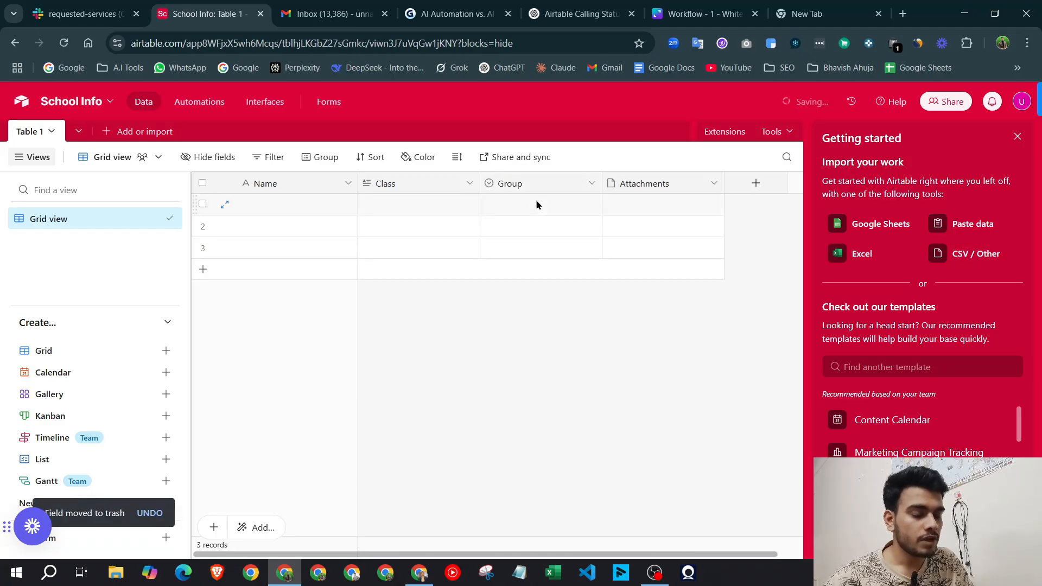
Rename the Group option 'Todo' to 'Green' and give it a colour
left_click(536, 204)
left_click(536, 204)
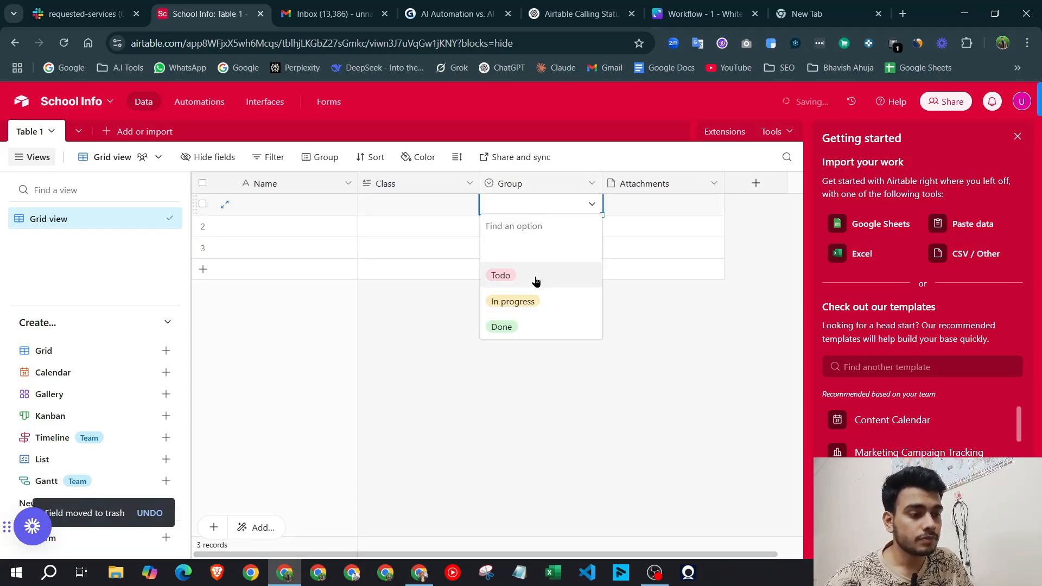
double_click(561, 187)
scroll(477, 392, "down", 3)
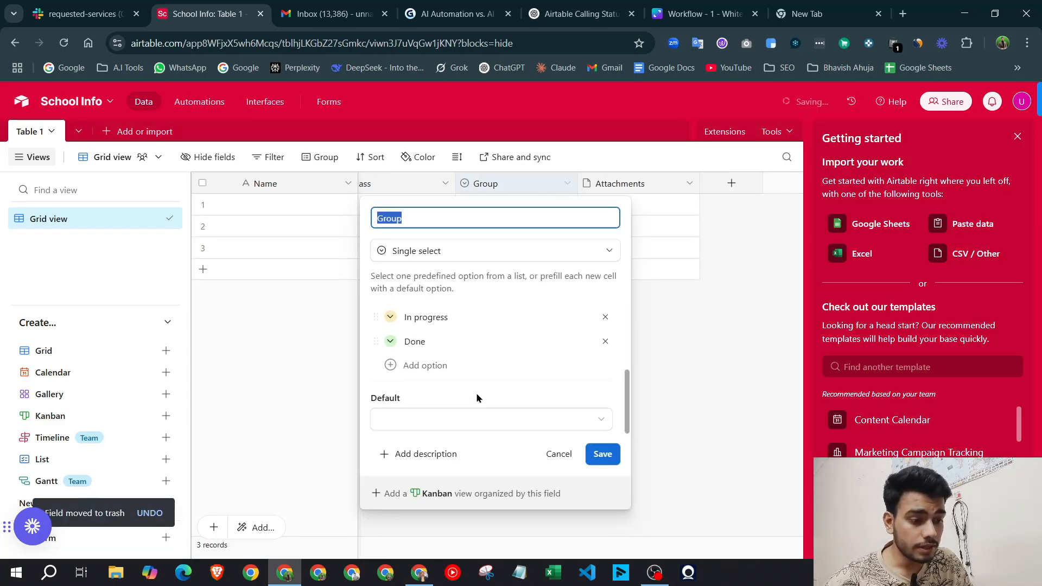
scroll(472, 380, "up", 3)
scroll(457, 365, "down", 1)
left_click(442, 325)
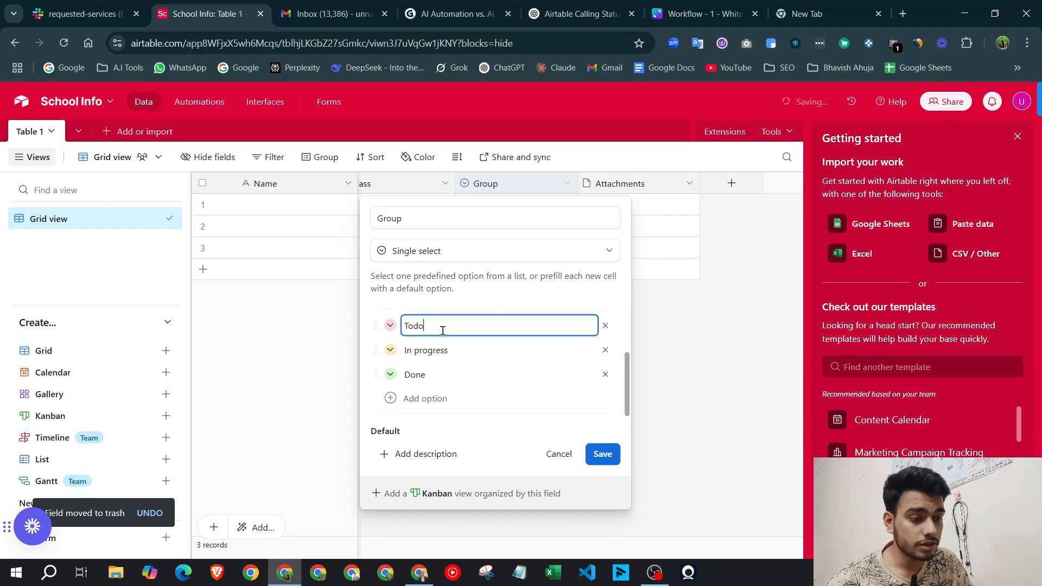
left_click_drag(442, 331, 404, 328)
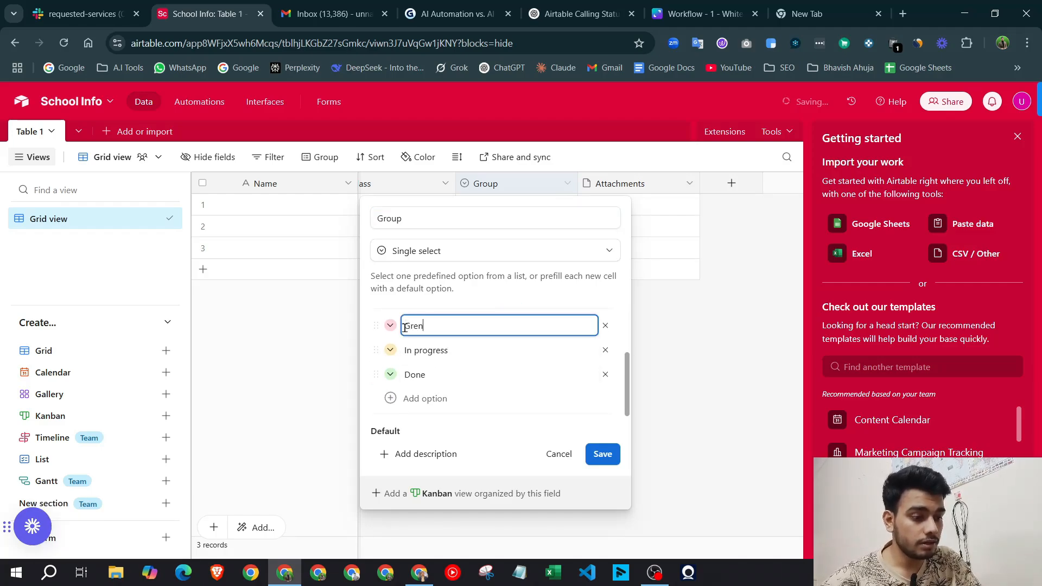
type("Gree")
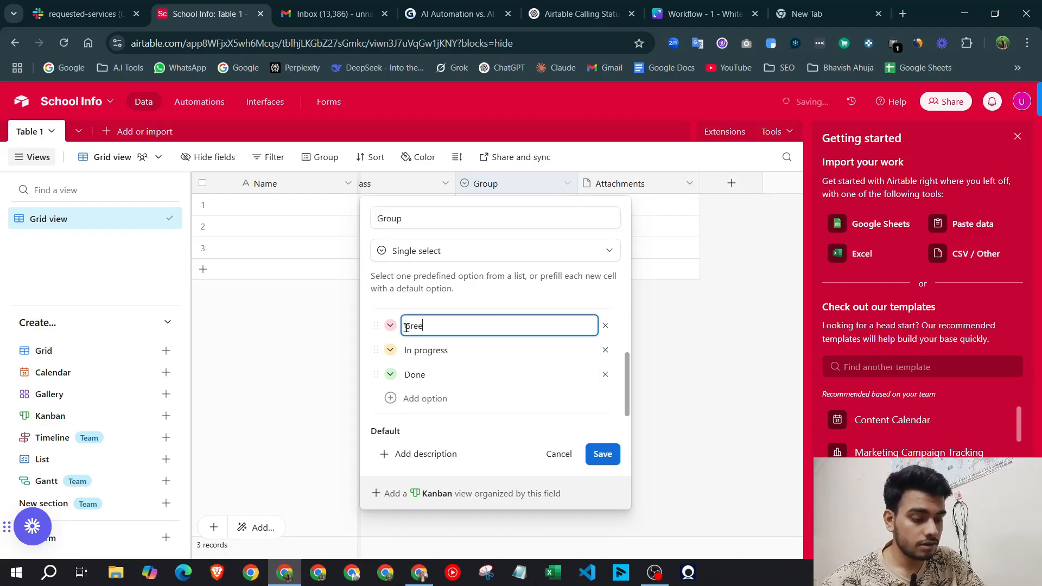
type("n")
left_click(390, 325)
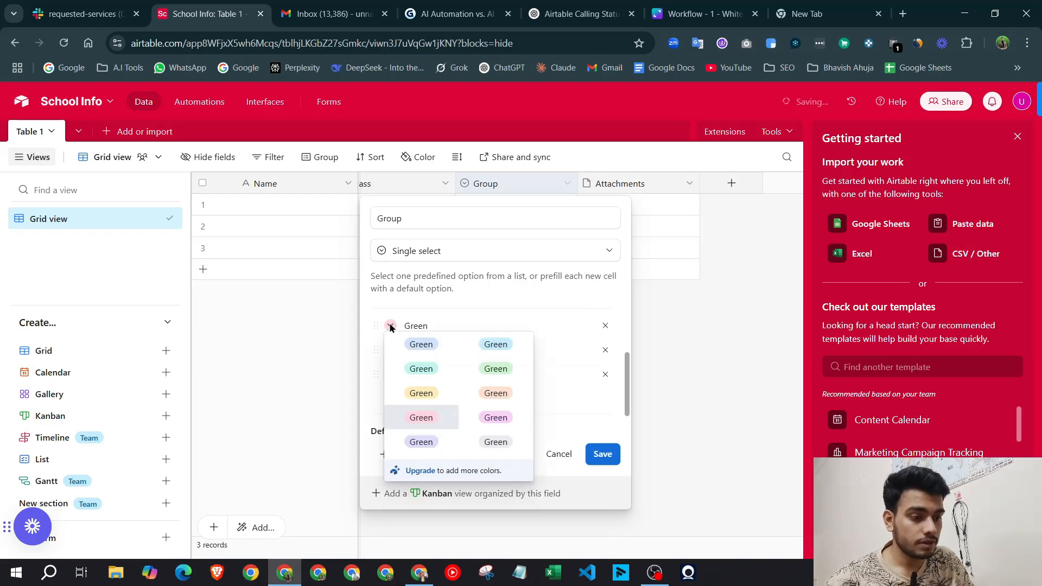
left_click(415, 368)
Change the remaining options to red 'Red' and yellow 'Yellow', recolour Green light green, and save
left_click(468, 350)
left_click_drag(468, 350, 348, 346)
type("Re")
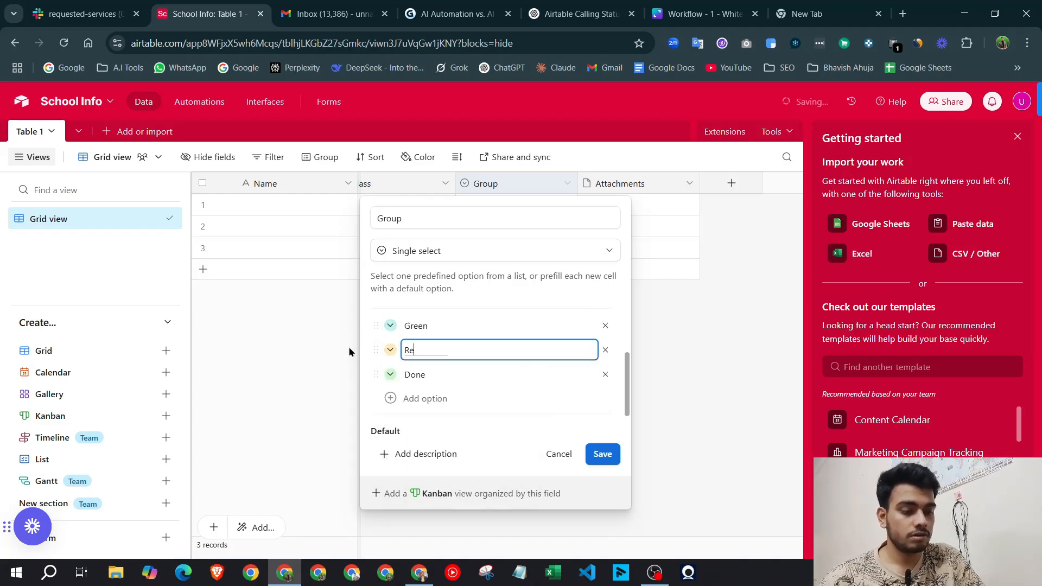
type("d")
left_click(391, 350)
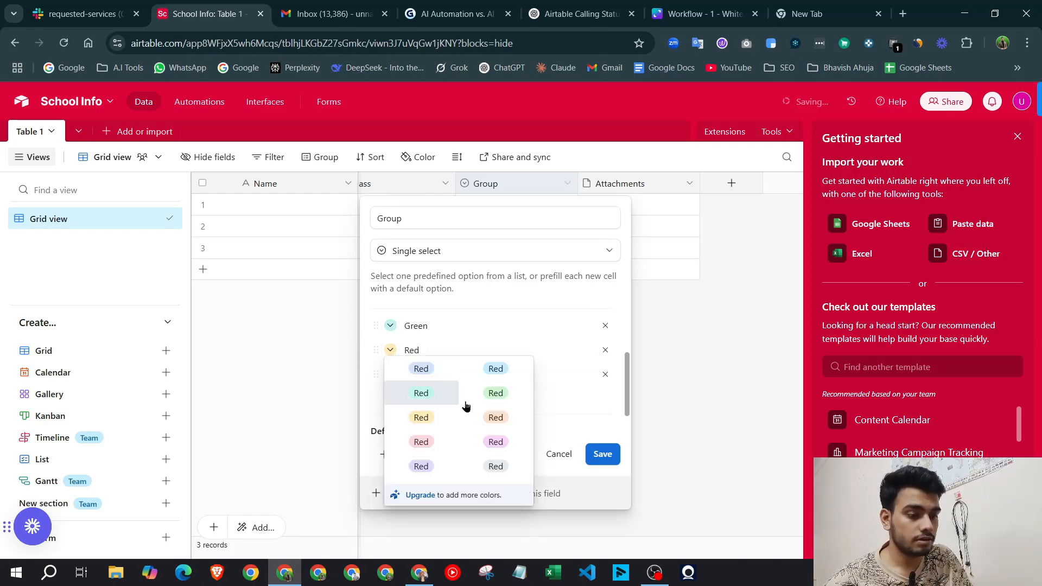
left_click(429, 443)
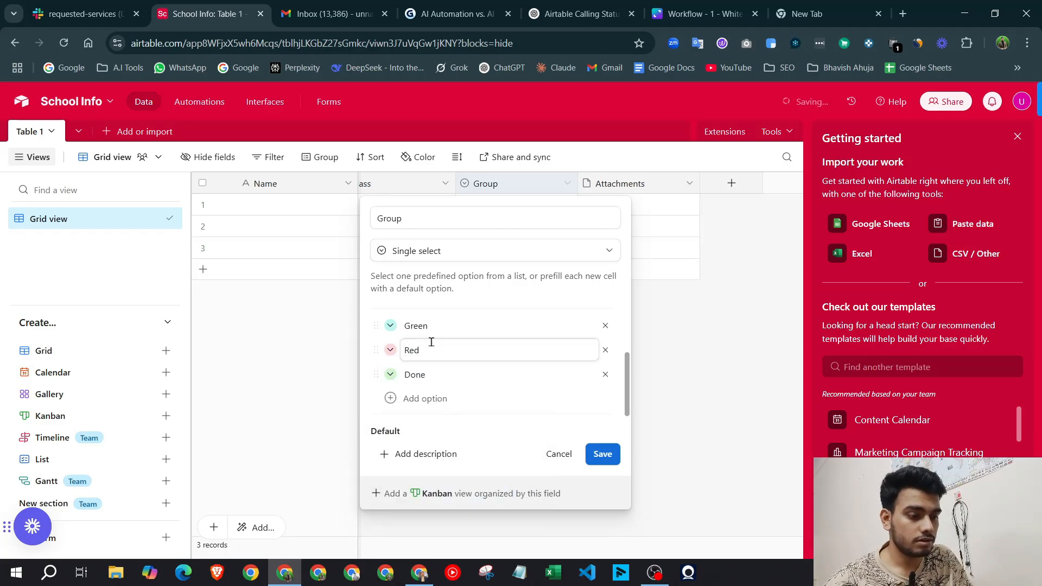
left_click(391, 325)
left_click(449, 376)
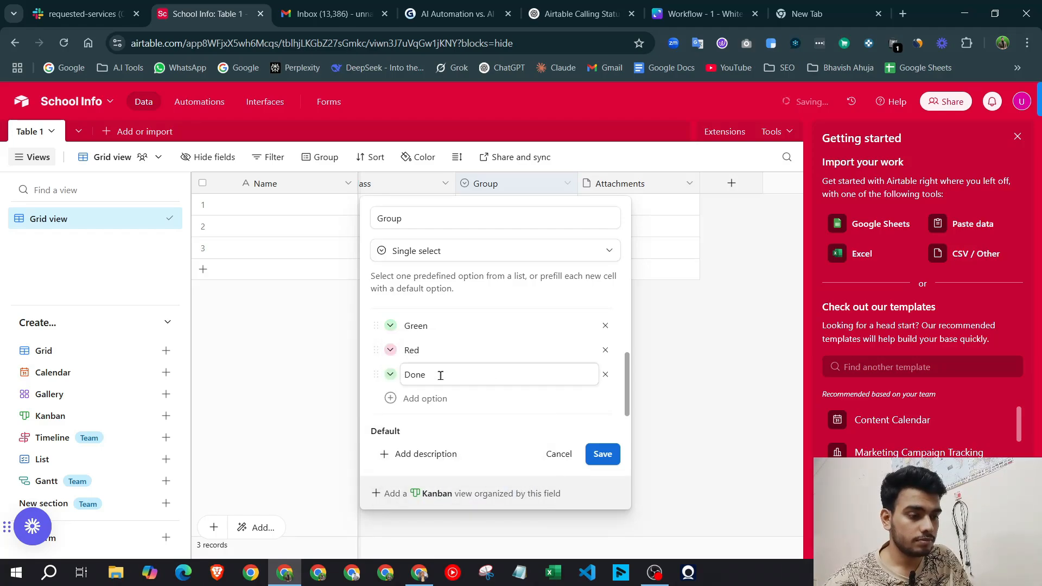
left_click_drag(440, 376, 394, 380)
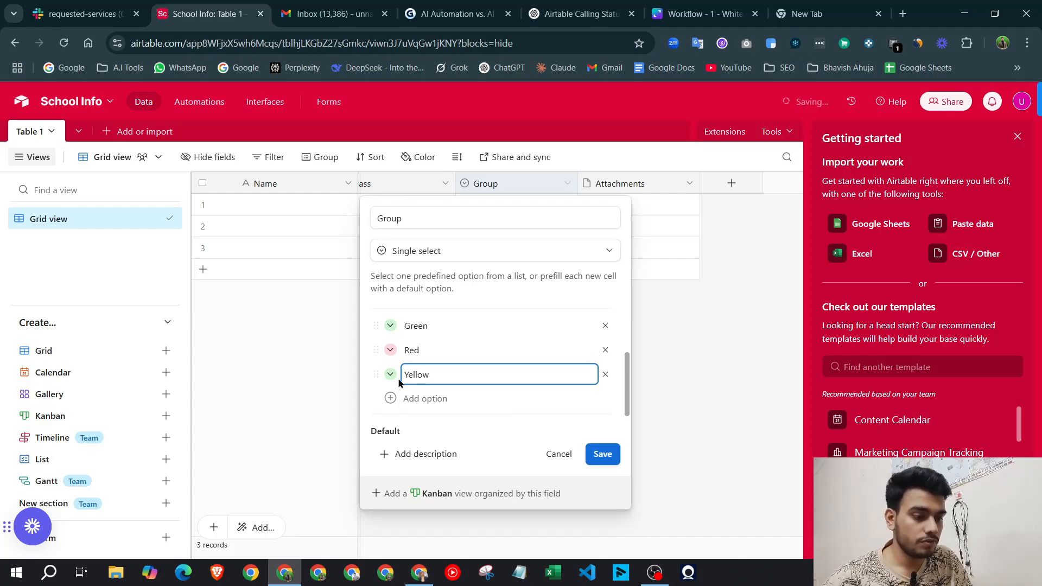
left_click(390, 375)
left_click(407, 444)
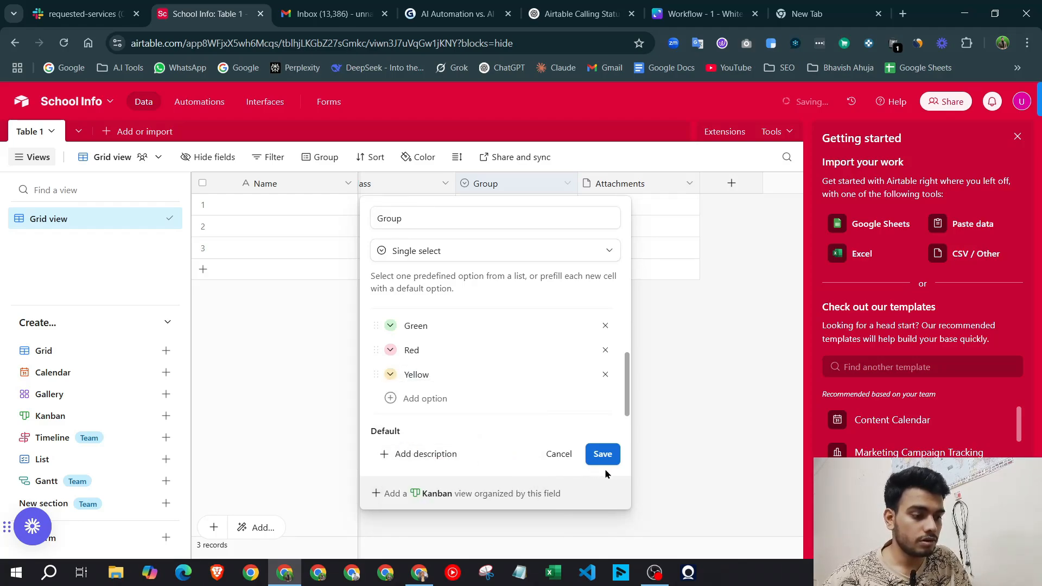
left_click(606, 459)
Delete the Attachments field and close the Getting started panel
left_click(535, 204)
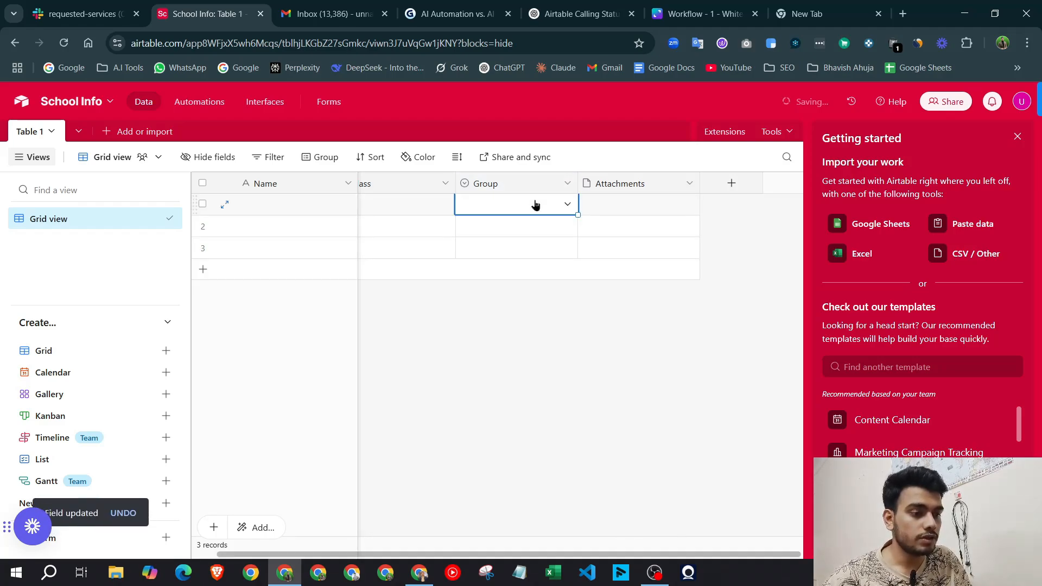
left_click(537, 205)
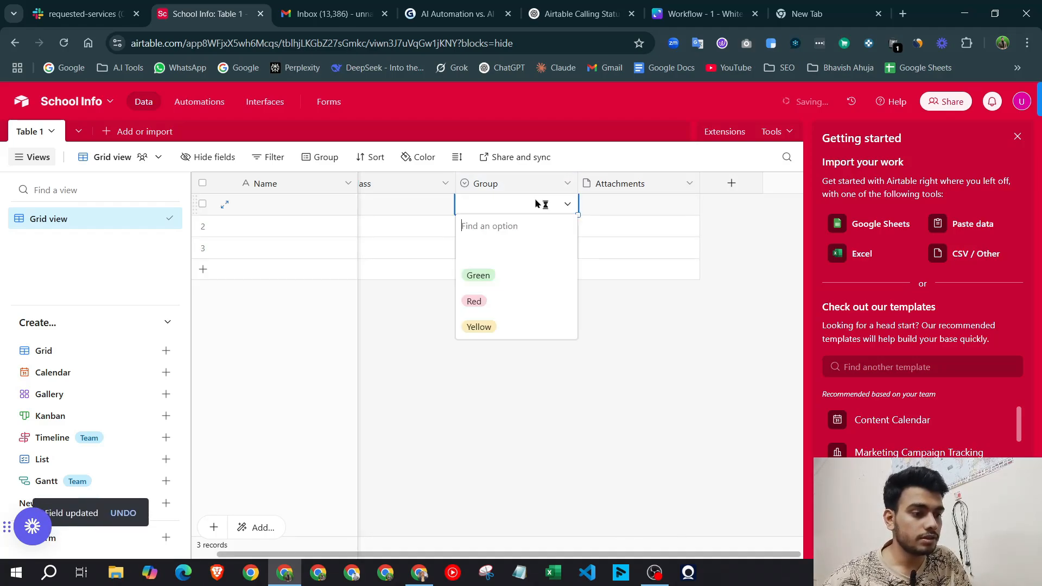
left_click(610, 354)
right_click(646, 182)
scroll(640, 462, "down", 2)
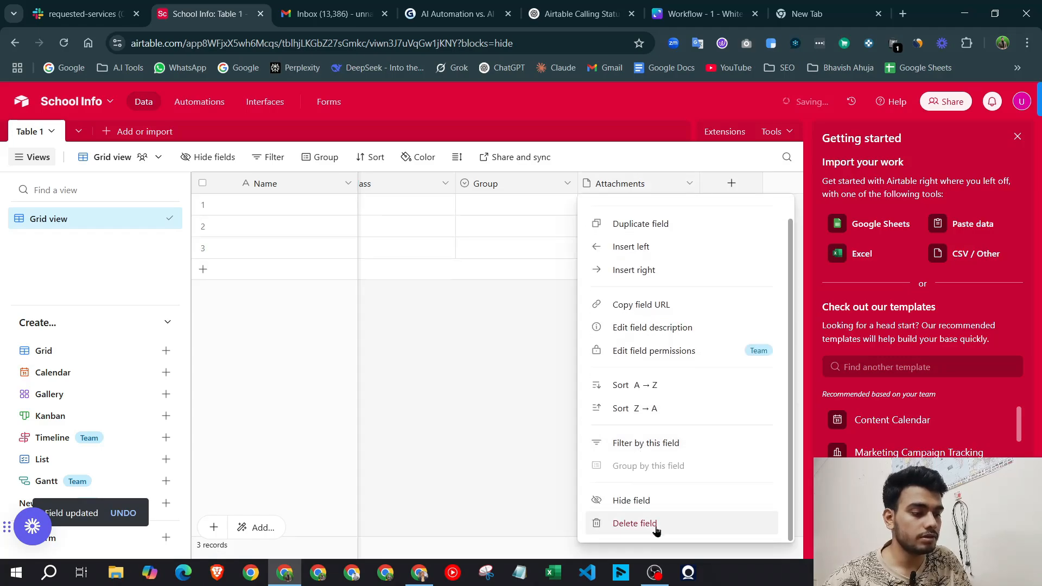
left_click(654, 524)
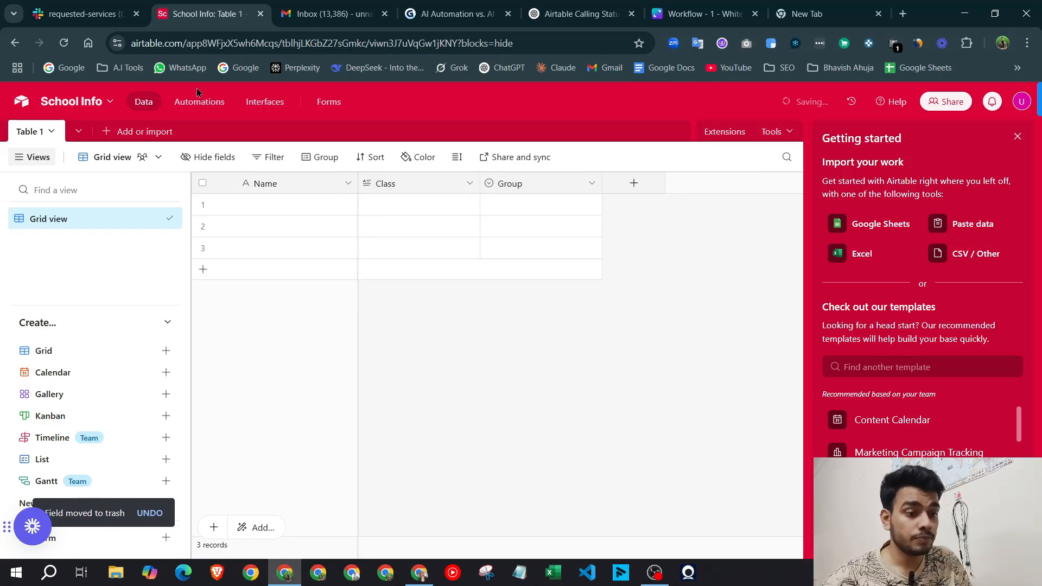
left_click(1018, 137)
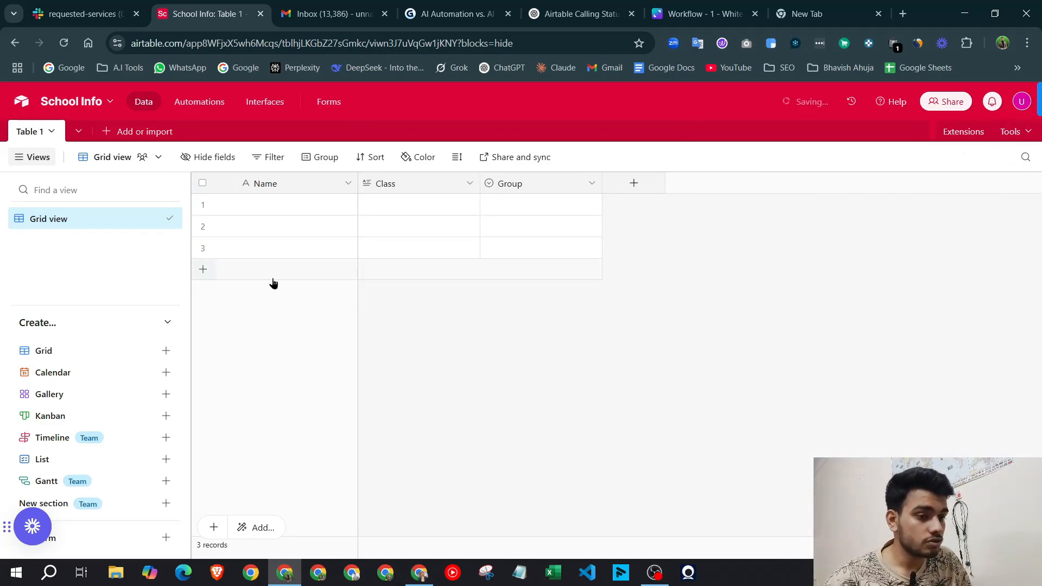
Begin a new personal access token in Builder Hub named 'N8n masterclass'
left_click(1023, 102)
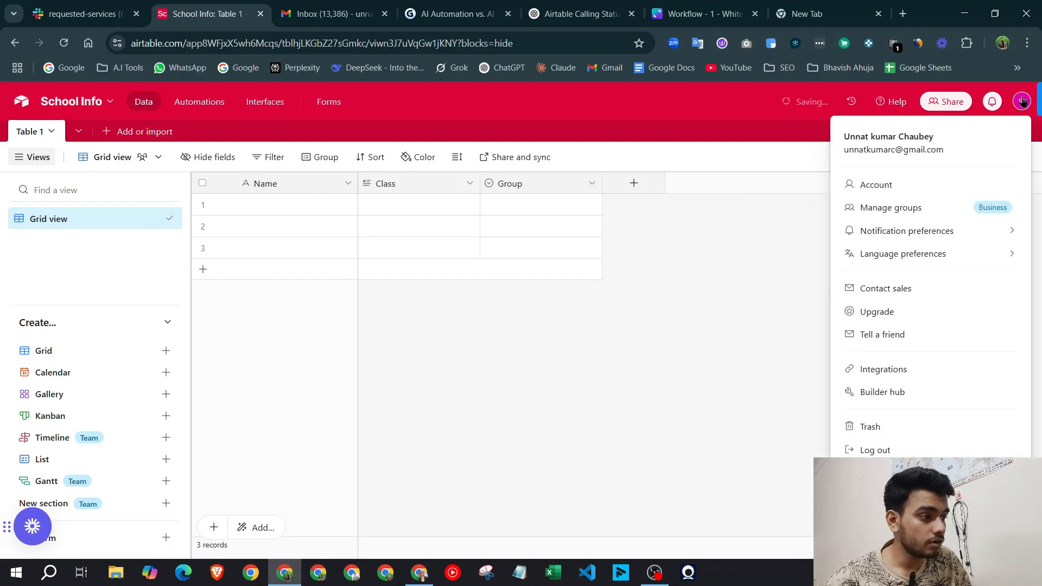
left_click(902, 391)
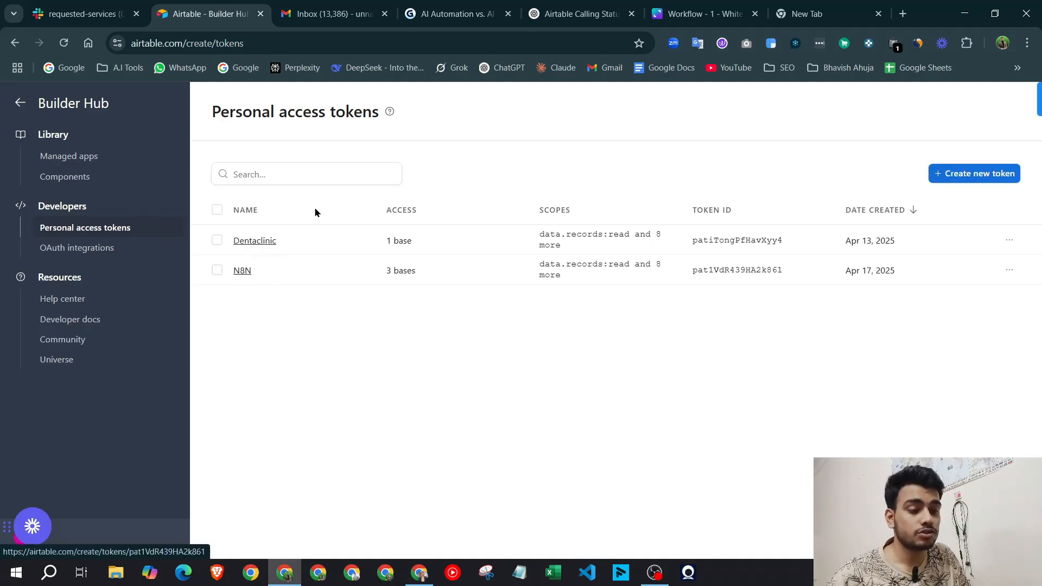
left_click(949, 181)
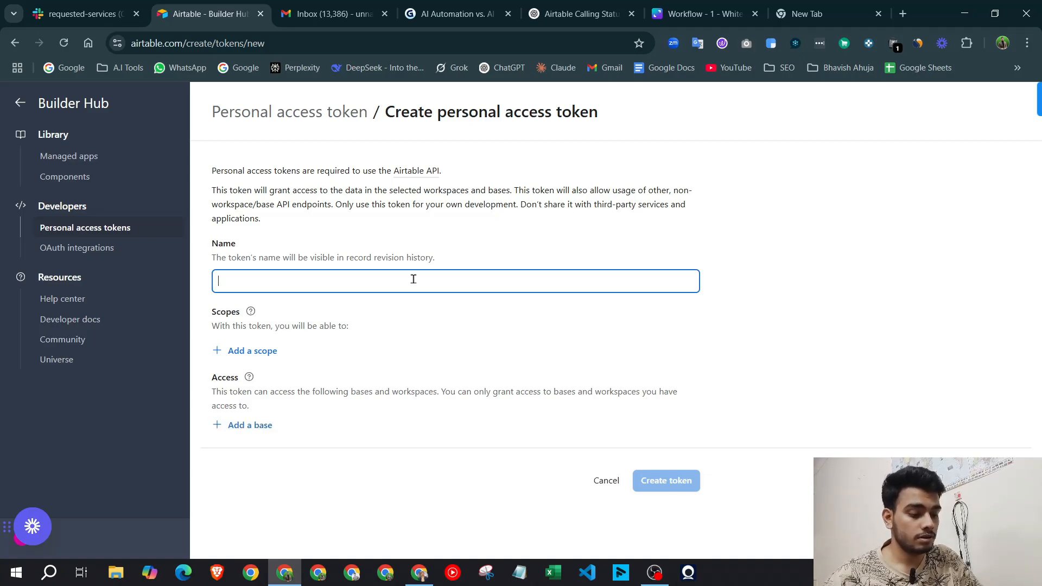
type("N8n mas")
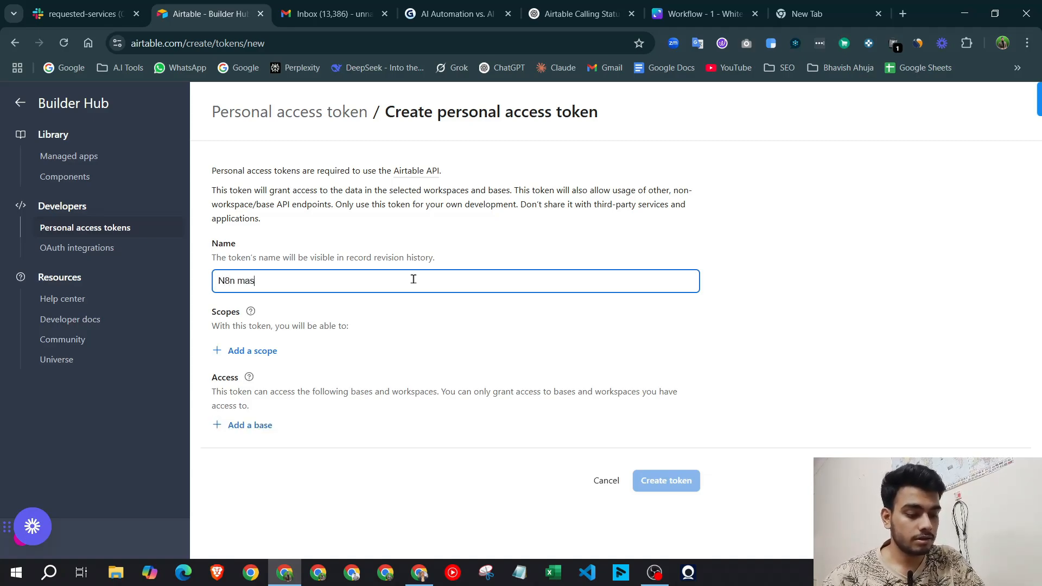
type("terclass")
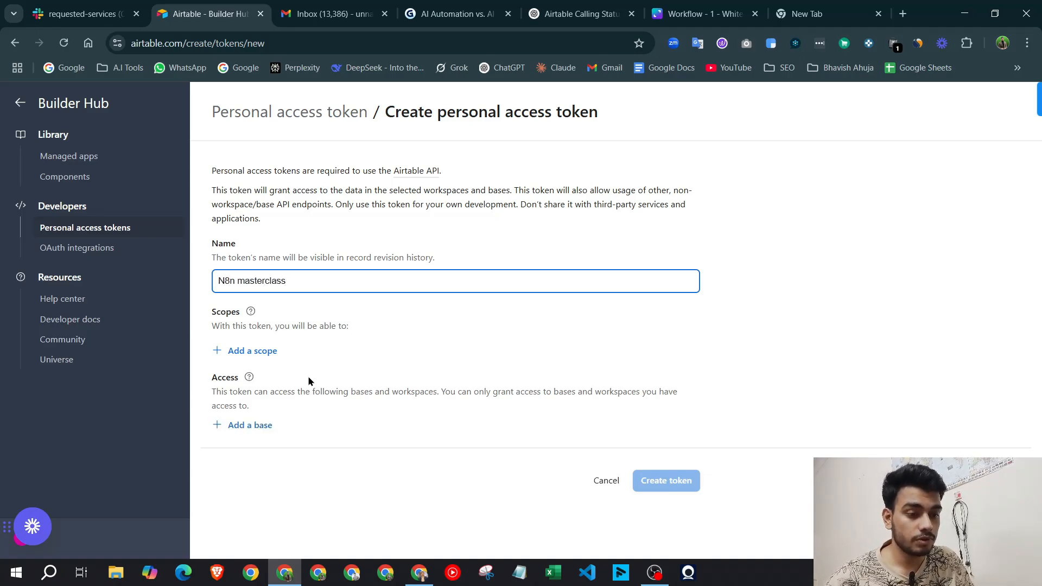
left_click_drag(197, 314, 231, 314)
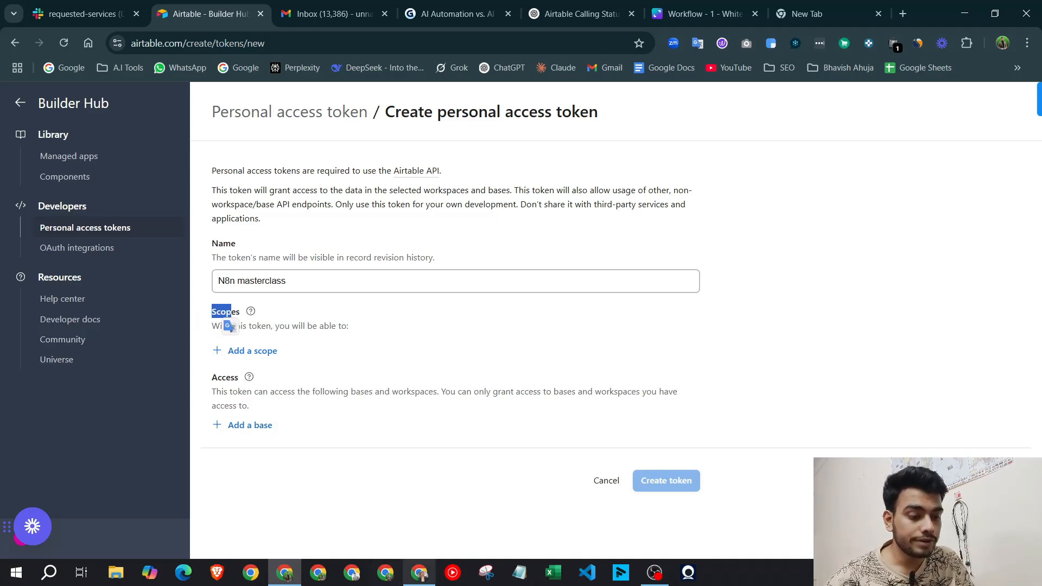
left_click(423, 576)
left_click_drag(431, 413, 318, 387)
left_click(447, 387)
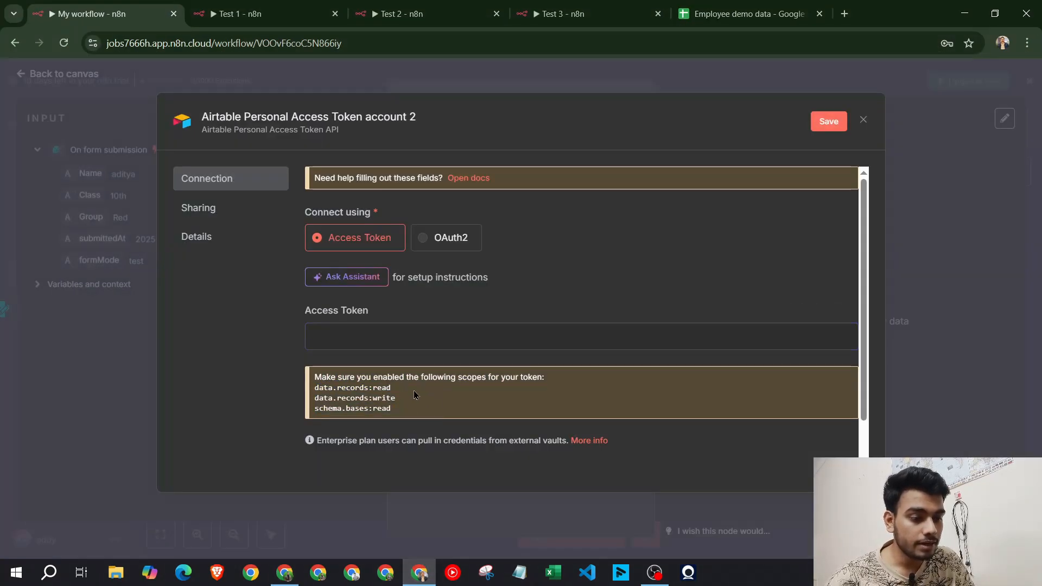
left_click(288, 572)
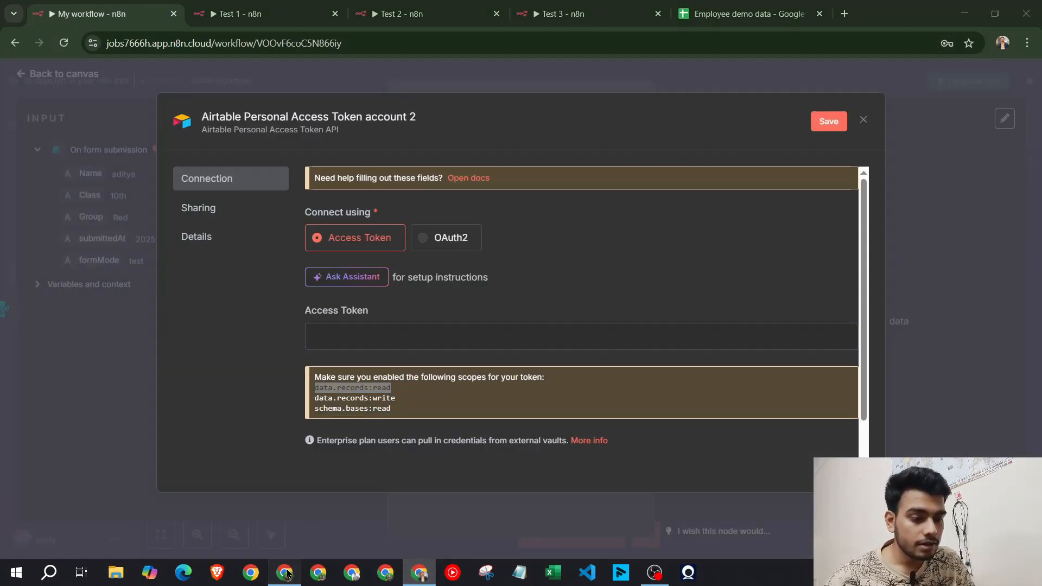
Add the data.records:read, data.records:write and schema.bases:read scopes to the token
left_click(262, 353)
type("data.records:read")
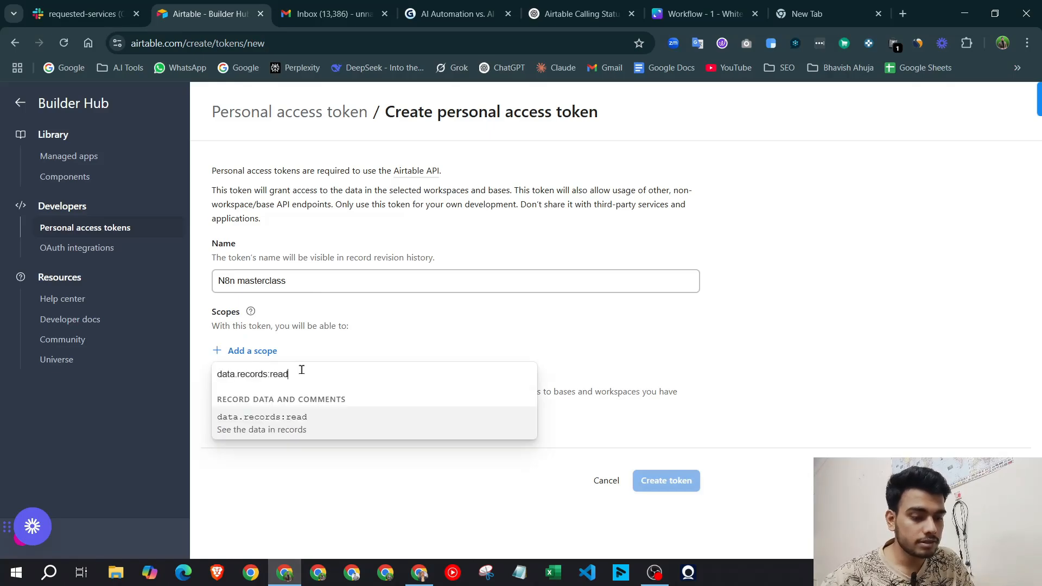
left_click(321, 426)
left_click(419, 572)
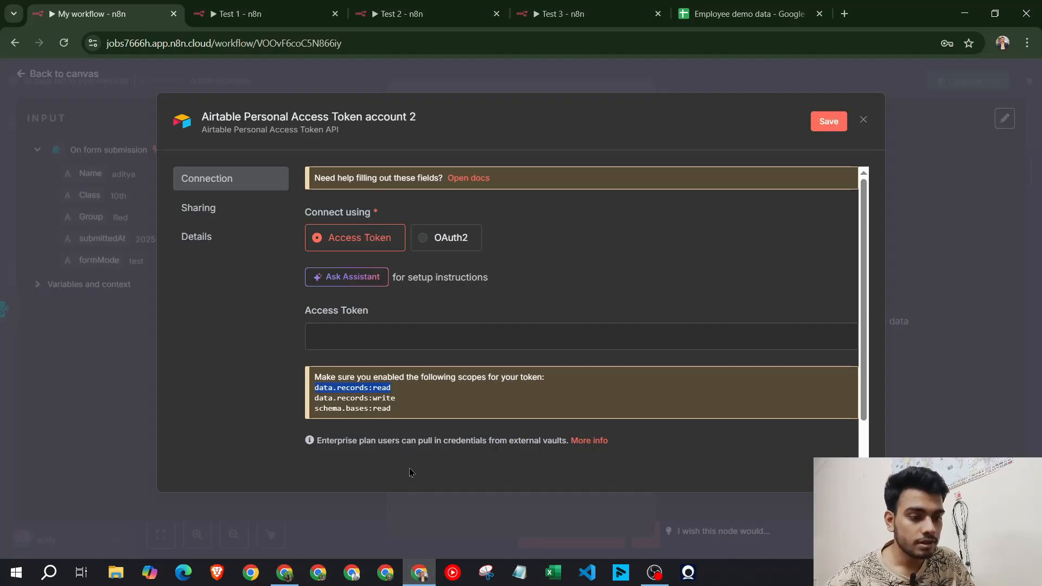
left_click(285, 572)
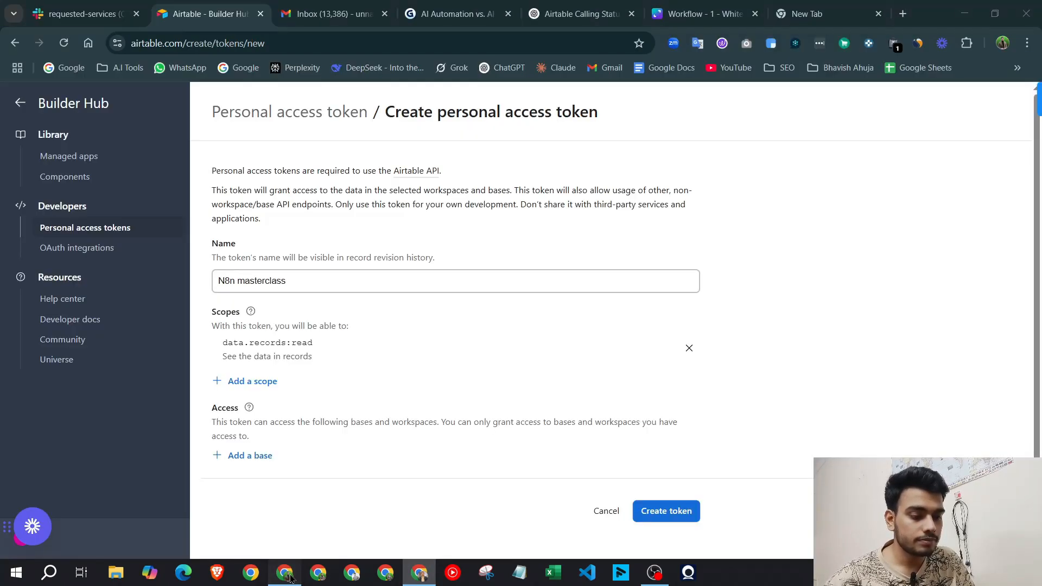
left_click(275, 381)
type("data.records:write")
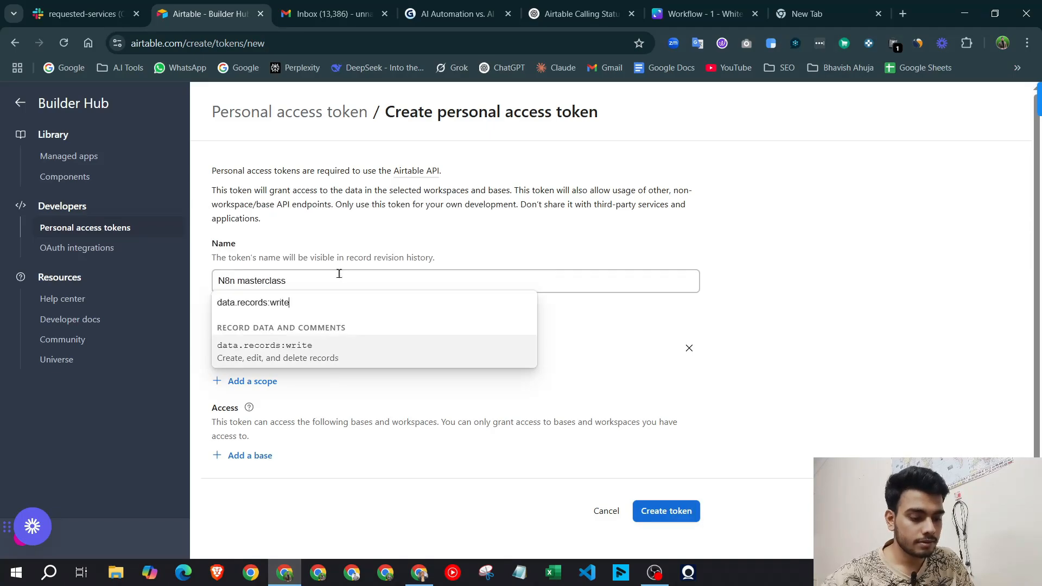
left_click(348, 348)
left_click(419, 573)
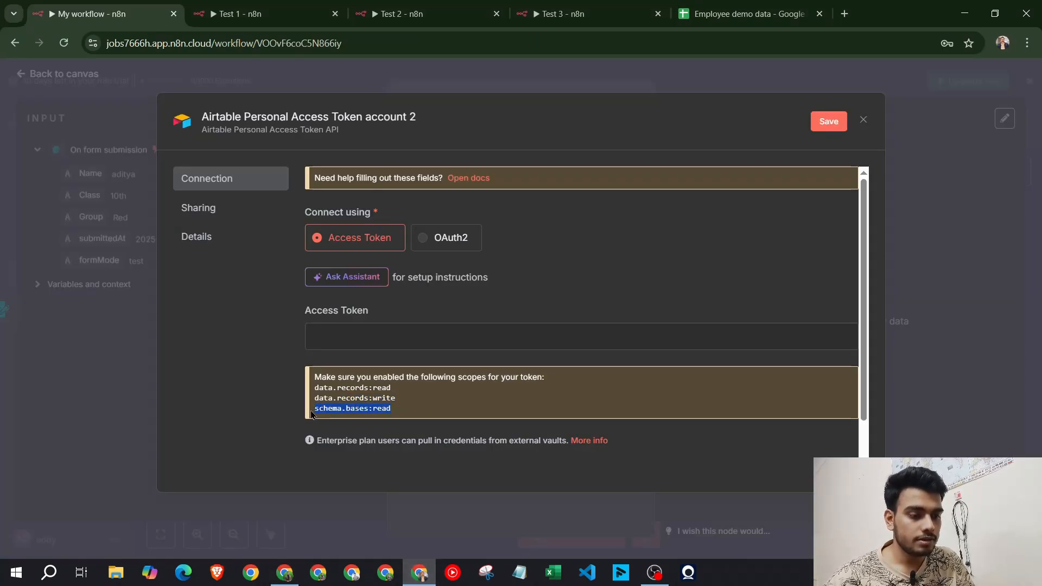
left_click(285, 573)
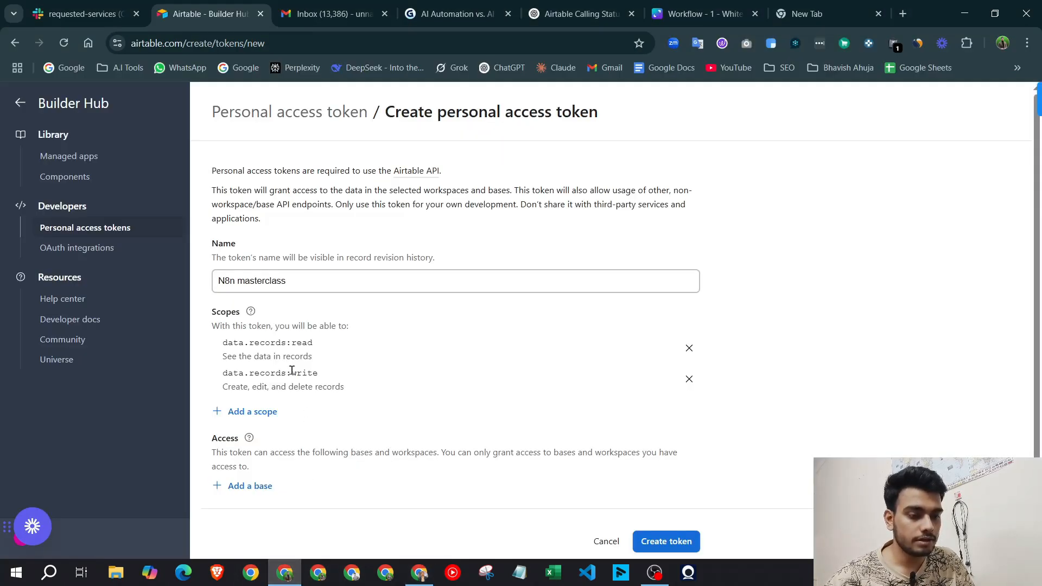
left_click(258, 414)
type("schema.bases:read")
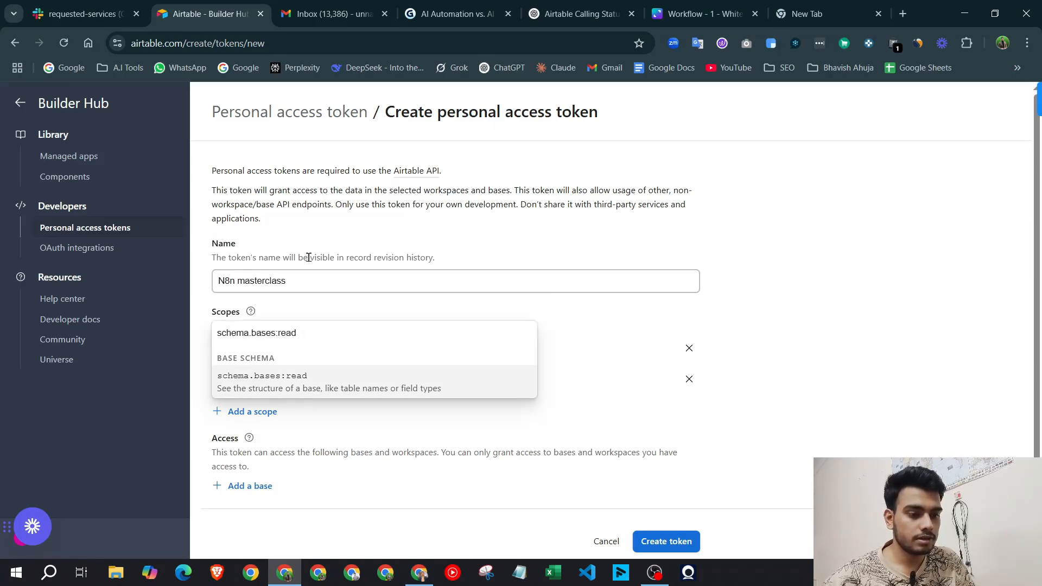
left_click(283, 380)
Grant the token access to the School Info base and create it
scroll(480, 366, "down", 1)
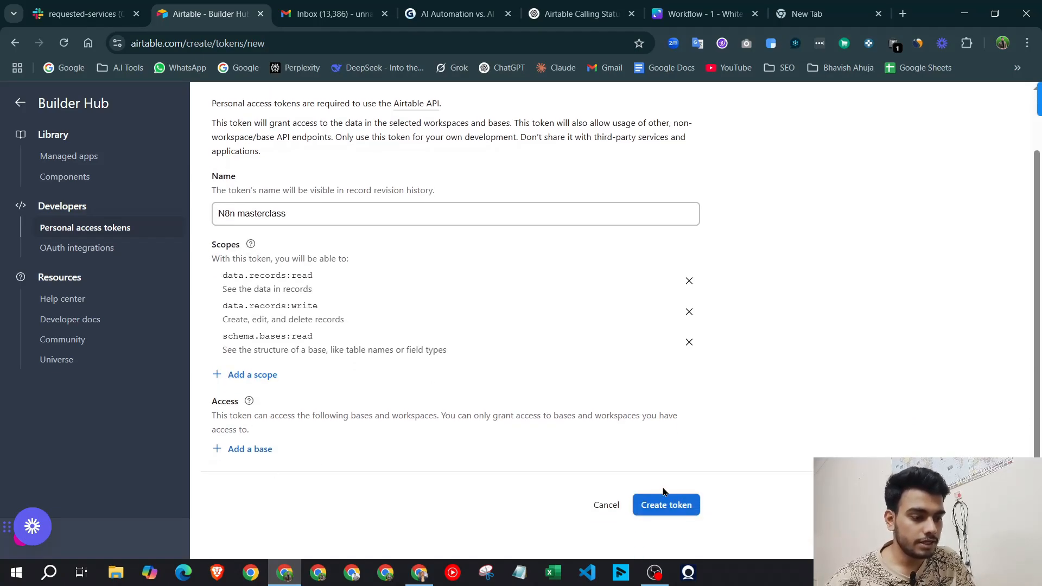
left_click_drag(210, 400, 238, 402)
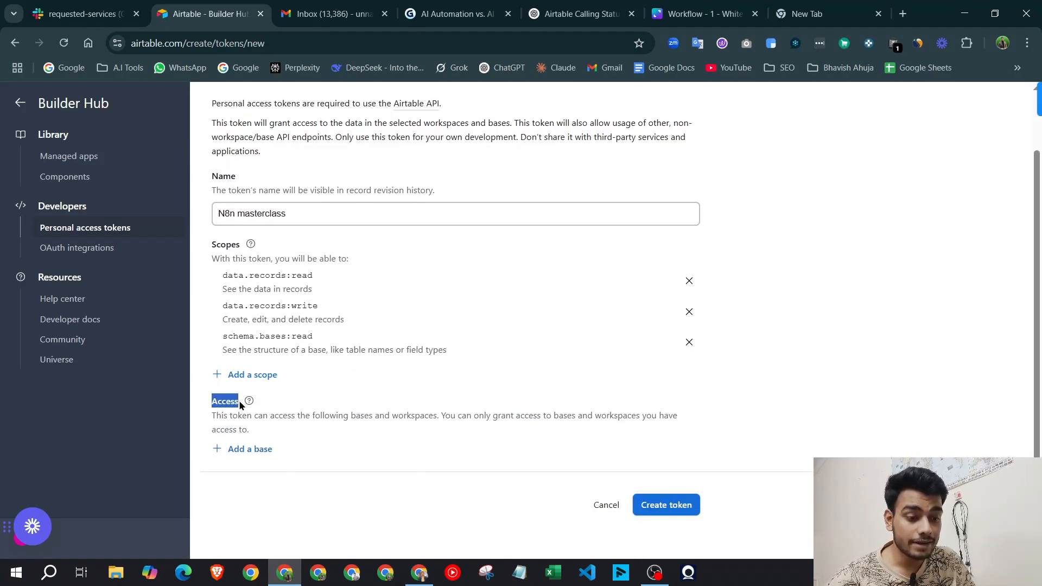
left_click(242, 417)
left_click(248, 449)
scroll(249, 369, "down", 3)
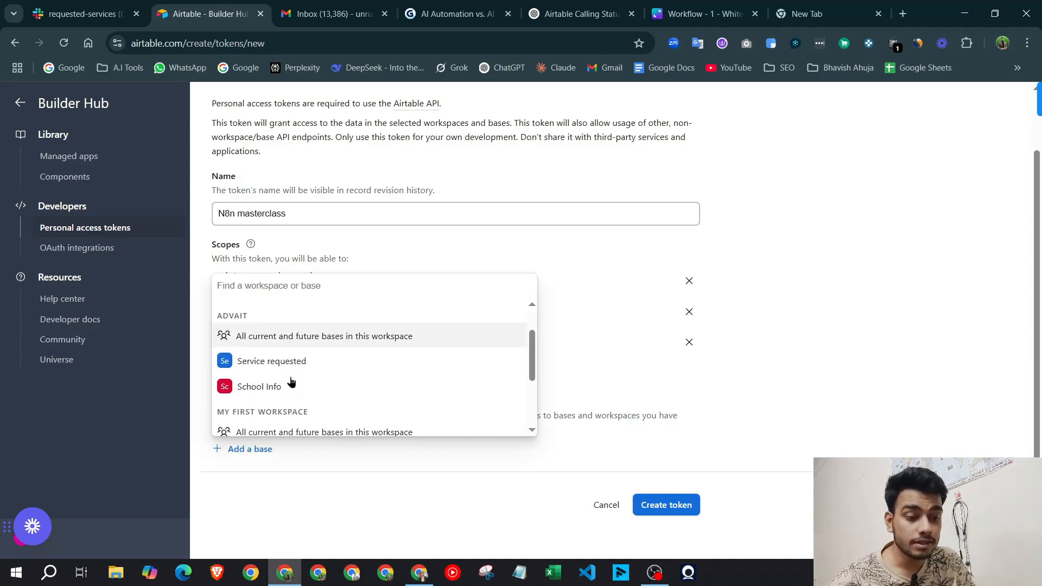
left_click(255, 333)
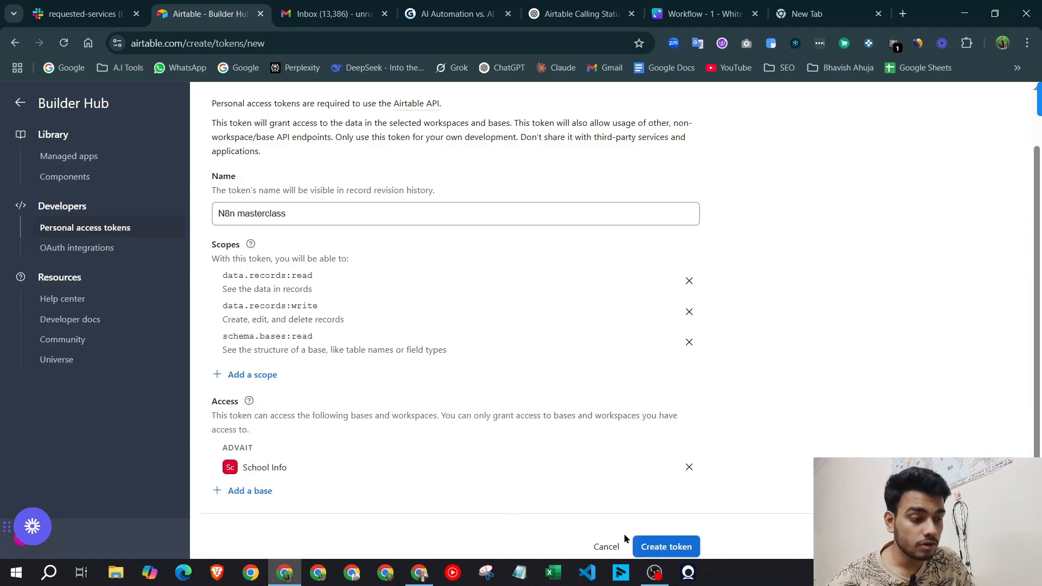
left_click(651, 545)
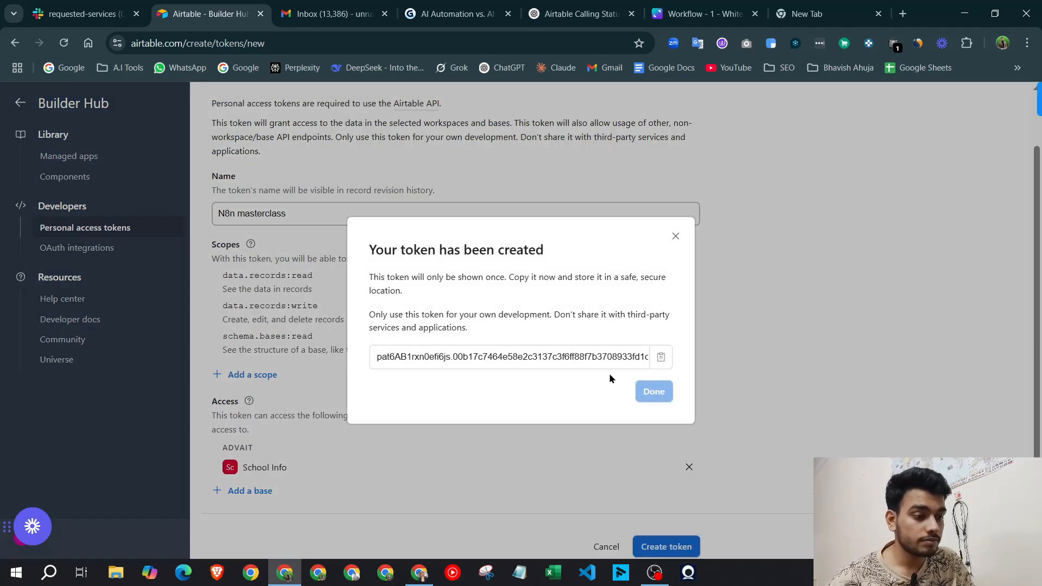
left_click(584, 355)
Paste the Airtable token into the credential, save and test it, keeping the Create operation
left_click(420, 572)
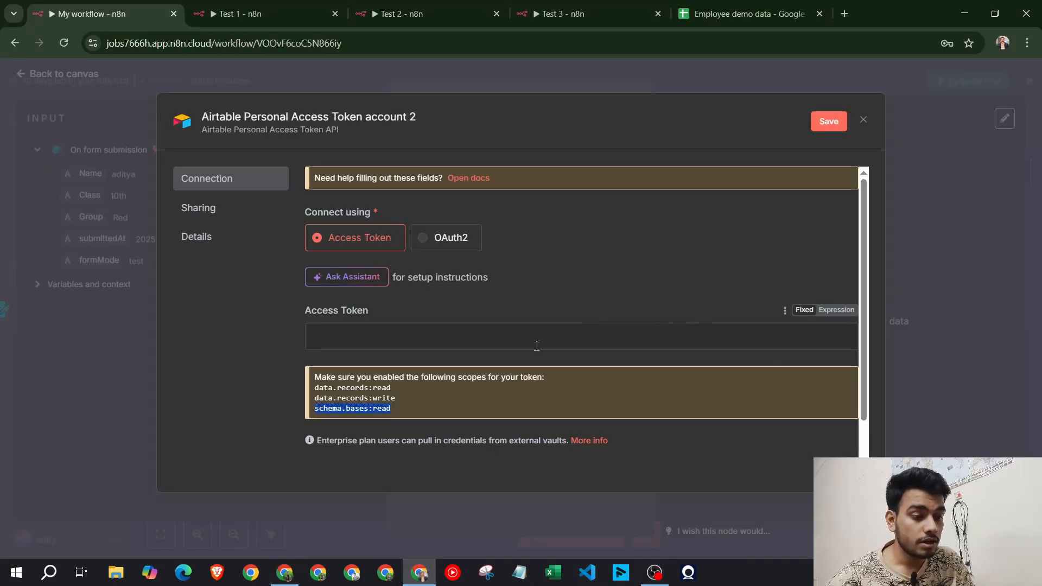
left_click(490, 337)
key("ctrl+v")
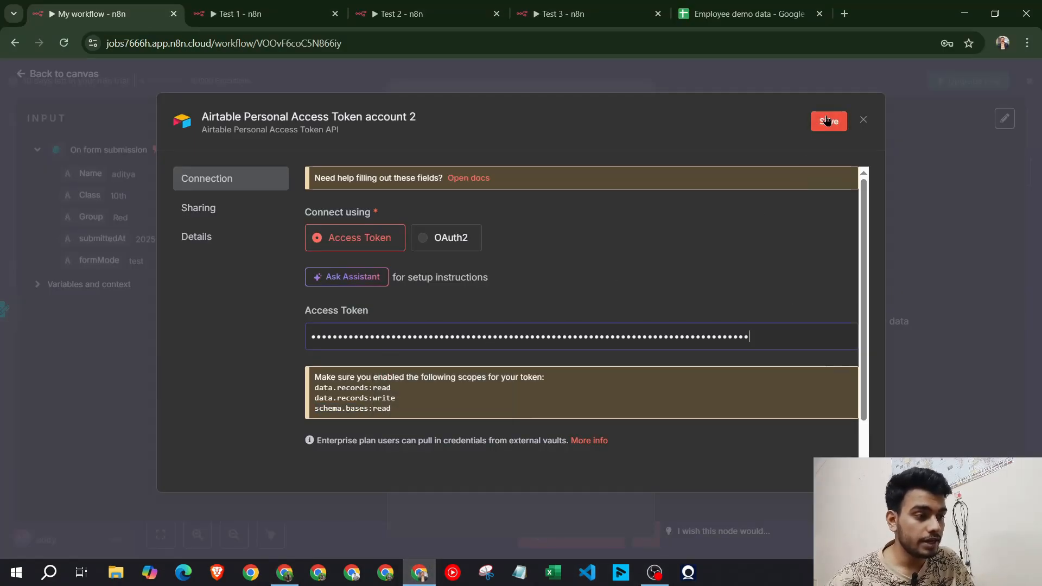
left_click(829, 121)
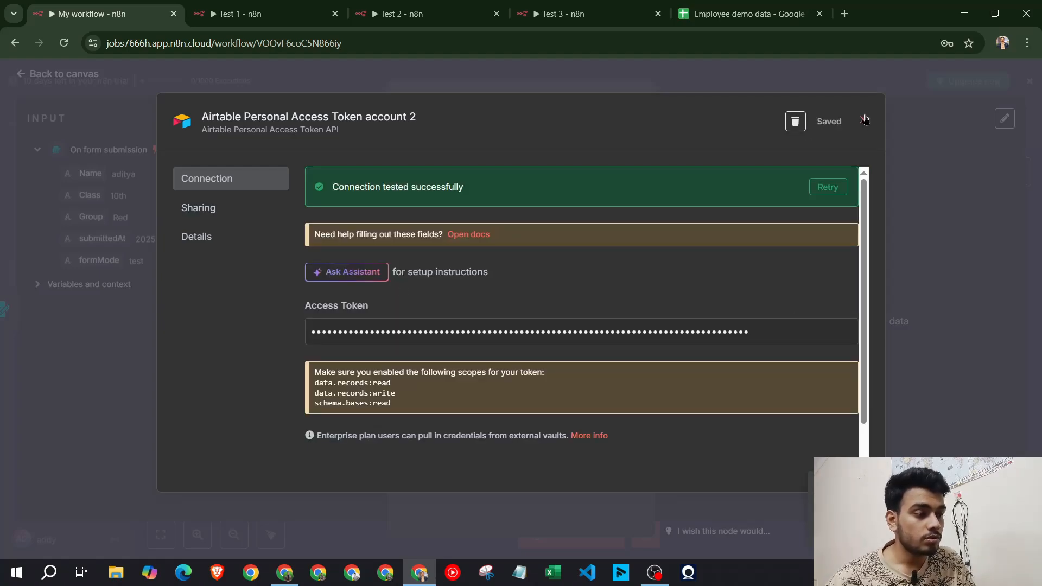
left_click(863, 119)
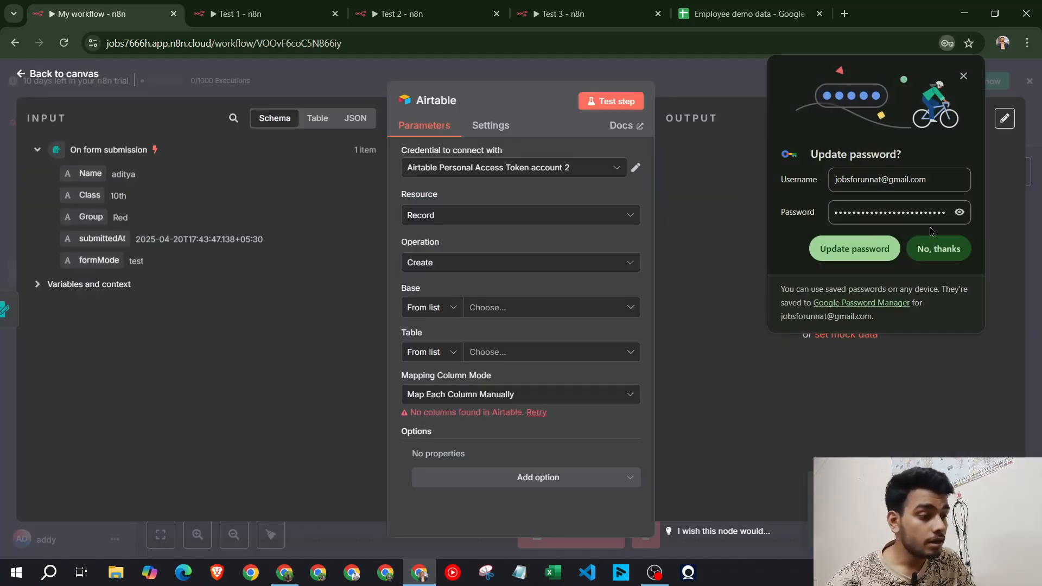
left_click(948, 257)
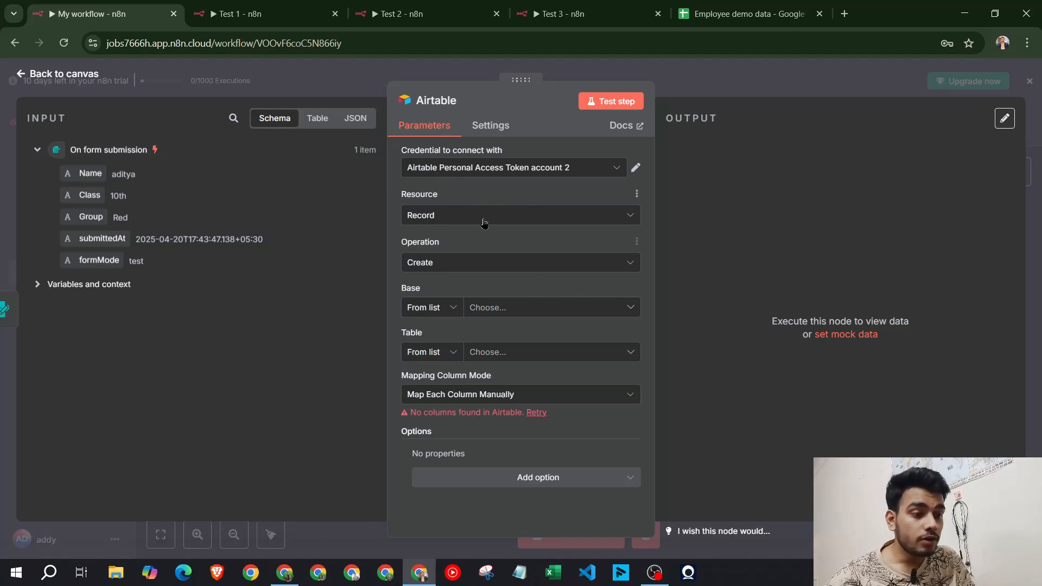
left_click(477, 269)
left_click(500, 291)
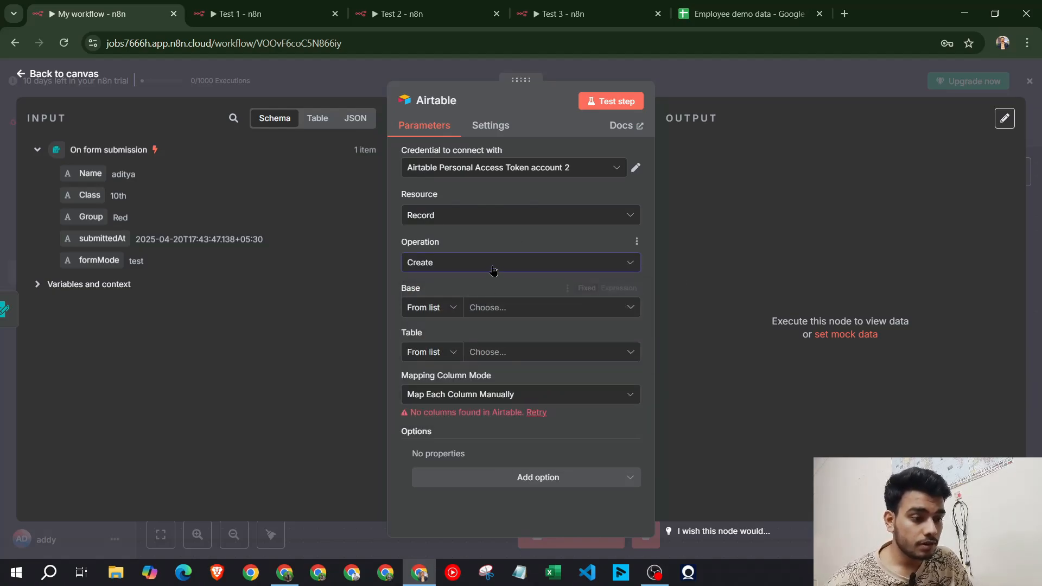
left_click(494, 270)
Keep the Airtable operation as Create and target the School Info base's Table 1
left_click(517, 271)
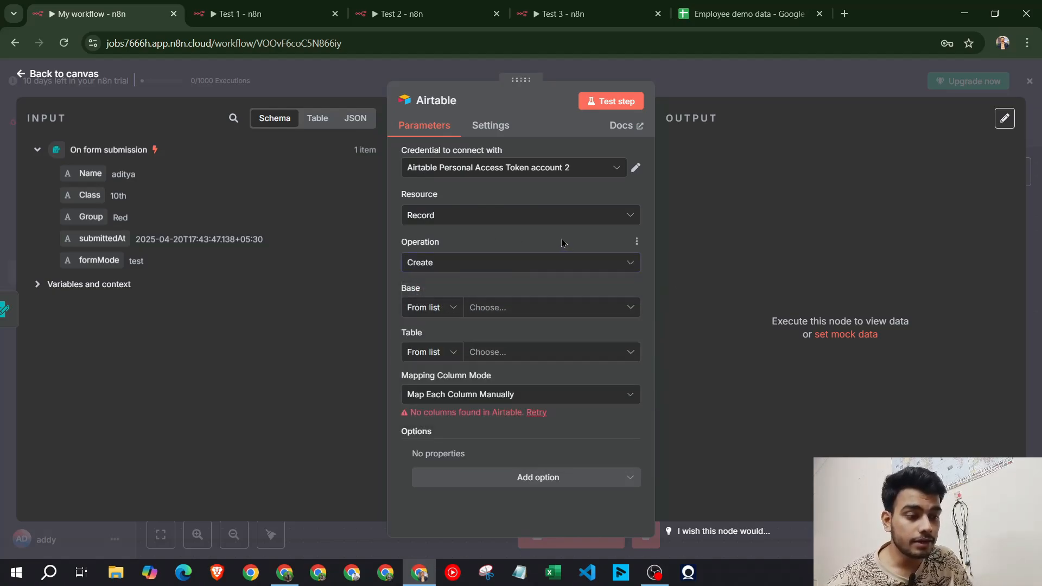
left_click(468, 269)
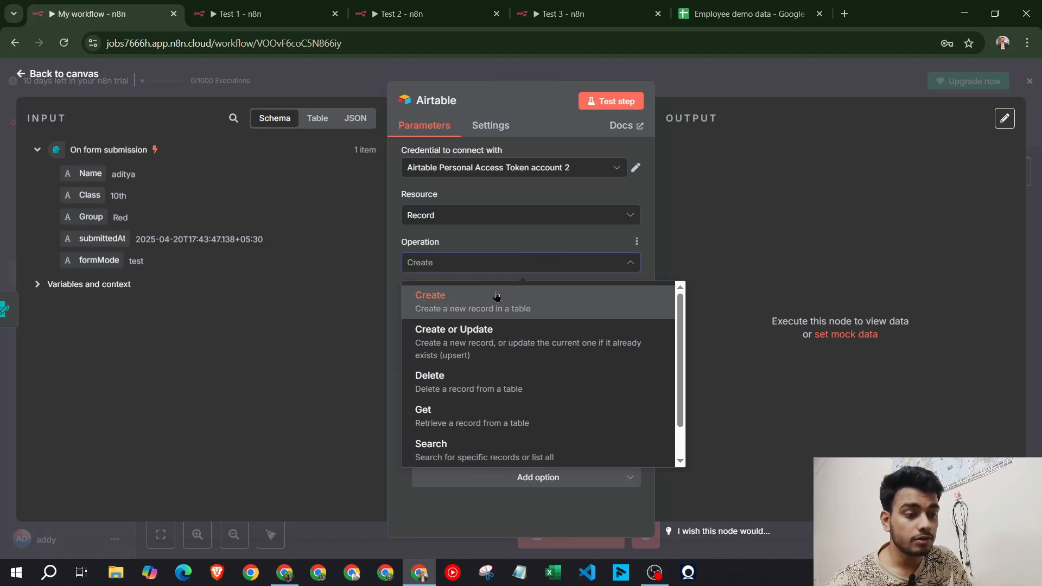
left_click(571, 309)
left_click(571, 309)
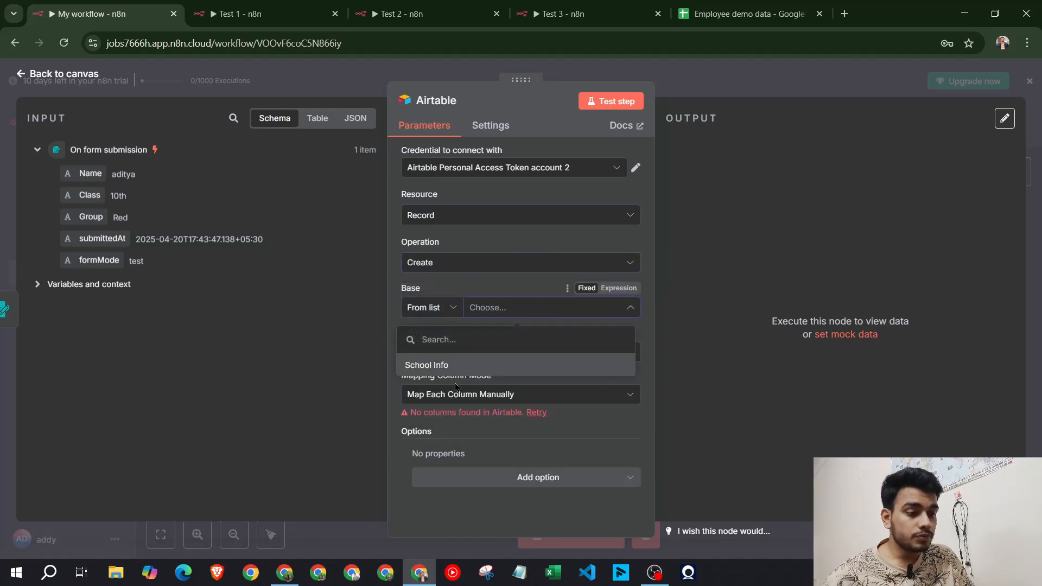
left_click(424, 373)
left_click(525, 359)
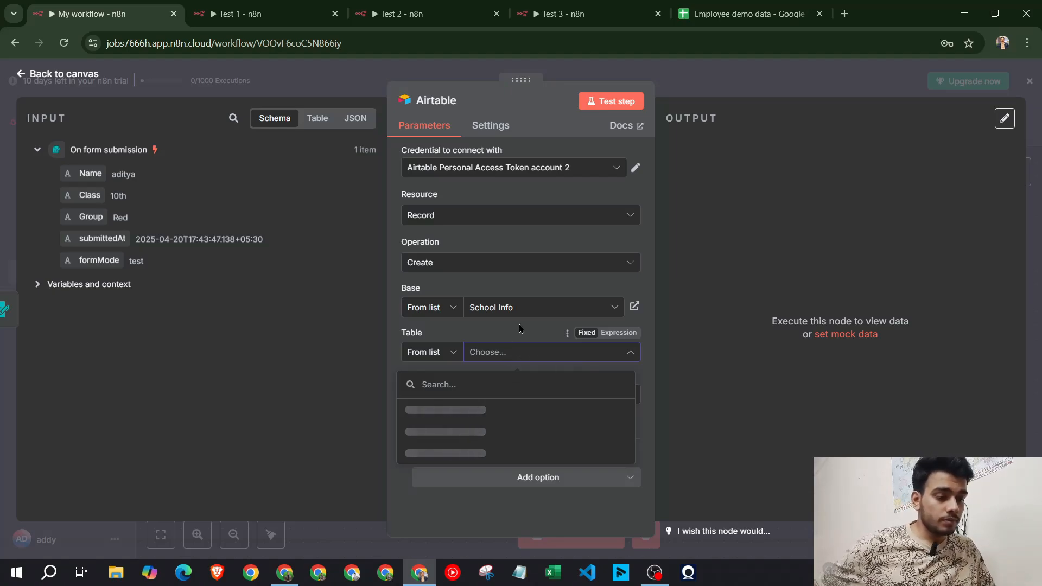
left_click(529, 357)
left_click(530, 357)
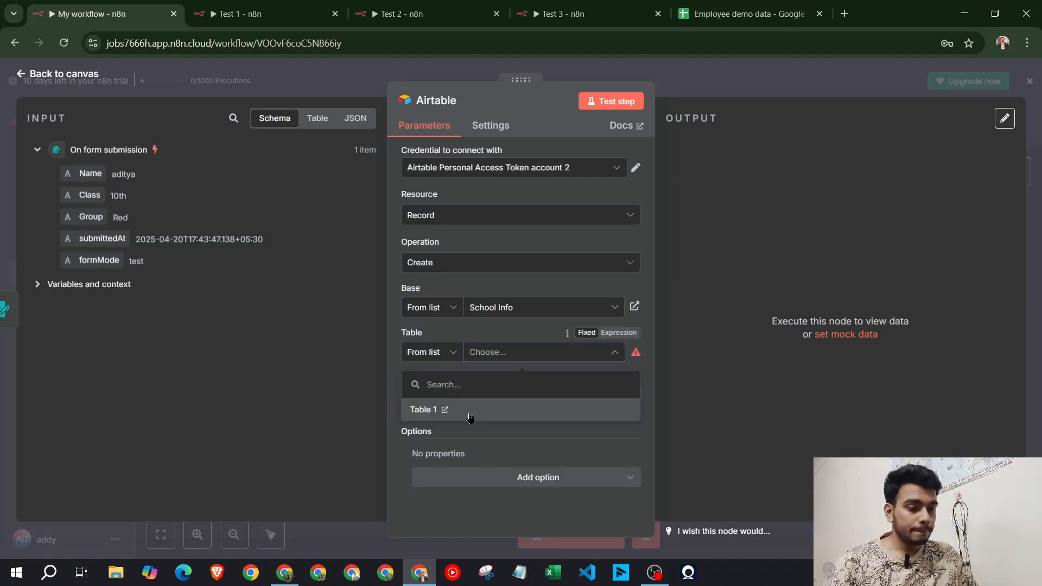
left_click(470, 416)
scroll(537, 369, "down", 3)
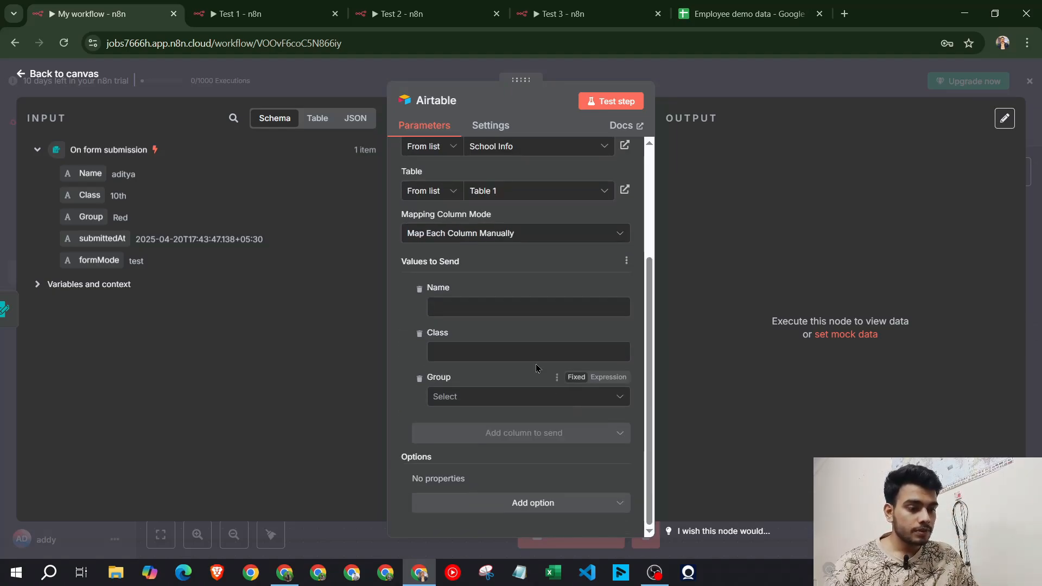
Try mapping the form's Name into the Name field, clear it, and finish the Airtable token
left_click_drag(90, 173, 460, 306)
left_click(473, 278)
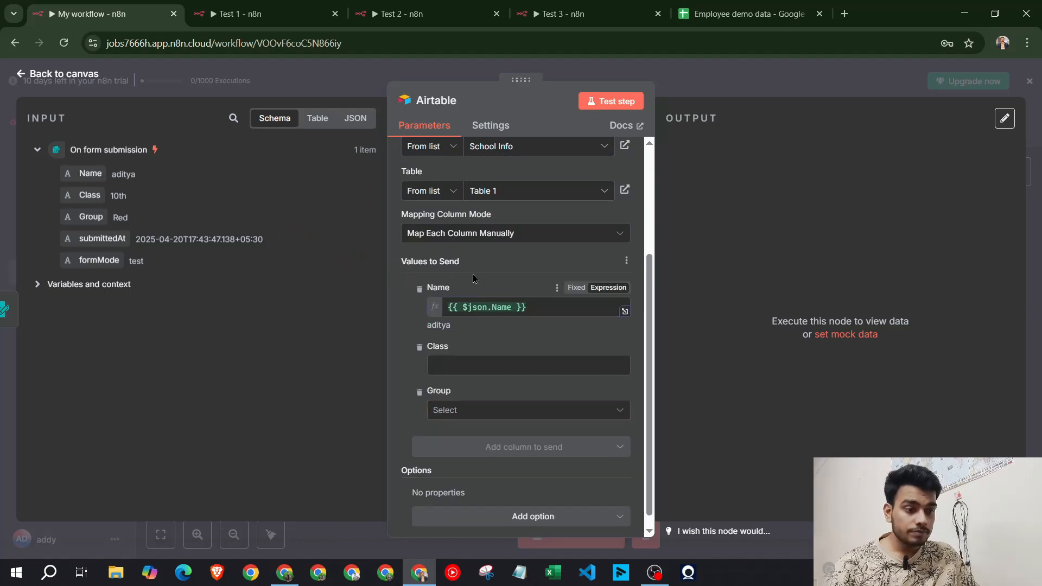
left_click(558, 310)
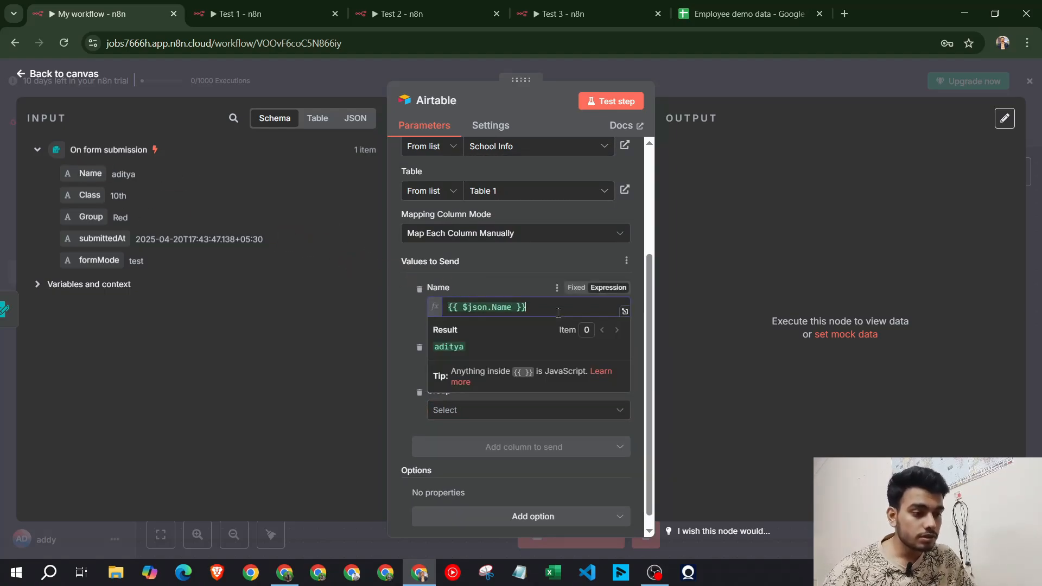
key("ctrl+a")
key("BackSpace")
left_click(478, 280)
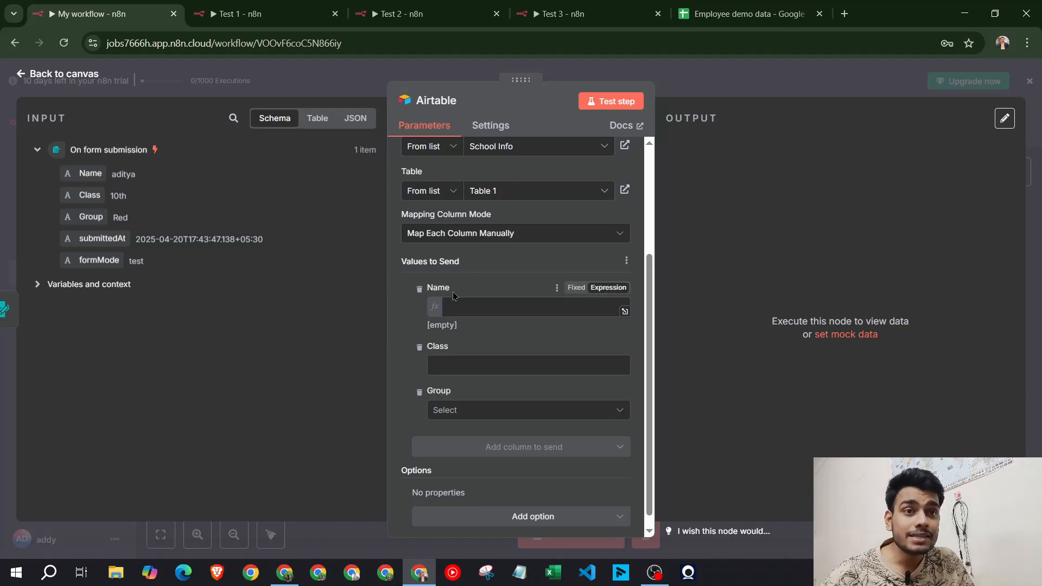
scroll(488, 298, "up", 2)
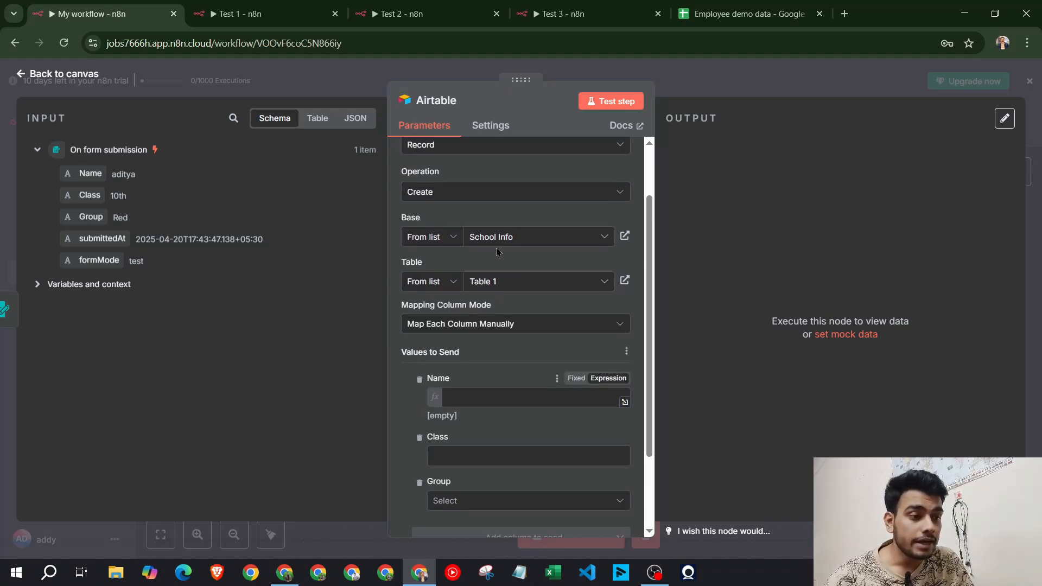
scroll(543, 304, "down", 1)
scroll(542, 304, "down", 1)
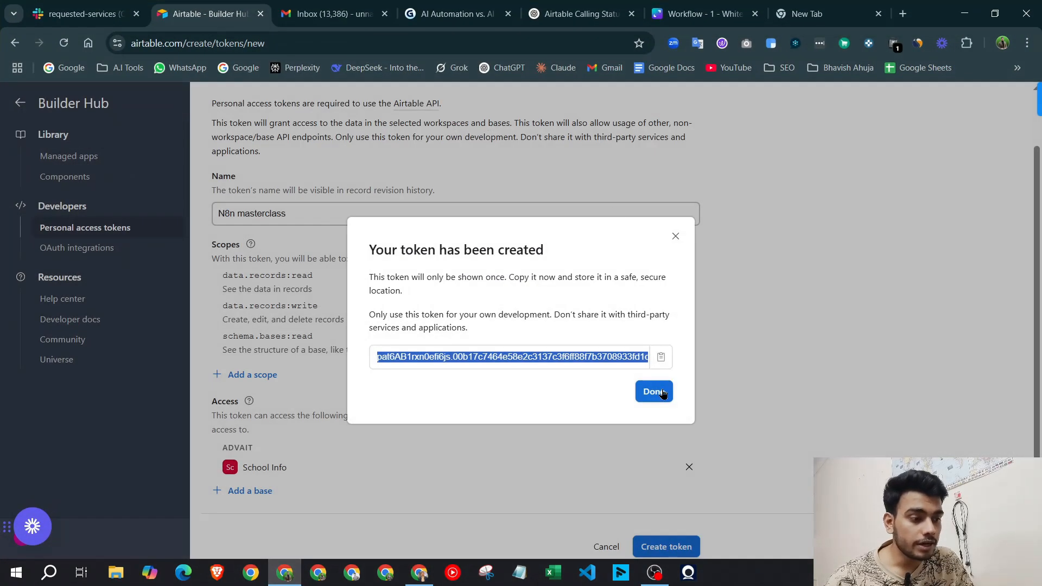
left_click(662, 393)
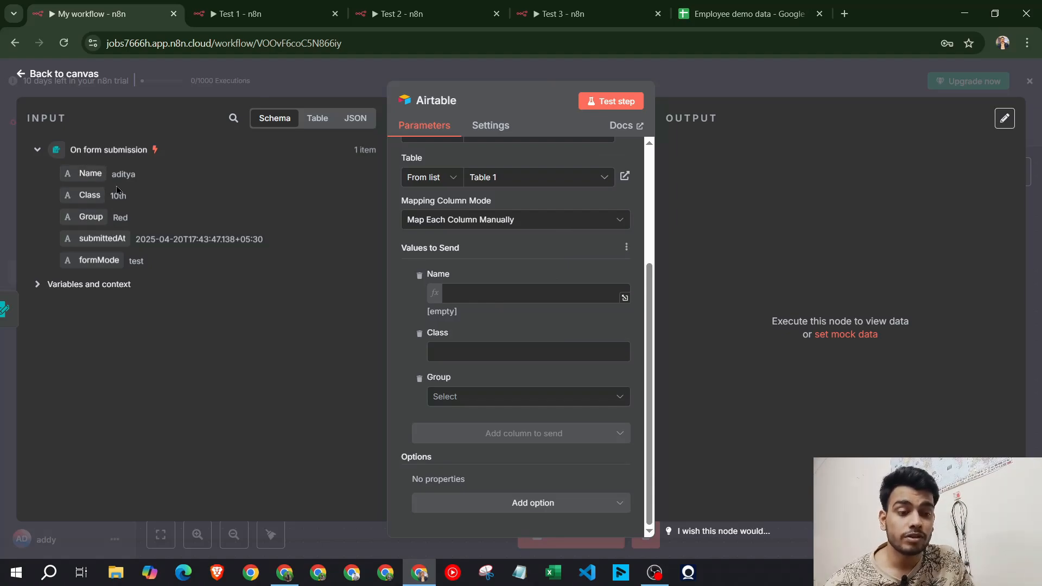
Map the form's Name and Class into the Name and Class columns, leaving Group unset
left_click_drag(90, 173, 474, 306)
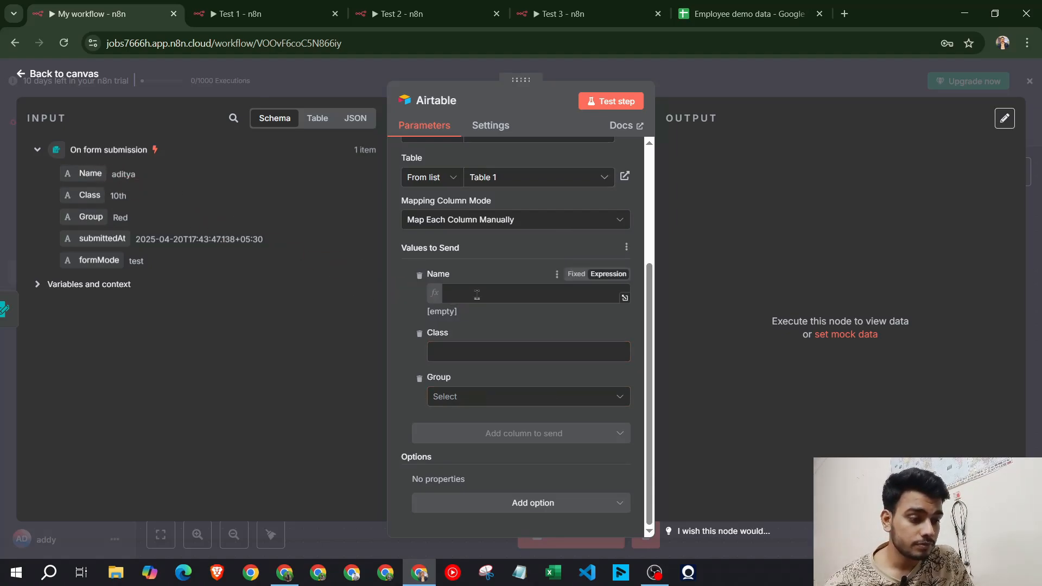
left_click_drag(87, 173, 561, 296)
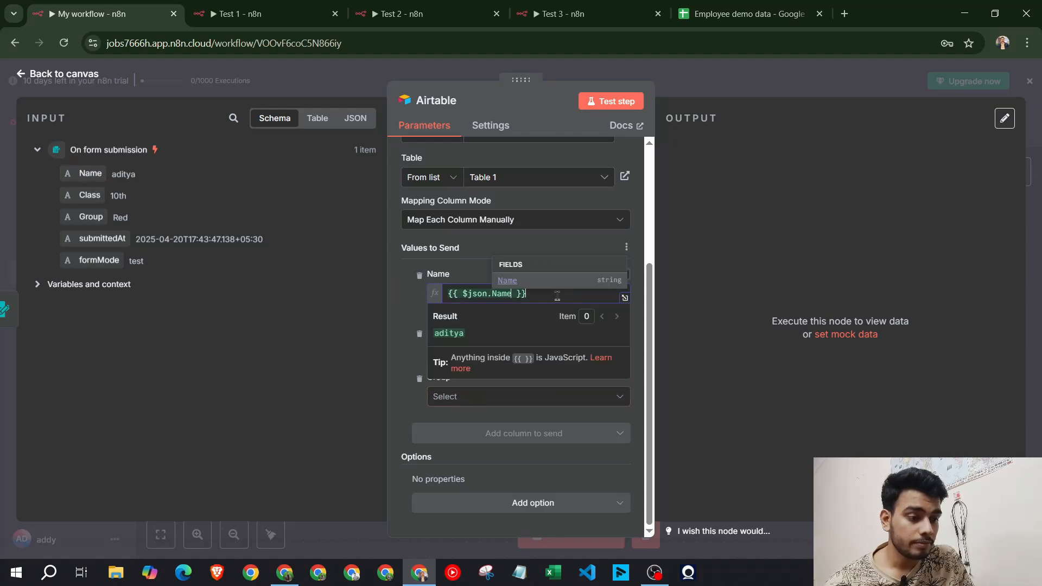
left_click_drag(81, 193, 497, 352)
left_click(408, 368)
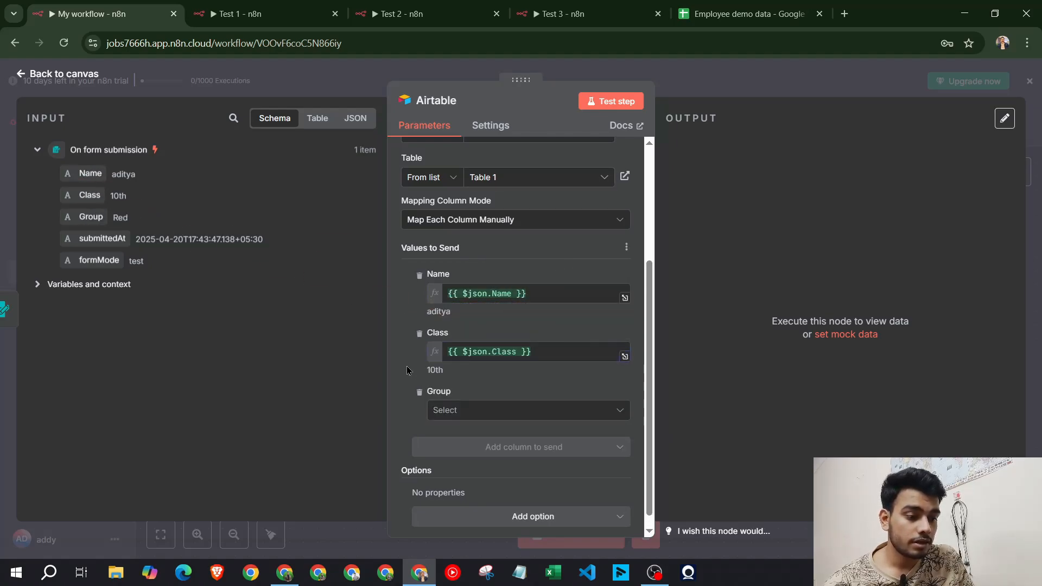
left_click(467, 411)
left_click(412, 361)
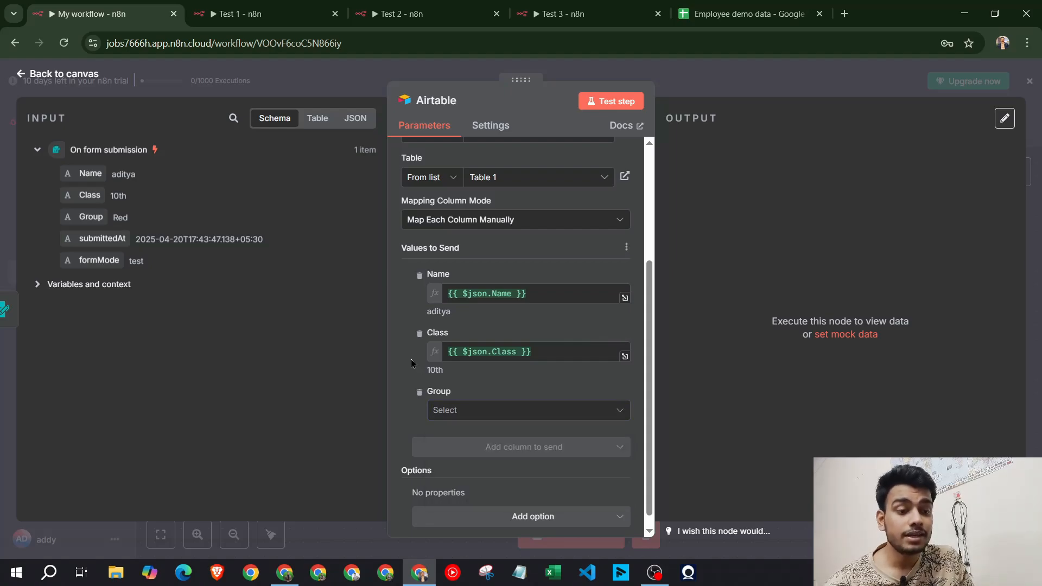
left_click(762, 89)
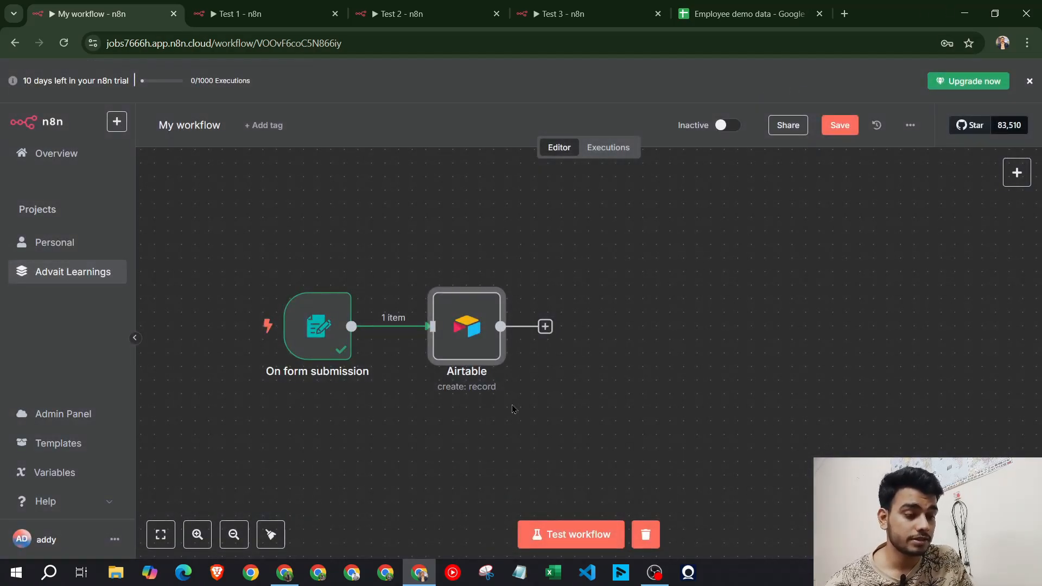
Glance at Test 1 and Airtable, then scroll the Canva Workflow - 1 notes up to 1. Switch Node
left_click(255, 14)
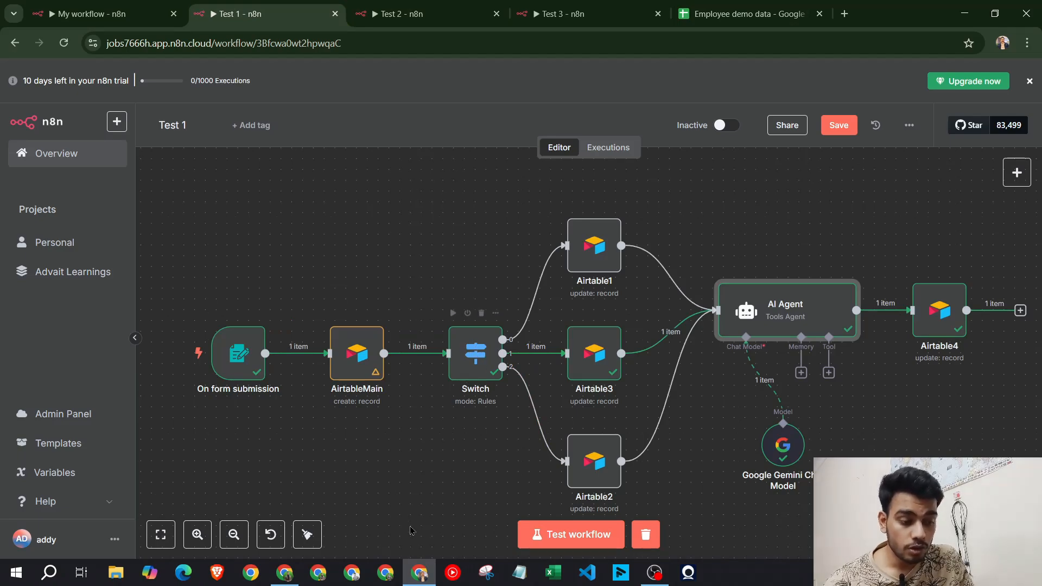
left_click(284, 572)
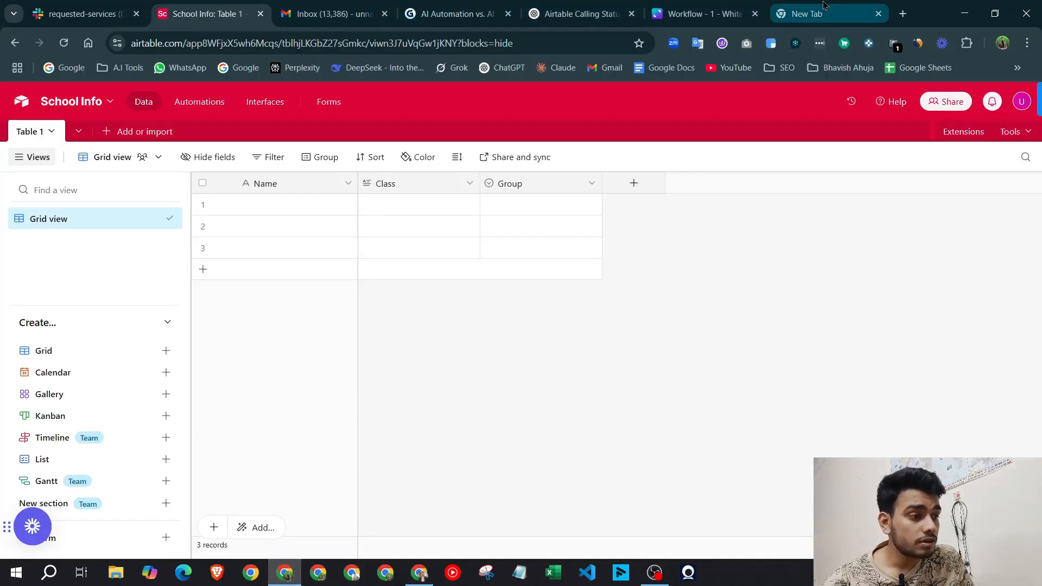
left_click(701, 13)
scroll(329, 261, "up", 10)
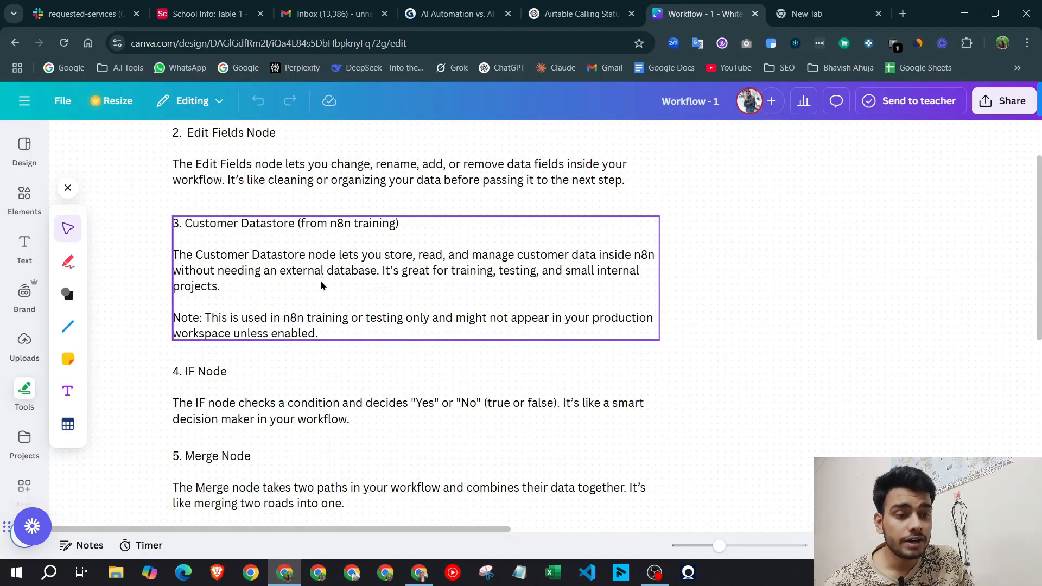
scroll(321, 286, "up", 3)
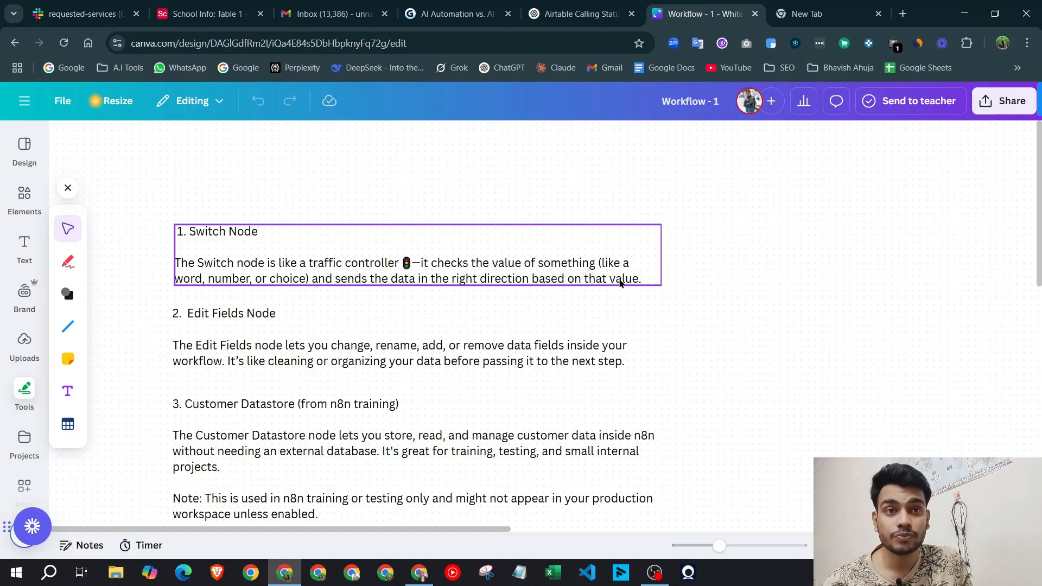
Add a Switch node after the Airtable step in My workflow
left_click(419, 573)
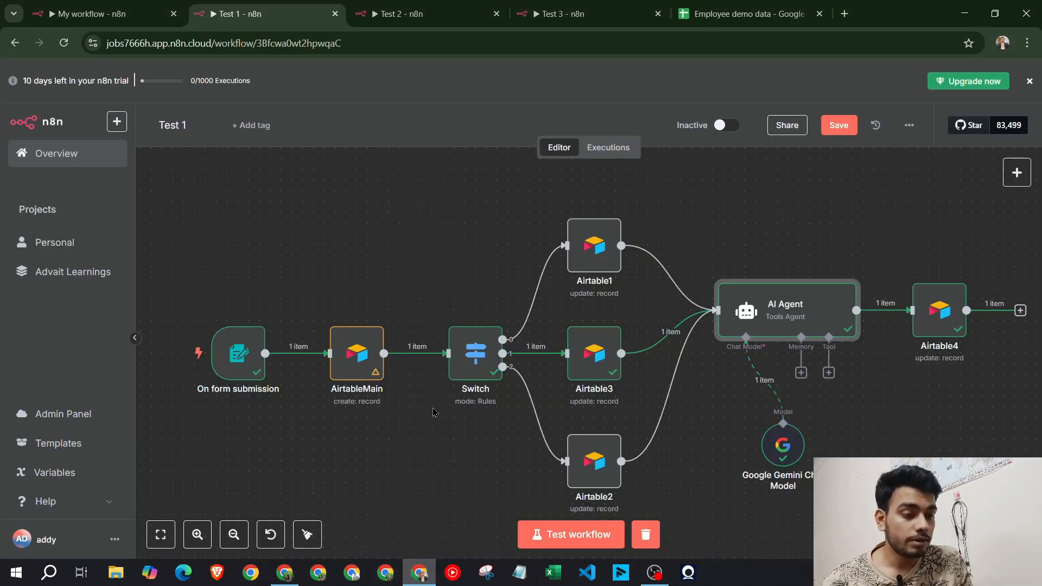
left_click(158, 14)
left_click(544, 326)
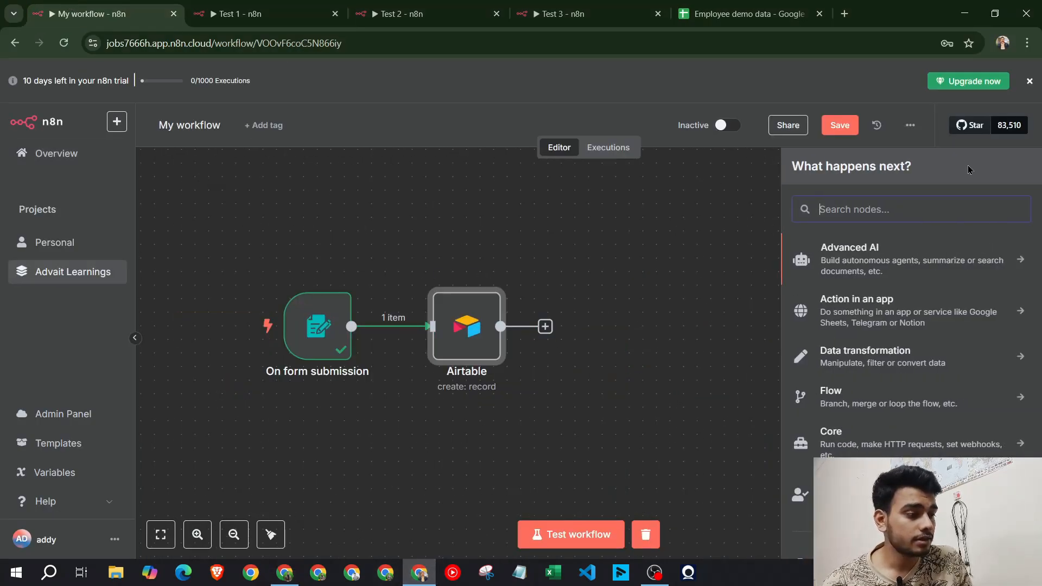
type("switch")
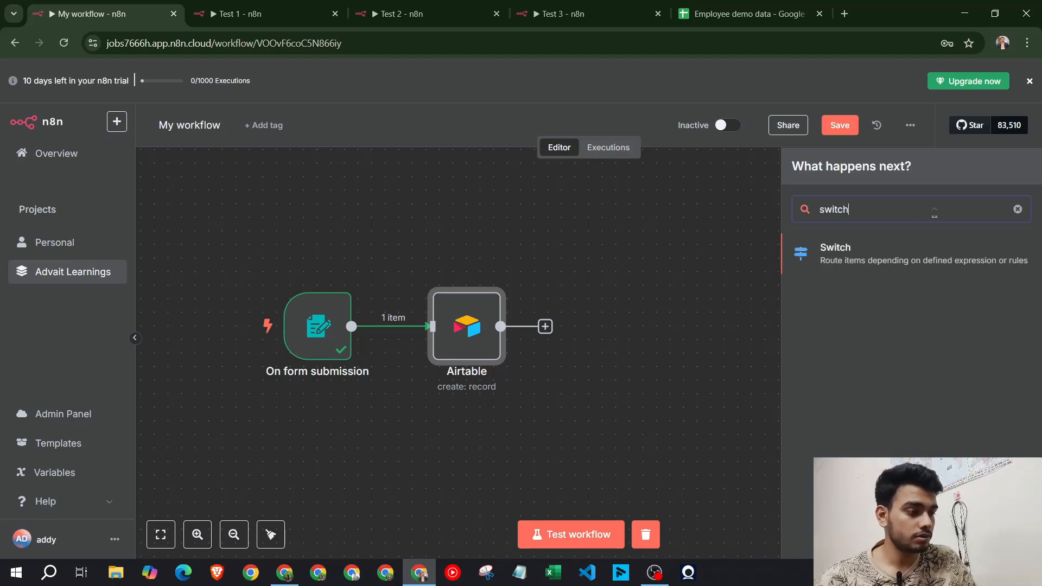
left_click(923, 254)
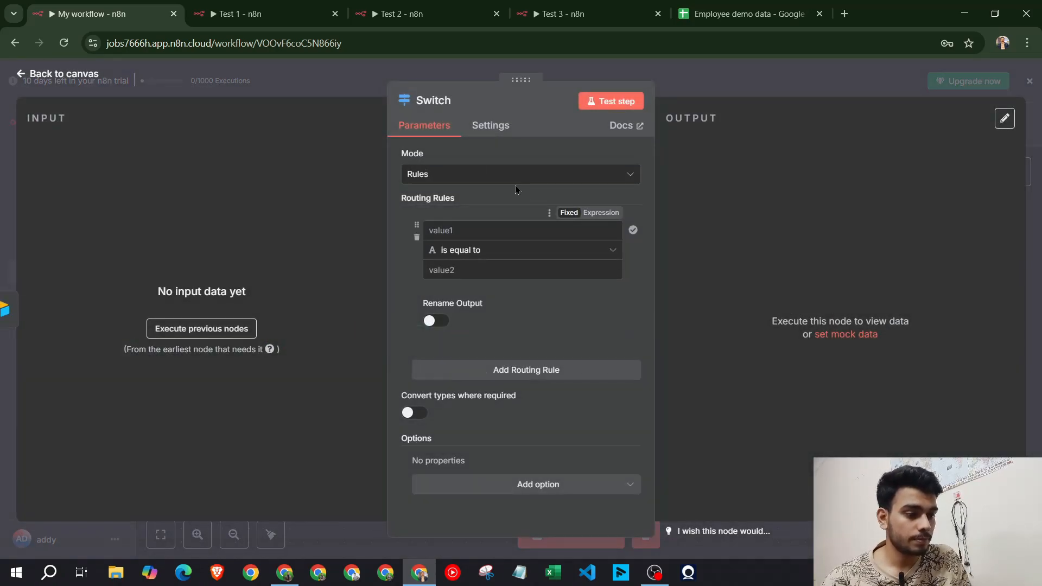
key("Escape")
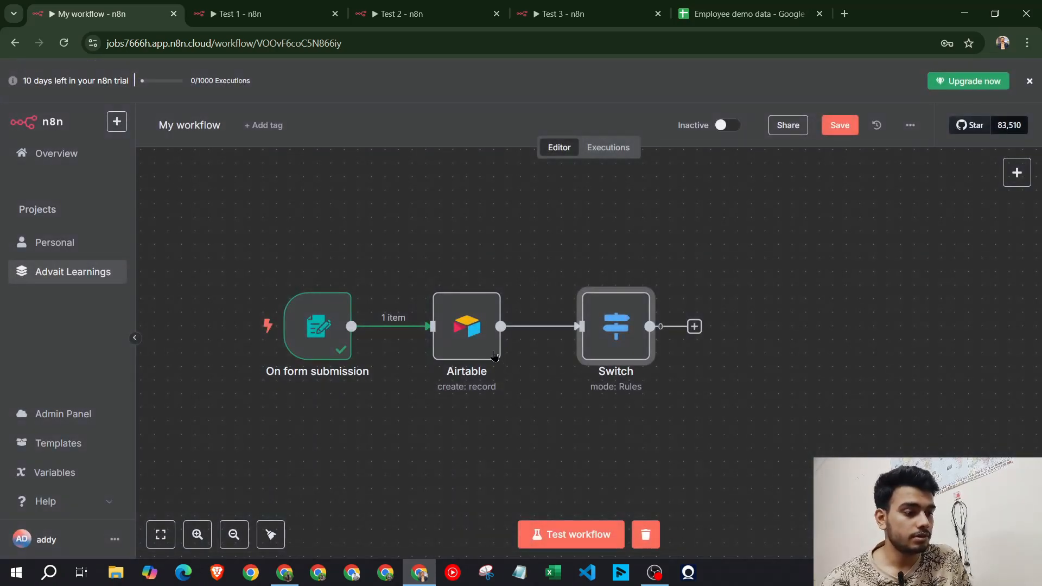
Set the Airtable node's Group value to Green and test it to create a Green record
double_click(473, 335)
left_click(610, 101)
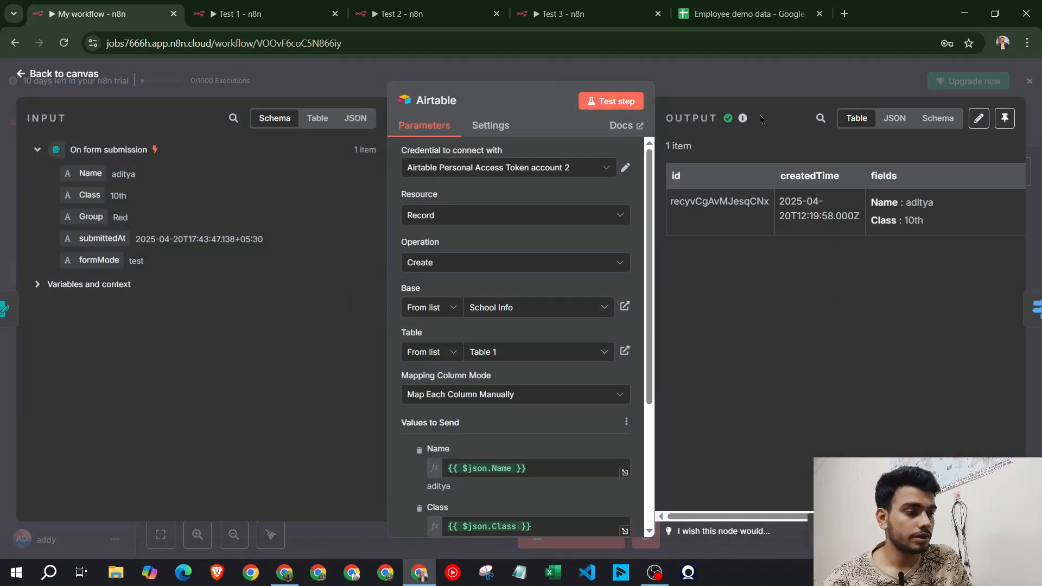
key("Escape")
double_click(614, 324)
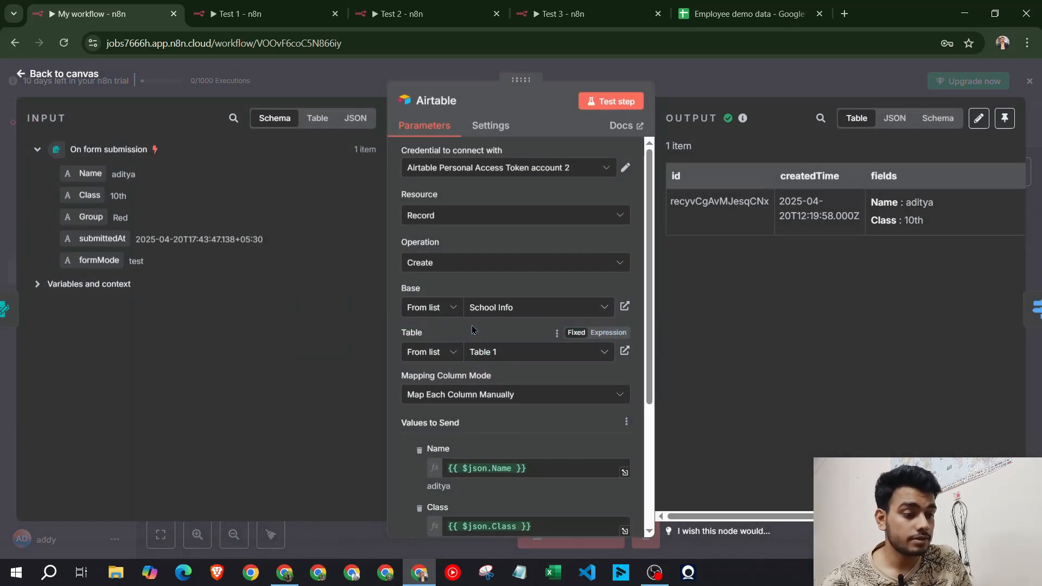
scroll(472, 330, "down", 3)
left_click(510, 396)
left_click(512, 430)
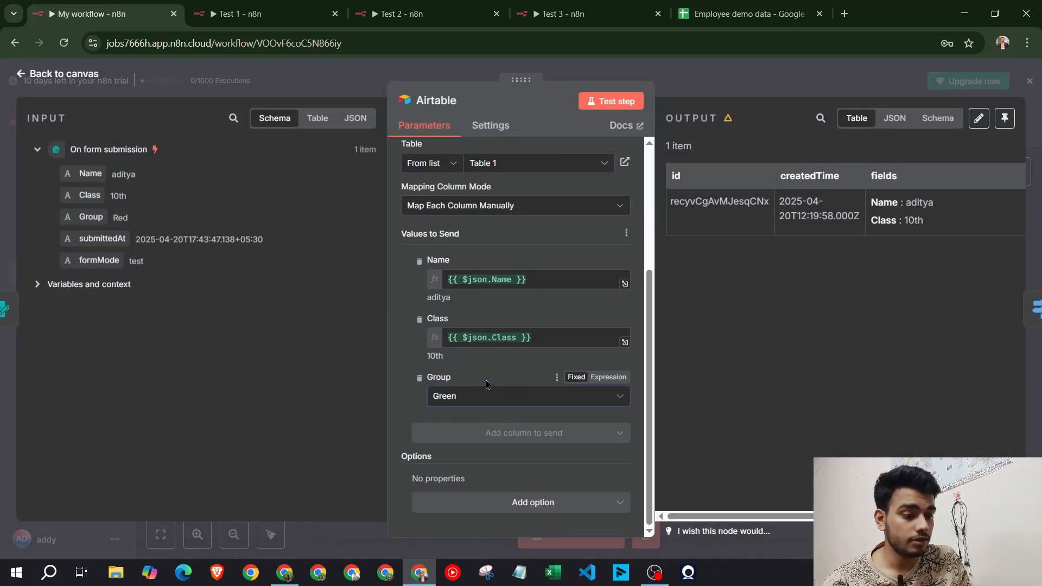
left_click(611, 101)
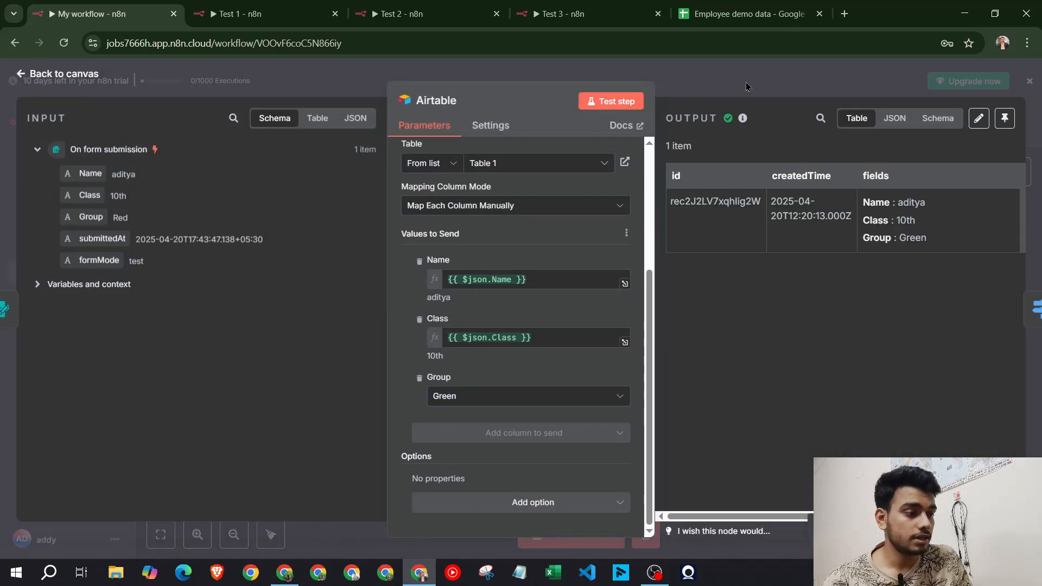
left_click(746, 87)
double_click(614, 325)
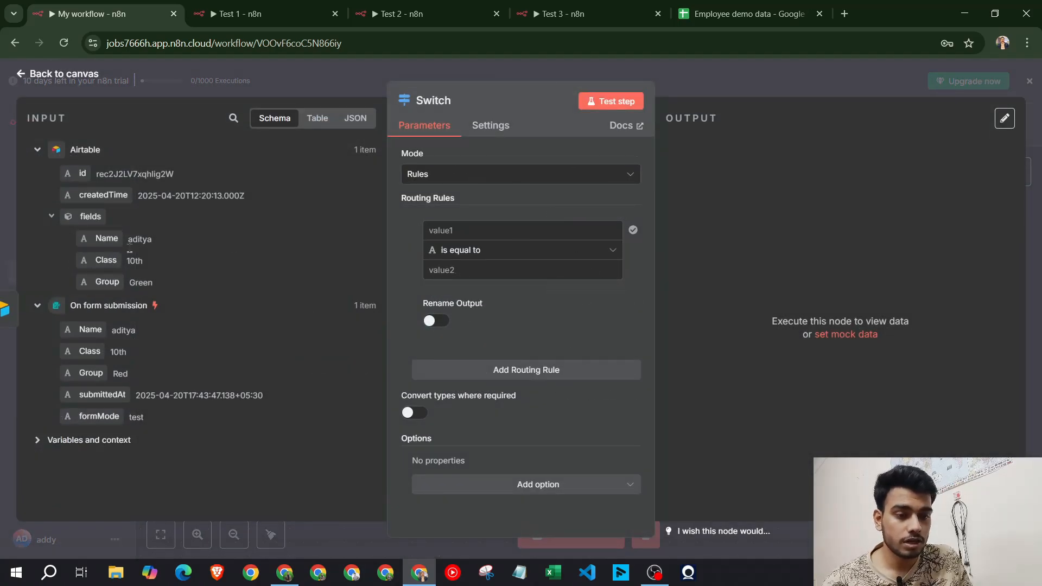
Create the first two Switch rules comparing the Airtable Group field to Green and Red
left_click_drag(107, 282, 478, 231)
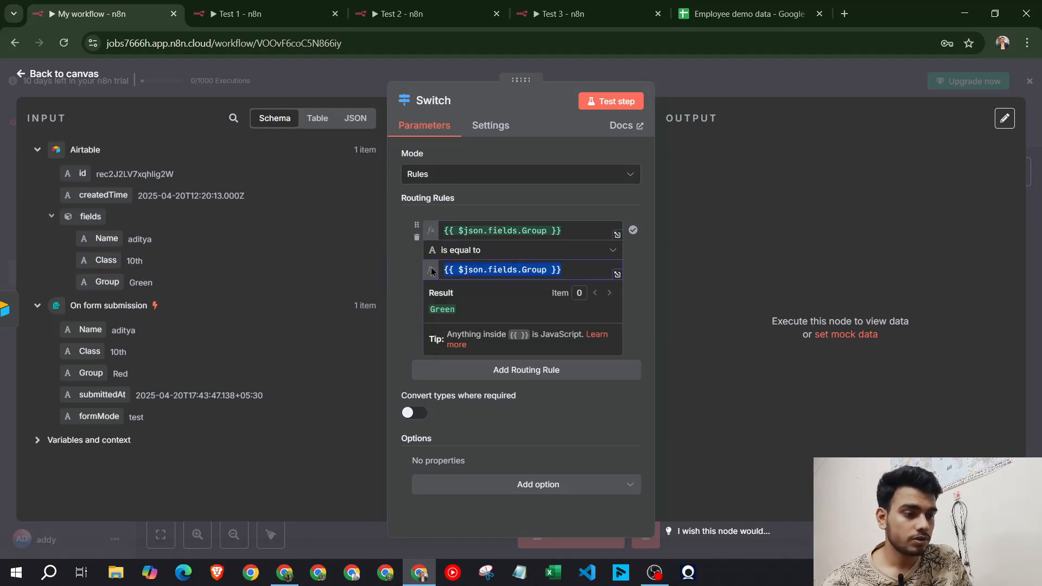
left_click(432, 270)
type("Green")
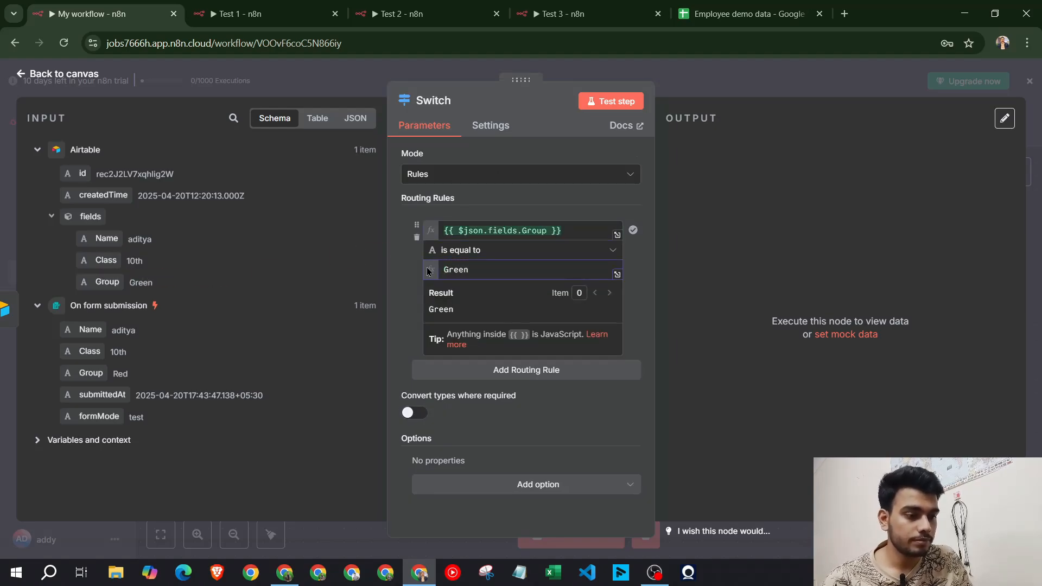
left_click(406, 275)
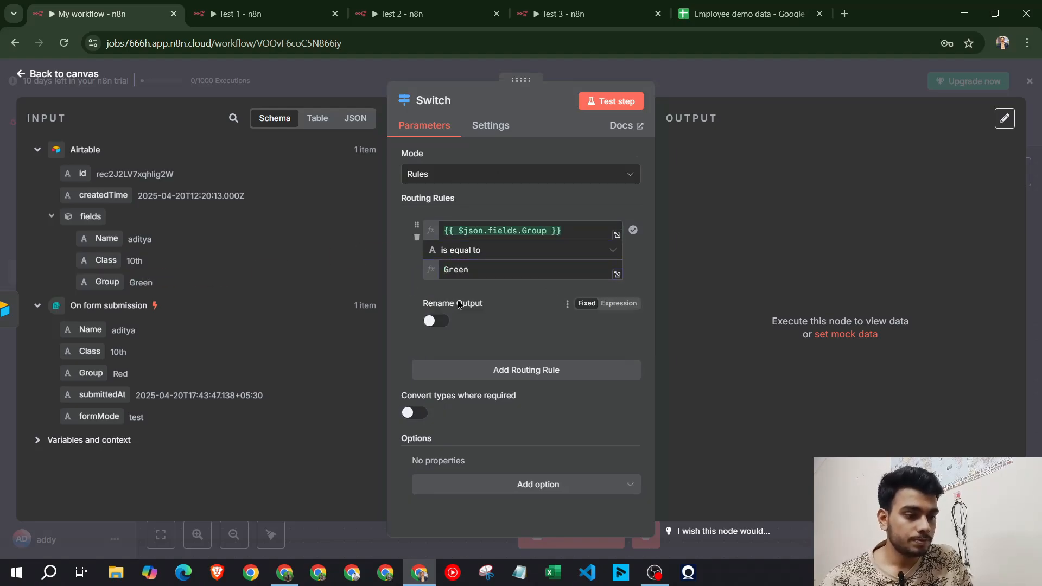
left_click(522, 371)
scroll(522, 365, "down", 3)
left_click_drag(107, 282, 451, 301)
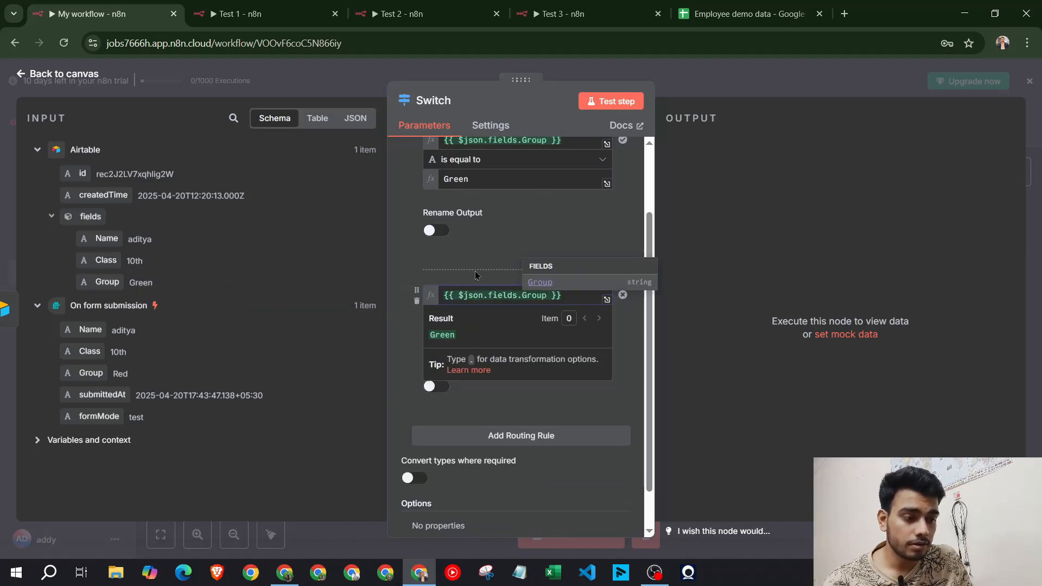
left_click(480, 334)
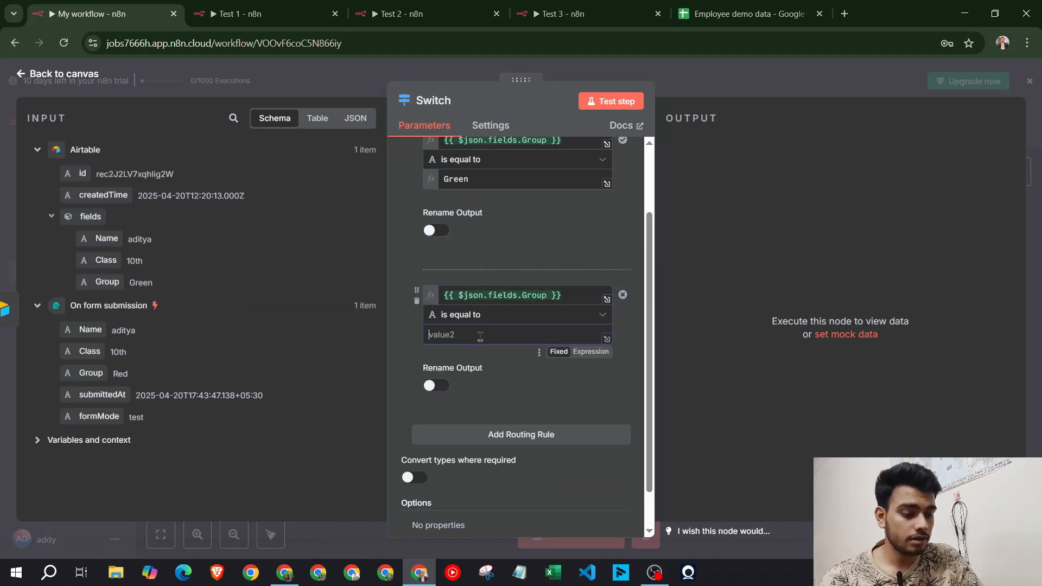
type("Red")
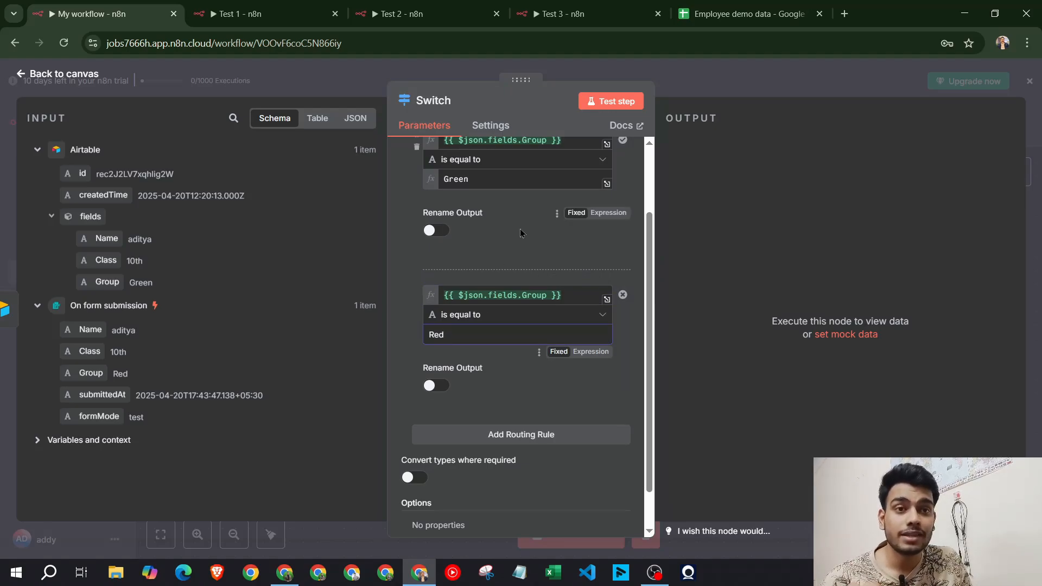
left_click(510, 183)
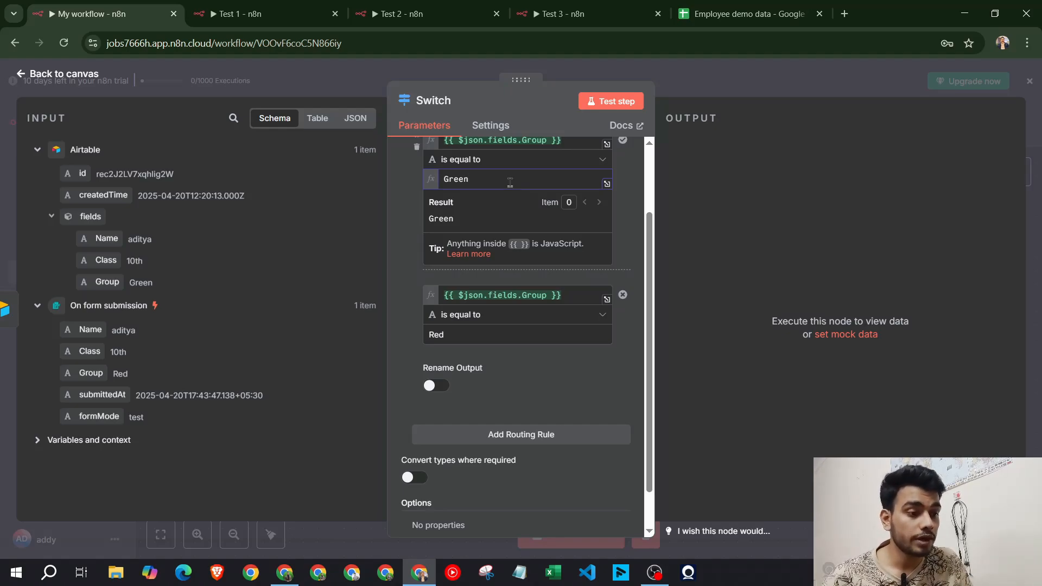
left_click(423, 218)
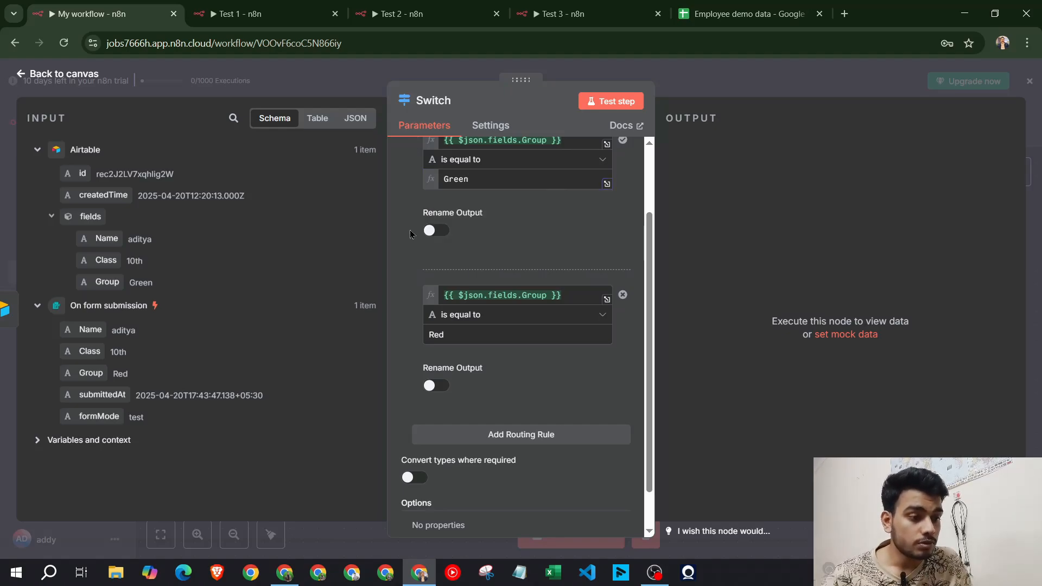
Add a third routing rule comparing Group to Yellow
left_click(520, 434)
left_click_drag(107, 281, 456, 361)
left_click(482, 397)
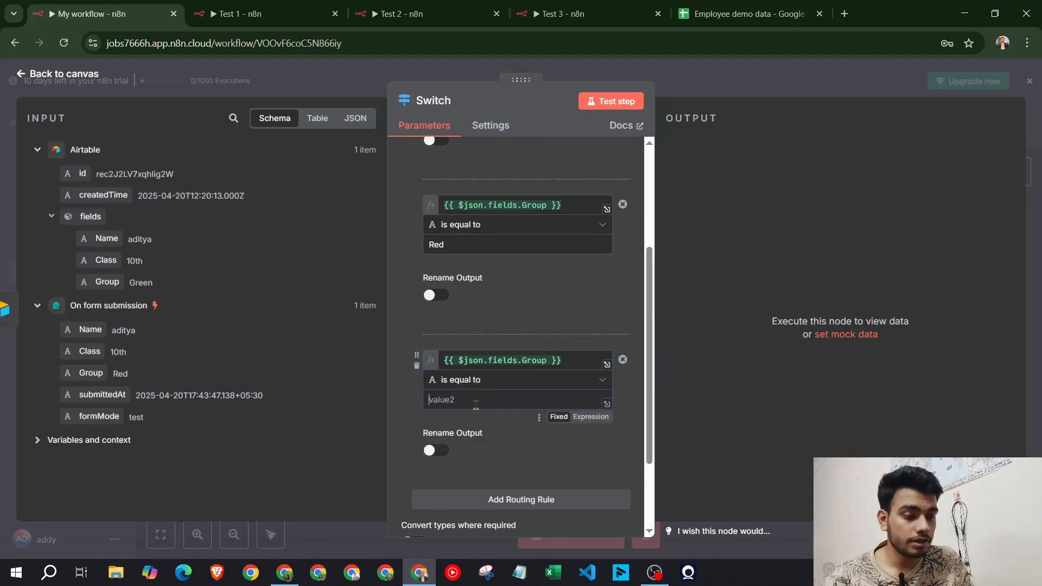
type("Yellow")
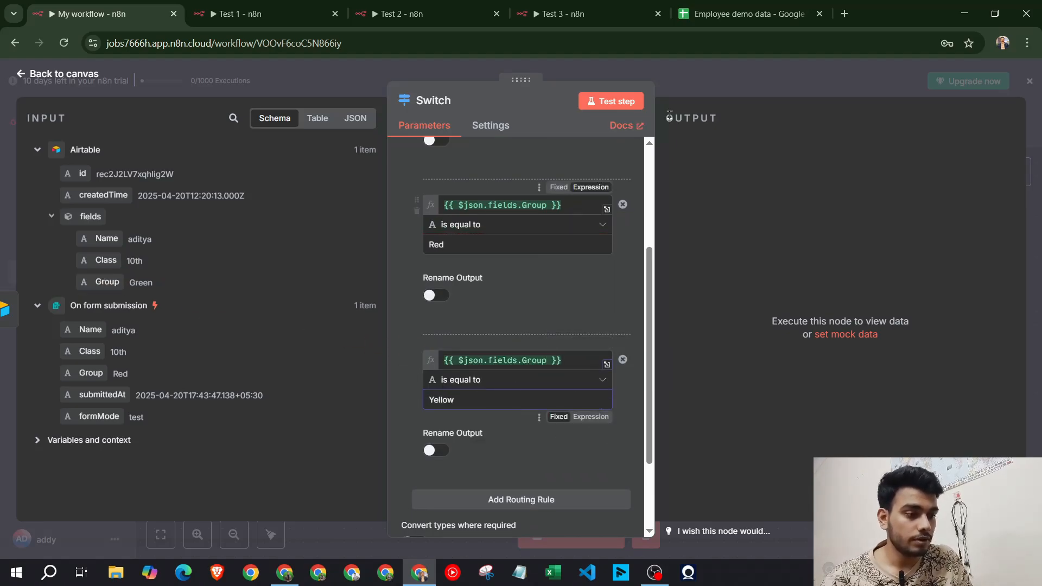
left_click(716, 91)
Show the School Info table and view row 5's Group options: Green, Red, Yellow
left_click(285, 573)
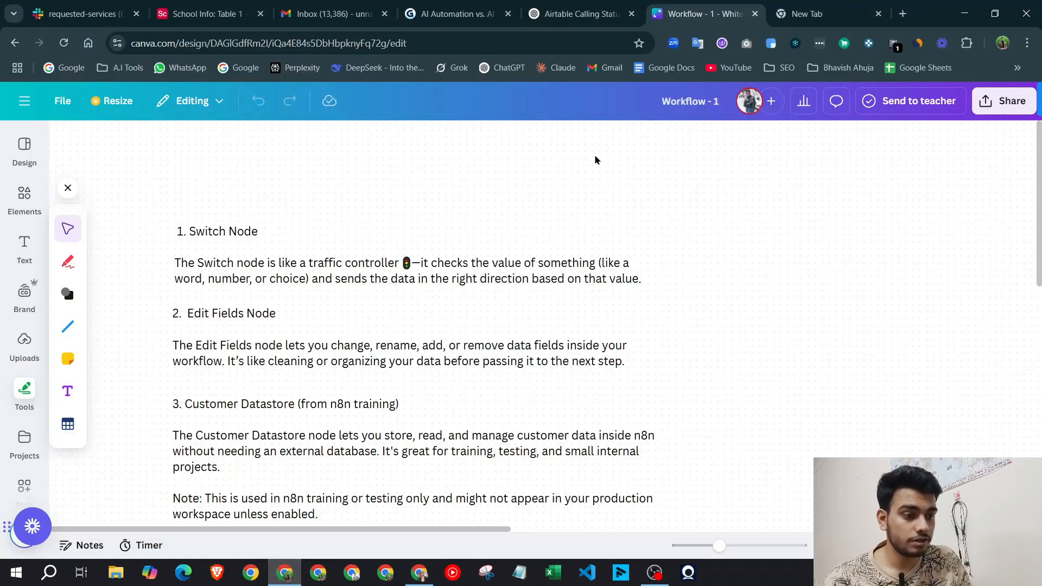
left_click(81, 14)
left_click(193, 21)
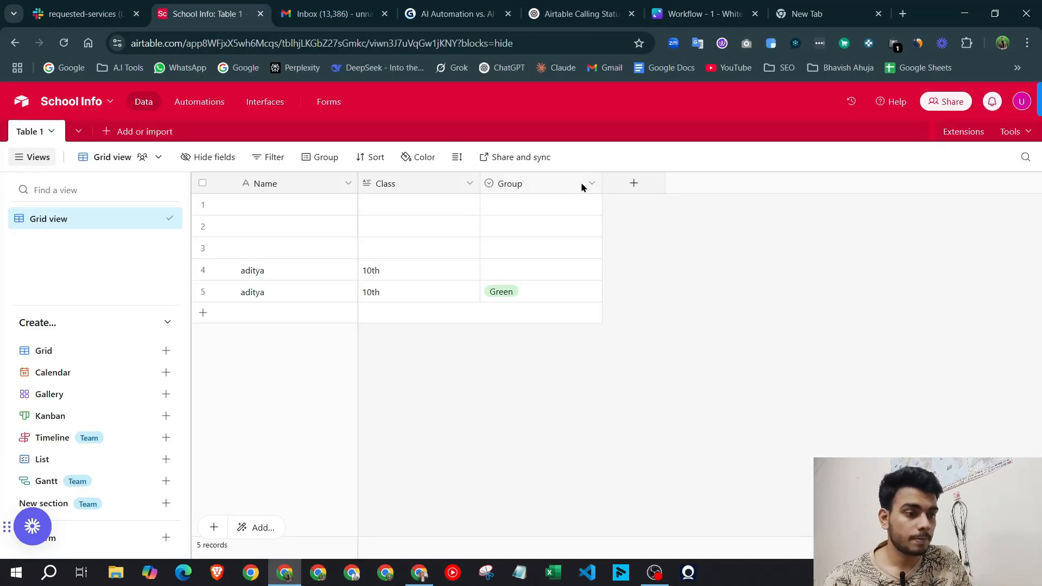
left_click(530, 288)
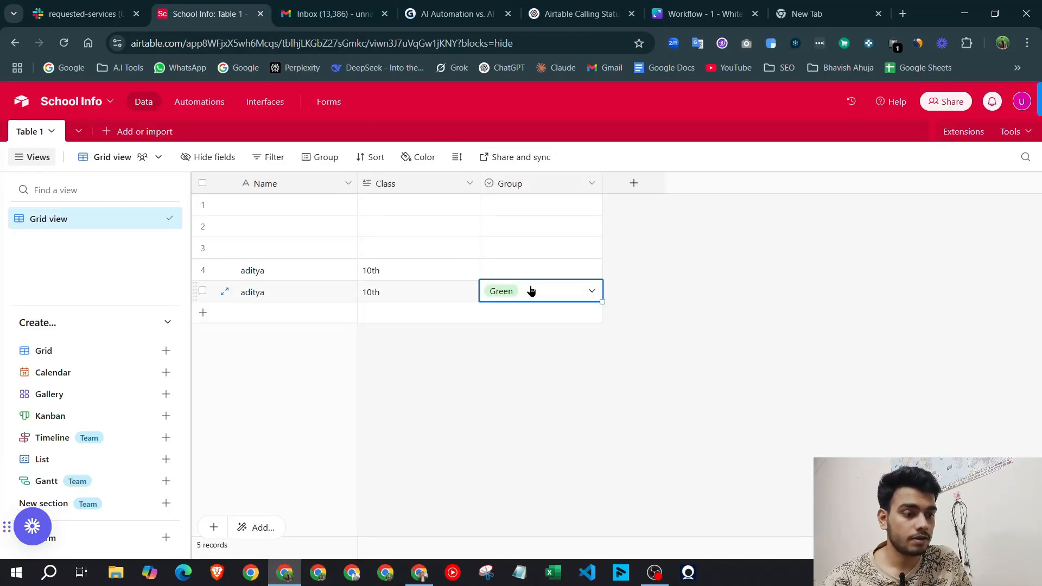
left_click(530, 289)
left_click(418, 573)
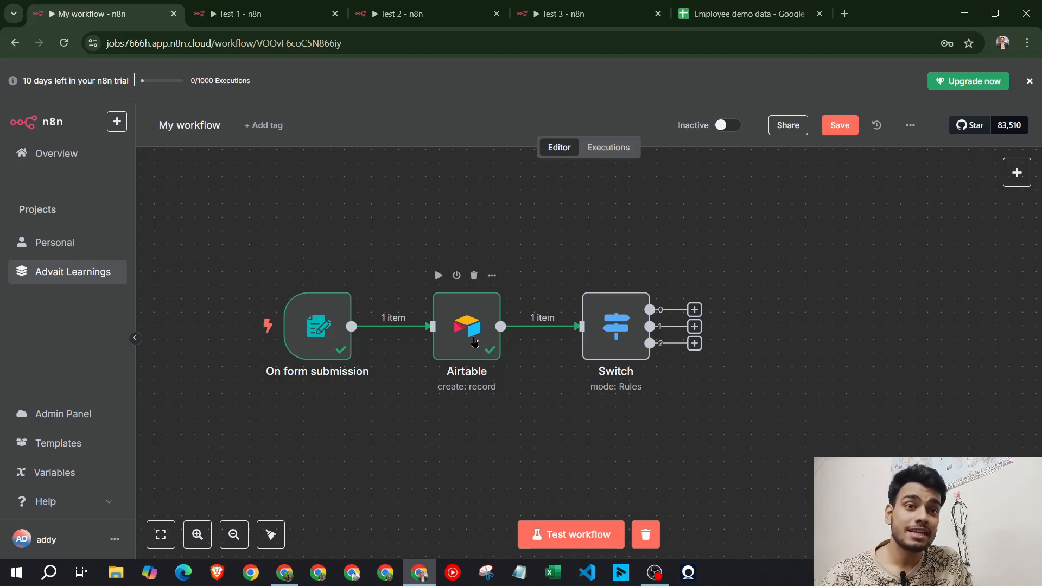
left_click(285, 572)
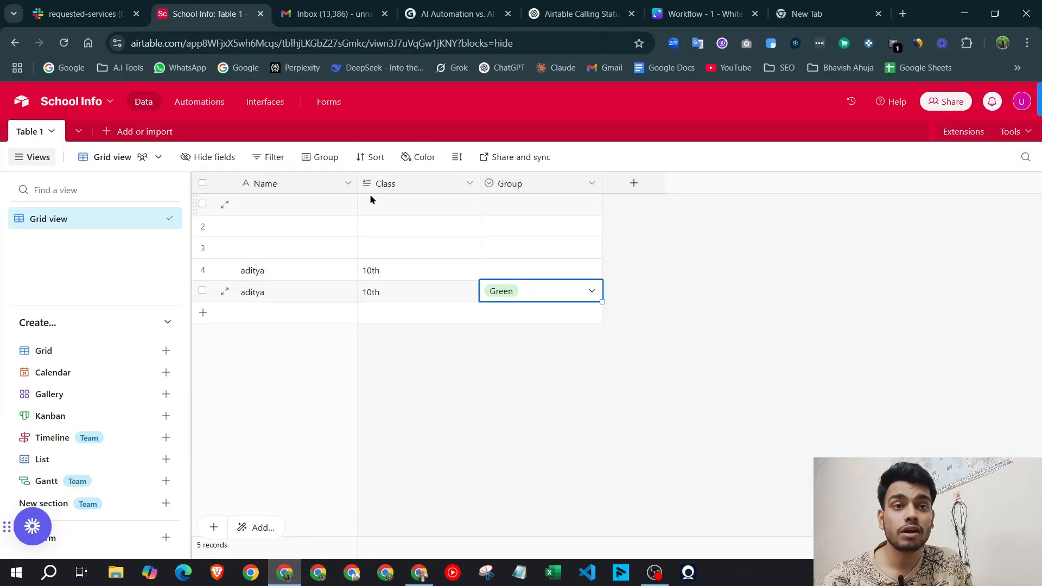
left_click(419, 573)
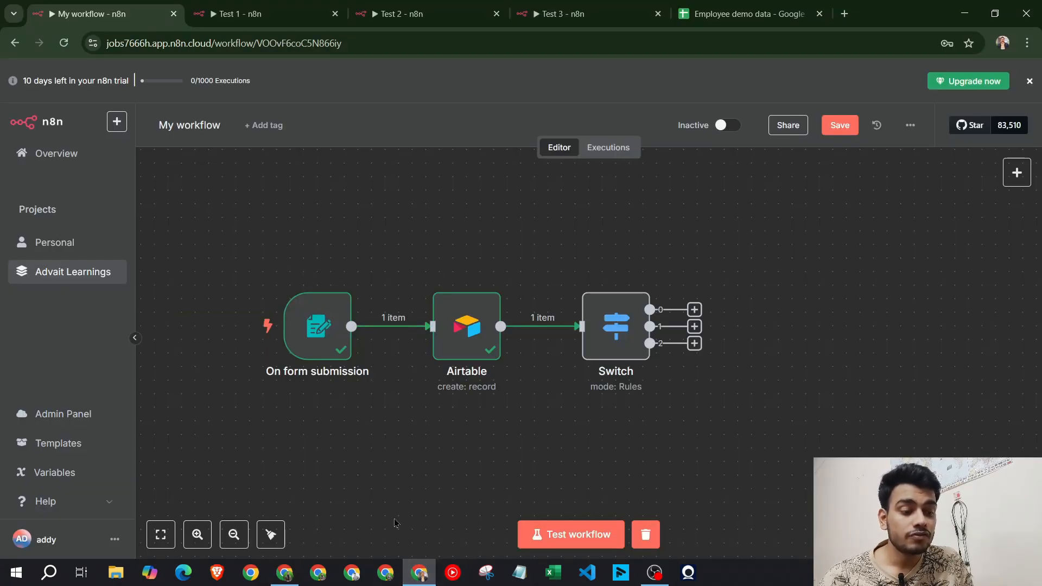
left_click(285, 572)
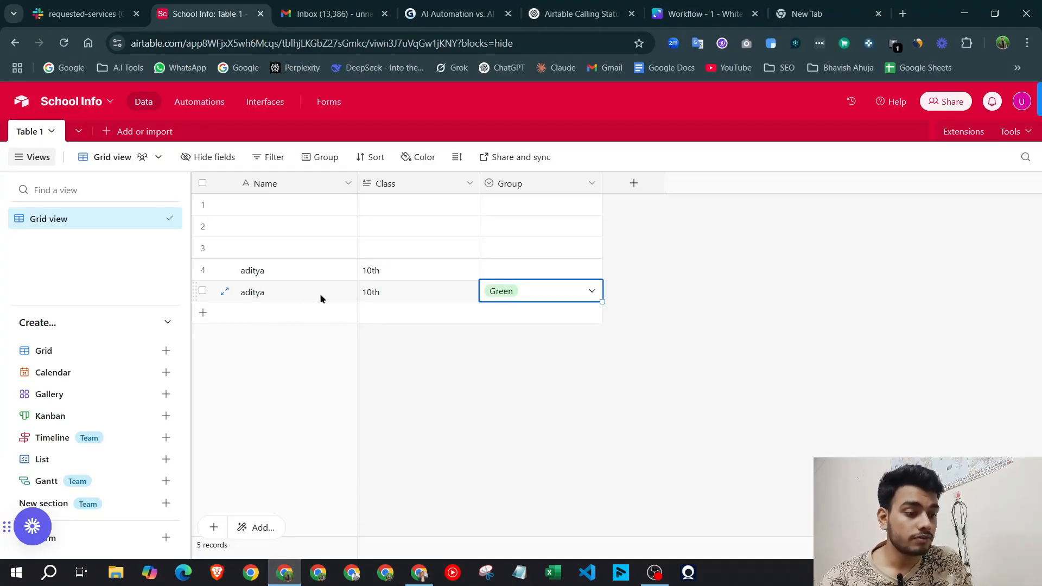
Select every record in the School Info table, delete them all, and return to n8n
left_click(202, 204)
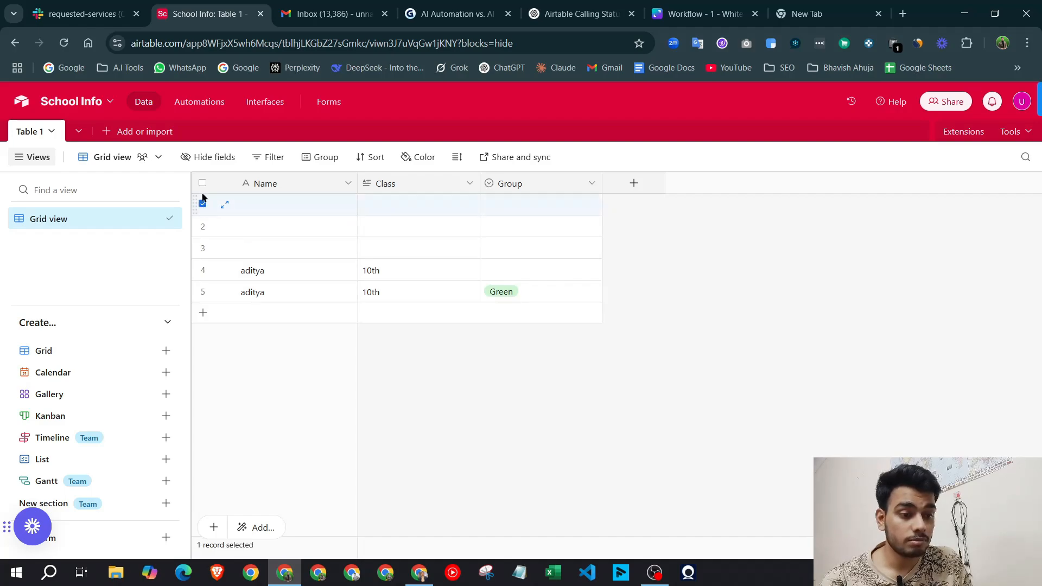
left_click(203, 183)
right_click(402, 269)
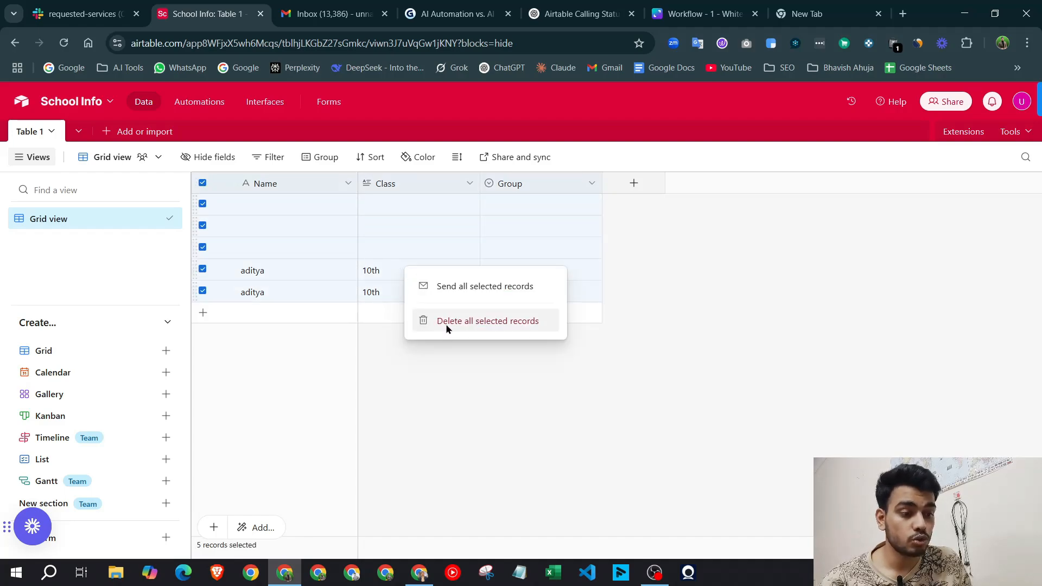
left_click(446, 326)
key("alt+Tab")
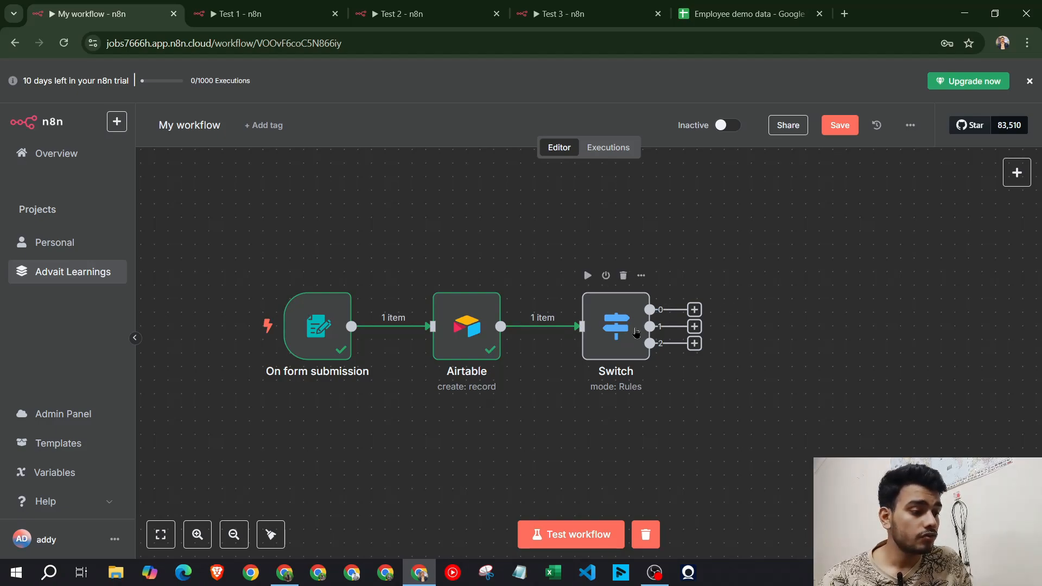
Submit a test form entry with a name, class 10th and group Red
left_click(576, 531)
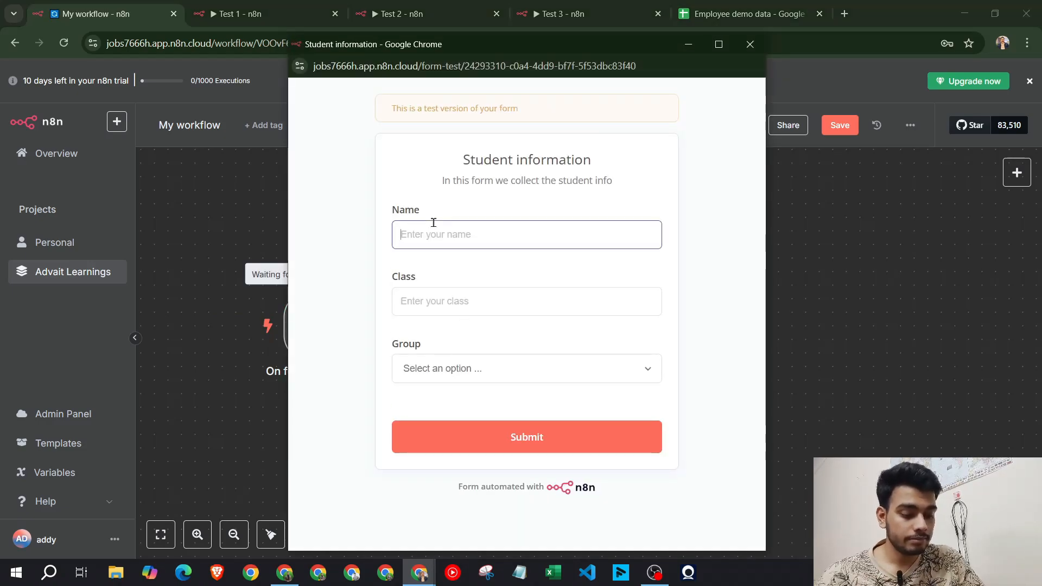
type("A")
key("BackSpace")
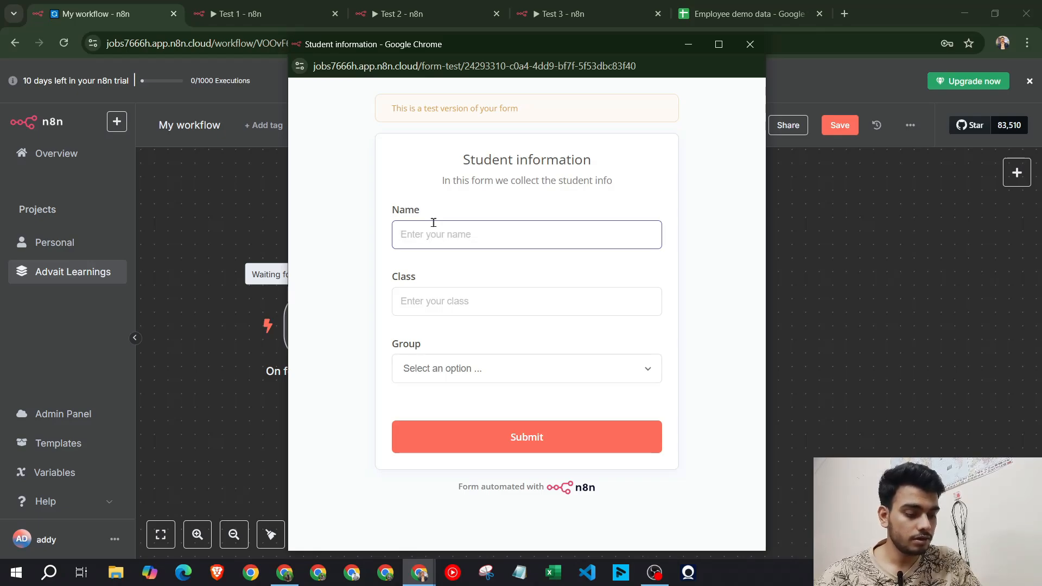
type("abhi")
key("Tab")
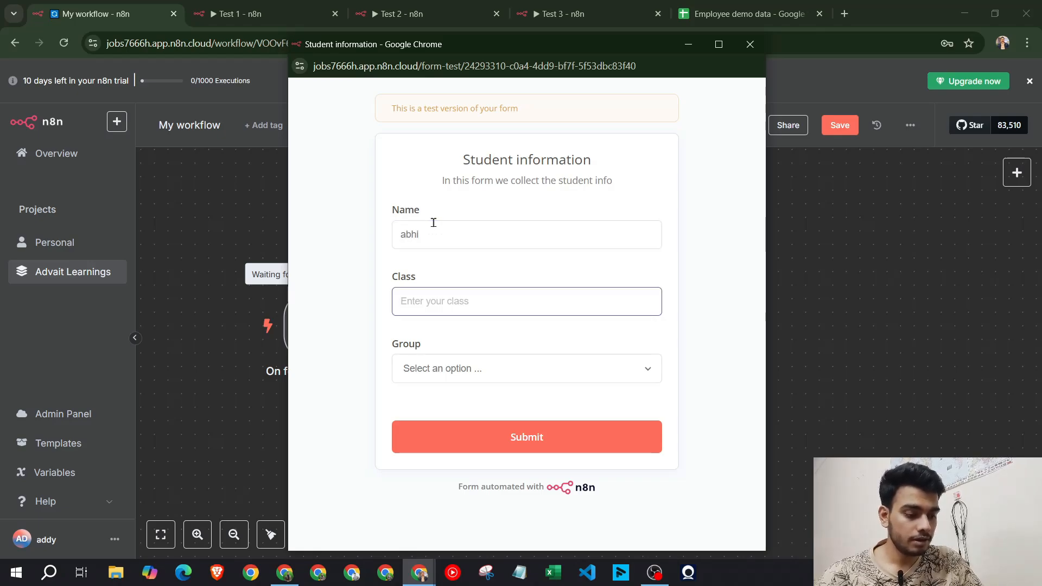
type("10th")
key("Tab")
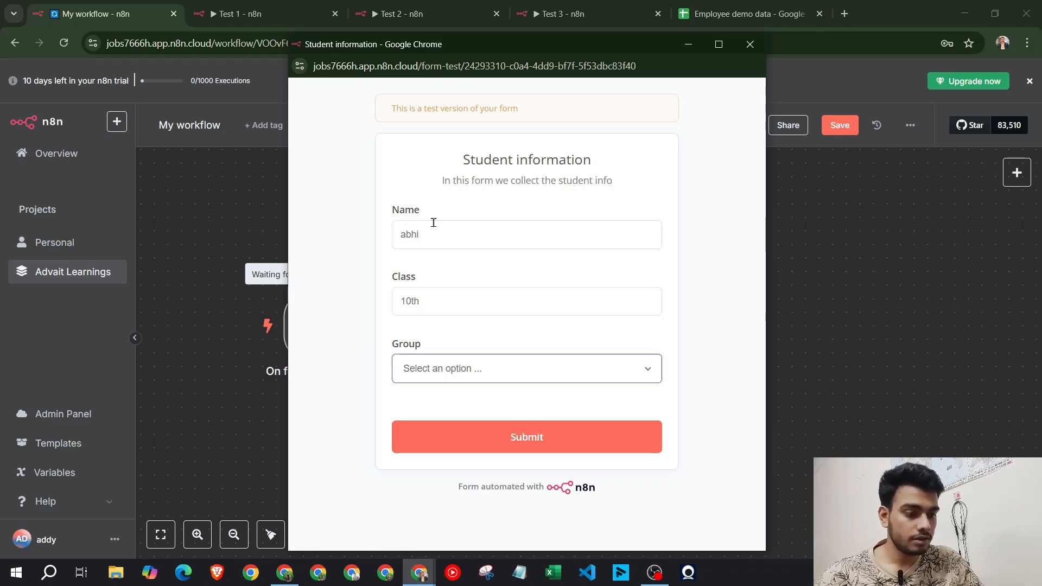
left_click(418, 369)
left_click(453, 408)
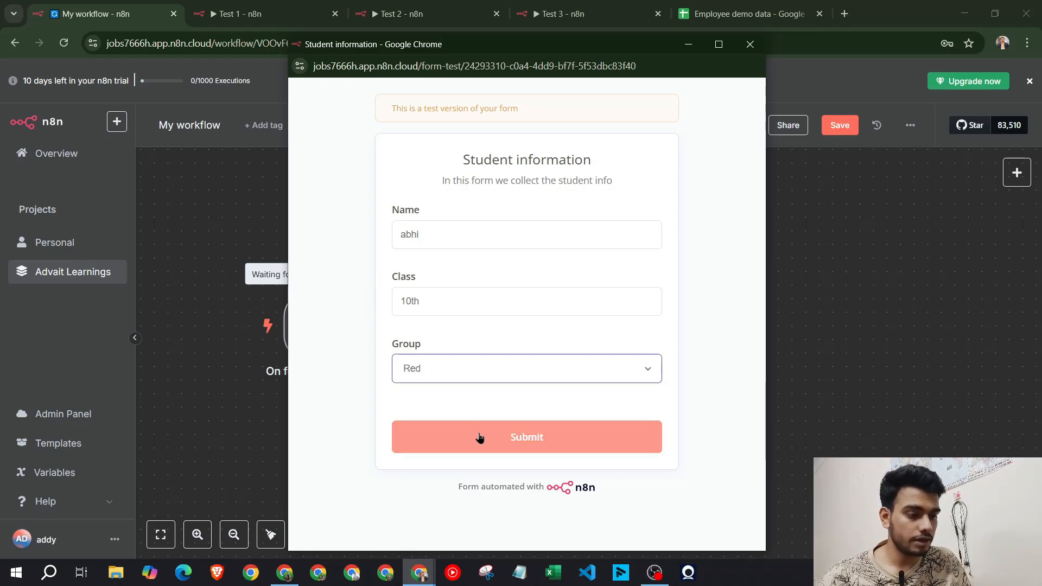
left_click(477, 437)
left_click(750, 44)
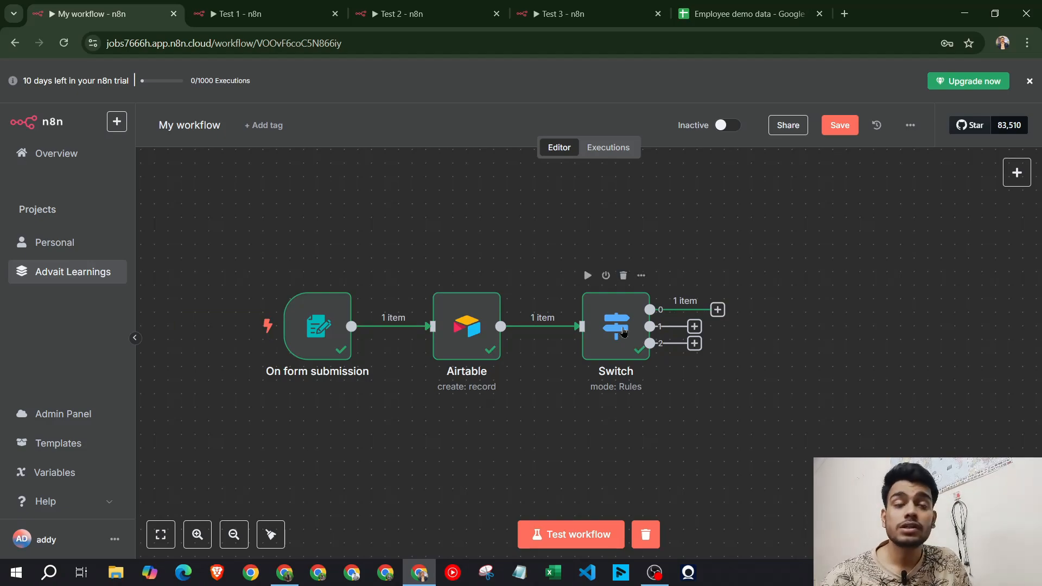
Inspect the Switch node's routed data, then check the new record's Group in Airtable
double_click(622, 332)
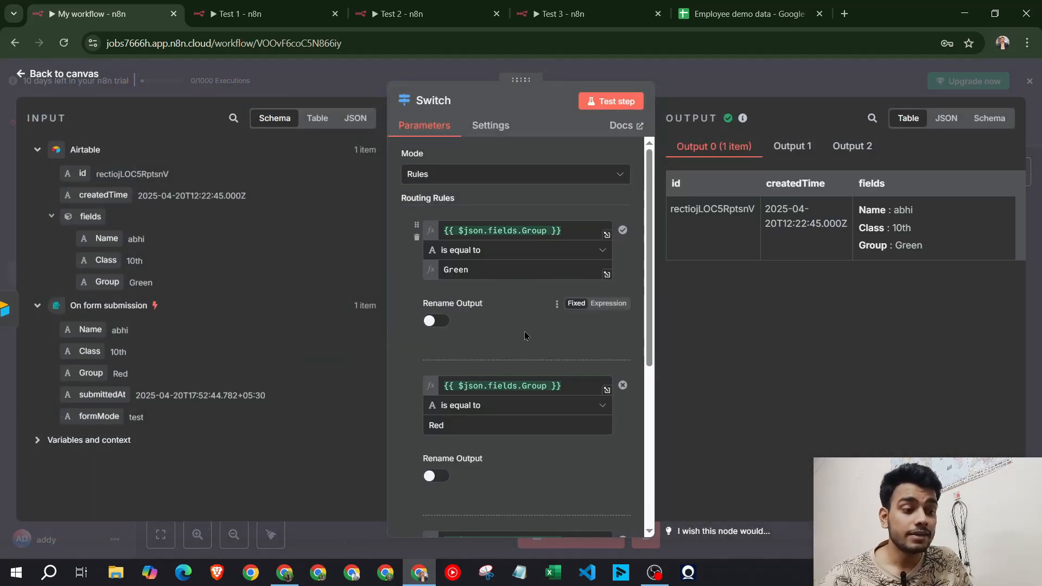
key("Escape")
left_click(293, 572)
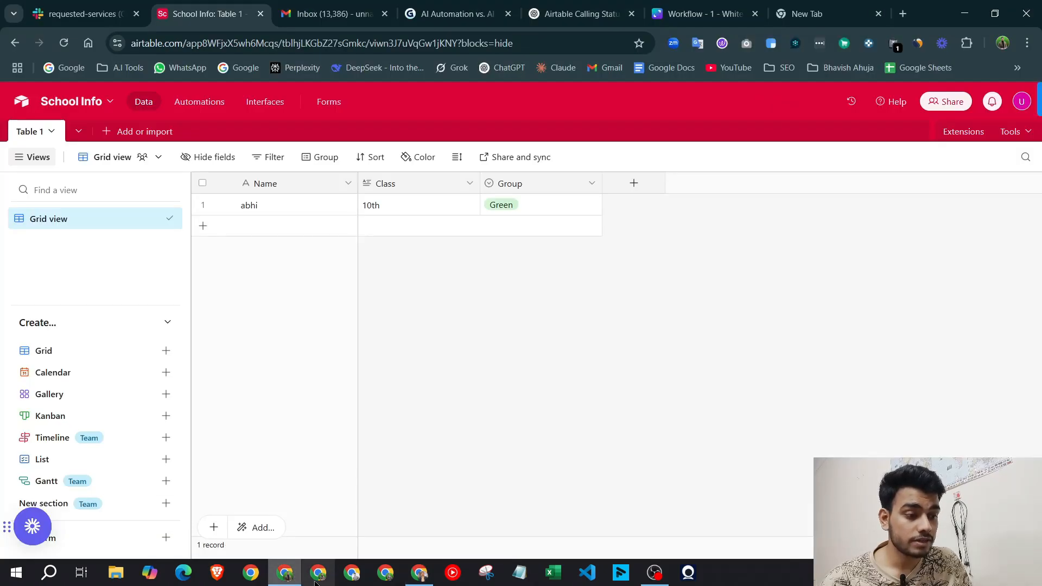
double_click(535, 205)
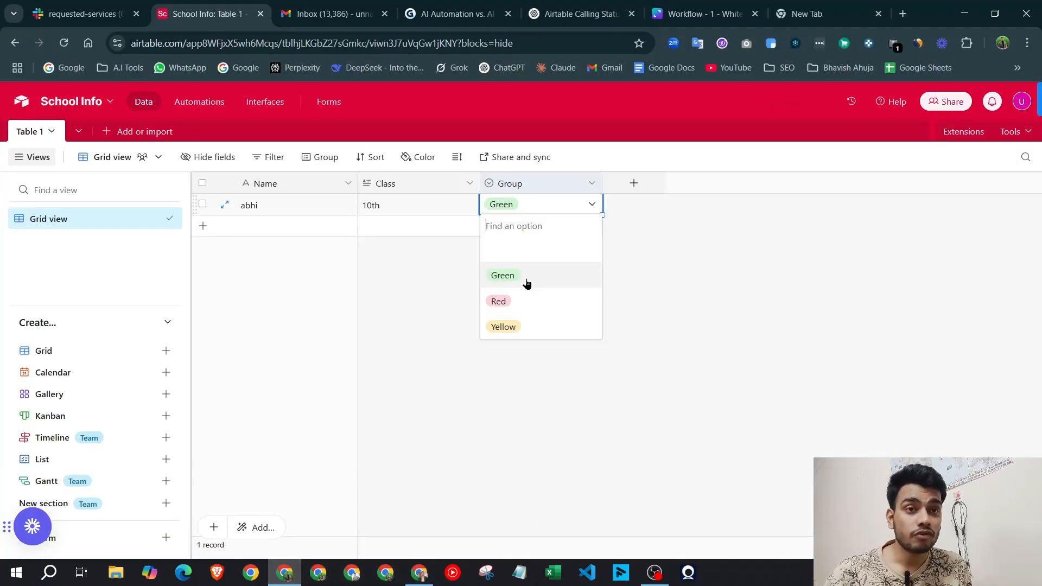
left_click(647, 288)
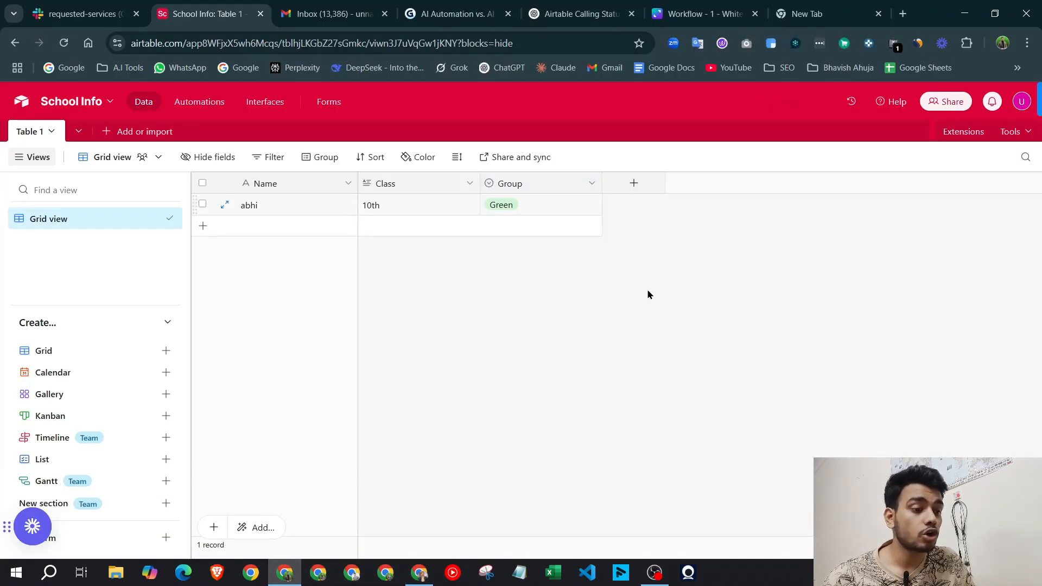
left_click(424, 580)
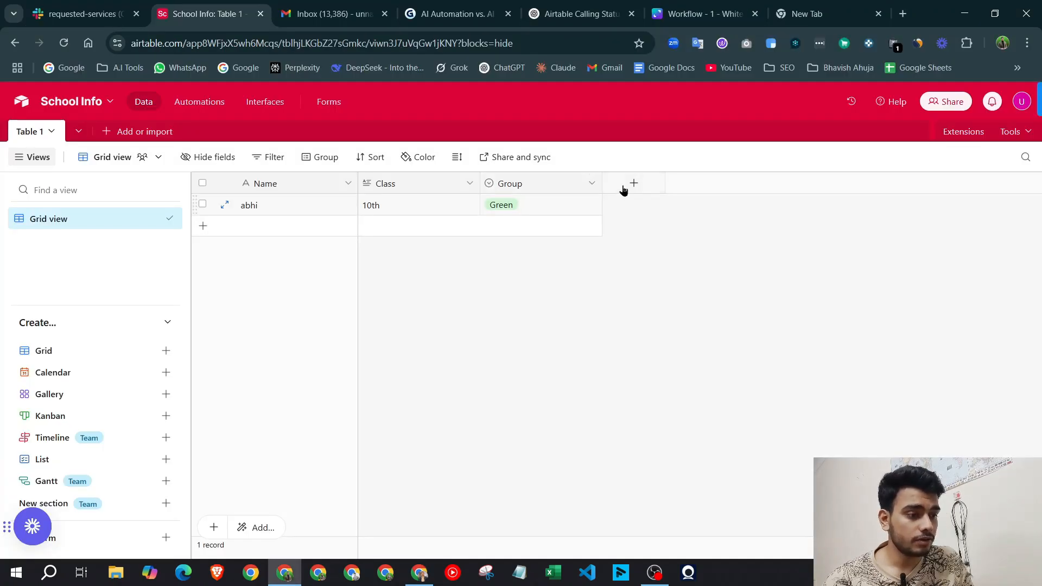
Add a new School Info field and choose Rating as its type
left_click(629, 185)
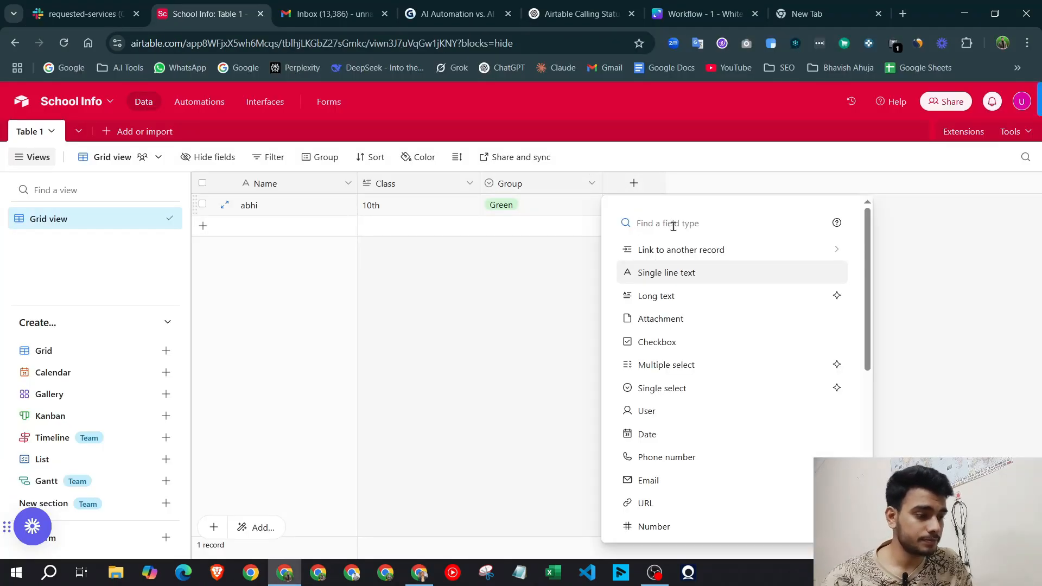
type("rating")
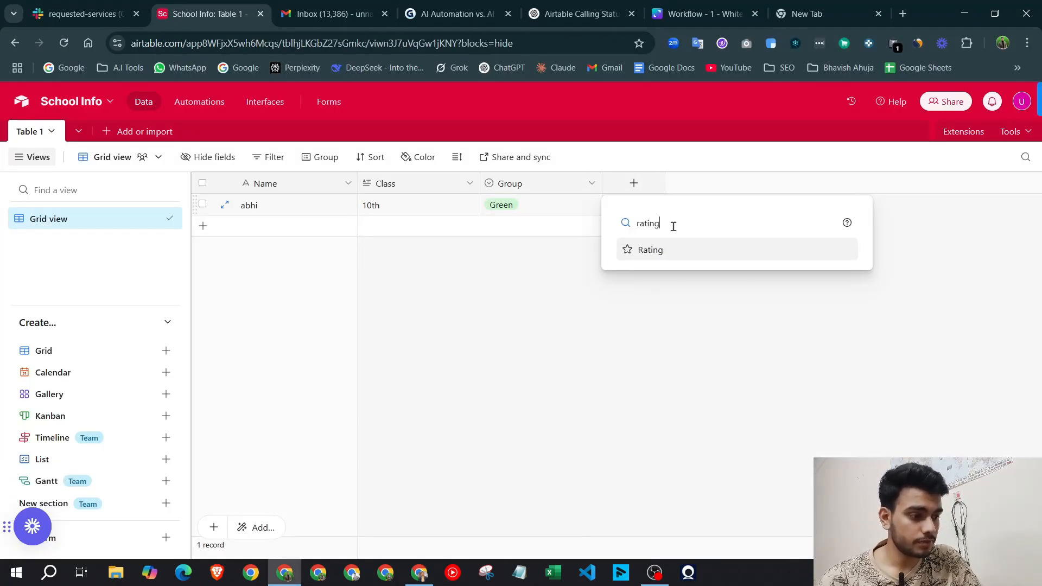
left_click(655, 245)
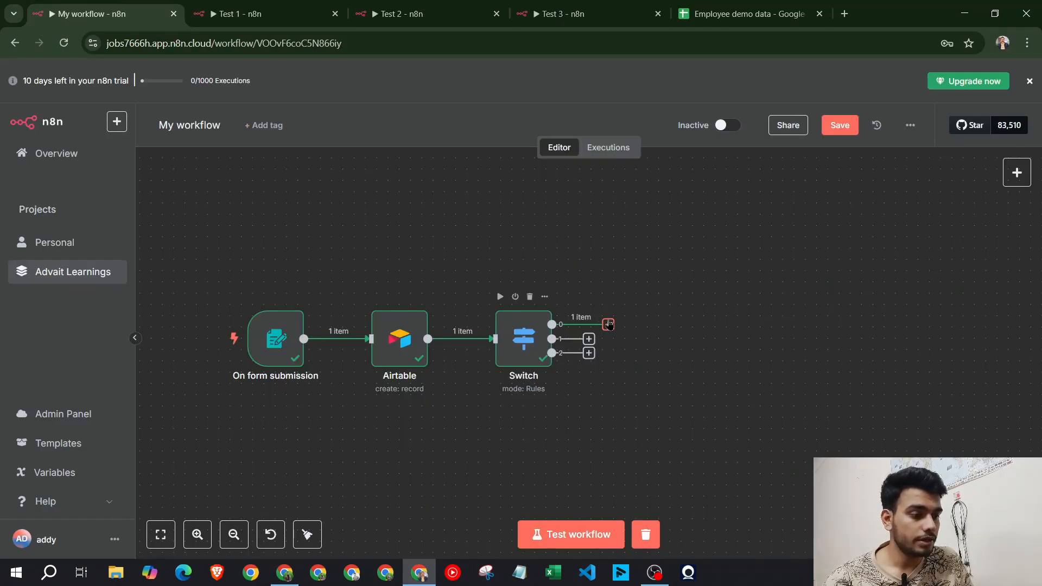
Add an Airtable Update record node on the Switch's output 0
left_click(609, 324)
left_click(293, 8)
left_click(143, 10)
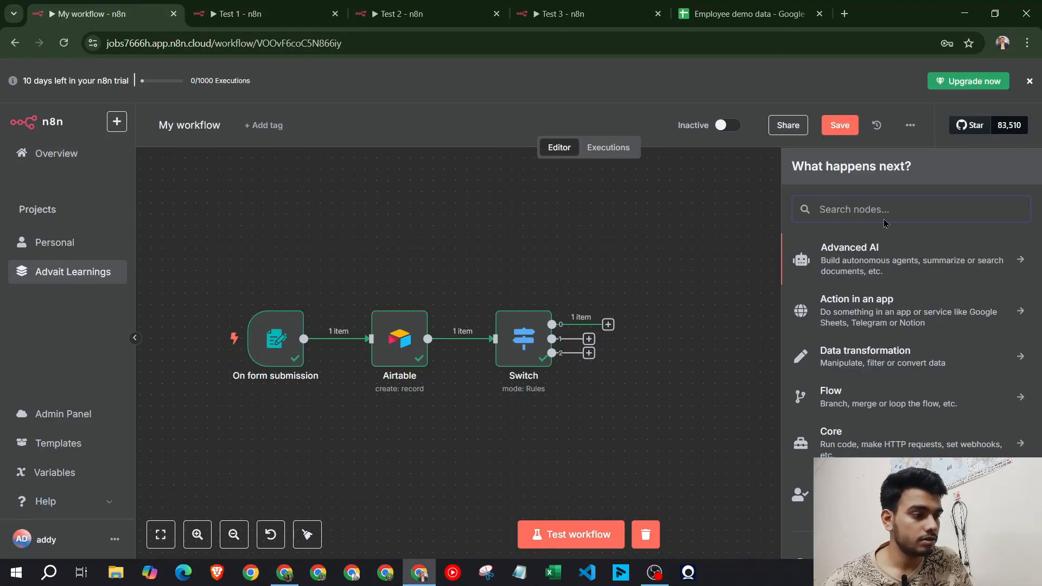
type("airtabl")
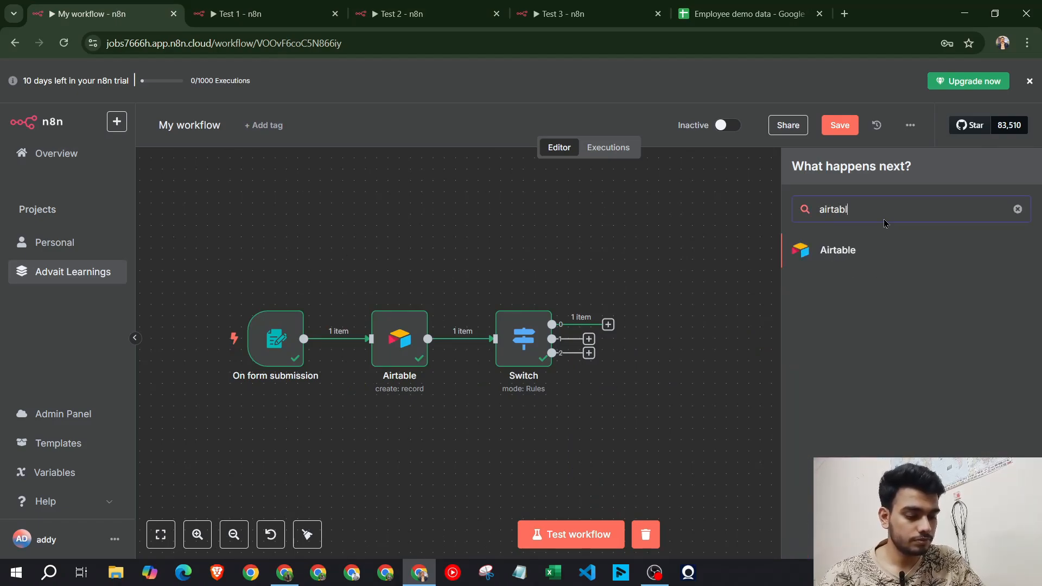
type("e")
left_click(881, 256)
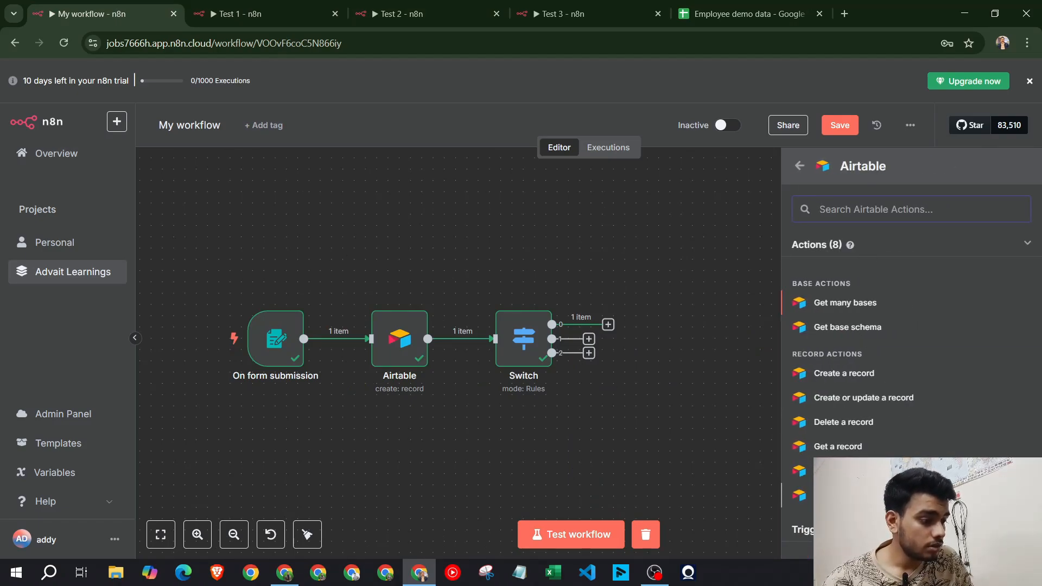
left_click(848, 495)
left_click(282, 15)
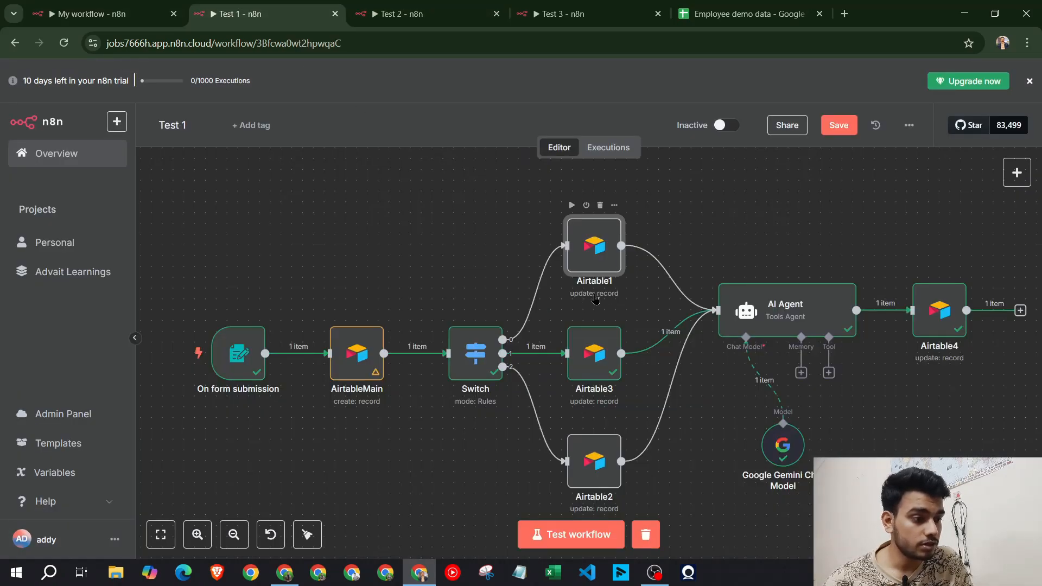
left_click(157, 9)
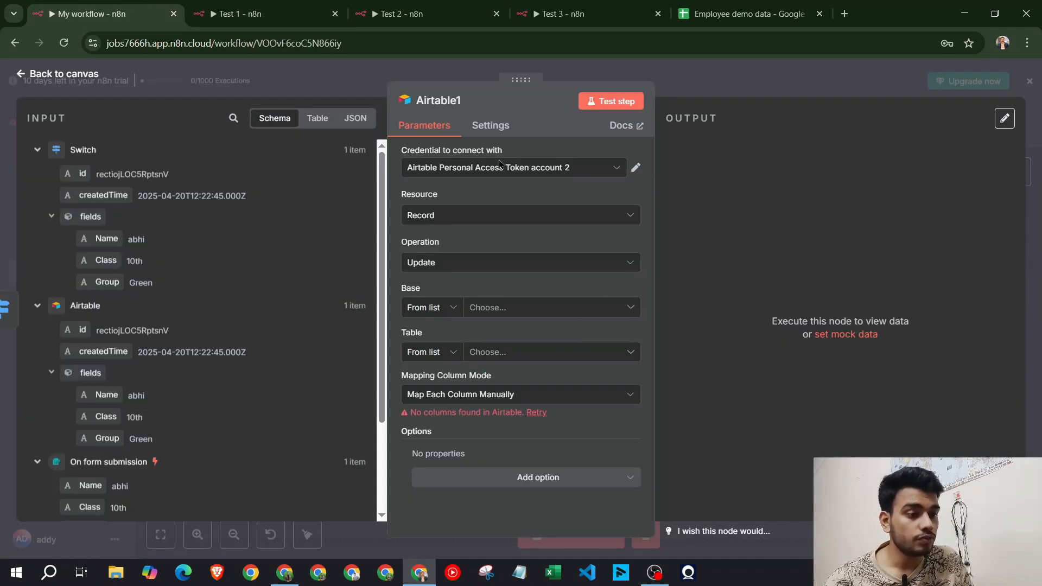
Configure Airtable1 for Record Update on the School Info base's Table 1
left_click(521, 215)
left_click(522, 270)
left_click(522, 264)
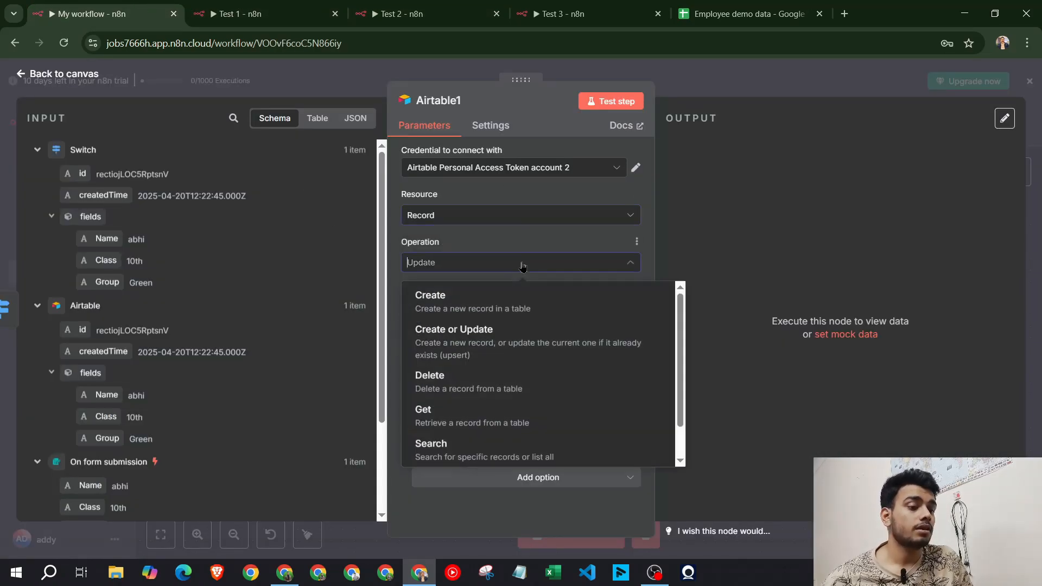
left_click(538, 263)
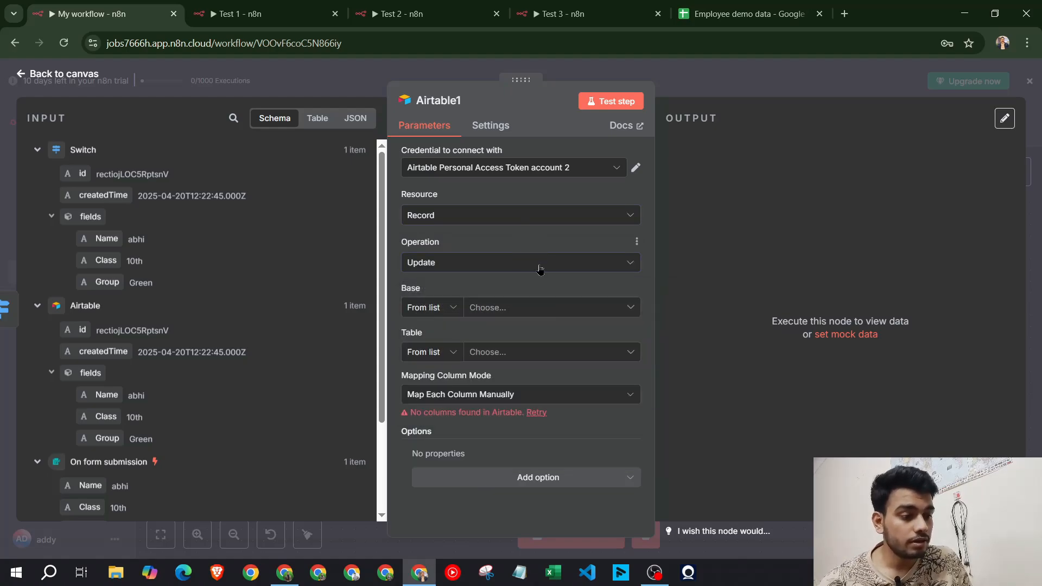
left_click(538, 267)
left_click(484, 242)
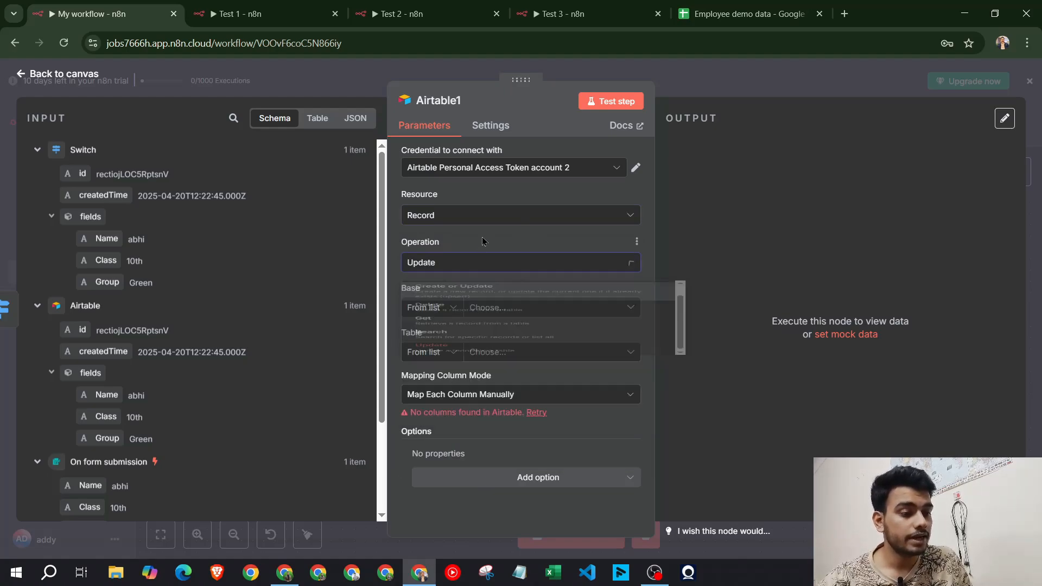
left_click(521, 308)
left_click(489, 372)
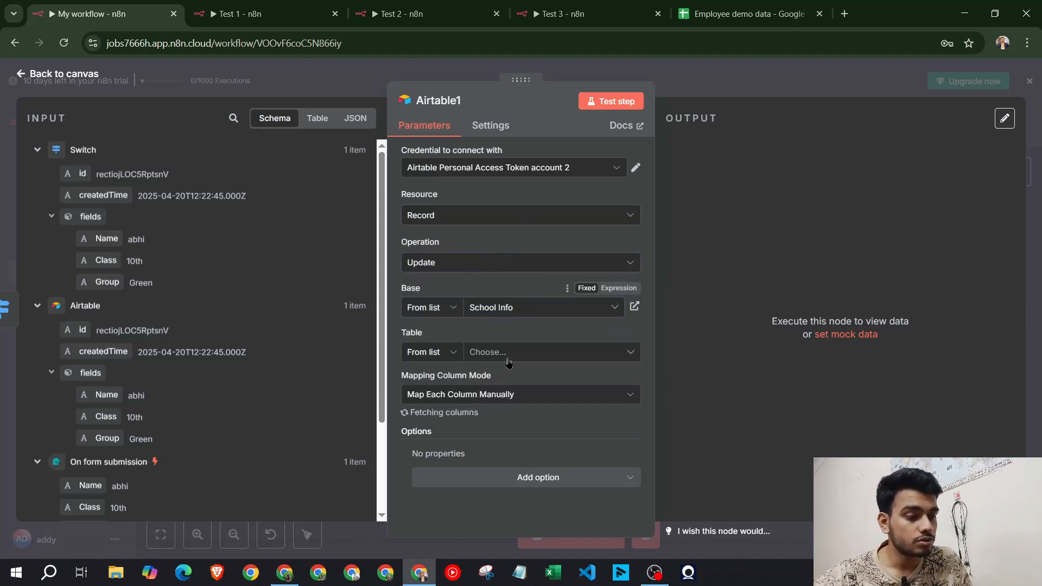
left_click(509, 353)
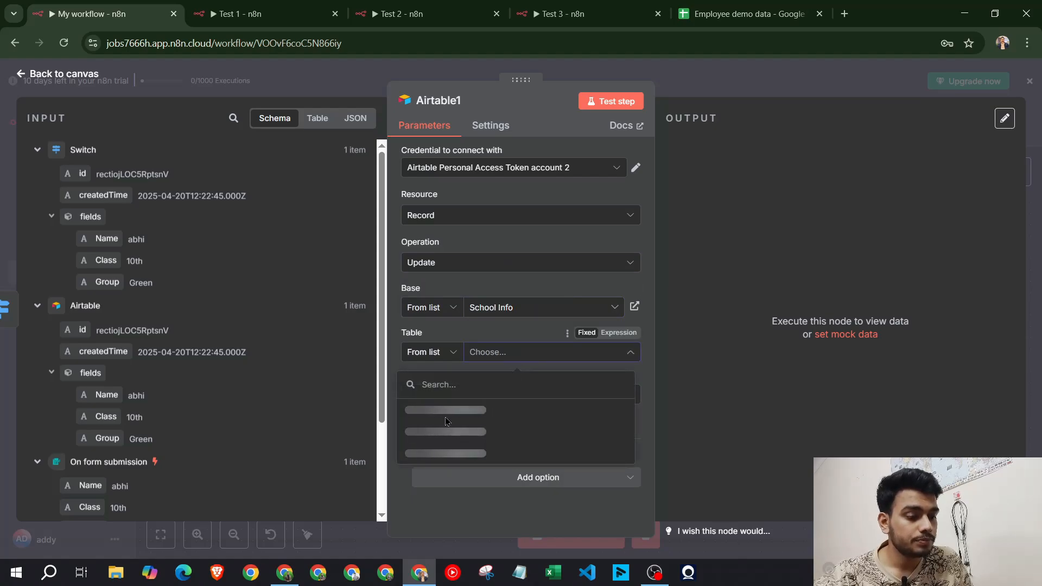
left_click(516, 332)
left_click(519, 352)
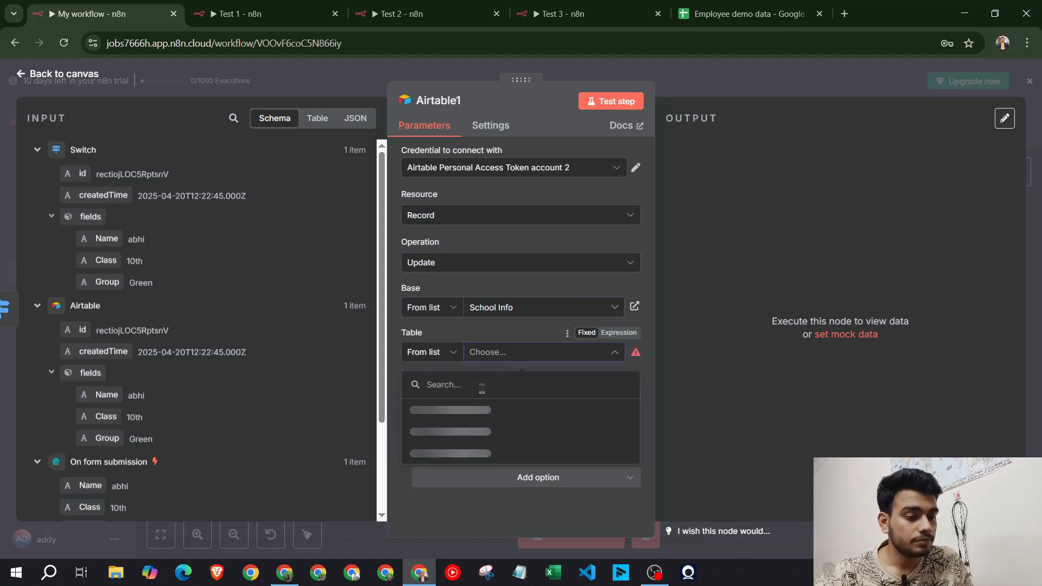
left_click(439, 410)
left_click(285, 573)
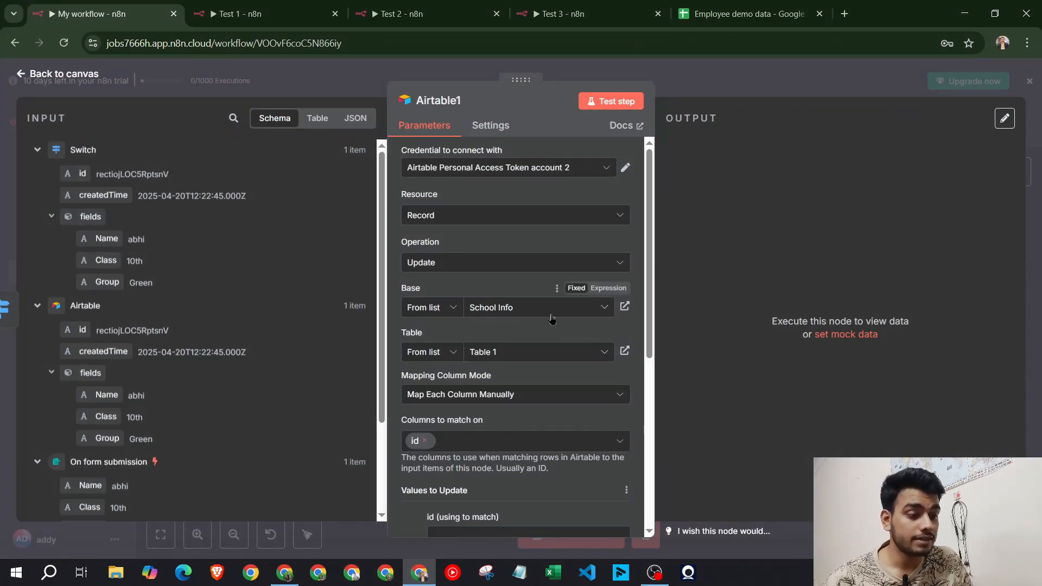
Map the Airtable record id into Airtable1's match field
scroll(471, 334, "down", 3)
scroll(493, 293, "down", 2)
left_click(472, 264)
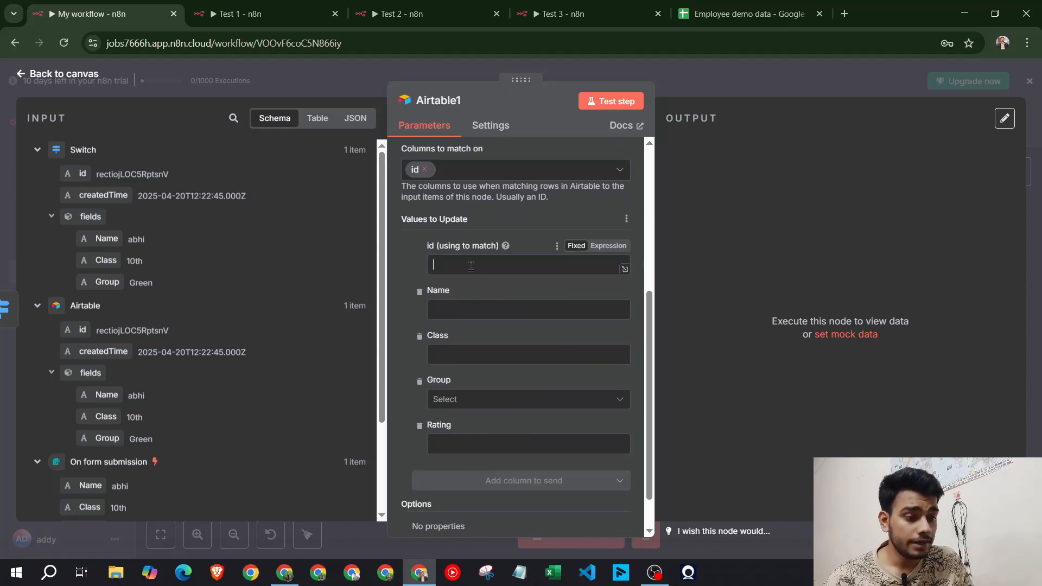
left_click_drag(79, 330, 465, 269)
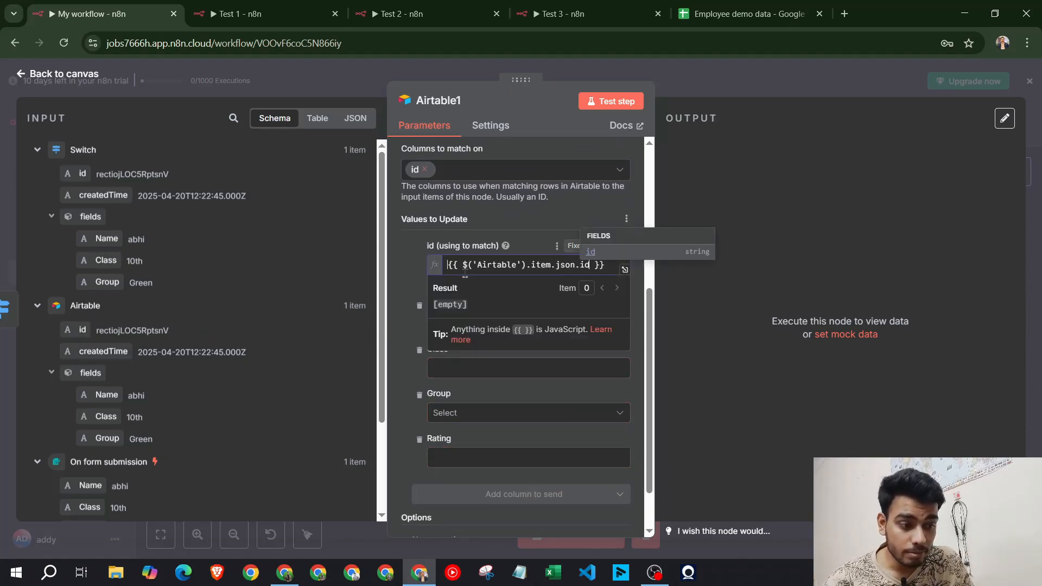
left_click(400, 278)
Map the Airtable Name and Class values into Airtable1's Name and Class columns
scroll(438, 283, "down", 2)
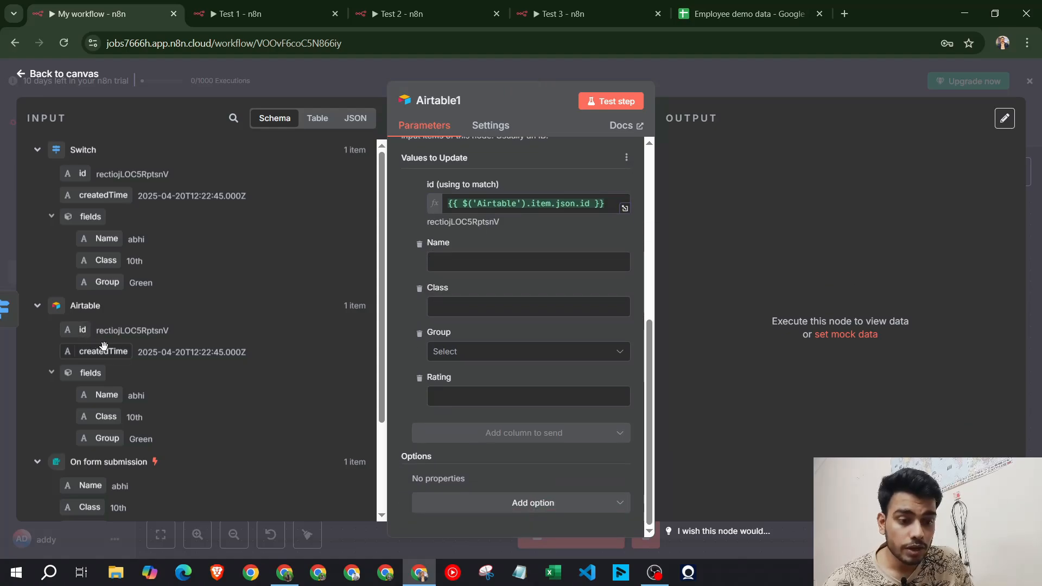
scroll(103, 330, "down", 2)
left_click_drag(104, 305, 460, 274)
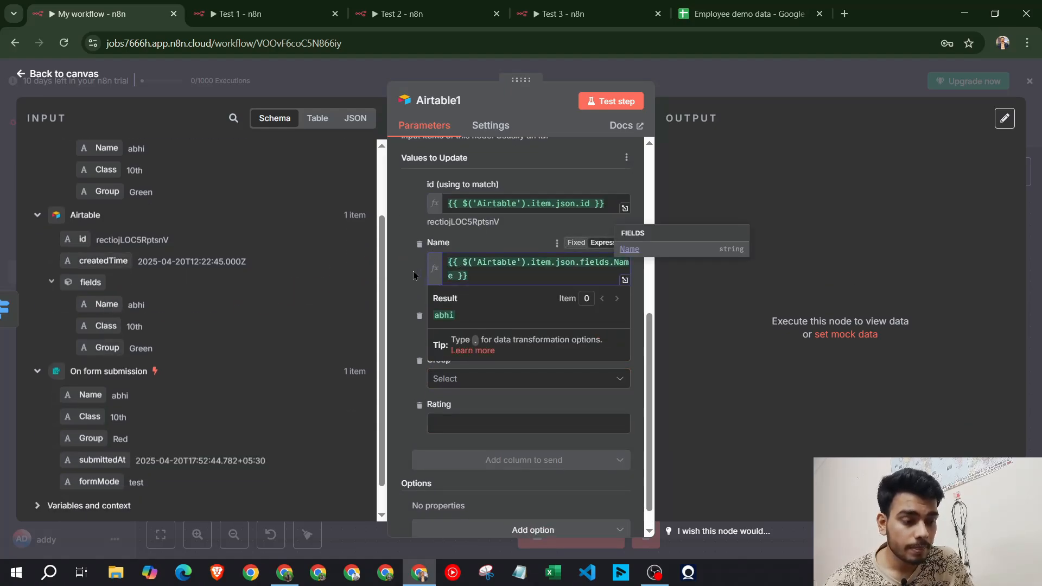
left_click(414, 275)
left_click_drag(105, 326, 493, 334)
left_click(404, 297)
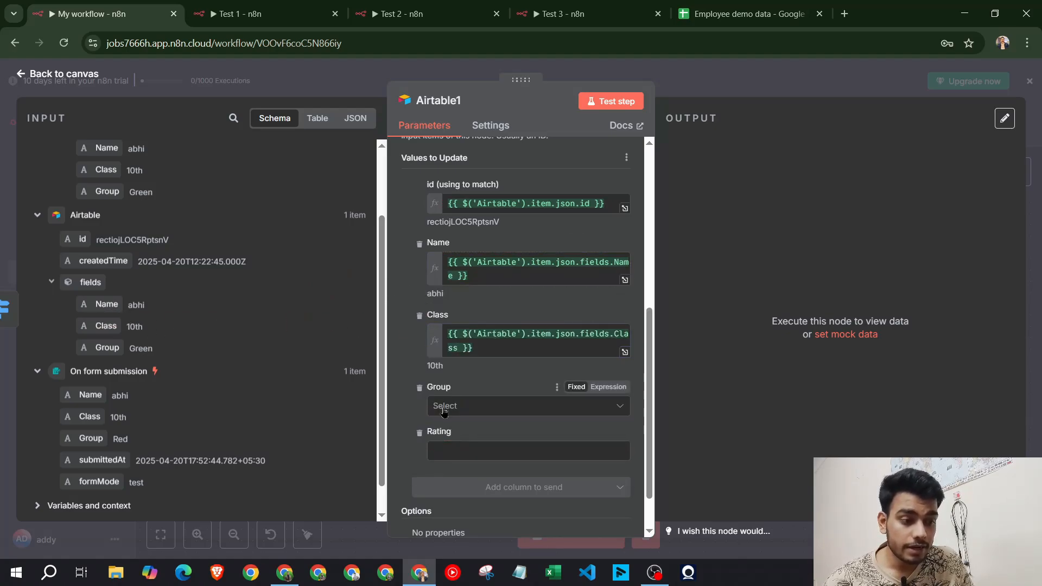
Close and reopen Airtable1 to confirm its Rating value is 3
scroll(482, 406, "down", 1)
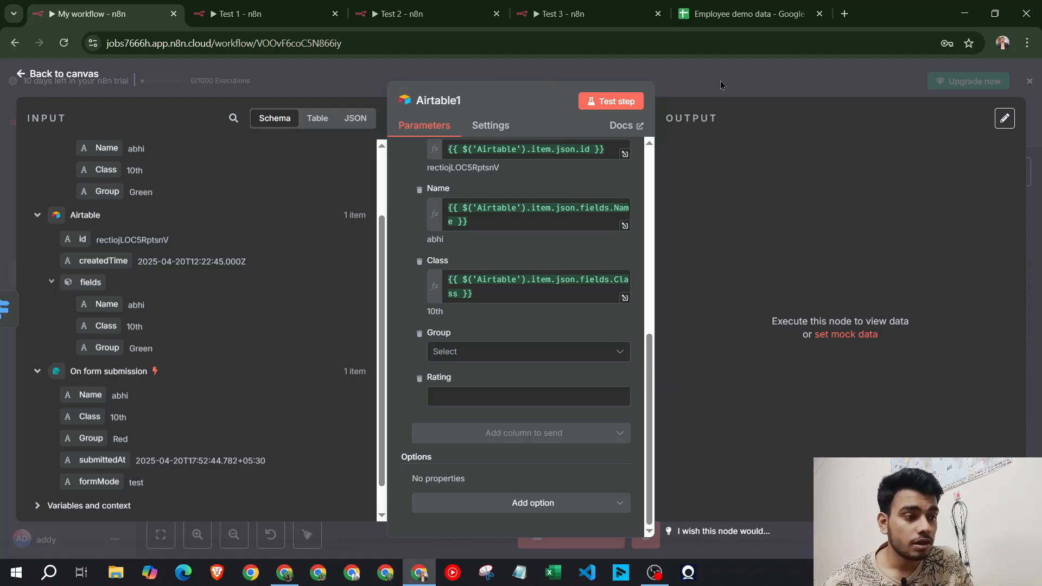
key("Escape")
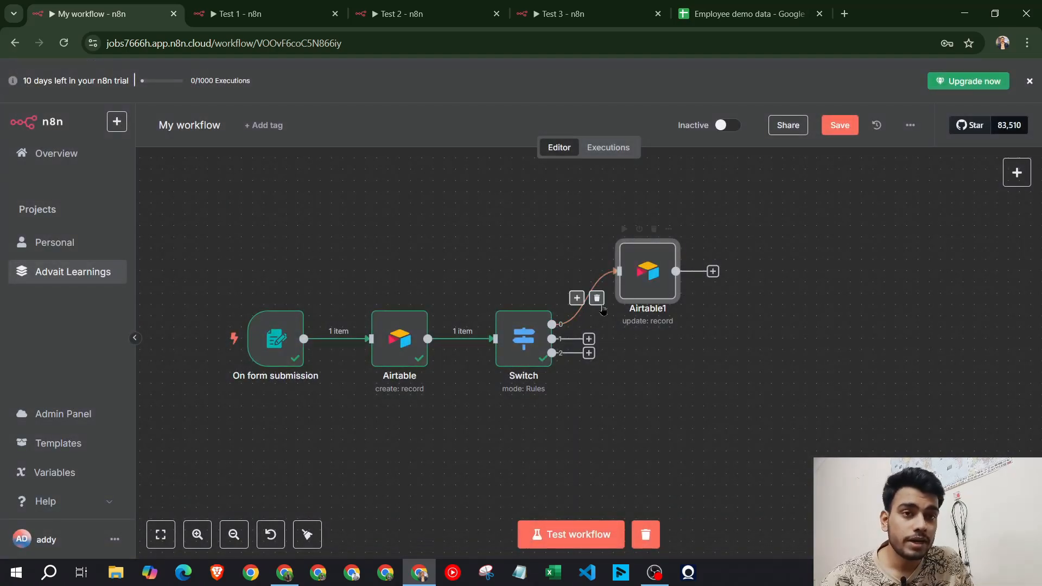
double_click(656, 275)
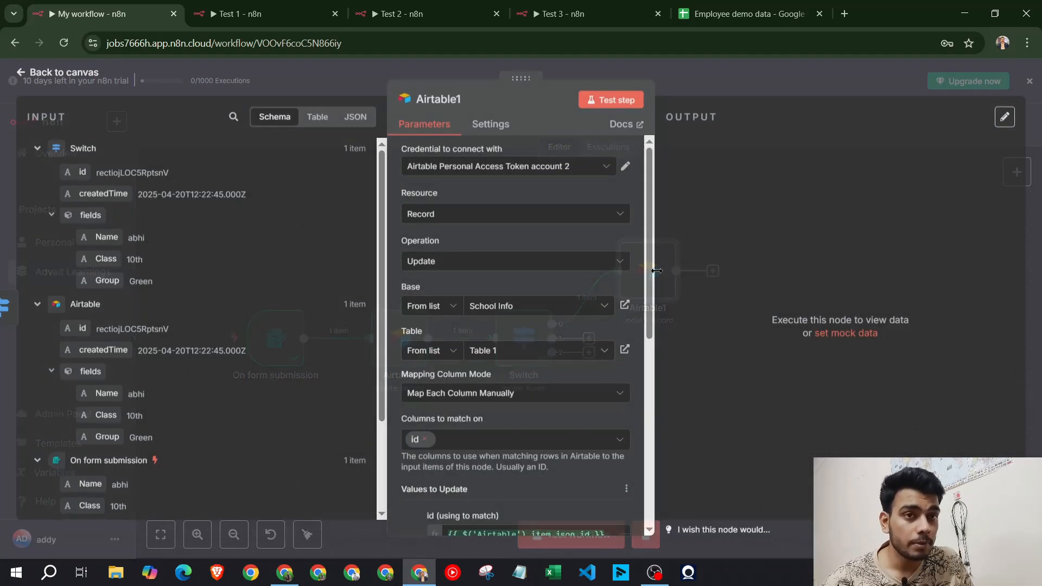
scroll(502, 368, "down", 6)
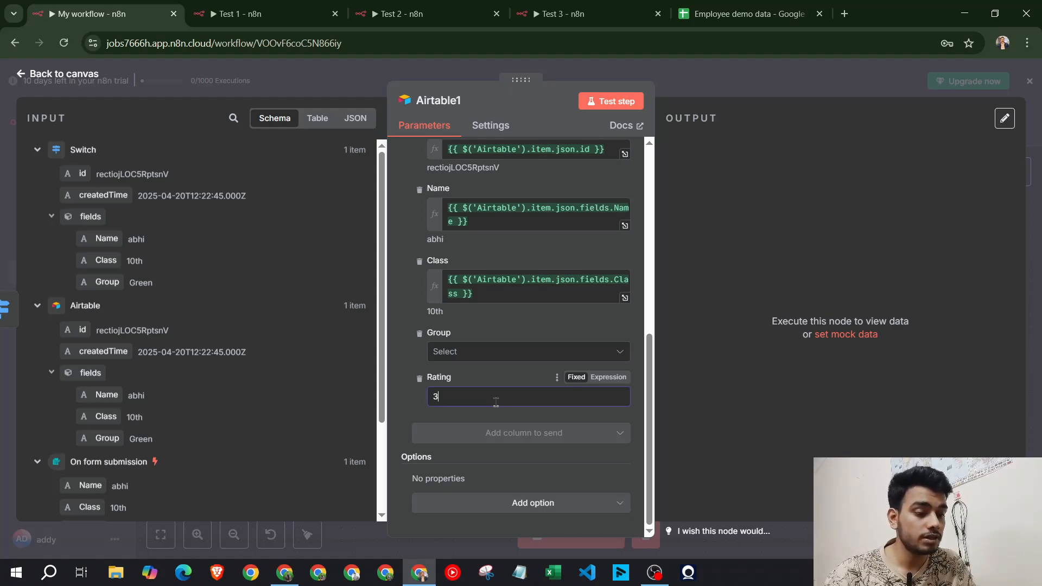
Test-run Airtable1 and compare its updated record (Group Green, Rating 3) with the Airtable table
left_click(615, 101)
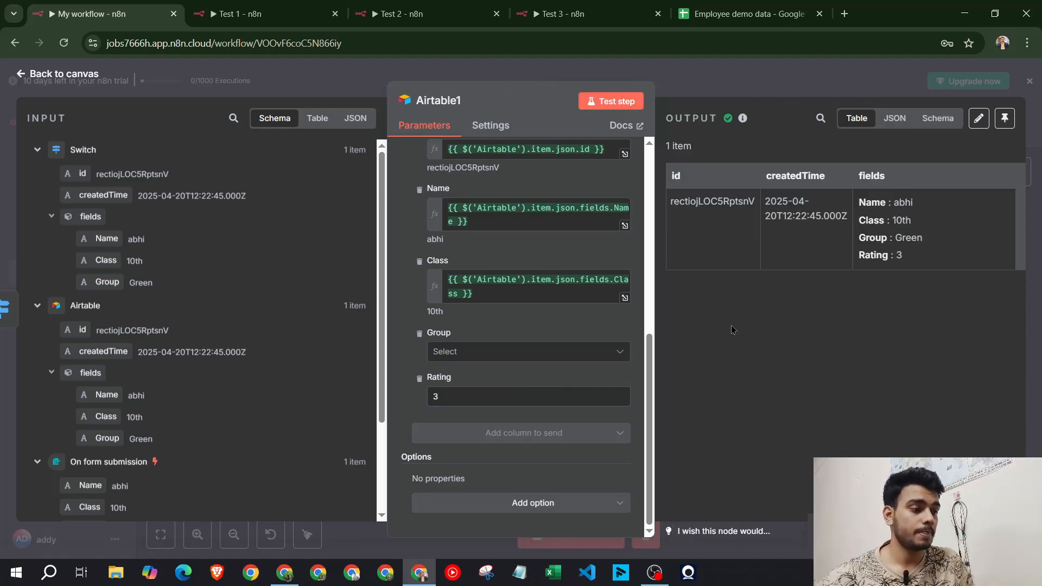
left_click(286, 574)
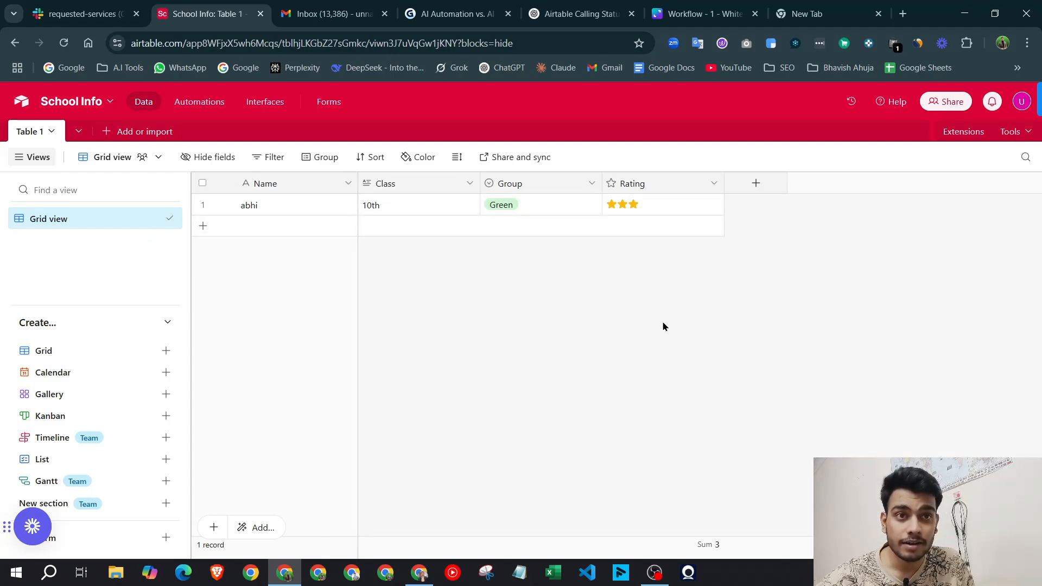
left_click(420, 573)
left_click(721, 86)
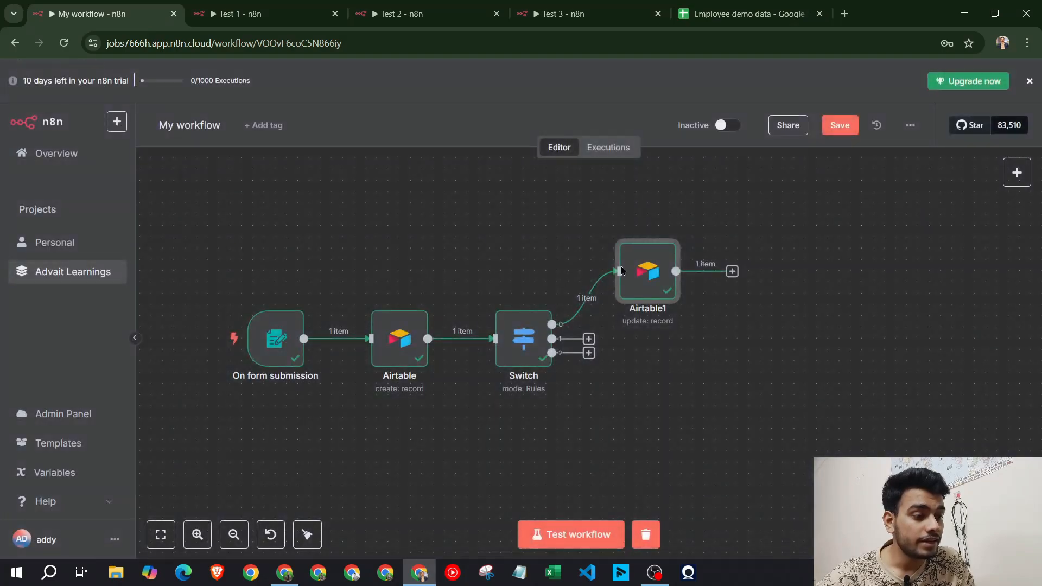
Review Airtable1's settings again, then bring up its node actions menu on the canvas
double_click(651, 286)
scroll(445, 274, "down", 5)
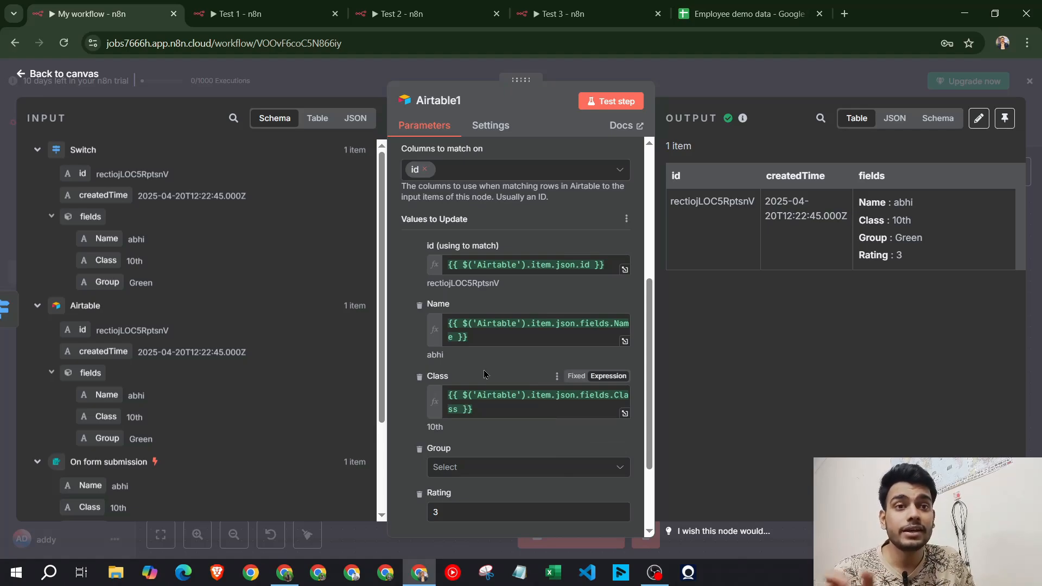
scroll(484, 375, "down", 3)
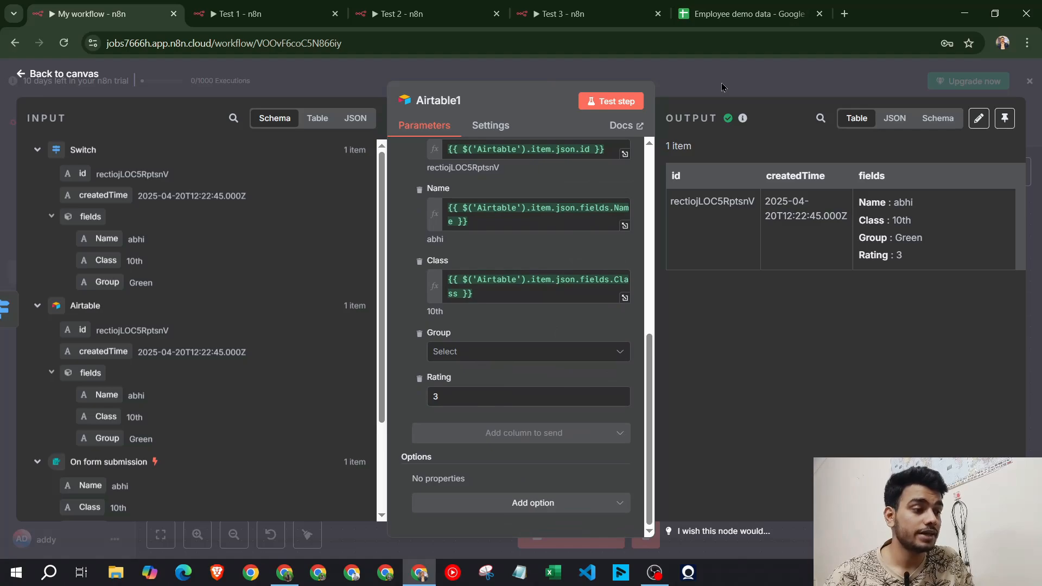
key("Escape")
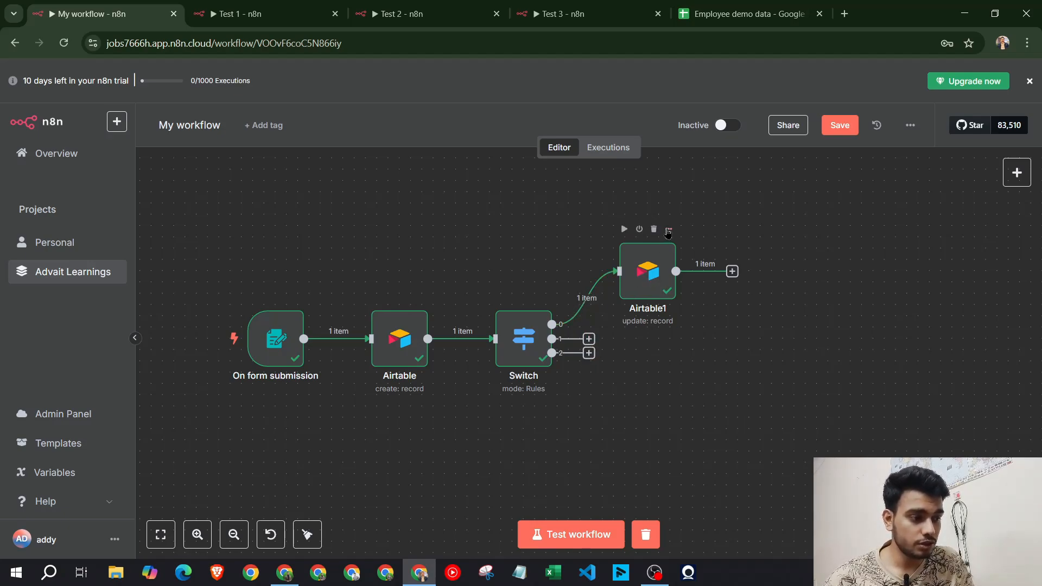
left_click(668, 231)
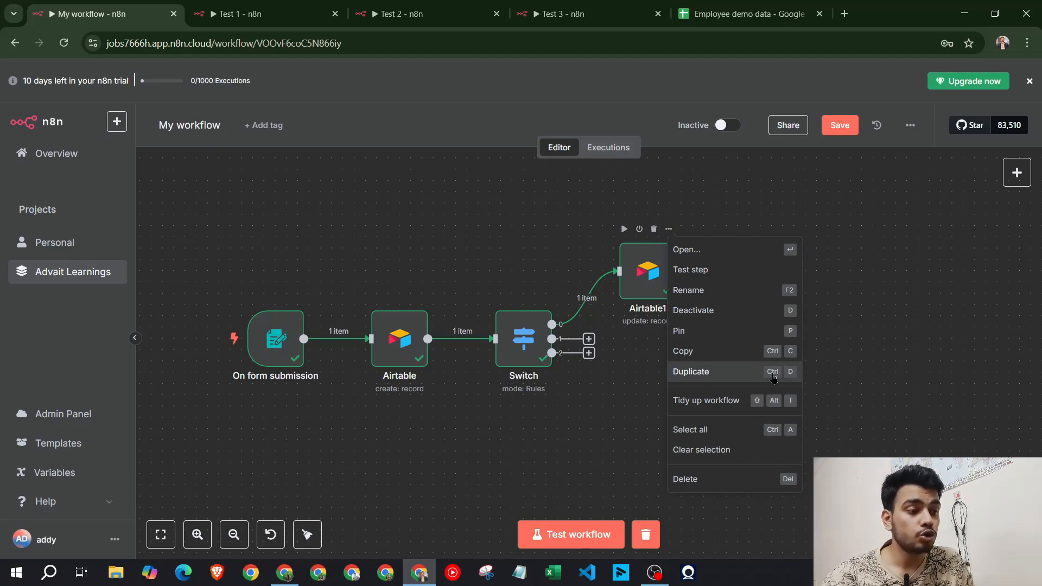
Paste two copies of the update node, Airtable2 and Airtable3, wired to Switch outputs 1 and 2
left_click(796, 352)
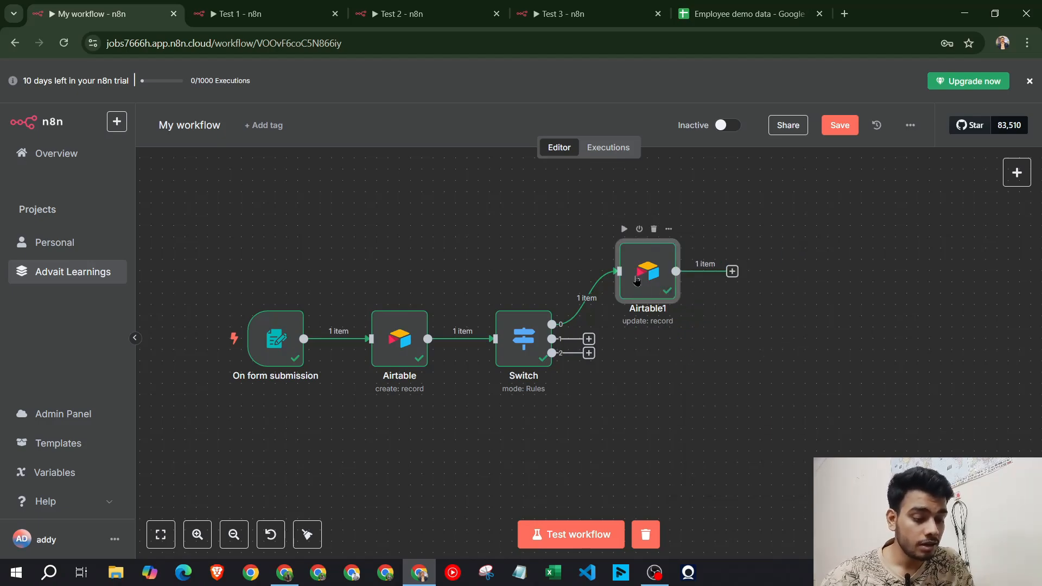
key("ctrl+v")
left_click_drag(483, 298, 685, 384)
left_click_drag(588, 339, 679, 353)
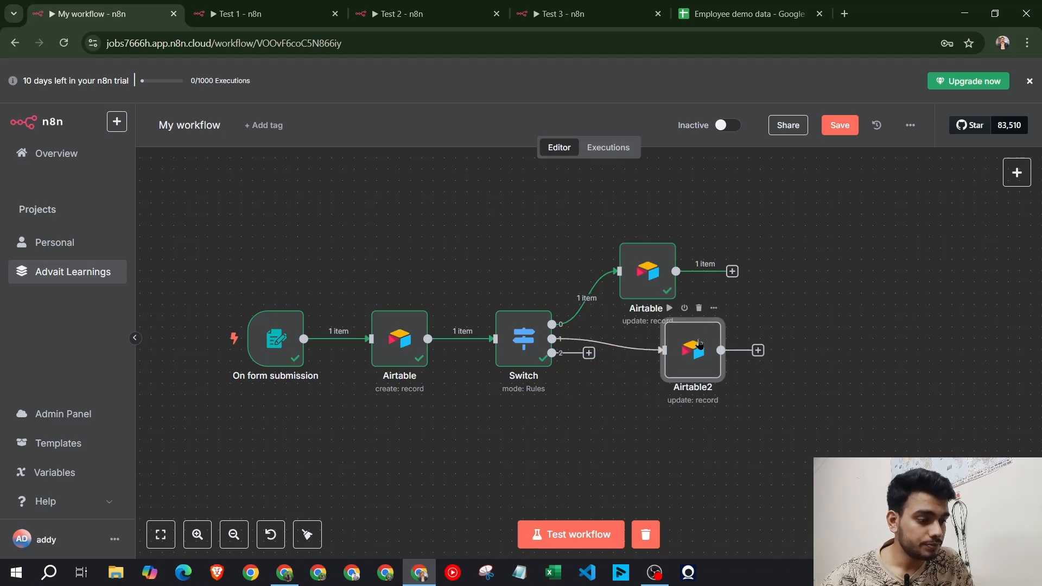
key("ctrl+v")
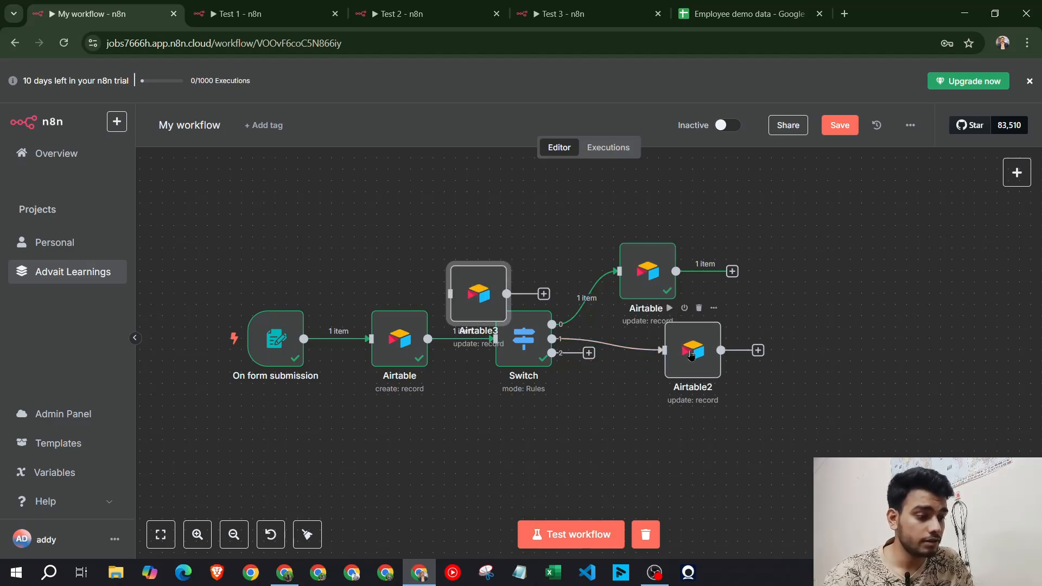
left_click_drag(464, 294, 668, 439)
left_click_drag(590, 353, 652, 440)
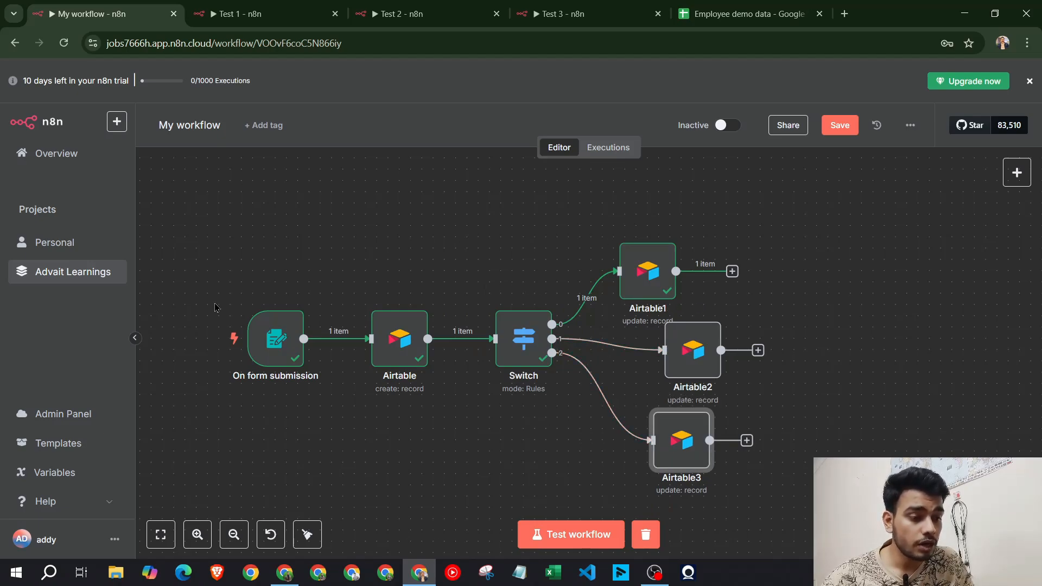
Tidy up the workflow layout and center it on the canvas
left_click(311, 536)
scroll(624, 467, "down", 4)
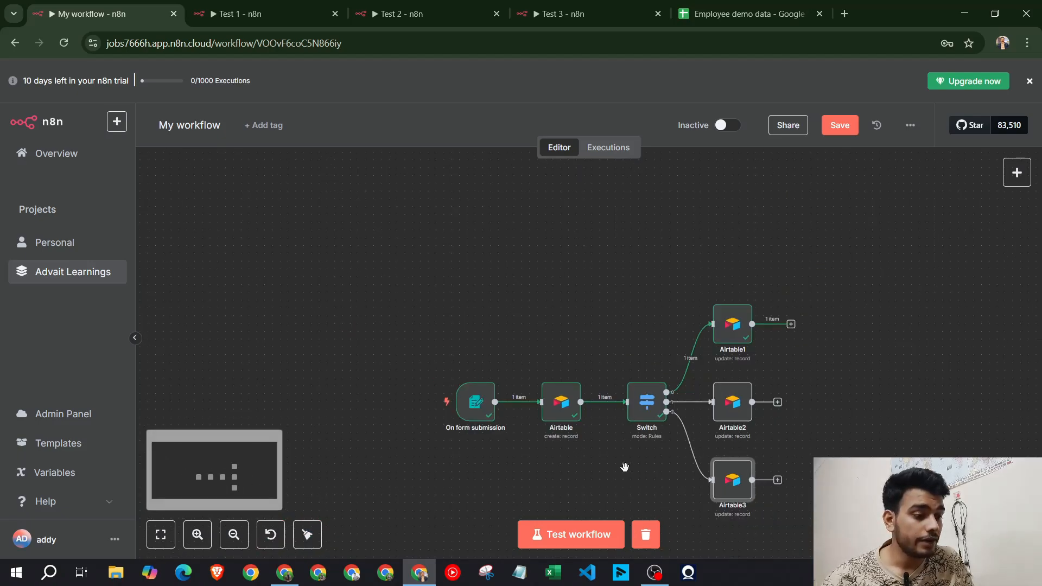
left_click_drag(865, 427, 663, 361)
scroll(644, 305, "up", 3)
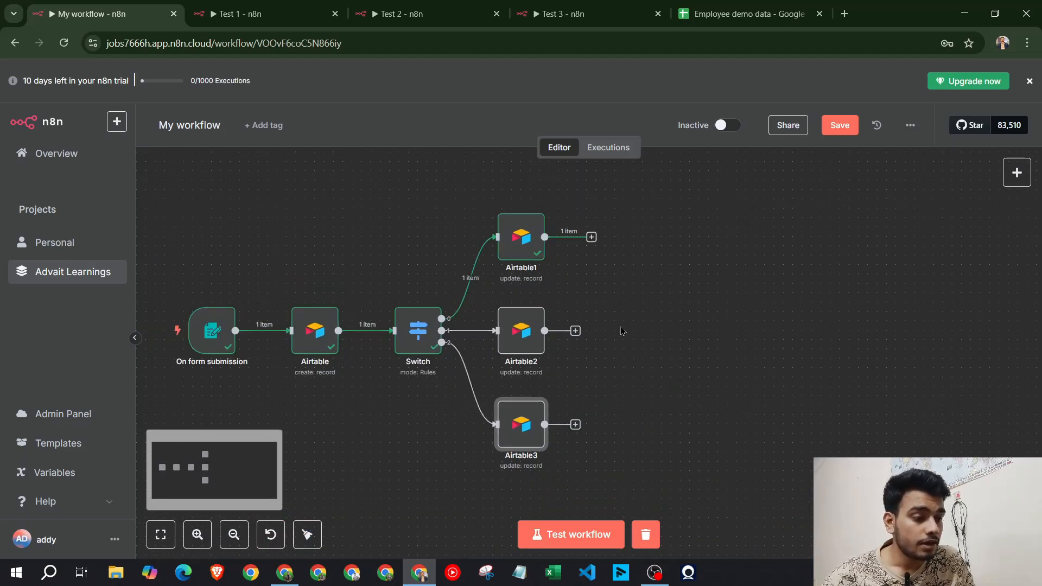
Clear Airtable2's Rating value so it is no longer 3
double_click(525, 333)
scroll(521, 326, "down", 5)
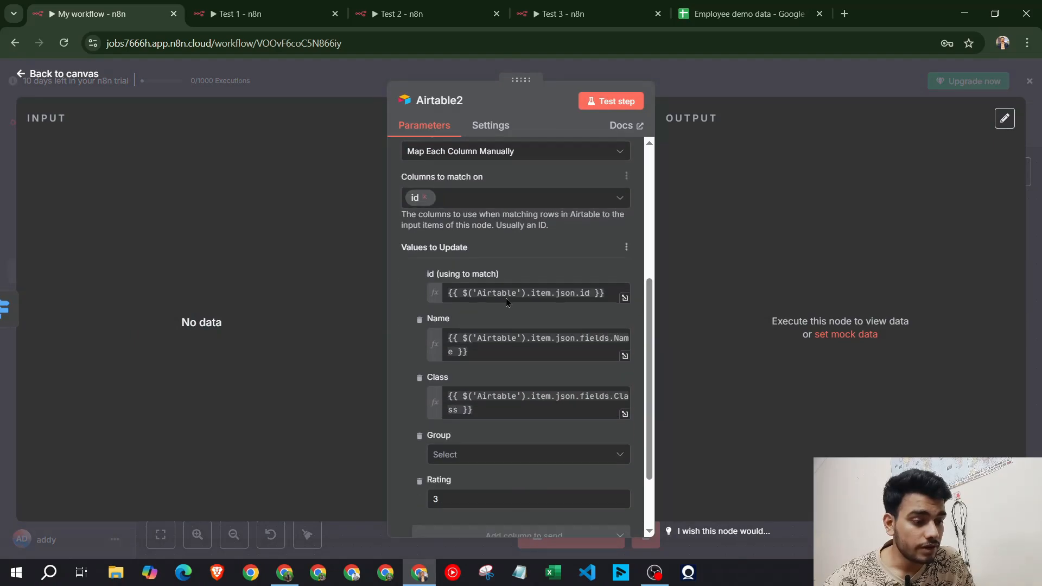
scroll(556, 361, "down", 2)
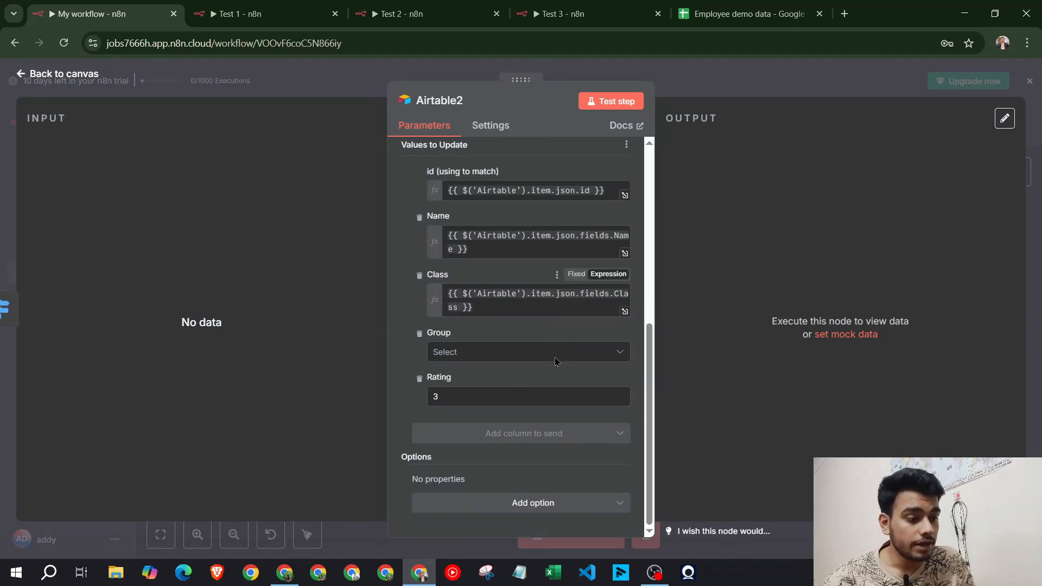
left_click(500, 398)
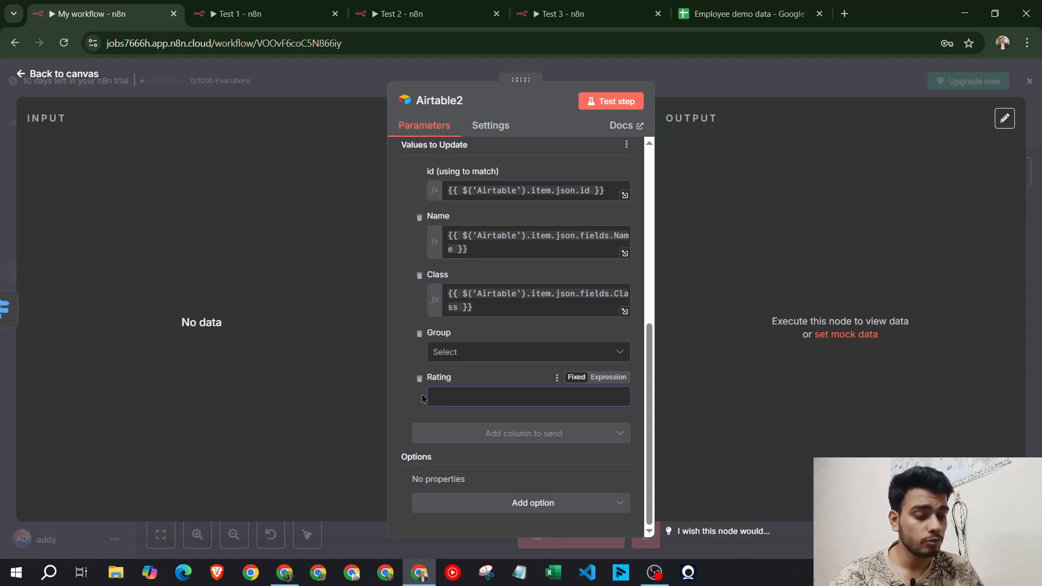
left_click(660, 77)
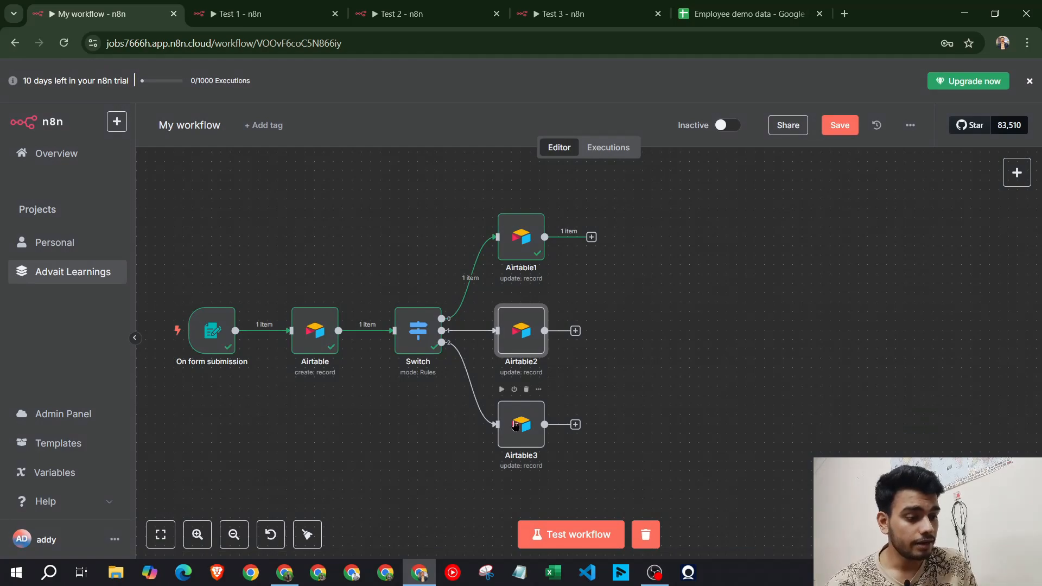
Change Airtable3's Rating value from 3 to 1
left_click(514, 426)
double_click(514, 426)
scroll(465, 427, "down", 8)
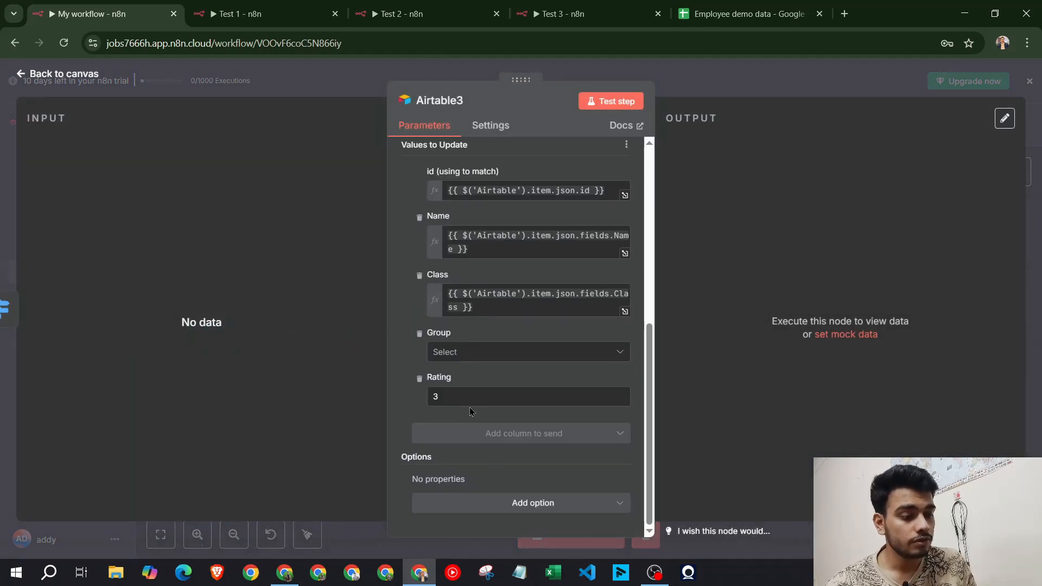
left_click_drag(468, 402, 408, 405)
type("1")
left_click(830, 81)
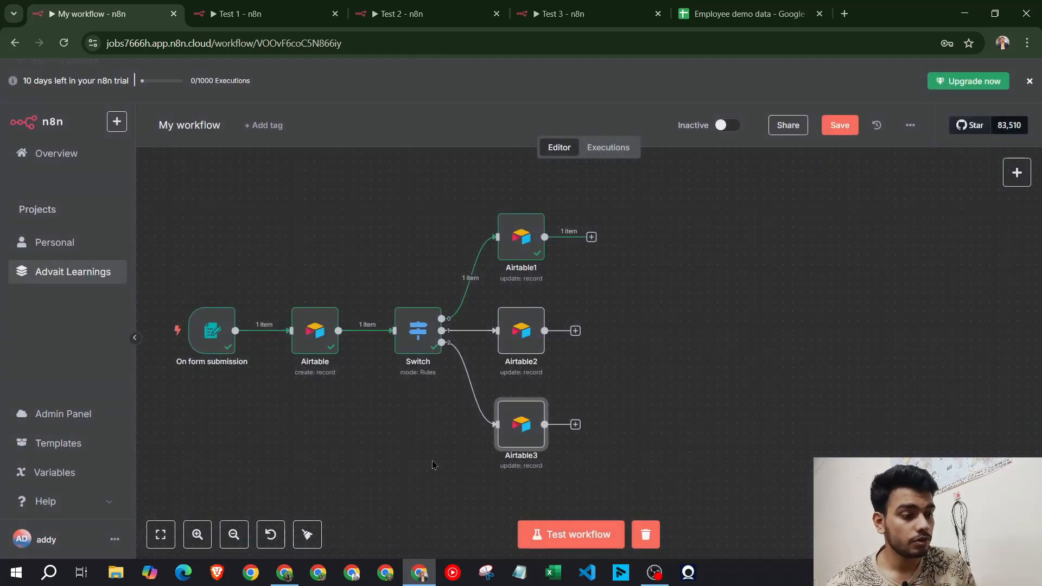
Test the workflow with a form entry for a class 10th student in the Green group
left_click(570, 535)
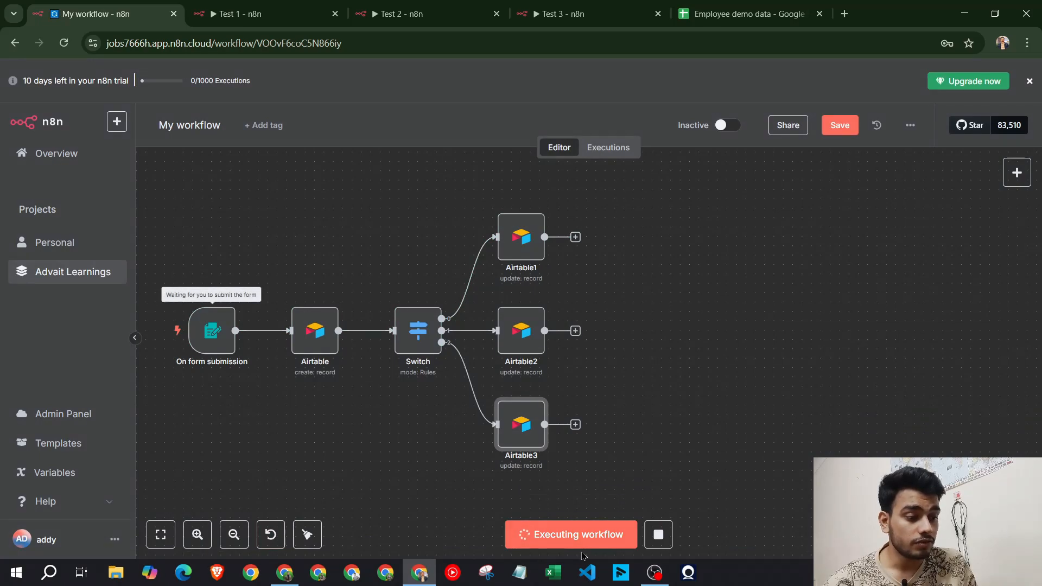
left_click(473, 234)
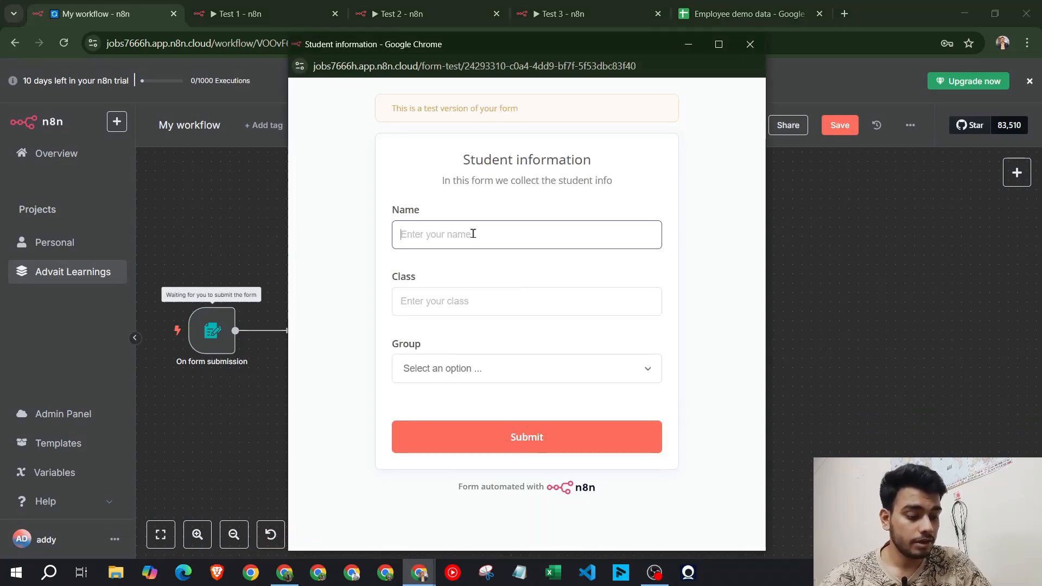
type("param")
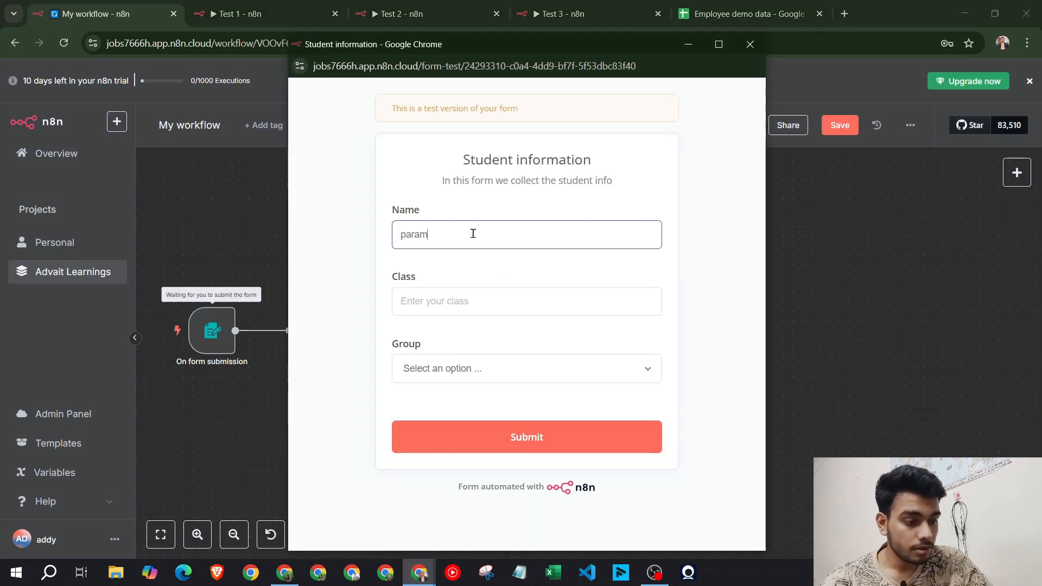
key("Tab")
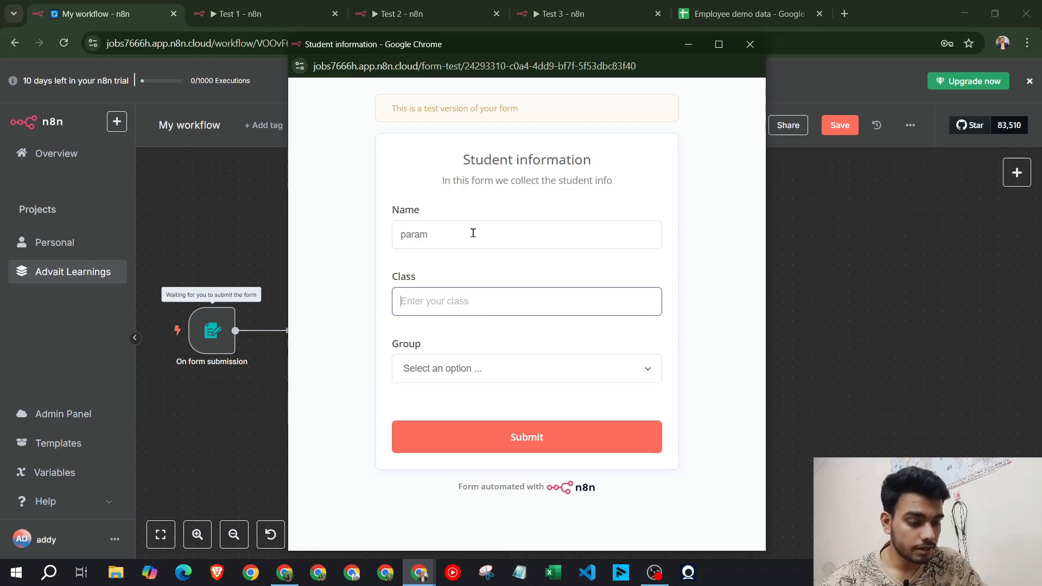
type("10th")
key("Tab")
left_click(486, 368)
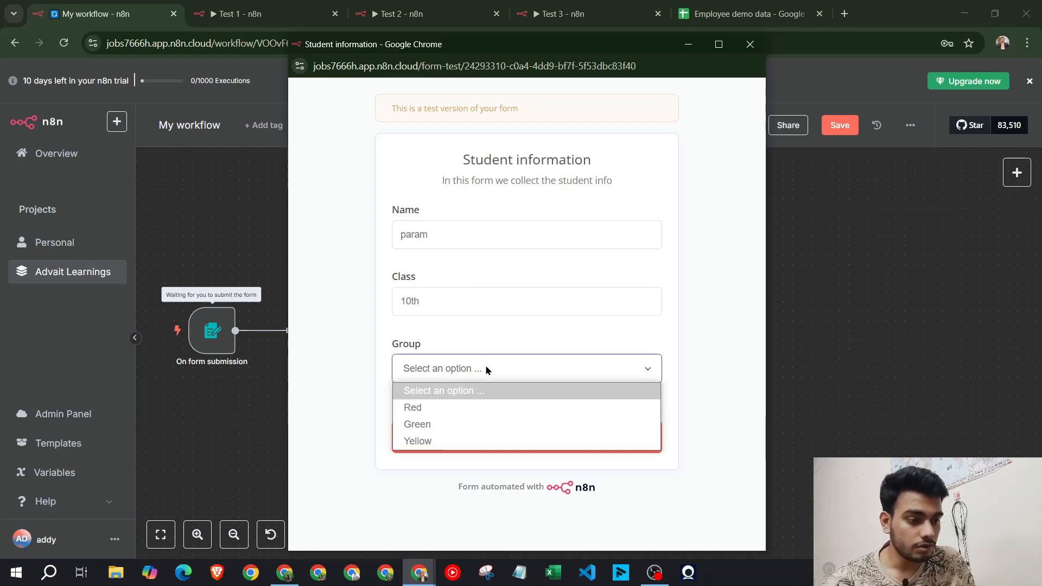
left_click(469, 443)
left_click(470, 442)
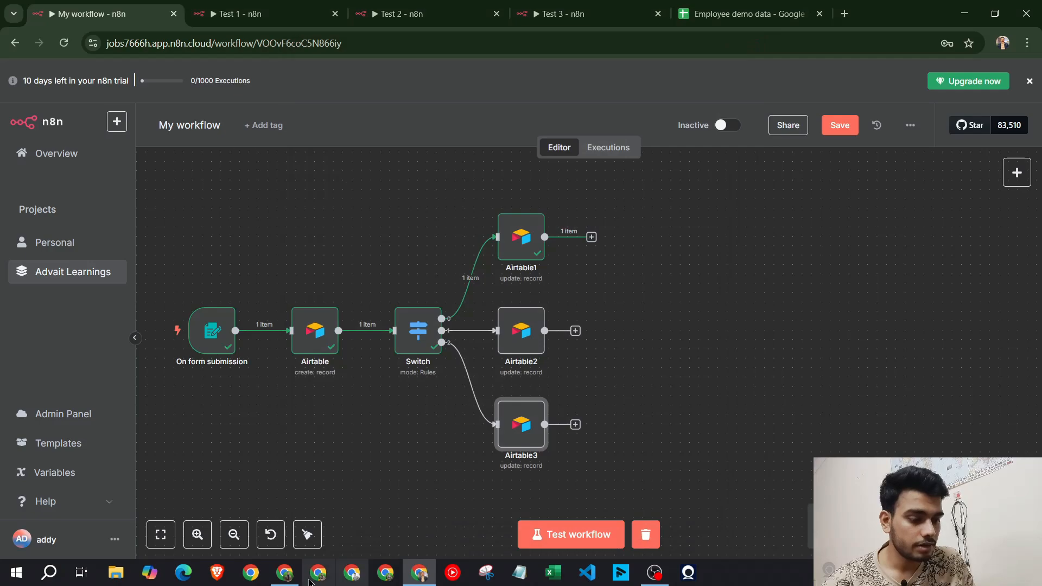
left_click(284, 572)
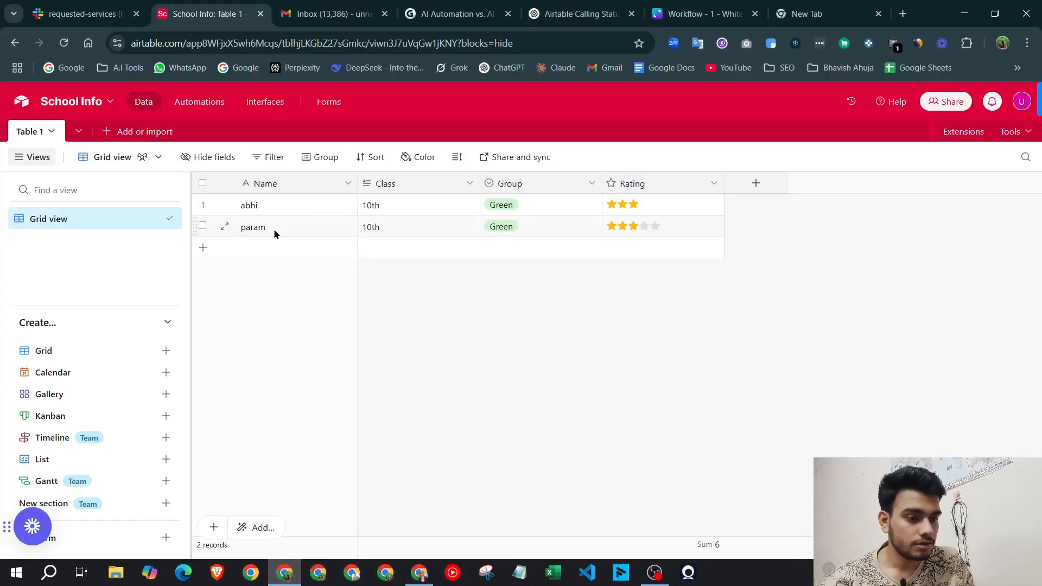
left_click(508, 230)
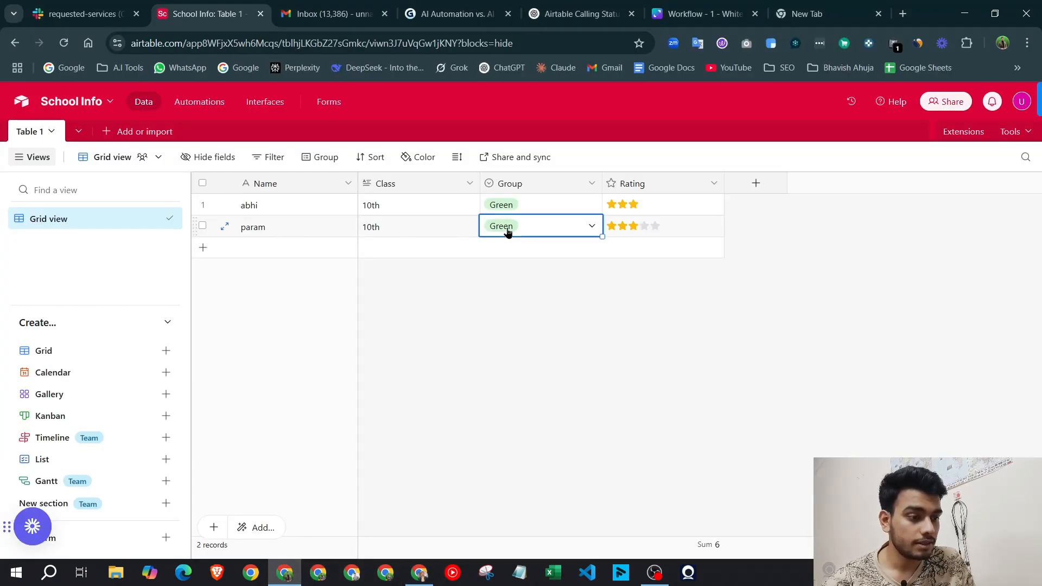
left_click(509, 232)
key("Escape")
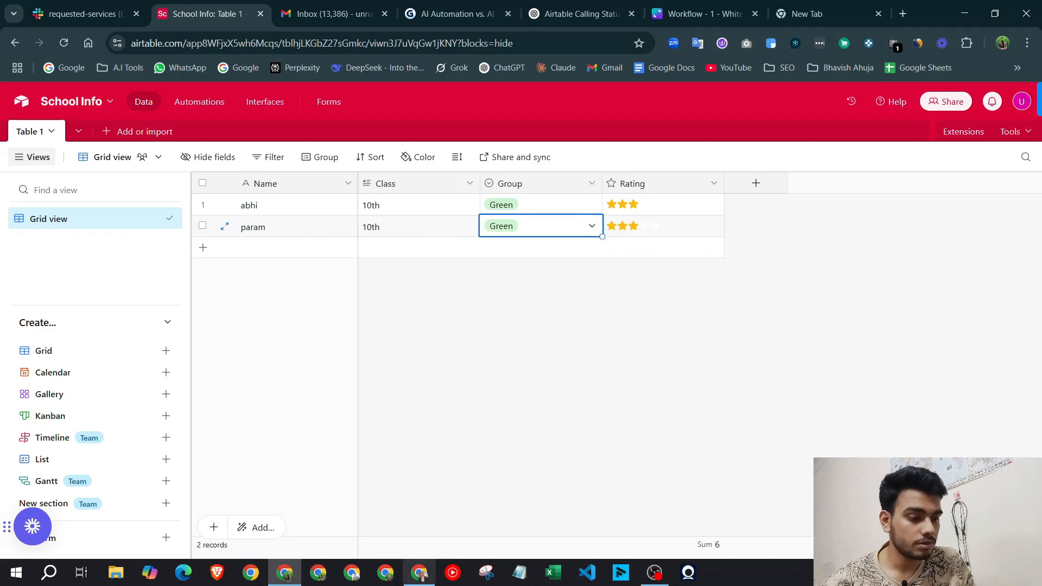
left_click(419, 573)
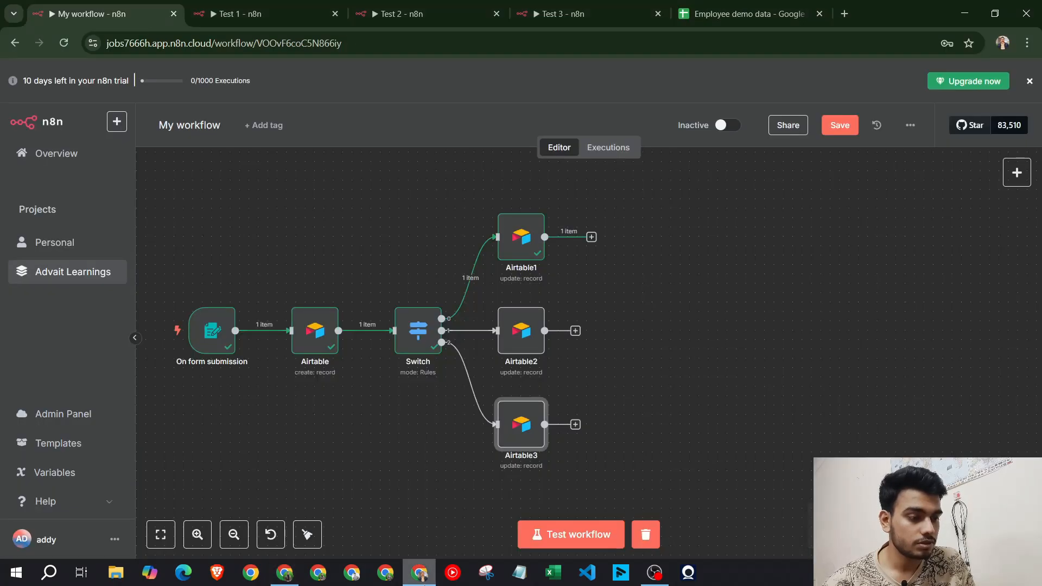
Inspect Airtable1's Group values and the Switch node's routing rules
double_click(533, 254)
scroll(531, 385, "down", 5)
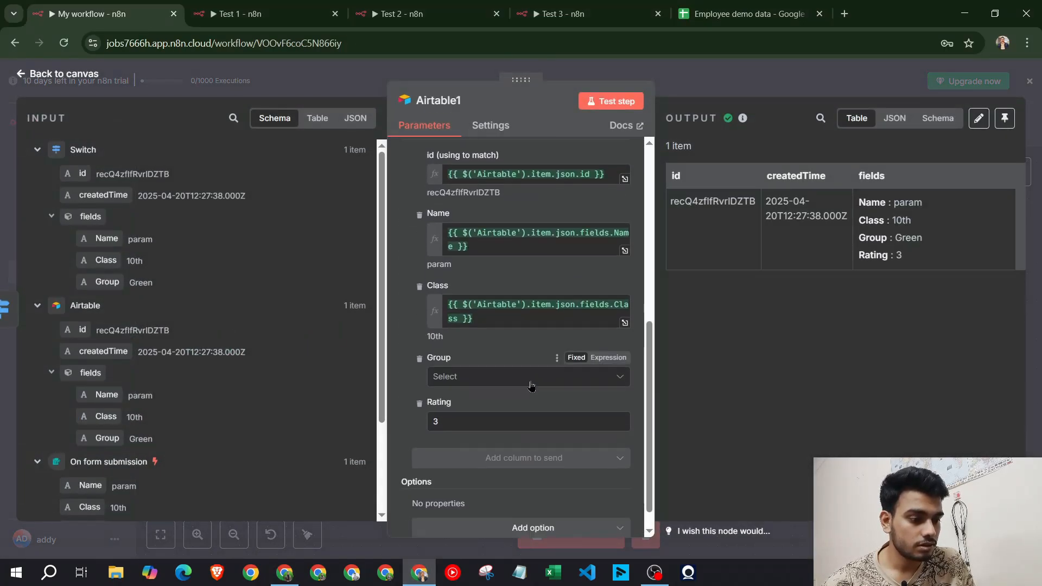
left_click(466, 378)
key("Escape")
key("Escape")
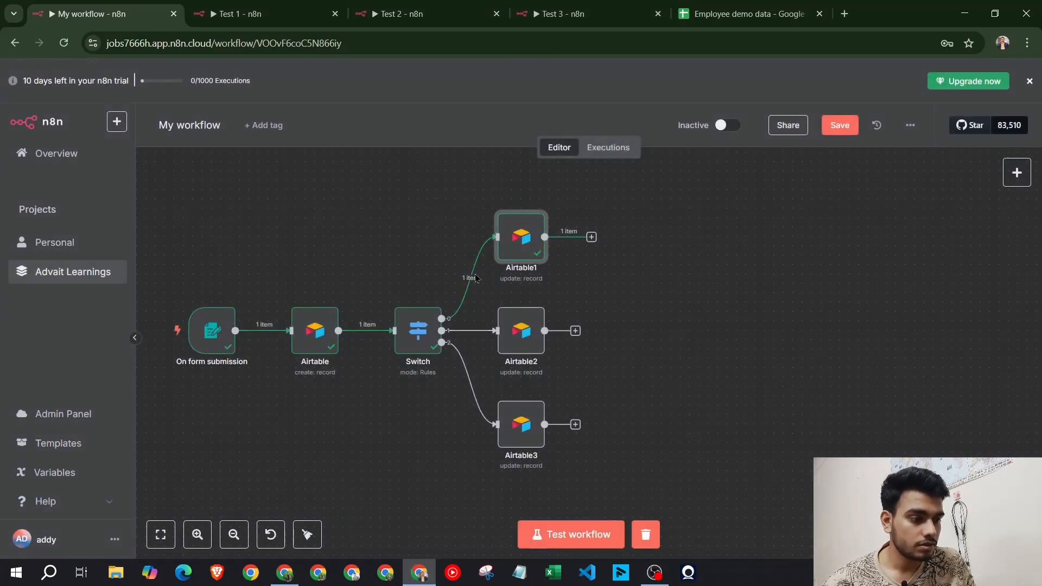
double_click(417, 329)
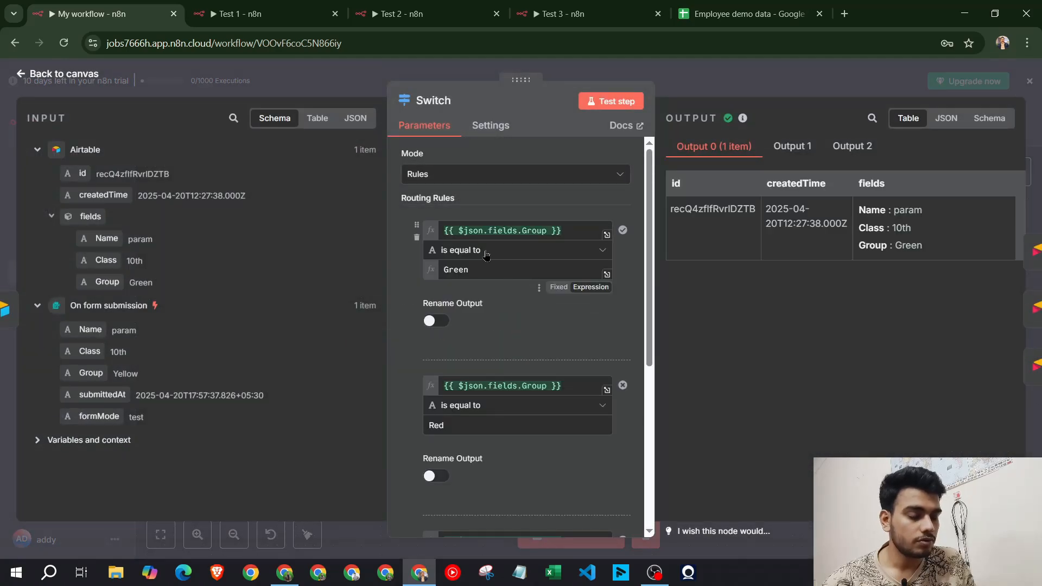
scroll(529, 305, "down", 3)
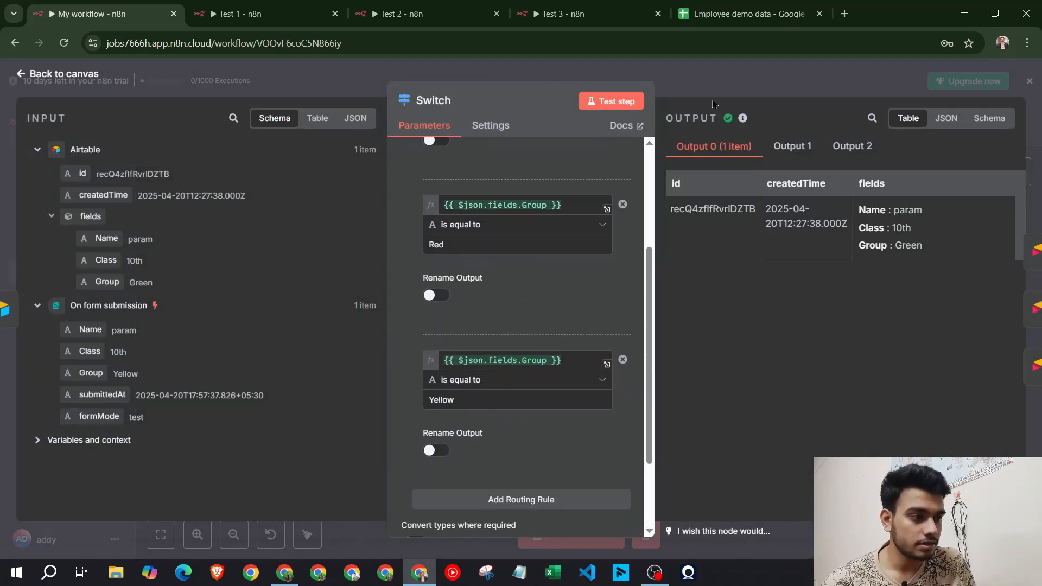
left_click(673, 77)
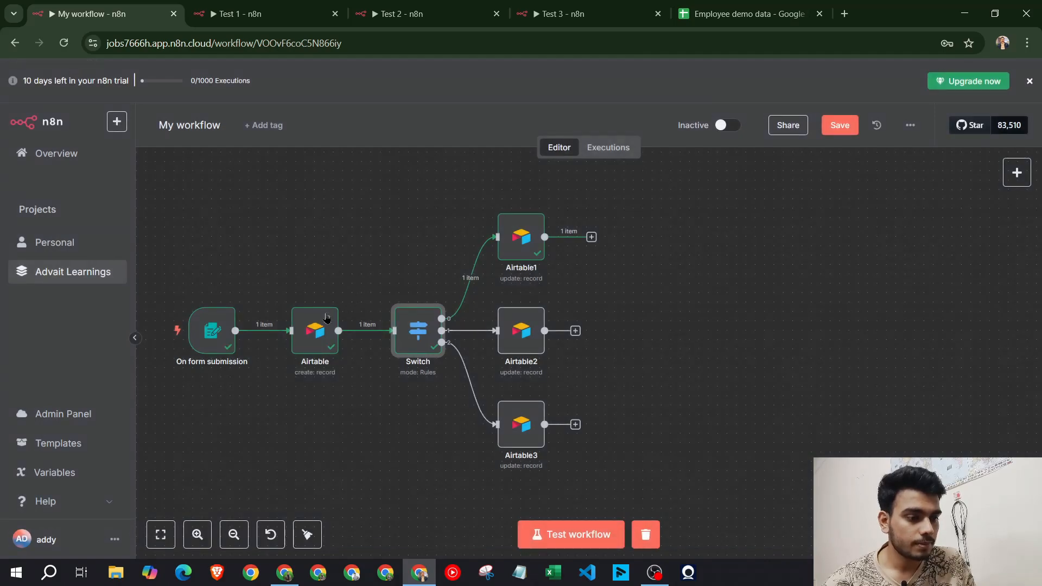
Change the create node's Group from fixed value Green to an empty expression
double_click(321, 335)
scroll(591, 323, "down", 4)
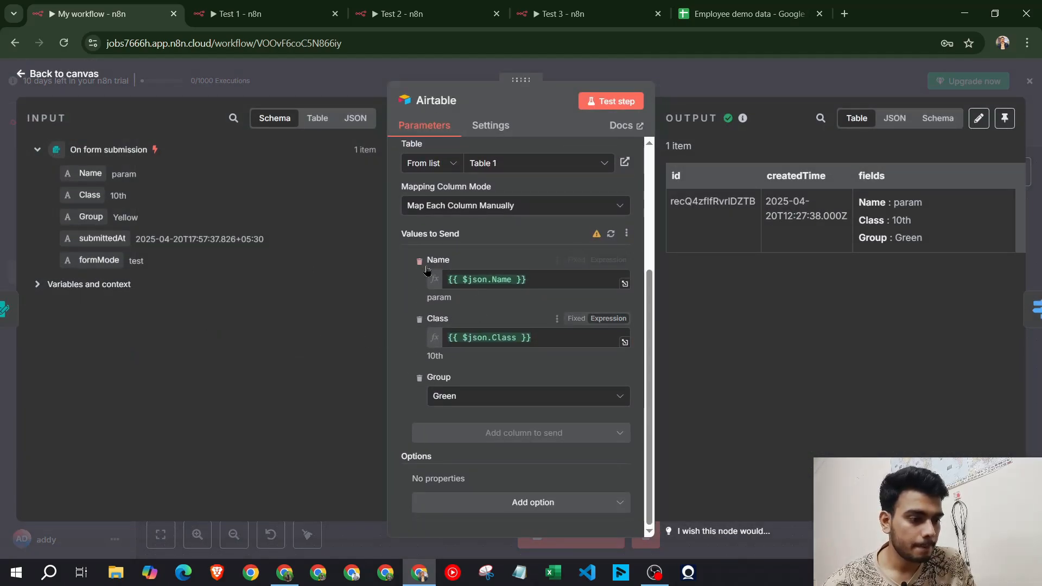
left_click(496, 398)
left_click(497, 401)
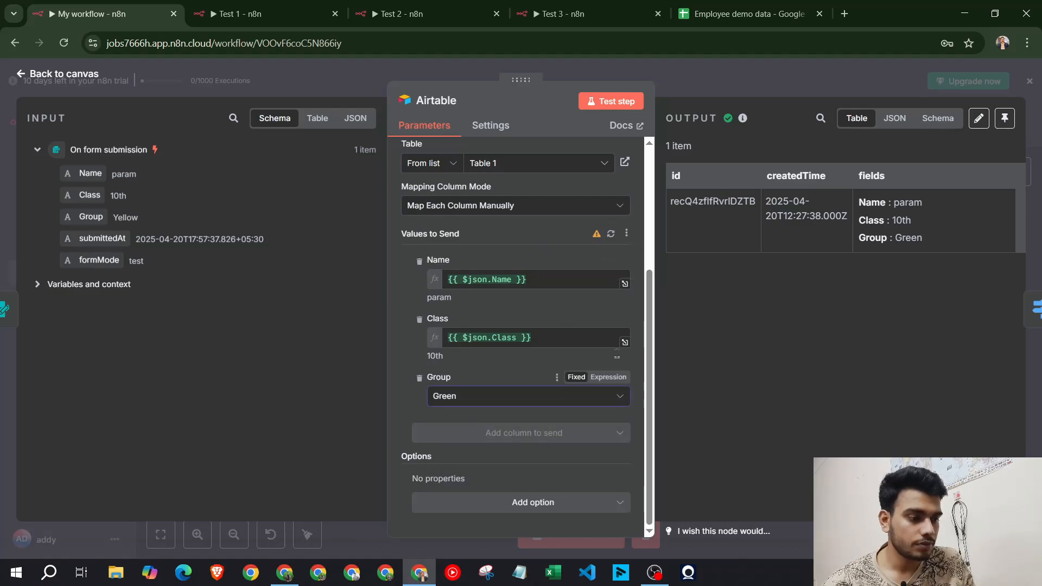
left_click(567, 401)
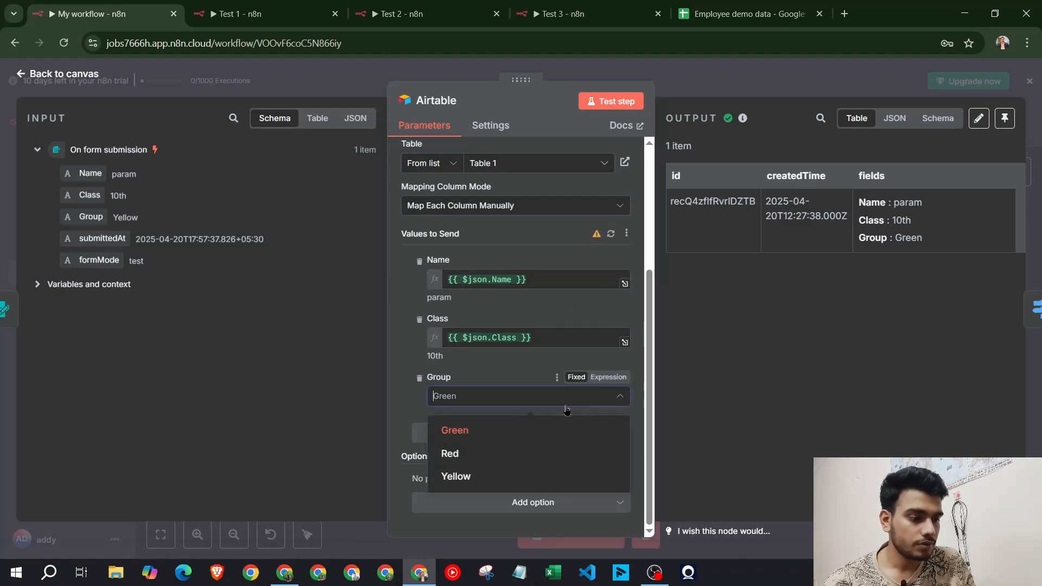
left_click(609, 377)
key("ctrl+a")
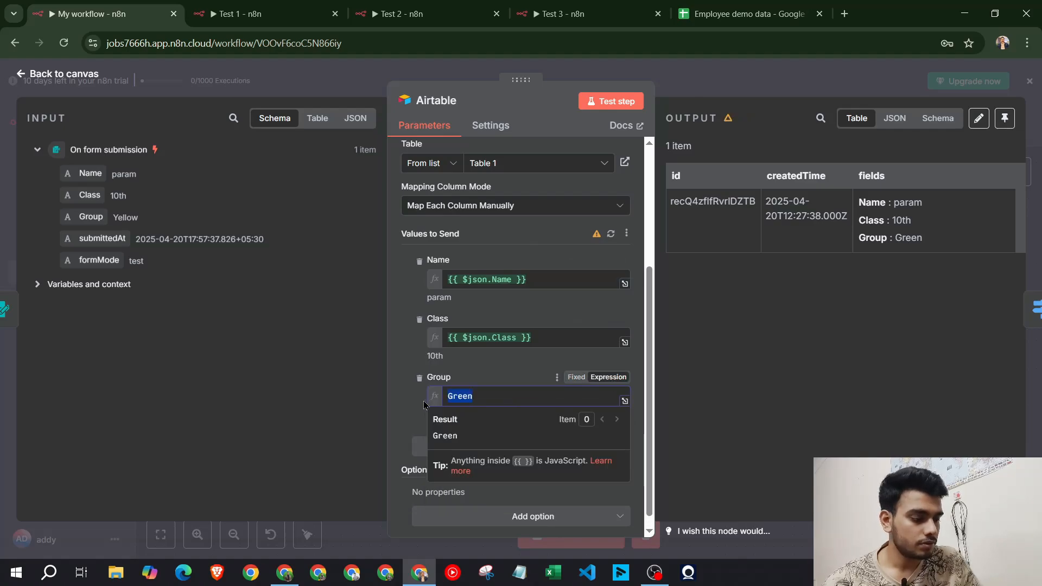
key("BackSpace")
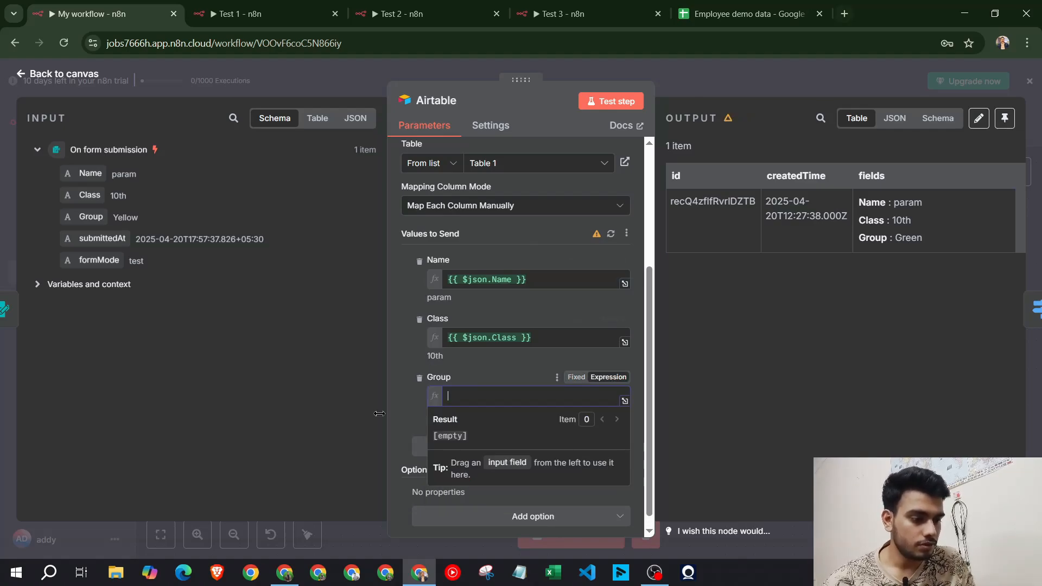
left_click(531, 361)
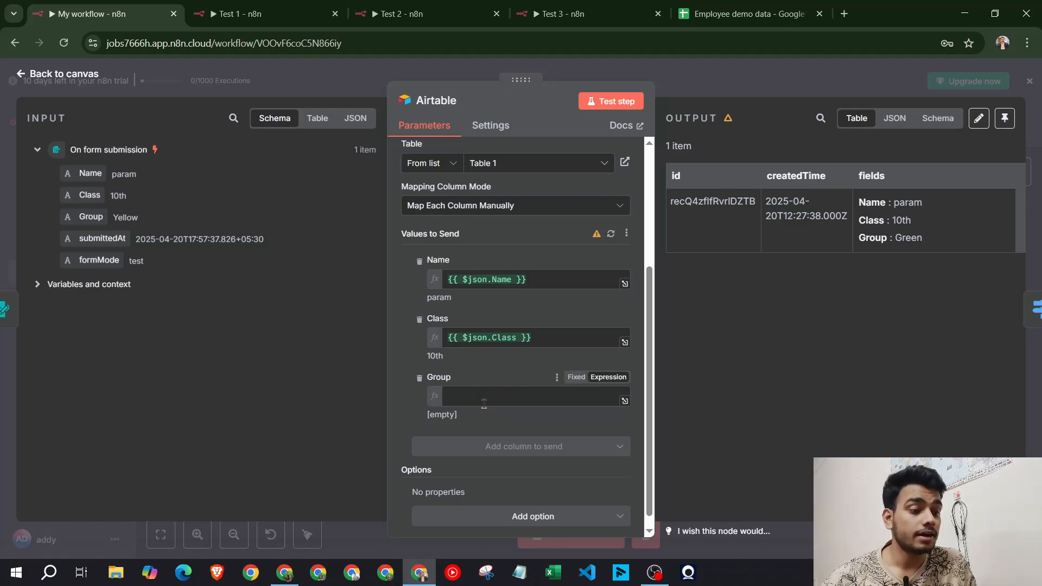
Check the School Info table in Airtable, then return to the n8n canvas
left_click(284, 573)
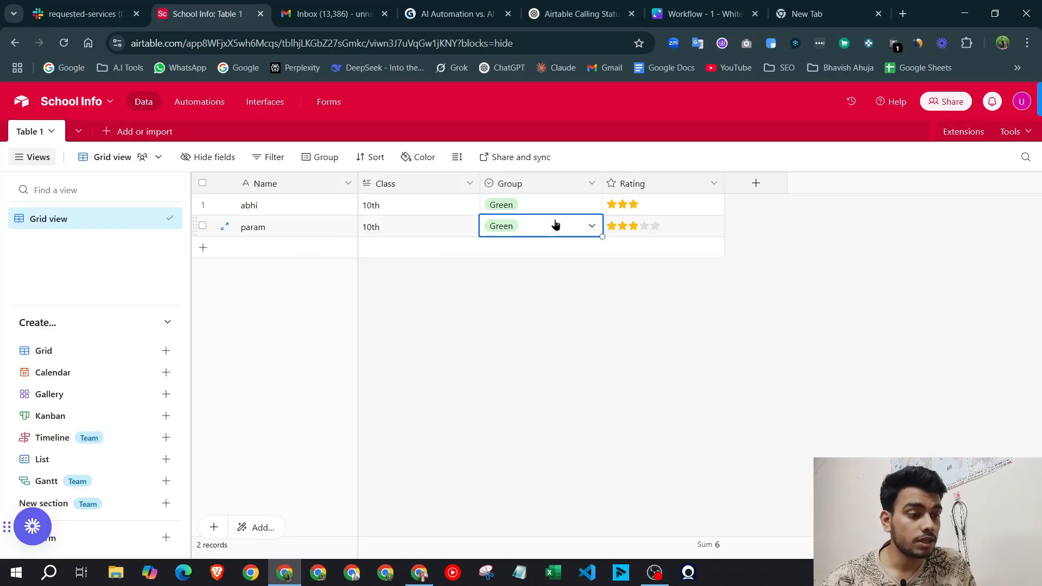
key("alt+Tab")
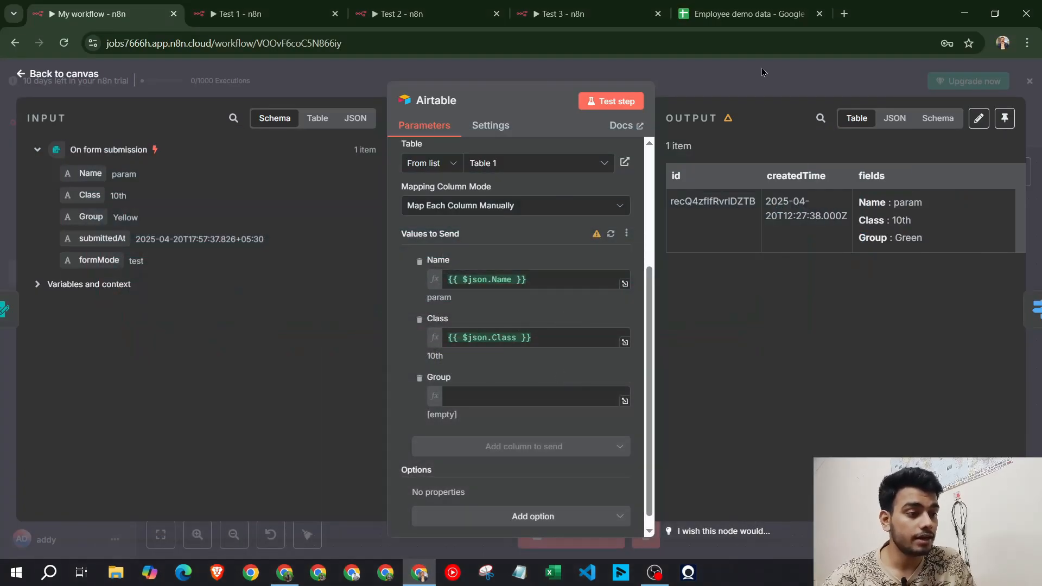
left_click(726, 76)
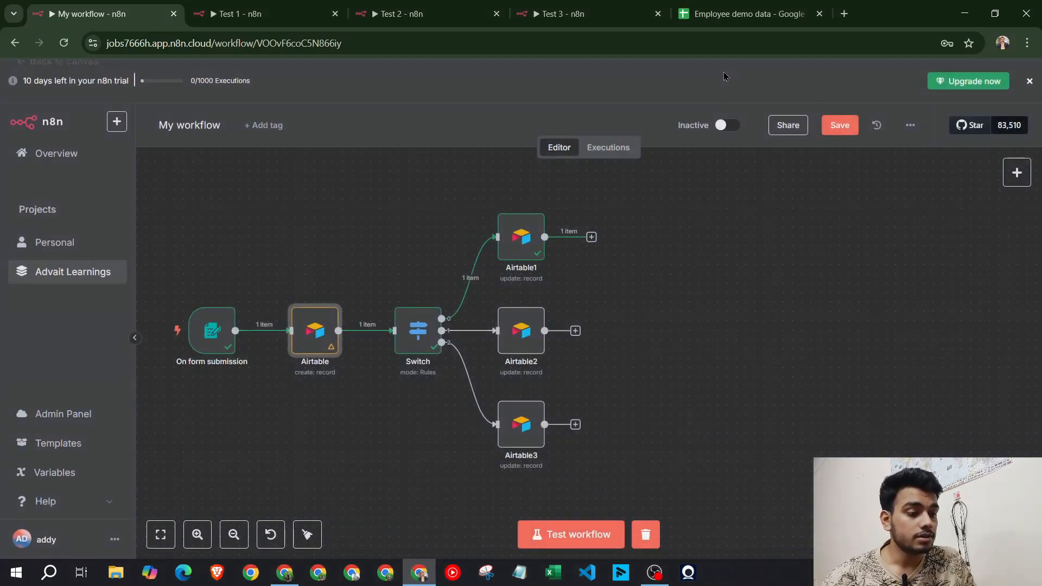
Submit a test form entry for a class 10th student in the Yellow group
left_click(547, 534)
left_click(490, 234)
type("aram")
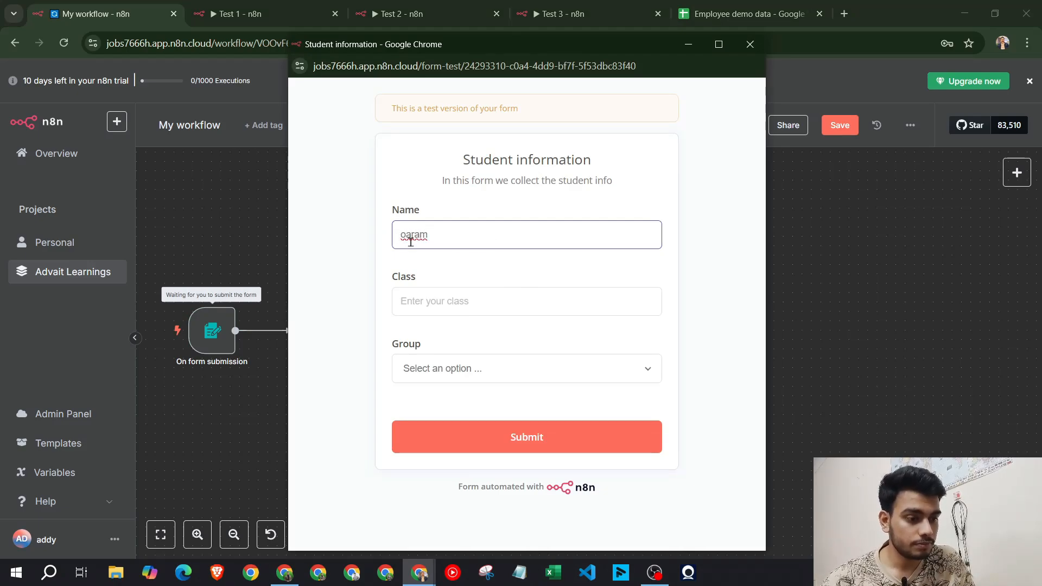
left_click_drag(406, 237, 394, 237)
type("P")
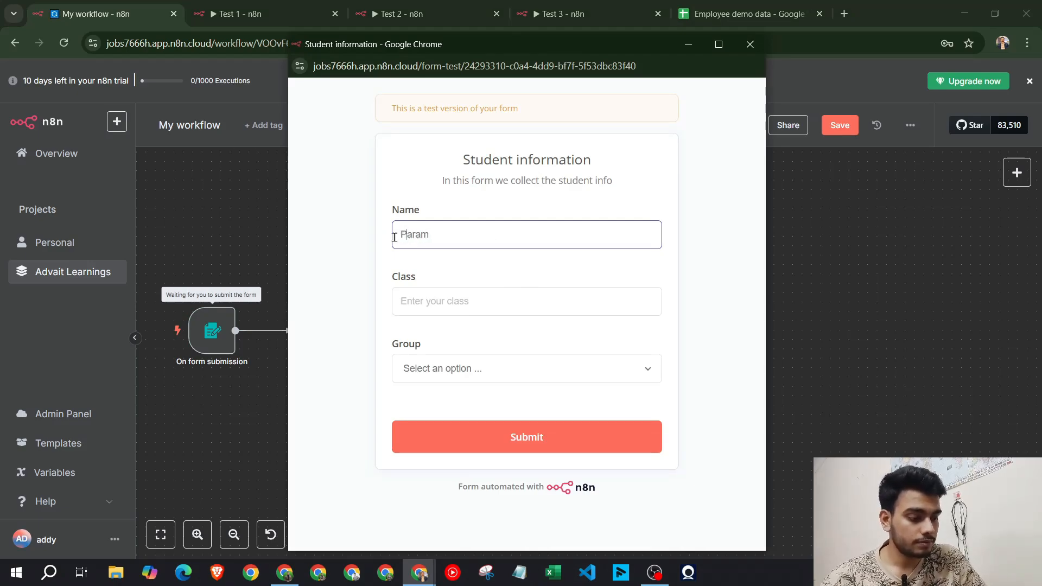
left_click(542, 297)
type("10th")
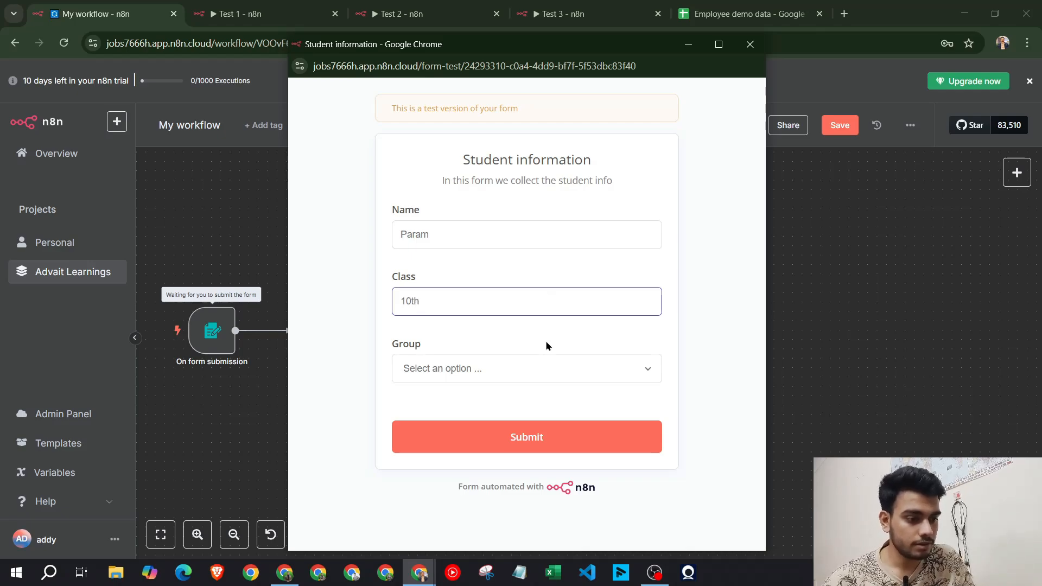
left_click(537, 368)
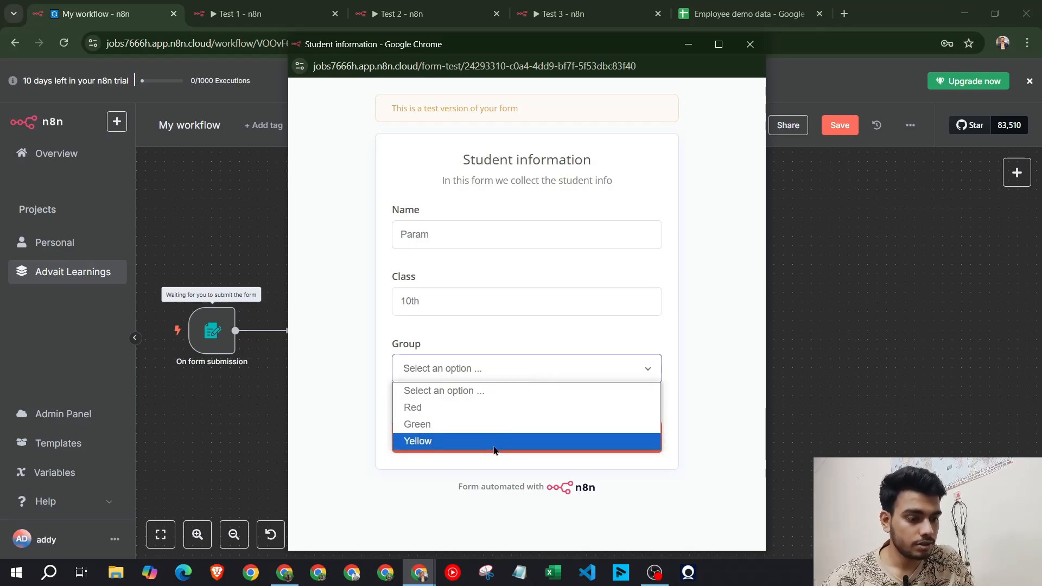
left_click(510, 439)
left_click(510, 437)
left_click(750, 44)
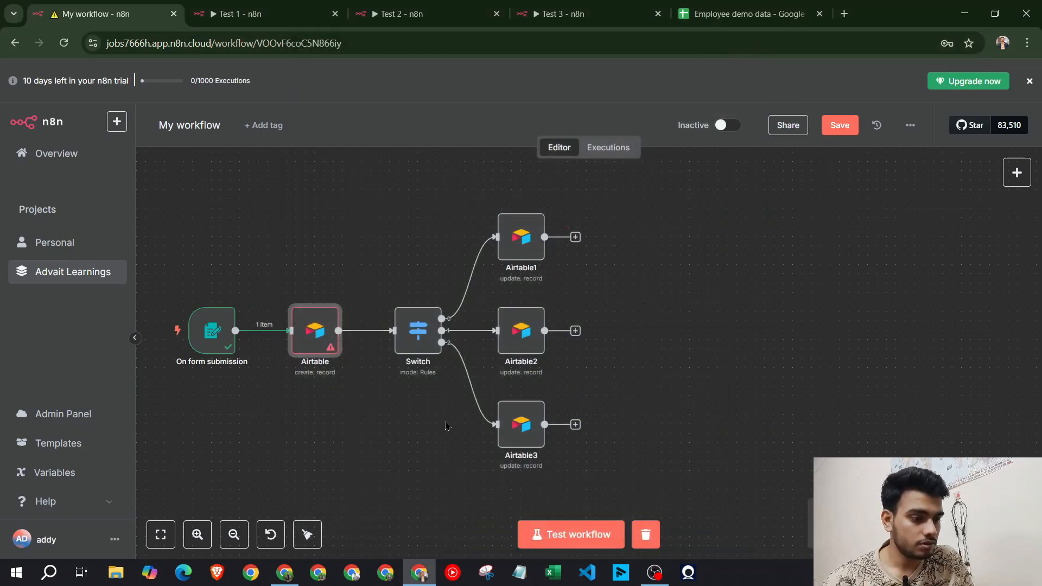
Map the form's Group field into the create node's Group value and rerun that step
double_click(297, 339)
scroll(424, 374, "down", 4)
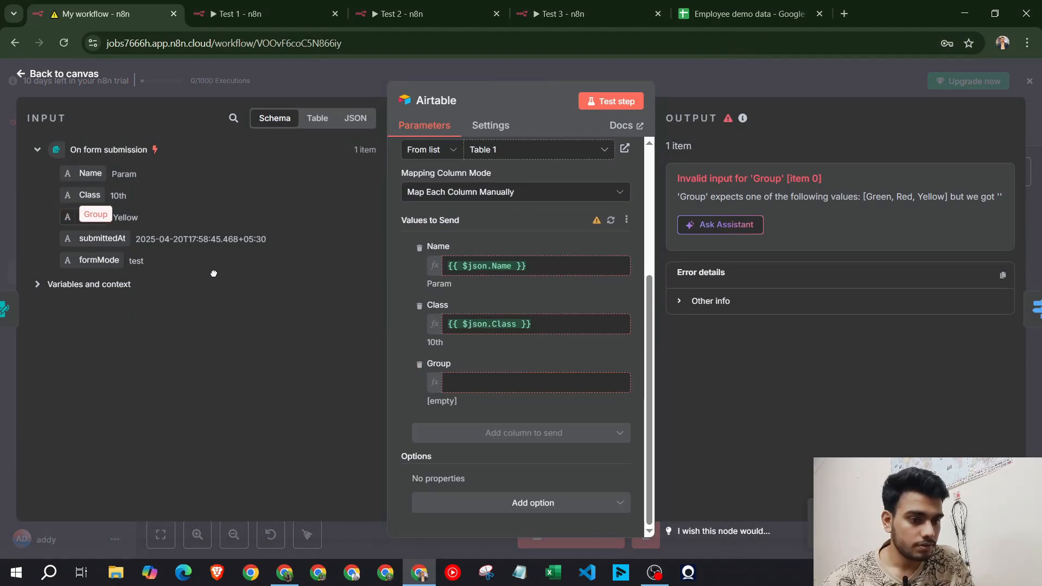
left_click_drag(90, 217, 466, 383)
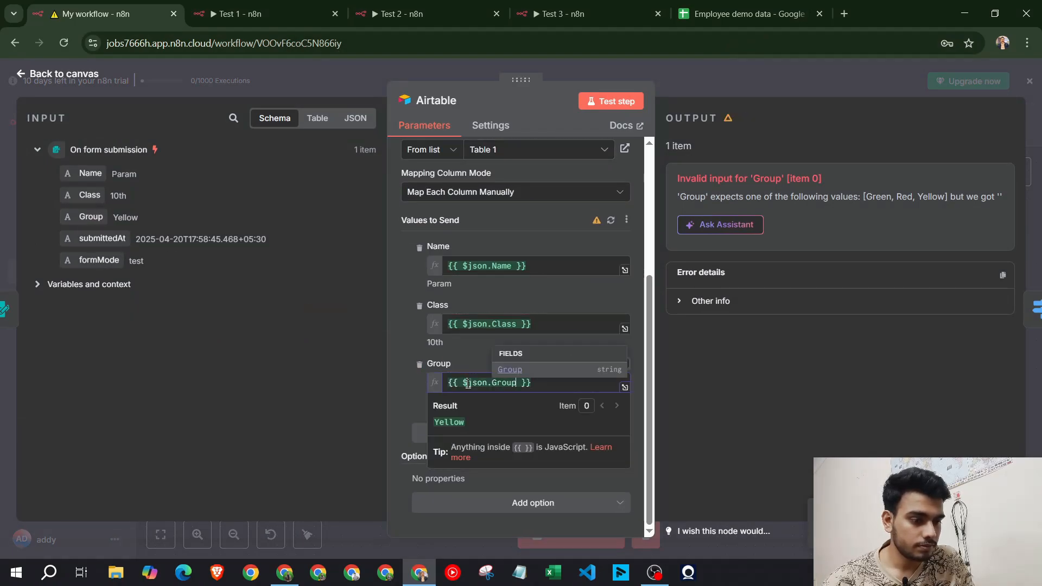
left_click(420, 352)
left_click(710, 85)
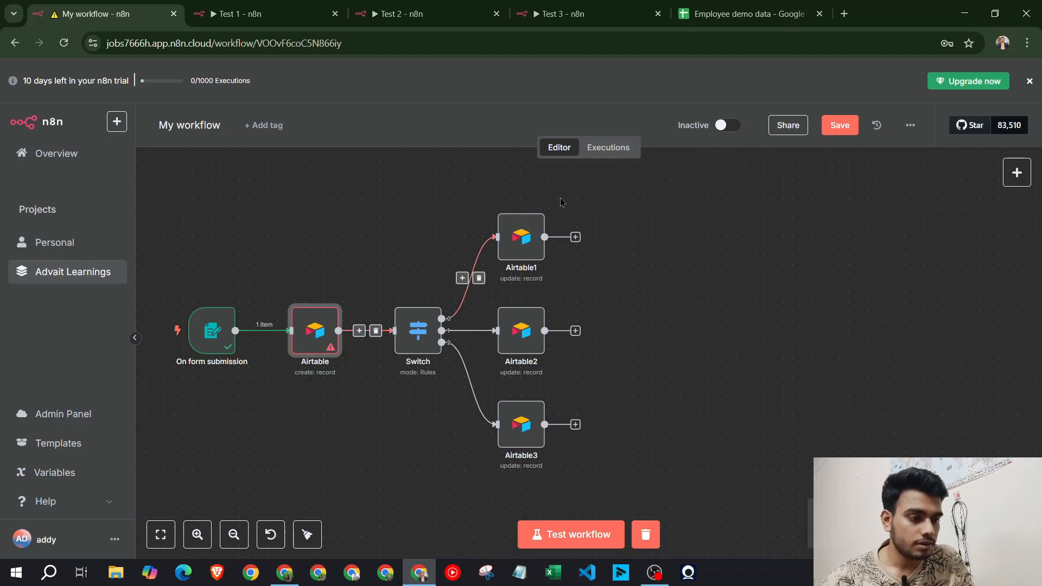
double_click(306, 346)
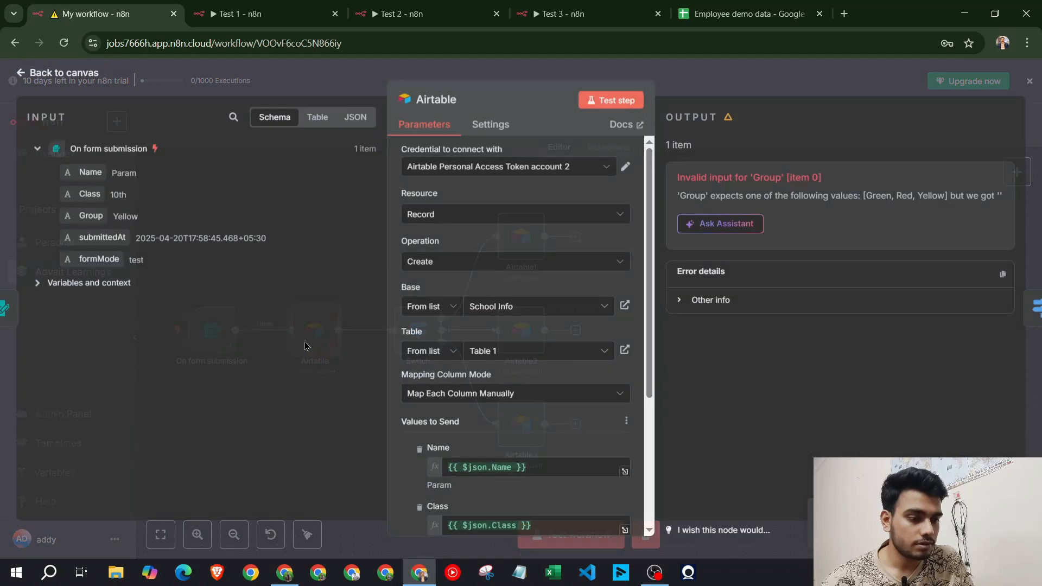
left_click(611, 101)
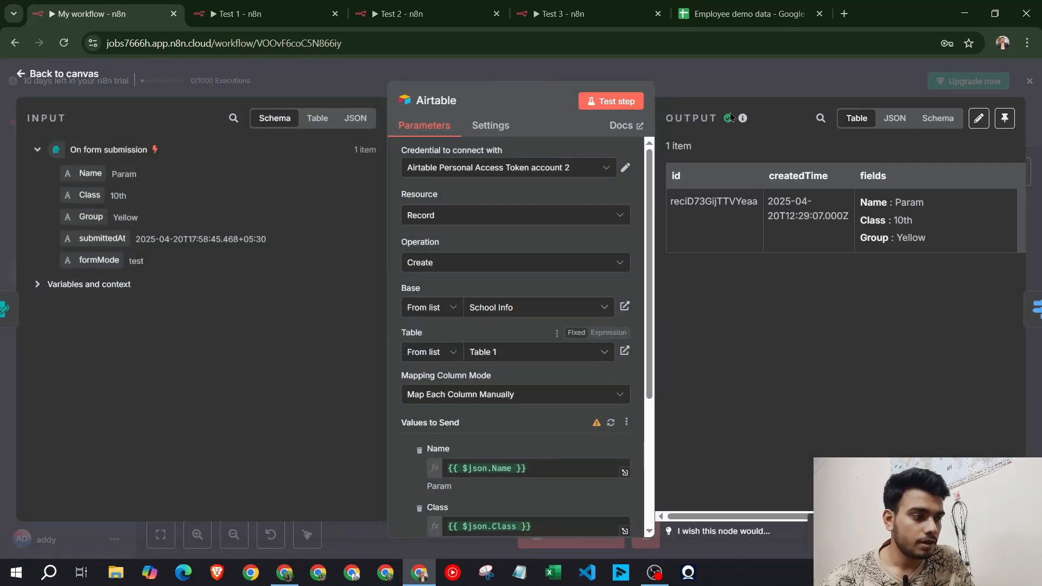
left_click(285, 573)
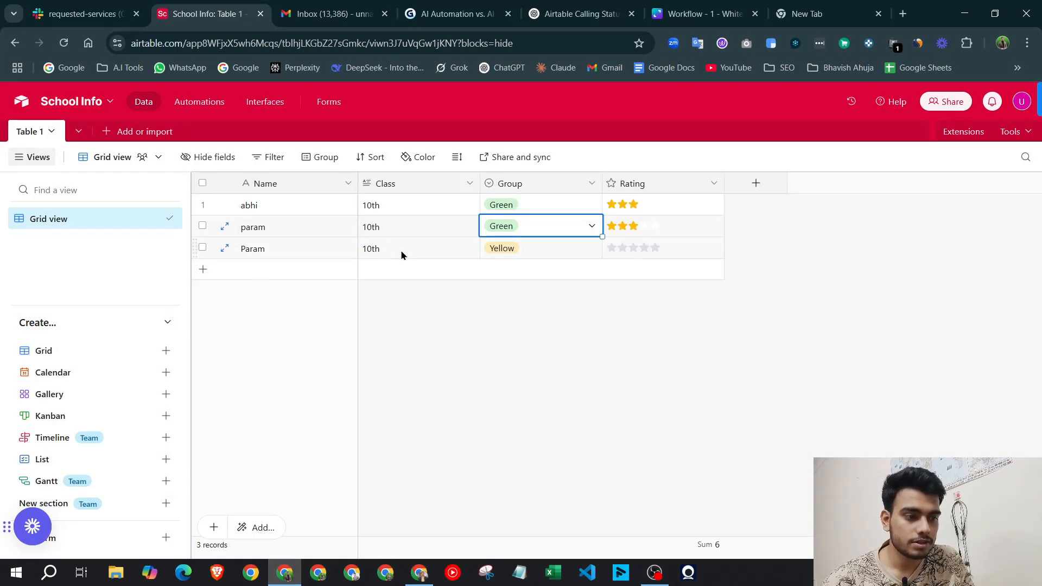
Give the new class 10th Yellow row a one-star Rating in Airtable
left_click(284, 572)
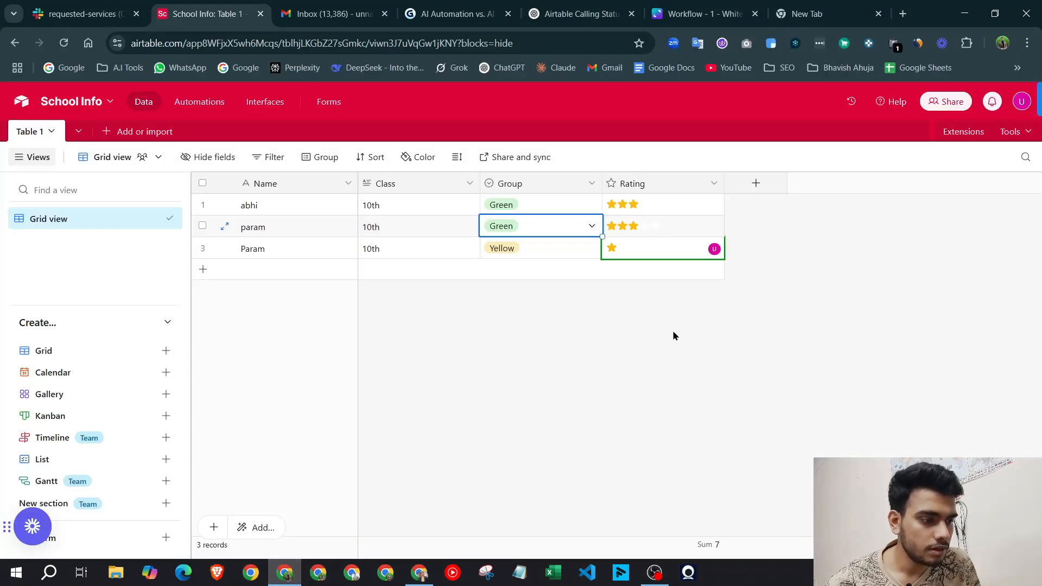
left_click(630, 347)
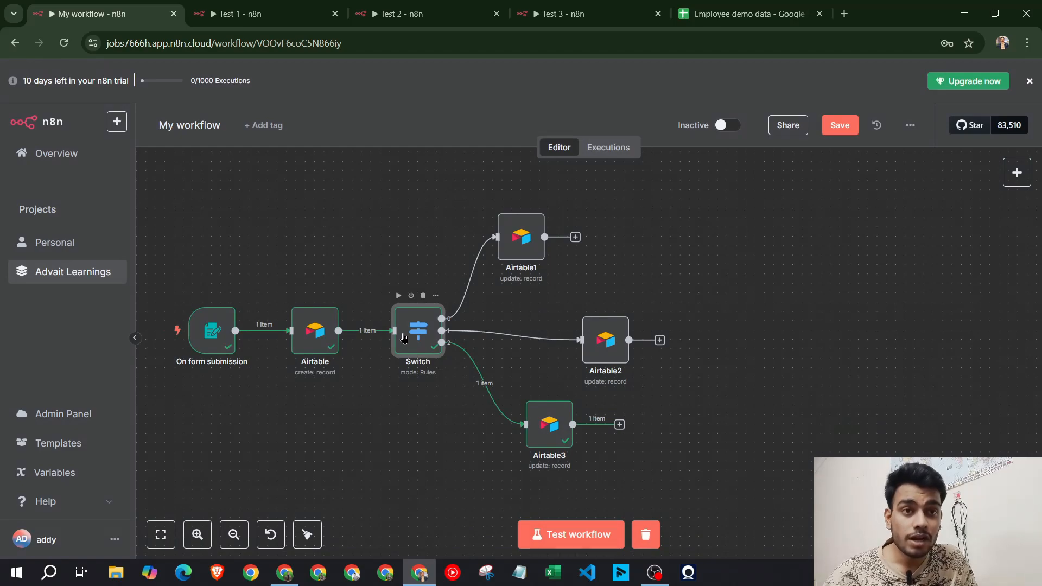
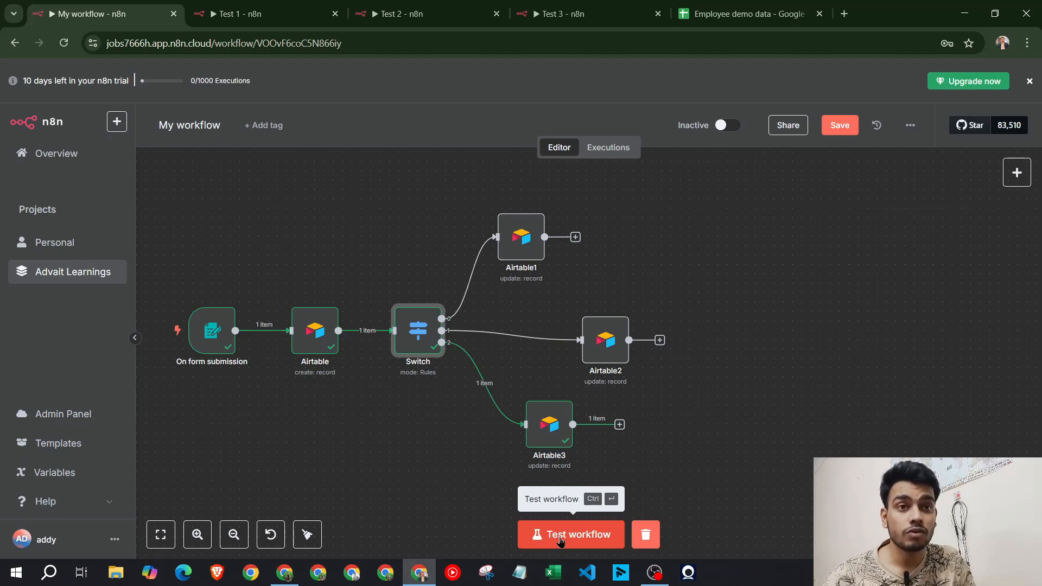
Submit a test form entry for a class 6 student in the Green group, then check Airtable
left_click(561, 541)
left_click(473, 228)
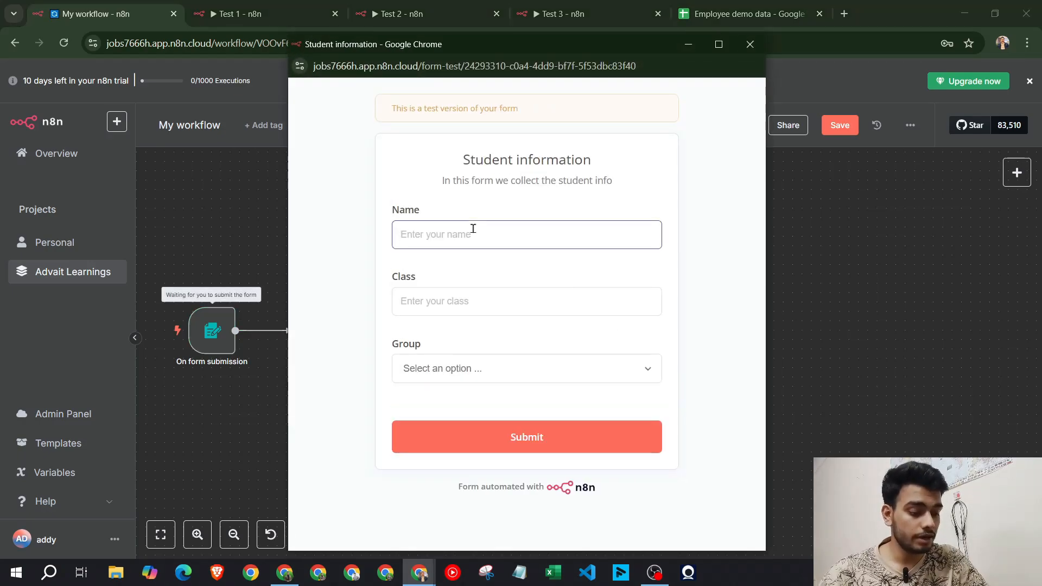
type("jacky")
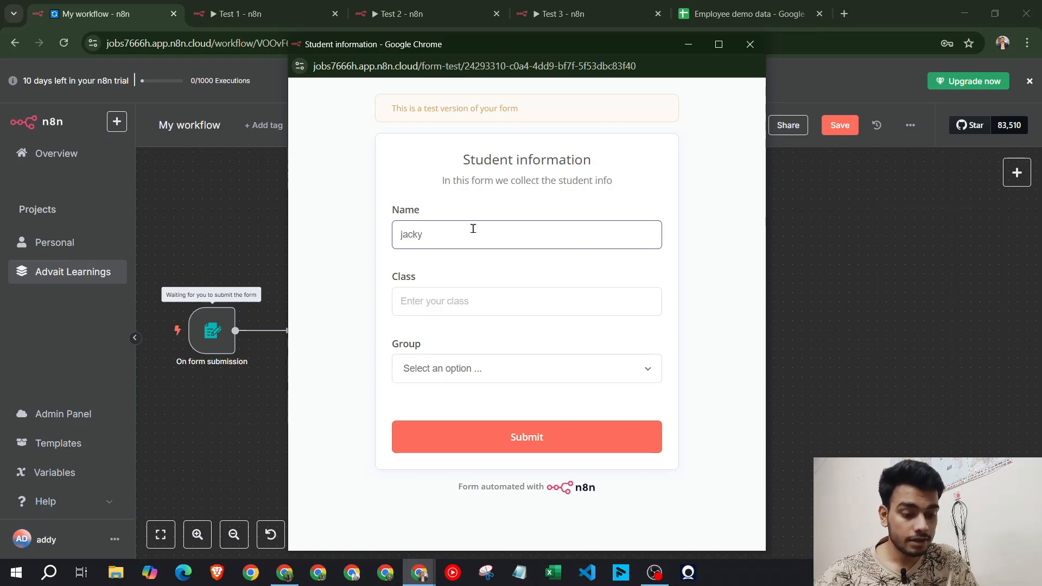
key("Tab")
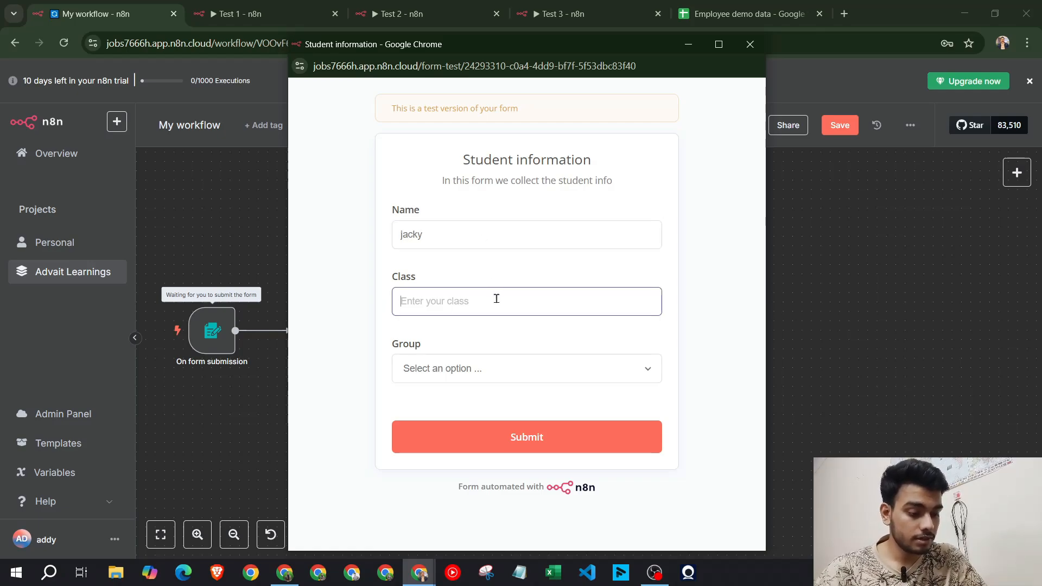
type("6th")
left_click(515, 375)
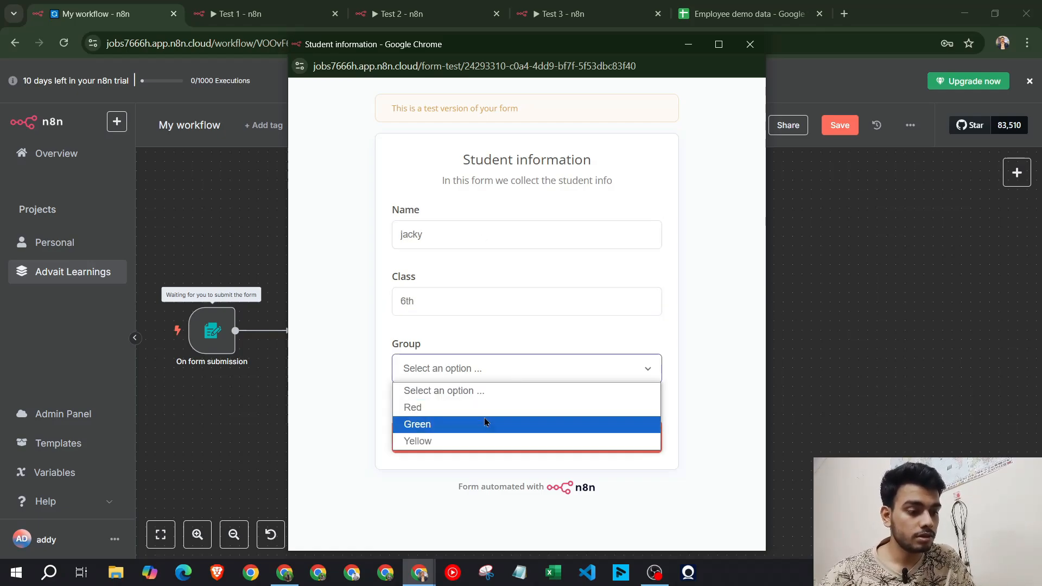
left_click(489, 421)
left_click(485, 426)
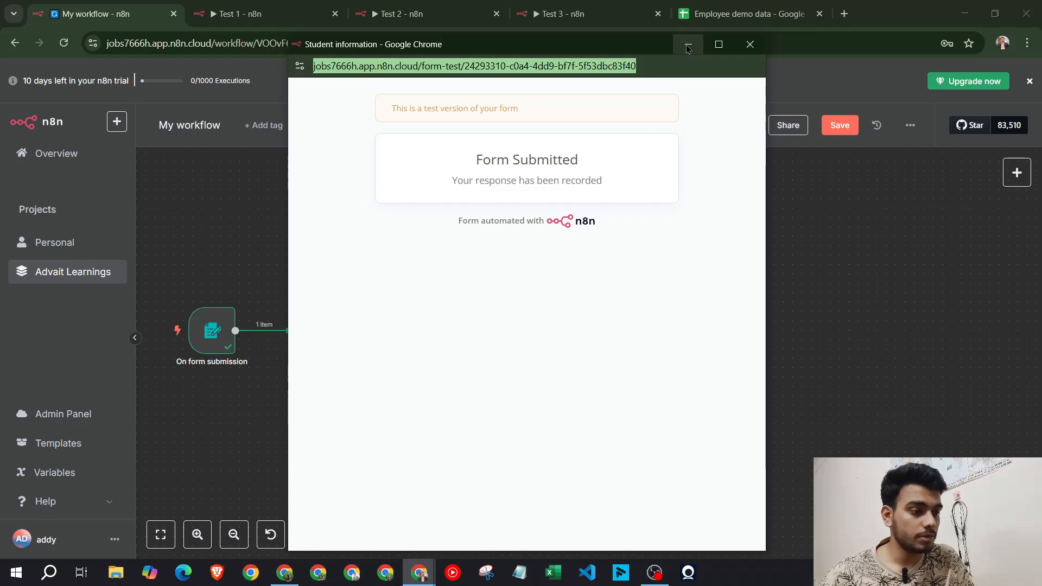
left_click(688, 44)
left_click(284, 572)
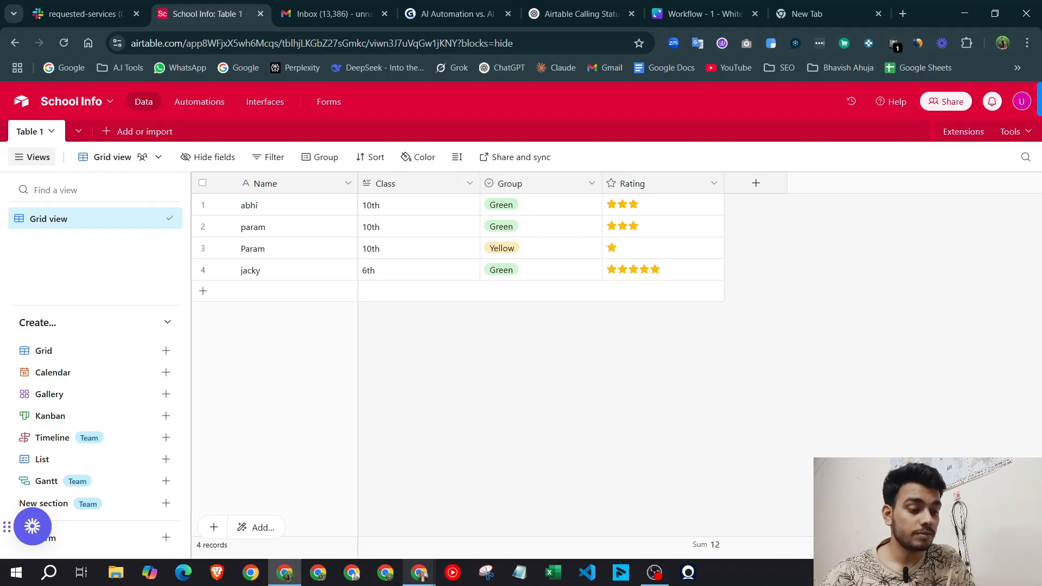
Compare against the Test 1 workflow, ending back on My workflow in n8n
mouse_move(419, 573)
left_click(361, 507)
left_click(259, 12)
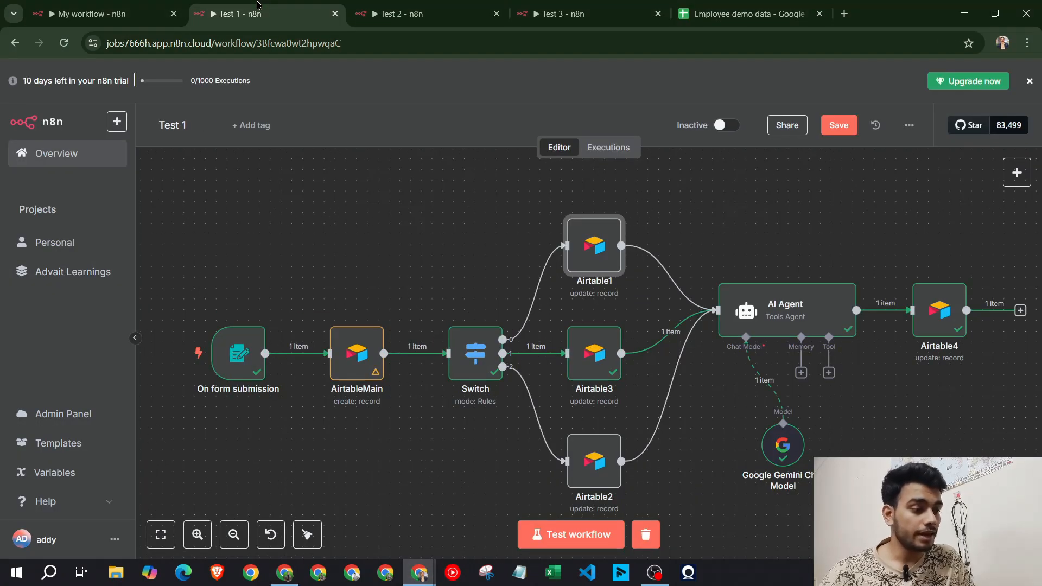
left_click(92, 14)
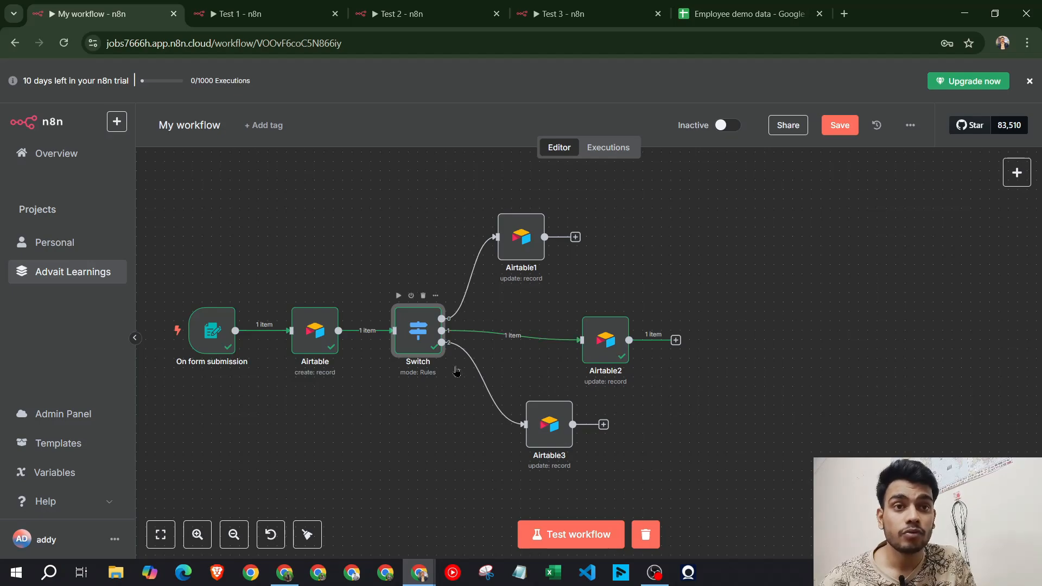
left_click(255, 13)
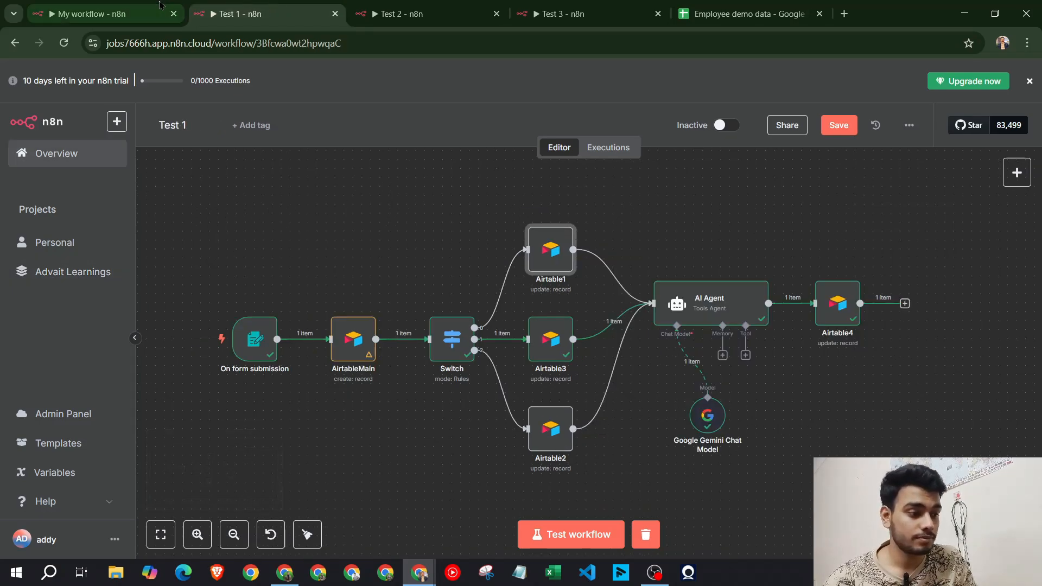
left_click(138, 4)
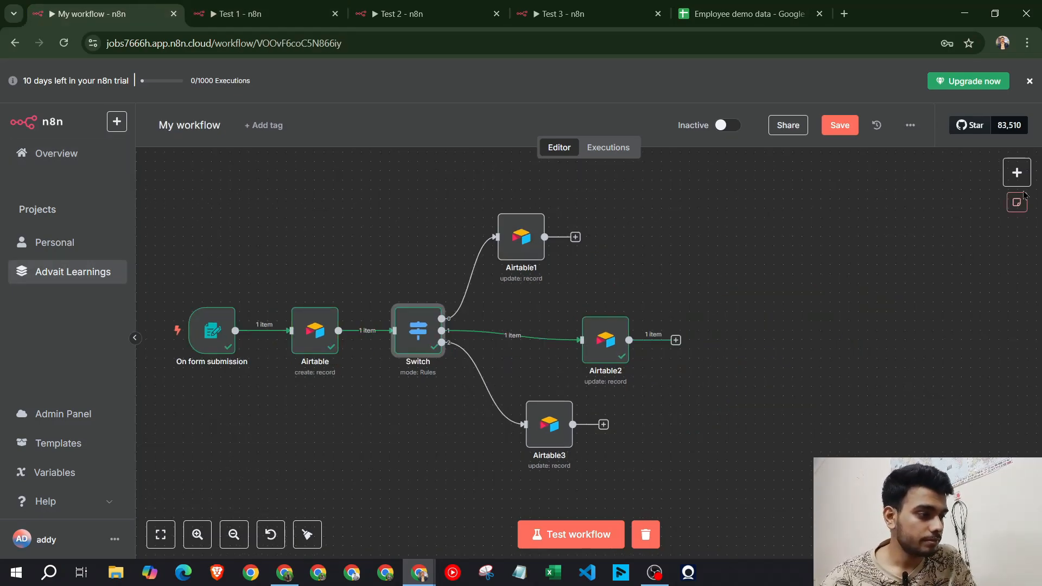
Add an AI Agent node after the Switch with its prompt source set to Define below
left_click(1016, 172)
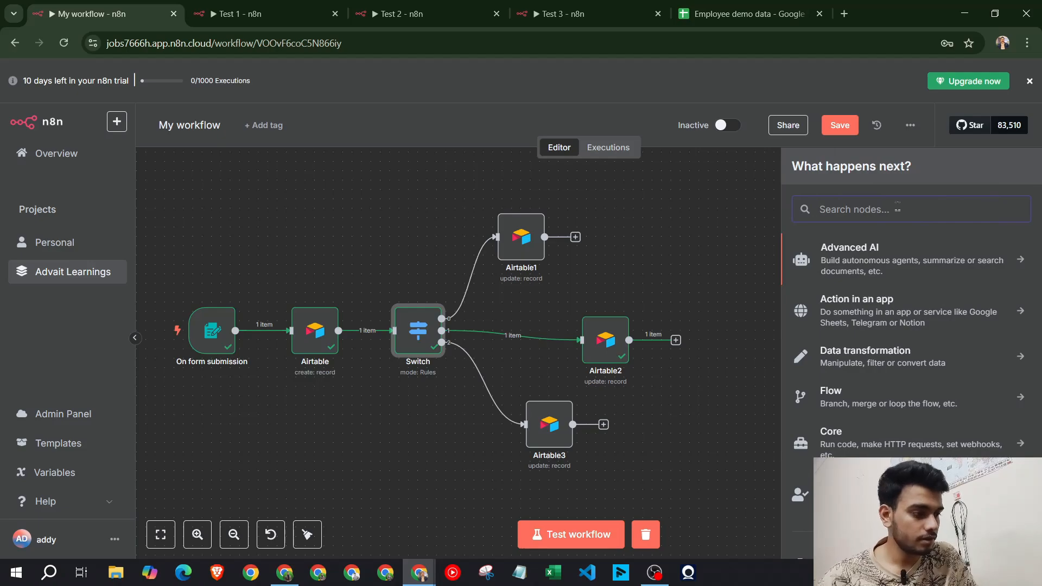
left_click(901, 259)
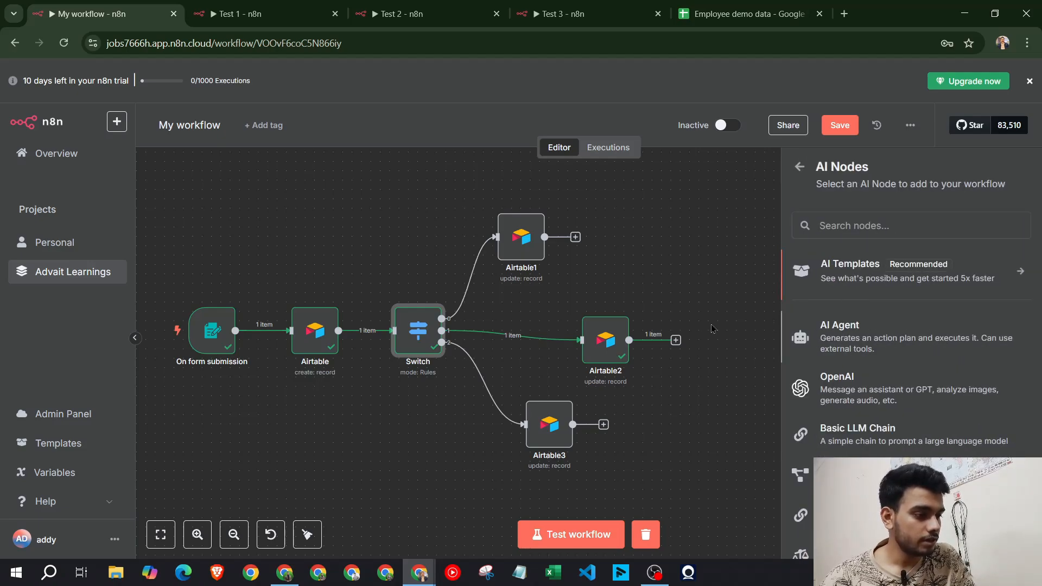
left_click(838, 334)
left_click(541, 211)
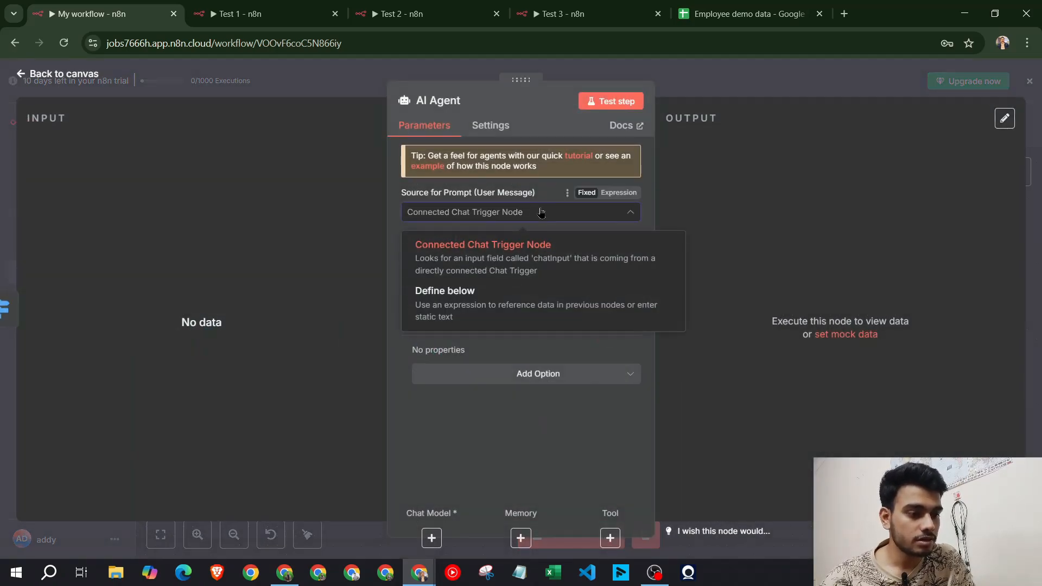
left_click(541, 211)
left_click(541, 212)
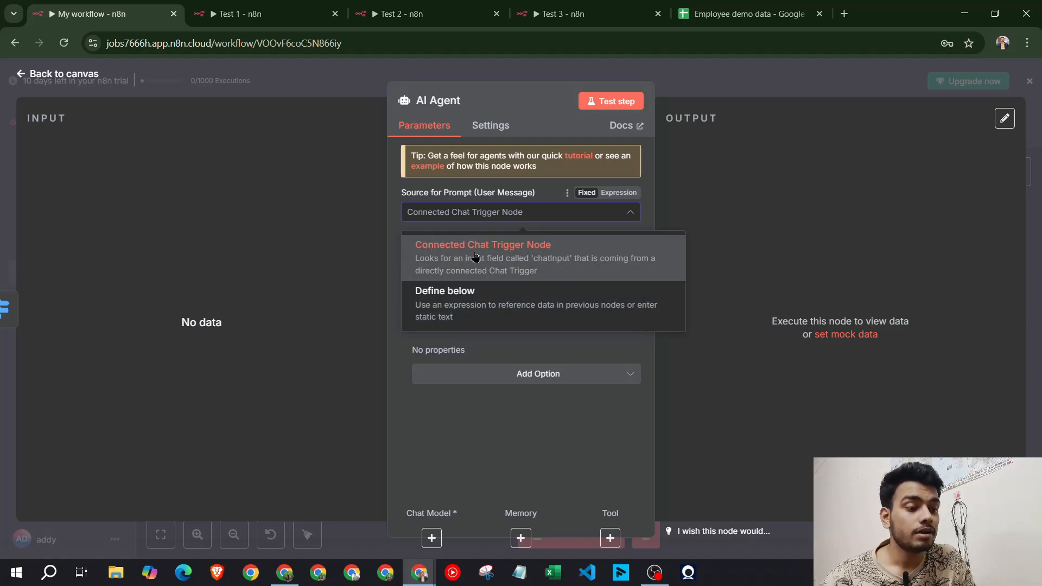
left_click(495, 315)
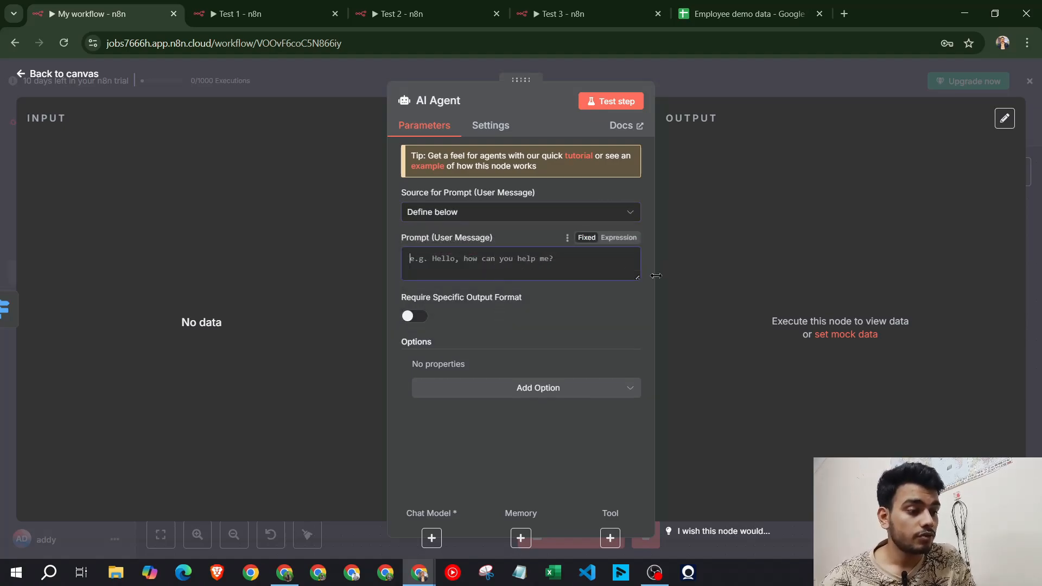
Copy the poem prompt from Test 1's AI Agent into the new agent's prompt
left_click(255, 13)
double_click(700, 314)
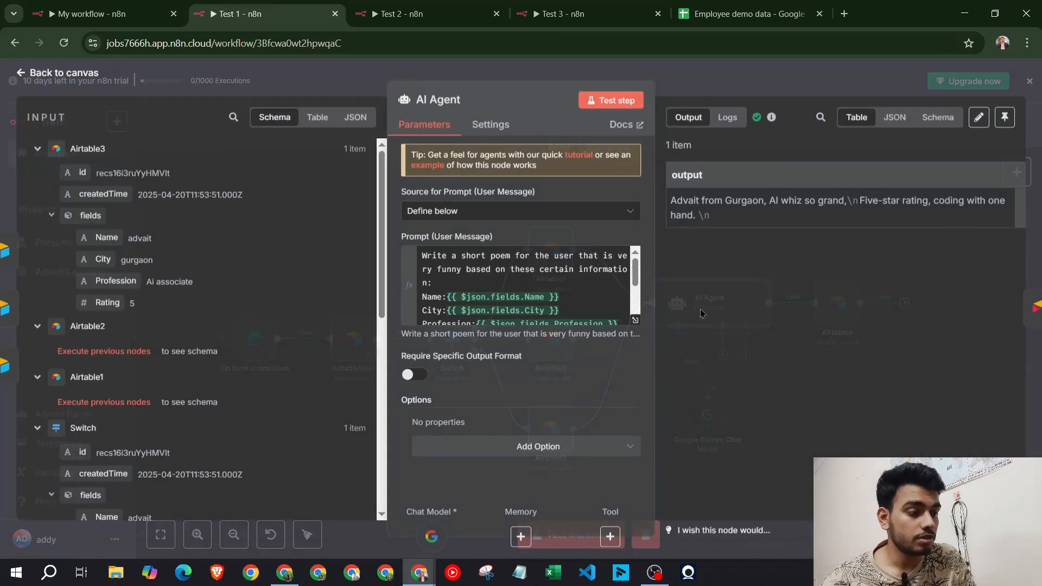
left_click(511, 269)
key("ctrl+a")
key("ctrl+c")
key("ctrl+shift+Tab")
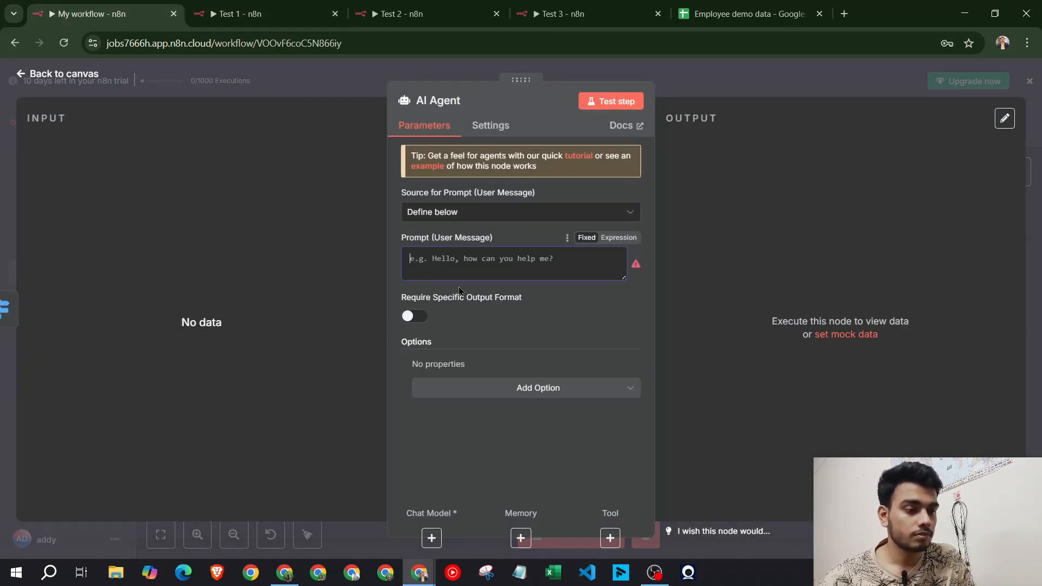
key("ctrl+v")
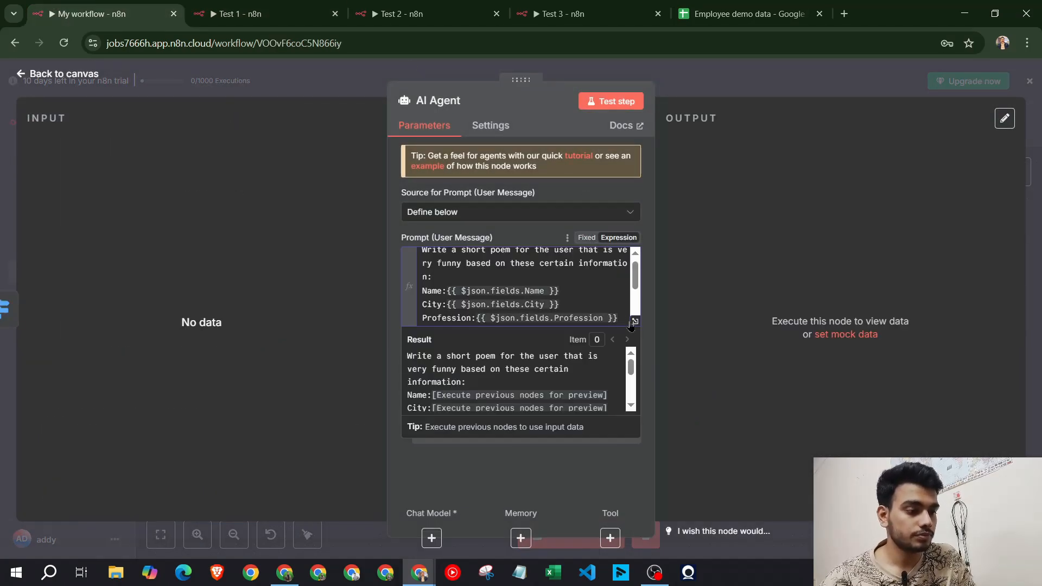
key("Escape")
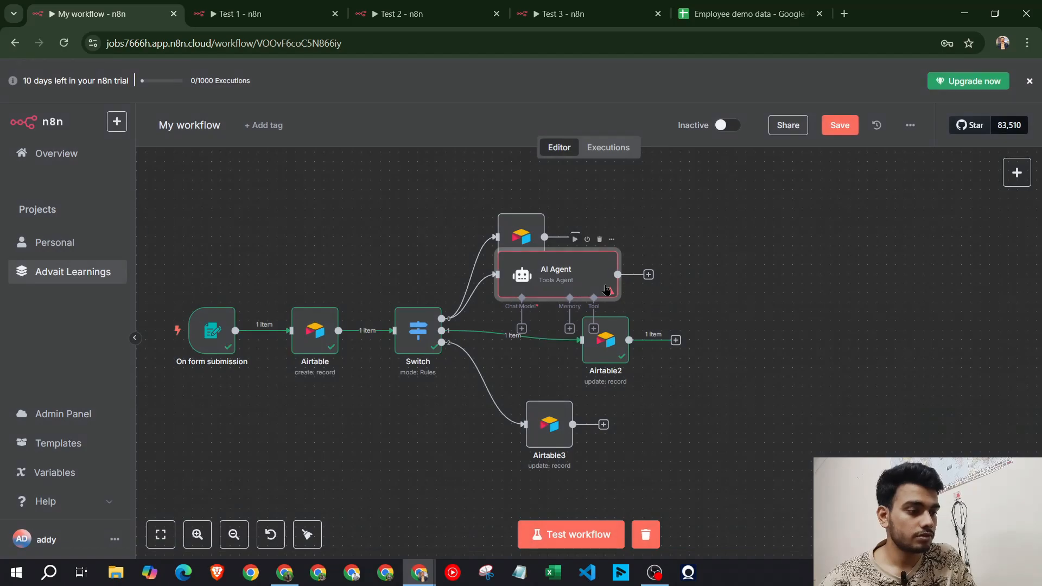
Move the AI Agent right and feed it from Airtable1, Airtable2 and Airtable3 instead of the Switch
left_click_drag(606, 289, 848, 301)
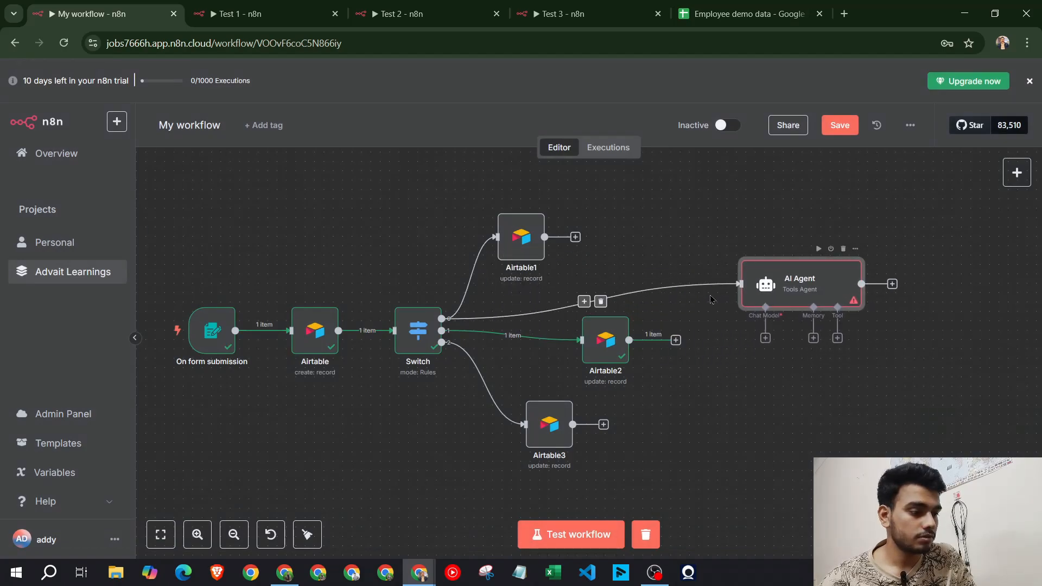
left_click(600, 301)
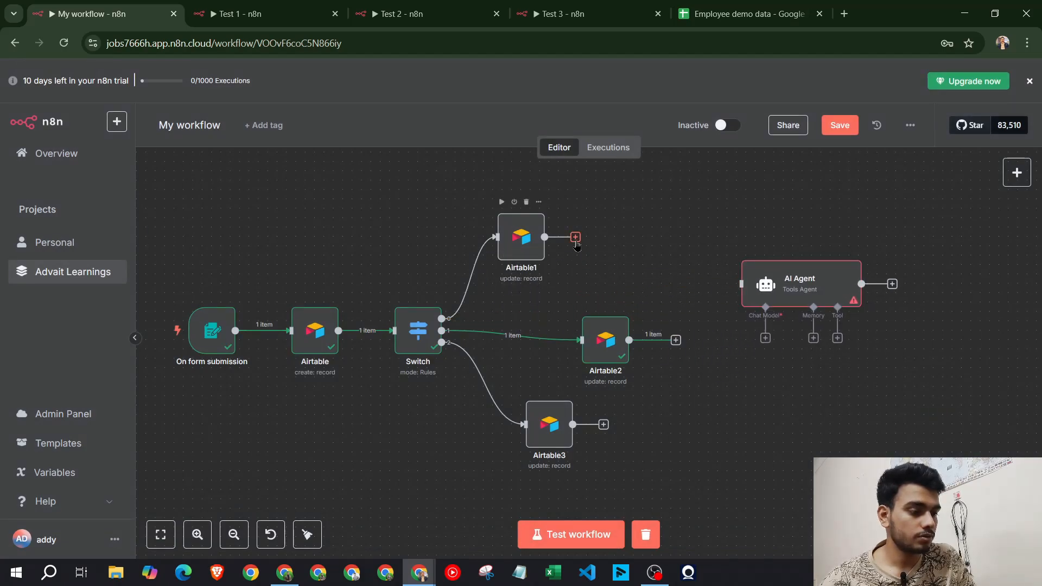
left_click_drag(576, 243, 742, 284)
left_click_drag(629, 340, 743, 282)
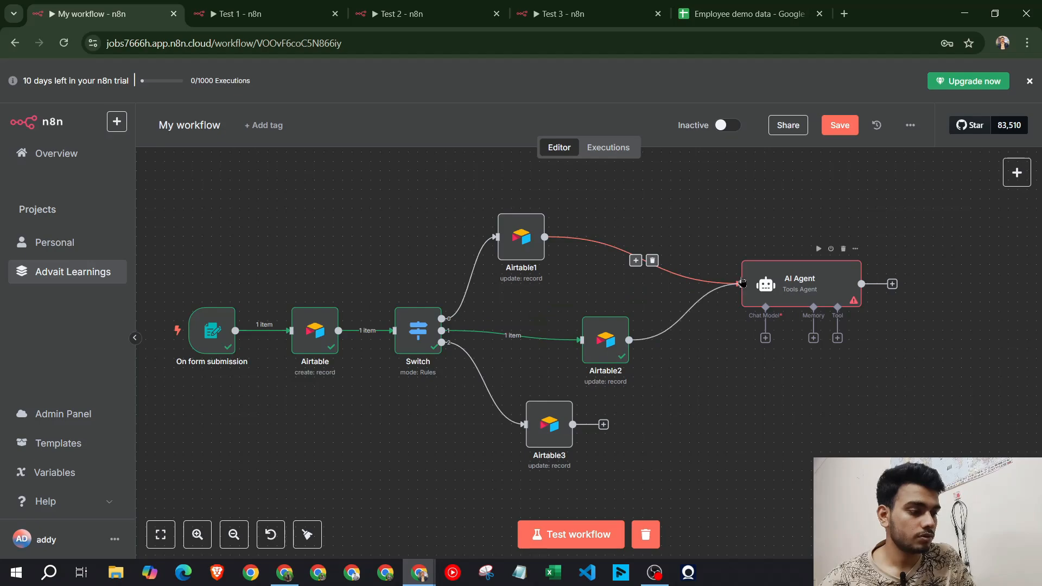
left_click_drag(572, 424, 741, 283)
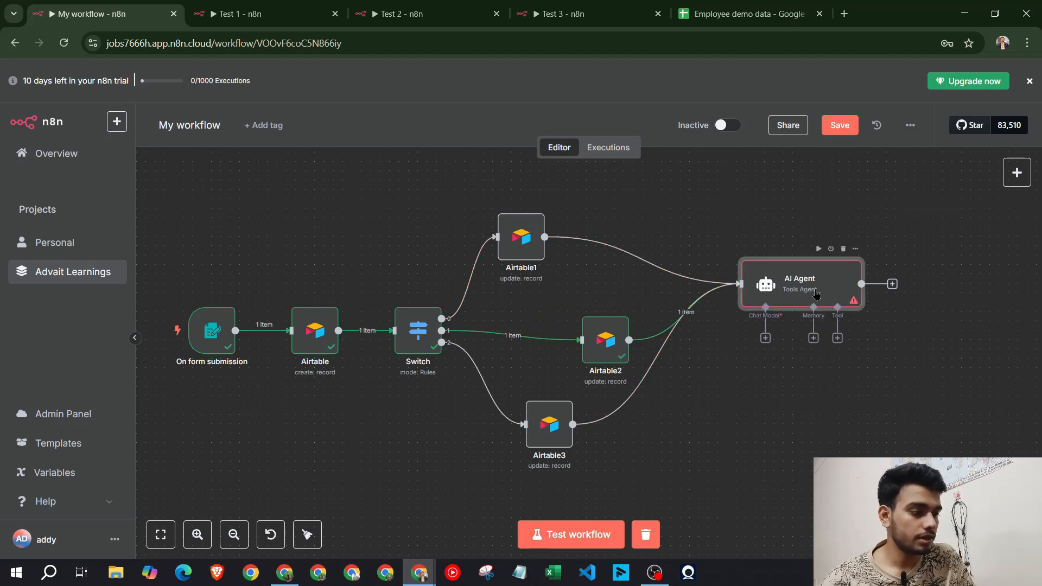
double_click(798, 285)
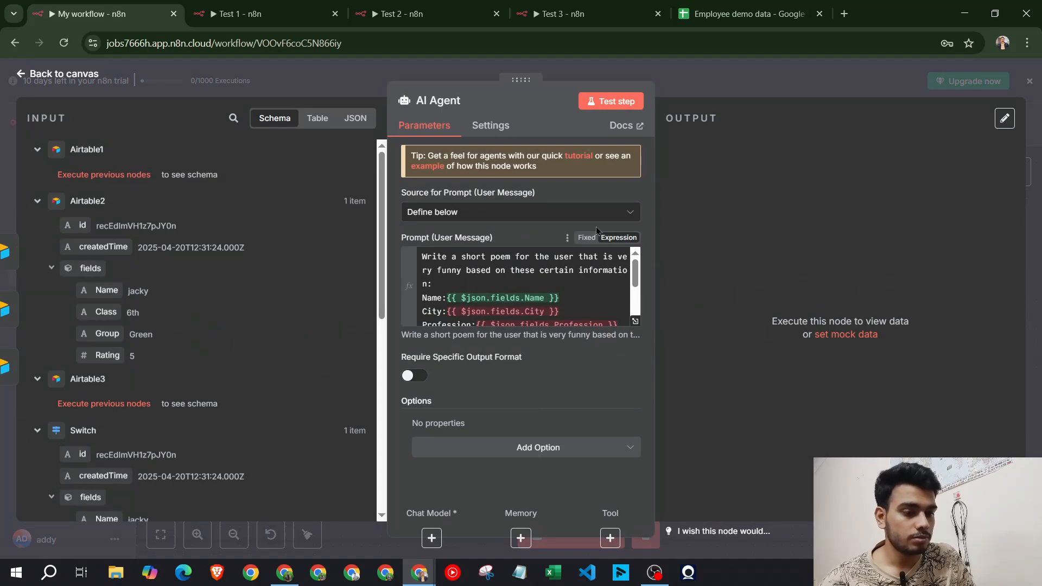
Remove the Name, Profession, City and Rating field references from the copied prompt
left_click(635, 321)
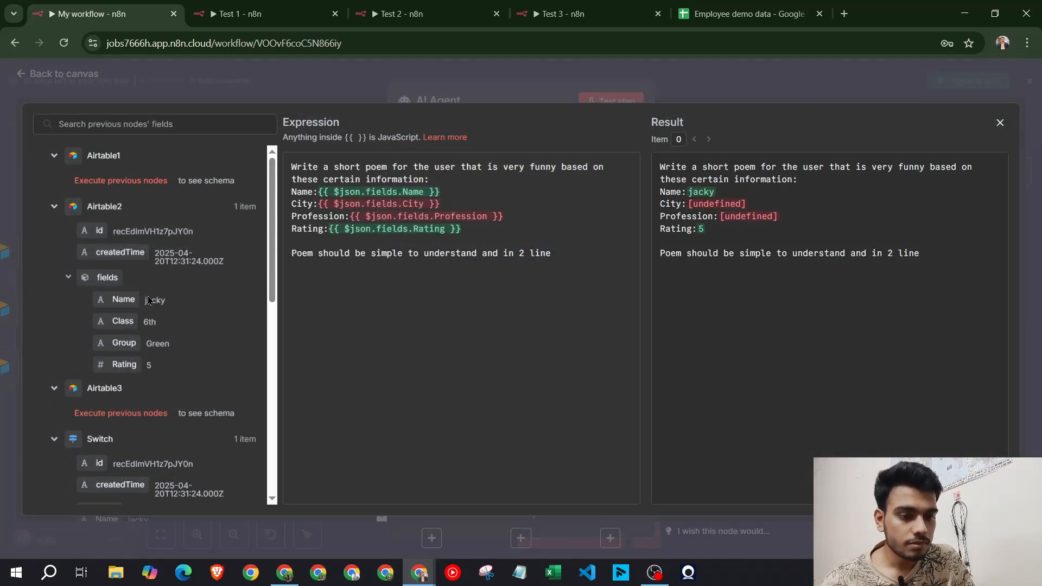
left_click_drag(440, 191, 318, 192)
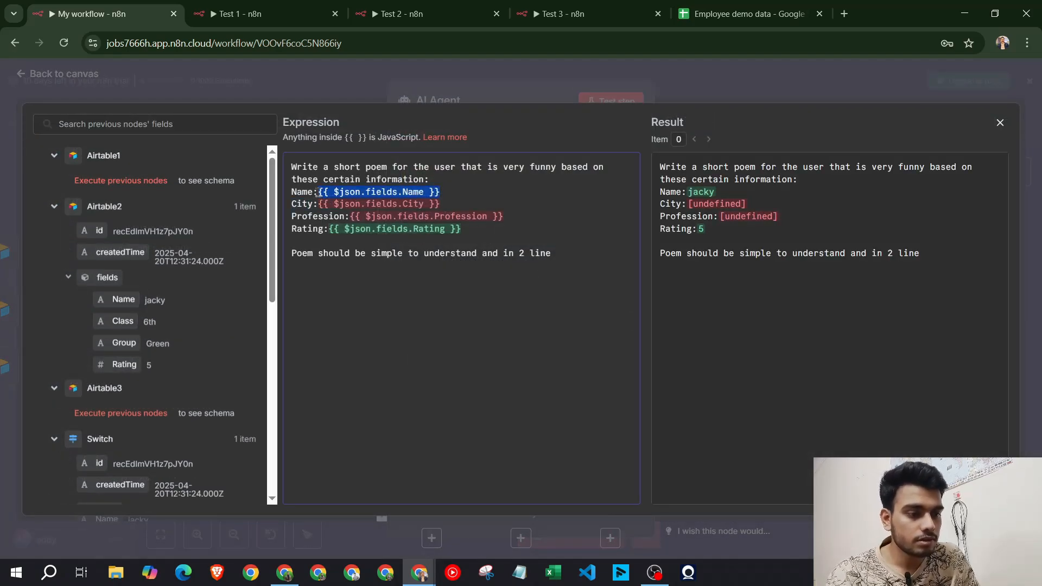
key("BackSpace")
left_click_drag(500, 216, 350, 216)
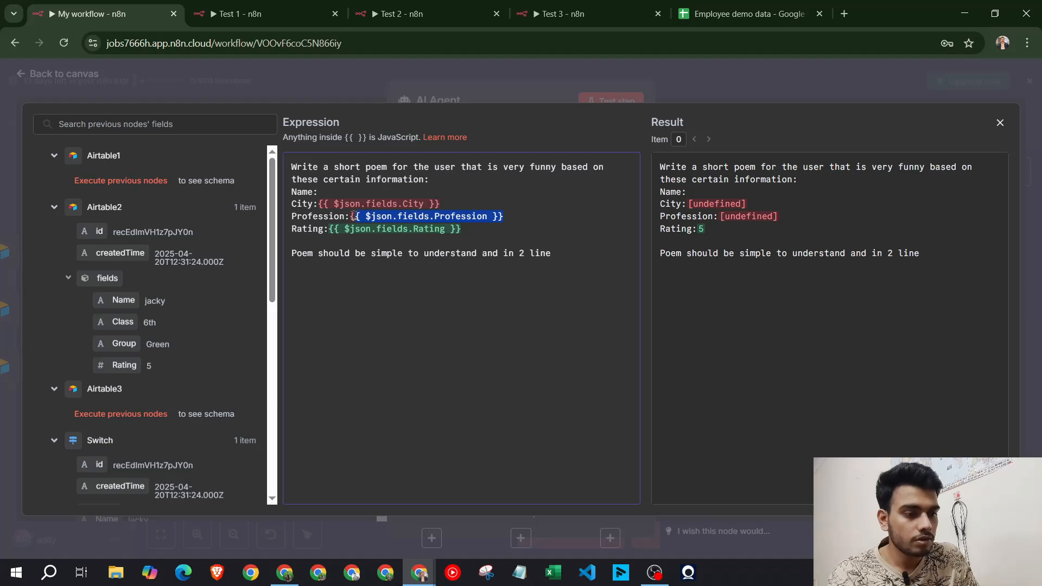
key("BackSpace")
key("BackSpace")
key("ctrl+z")
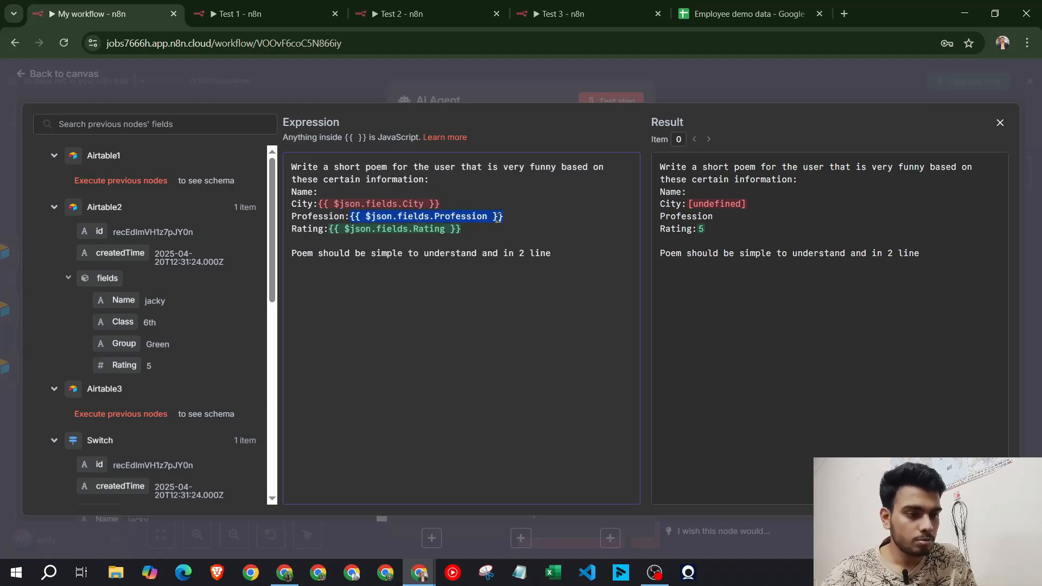
key("BackSpace")
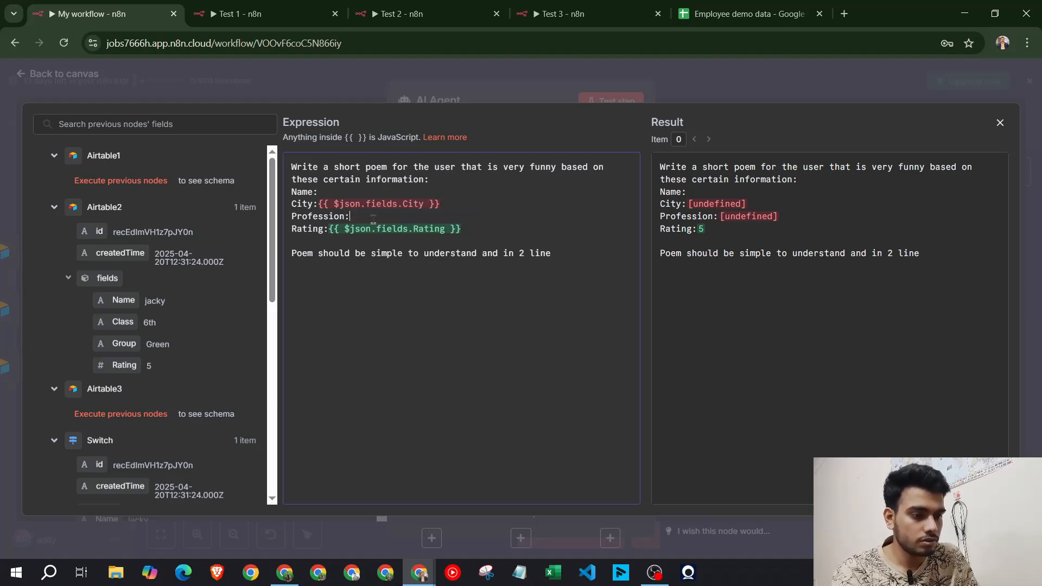
left_click_drag(440, 203, 318, 204)
key("BackSpace")
left_click_drag(483, 227, 357, 232)
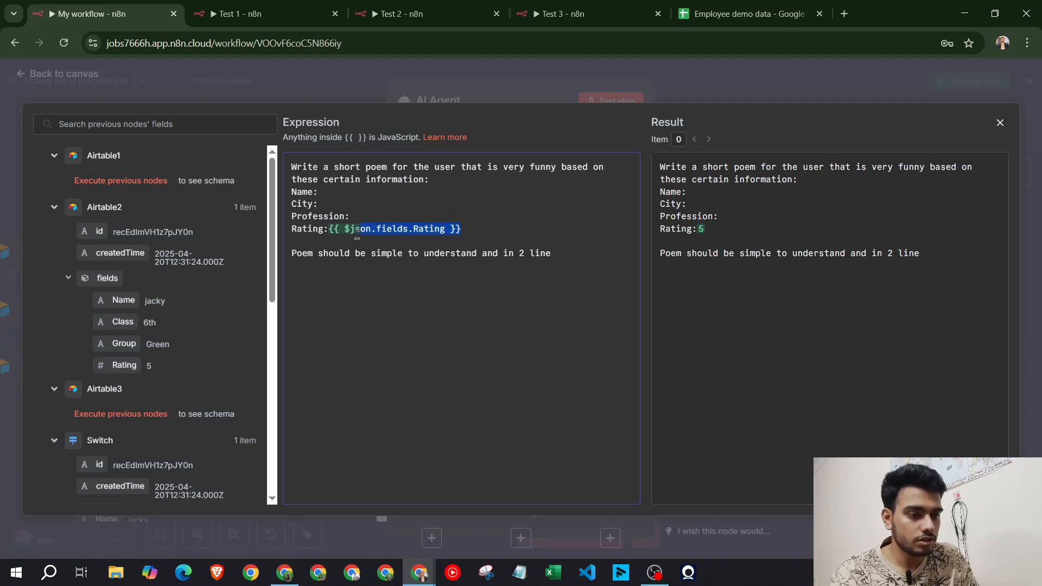
key("BackSpace")
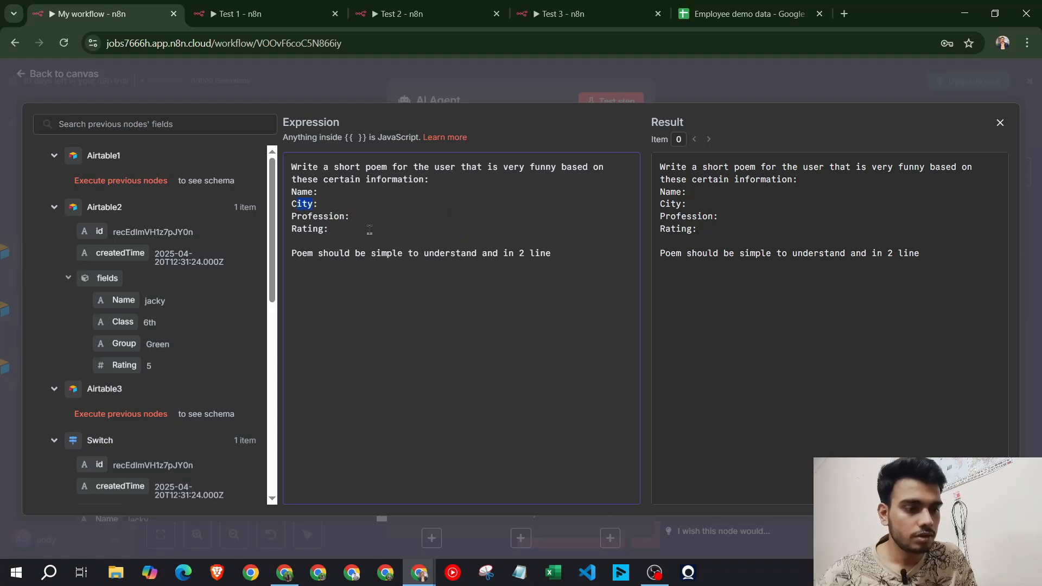
Reword the prompt for 'students that will be' and map Name, Class, Group and Rating fields in
type("ss:")
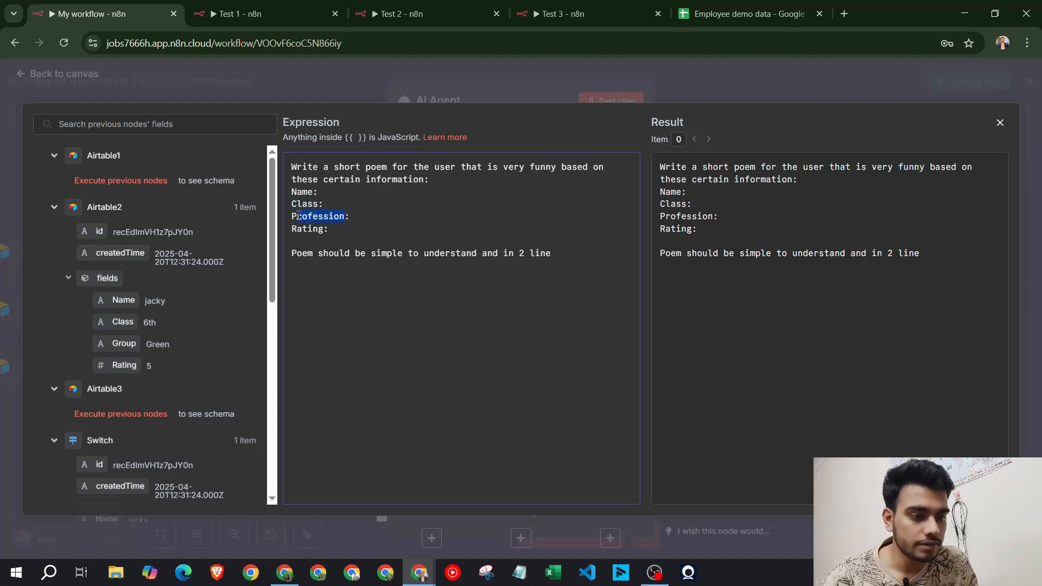
type("group:")
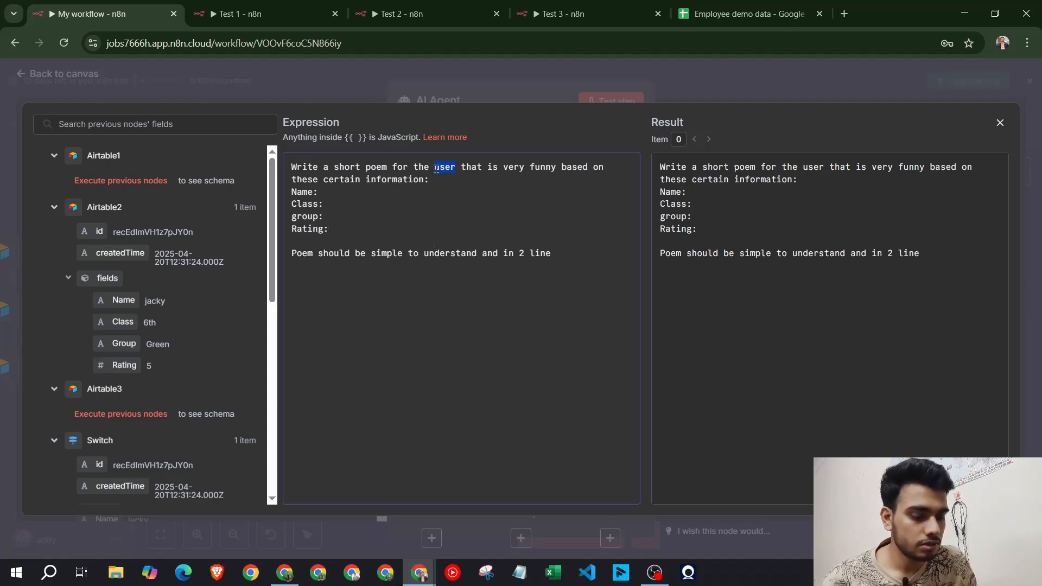
type("students")
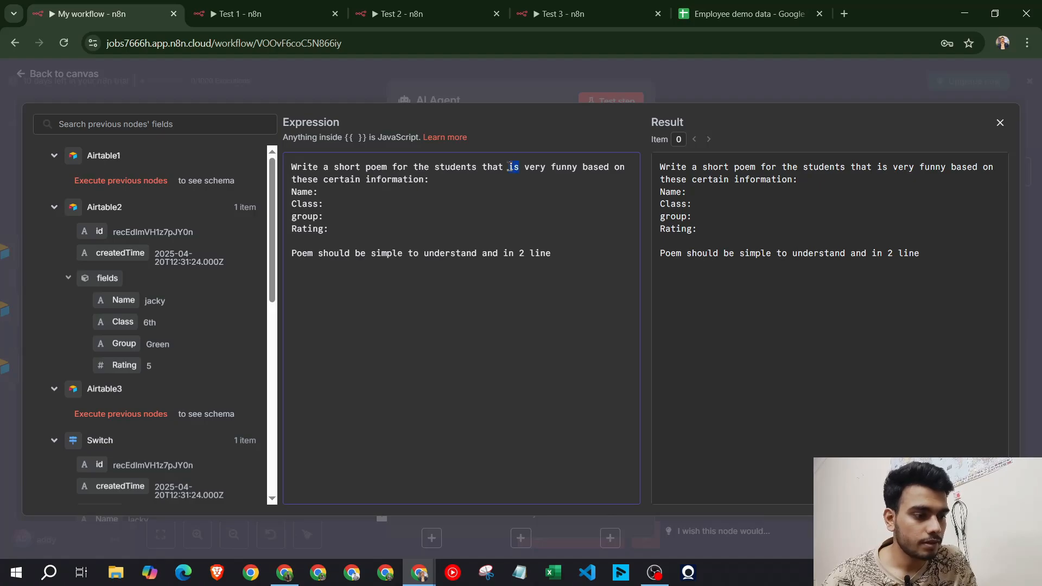
type("will ve")
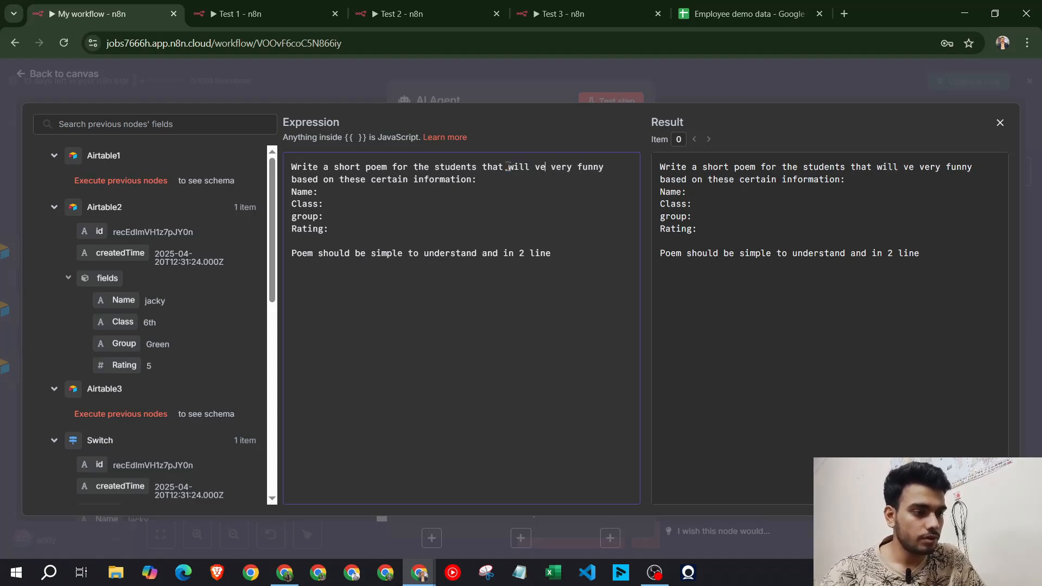
key("BackSpace")
key("BackSpace")
type("be")
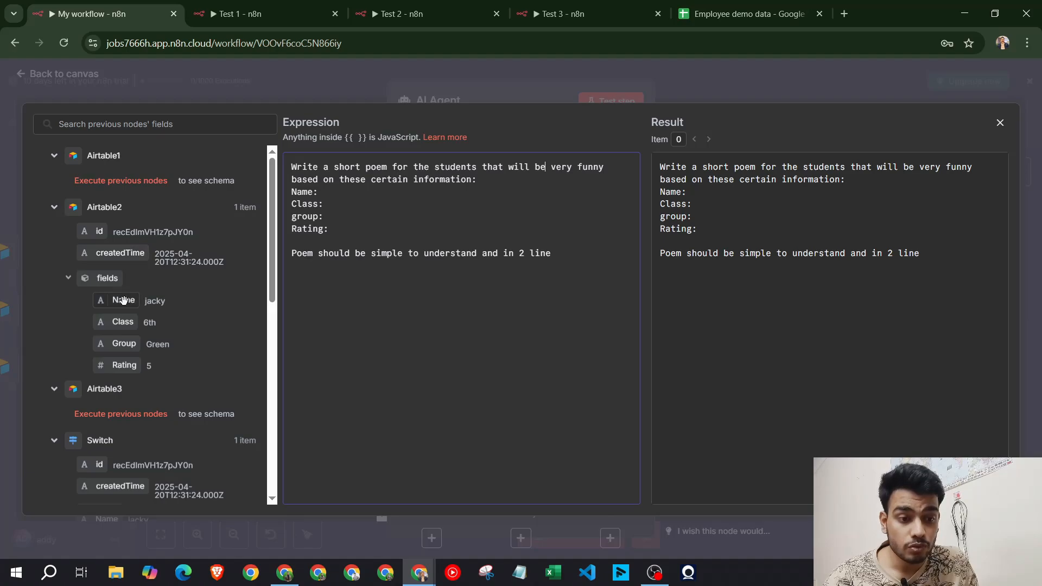
left_click_drag(124, 300, 340, 193)
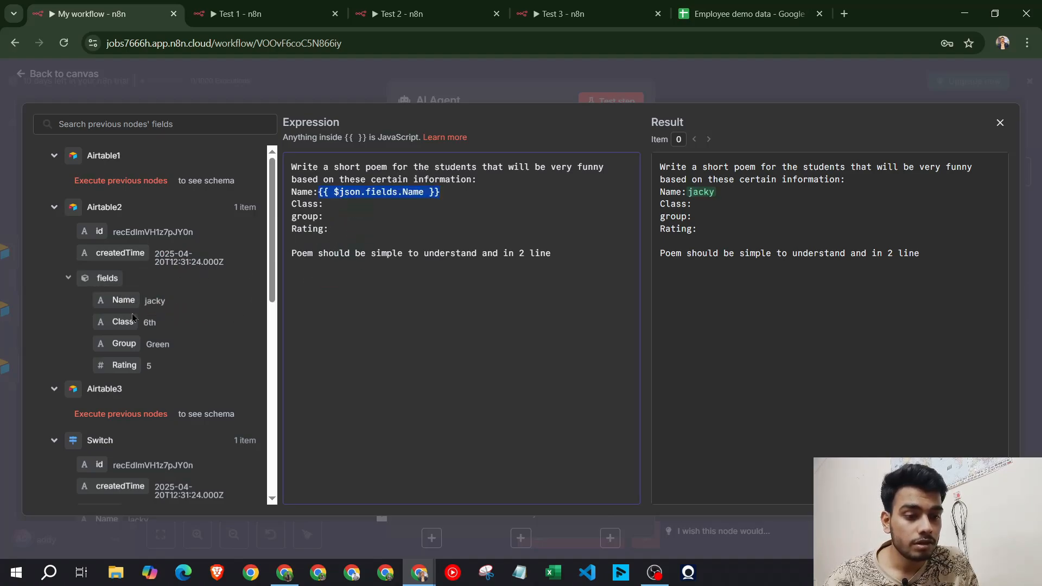
left_click_drag(123, 322, 352, 206)
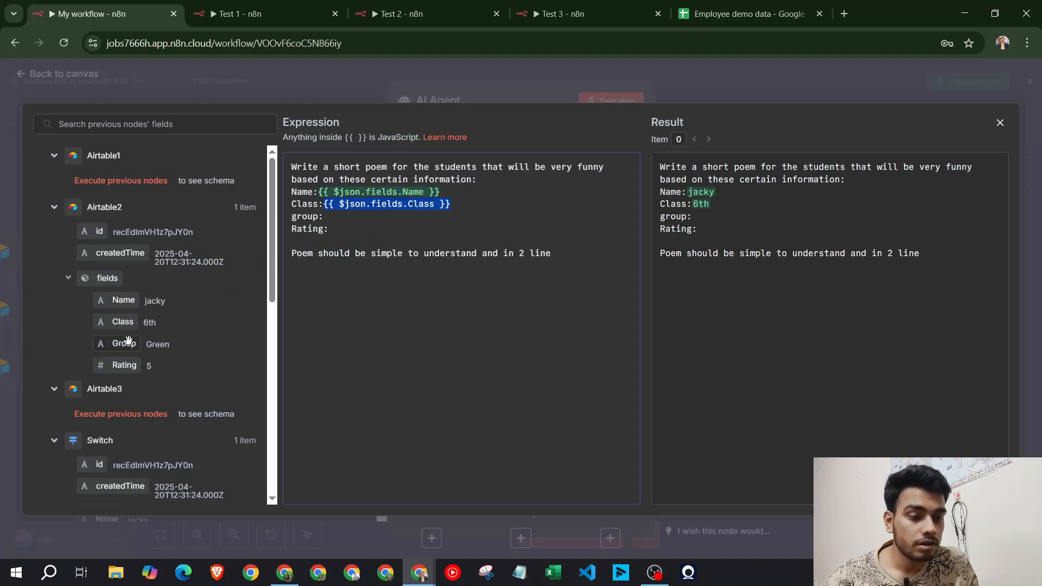
left_click_drag(123, 343, 332, 217)
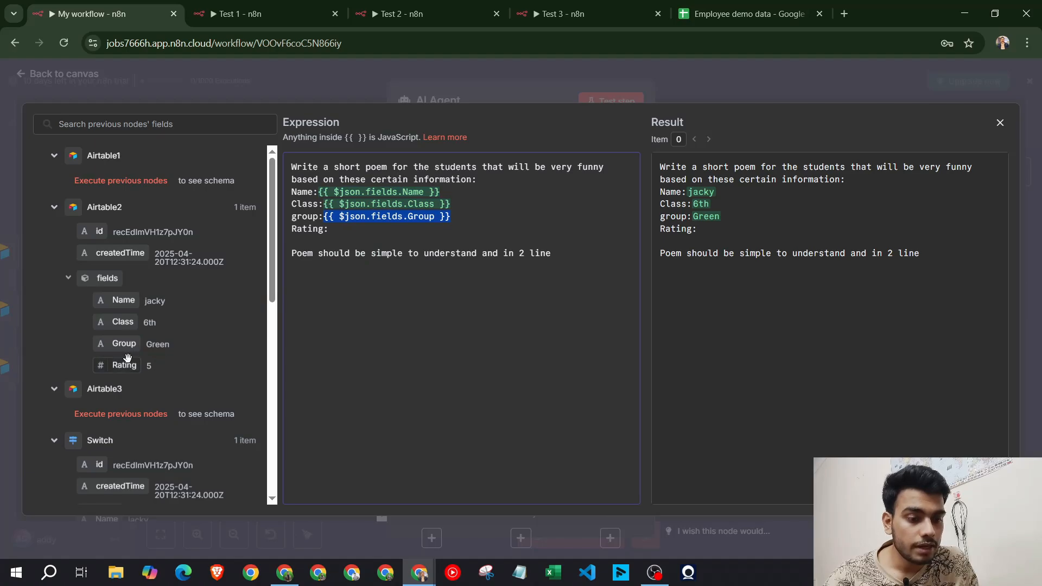
left_click_drag(124, 364, 394, 234)
left_click(770, 69)
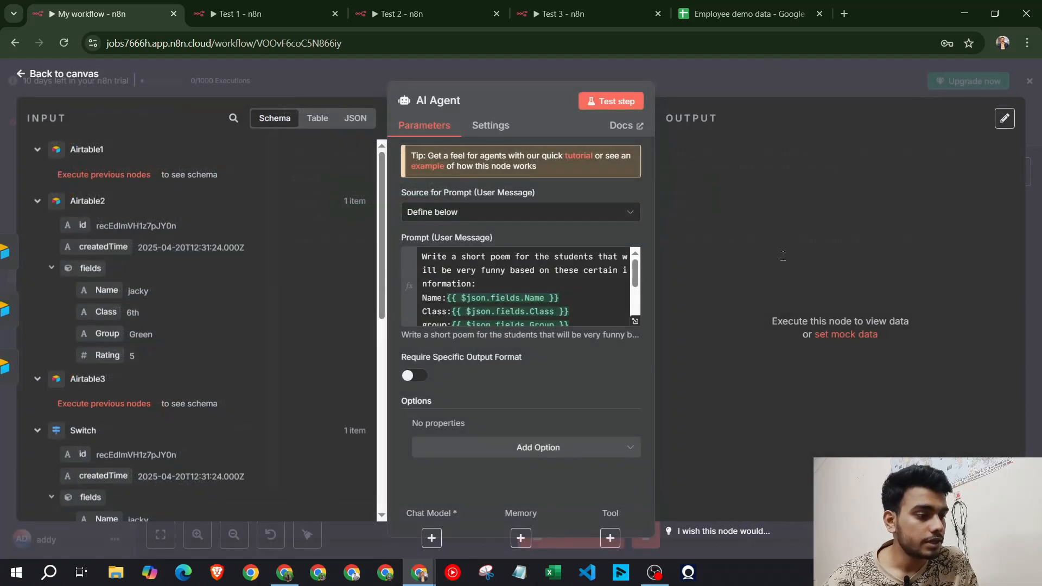
Attach a Groq Chat Model to the AI Agent
left_click(747, 95)
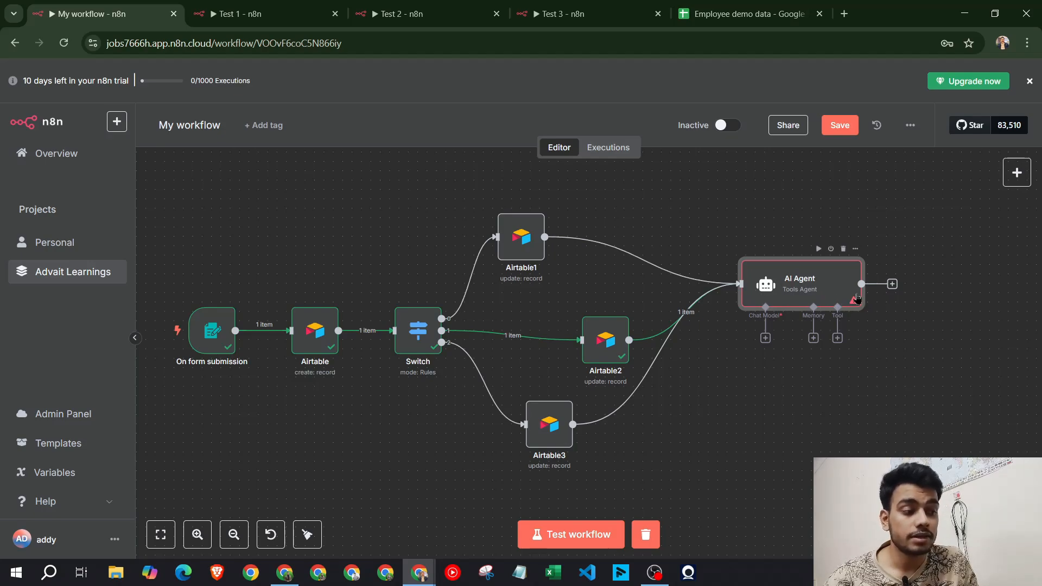
left_click(765, 338)
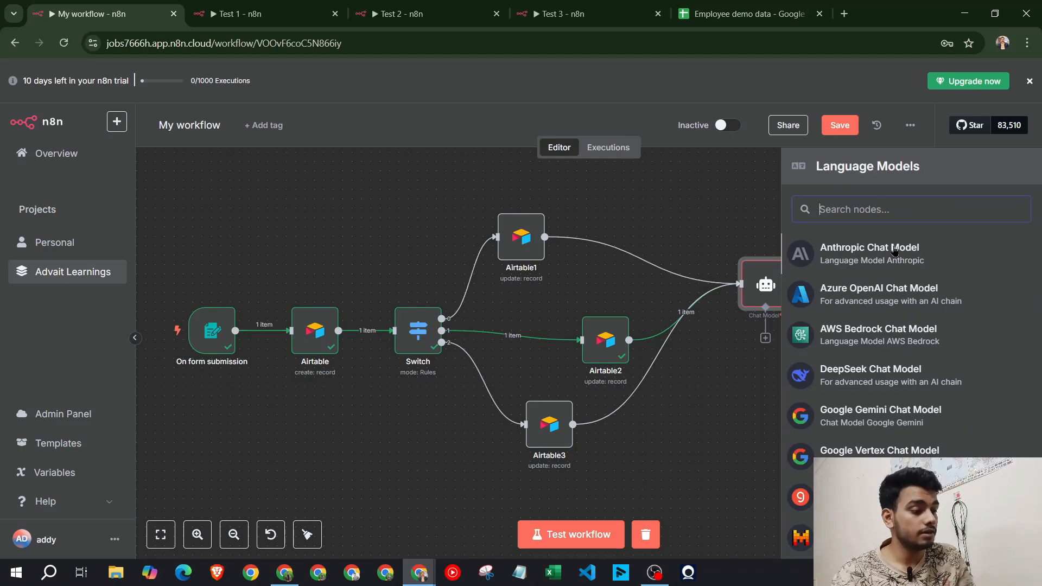
scroll(931, 350, "down", 3)
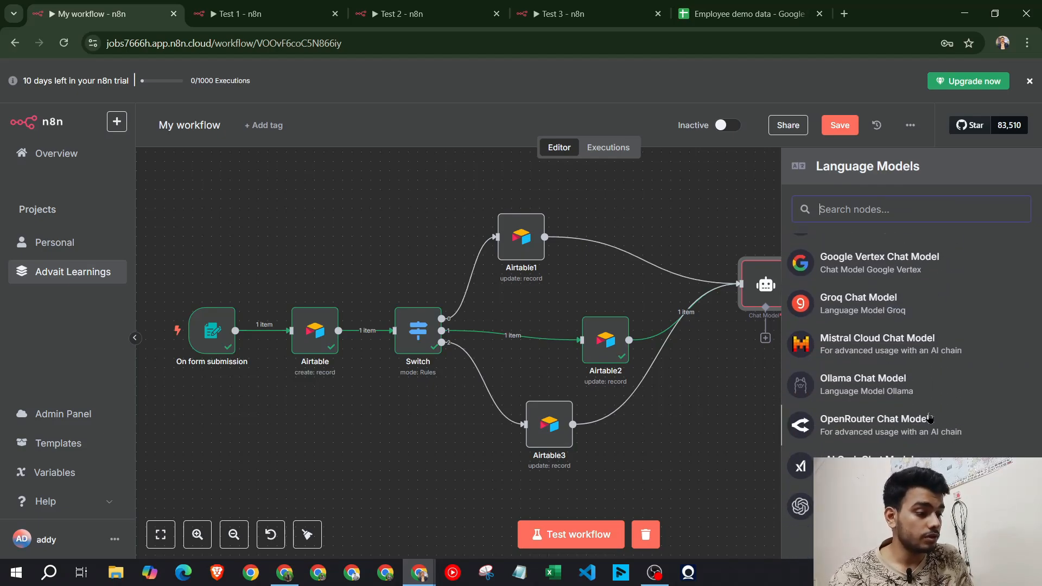
left_click(876, 307)
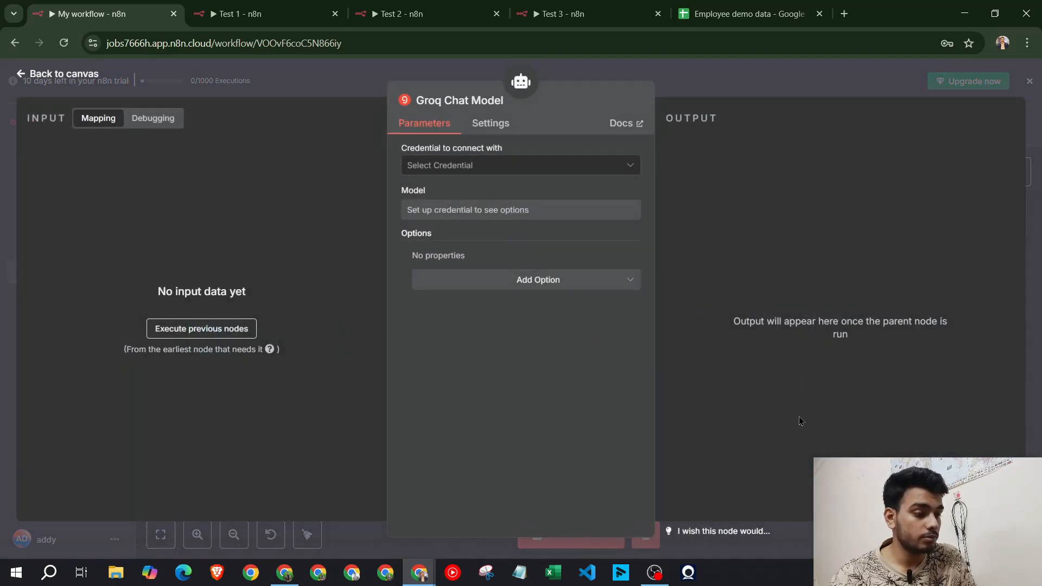
Create a new Groq credential and go fetch an API key in a new browser tab
left_click(490, 170)
left_click(493, 198)
left_click(475, 265)
key("ctrl+v")
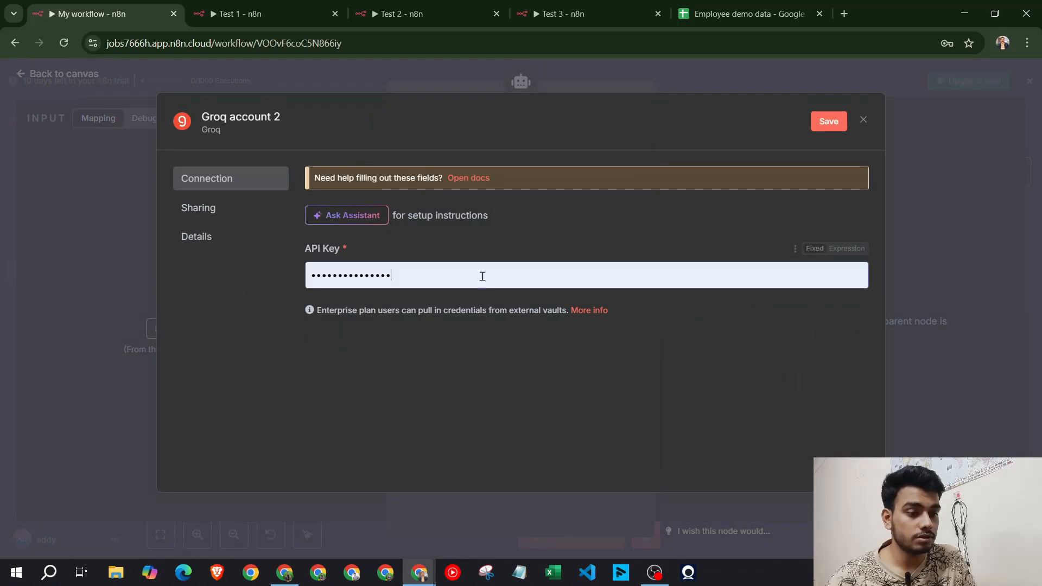
left_click(285, 572)
key("ctrl+t")
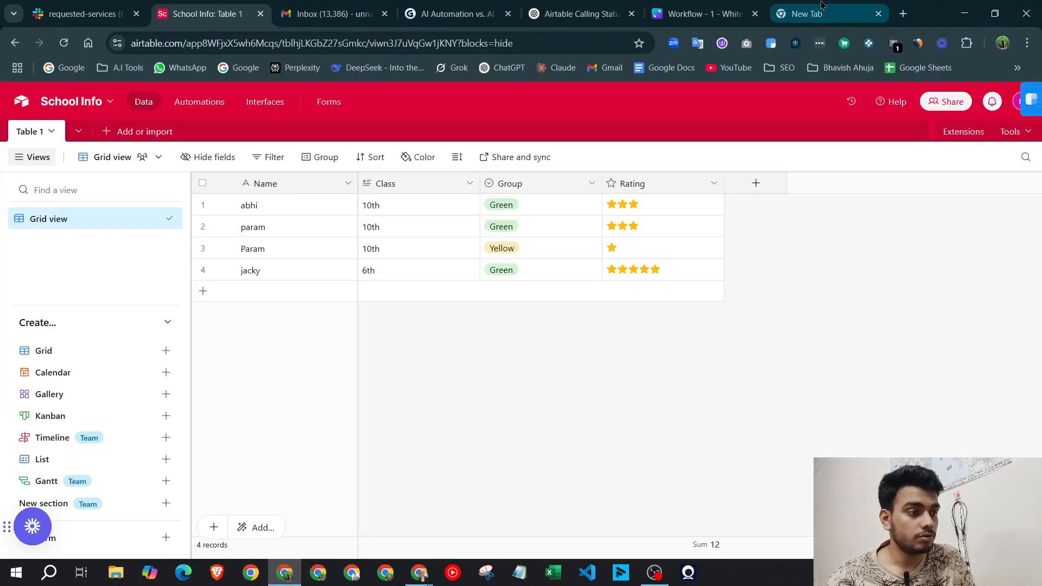
Create a GroqCloud API key named 'N8n masterclass', copy it, and return to n8n
left_click(122, 67)
mouse_move(160, 230)
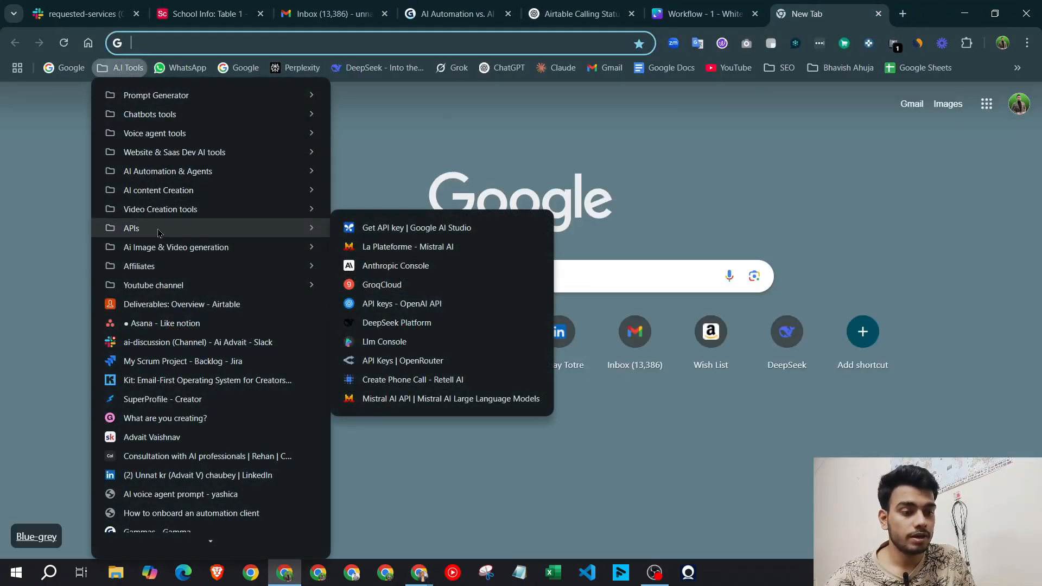
left_click(384, 282)
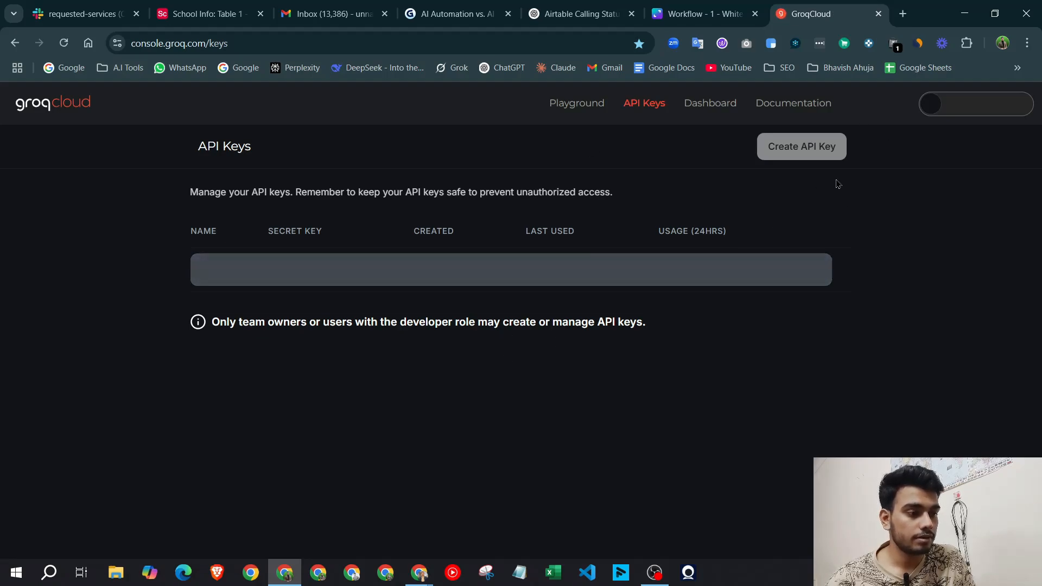
left_click(803, 152)
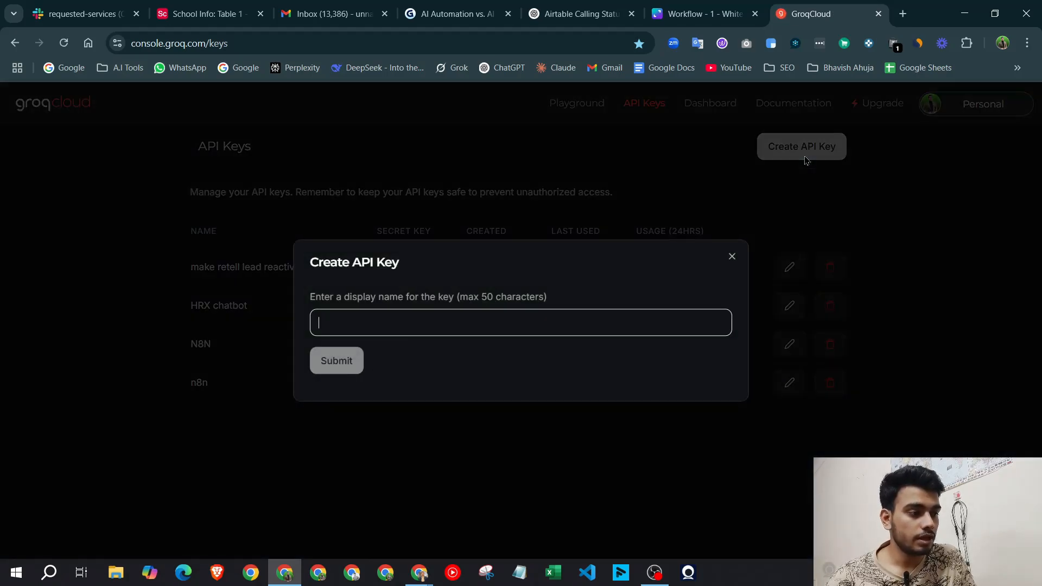
type("N8")
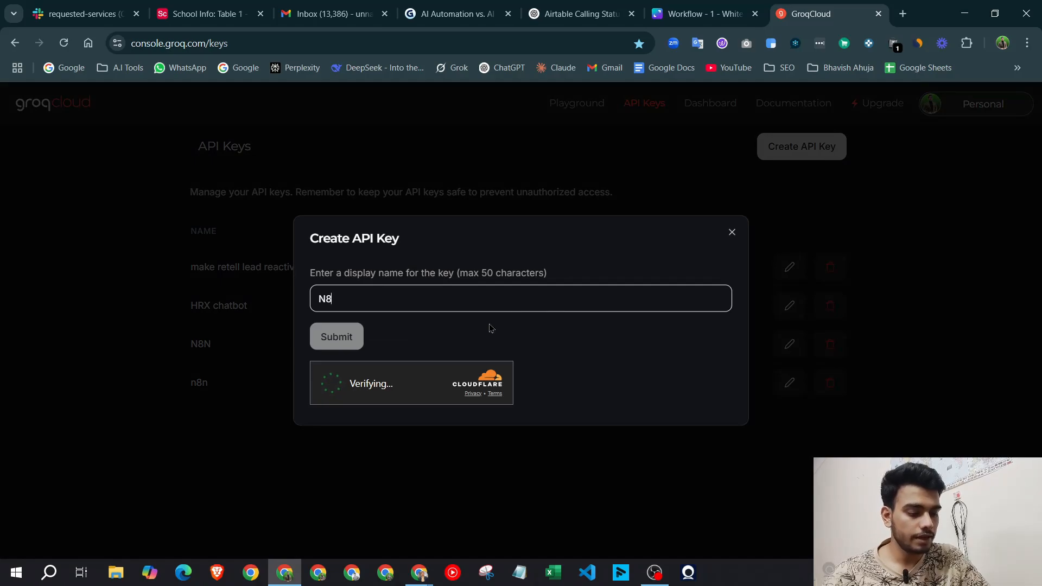
type("n masterclass")
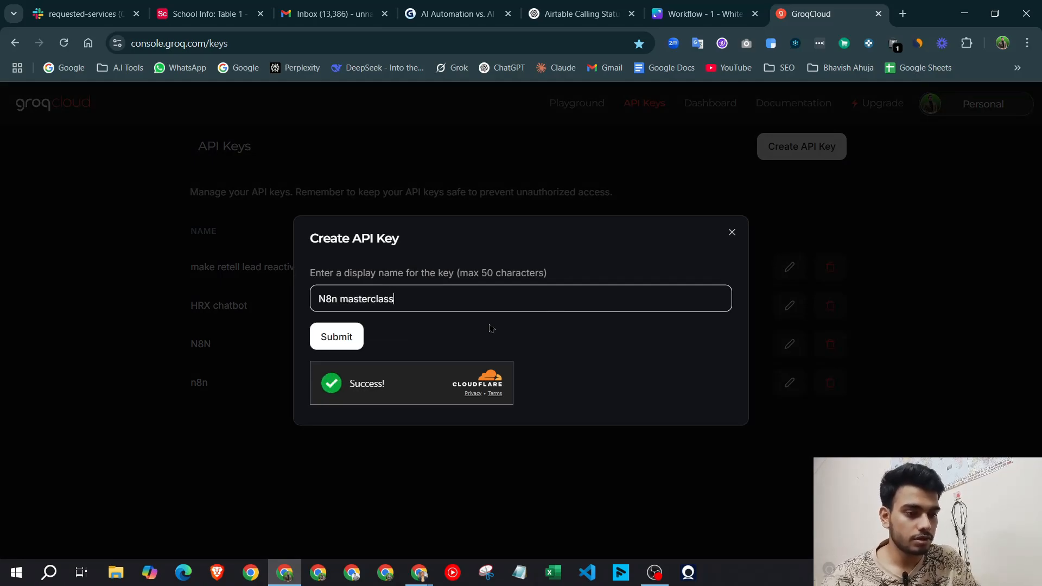
left_click(320, 337)
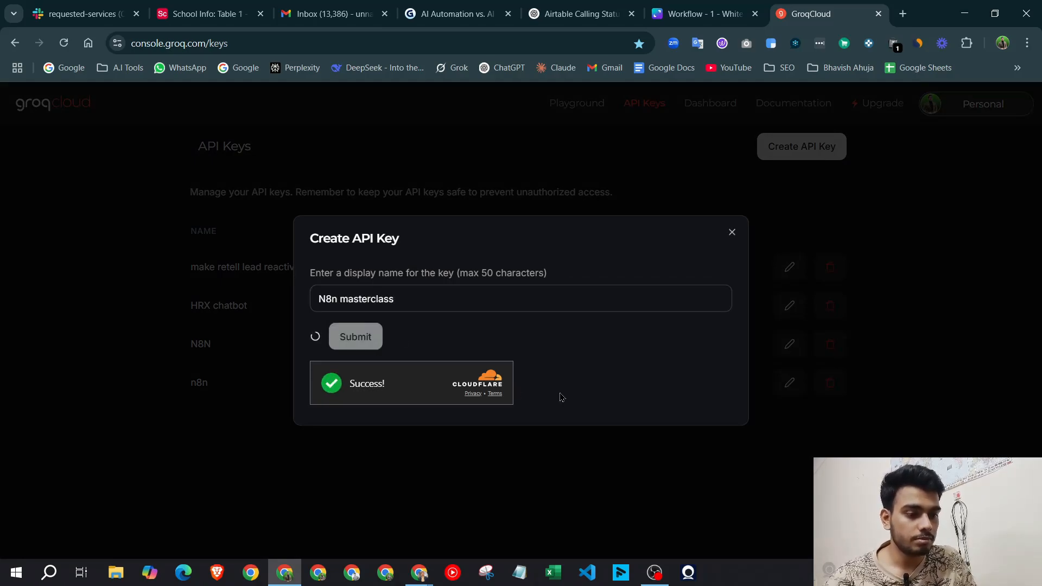
left_click(697, 315)
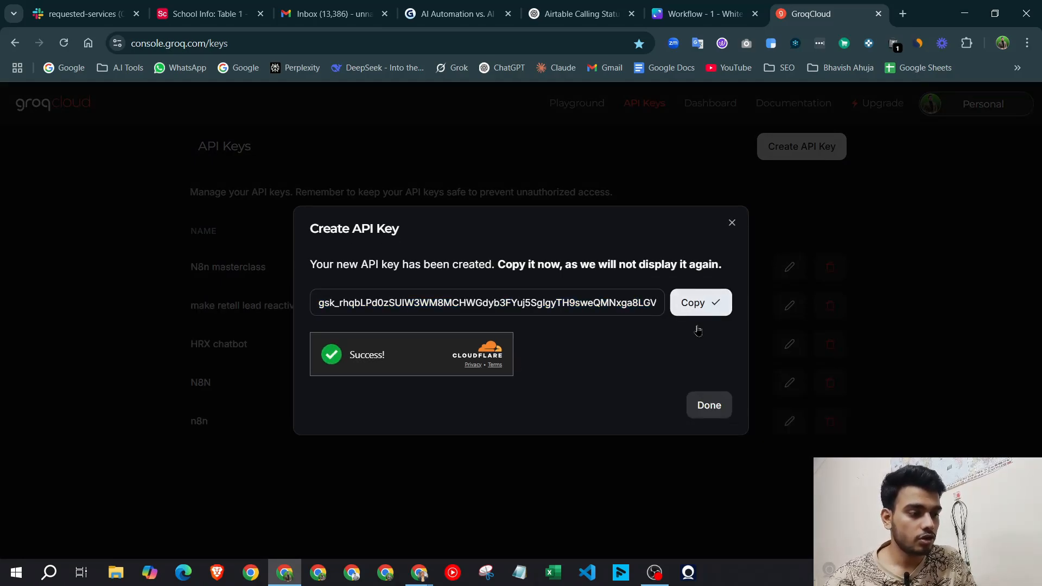
left_click(710, 405)
mouse_move(423, 578)
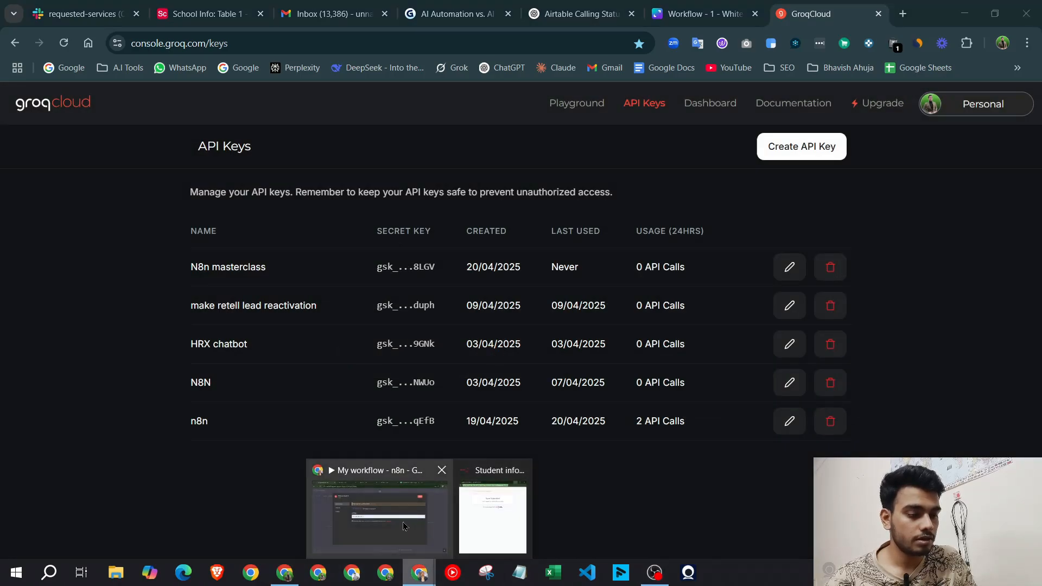
left_click(383, 506)
Save the new Groq API key in the Groq account 2 credential
key("ctrl+a")
key("ctrl+v")
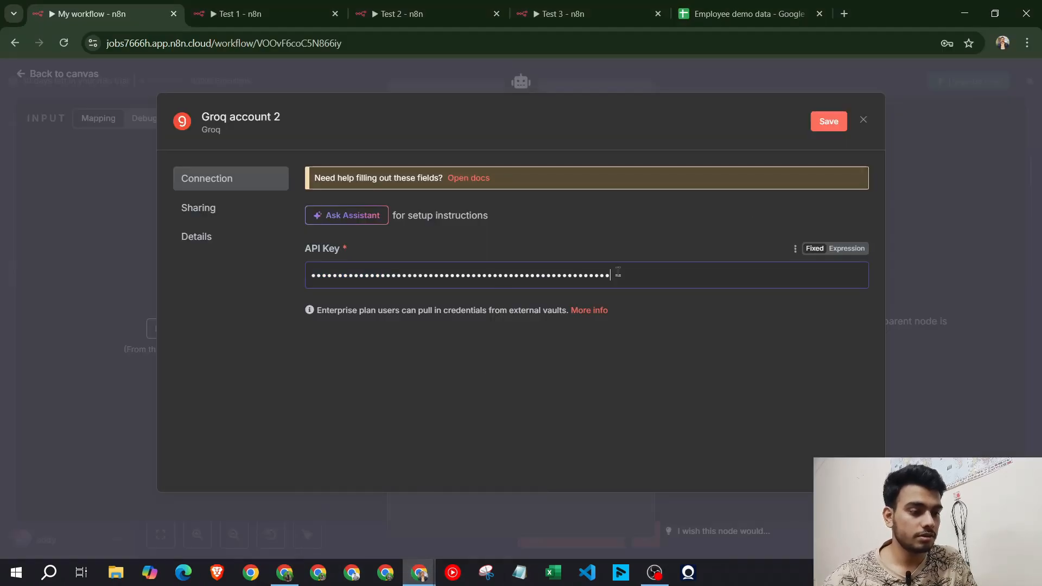
left_click(829, 121)
left_click(885, 81)
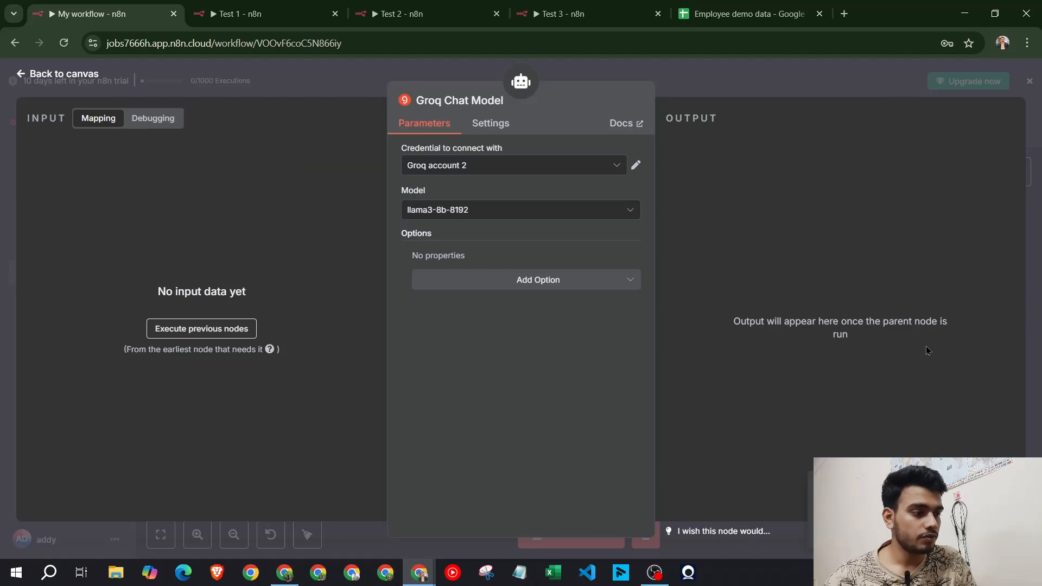
left_click(773, 75)
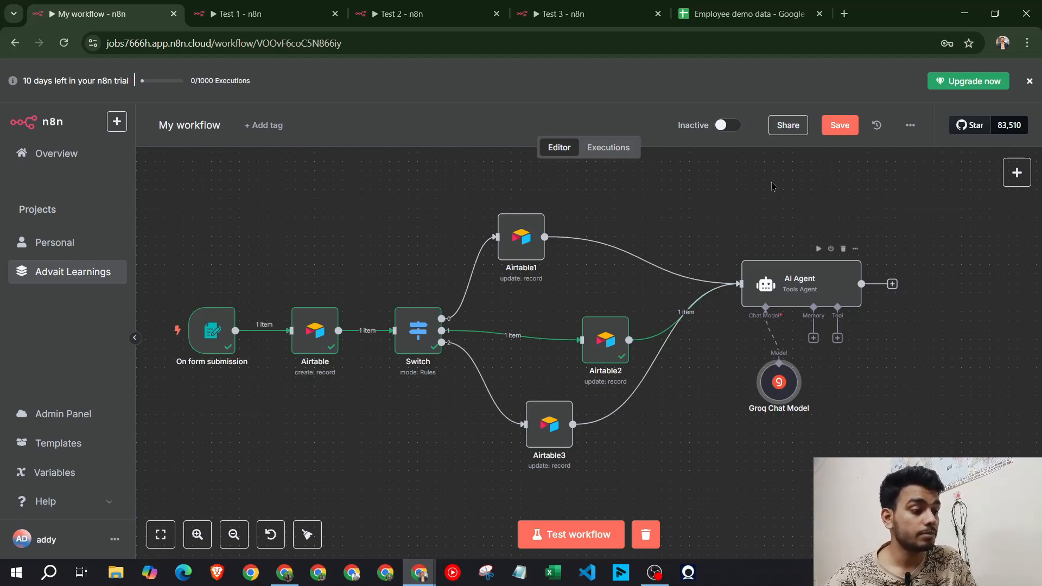
Check the Test 1 workflow's AI Agent setup, then return to My workflow
key("ctrl+2")
left_click(727, 86)
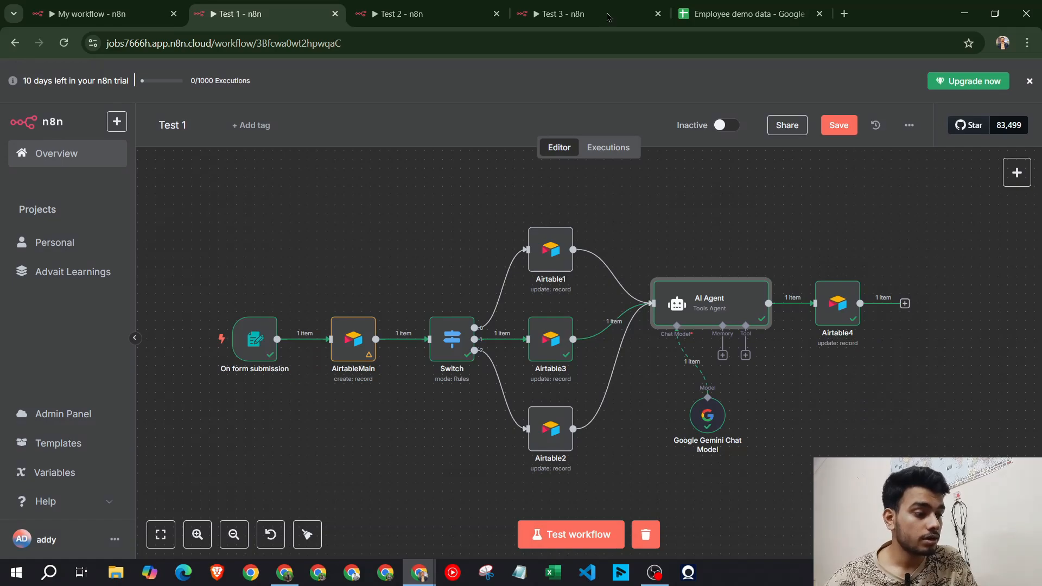
mouse_move(160, 5)
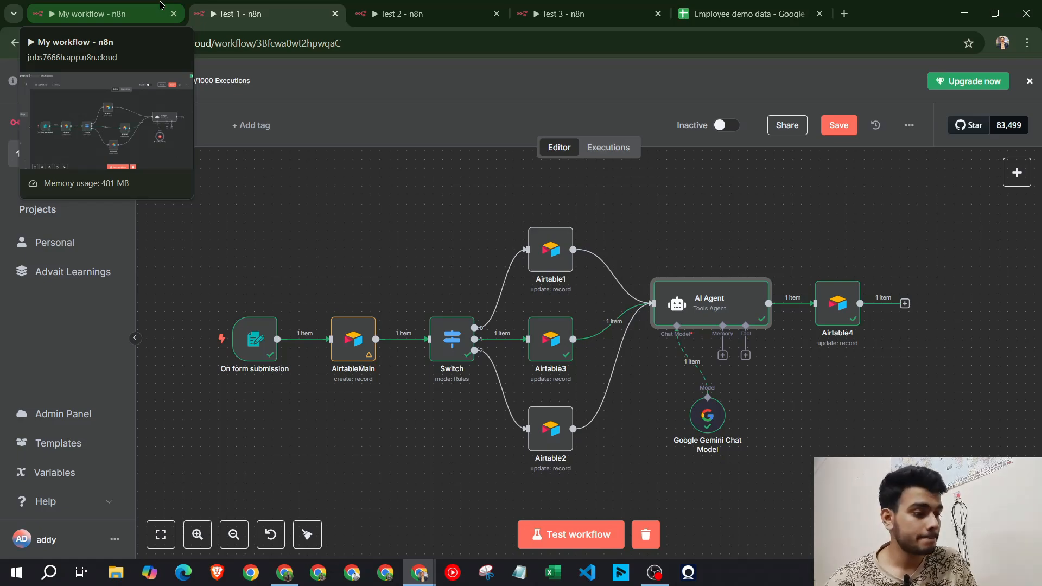
left_click(160, 5)
Add an Airtable update record node (Airtable4) after the AI Agent
left_click(892, 285)
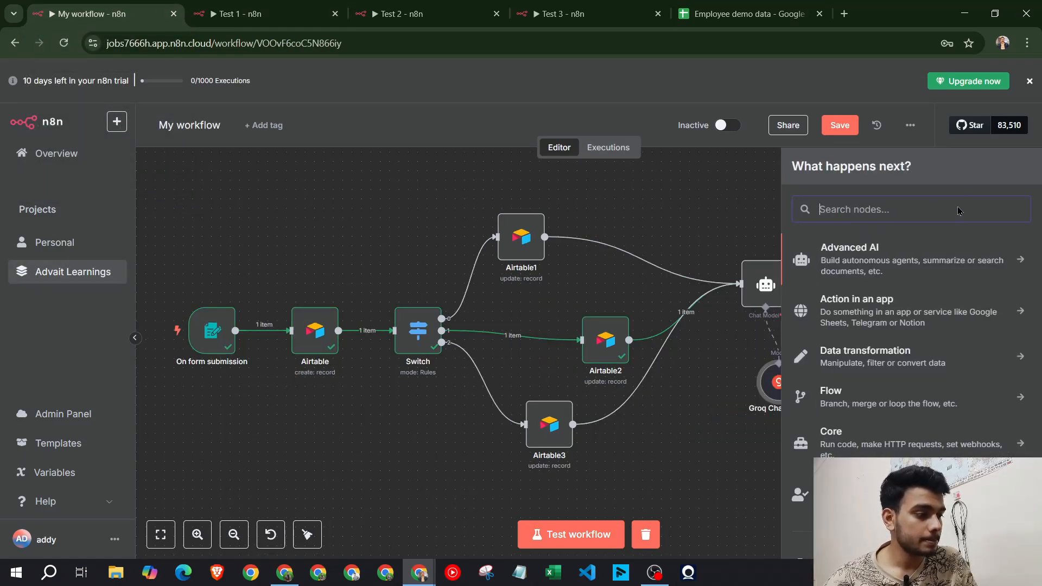
type("airtabl")
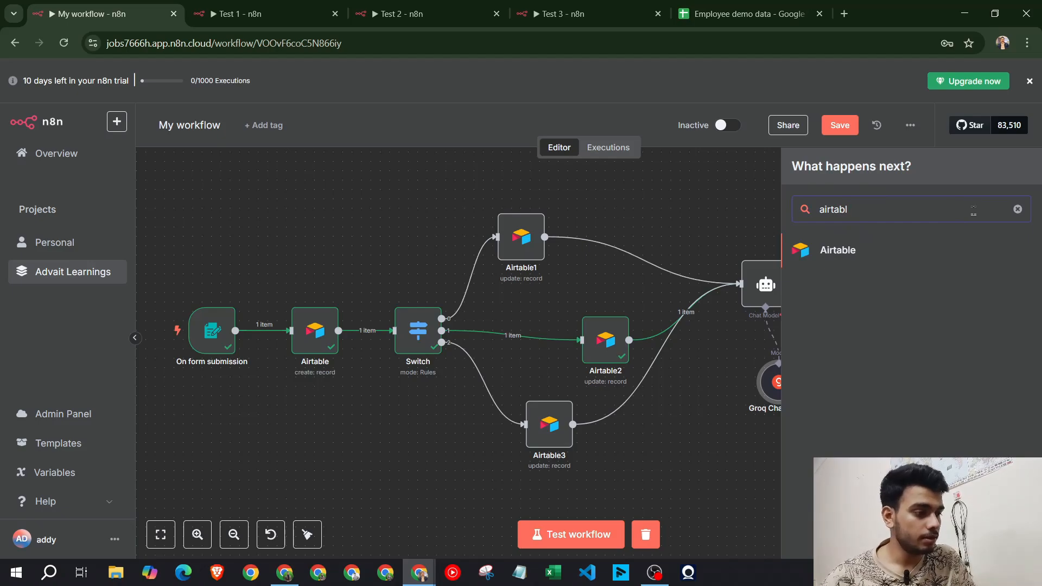
left_click(844, 252)
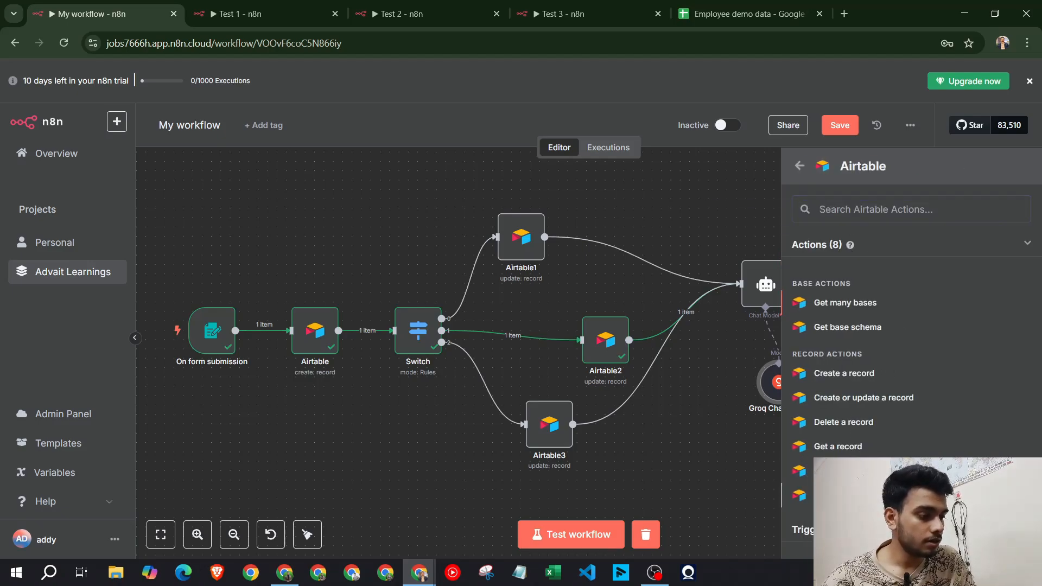
left_click(844, 496)
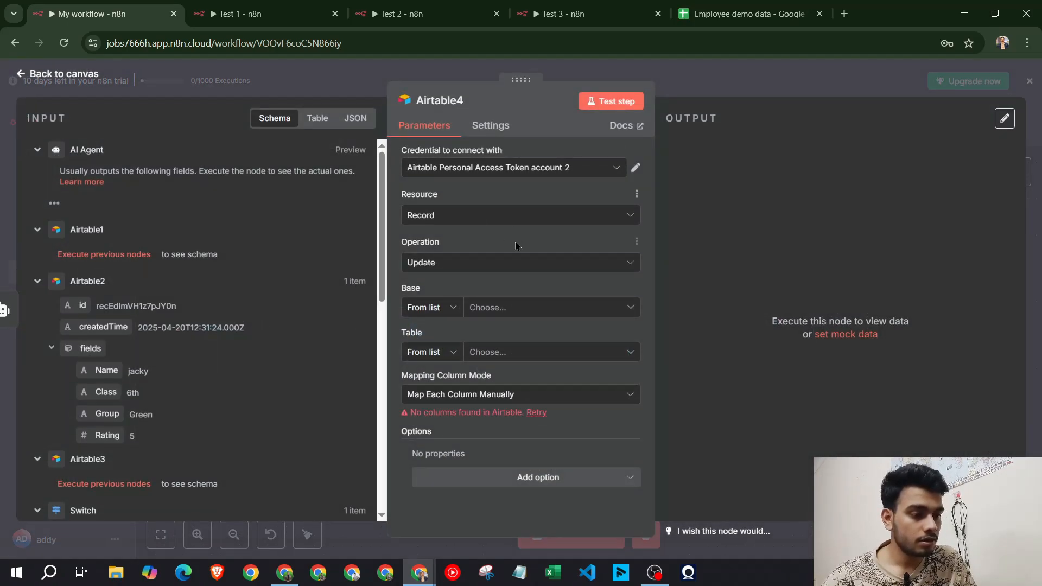
Point Airtable4 at the School Info base and Table 1
left_click(516, 263)
left_click(516, 263)
left_click(518, 308)
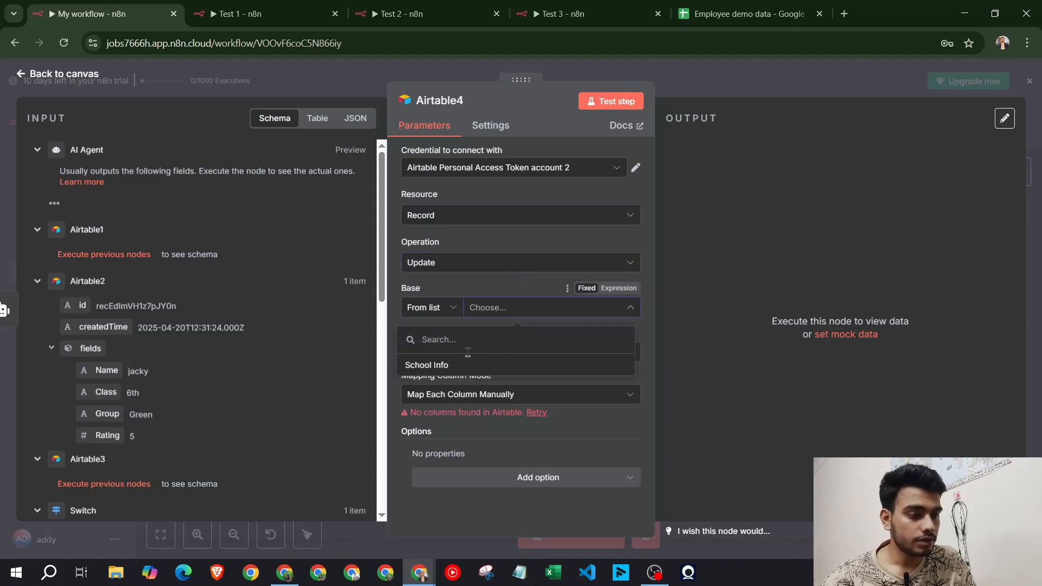
left_click(511, 365)
left_click(526, 353)
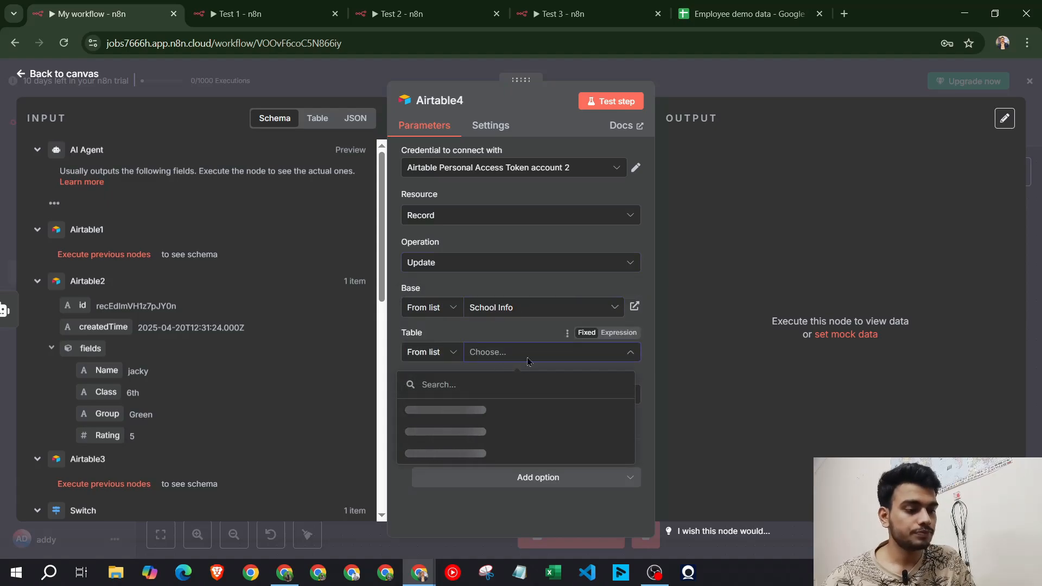
left_click(526, 354)
left_click(521, 353)
left_click(499, 407)
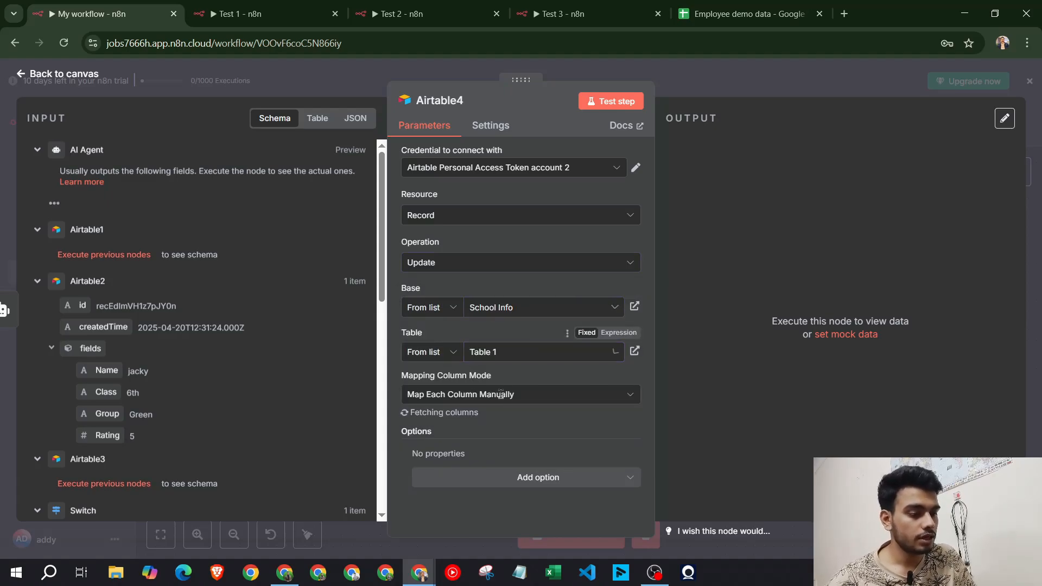
Map the Airtable node's id into Airtable4's 'id (using to match)' field
scroll(511, 250, "down", 5)
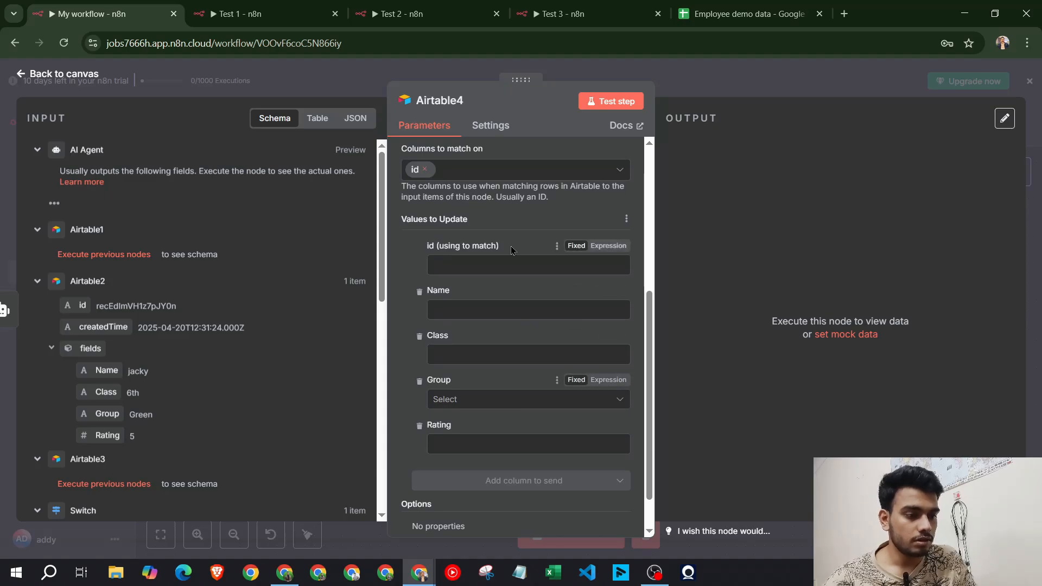
left_click_drag(82, 305, 497, 277)
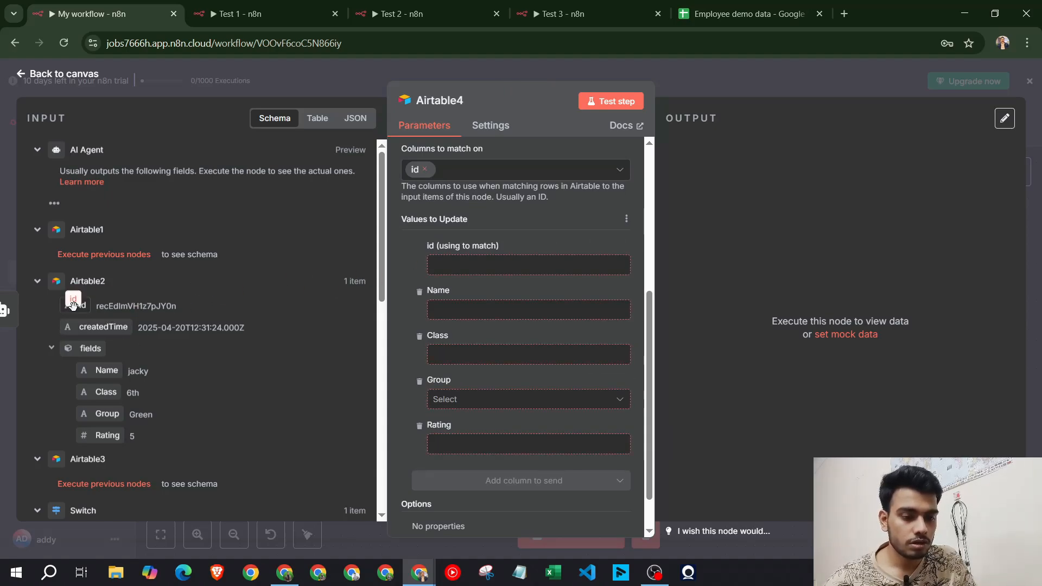
left_click_drag(72, 305, 74, 306)
scroll(182, 325, "down", 3)
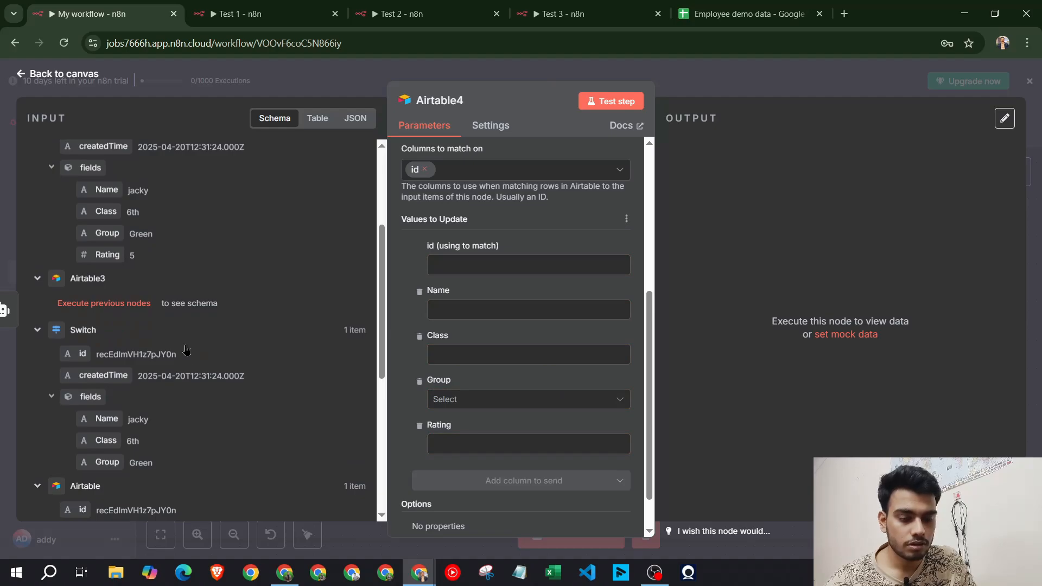
scroll(186, 351, "up", 3)
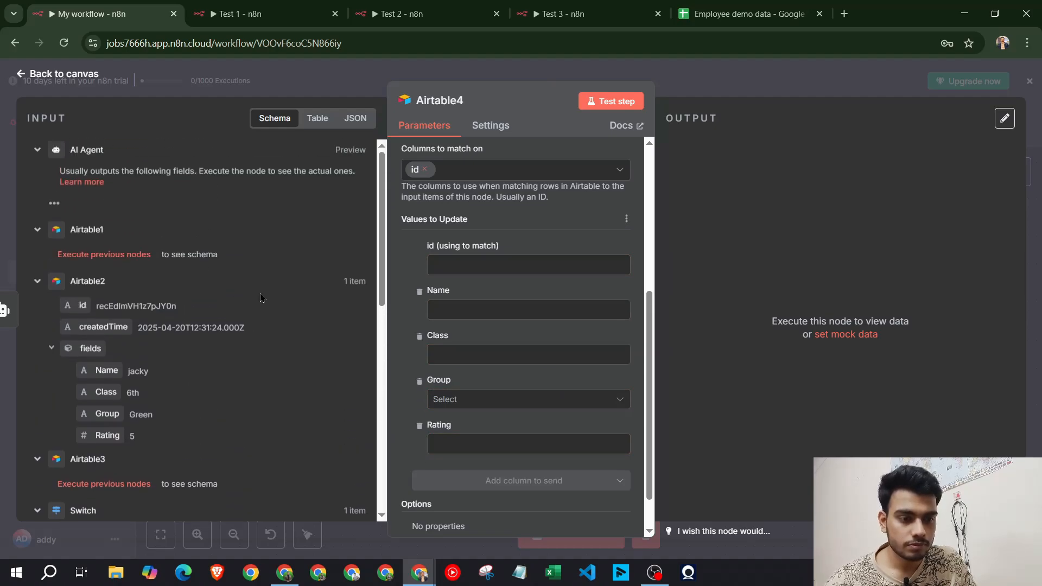
scroll(240, 325, "down", 2)
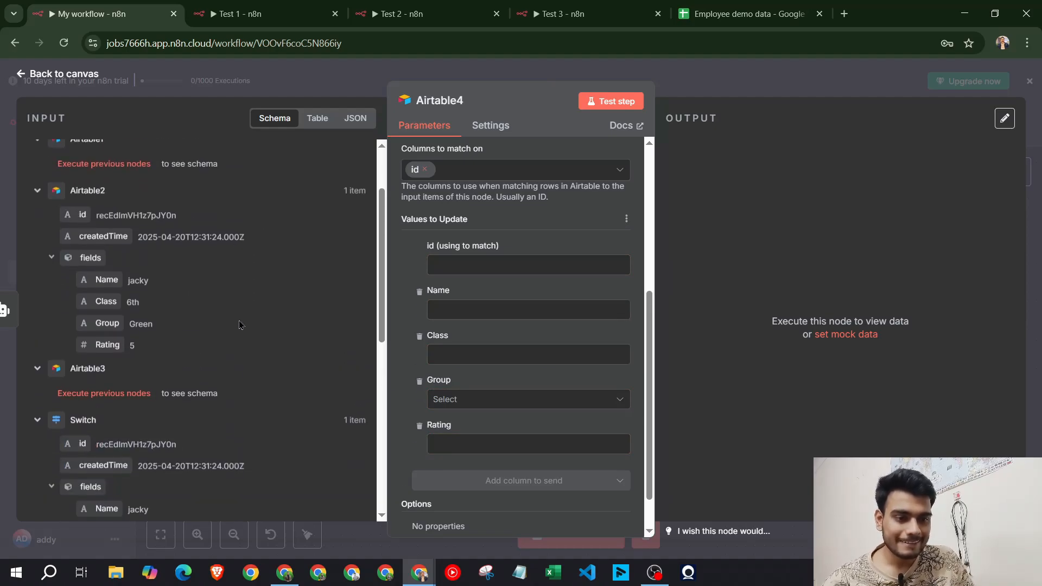
scroll(239, 322, "up", 2)
scroll(237, 322, "down", 6)
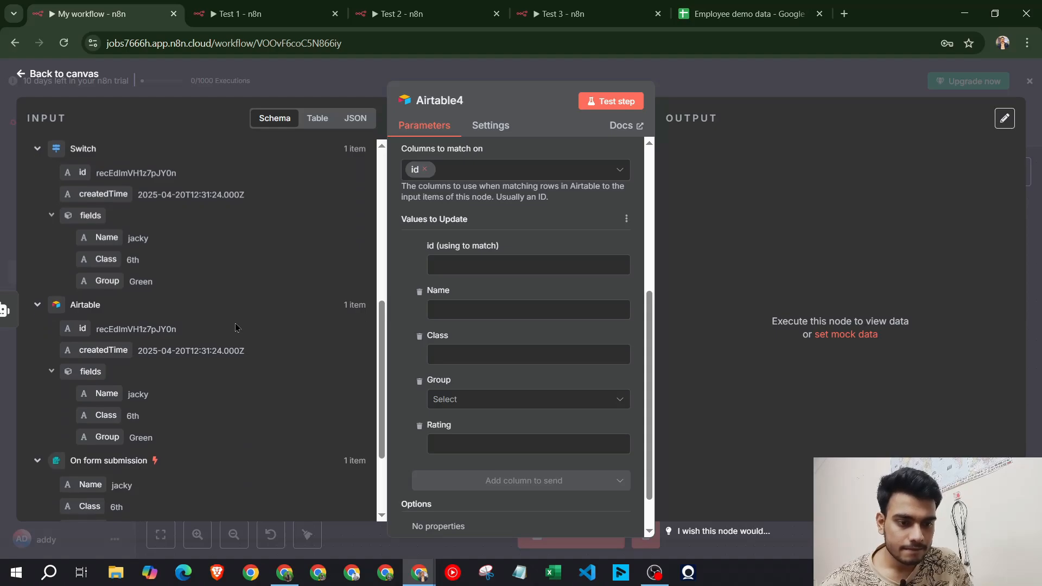
left_click_drag(82, 328, 459, 266)
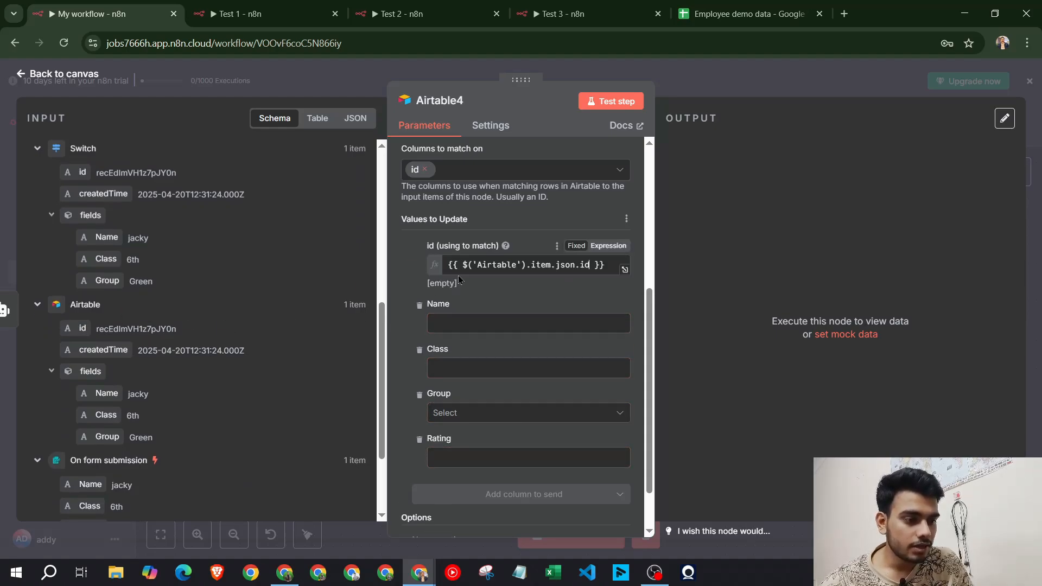
left_click(401, 248)
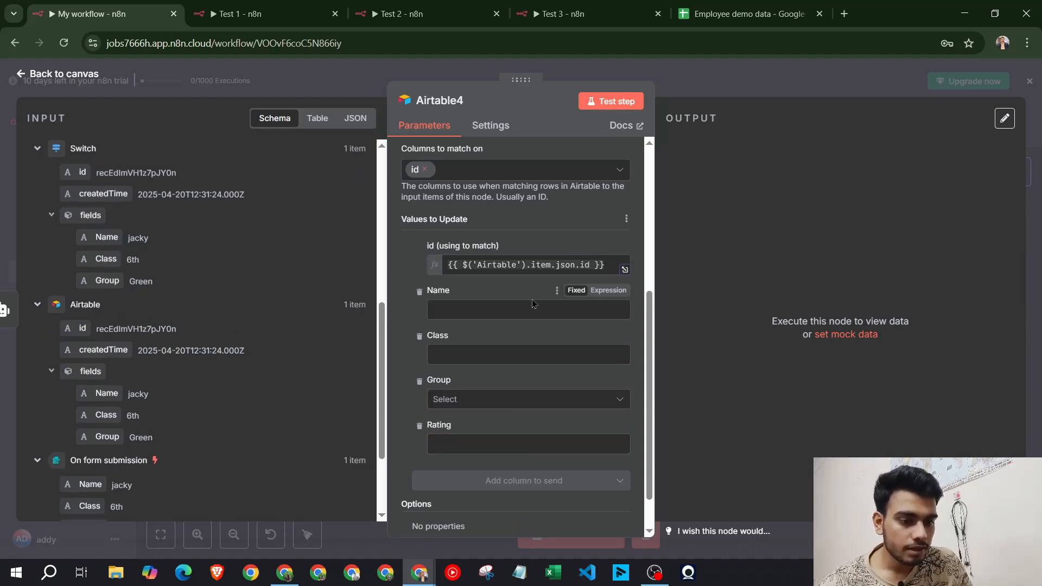
scroll(525, 328, "down", 1)
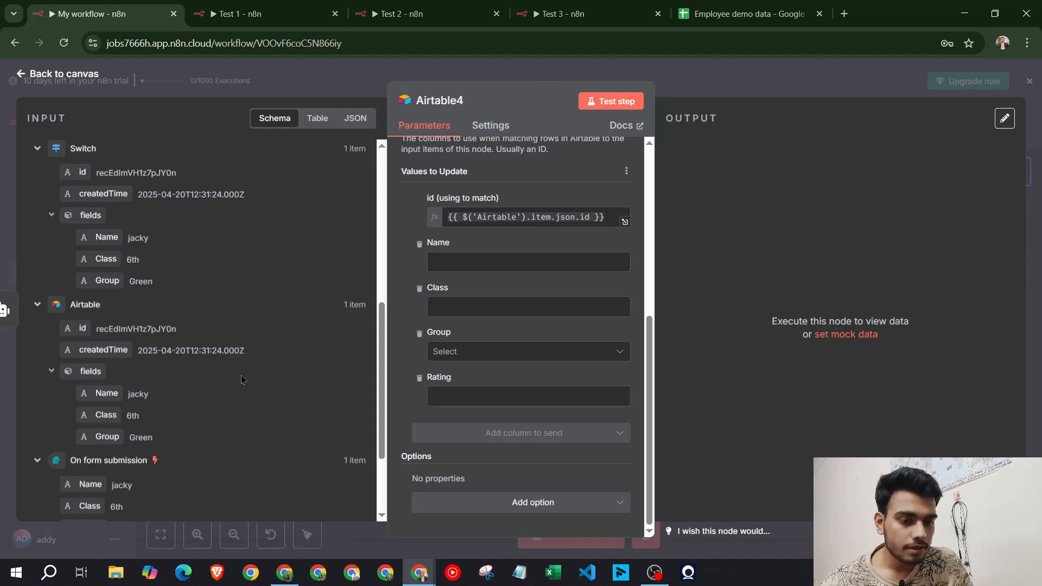
scroll(241, 380, "up", 6)
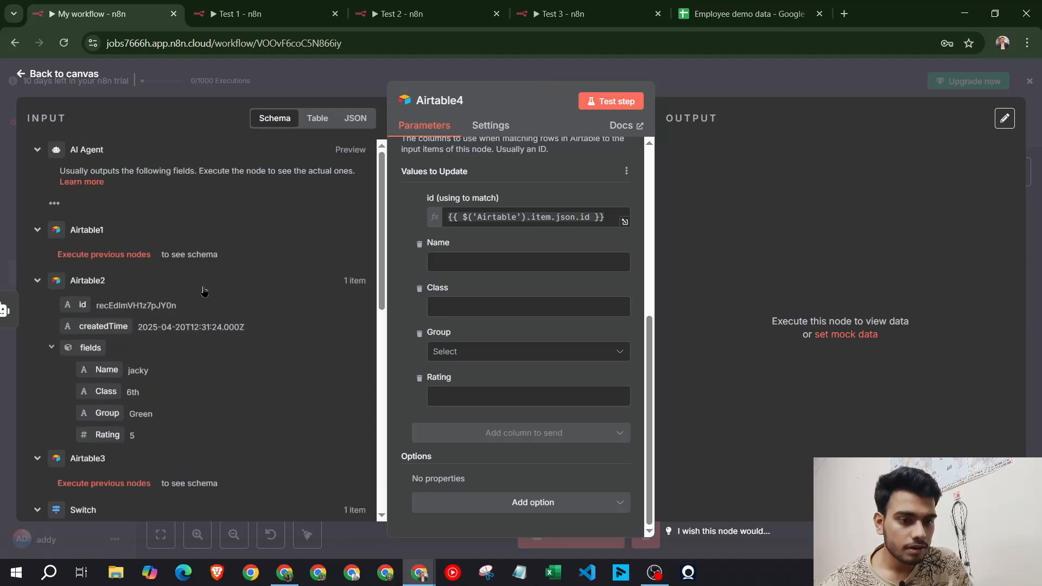
Run the AI Agent step and read the generated funny student poem
left_click(687, 80)
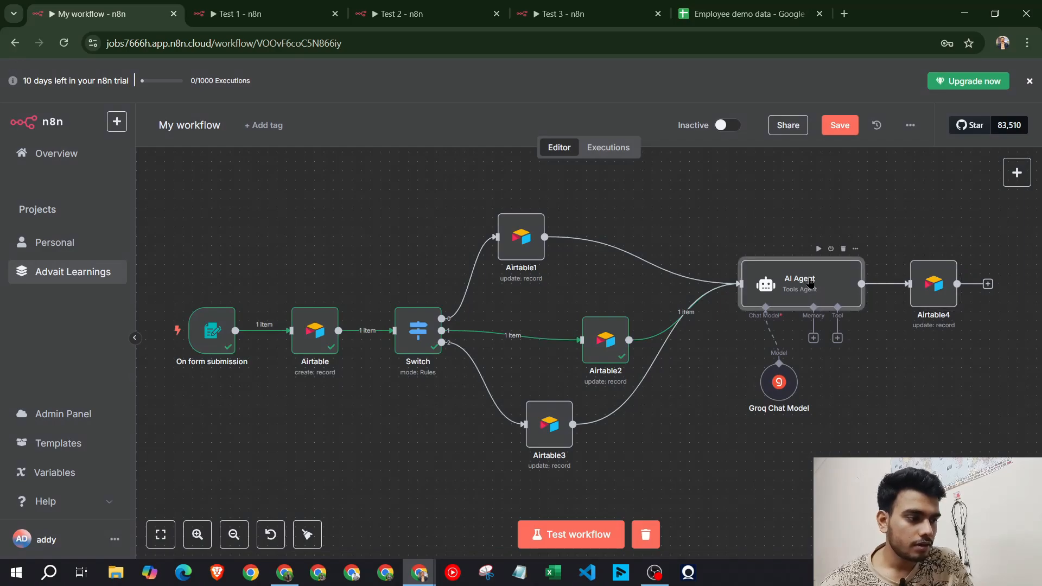
double_click(808, 282)
left_click(602, 103)
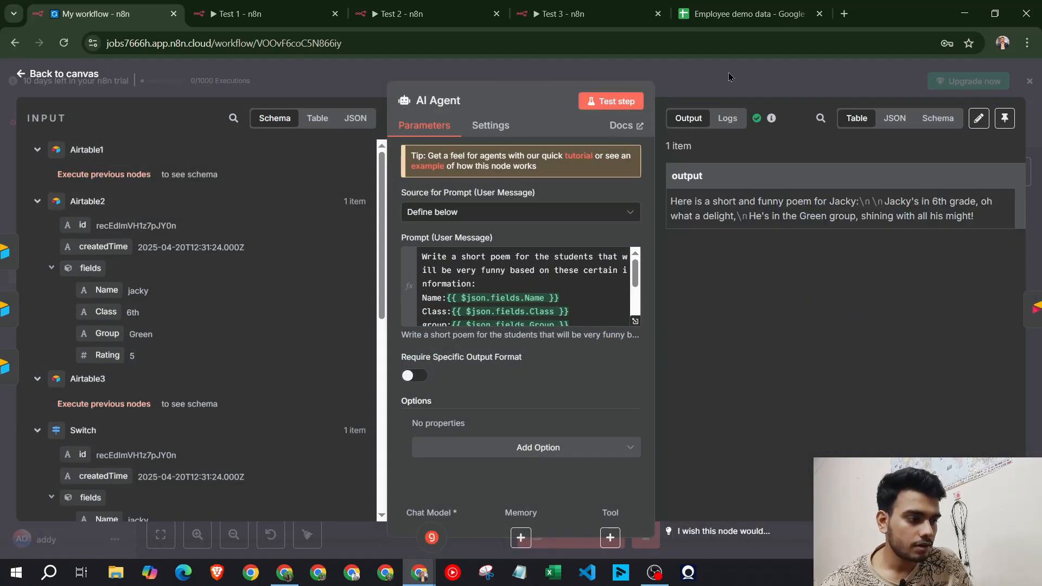
key("Escape")
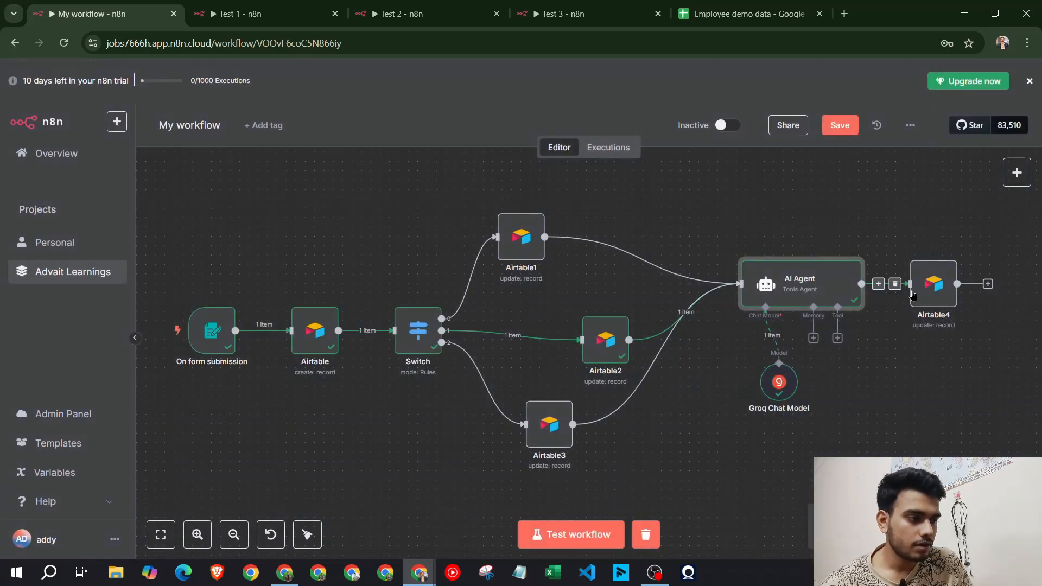
double_click(790, 281)
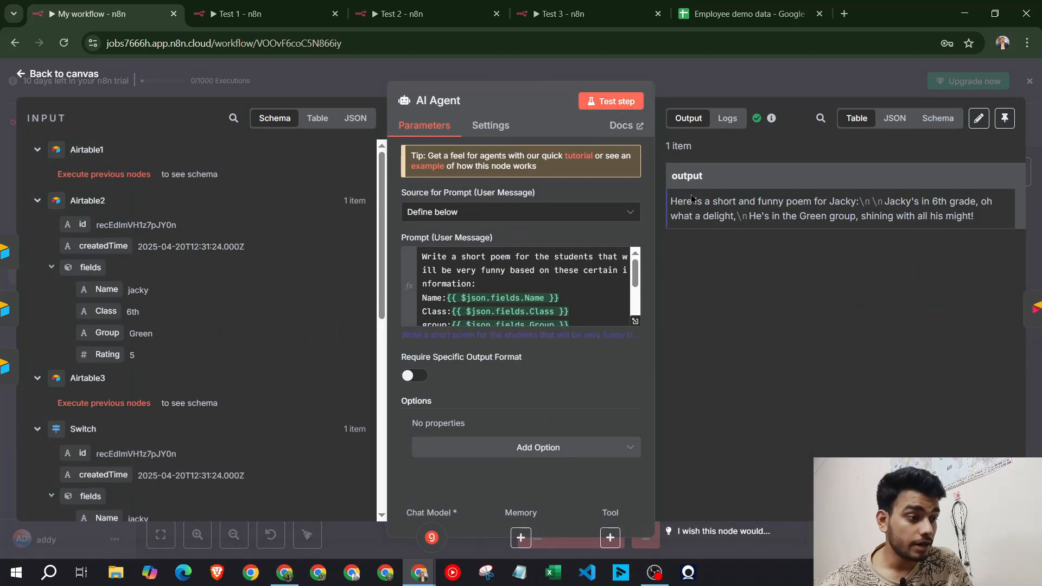
left_click_drag(686, 201, 856, 216)
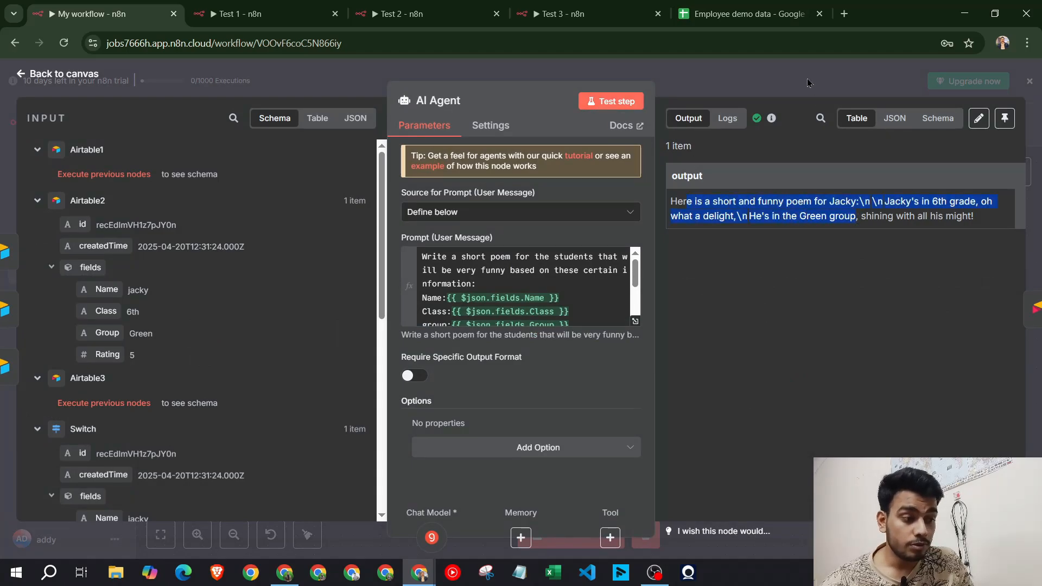
key("Escape")
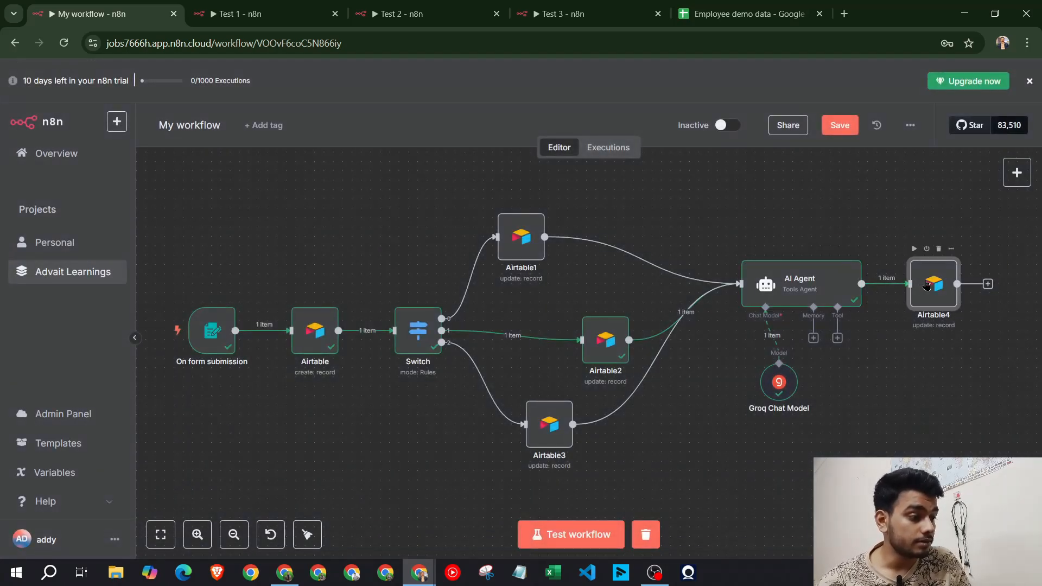
Check that the AI Agent's poem appears as Airtable4's input data
double_click(927, 285)
scroll(489, 305, "down", 4)
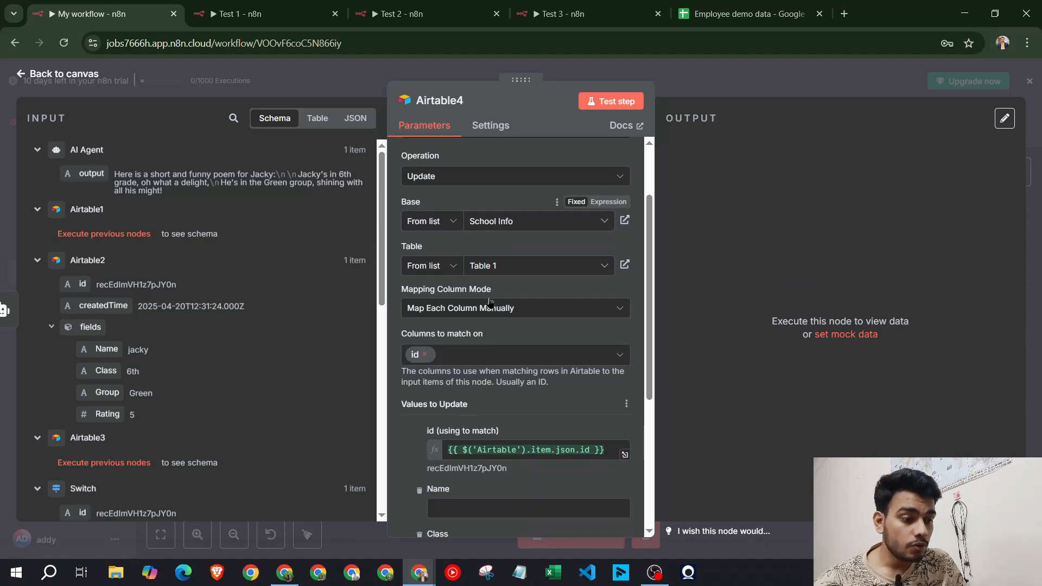
mouse_move(95, 187)
left_mouse_down()
mouse_move(93, 172)
mouse_move(488, 417)
mouse_move(489, 438)
mouse_move(358, 332)
mouse_move(178, 217)
mouse_move(80, 176)
left_mouse_up()
scroll(499, 383, "down", 2)
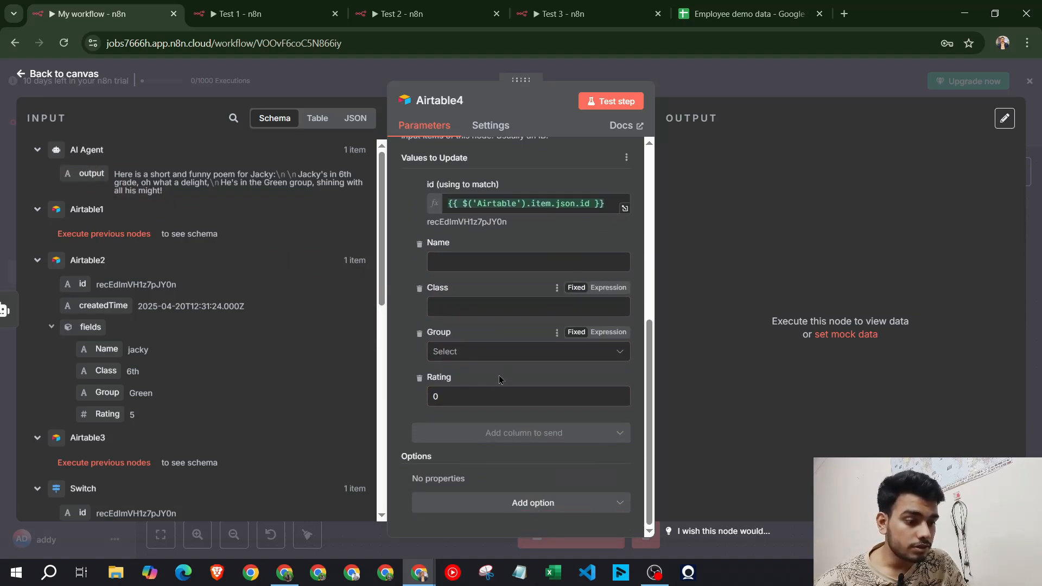
left_click(285, 573)
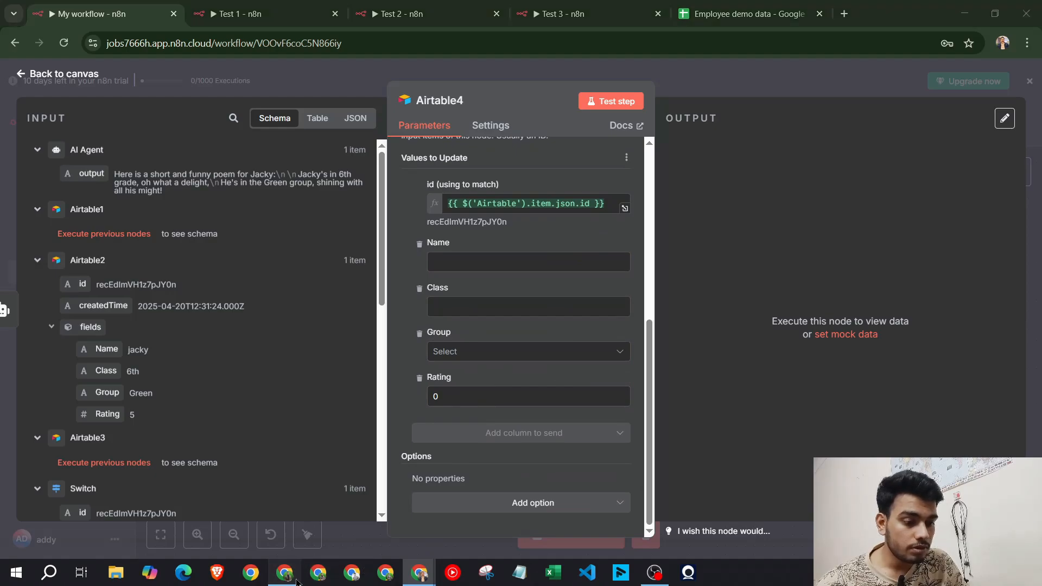
Add a long-text field named Poem to the School Info table in Airtable
left_click(334, 14)
left_click(206, 13)
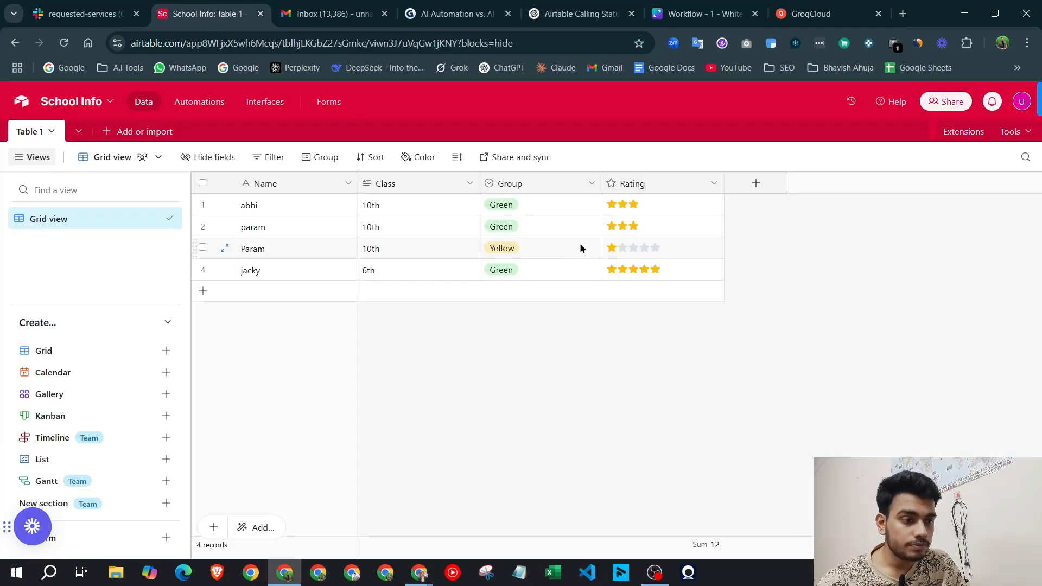
left_click(749, 184)
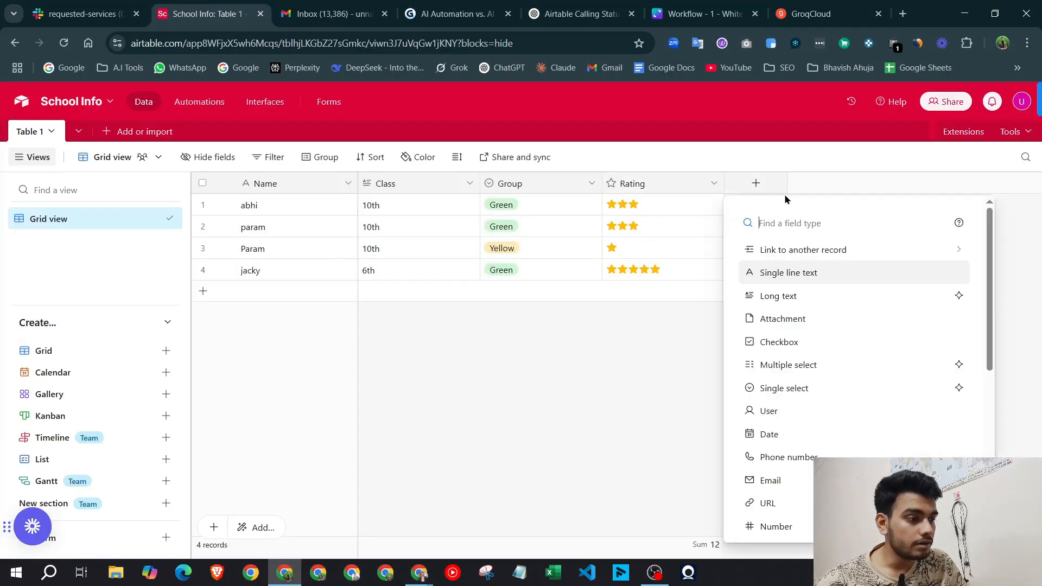
type("Poem")
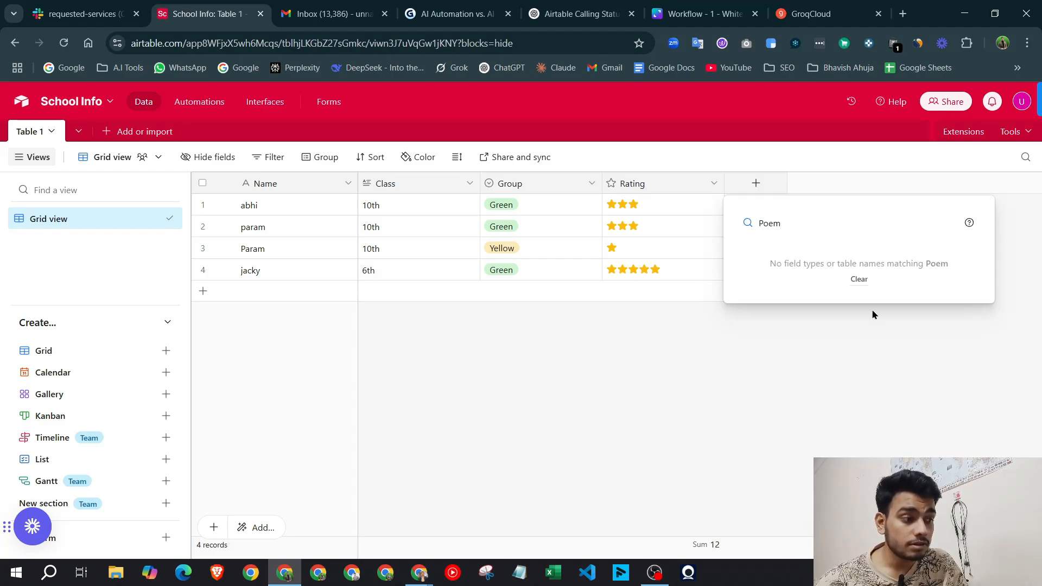
key("BackSpace")
key("BackSpace")
key("BackSpace")
key("BackSpace")
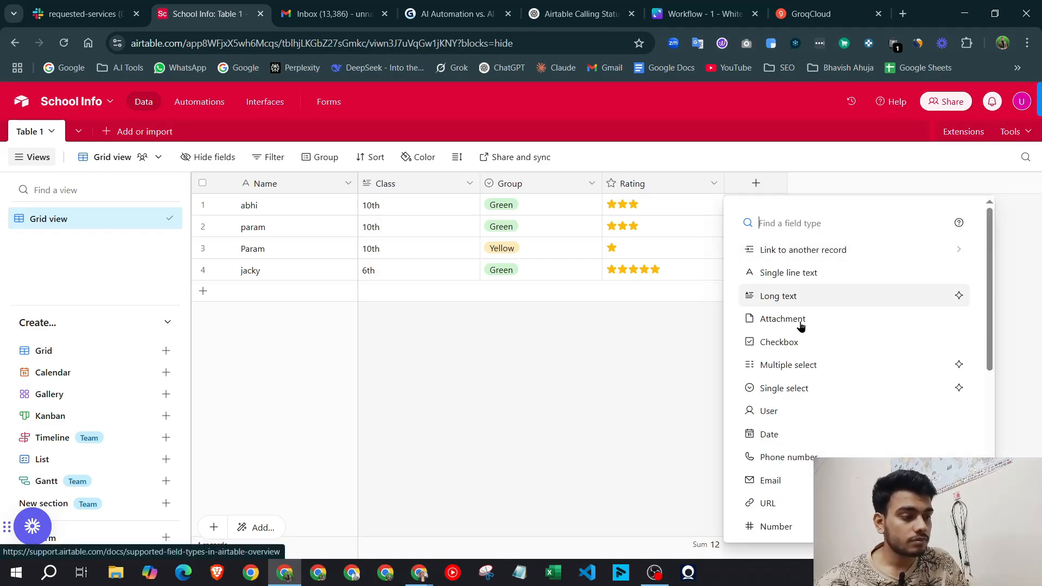
left_click(673, 393)
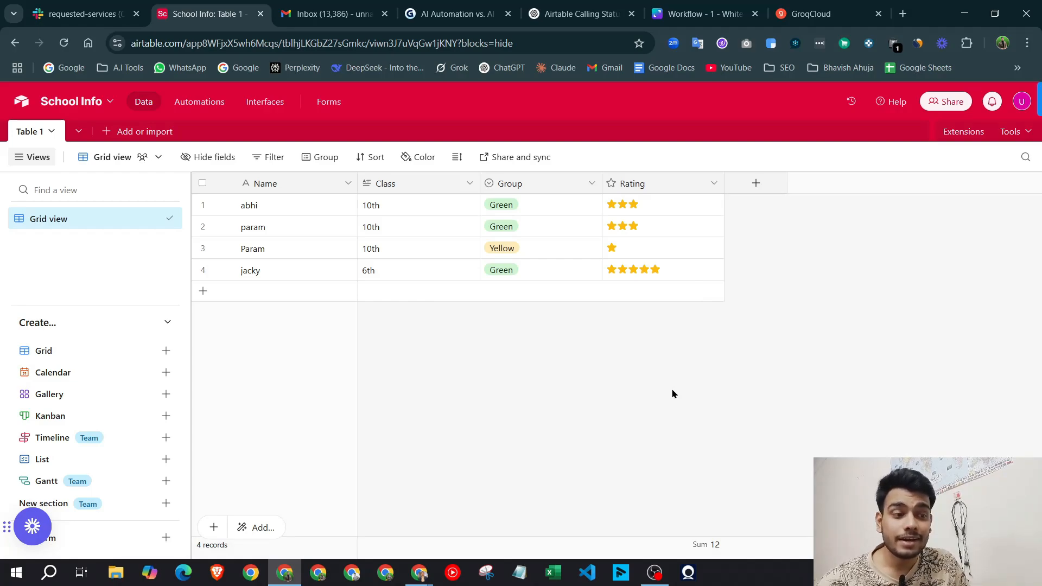
left_click(745, 184)
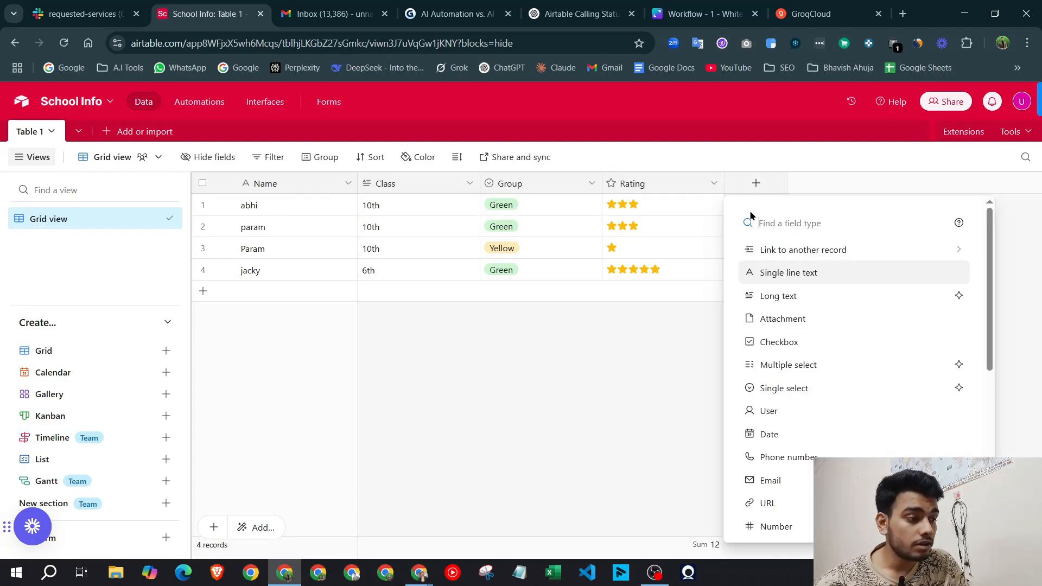
left_click(813, 297)
type("Poem")
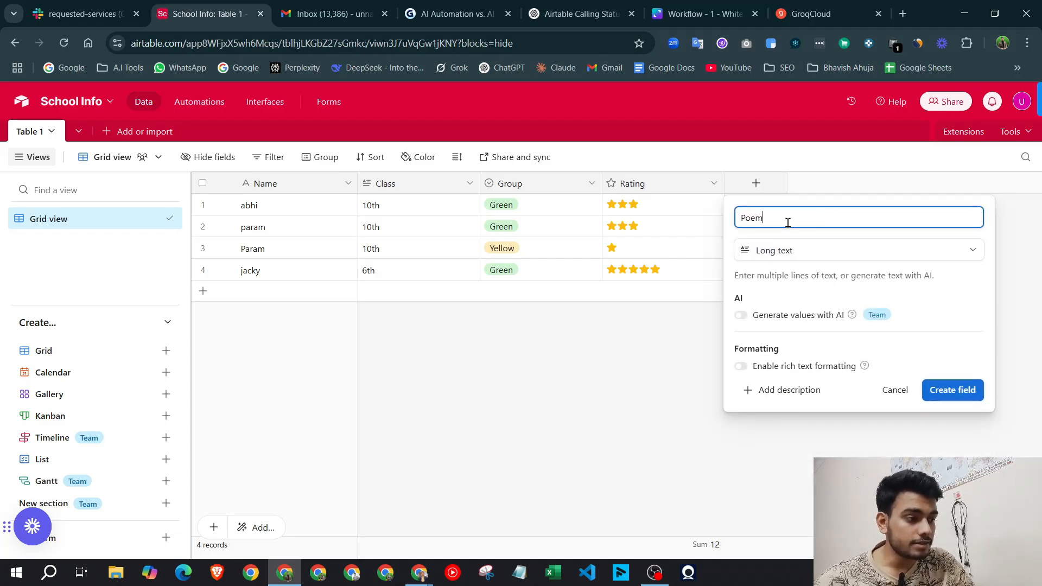
left_click(962, 392)
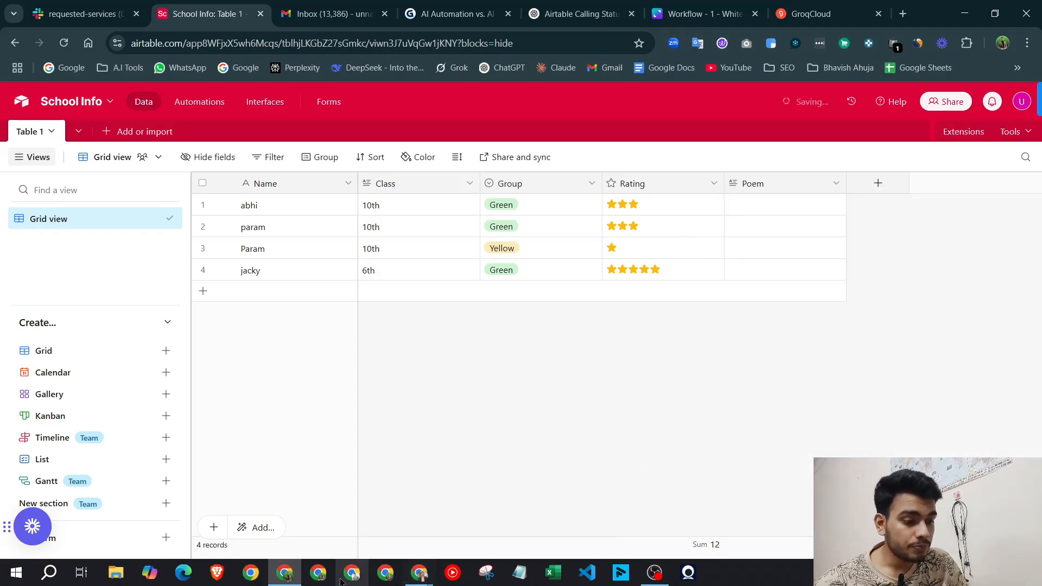
Point Airtable4 at the School Info base's Table 1 and refresh its columns
mouse_move(419, 572)
left_click(447, 516)
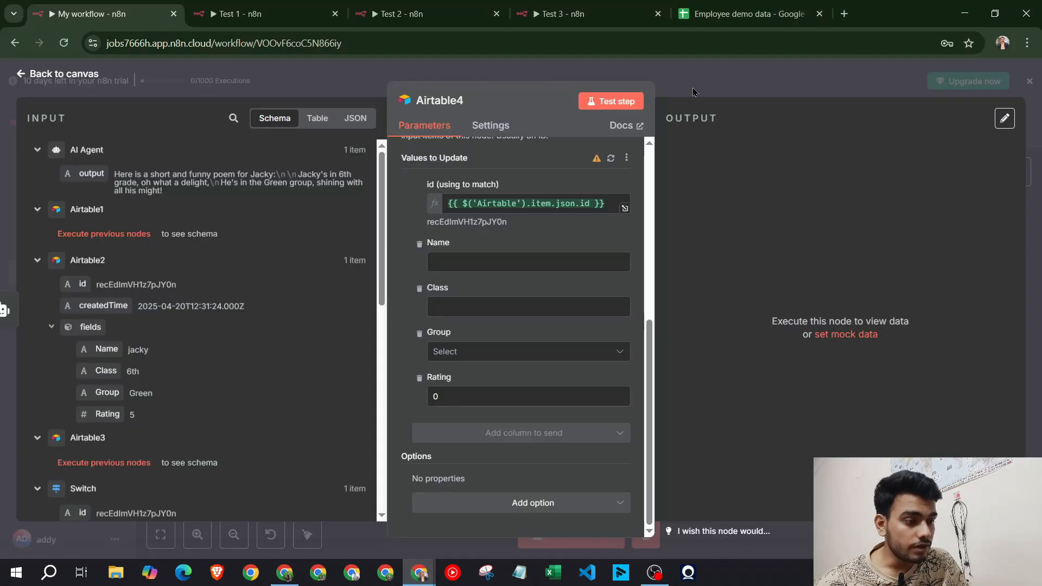
key("Escape")
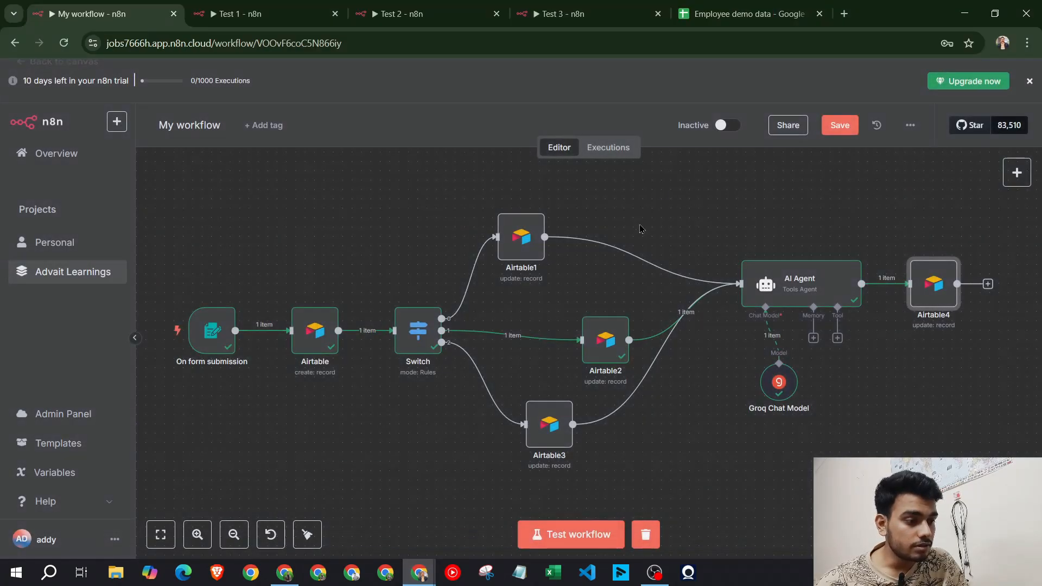
double_click(933, 299)
scroll(526, 341, "down", 5)
scroll(526, 341, "up", 4)
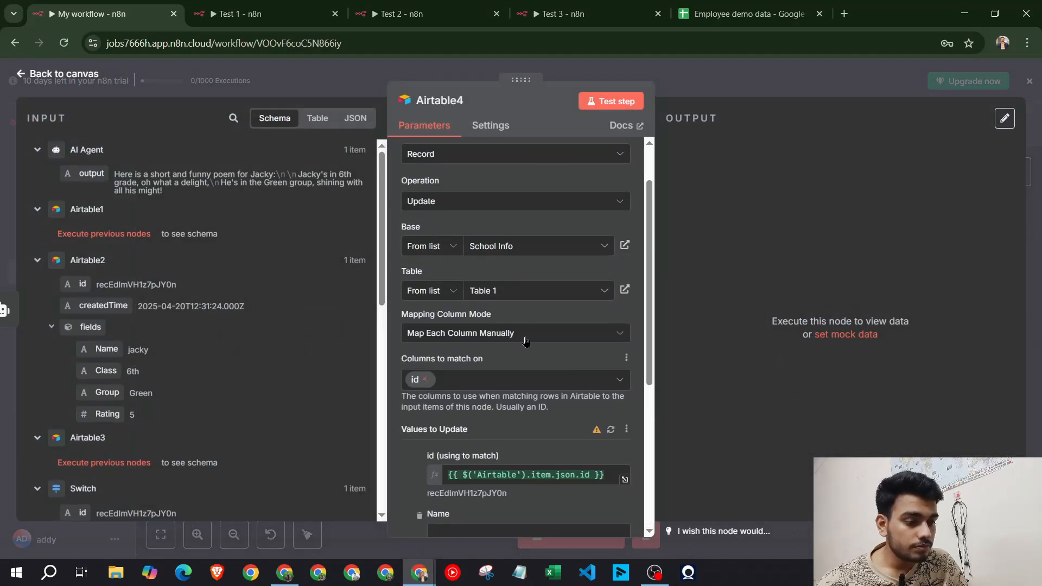
left_click(513, 337)
left_click(513, 291)
left_click(515, 253)
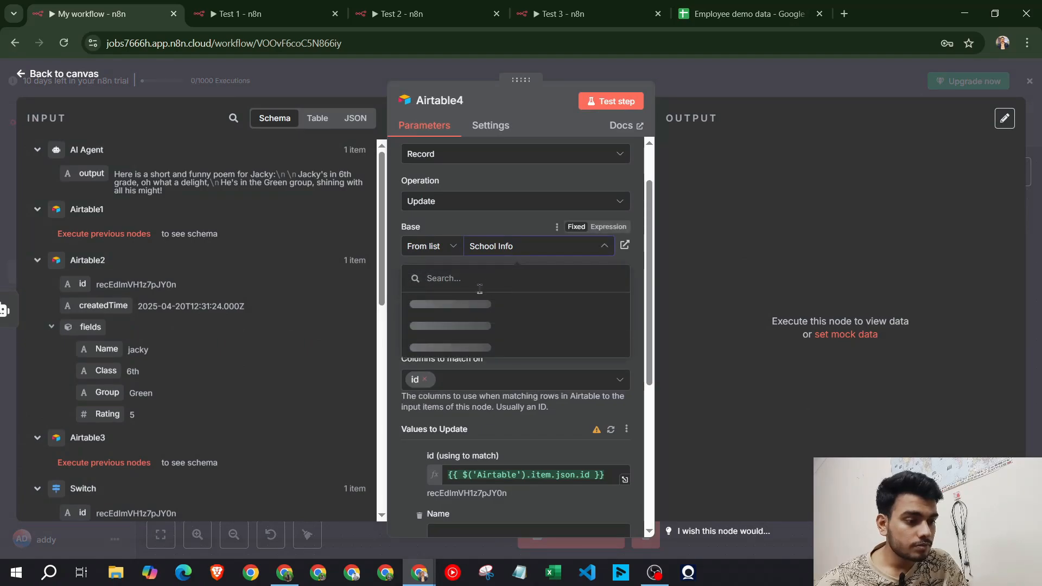
left_click(480, 300)
left_click(497, 291)
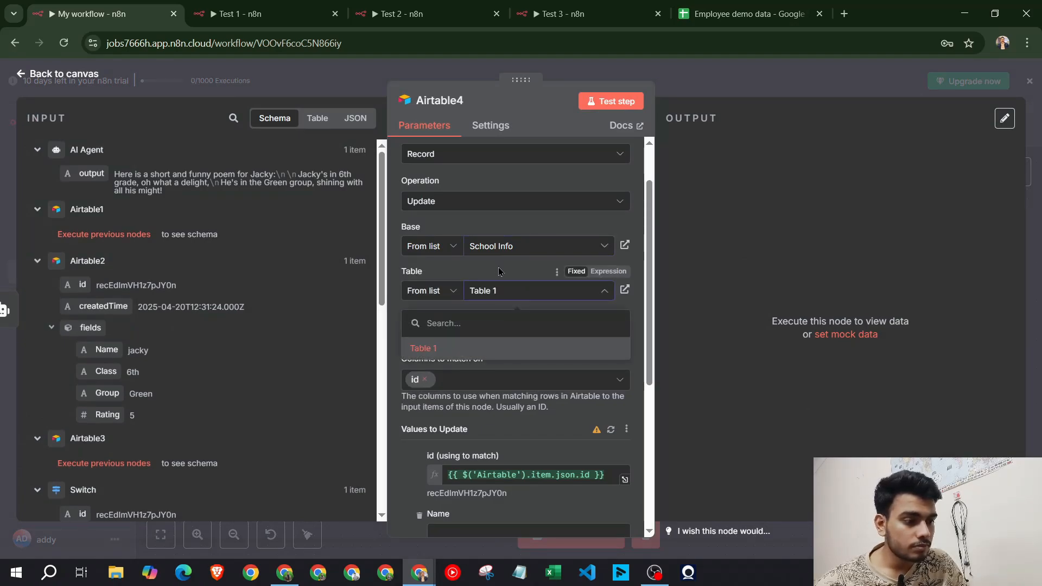
left_click(505, 348)
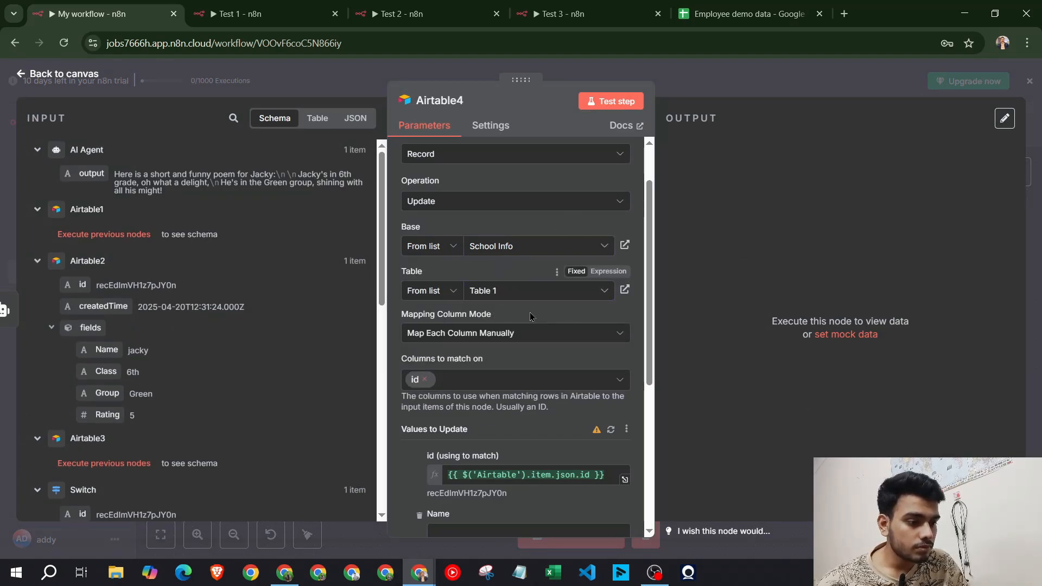
left_click(611, 428)
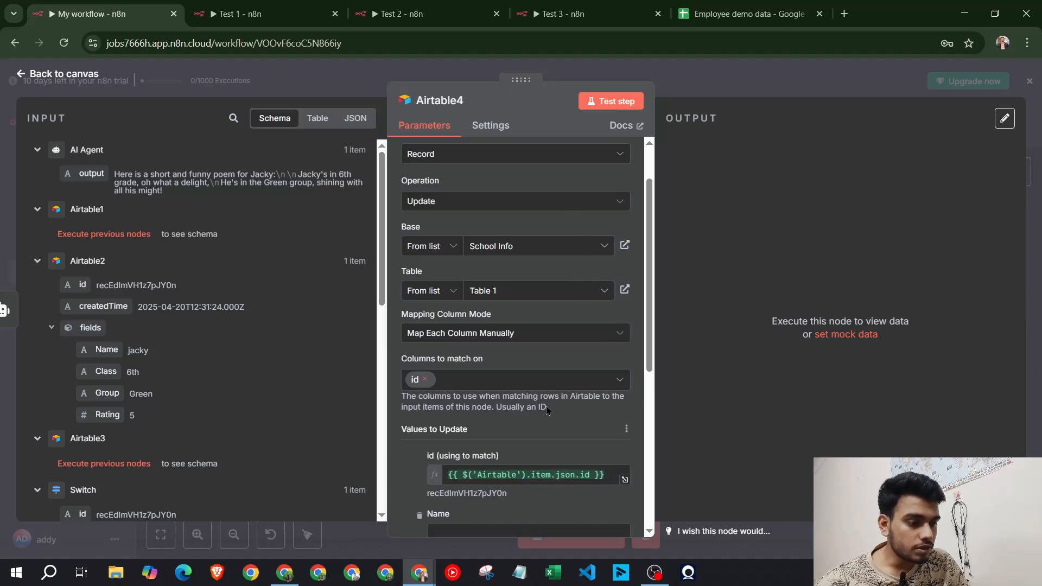
Map the AI Agent output ({{ $json.output }}) into the Poem column
scroll(611, 428, "down", 5)
left_click_drag(89, 174, 470, 395)
left_click(473, 372)
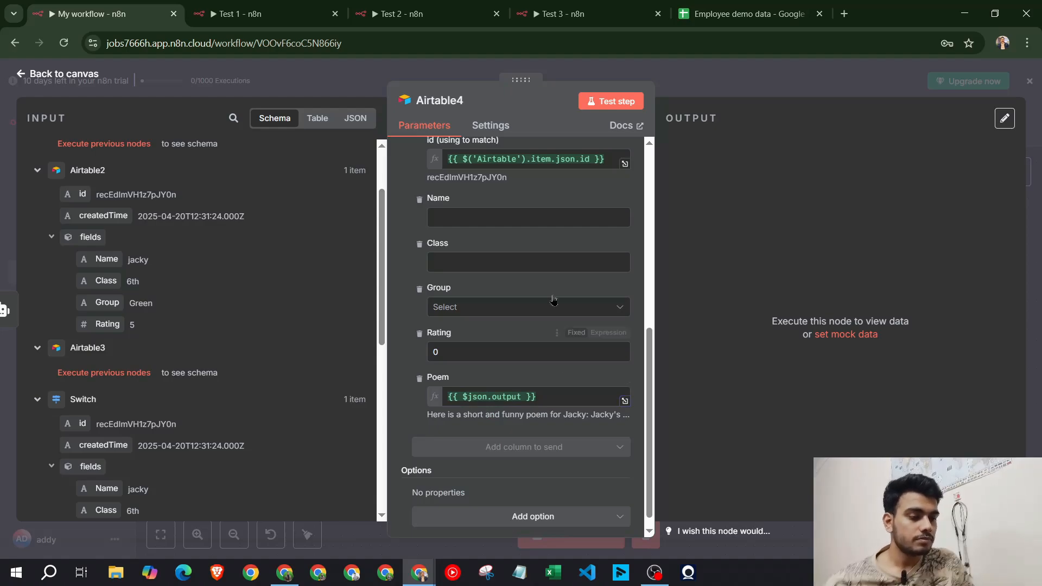
scroll(473, 282, "up", 2)
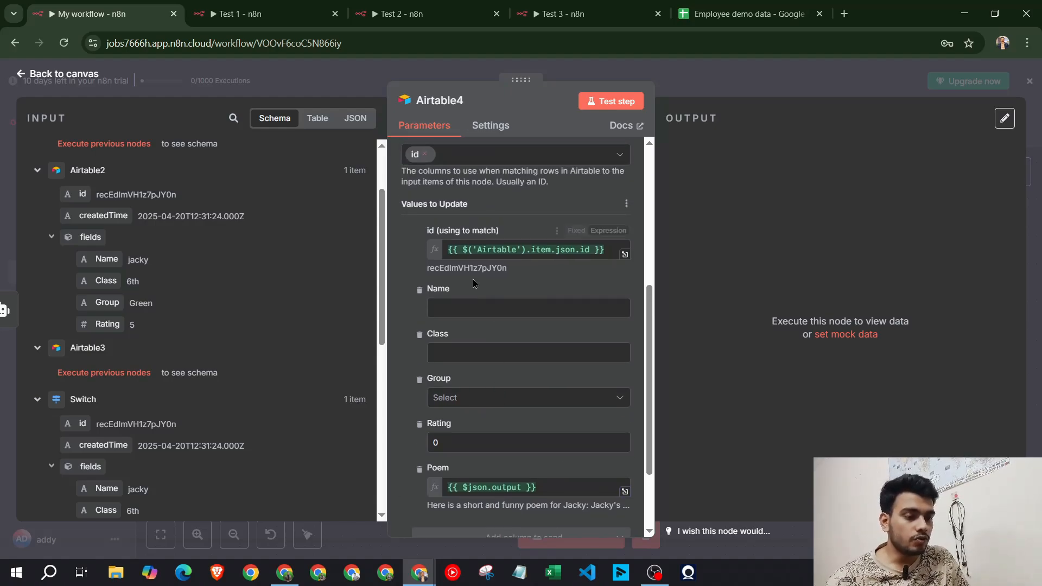
scroll(245, 334, "up", 2)
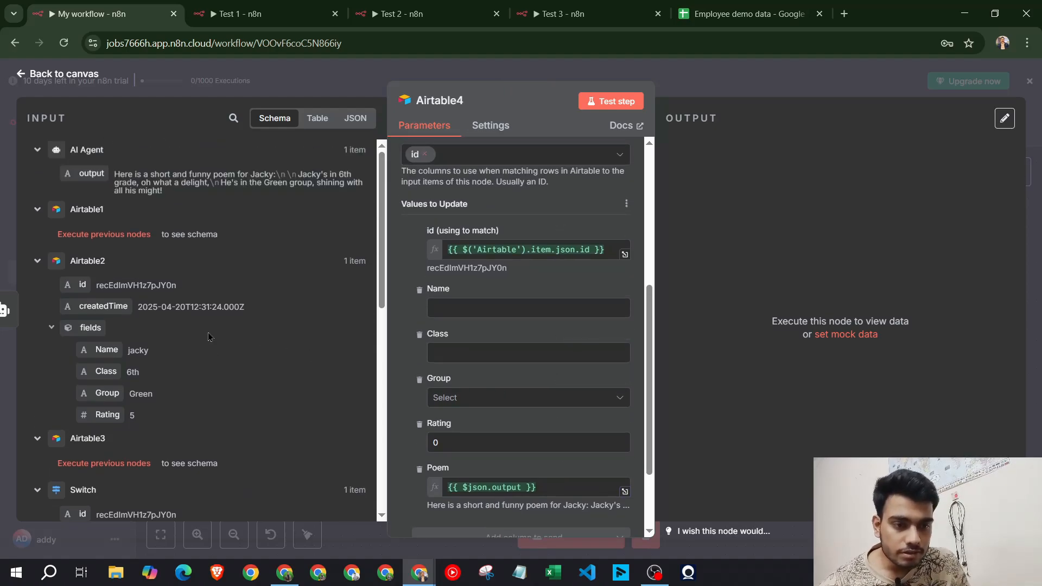
scroll(209, 334, "down", 4)
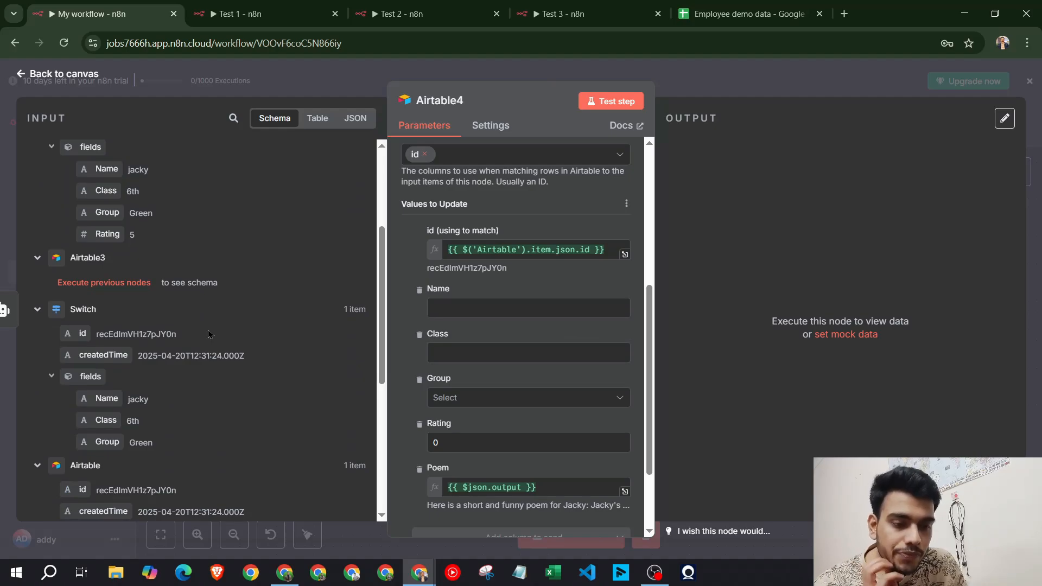
scroll(209, 334, "up", 4)
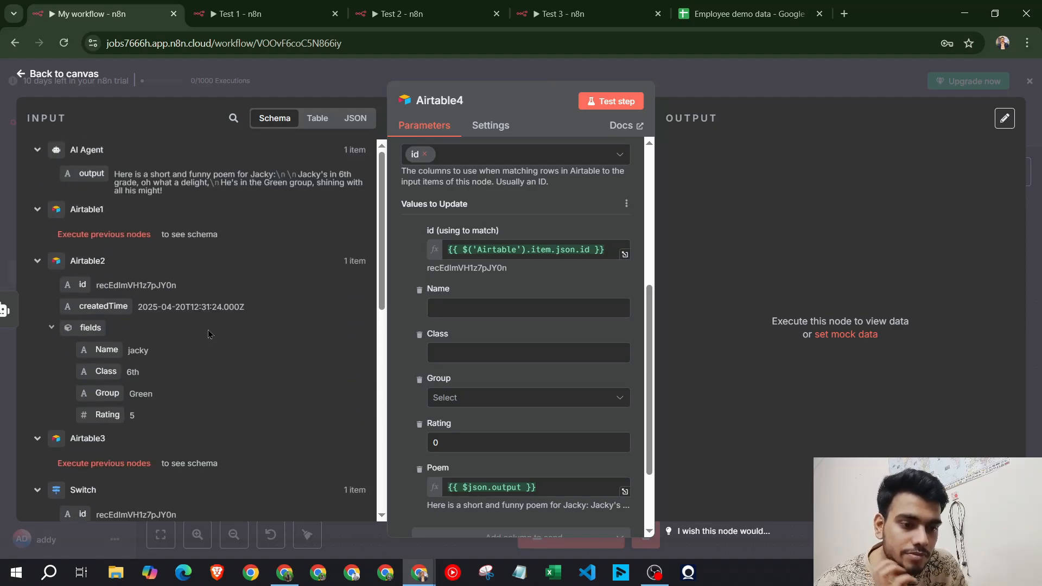
scroll(209, 334, "down", 4)
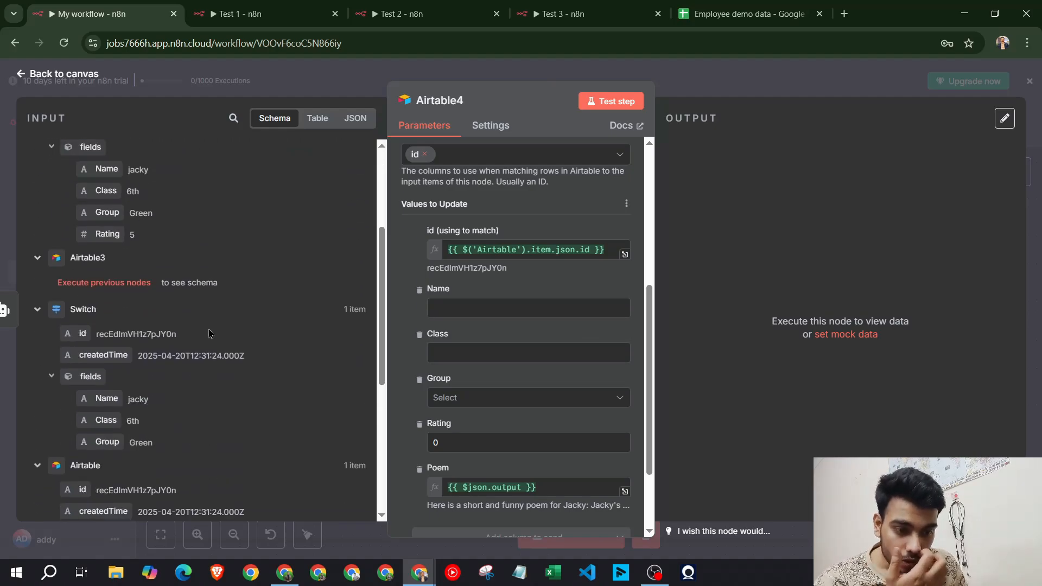
Replace the id expression and map the Switch node's id, Name and Class into Airtable4
left_click(614, 248)
key("BackSpace")
key("BackSpace")
key("BackSpace")
key("BackSpace")
key("BackSpace")
key("BackSpace")
key("BackSpace")
key("BackSpace")
key("BackSpace")
key("BackSpace")
key("BackSpace")
key("BackSpace")
key("BackSpace")
key("BackSpace")
key("BackSpace")
key("BackSpace")
key("BackSpace")
key("BackSpace")
key("BackSpace")
key("BackSpace")
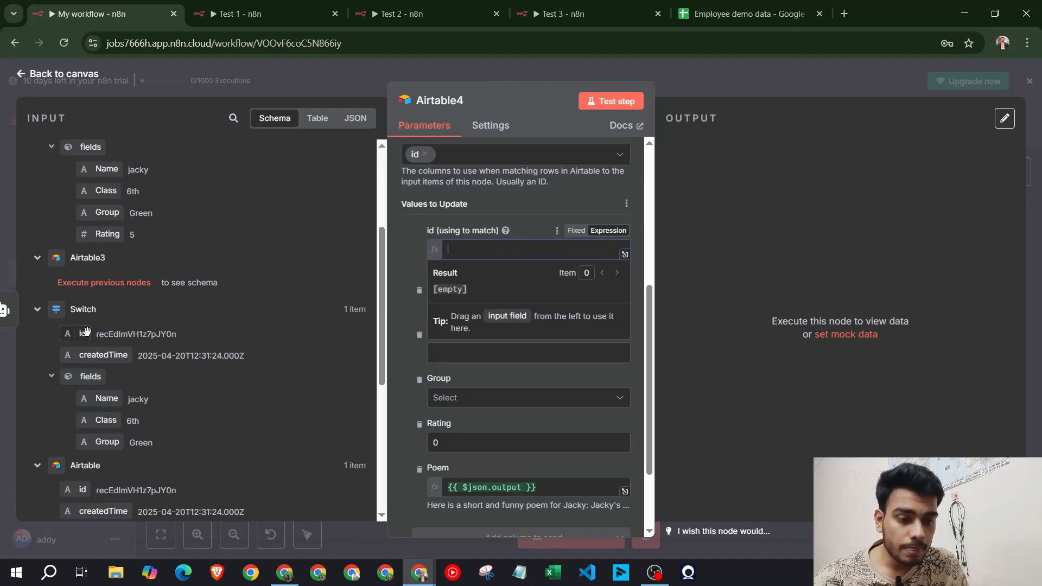
left_click_drag(83, 333, 445, 249)
left_click_drag(107, 398, 471, 310)
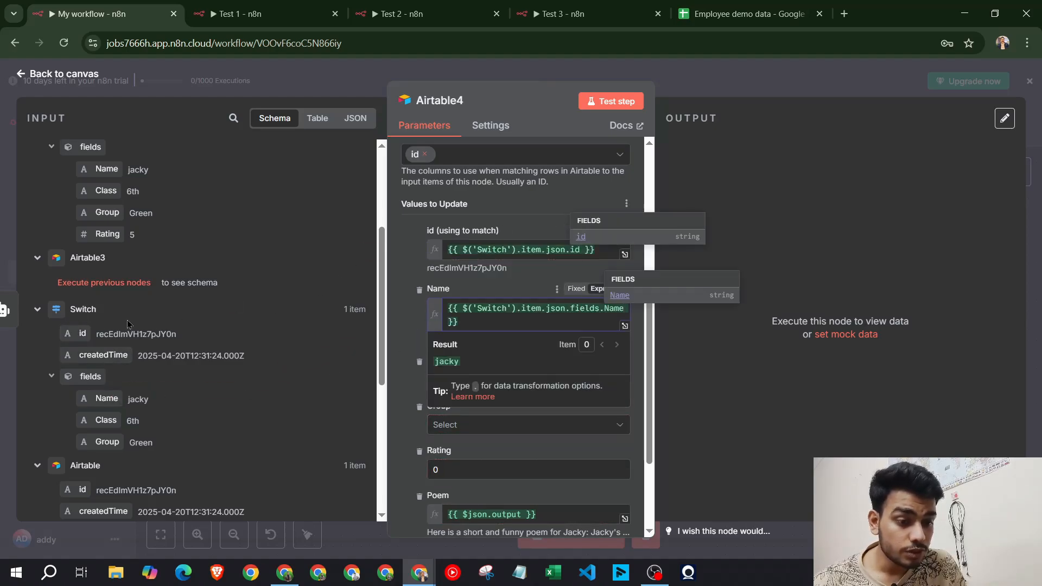
left_click_drag(109, 422, 525, 378)
Map the Switch Group field into Group, then clear it and switch to the Test 1 workflow
scroll(404, 363, "down", 2)
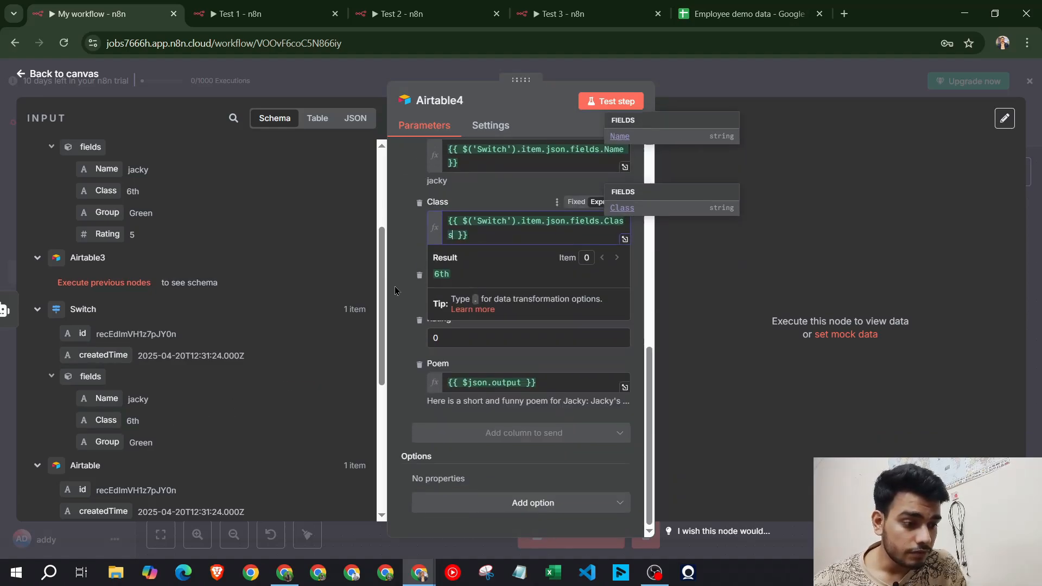
left_click(476, 294)
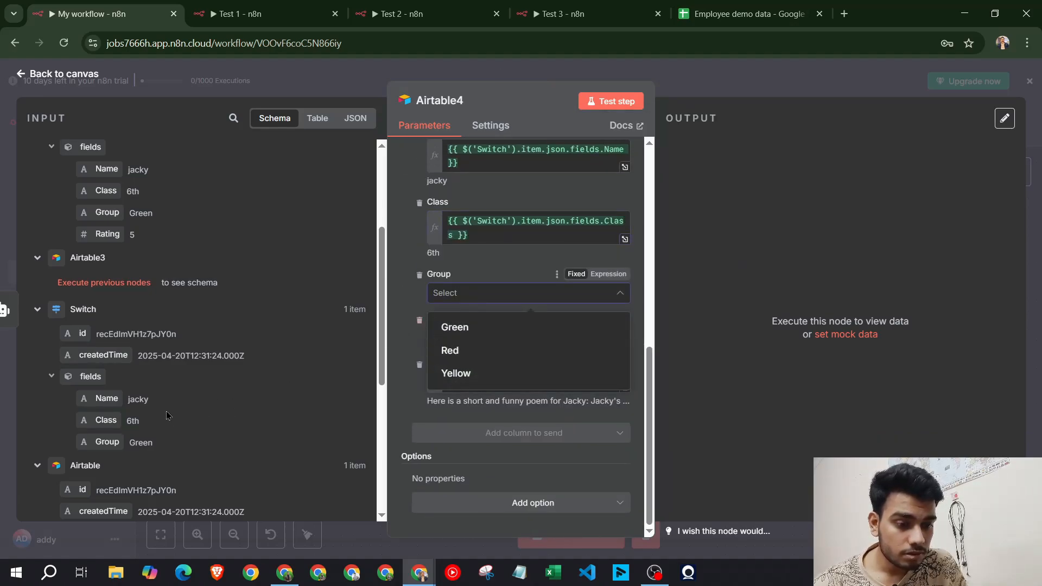
left_click_drag(98, 441, 476, 298)
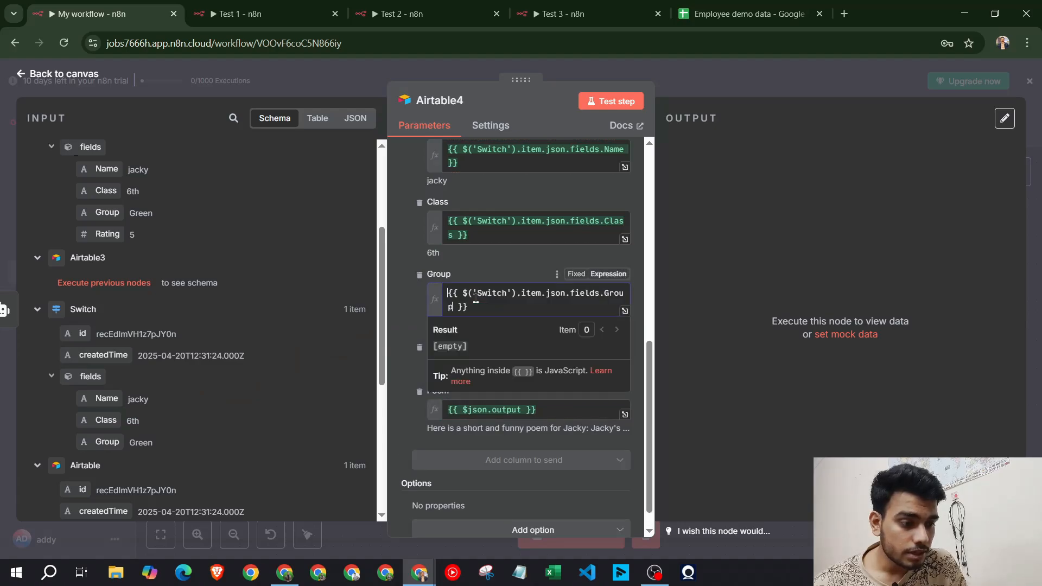
scroll(206, 396, "down", 3)
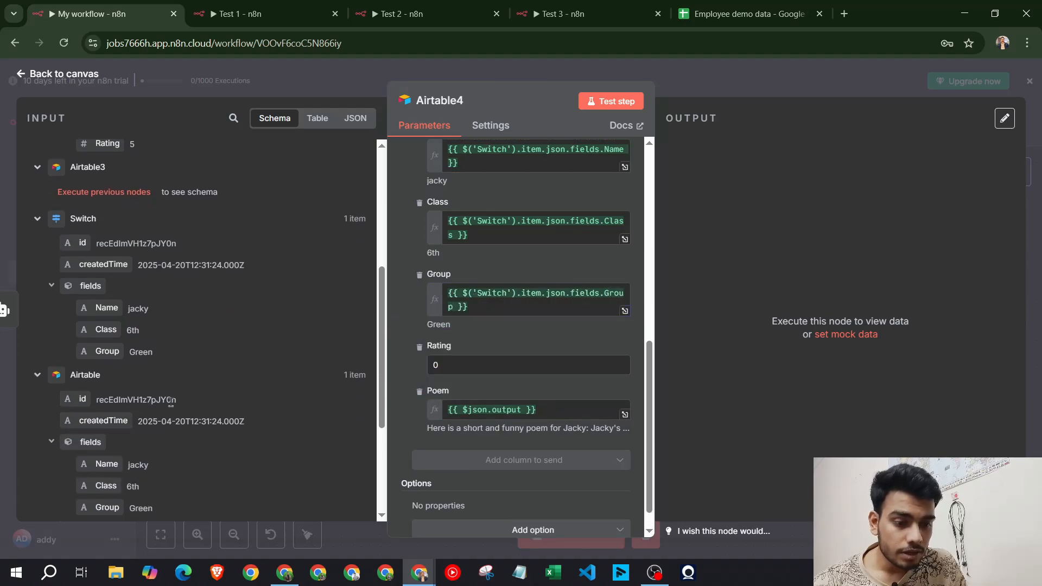
scroll(207, 395, "up", 4)
scroll(207, 395, "up", 2)
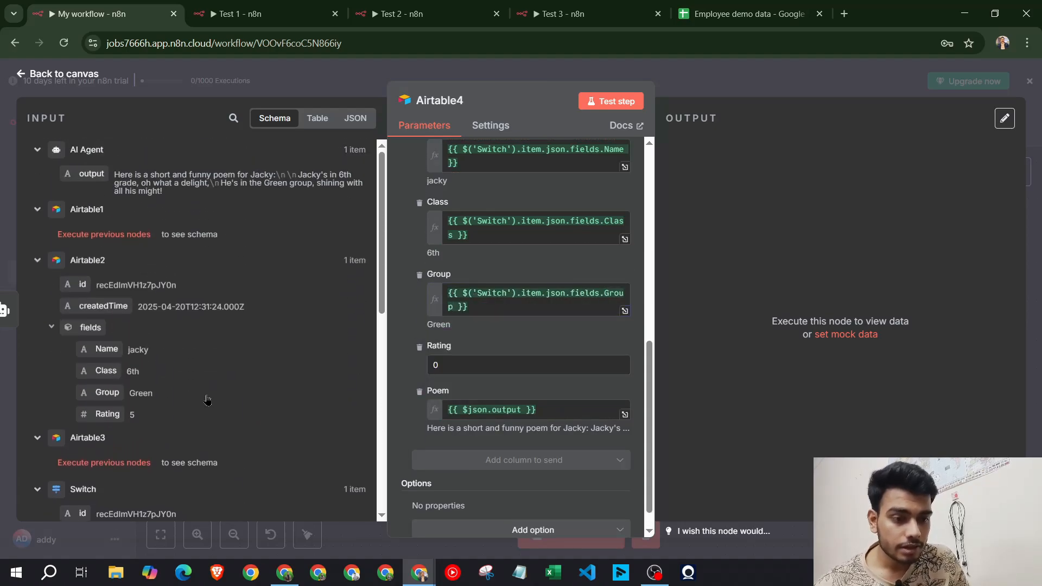
scroll(503, 346, "up", 2)
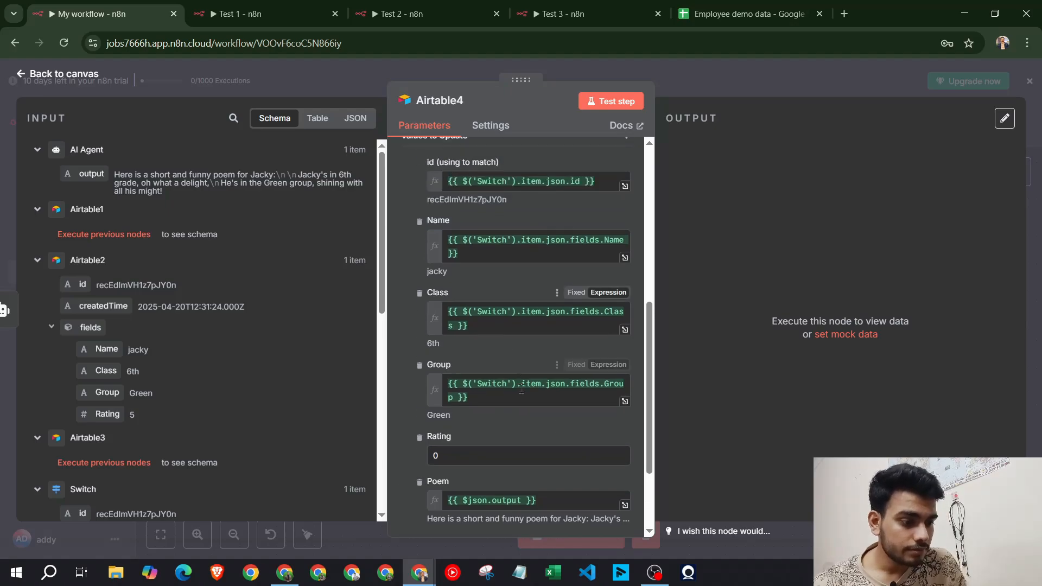
left_click(522, 399)
key("ctrl+a")
key("BackSpace")
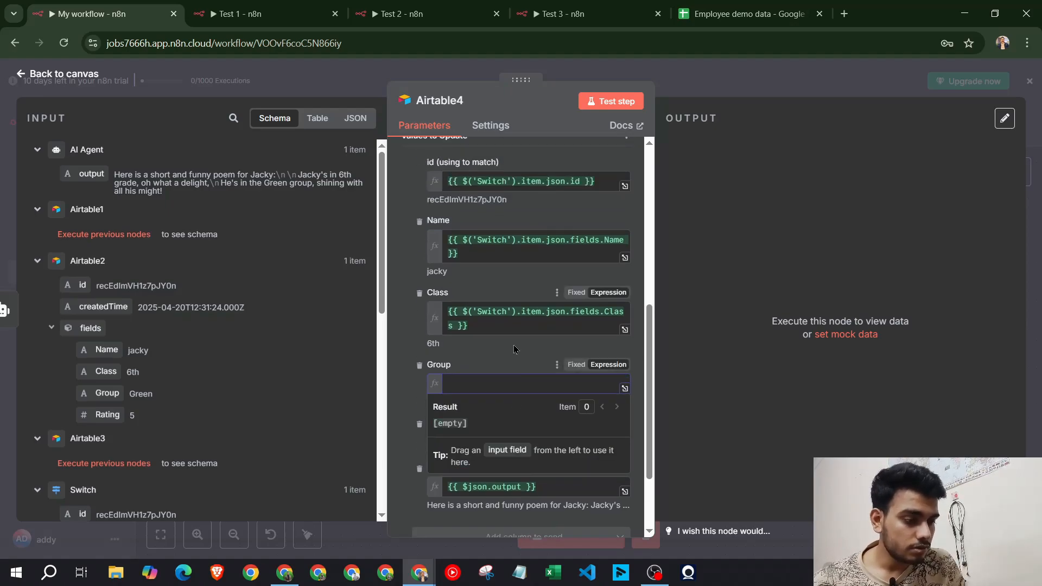
left_click(255, 13)
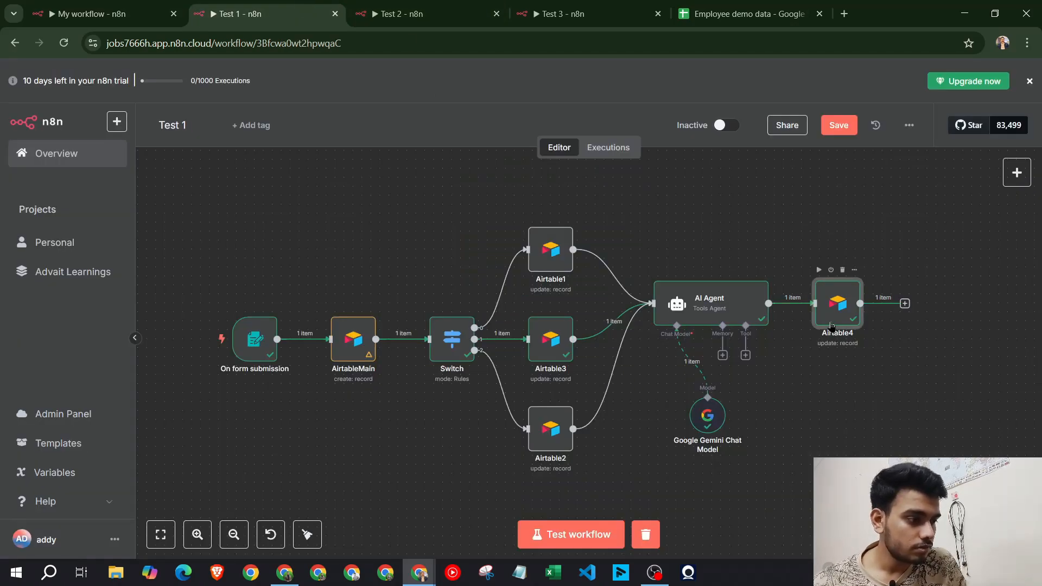
Clear the Class, Name and id expressions in My workflow's Airtable4 node
double_click(831, 327)
scroll(593, 360, "down", 5)
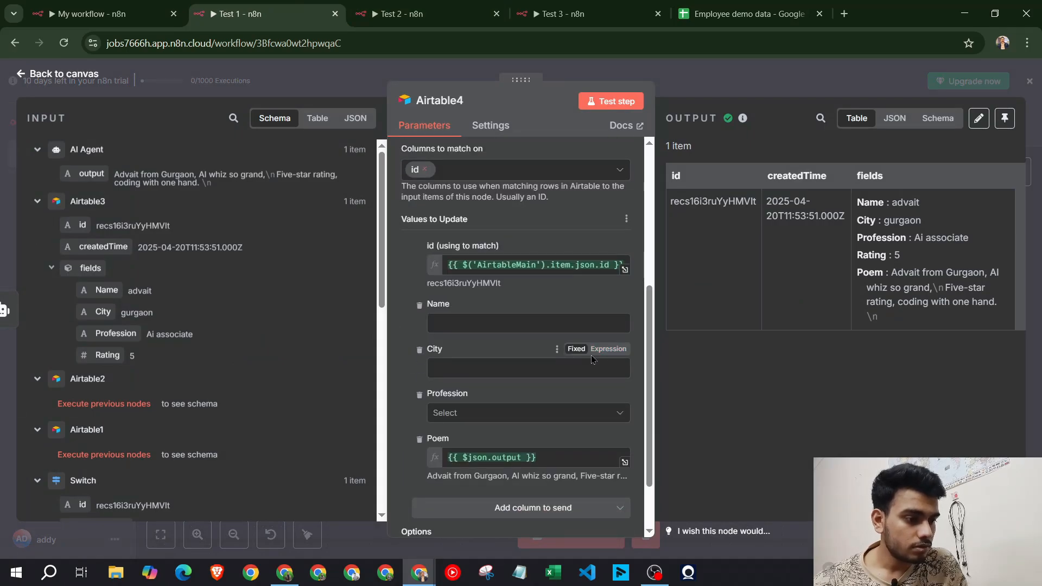
left_click(105, 14)
left_click(483, 316)
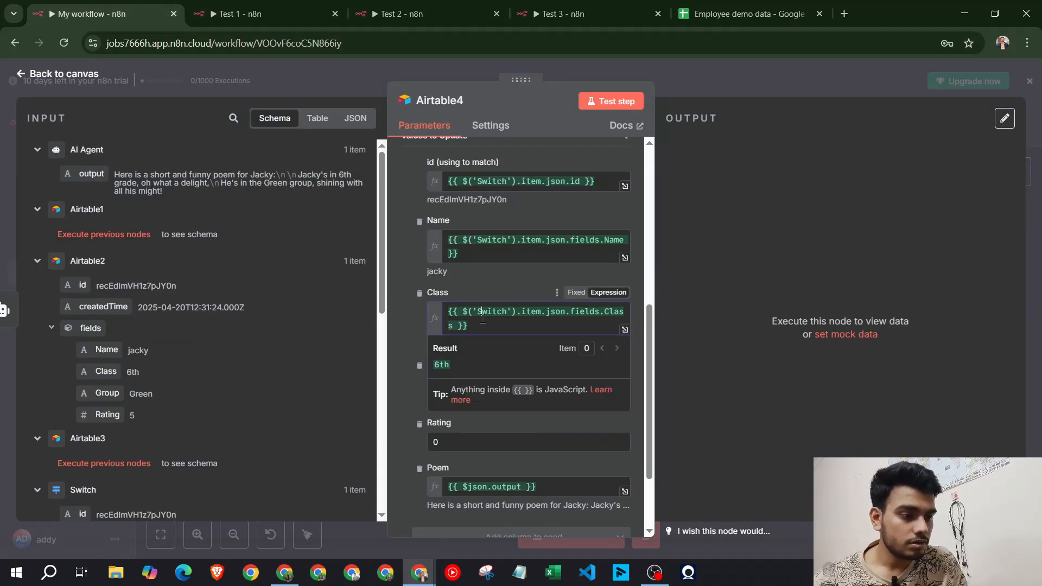
key("ctrl+a")
key("BackSpace")
left_click(471, 255)
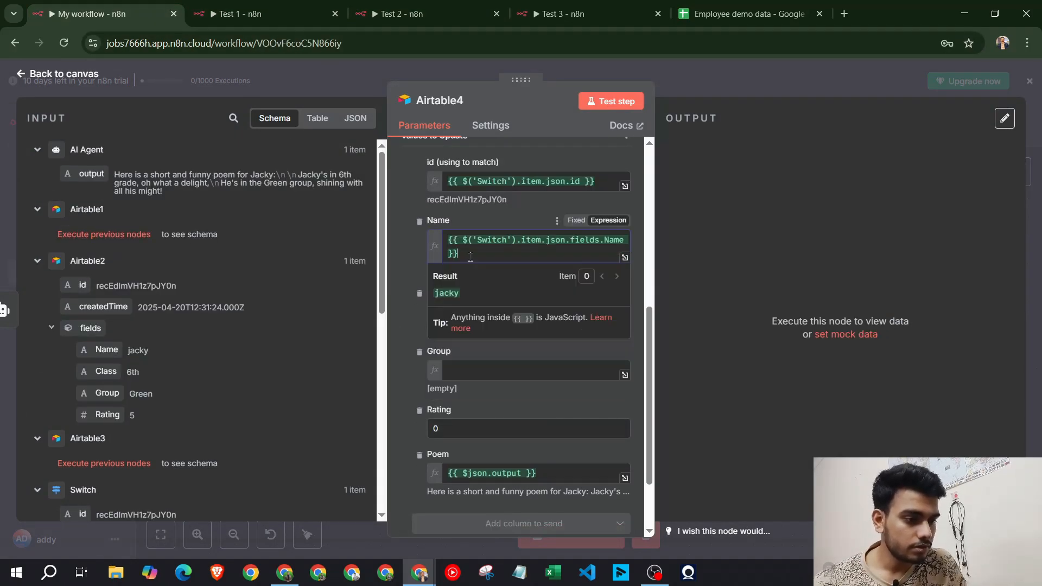
key("ctrl+a")
key("BackSpace")
scroll(505, 252, "up", 2)
left_click(531, 274)
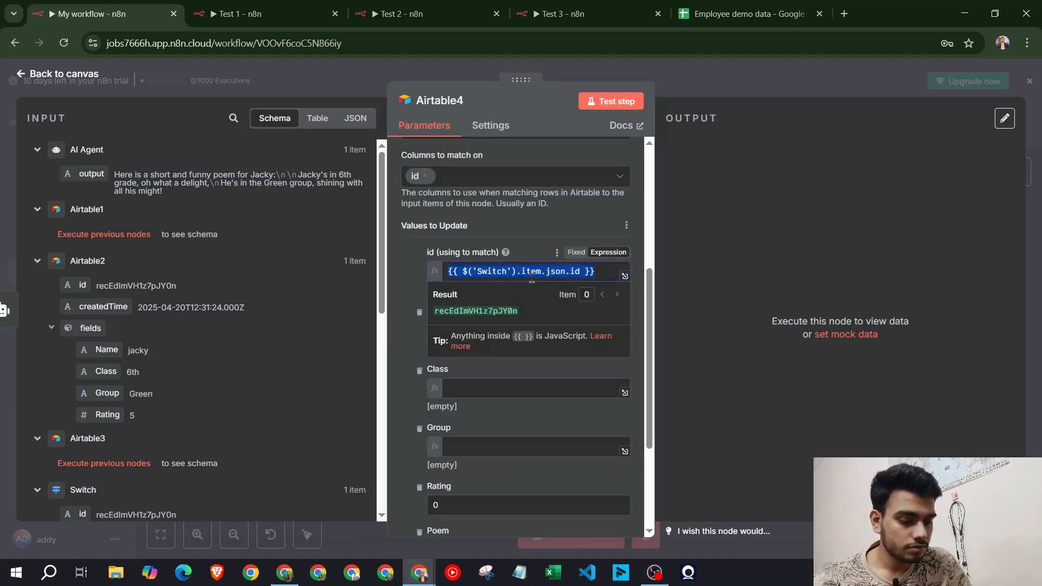
key("ctrl+a")
key("BackSpace")
Map the Airtable node's id into the id field and test the Airtable4 step
key("ctrl+Tab")
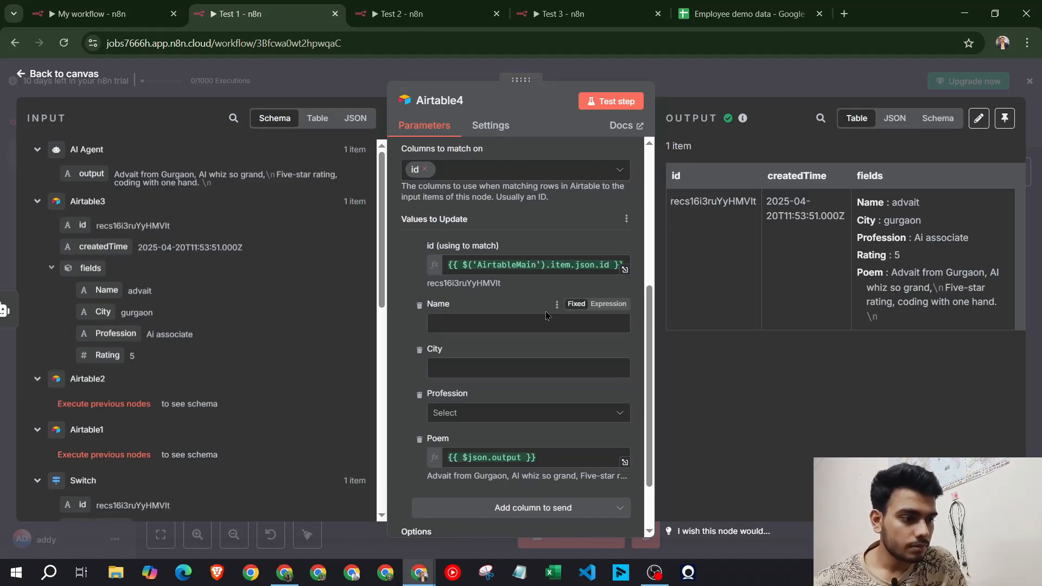
scroll(120, 236, "down", 4)
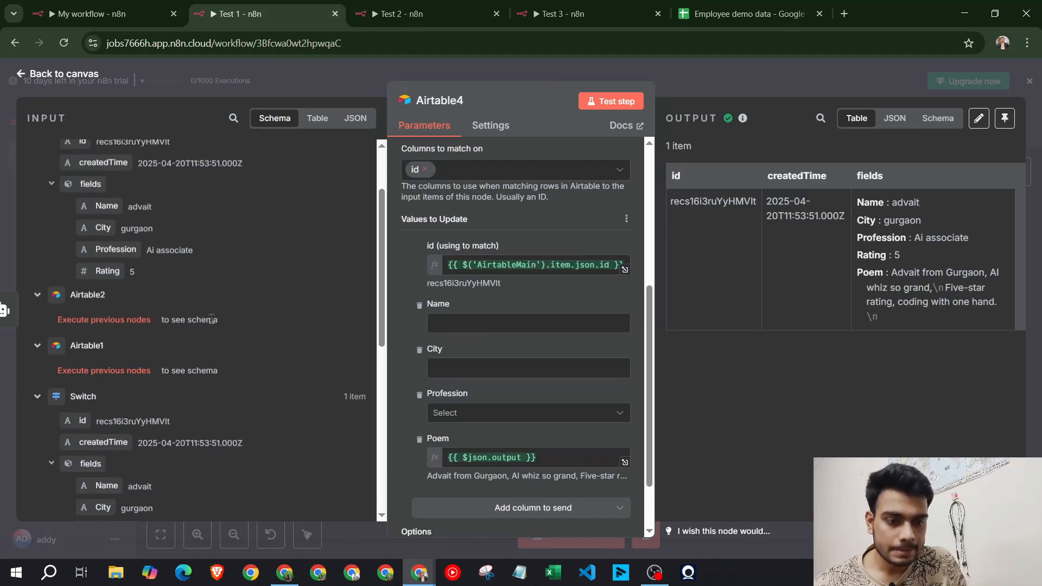
key("ctrl+shift+Tab")
scroll(464, 323, "up", 2)
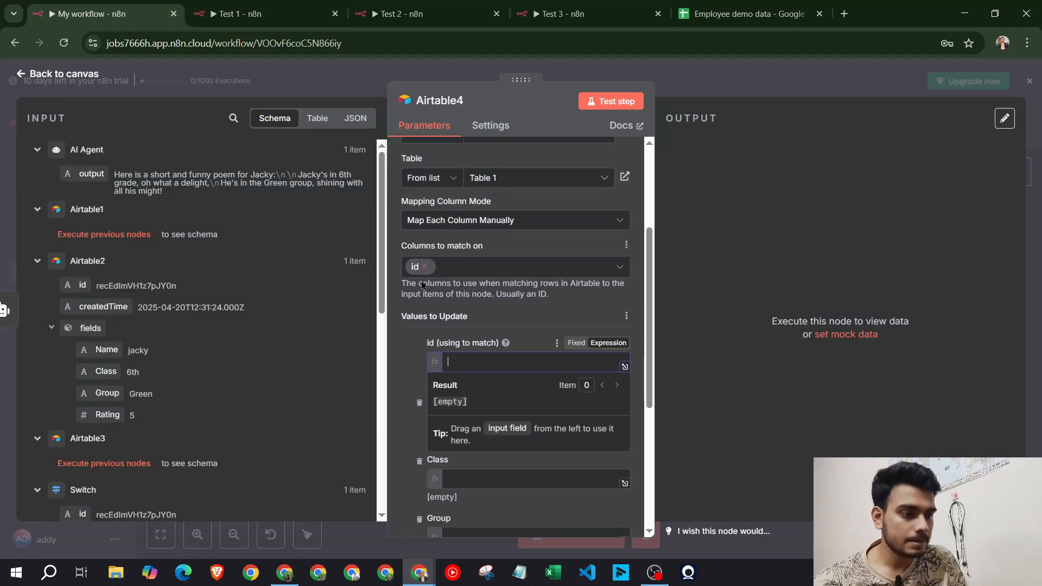
scroll(134, 302, "down", 8)
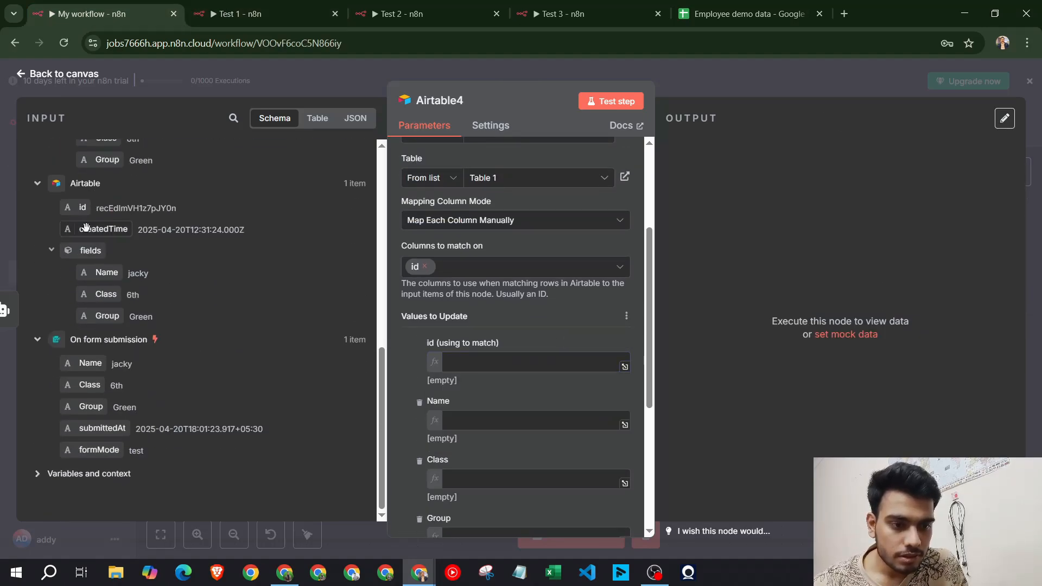
left_click_drag(82, 208, 549, 361)
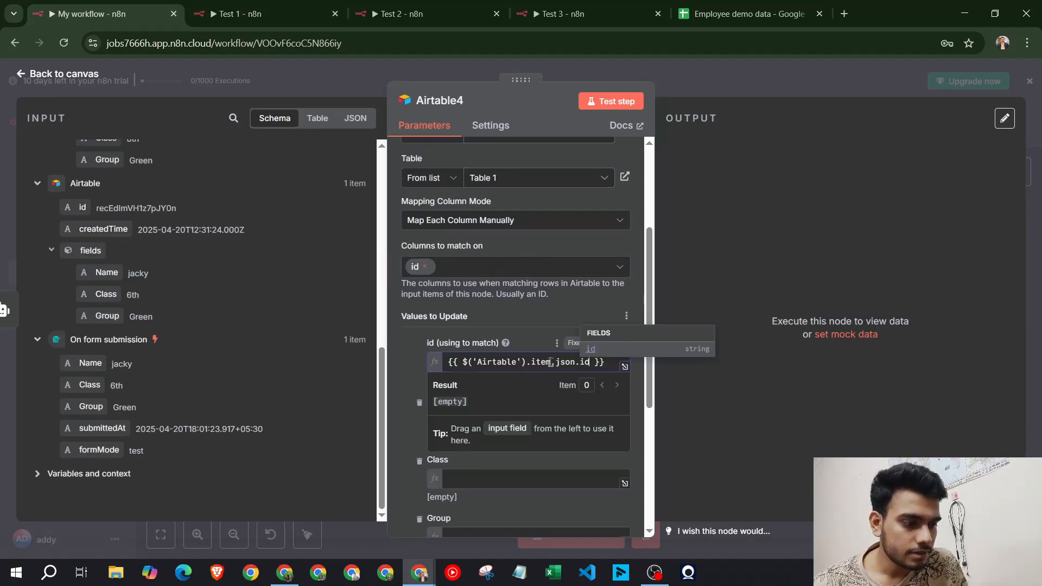
scroll(434, 355, "down", 2)
left_click(410, 297)
scroll(410, 297, "down", 2)
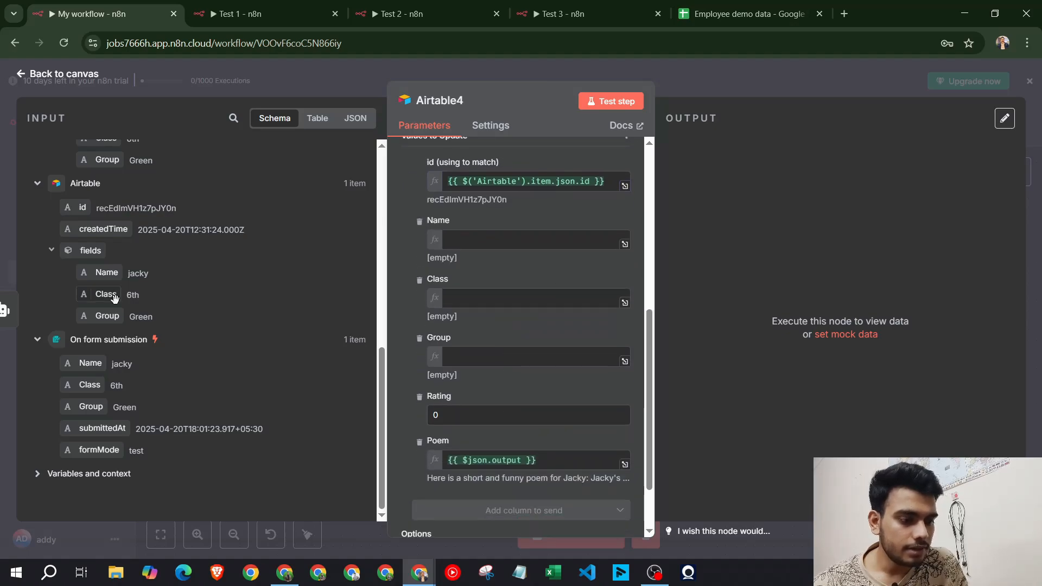
scroll(103, 295, "up", 8)
left_click_drag(71, 168, 84, 186)
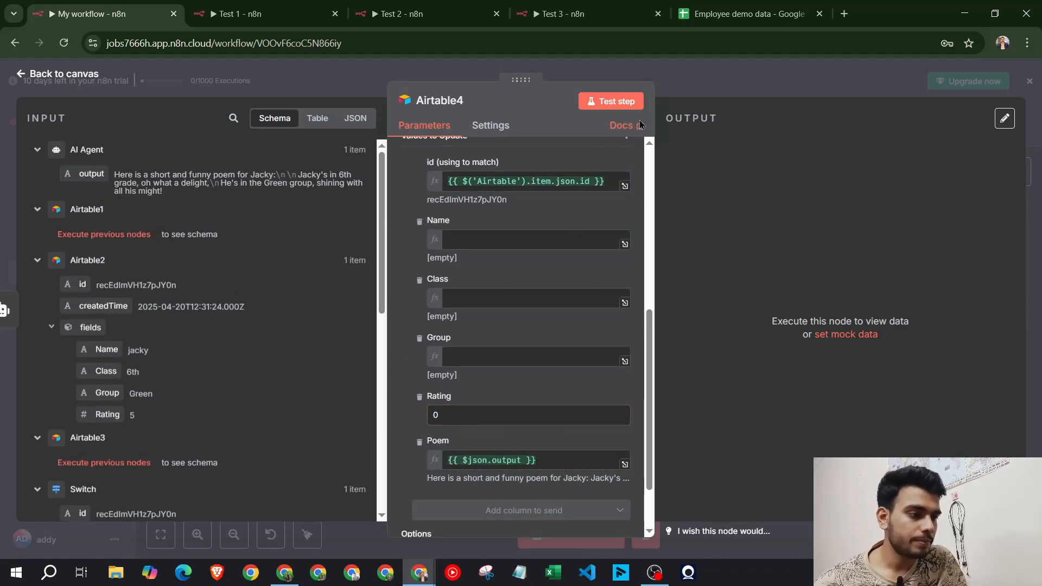
left_click(608, 108)
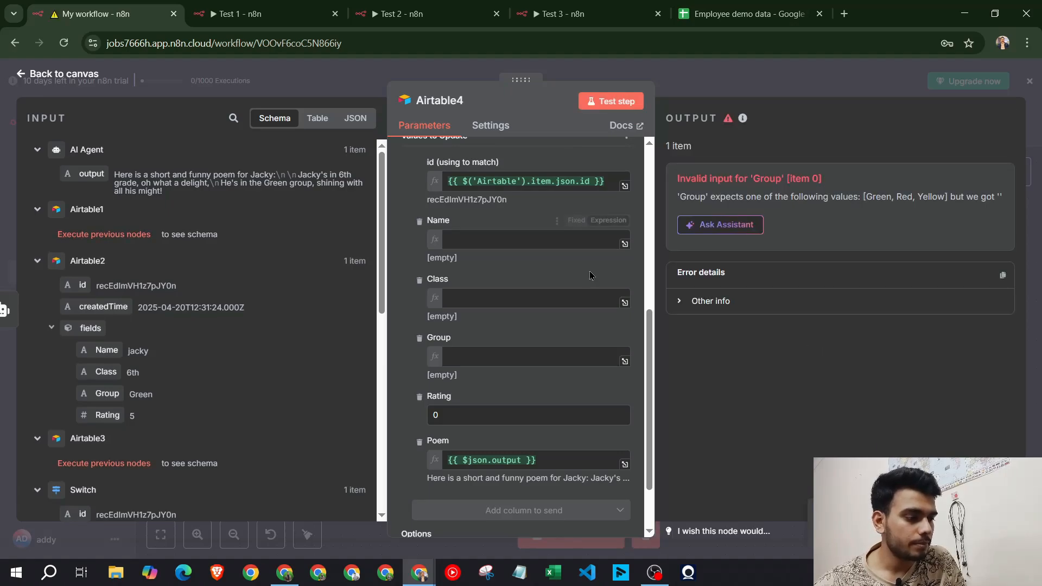
Empty the Group expression and switch Group to an unset fixed choice
left_click(706, 81)
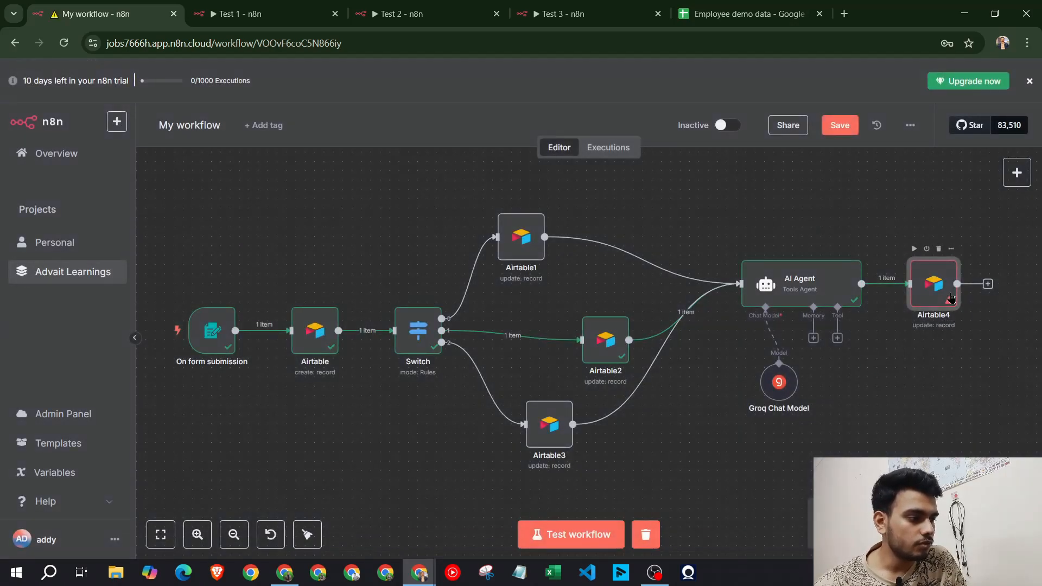
double_click(926, 286)
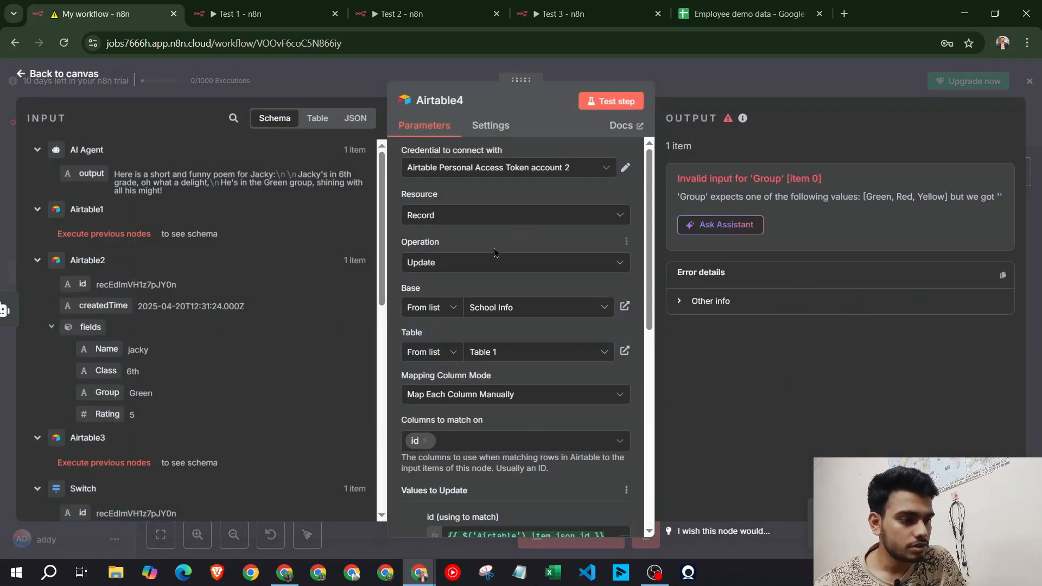
scroll(514, 325, "down", 3)
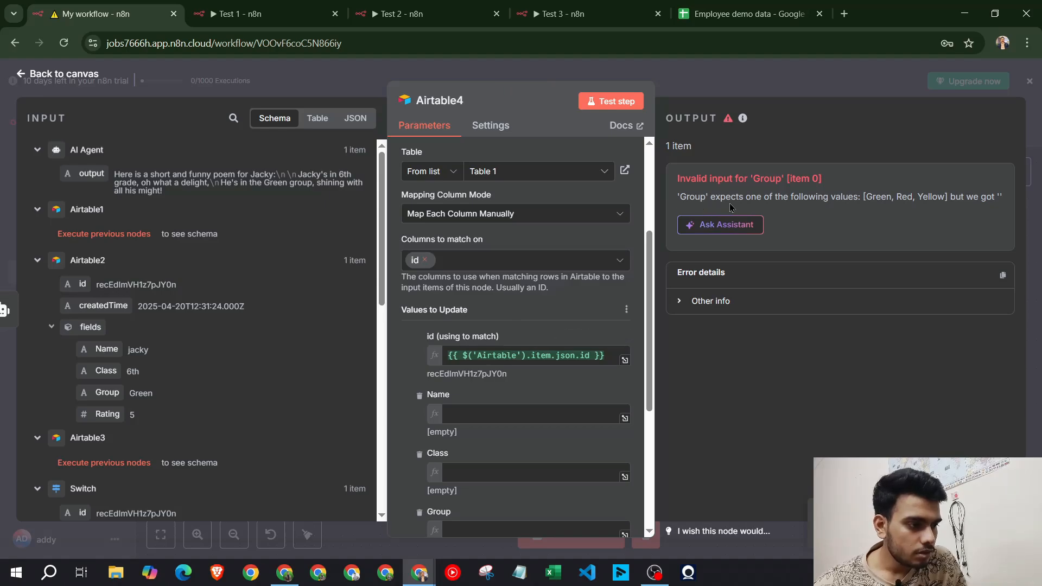
scroll(521, 336, "down", 4)
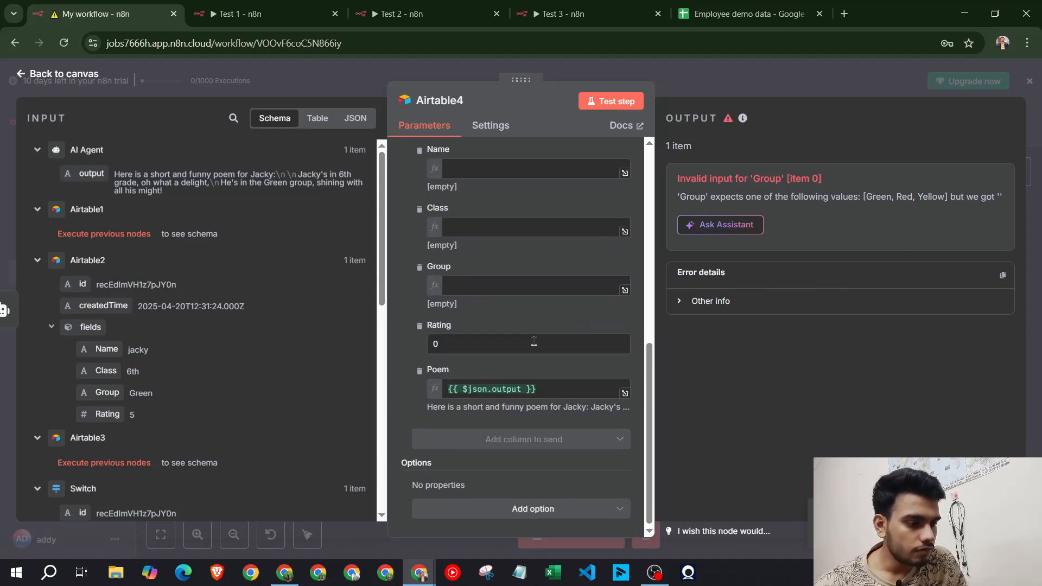
left_click(459, 279)
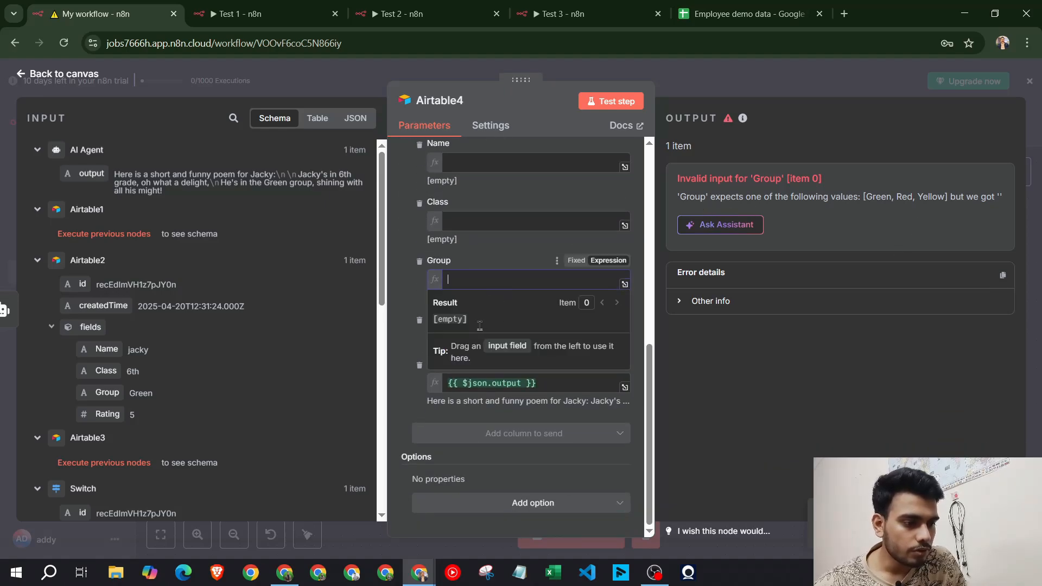
left_click(505, 250)
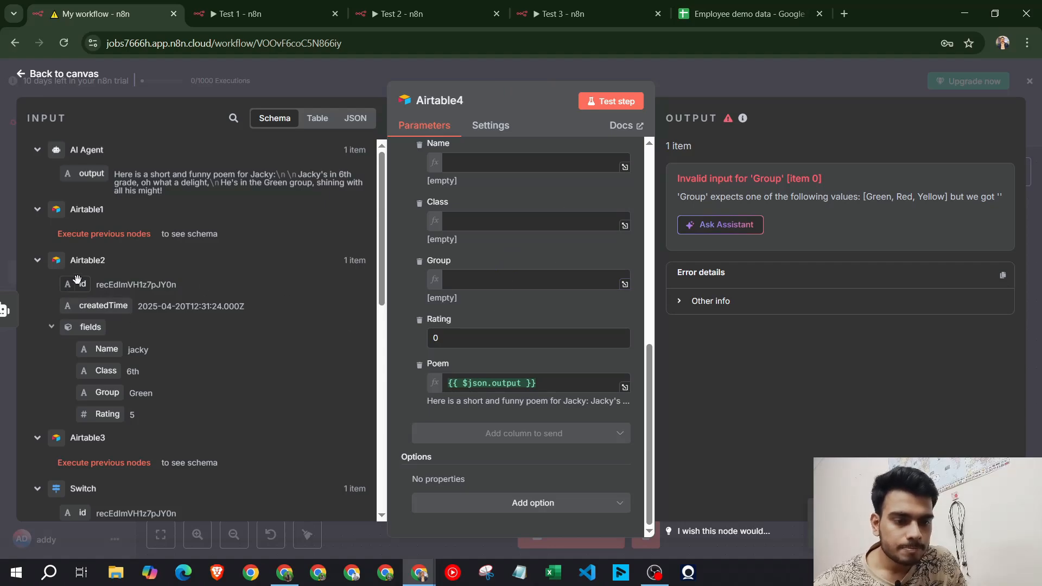
scroll(87, 287, "down", 1)
scroll(88, 288, "down", 2)
left_click_drag(107, 441, 461, 279)
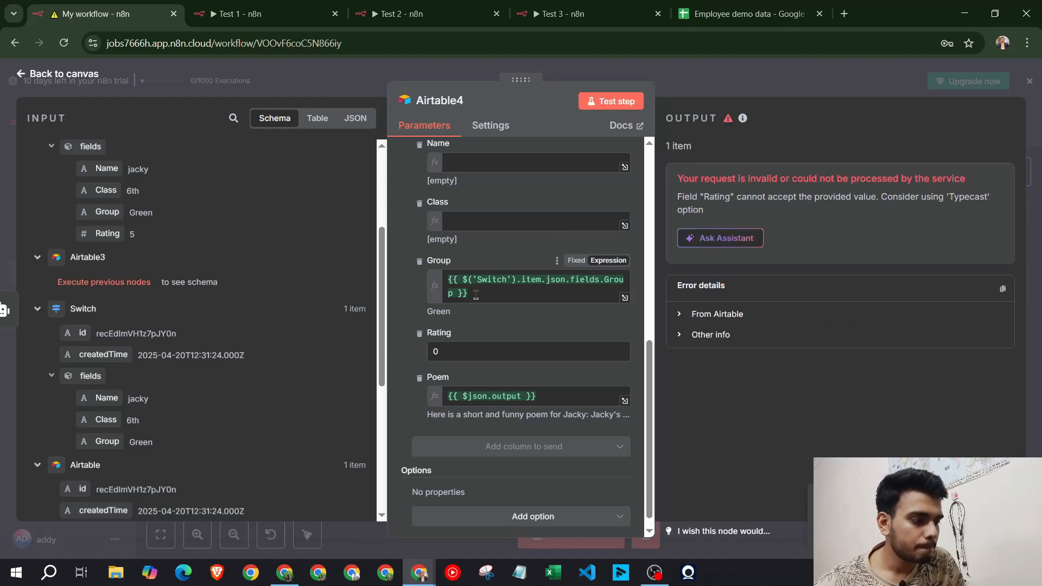
left_click(546, 296)
key("ctrl+a")
key("BackSpace")
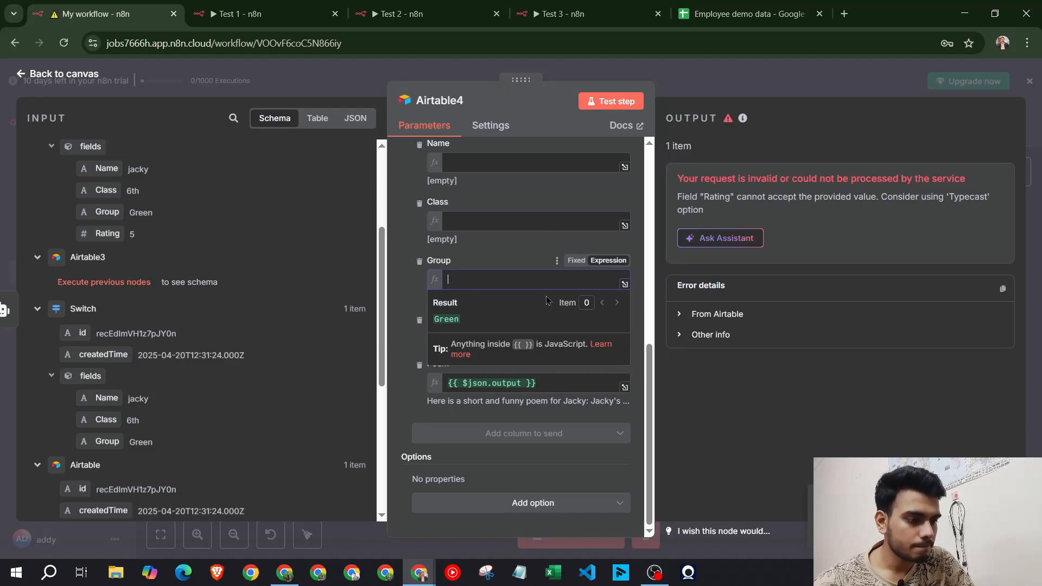
left_click(518, 251)
left_click(568, 261)
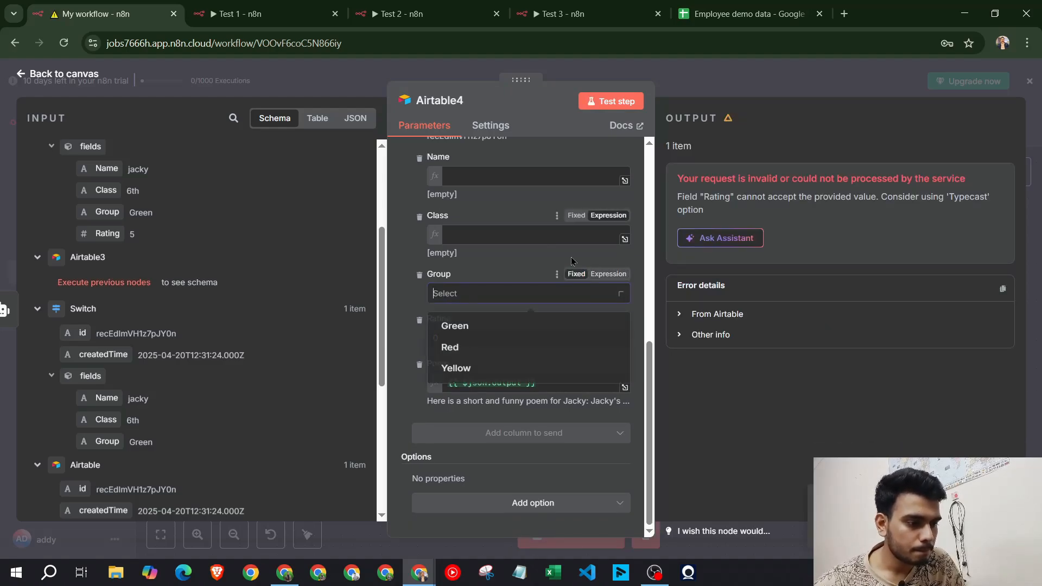
Test the Airtable4 update step again after comparing with Test 1's Airtable4 node
left_click(601, 102)
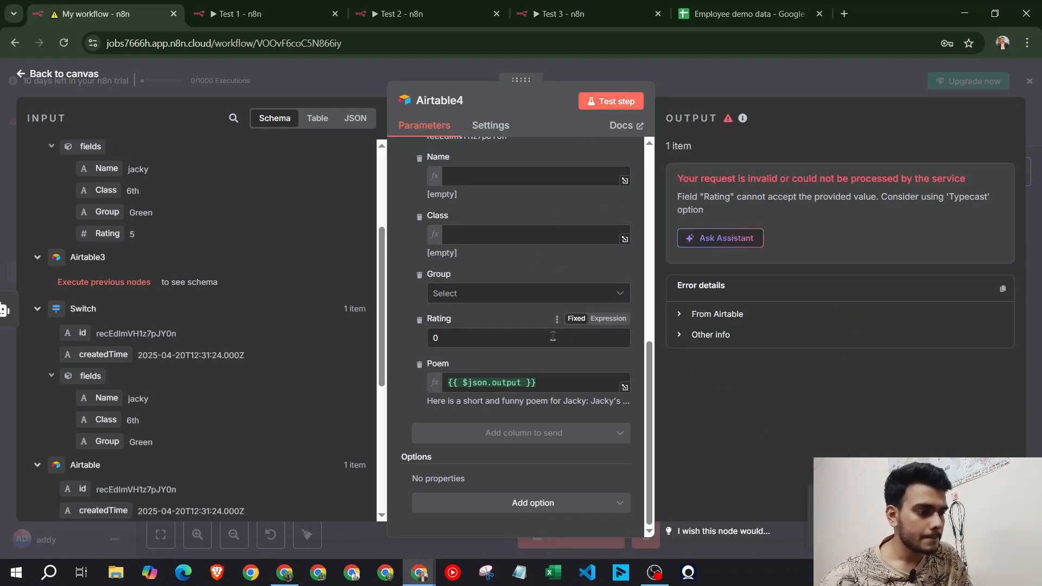
left_click(233, 14)
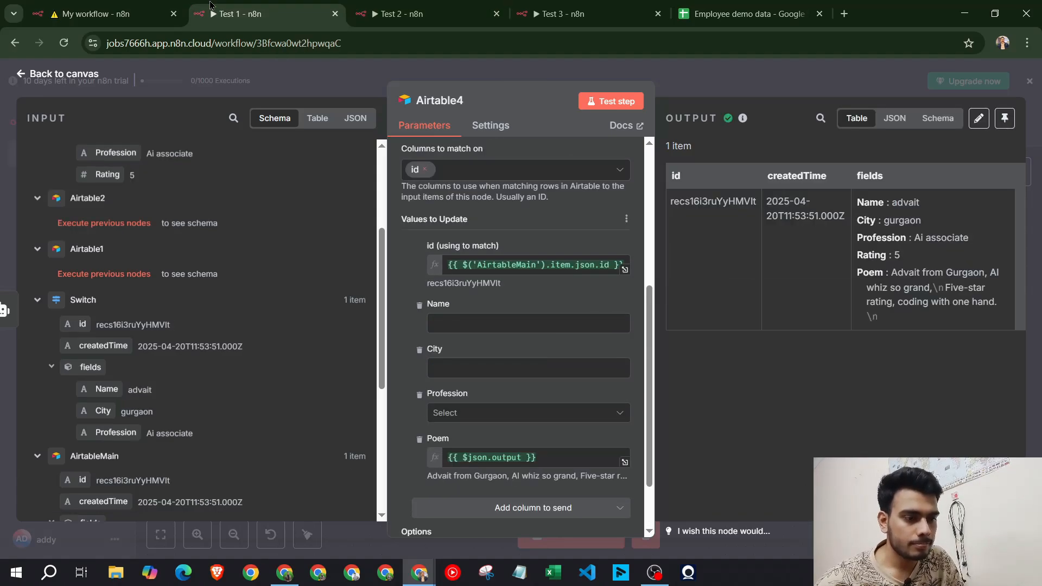
left_click(167, 5)
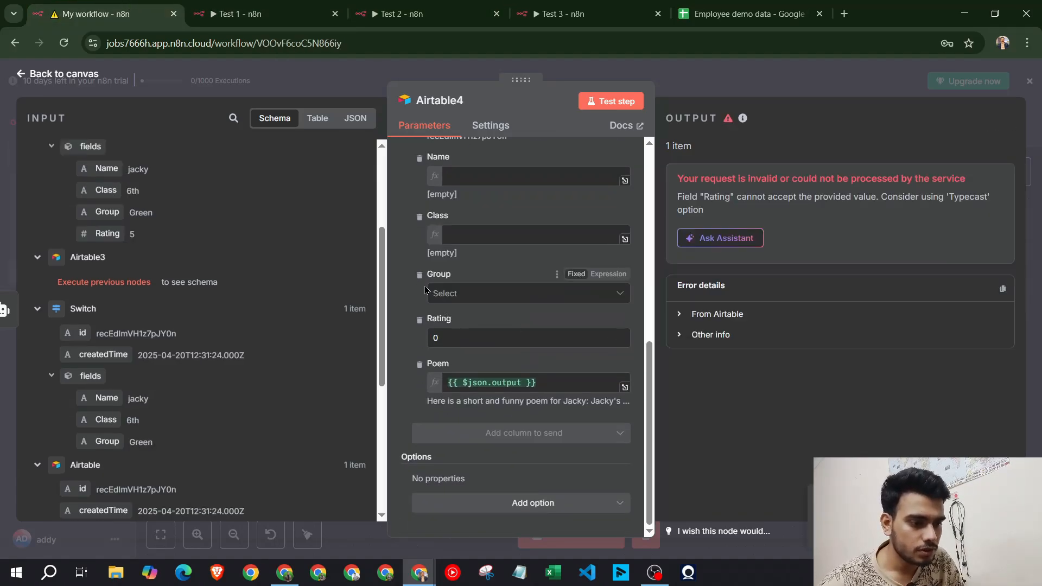
left_click(611, 101)
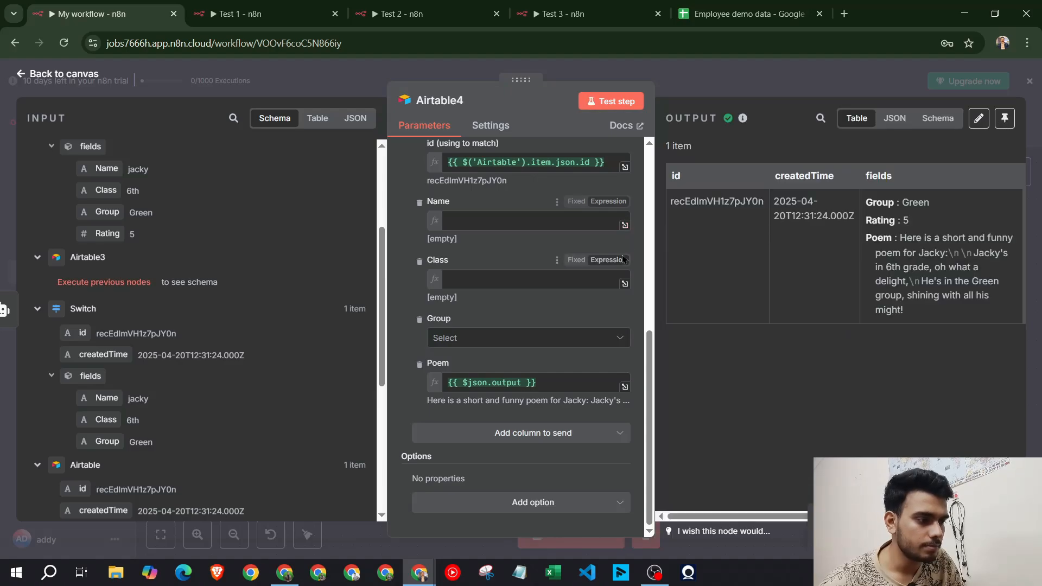
Glance at the School Info table in Airtable, then return to the n8n canvas
left_click(275, 580)
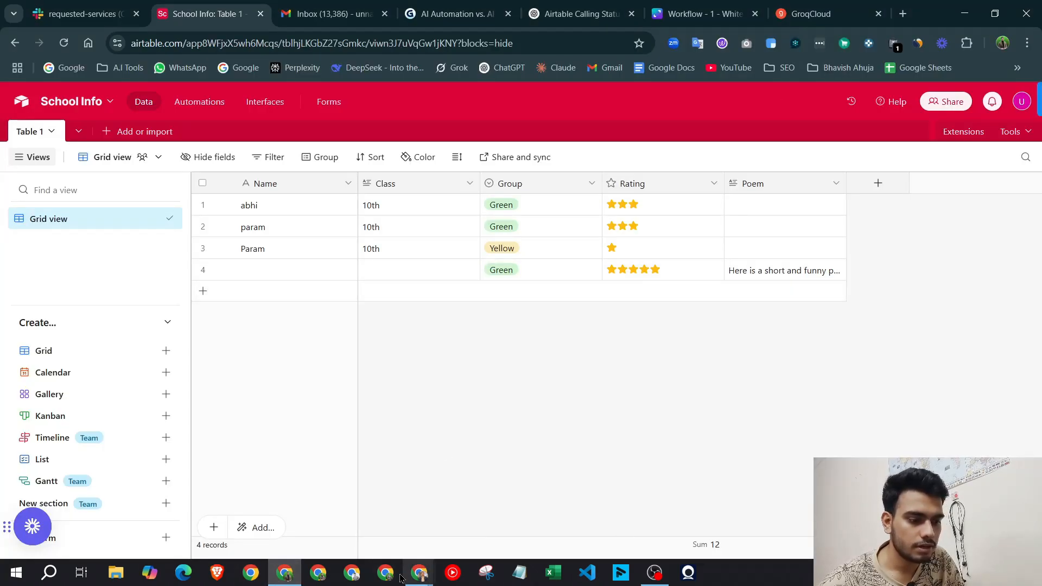
left_click(419, 573)
left_click(426, 497)
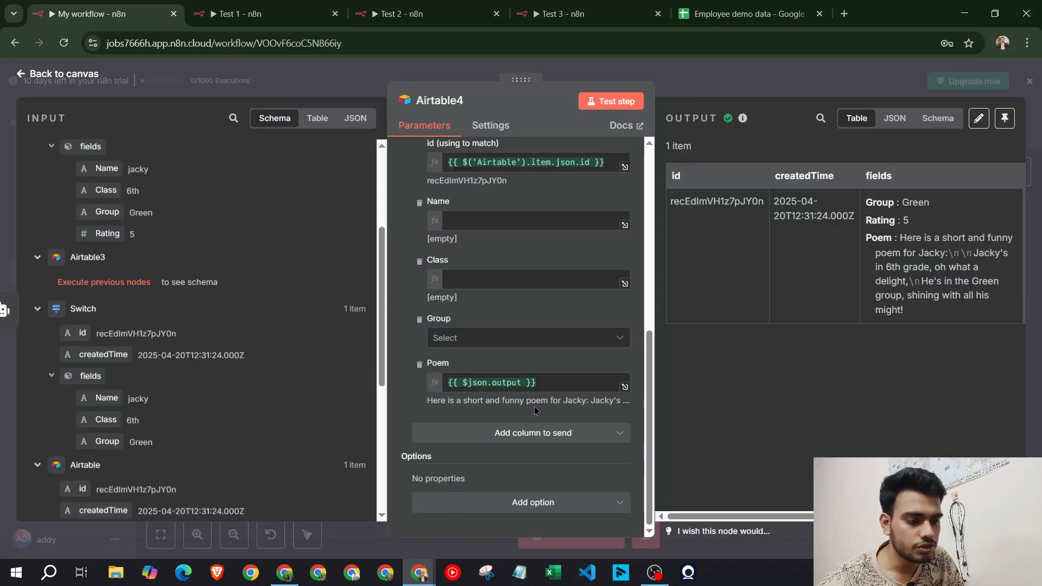
left_click(798, 66)
Run Test workflow and submit the form with the student's name, class 5, Group Yellow
left_click(592, 537)
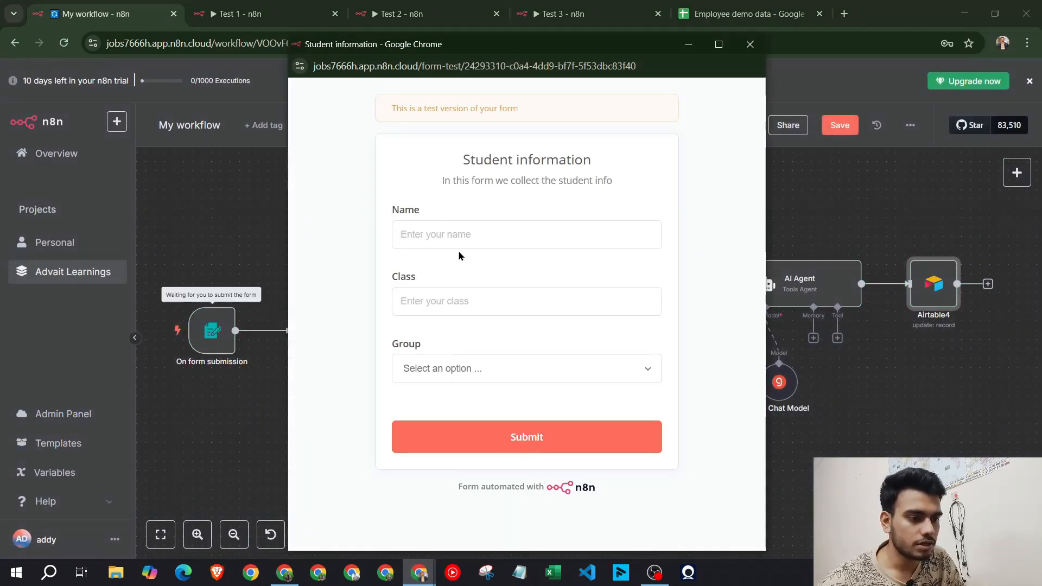
left_click(437, 224)
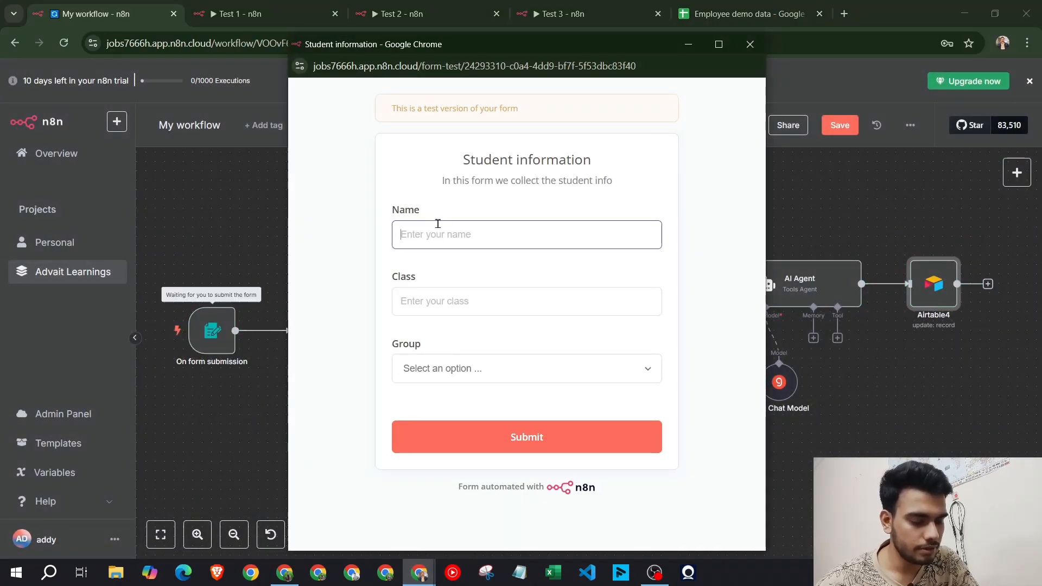
type("Sakshi")
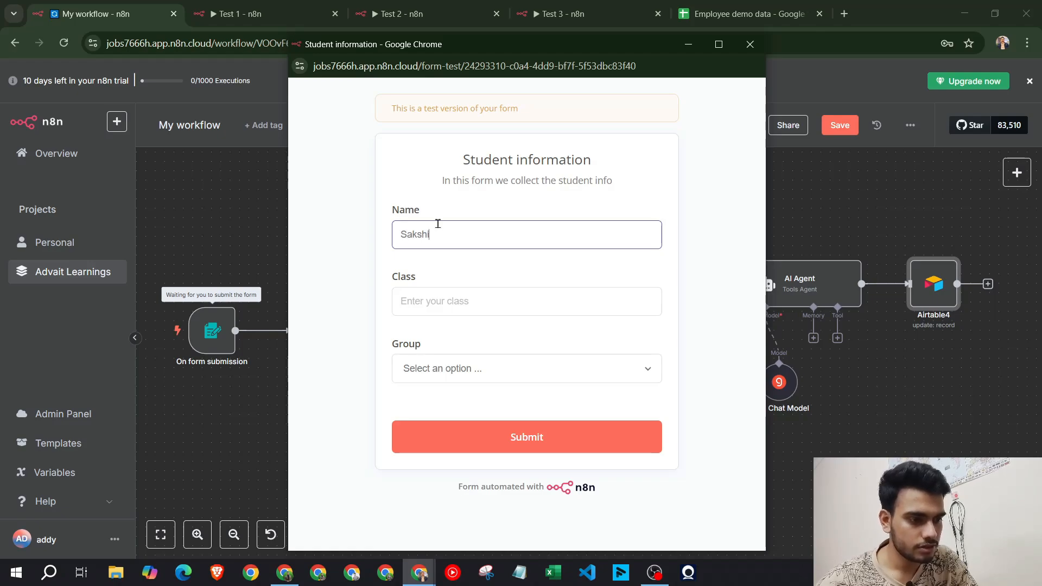
left_click(463, 314)
type("5th")
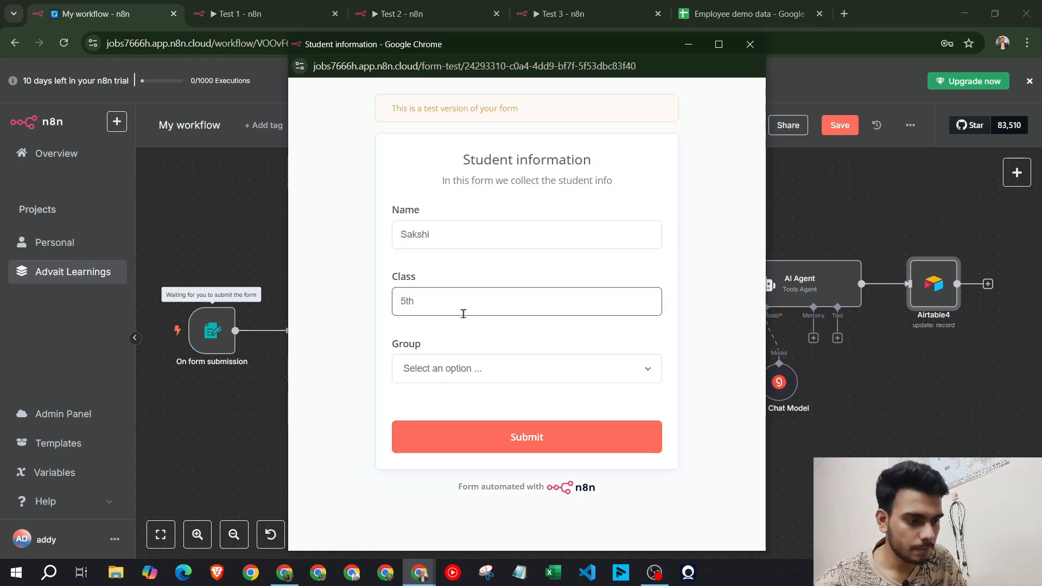
left_click(491, 375)
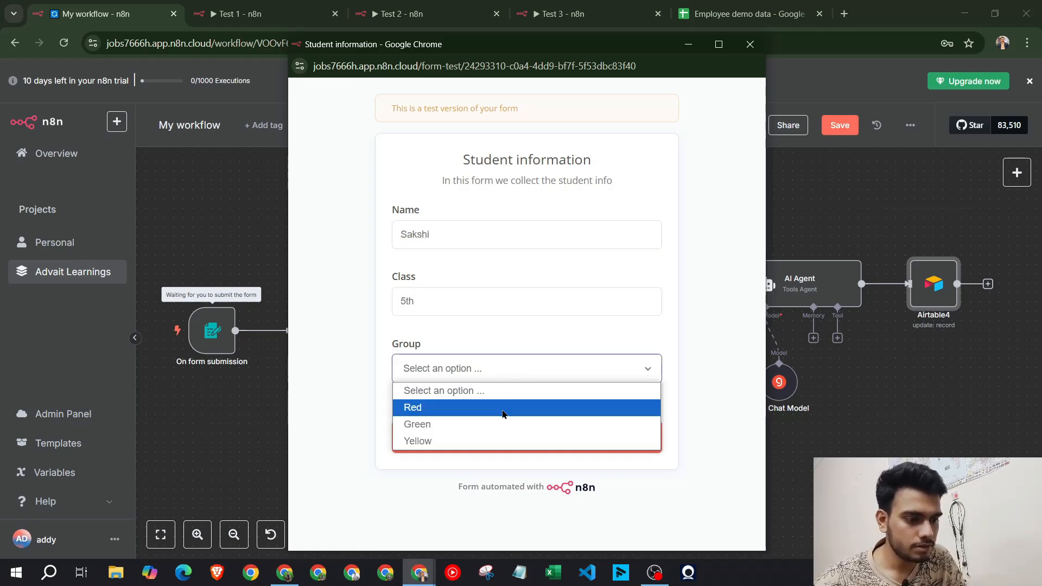
left_click(504, 441)
left_click(502, 436)
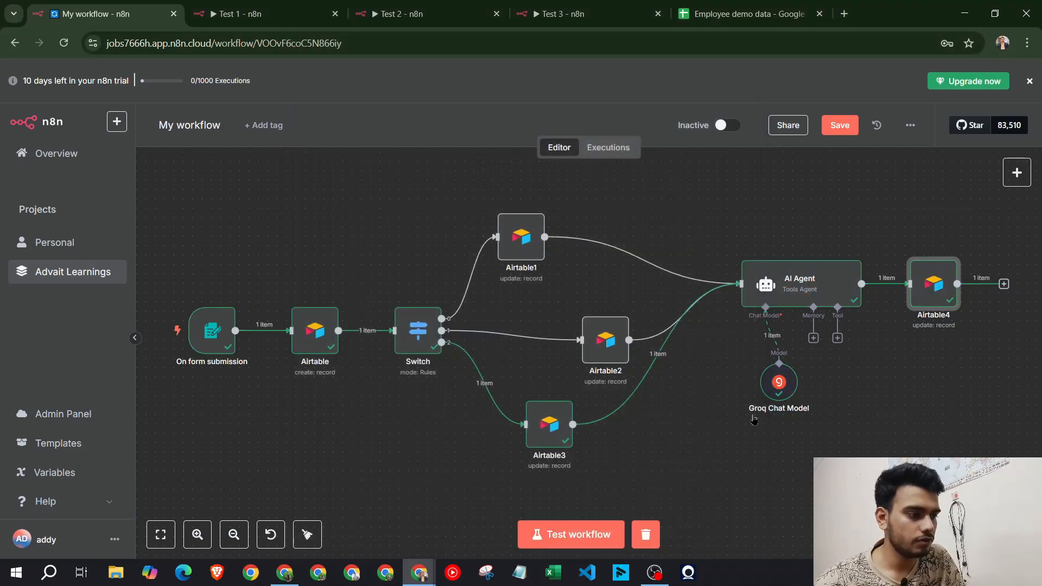
left_click(285, 573)
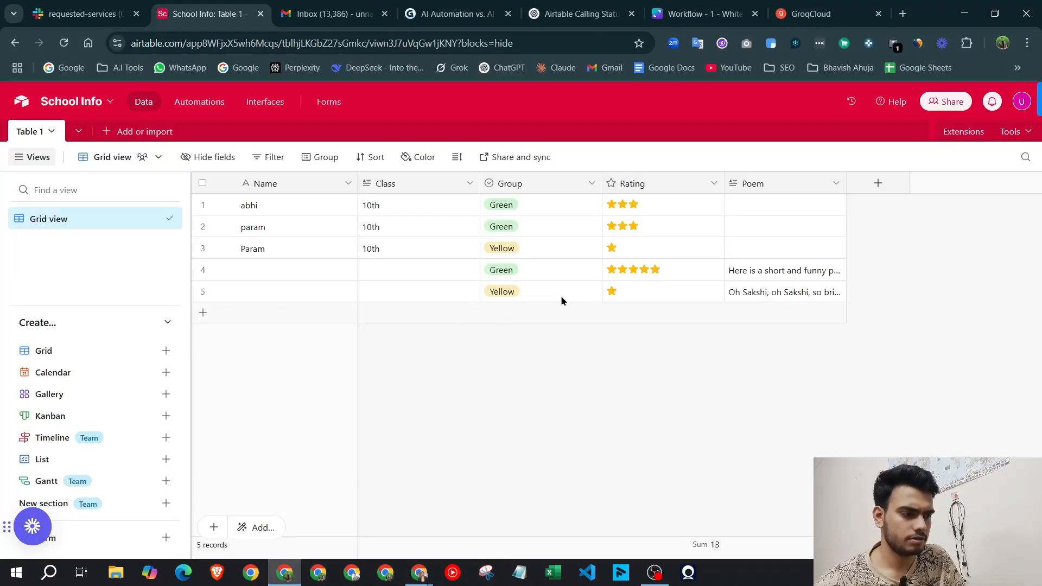
left_click(964, 14)
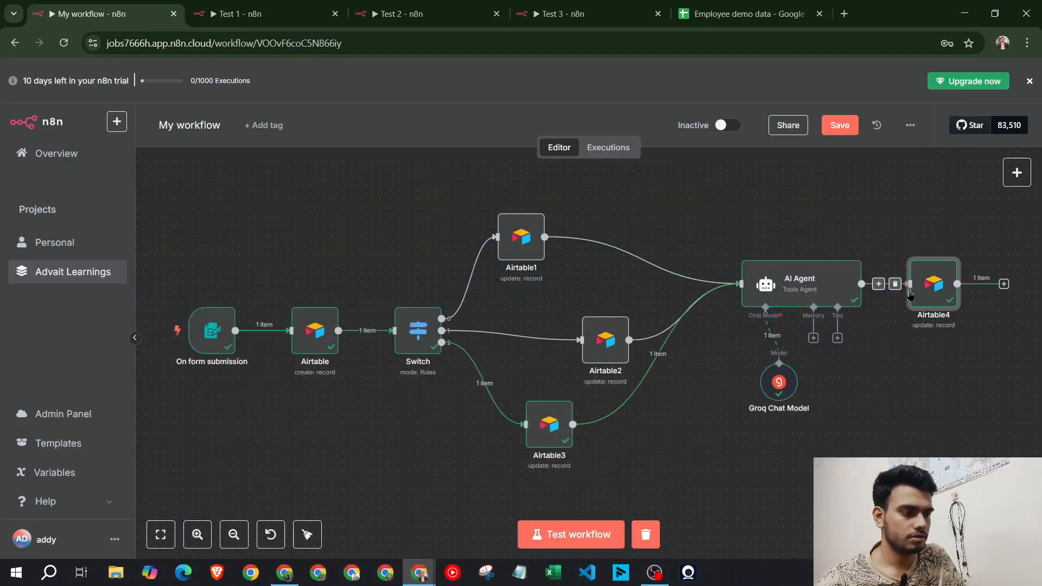
Map the Airtable node's Name and Class fields into Airtable4 and test the step
double_click(935, 300)
scroll(527, 330, "down", 10)
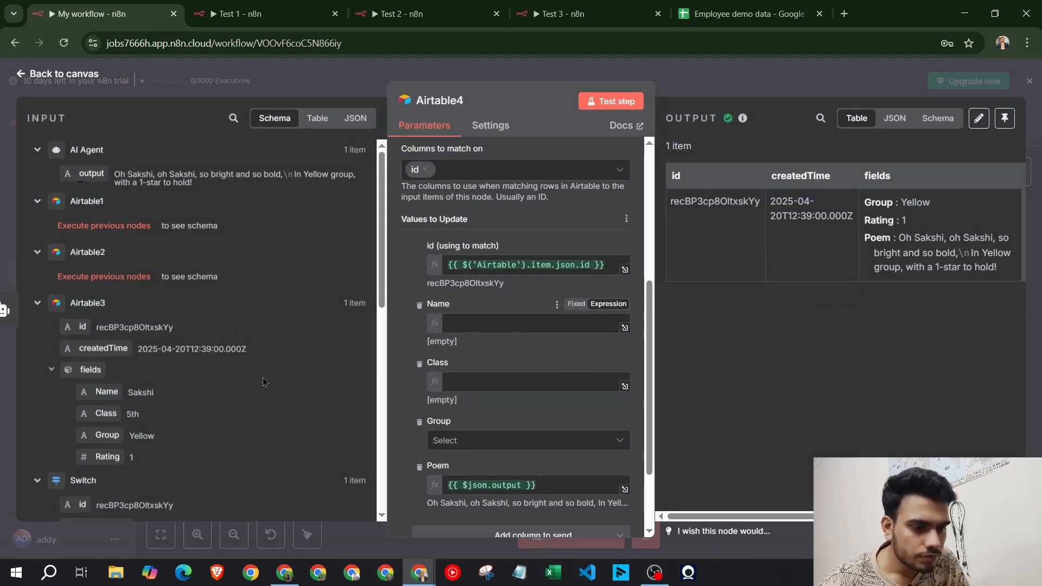
scroll(266, 382, "down", 10)
left_click_drag(66, 367, 508, 324)
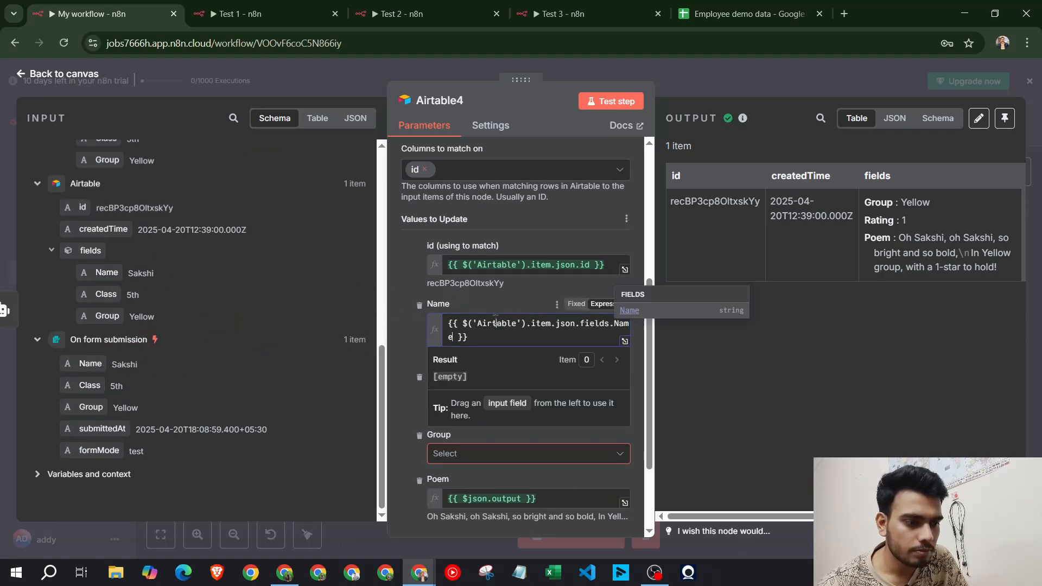
left_click(398, 314)
left_click_drag(108, 295, 538, 396)
left_click(472, 455)
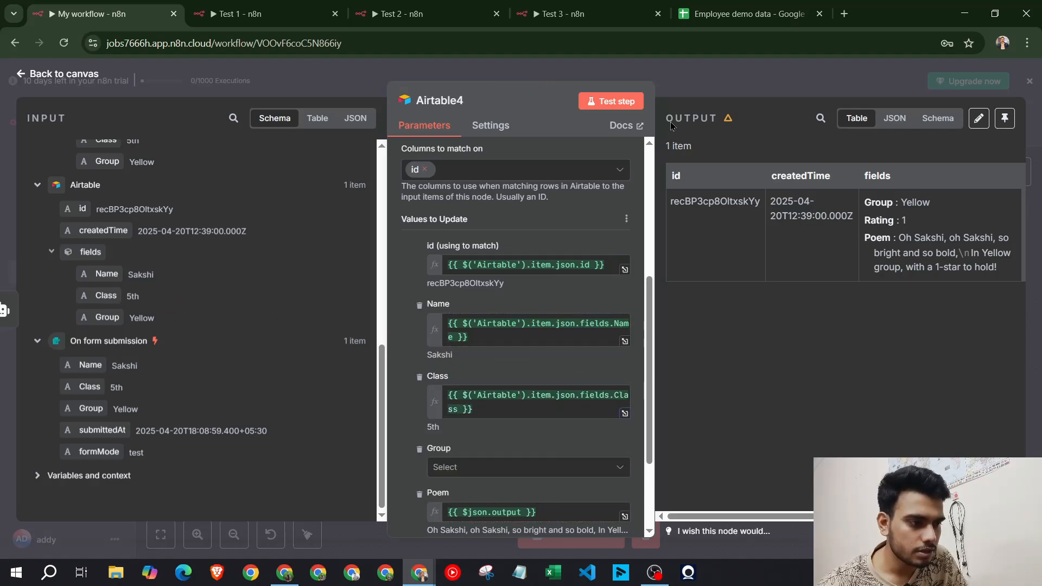
left_click(628, 104)
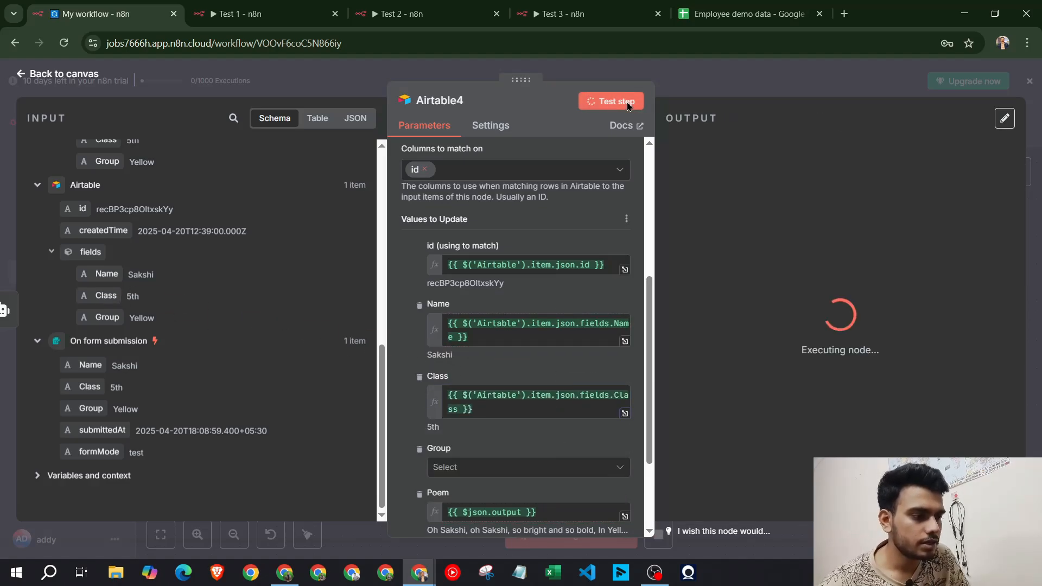
Check the fifth Airtable record's generated poem
left_click(289, 578)
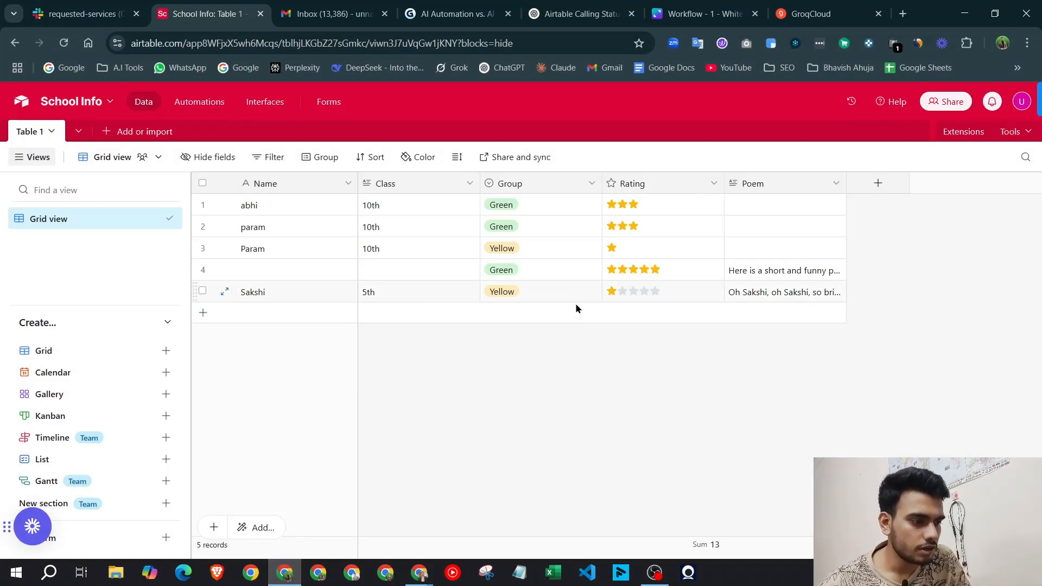
left_click(778, 294)
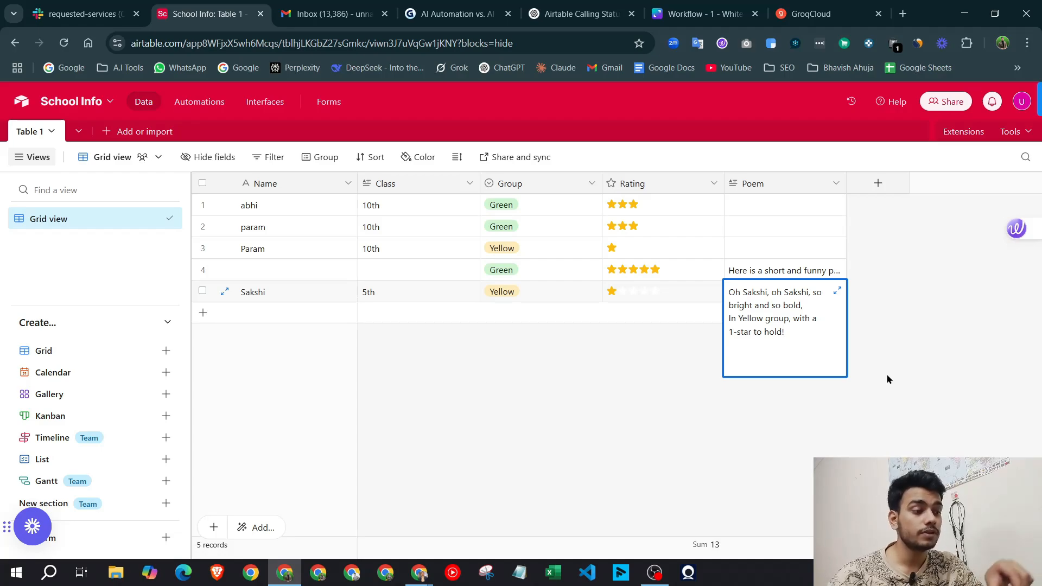
left_click(887, 376)
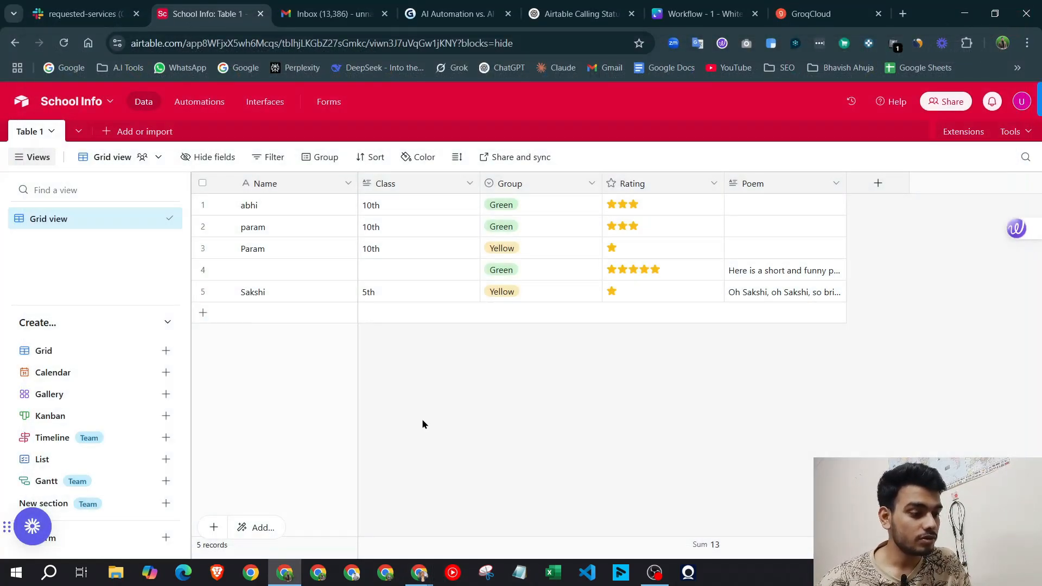
Rename My workflow to Test 1, save it, and return to the workflow list
left_click(363, 501)
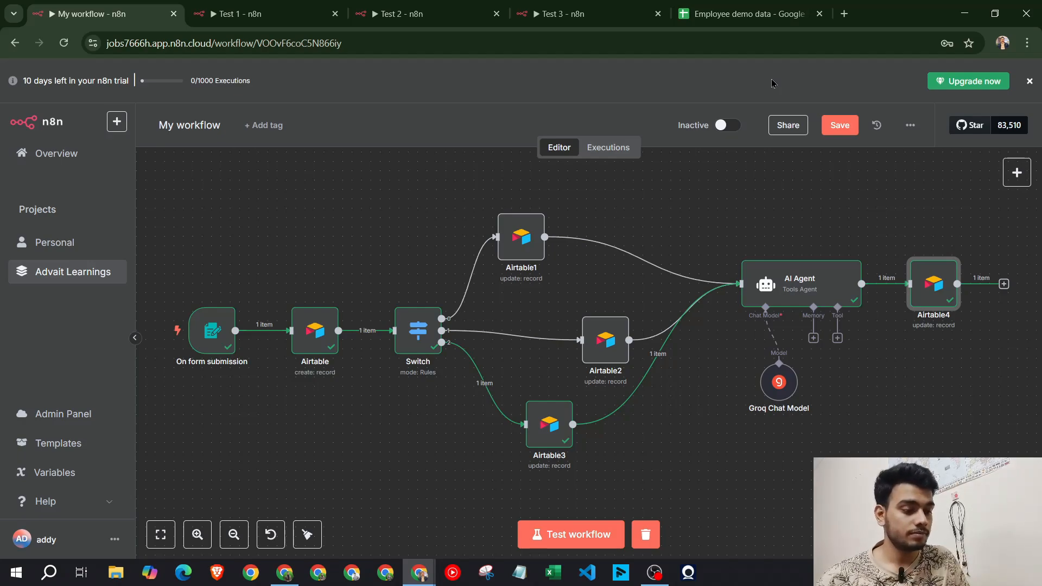
mouse_move(486, 245)
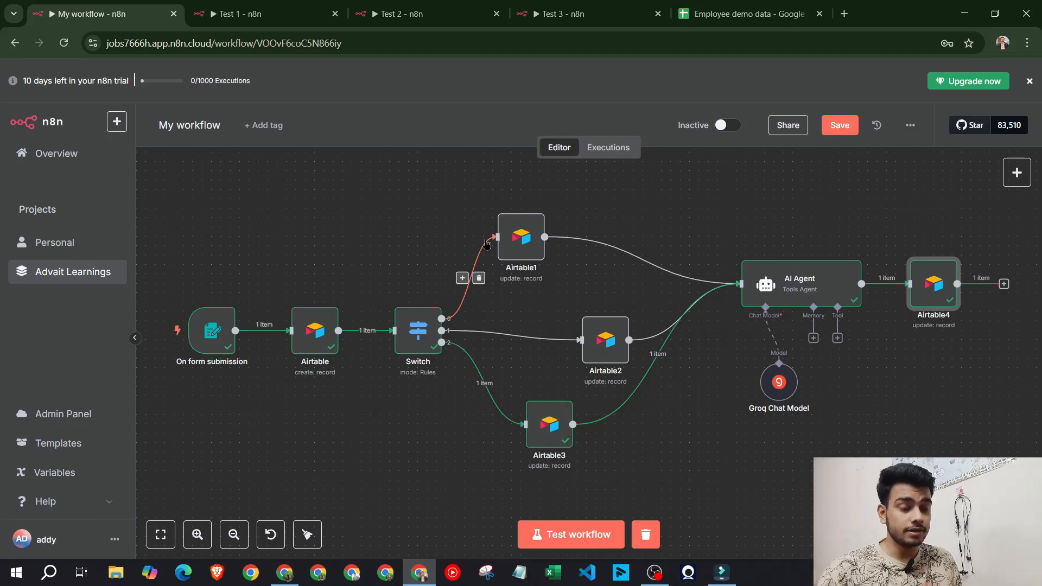
left_click(214, 126)
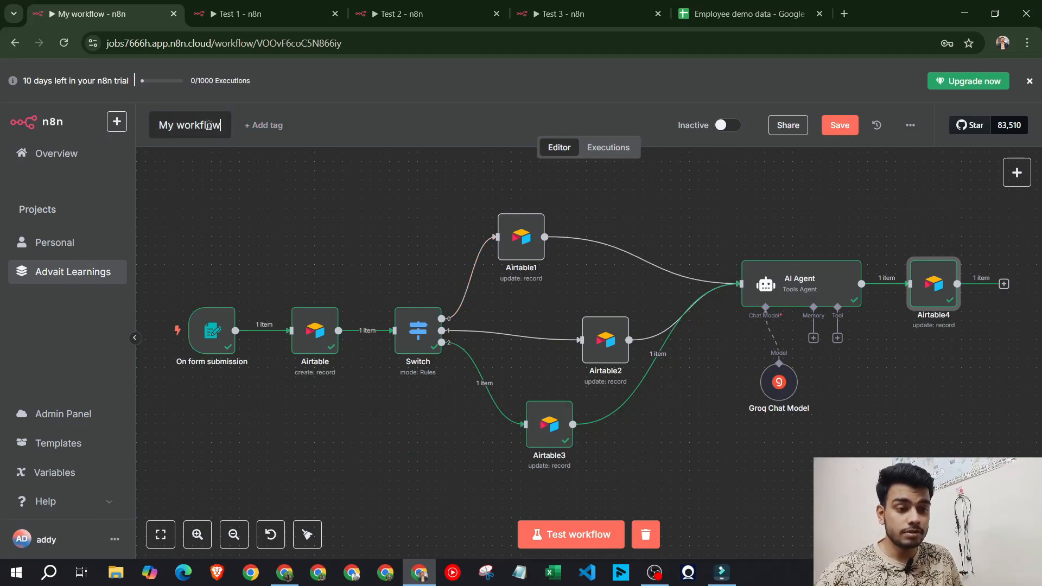
type("Test 1")
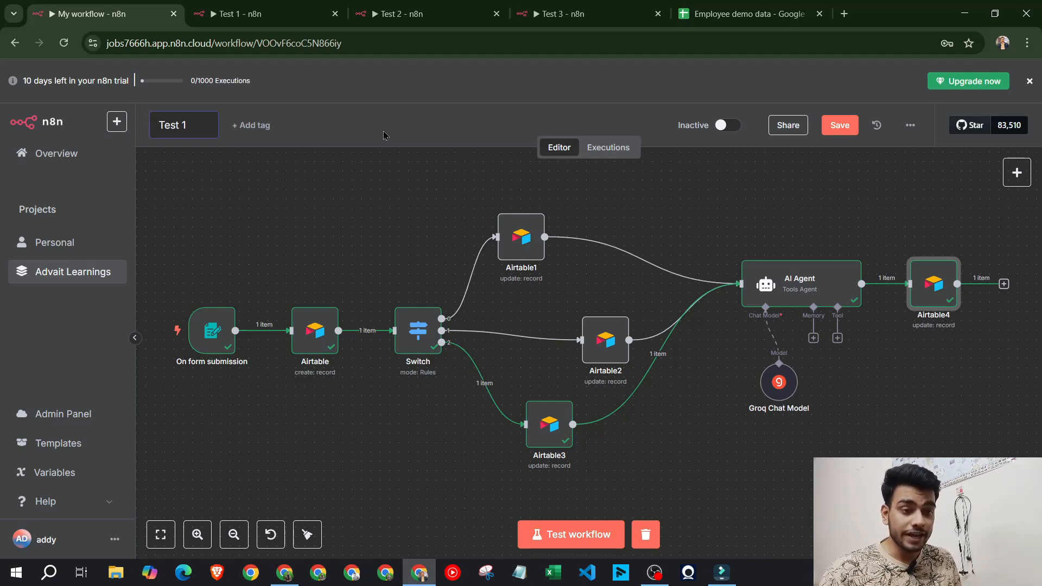
left_click(857, 126)
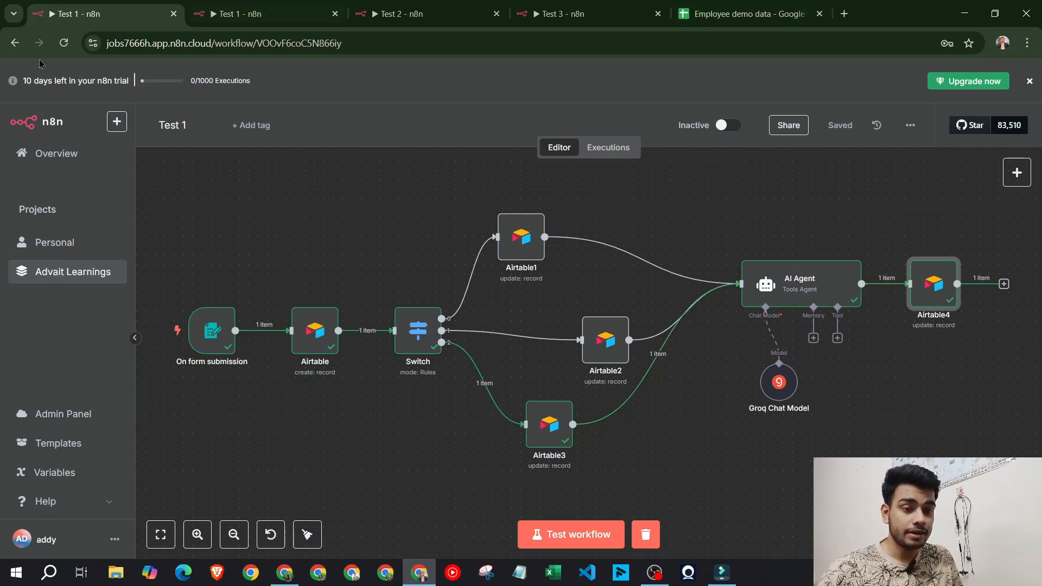
left_click(14, 42)
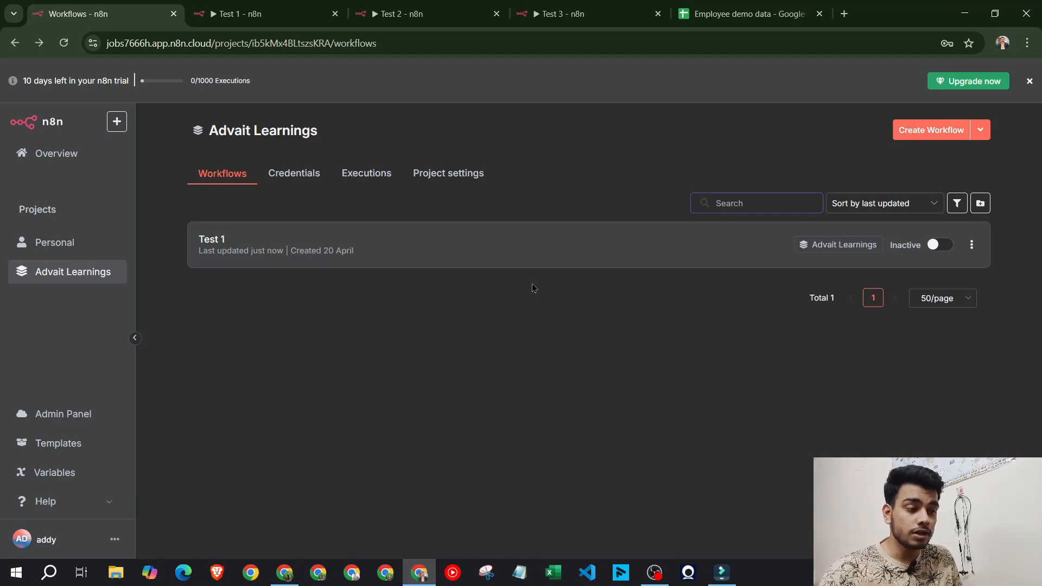
In the older Test 1 workflow, cancel closing it, return to the canvas and save
left_click(226, 8)
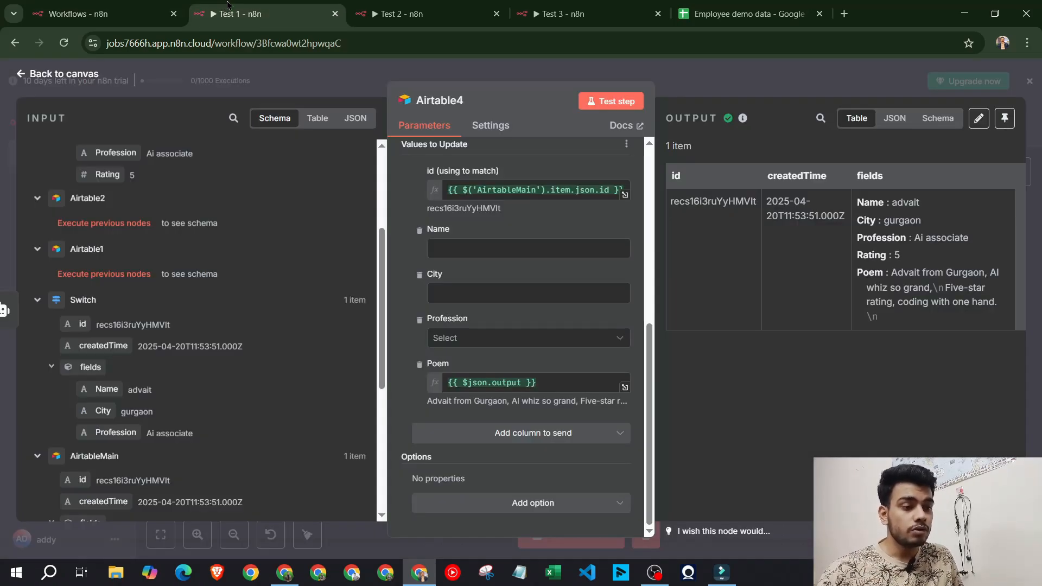
left_click(334, 15)
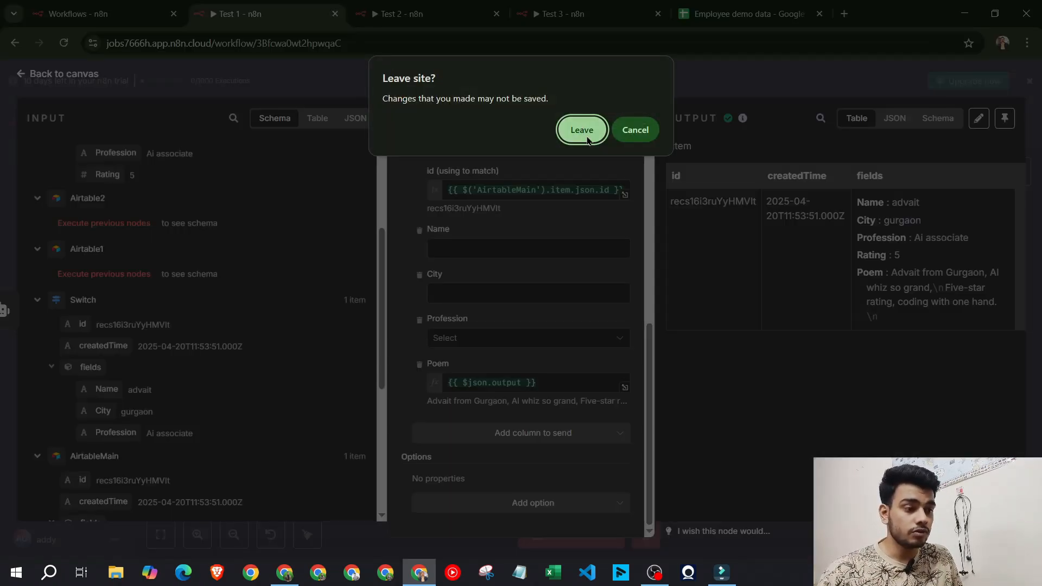
left_click(634, 131)
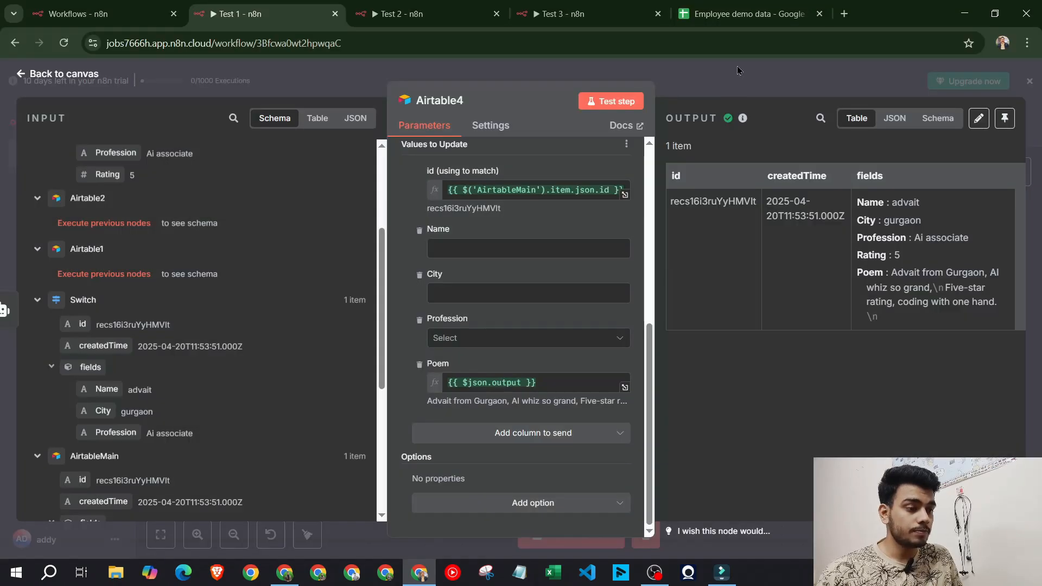
left_click(737, 66)
left_click(848, 134)
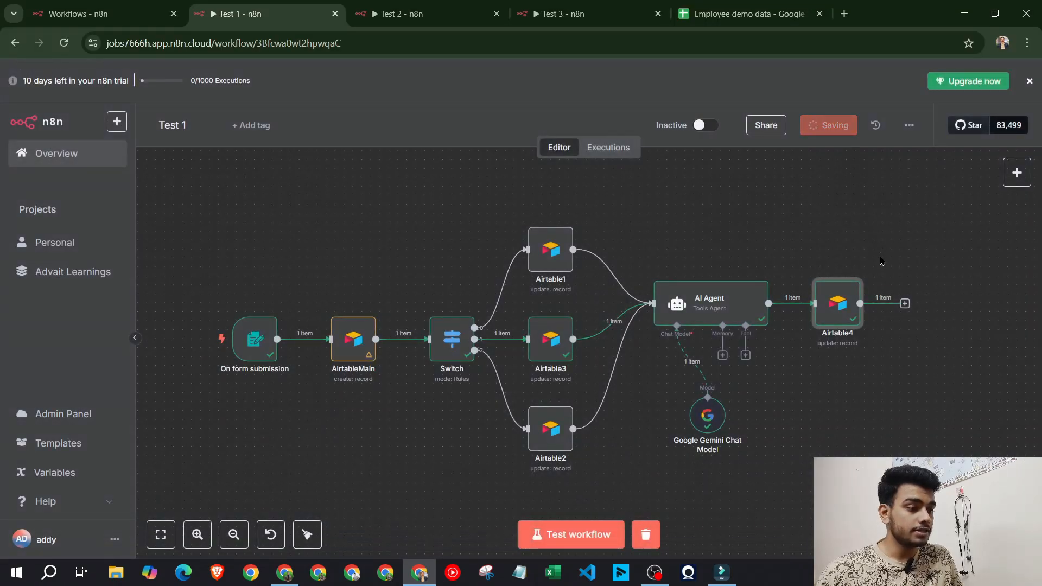
Close the older Test 1 tab and switch to the Employee demo data spreadsheet
left_click(335, 14)
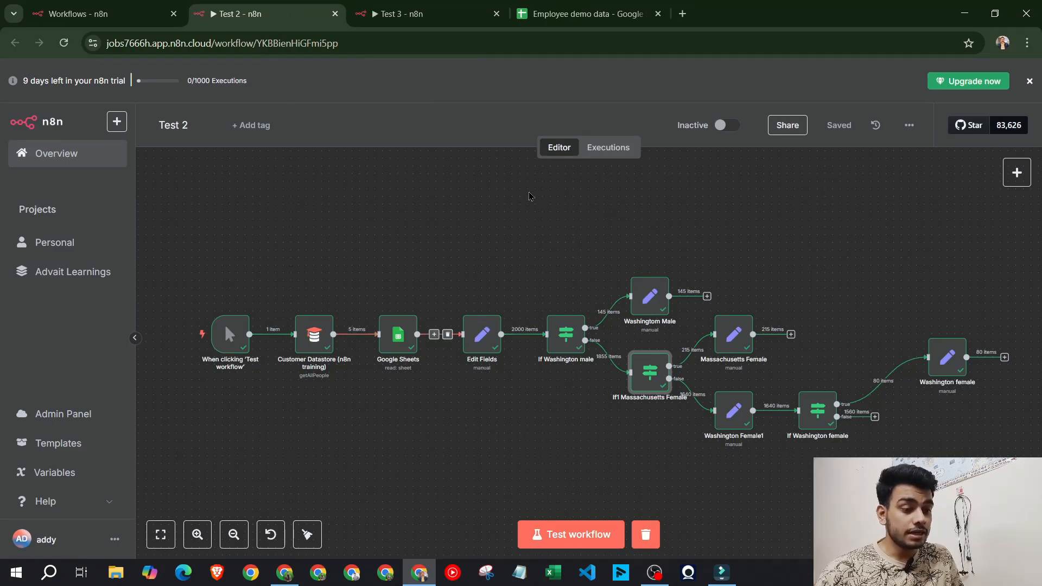
scroll(259, 372, "up", 1)
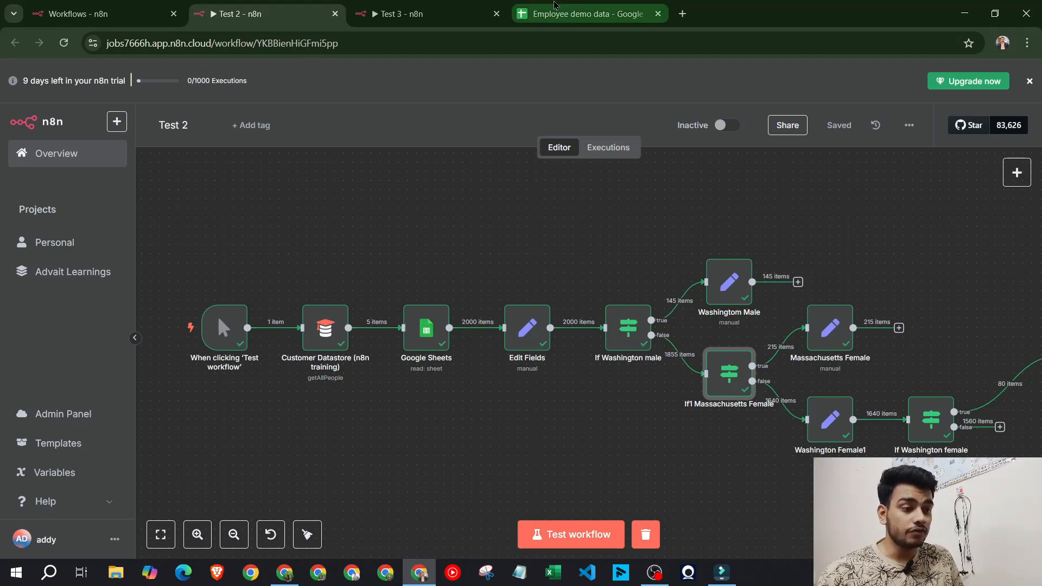
left_click(583, 14)
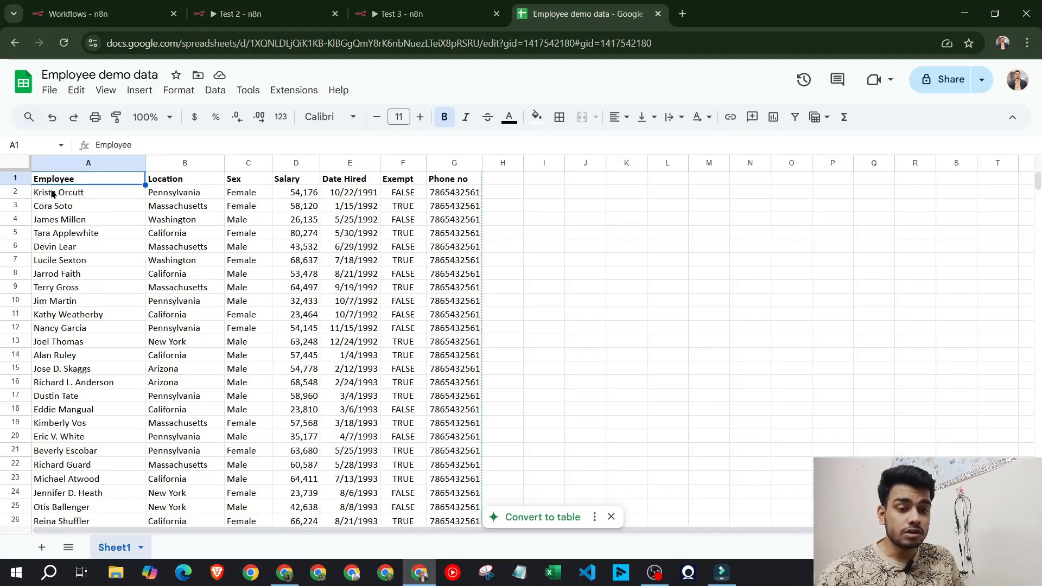
Review the employee data A1:E17 and its header row unchanged, then return to Test 2
left_click_drag(57, 186, 387, 421)
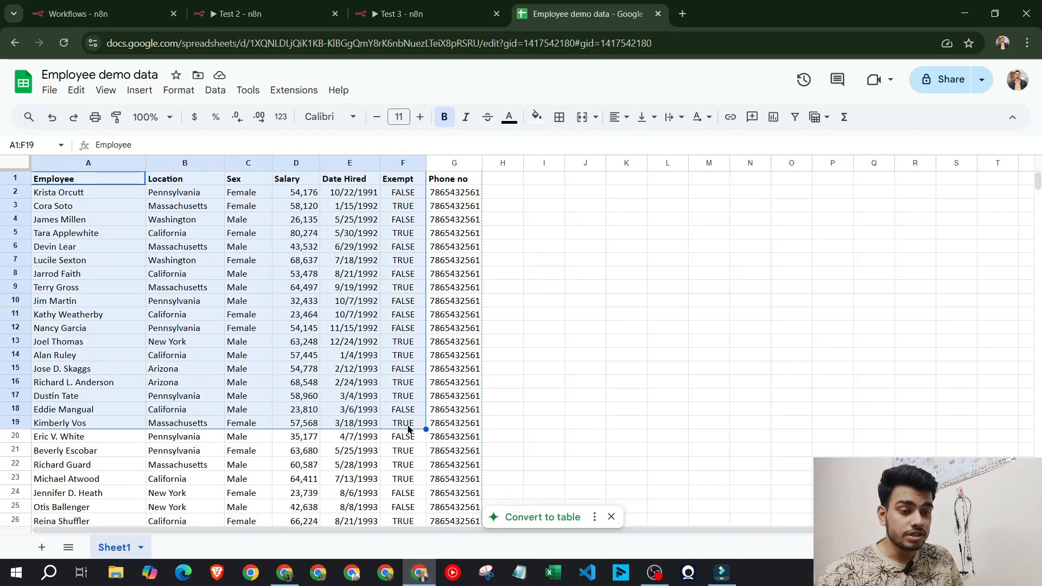
left_click(386, 421)
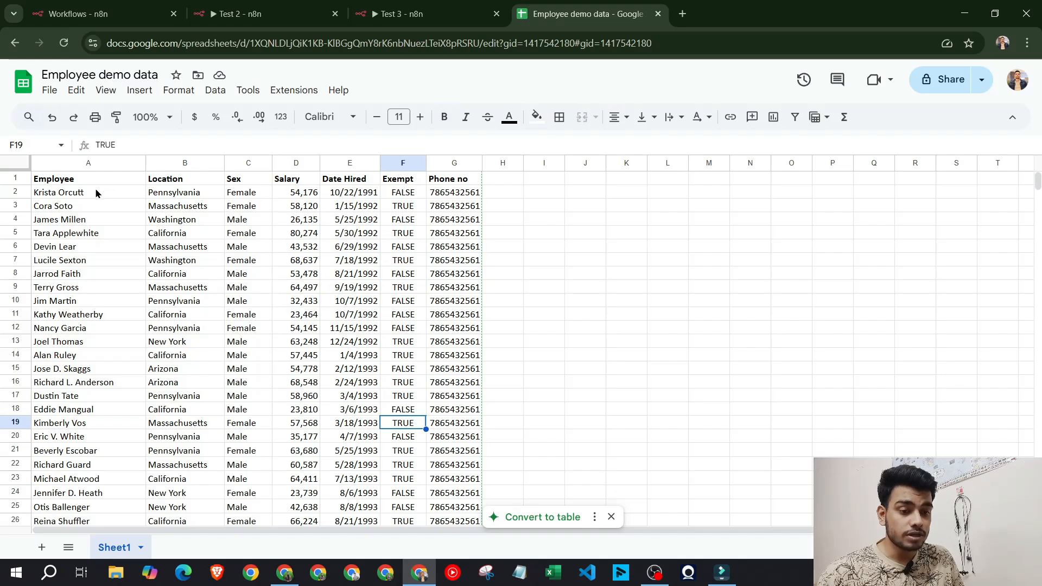
left_click(62, 181)
key("Right")
key("Right")
key("Right")
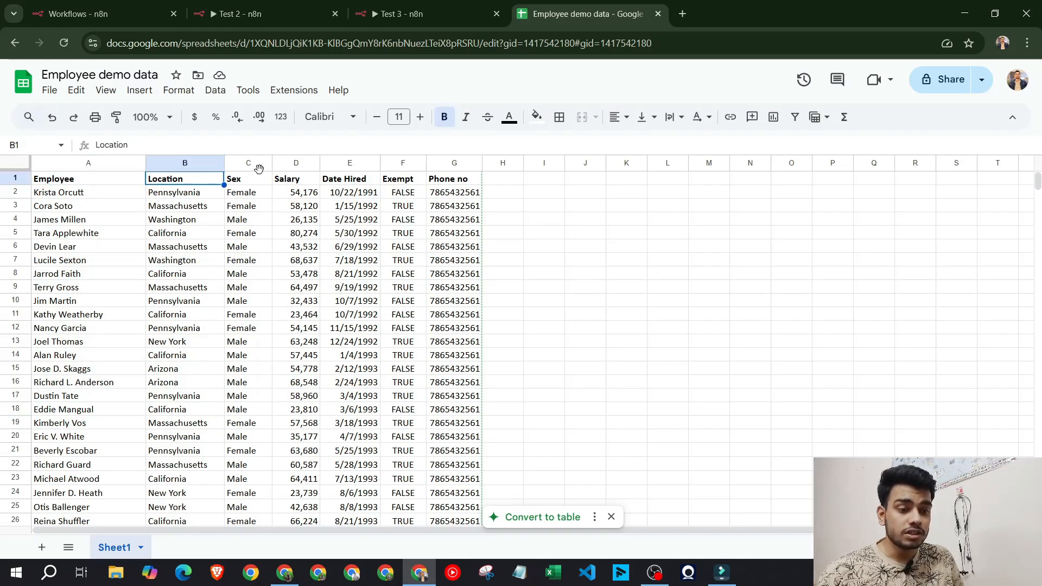
key("Left")
key("Left")
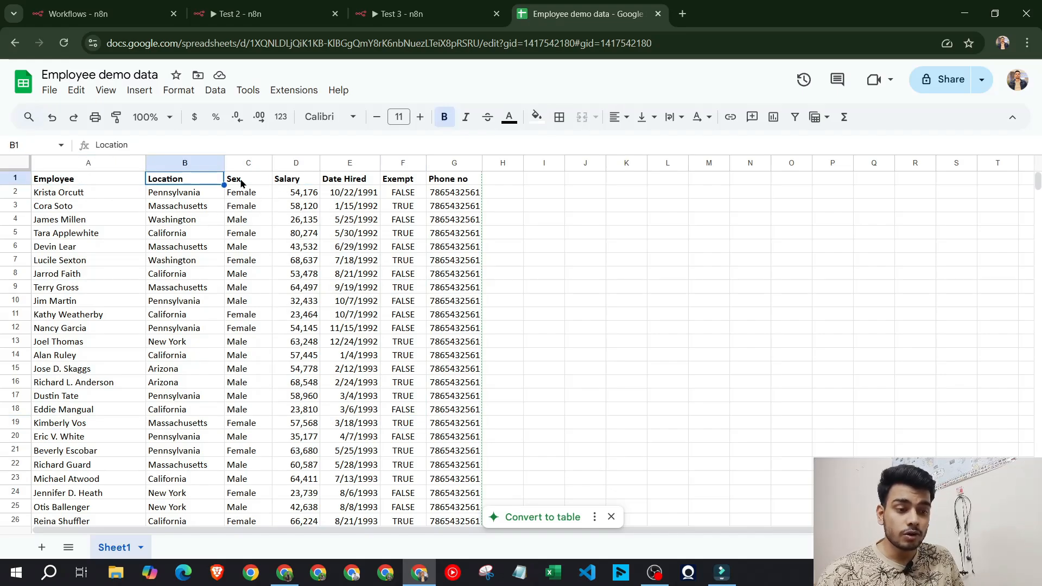
key("Right")
key("Right")
key("Right")
key("Right")
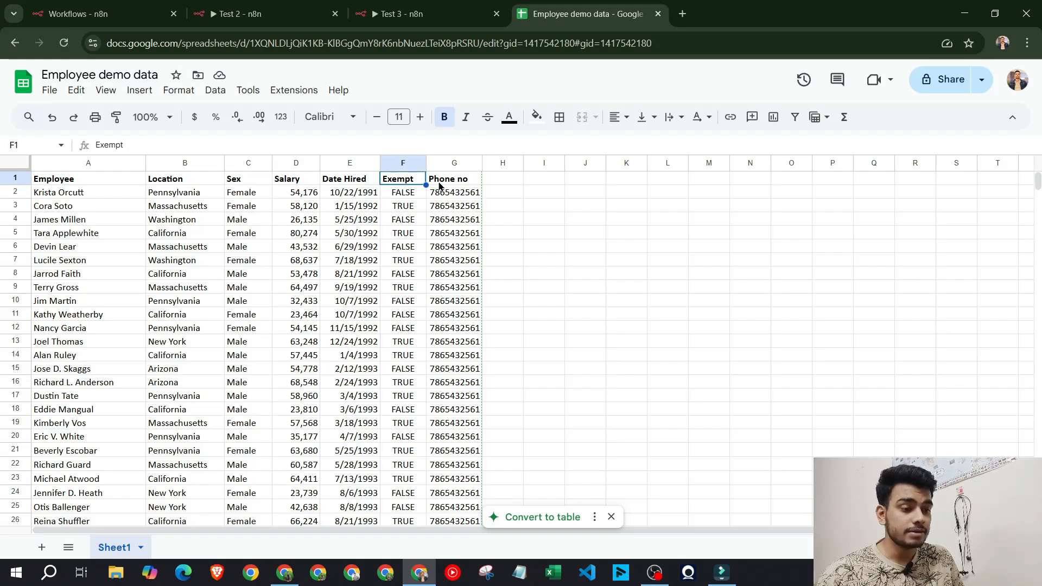
key("Right")
left_click(261, 14)
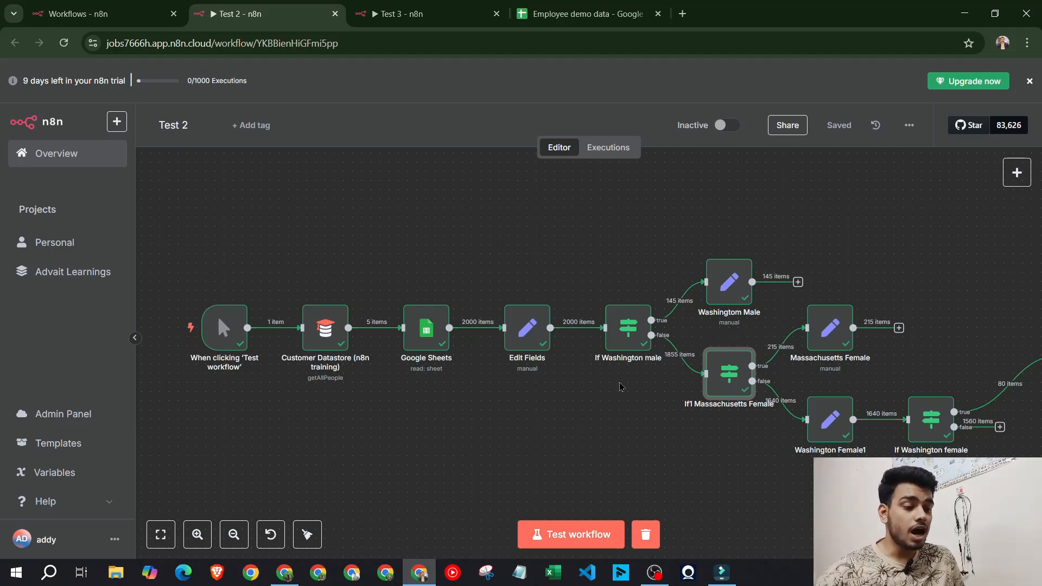
Create a new blank workflow and rename it 'Test 2'
scroll(618, 381, "down", 1)
left_click_drag(597, 420, 577, 404)
scroll(412, 398, "up", 1)
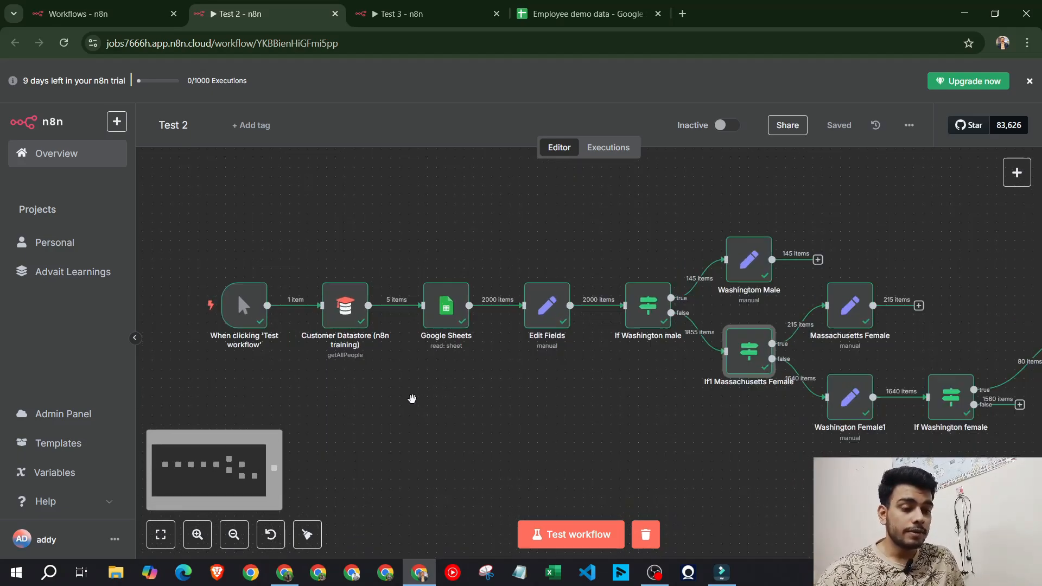
left_click(154, 6)
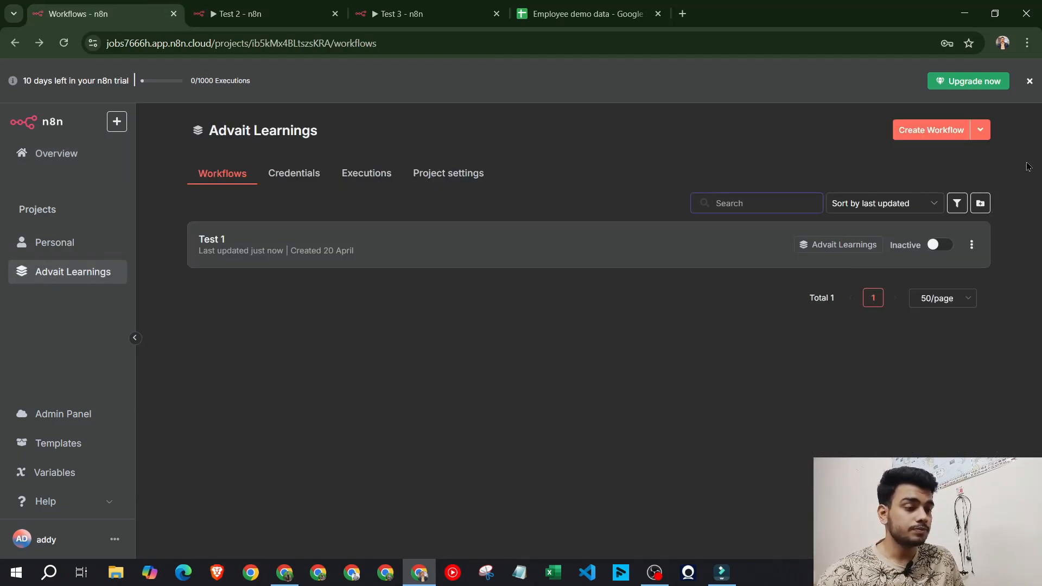
left_click(931, 130)
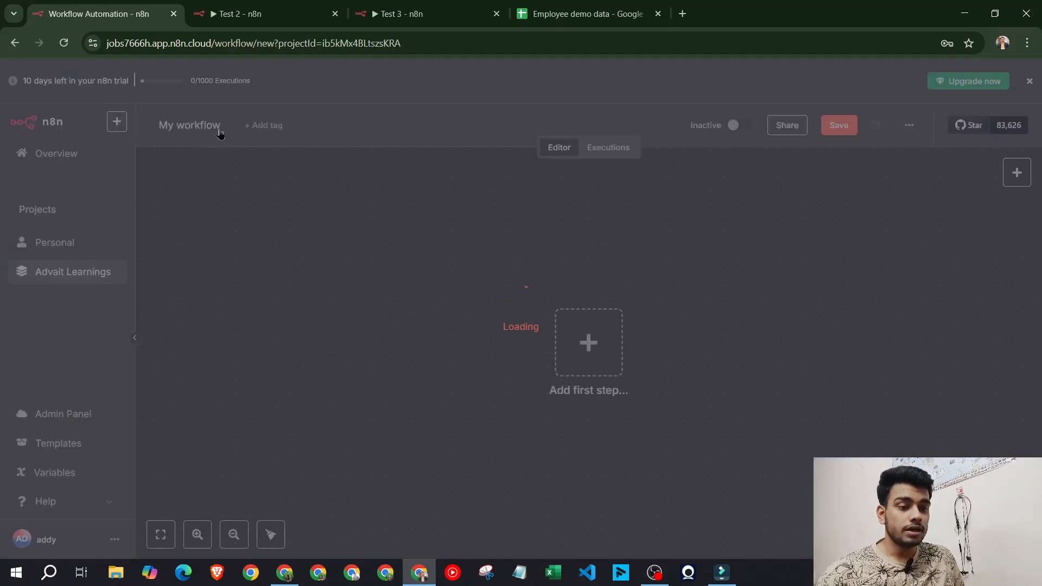
left_click(212, 124)
key("ctrl+a")
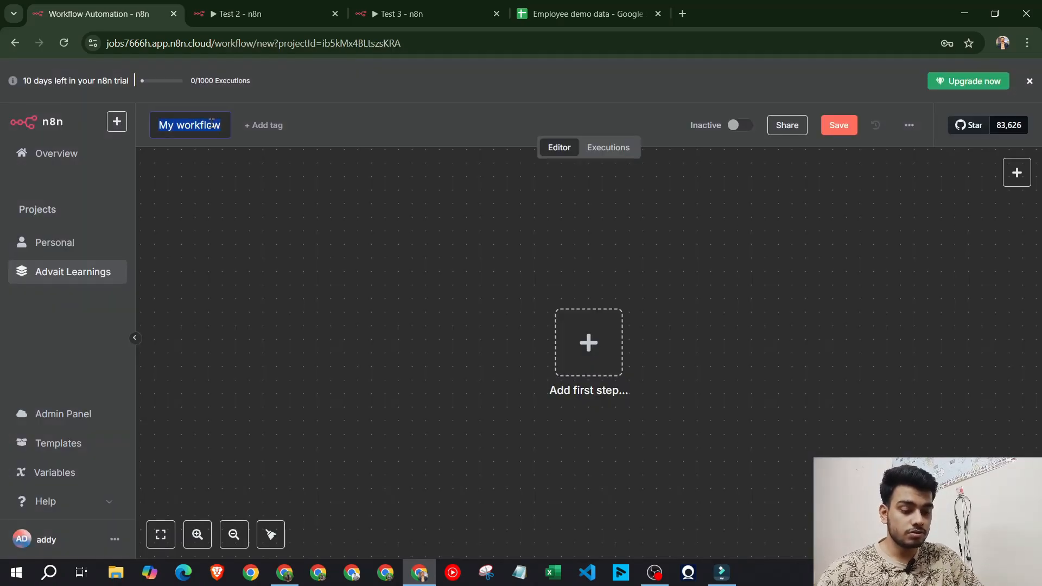
type("Test 2")
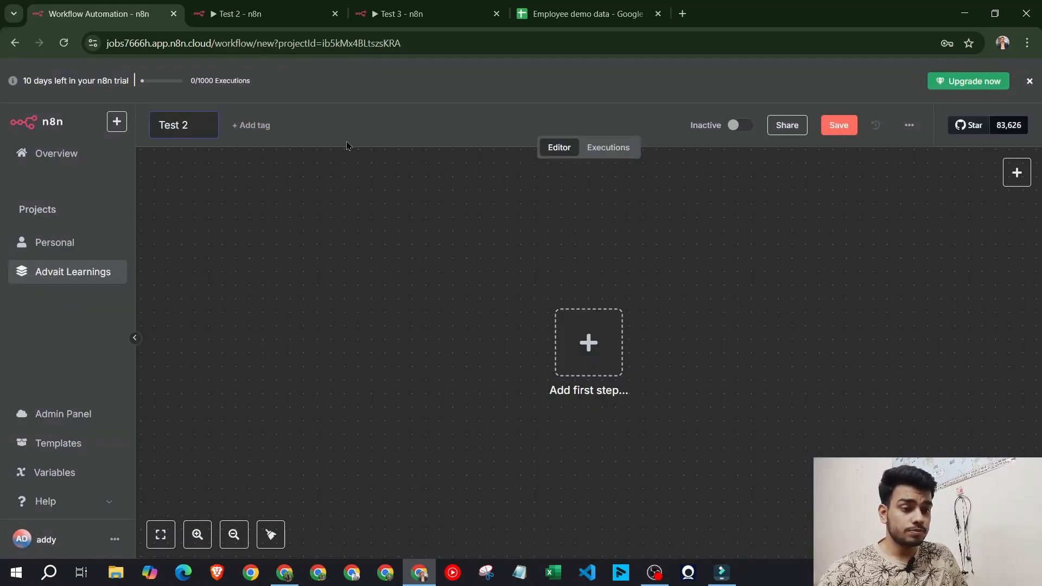
left_click(348, 145)
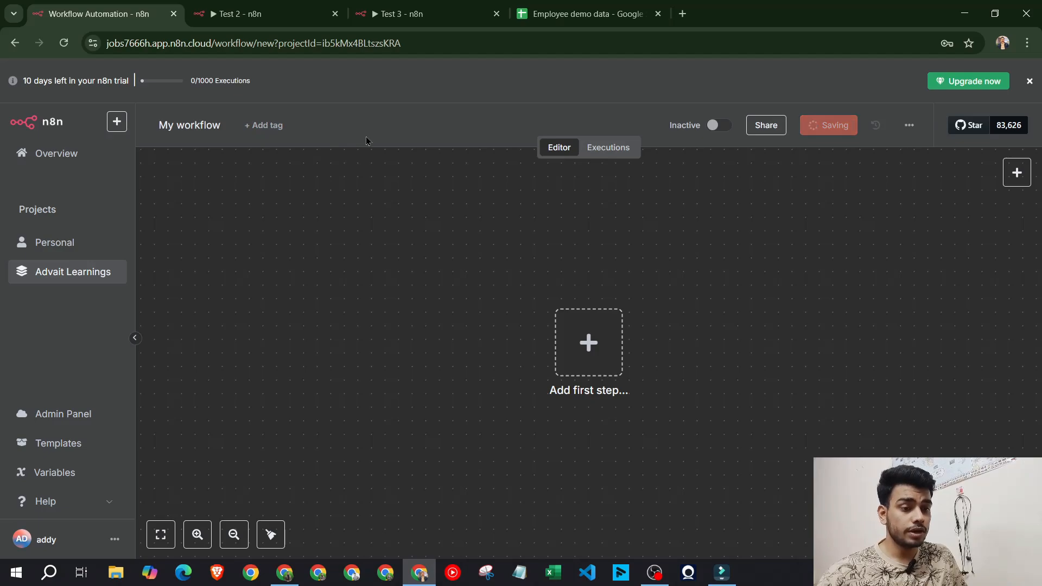
Add a manual trigger as the first step and move it to the canvas's left
left_click(602, 336)
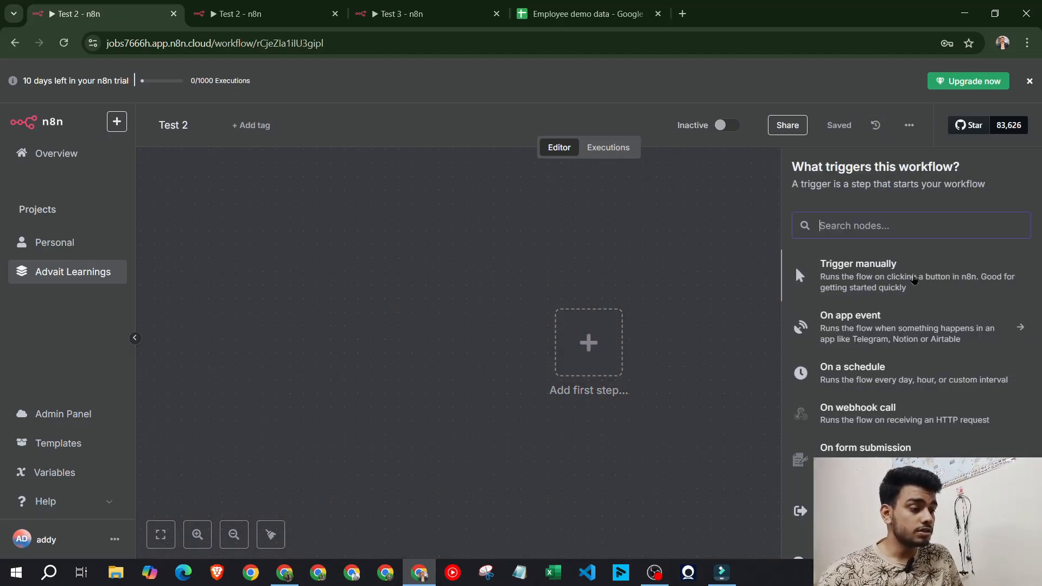
left_click(857, 269)
left_click_drag(586, 358, 288, 331)
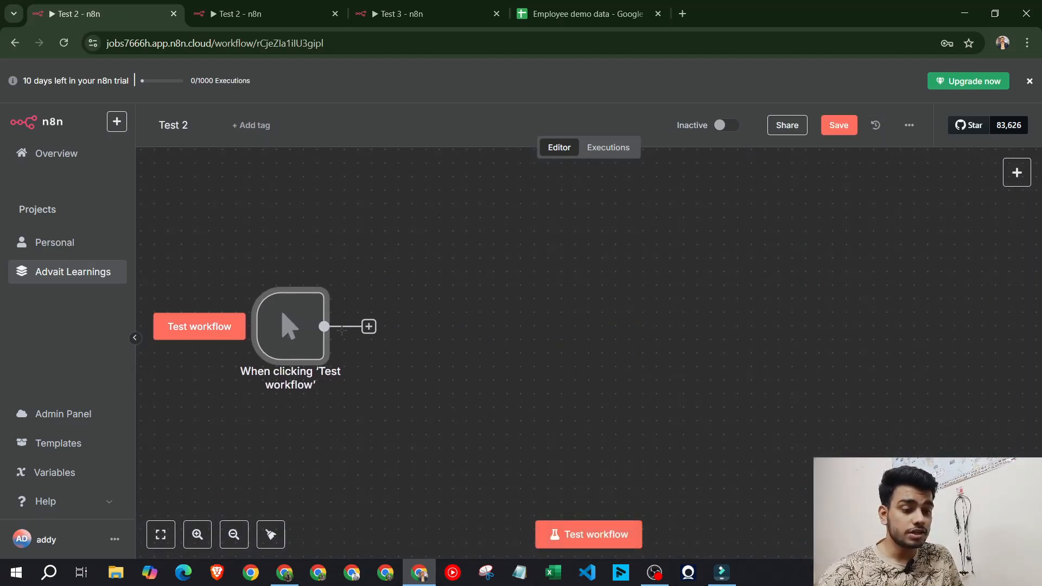
Check the finished Test 2 example workflow, then bring up the Canva workflow notes
left_click(266, 10)
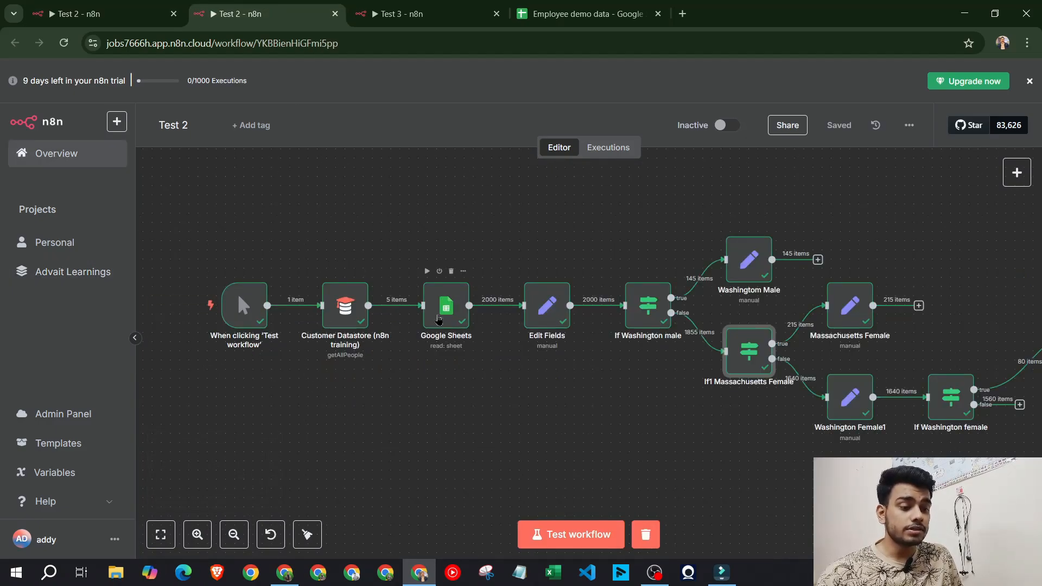
scroll(339, 337, "up", 1)
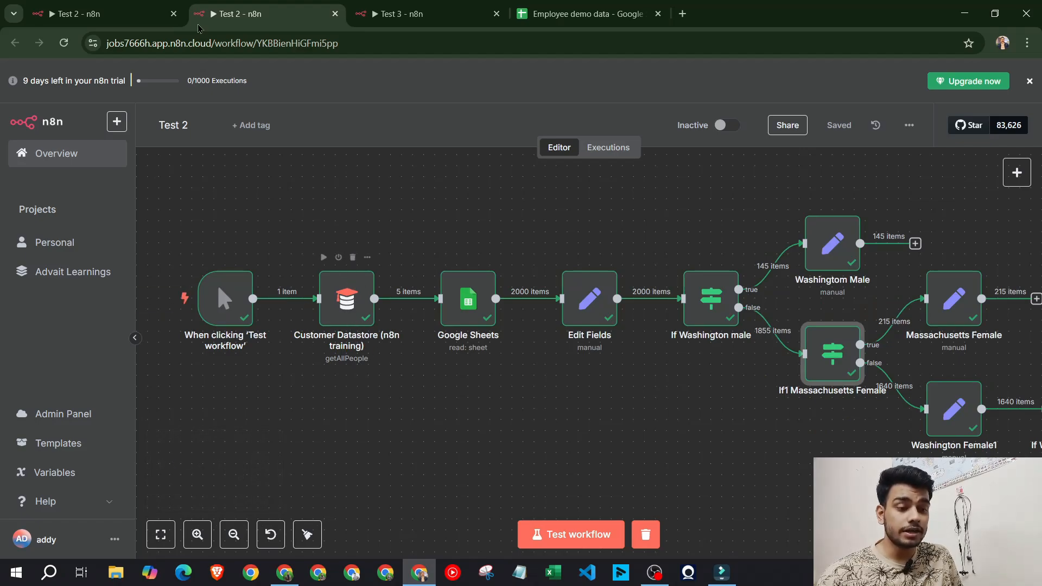
key("ctrl+shift+Tab")
left_click(284, 573)
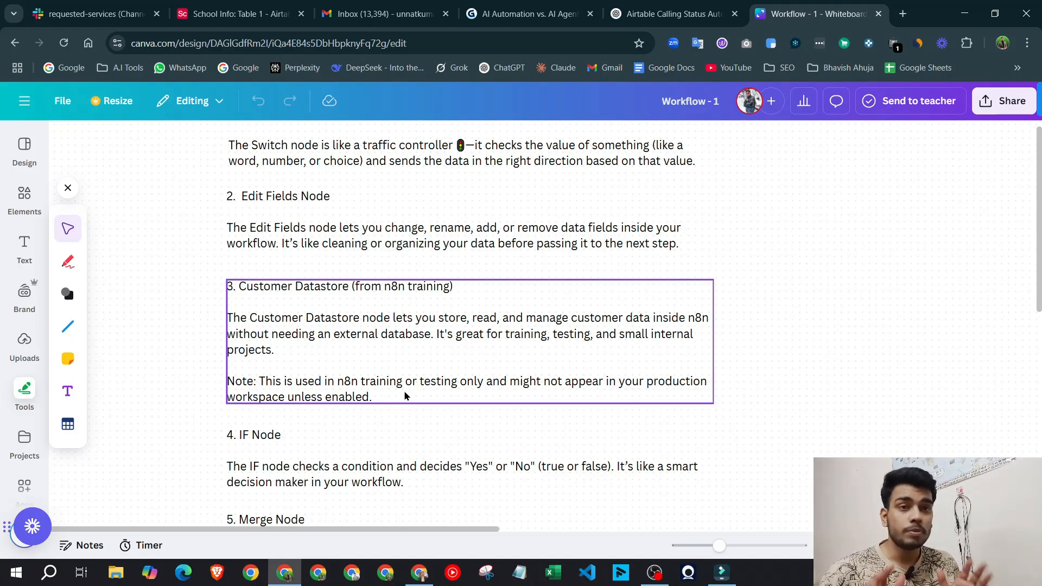
Return to the n8n window with the new Test 2 workflow and its manual trigger
left_click(420, 572)
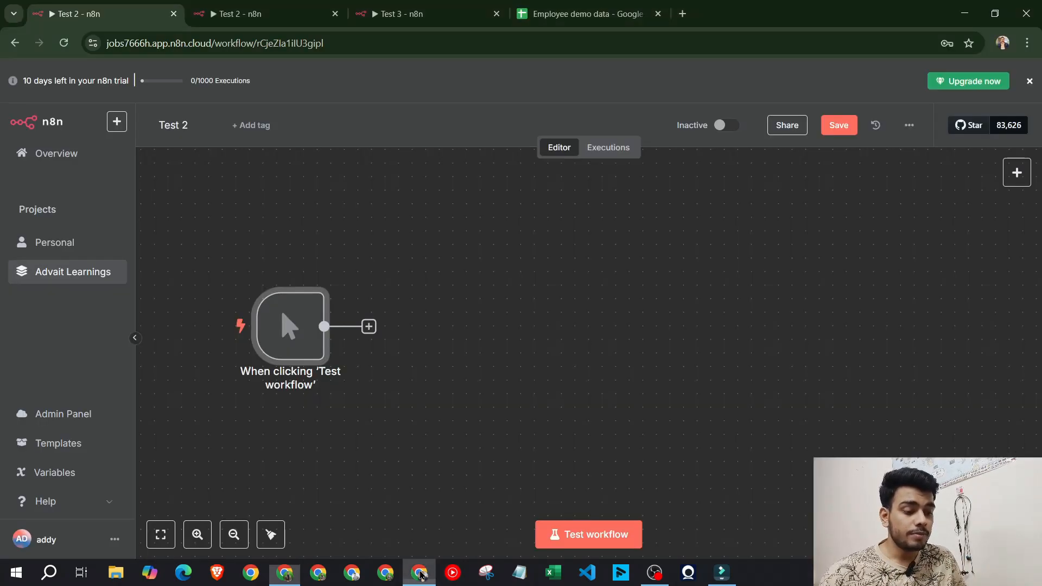
Add a Google Sheets node using 'Get row(s) in sheet' after the manual trigger
mouse_move(370, 339)
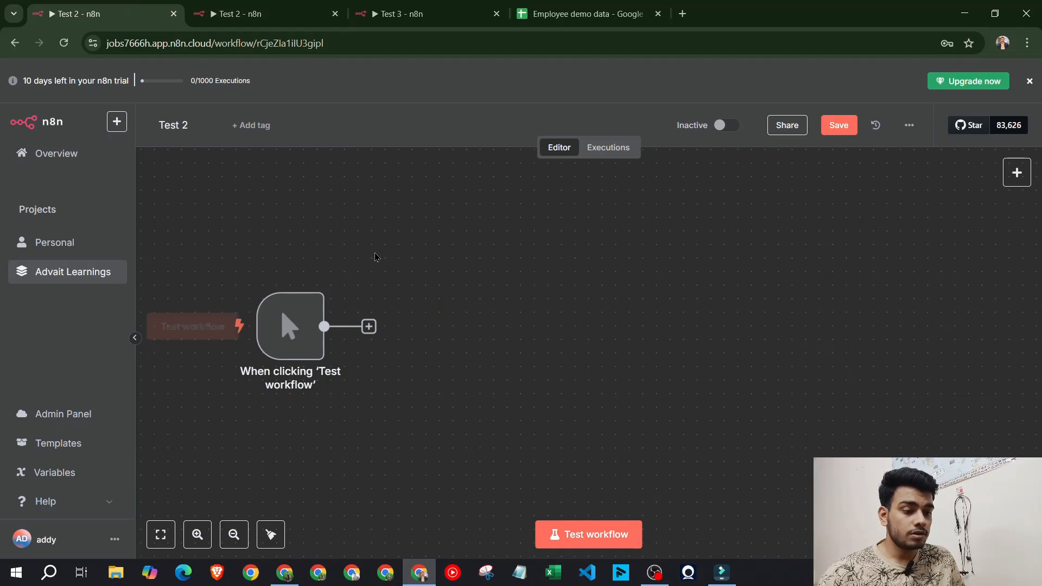
left_click(369, 326)
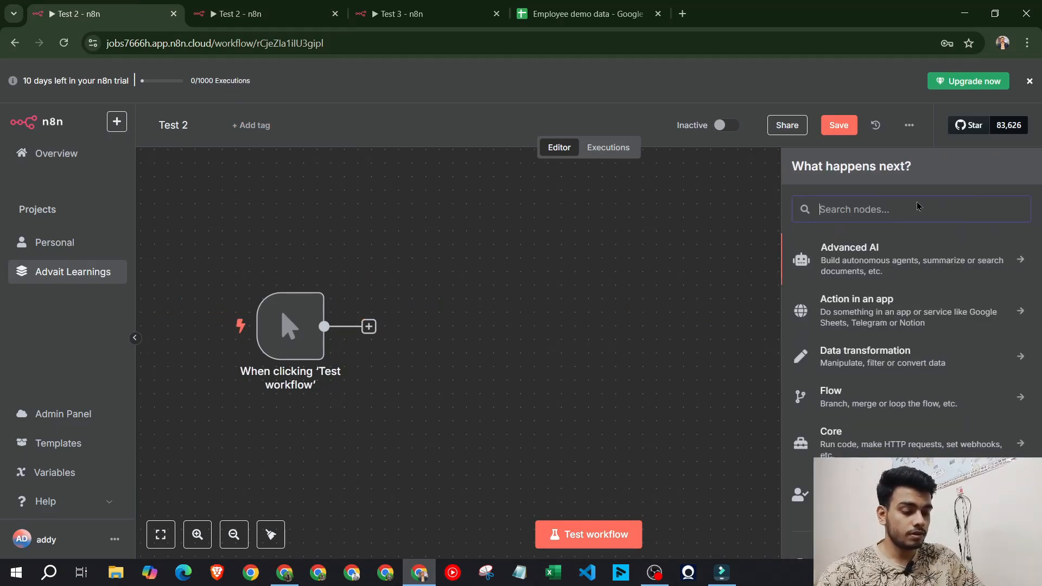
type("sheet")
left_click(905, 246)
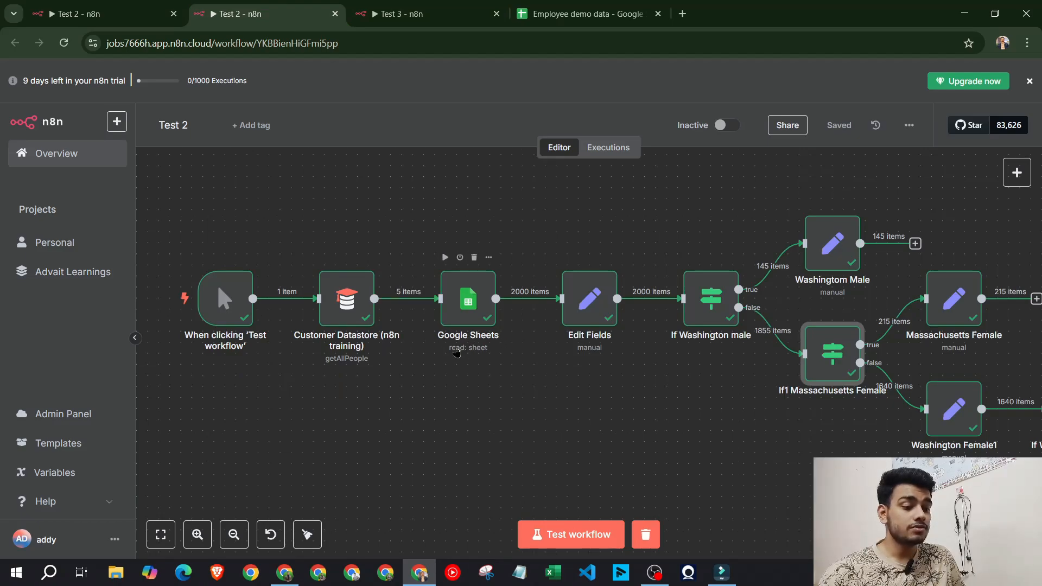
left_click(140, 6)
scroll(923, 391, "down", 2)
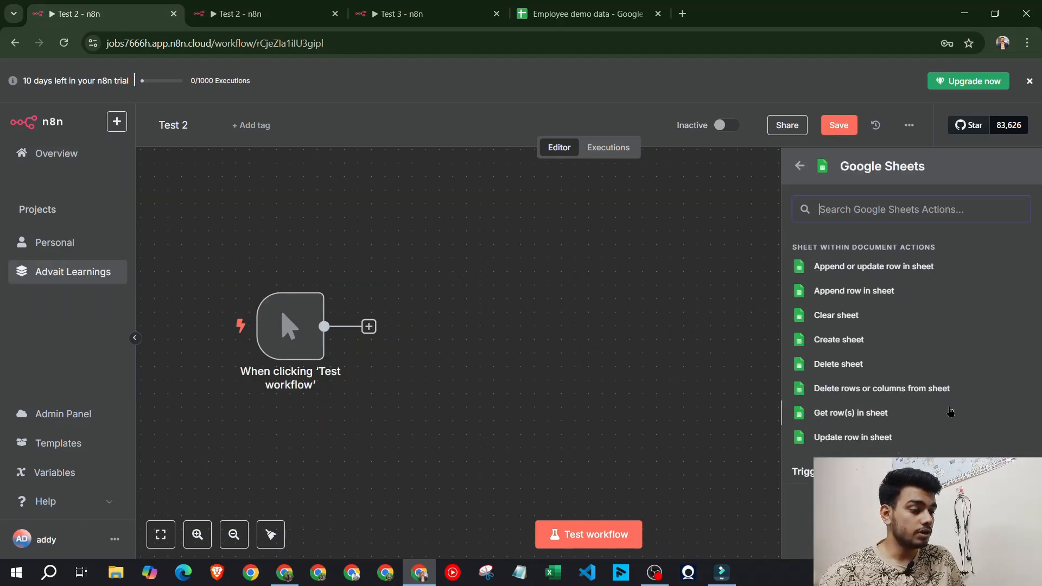
scroll(869, 443, "up", 1)
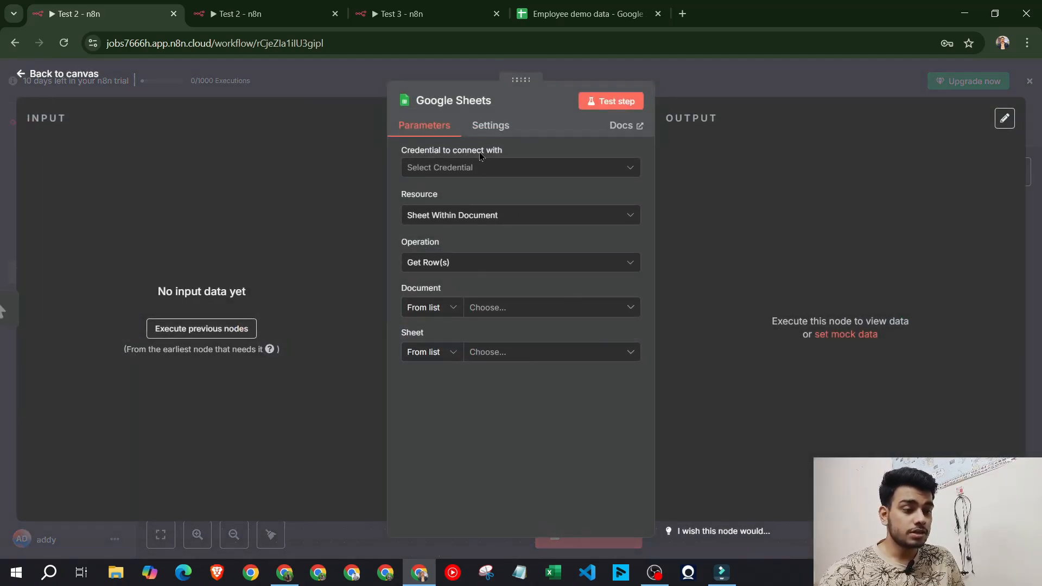
left_click(486, 168)
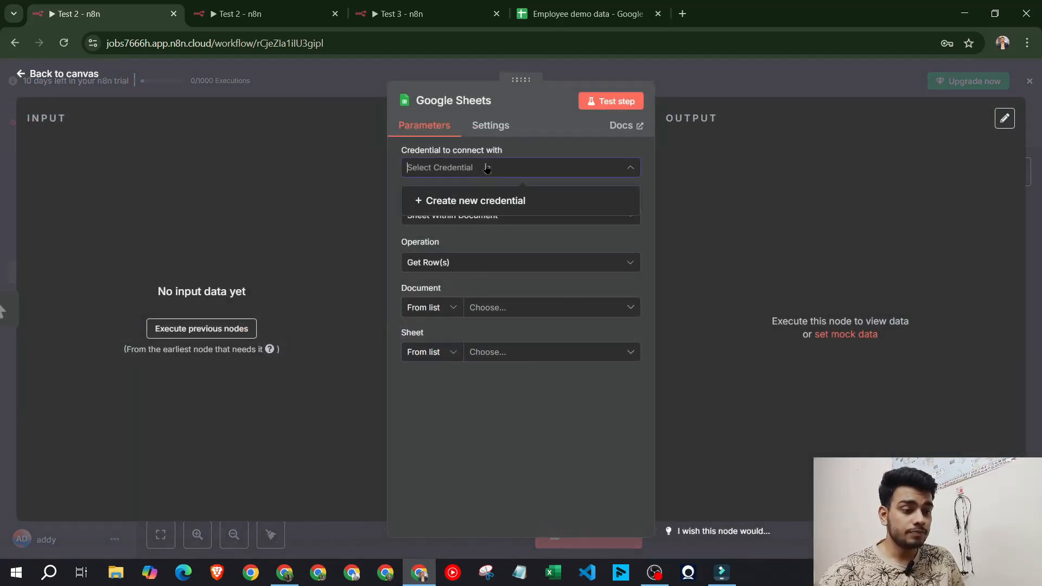
Create a Google Sheets OAuth2 credential by signing in with Google and granting access
left_click(491, 201)
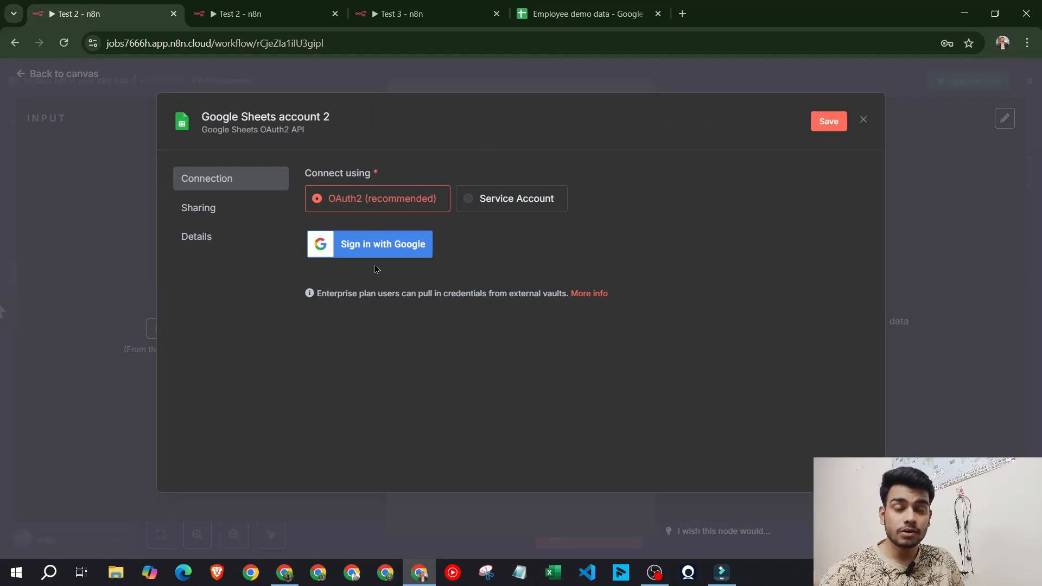
left_click(416, 242)
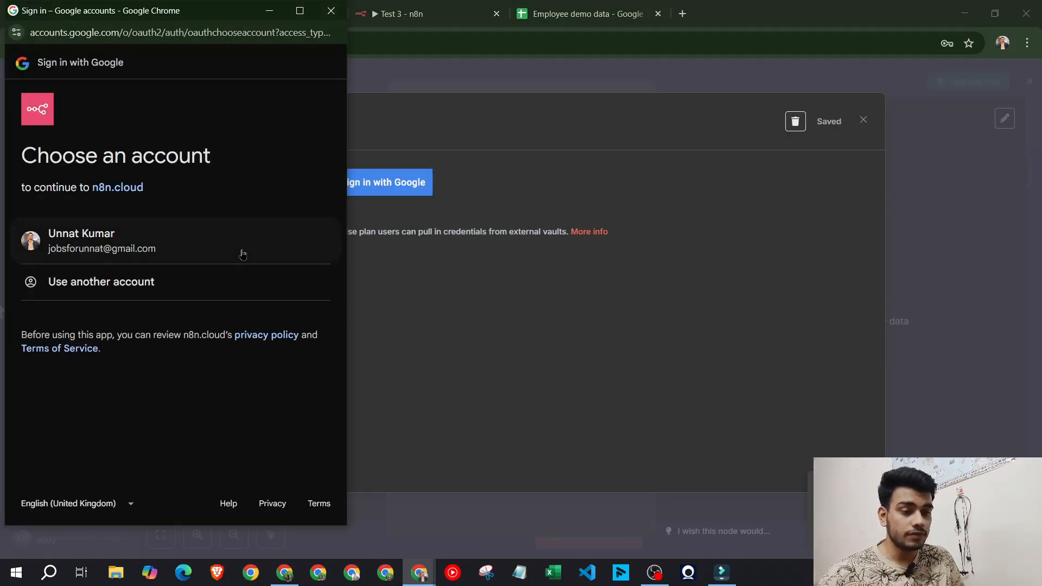
left_click(198, 251)
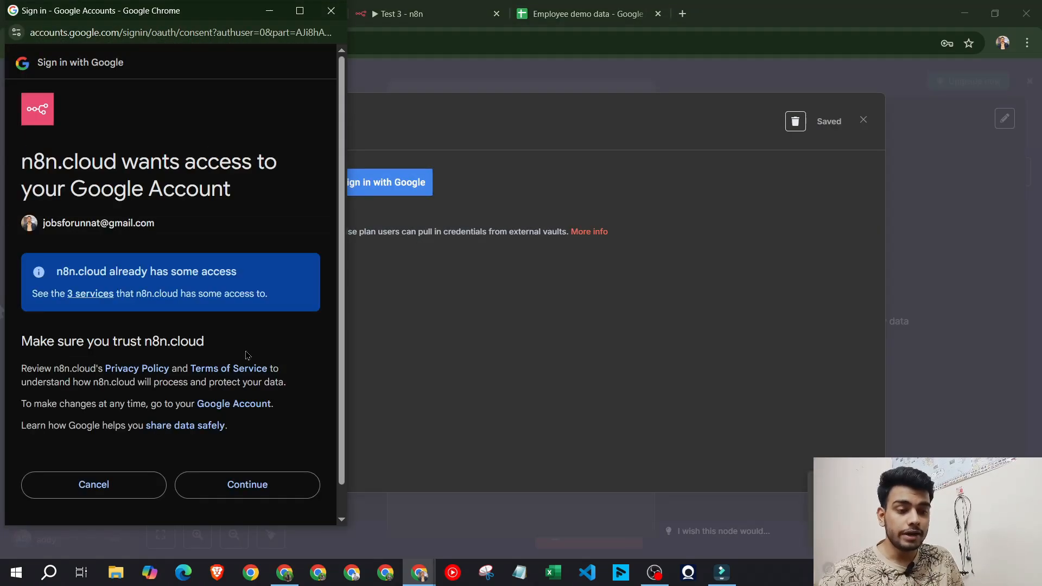
left_click(270, 485)
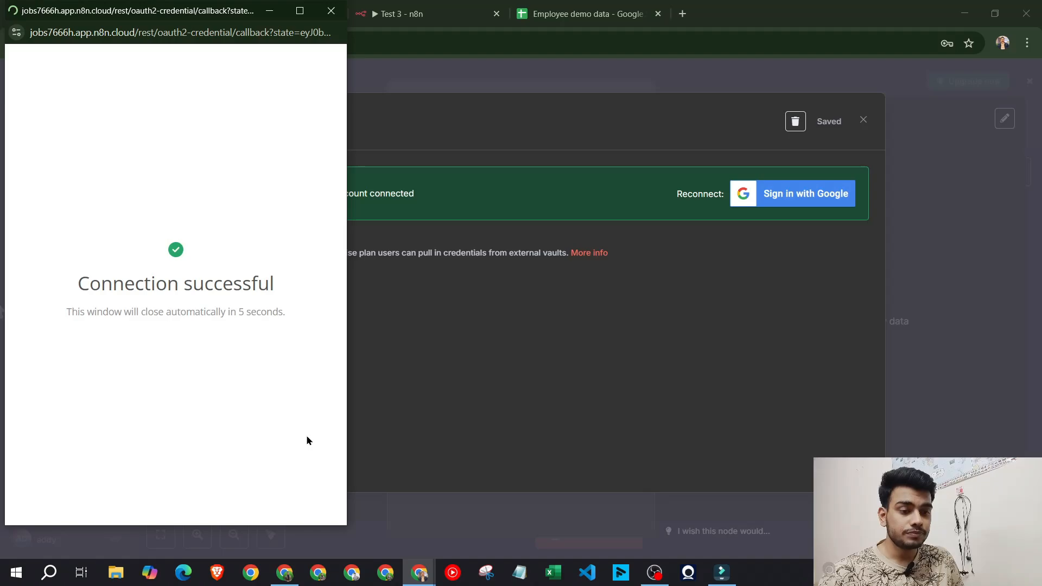
left_click(331, 10)
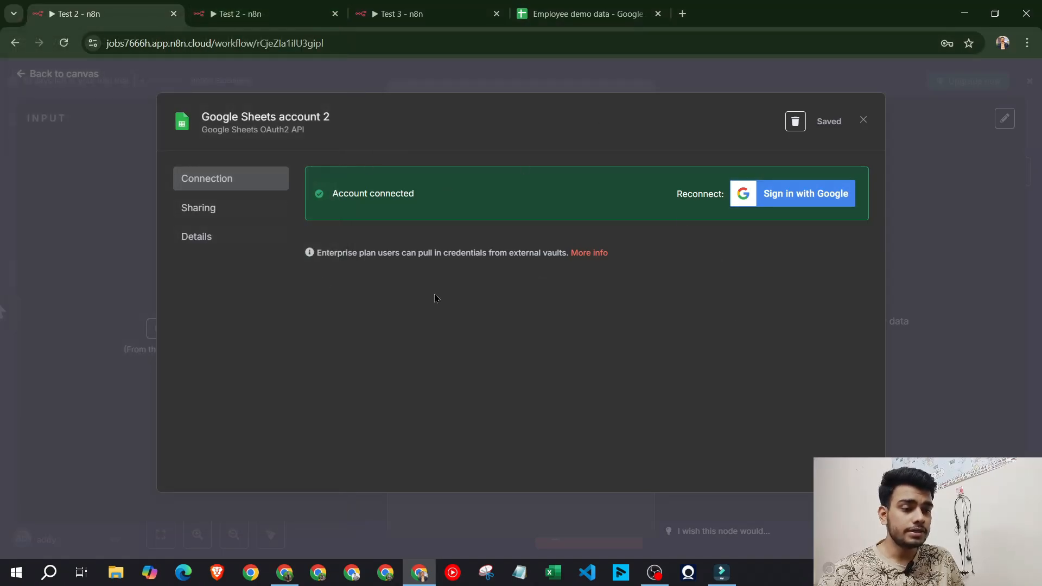
left_click(862, 120)
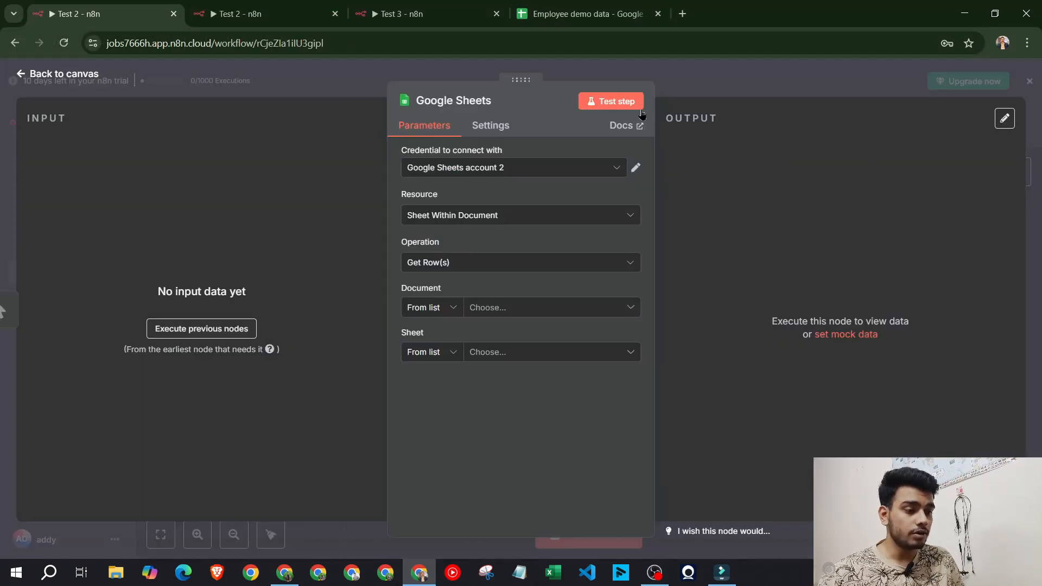
Configure the node: Sheet Within Document, Get Row(s), Employee demo data, Sheet1
left_click(471, 219)
left_click(471, 220)
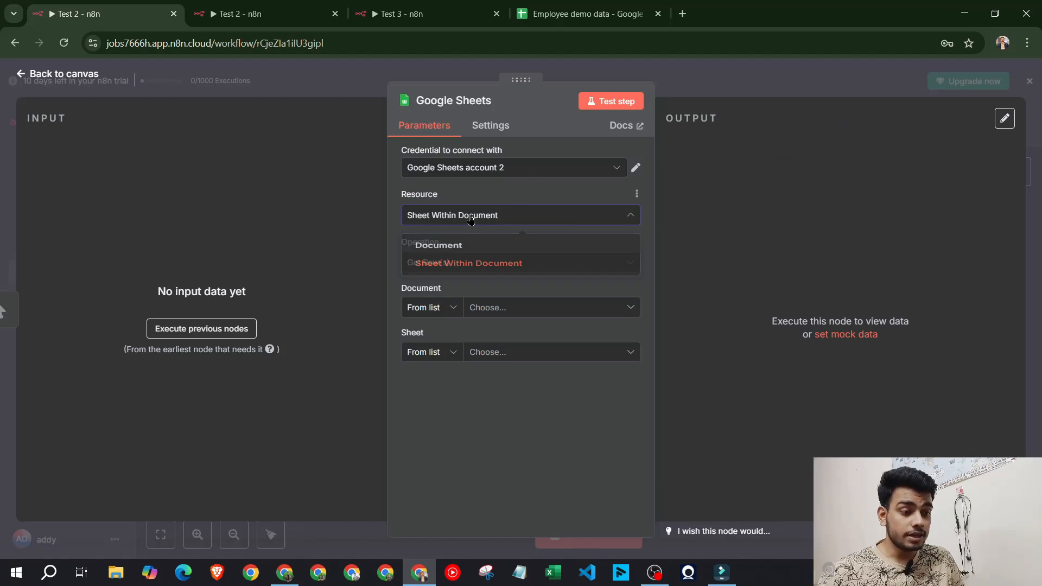
left_click(498, 266)
left_click(501, 271)
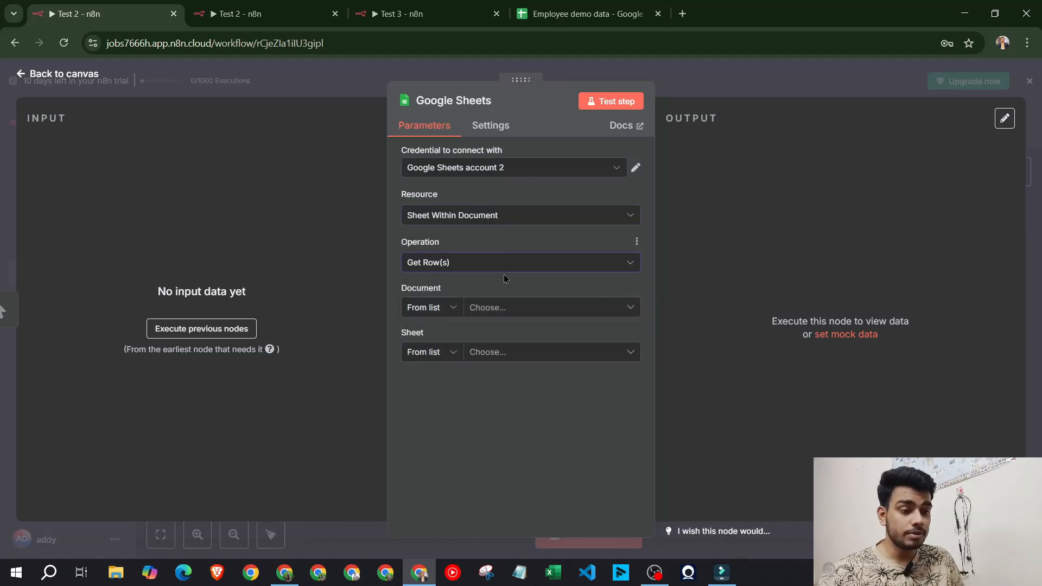
left_click(547, 308)
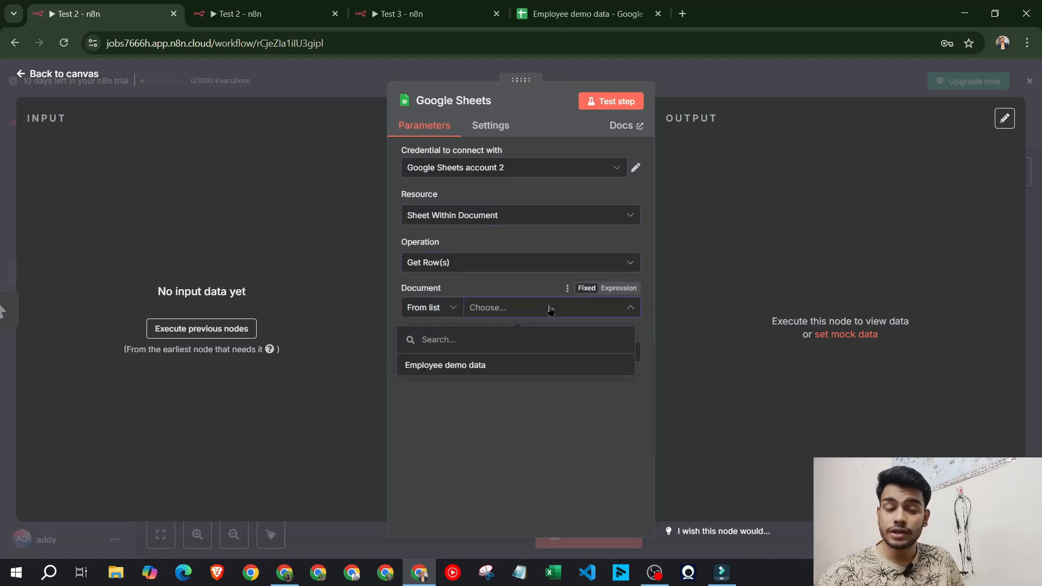
left_click(493, 364)
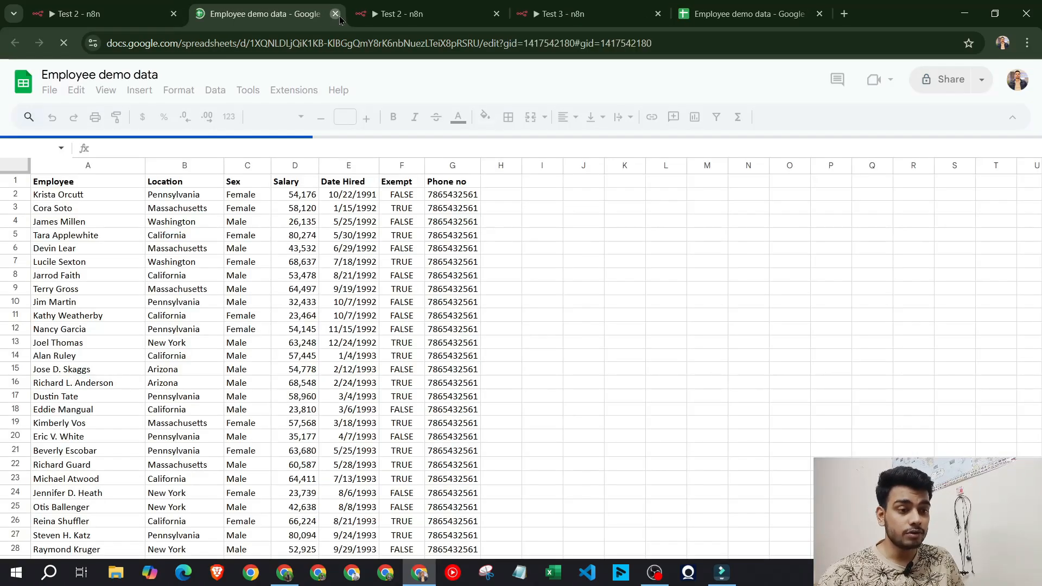
key("ctrl+w")
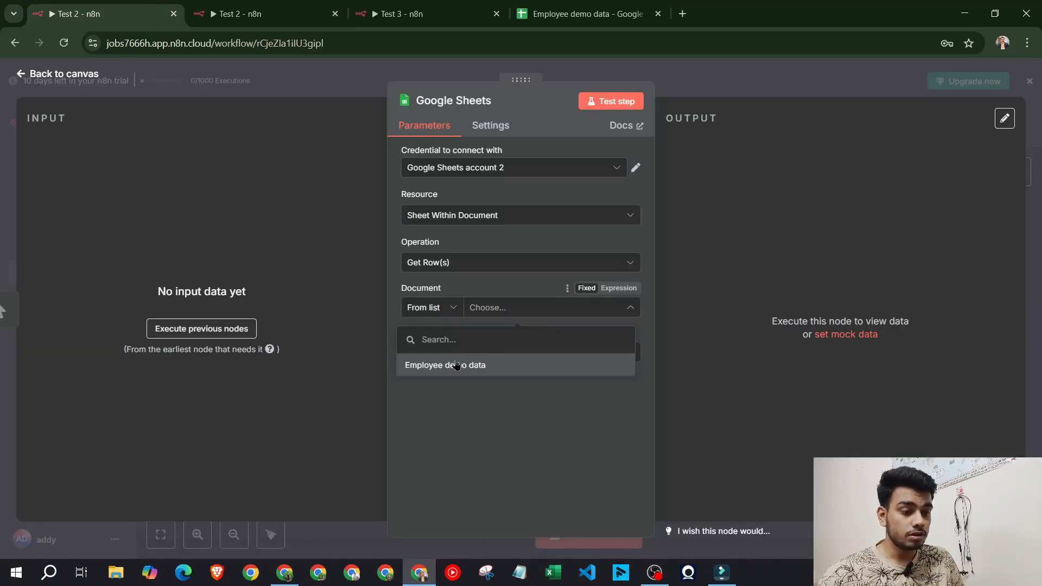
left_click(494, 365)
left_click(499, 359)
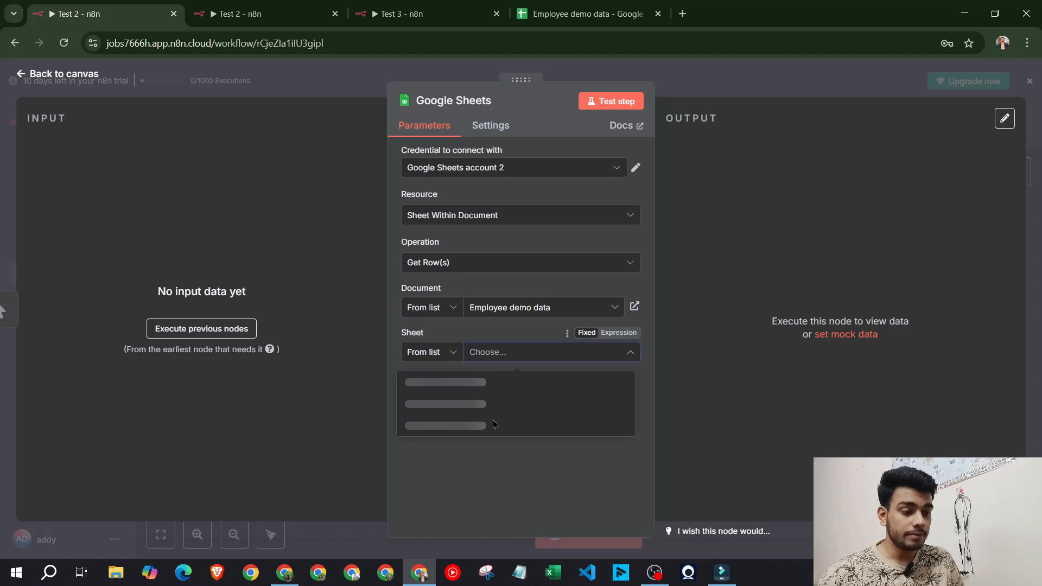
left_click(452, 387)
scroll(500, 391, "down", 1)
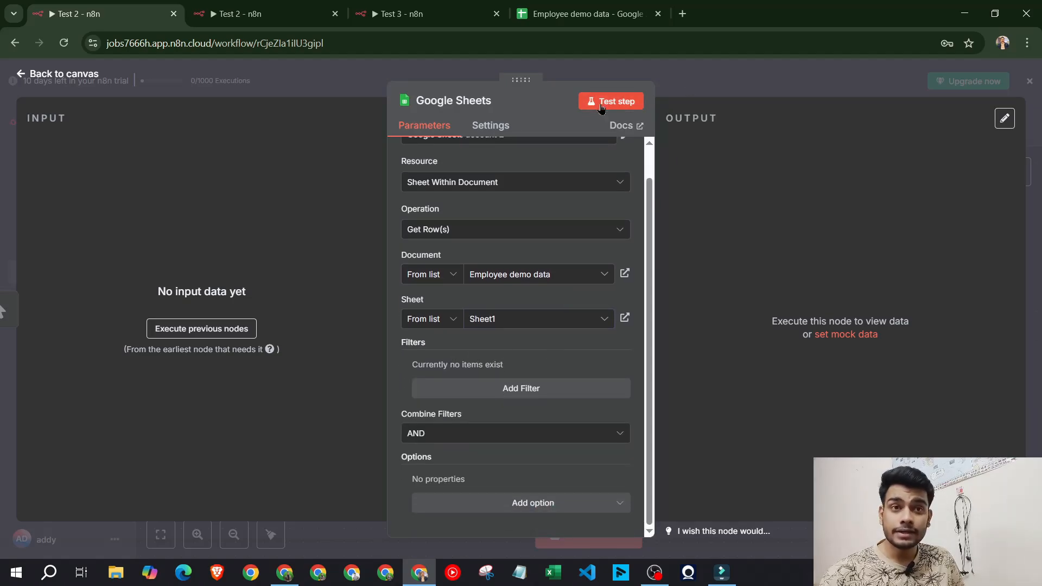
left_click(660, 72)
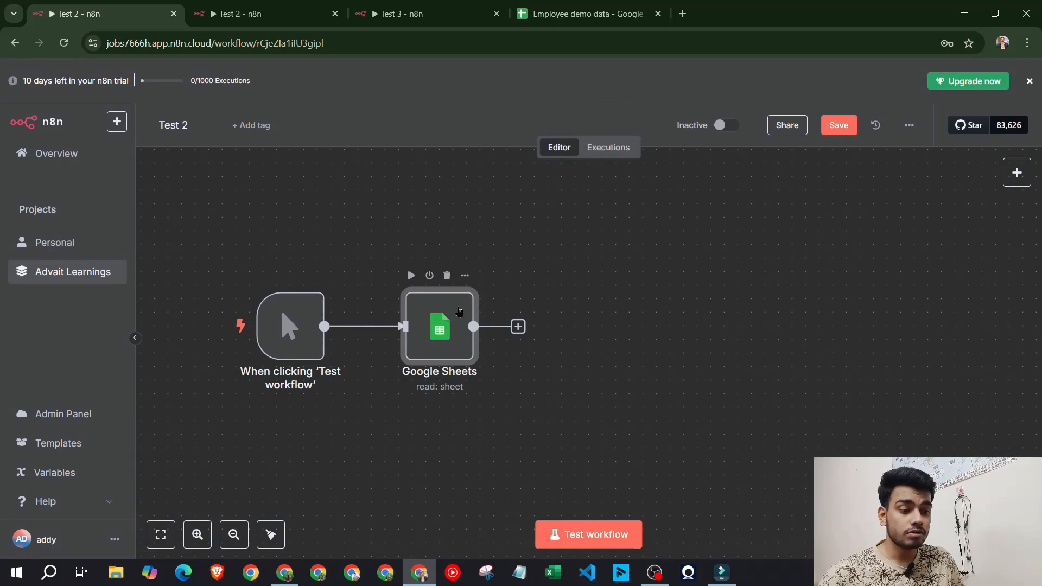
Test the workflow and inspect the Google Sheets node's 400 returned items
double_click(449, 330)
scroll(521, 337, "down", 1)
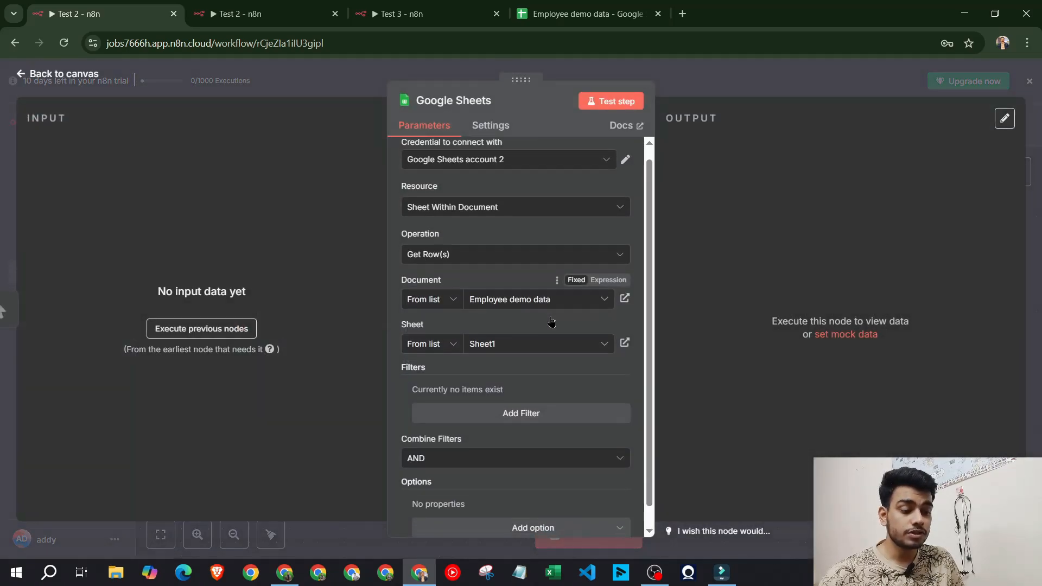
key("Escape")
left_click(588, 534)
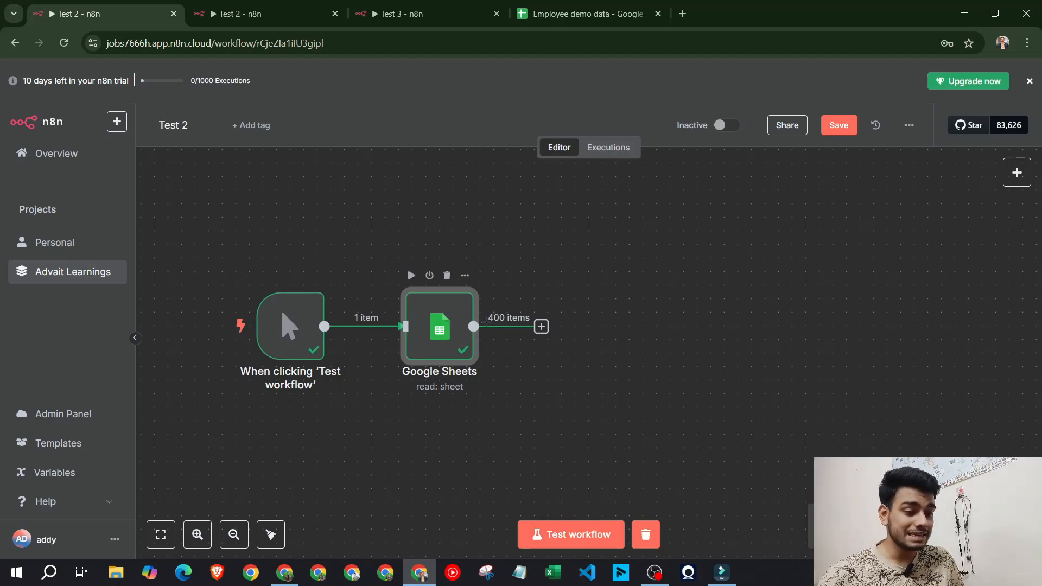
left_click(517, 320)
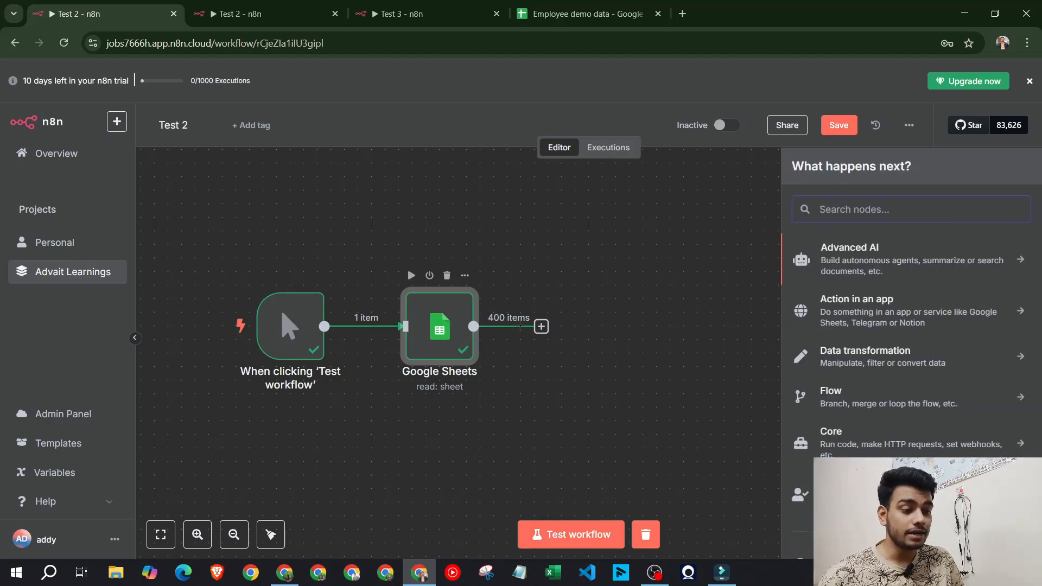
left_click(439, 342)
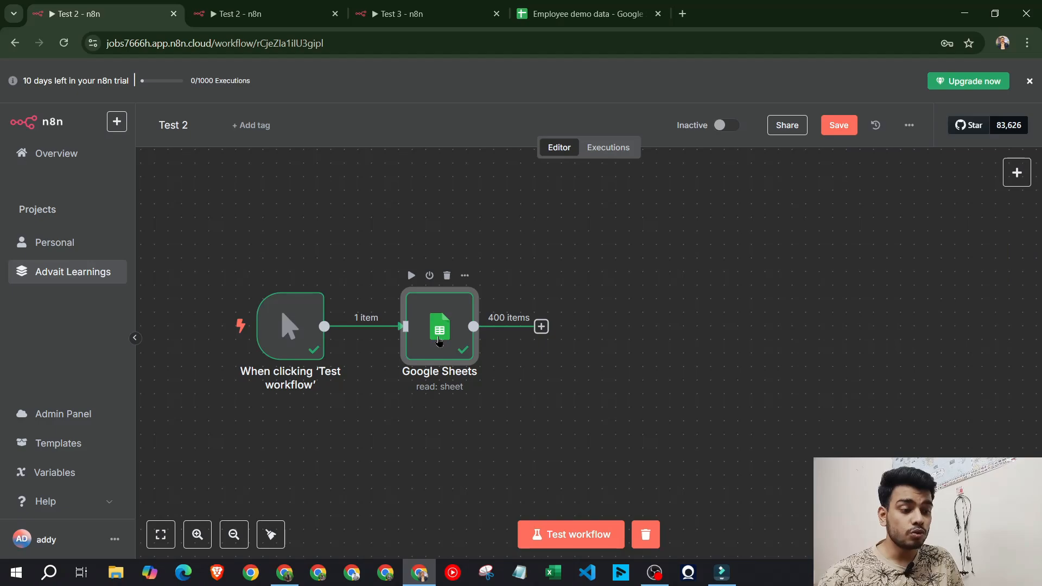
double_click(439, 342)
scroll(790, 348, "down", 2)
scroll(791, 348, "up", 3)
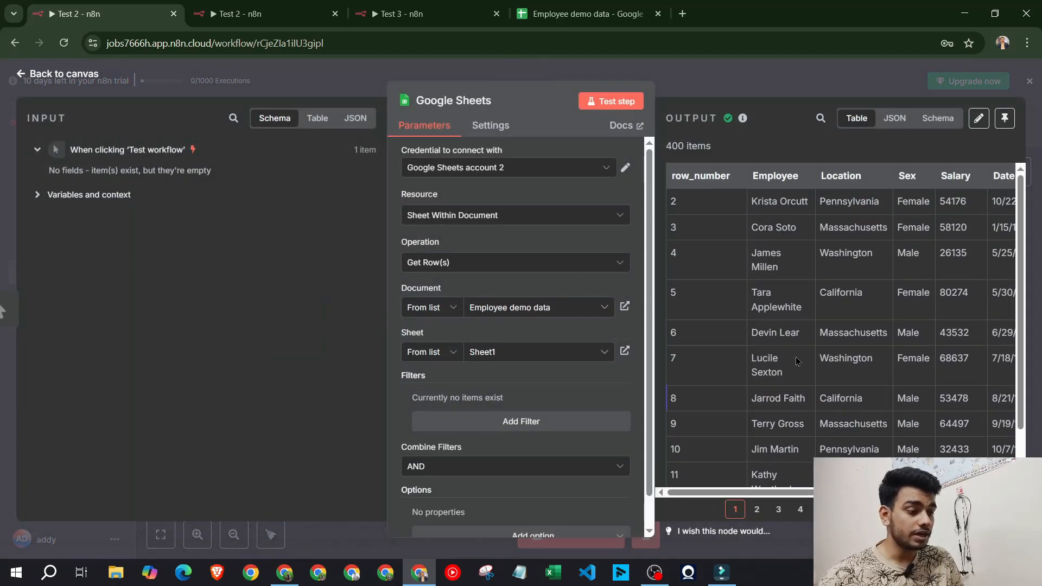
left_click(583, 14)
Scroll Employee demo data to its last row, 401, to confirm the 400 items
scroll(188, 216, "down", 20)
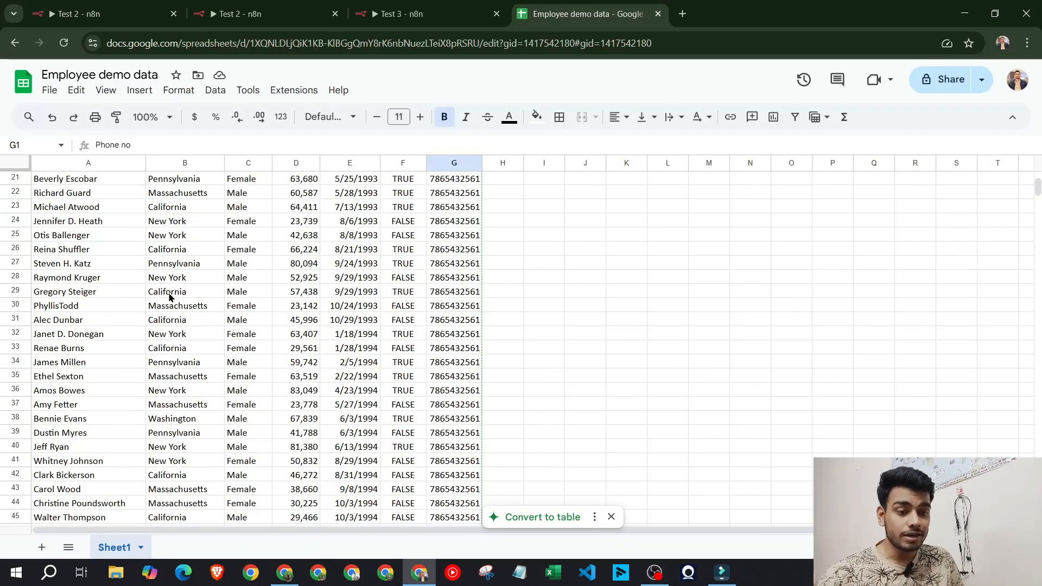
scroll(198, 280, "down", 20)
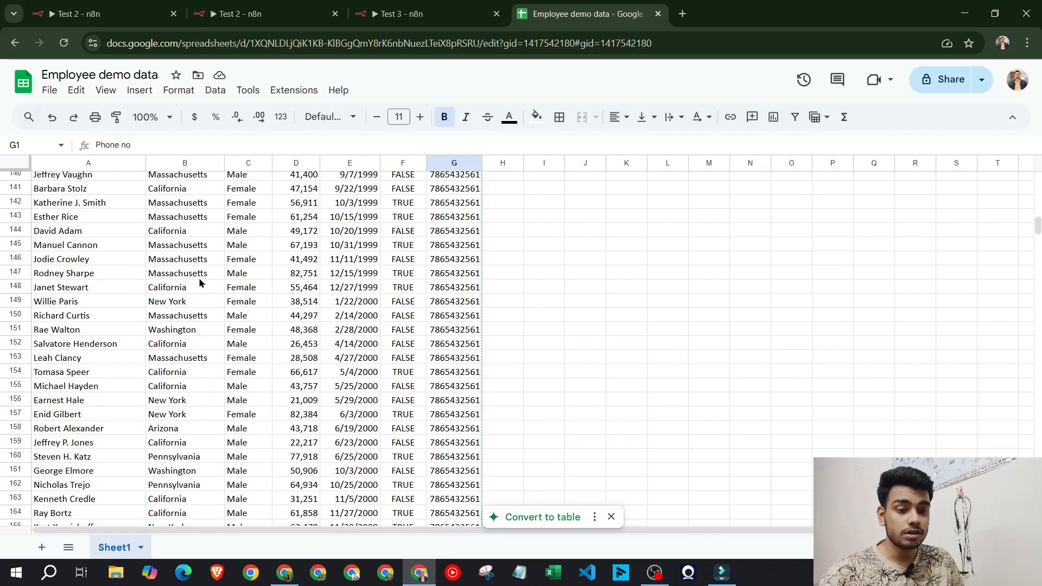
scroll(199, 282, "down", 20)
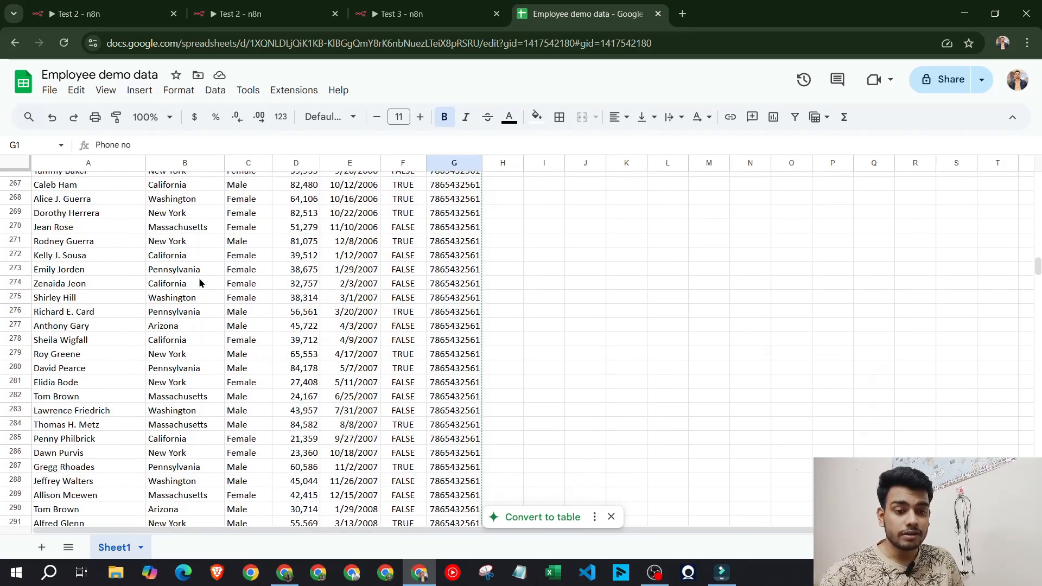
scroll(199, 282, "down", 12)
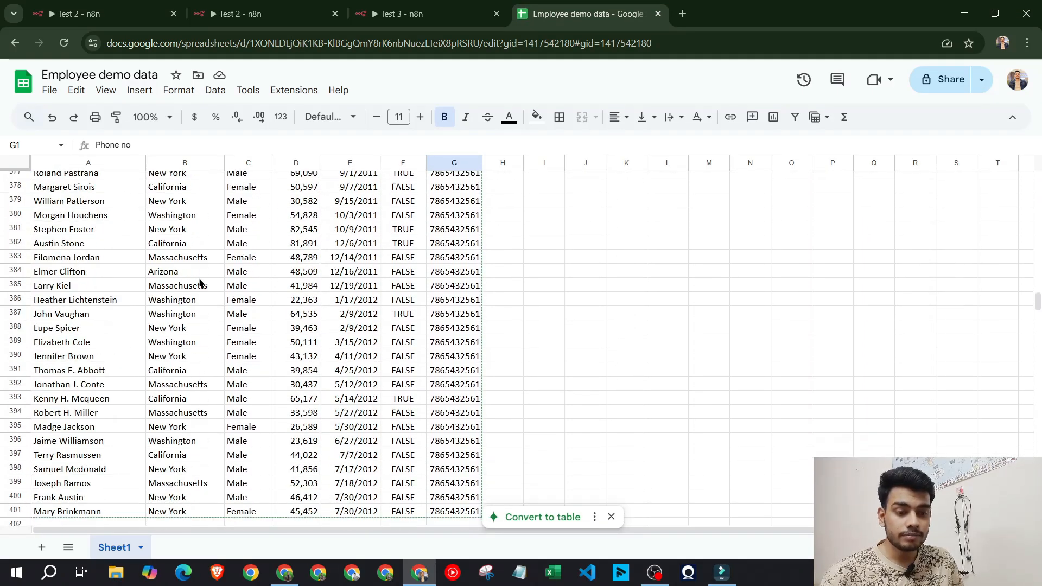
left_click(44, 243)
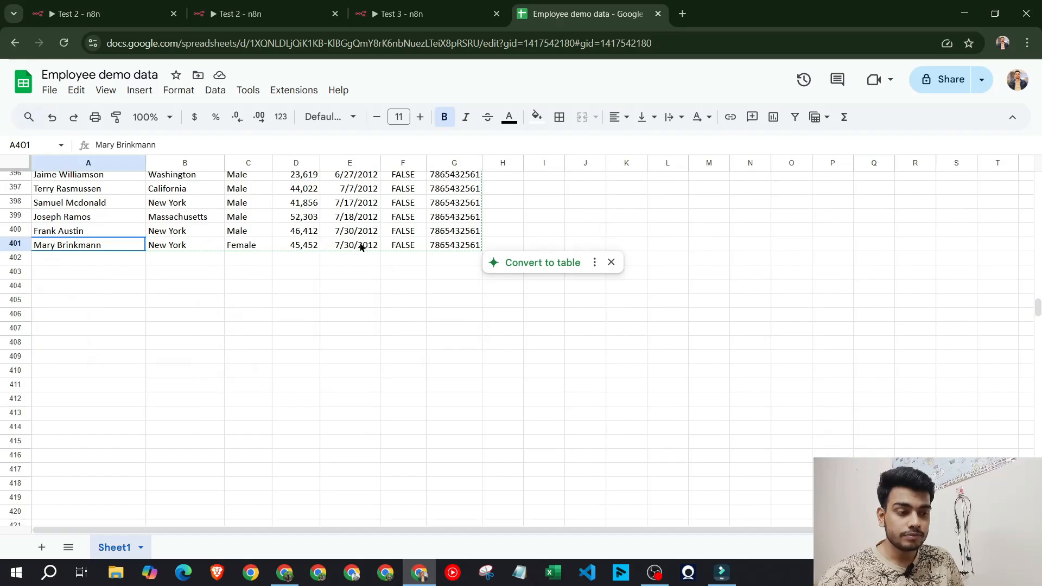
left_click(429, 245, "shift")
scroll(413, 304, "up", 20)
left_click(154, 20)
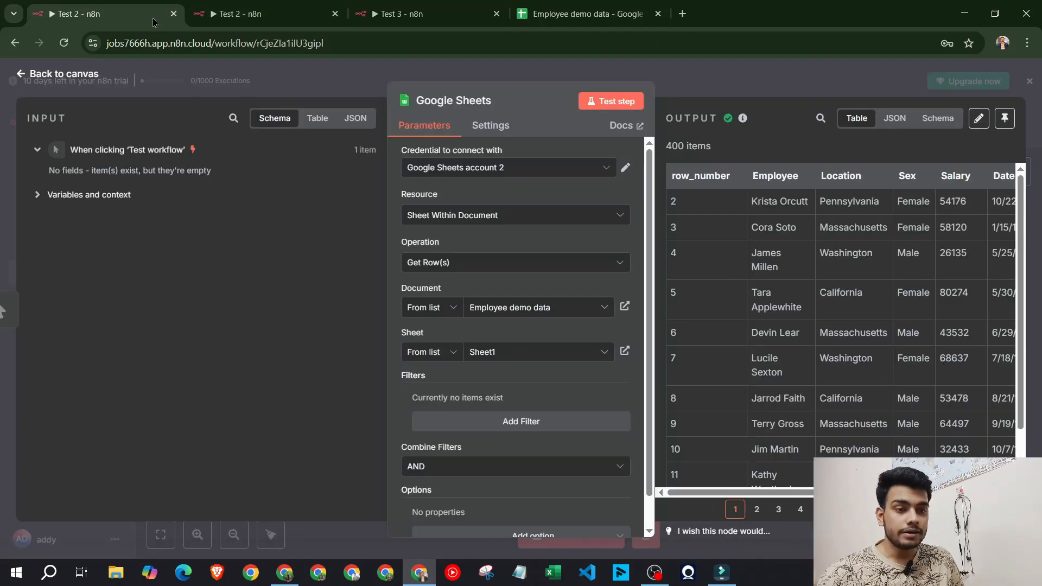
Compare both Test 2 tabs with node details closed, viewing the trigger-to-Google Sheets canvas
left_click(261, 11)
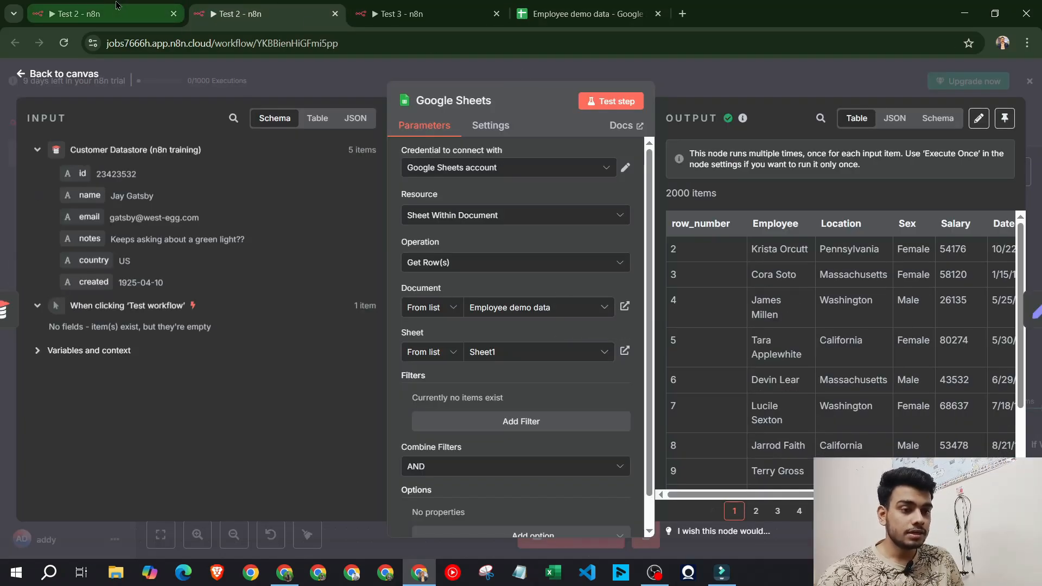
left_click(103, 14)
left_click(720, 90)
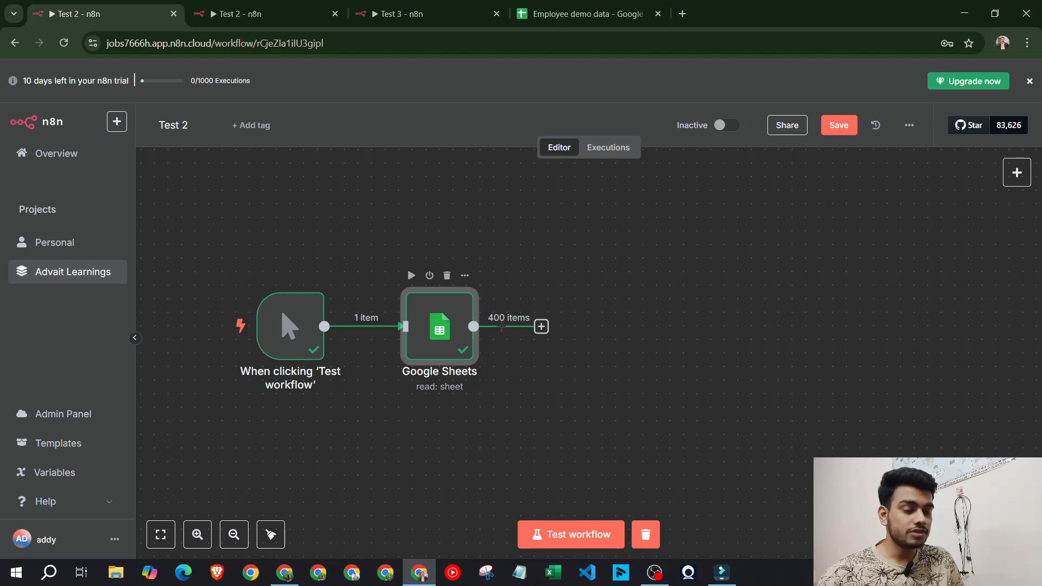
left_click(270, 7)
left_click(690, 85)
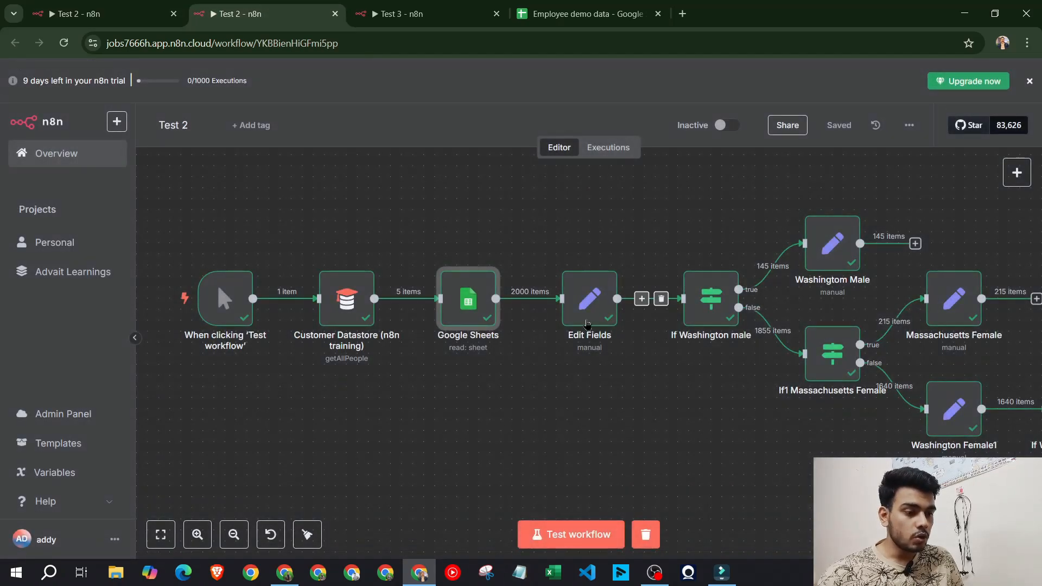
scroll(581, 381, "right", 2)
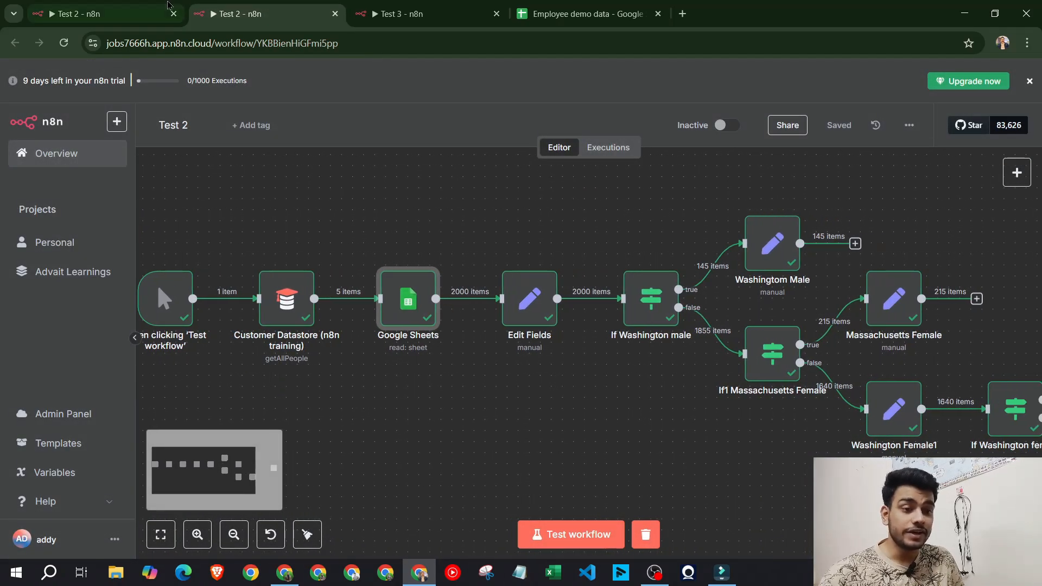
left_click(152, 12)
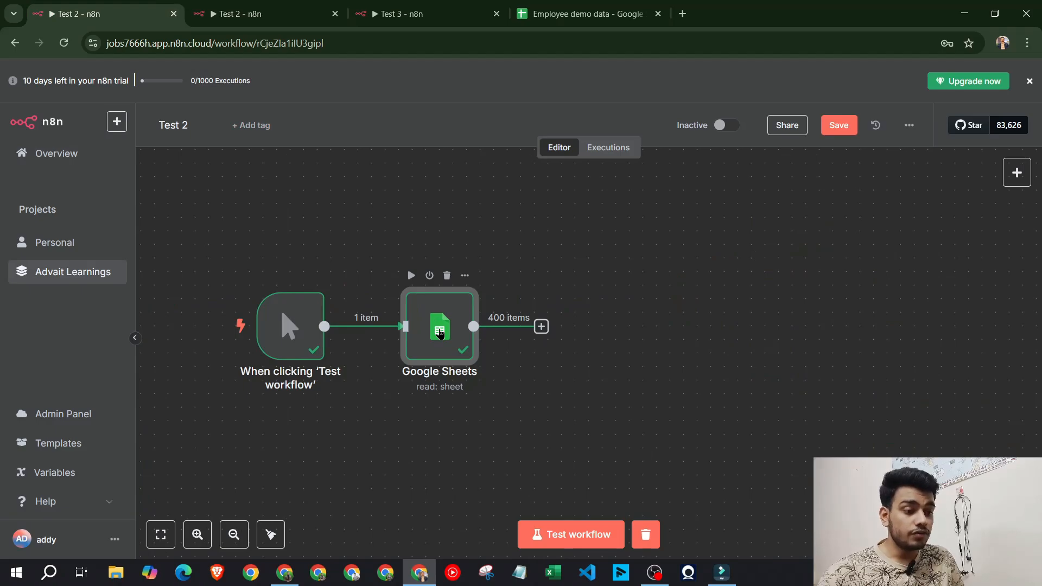
double_click(440, 333)
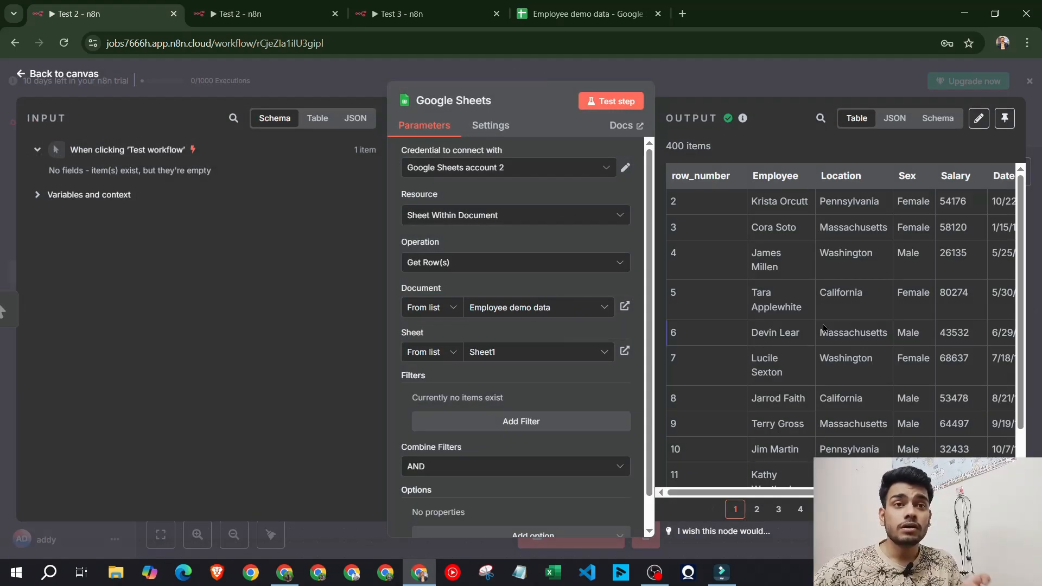
scroll(823, 328, "right", 2)
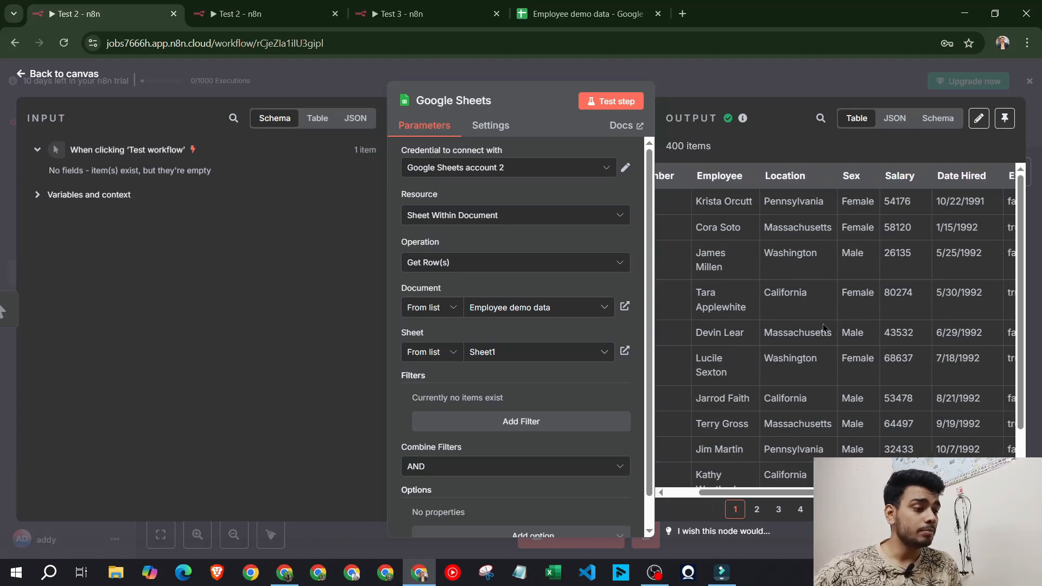
scroll(824, 328, "right", 5)
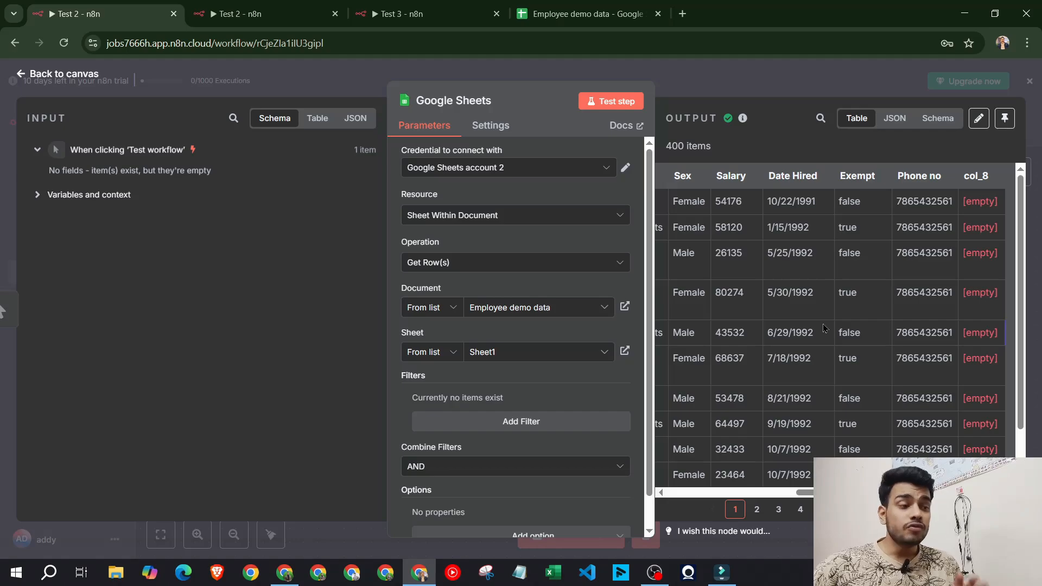
scroll(824, 327, "left", 7)
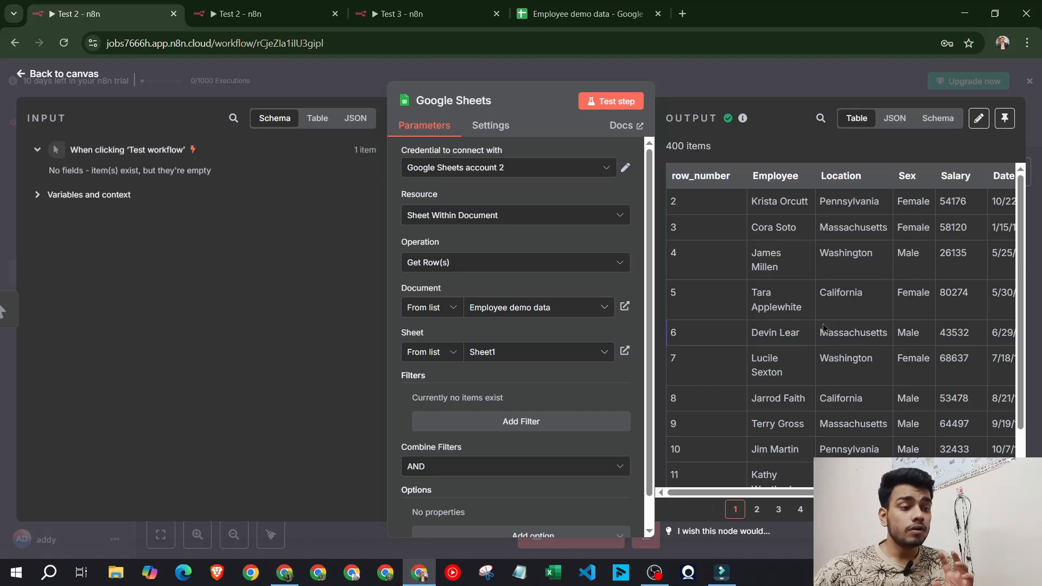
scroll(752, 212, "right", 3)
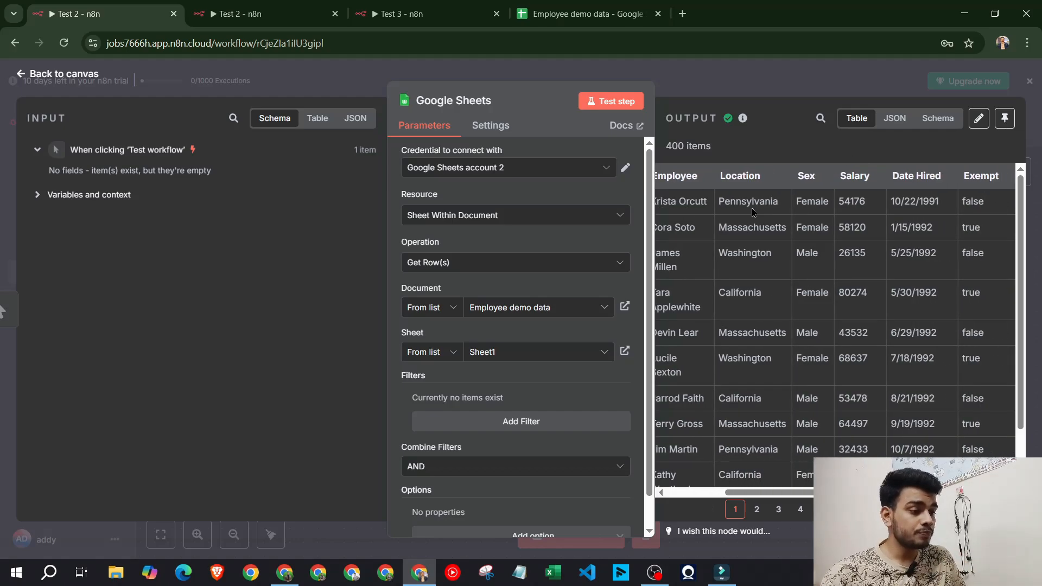
scroll(753, 211, "right", 2)
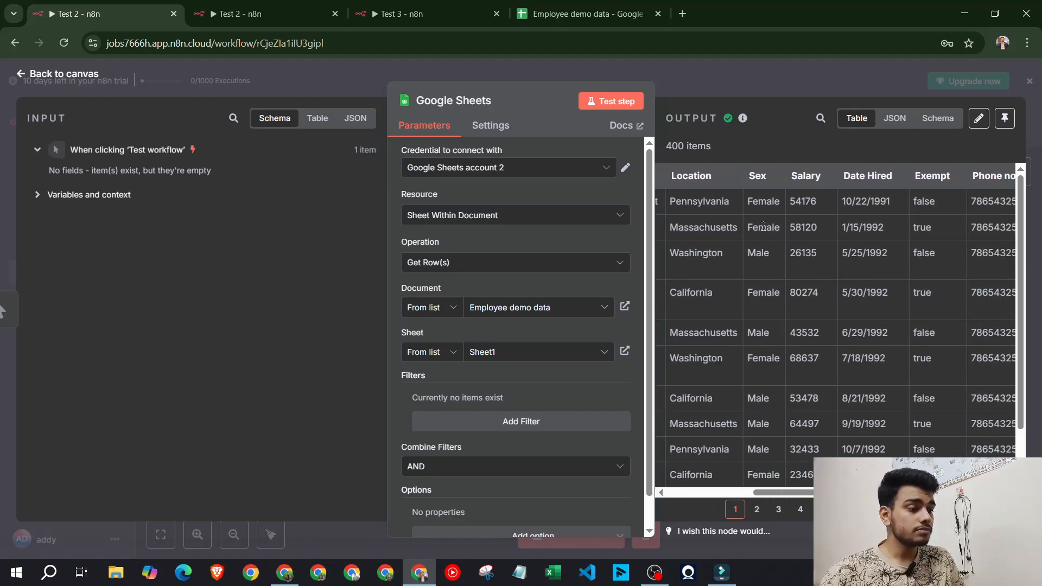
scroll(759, 207, "right", 2)
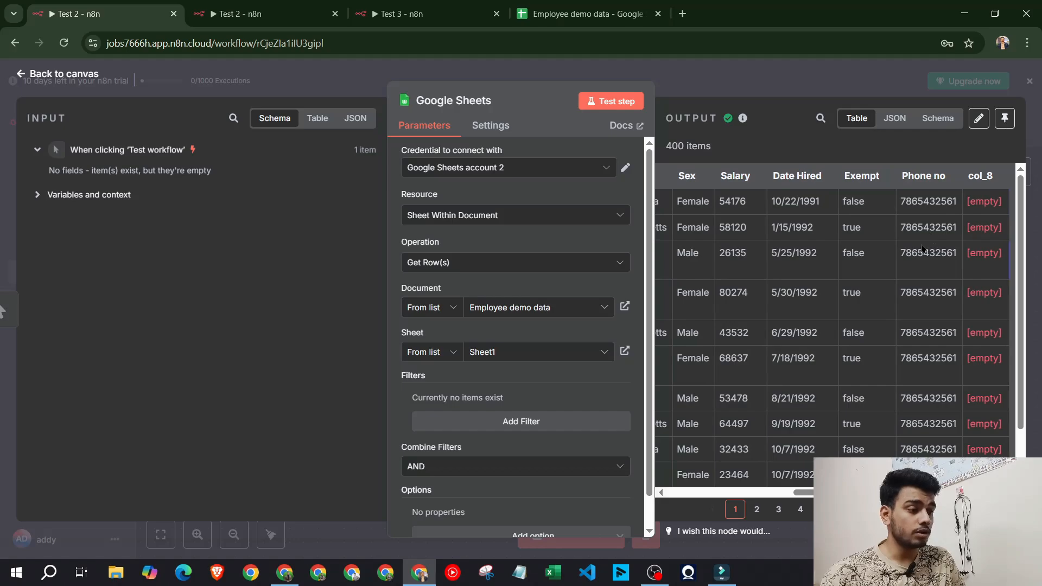
left_click(773, 80)
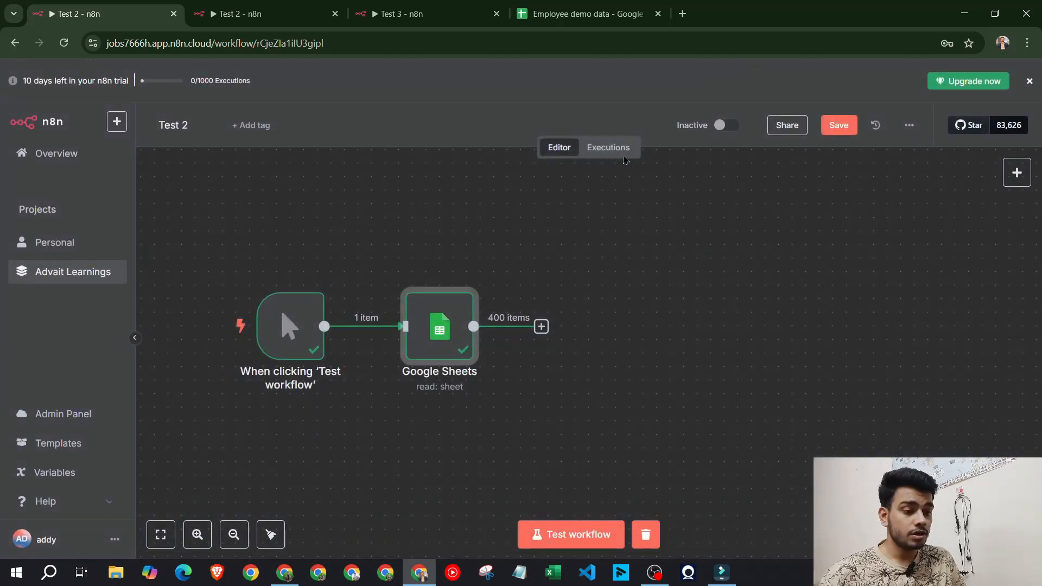
Add an Edit Fields (Set) node after Google Sheets, keeping Manual Mapping mode
left_click(541, 326)
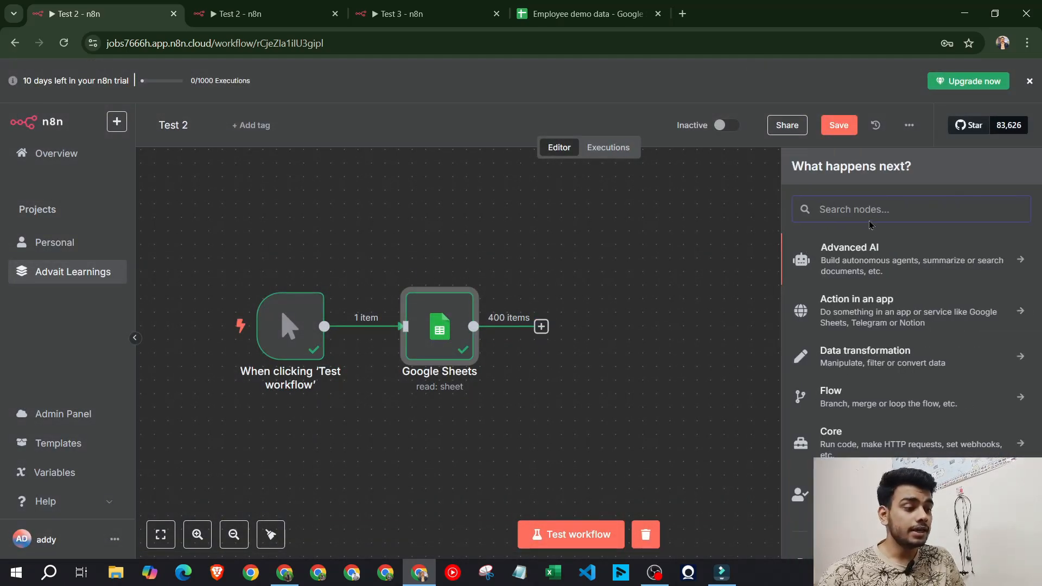
type("edit")
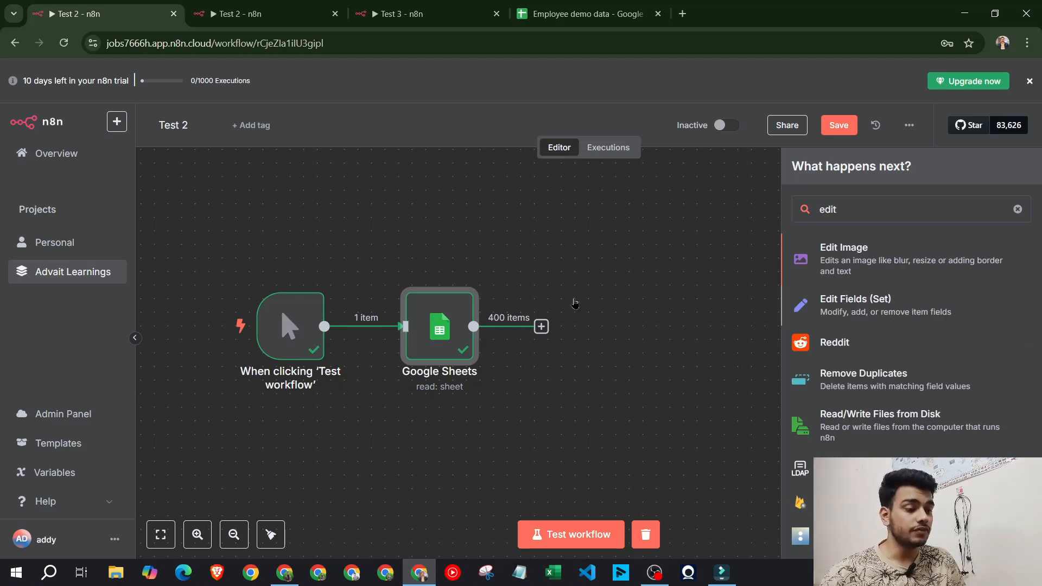
key("Return")
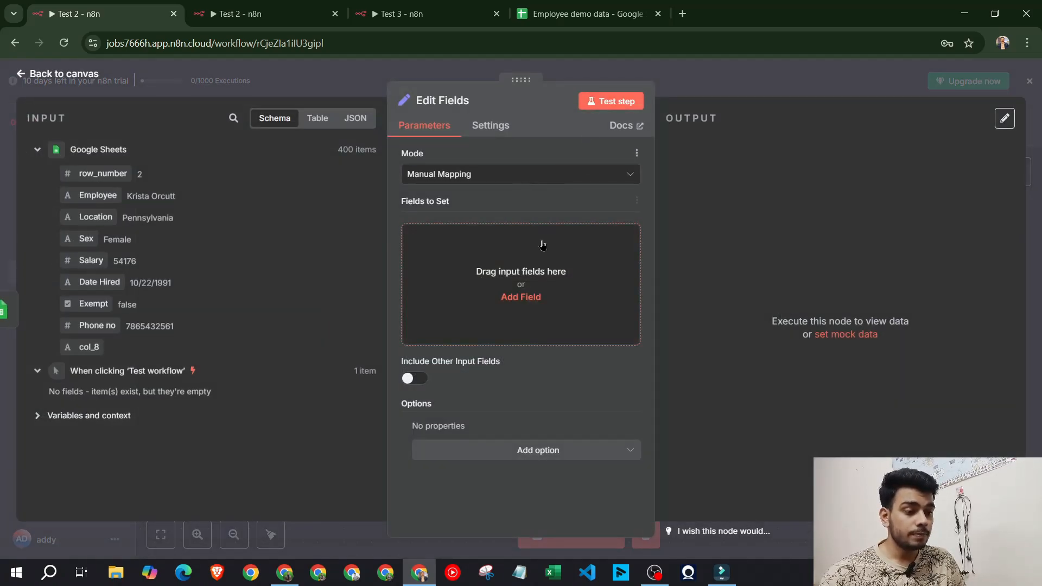
left_click(519, 174)
left_click(522, 174)
Map the Employee column to a field named 'Employee name' and add a second field
left_click(521, 297)
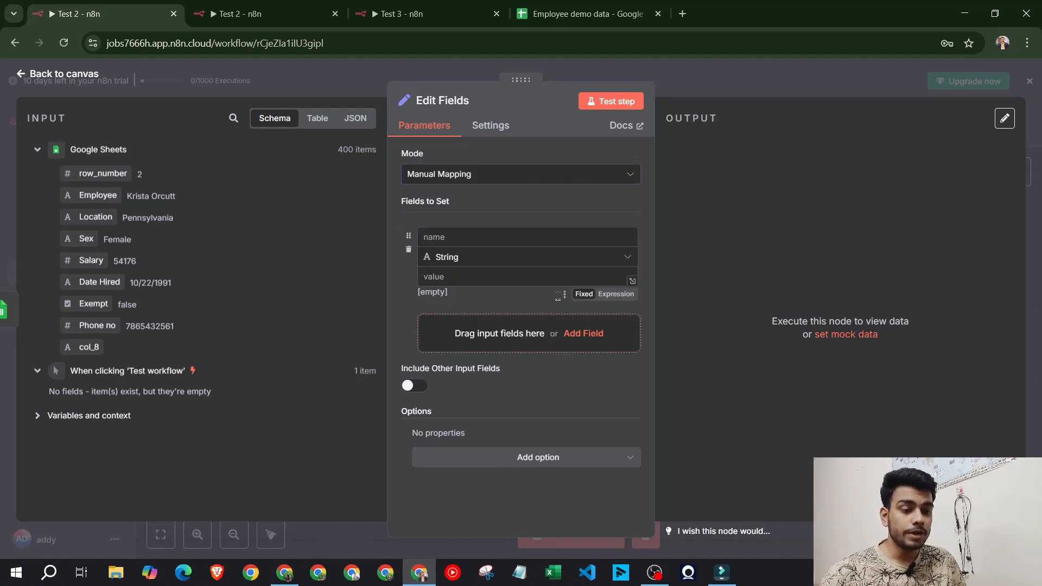
left_click_drag(94, 195, 521, 237)
left_click(482, 277)
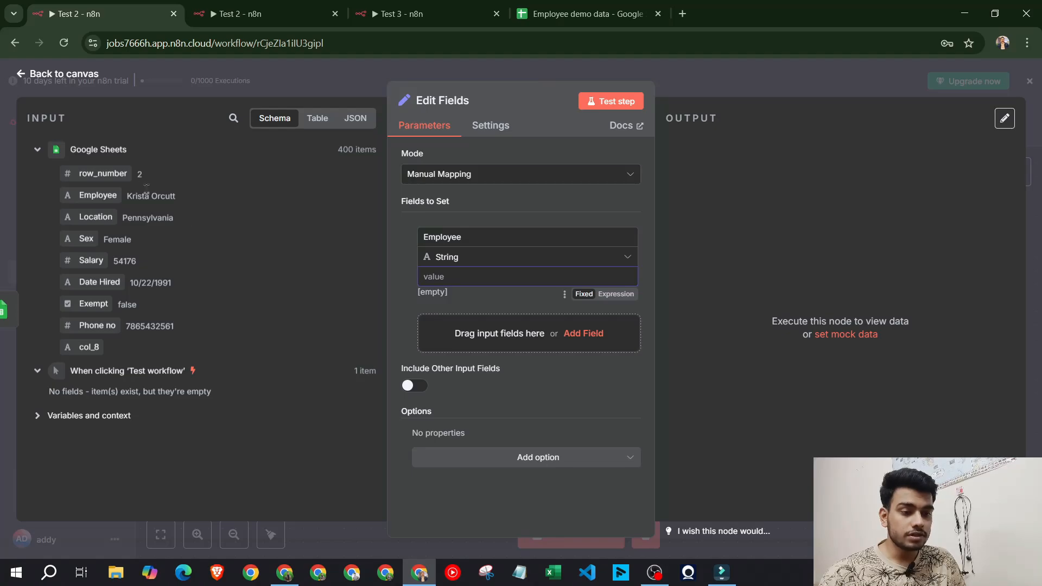
left_click_drag(96, 195, 449, 286)
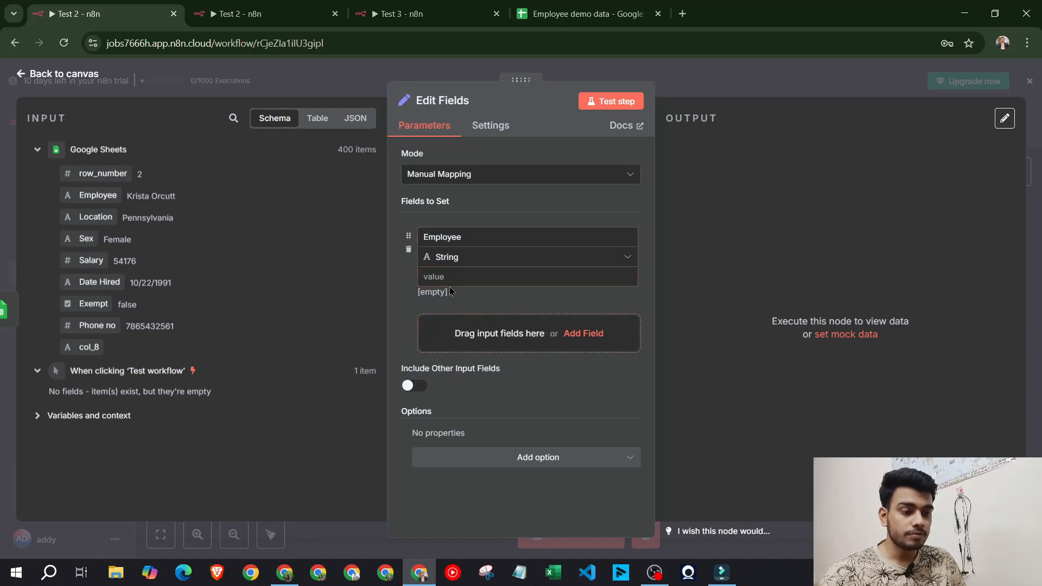
left_click_drag(89, 196, 491, 278)
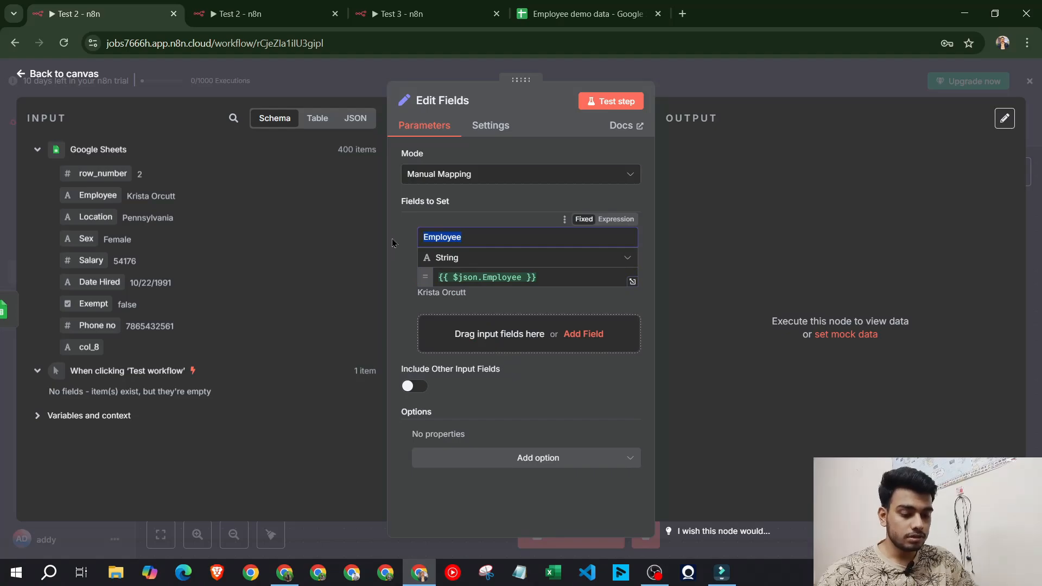
key("Right")
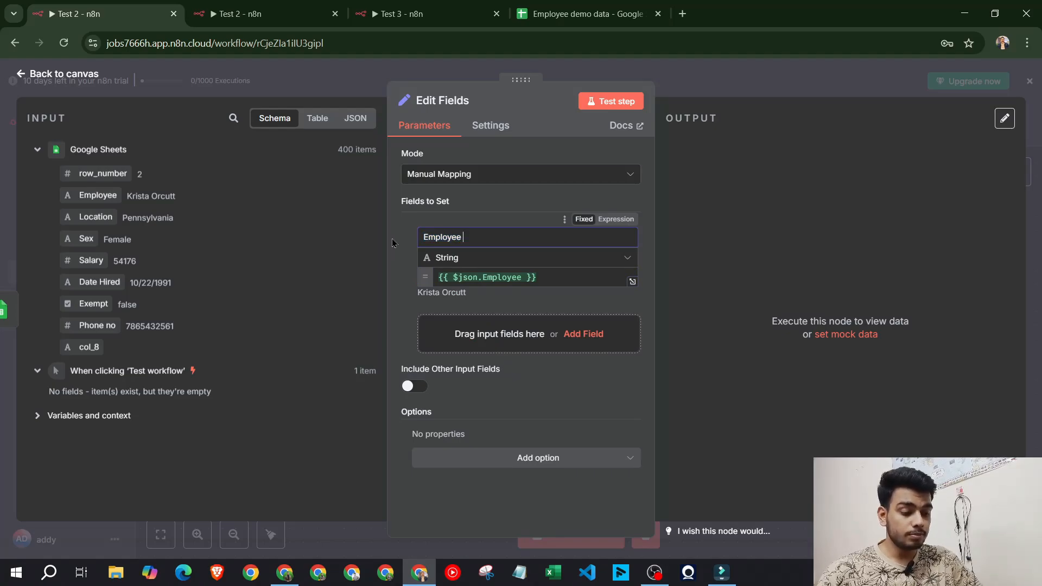
type("name")
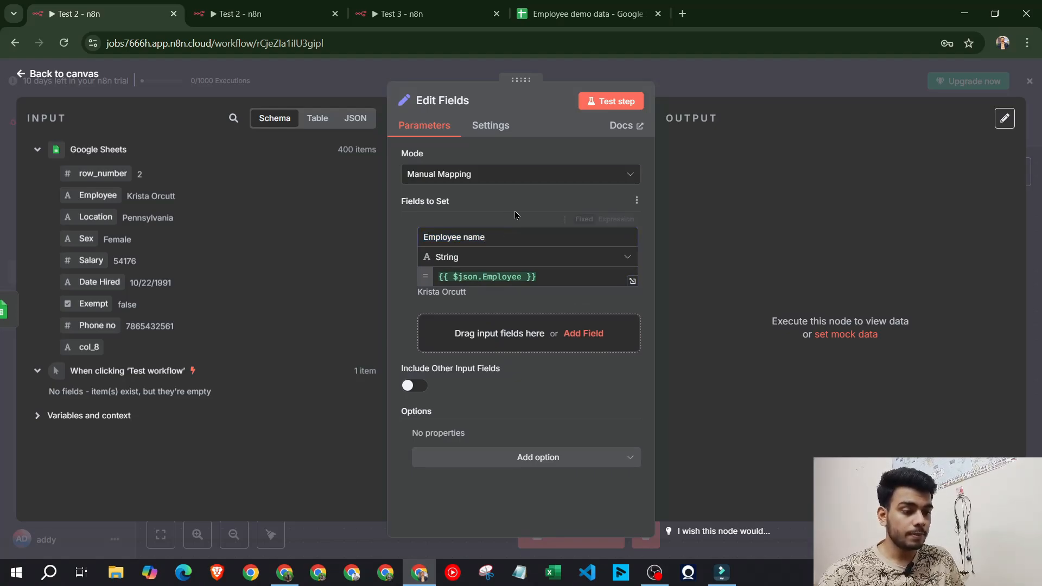
left_click(531, 331)
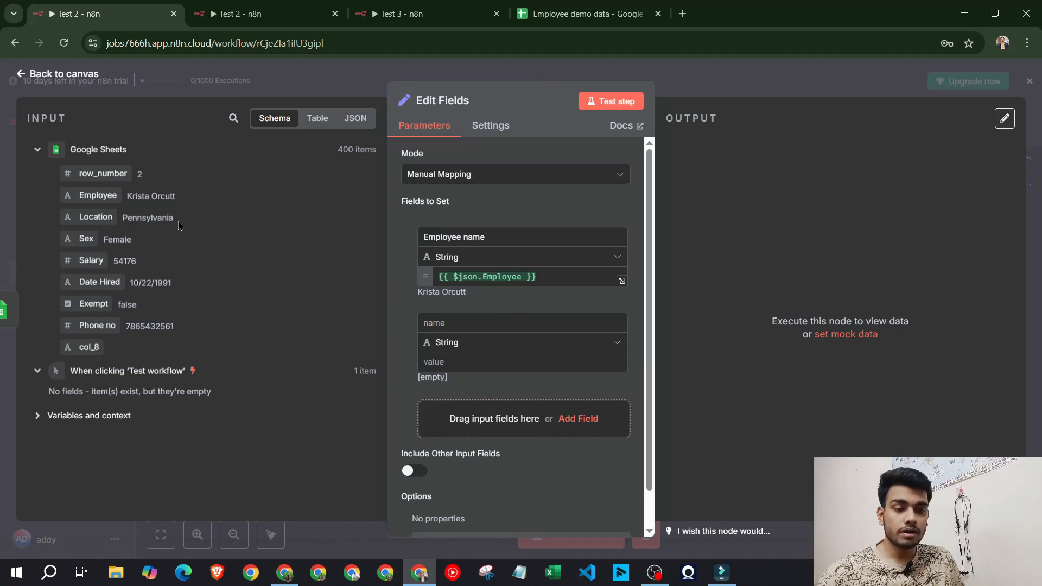
Map Location and Sex fields to their columns and add a 'Phone no' field
left_click_drag(96, 217, 478, 365)
scroll(499, 371, "down", 1)
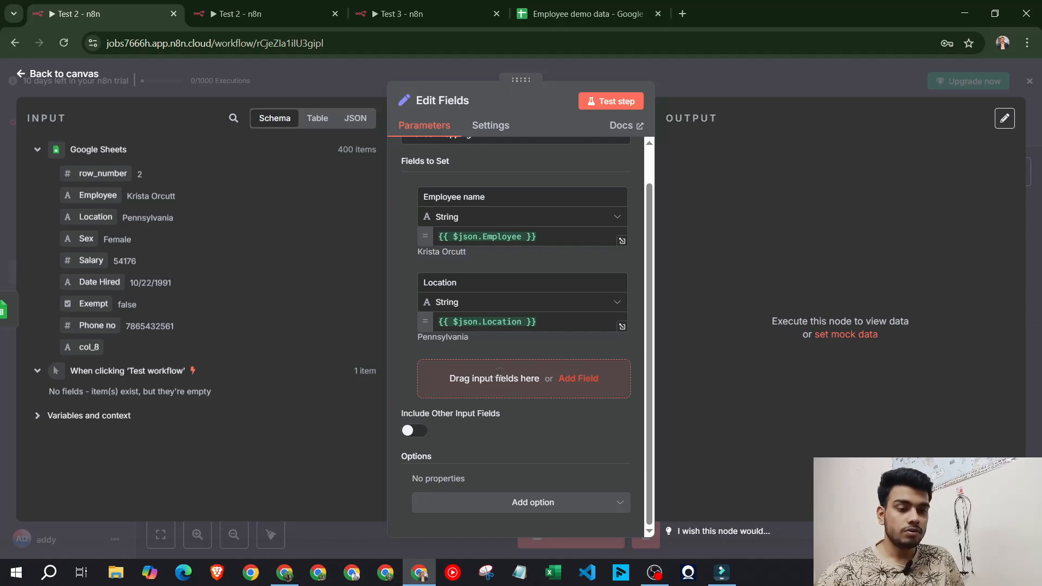
left_click(499, 371)
left_click_drag(86, 239, 473, 376)
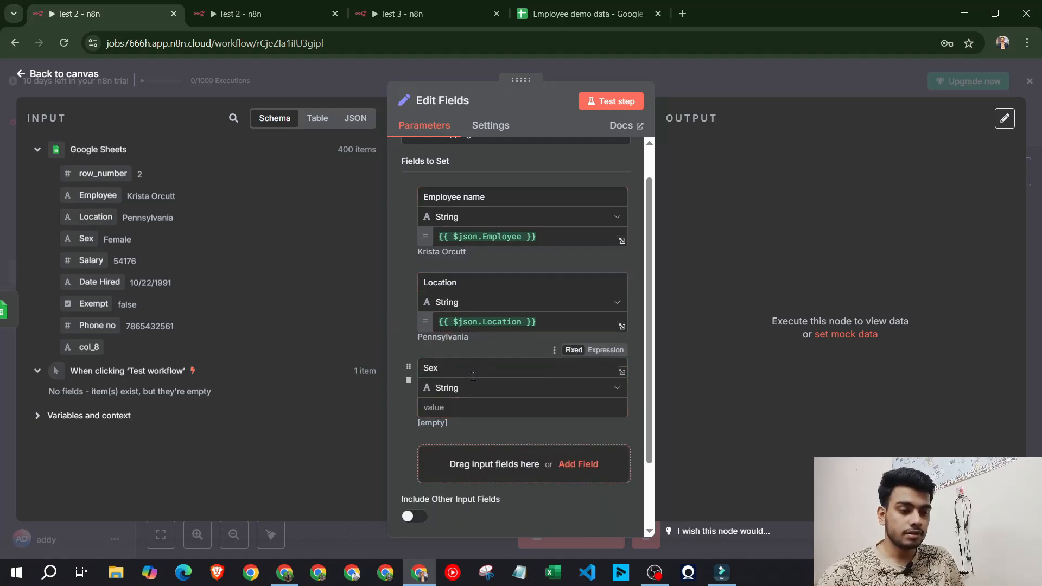
left_click_drag(86, 239, 453, 409)
scroll(464, 362, "down", 2)
left_click(463, 363)
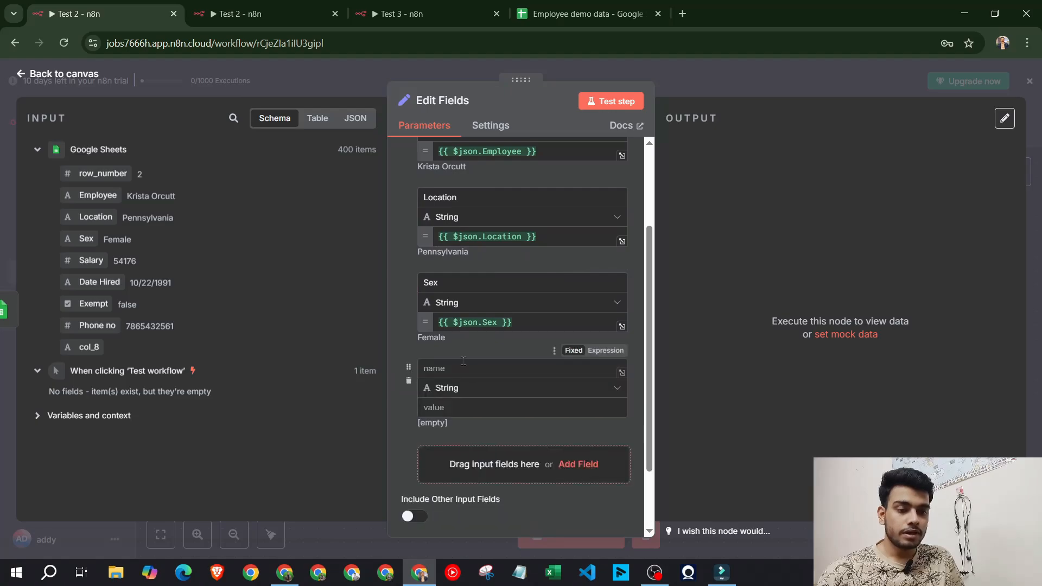
left_click_drag(101, 326, 466, 370)
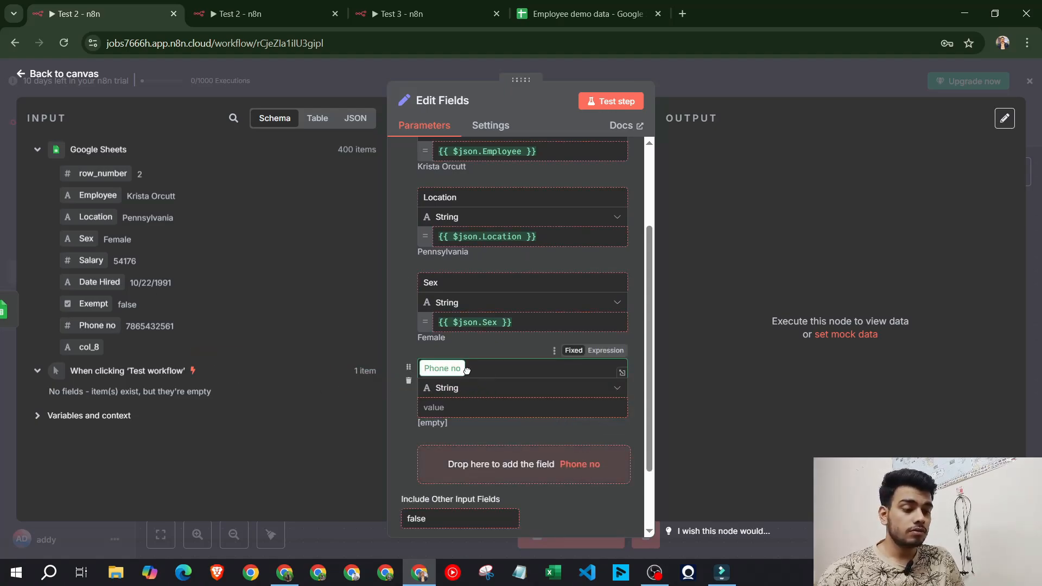
left_click_drag(467, 370, 468, 370)
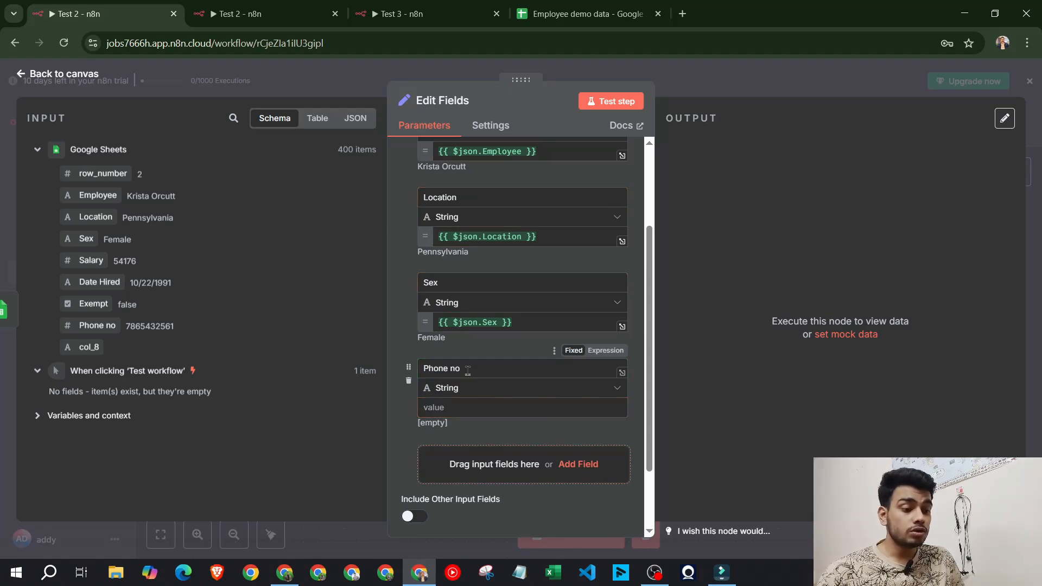
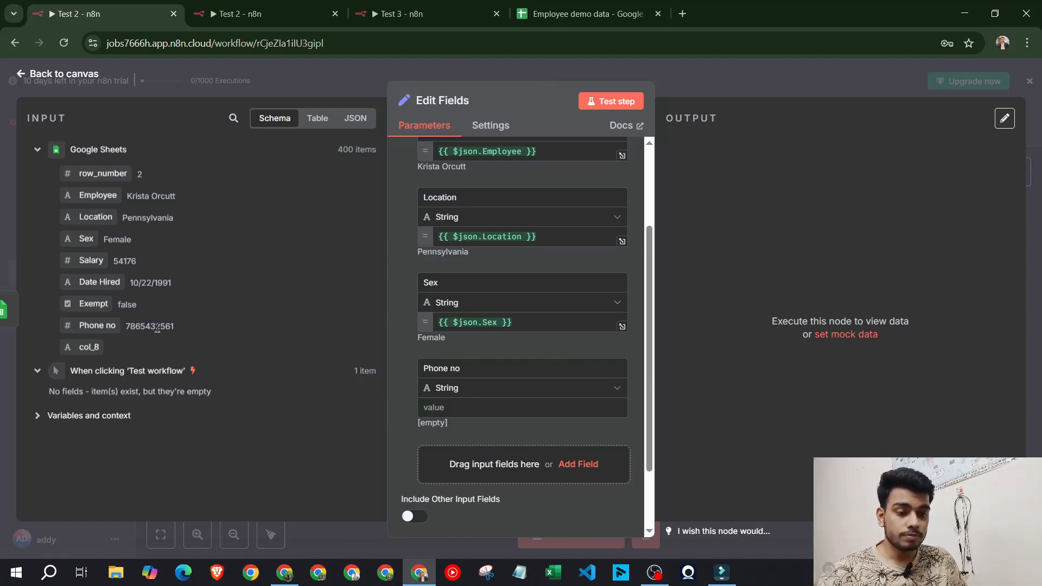
Map the input's Phone no column into the Edit Fields 'Phone no' value
left_click_drag(103, 326, 504, 401)
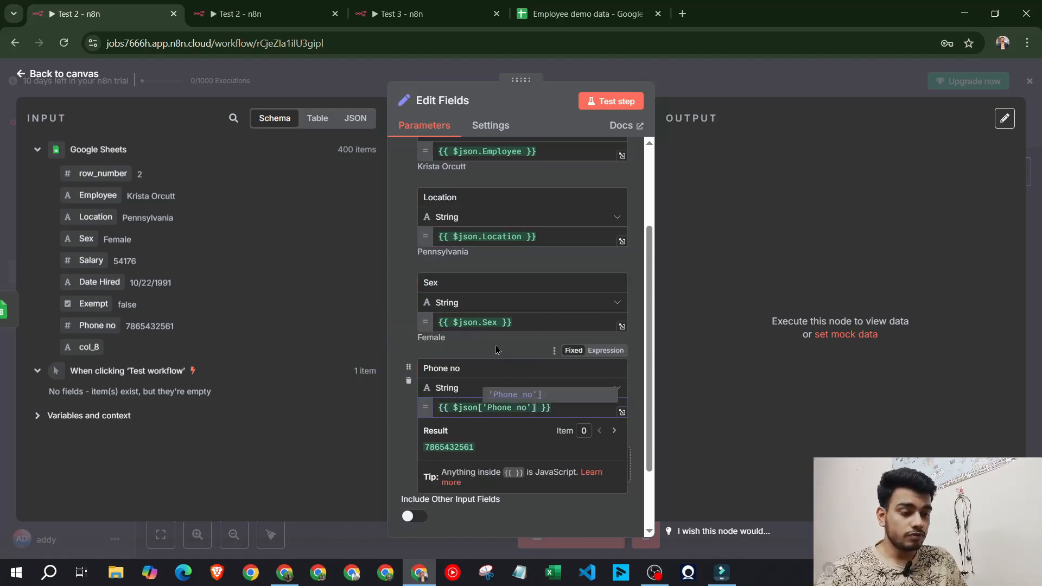
scroll(493, 233, "up", 3)
scroll(493, 234, "down", 5)
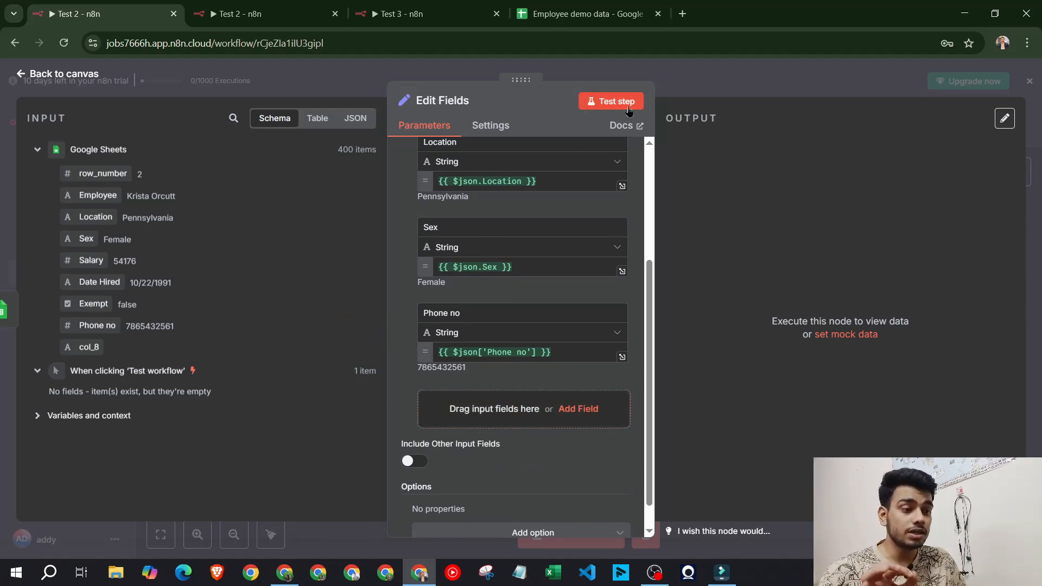
scroll(573, 261, "up", 5)
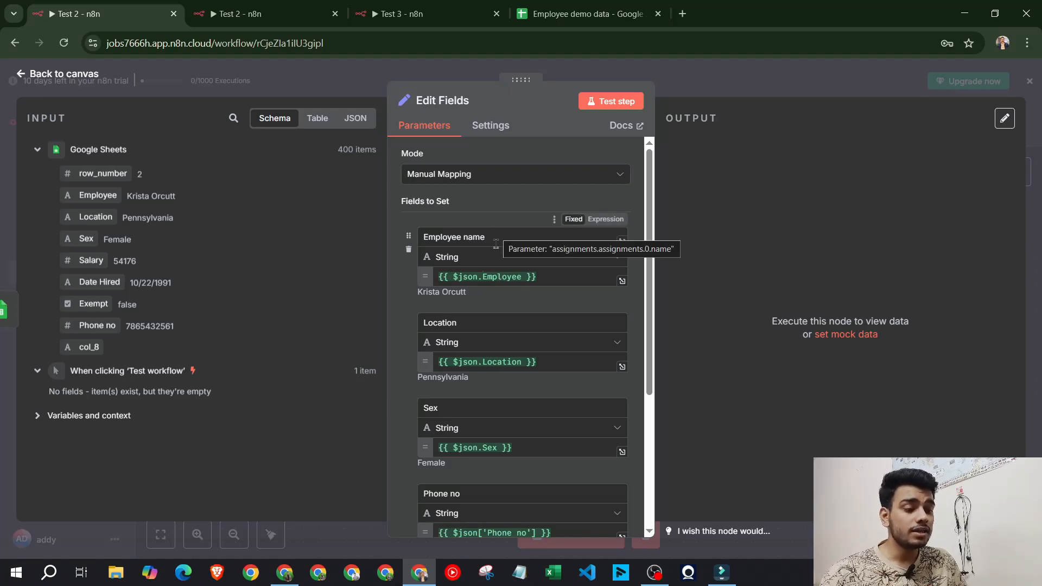
scroll(495, 244, "down", 2)
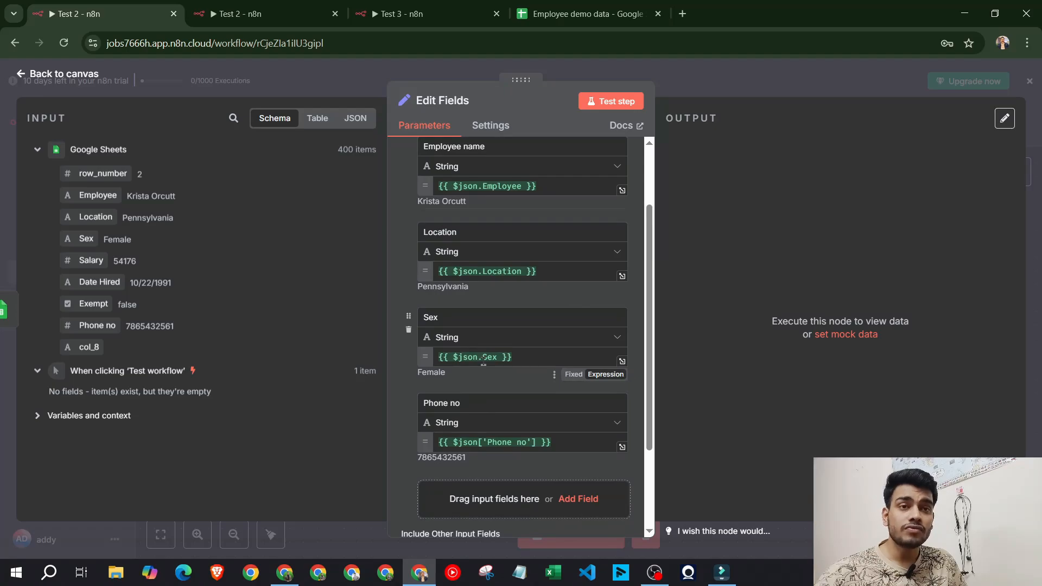
scroll(487, 367, "up", 2)
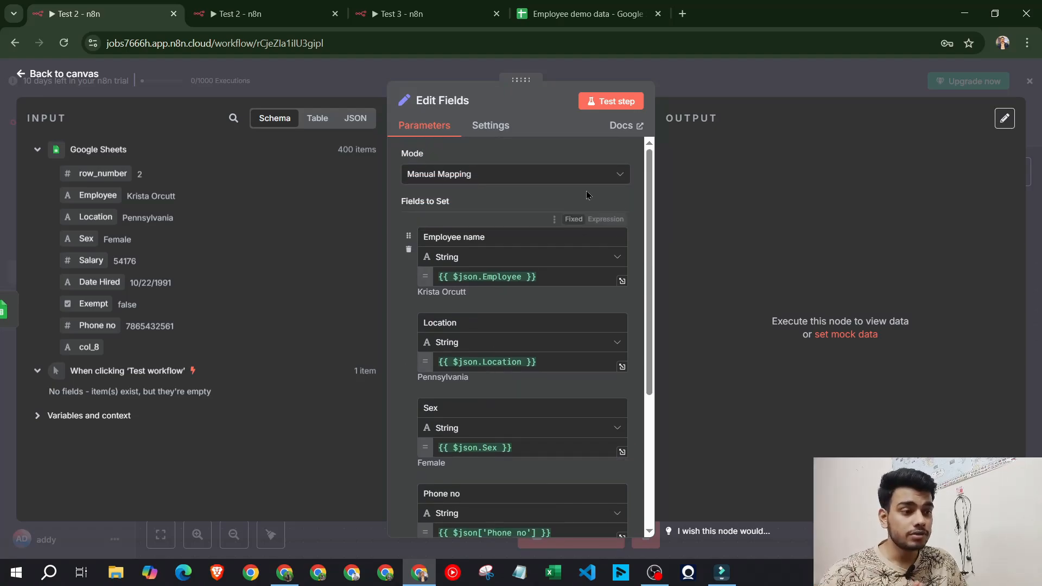
Test the Edit Fields step, producing 400 items, and return to the canvas
left_click(611, 101)
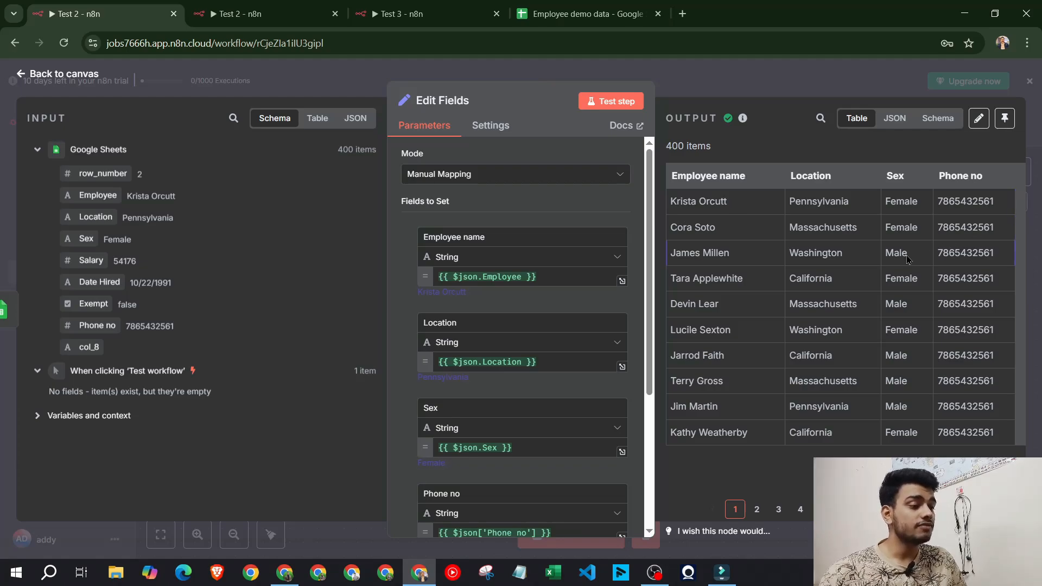
left_click(759, 79)
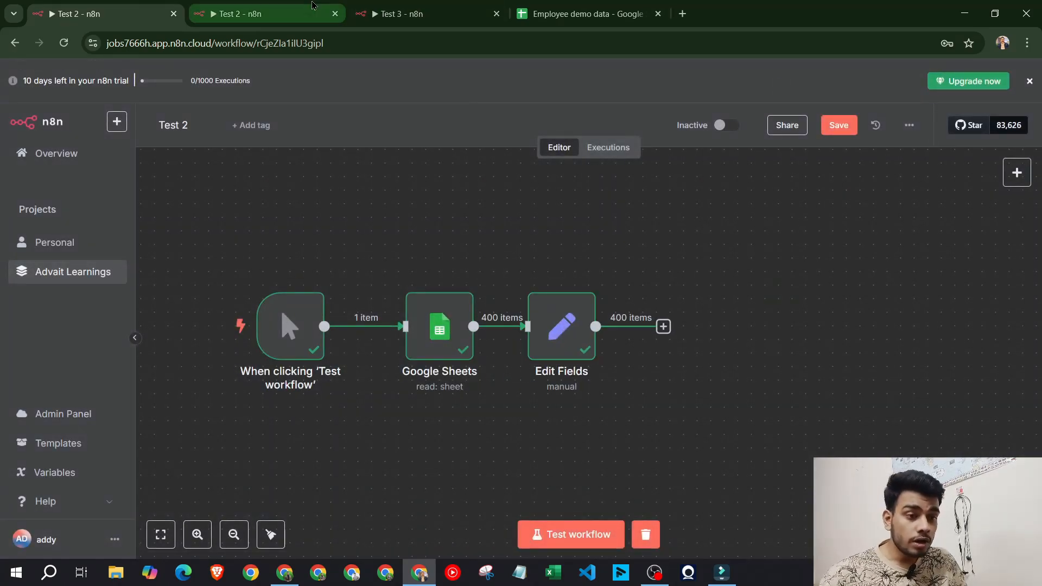
left_click(313, 6)
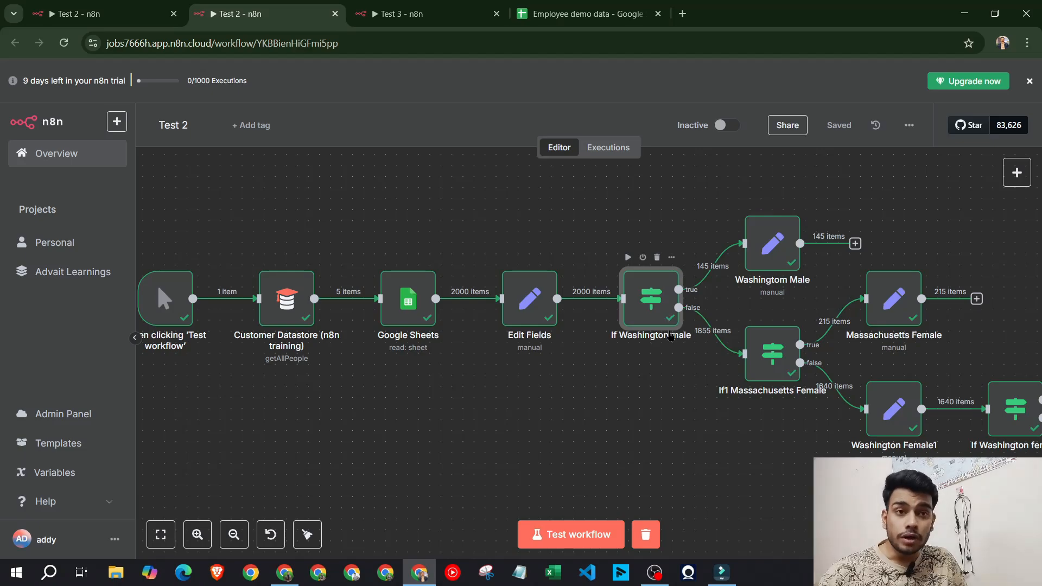
left_click(138, 21)
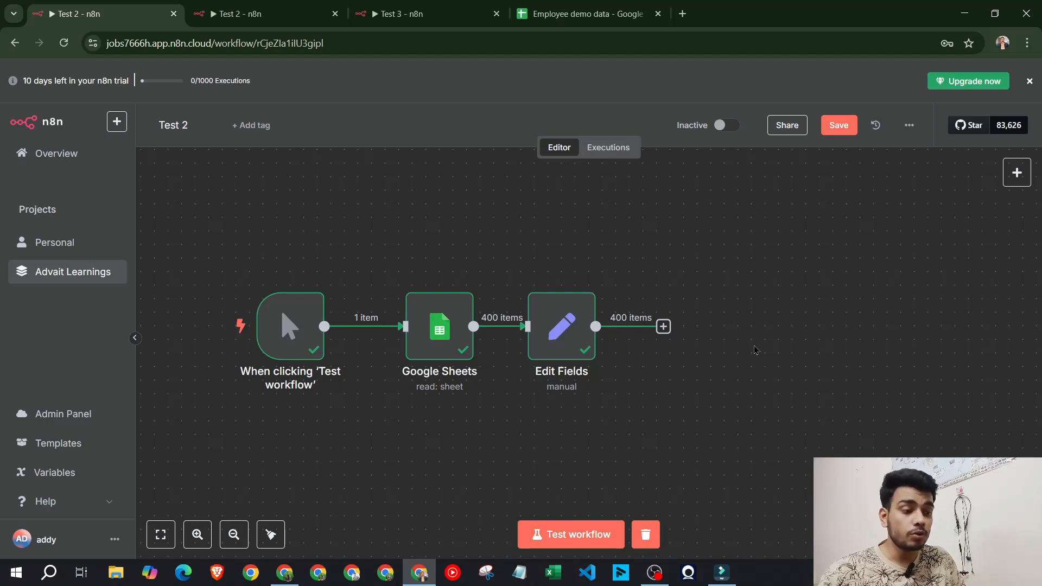
Add an If node after Edit Fields and position it on the canvas
left_click(663, 326)
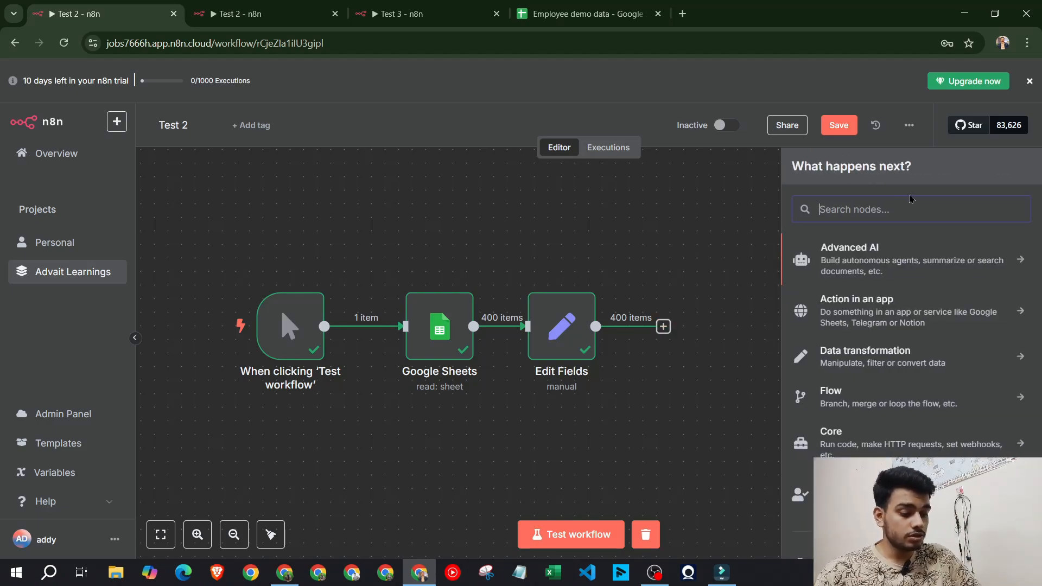
type("if s")
key("BackSpace")
key("BackSpace")
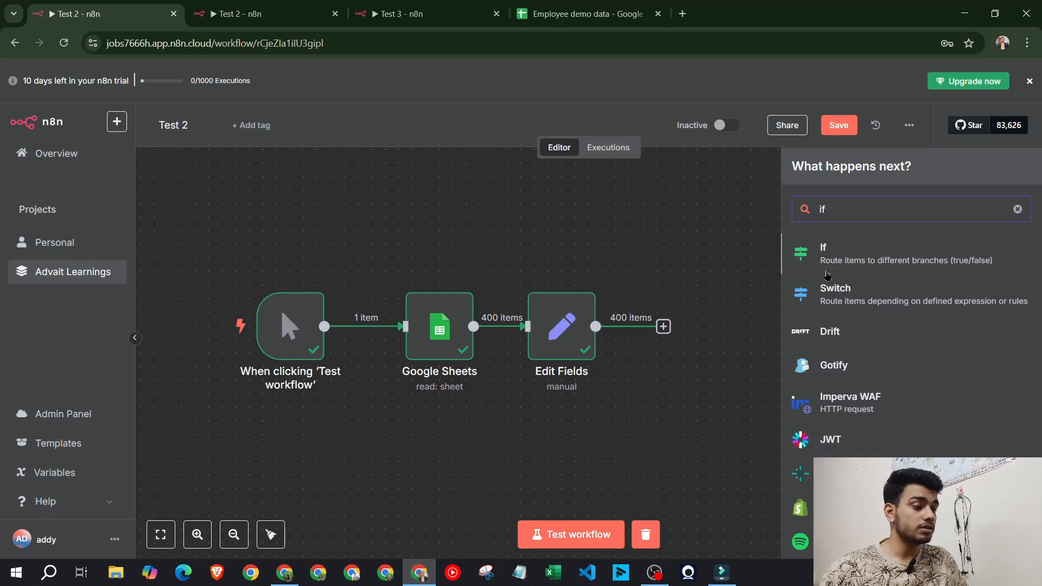
left_click(915, 262)
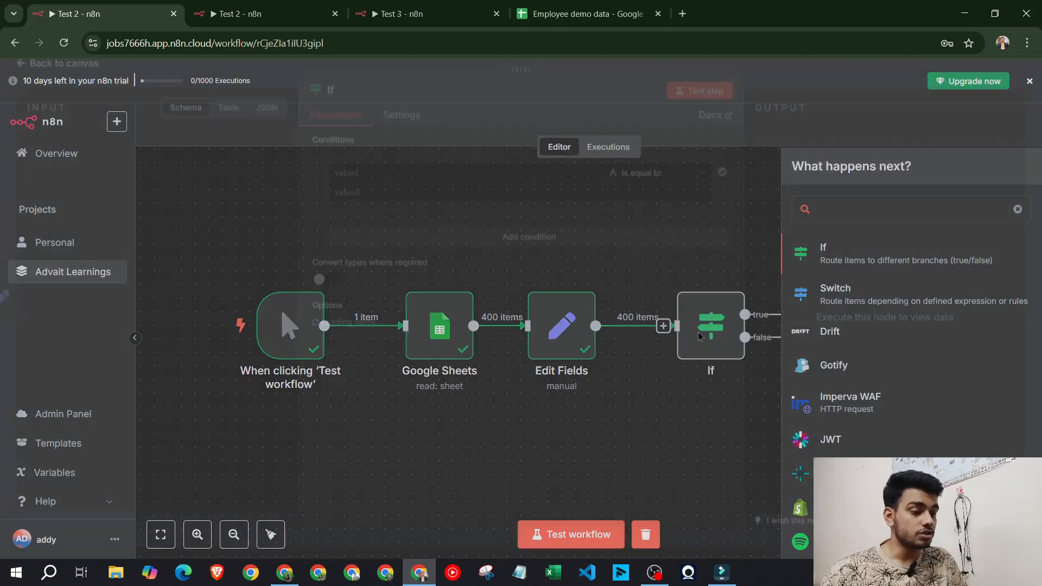
left_click(747, 71)
mouse_move(704, 348)
left_mouse_down()
mouse_move(739, 345)
mouse_move(723, 349)
left_mouse_up()
double_click(722, 348)
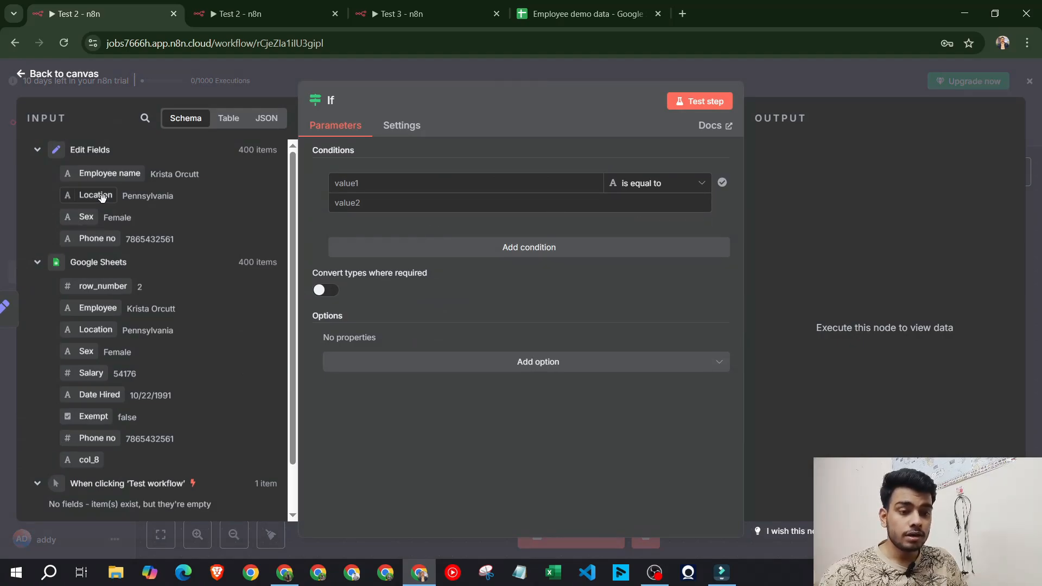
Set the first If condition to Location equals Pennsylvania and add a second condition
left_click_drag(95, 194, 396, 182)
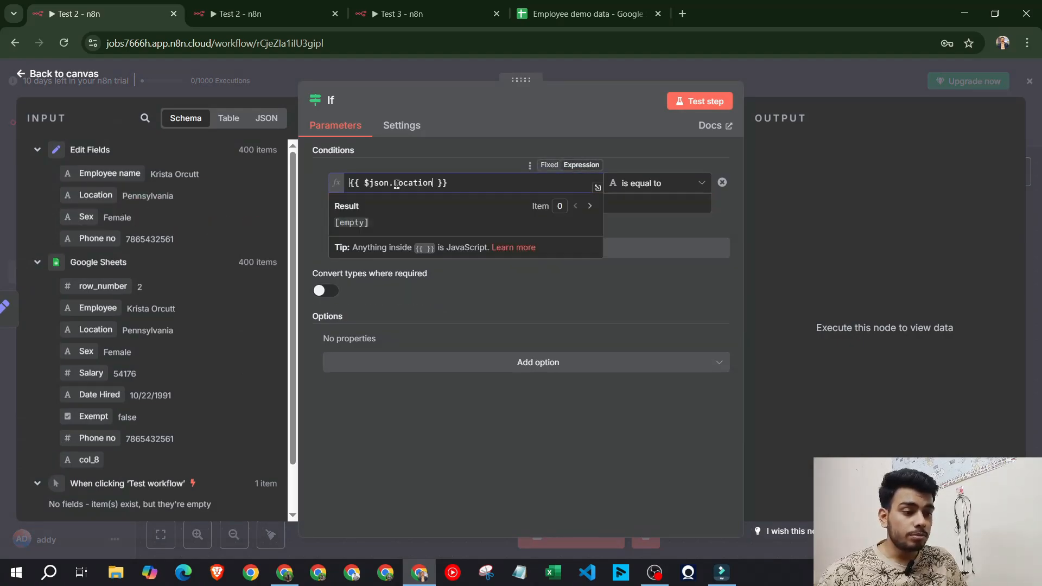
left_click(671, 235)
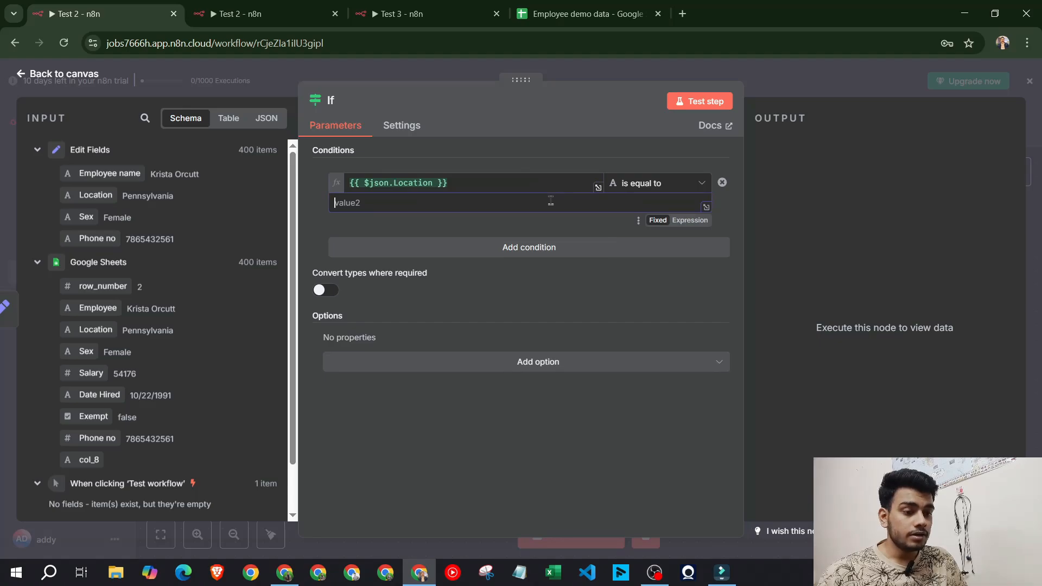
left_click(556, 200)
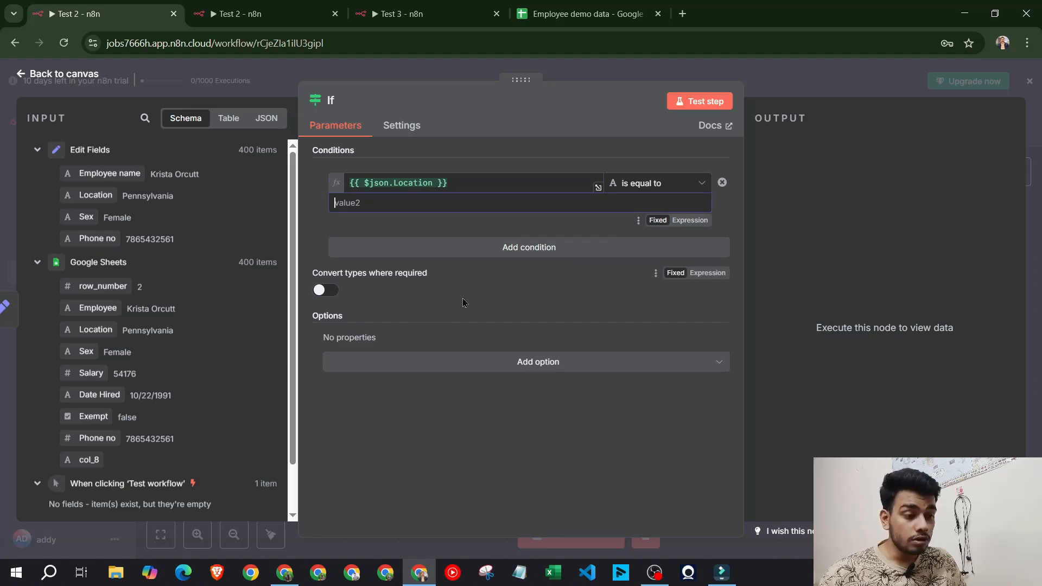
left_click_drag(182, 200, 126, 200)
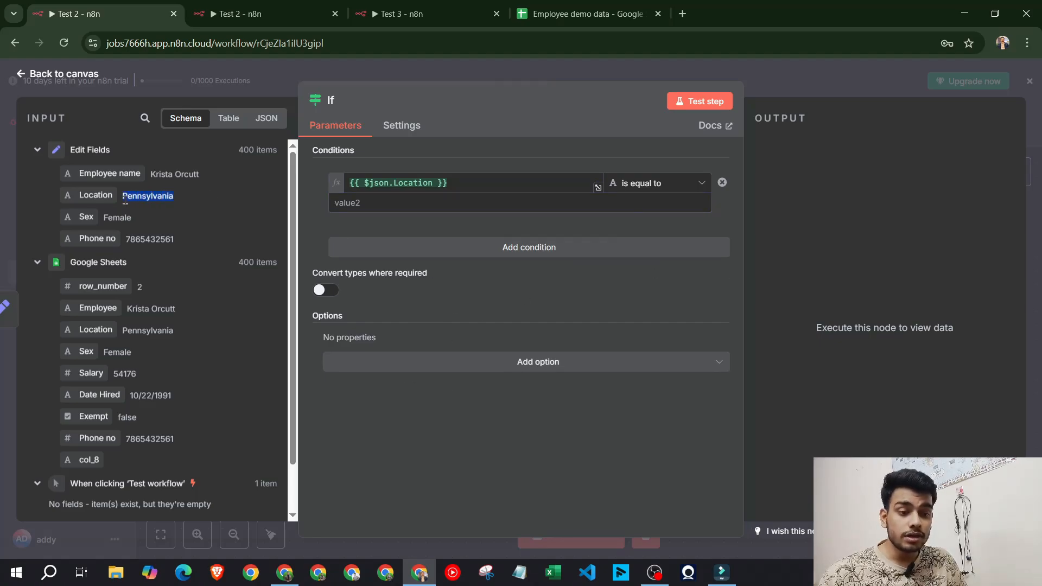
key("ctrl+c")
left_click(434, 202)
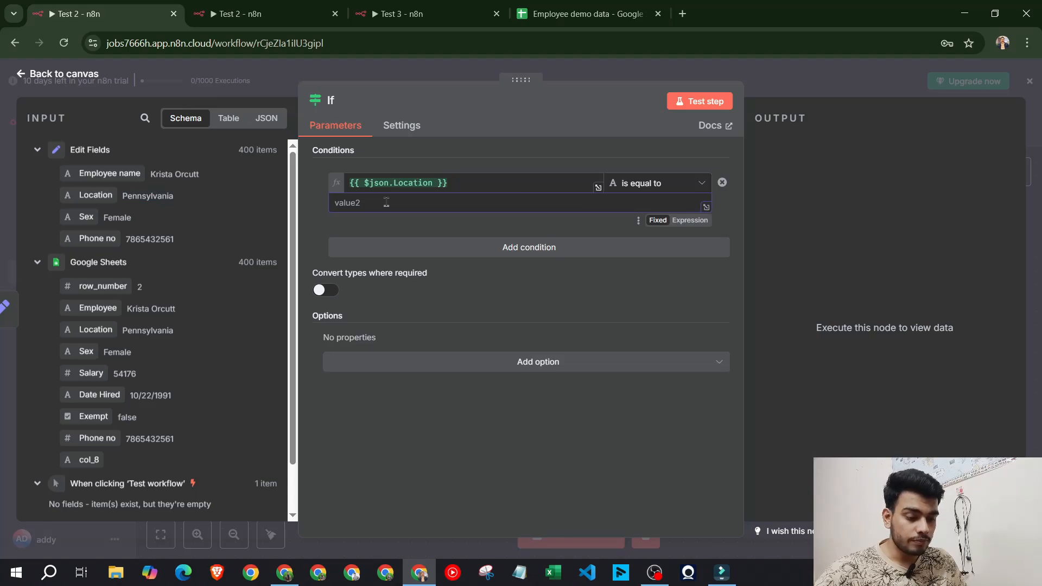
key("ctrl+v")
left_click(497, 247)
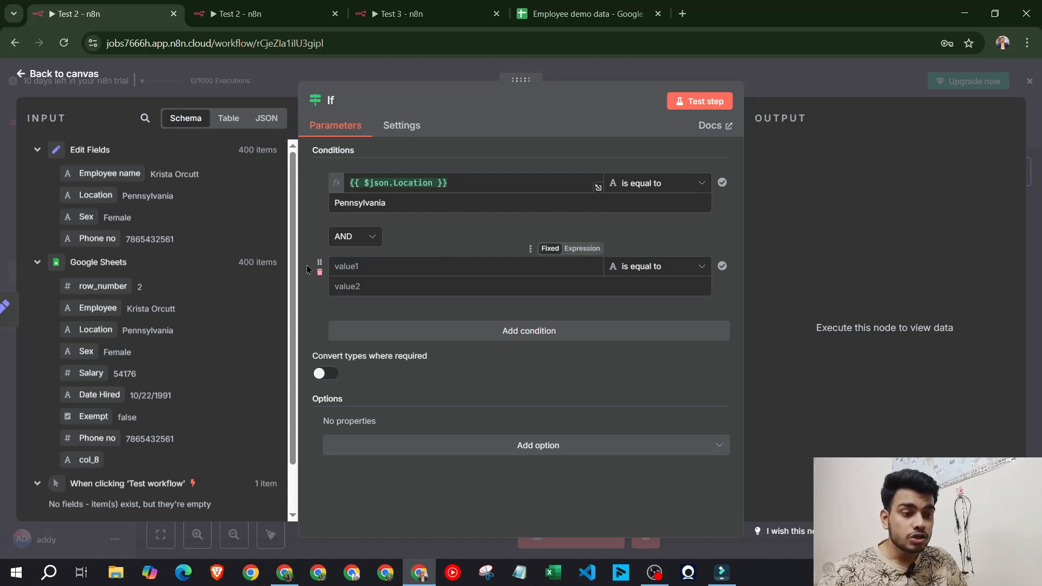
Add Sex equals Male as the AND condition and test: 29 true, 371 false
left_click_drag(82, 217, 360, 266)
left_click(504, 286)
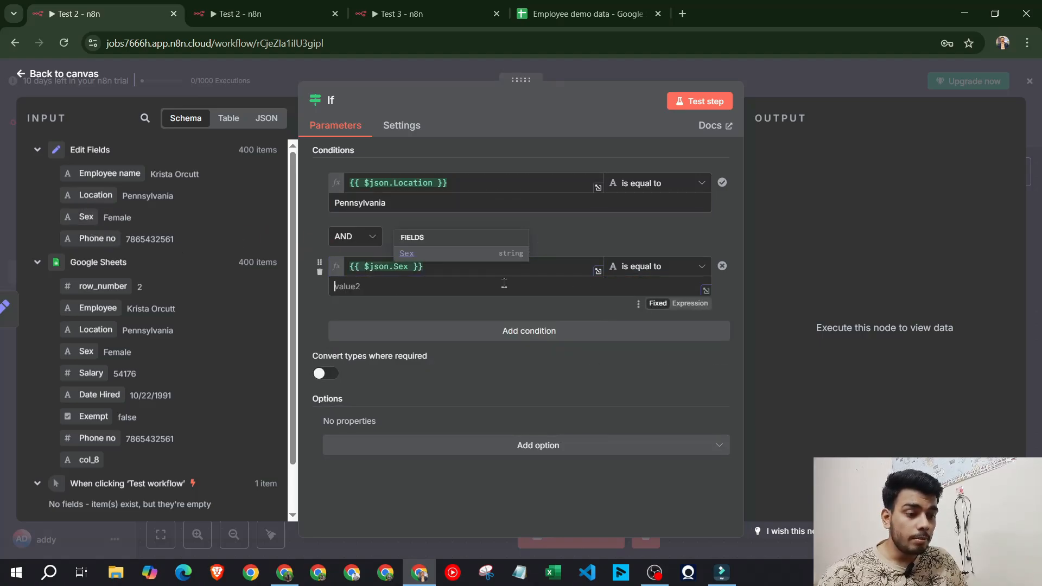
type("Mal")
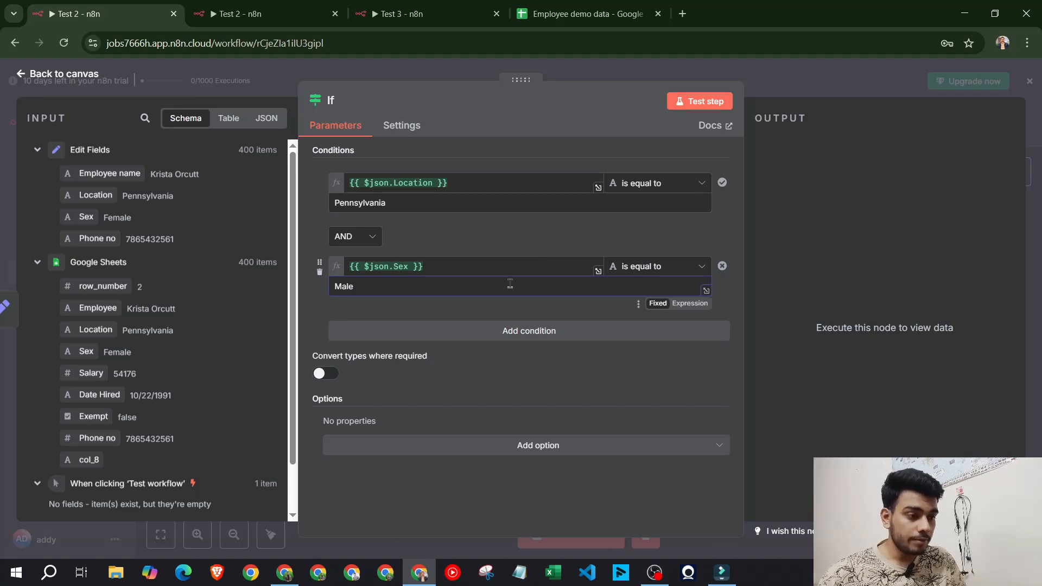
type("e")
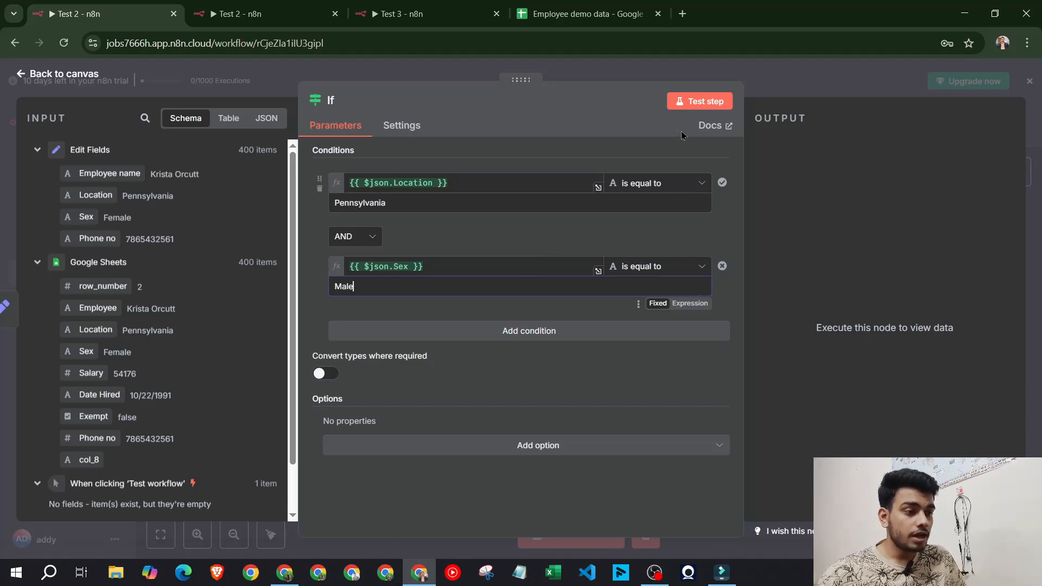
left_click(712, 102)
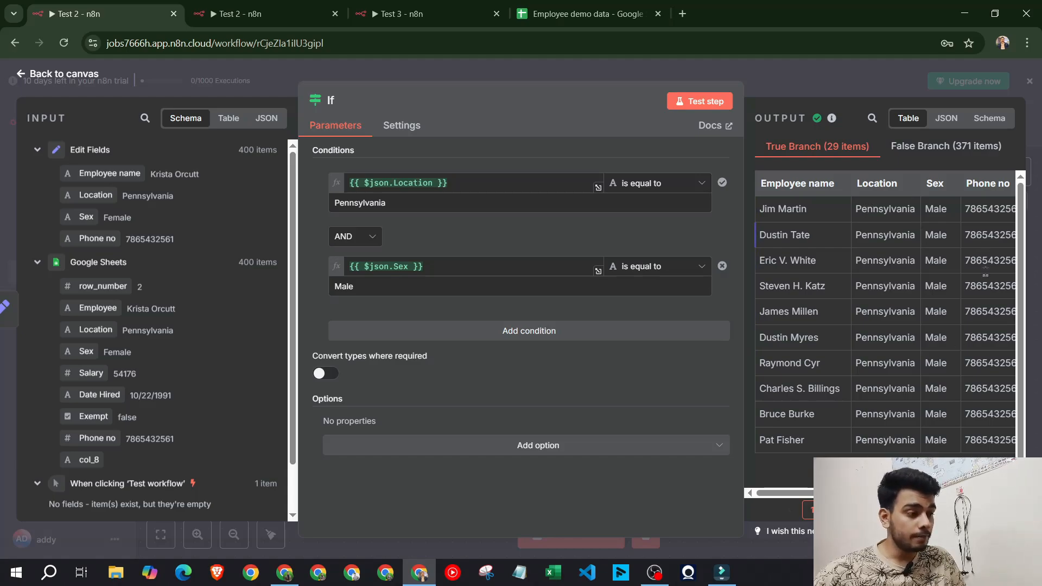
left_click(763, 69)
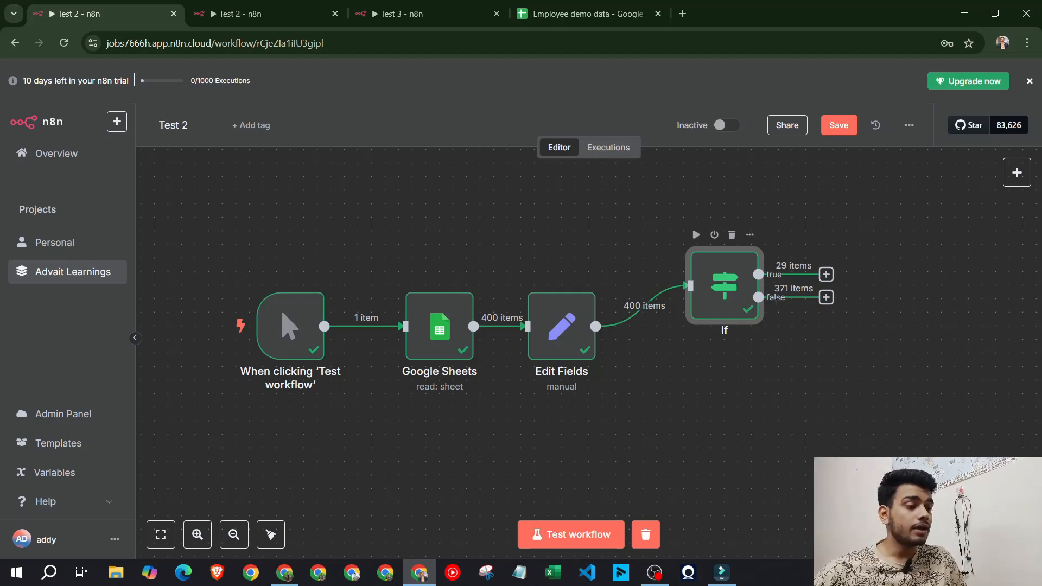
Add an If1 node on the false branch checking Location equals Washington
left_click(826, 298)
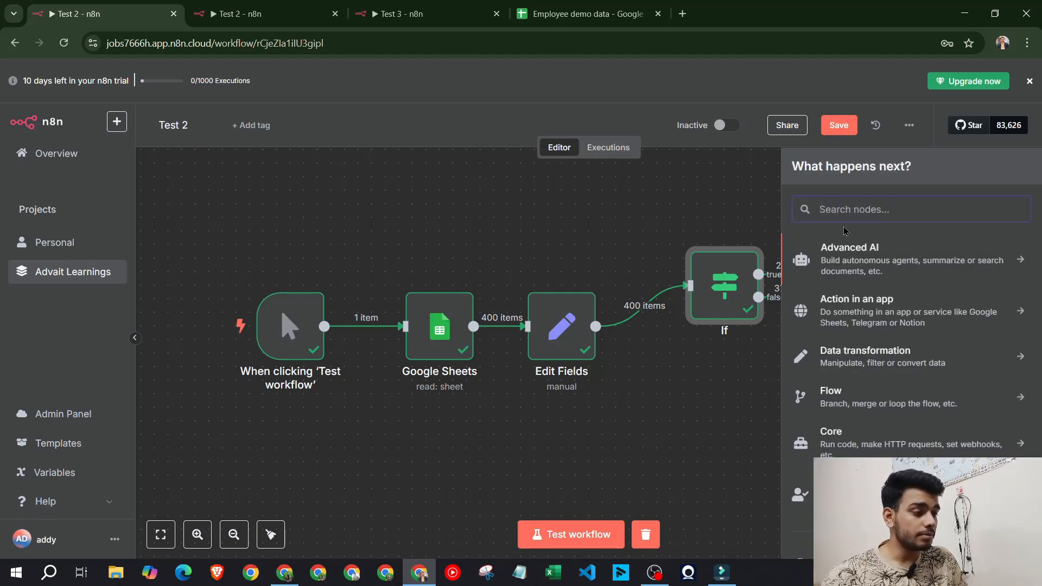
type("if")
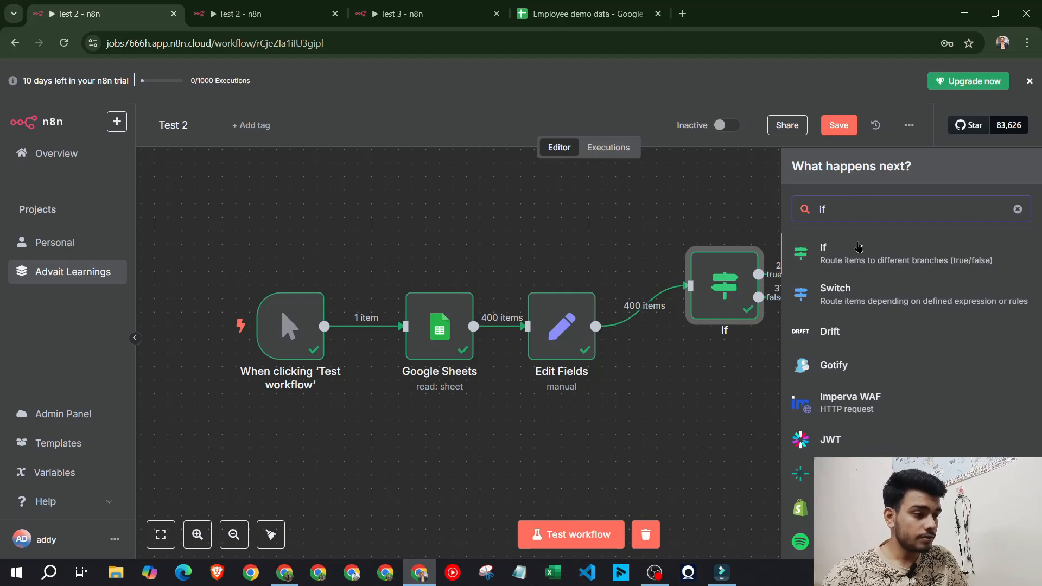
left_click(854, 259)
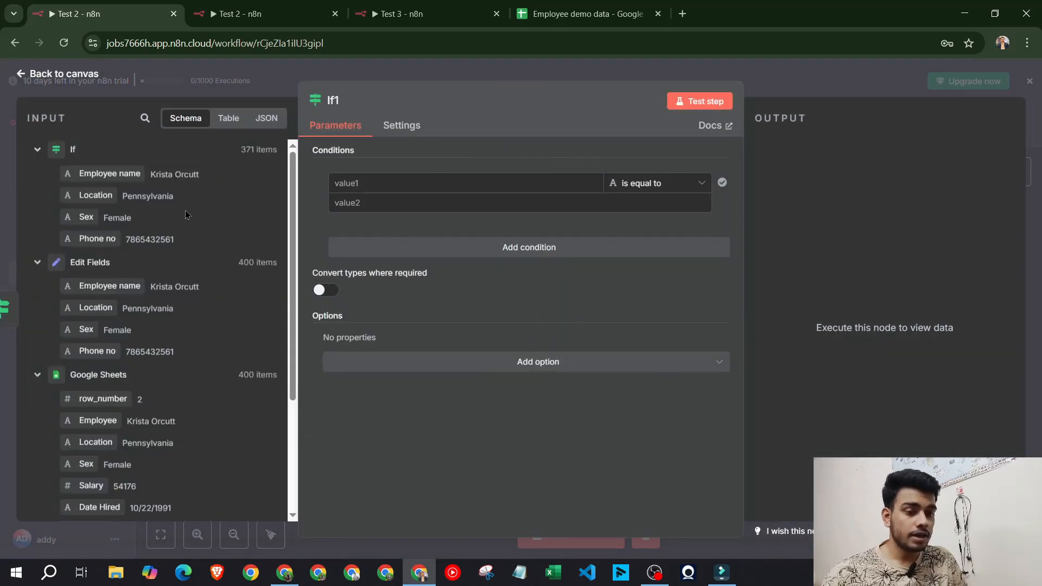
left_click_drag(89, 195, 419, 184)
left_click(517, 6)
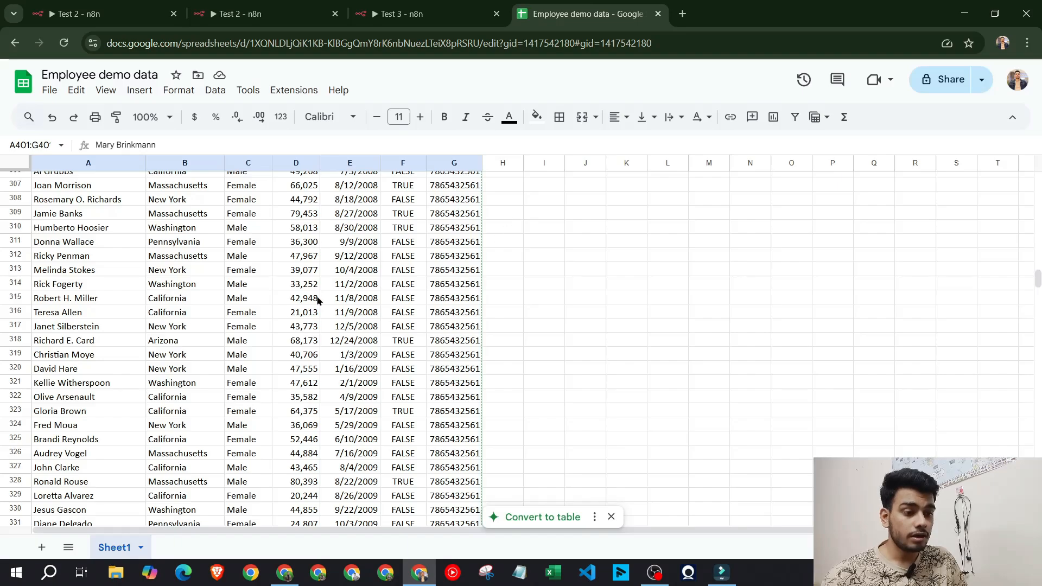
left_click(175, 227)
double_click(176, 228)
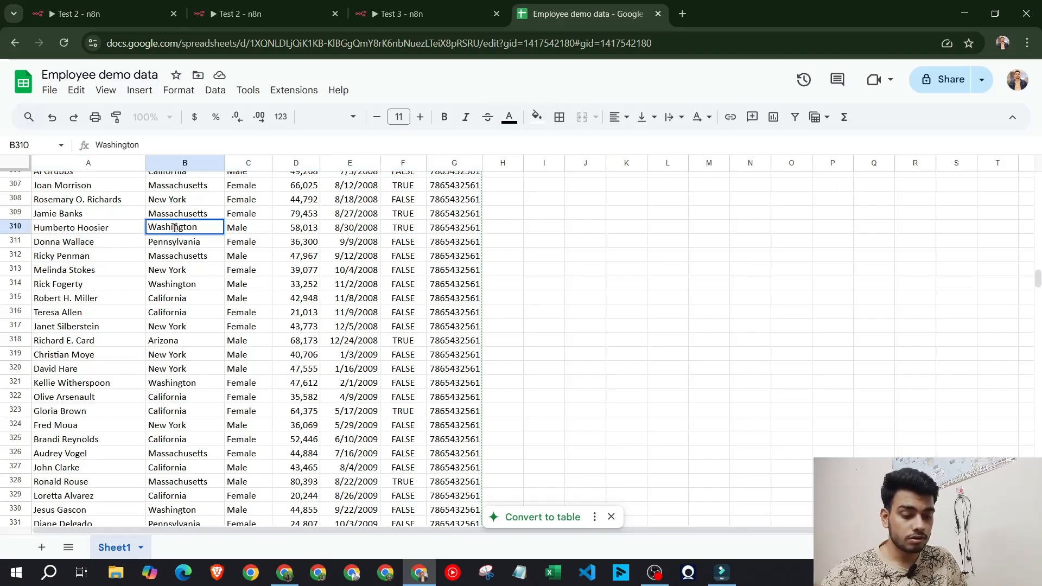
left_click(124, 6)
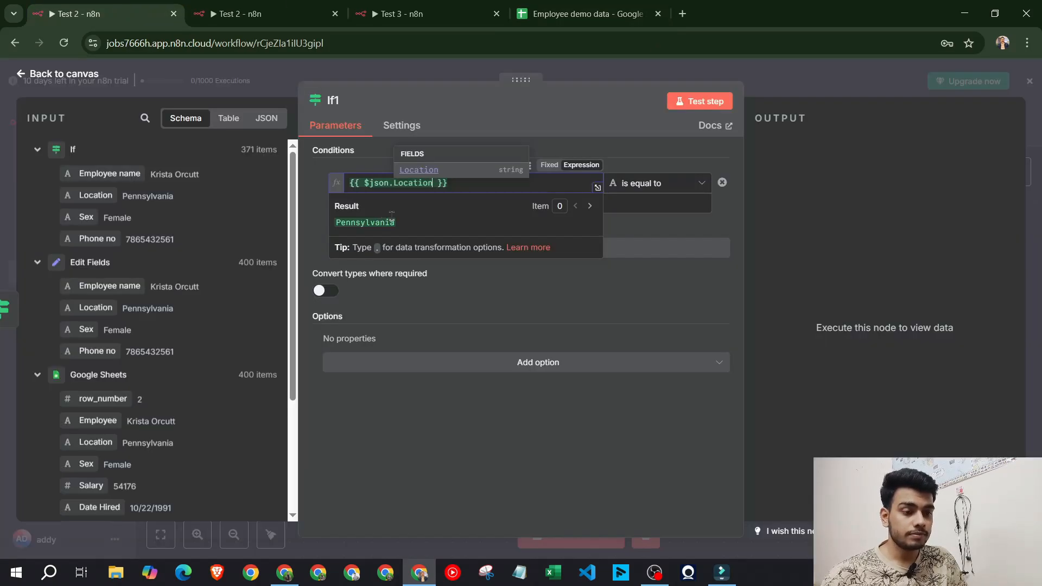
left_click(578, 296)
left_click(438, 201)
key("ctrl+v")
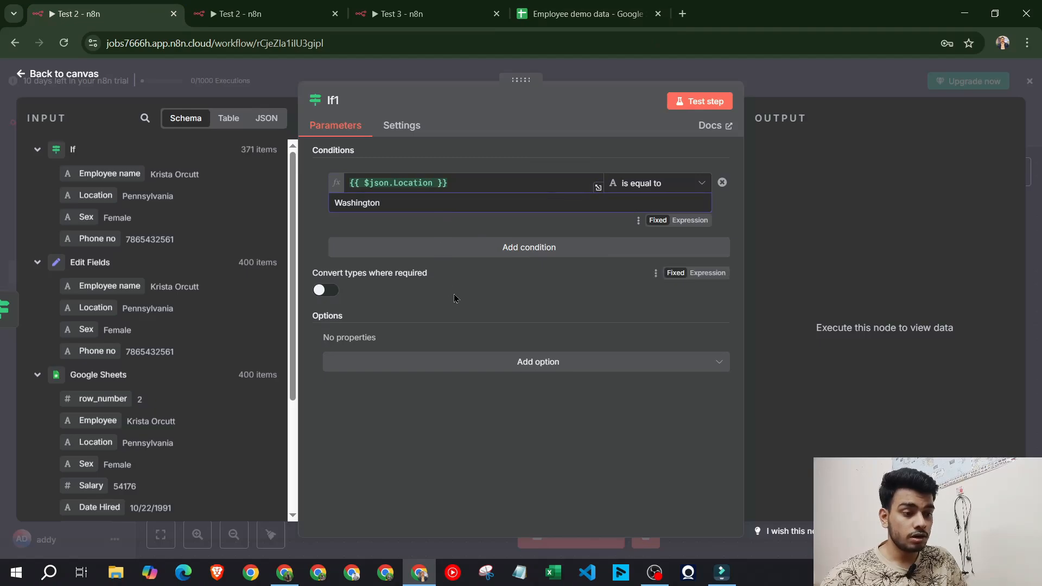
Add the condition Sex equals Female to If1 and test it: 16 true, 355 false
left_click(478, 257)
left_click_drag(86, 217, 362, 267)
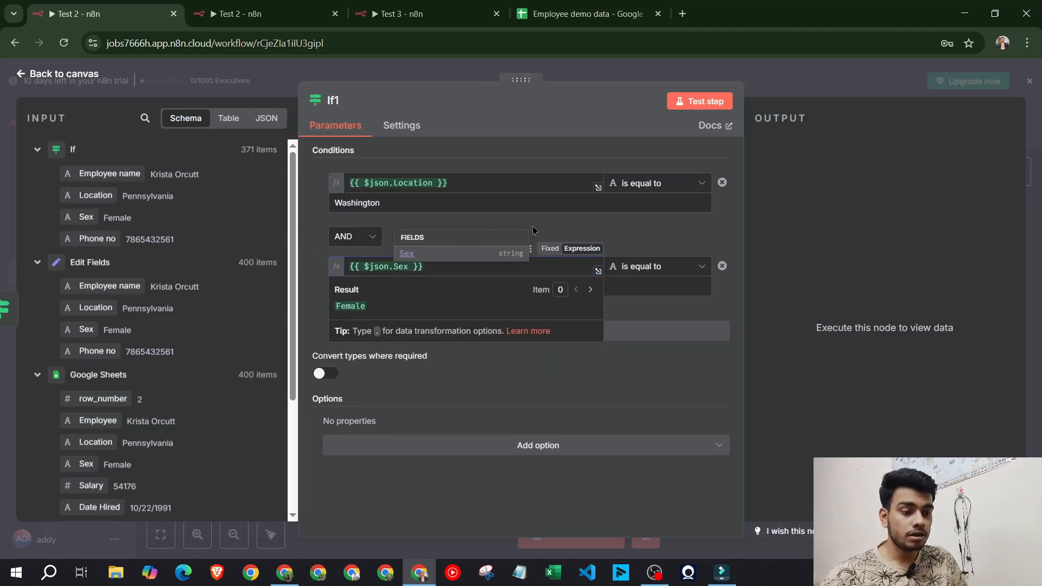
left_click(466, 292)
type("Female")
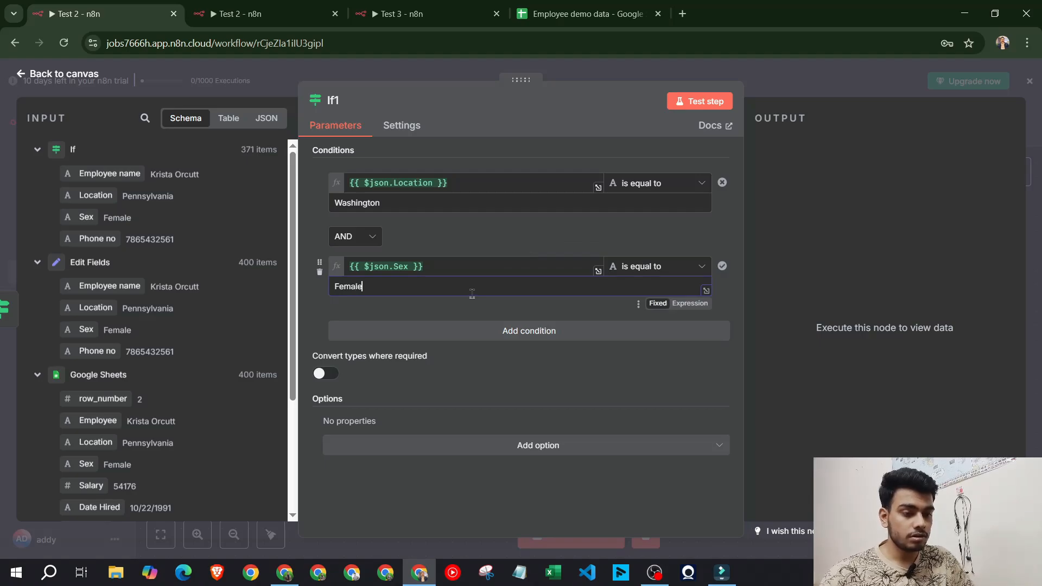
left_click(690, 104)
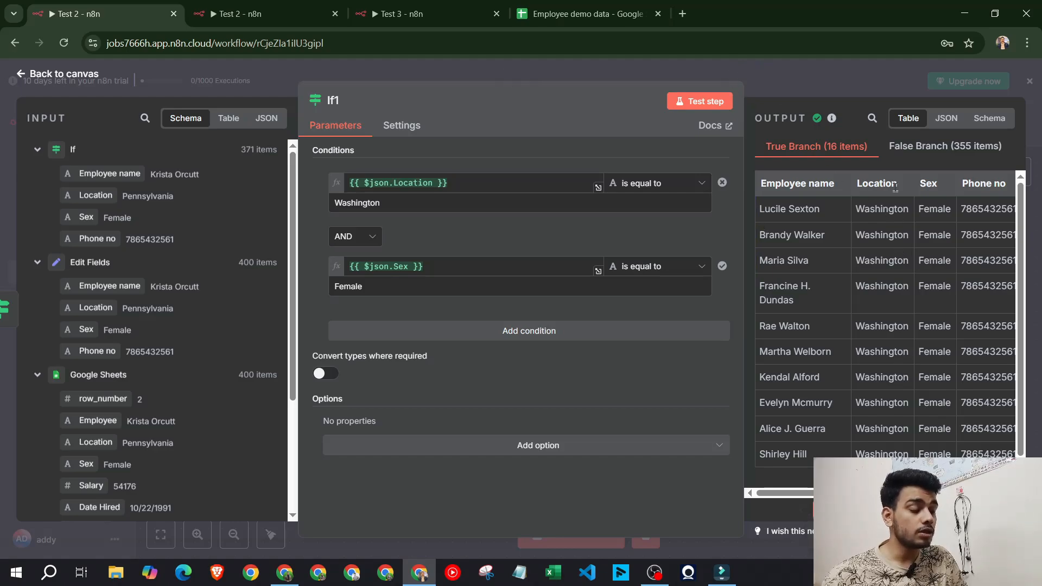
left_click(813, 92)
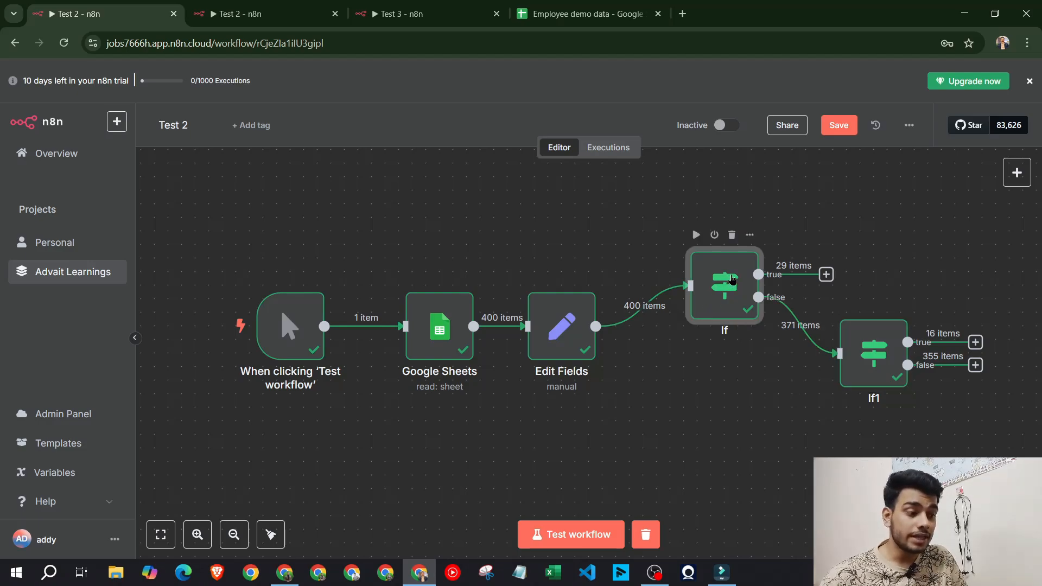
Review the If and If1 conditions, then switch to the larger Test 2 workflow
double_click(731, 279)
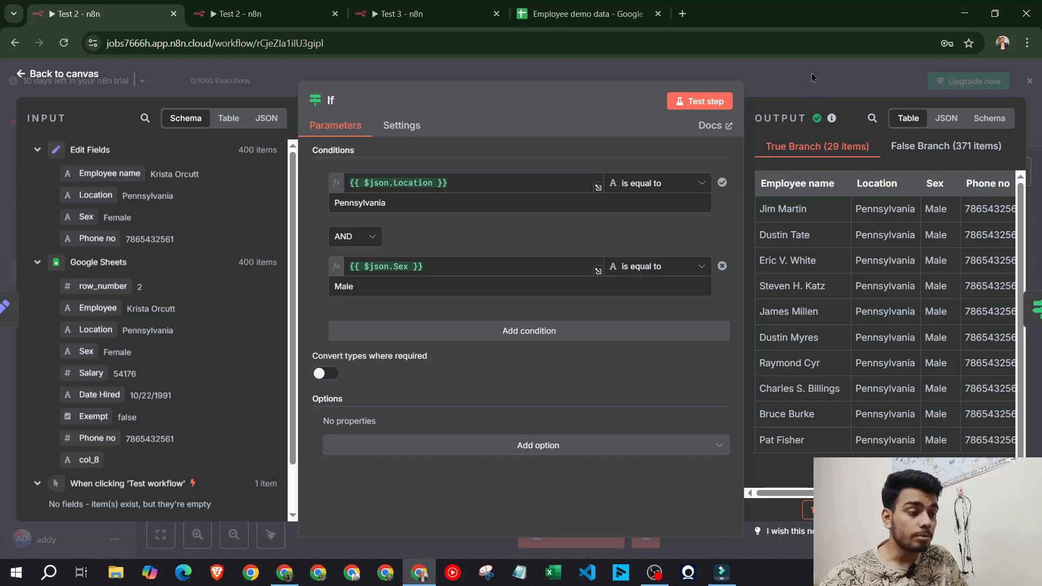
key("Escape")
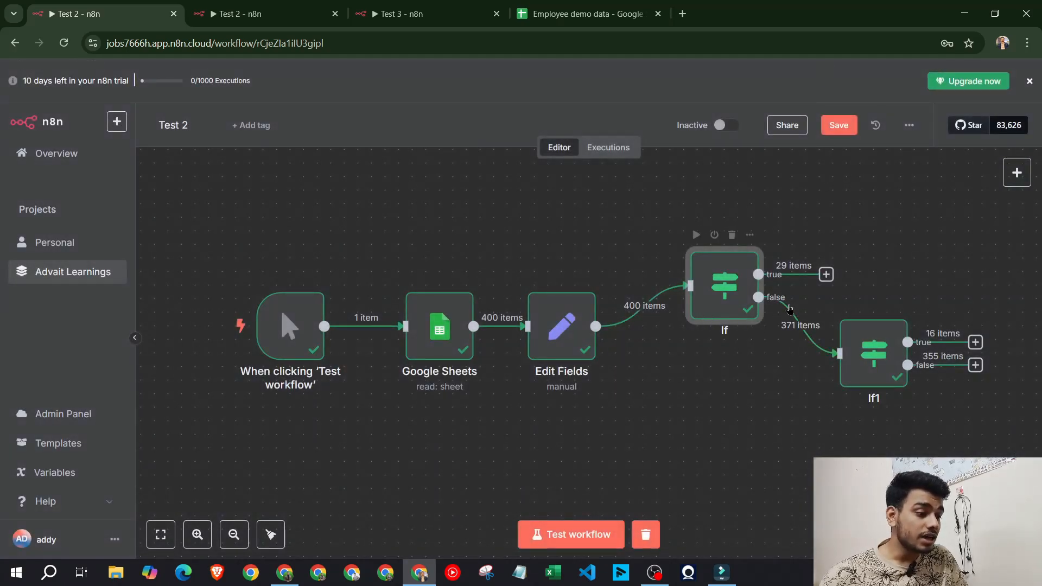
mouse_move(873, 365)
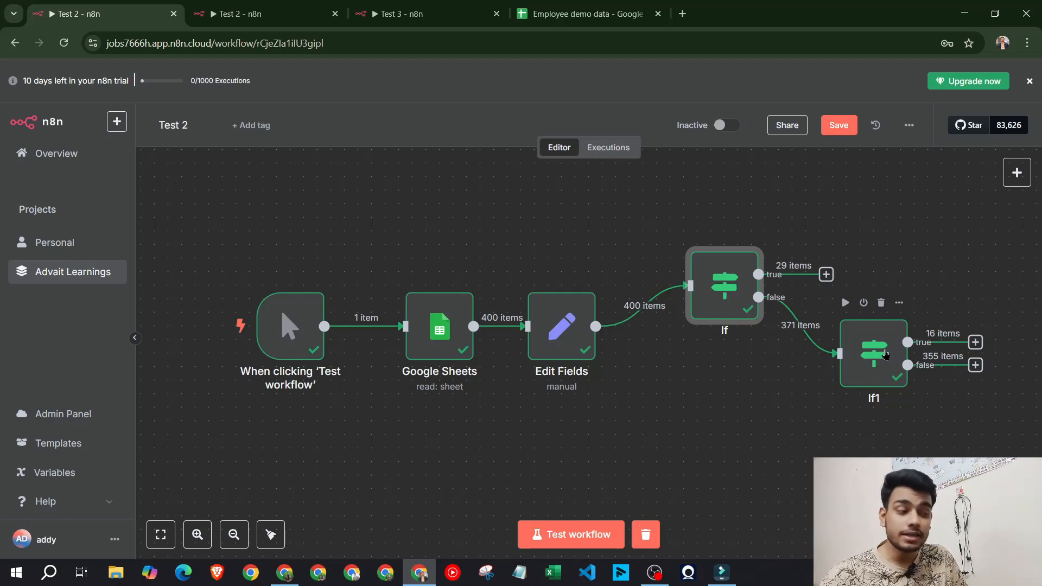
double_click(886, 354)
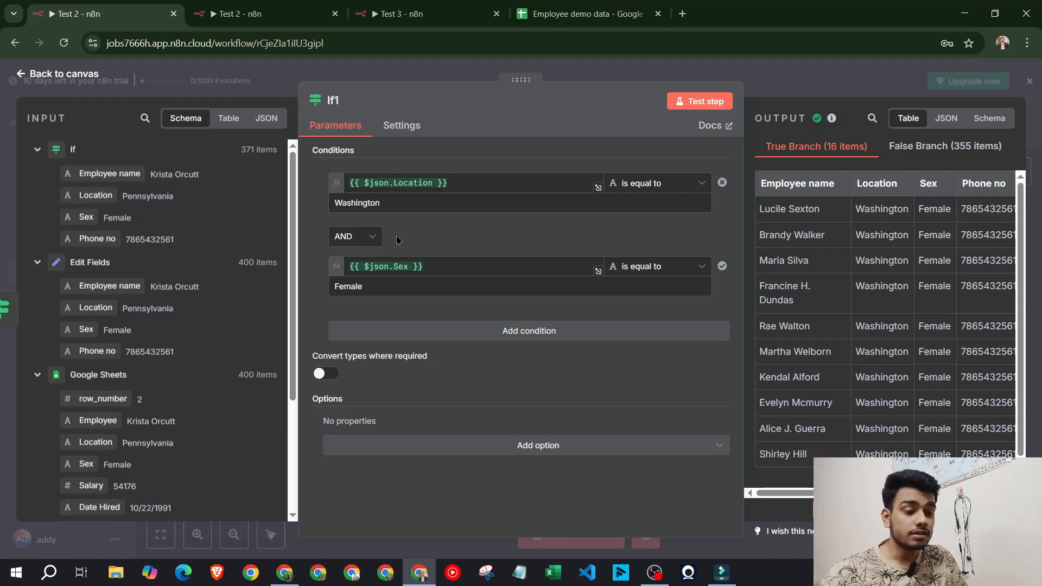
left_click(826, 69)
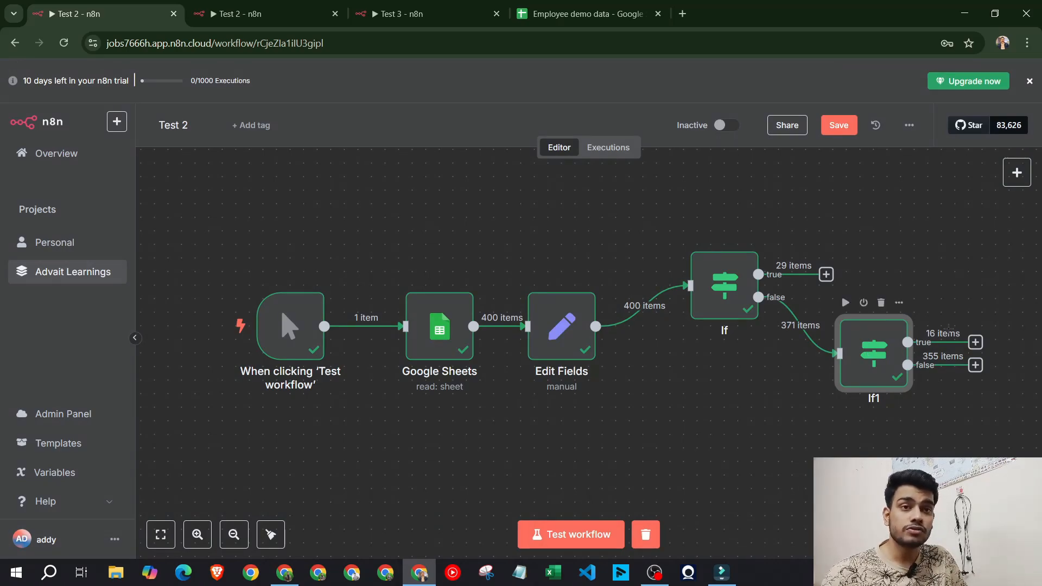
double_click(856, 338)
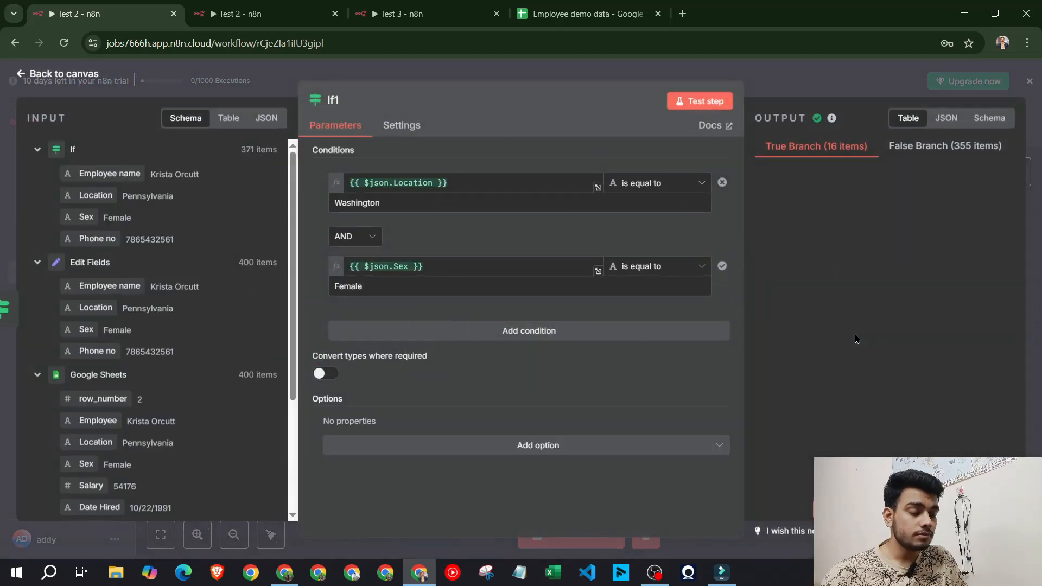
key("Escape")
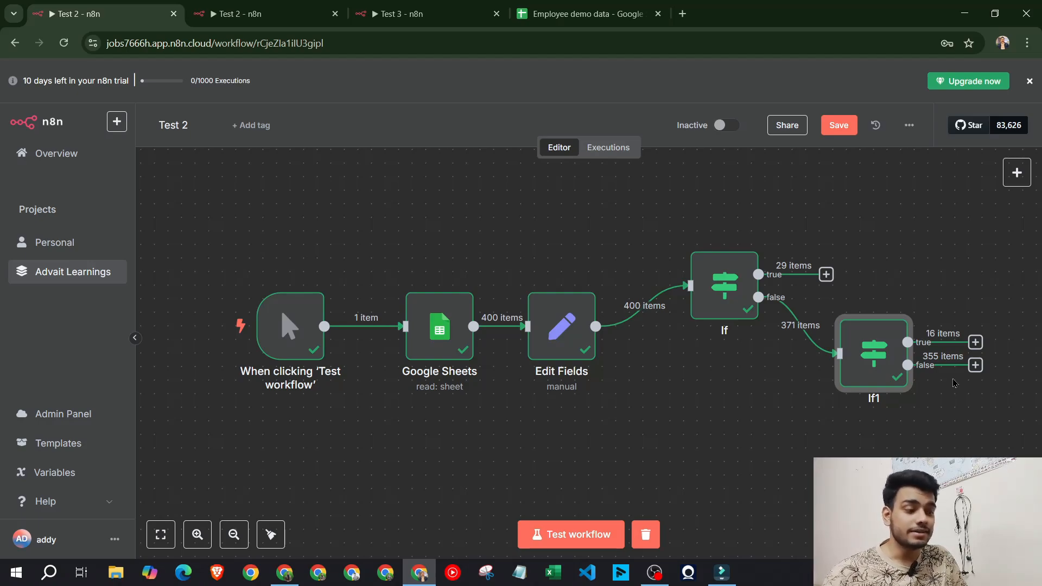
left_click(255, 13)
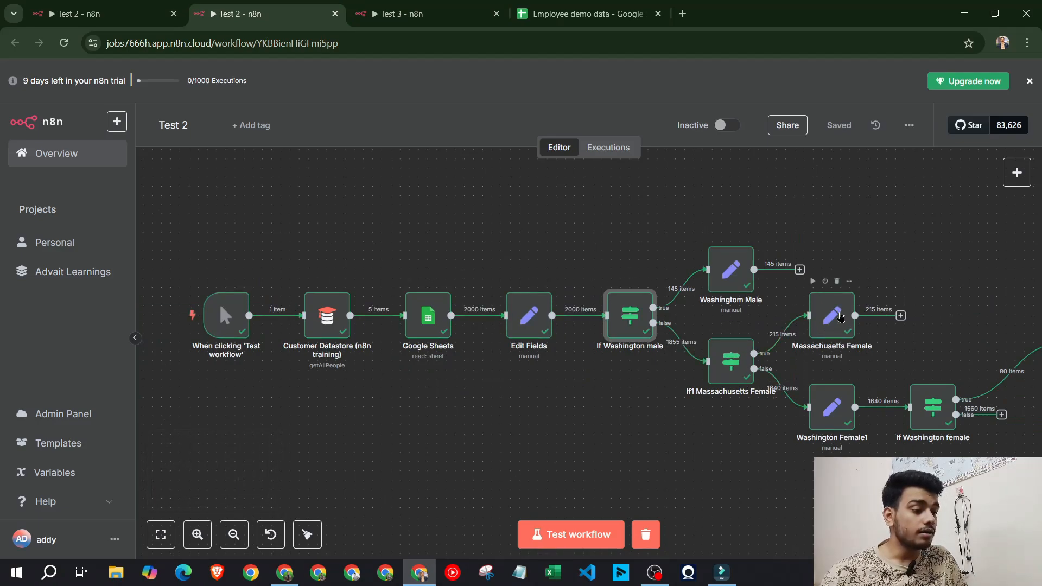
Inspect the If1 Massachusetts Female and Massachusetts Female nodes, then return to the first workflow
left_click(738, 377)
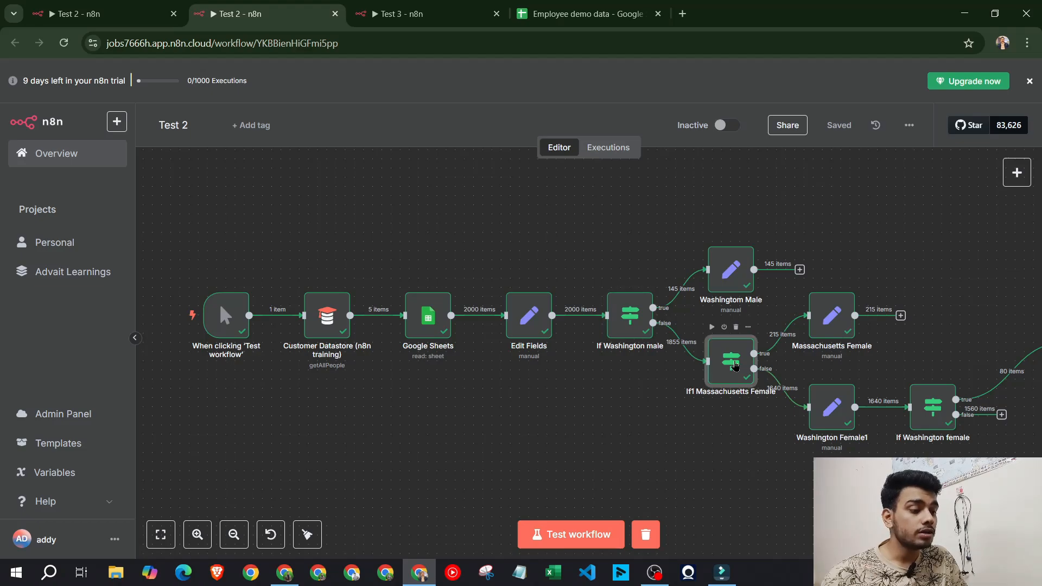
double_click(738, 377)
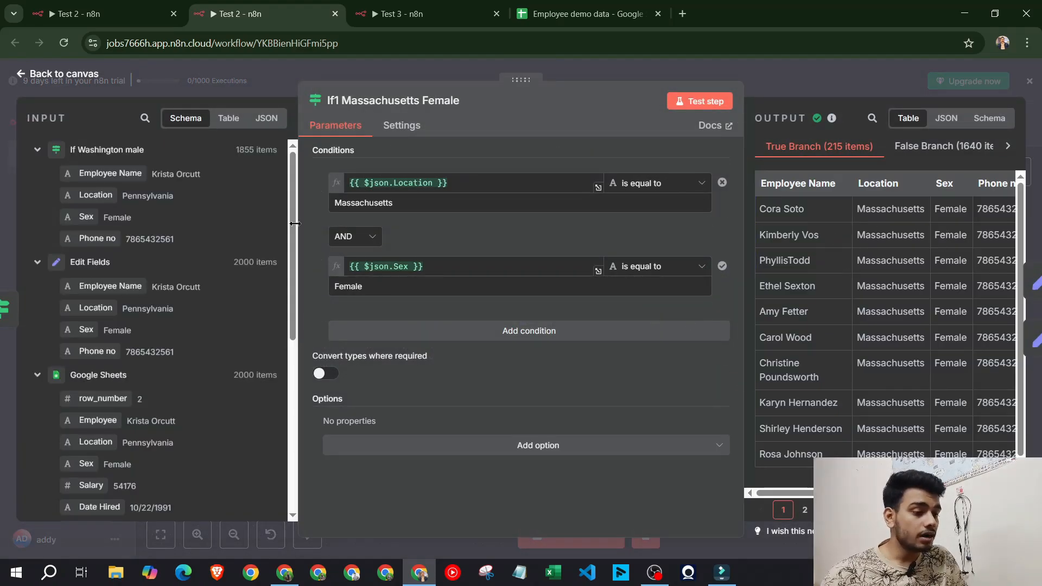
left_click_drag(853, 209, 949, 209)
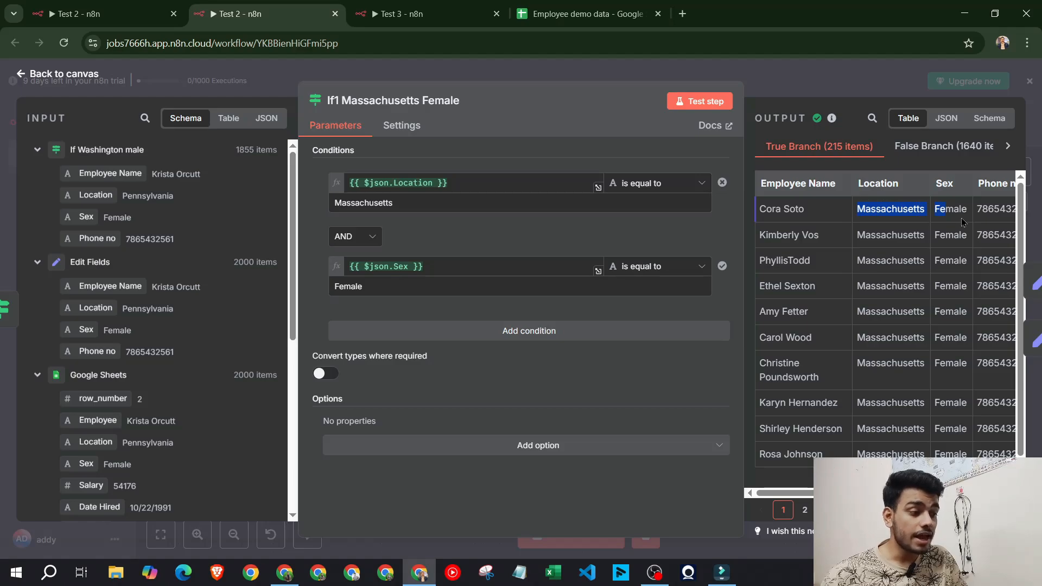
left_click(965, 223)
left_click(878, 75)
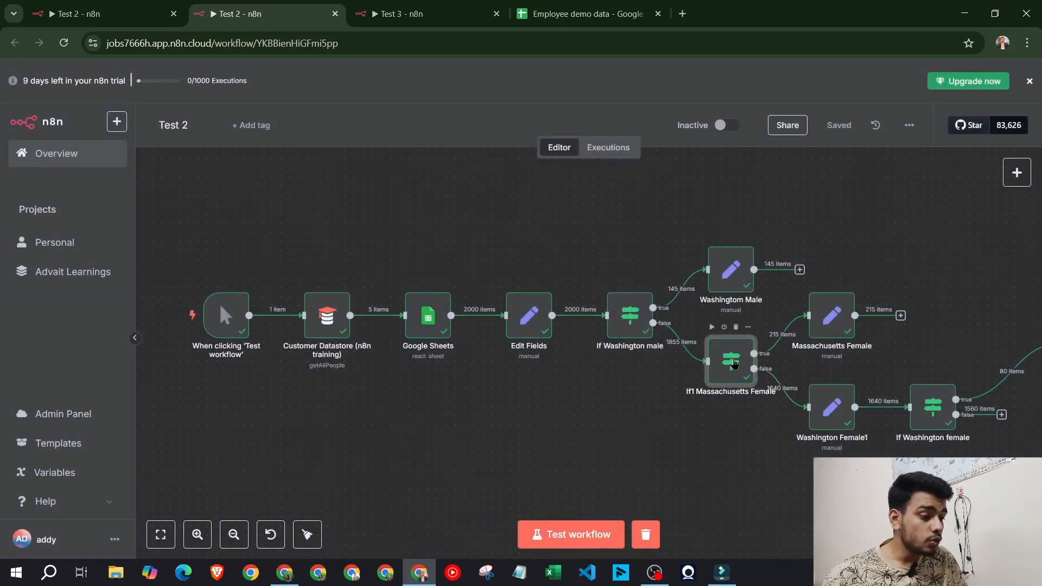
double_click(841, 315)
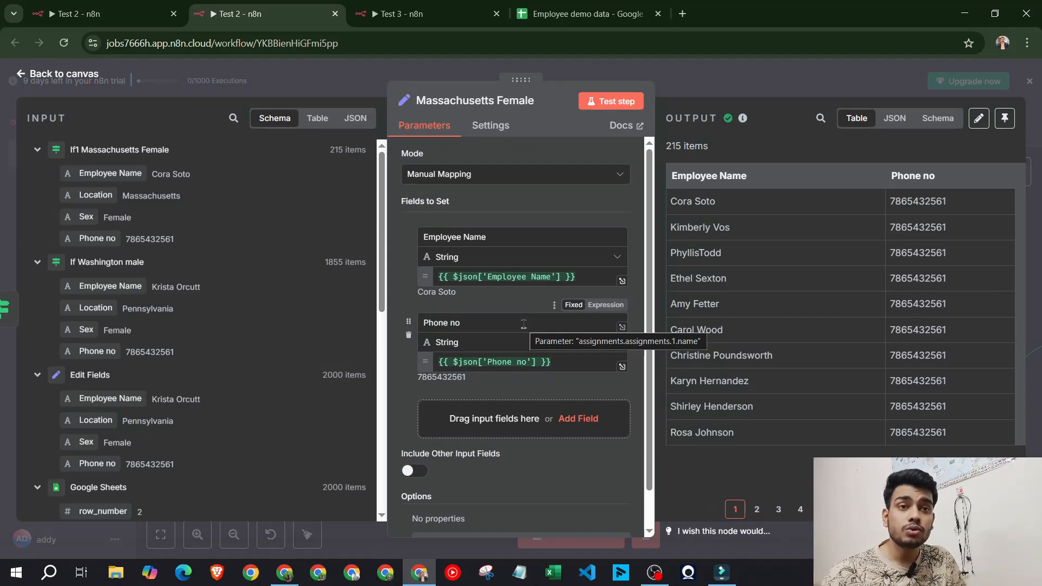
left_click(143, 5)
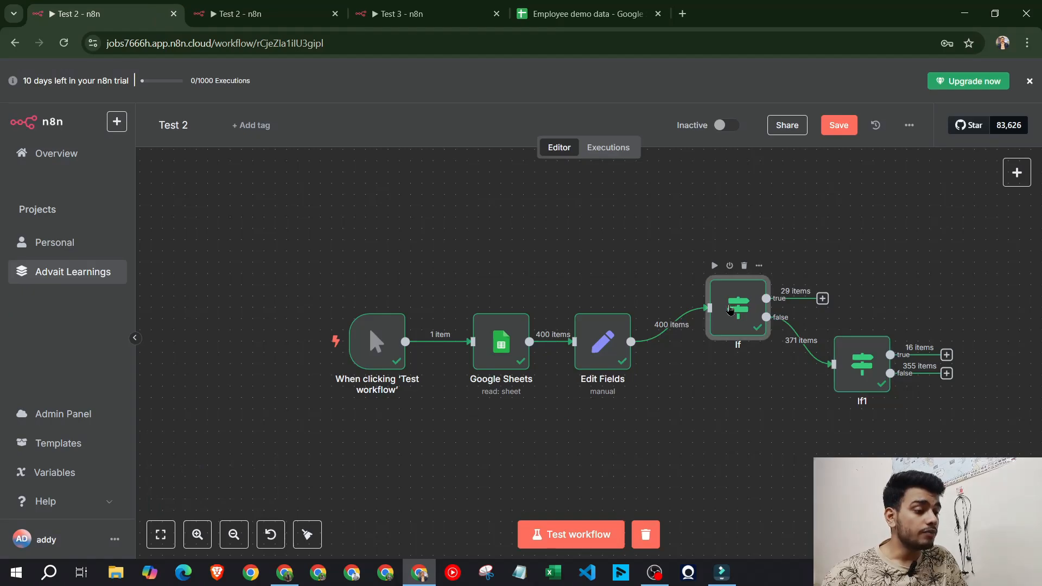
Add an Edit Fields node on the If node's true output
double_click(730, 309)
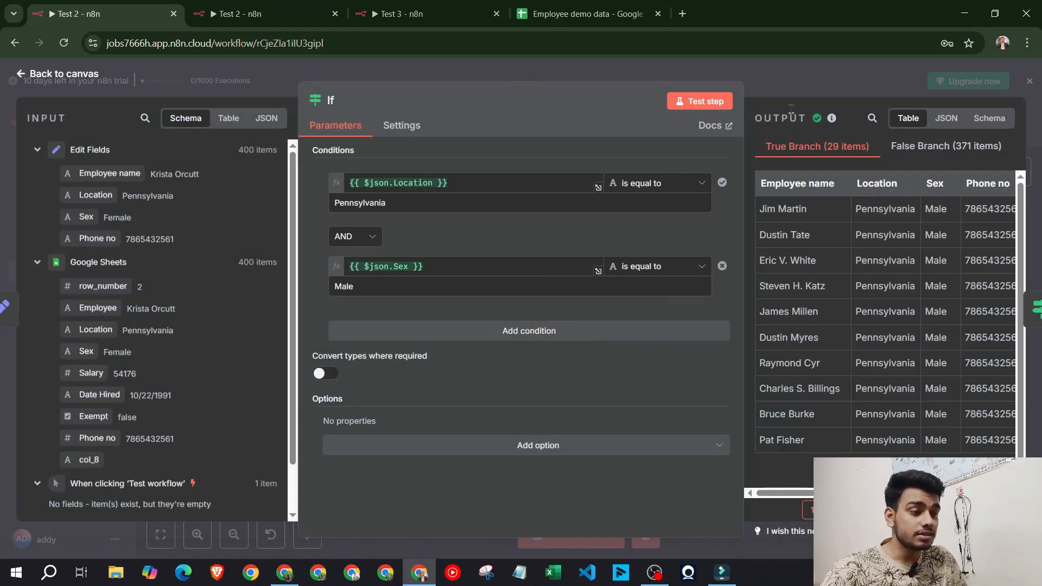
left_click(791, 83)
left_click(822, 298)
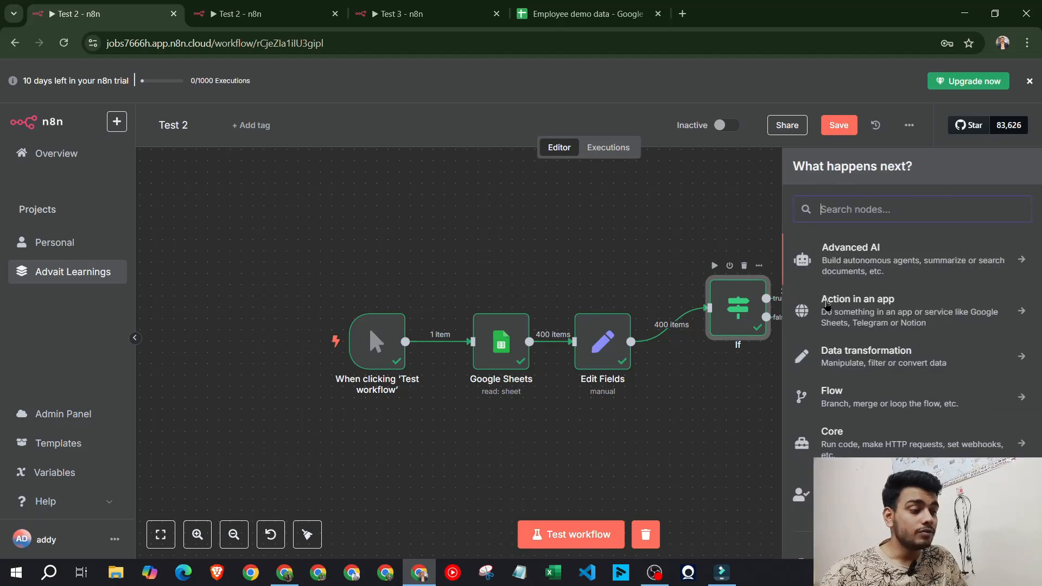
type("edit")
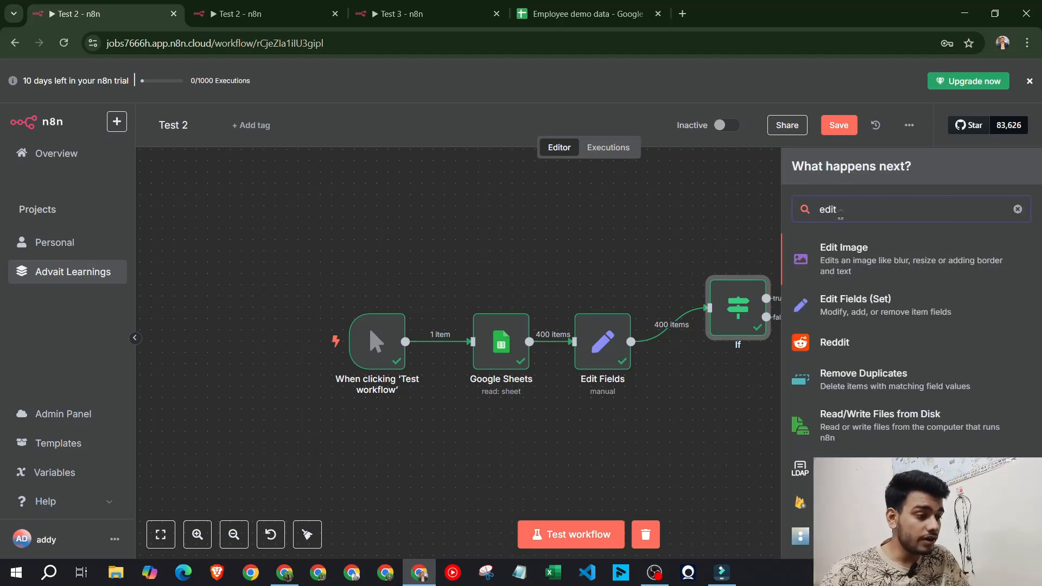
left_click(864, 302)
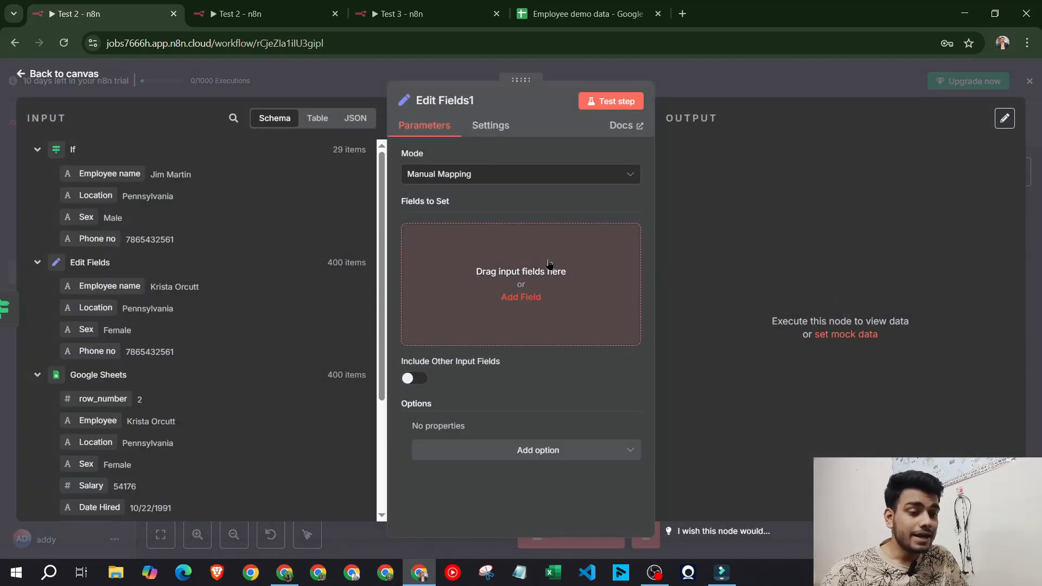
Map Employee name and Phone no in Edit Fields1 and test it, yielding 29 items
left_click(523, 297)
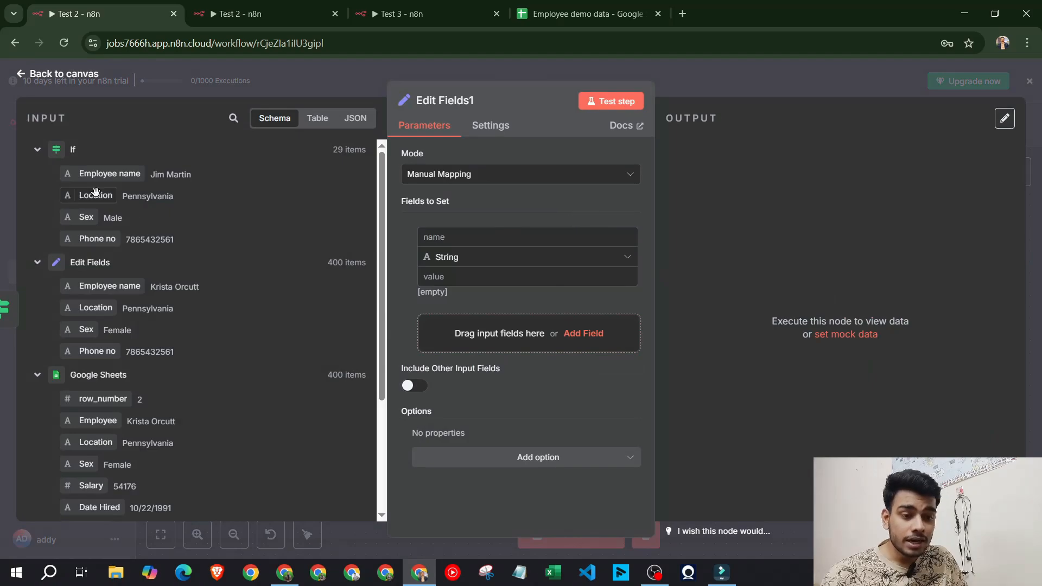
left_click_drag(95, 174, 434, 237)
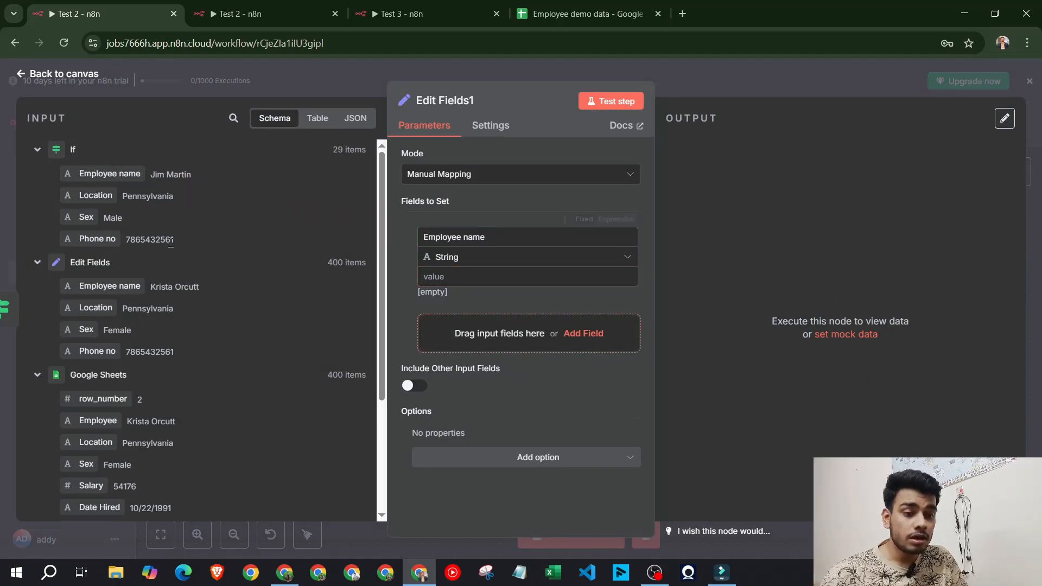
left_click_drag(122, 175, 454, 277)
left_click(534, 385)
left_click(528, 348)
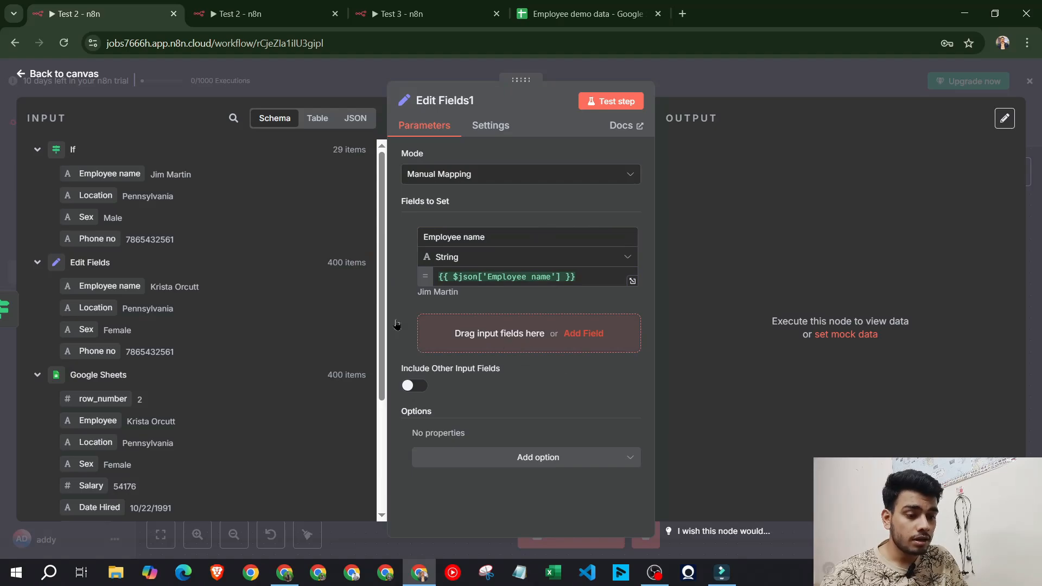
left_click_drag(96, 239, 460, 327)
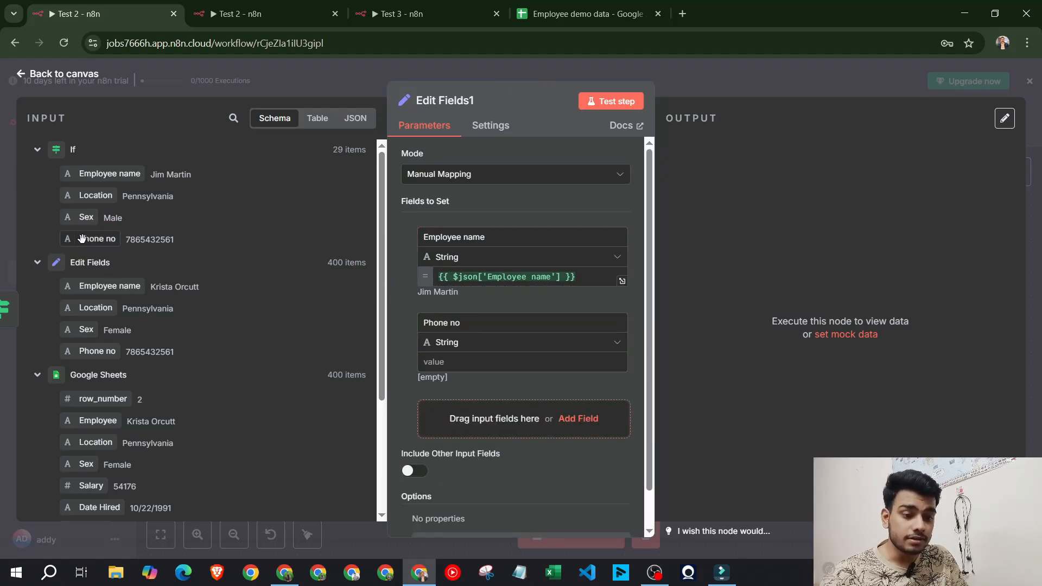
left_click_drag(96, 238, 457, 363)
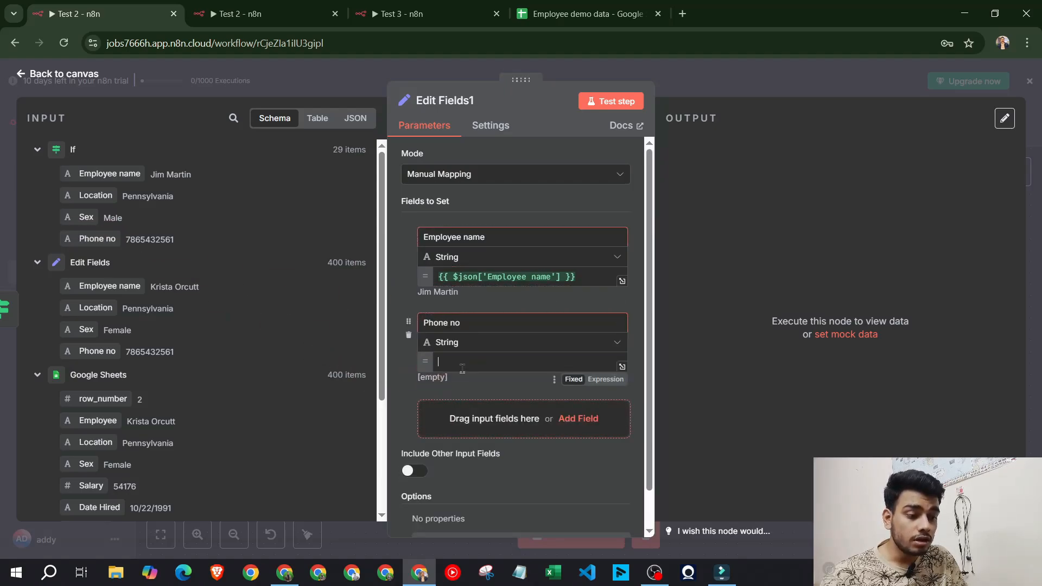
left_click(545, 203)
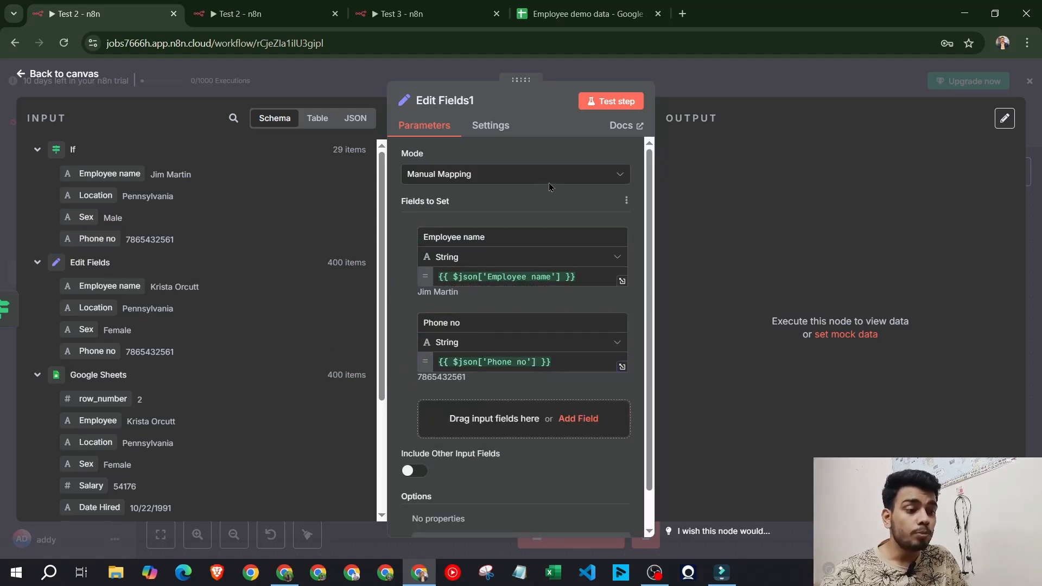
left_click(609, 103)
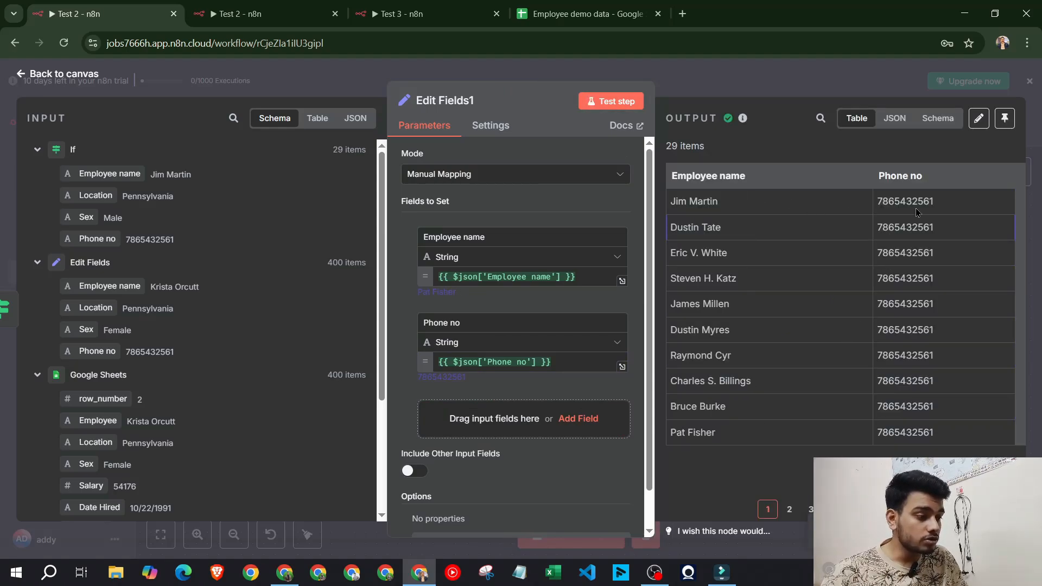
left_click(822, 76)
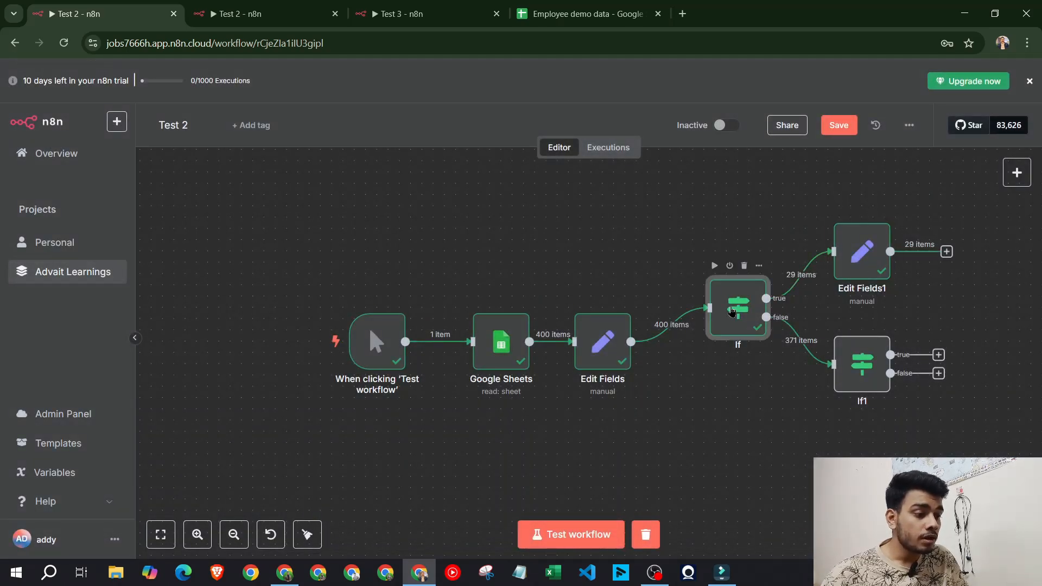
double_click(732, 311)
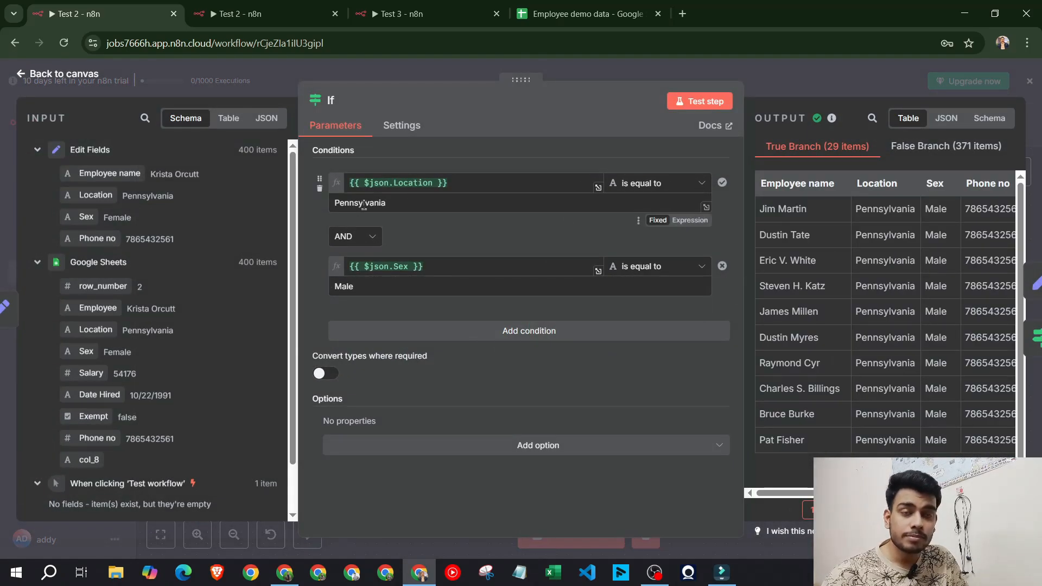
left_click(788, 86)
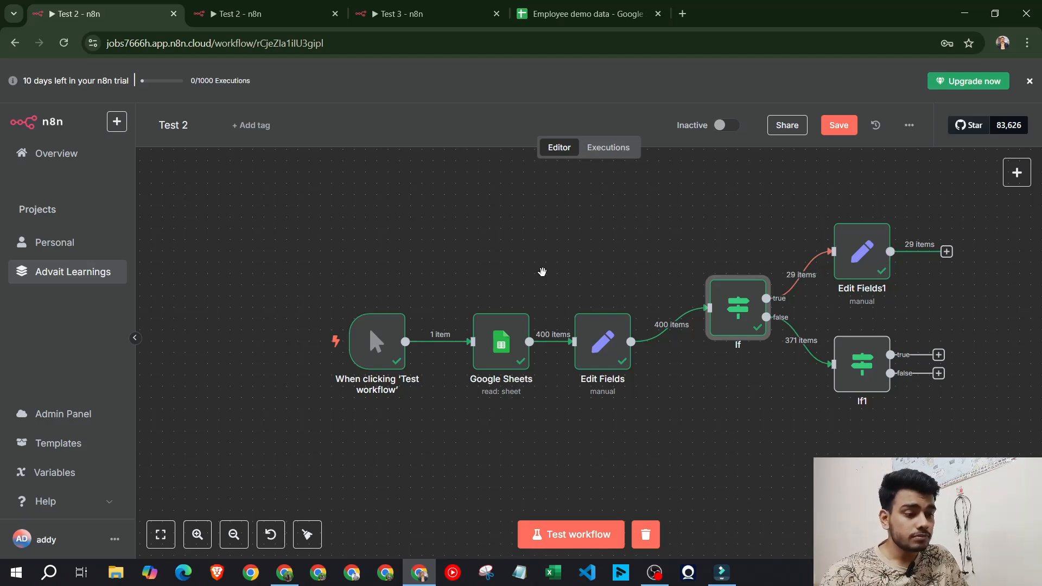
In the second Test 2 workflow, close the Massachusetts Female editor and tidy up the layout
scroll(540, 269, "down", 2)
left_click_drag(540, 270, 420, 264)
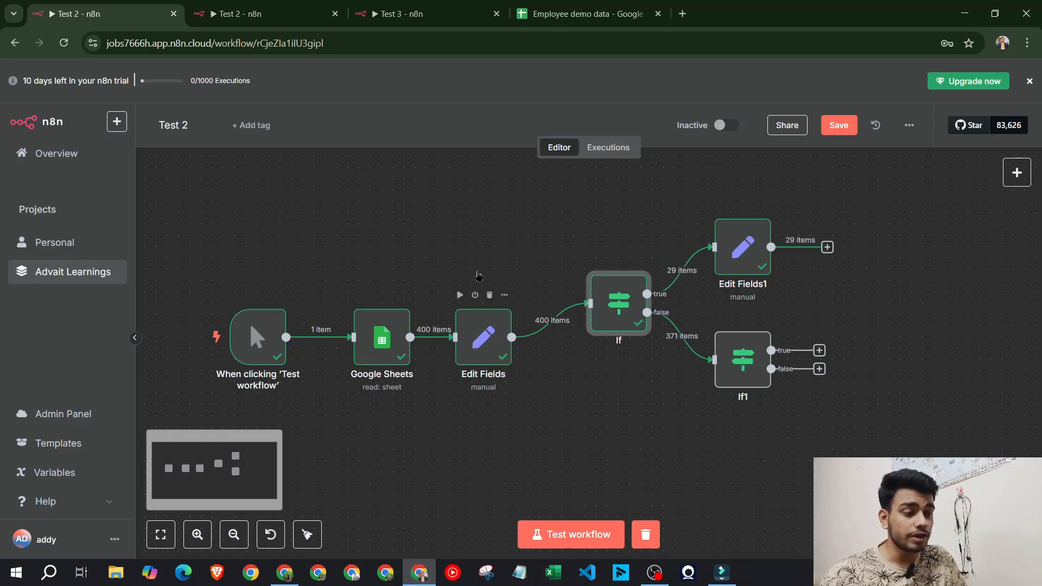
left_click(261, 14)
left_click(806, 80)
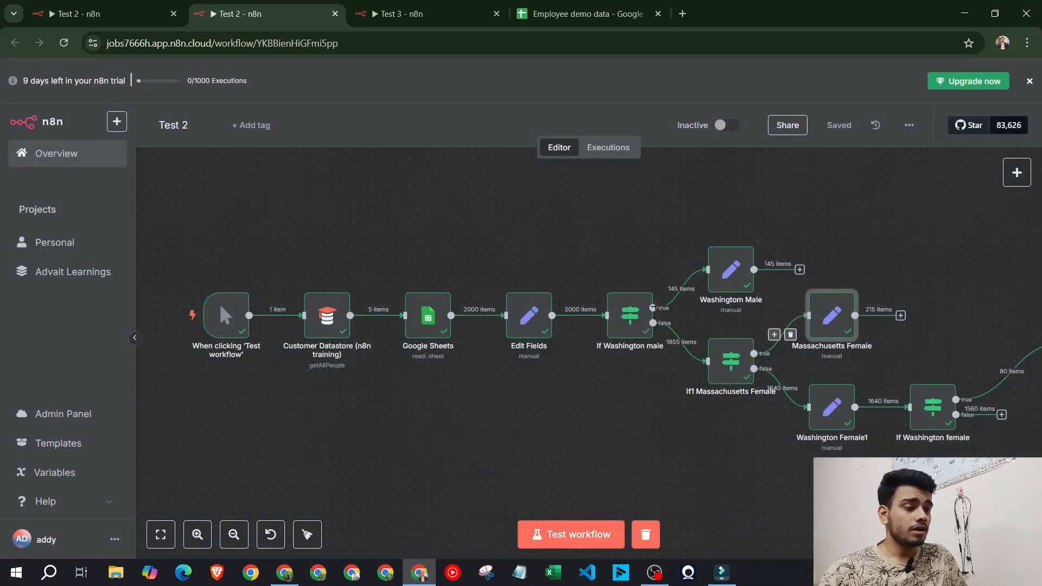
scroll(535, 443, "right", 1)
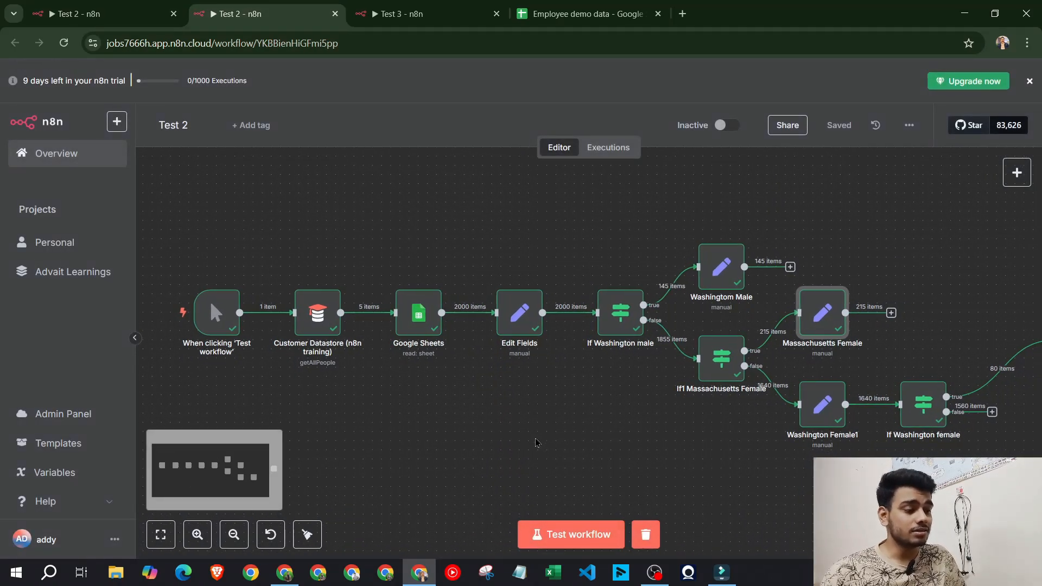
left_click(306, 535)
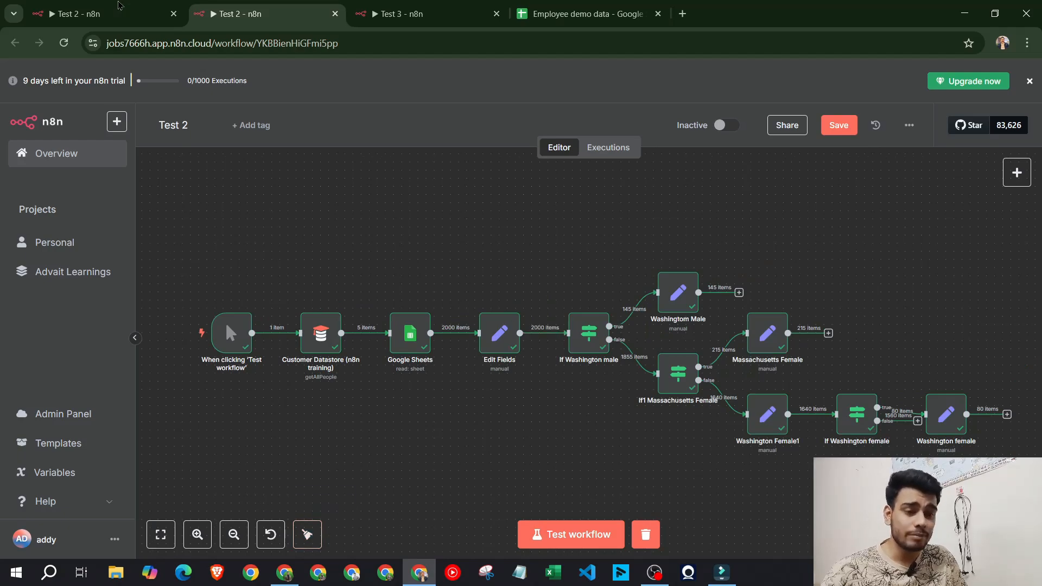
Delete the Customer Datastore node, place Google Sheets after the trigger, and tidy up again
scroll(345, 426, "up", 2)
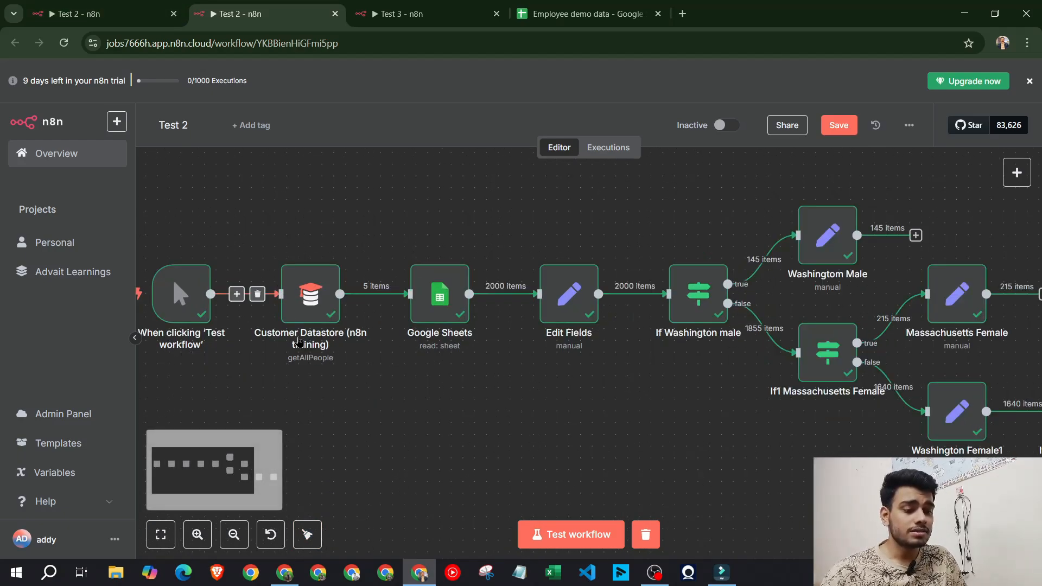
scroll(342, 374, "down", 1)
scroll(343, 376, "down", 1)
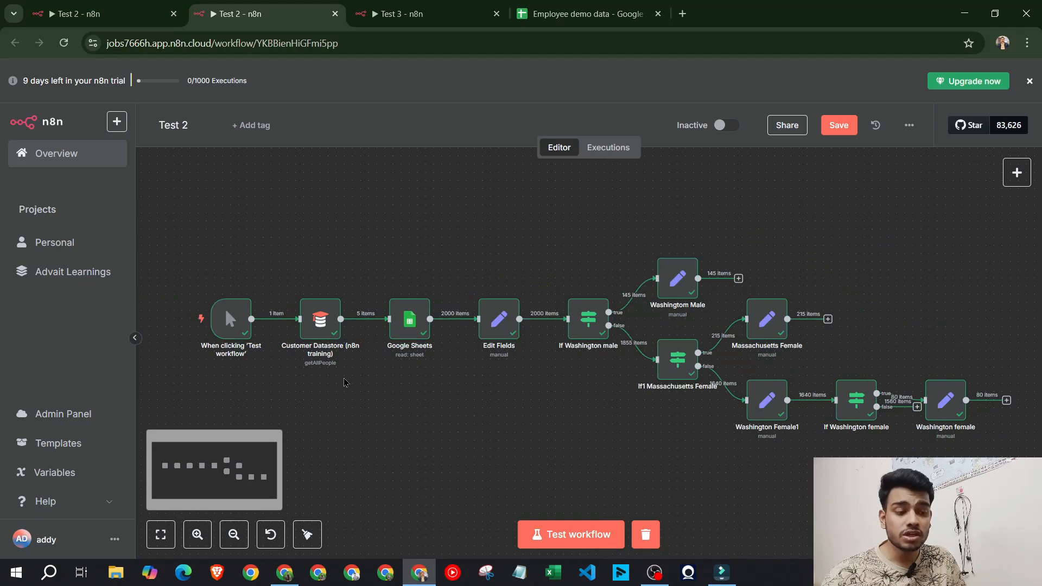
right_click(326, 336)
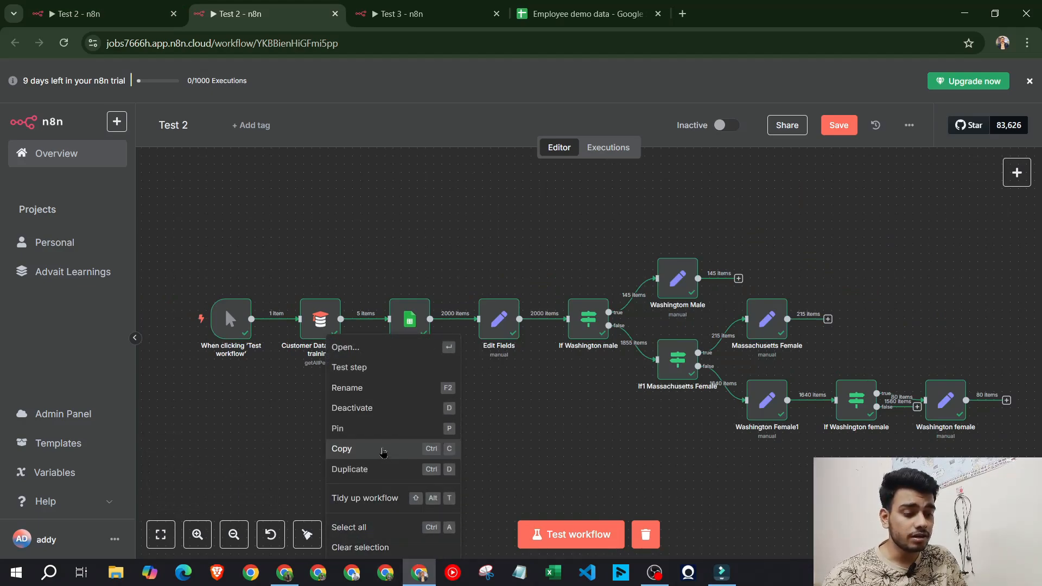
left_click(355, 268)
left_click(327, 290)
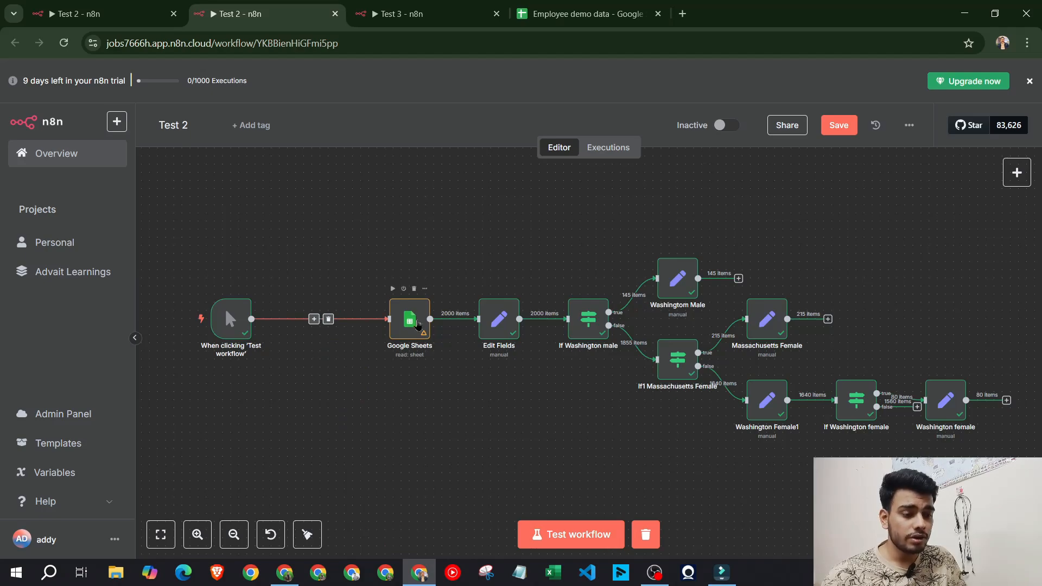
left_click_drag(410, 320, 393, 320)
left_click(308, 547)
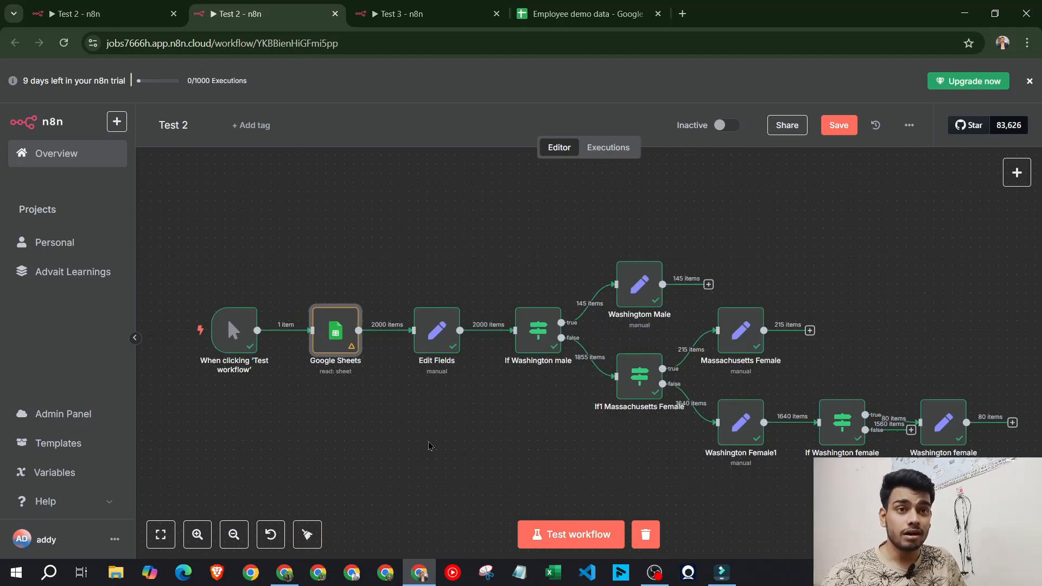
mouse_move(314, 304)
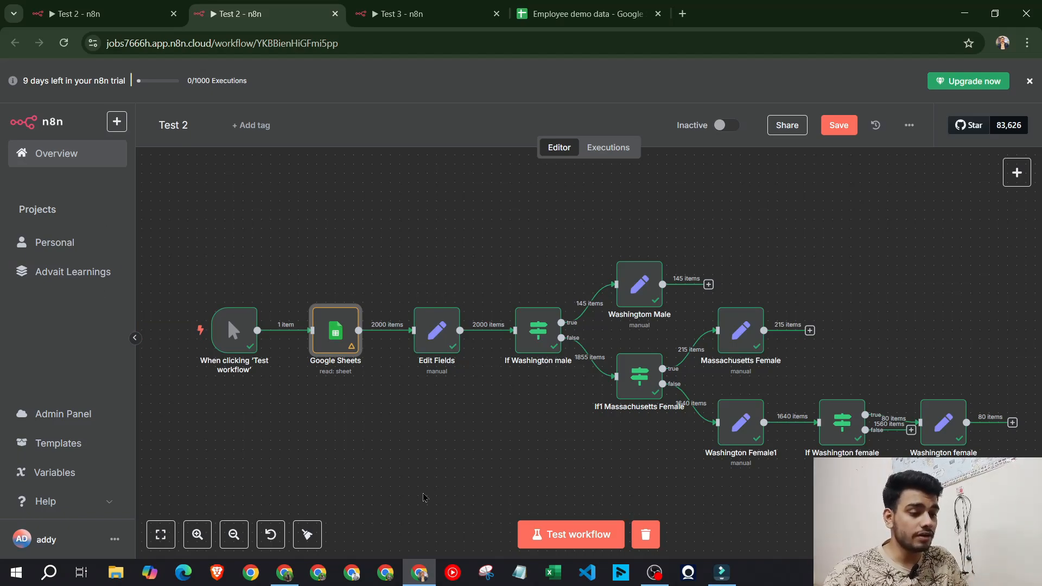
left_click(131, 5)
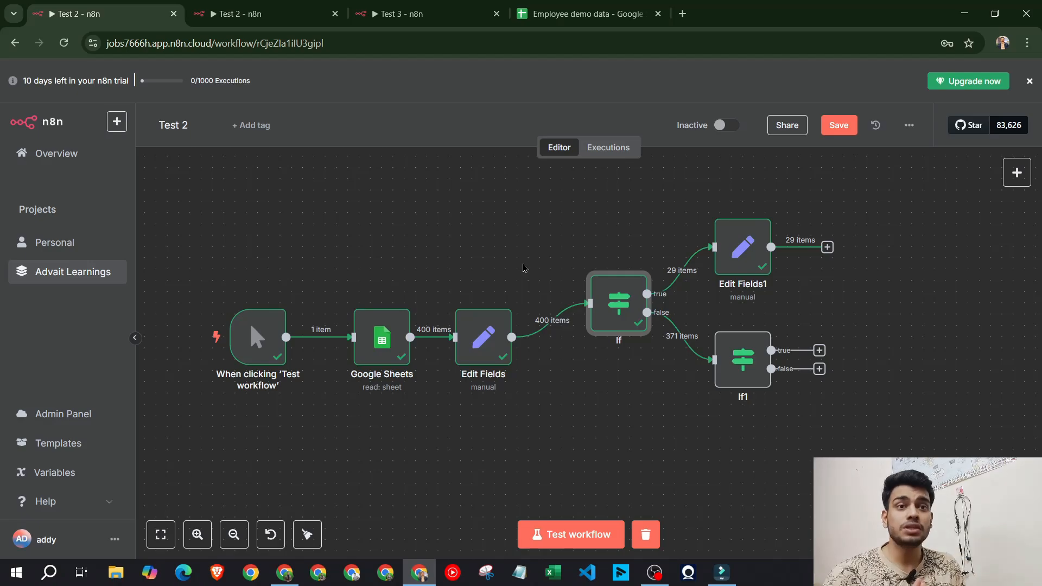
Save both Test 2 workflows and close the second one's tab
left_click(837, 126)
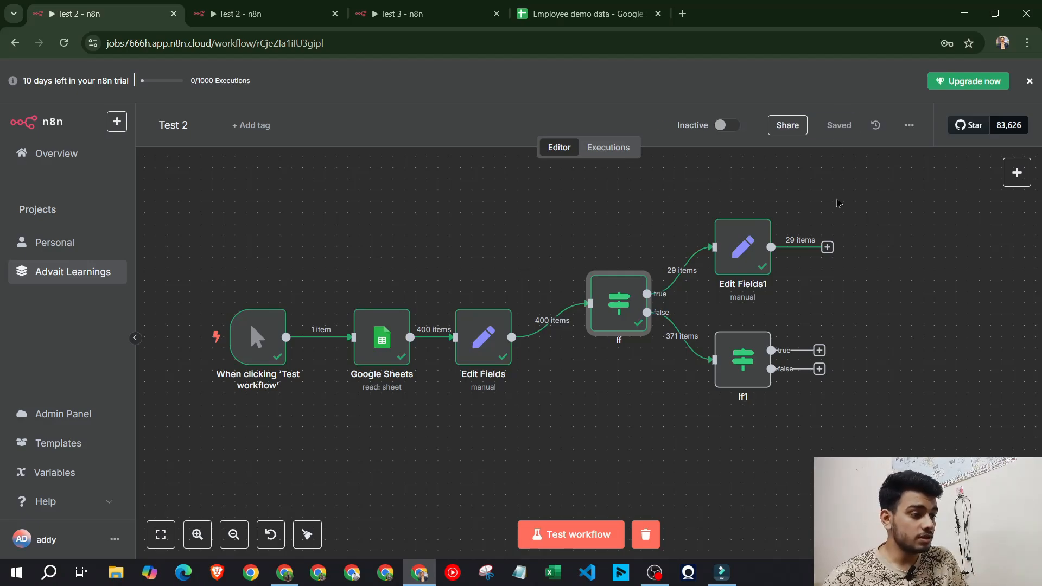
left_click(15, 42)
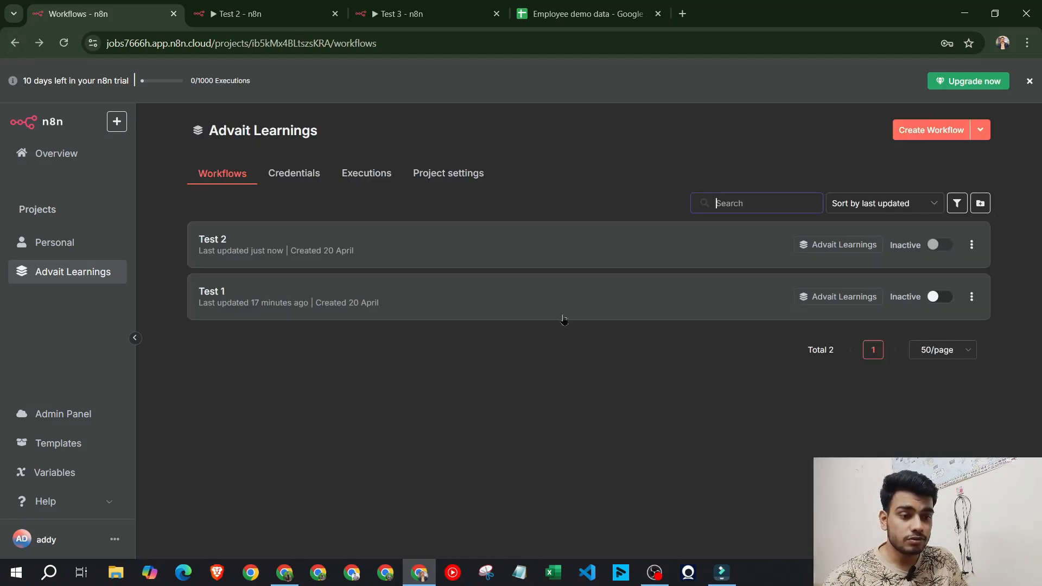
left_click(304, 14)
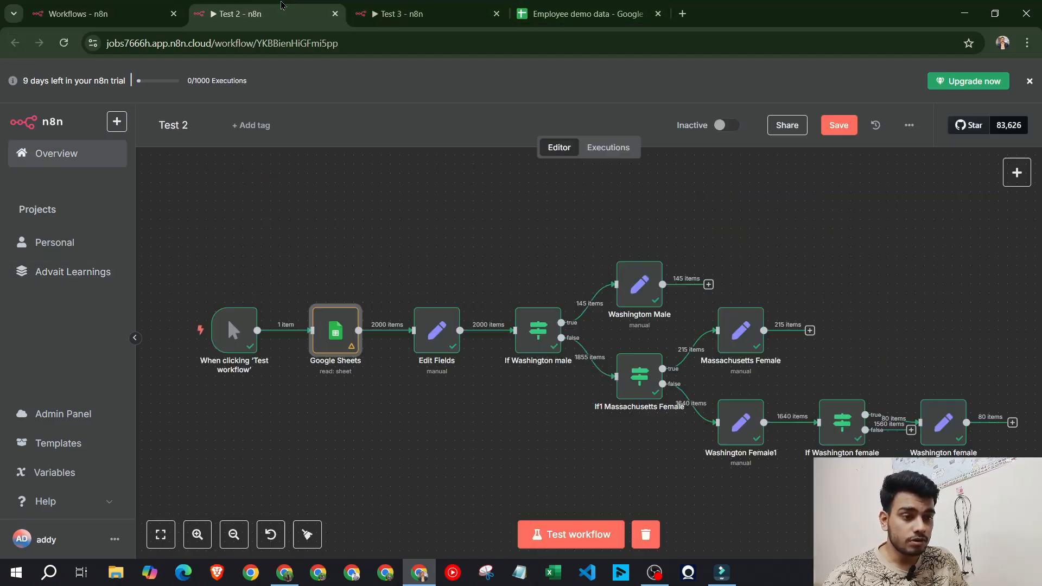
left_click(335, 13)
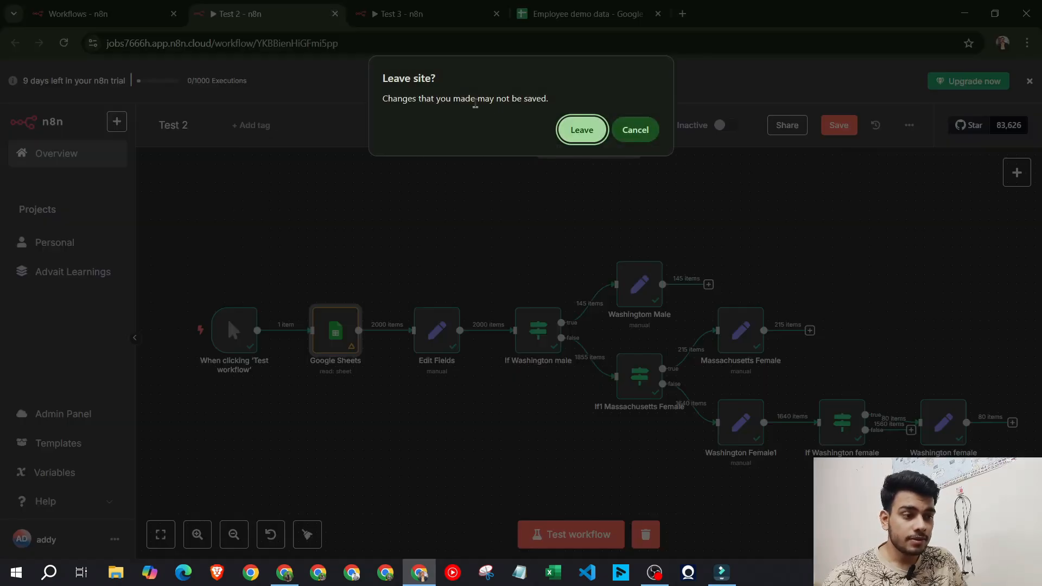
left_click(632, 136)
left_click(840, 126)
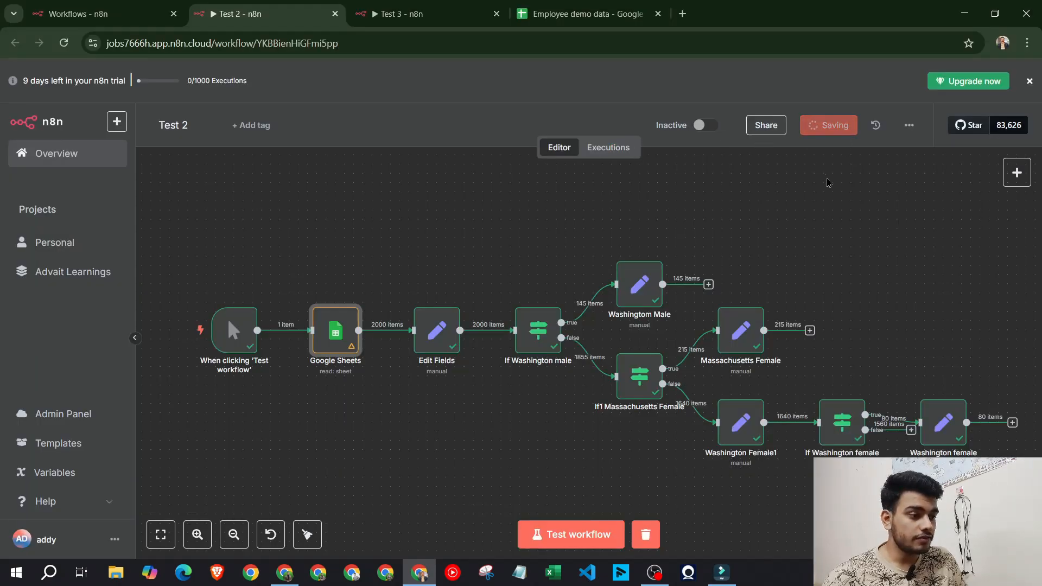
left_click(334, 19)
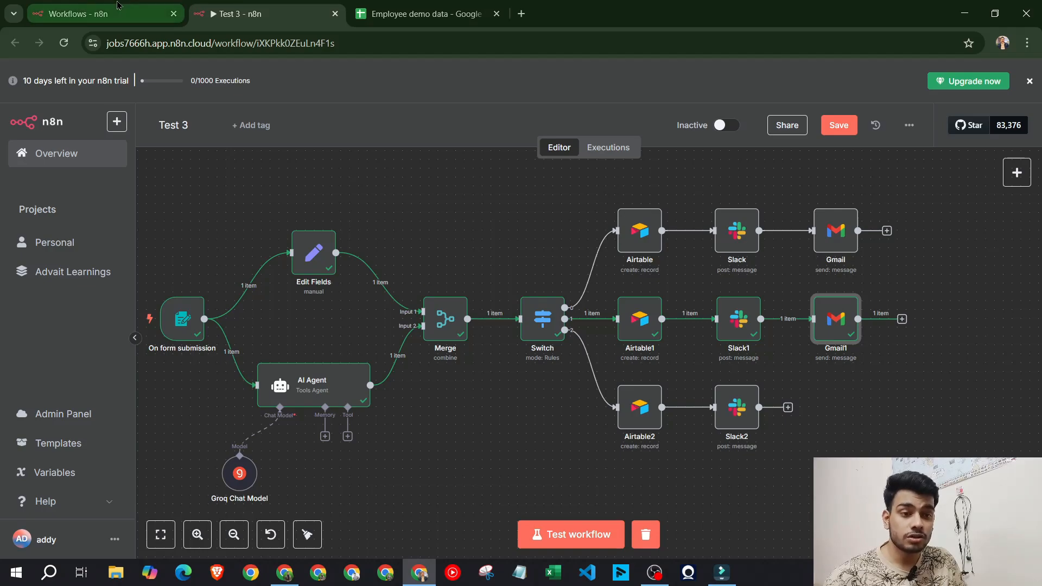
Create a new workflow from the project list and name it 'Test 3'
left_click(97, 14)
left_click(943, 130)
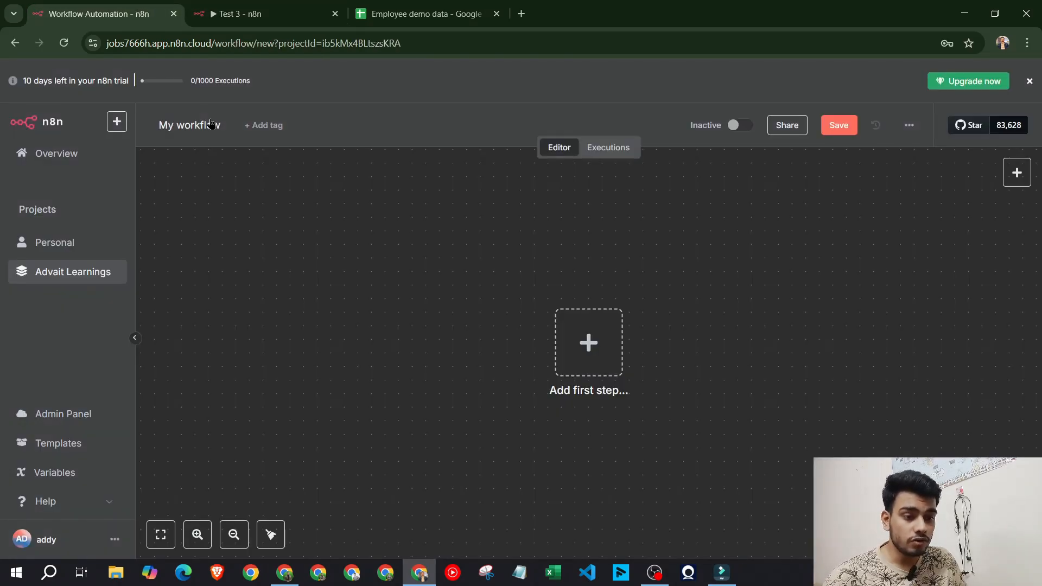
left_click(212, 118)
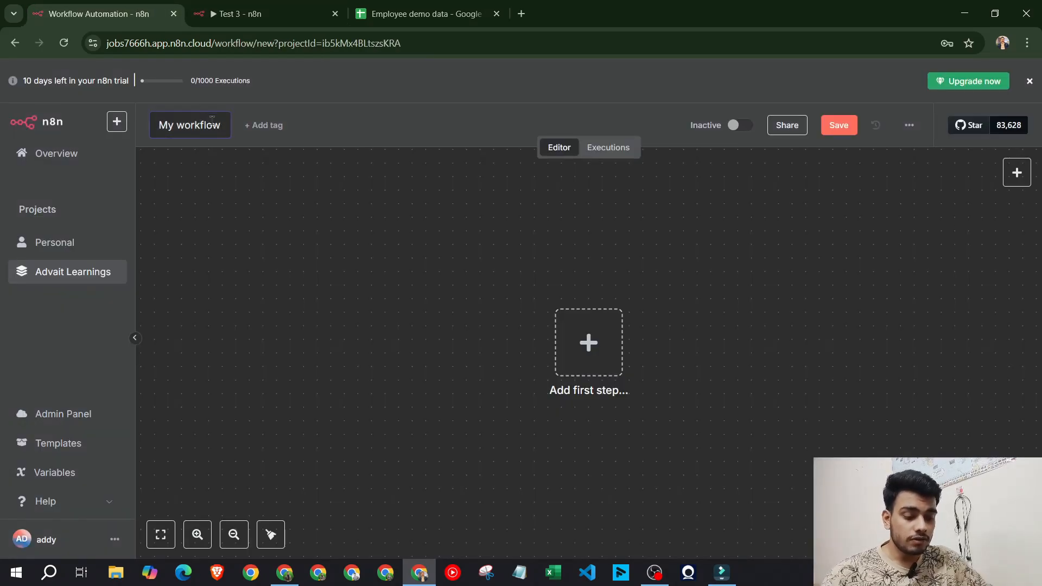
type("ATest")
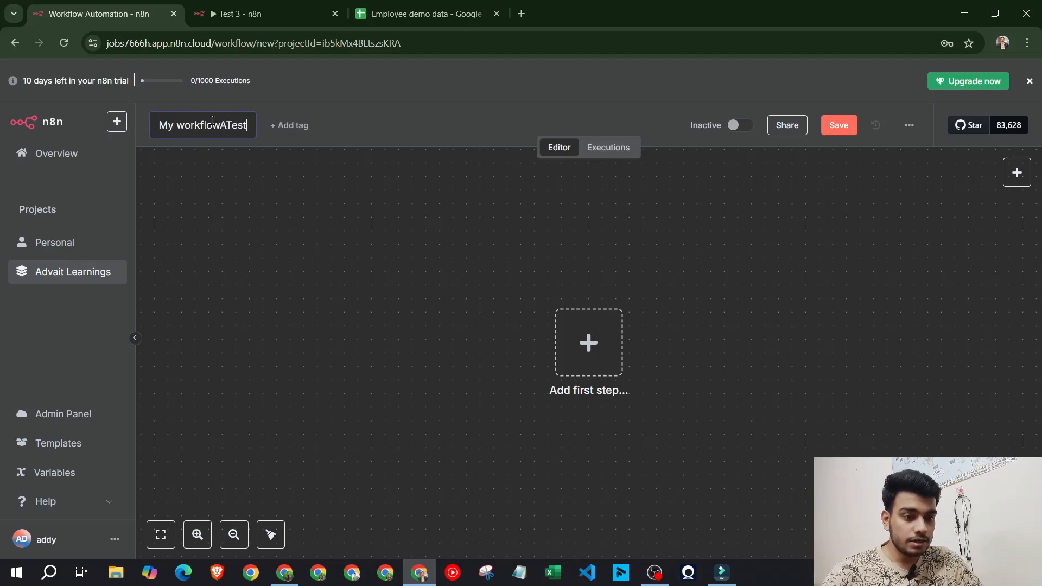
key("ctrl+a")
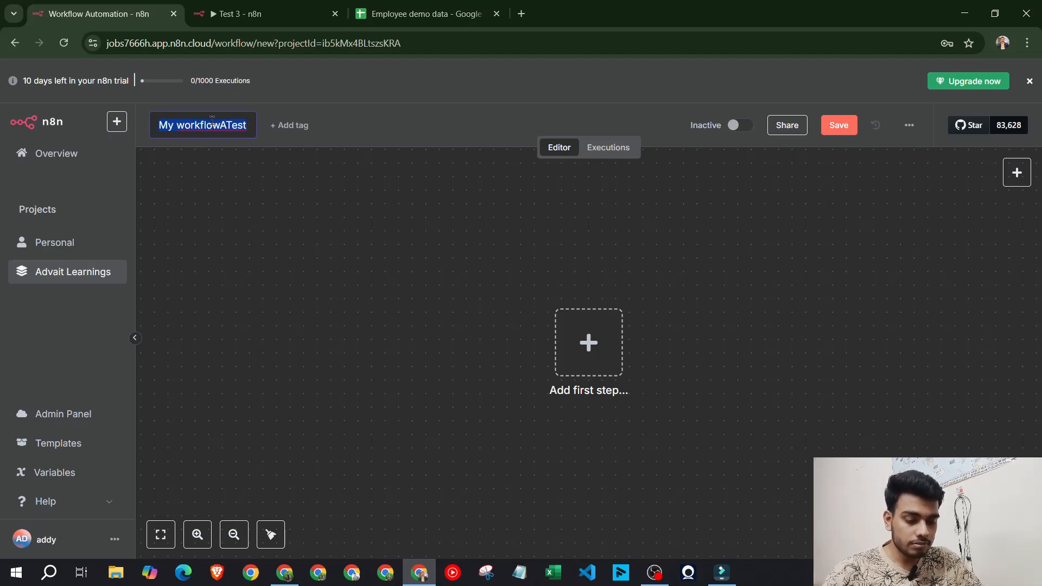
type("Test")
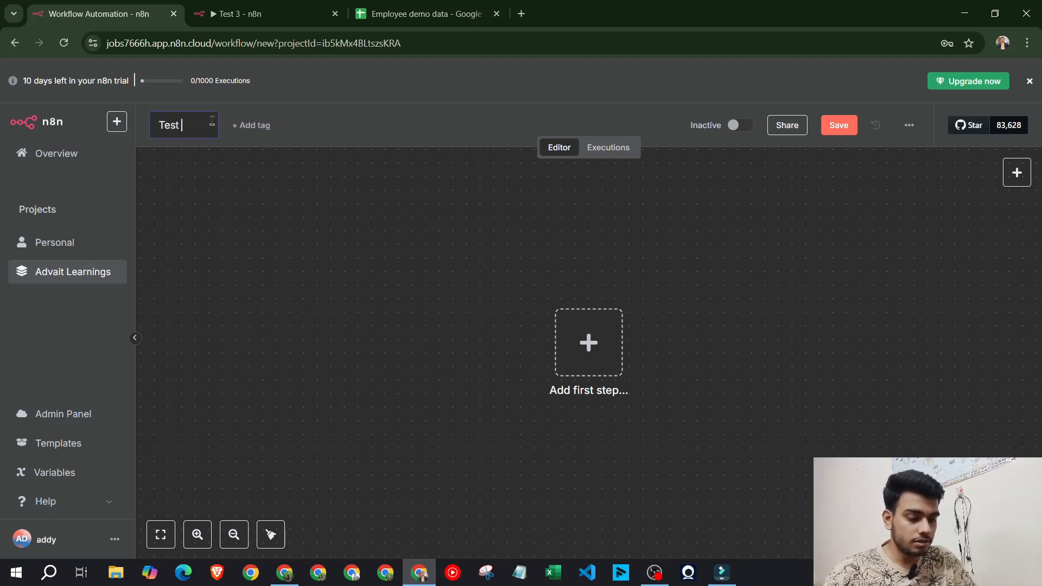
type(" 3")
key("Return")
Glance over the existing Test 3 workflow, then go back to the new empty one
left_click(326, 7)
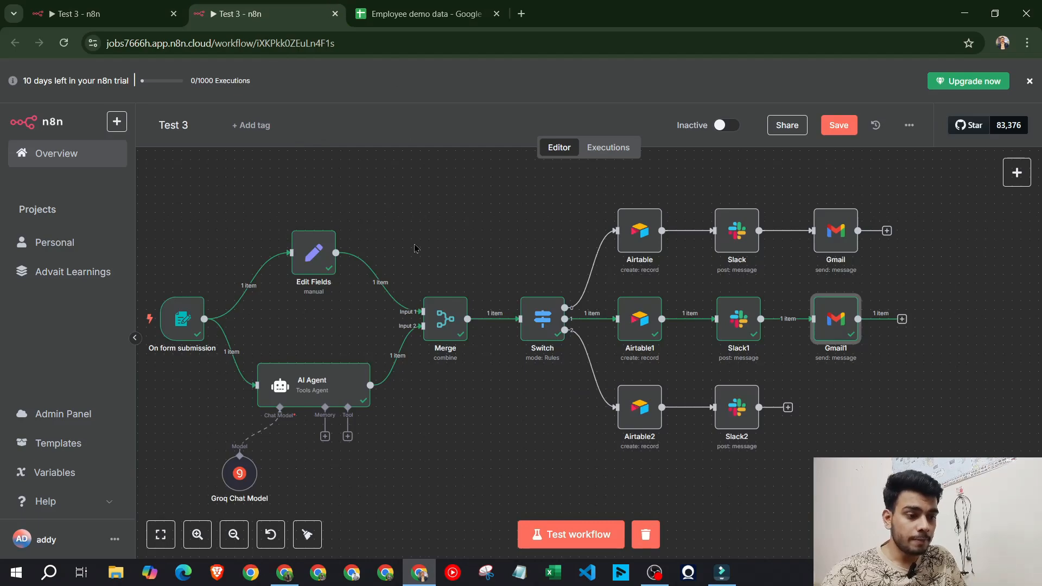
left_click_drag(475, 250, 520, 249)
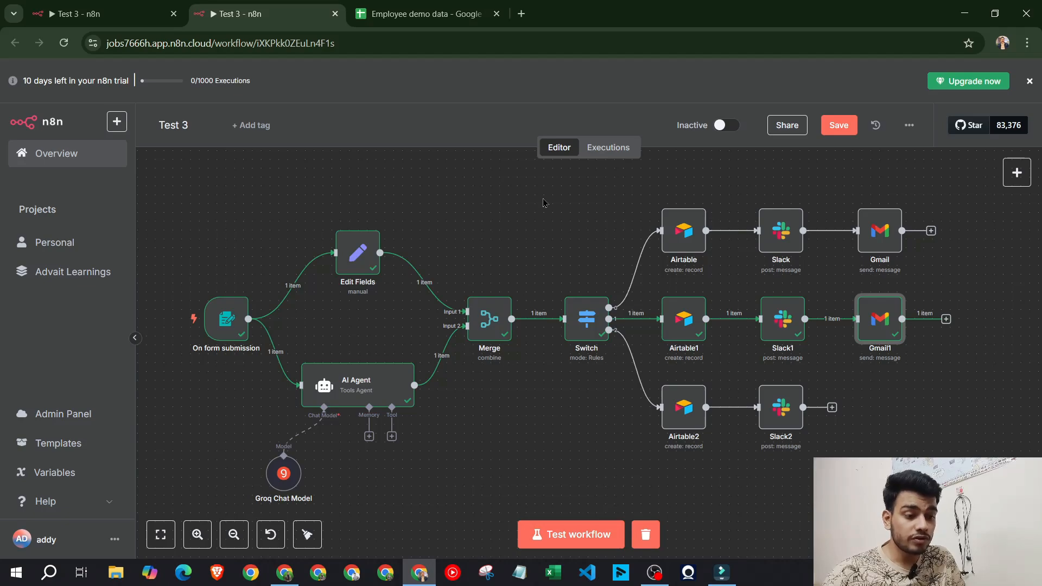
left_click(135, 6)
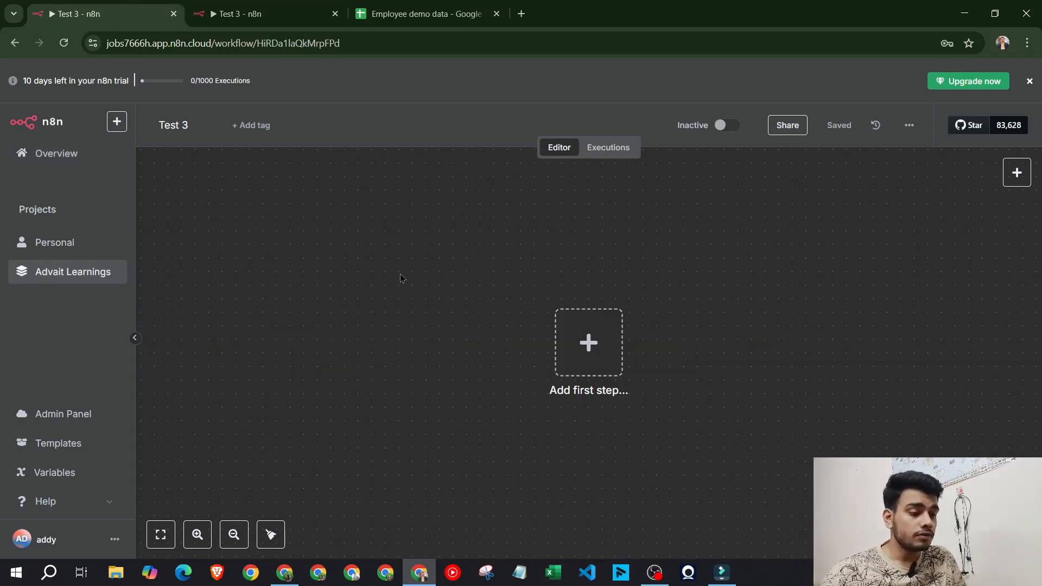
Inspect the existing workflow's form trigger and Gmail node message, then return to the new empty canvas
left_click(314, 7)
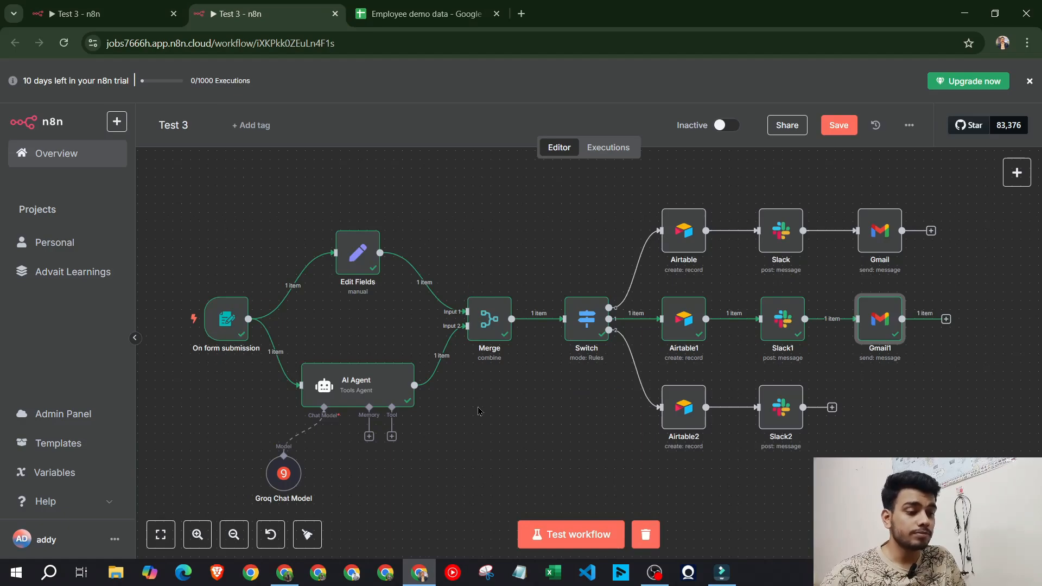
left_click(226, 319)
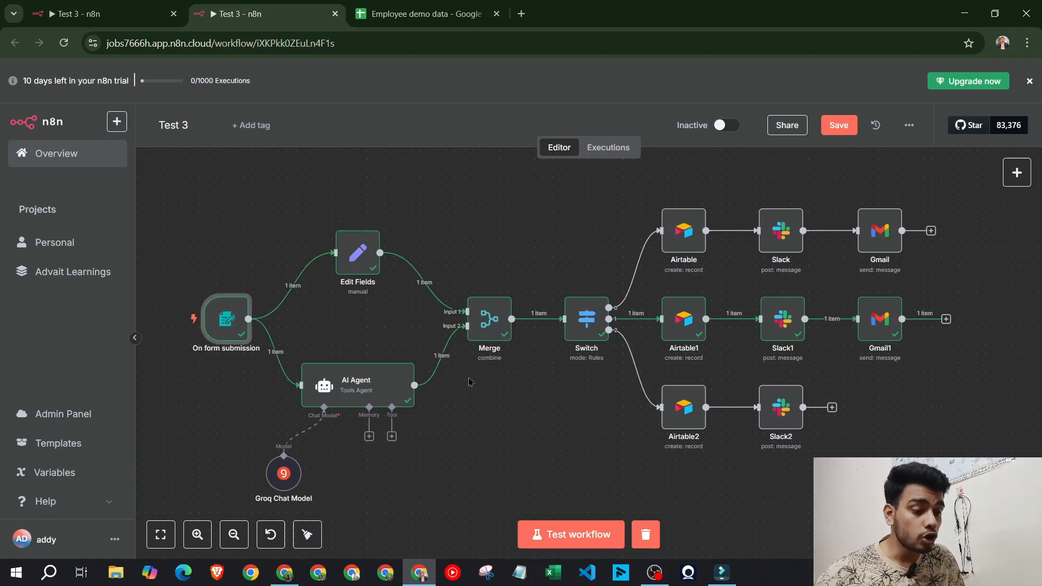
mouse_move(227, 320)
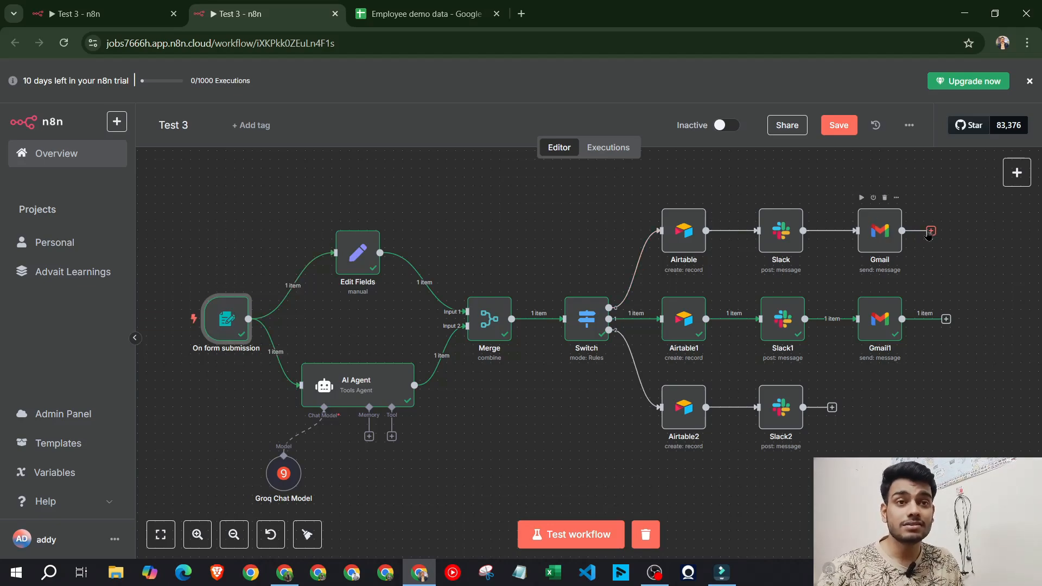
double_click(889, 235)
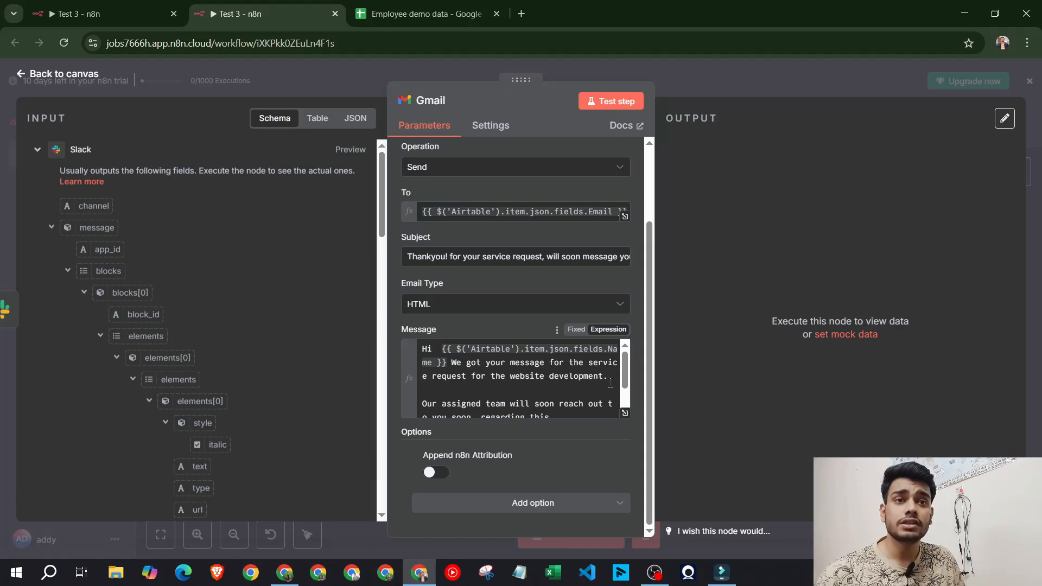
scroll(463, 386, "down", 2)
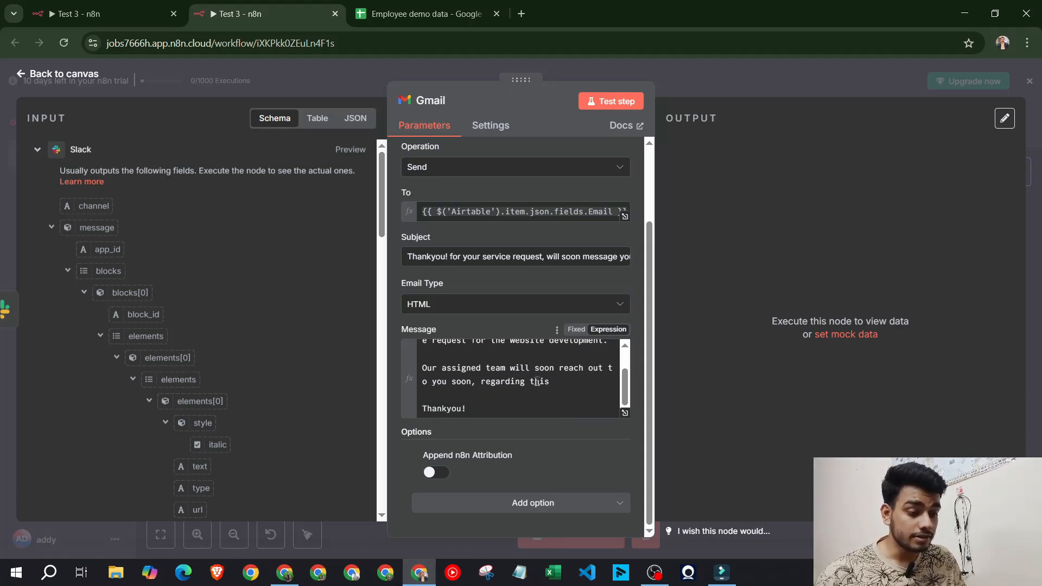
left_click(804, 78)
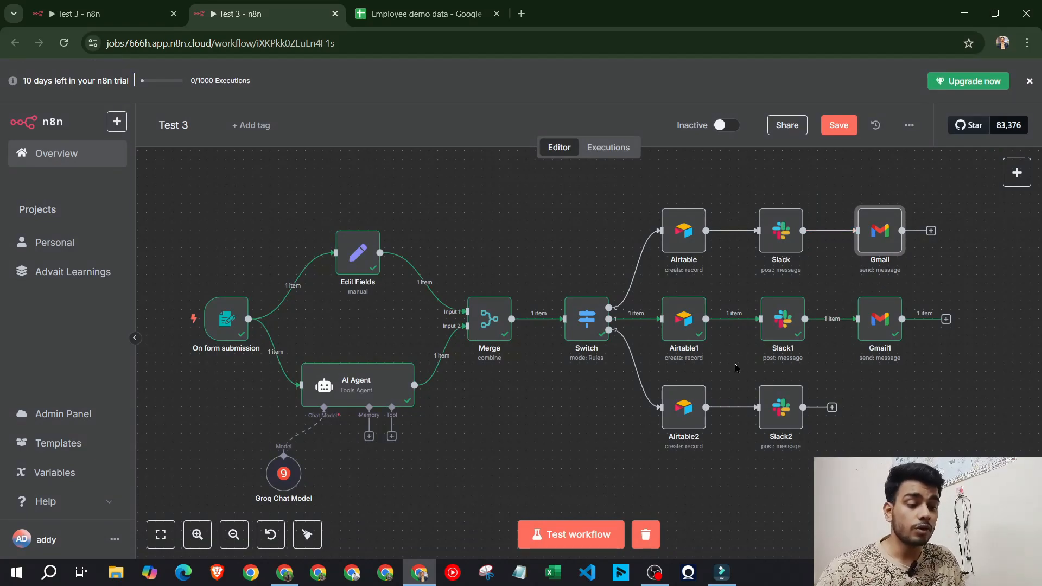
left_click(158, 5)
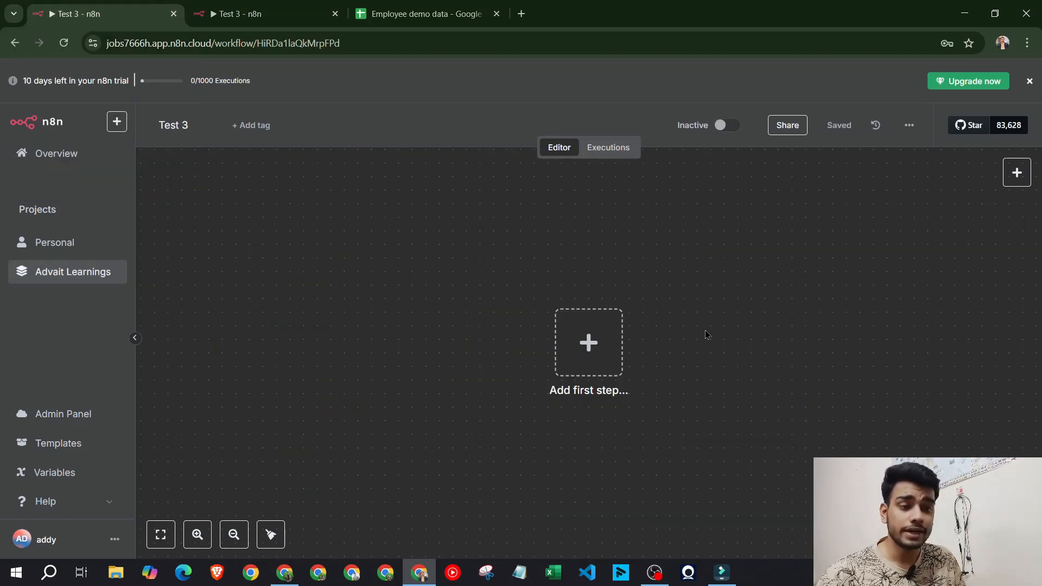
left_click_drag(706, 334, 376, 338)
Add an n8n Form 'On new n8n Form event' trigger to the empty workflow
left_click(1017, 173)
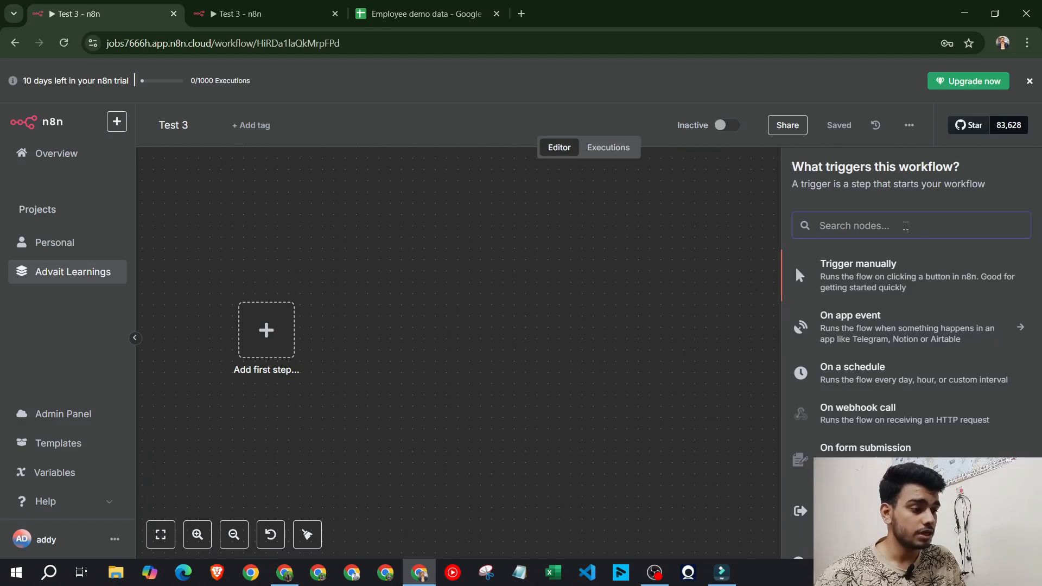
type("form")
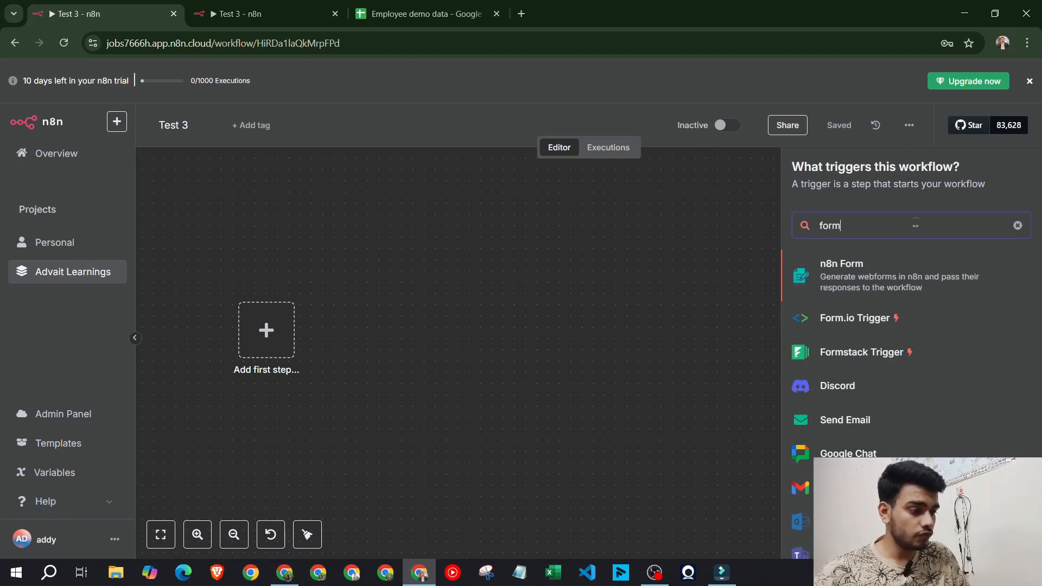
left_click(894, 270)
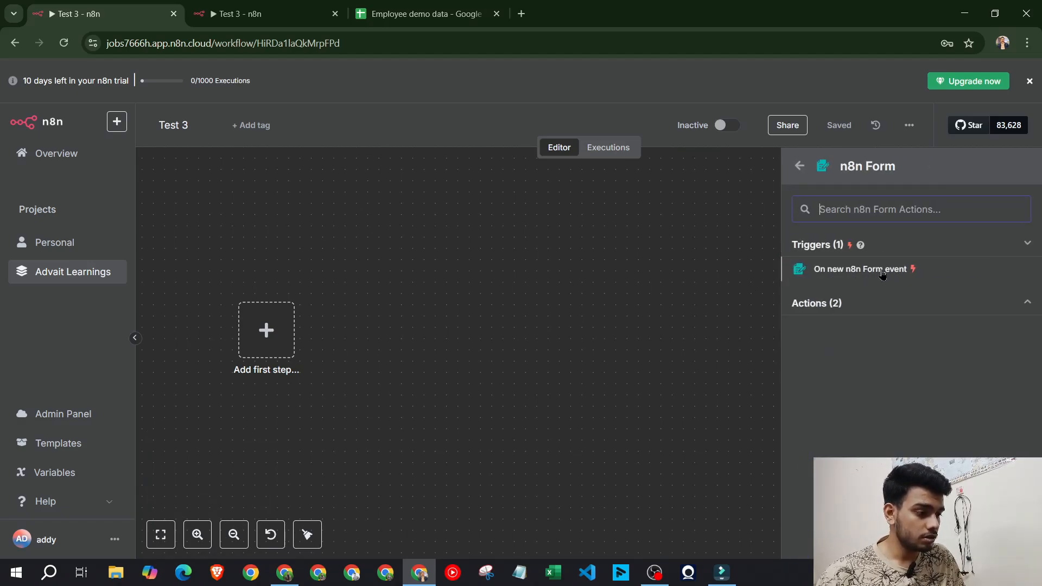
left_click(883, 271)
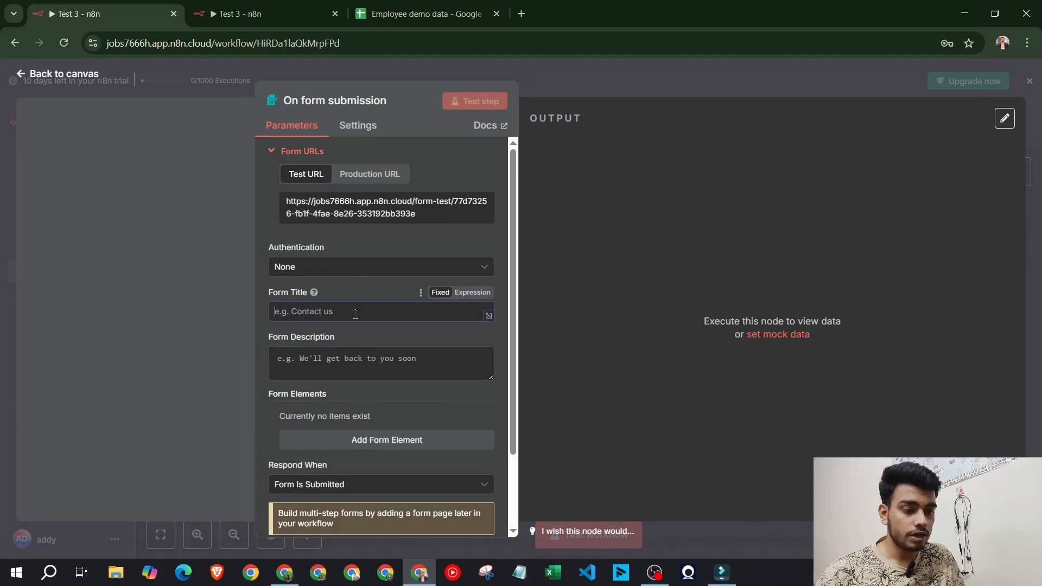
Title the form 'Service requested', add a service request description, and respond when Form Is Submitted
type("Service requested")
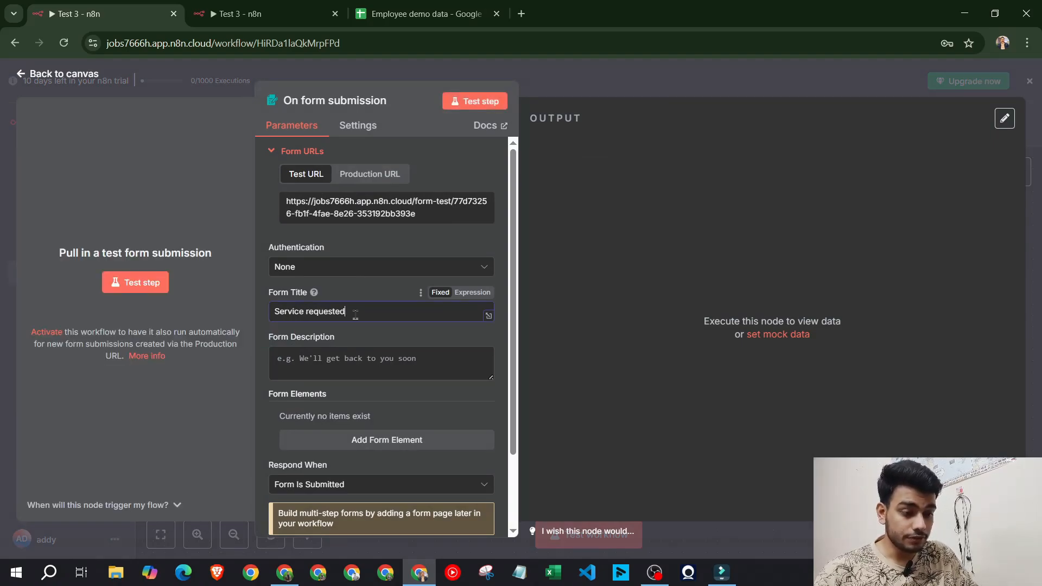
left_click(338, 374)
type("Service requet form for the users")
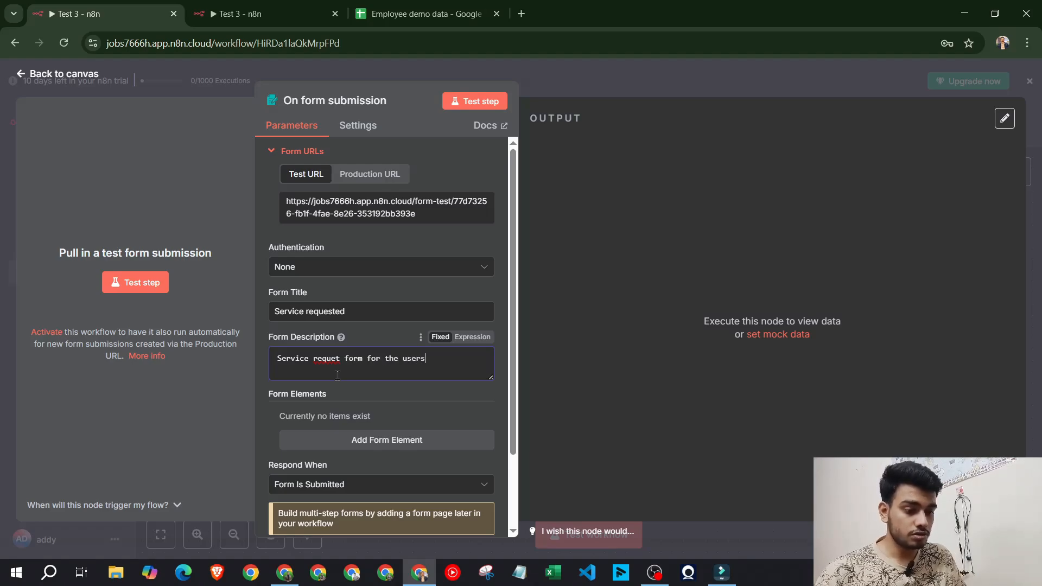
right_click(326, 361)
left_click(347, 58)
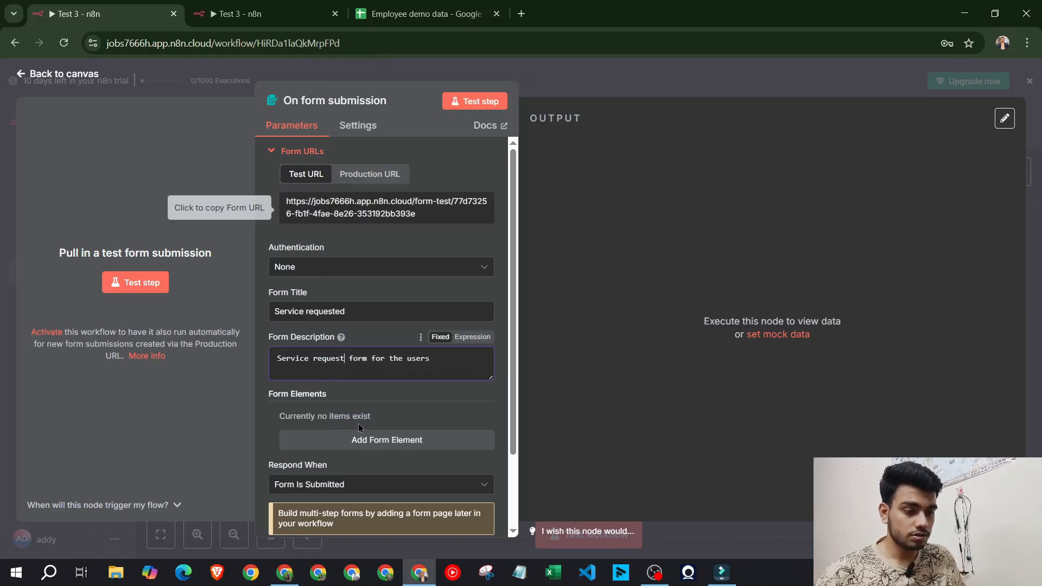
scroll(401, 398, "down", 2)
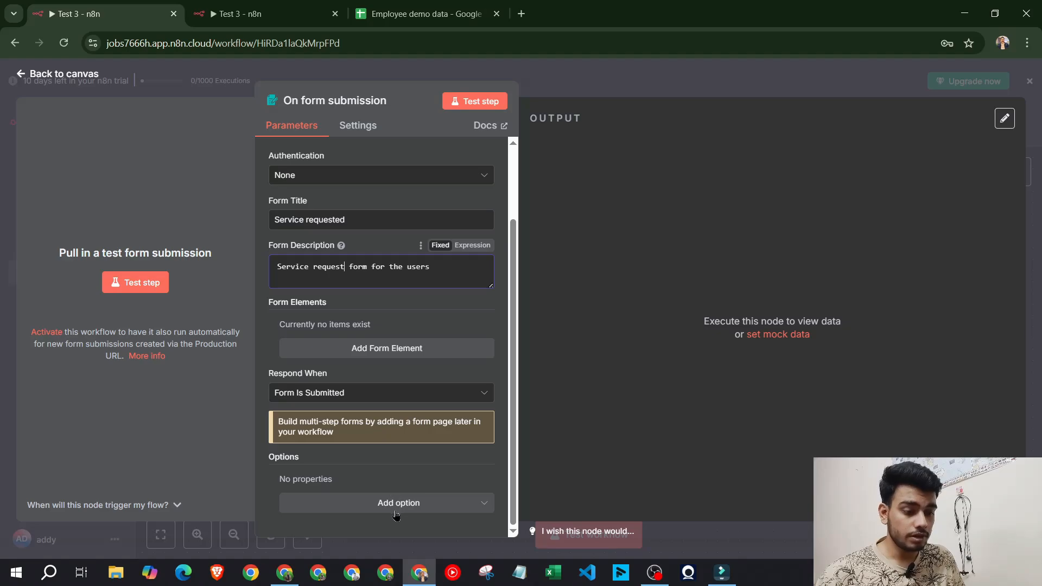
left_click(366, 392)
left_click(367, 392)
left_click(366, 392)
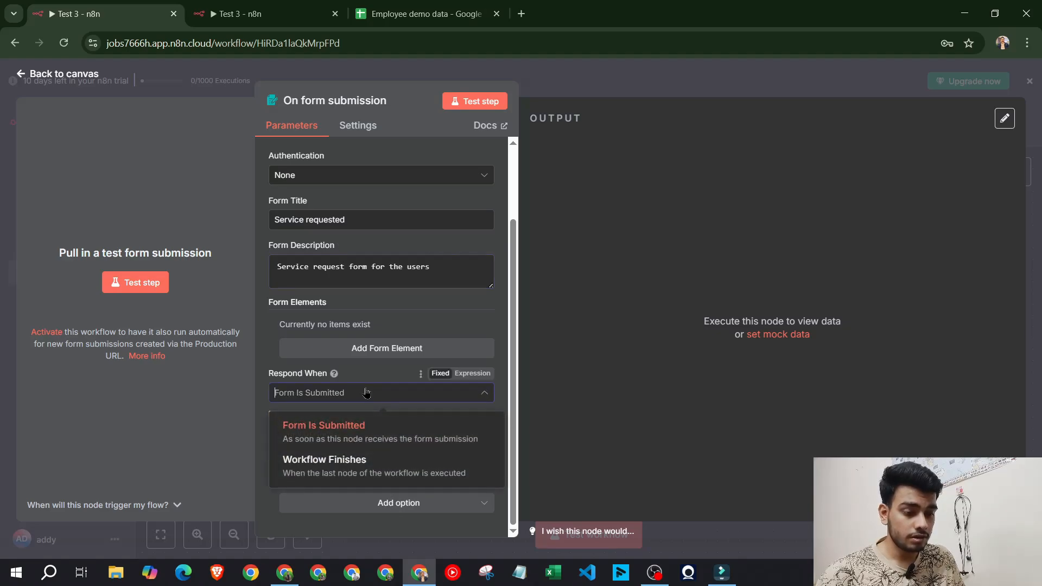
left_click(366, 393)
Add form fields named Name and Email
left_click(385, 350)
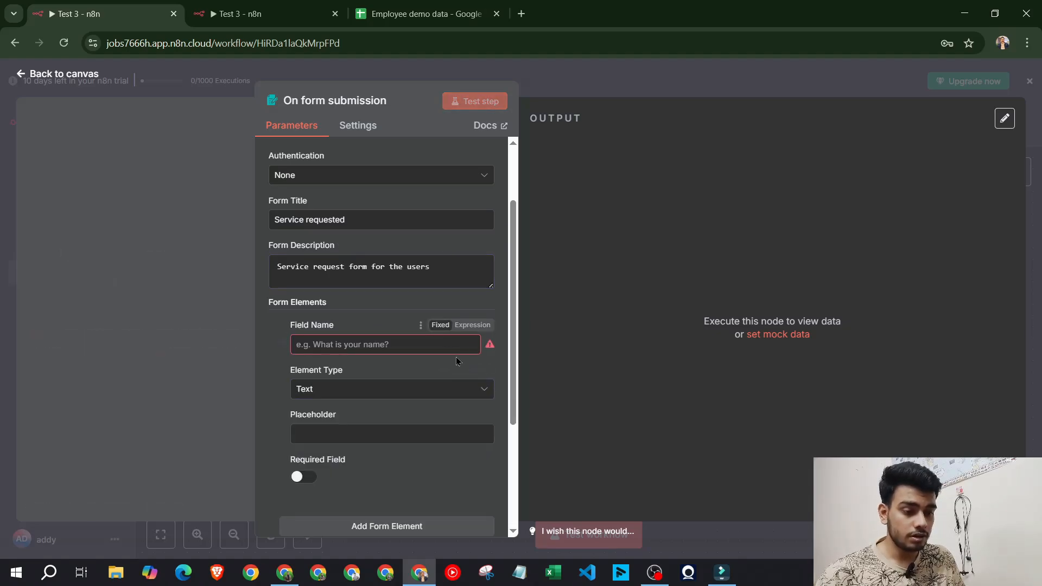
left_click(401, 345)
type("Name")
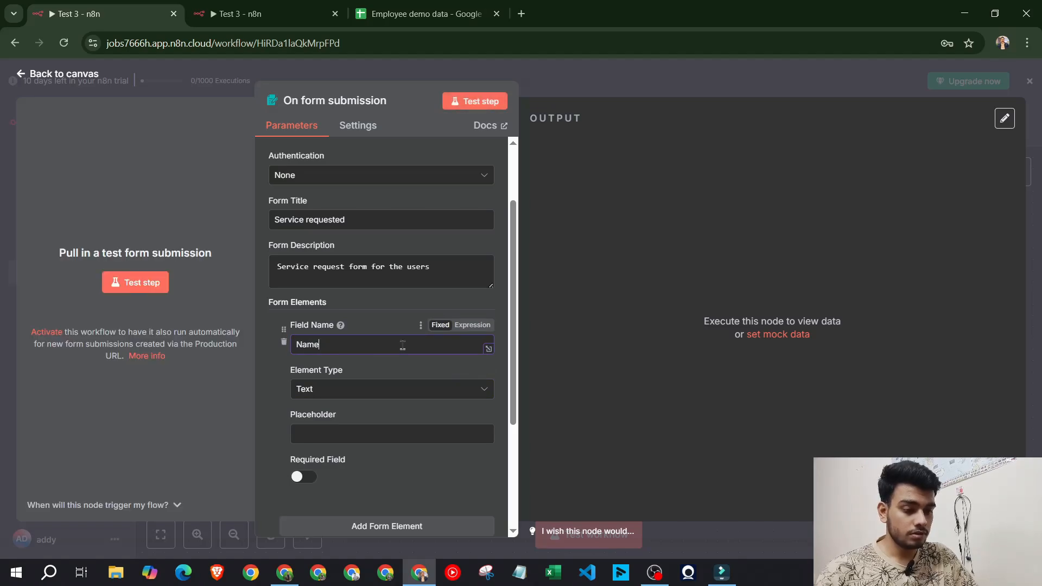
left_click(357, 434)
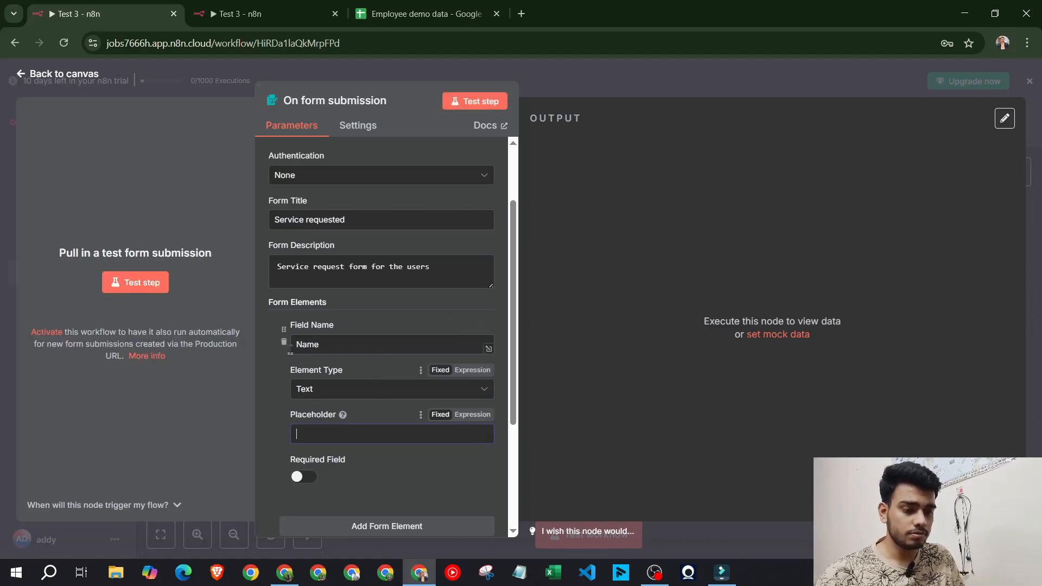
scroll(377, 357, "down", 3)
left_click(387, 347)
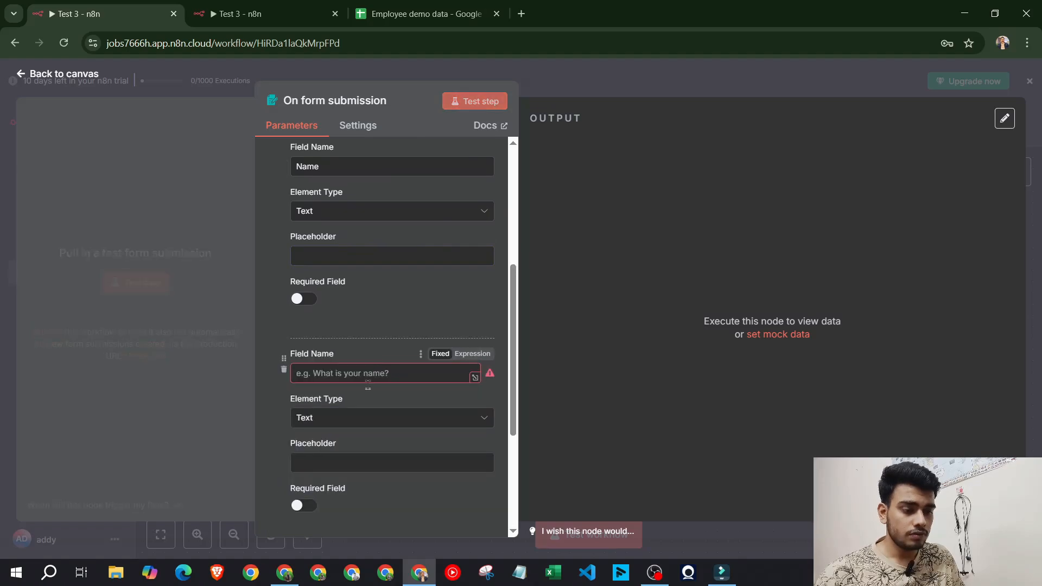
left_click(348, 374)
type("Email")
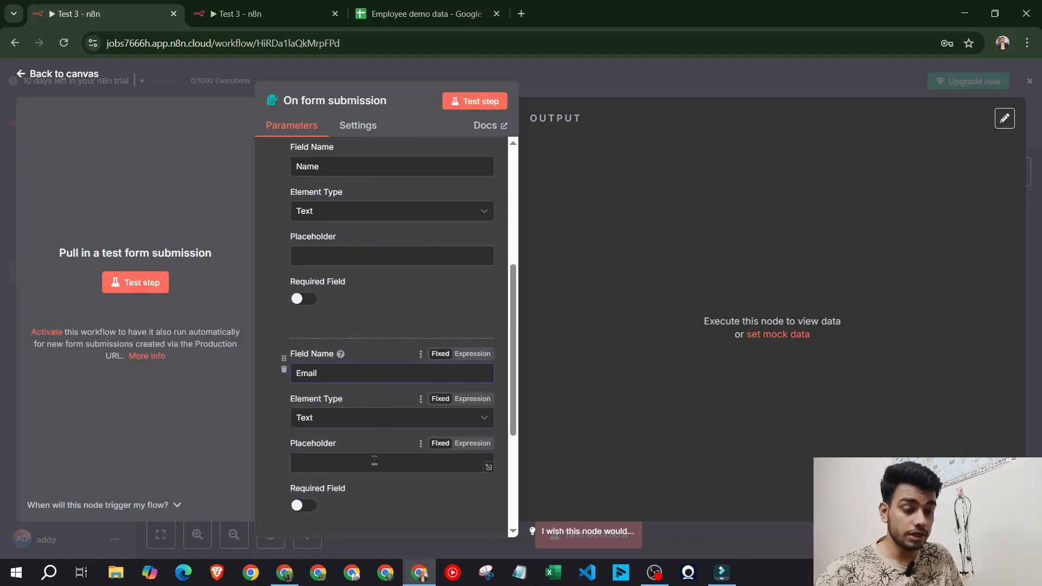
Add form fields named Phone number and Service request
scroll(362, 373, "down", 4)
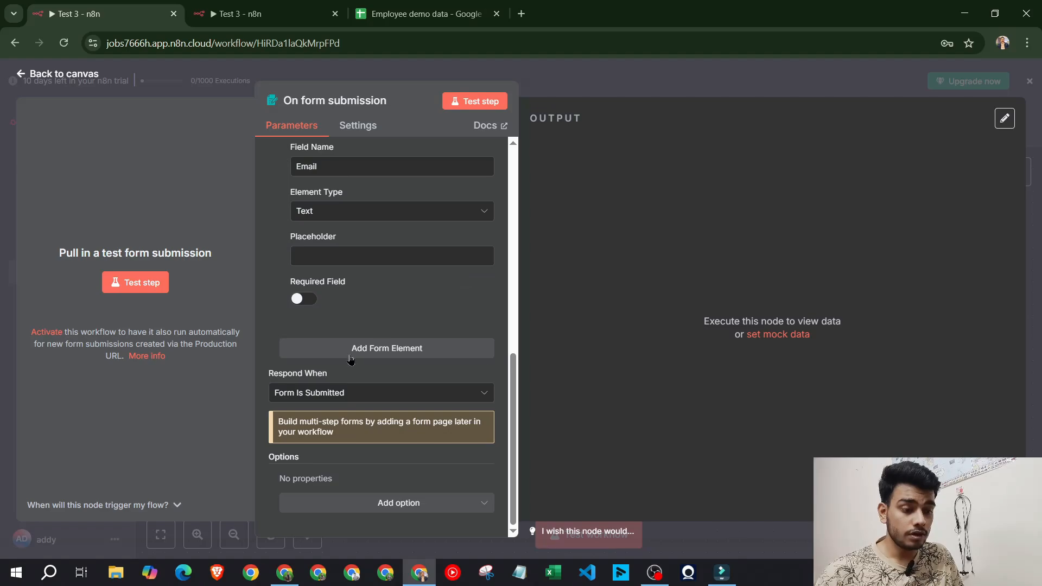
left_click(353, 350)
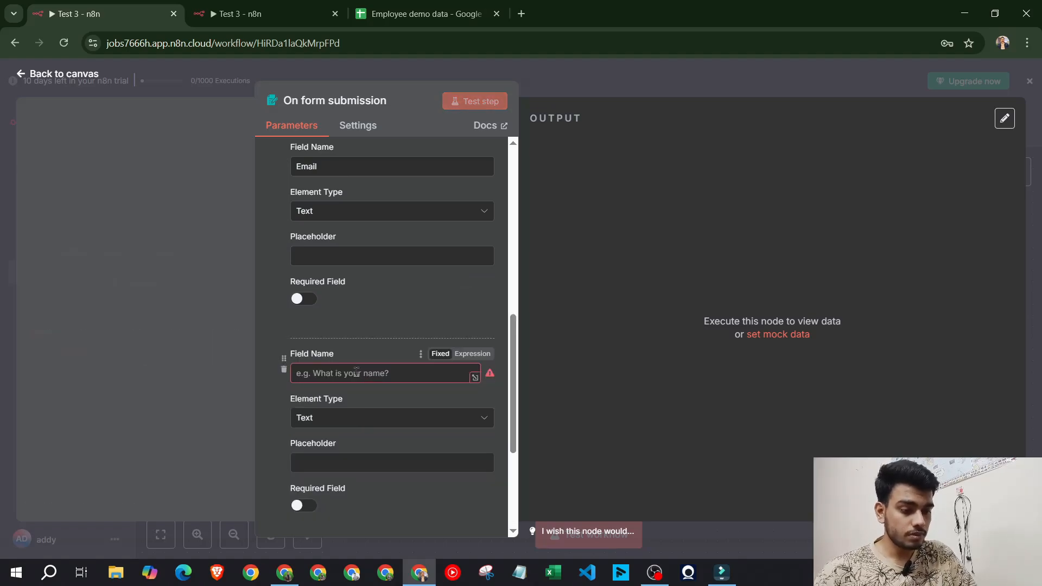
left_click(356, 372)
type("Phone")
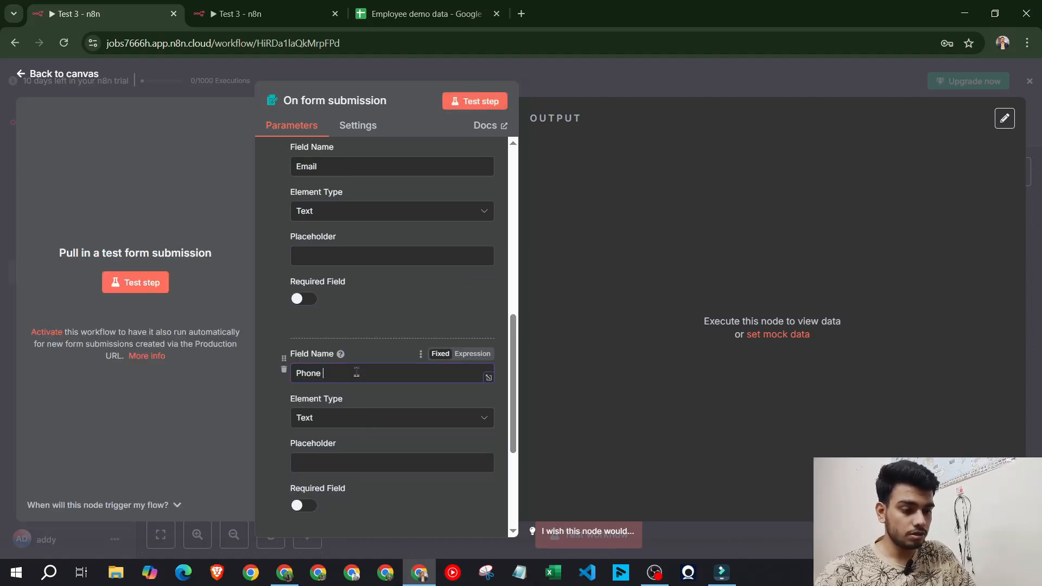
type(" number")
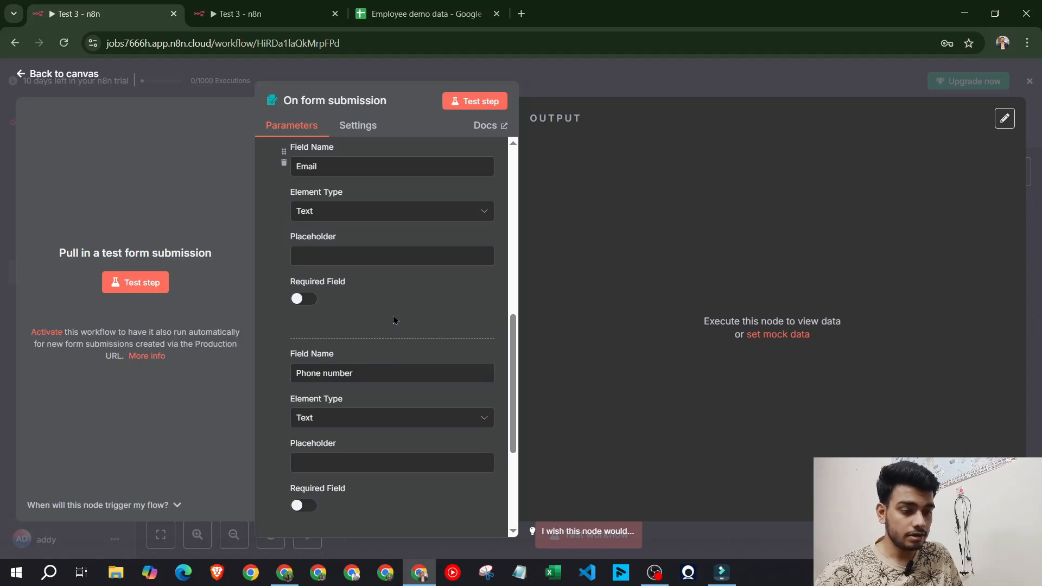
scroll(353, 361, "down", 4)
left_click(353, 350)
left_click(363, 379)
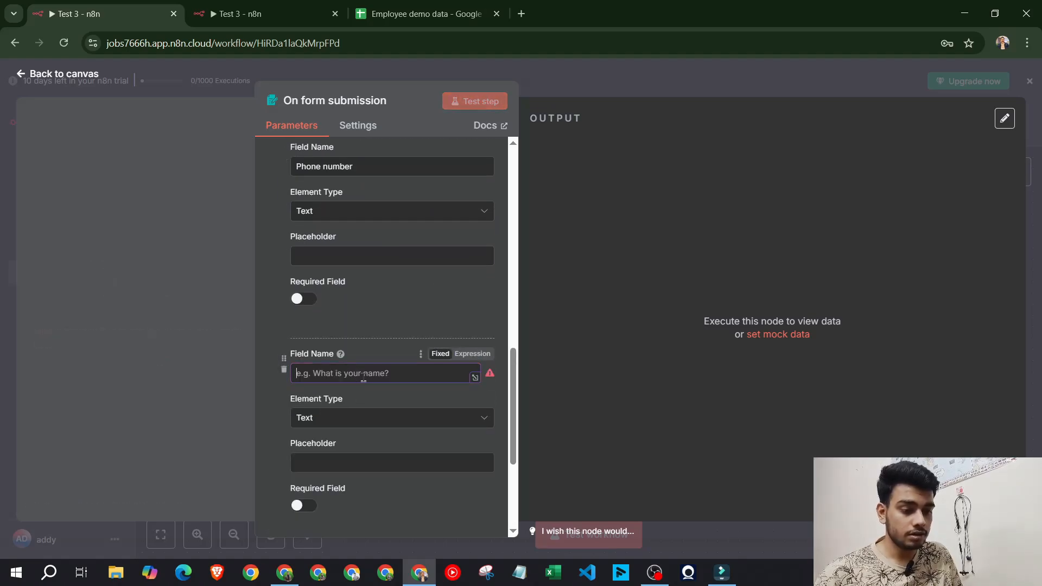
type("Service request")
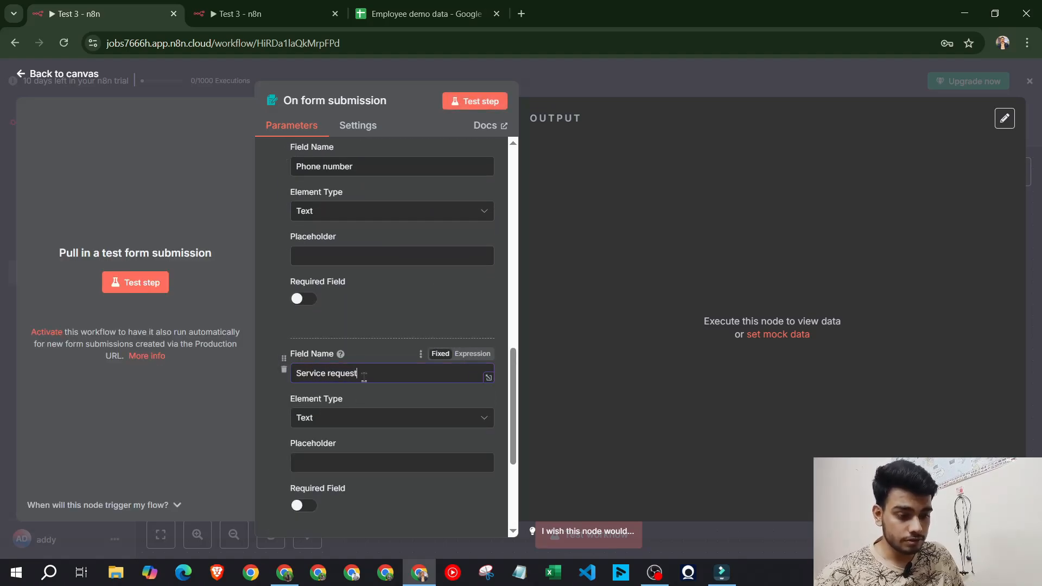
left_click(383, 322)
Submit a test form entry with a name, email, phone number and service request
left_click(478, 107)
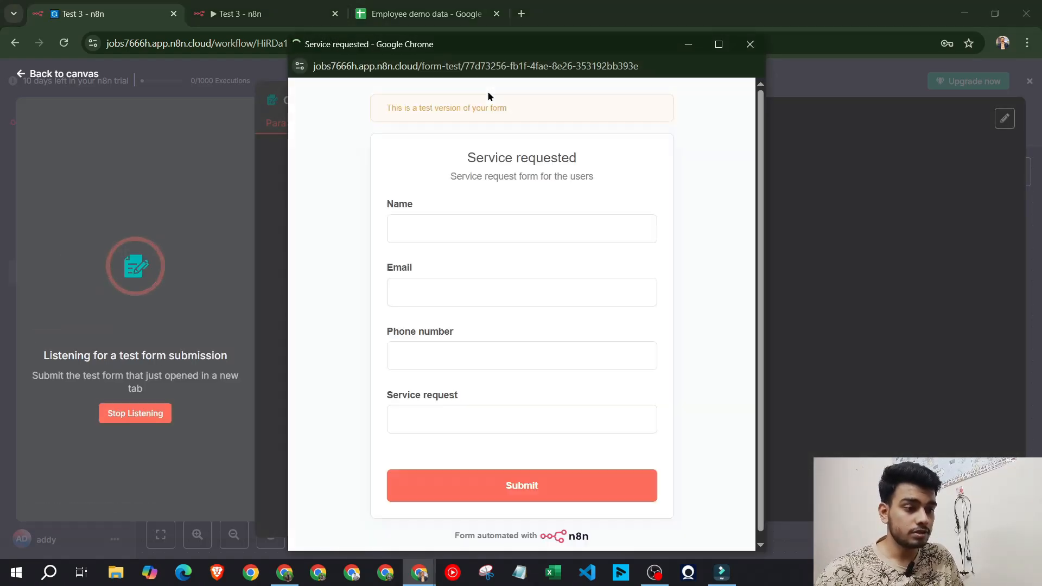
left_click(540, 243)
type("A")
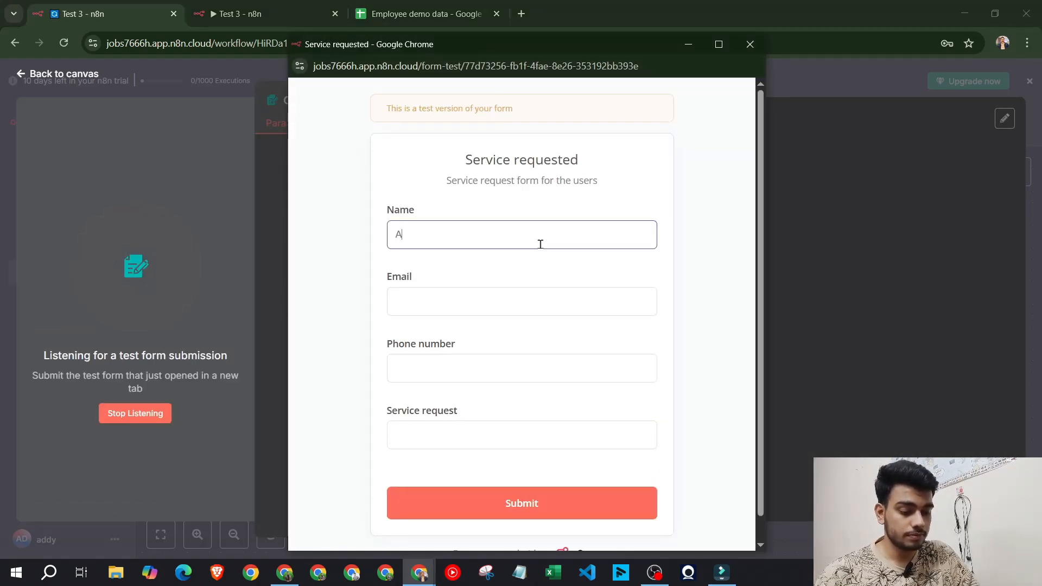
type("dvait")
key("Tab")
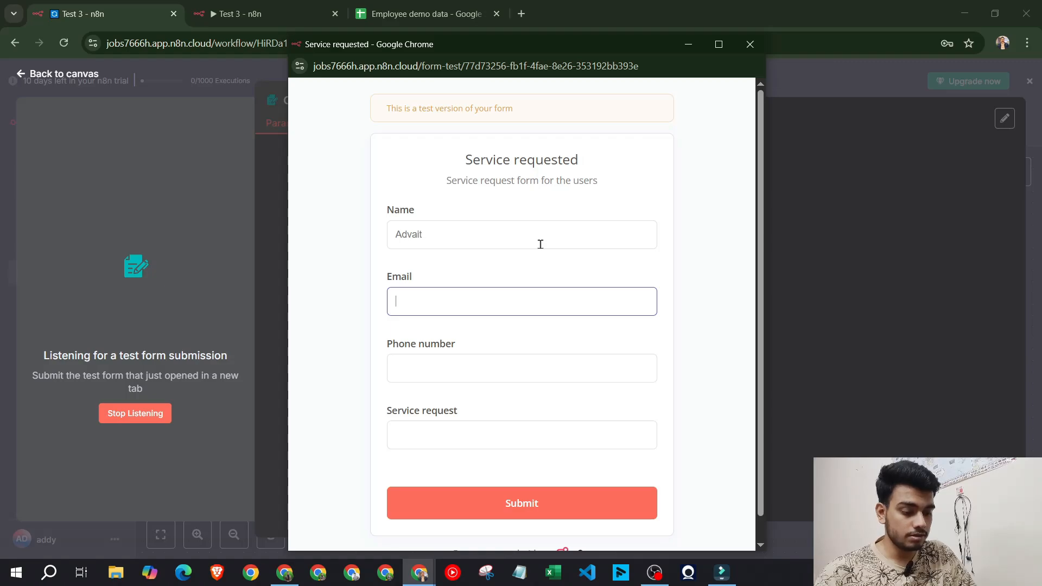
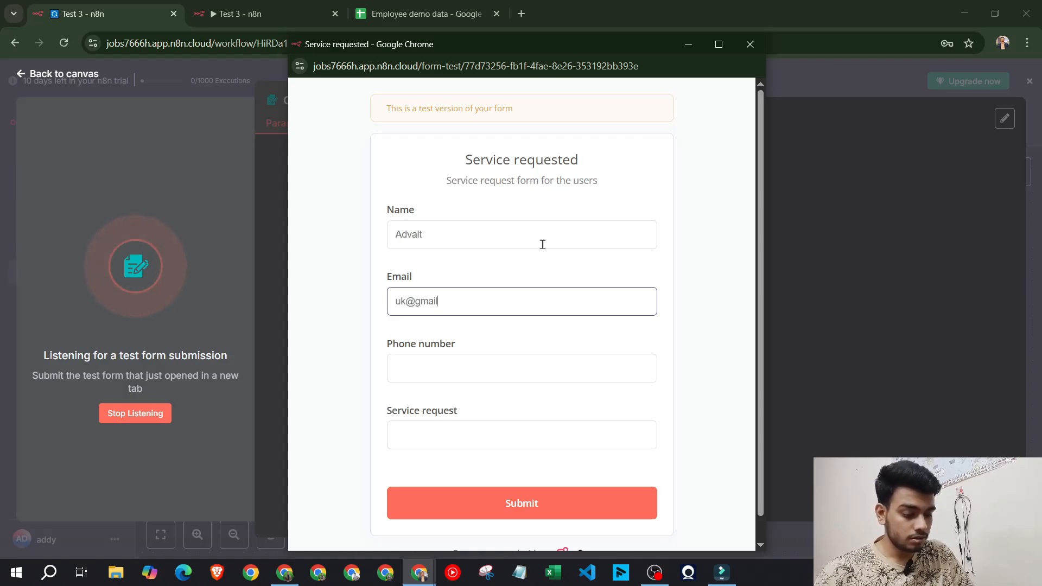
key("Tab")
type("87")
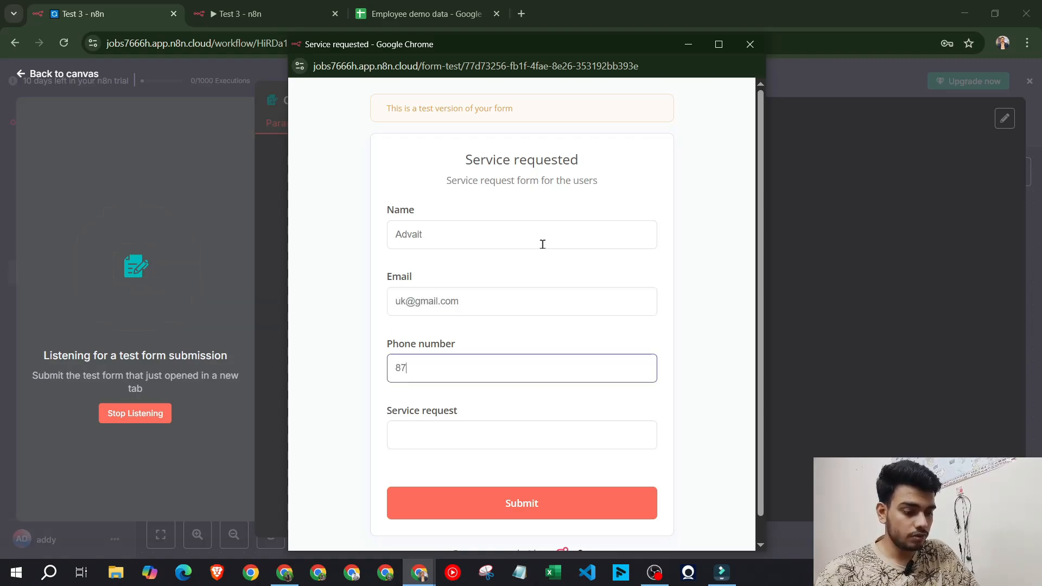
type("87878787")
left_click(552, 428)
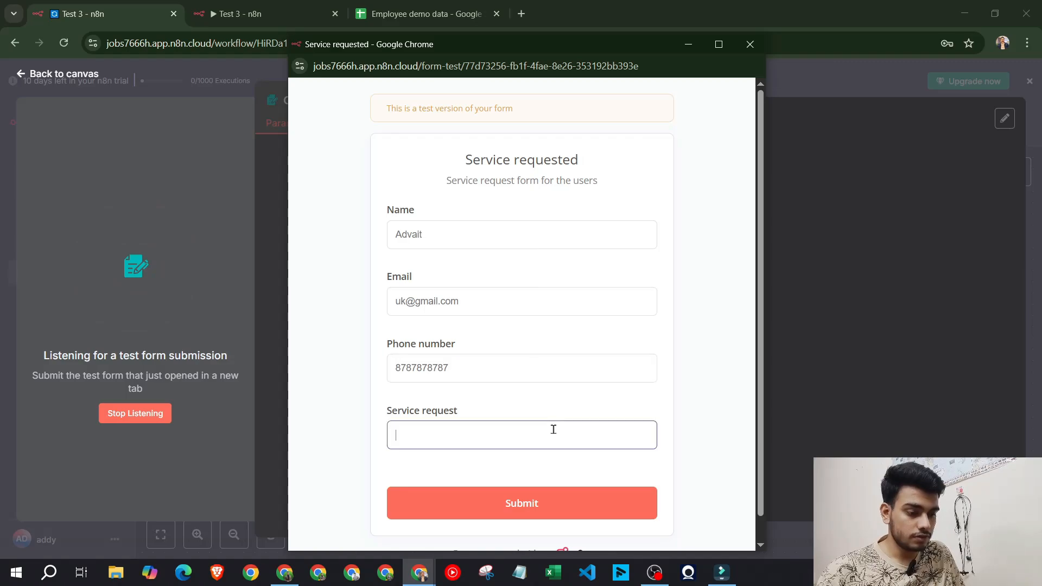
type("si")
left_click(575, 490)
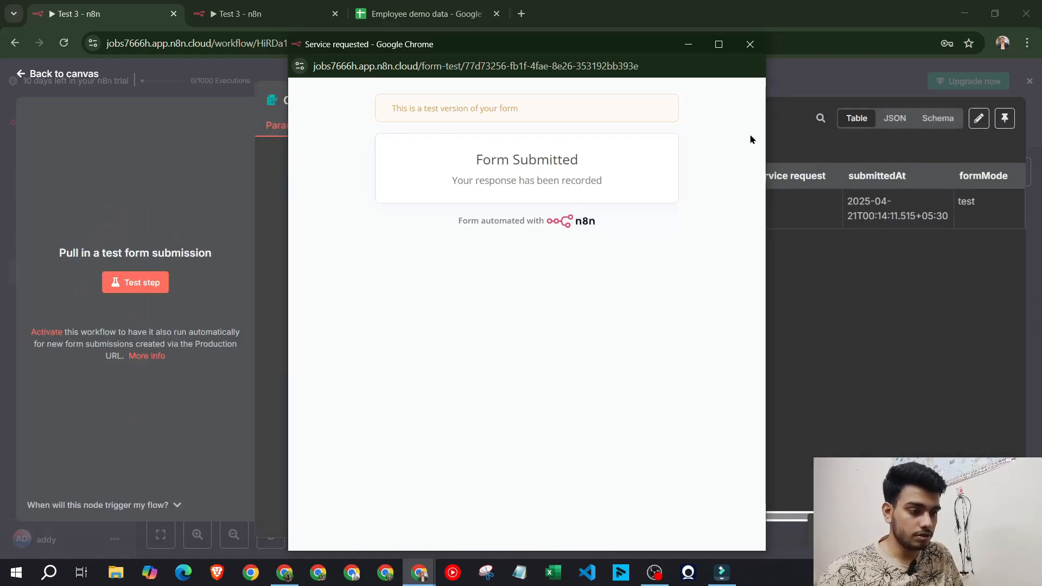
left_click(750, 44)
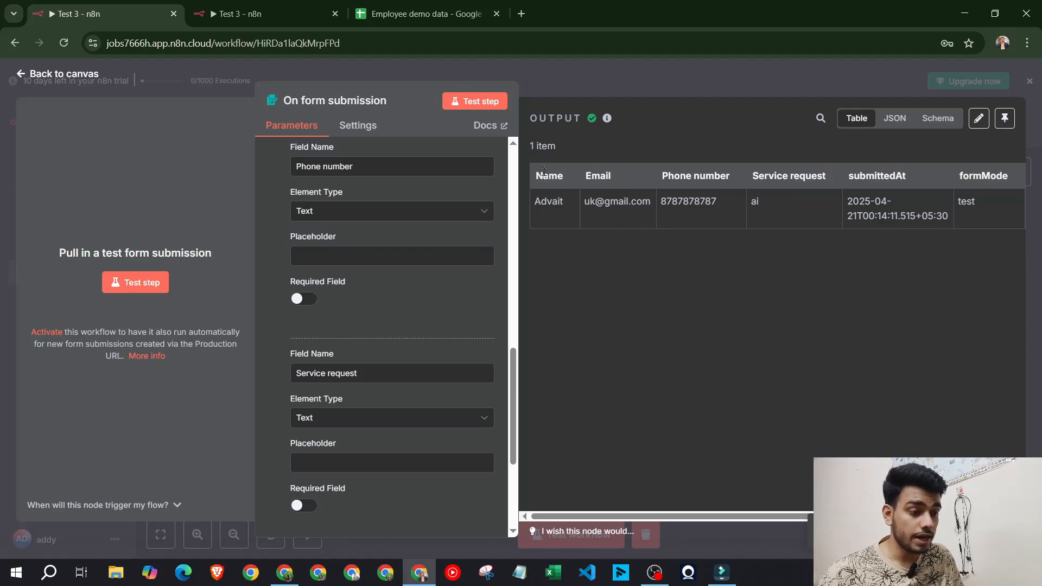
Inspect the trigger's output table, including submittedAt and formMode columns, then open the other Test 3 workflow
left_click_drag(535, 176, 865, 217)
left_click(887, 285)
left_click(690, 96)
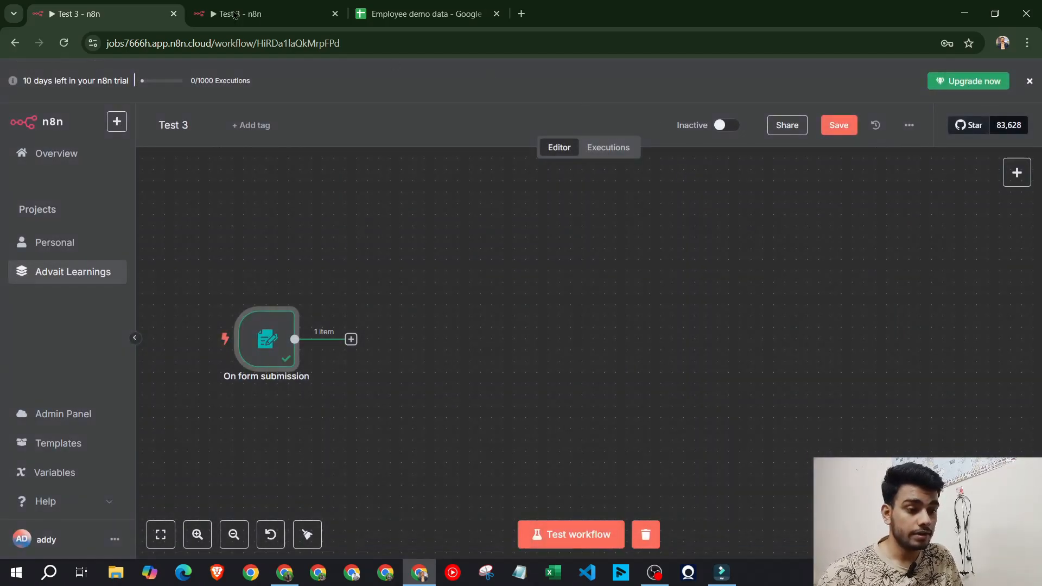
left_click(228, 9)
left_click(158, 5)
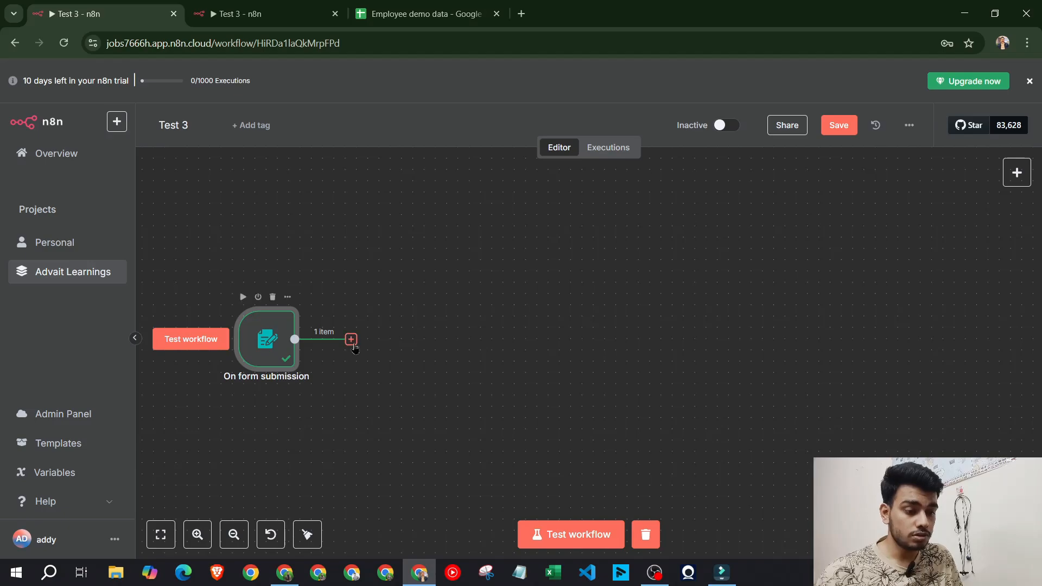
left_click(350, 339)
left_click(263, 341)
double_click(263, 340)
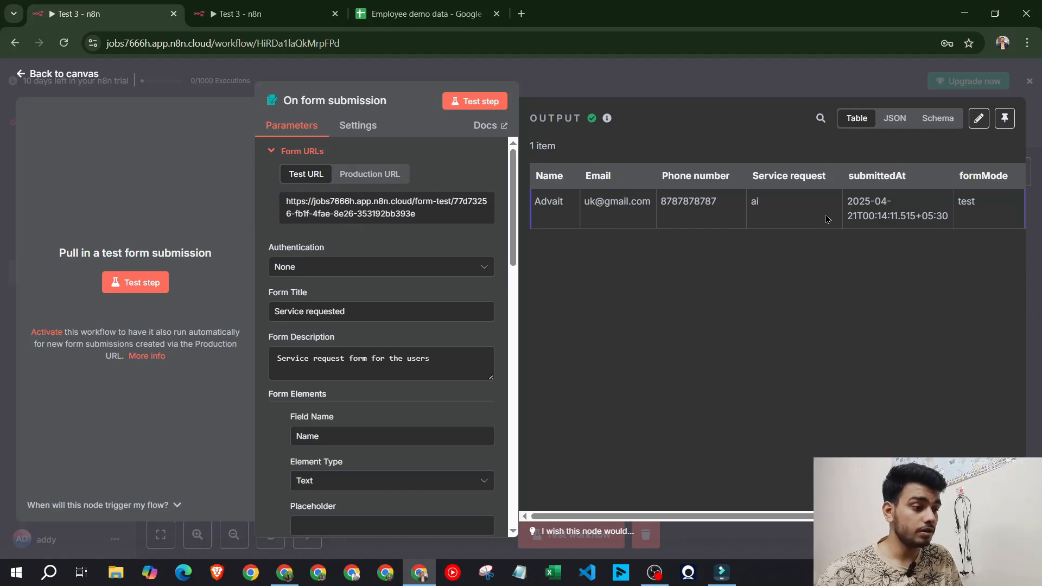
scroll(731, 225, "right", 1)
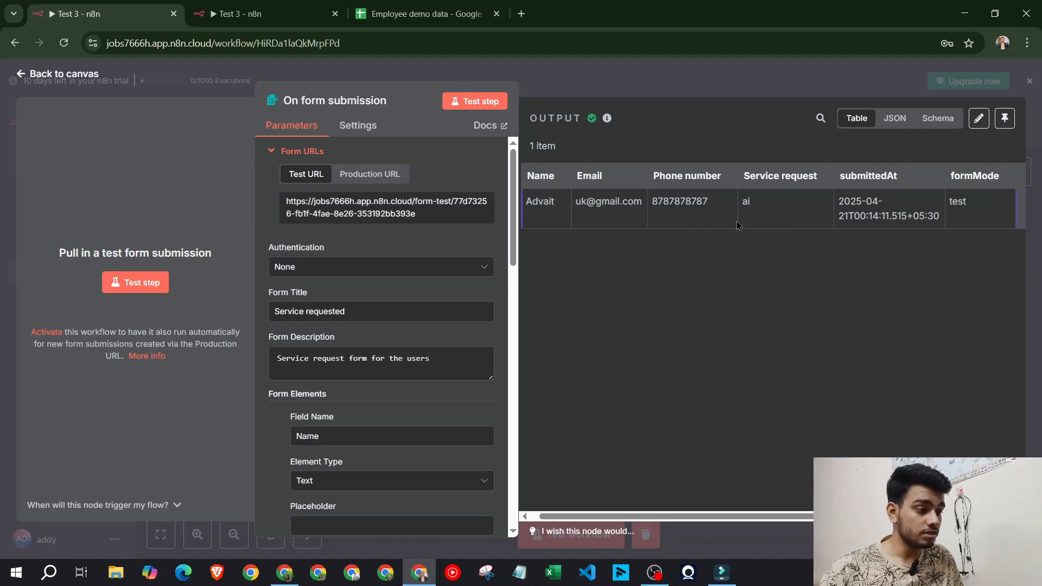
left_click_drag(844, 171, 999, 197)
left_click(975, 264)
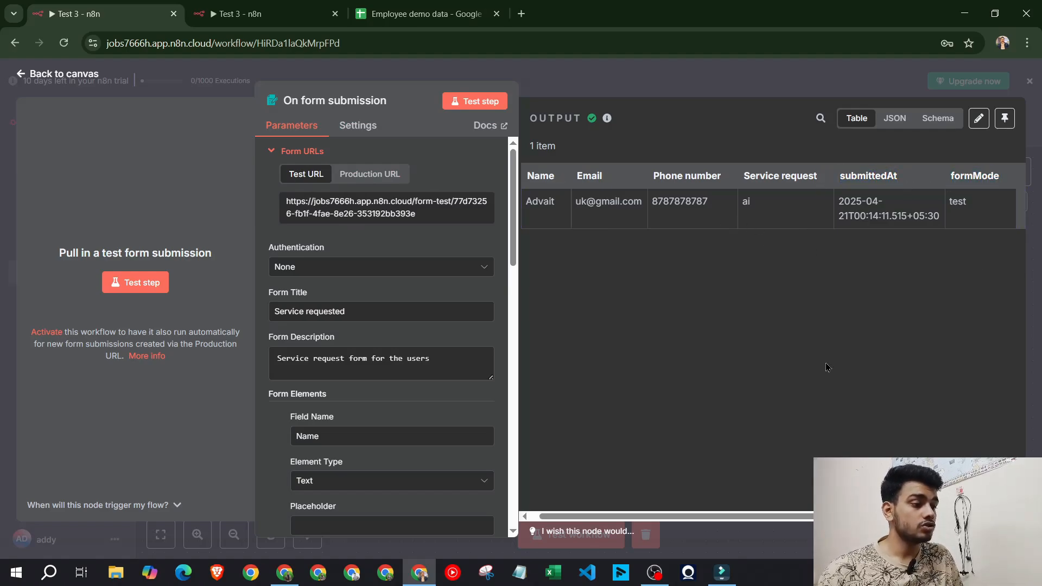
left_click(292, 7)
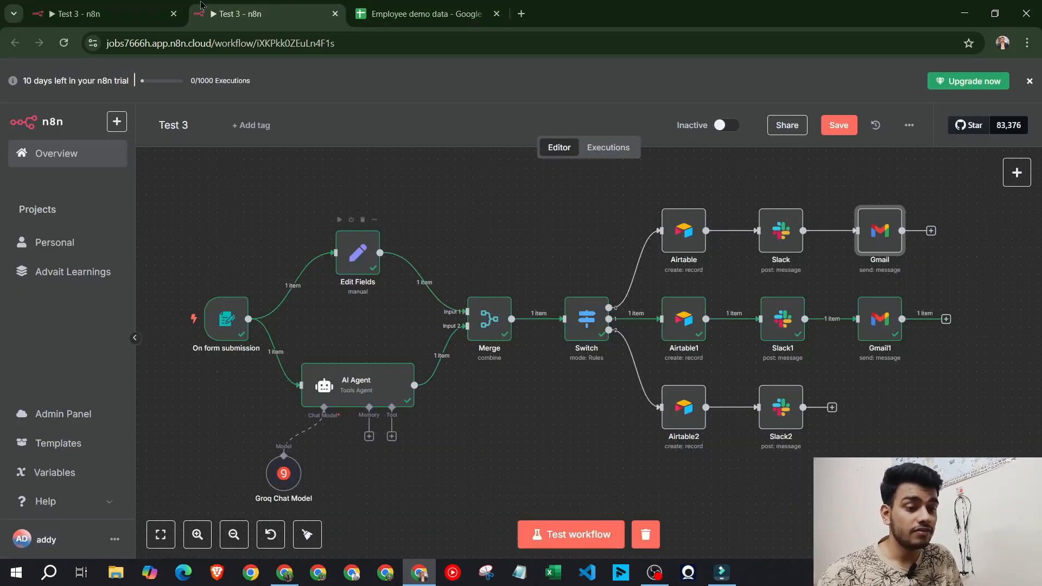
Add an Edit Fields node after the form trigger and position it on the canvas
left_click(135, 12)
key("Escape")
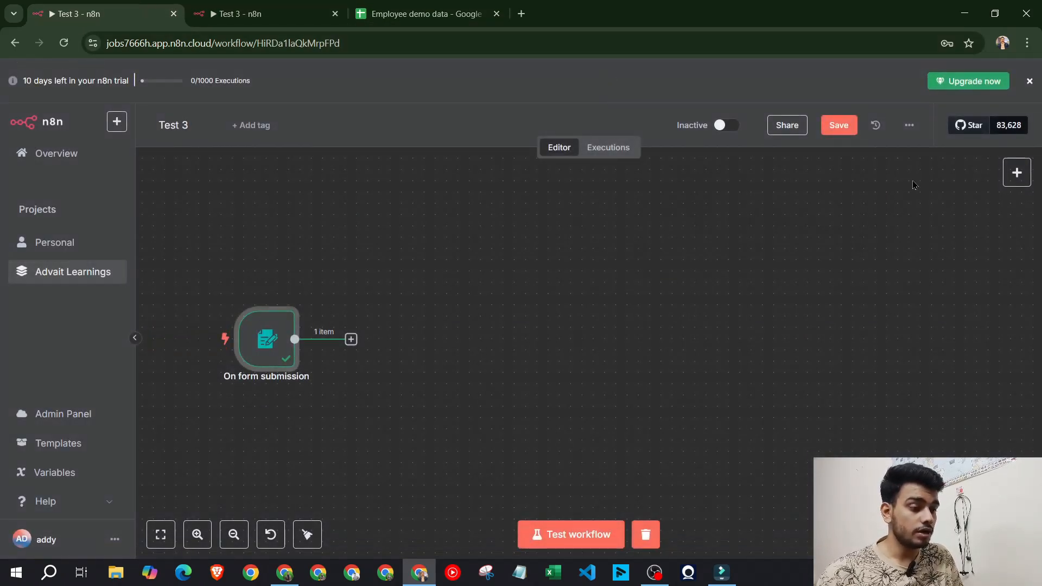
left_click(1017, 172)
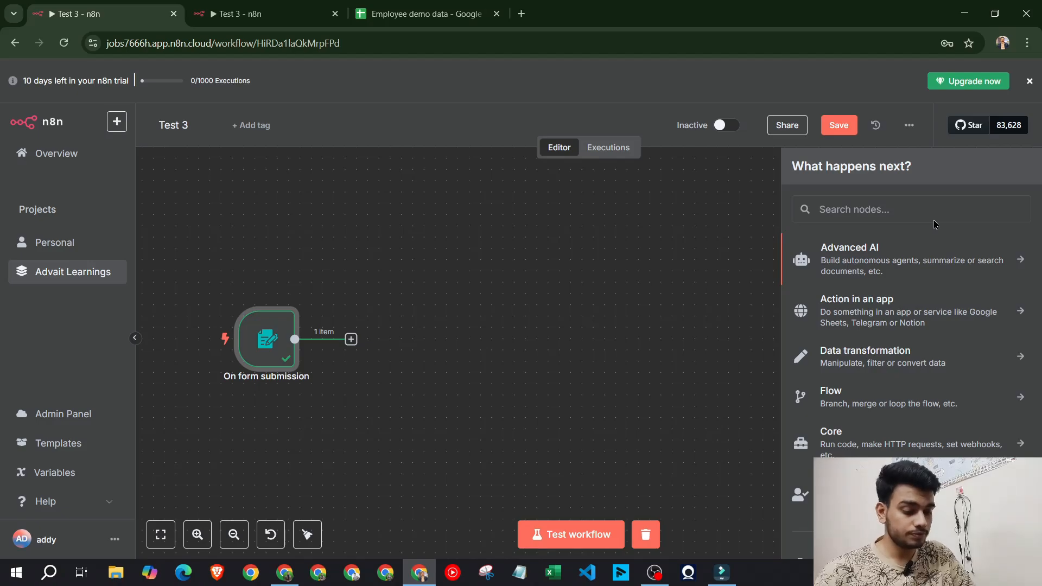
key("d")
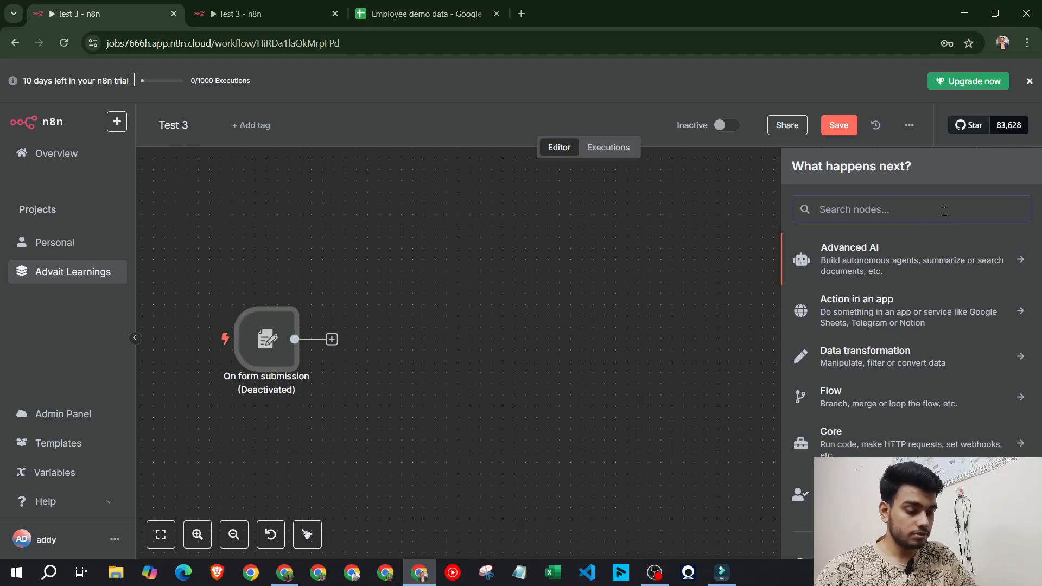
type("edit")
left_click(841, 317)
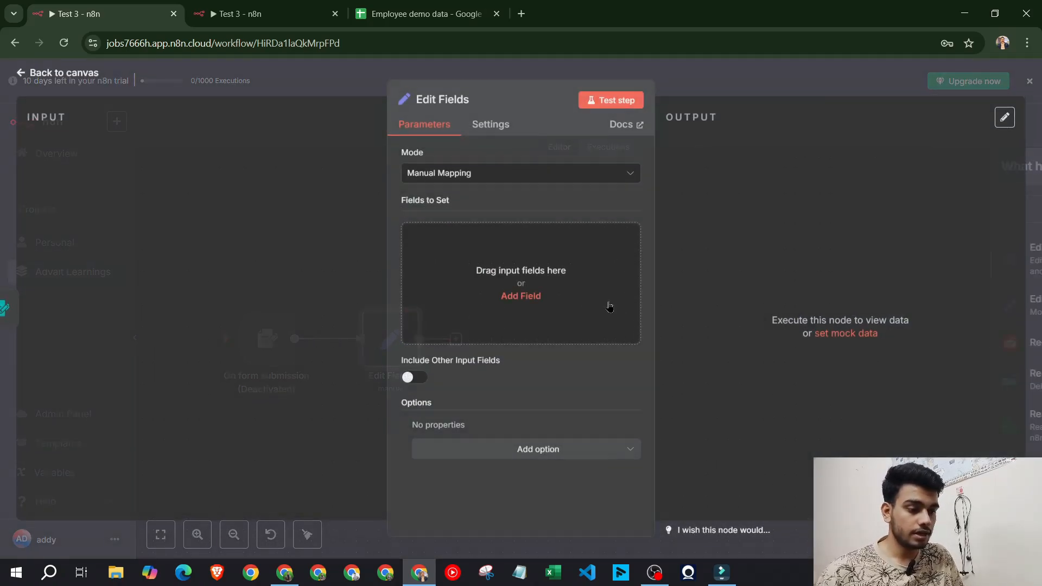
left_click(521, 295)
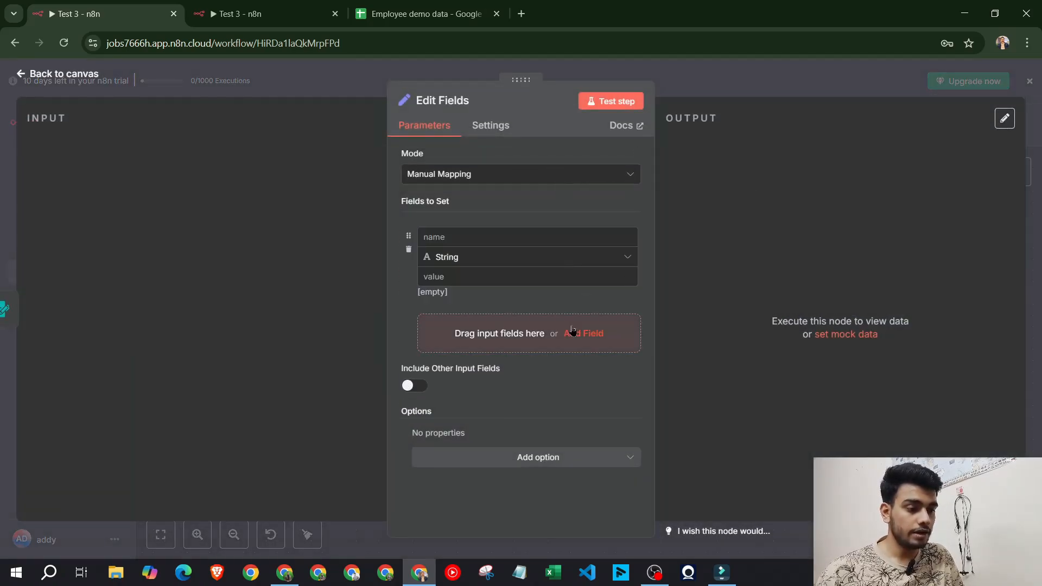
left_click(722, 96)
left_click_drag(394, 350, 398, 273)
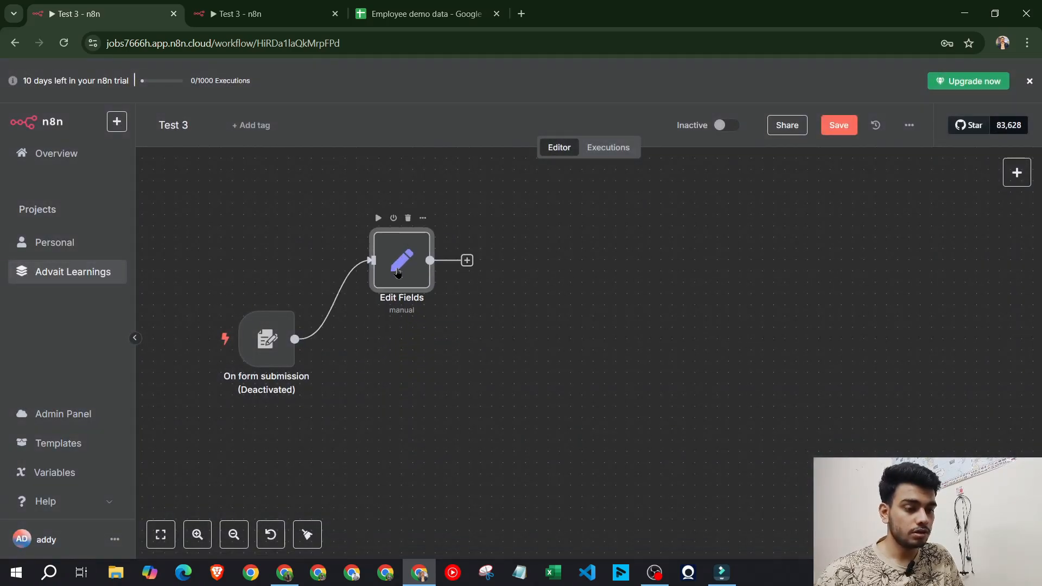
double_click(397, 273)
Review the form trigger's settings and reactivate the deactivated trigger
key("Escape")
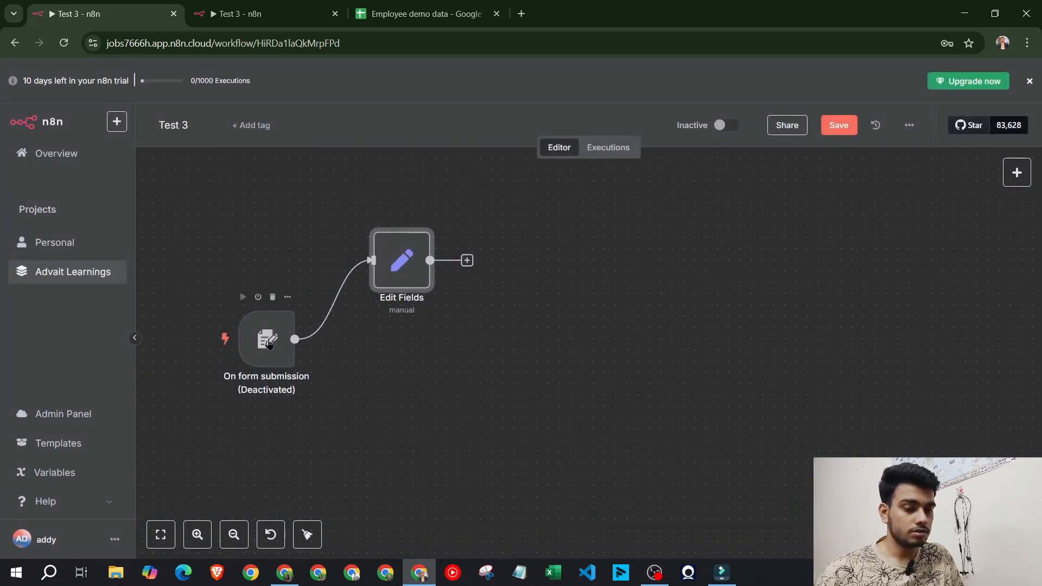
double_click(268, 343)
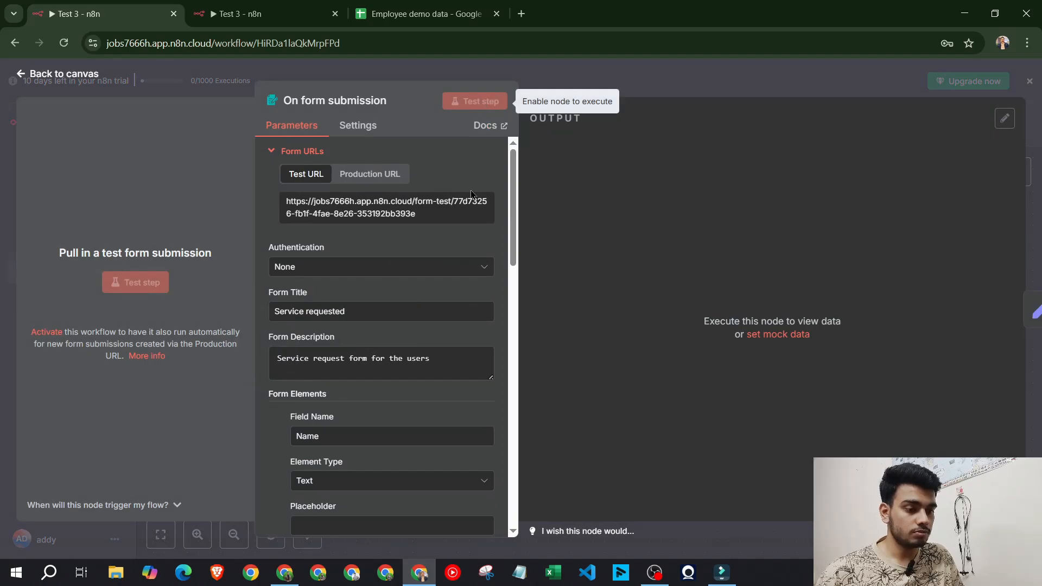
scroll(412, 343, "down", 5)
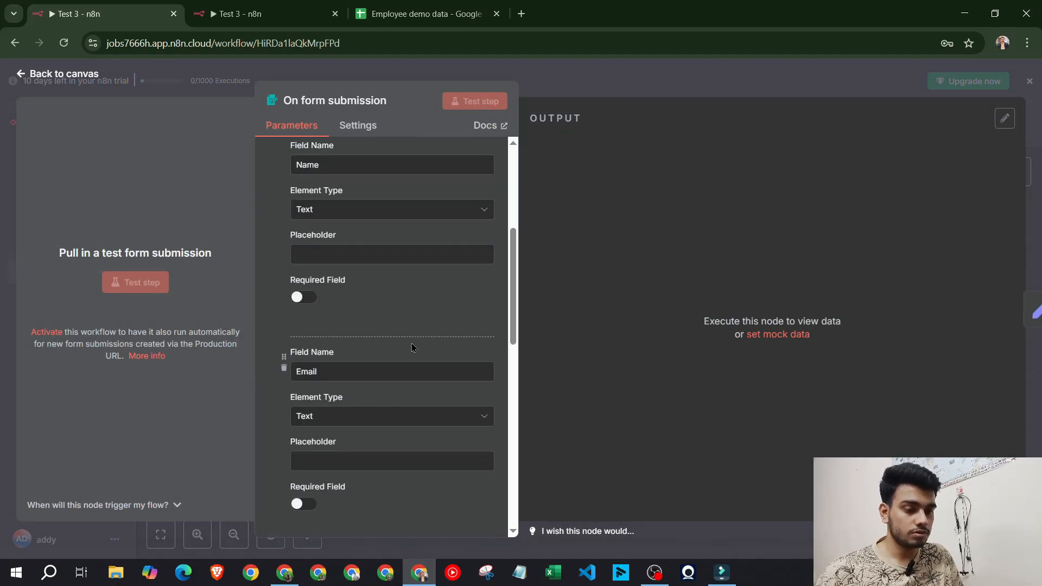
left_click(669, 85)
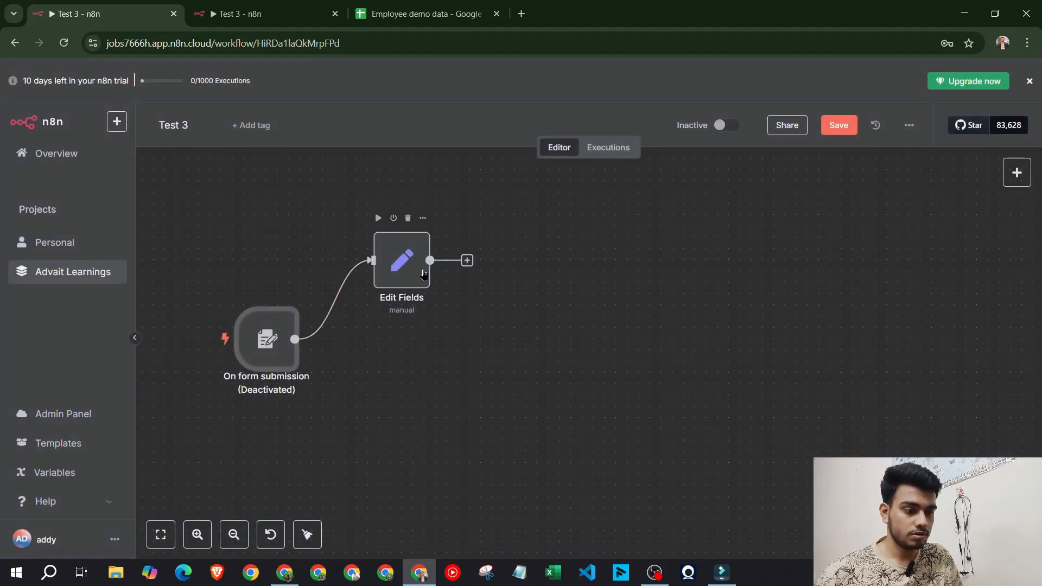
double_click(269, 337)
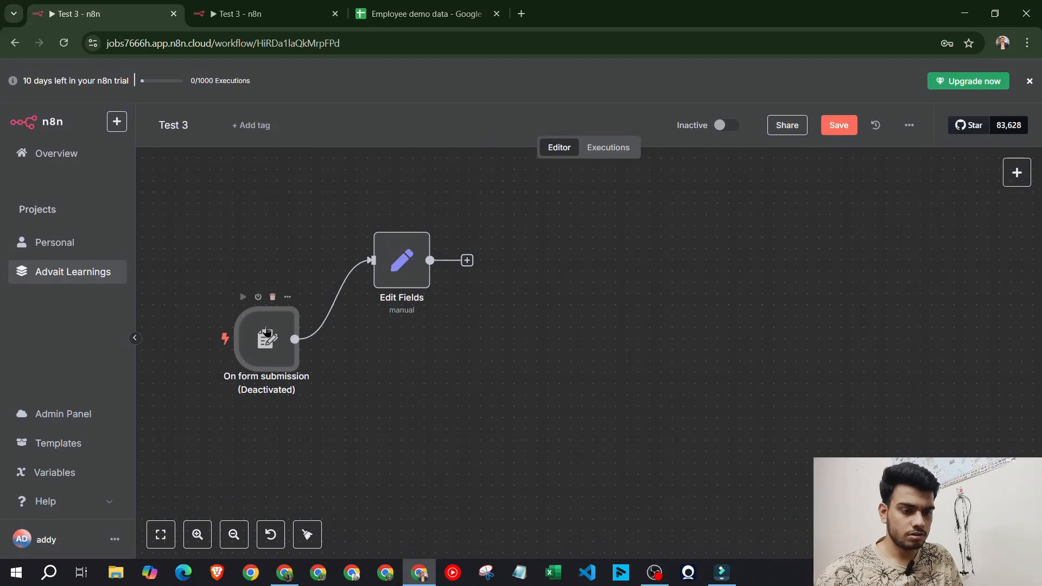
double_click(267, 341)
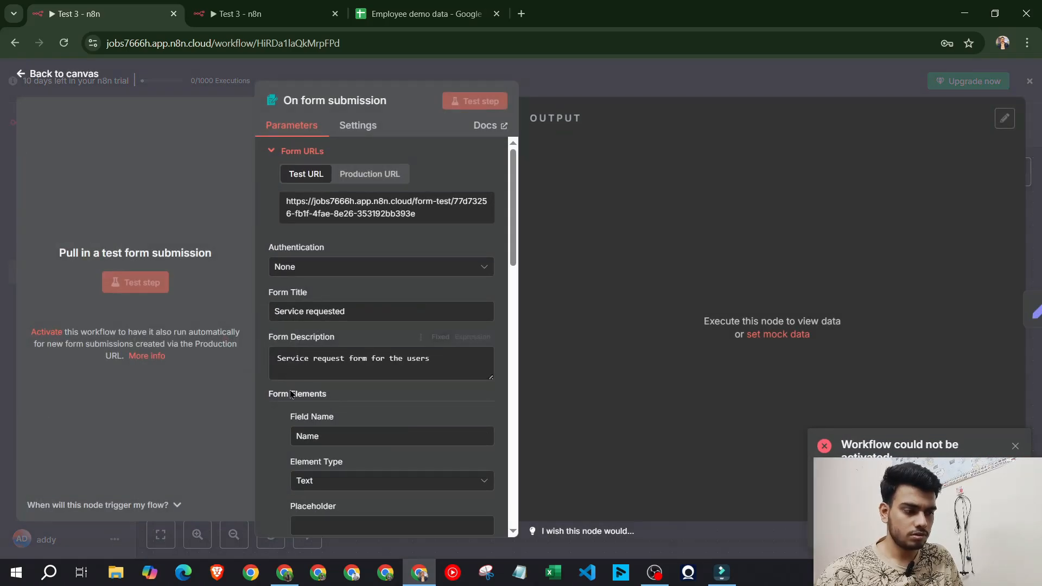
left_click(572, 93)
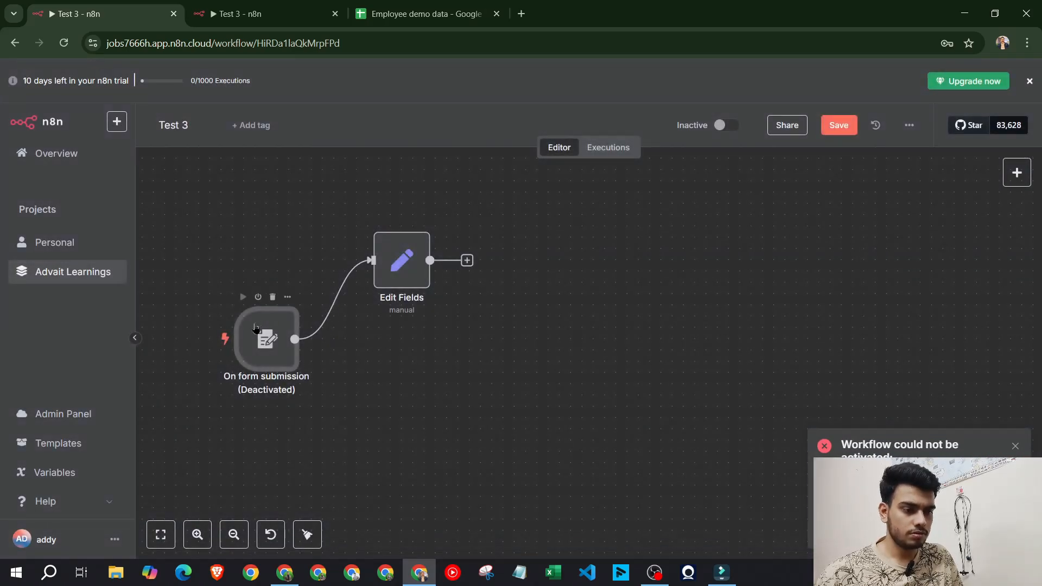
right_click(254, 332)
left_click(302, 406)
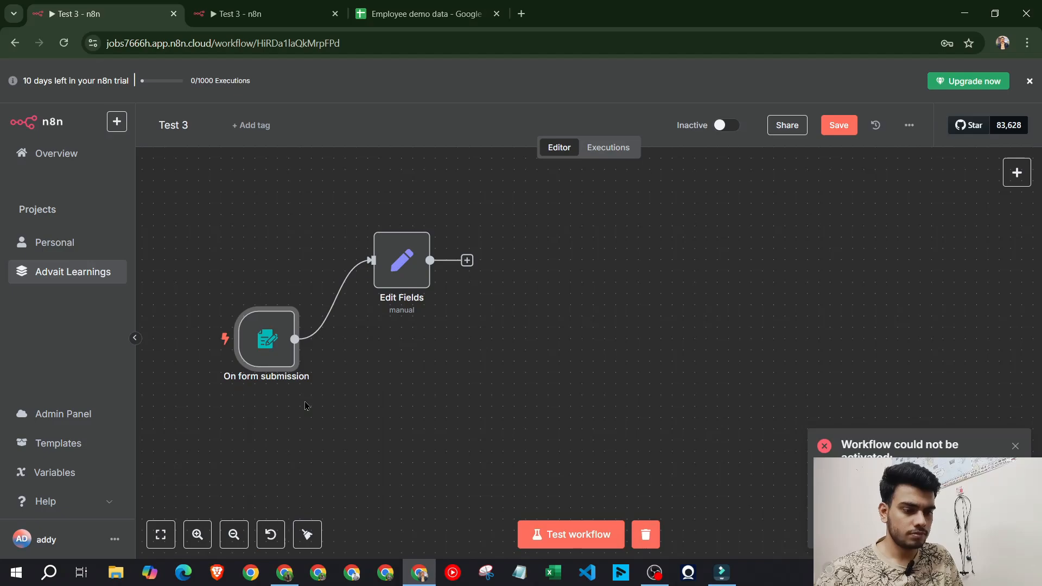
Run the workflow in test mode and submit a form entry with a name, email, phone number and service request 'ai'
double_click(268, 360)
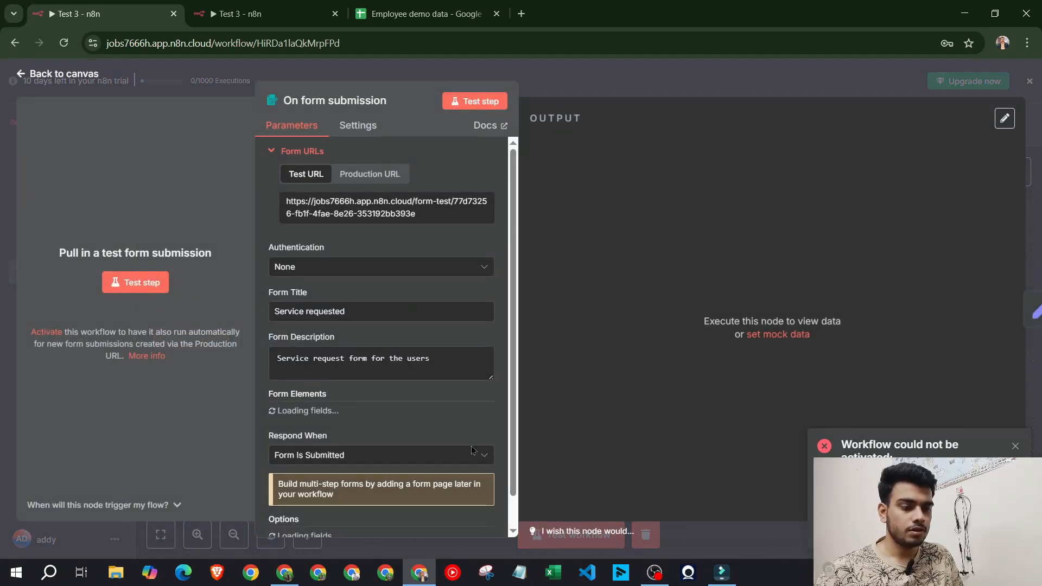
key("Escape")
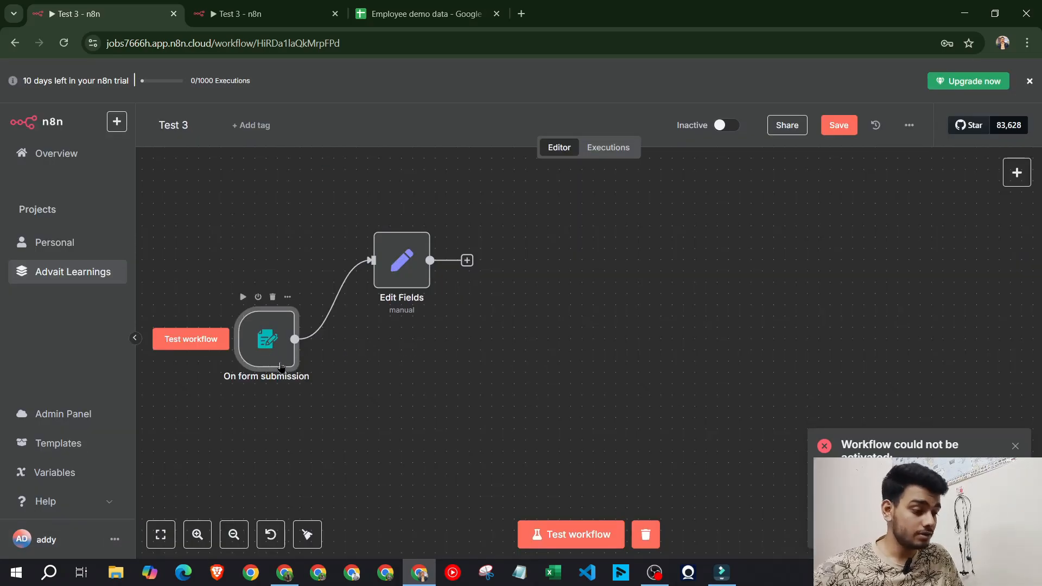
left_click(583, 535)
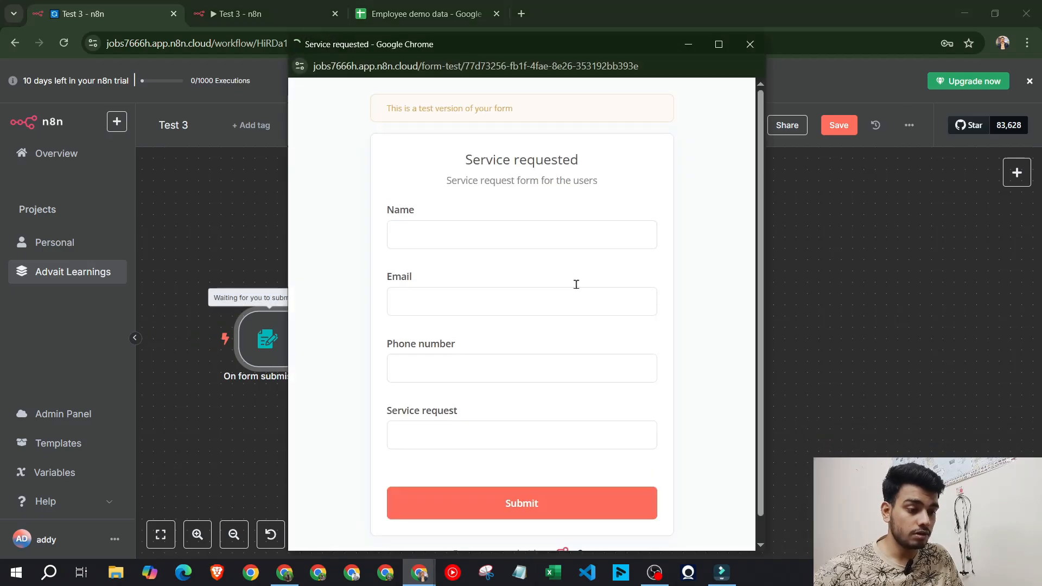
left_click(539, 231)
type("advait")
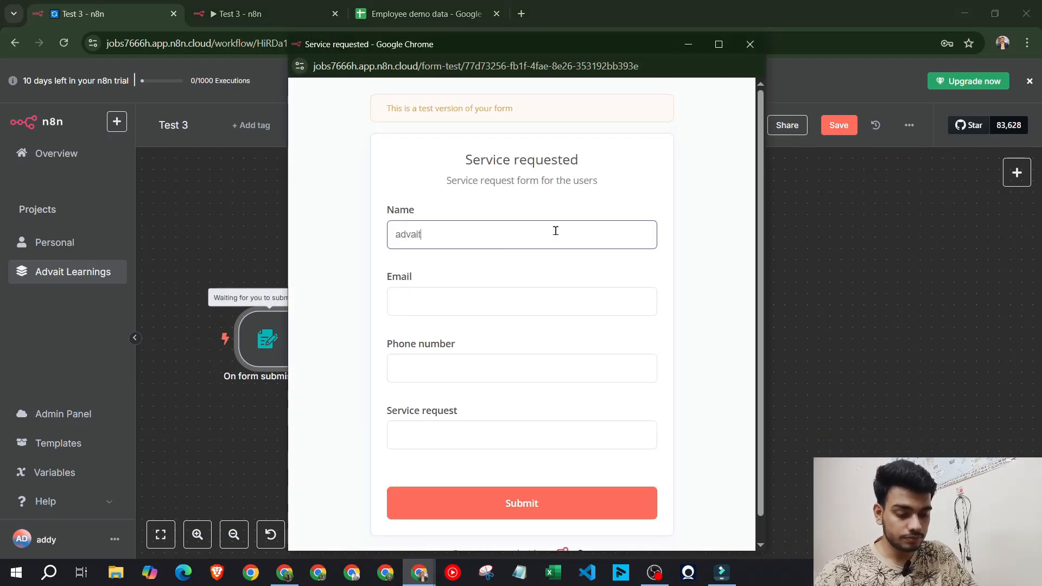
key("Tab")
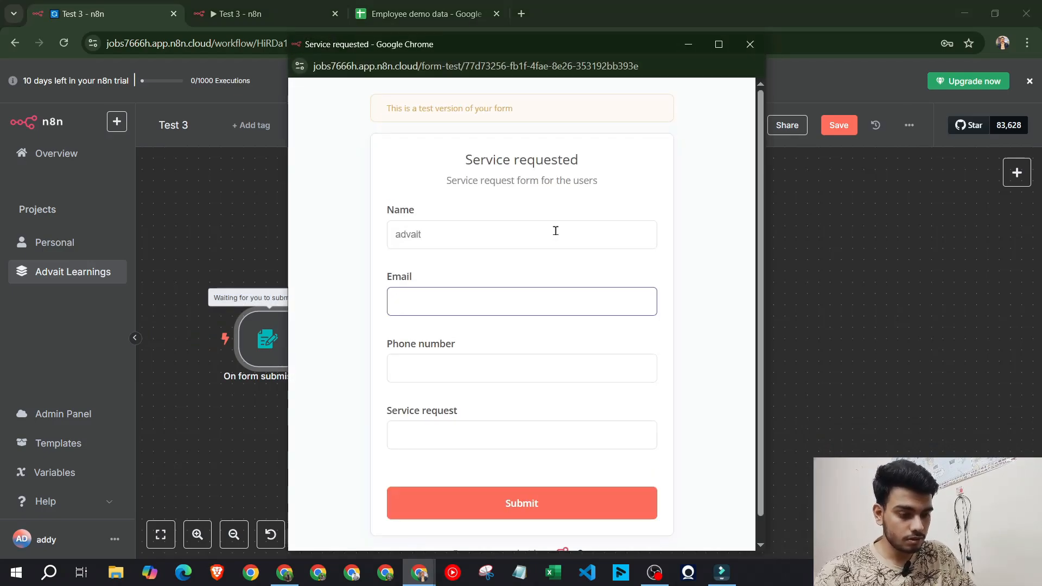
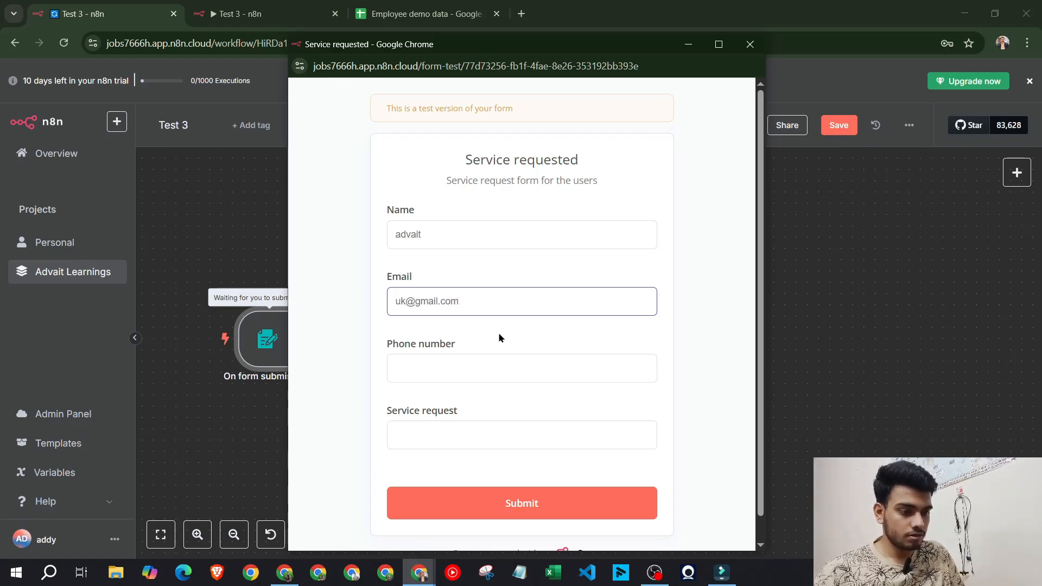
left_click(487, 367)
type("767676767")
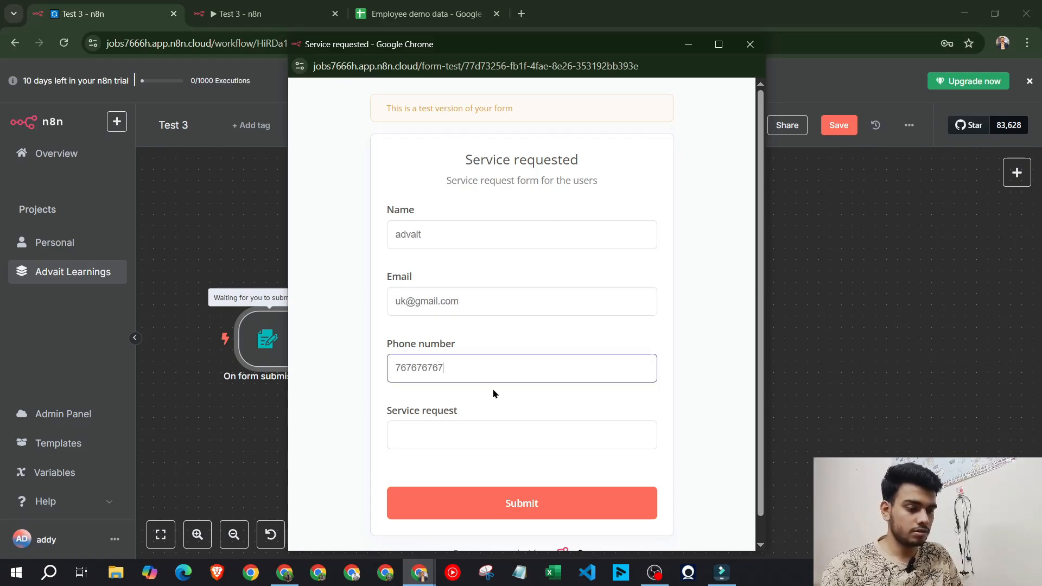
left_click(493, 430)
type("ai")
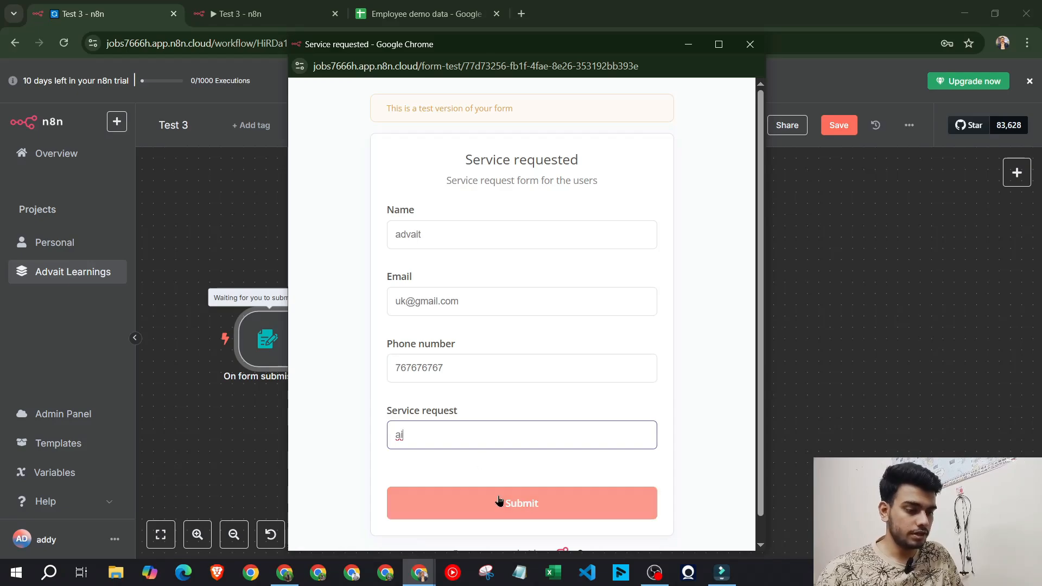
left_click(504, 503)
left_click(750, 46)
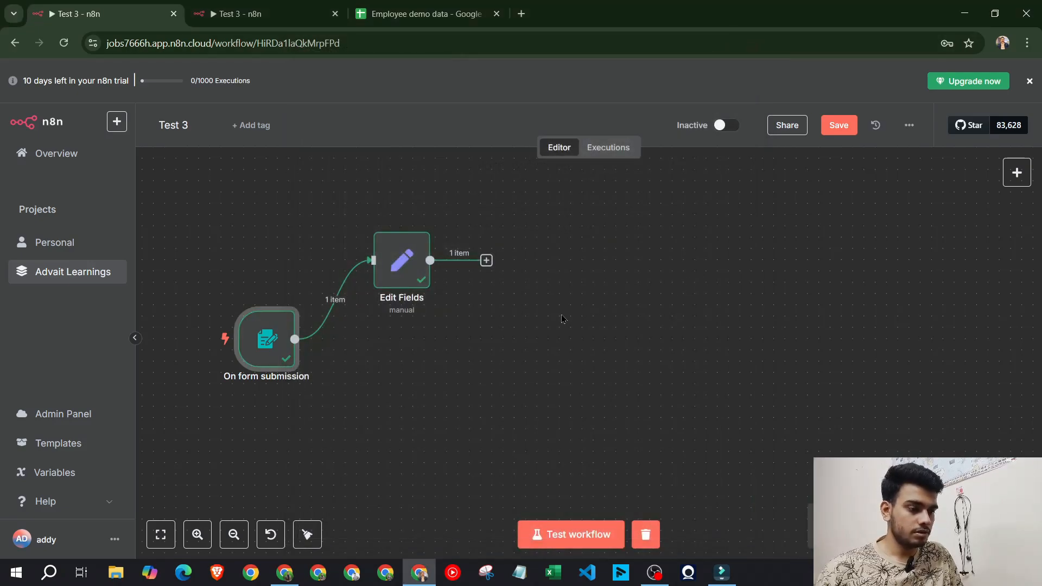
Map the form's Name and Email inputs into Edit Fields as named fields
double_click(406, 273)
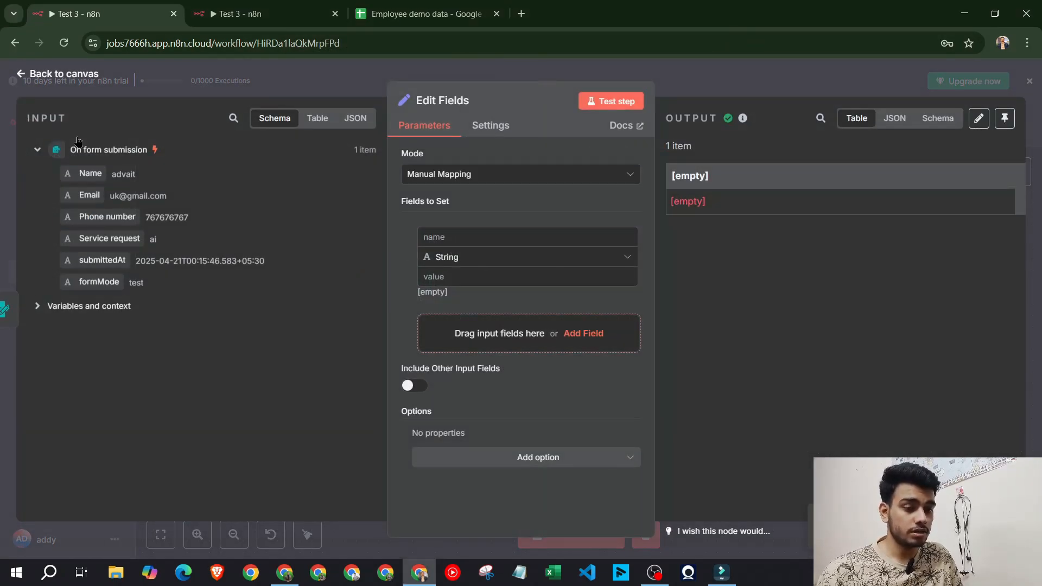
left_click_drag(82, 173, 472, 238)
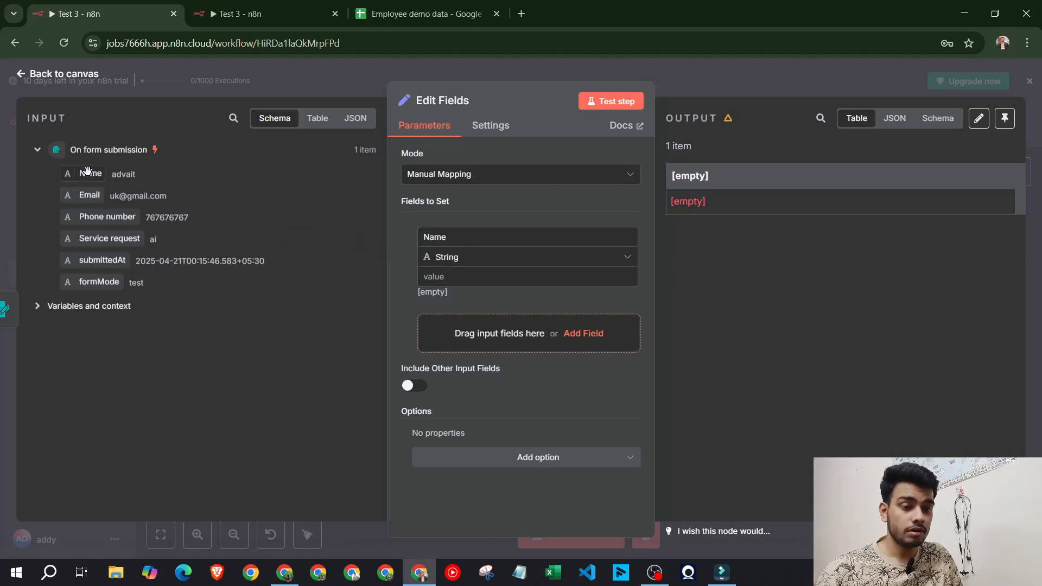
left_click_drag(87, 173, 465, 277)
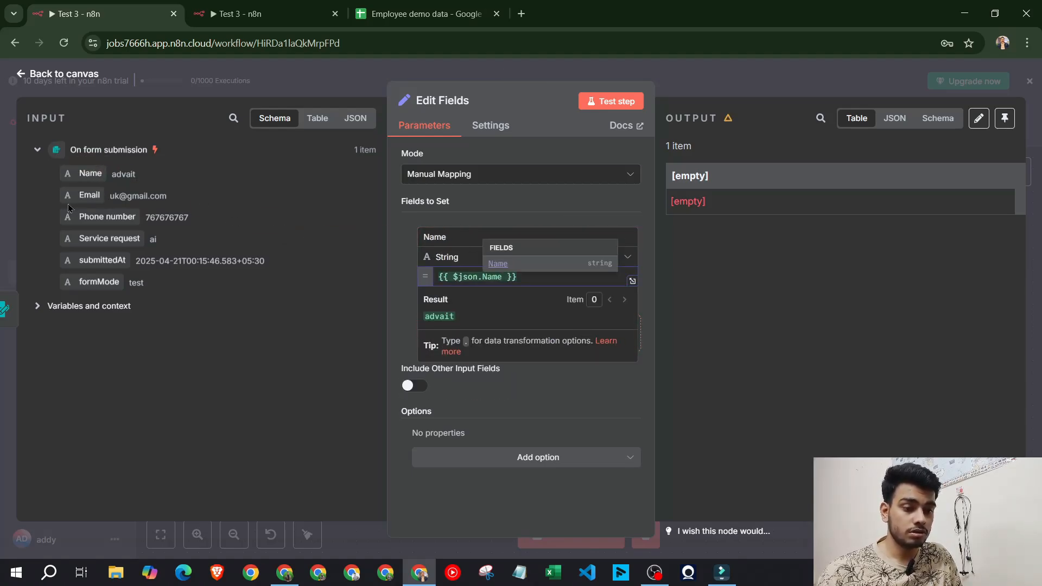
left_click_drag(79, 194, 488, 325)
left_click(488, 324)
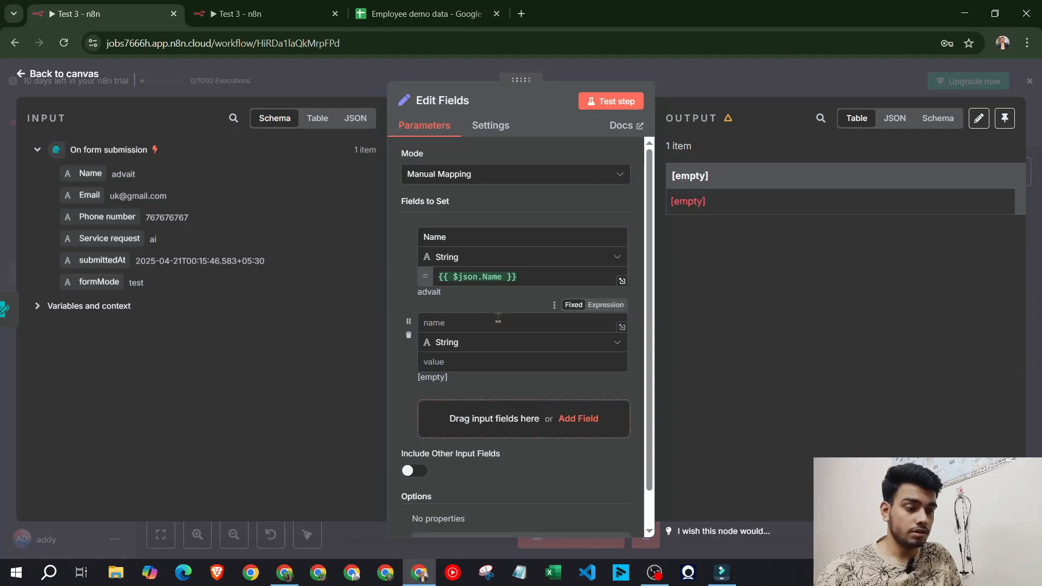
scroll(495, 321, "down", 1)
left_click_drag(90, 197, 486, 280)
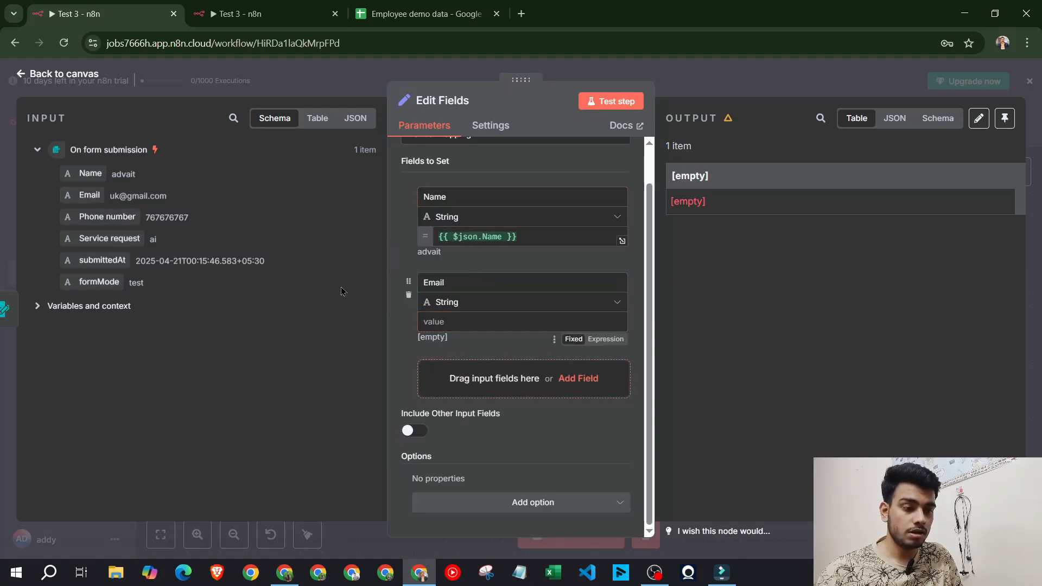
left_click_drag(75, 192, 465, 324)
Map Phone number and Service request into Edit Fields, then test the node's output
left_click(491, 397)
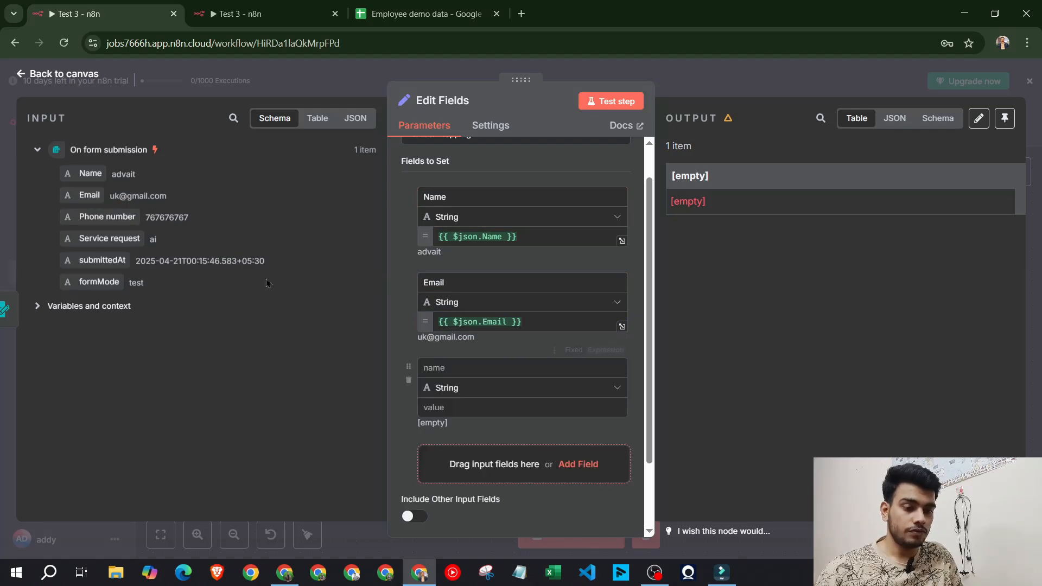
left_click_drag(106, 216, 520, 372)
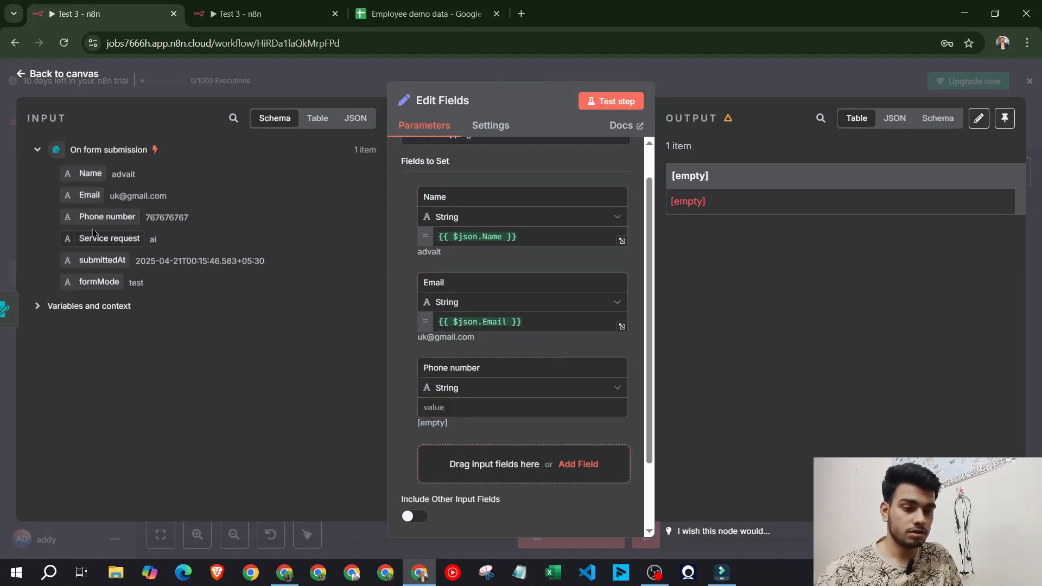
left_click_drag(106, 216, 462, 407)
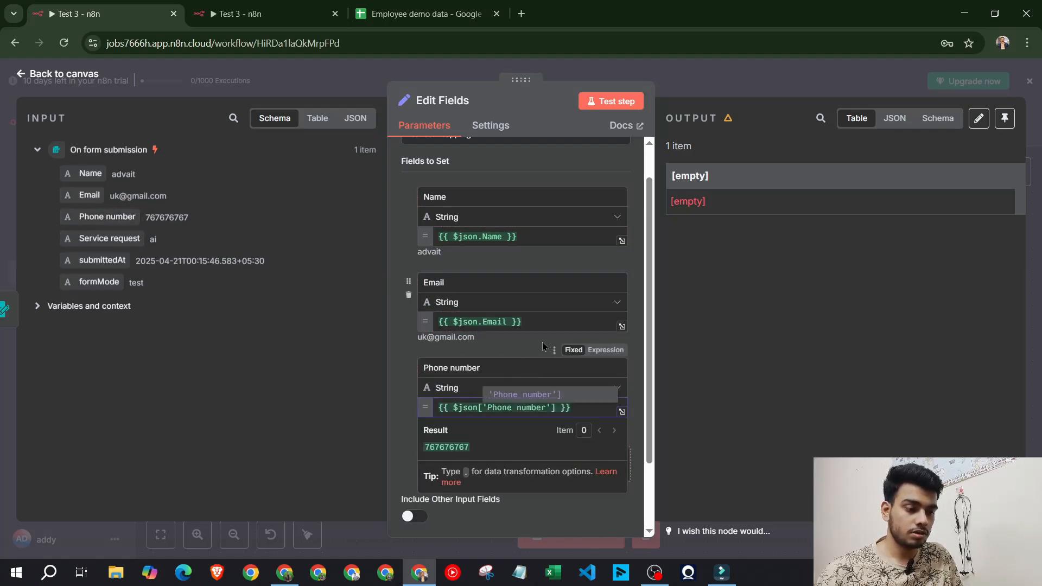
scroll(521, 337, "down", 2)
left_click(578, 378)
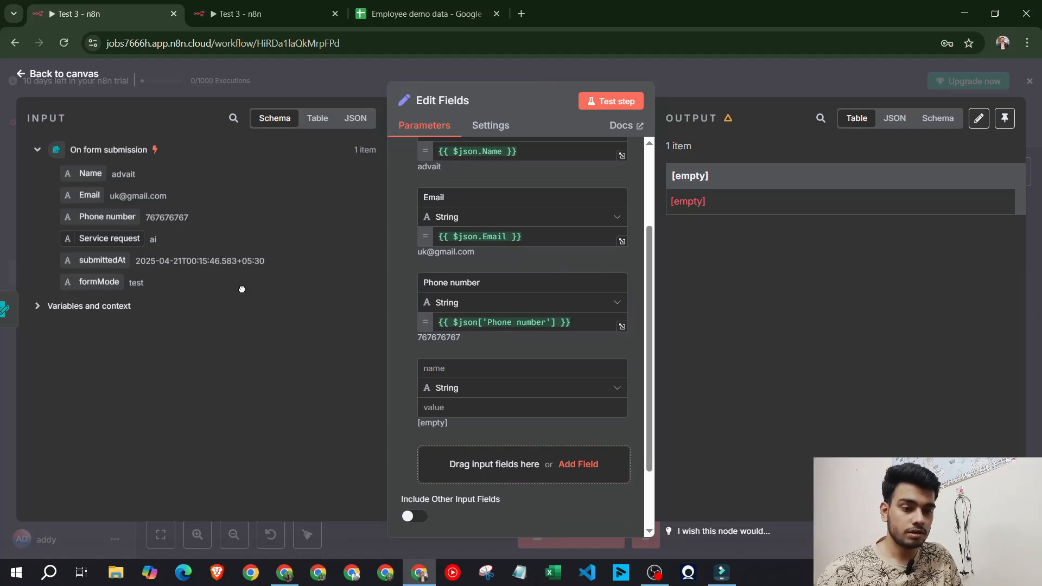
left_click_drag(127, 239, 417, 368)
left_click_drag(135, 240, 462, 413)
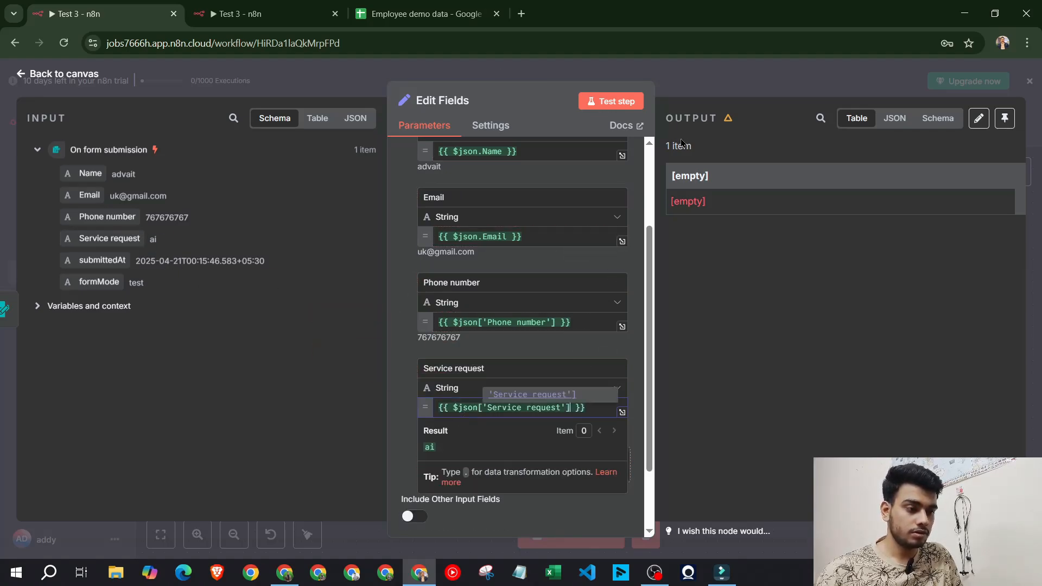
left_click(612, 101)
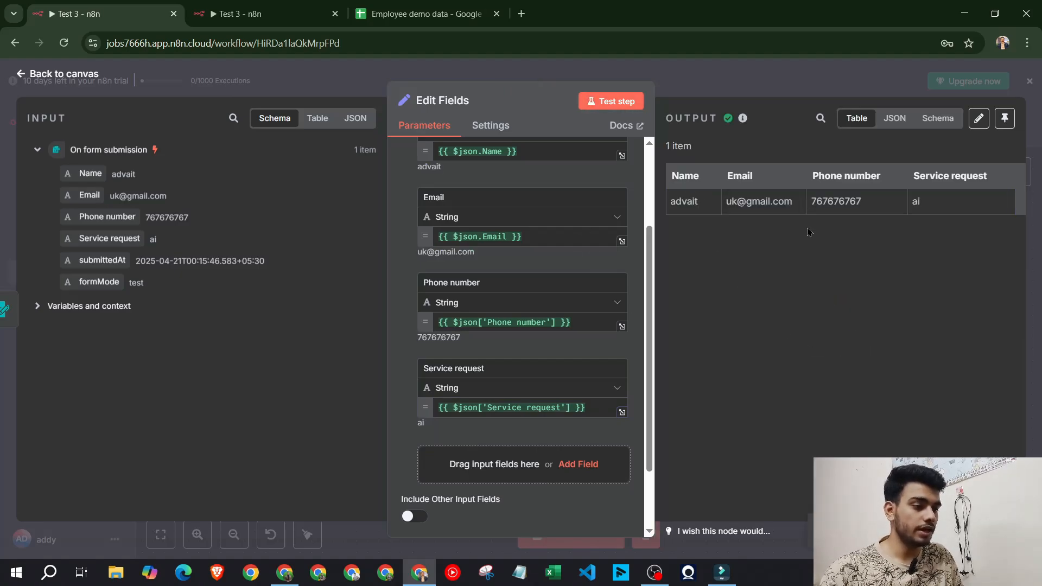
left_click(761, 72)
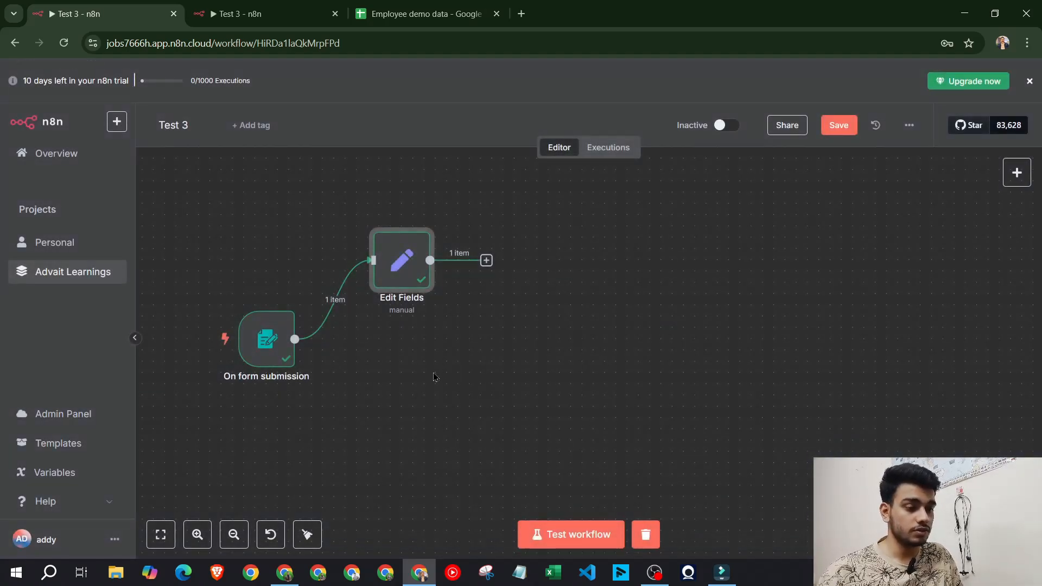
key("ctrl+Tab")
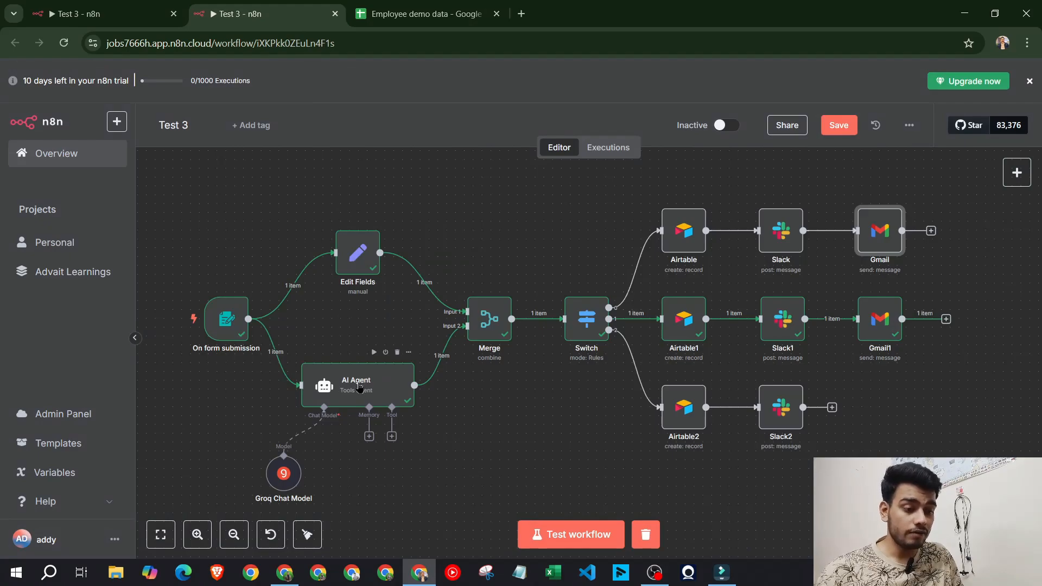
left_click_drag(353, 382, 352, 386)
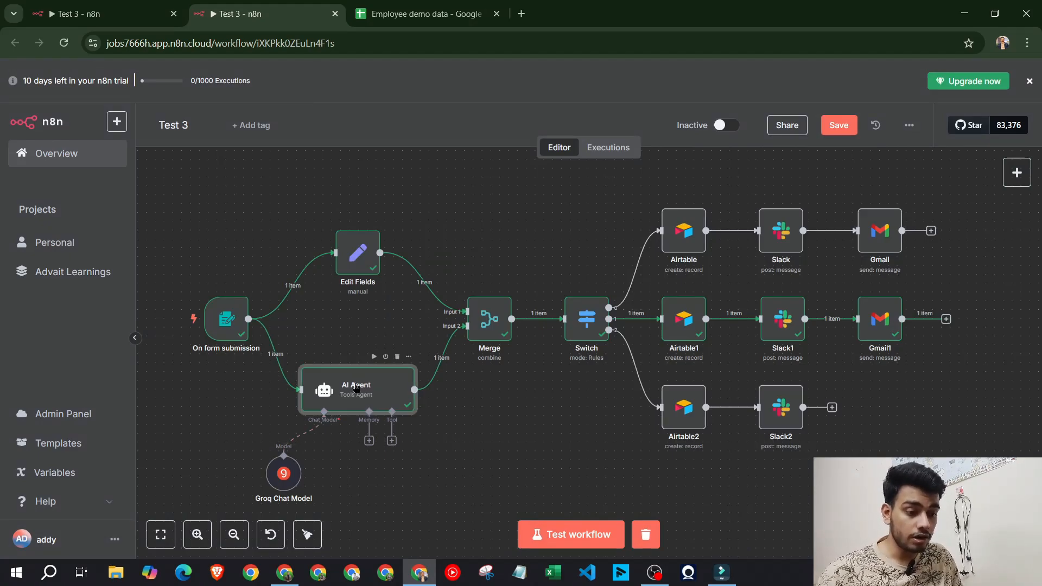
double_click(356, 388)
scroll(529, 302, "down", 2)
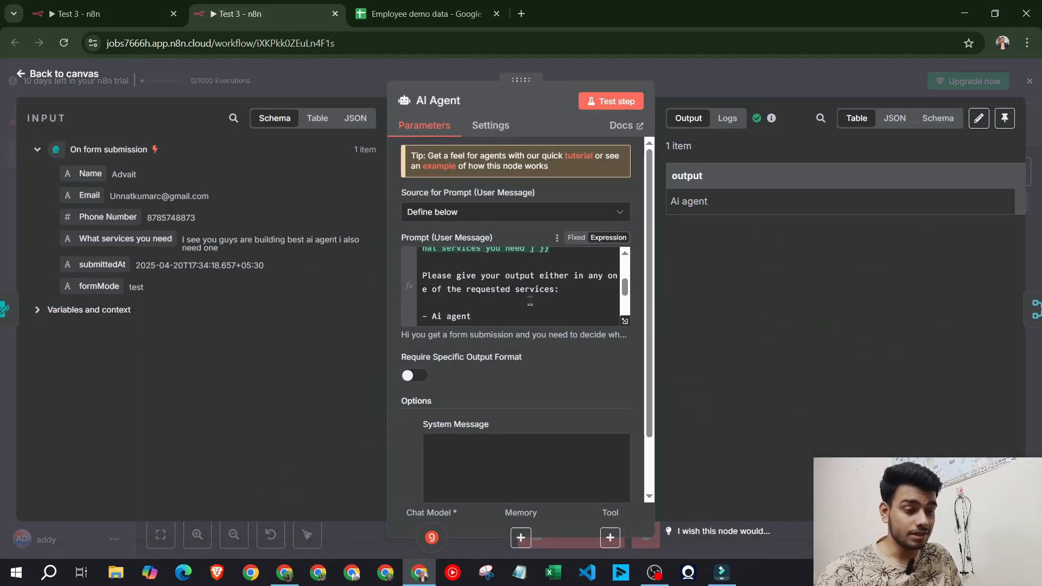
scroll(530, 301, "down", 2)
scroll(499, 280, "up", 3)
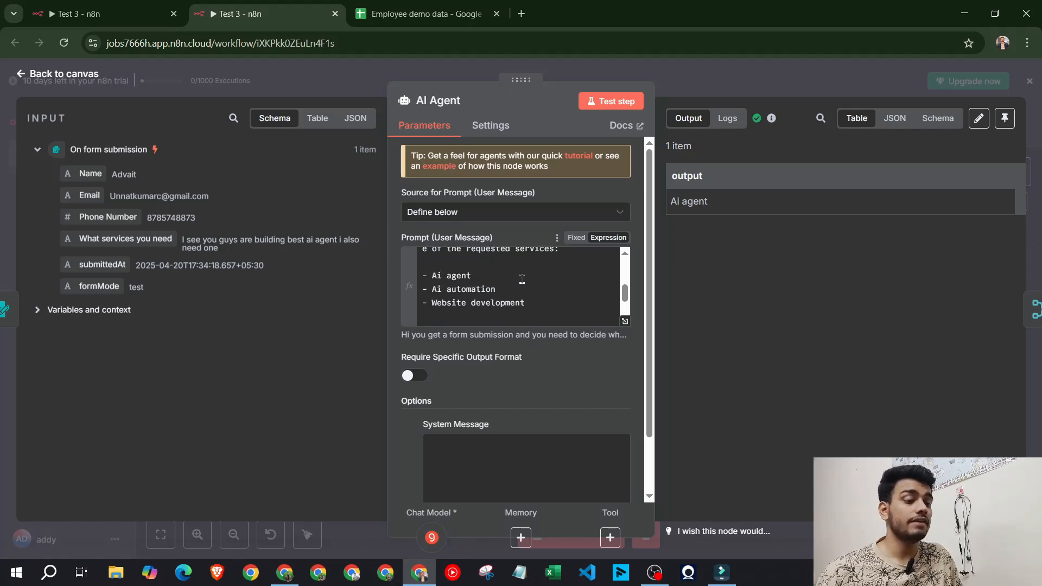
key("Escape")
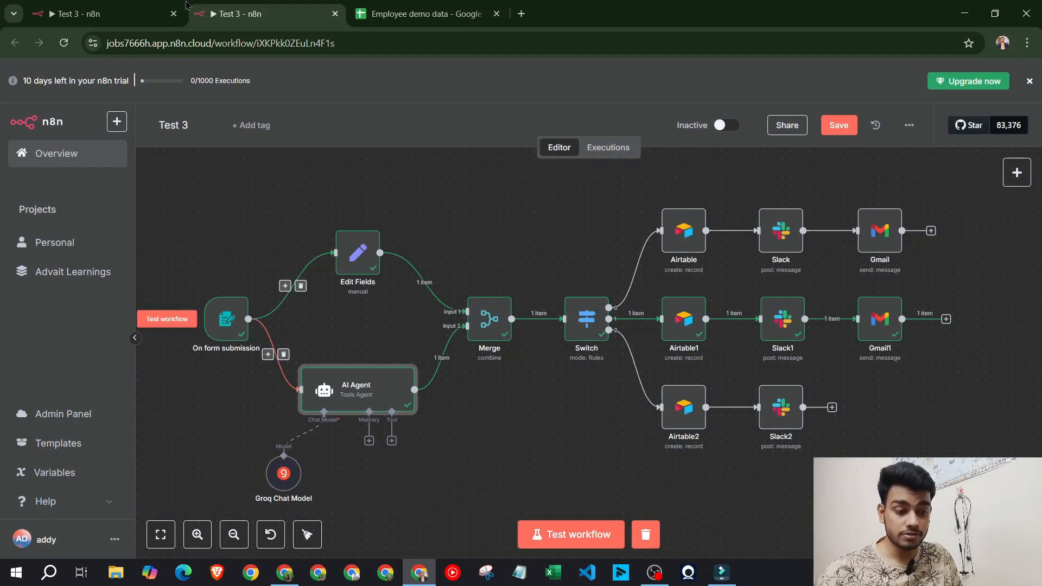
left_click(103, 14)
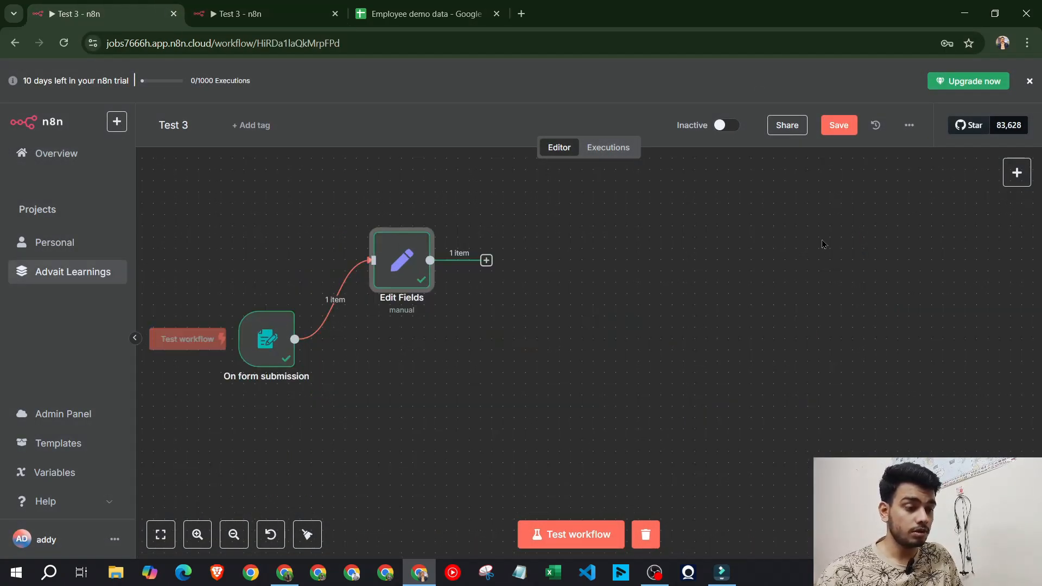
Add an AI Agent node below Edit Fields, wired directly from the form trigger instead of Edit Fields
left_click(1016, 173)
left_click(878, 282)
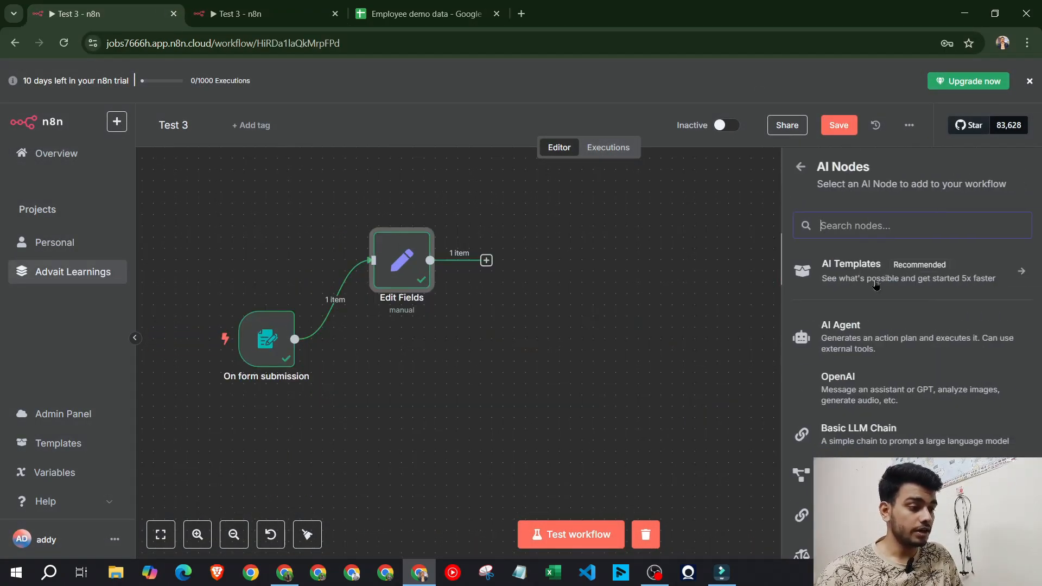
left_click(873, 327)
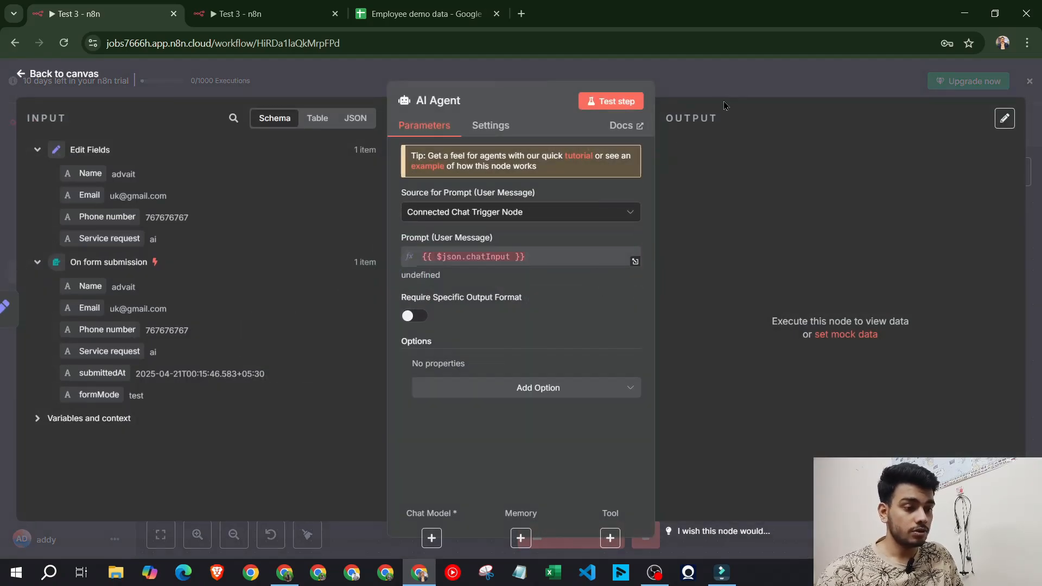
left_click(730, 82)
left_click_drag(559, 264, 591, 395)
left_click(486, 328)
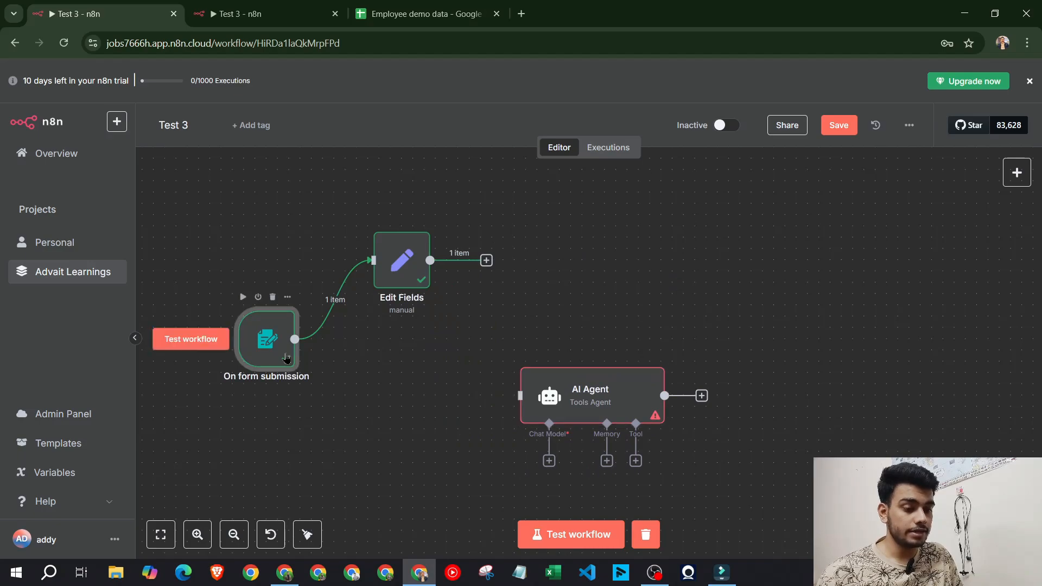
left_click_drag(295, 339, 519, 396)
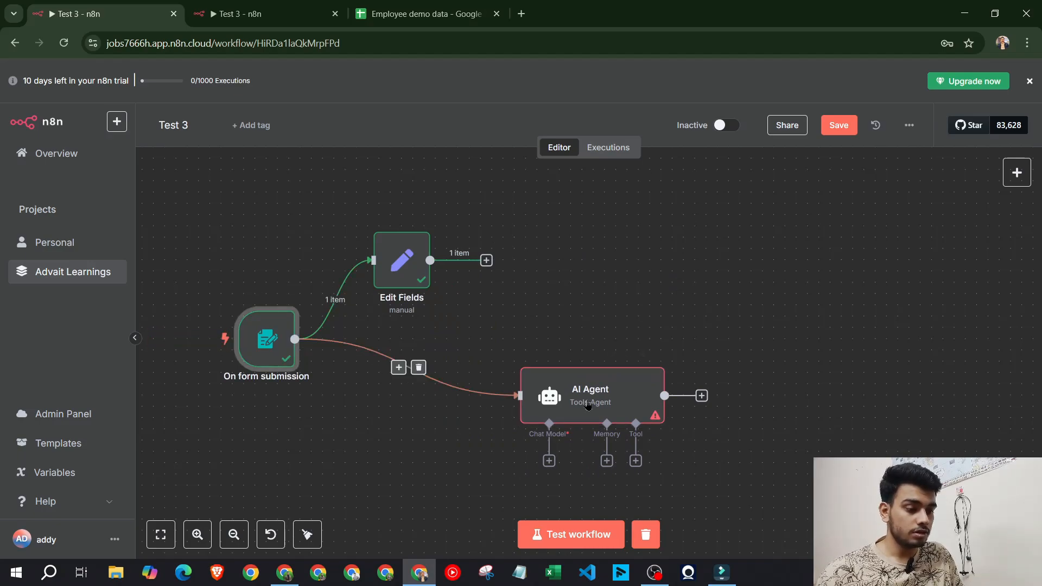
left_click_drag(596, 395, 470, 393)
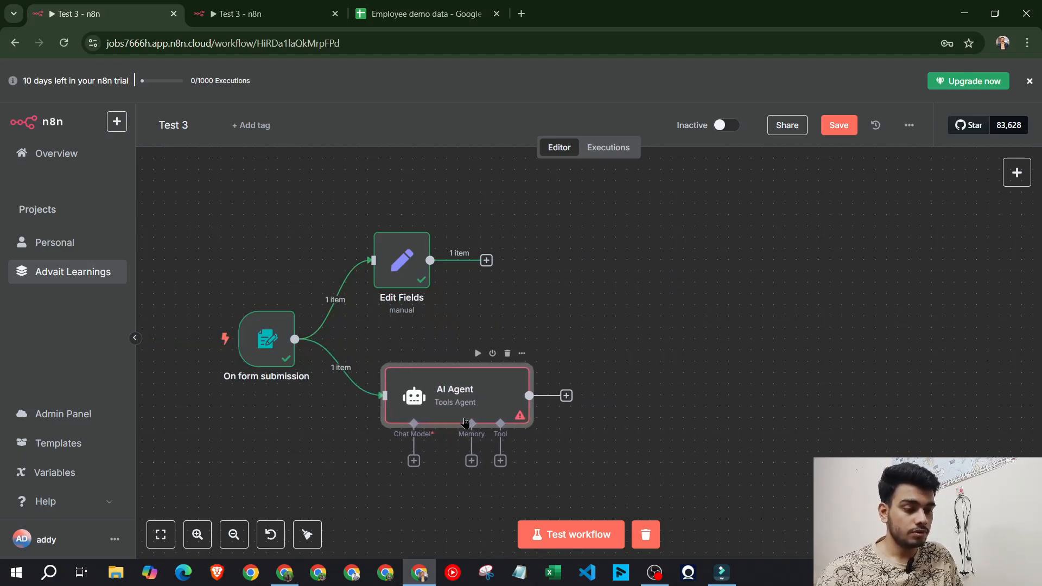
Attach a Groq Chat Model to the AI Agent using the saved Groq credential
left_click(414, 460)
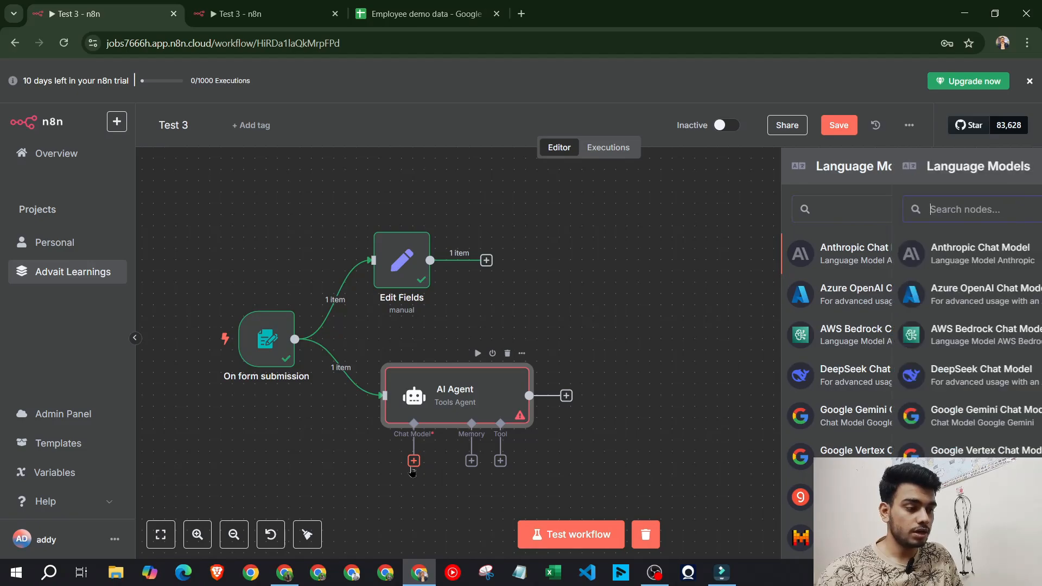
scroll(913, 275, "down", 4)
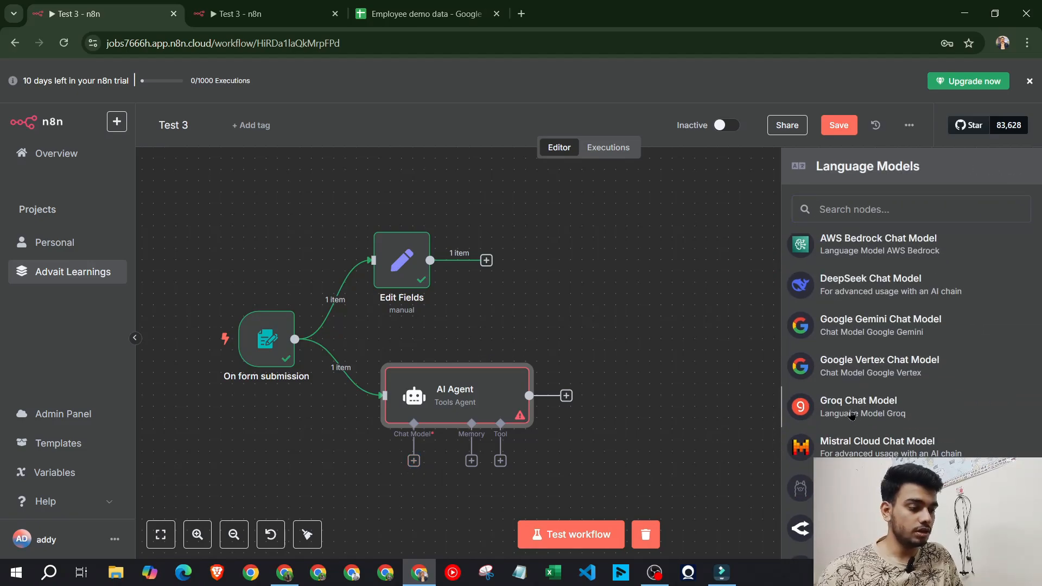
left_click(852, 421)
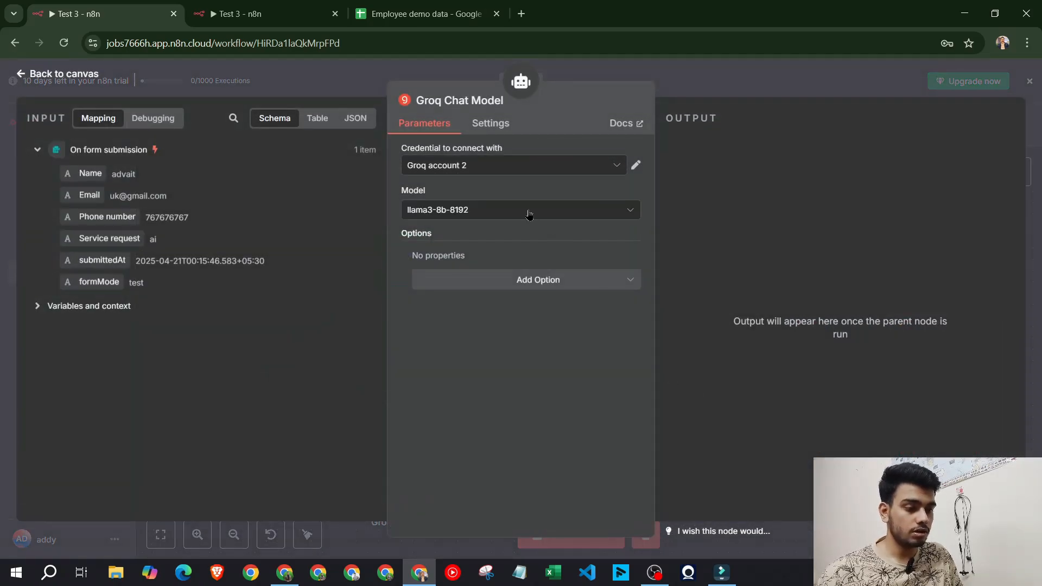
left_click(459, 165)
left_click(466, 189)
left_click(485, 214)
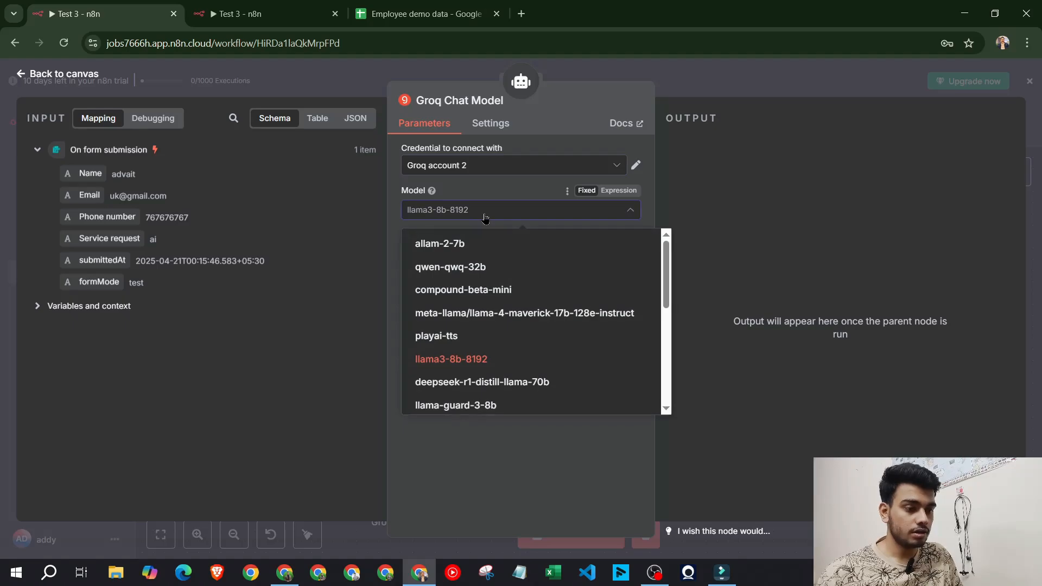
left_click(484, 215)
left_click(758, 76)
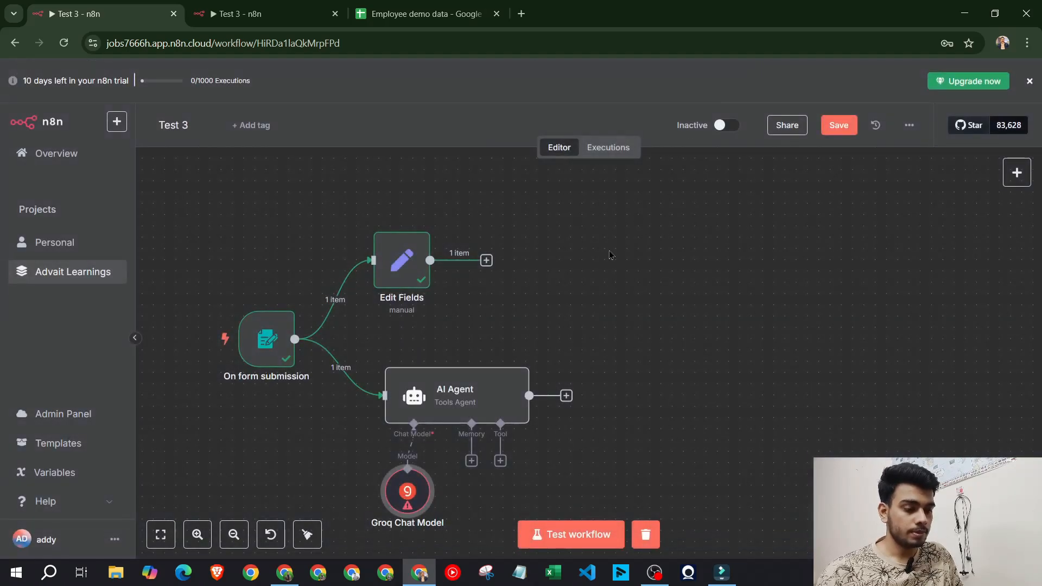
Switch the Groq Chat Model to meta-llama/llama-4-scout-17b-16e-instruct
double_click(407, 504)
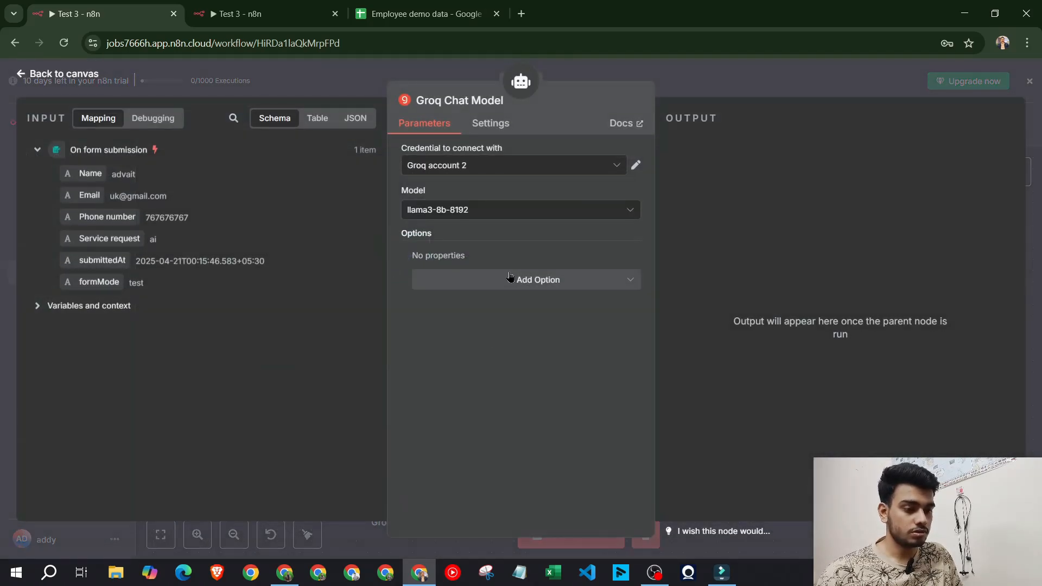
left_click(489, 209)
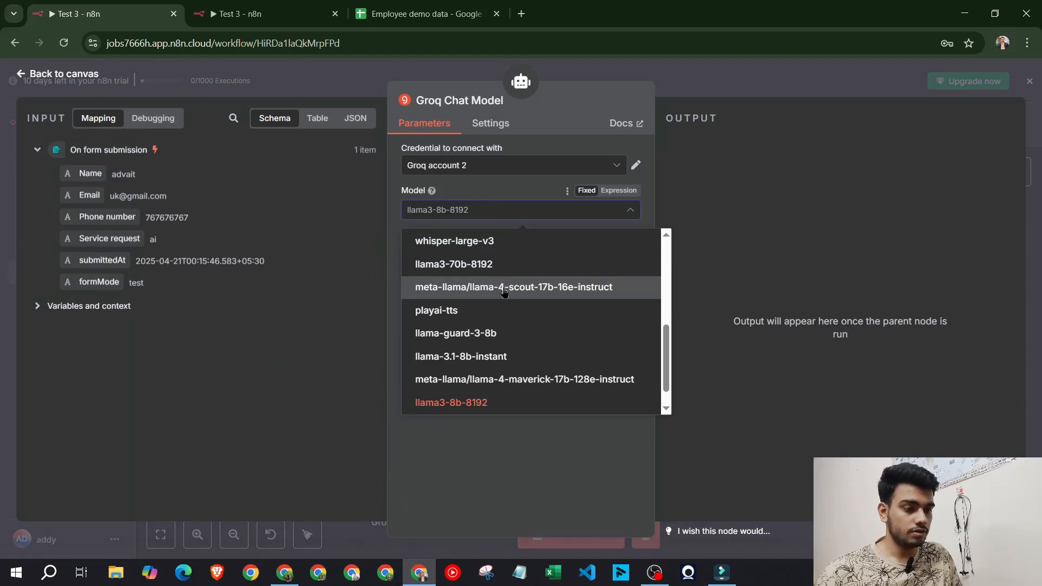
left_click(504, 287)
left_click(787, 77)
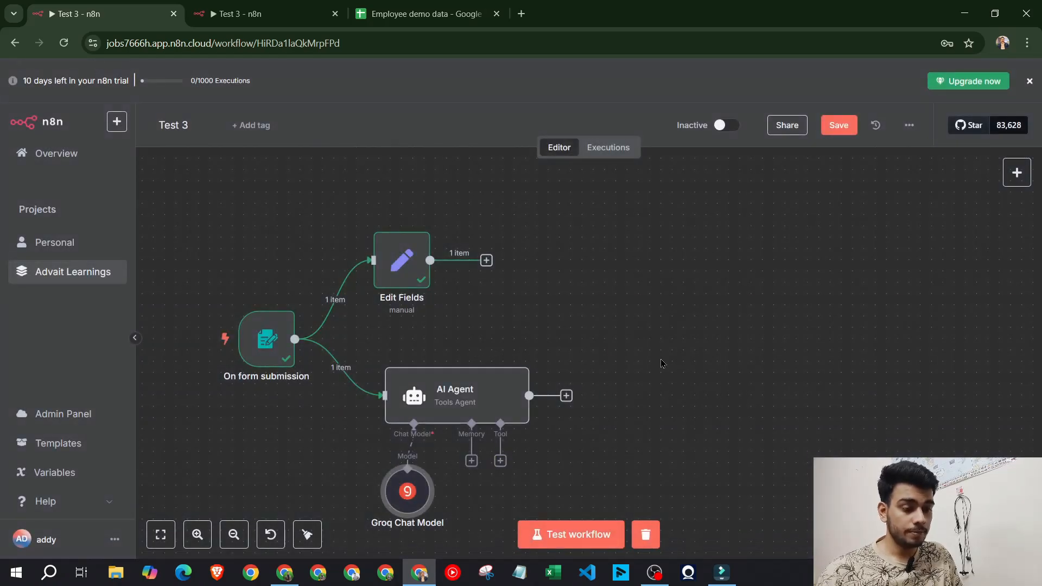
Set the AI Agent's Source for Prompt to Define below
double_click(464, 401)
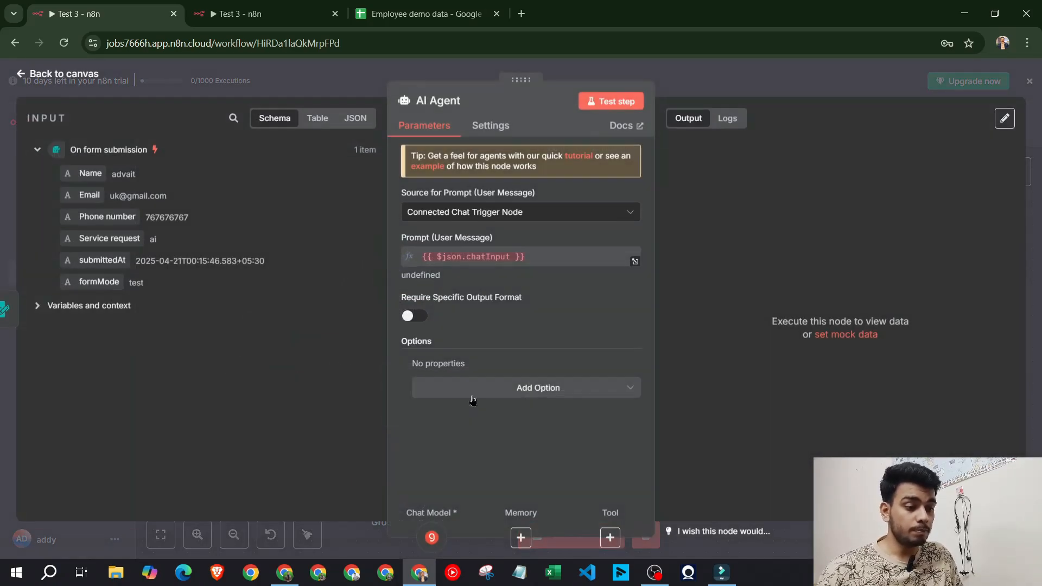
left_click(533, 219)
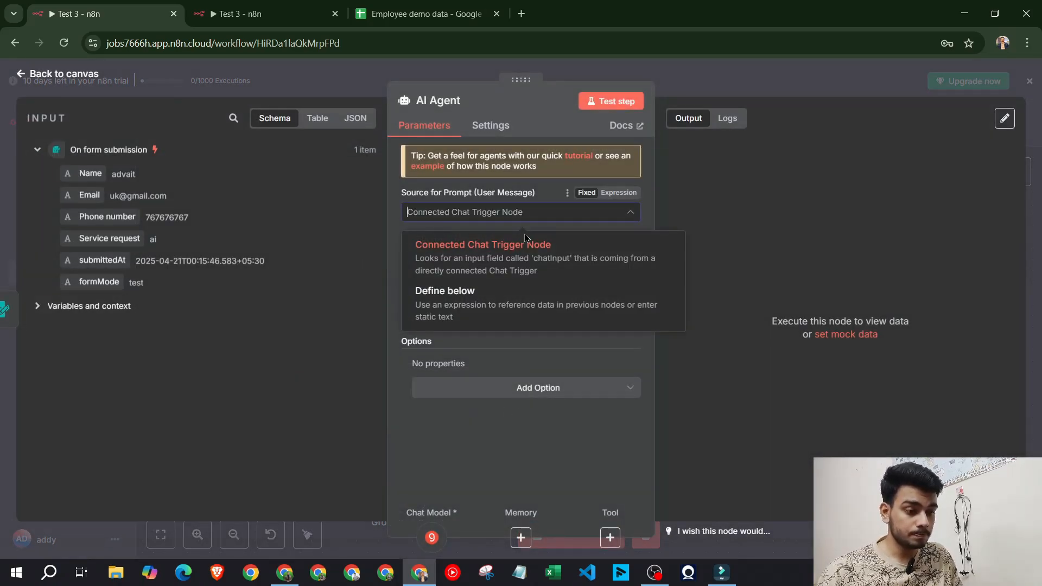
left_click(508, 296)
left_click(443, 215)
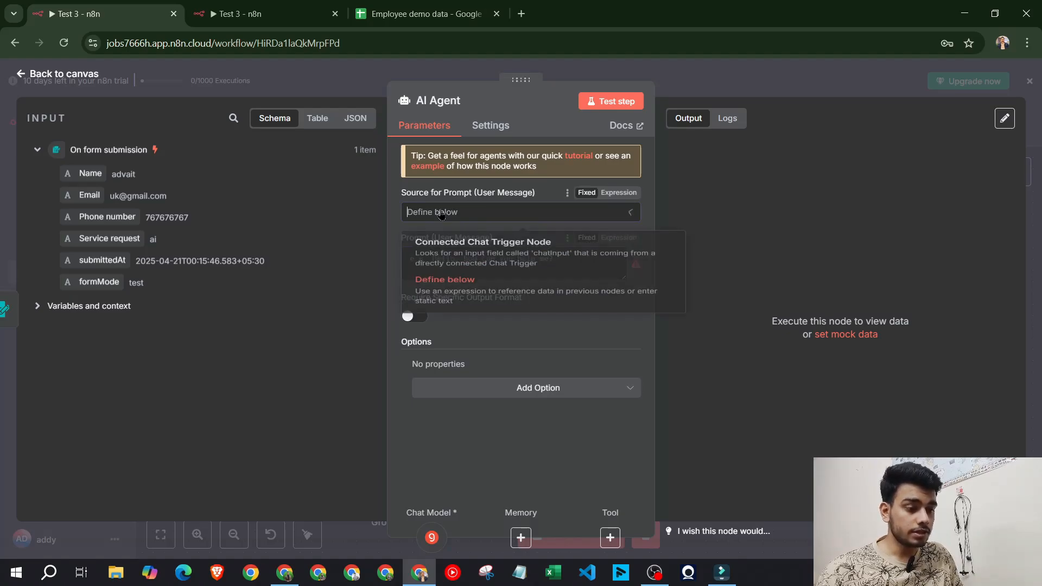
left_click(477, 298)
left_click(482, 220)
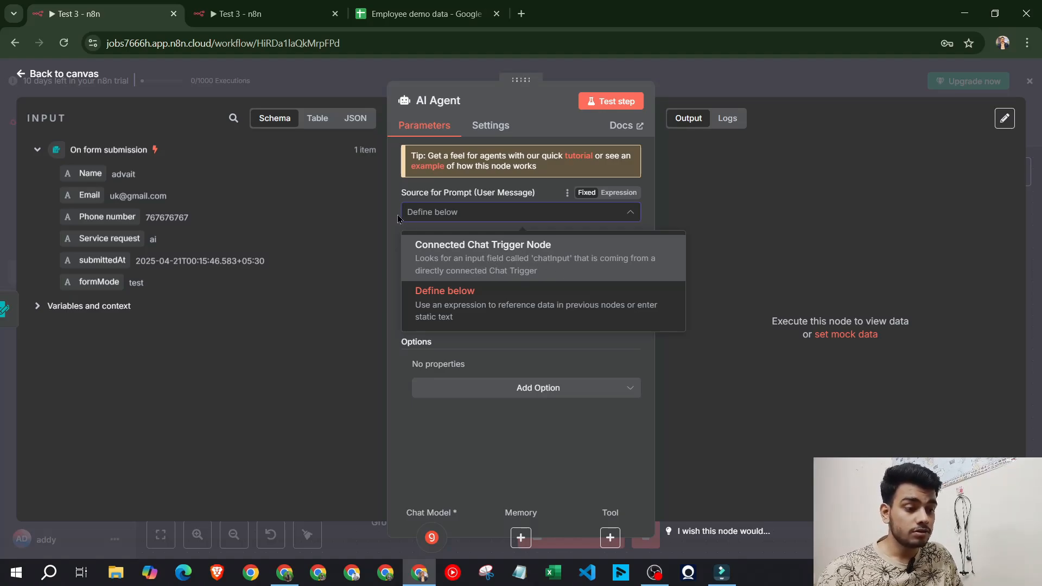
left_click(445, 314)
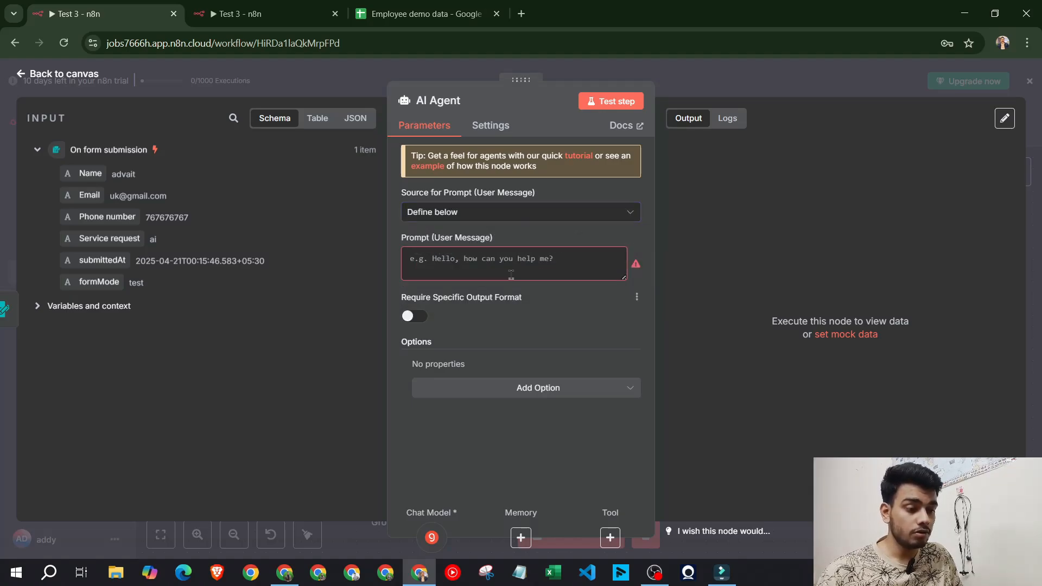
Copy the AI Agent prompt from the other Test 3 workflow and paste it in here
left_click(242, 14)
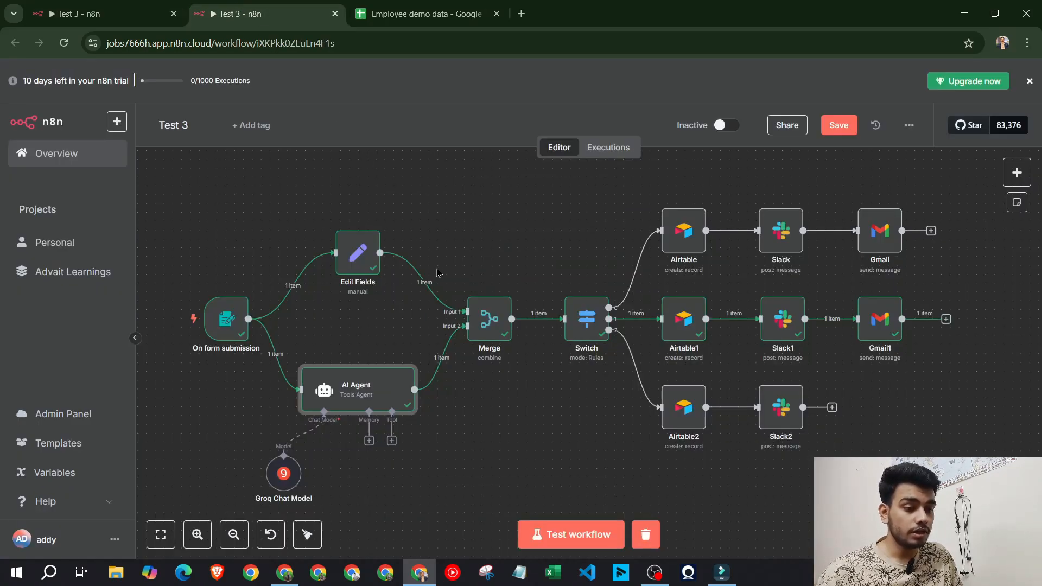
double_click(375, 389)
left_click(526, 267)
key("ctrl+a")
key("ctrl+c")
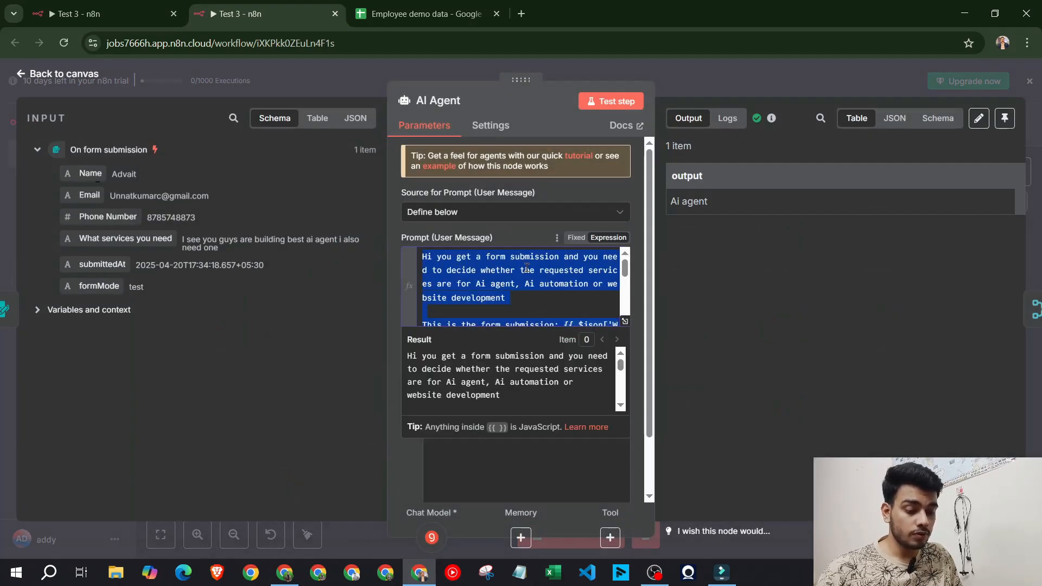
left_click(111, 14)
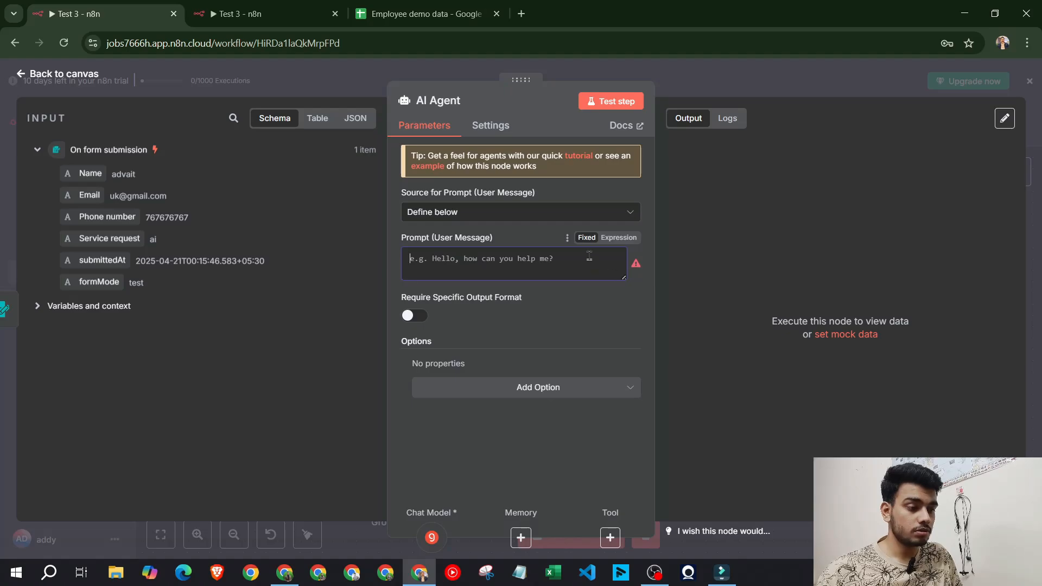
key("ctrl+v")
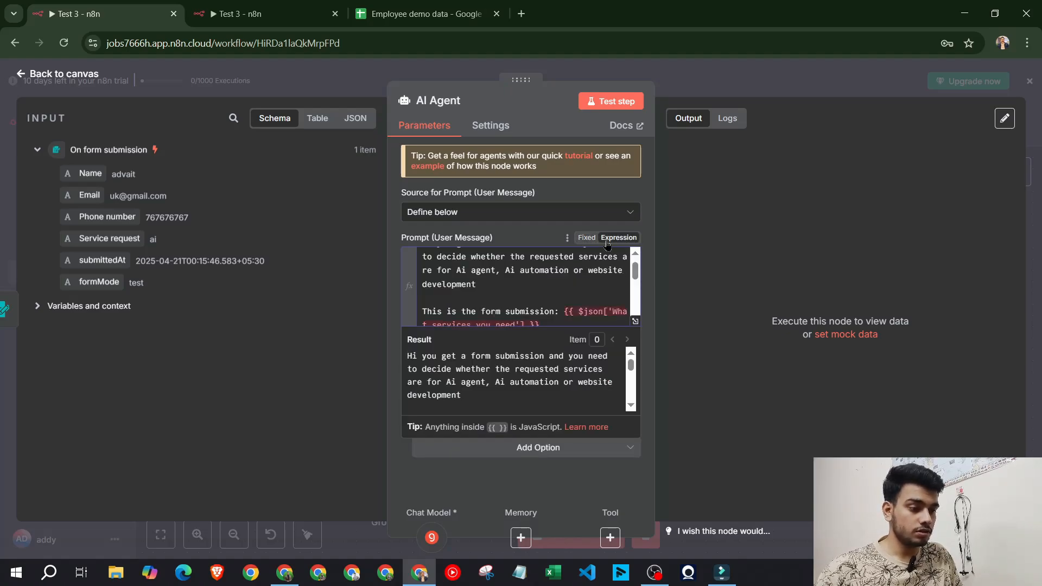
Replace the old What services you need reference in the prompt with {{ $json['Service request'] }}
left_click(607, 213)
left_click(580, 311)
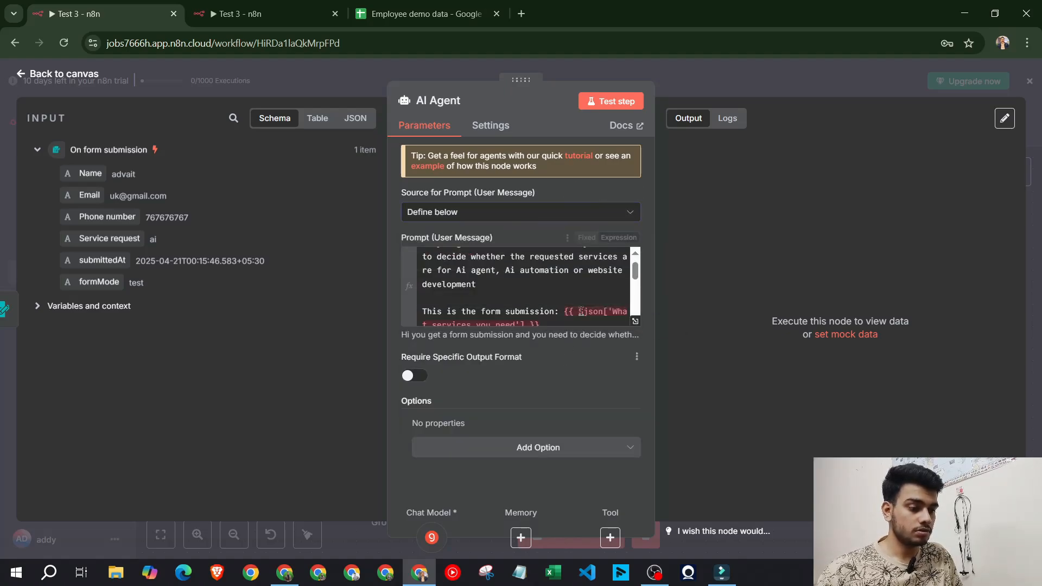
left_click(635, 321)
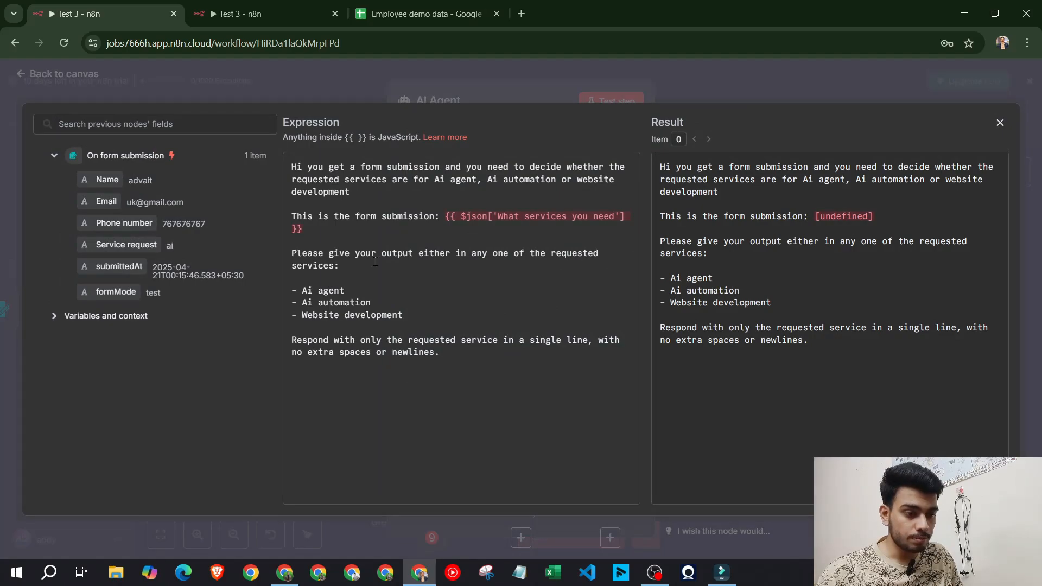
left_click_drag(326, 237, 426, 218)
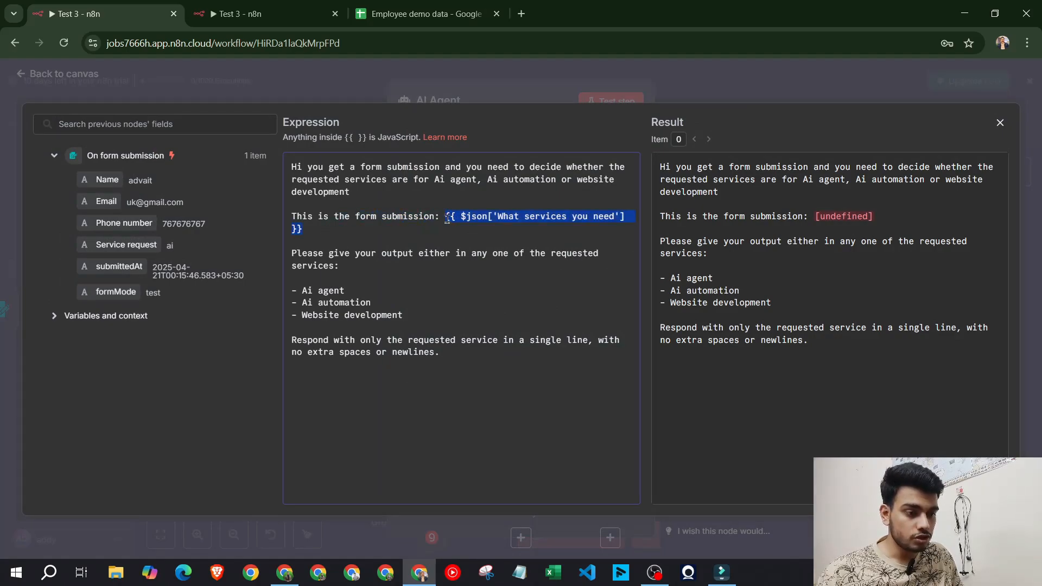
key("BackSpace")
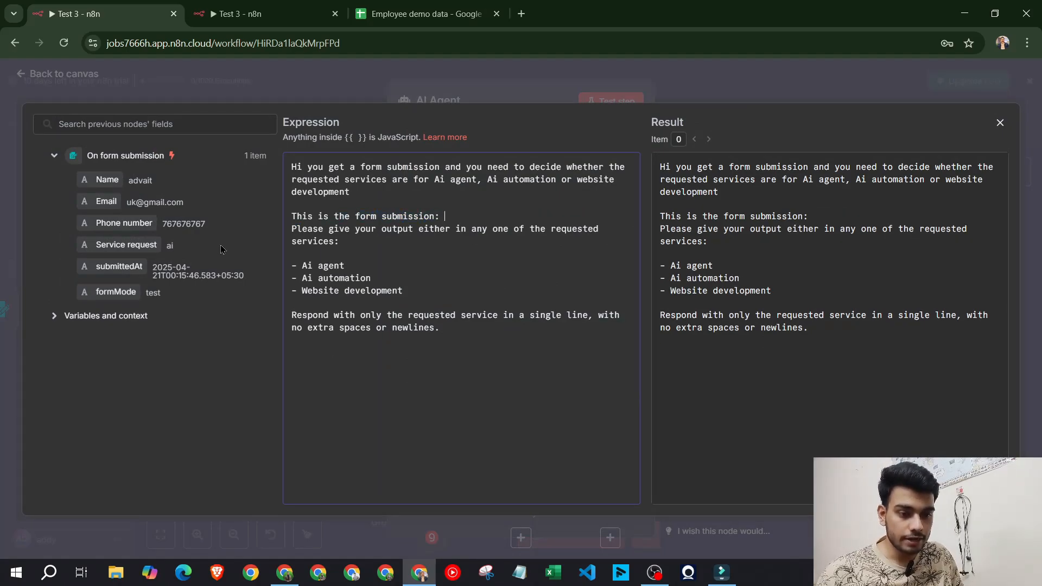
left_click_drag(142, 244, 469, 213)
key("Return")
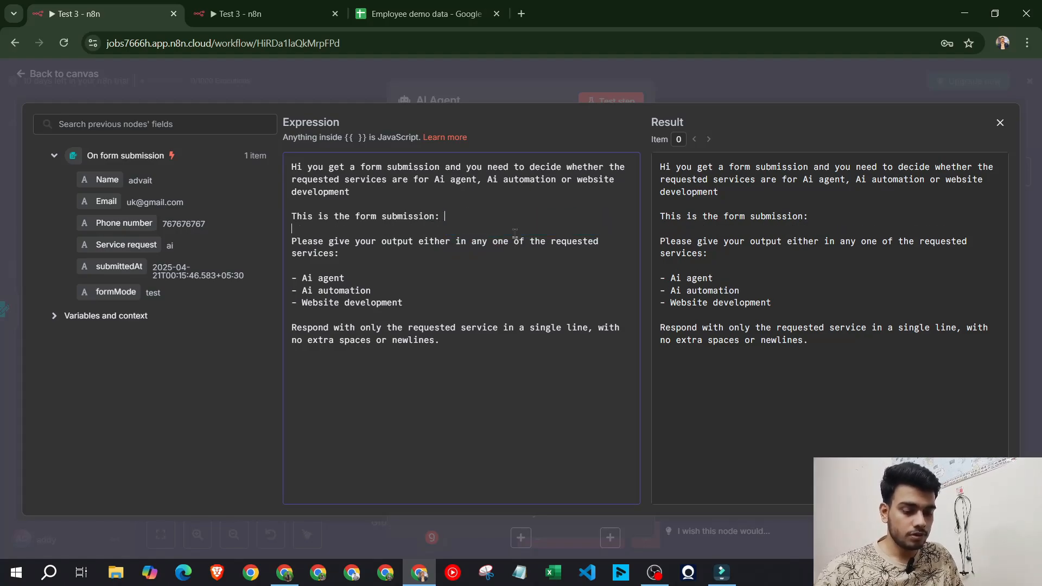
key("ctrl+z")
left_click(614, 217)
key("Return")
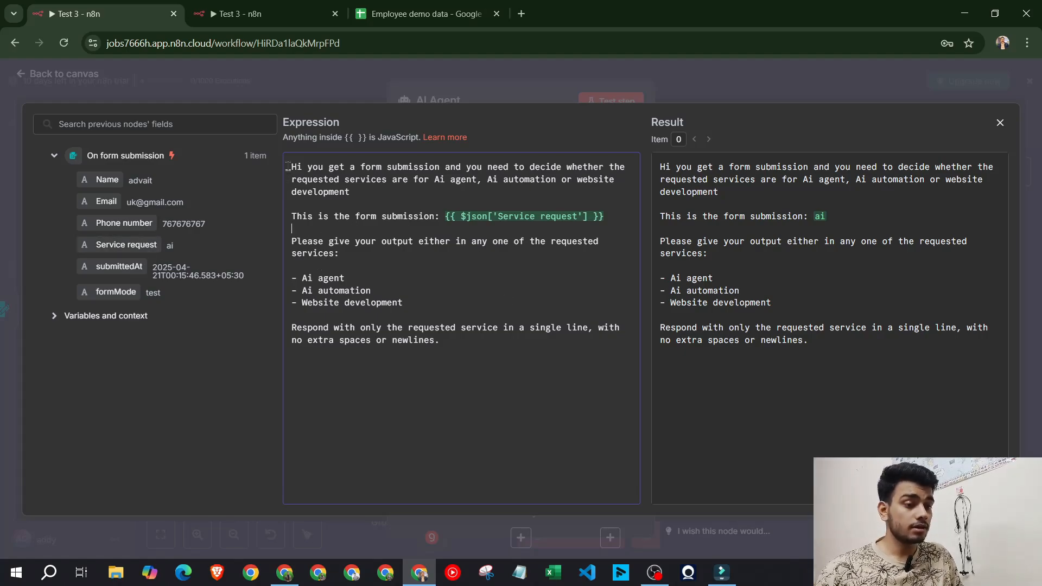
left_click_drag(353, 219, 380, 255)
left_click(407, 289)
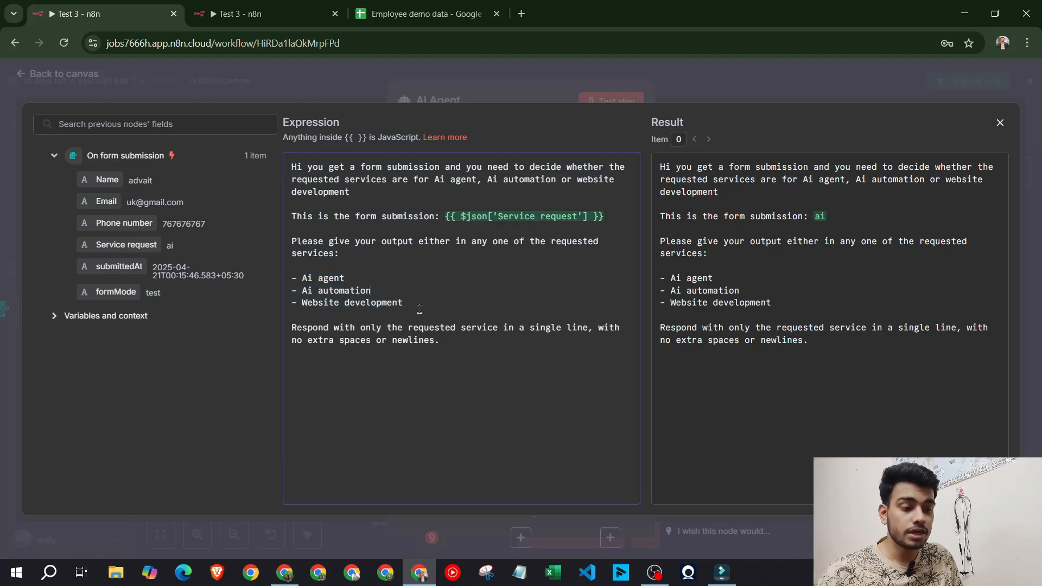
left_click(731, 101)
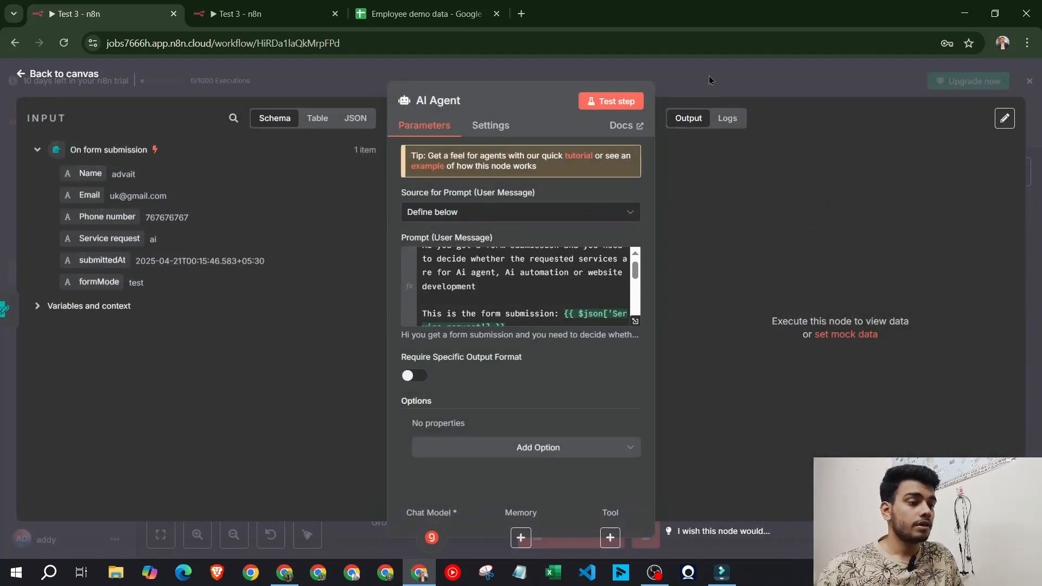
Test the AI Agent step, confirm it outputs Ai agent, and compare with the form trigger's 'ai' submission
left_click(622, 105)
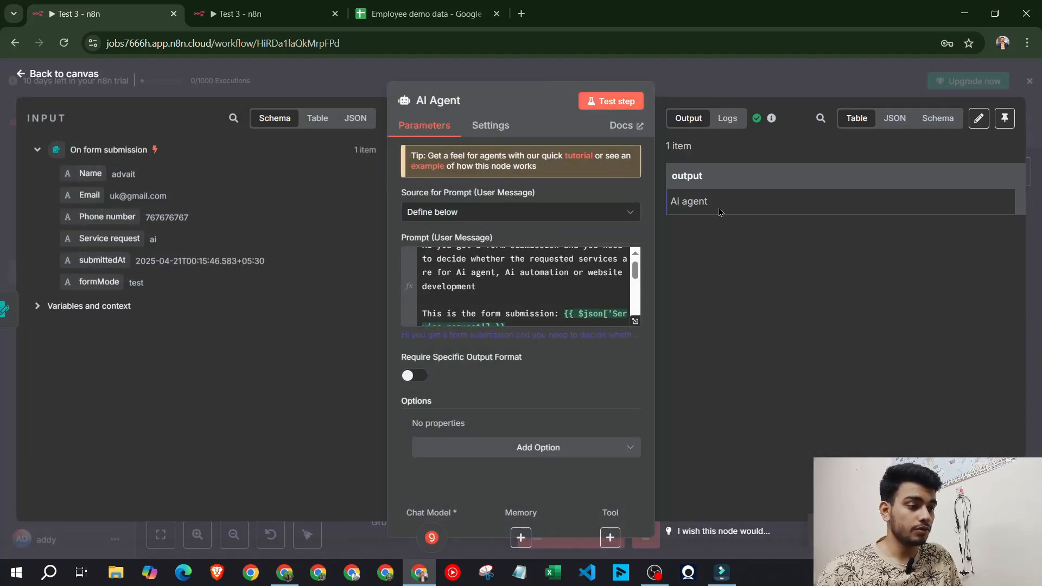
left_click_drag(718, 209, 672, 203)
left_click(698, 83)
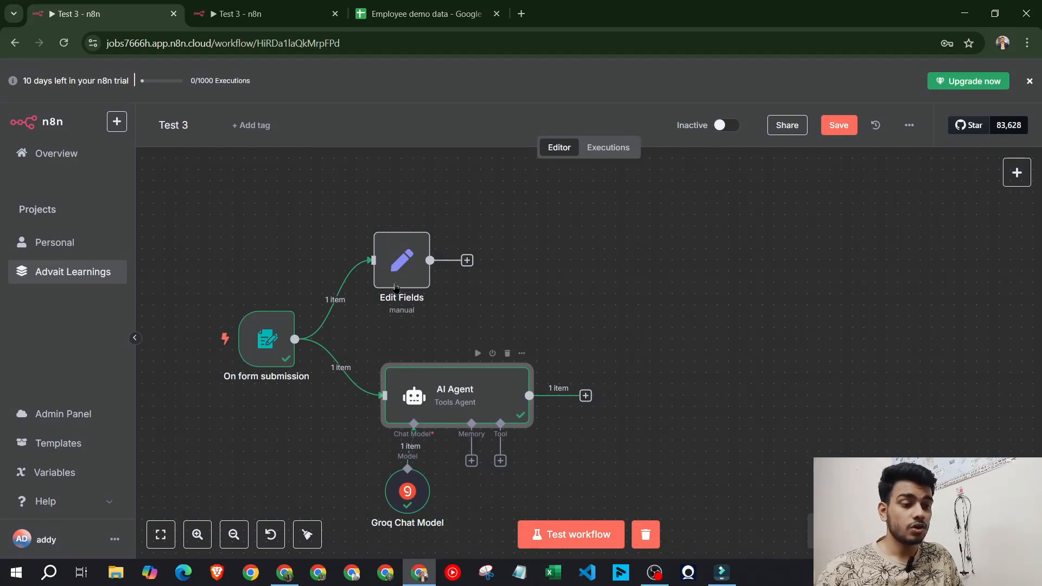
double_click(268, 344)
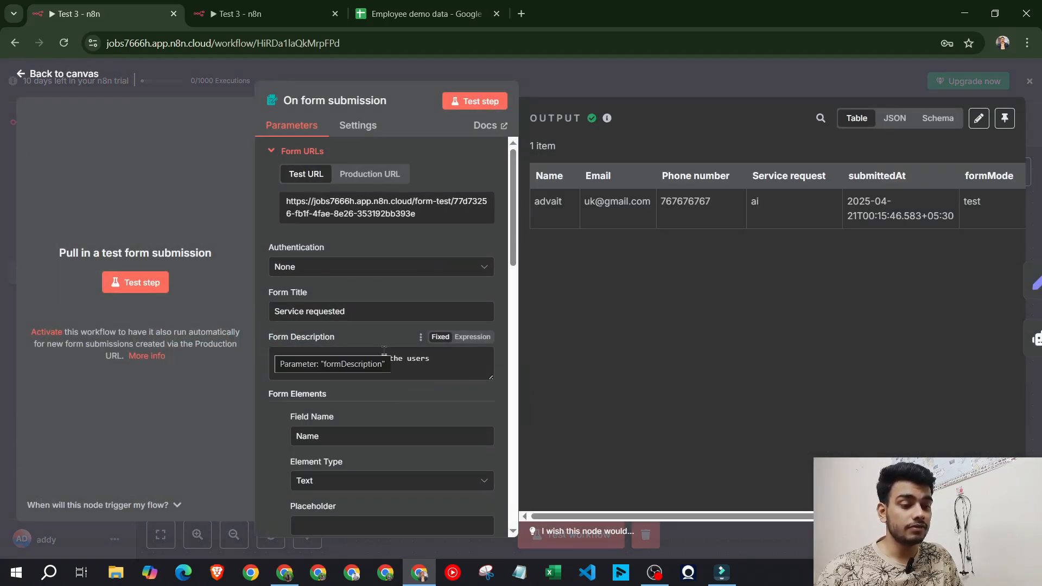
scroll(380, 347, "down", 5)
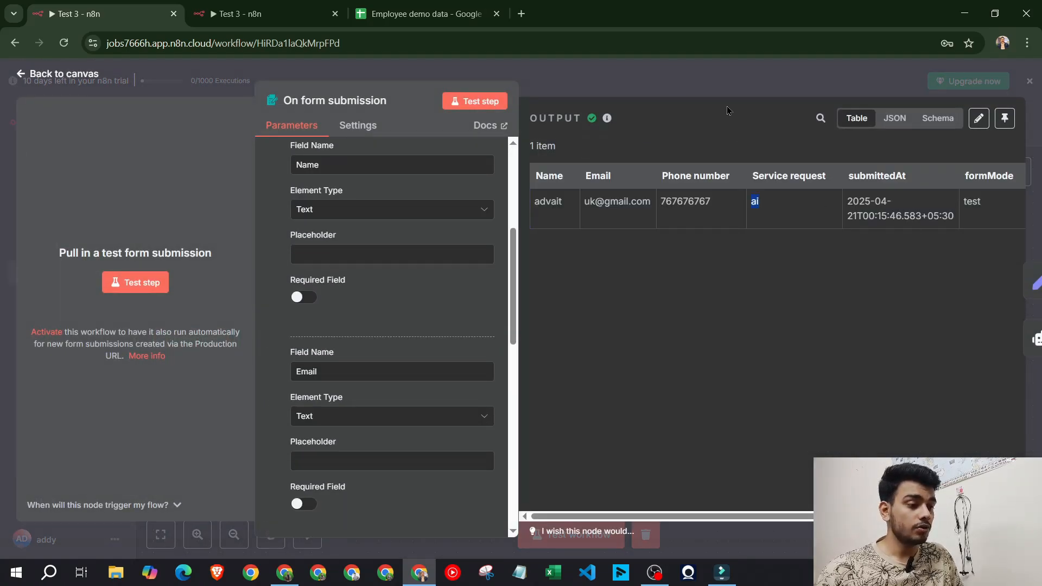
left_click(724, 97)
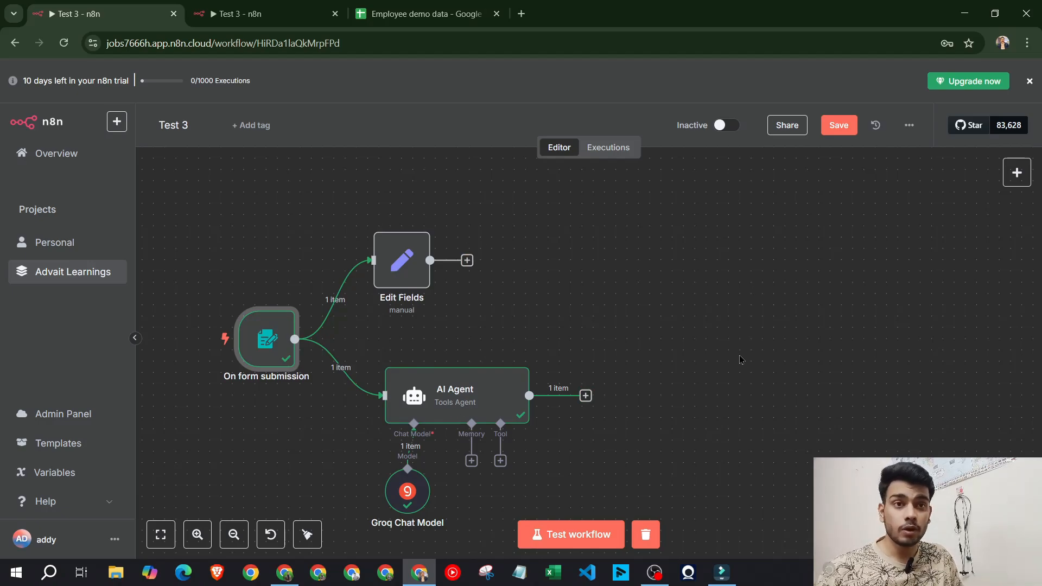
left_click(284, 572)
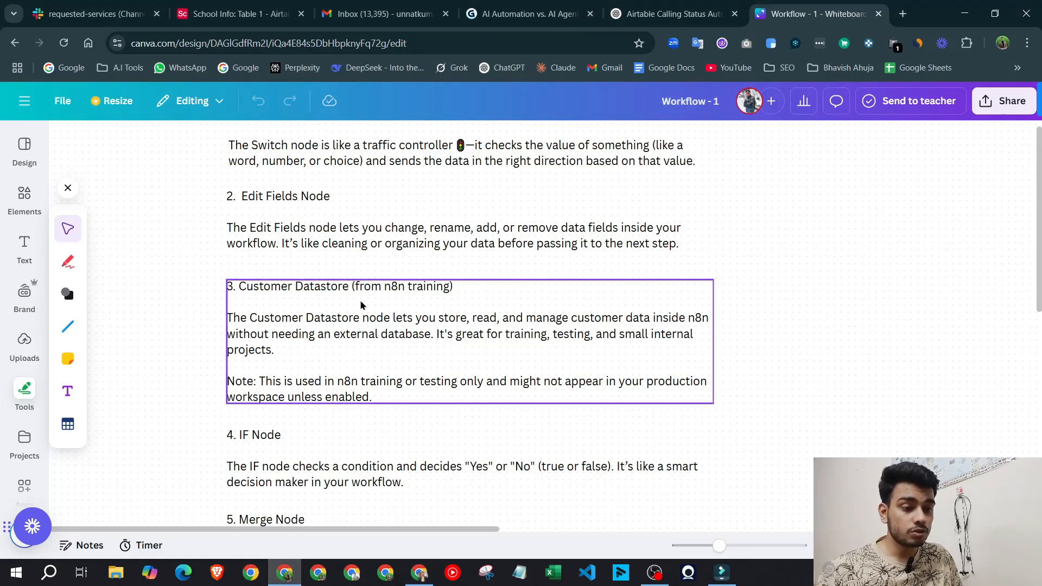
scroll(361, 305, "down", 2)
scroll(362, 305, "down", 2)
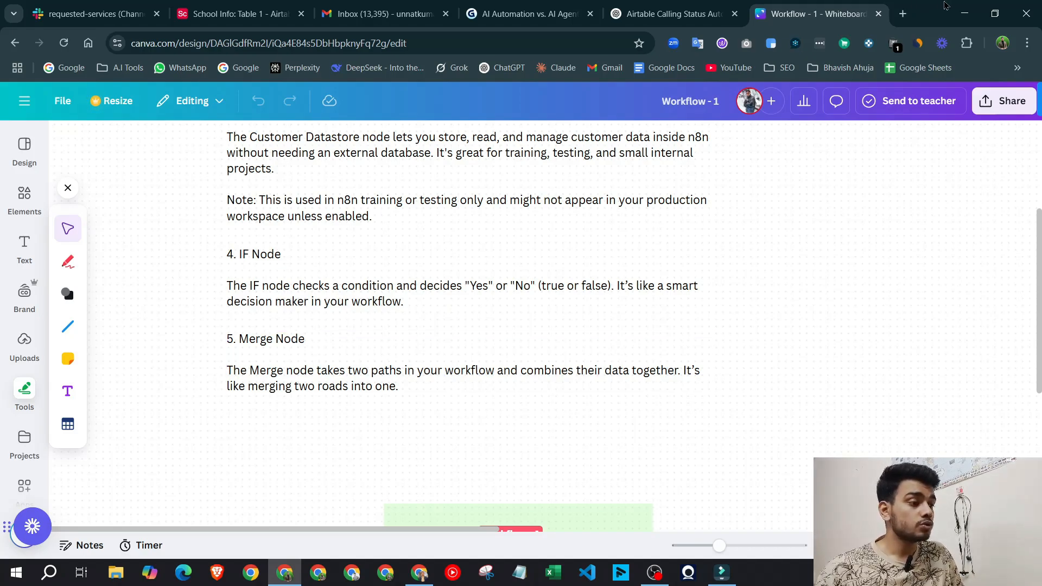
left_click(965, 13)
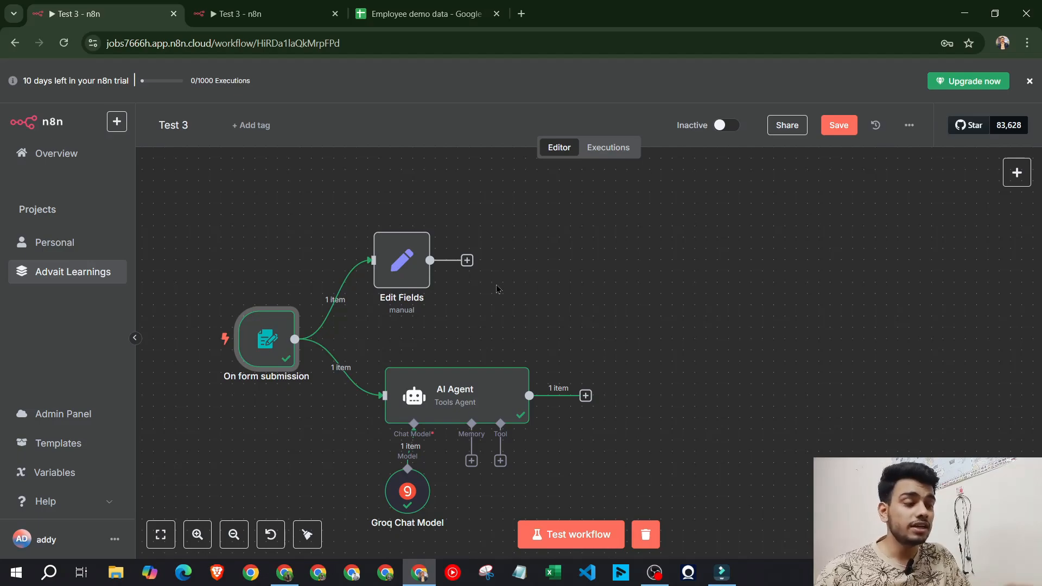
Add a Merge node via search and set its Mode to Combine
left_click(1017, 173)
type("merge")
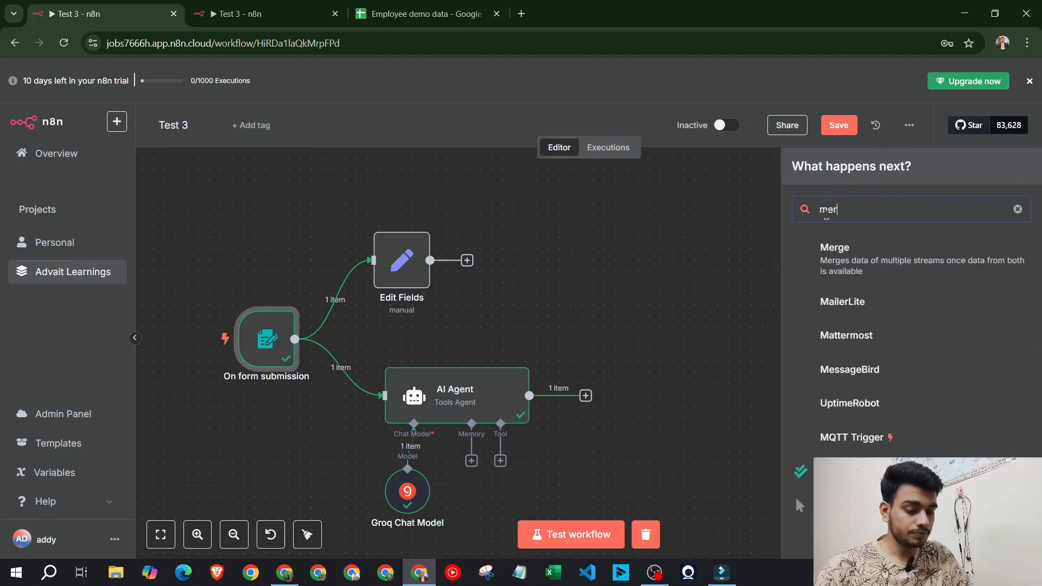
left_click(831, 254)
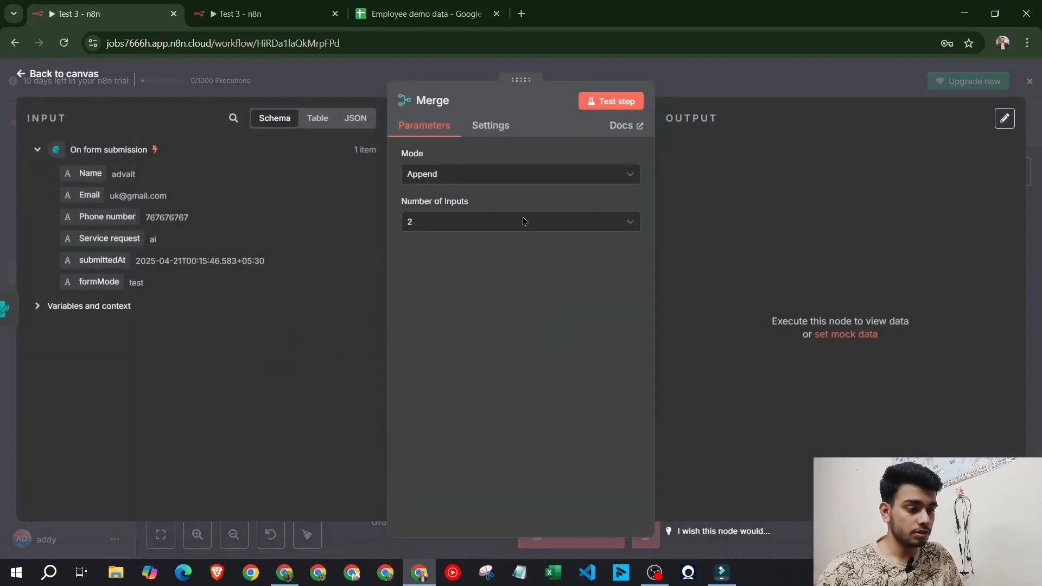
left_click(477, 175)
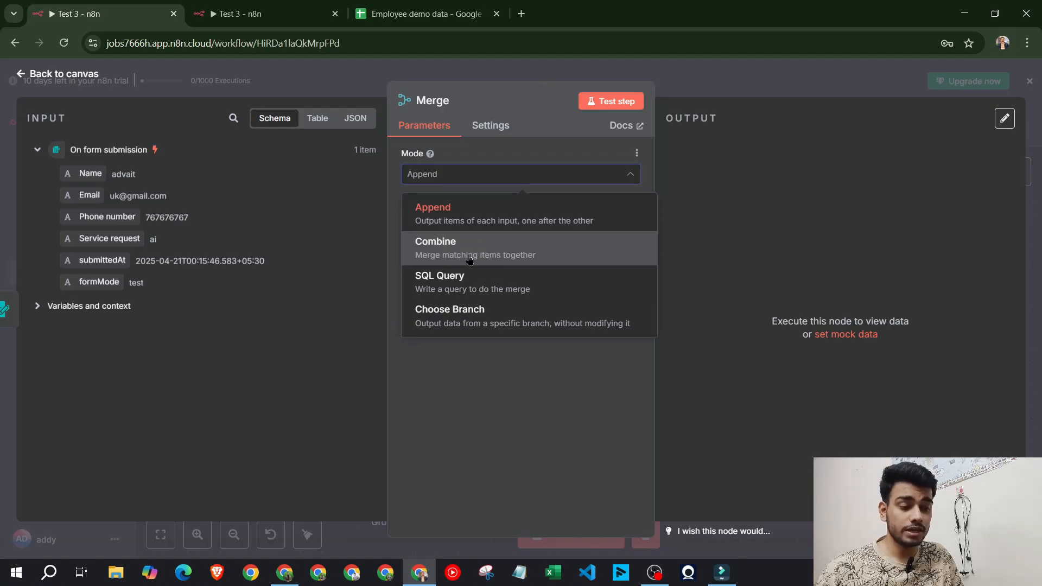
key("Return")
left_click(472, 180)
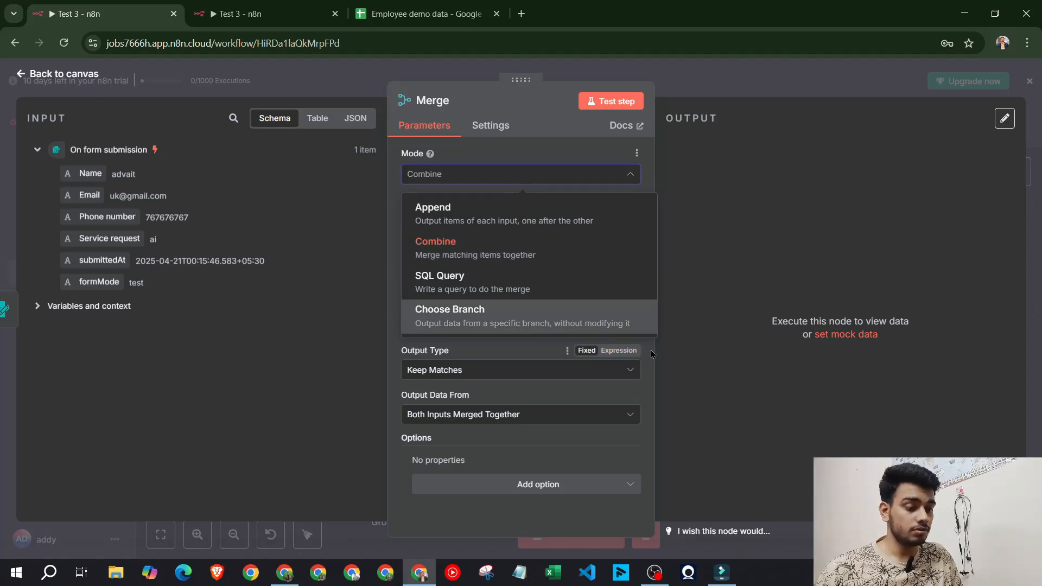
Place the Merge node right of Edit Fields and delete its link from the form trigger
left_click(697, 93)
left_click_drag(407, 331, 712, 298)
left_click(492, 320)
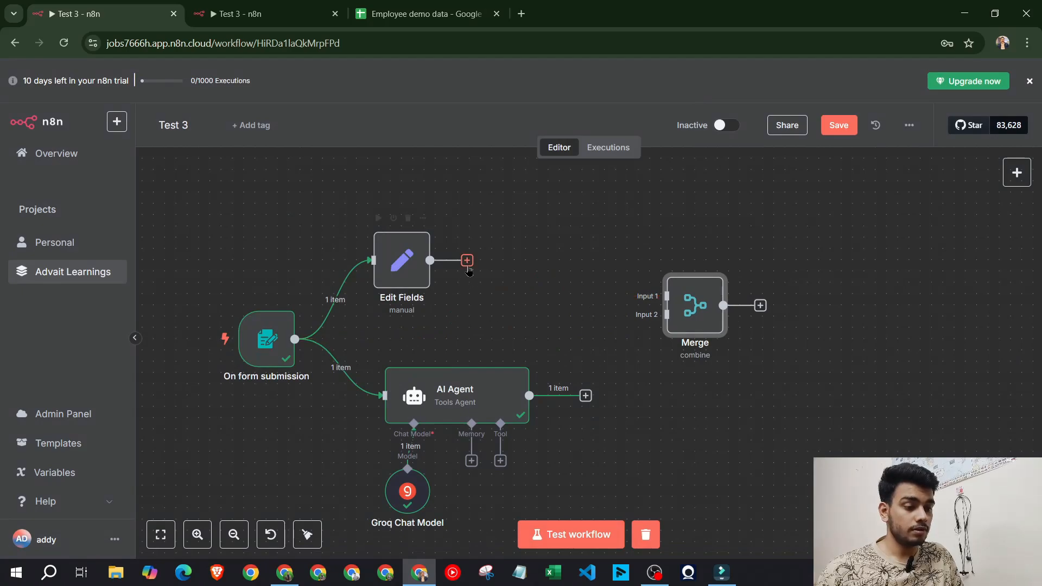
Connect Edit Fields to Merge Input 1 and the AI Agent to Merge Input 2
left_click_drag(466, 261, 659, 295)
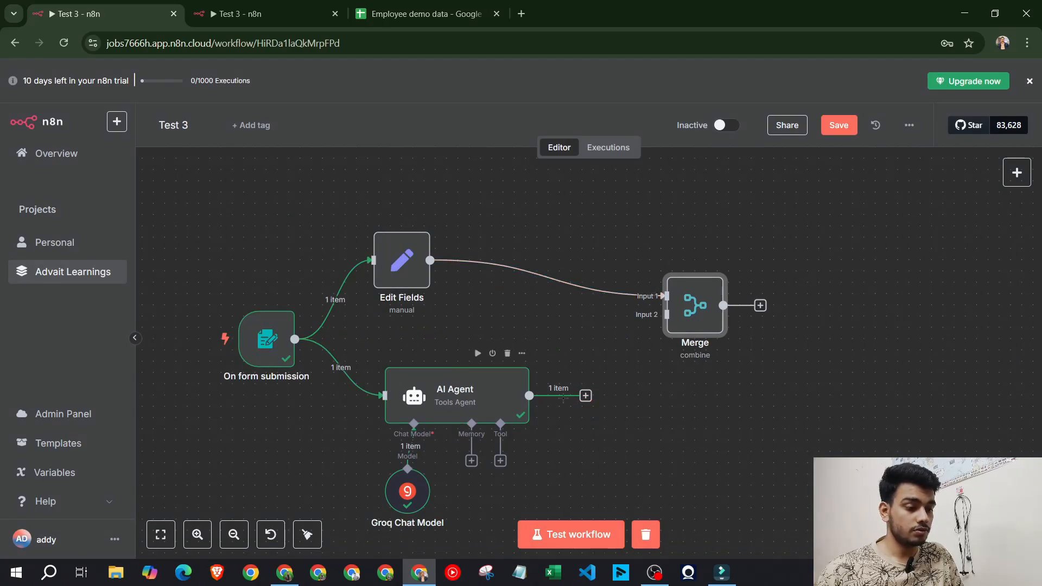
left_click_drag(529, 395, 658, 306)
double_click(657, 305)
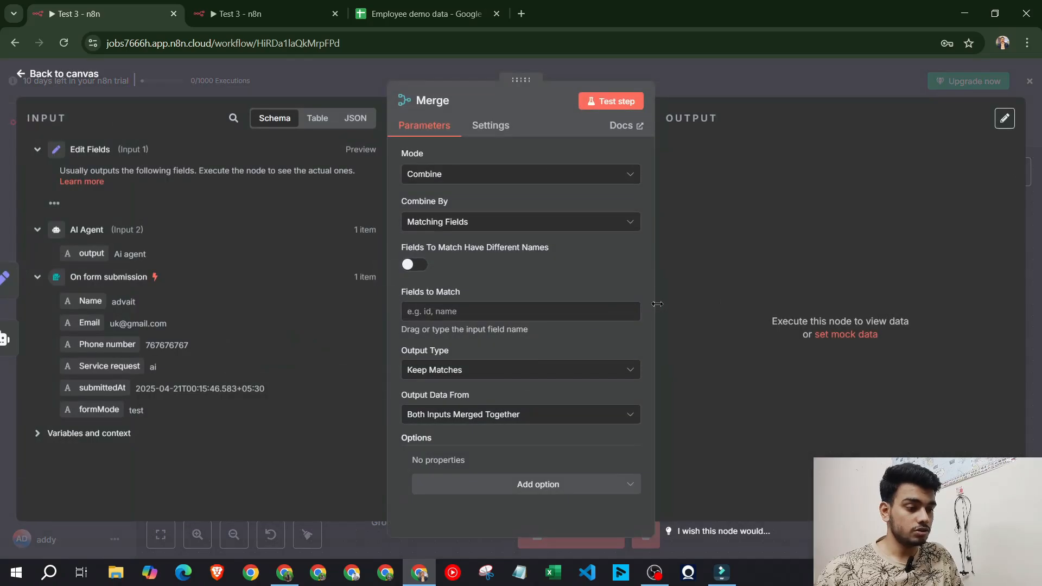
Set Merge to combine by Position and test it, getting one item with the Ai agent result
left_click(610, 101)
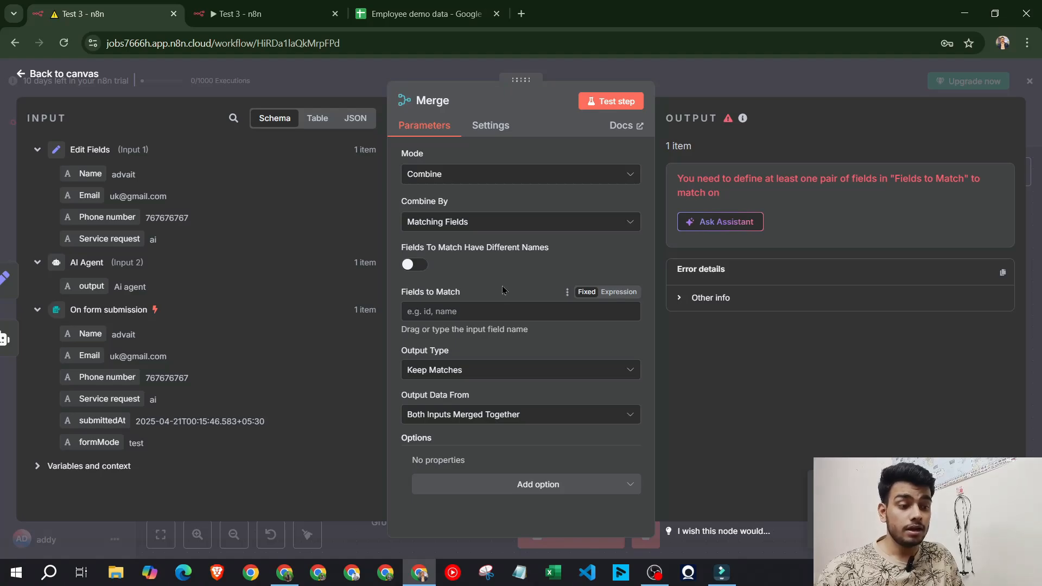
left_click(464, 224)
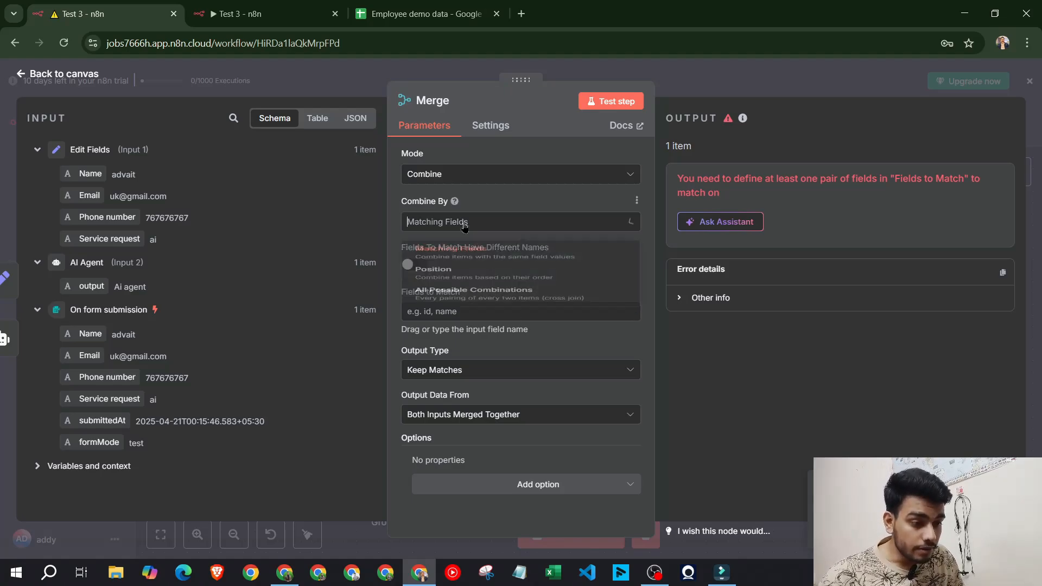
left_click(485, 300)
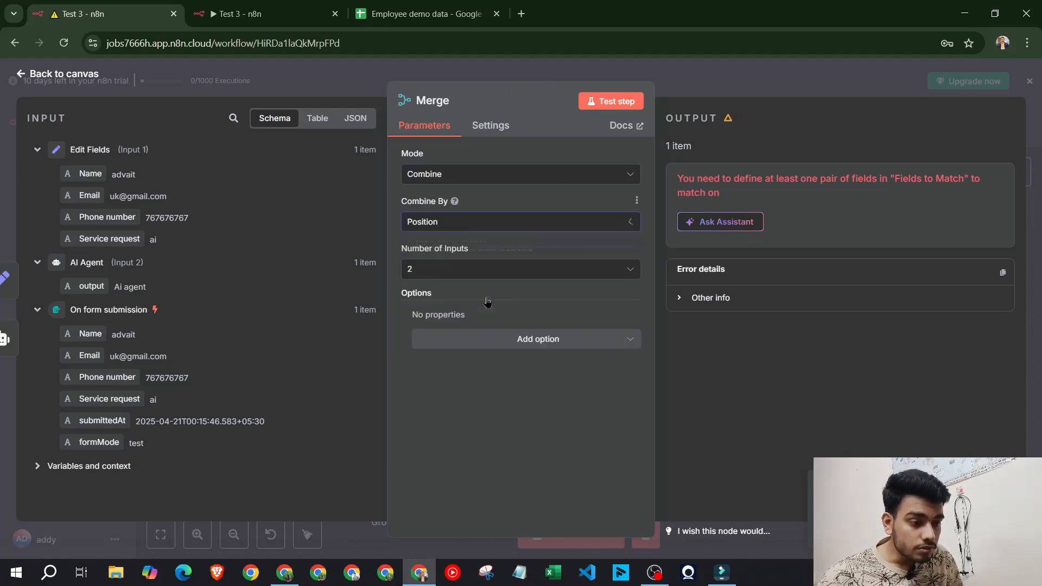
left_click(604, 103)
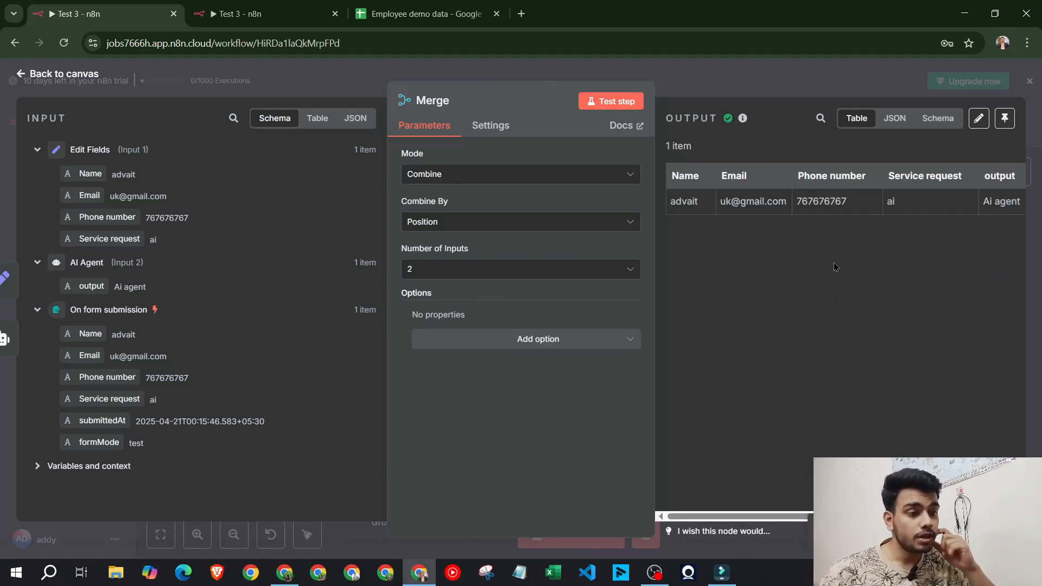
scroll(835, 267, "right", 1)
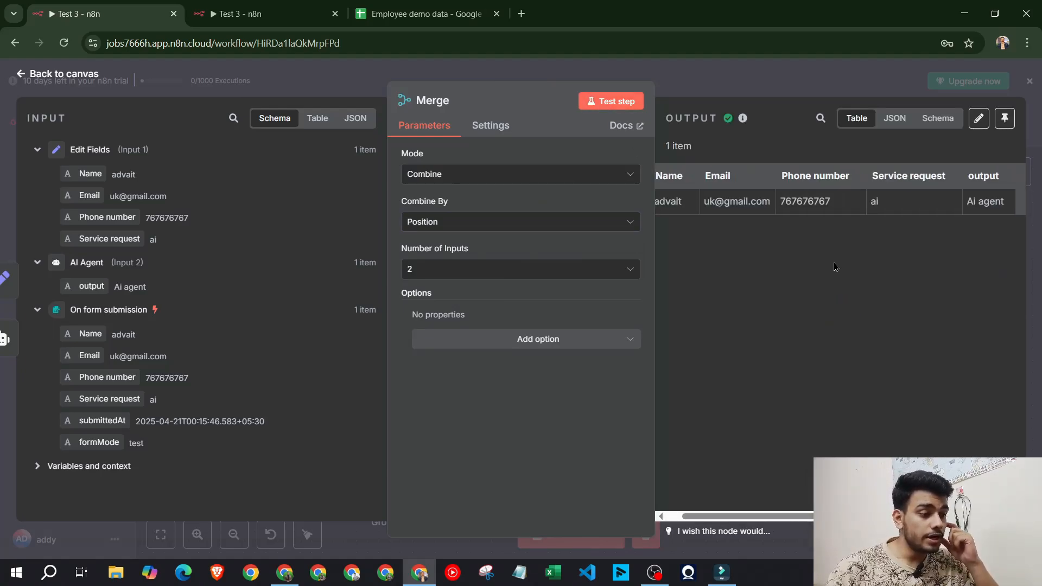
scroll(836, 266, "left", 1)
scroll(837, 265, "right", 1)
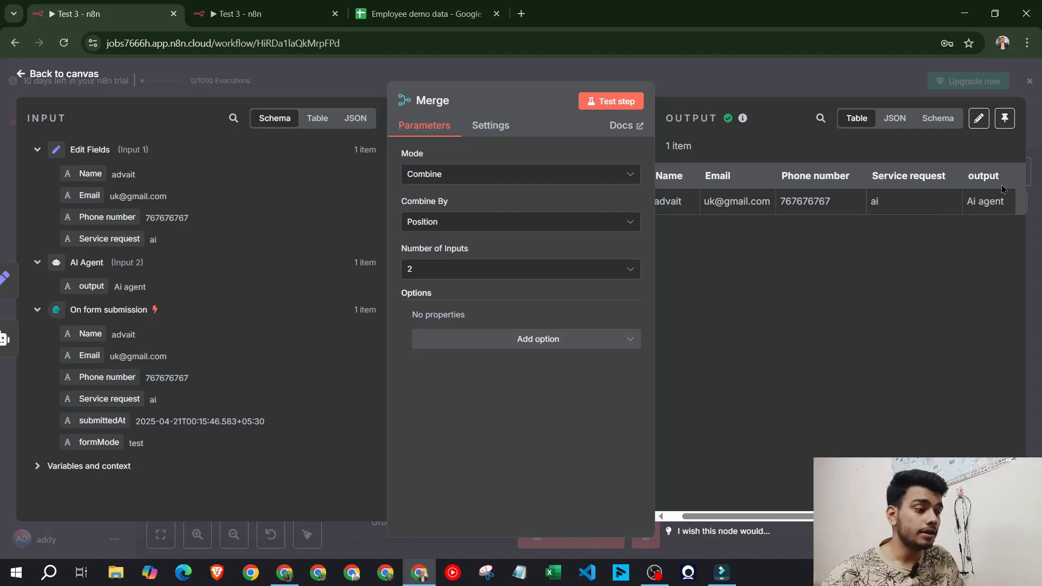
left_click_drag(1004, 180, 1019, 212)
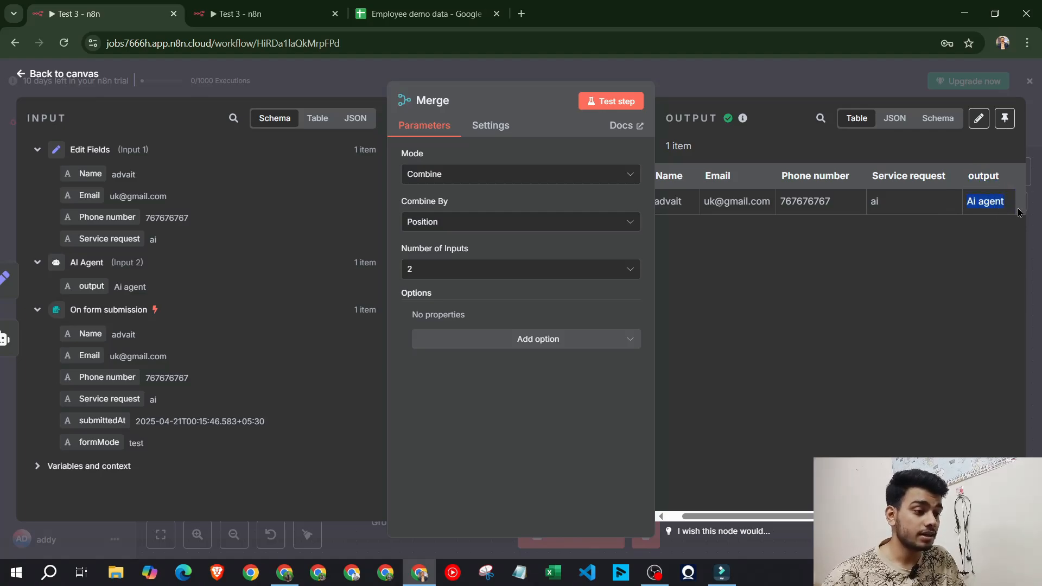
left_click(791, 81)
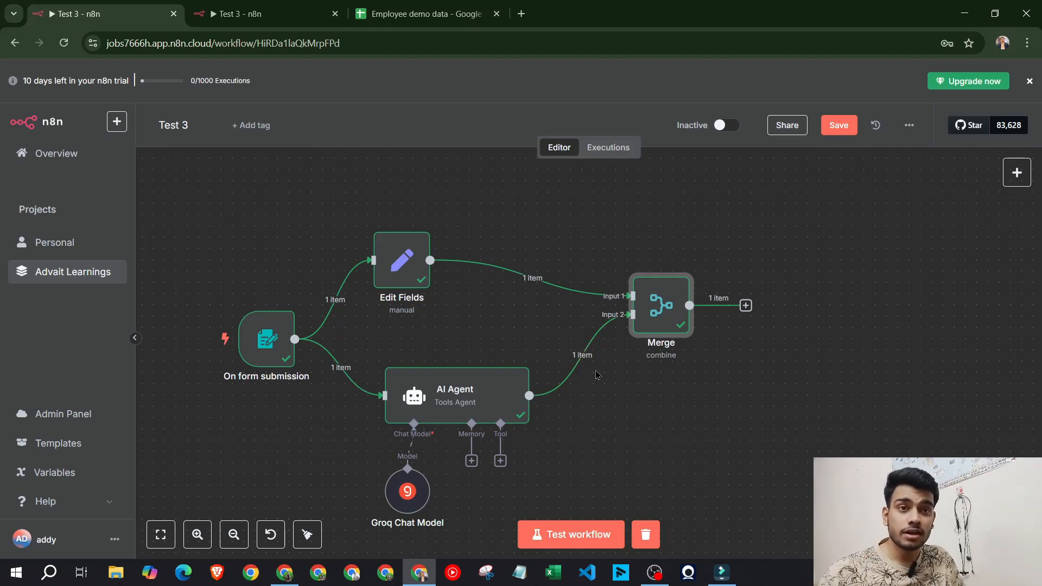
View the finished workflow in the other Test 3 tab: Merge into Switch, then Airtable, Slack and Gmail
double_click(665, 311)
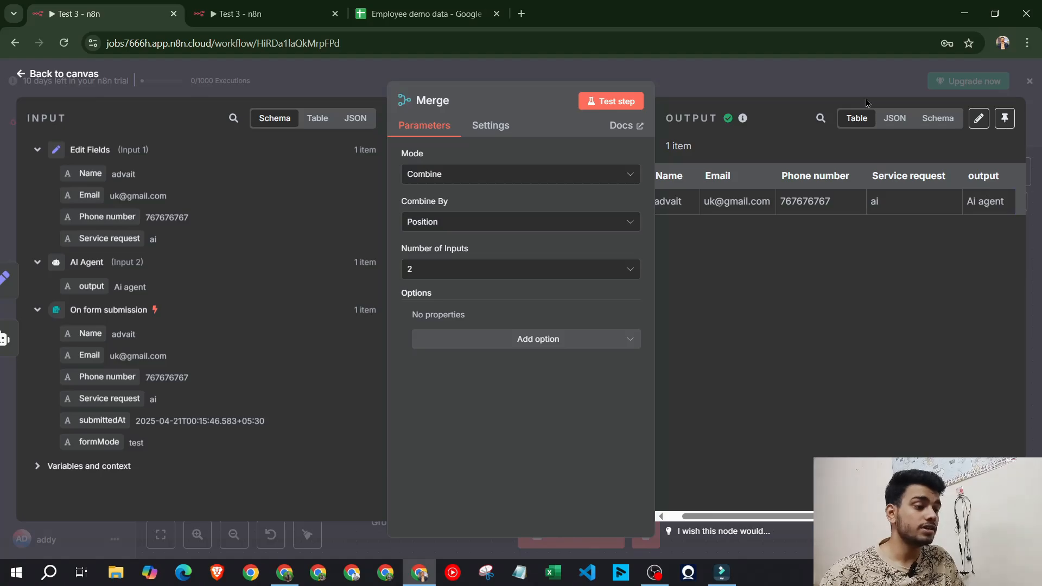
left_click(834, 85)
left_click(285, 10)
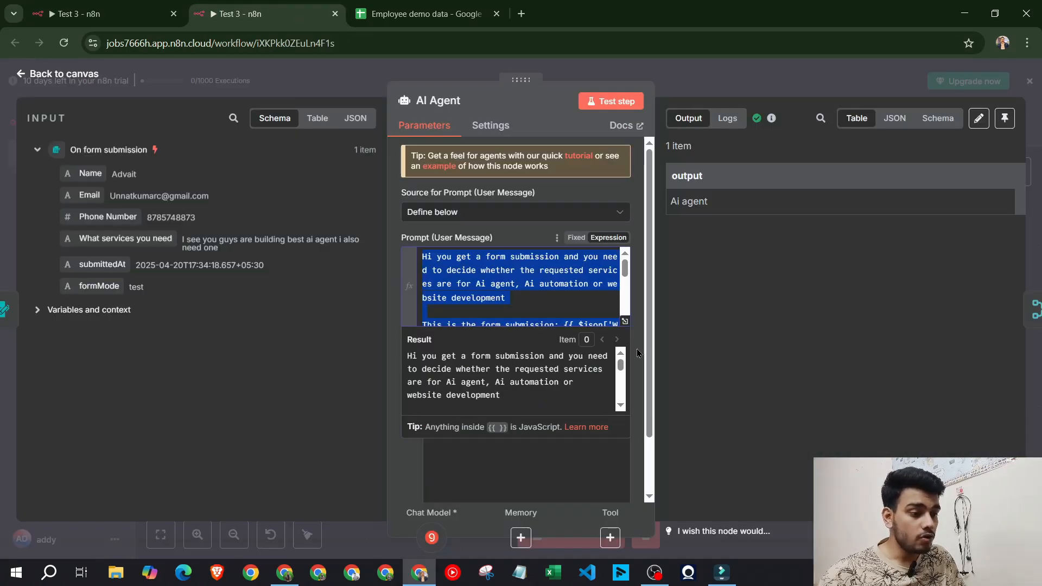
left_click(712, 92)
scroll(746, 312, "right", 3)
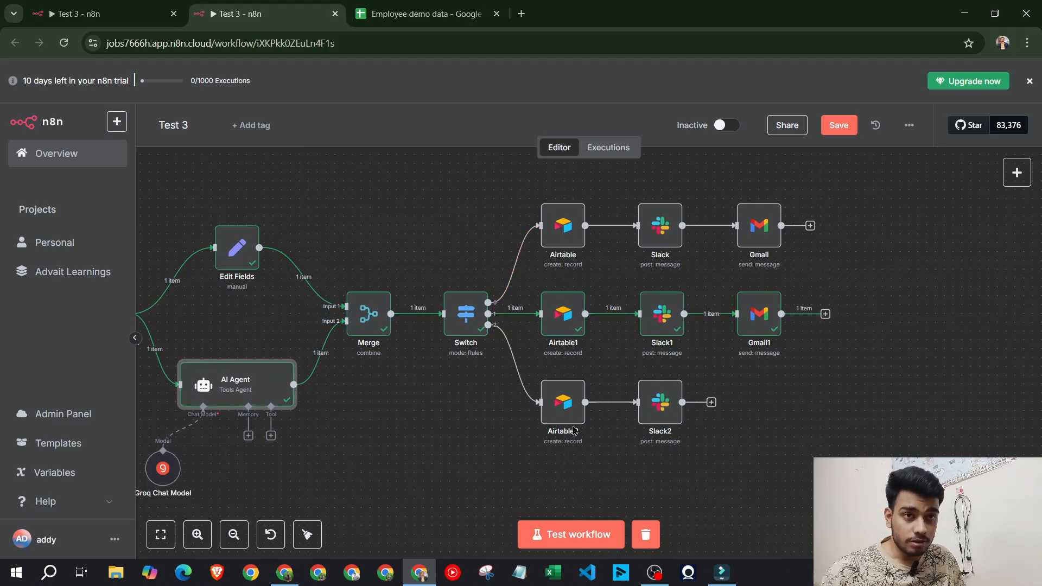
left_click(285, 572)
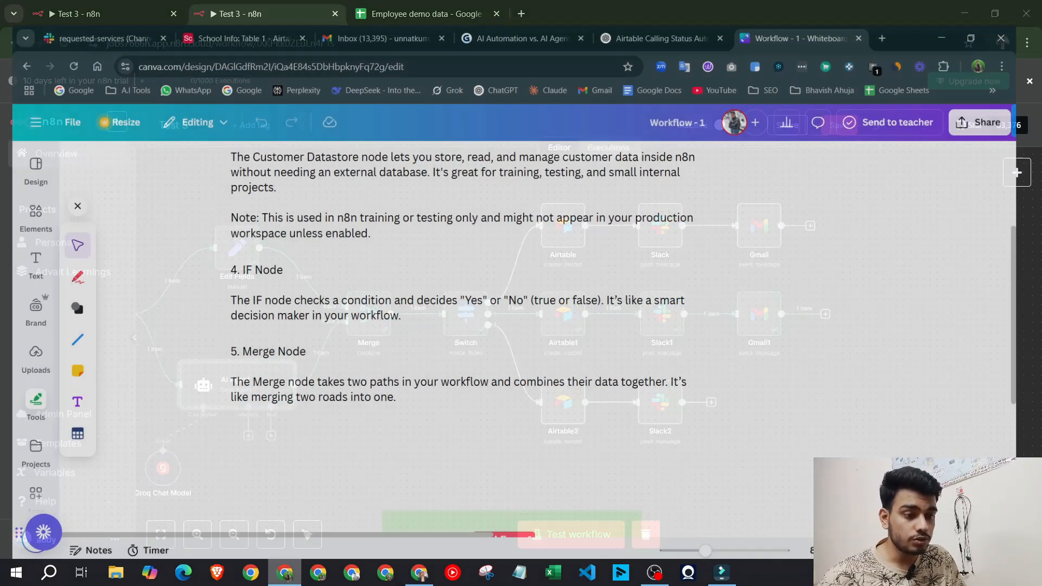
Open the Service requested base from Airtable Home, then go back to the Airtable Home page
left_click(239, 13)
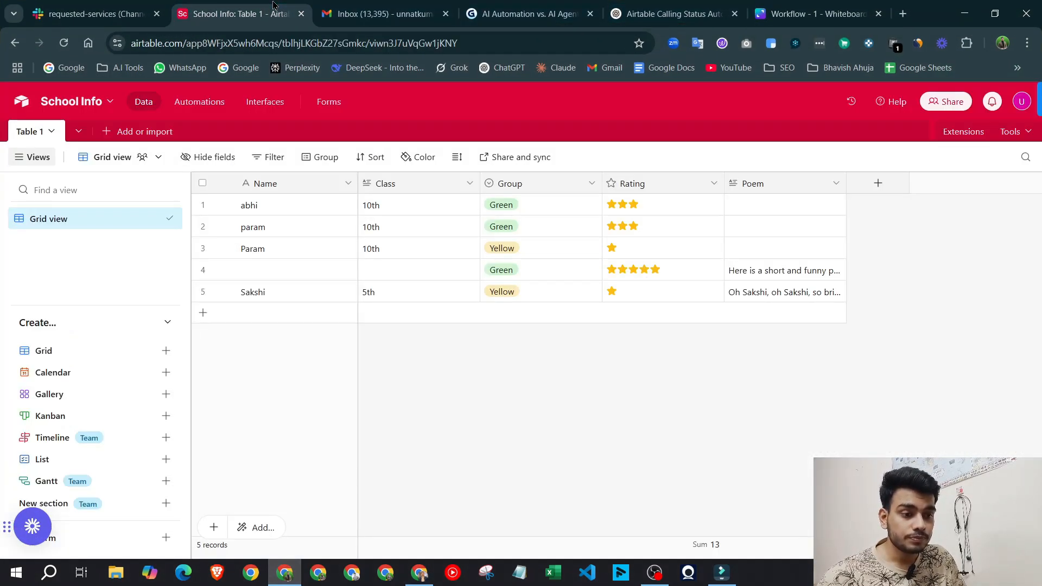
left_click(16, 101)
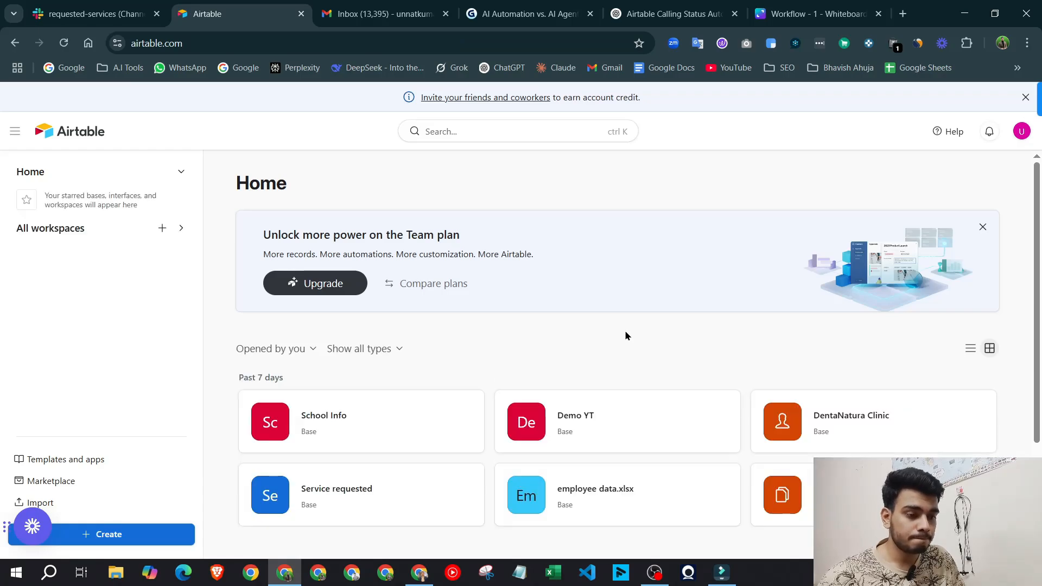
scroll(625, 336, "down", 3)
left_click(401, 353)
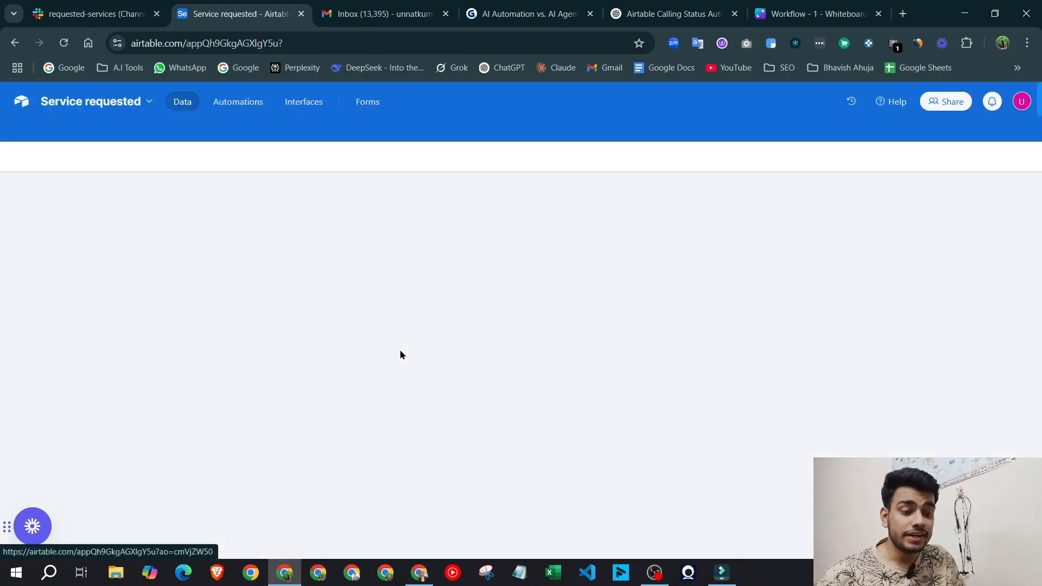
left_click(418, 575)
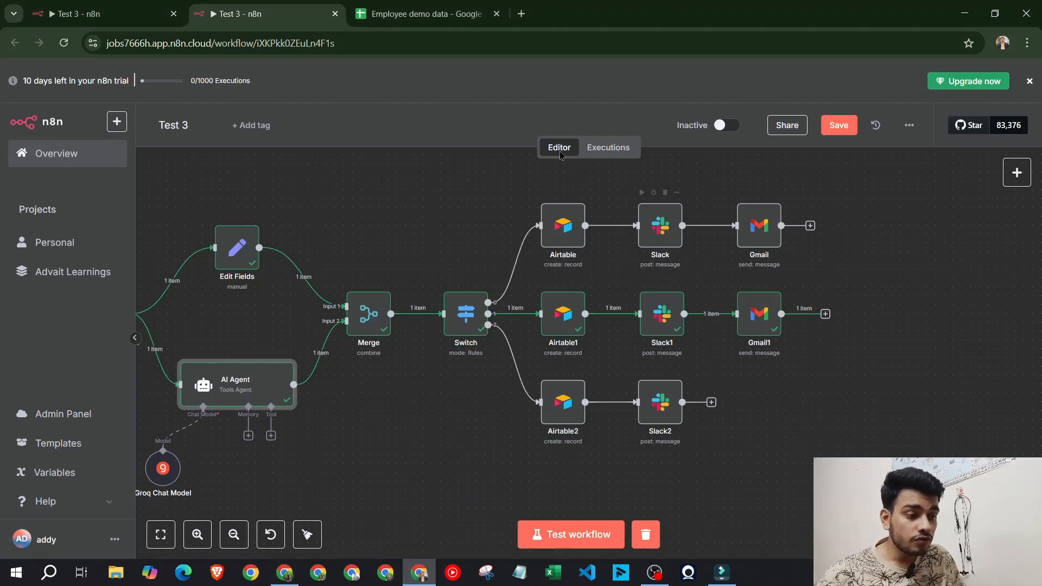
scroll(511, 431, "left", 4)
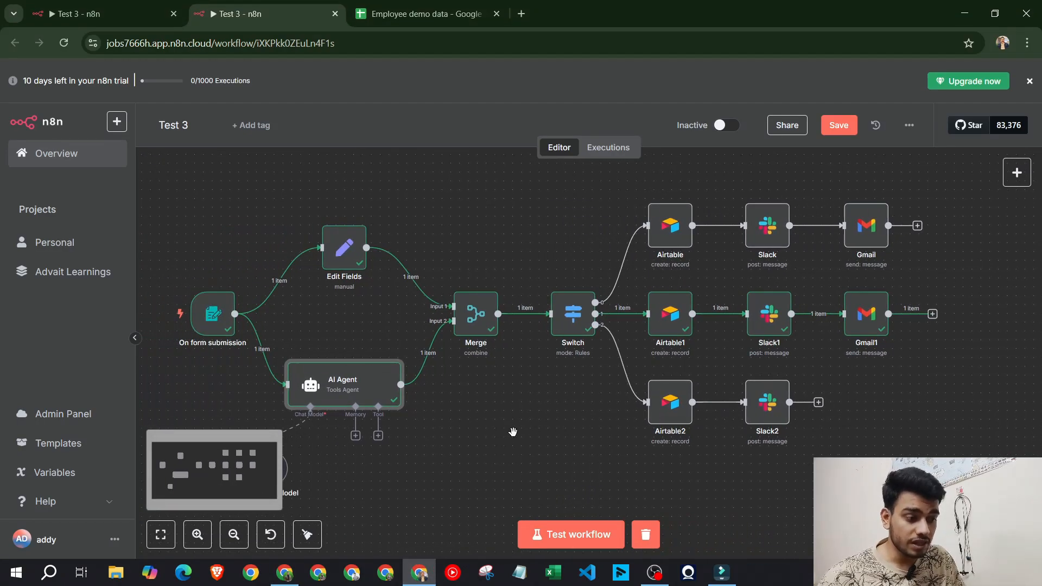
left_click(285, 573)
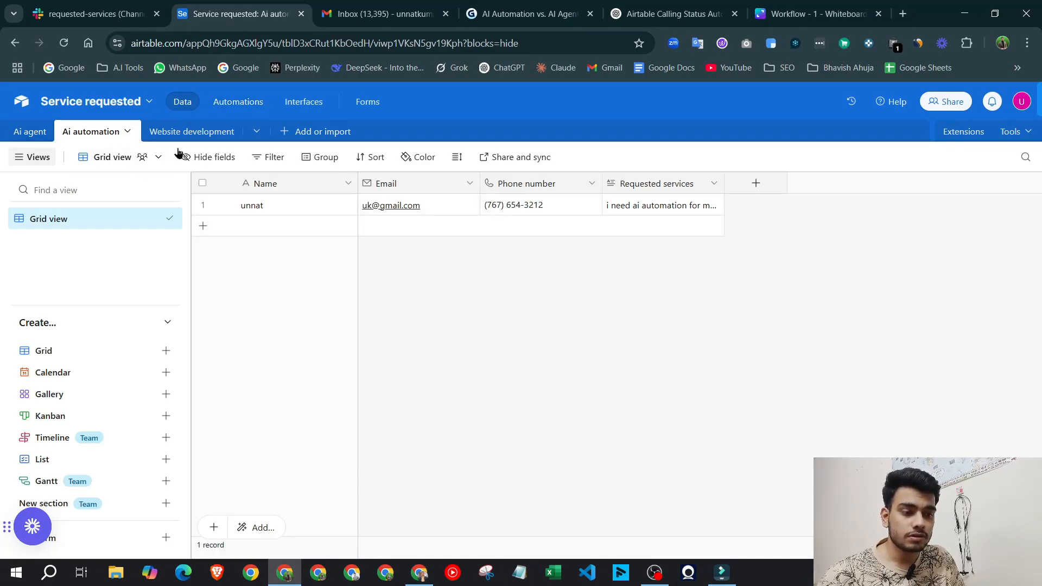
left_click(22, 101)
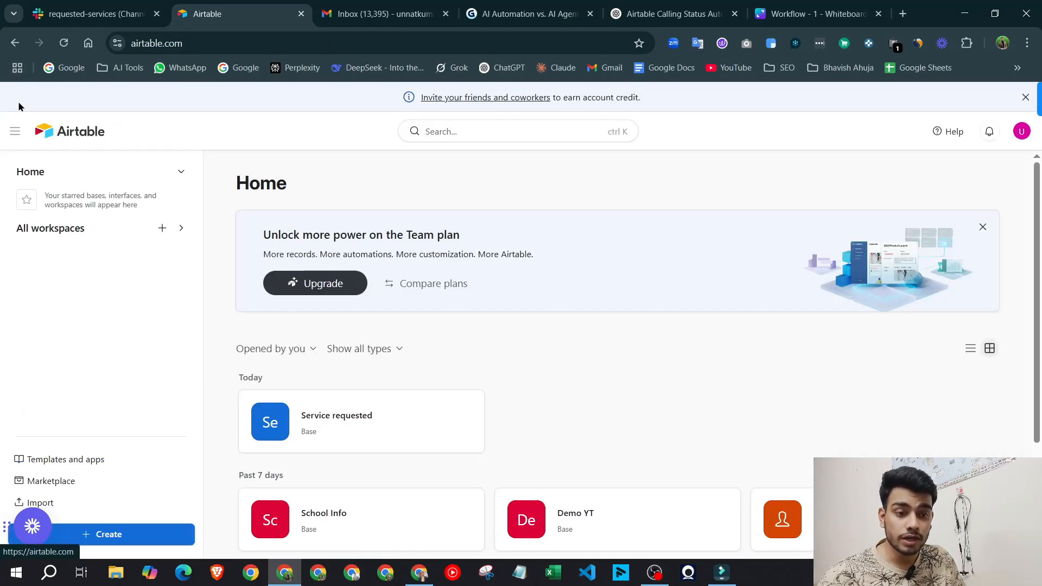
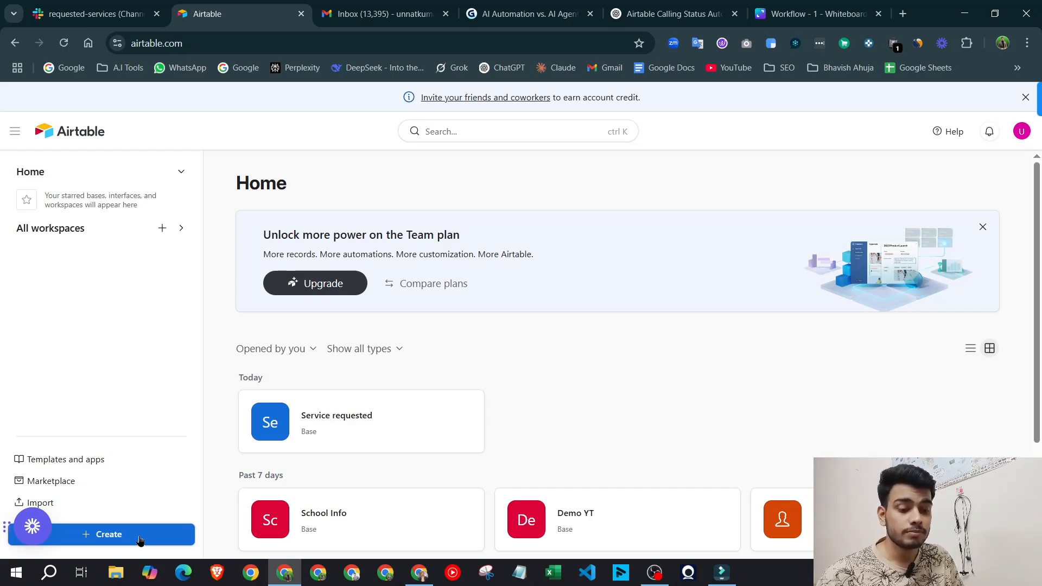
Create a new Airtable base from scratch, checking the n8n Airtable node's mapped values meanwhile
left_click(140, 539)
left_click(595, 372)
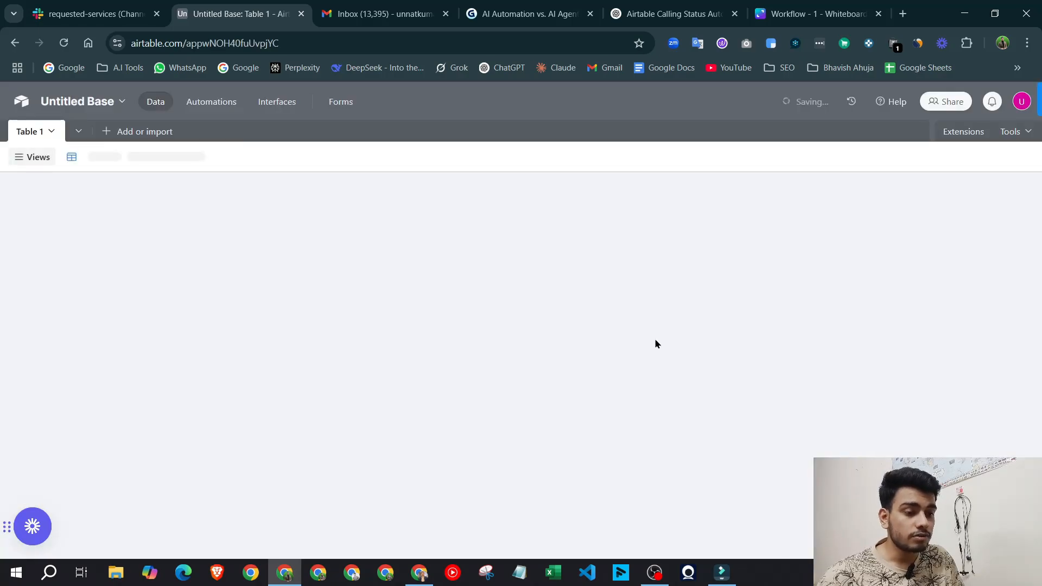
left_click(419, 572)
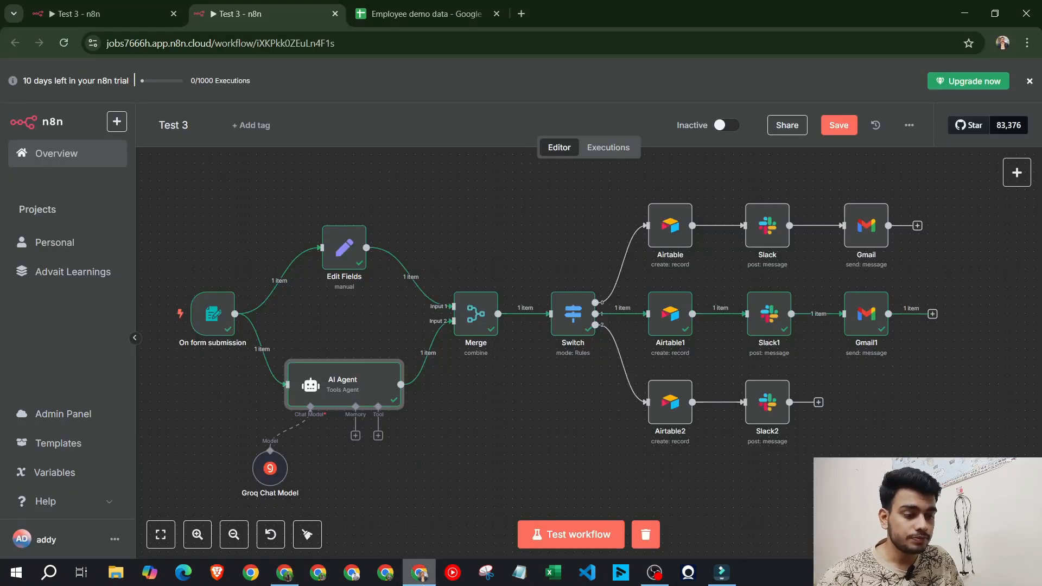
double_click(672, 230)
scroll(497, 289, "down", 4)
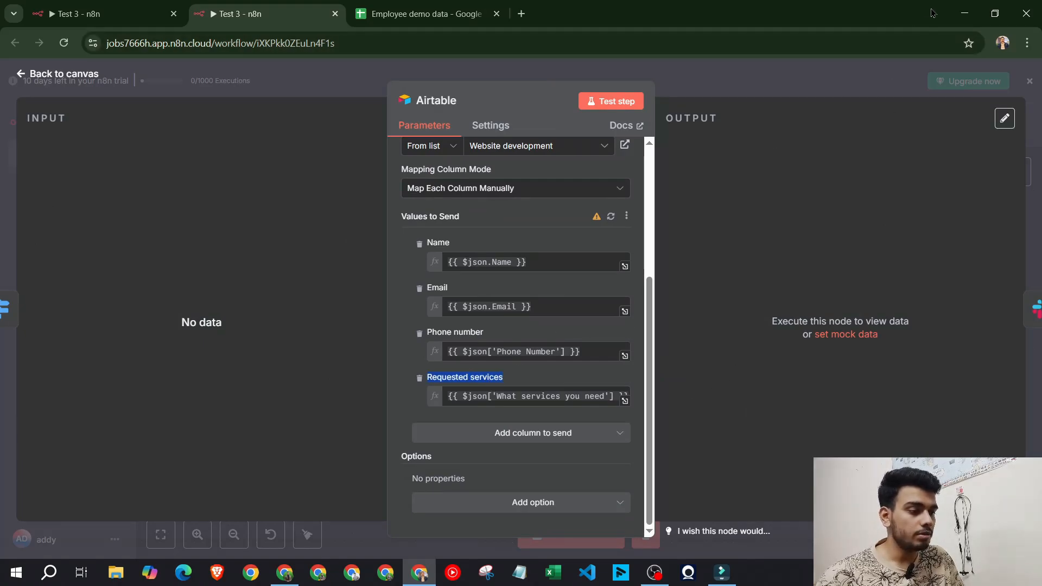
left_click(962, 9)
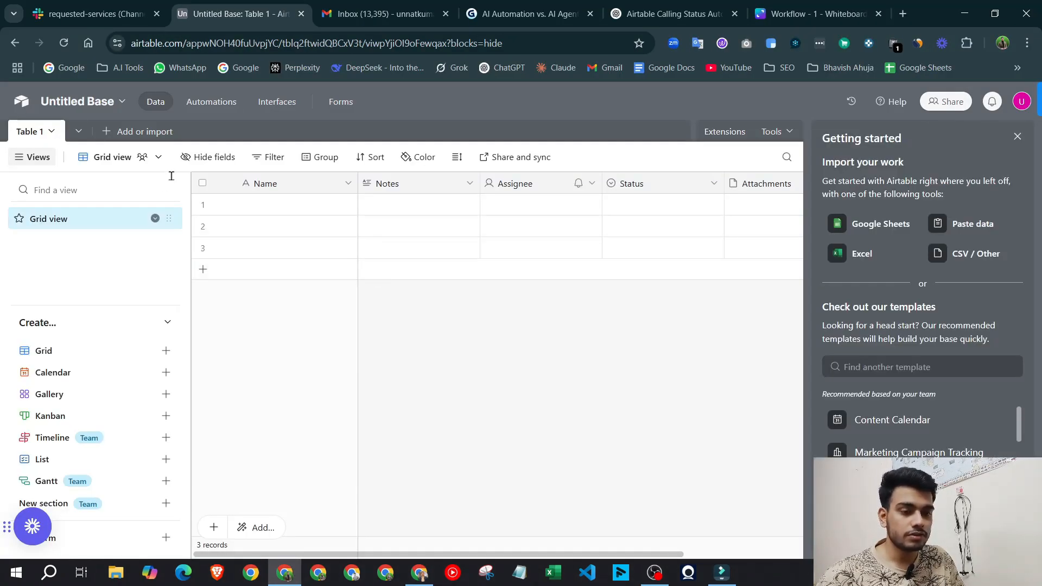
Change the Notes field into an Email-type field named Email
double_click(401, 177)
left_click(402, 179)
double_click(411, 191)
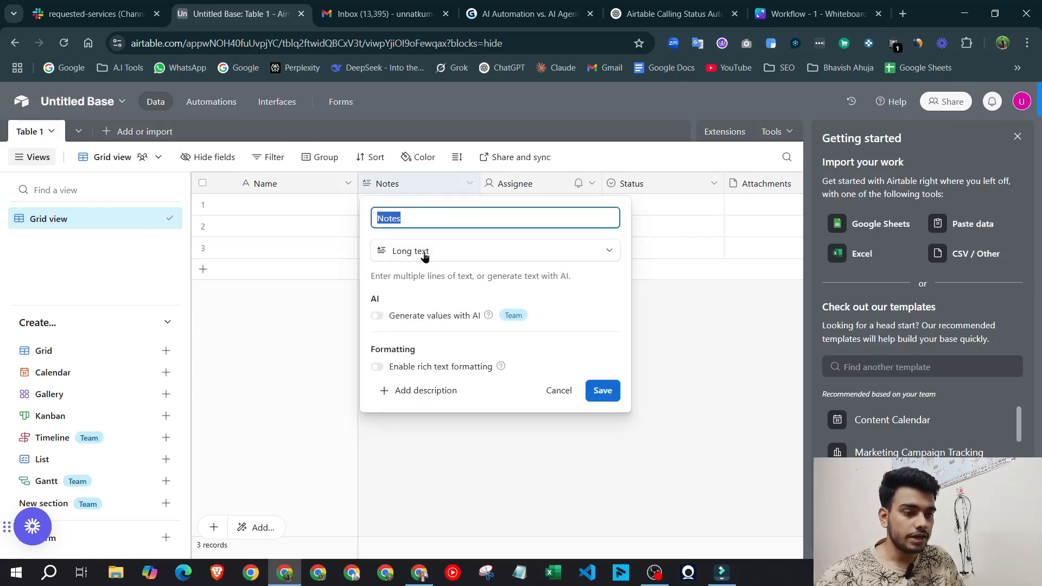
left_click(424, 253)
scroll(450, 380, "down", 2)
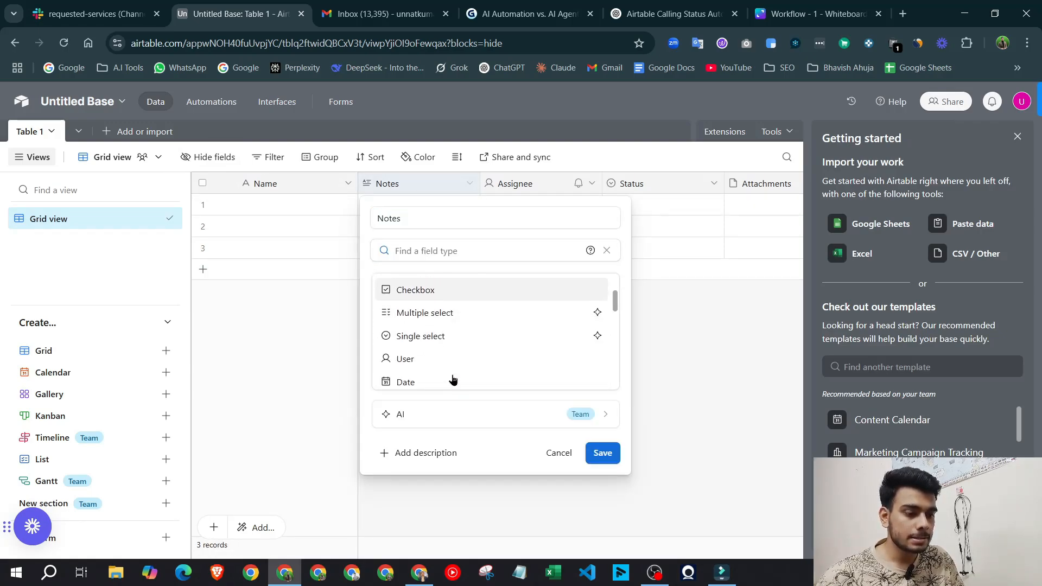
scroll(440, 320, "down", 2)
left_click(438, 335)
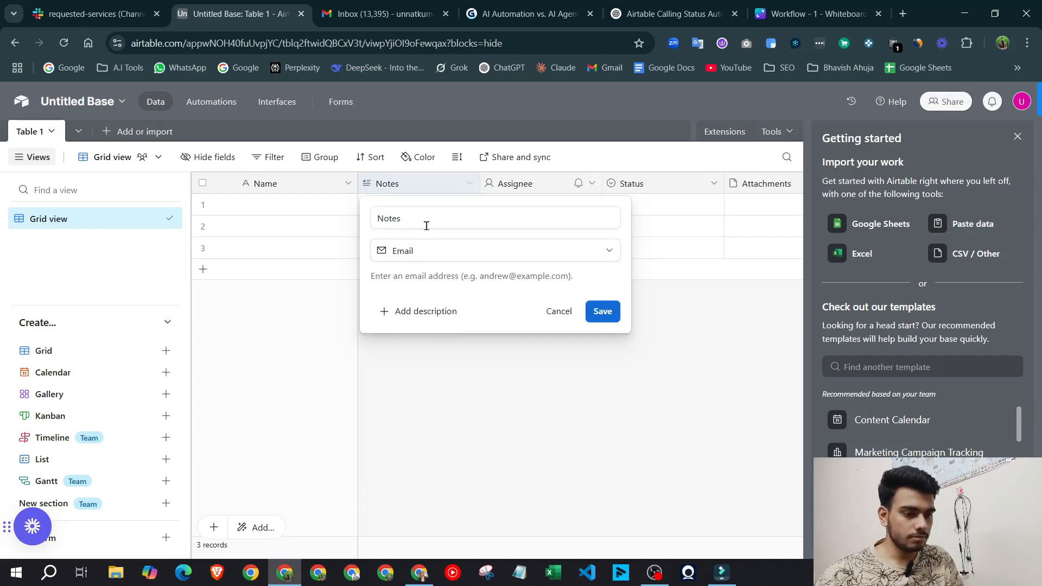
left_click(425, 223)
key("ctrl+a")
key("BackSpace")
type("Em")
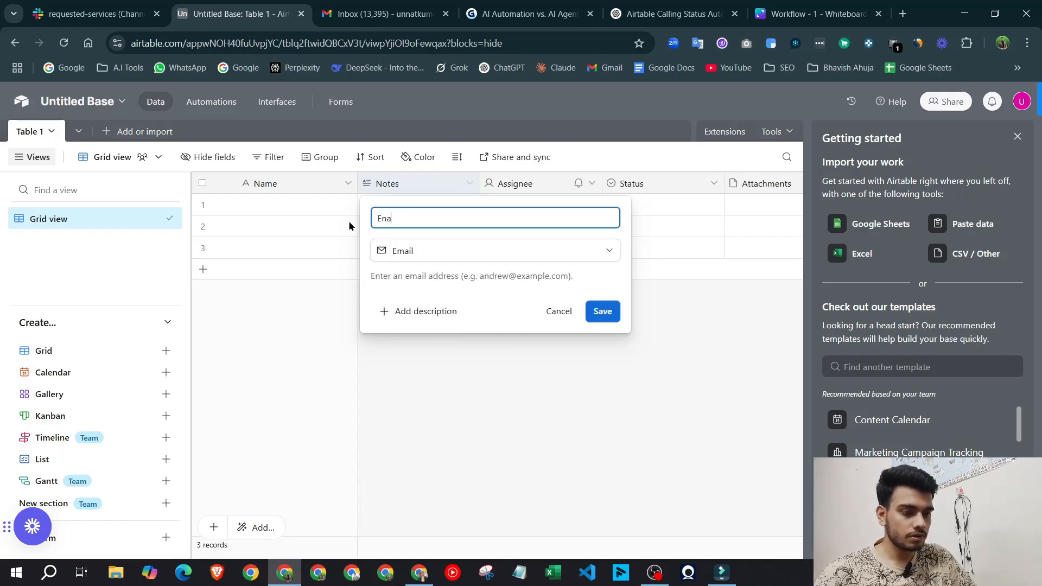
key("BackSpace")
type("mail")
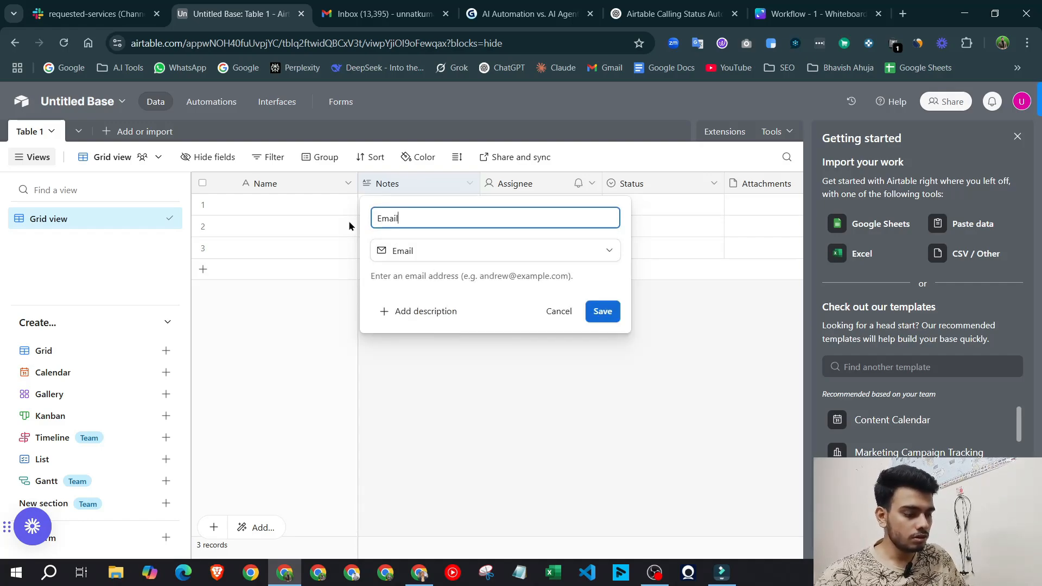
key("Return")
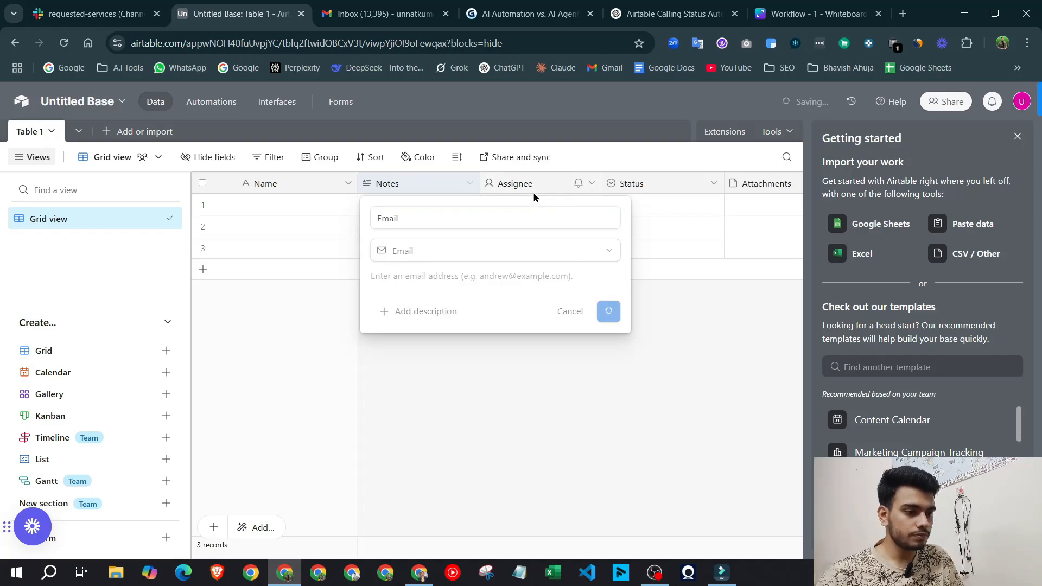
Turn the Assignee field into a Phone number field named Phone number
double_click(533, 183)
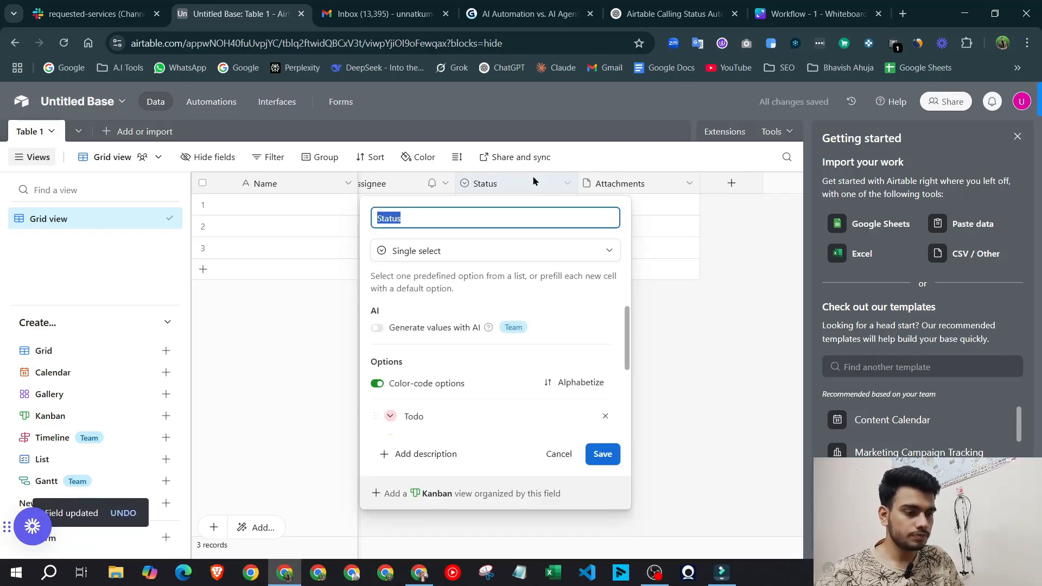
double_click(397, 184)
left_click(423, 251)
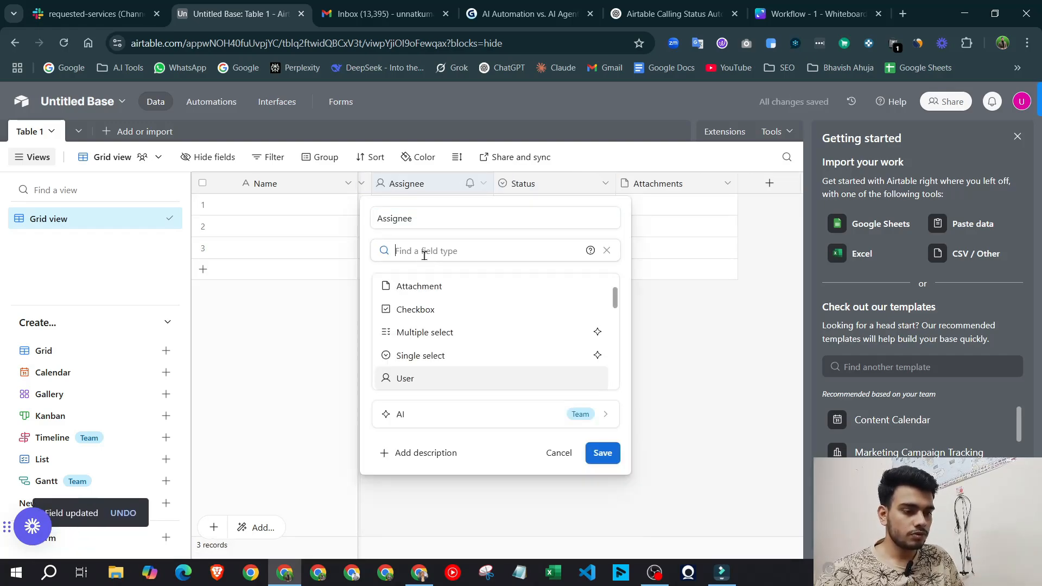
scroll(432, 347, "down", 3)
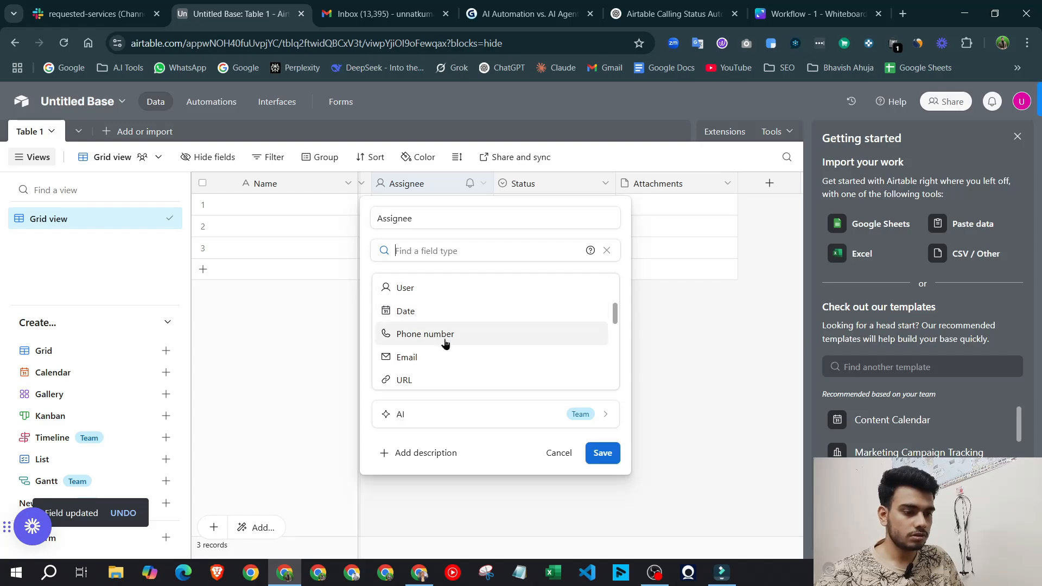
left_click_drag(449, 360, 443, 334)
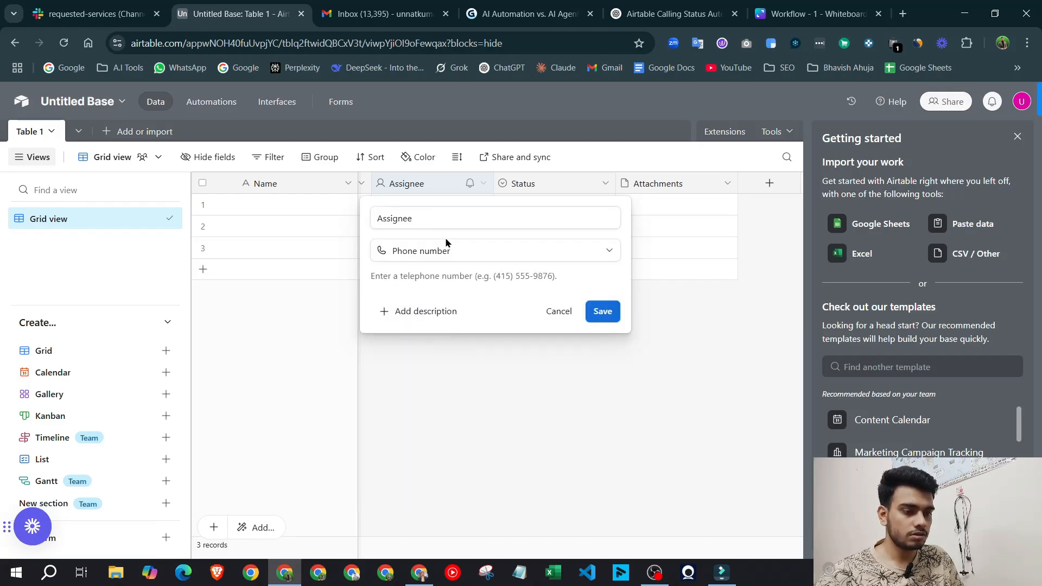
left_click(453, 249)
left_click_drag(441, 215, 360, 217)
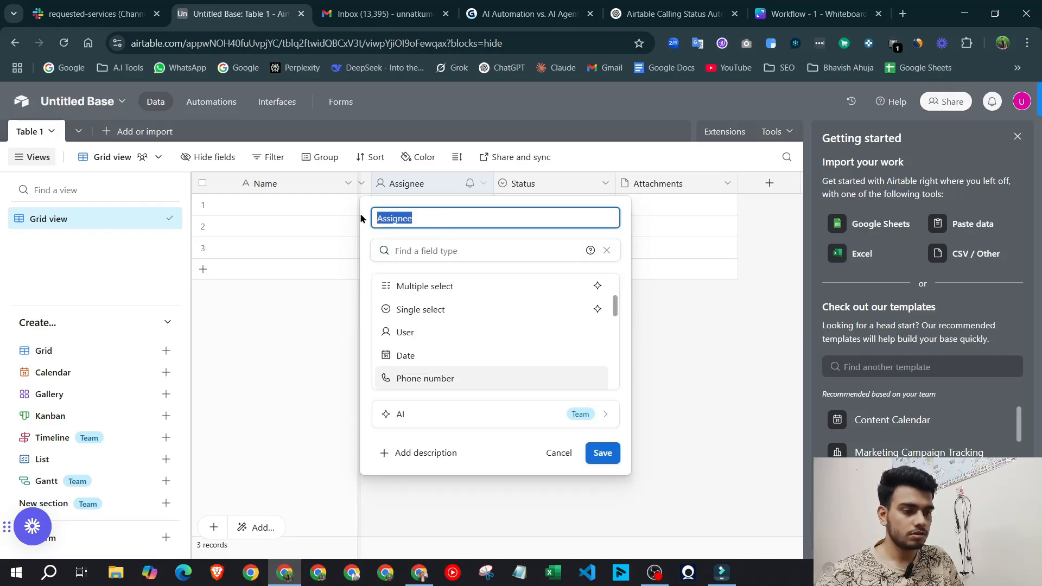
type("Phone number")
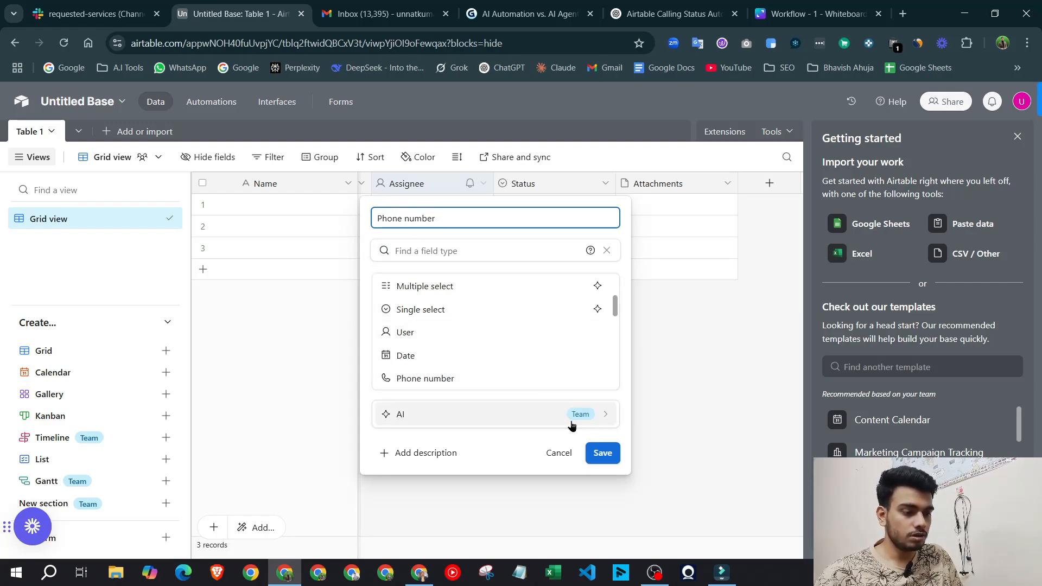
left_click(602, 453)
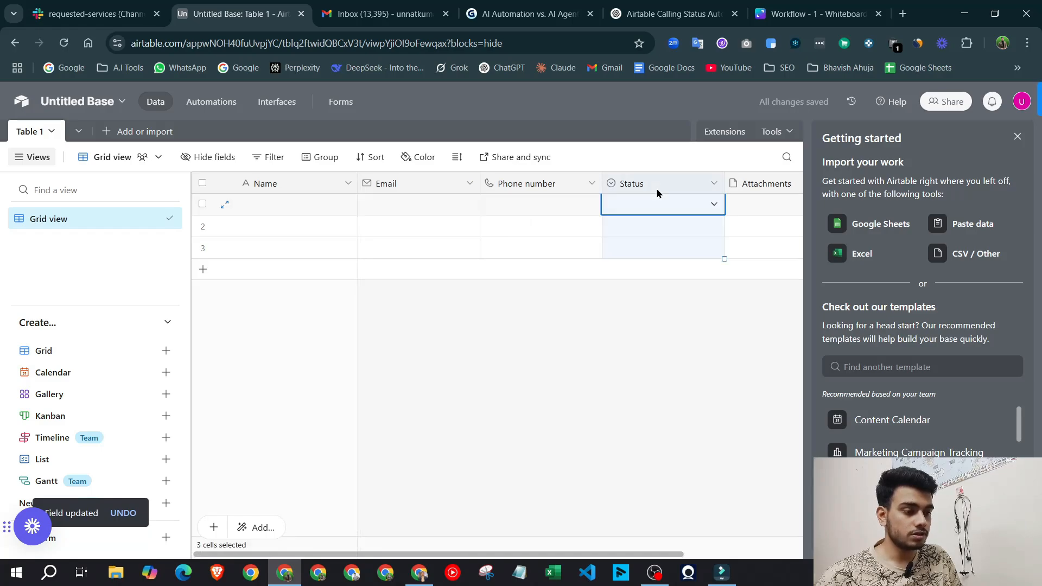
Rename Status to Requested Services and delete the Attachments field
scroll(658, 190, "right", 3)
double_click(673, 186)
double_click(524, 184)
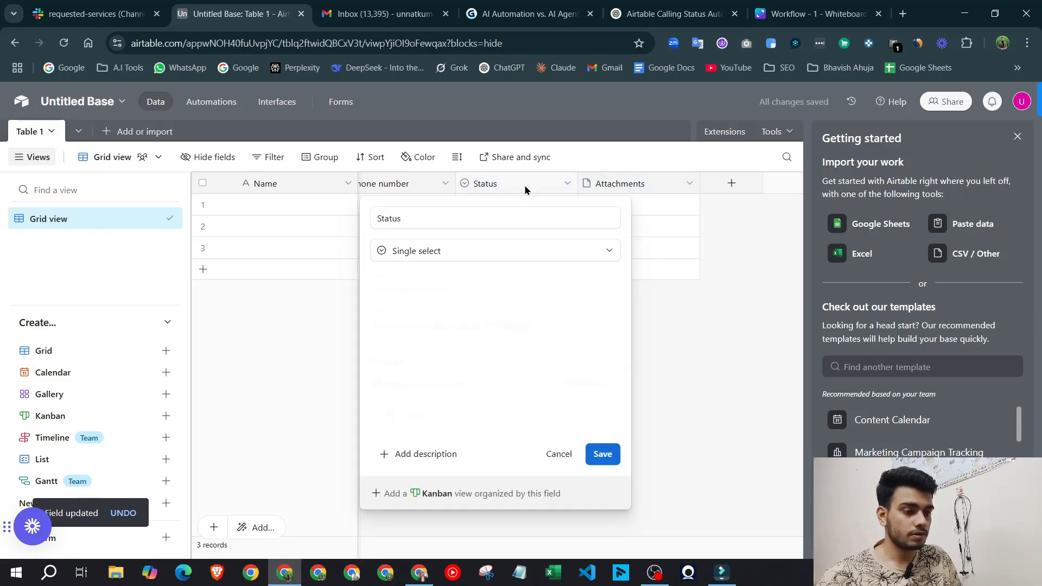
double_click(525, 184)
type("R")
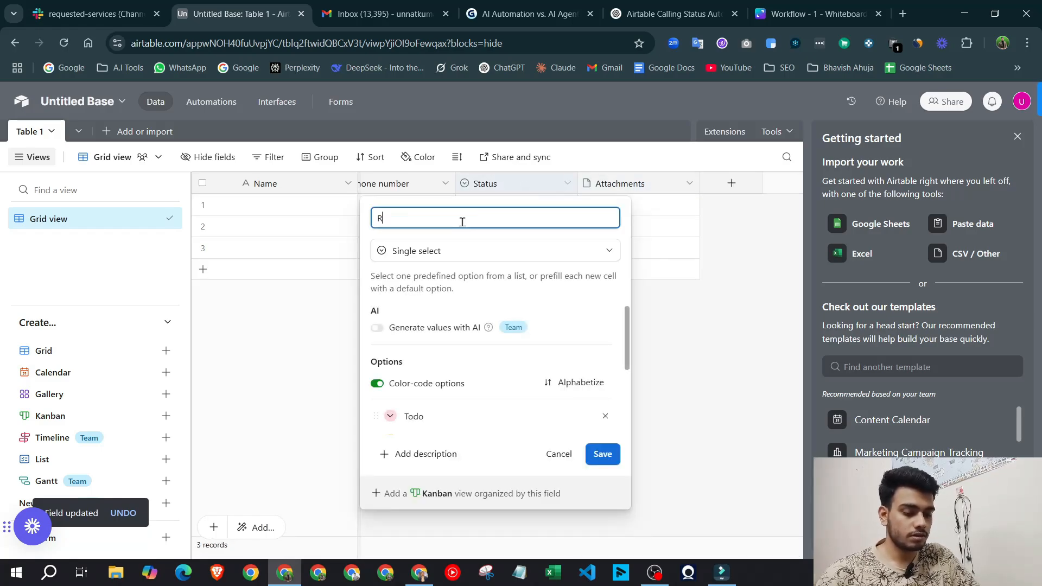
type("equested Services")
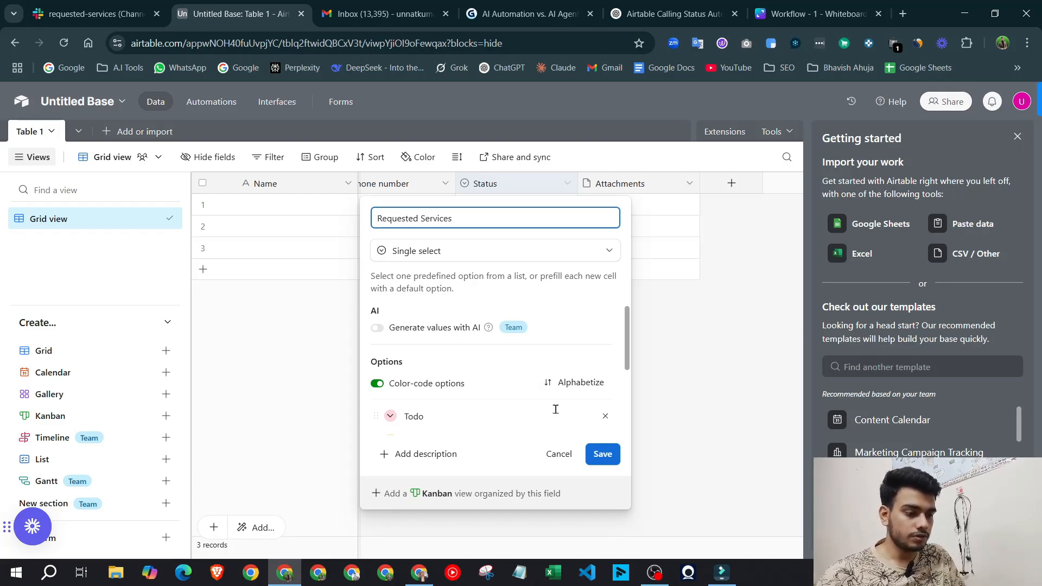
left_click(602, 454)
right_click(622, 181)
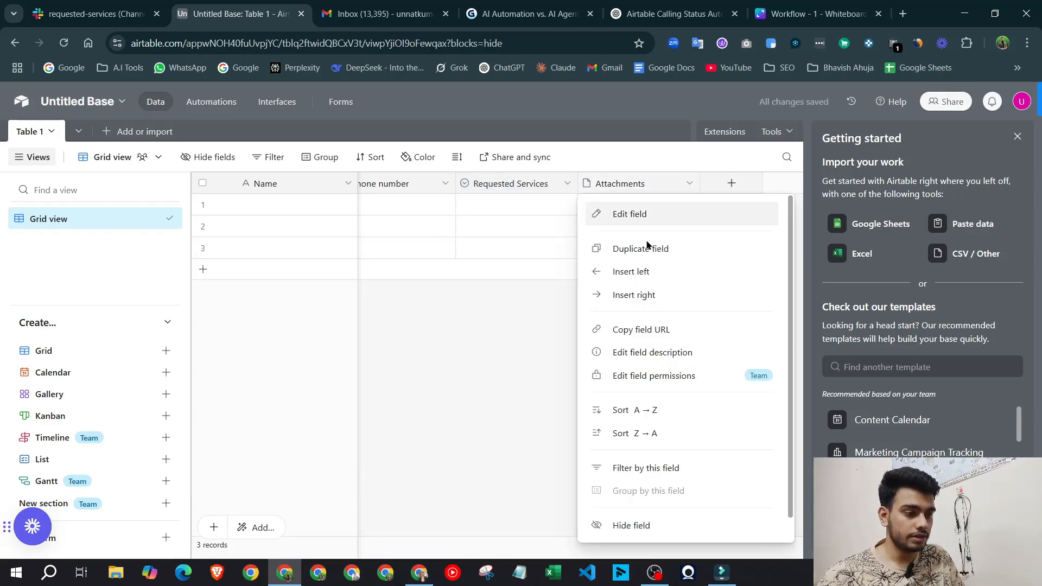
scroll(610, 391, "down", 1)
left_click(673, 525)
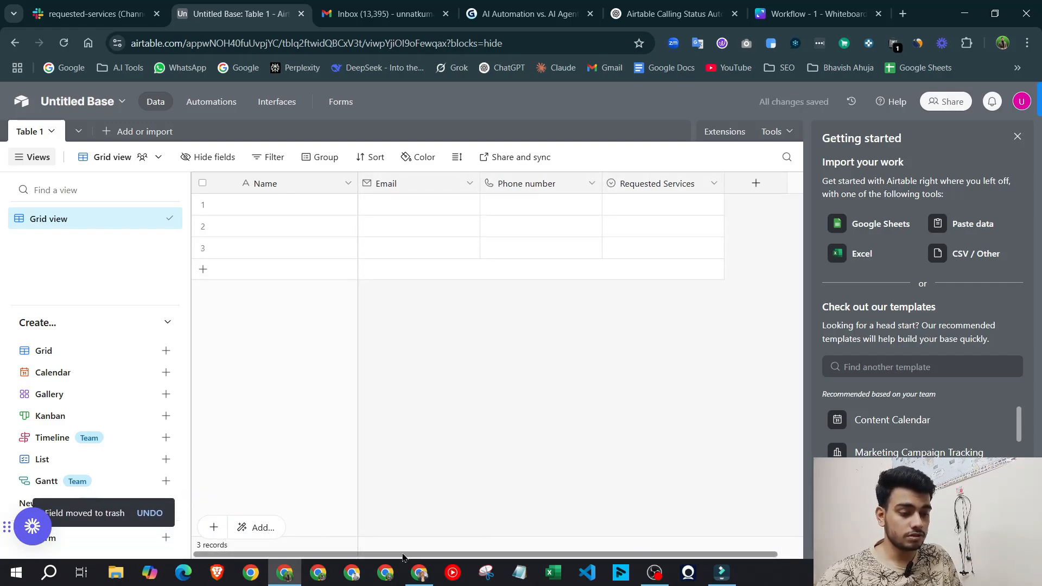
left_click(1018, 136)
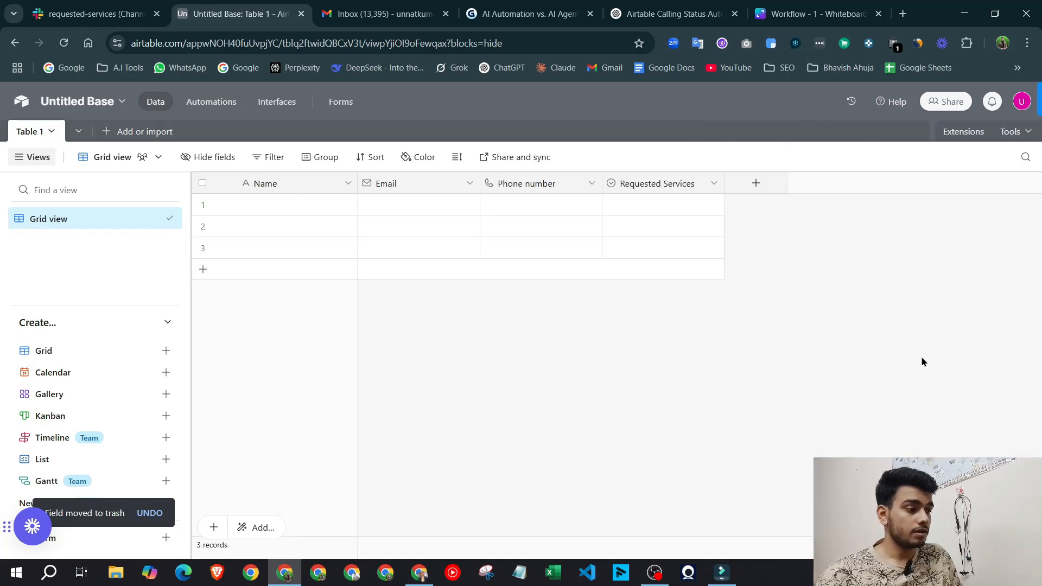
Go to Airtable's Builder Hub developer area from the account menu
left_click(420, 574)
left_click(422, 580)
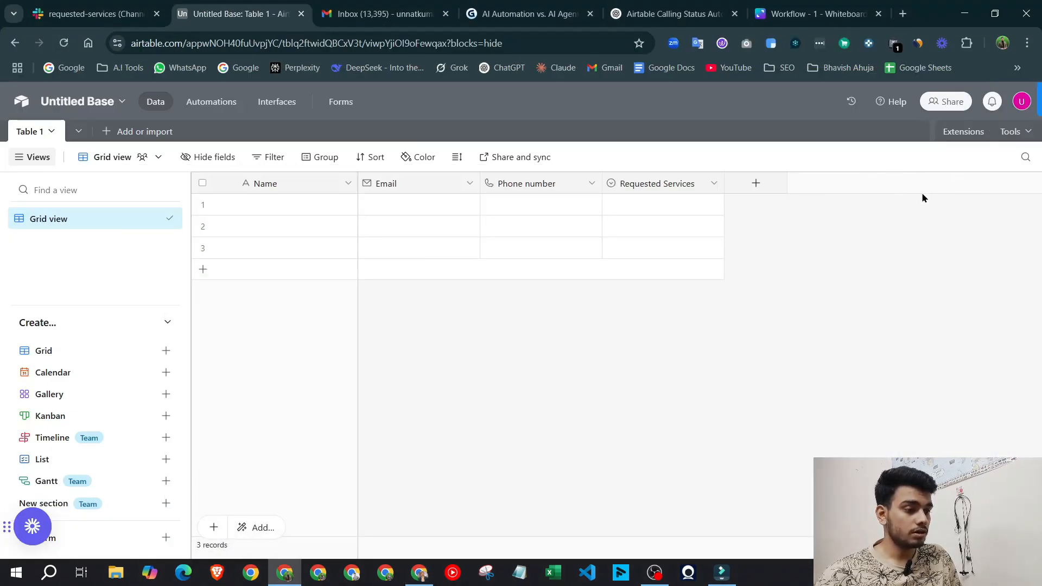
left_click(1020, 103)
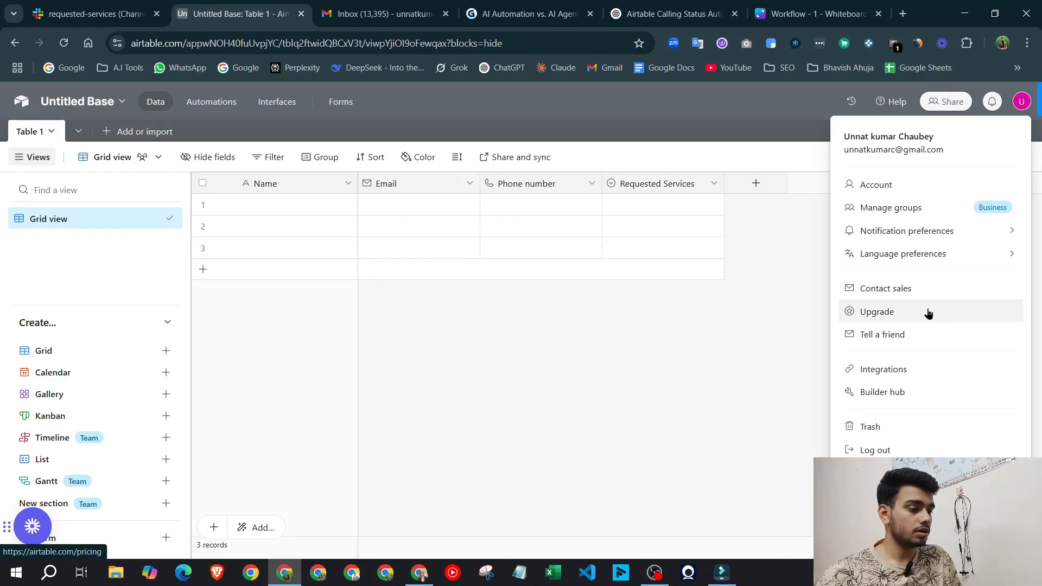
left_click(909, 391)
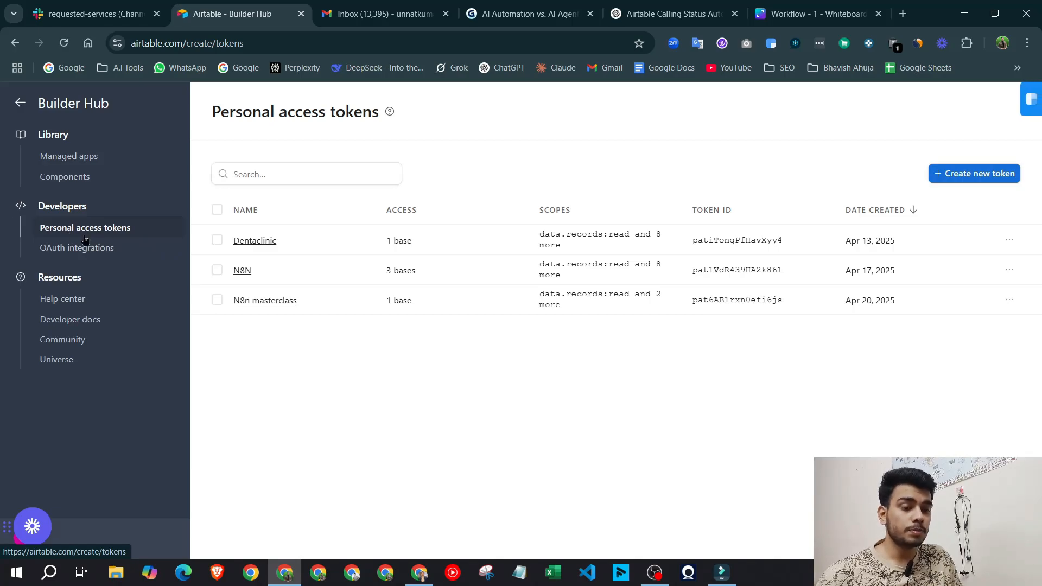
Inspect the N8n masterclass token's base access without adding a base, then return home
left_click(259, 304)
scroll(336, 340, "down", 1)
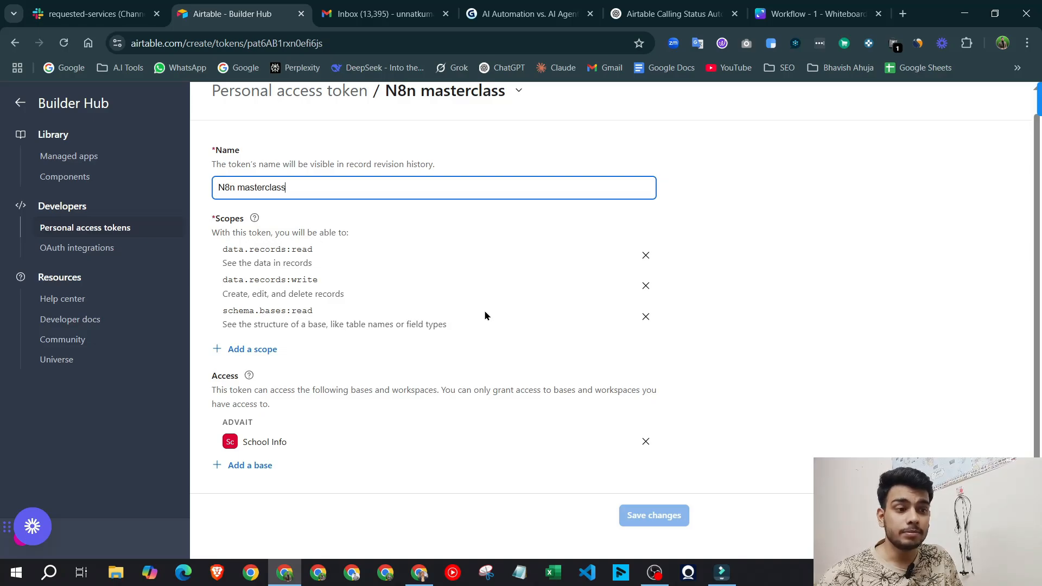
left_click(247, 467)
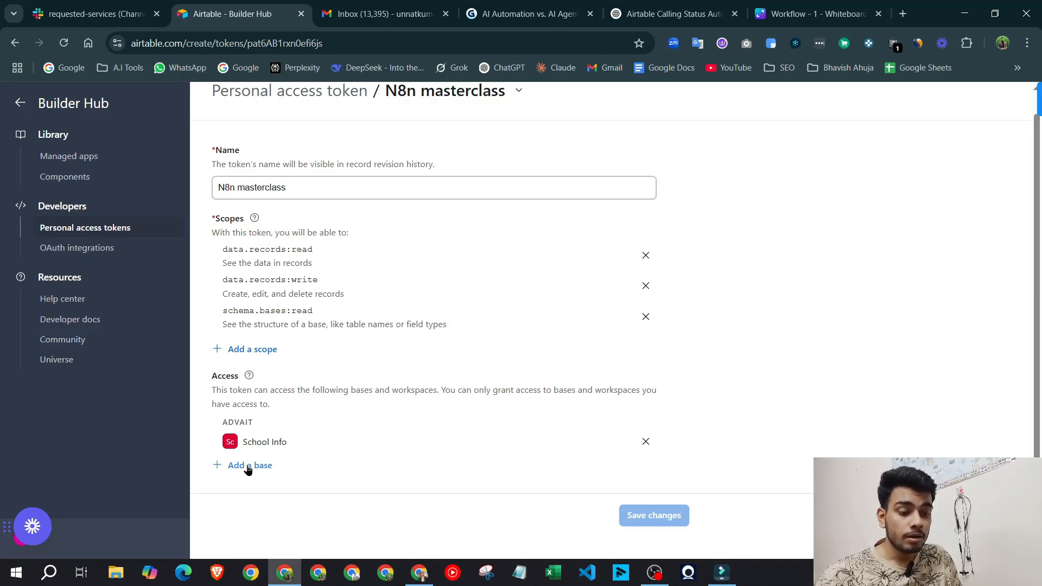
scroll(349, 388, "down", 3)
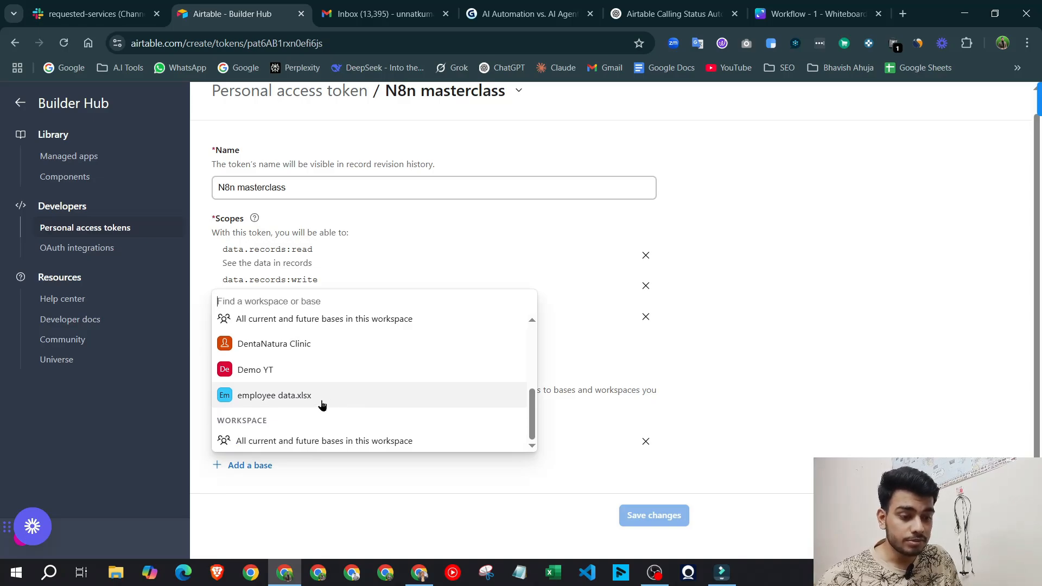
scroll(322, 405, "up", 5)
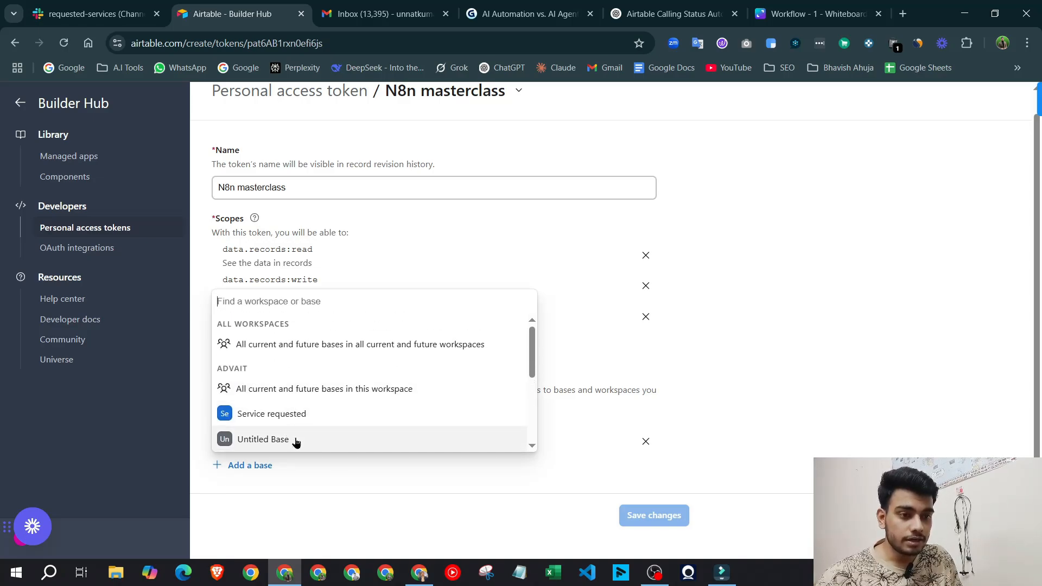
left_click(250, 274)
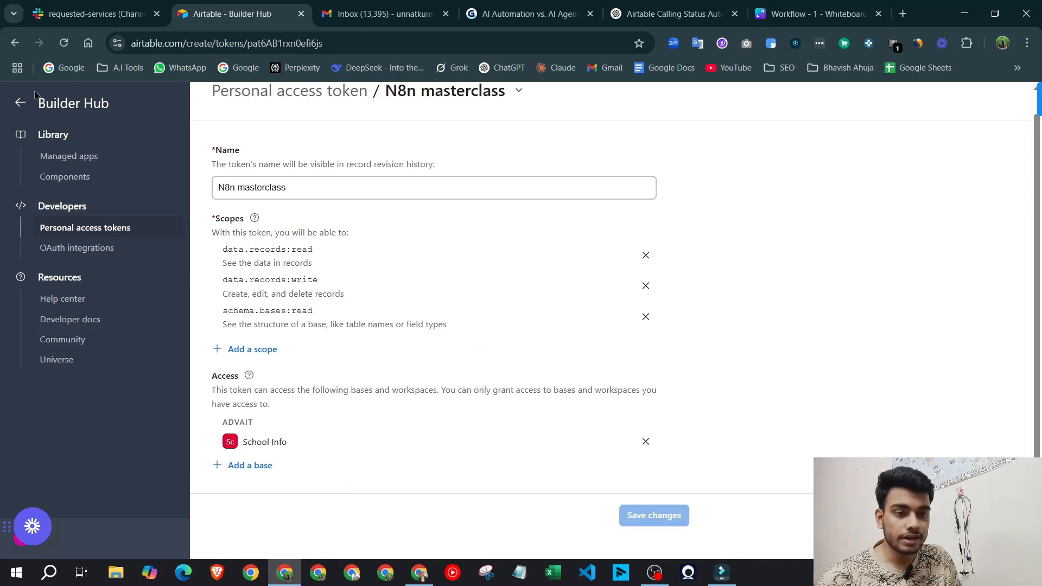
left_click(20, 102)
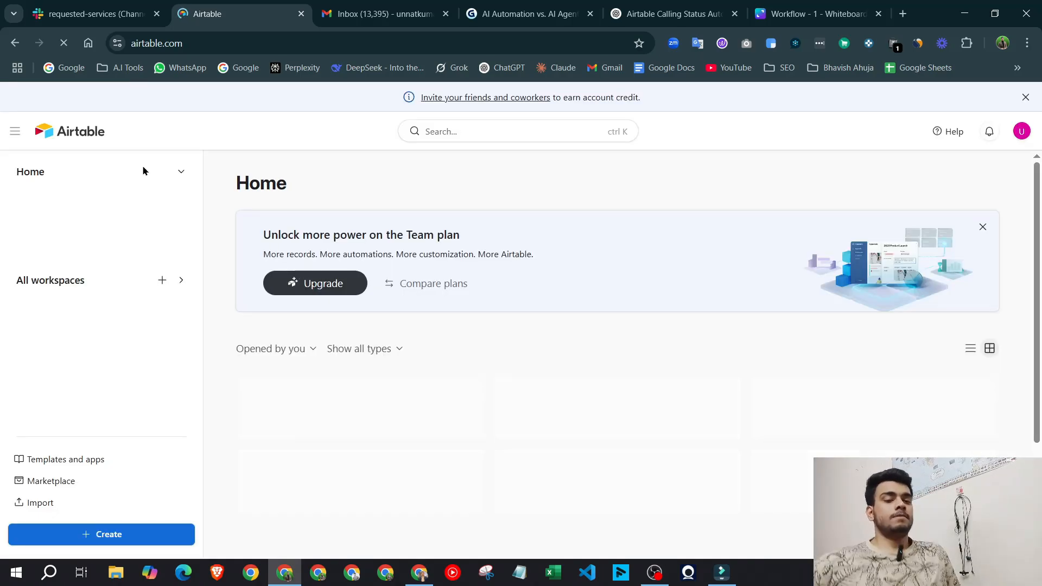
Rename the Untitled Base to 'Services request n8n'
left_click(349, 282)
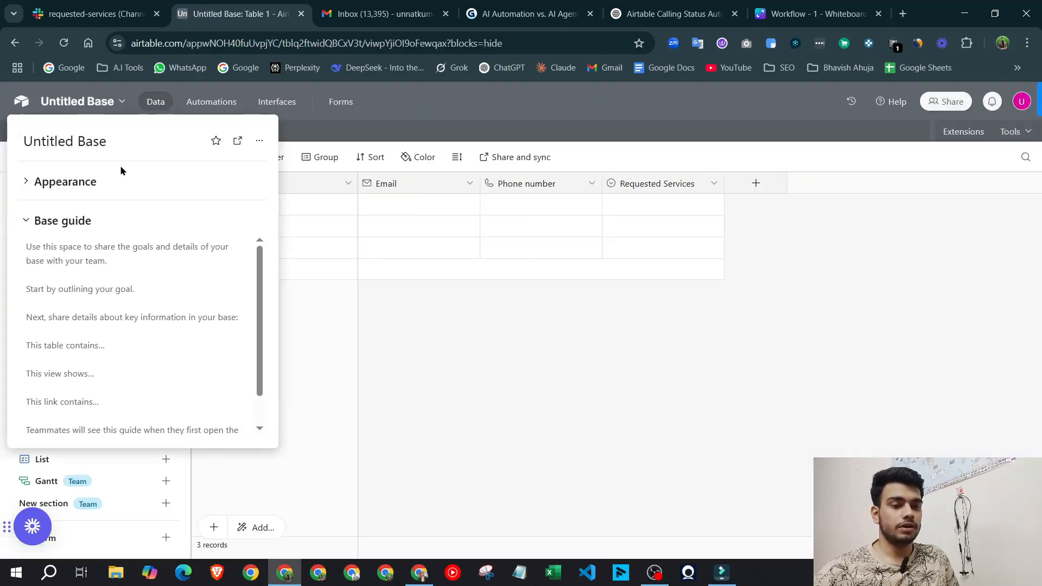
left_click(115, 142)
left_click_drag(115, 142, 7, 146)
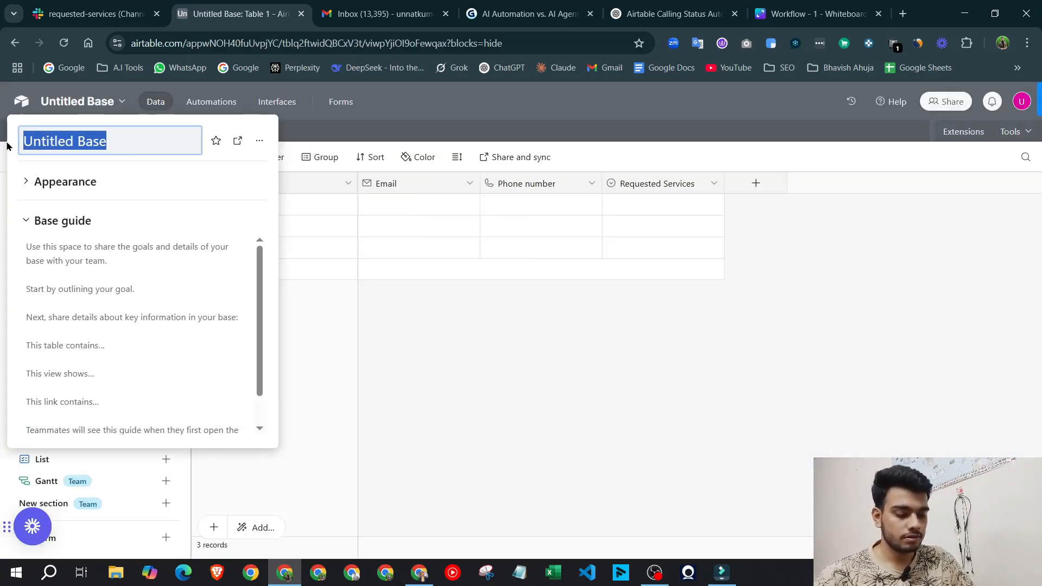
type("Service")
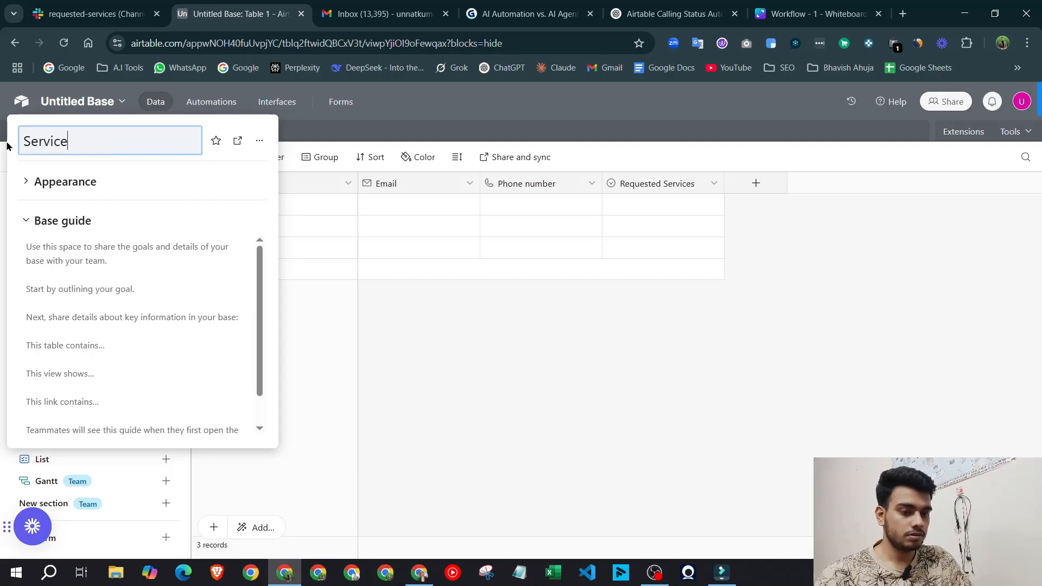
type("s request ")
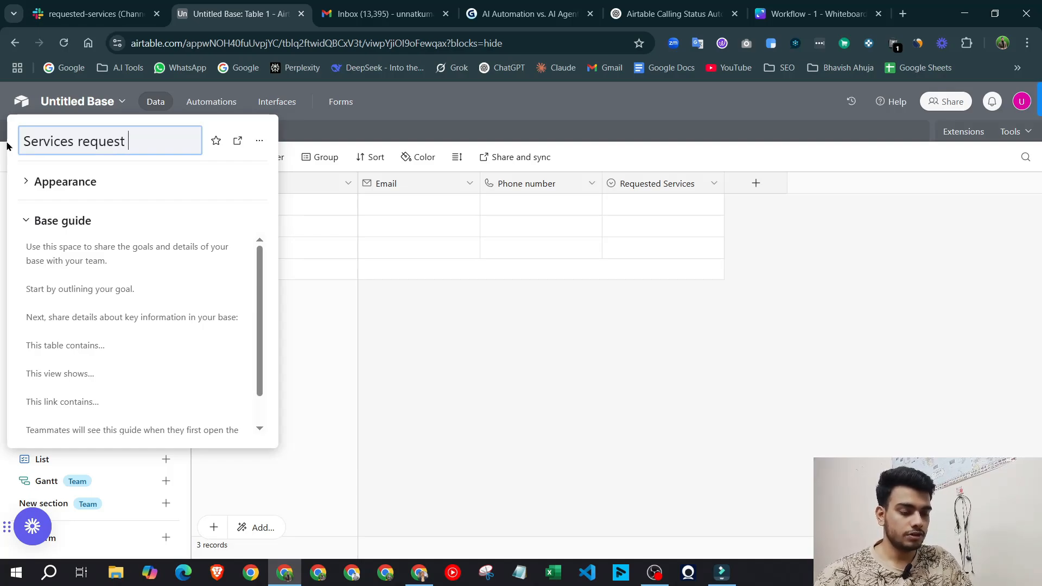
type("n8n")
key("Return")
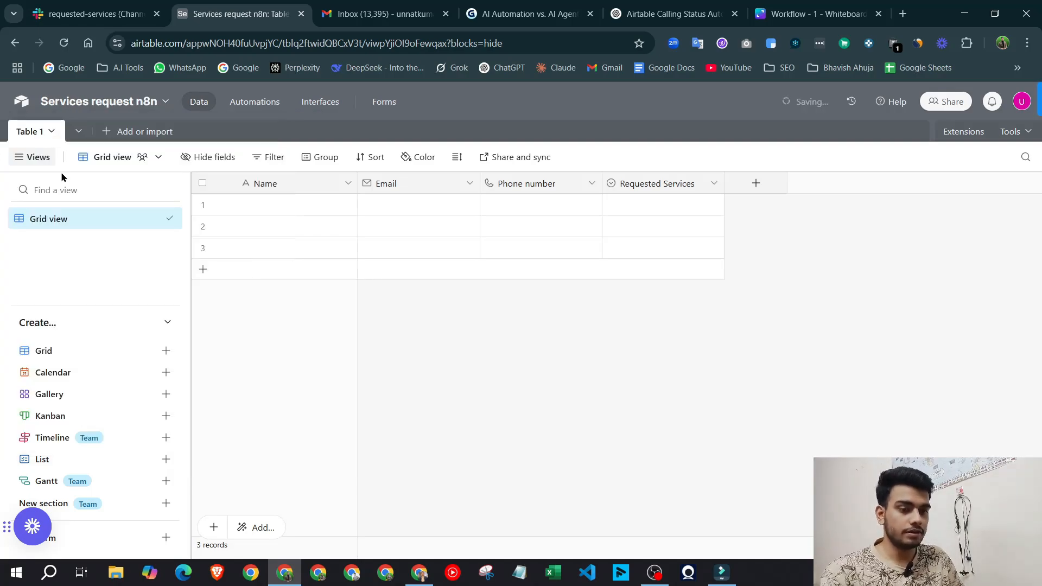
Grant the N8n masterclass token access to Services request n8n and save the change
left_click(1020, 106)
left_click(916, 389)
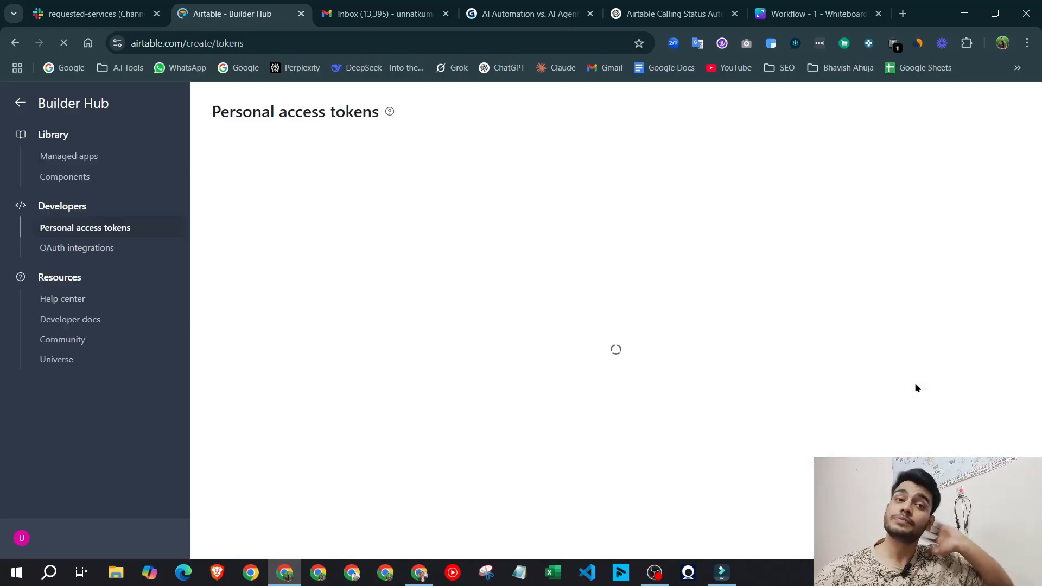
left_click(238, 300)
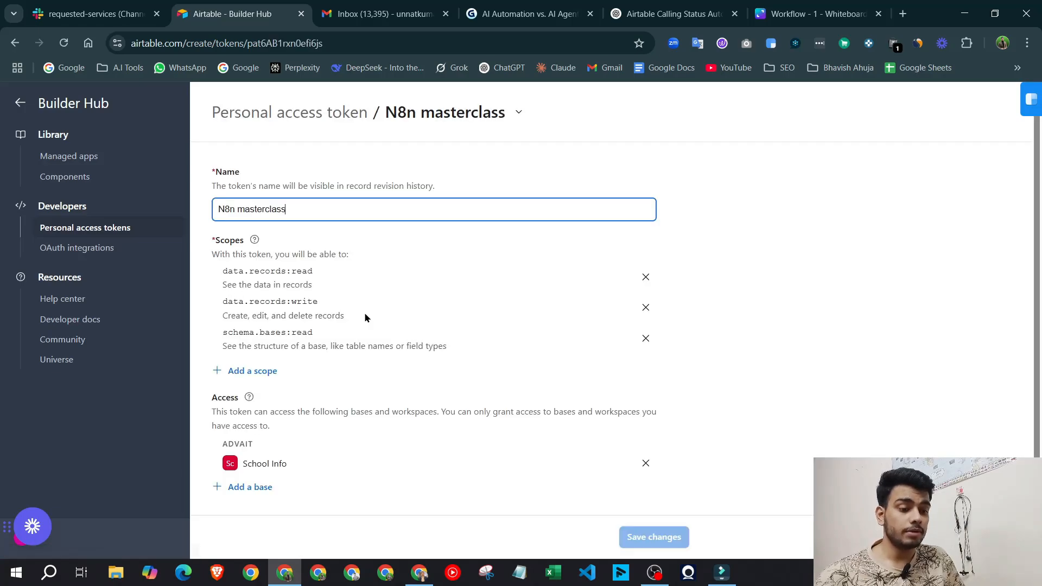
left_click(256, 487)
scroll(279, 437, "down", 3)
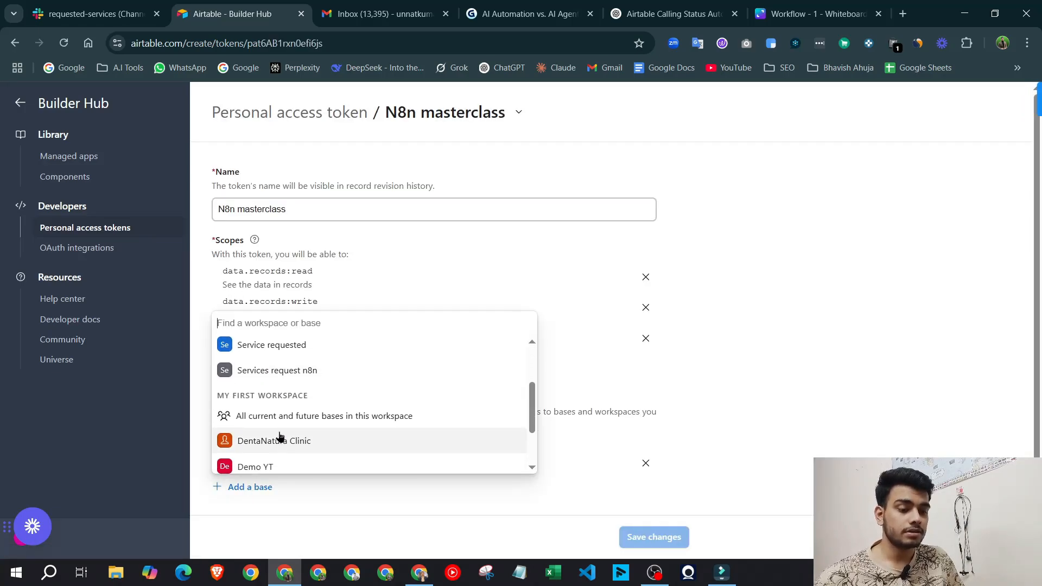
left_click(293, 369)
left_click(651, 554)
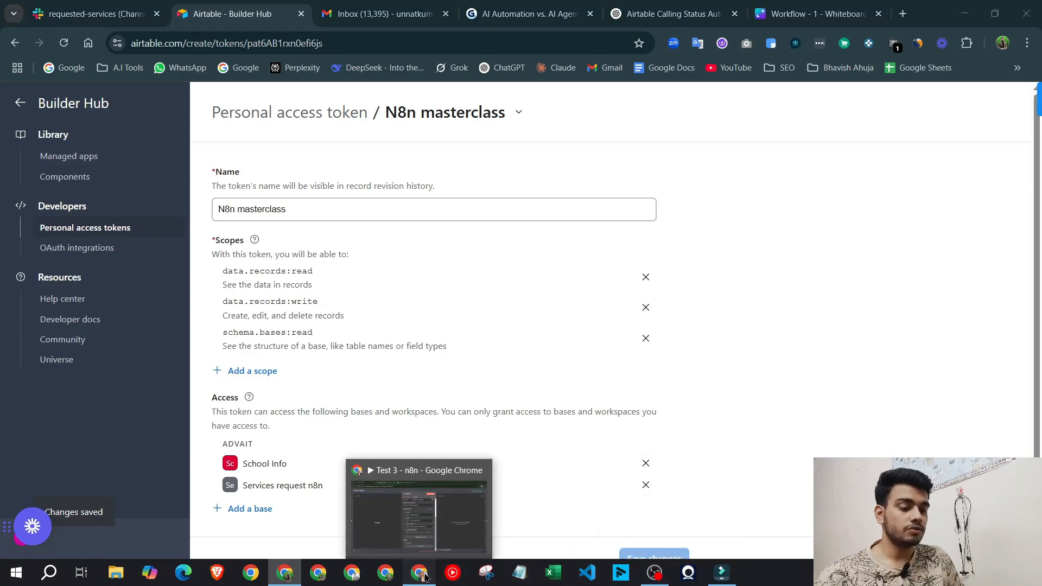
left_click(420, 572)
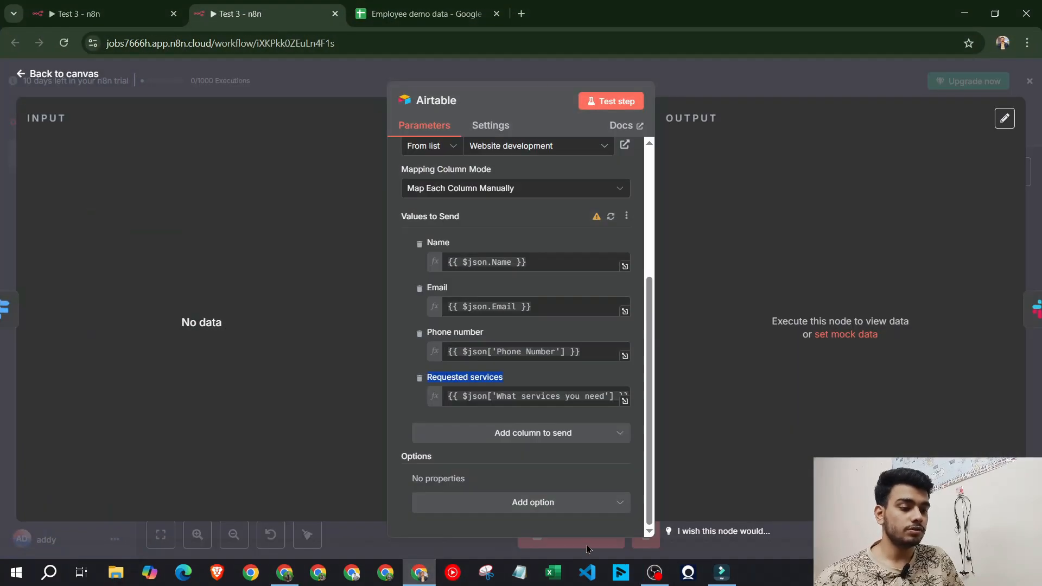
Add an Airtable step after the Merge node in the other Test 3 workflow
left_click(718, 80)
left_click(98, 13)
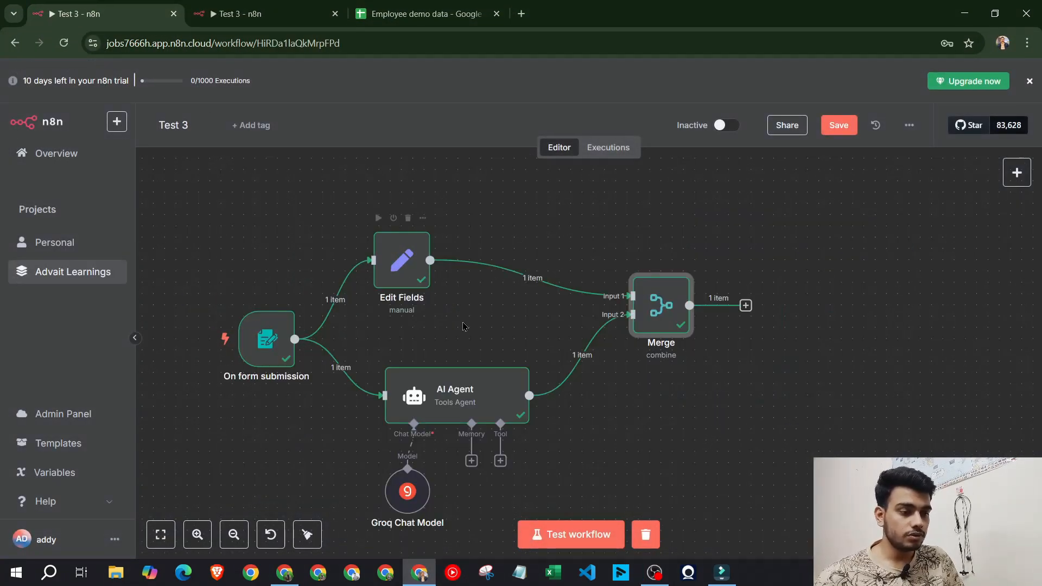
left_click(746, 305)
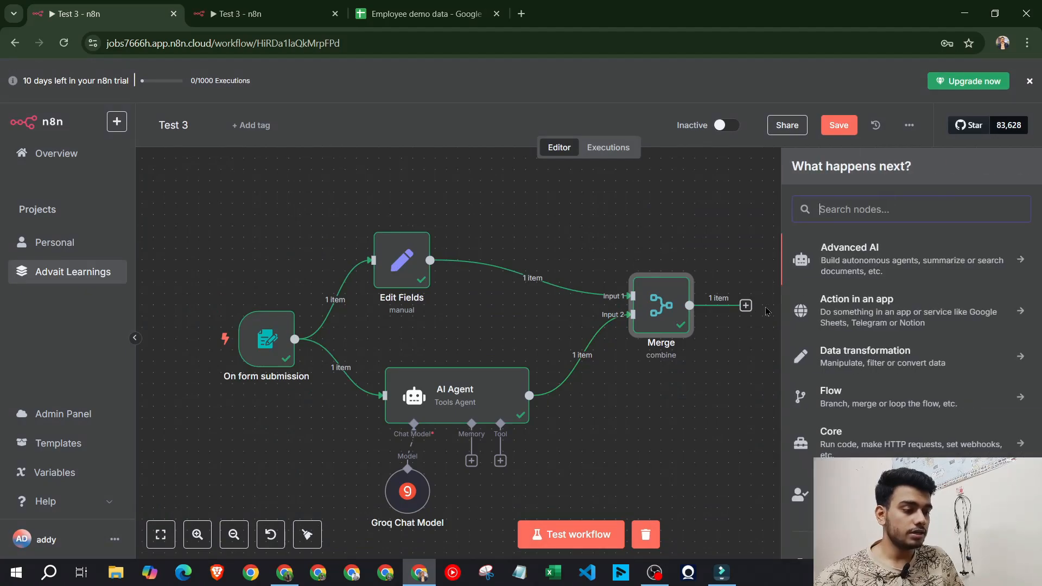
type("airtab")
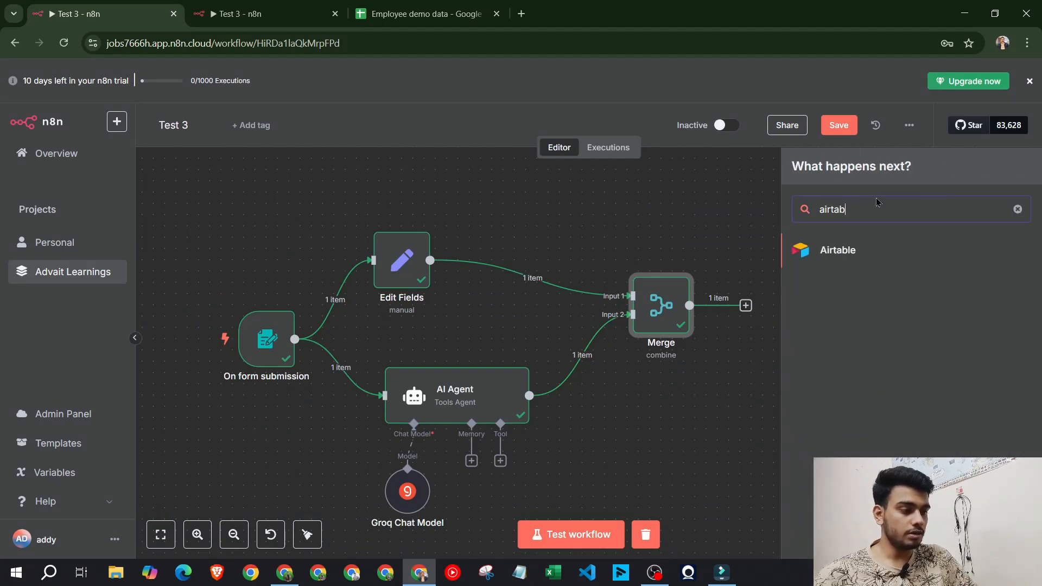
left_click(899, 250)
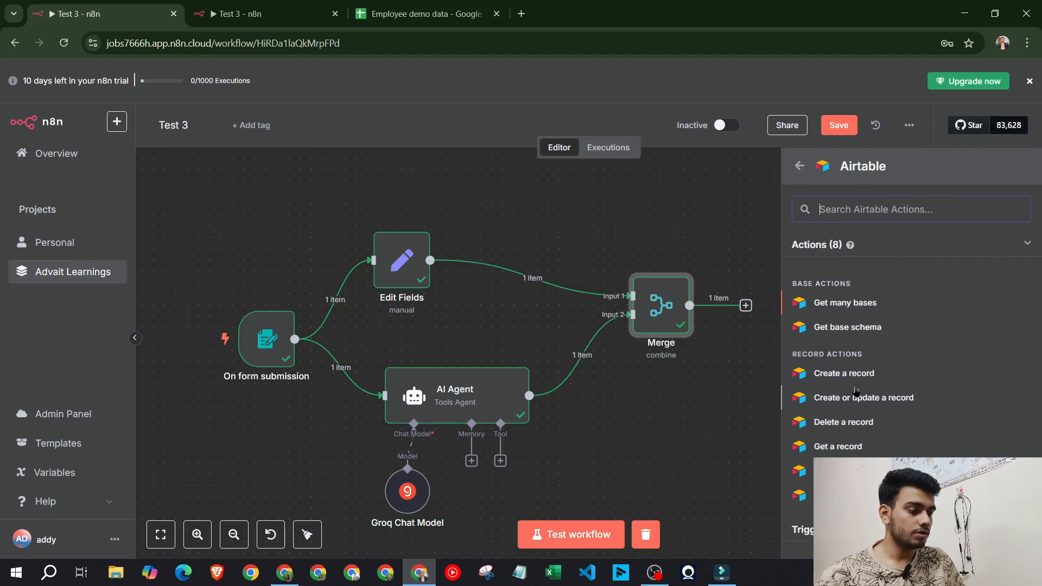
Set the Airtable node to Create a record with the existing credential, base Services request n8n, Table 1
left_click(844, 373)
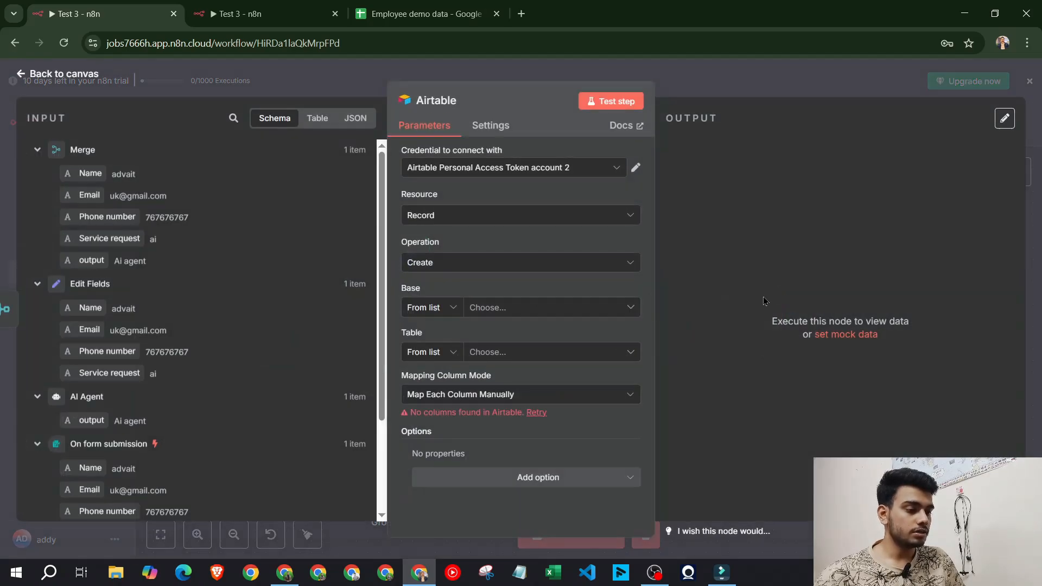
left_click(469, 173)
left_click(469, 174)
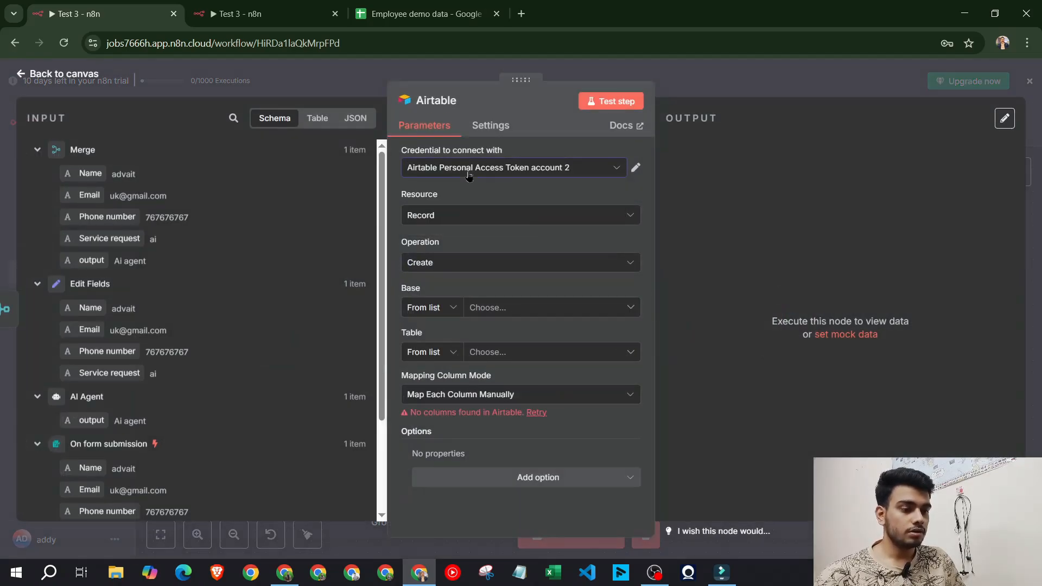
left_click(485, 215)
left_click(485, 214)
left_click(497, 172)
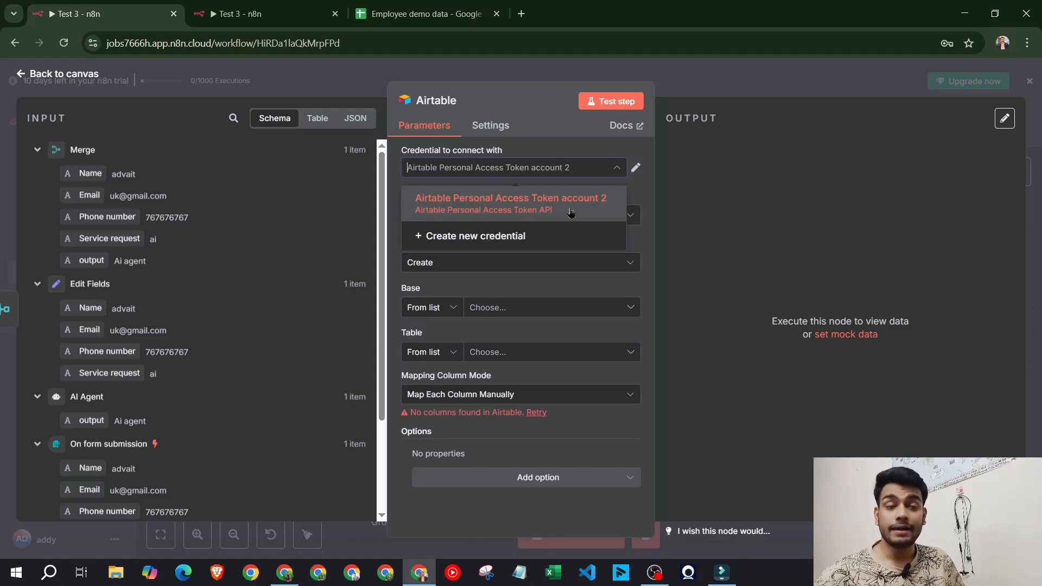
left_click(401, 190)
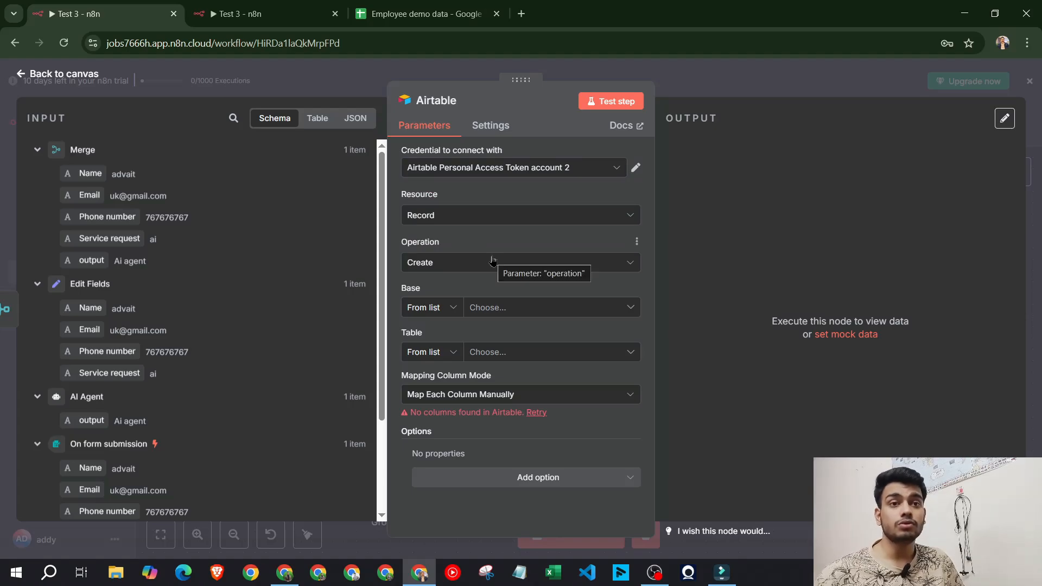
left_click(532, 305)
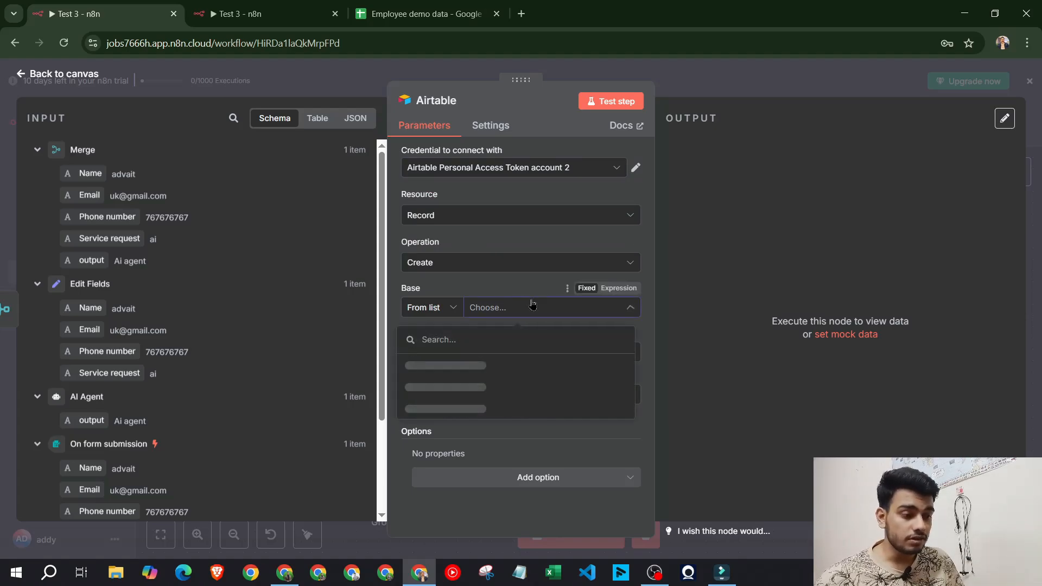
left_click(457, 387)
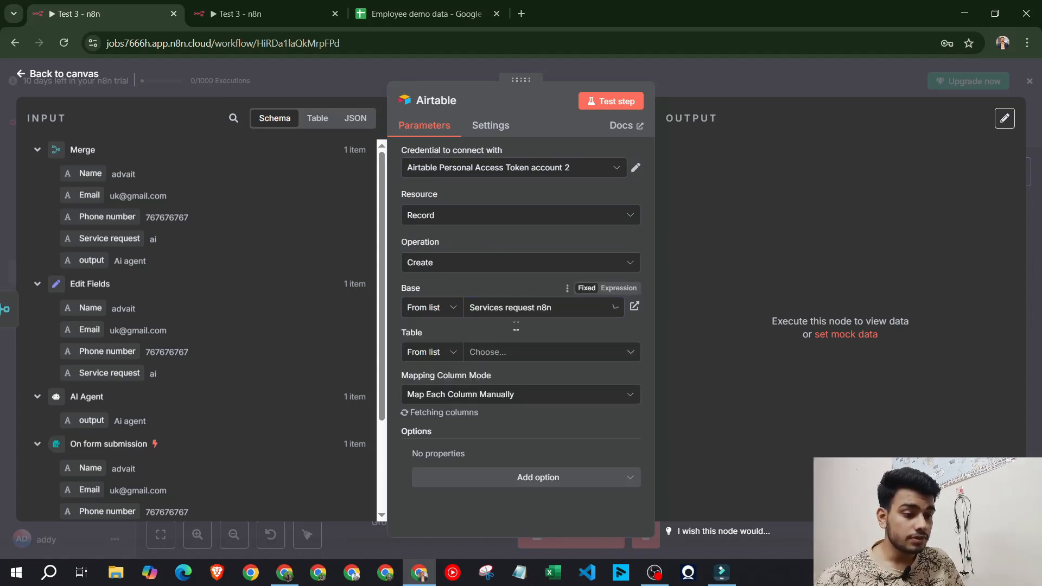
left_click(511, 353)
left_click(448, 411)
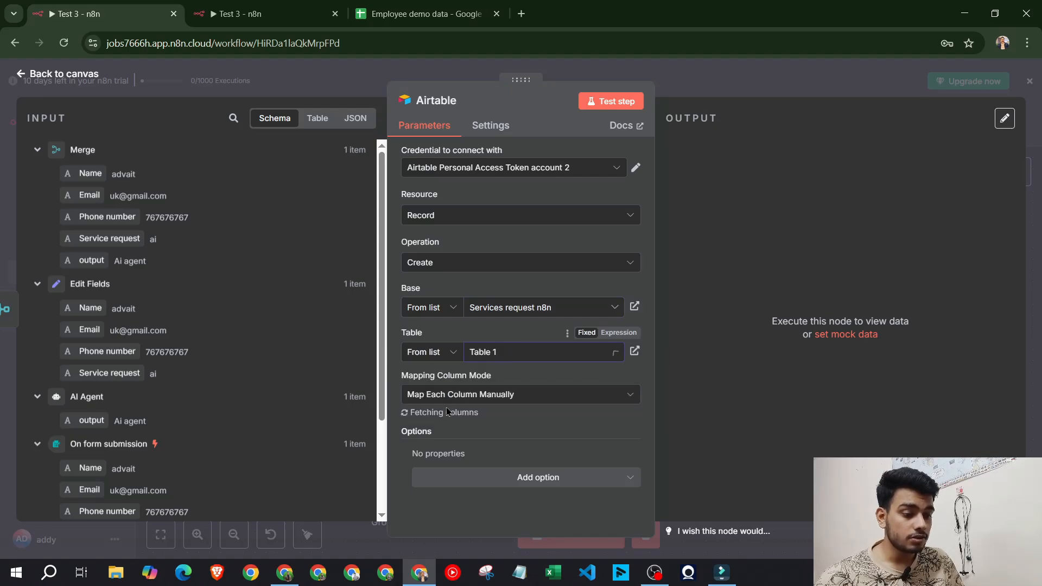
Map the incoming Name, Email and Phone number into the matching Airtable columns
scroll(588, 383, "down", 4)
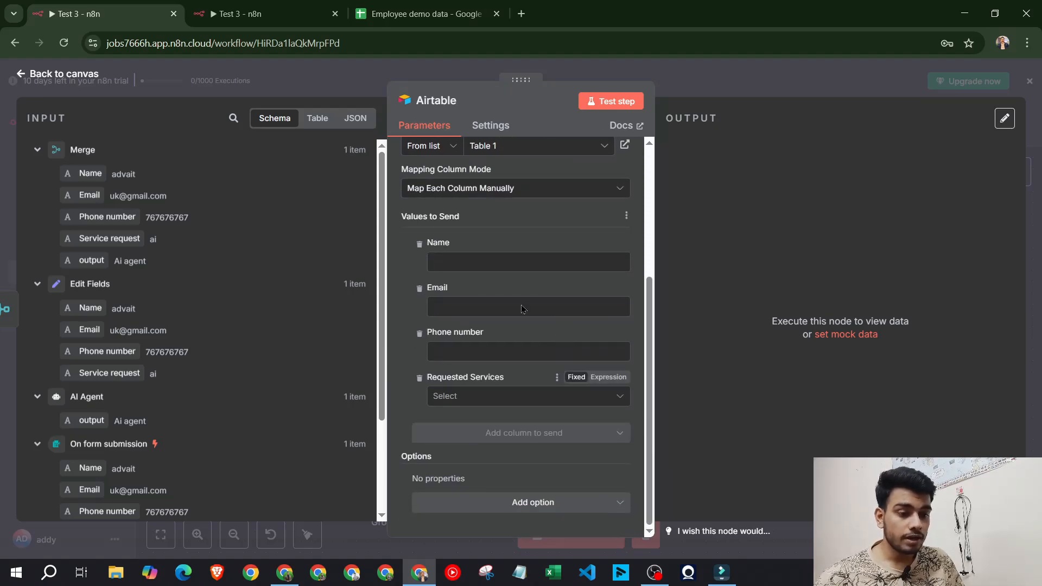
left_click_drag(74, 177, 443, 261)
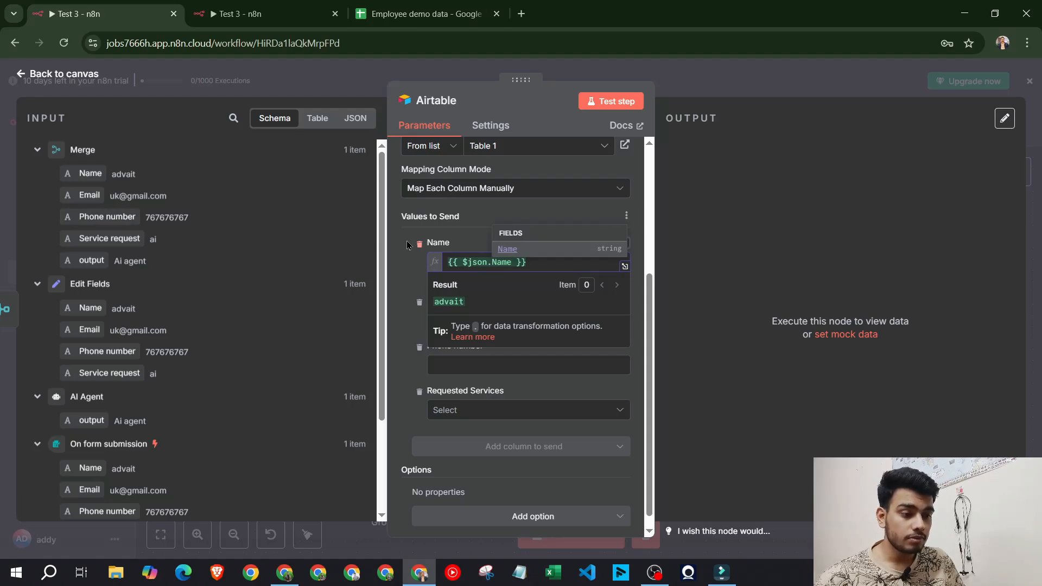
left_click(408, 245)
left_click_drag(90, 195, 476, 315)
left_click(131, 146)
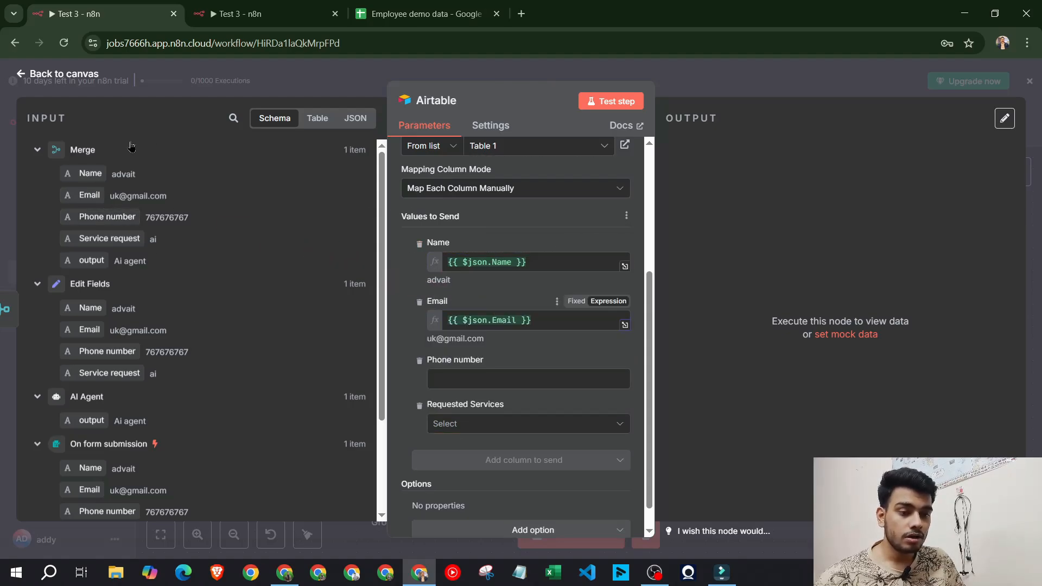
scroll(109, 255, "down", 3)
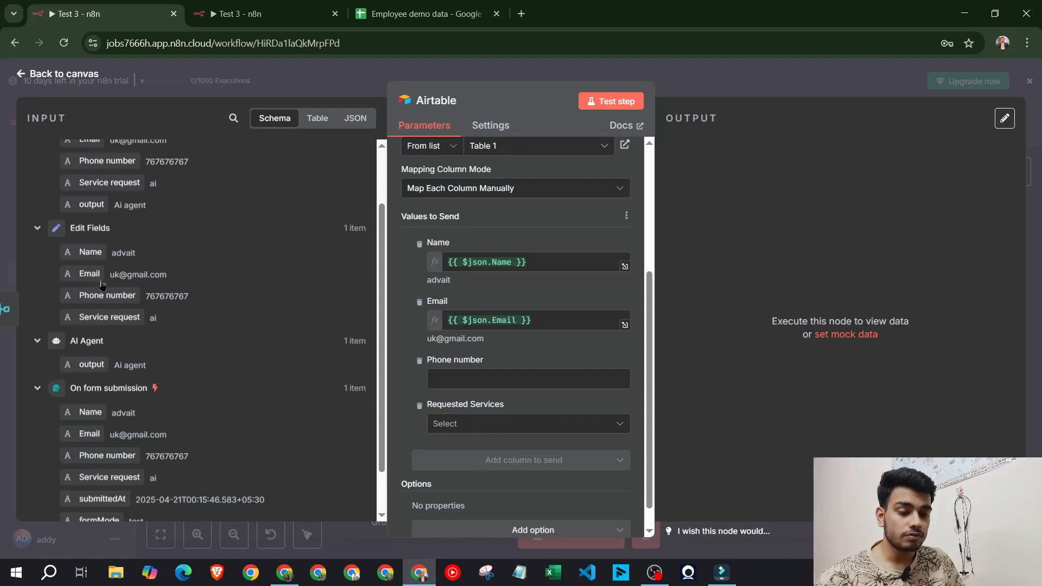
scroll(115, 321, "up", 3)
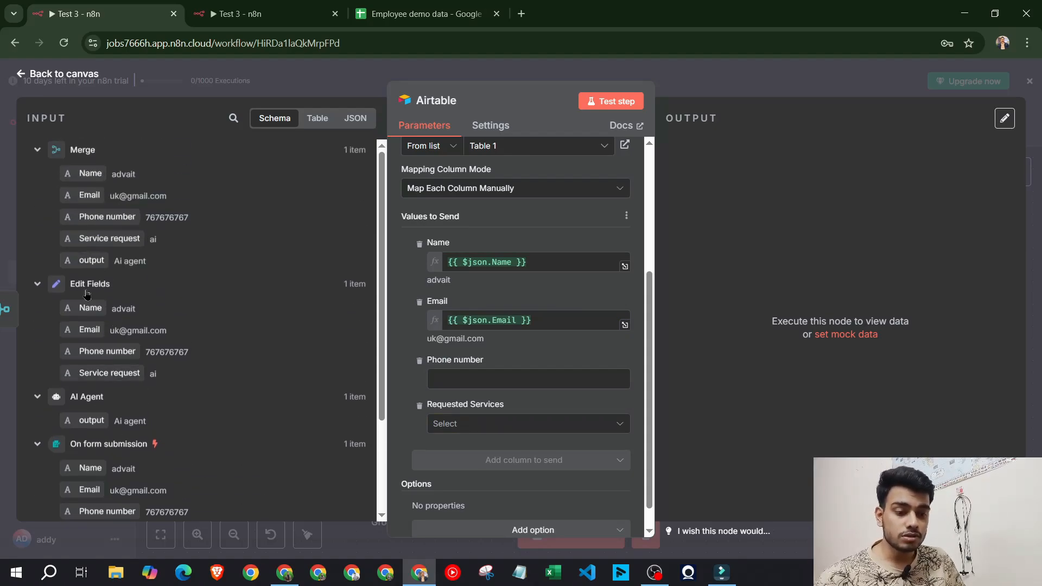
scroll(107, 355, "down", 3)
scroll(103, 342, "up", 3)
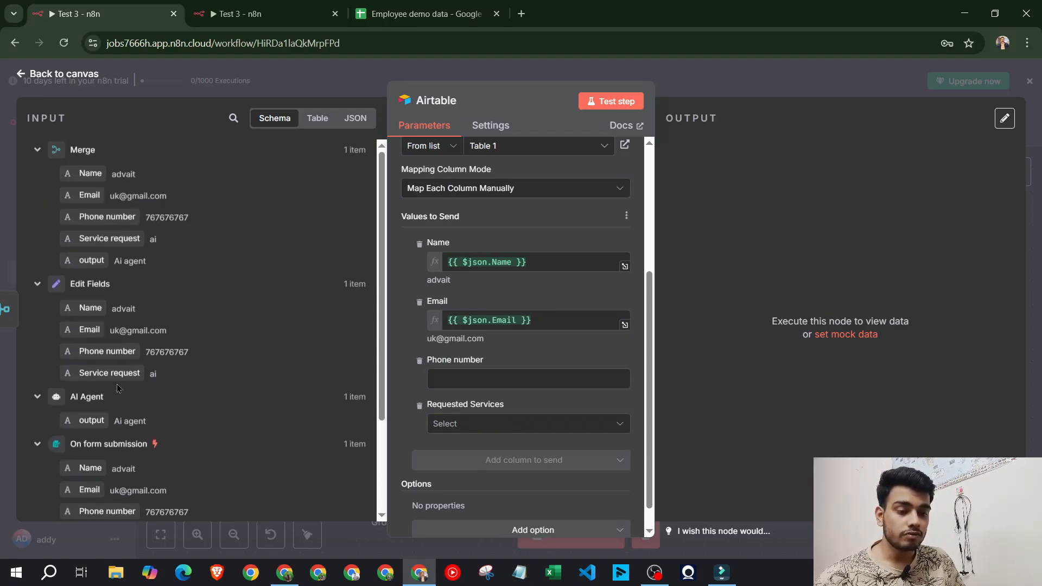
scroll(577, 337, "down", 1)
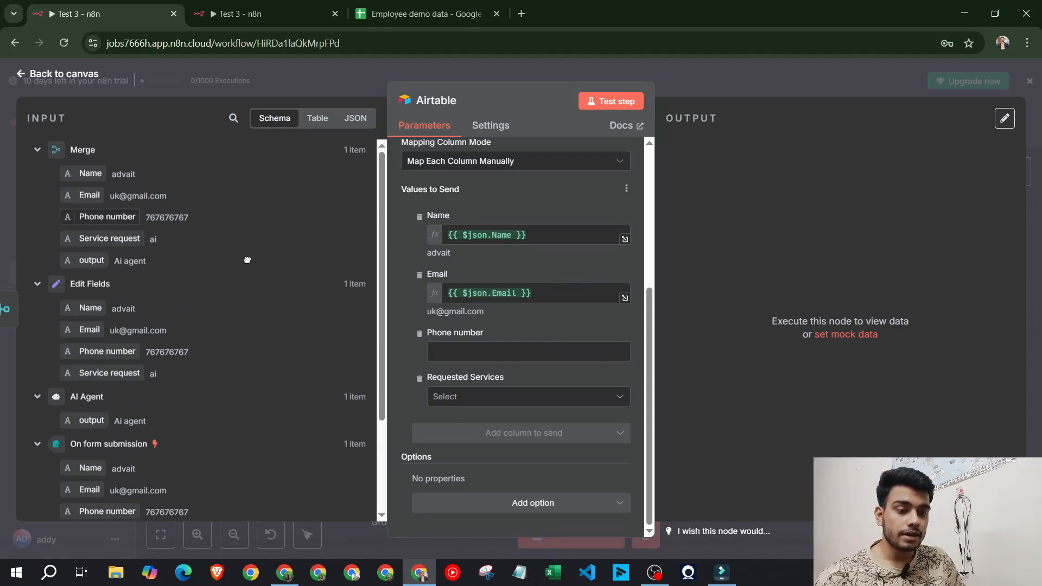
left_click_drag(107, 216, 494, 350)
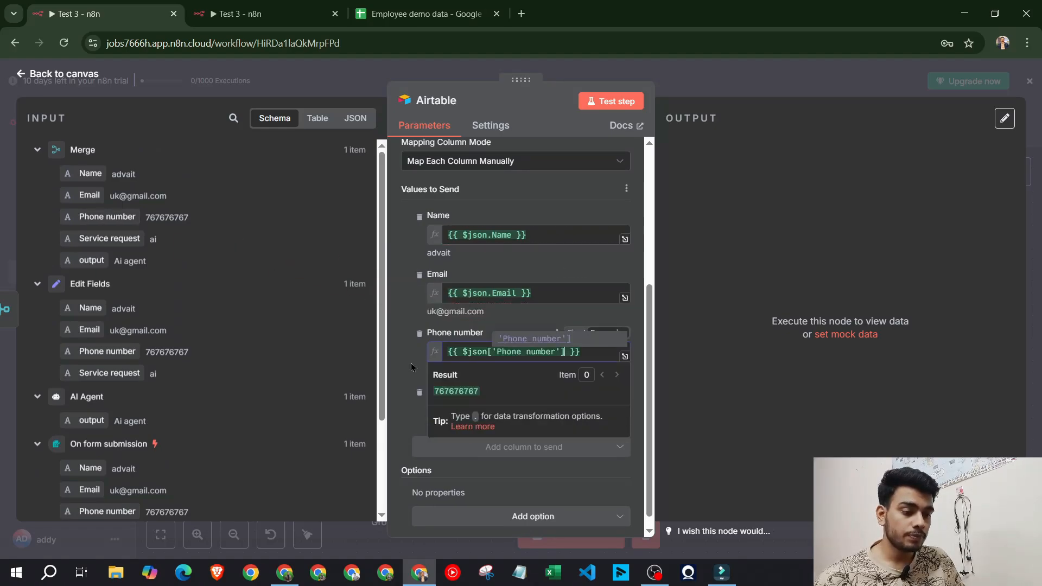
Map Service request into Requested Services and test the step, which rejects 'ai' as invalid
left_click(487, 411)
left_click(489, 416)
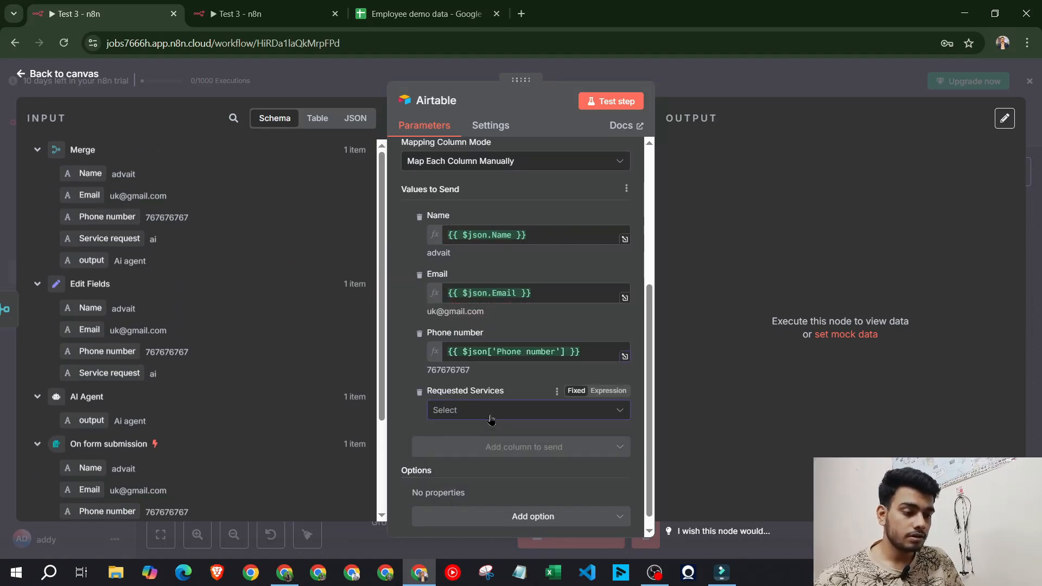
scroll(464, 416, "down", 1)
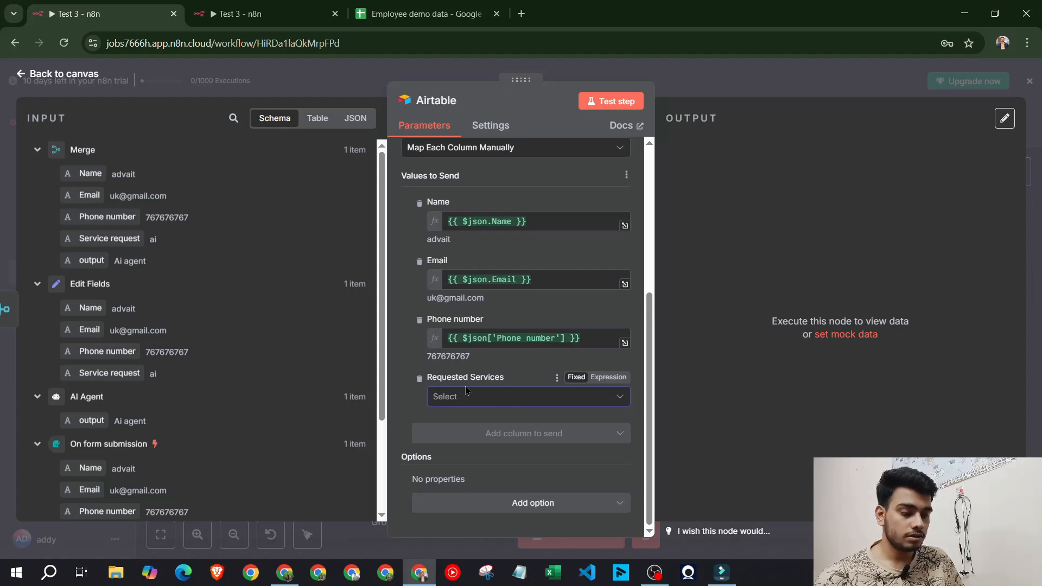
left_click(284, 573)
left_click(284, 572)
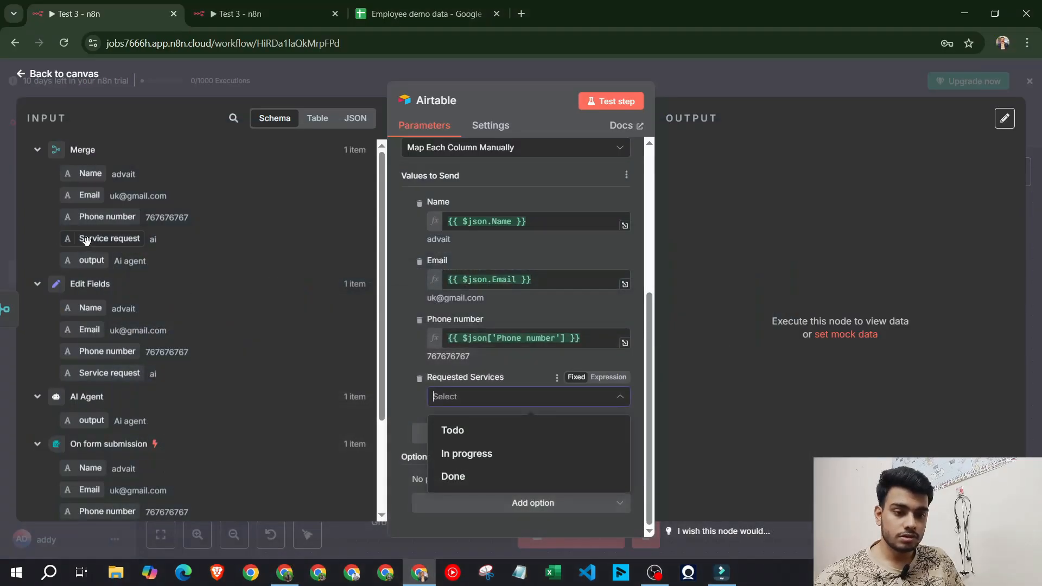
left_click_drag(87, 239, 519, 396)
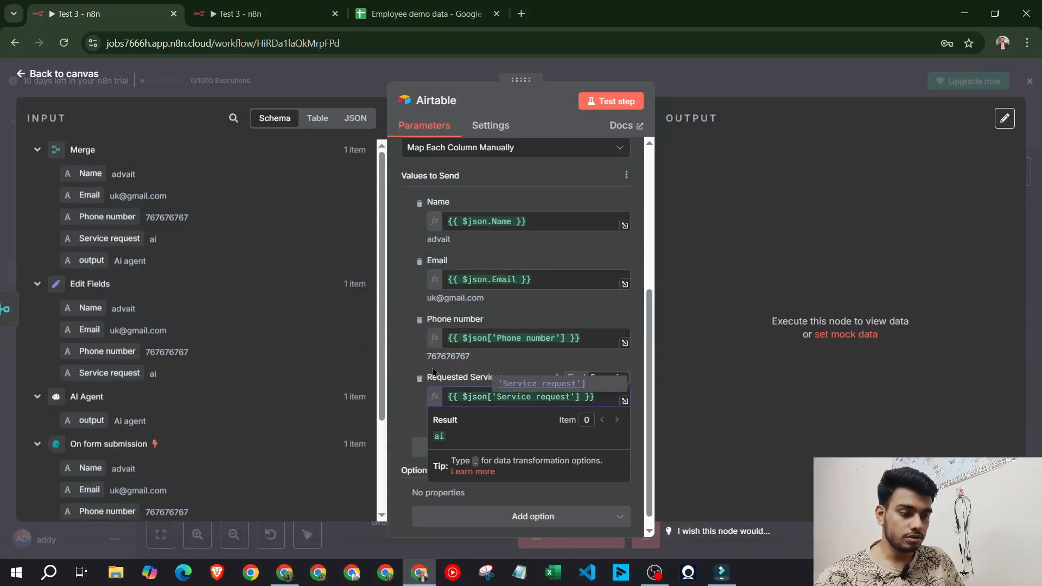
left_click(617, 102)
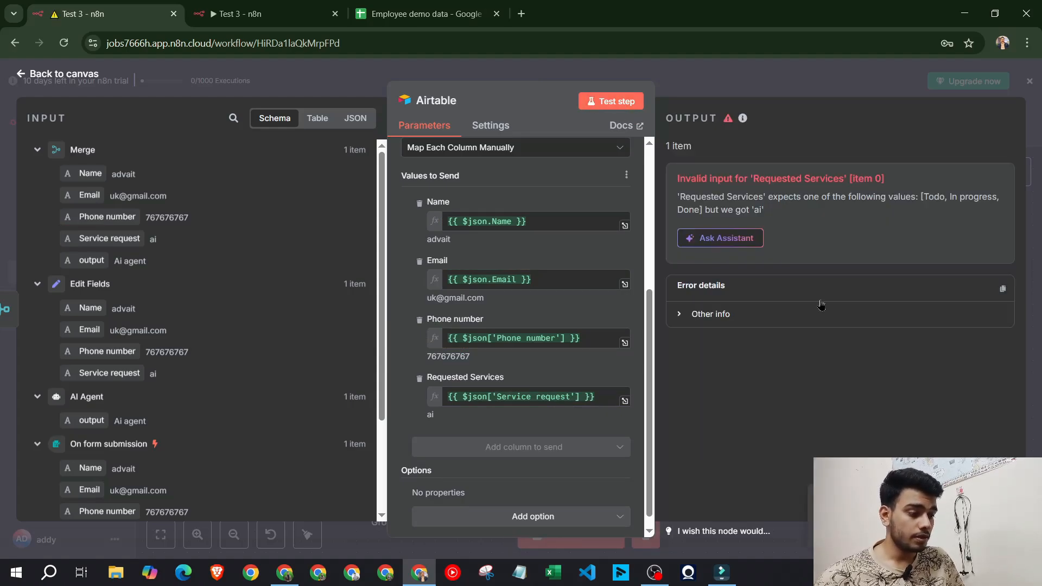
After reading the allowed-values error, clear the Requested Services expression in the Airtable node
left_click_drag(678, 197, 940, 197)
left_click(857, 240)
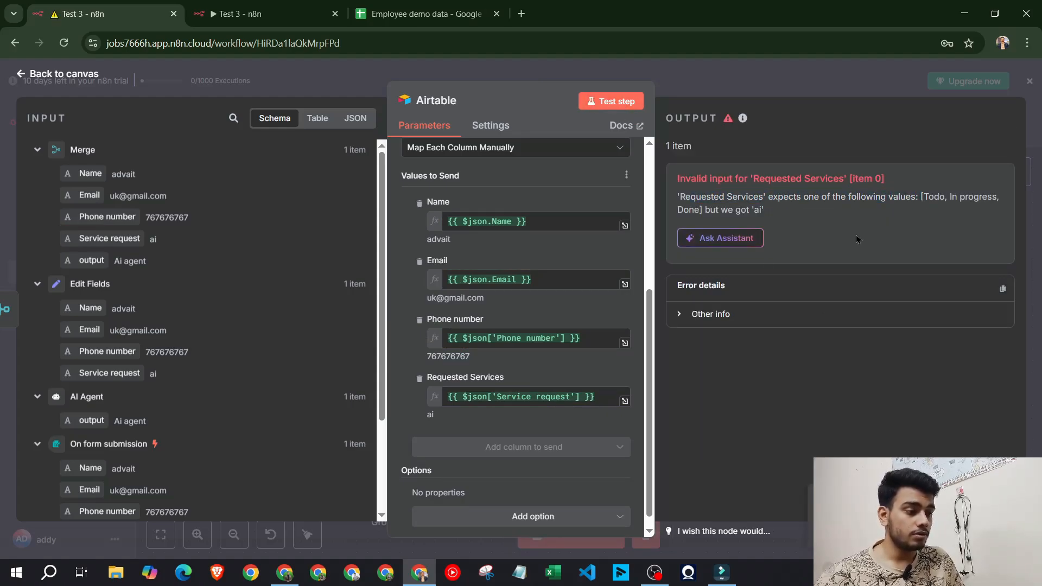
left_click(559, 395)
key("ctrl+a")
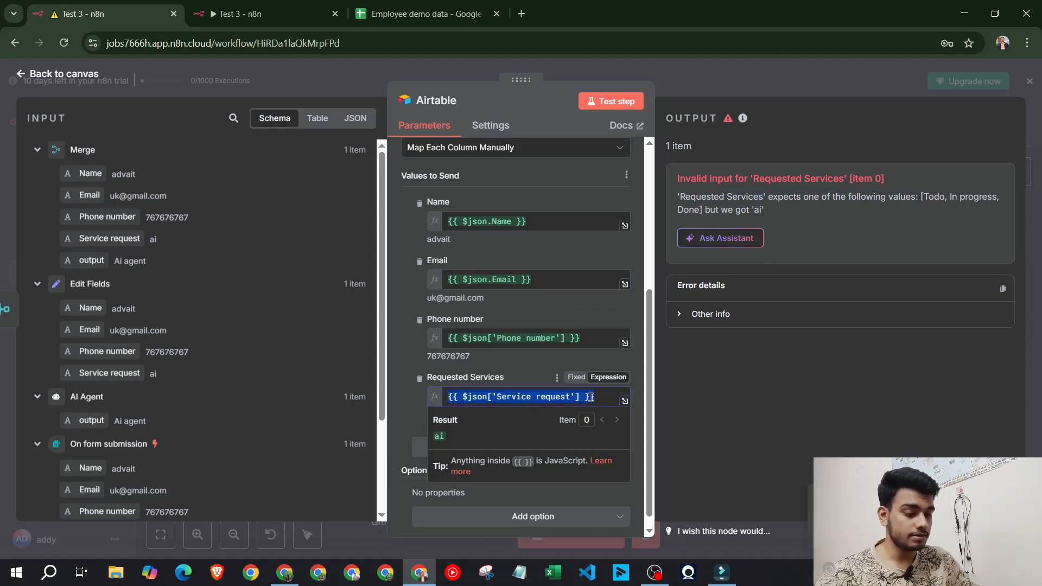
key("BackSpace")
left_click(410, 351)
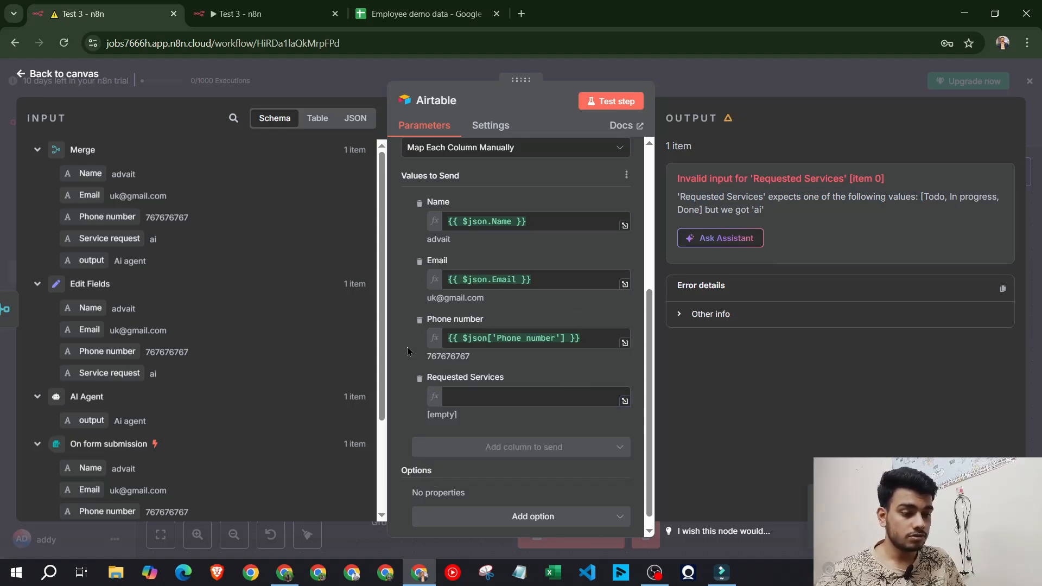
left_click(286, 575)
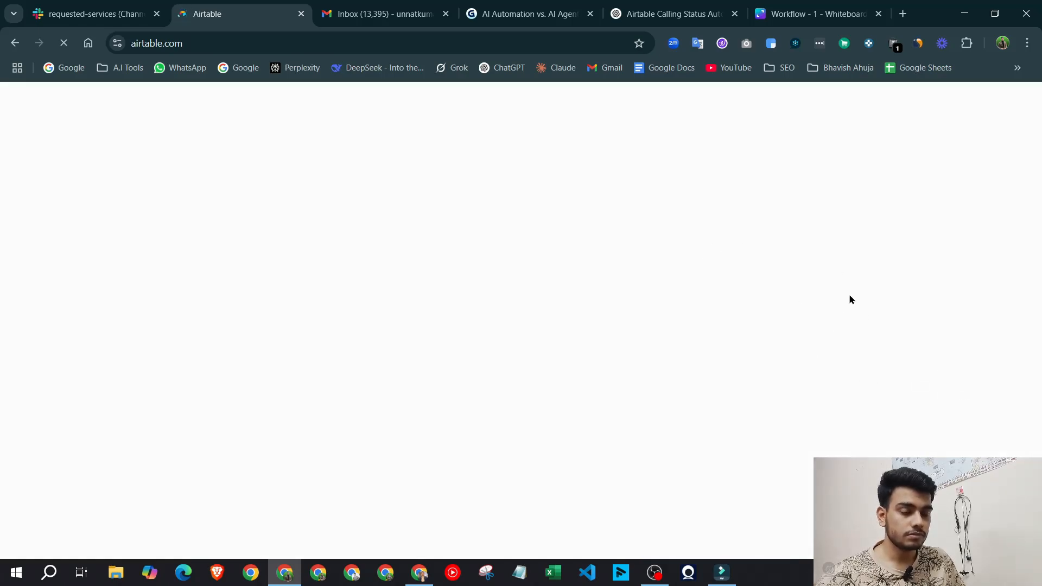
Change the Requested Services field in Services request n8n from Single select to Long text
scroll(353, 353, "down", 2)
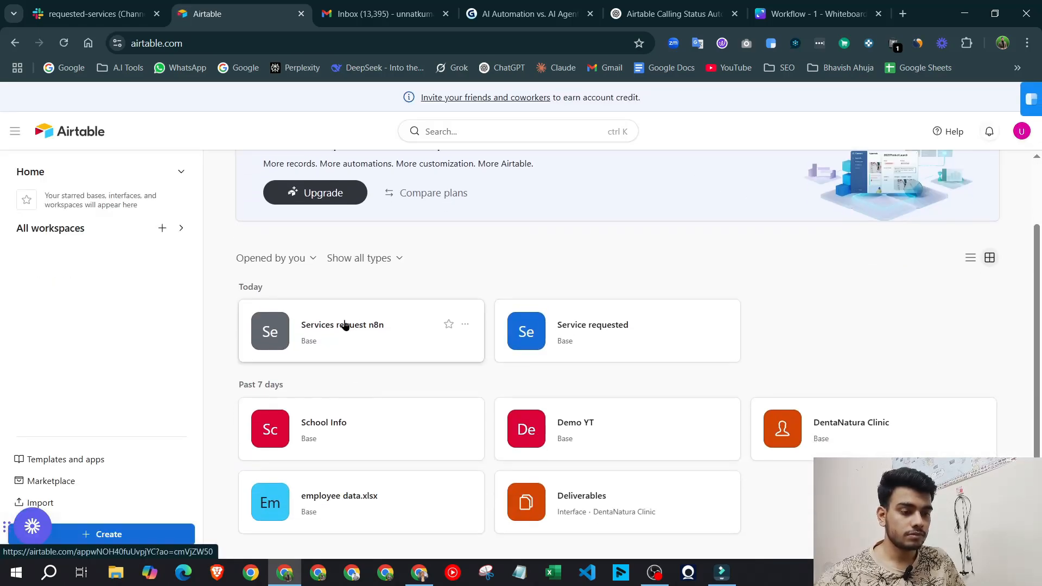
left_click(344, 326)
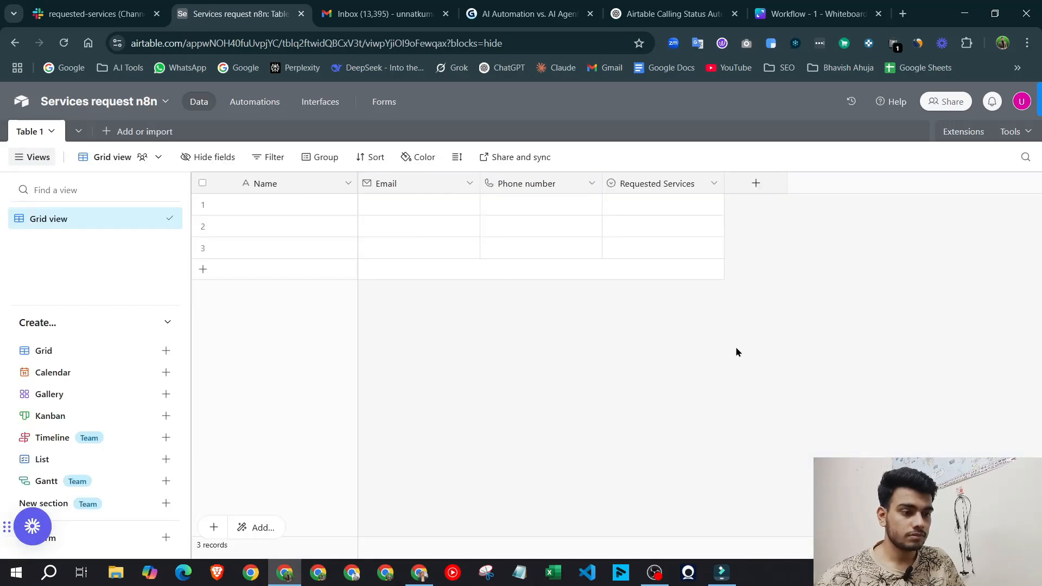
left_click(663, 186)
double_click(663, 188)
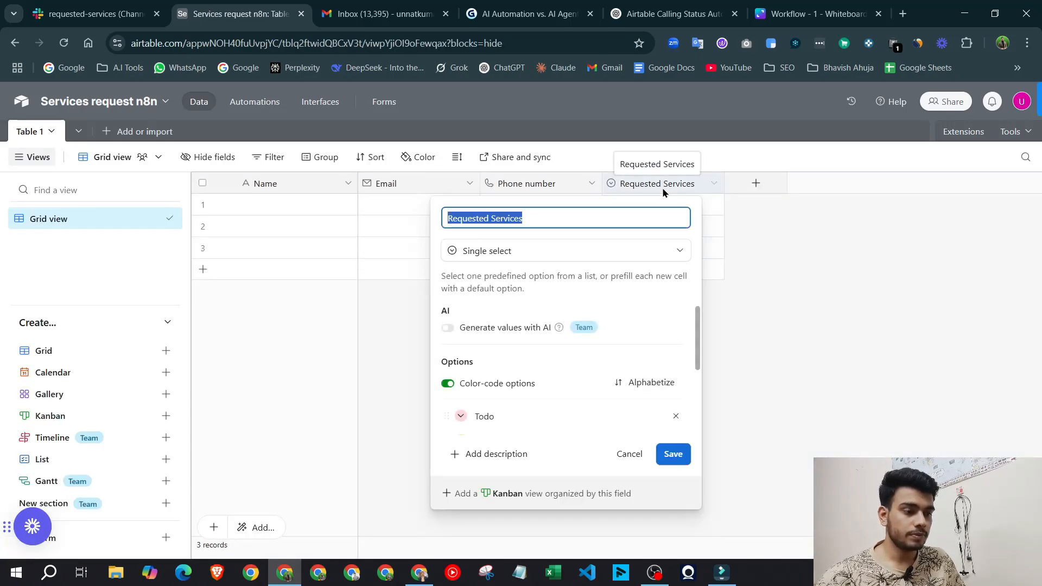
left_click(513, 250)
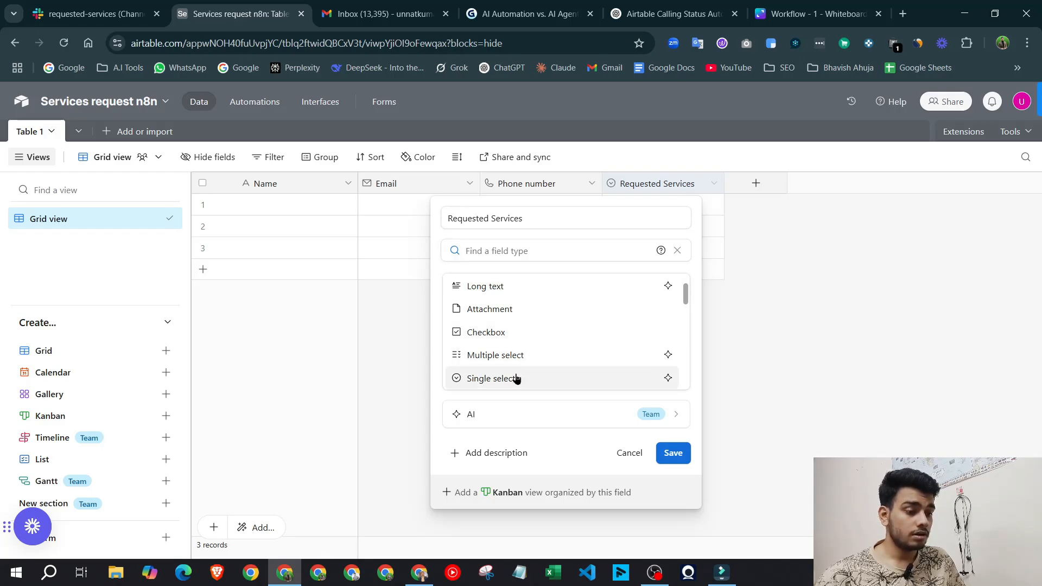
left_click(501, 289)
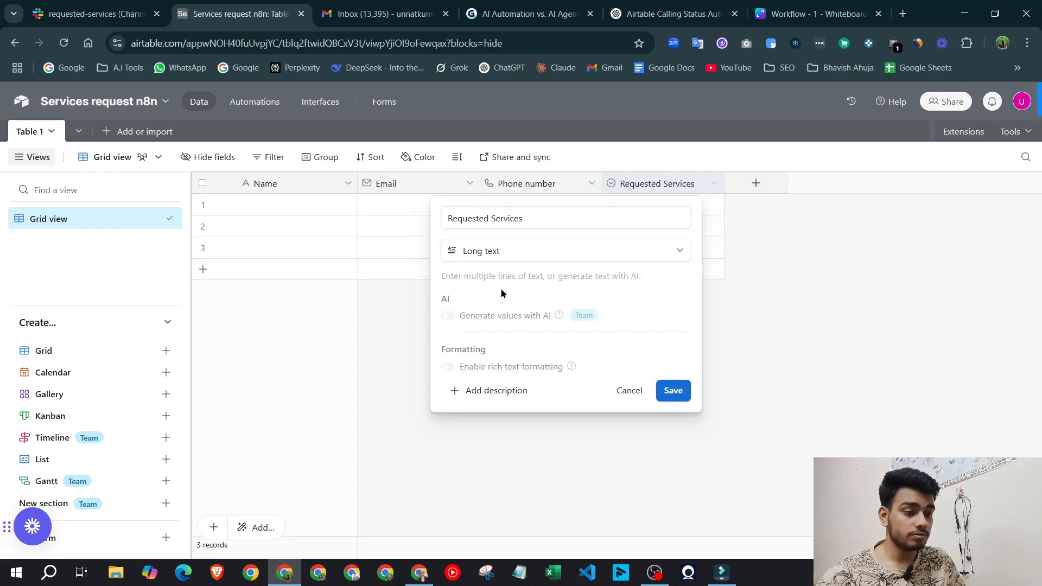
left_click(672, 391)
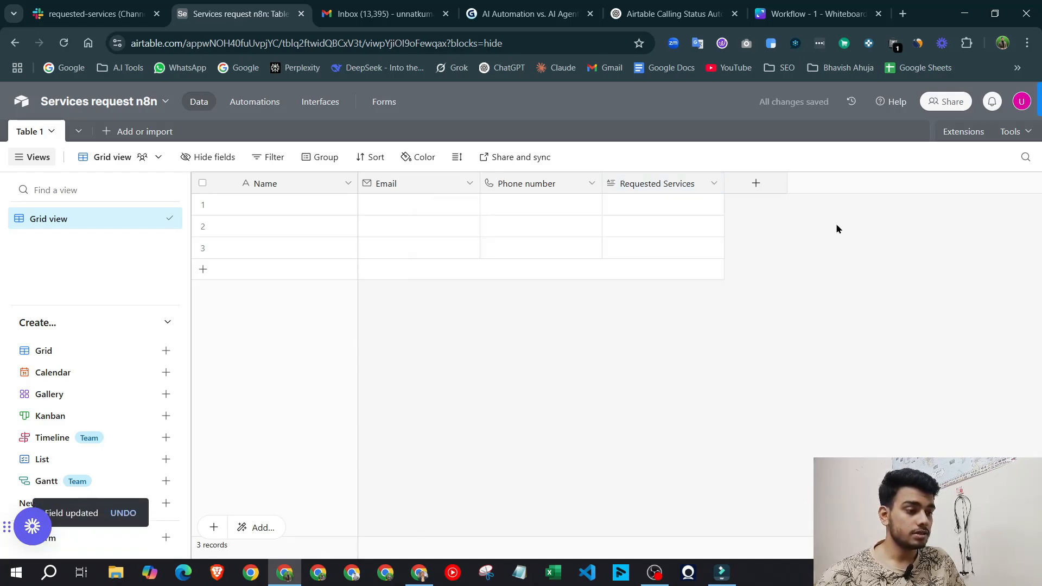
left_click(420, 573)
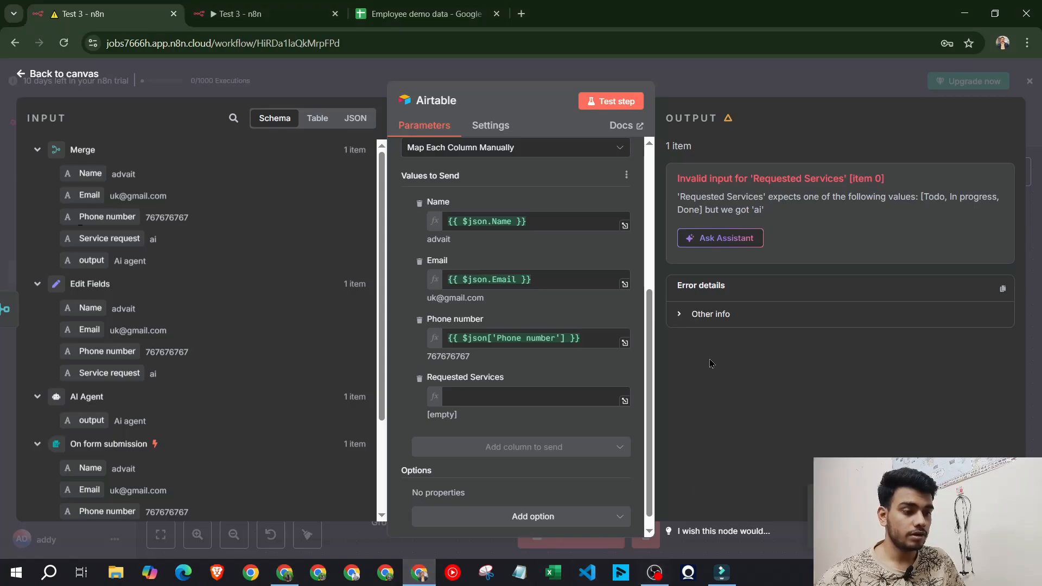
Refresh the table columns and map the input's output value into Requested Services, previewing 'Ai agent'
scroll(602, 283, "up", 2)
left_click(611, 265)
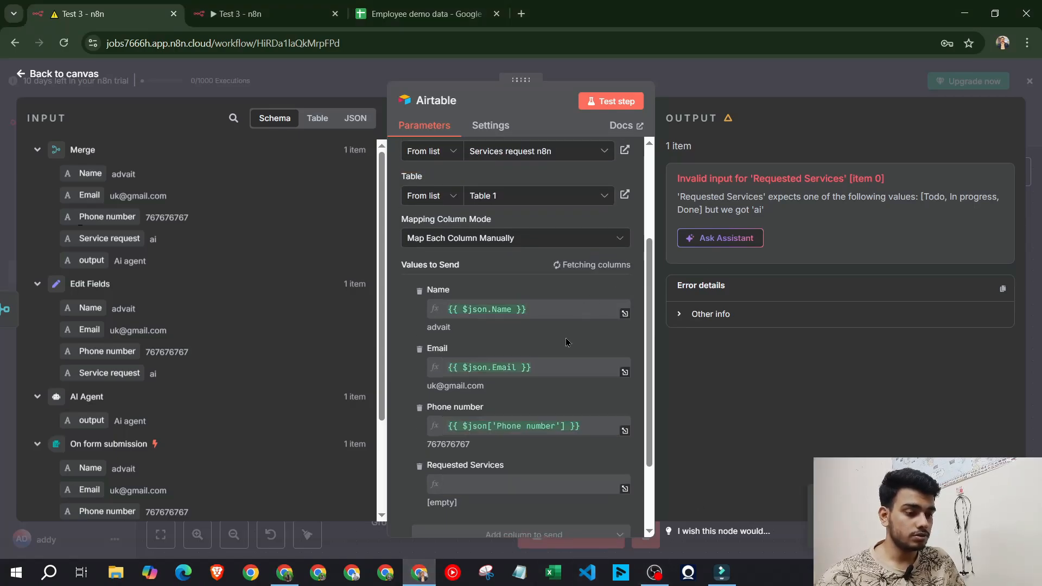
scroll(591, 350, "down", 2)
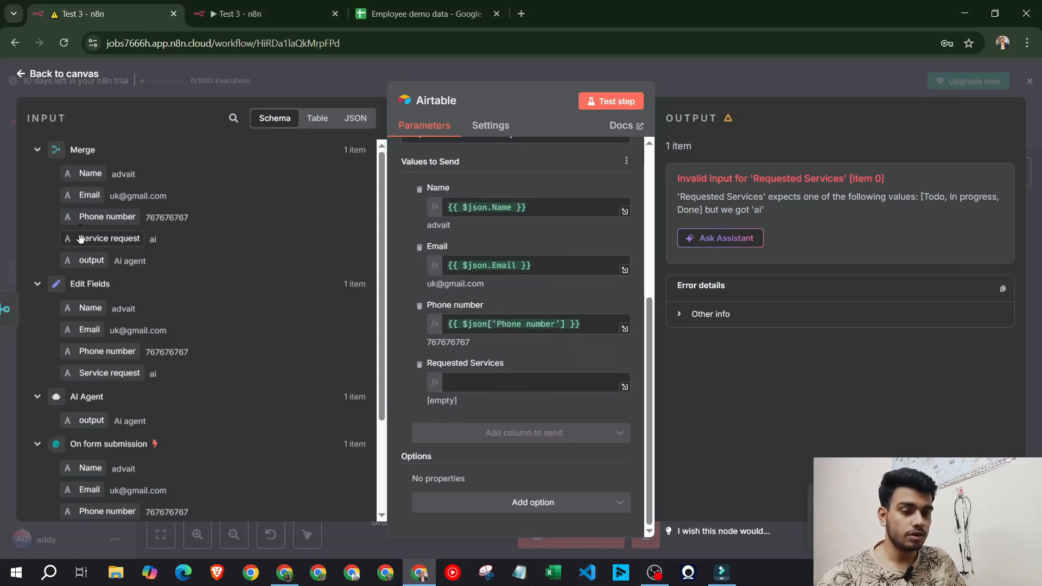
left_click_drag(80, 239, 491, 387)
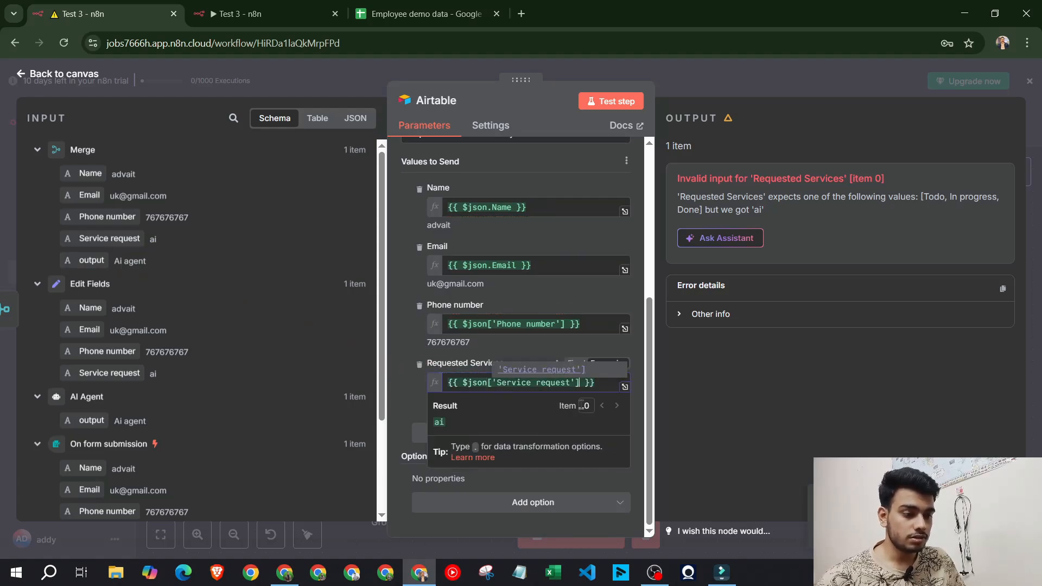
key("ctrl+a")
key("BackSpace")
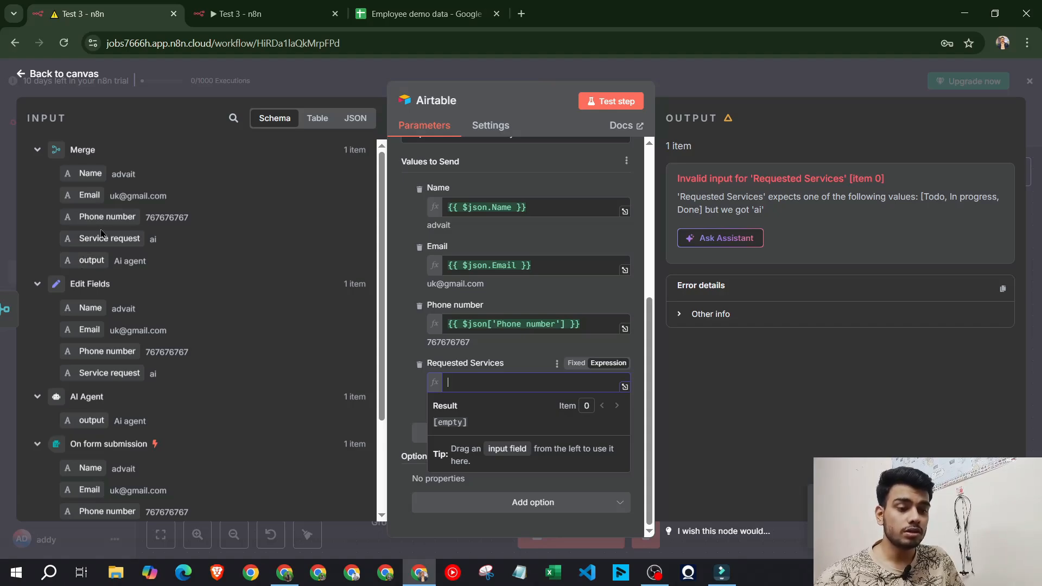
left_click_drag(109, 271, 497, 384)
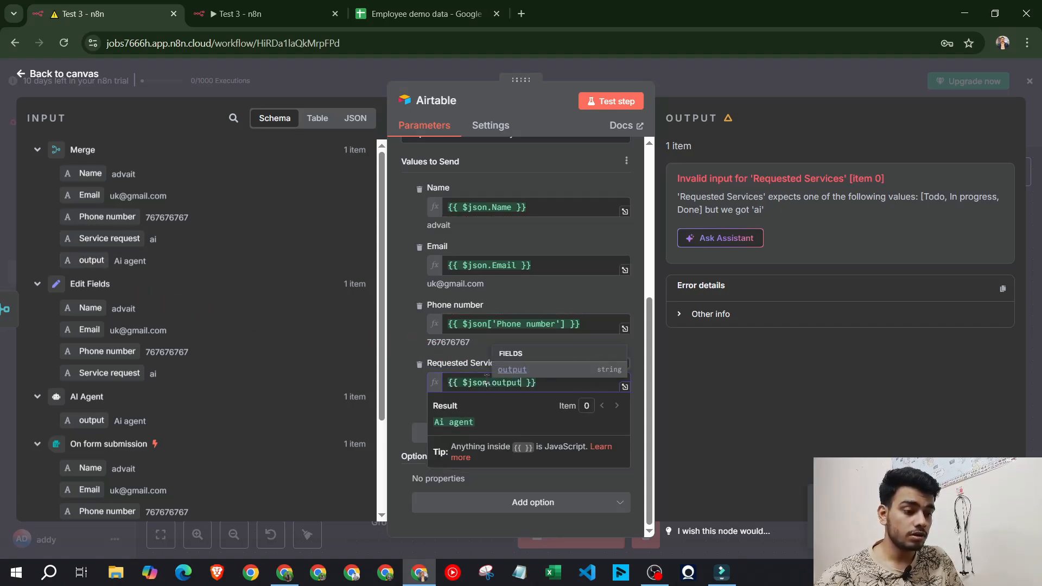
left_click(421, 357)
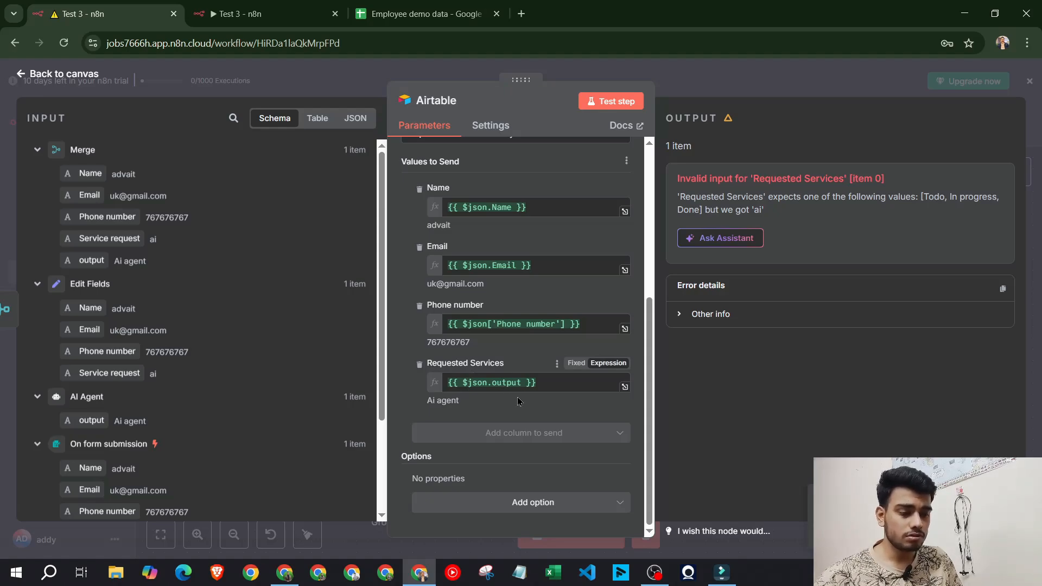
left_click(285, 573)
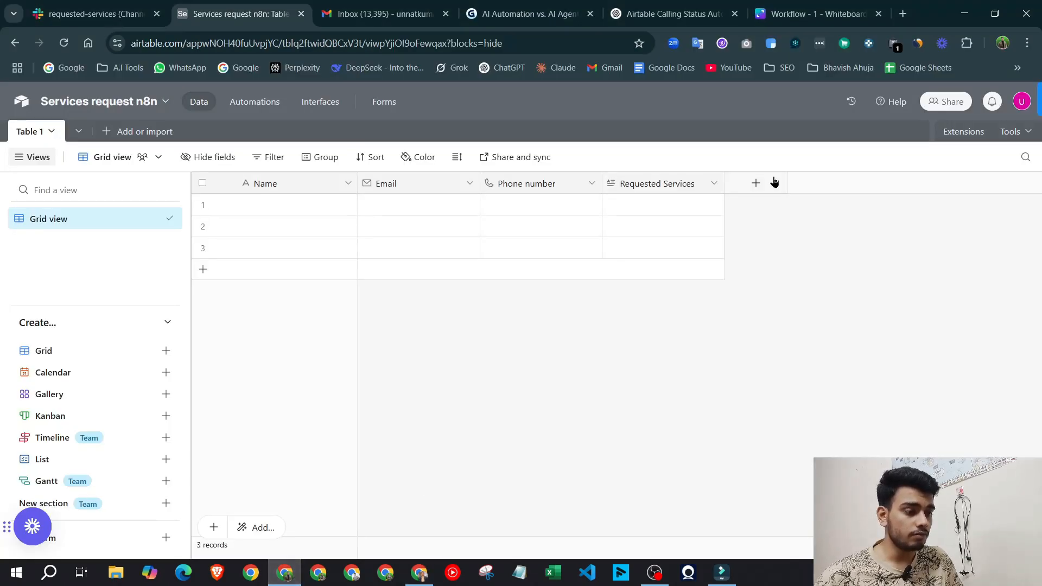
Add a Long text column 'Customer comment' to Airtable's Table 1, placed before Requested Services
left_click(757, 184)
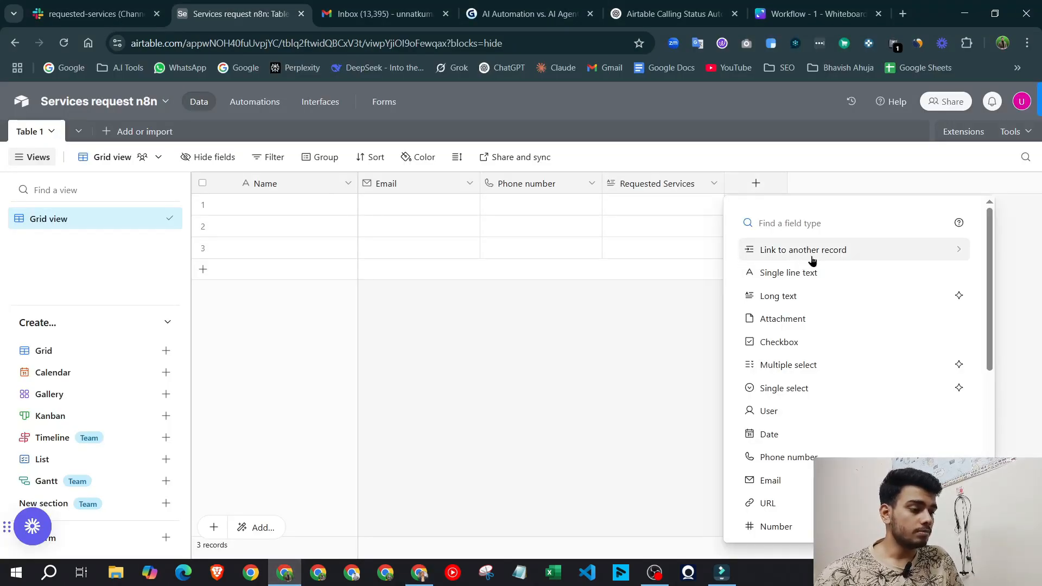
left_click(419, 572)
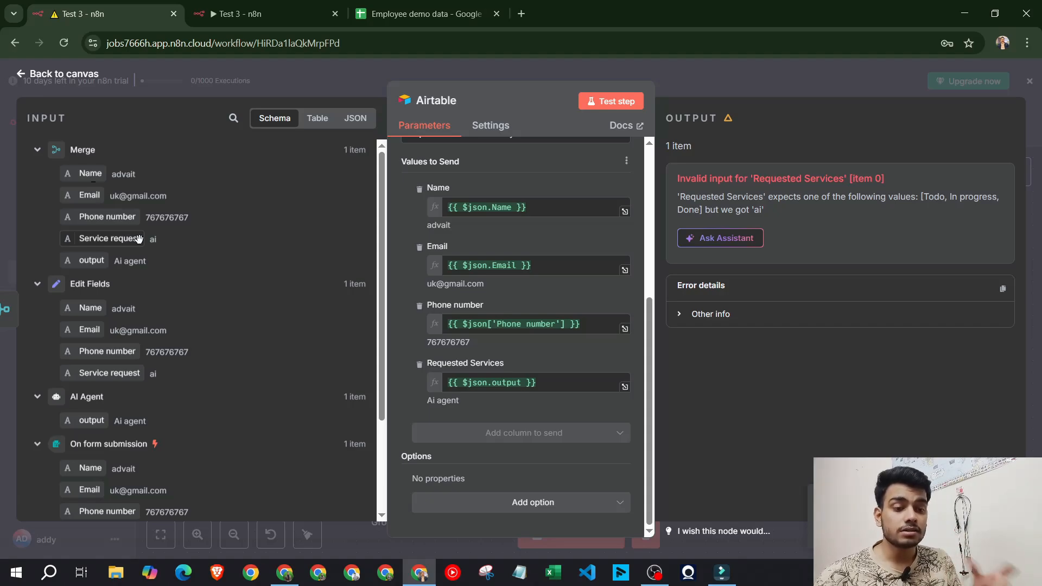
left_click(285, 572)
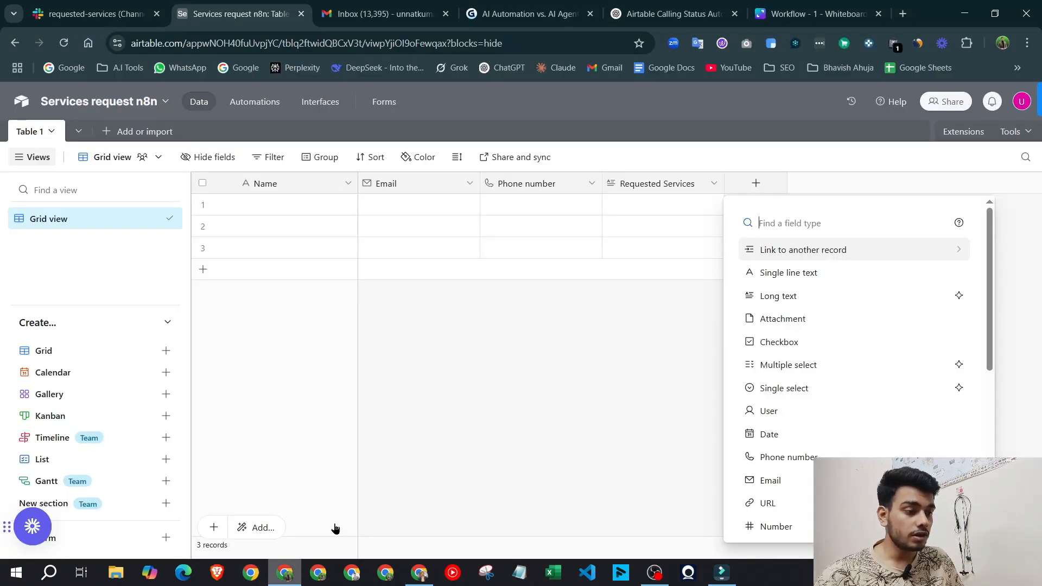
left_click(807, 303)
type("Customer comment")
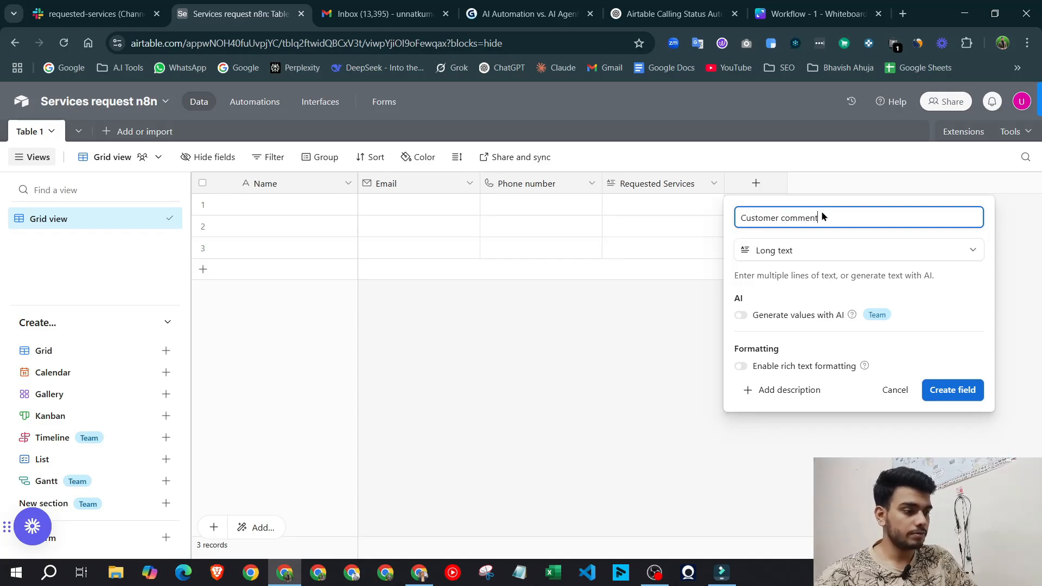
key("Return")
left_click_drag(666, 182, 649, 185)
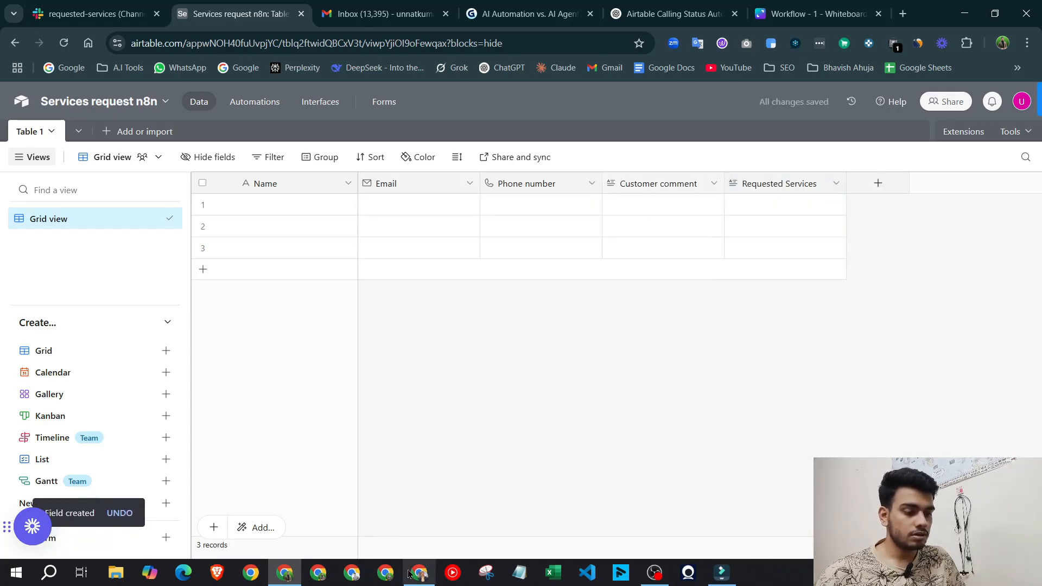
left_click(419, 572)
Refresh the Airtable node's columns, map Service request into Customer comment, and run a test
scroll(597, 245, "up", 4)
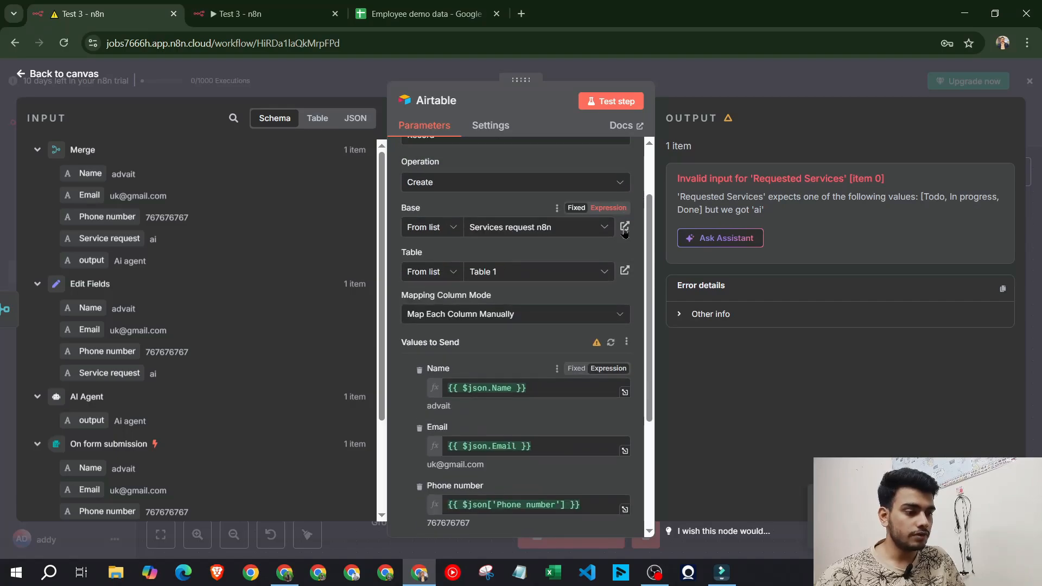
left_click(610, 341)
scroll(514, 374, "down", 3)
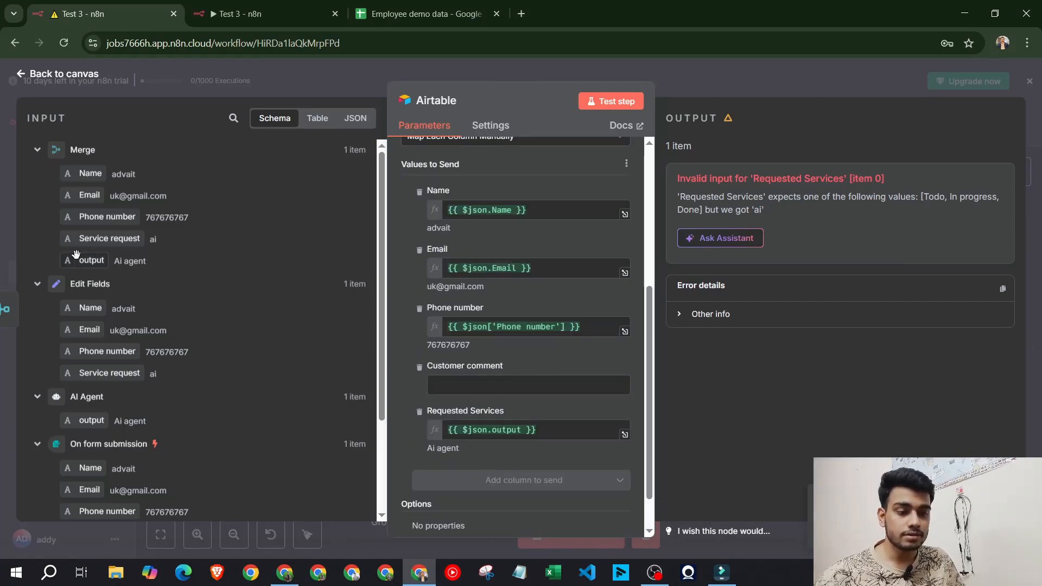
left_click_drag(98, 241, 543, 387)
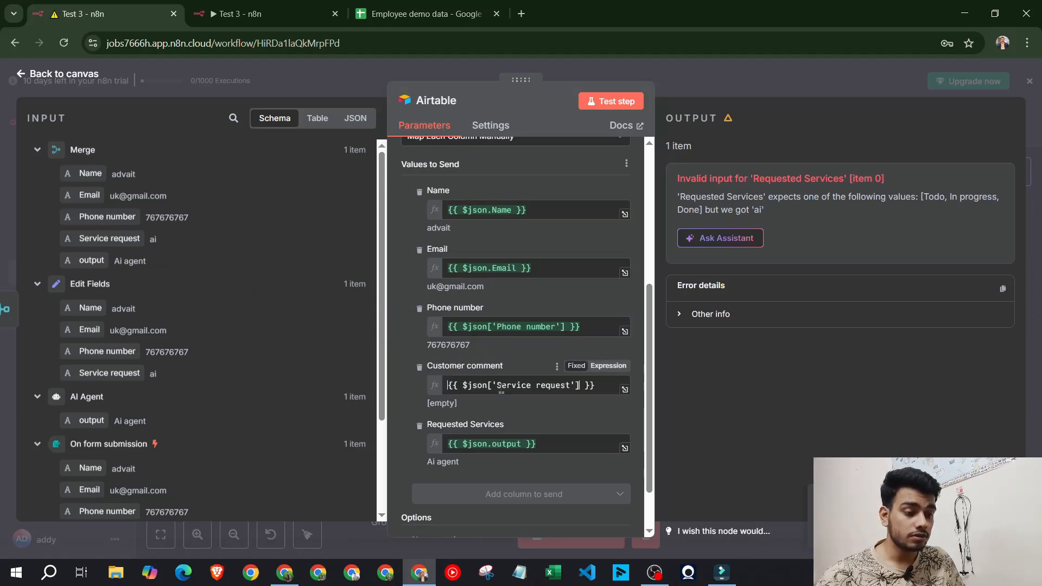
left_click(617, 102)
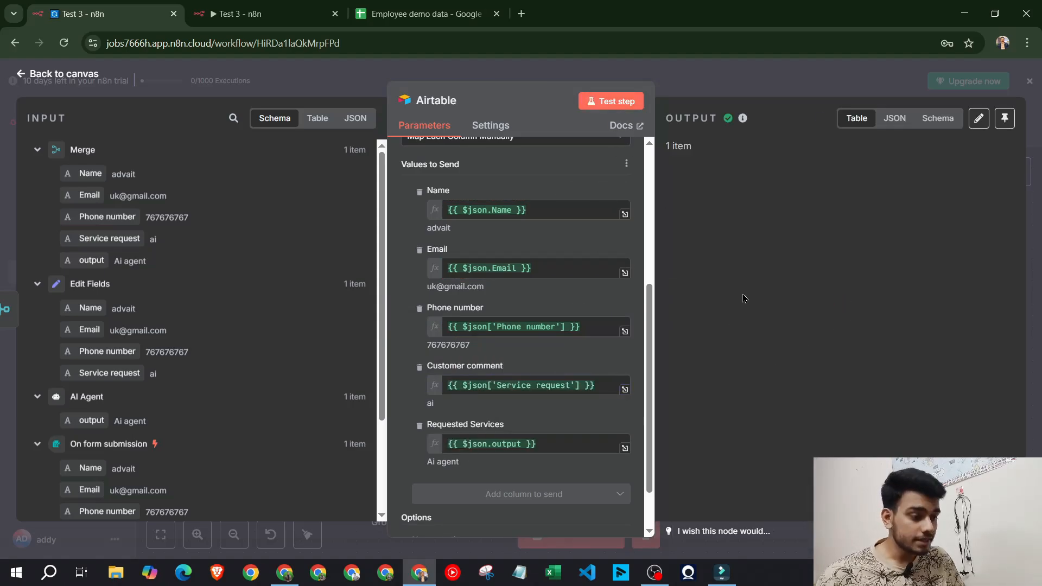
Delete all the test records from the Airtable table
left_click(307, 572)
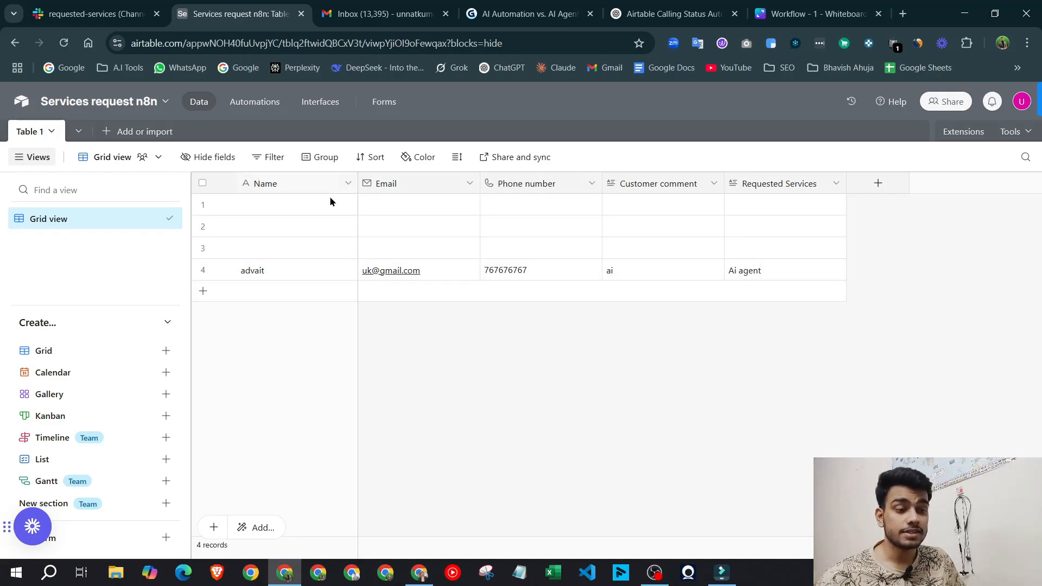
left_click(203, 183)
right_click(280, 215)
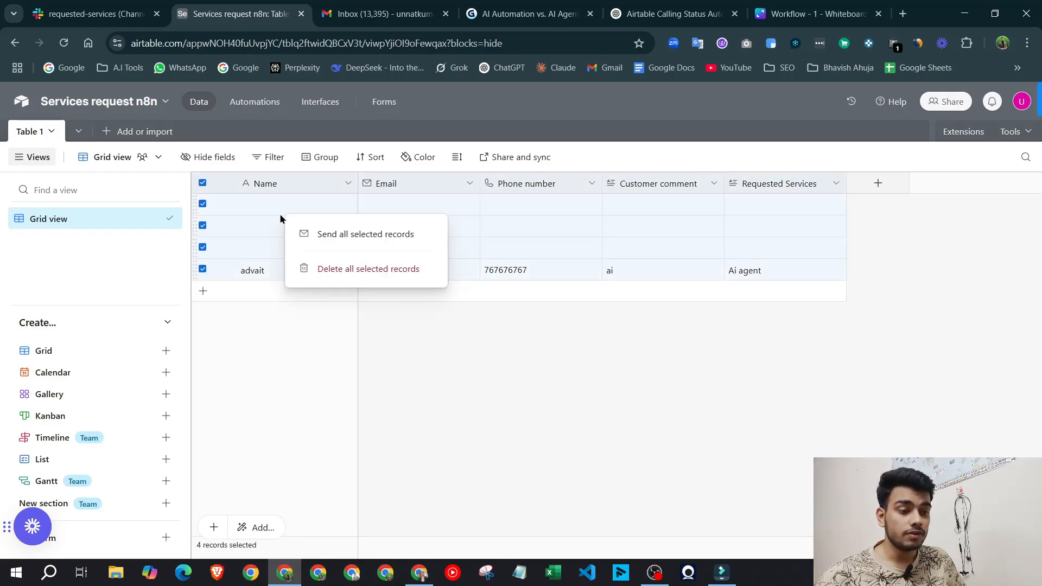
left_click(368, 269)
left_click(419, 573)
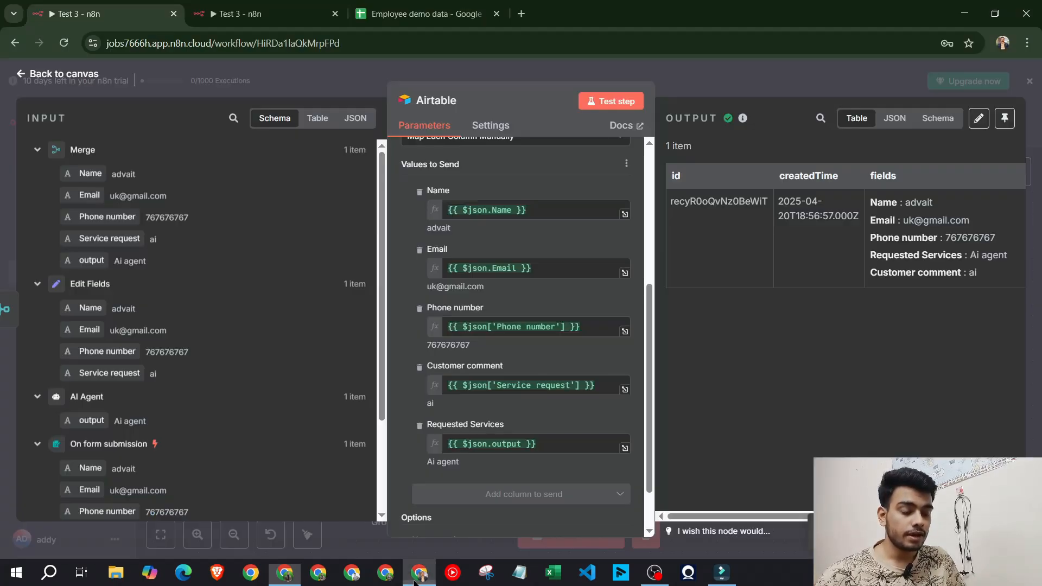
Tidy up the first workflow's node layout and bring up the other Test 3 workflow
left_click(758, 79)
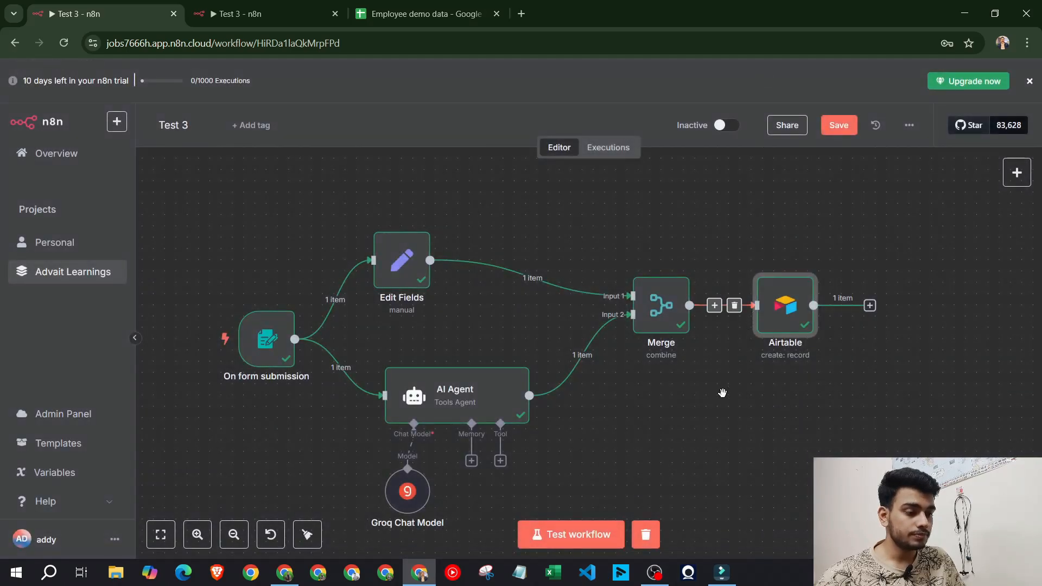
left_click(307, 535)
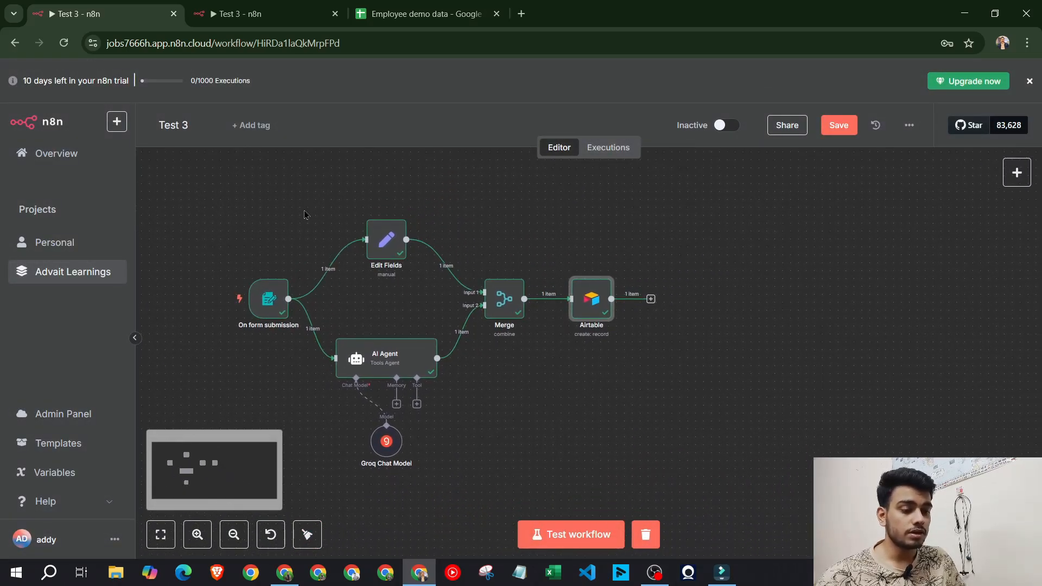
left_click(272, 5)
left_click(575, 444)
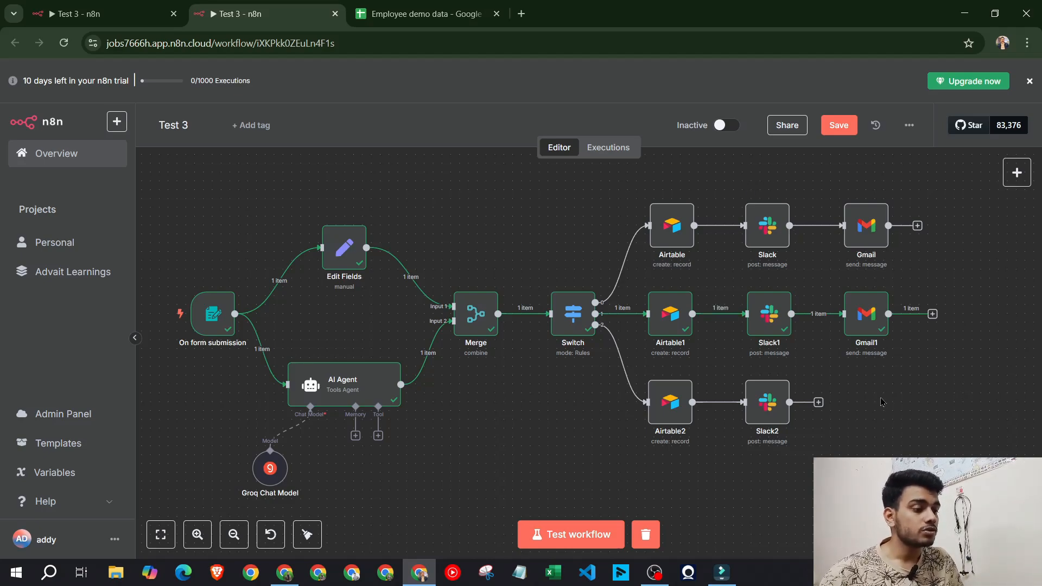
Open the node picker to add a step after the Airtable node in the smaller workflow
left_click(115, 5)
left_click(233, 7)
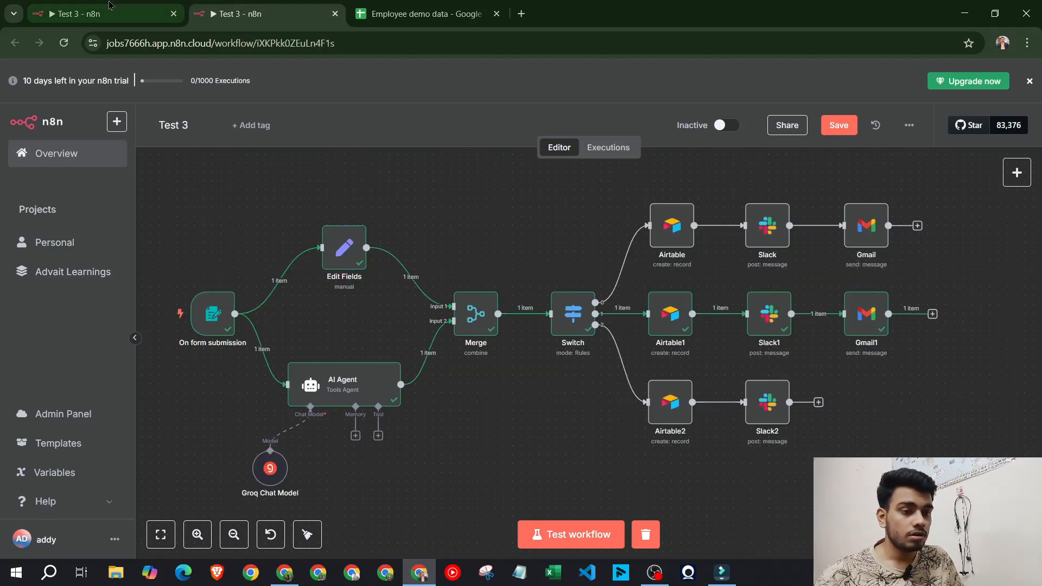
left_click(108, 7)
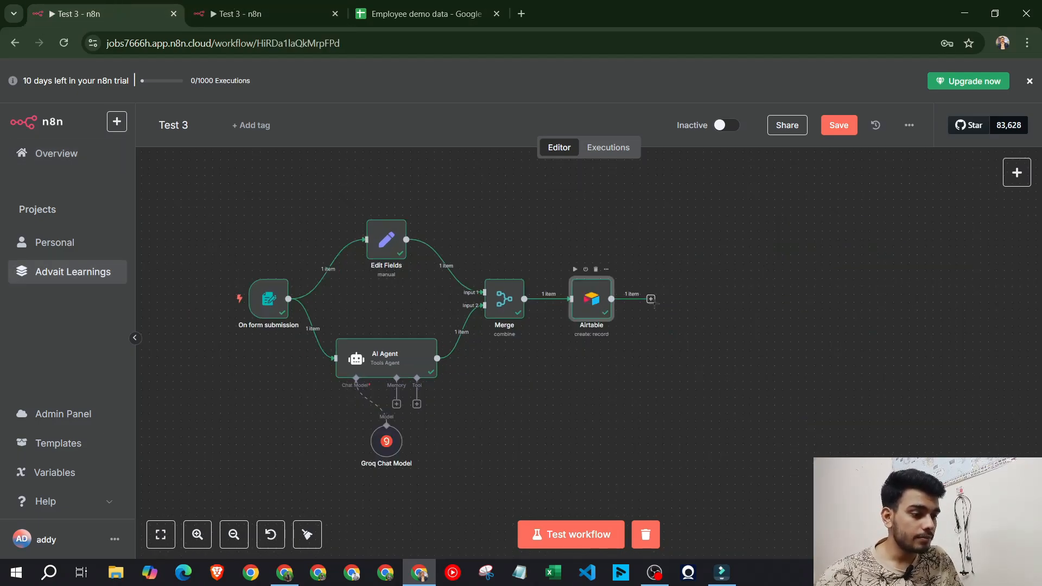
left_click(650, 299)
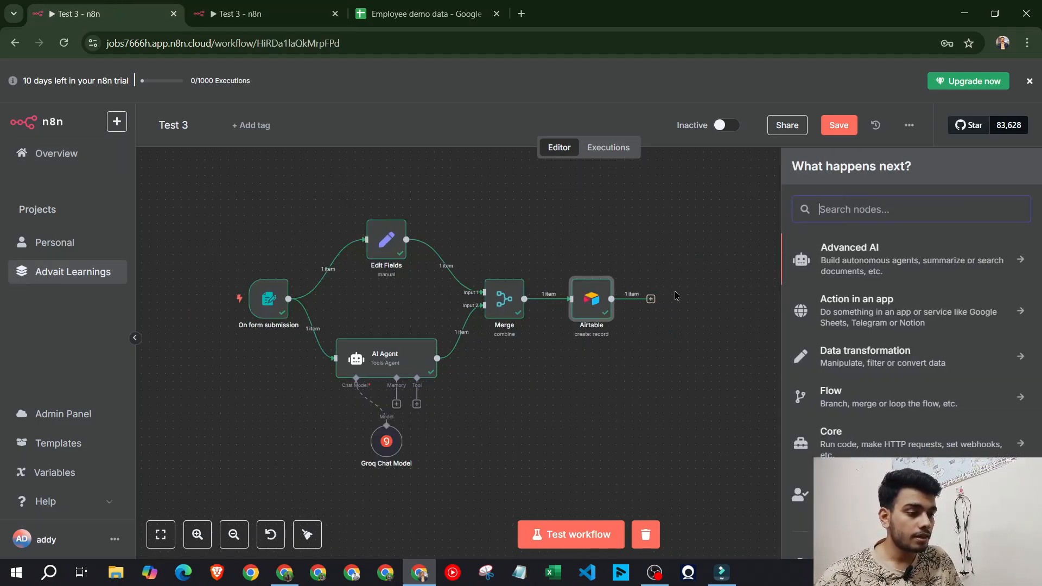
left_click(222, 7)
left_click(91, 6)
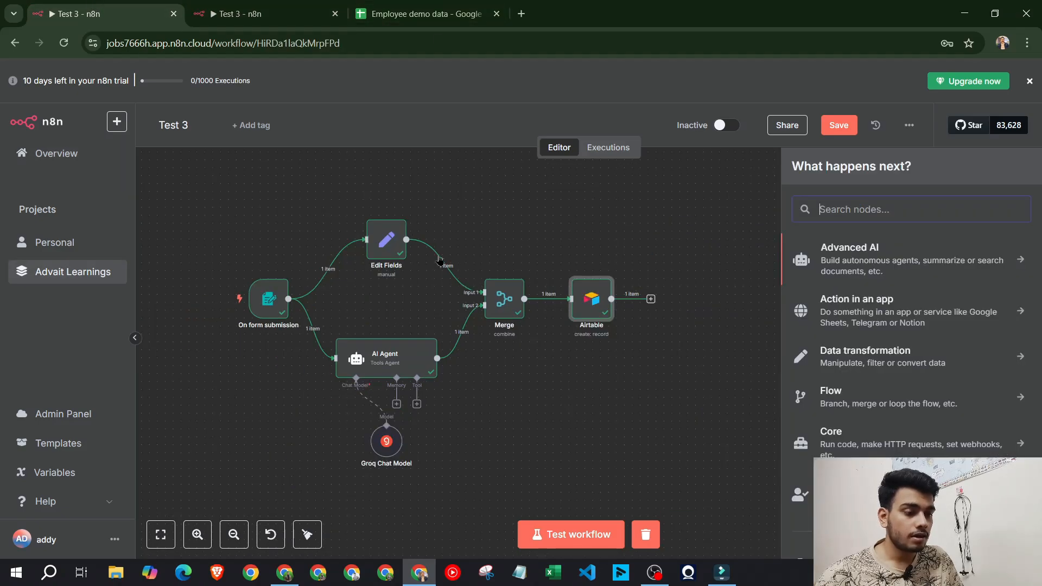
Review the larger workflow's Switch routing rules, then return to the smaller workflow
left_click(234, 14)
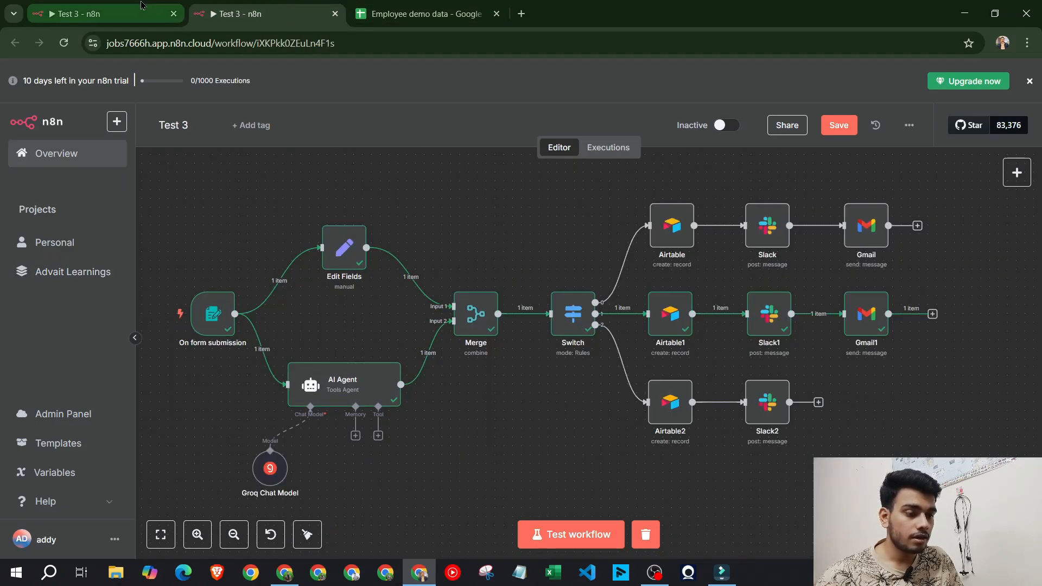
double_click(576, 323)
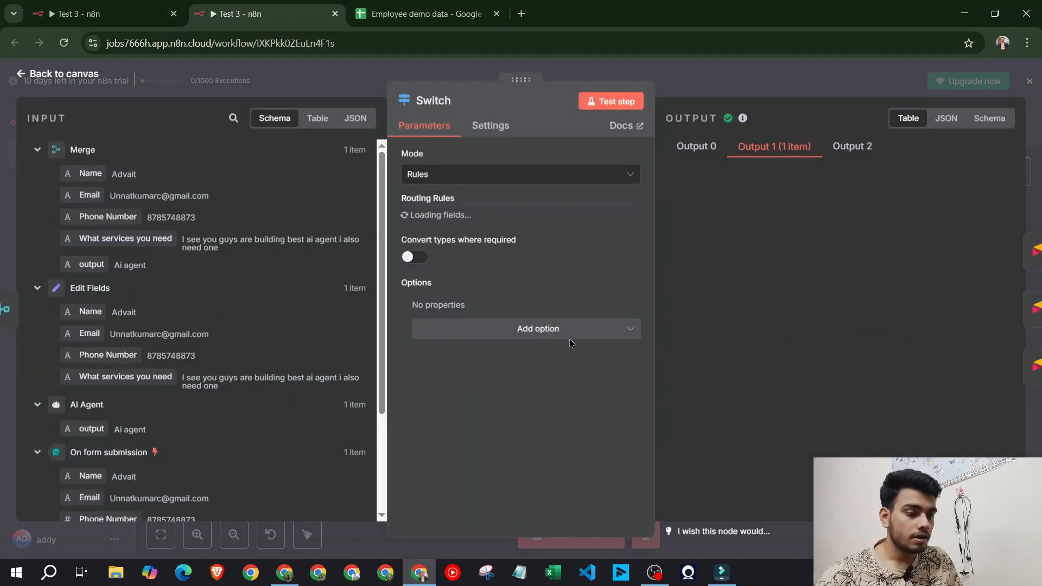
scroll(557, 339, "down", 5)
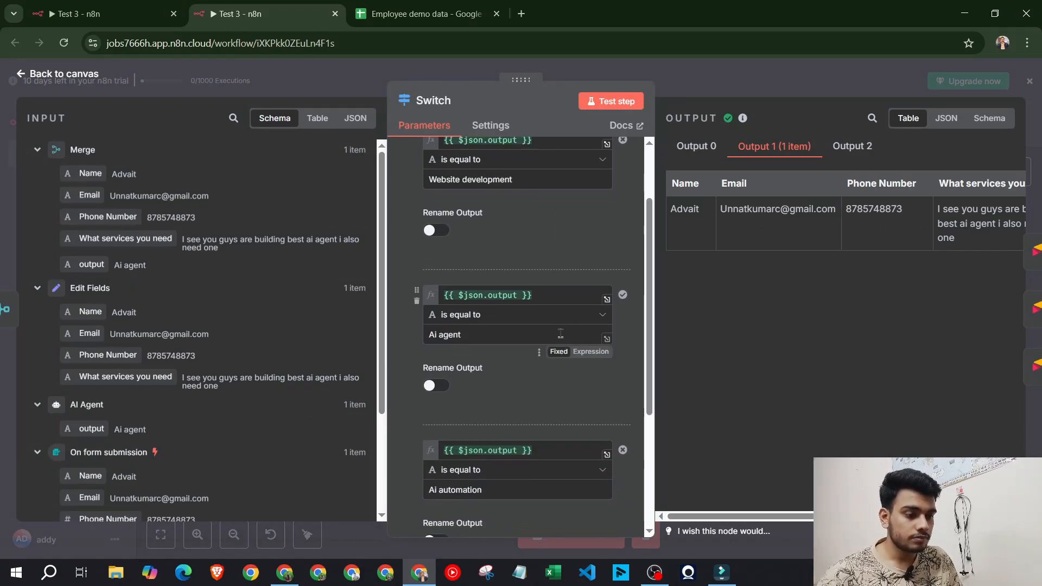
left_click(722, 74)
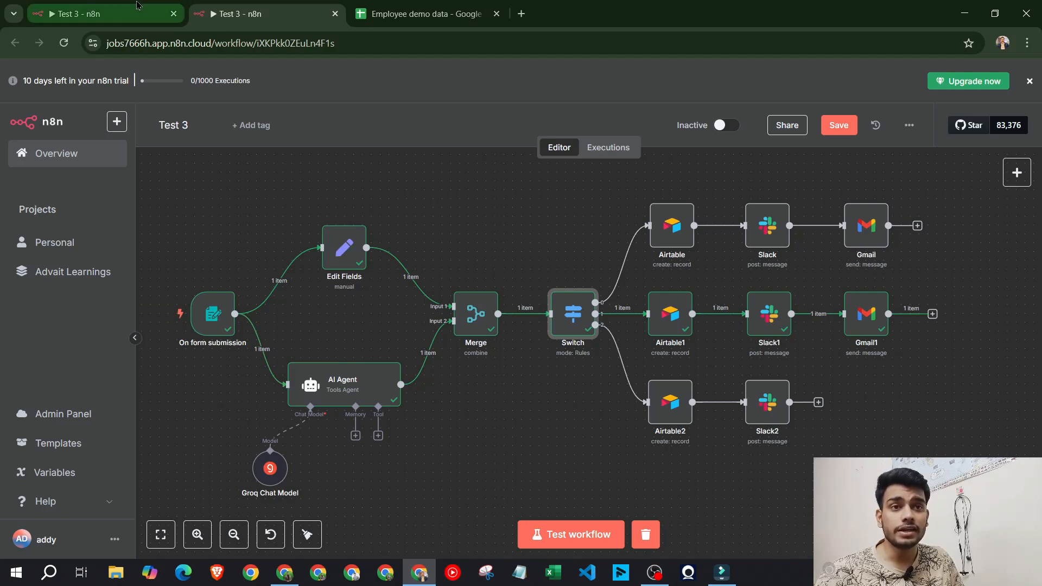
mouse_move(137, 5)
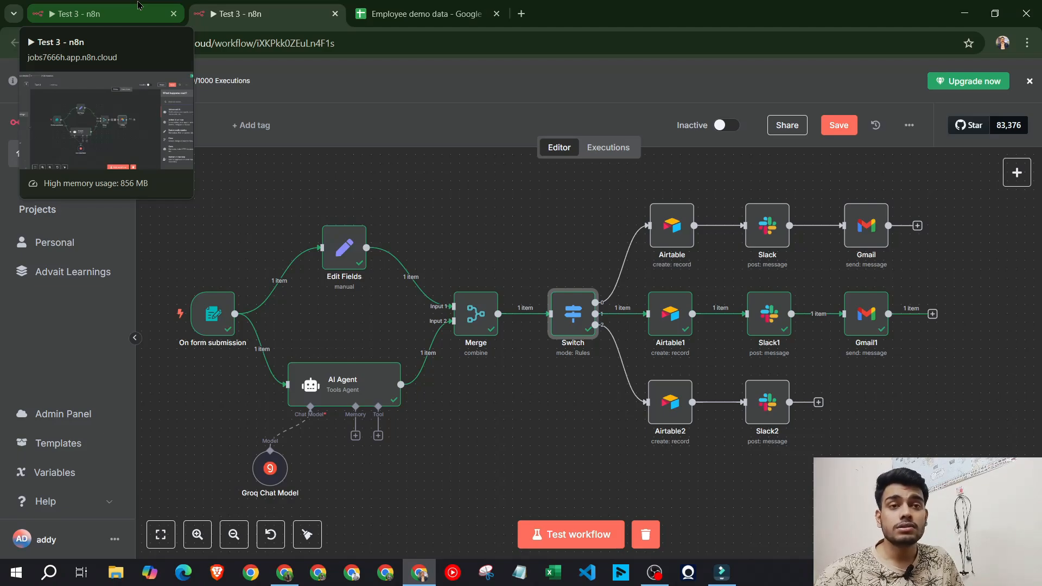
left_click(137, 6)
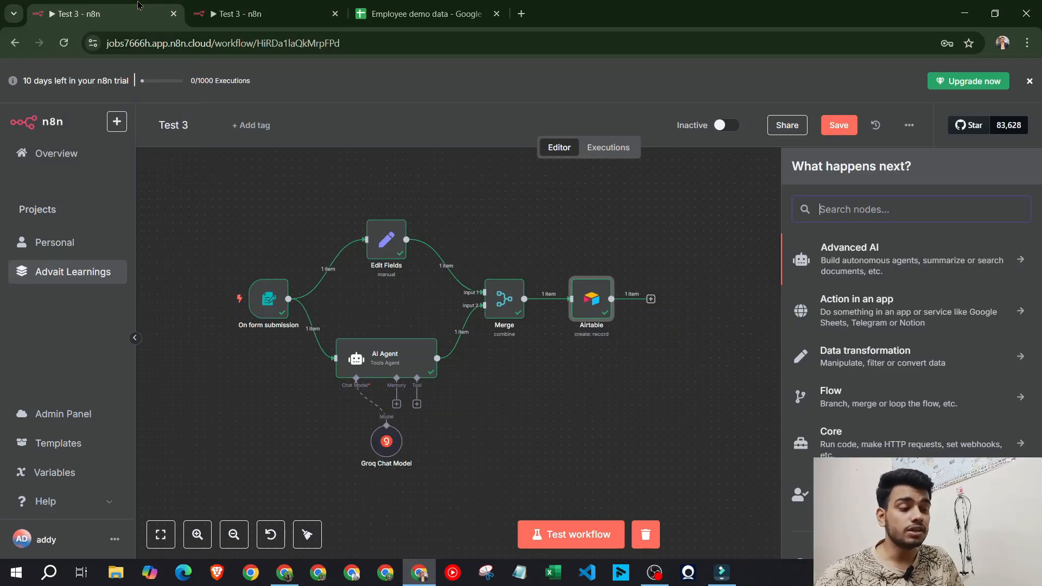
Remove the Merge-to-Airtable connection and add a Switch node
left_click(599, 302)
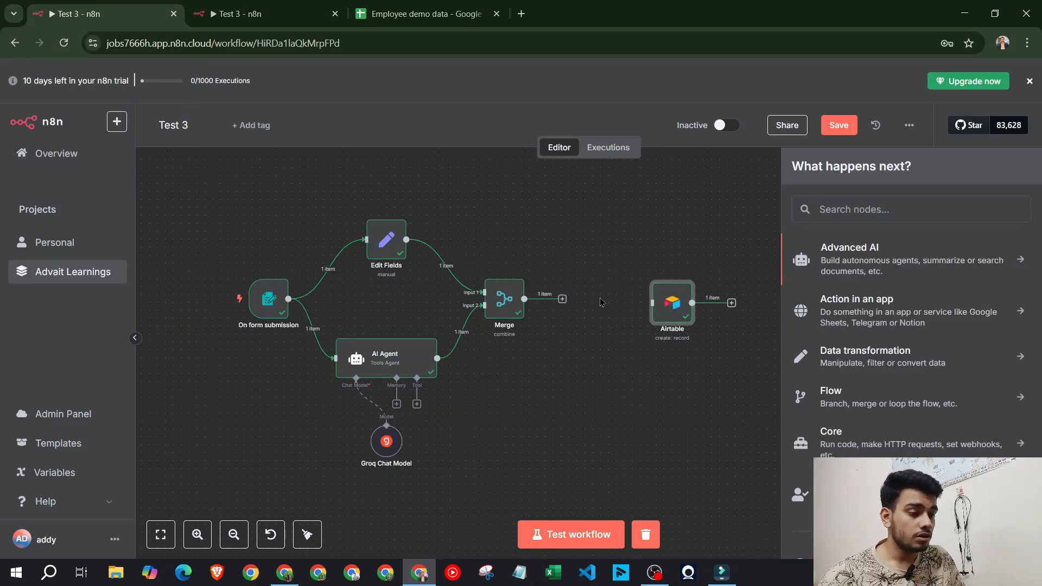
left_click(324, 5)
left_click(154, 5)
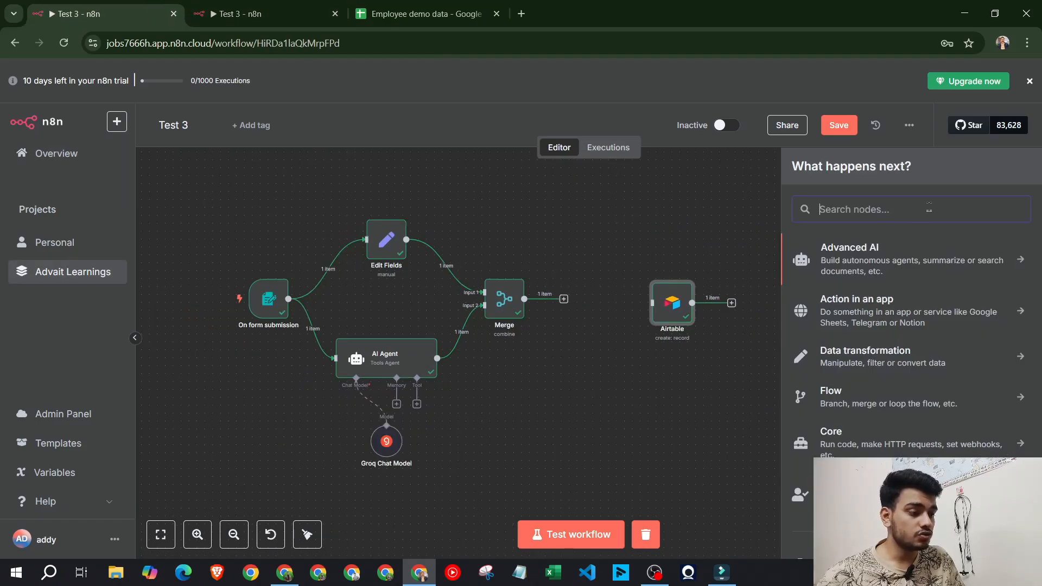
type("switch")
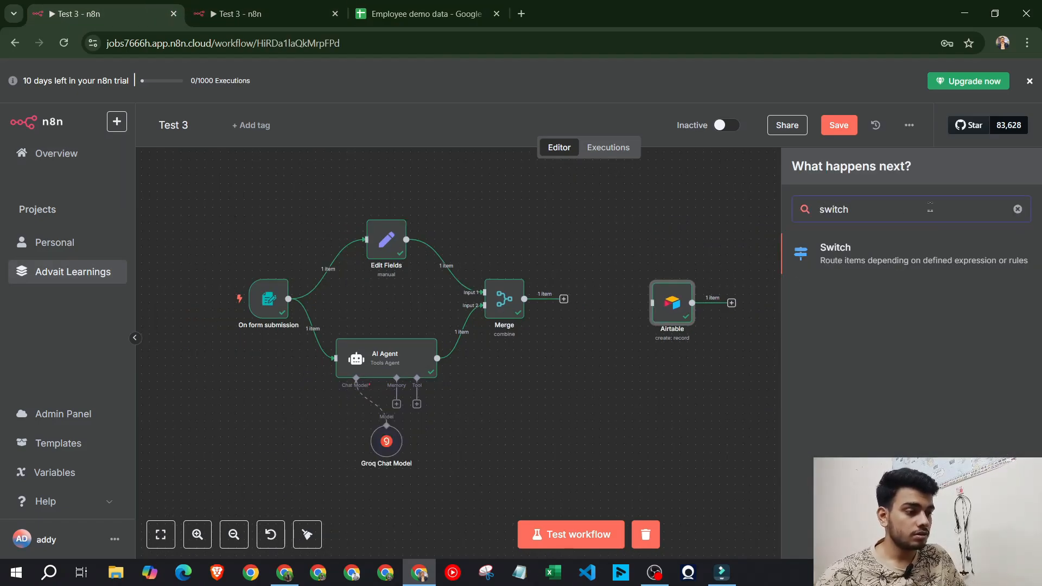
left_click(880, 246)
key("Escape")
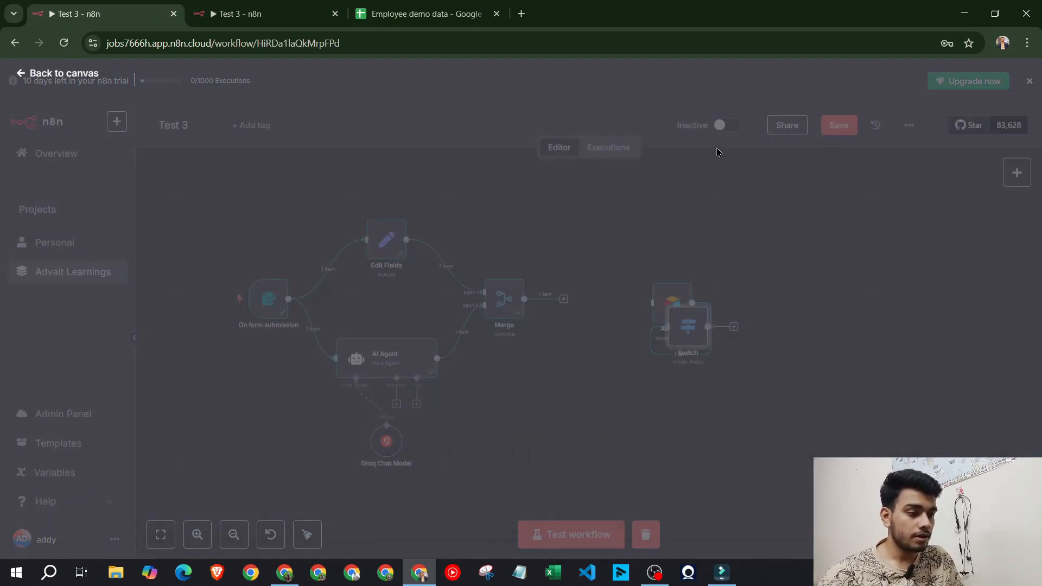
Move Airtable to the right, place Switch after Merge and connect Merge into it
left_click_drag(669, 309, 790, 304)
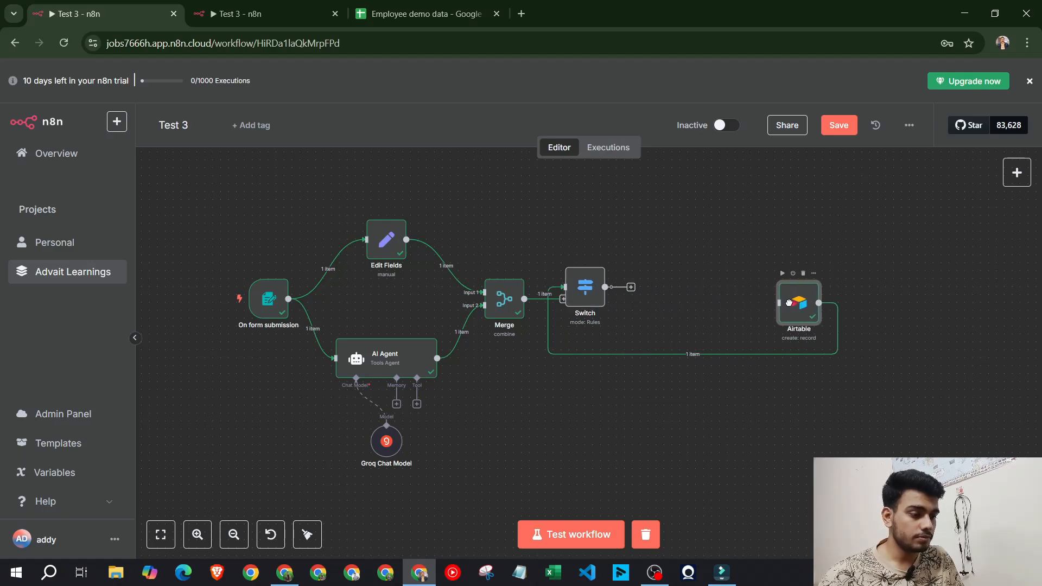
left_click_drag(585, 291, 640, 307)
left_click(727, 355)
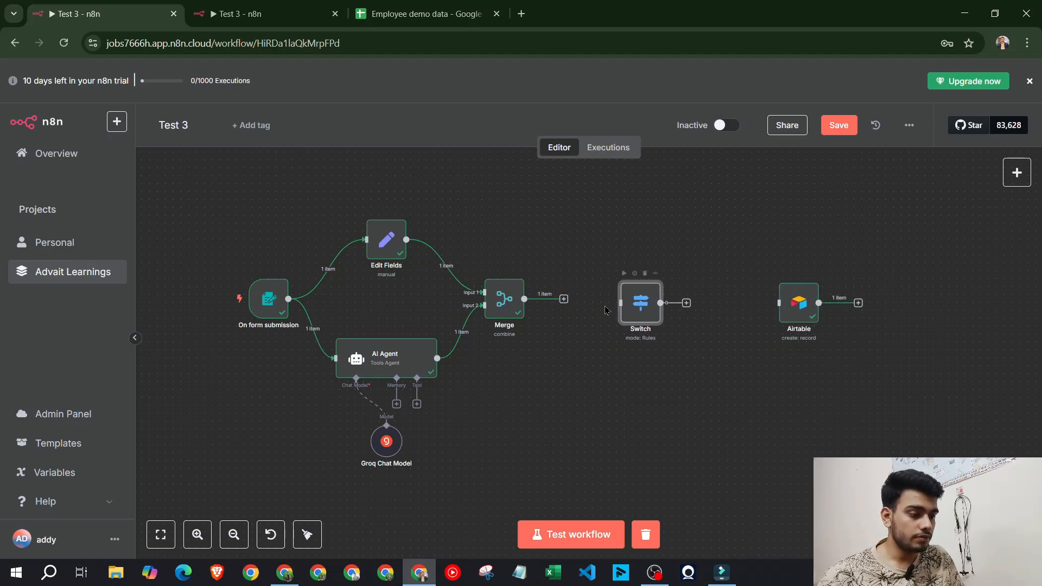
left_click_drag(565, 299, 637, 305)
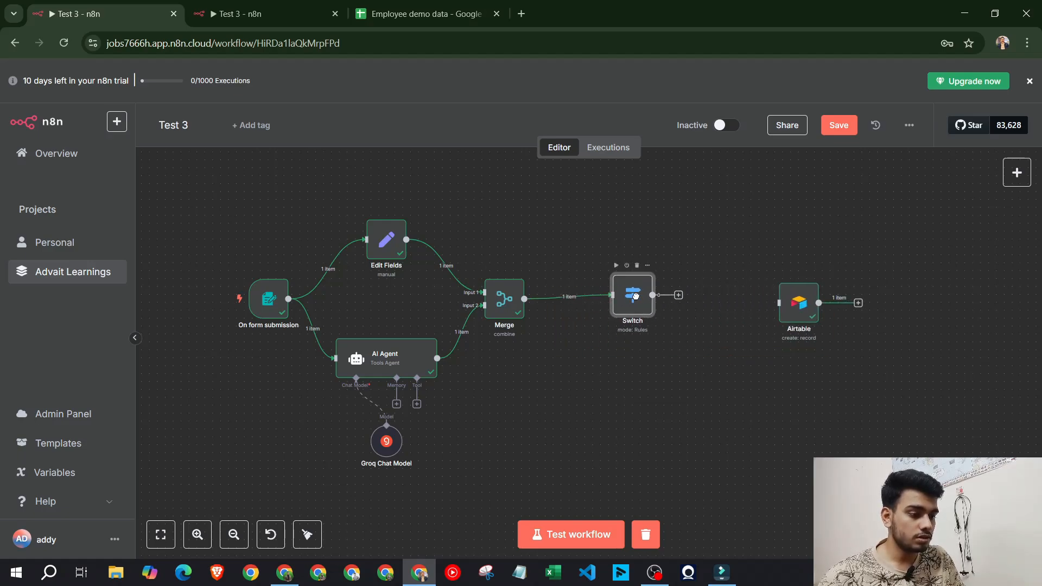
double_click(636, 302)
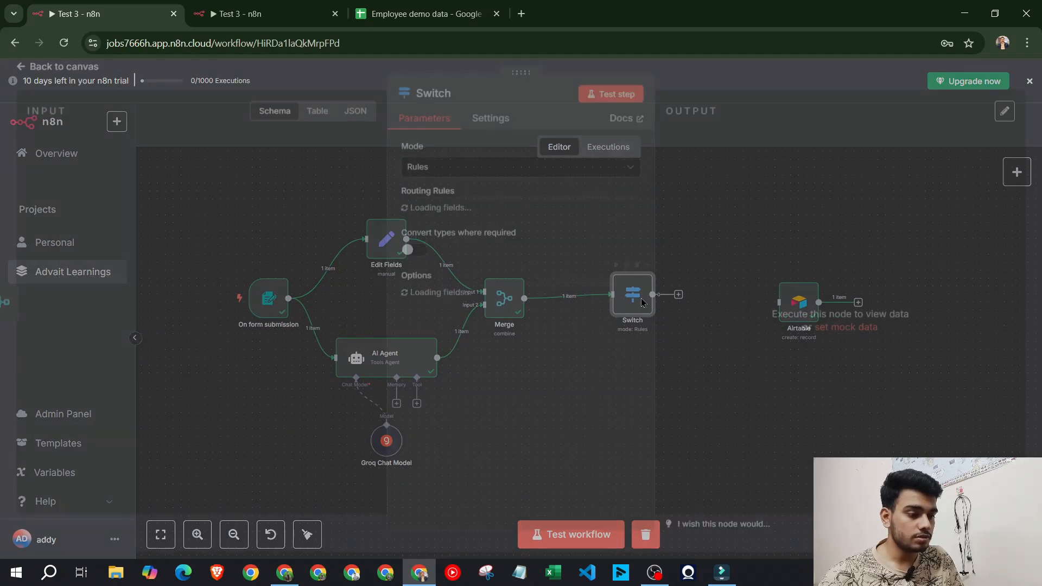
Add Switch rules comparing Service request with 'Ai agent' and 'Ai Automation'
left_click_drag(125, 237, 466, 228)
left_click(451, 270)
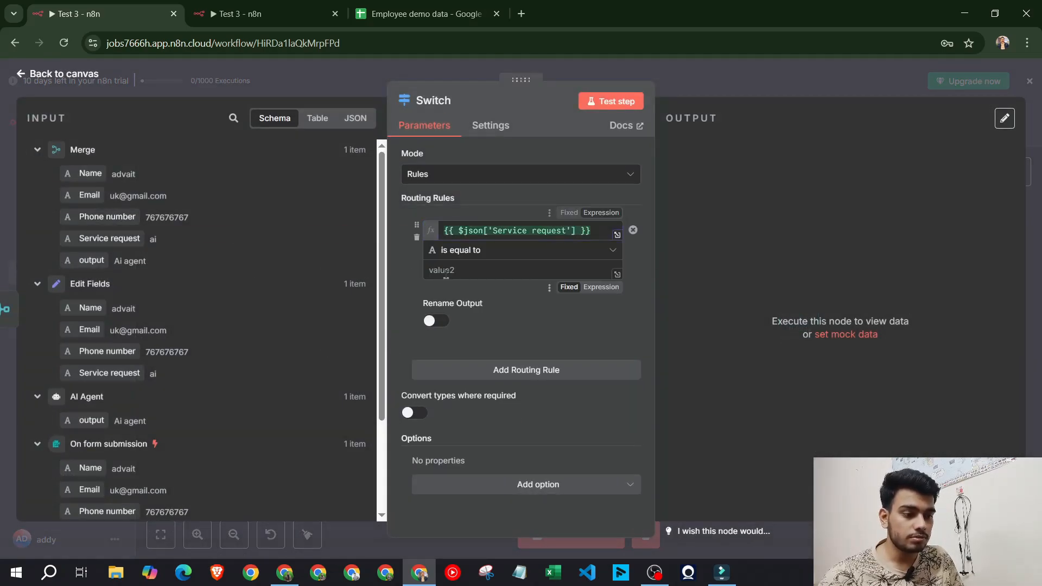
type("Ai agent")
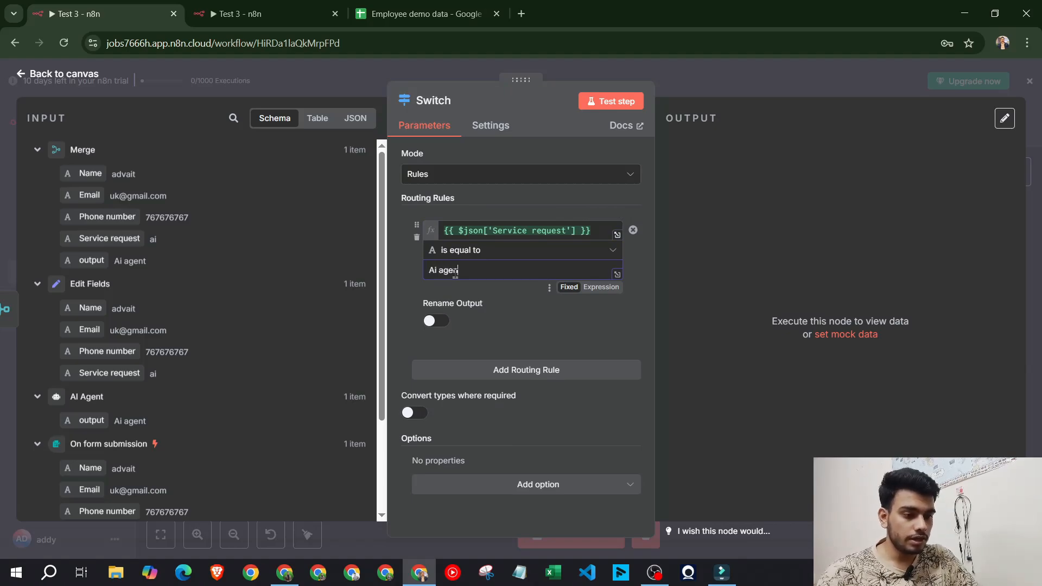
left_click(578, 370)
left_click_drag(113, 237, 459, 386)
left_click(498, 426)
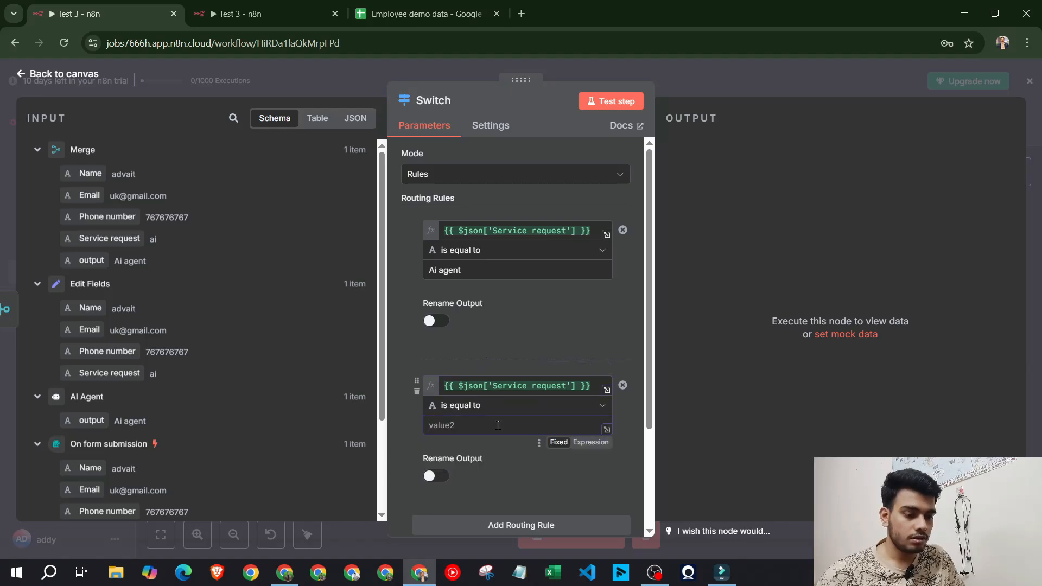
type("Ai Automation")
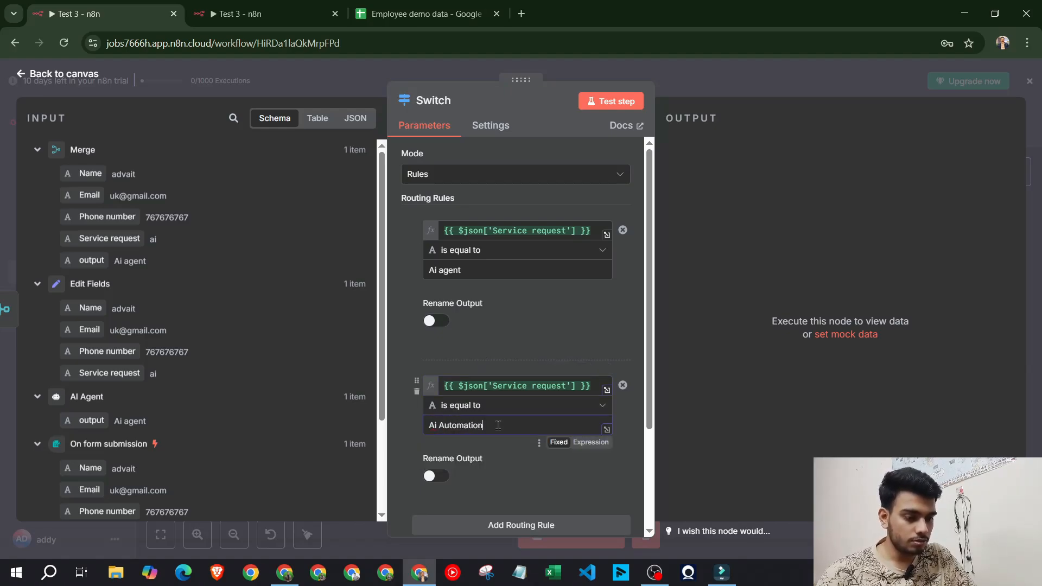
Add a third rule matching Service request to 'Website development', copied from the other workflow
scroll(497, 390, "down", 3)
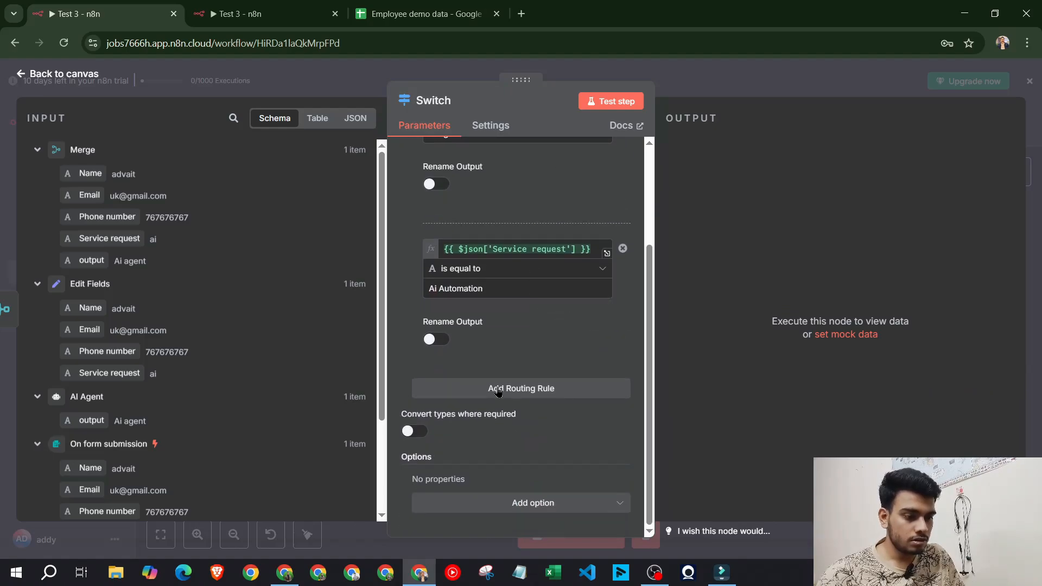
left_click(497, 389)
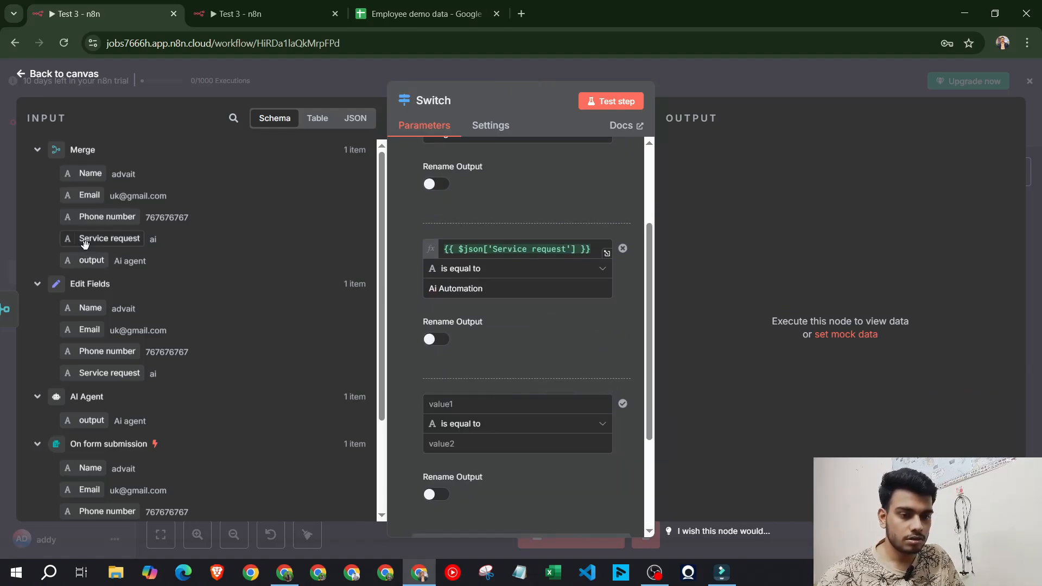
left_click_drag(108, 238, 442, 405)
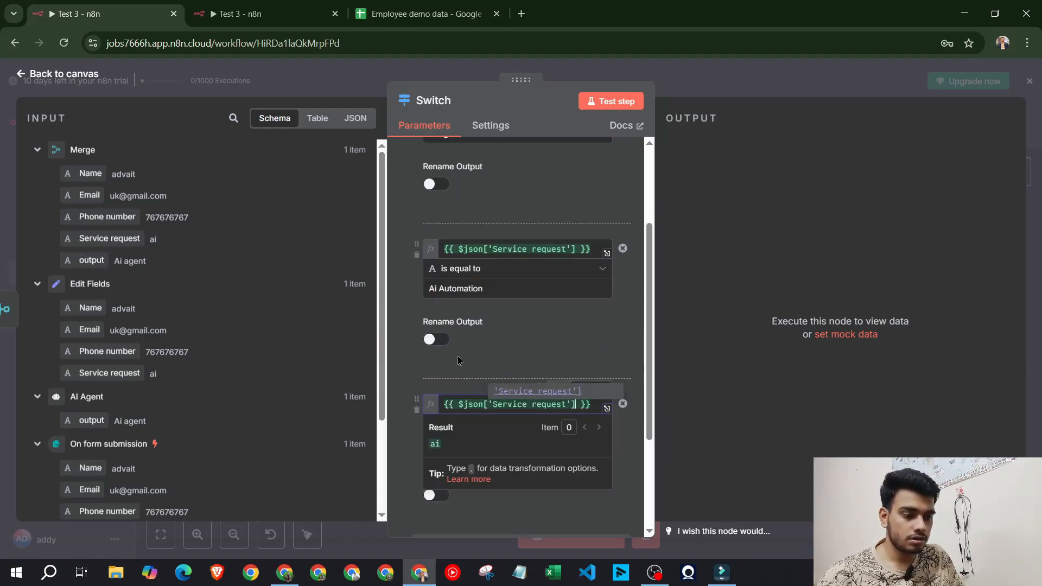
left_click(266, 13)
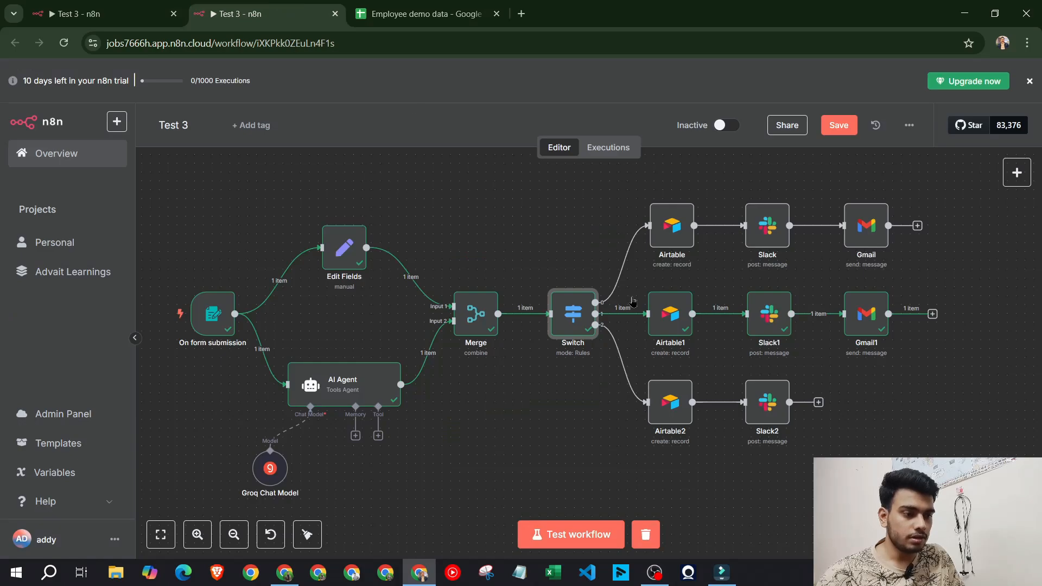
double_click(569, 318)
scroll(519, 344, "down", 5)
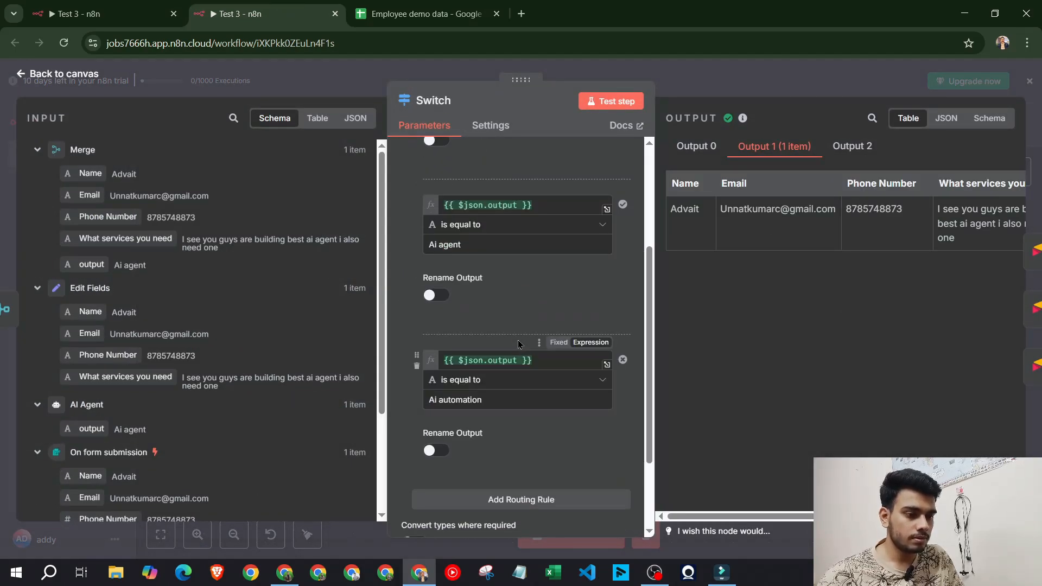
scroll(519, 344, "up", 4)
left_click(538, 270)
key("ctrl+a")
key("ctrl+c")
left_click(116, 14)
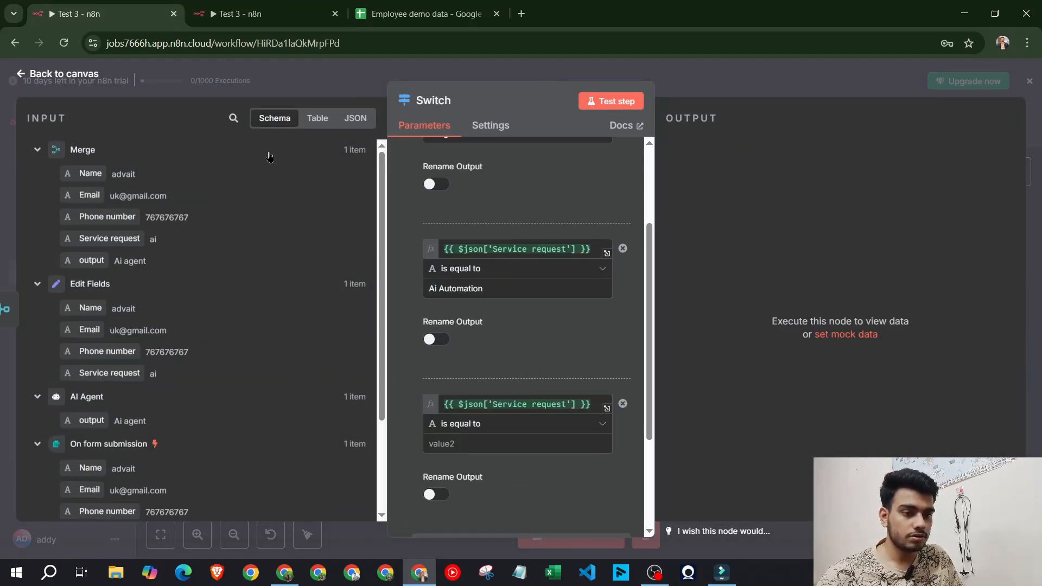
key("ctrl+v")
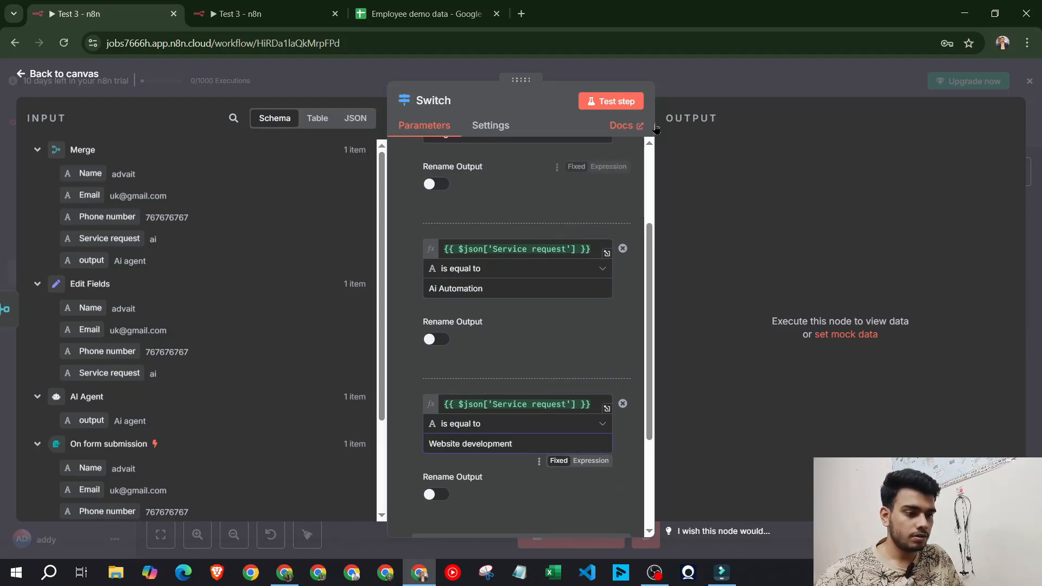
left_click(726, 79)
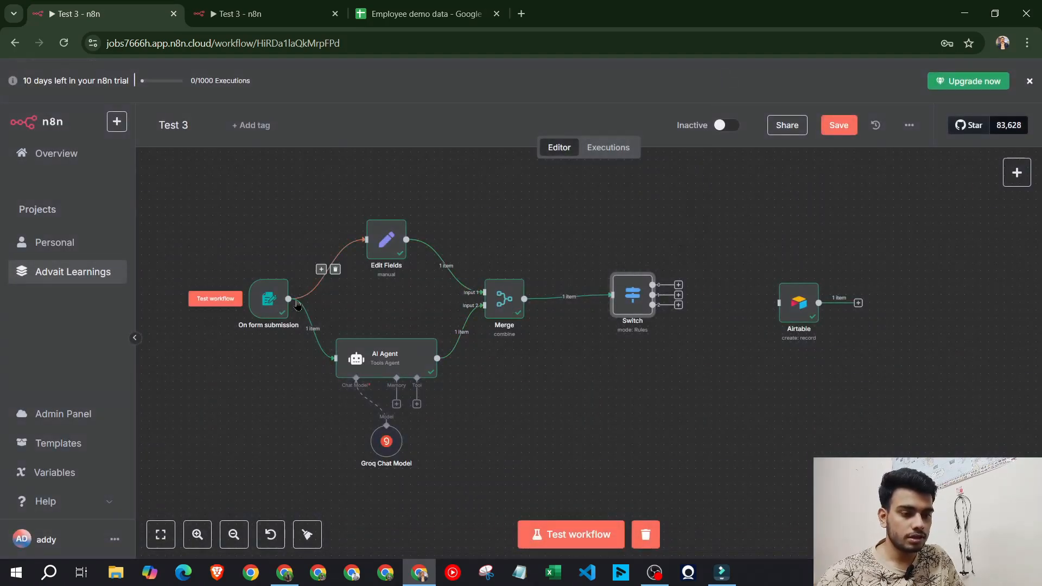
Review the AI Agent node's prompt
left_click(382, 356)
double_click(381, 357)
scroll(500, 279, "down", 4)
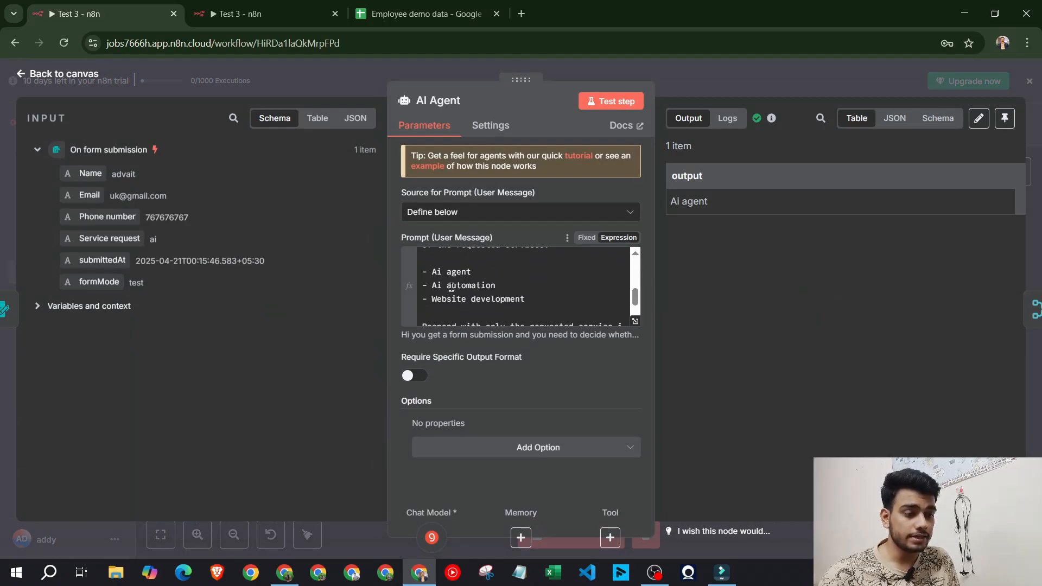
key("Escape")
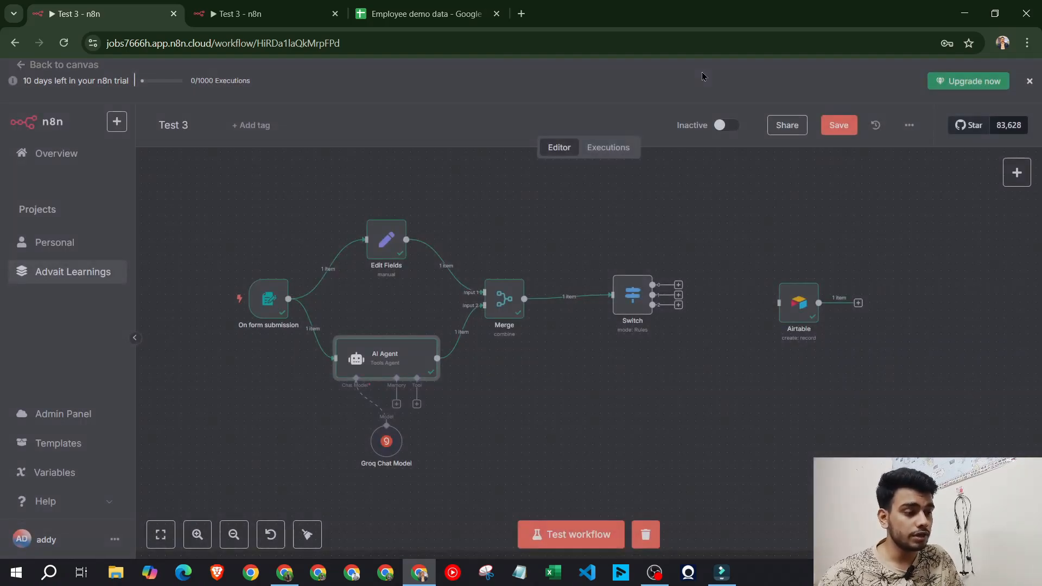
Test the Switch node, check its three output branches, and start a full workflow test
double_click(620, 300)
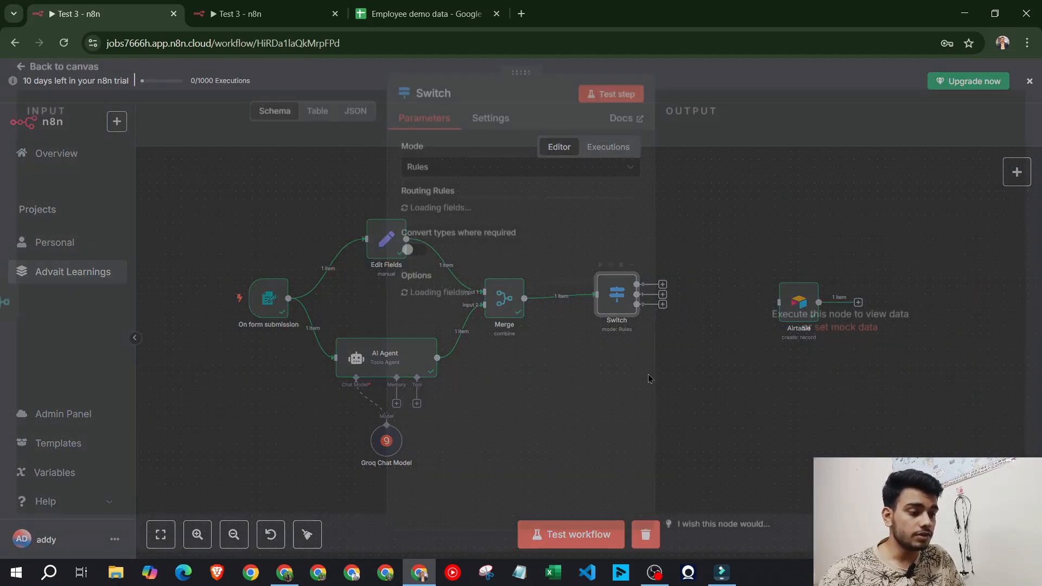
scroll(517, 344, "down", 2)
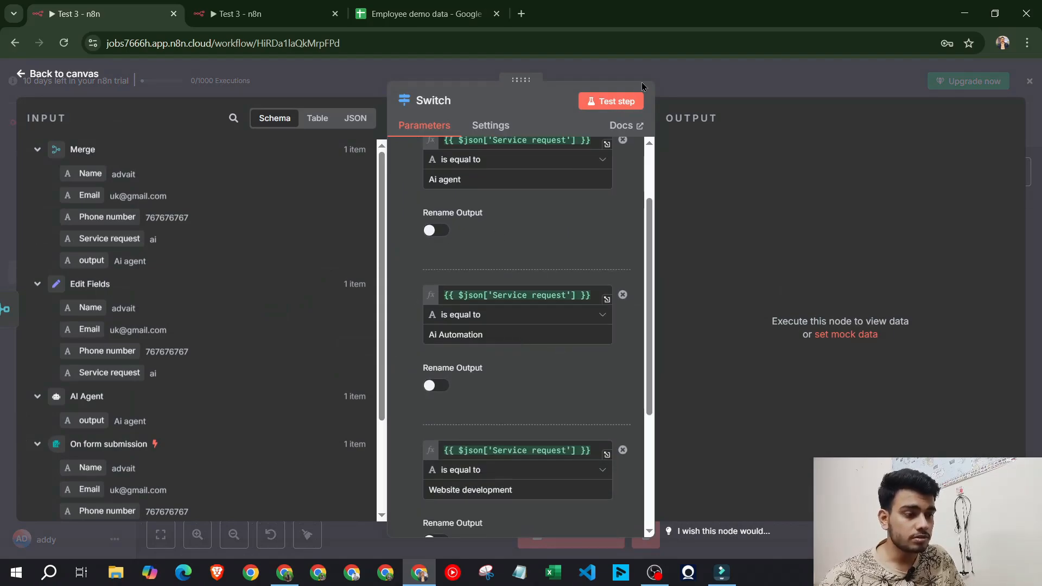
left_click(615, 101)
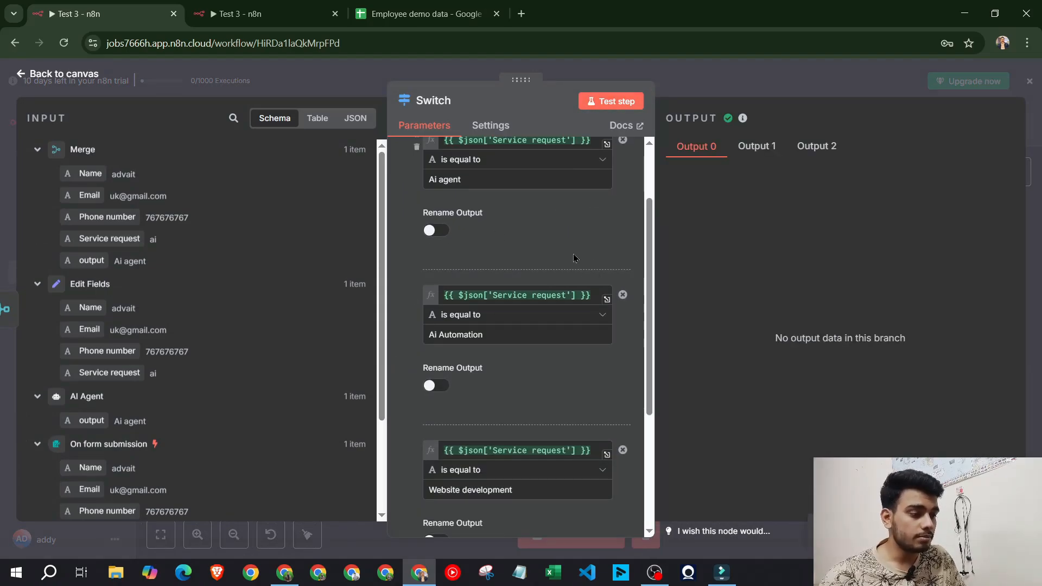
left_click(757, 146)
left_click(816, 145)
left_click(696, 145)
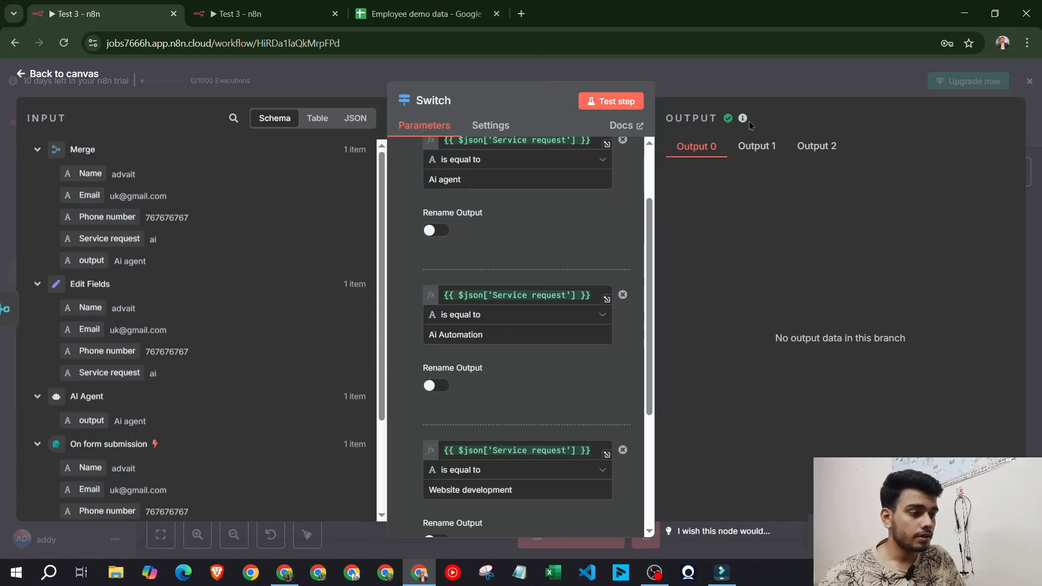
key("Escape")
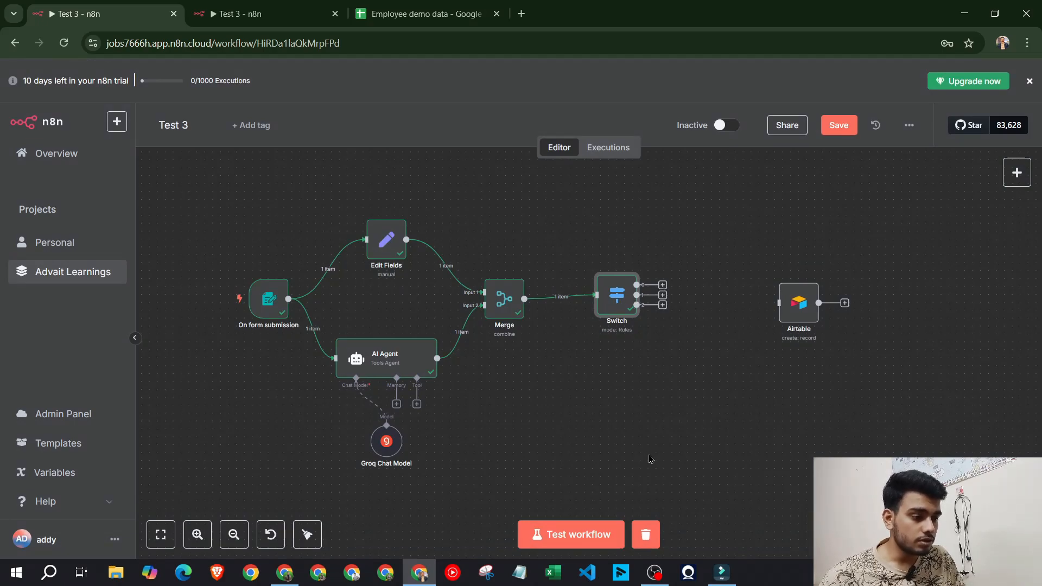
left_click(589, 534)
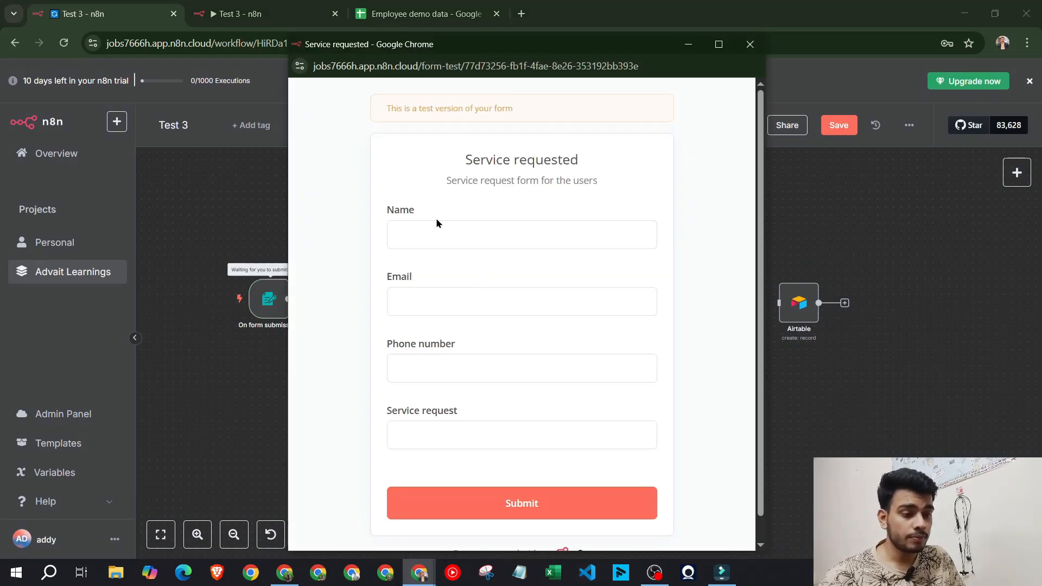
Submit the test form with a name, email, phone number and the request 'i need ai voice agent'
left_click(437, 235)
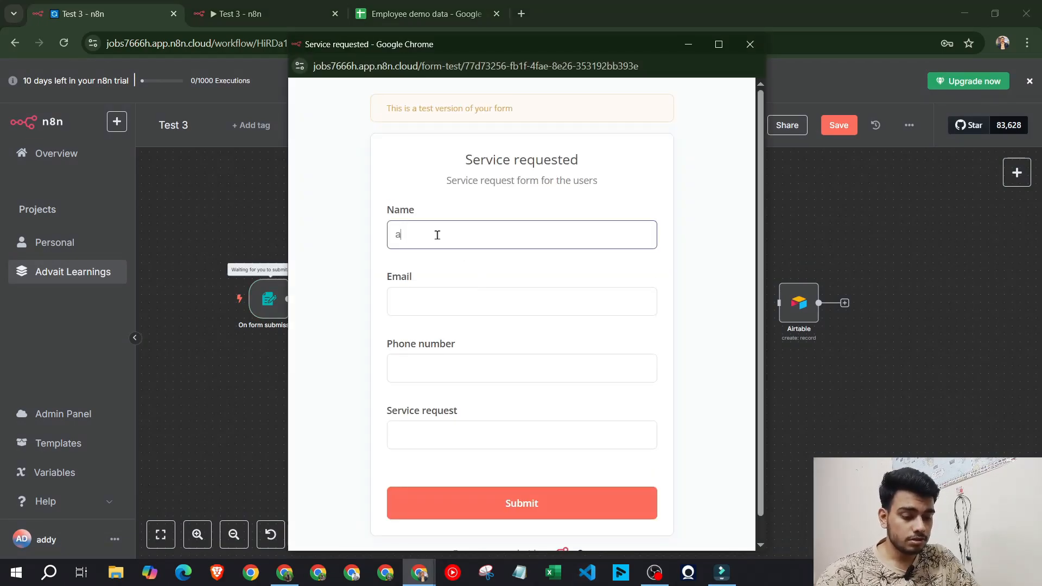
type("advait")
key("Tab")
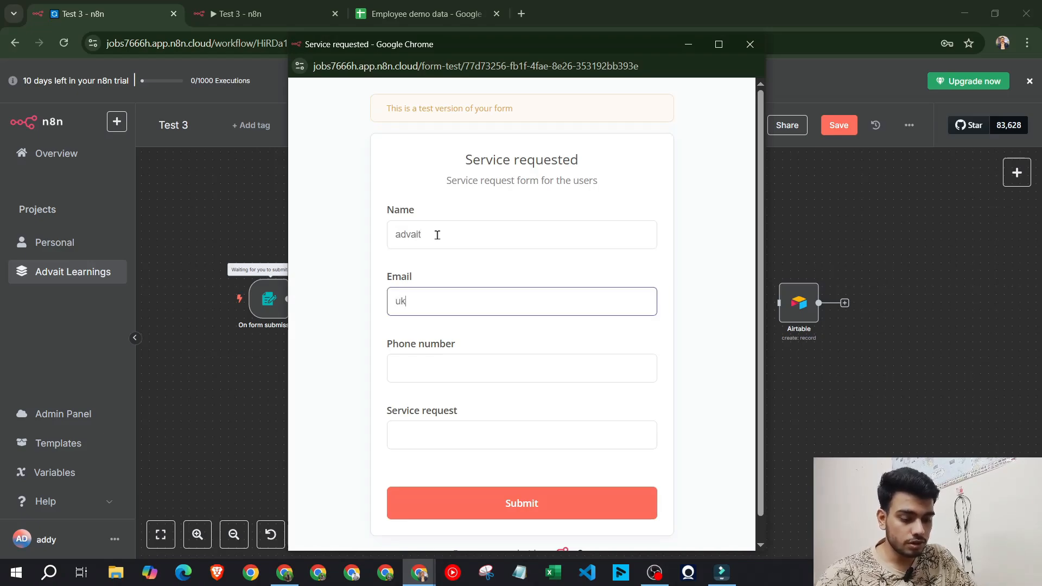
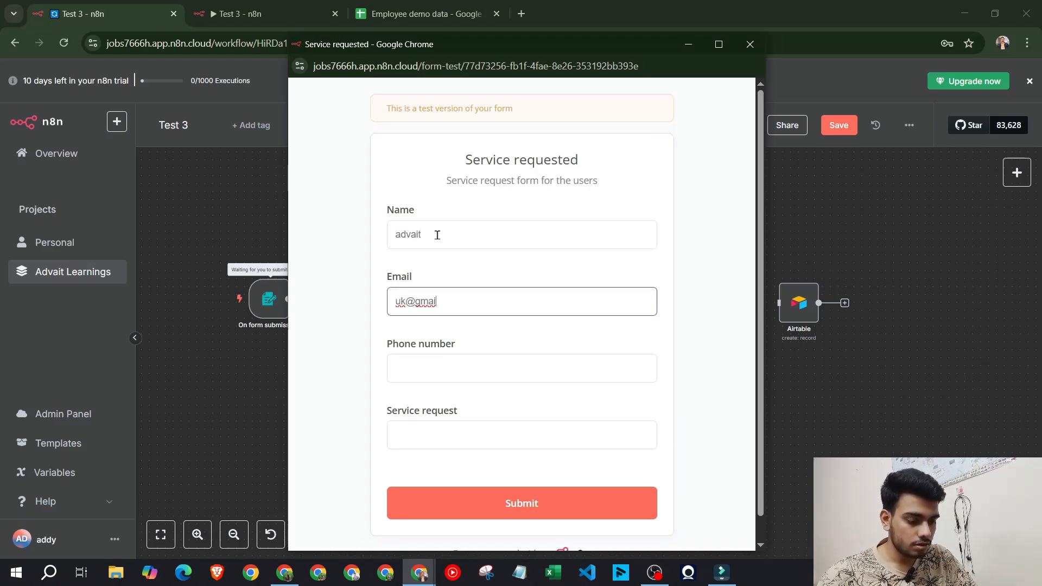
left_click(433, 365)
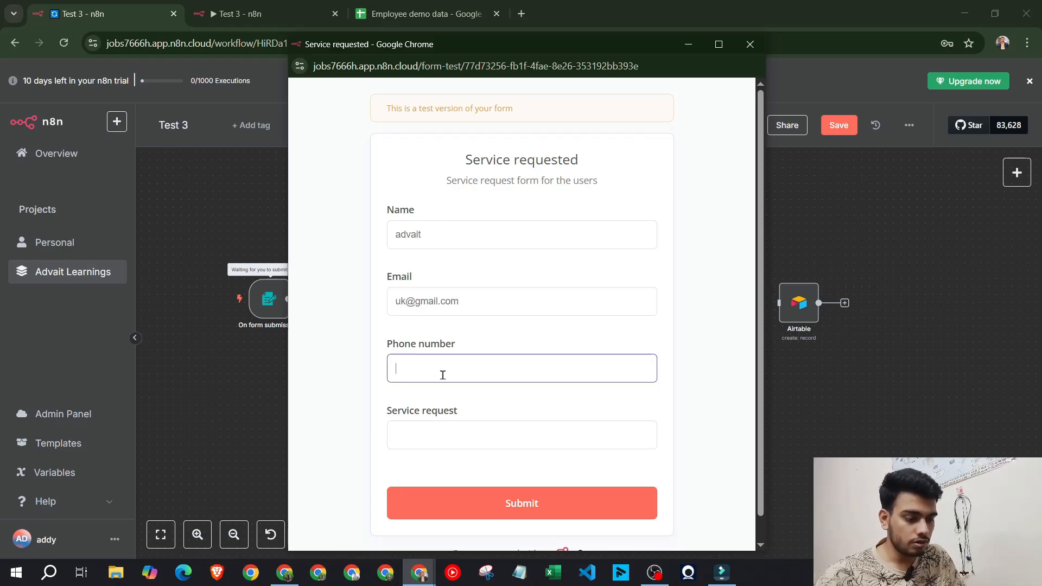
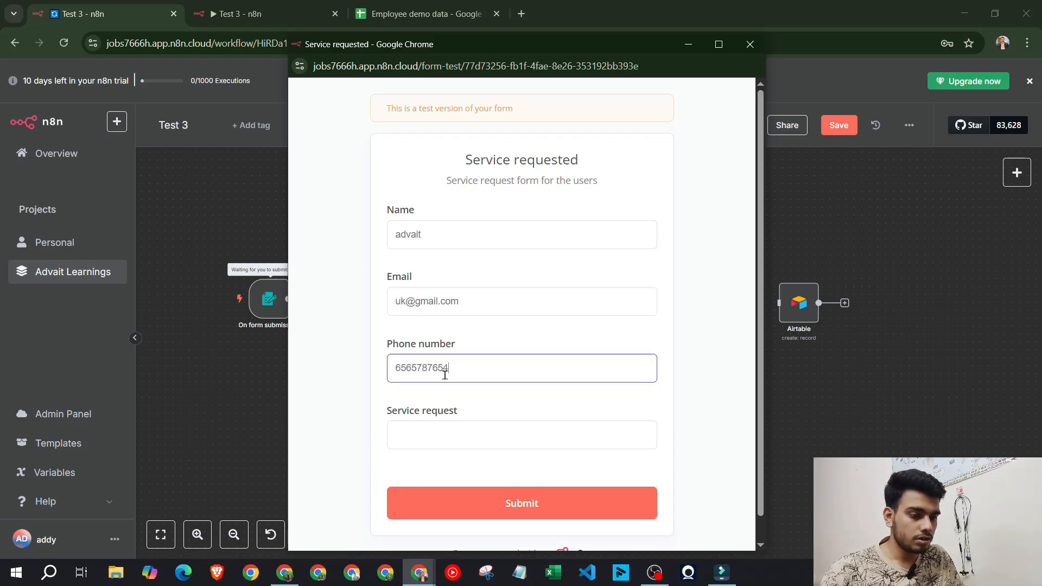
left_click(451, 438)
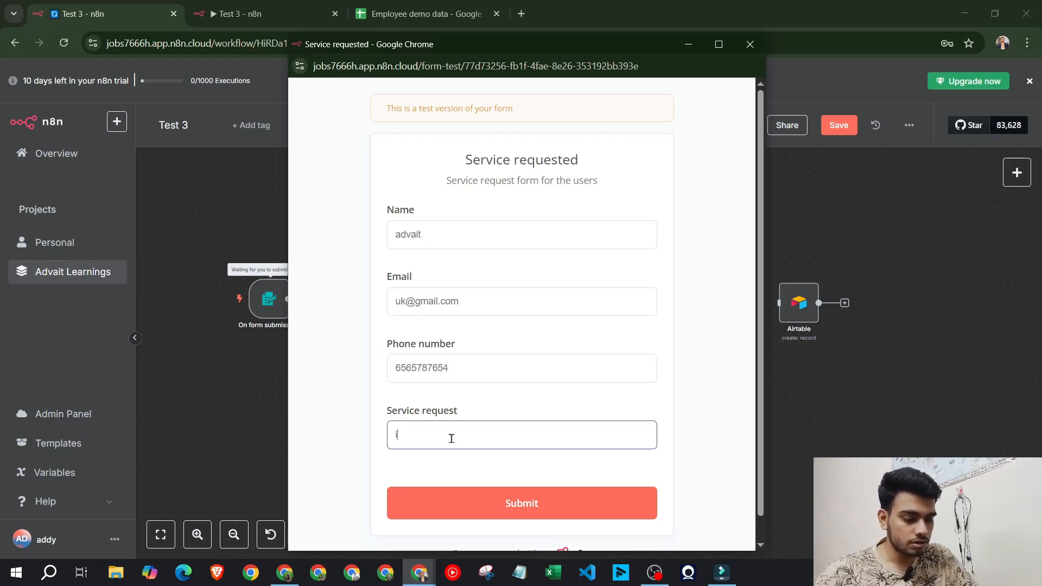
type("i need ai voic")
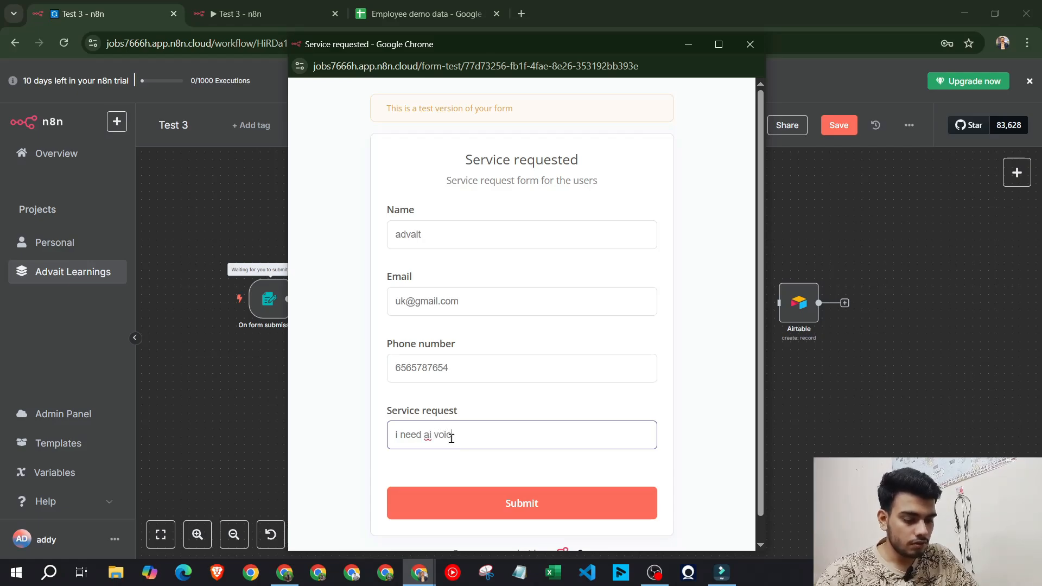
type("e agent")
left_click(489, 506)
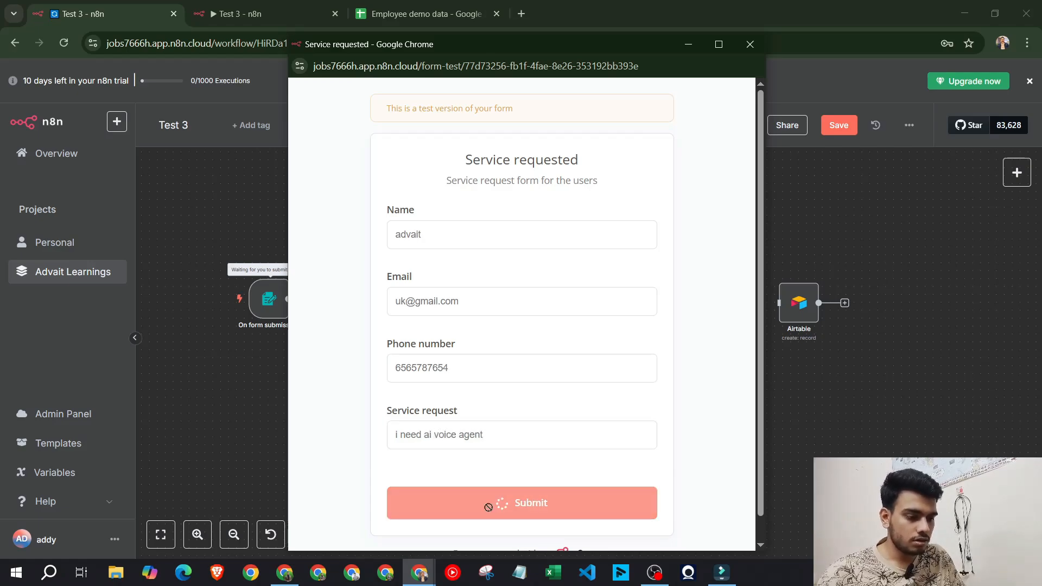
left_click(750, 45)
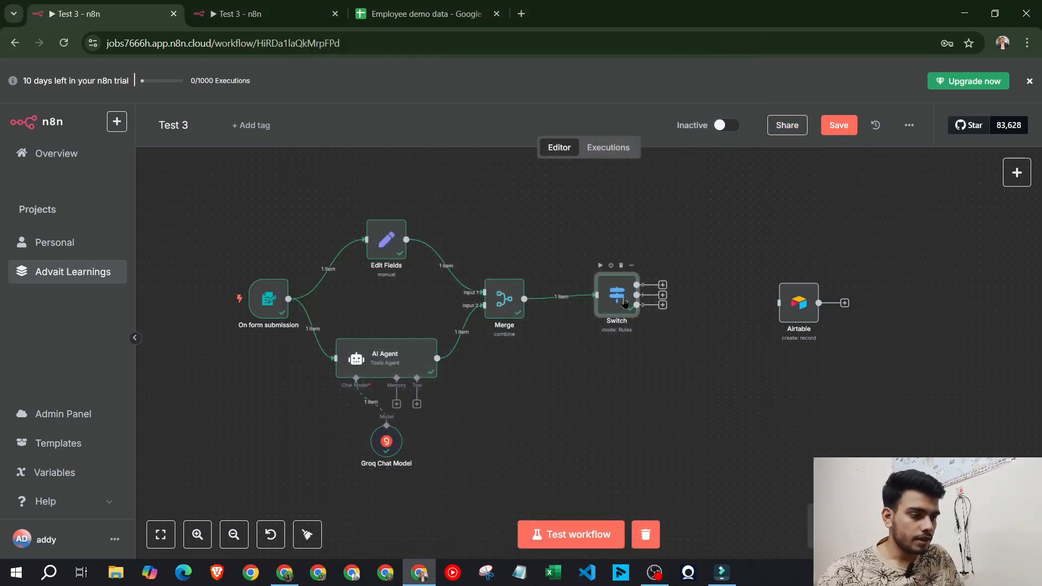
Lowercase the Switch node's second rule value to 'Ai automation' after inspecting the routing results
scroll(625, 306, "up", 3)
scroll(628, 316, "down", 2)
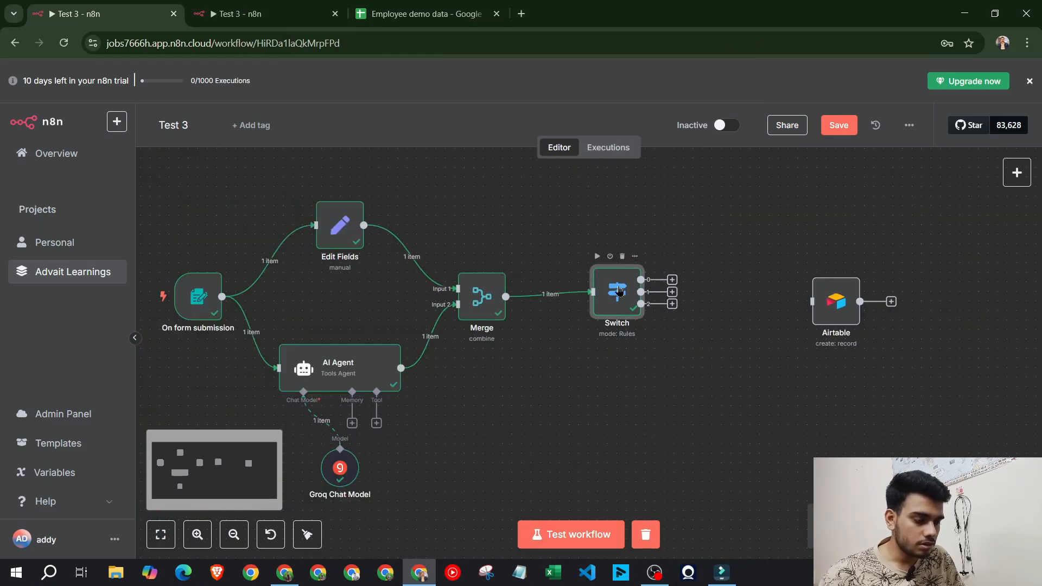
double_click(619, 292)
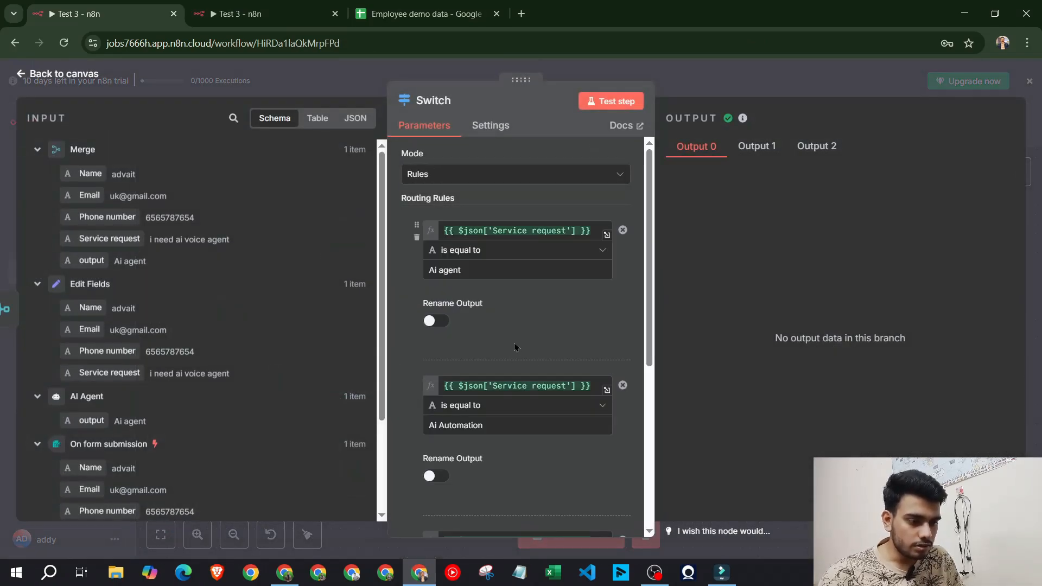
scroll(549, 322, "down", 5)
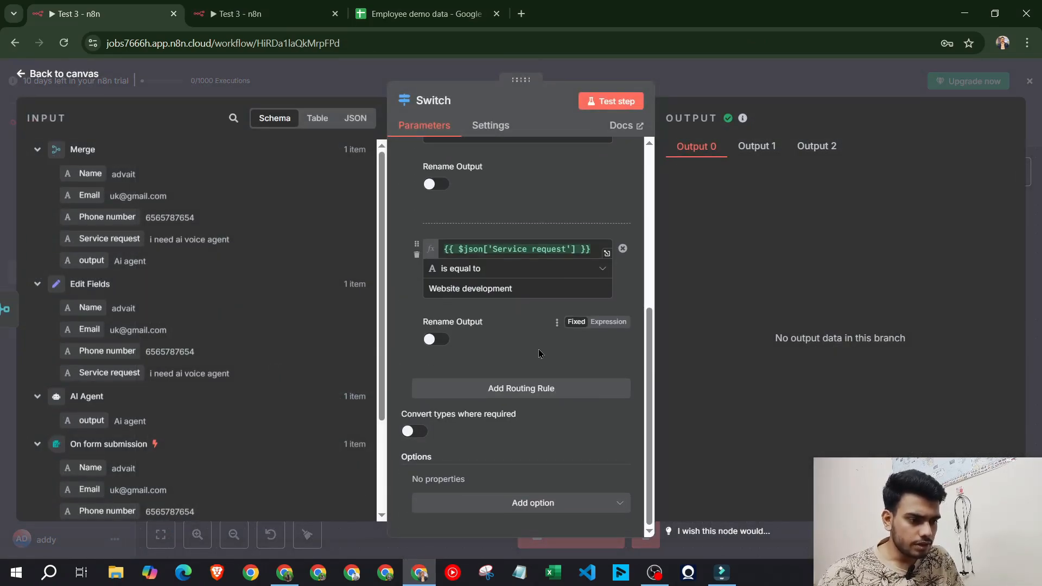
scroll(511, 223, "up", 5)
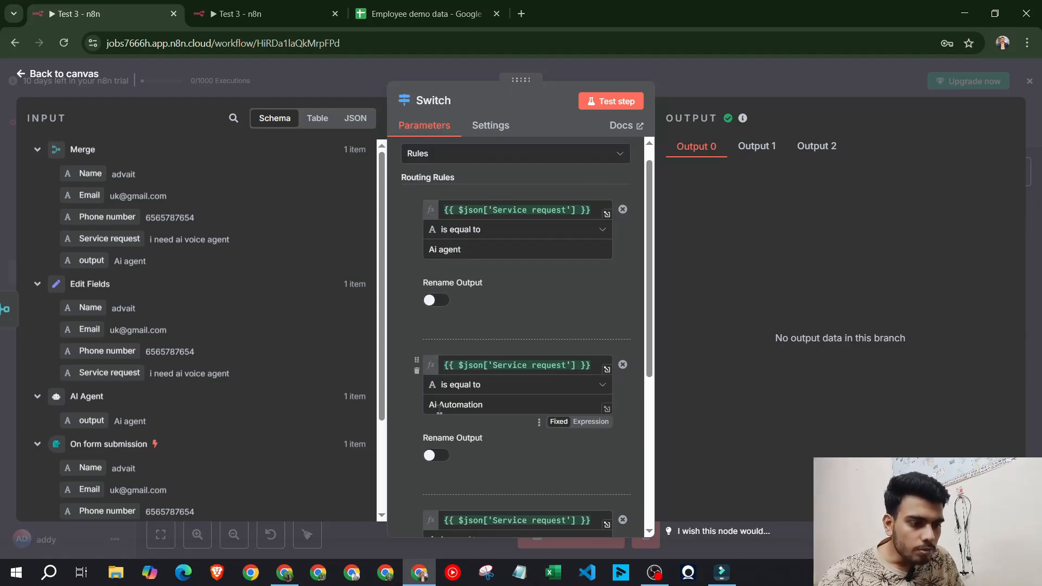
key("BackSpace")
type("a")
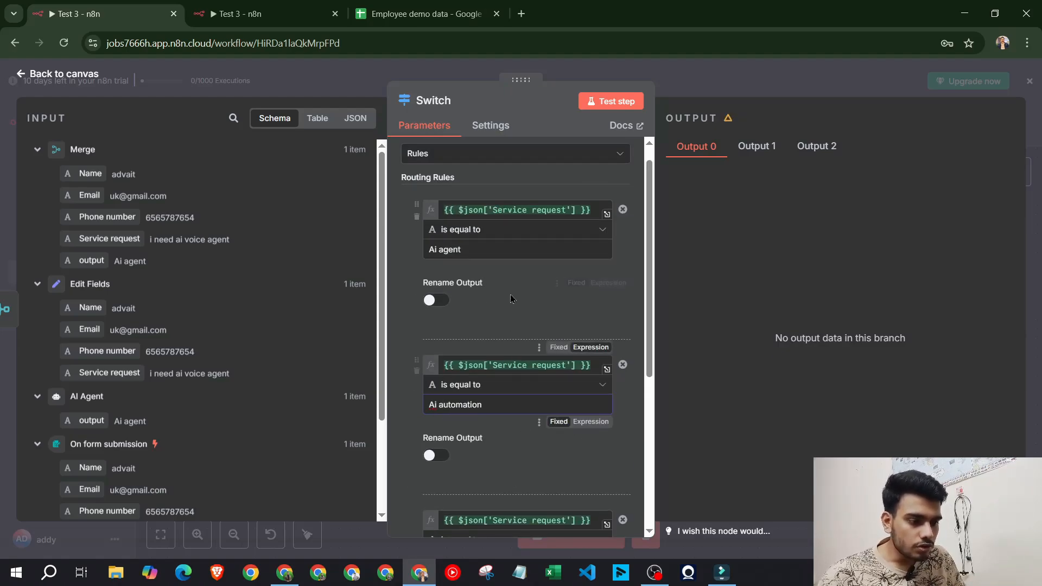
key("Escape")
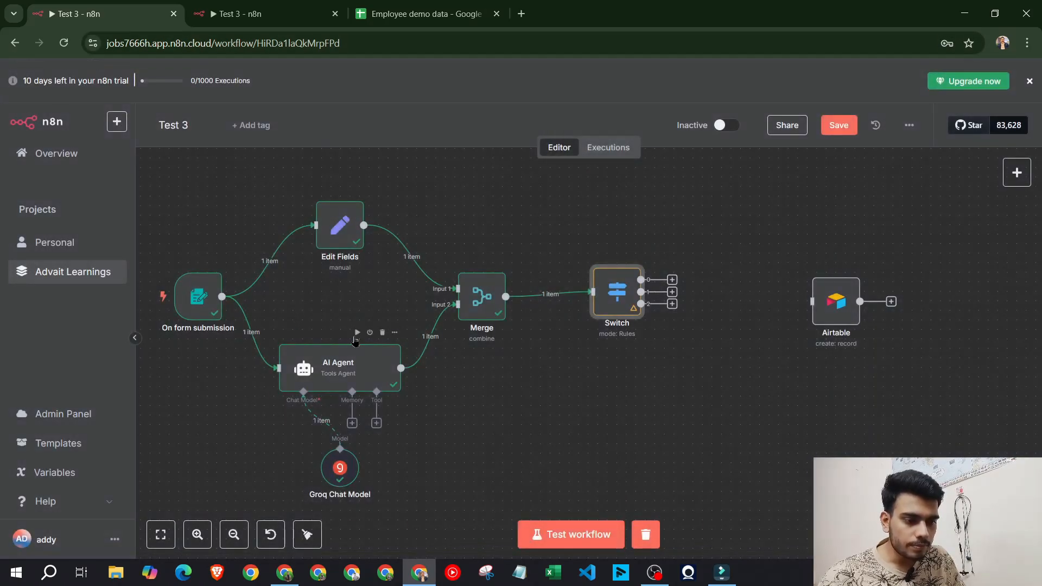
Check the service options listed in the AI Agent prompt, then reopen the Switch node
double_click(351, 378)
scroll(495, 295, "down", 3)
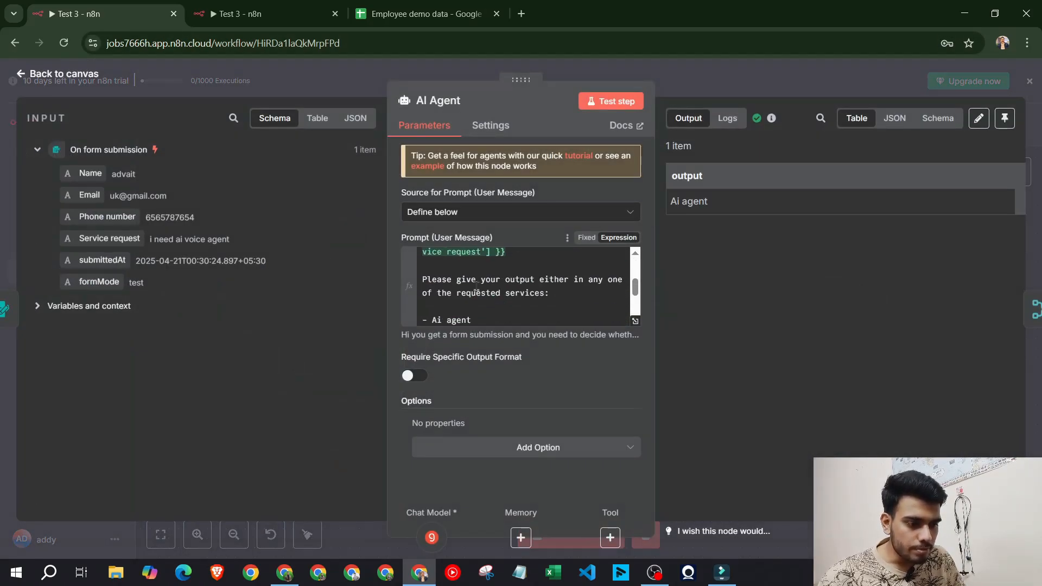
left_click_drag(487, 320, 434, 289)
left_click(471, 304)
left_click(482, 284)
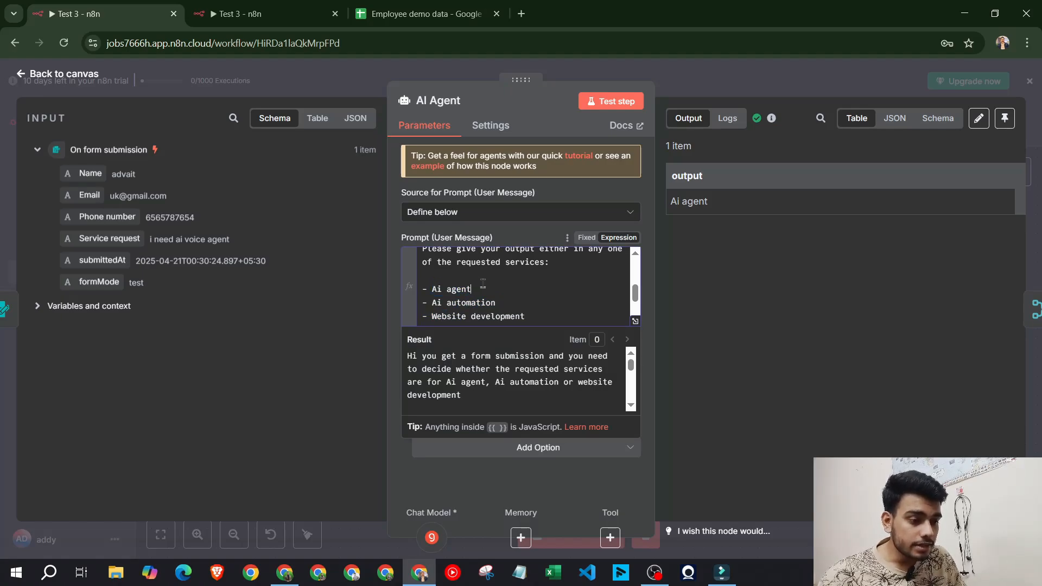
left_click(709, 90)
double_click(618, 287)
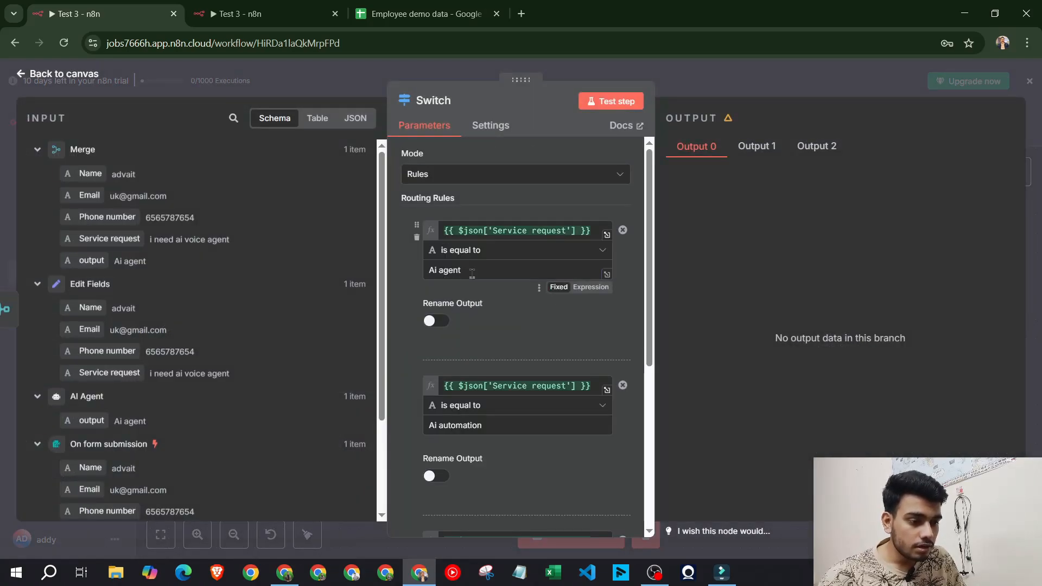
Retype the first Switch rule's value as 'Ai agent'
left_click_drag(462, 271, 427, 271)
type("Ai")
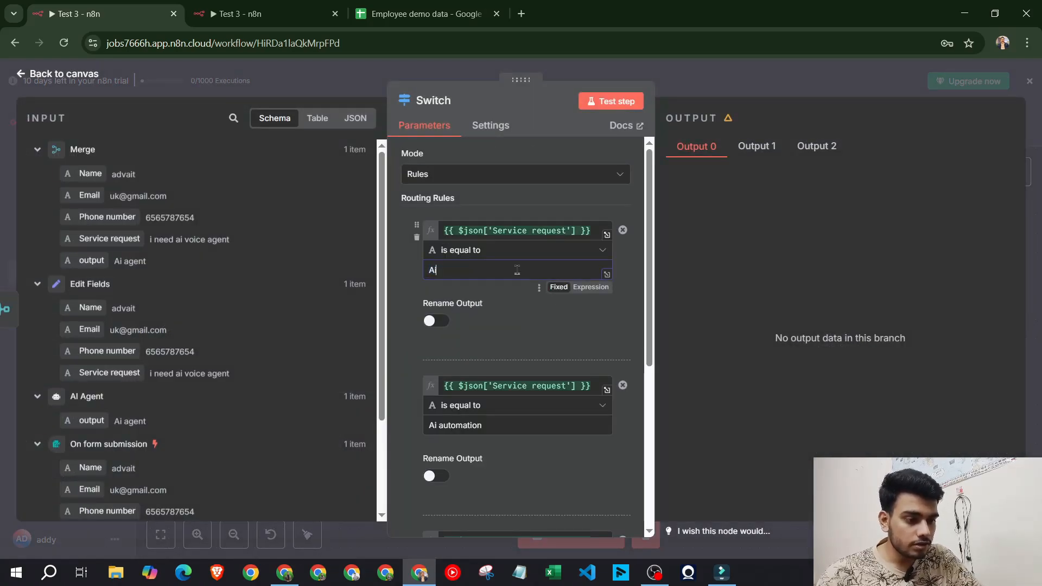
type(" agent")
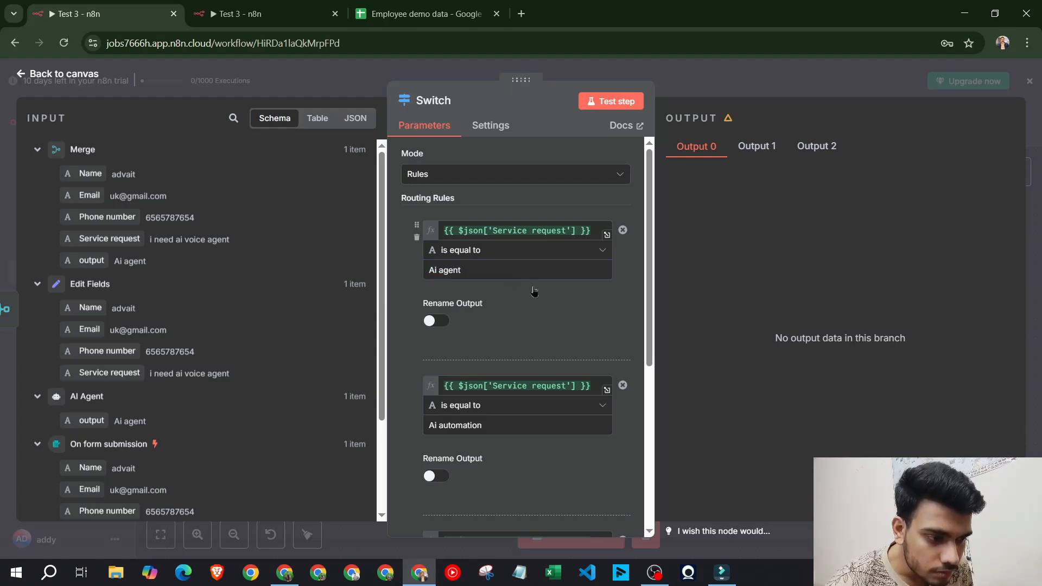
scroll(507, 318, "up", 3)
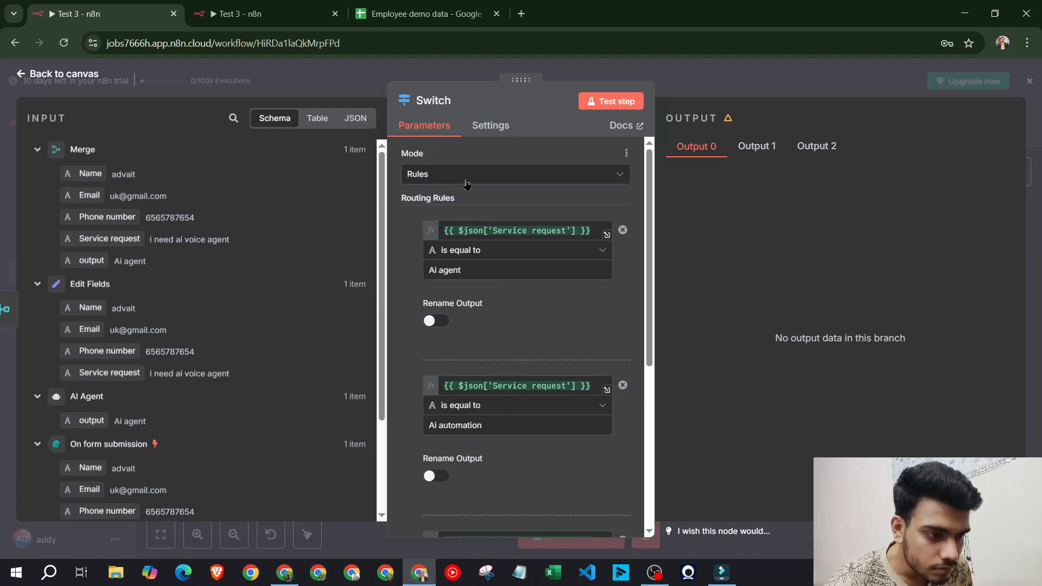
left_click(465, 175)
left_click(483, 171)
Compare against the other Test 3 workflow's Switch rules, then return to the original canvas
left_click(259, 15)
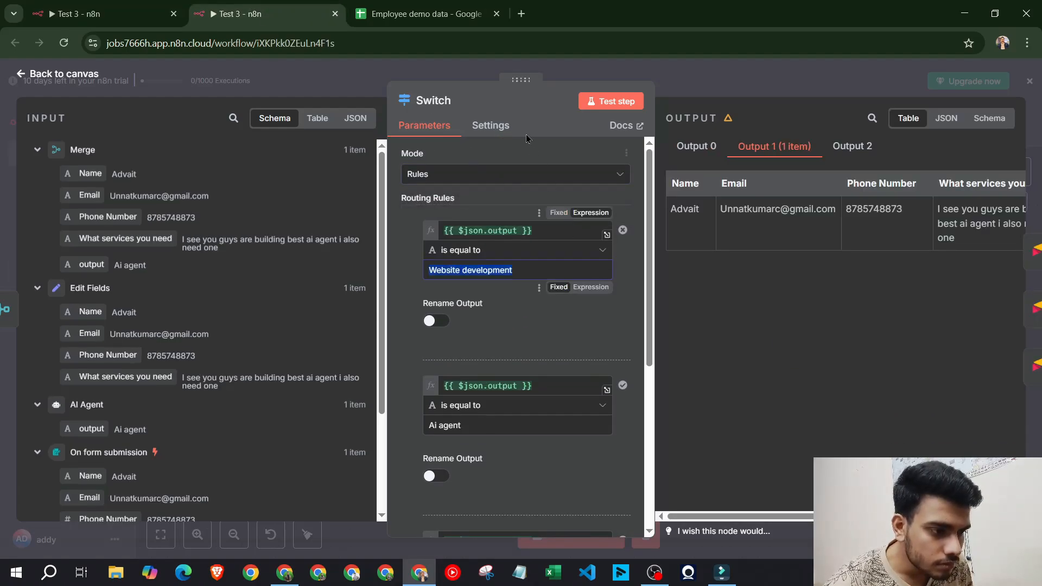
left_click(727, 70)
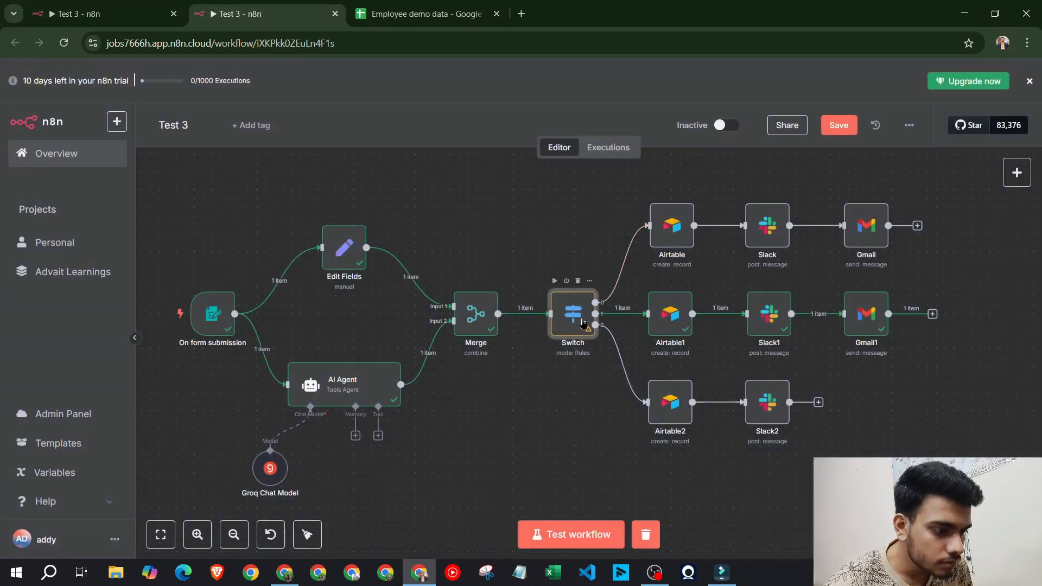
double_click(575, 317)
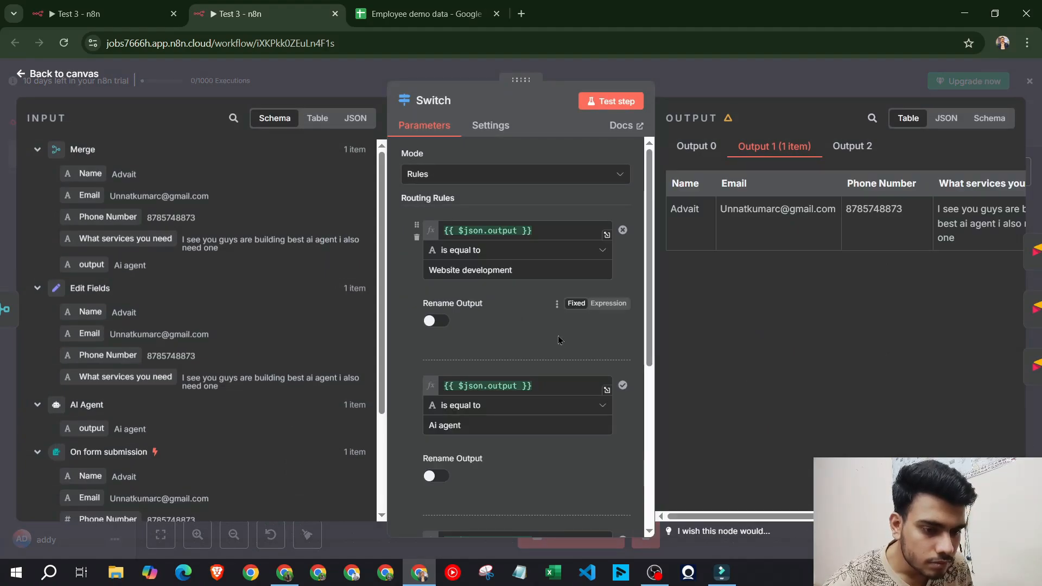
key("ctrl+shift+Tab")
left_click(675, 88)
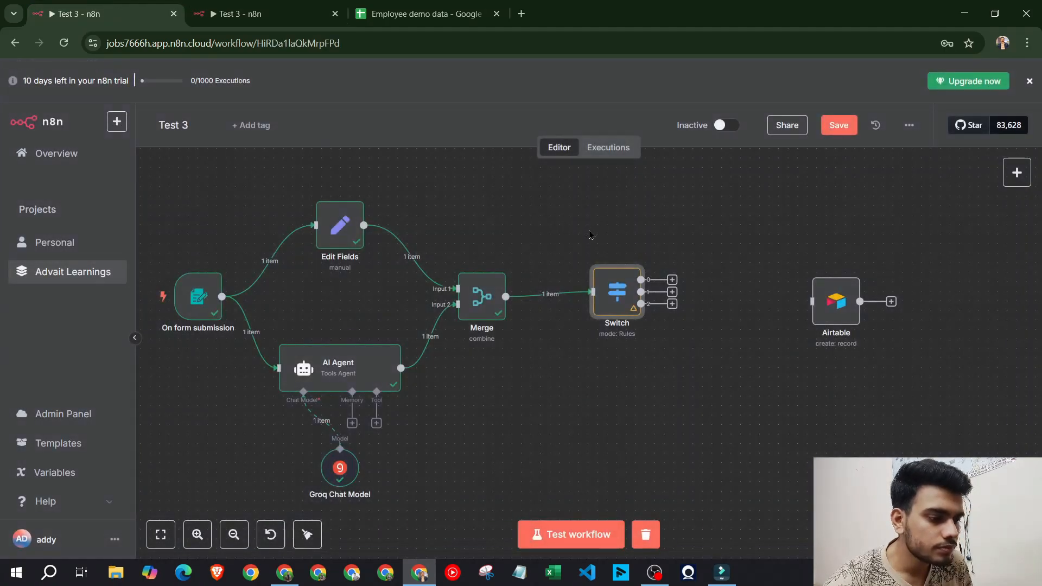
Replace the first Switch rule's expression with the Merge 'output' field
double_click(615, 300)
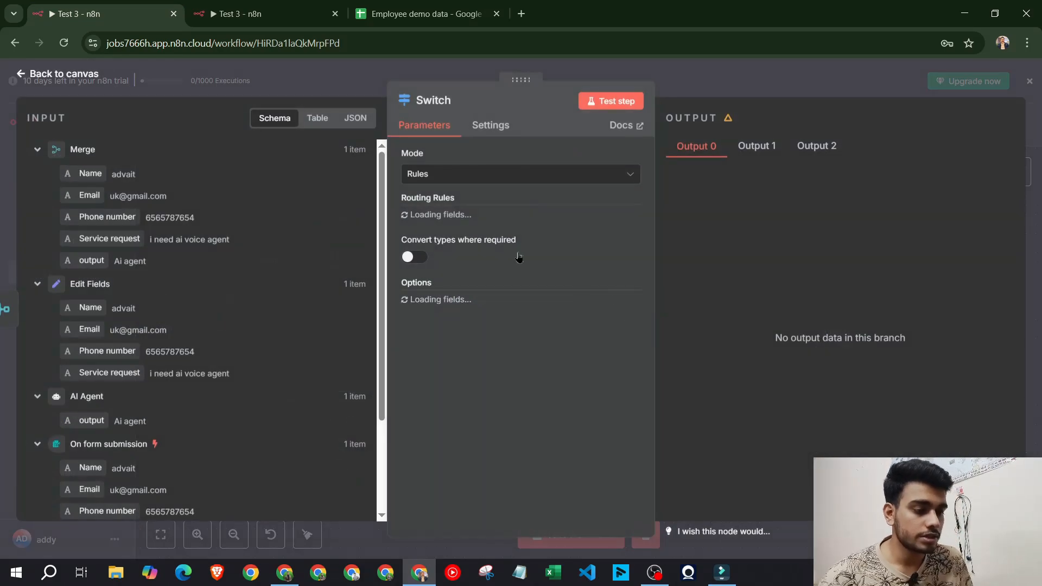
triple_click(595, 234)
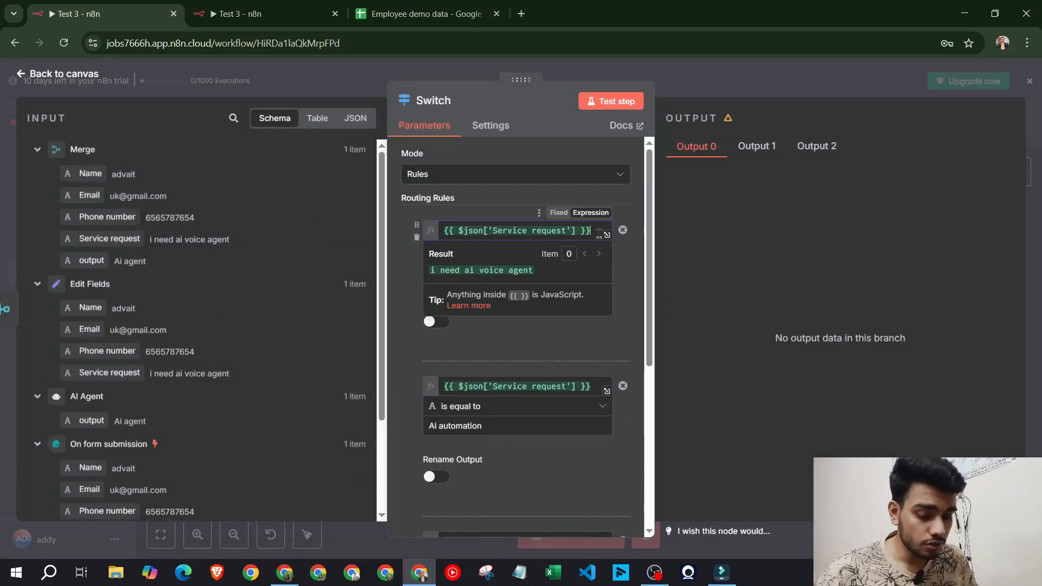
key("BackSpace")
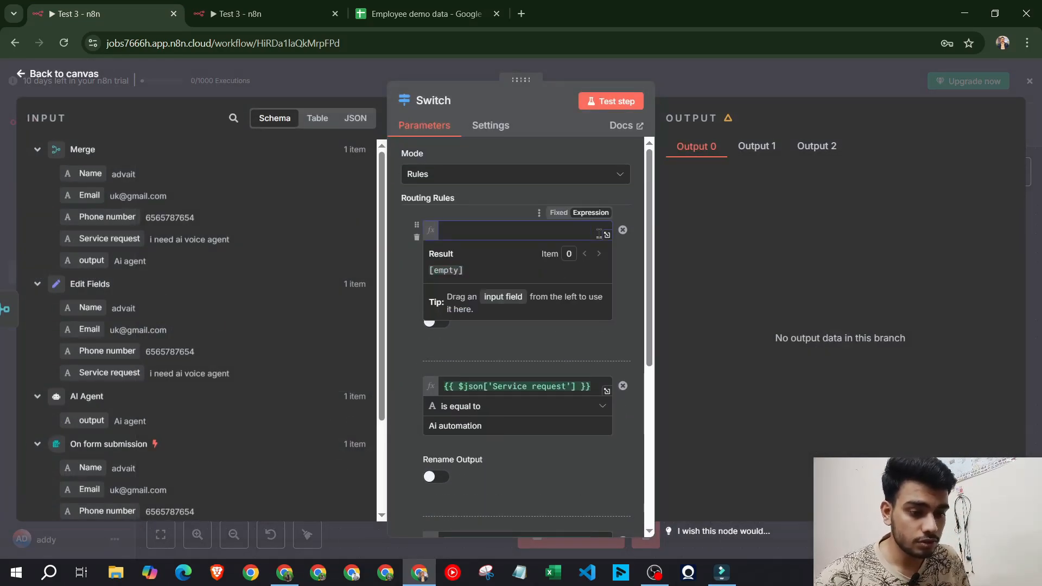
left_click_drag(121, 260, 477, 234)
left_click(510, 326)
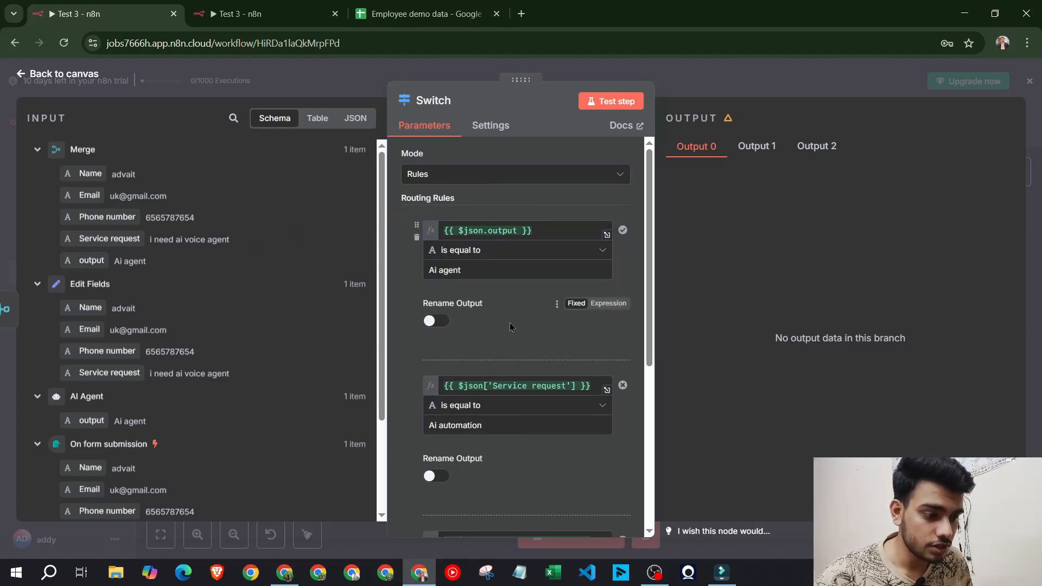
Replace the second and third rules' expressions with {{ $json.output }} as well
scroll(509, 326, "down", 2)
left_click_drag(102, 263, 519, 298)
key("ctrl+a")
key("BackSpace")
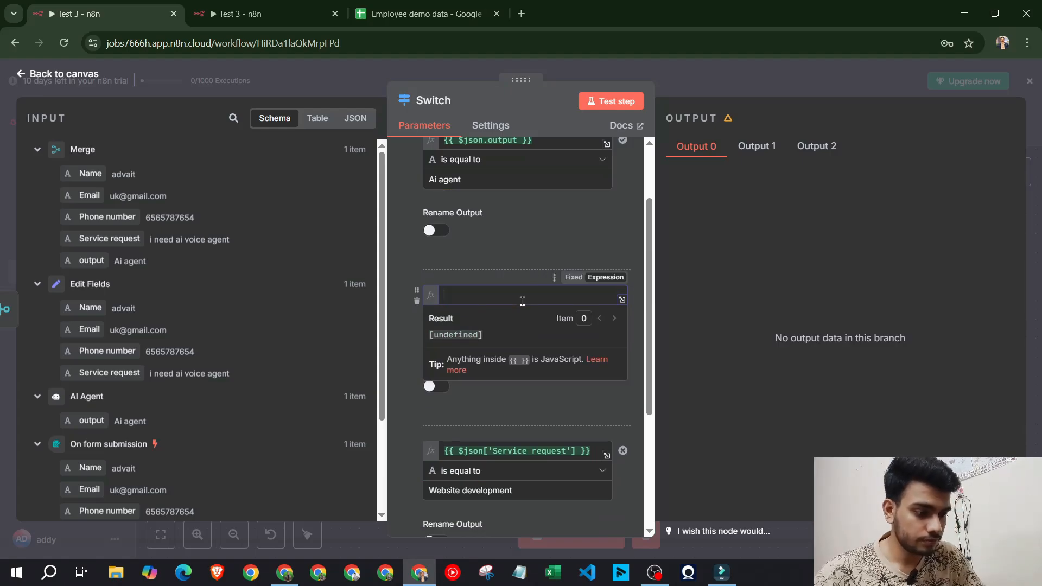
left_click_drag(80, 264, 467, 298)
scroll(509, 296, "down", 3)
left_click(516, 269)
key("ctrl+a")
key("BackSpace")
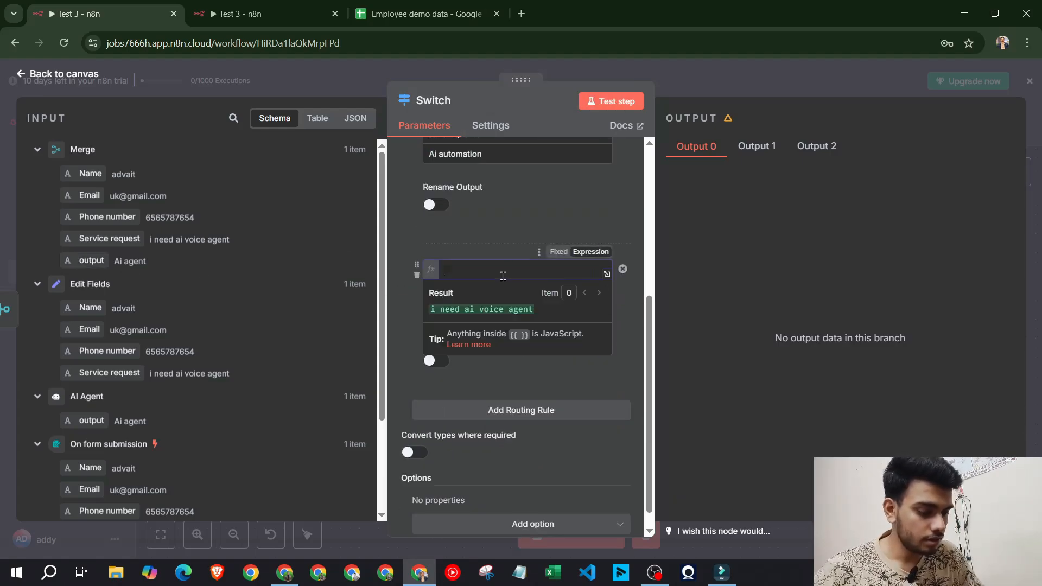
left_click_drag(75, 260, 456, 271)
Test the Switch node, confirming the Ai agent lead routes to output 0
left_click(617, 102)
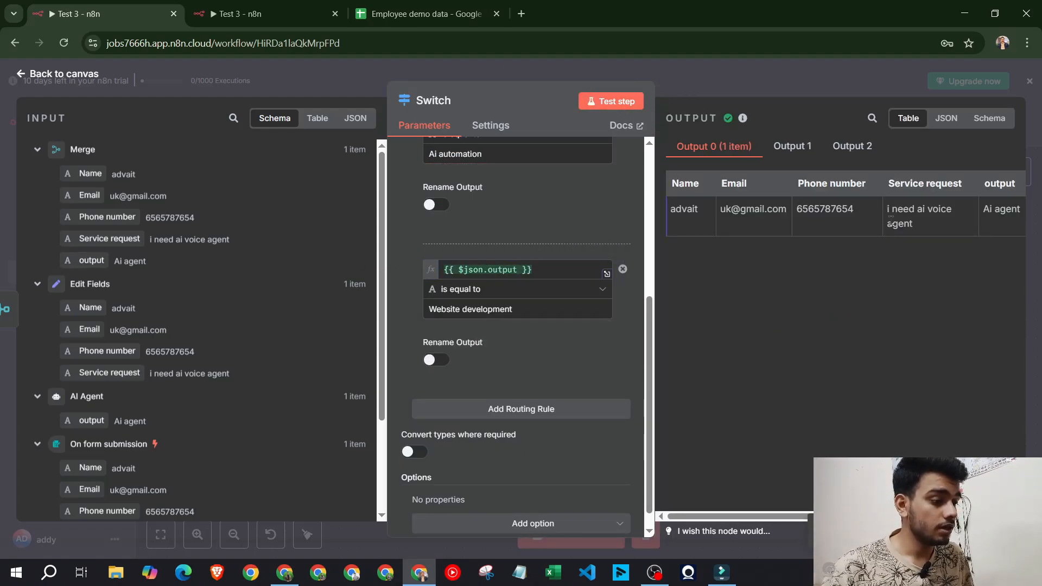
scroll(890, 222, "right", 1)
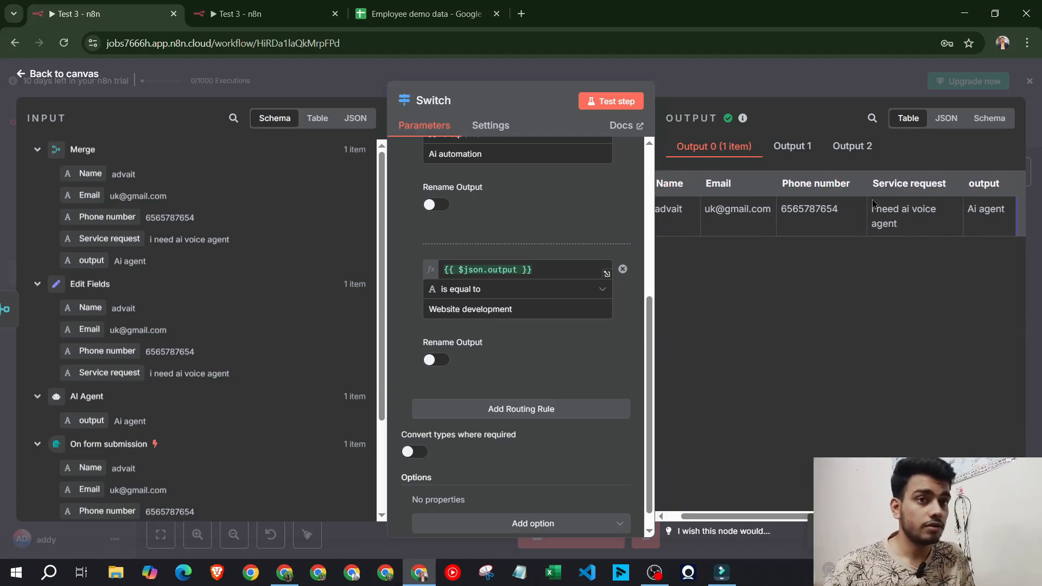
scroll(736, 238, "left", 1)
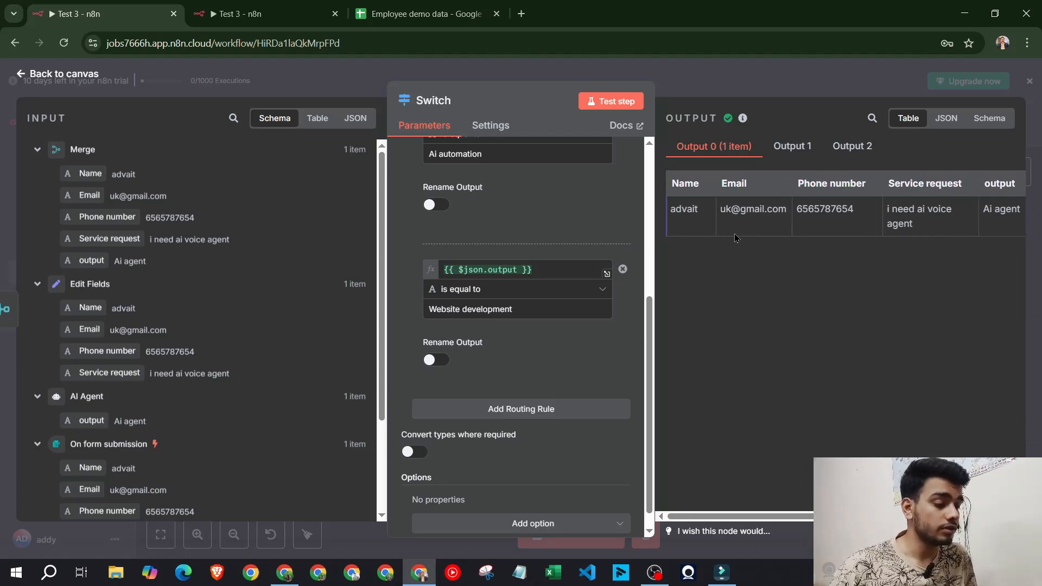
scroll(736, 238, "right", 1)
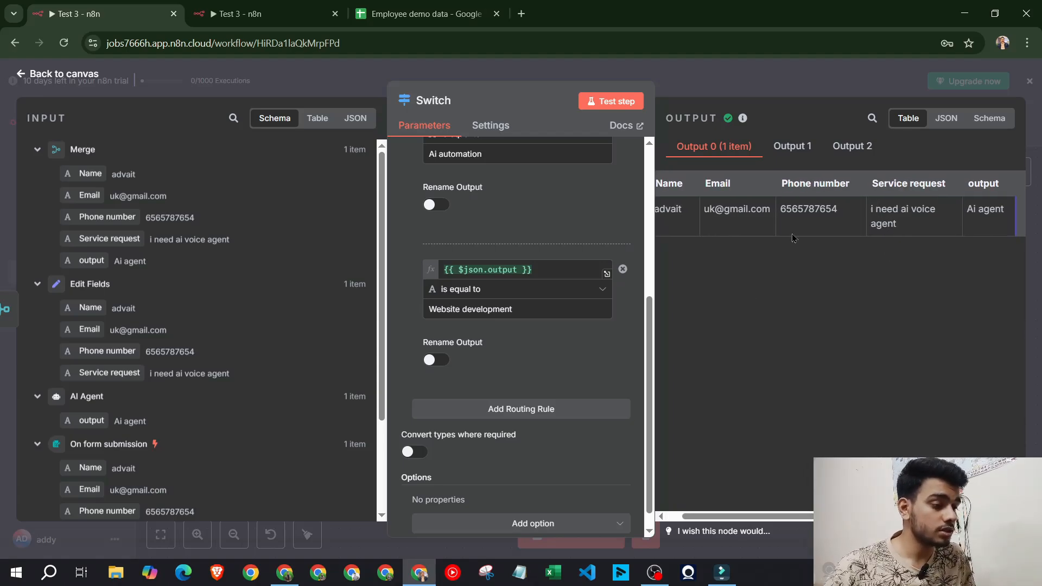
left_click(812, 90)
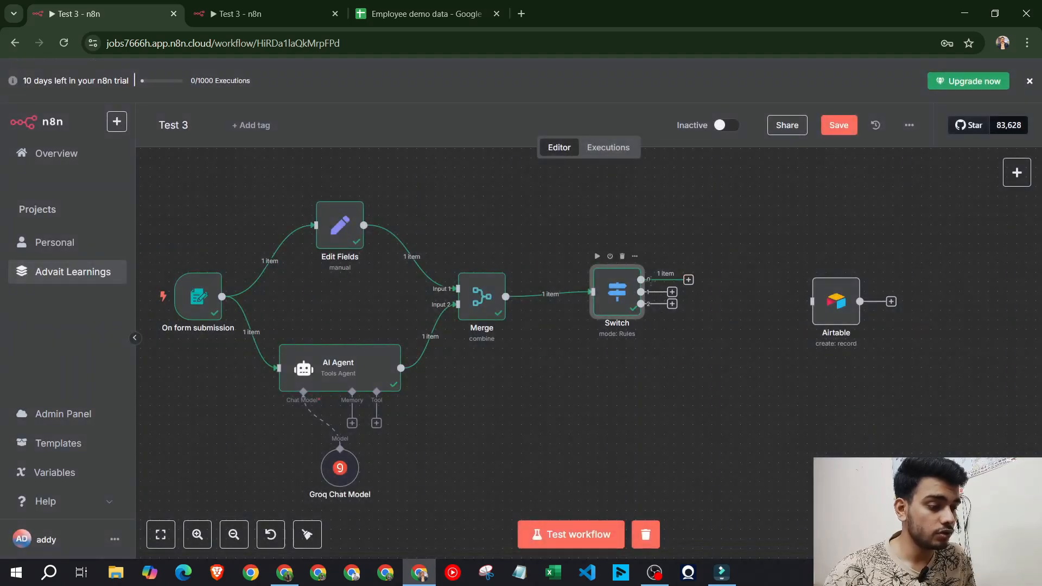
Move the Airtable node beside the Switch and connect Switch output 0 to it
scroll(673, 276, "up", 5)
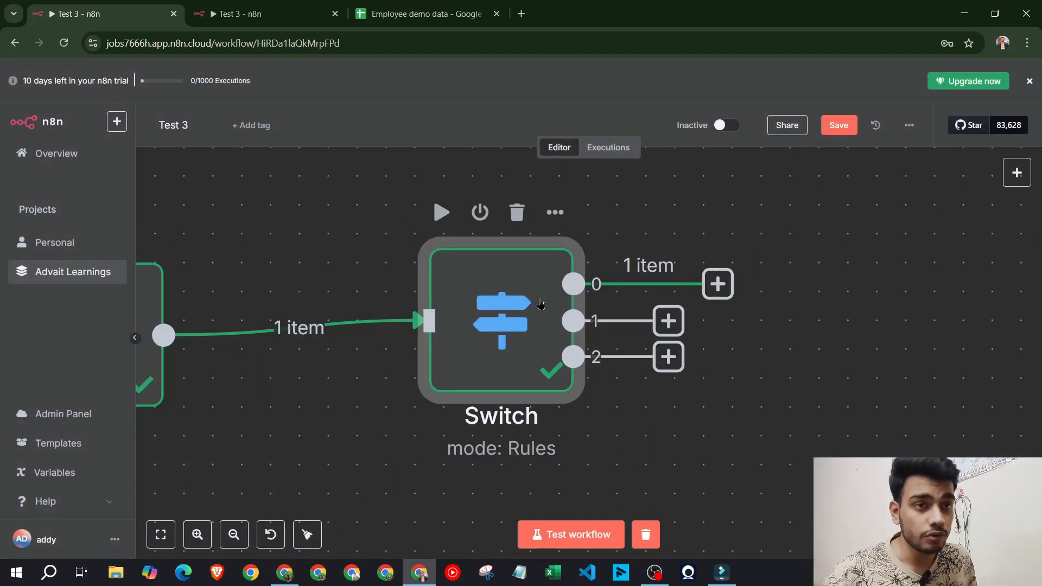
scroll(540, 304, "down", 5)
left_click_drag(752, 328, 735, 252)
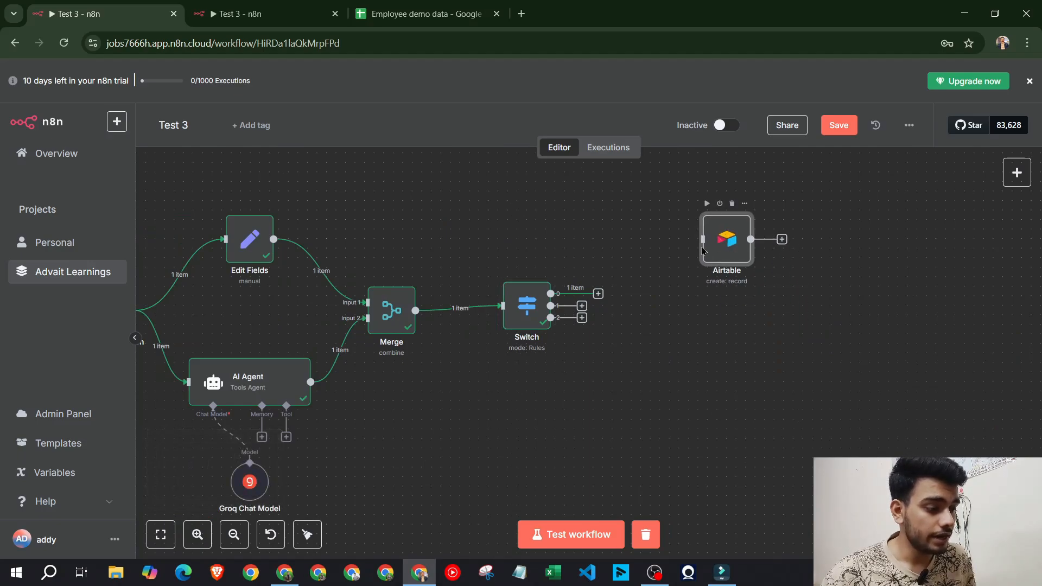
left_click_drag(599, 295, 702, 239)
Test-run the Airtable node to create the 'Ai agent' record, then view the Airtable table
left_click(287, 582)
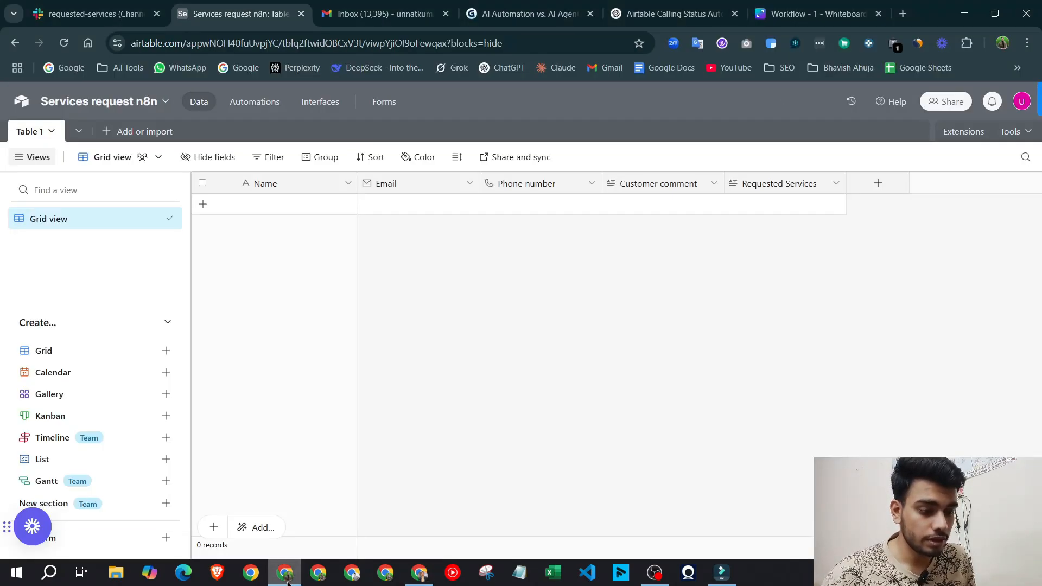
key("alt+Tab")
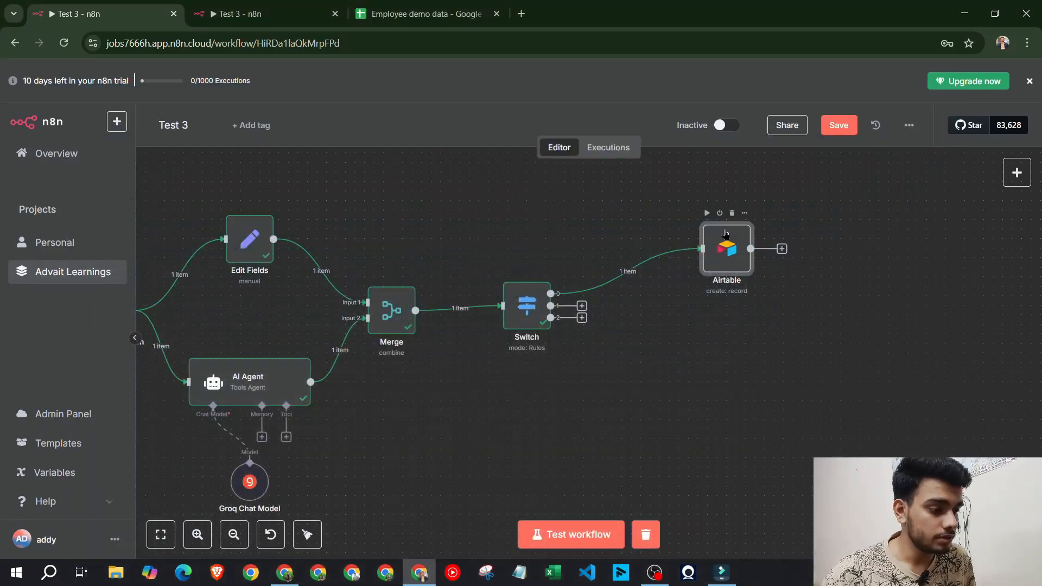
double_click(718, 262)
left_click(610, 101)
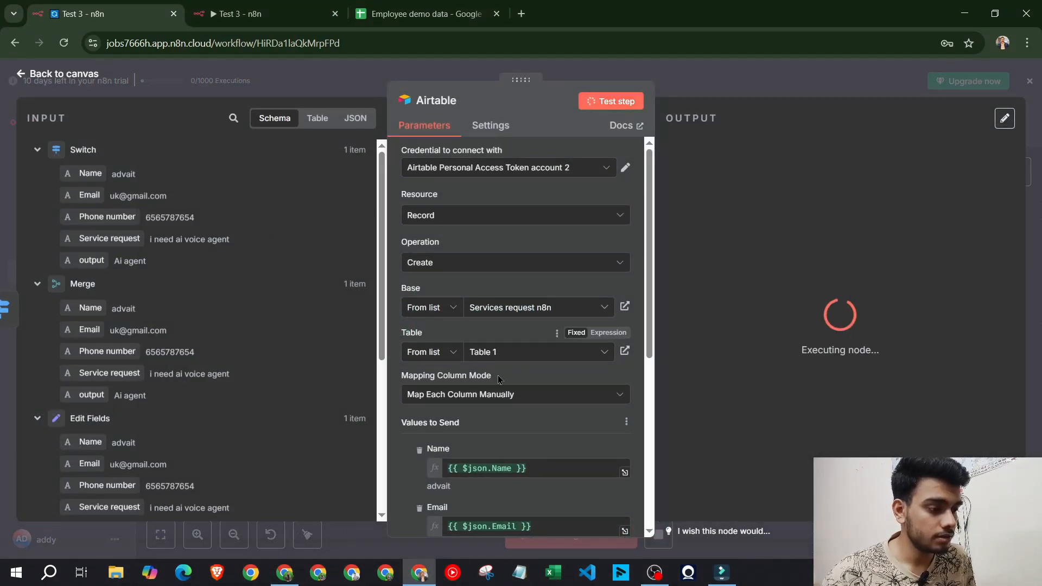
left_click(285, 575)
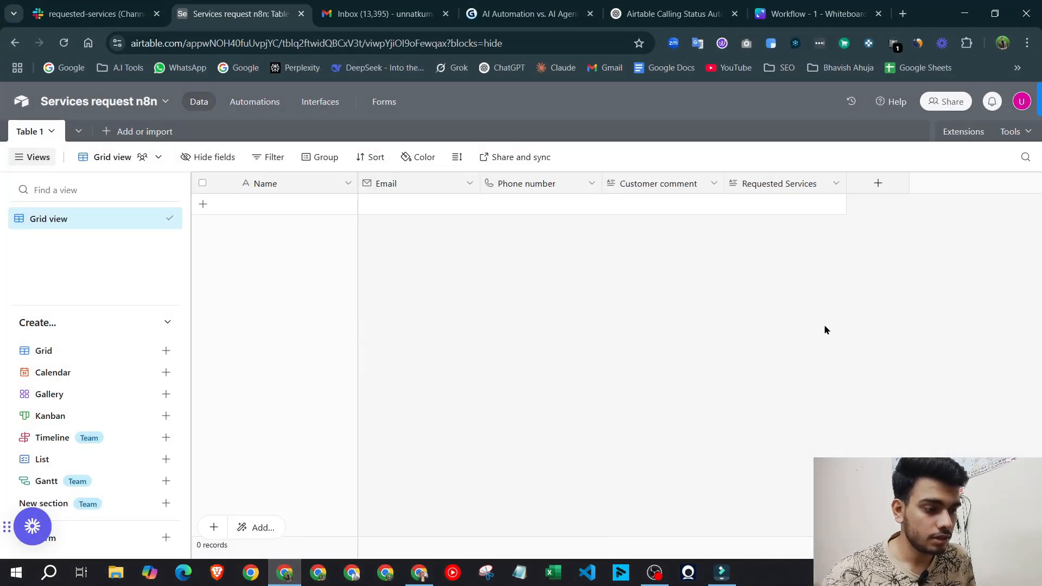
Review the Airtable node's output, confirm the new row in the Services request grid
left_click(418, 573)
scroll(502, 352, "down", 3)
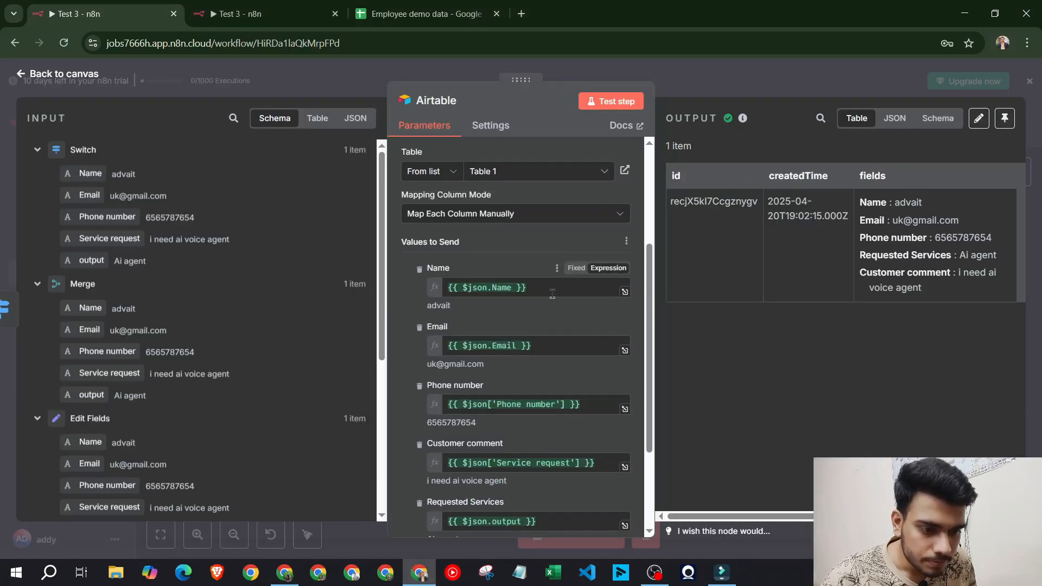
scroll(552, 294, "down", 3)
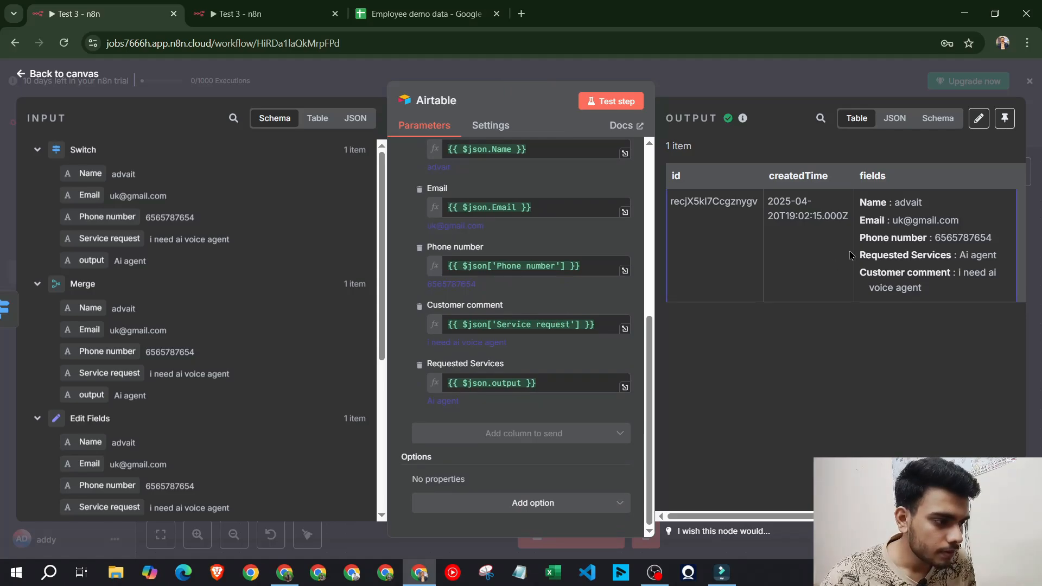
left_click(679, 82)
left_click(284, 573)
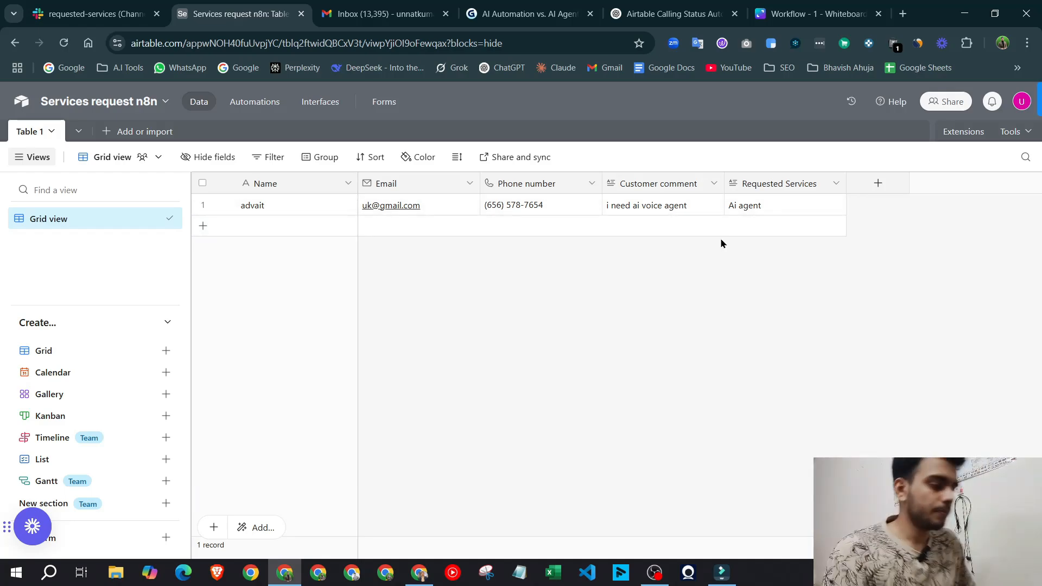
left_click(421, 573)
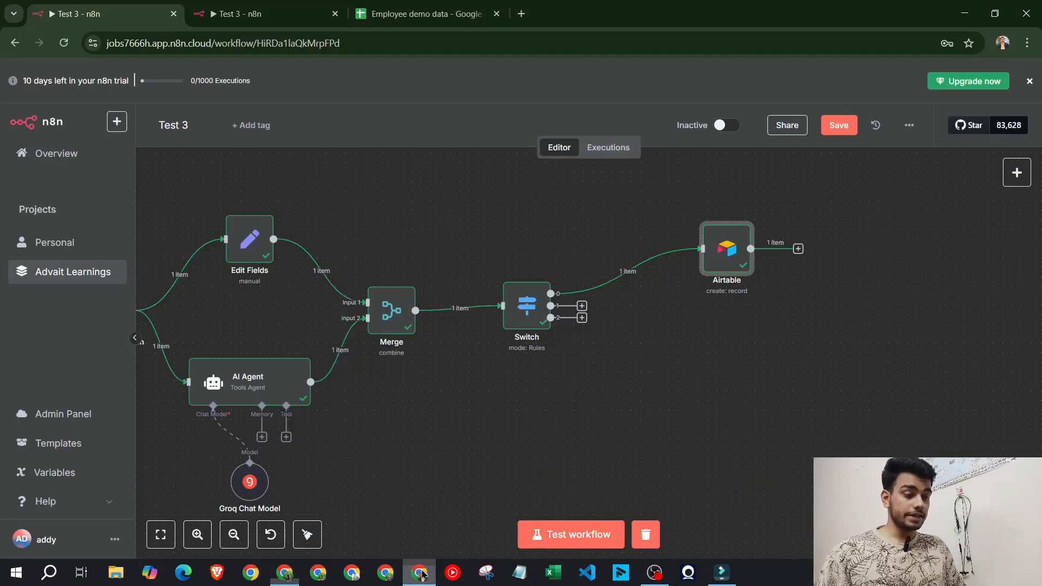
Tidy up the workflow layout and fit all nodes into view
left_click(307, 534)
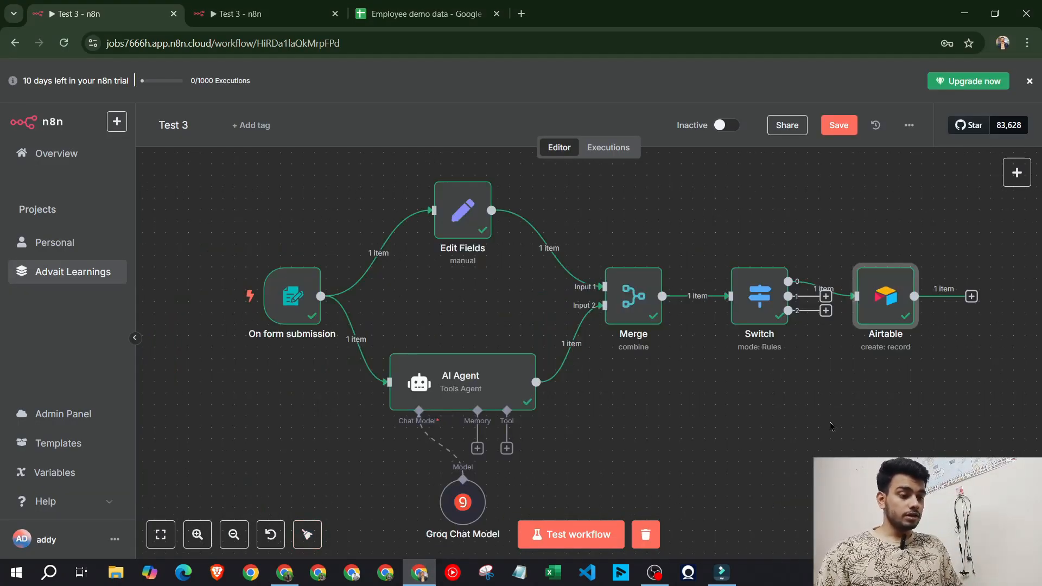
scroll(830, 420, "down", 3)
left_click_drag(839, 433, 664, 385)
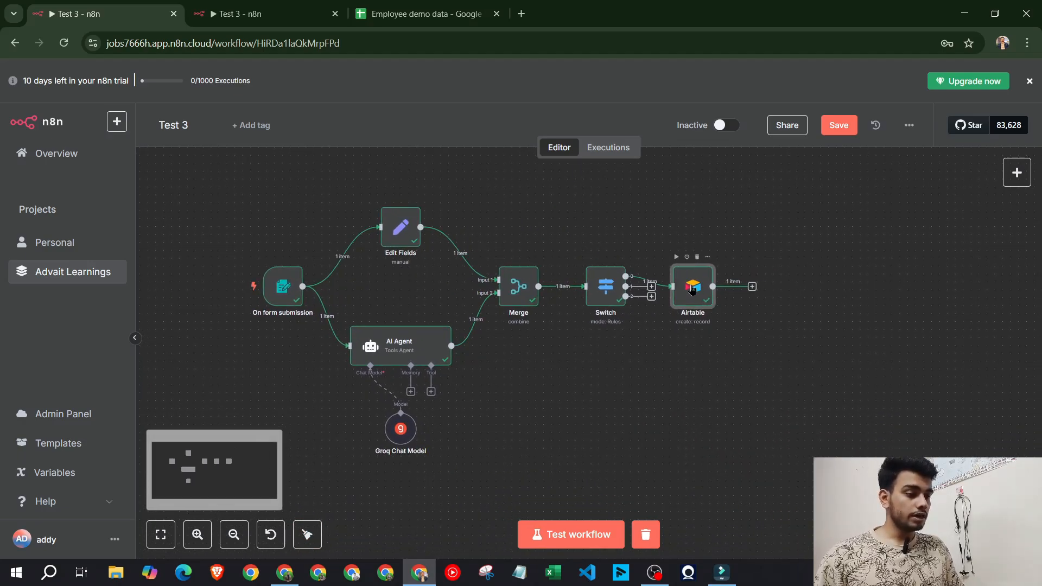
left_click_drag(691, 289, 697, 242)
Add a Slack 'Send a message' node after the Airtable node
left_click(761, 242)
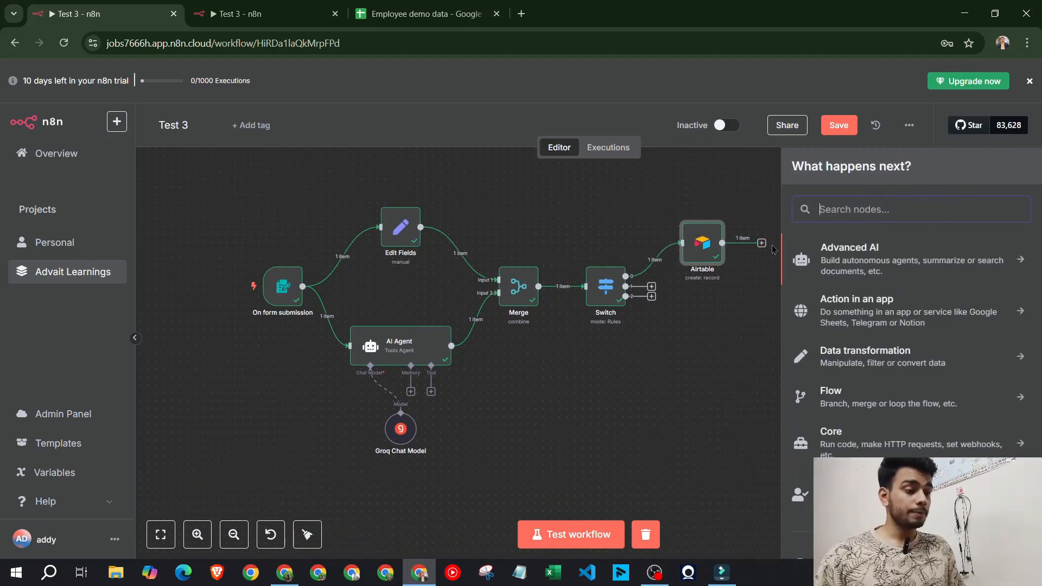
type("slack")
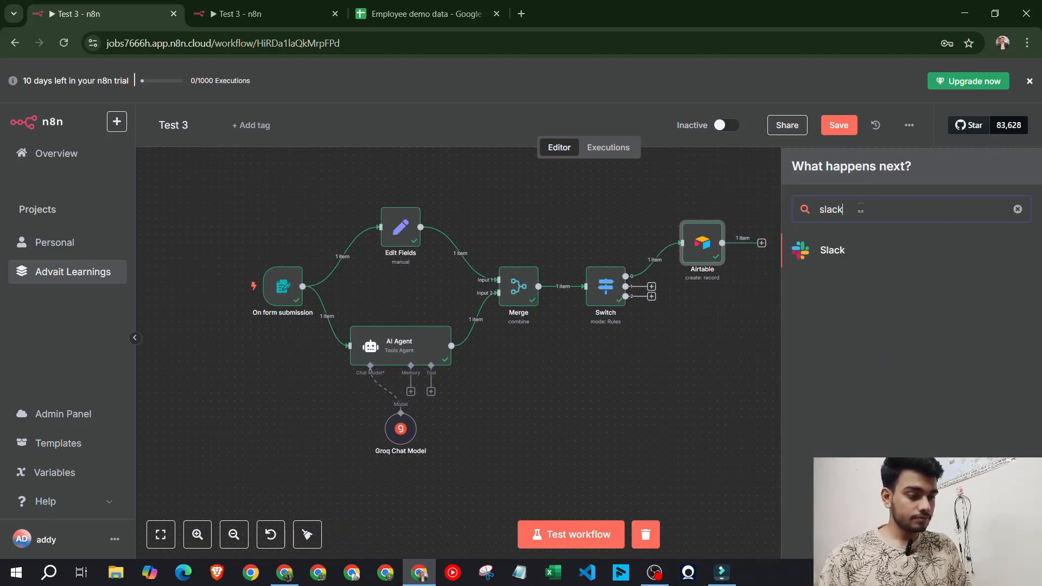
left_click(856, 264)
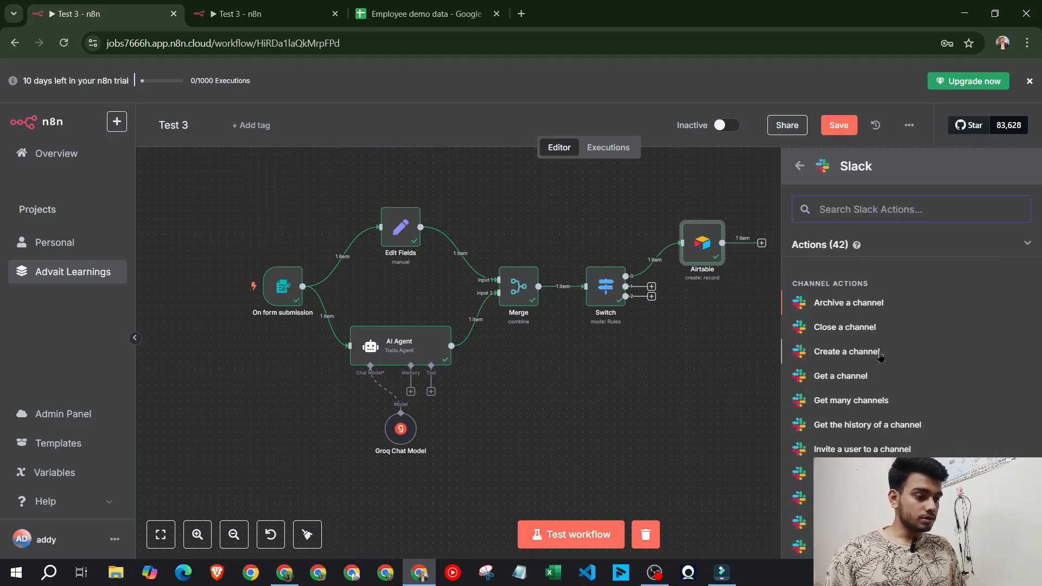
scroll(881, 384, "down", 7)
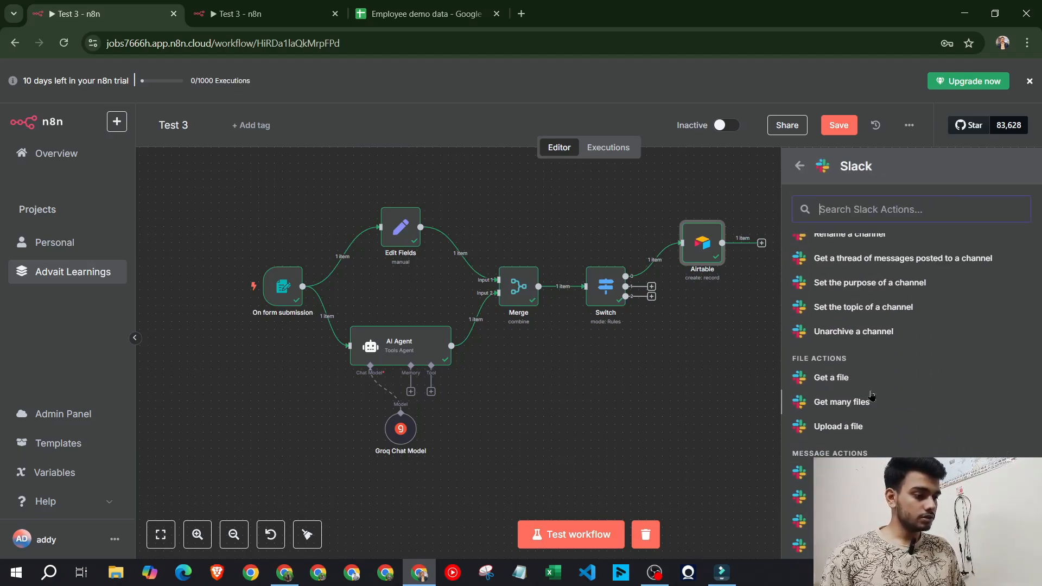
scroll(863, 374, "down", 3)
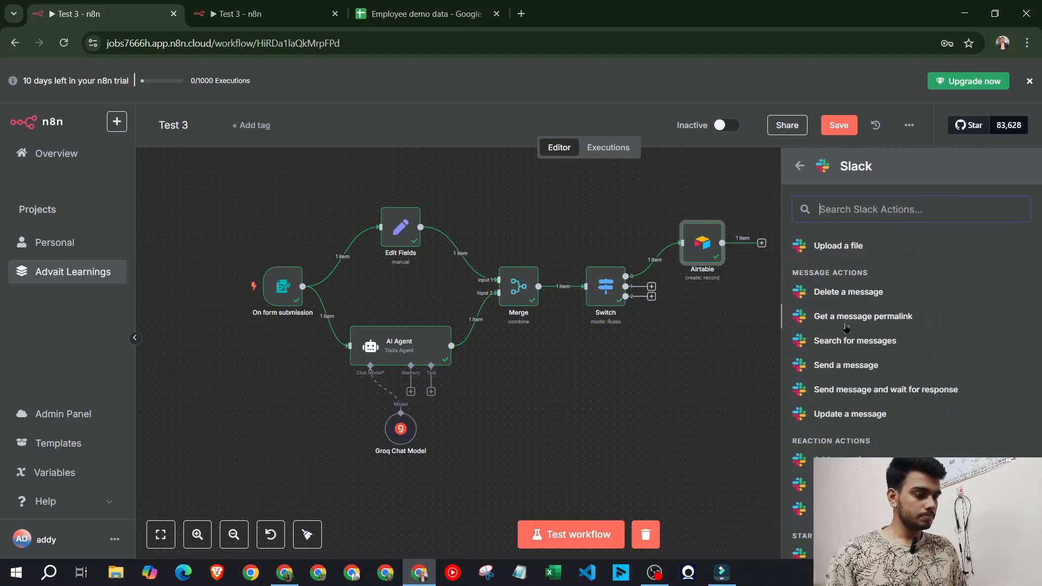
left_click(829, 367)
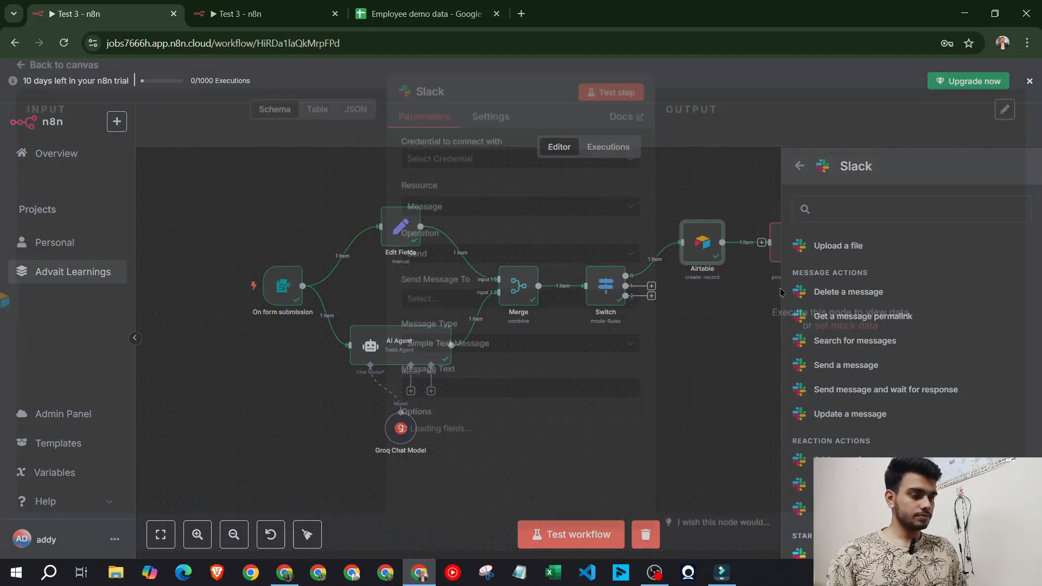
Create a new Slack credential and start connecting a Slack account
left_click(490, 126)
left_click(442, 127)
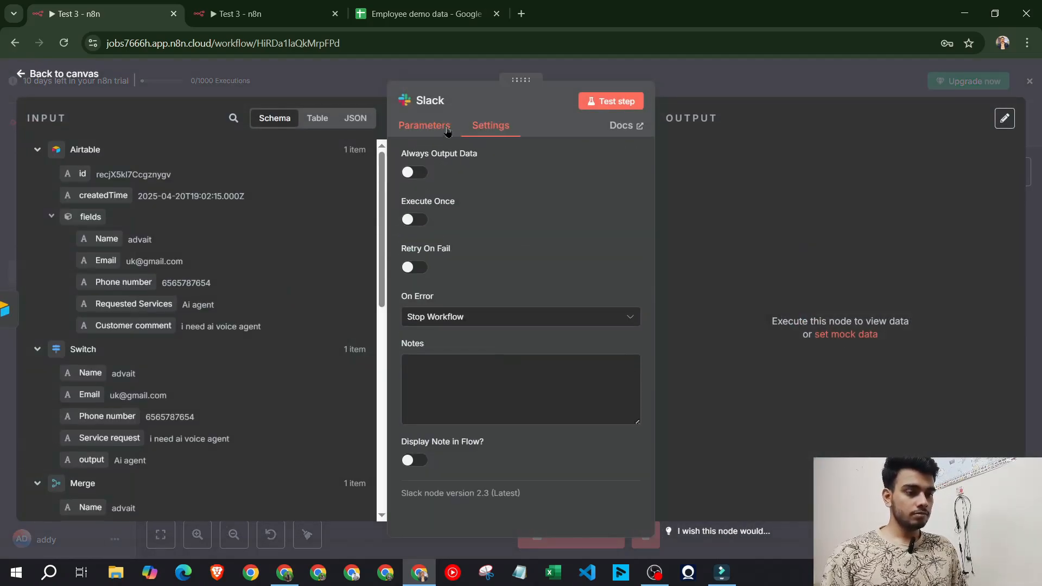
left_click(498, 167)
left_click(500, 202)
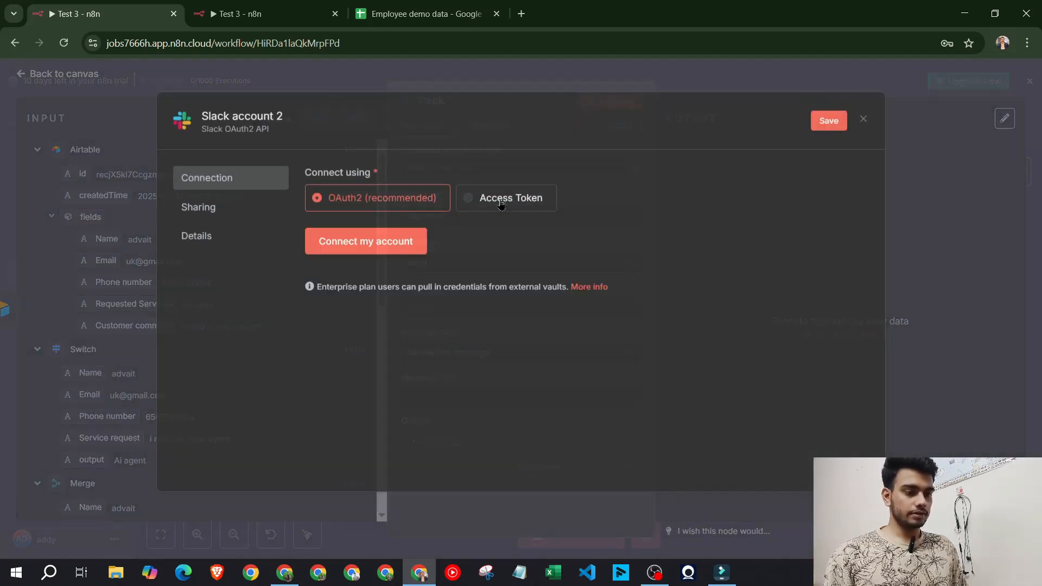
left_click(385, 242)
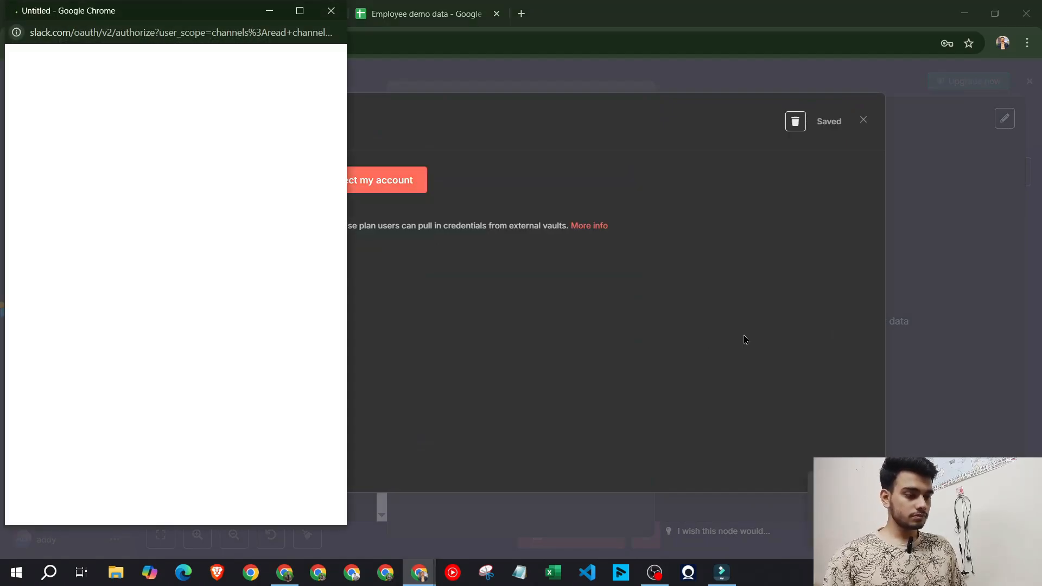
Allow n8n access to the Ai Advait Slack workspace and close the success window
scroll(218, 262, "down", 3)
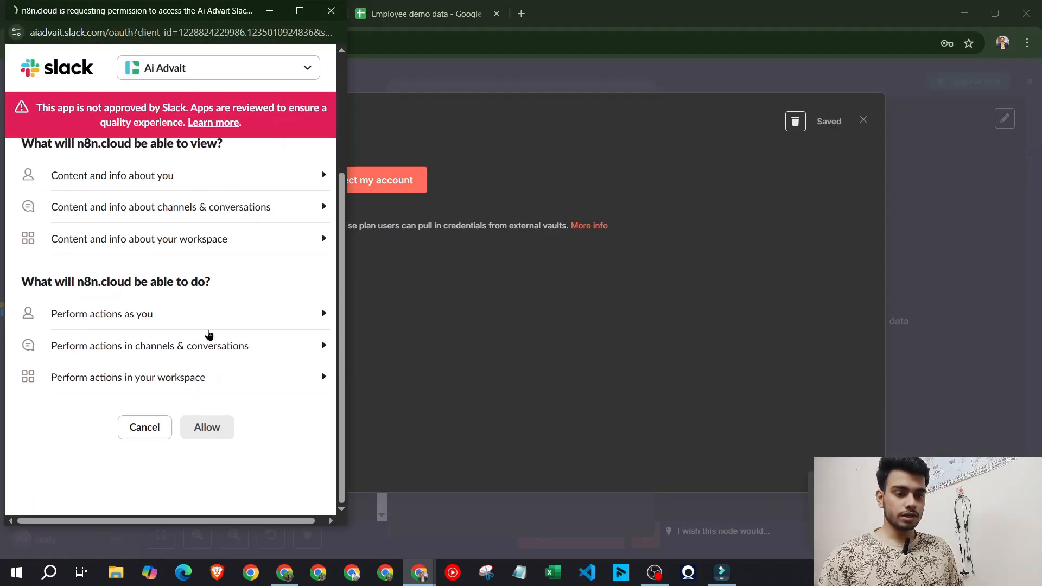
scroll(200, 344, "up", 3)
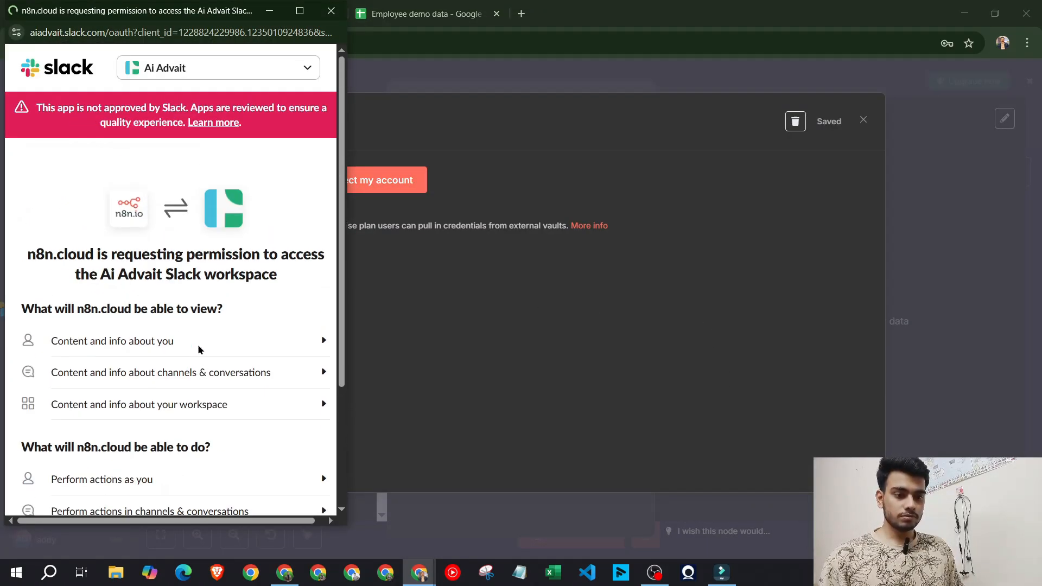
scroll(200, 344, "down", 3)
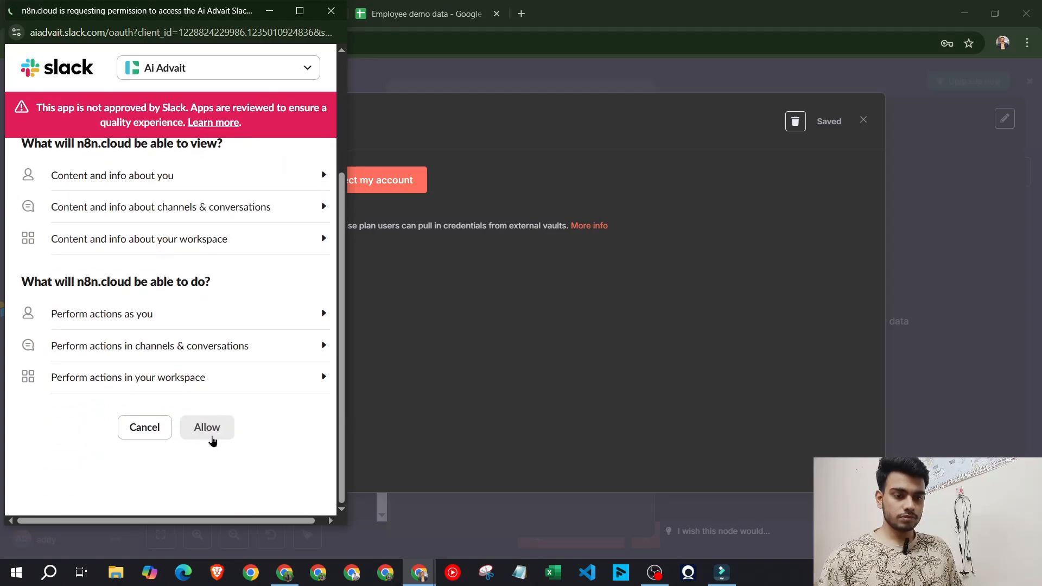
scroll(182, 372, "up", 3)
scroll(195, 360, "down", 3)
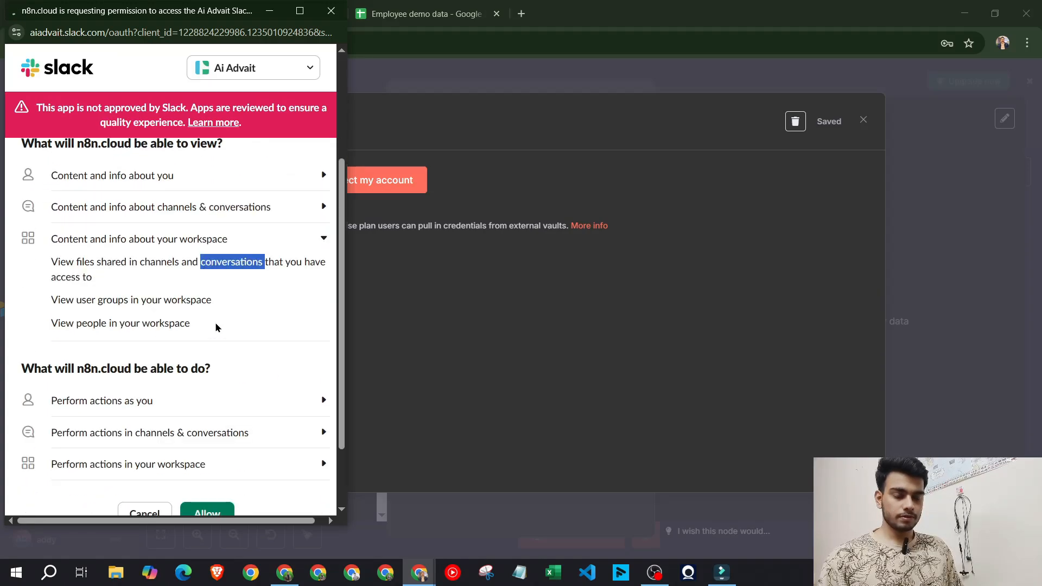
scroll(198, 347, "down", 2)
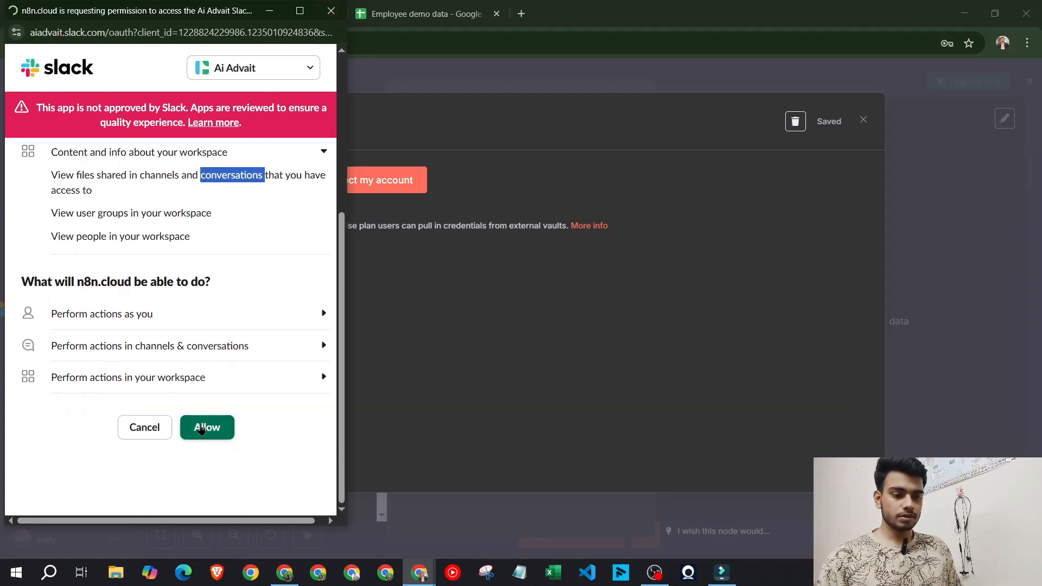
left_click(200, 428)
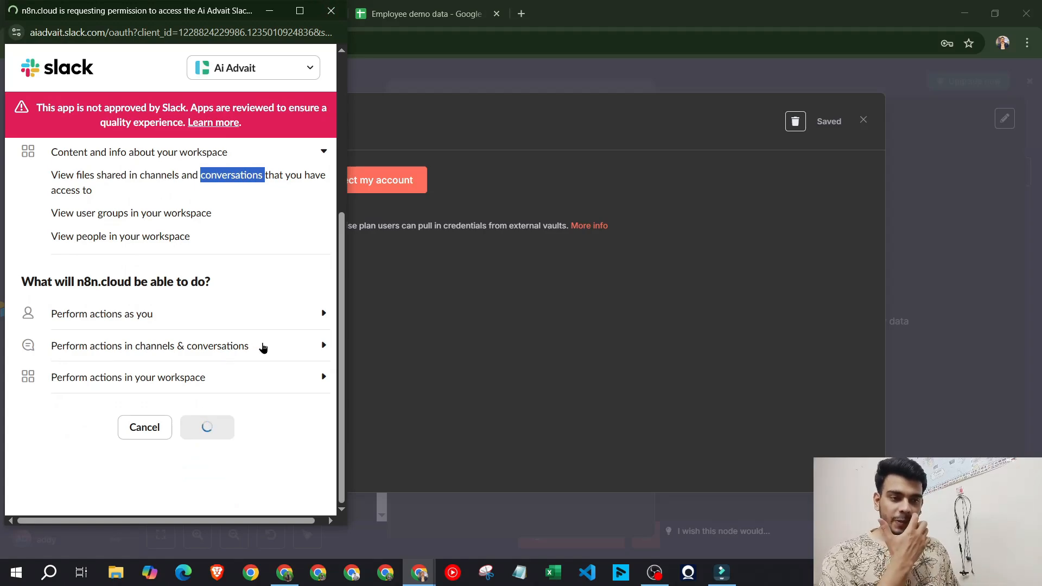
left_click(331, 11)
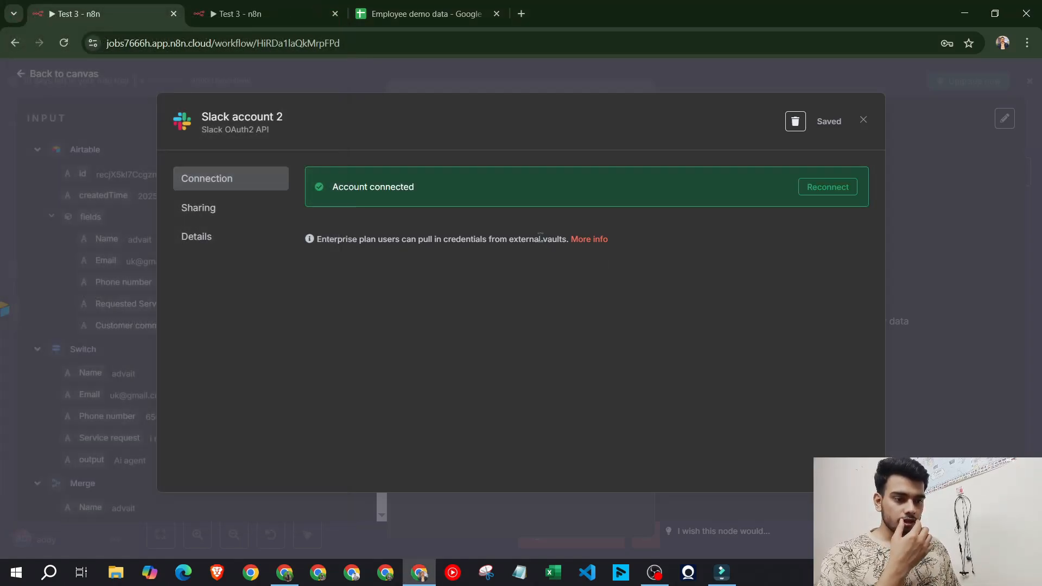
Set the Slack node to send to a Channel using Slack account 2, then view #requested-services
left_click(864, 120)
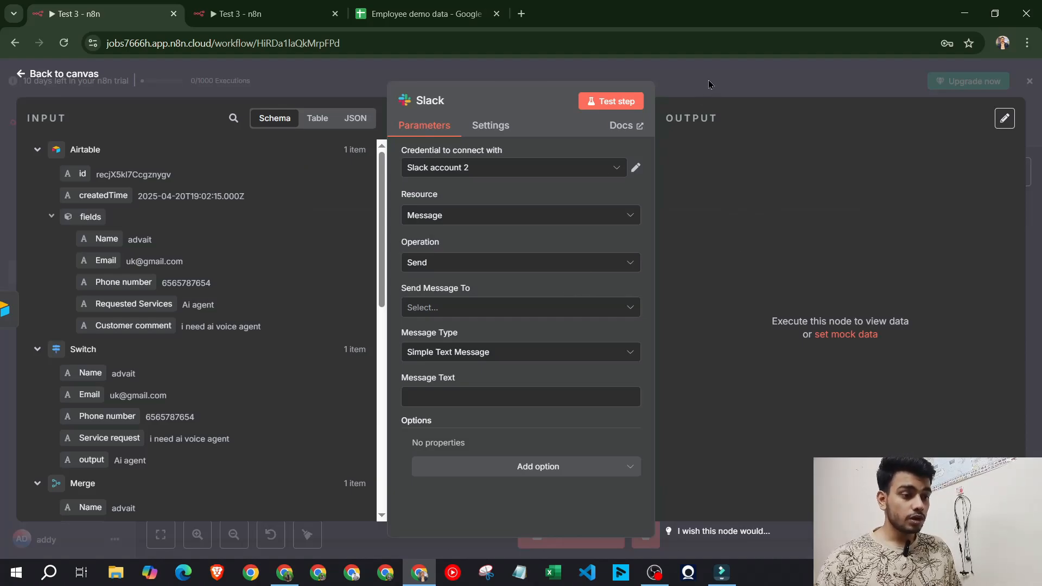
left_click(517, 306)
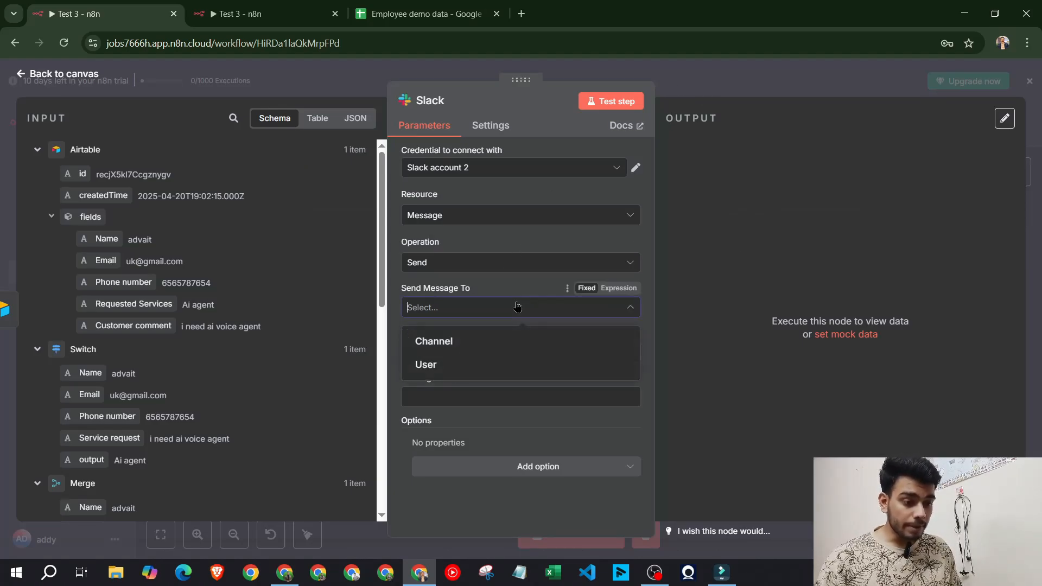
left_click(492, 348)
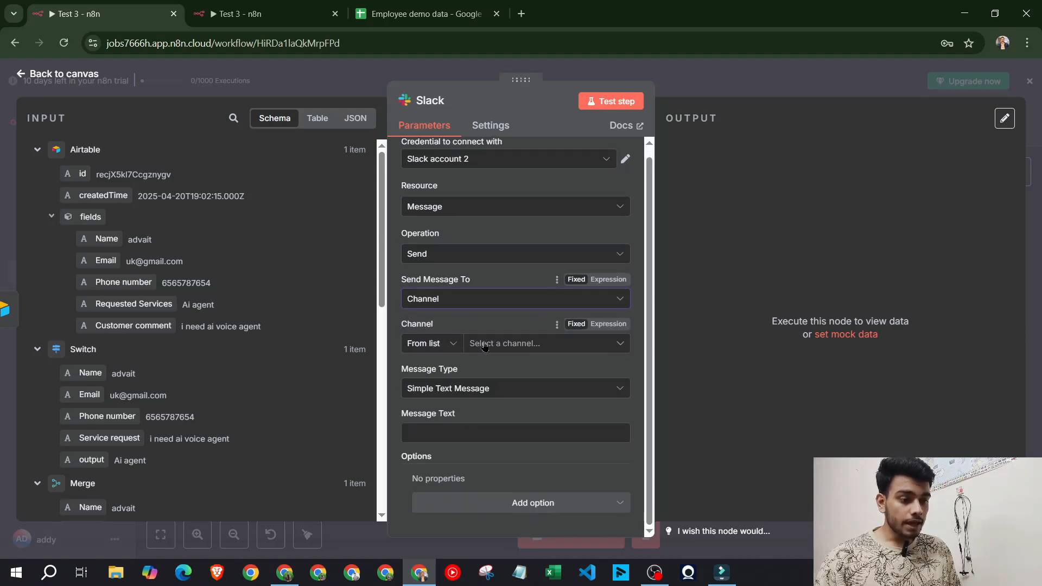
left_click(488, 345)
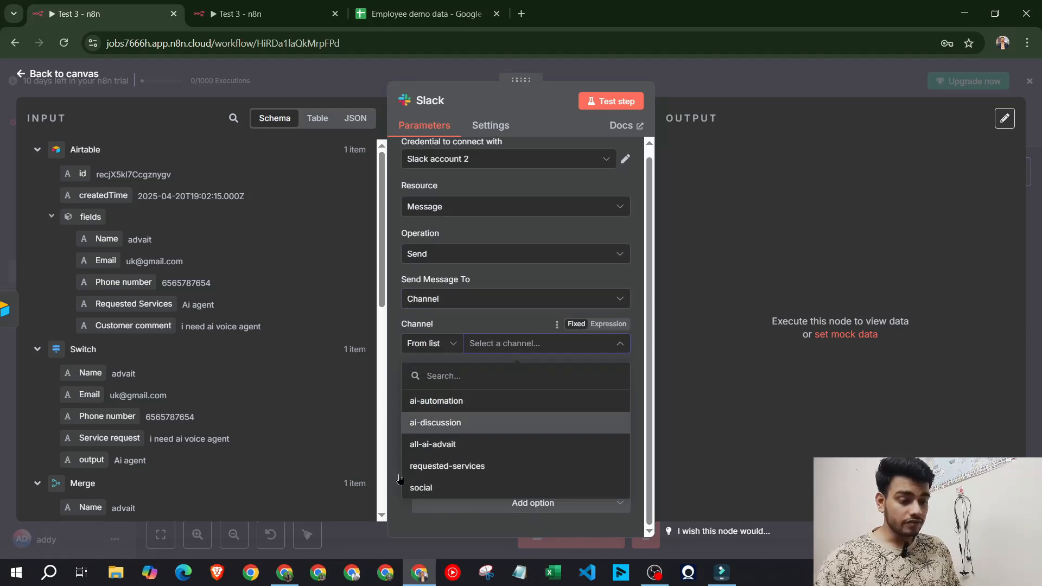
left_click(284, 572)
left_click(163, 5)
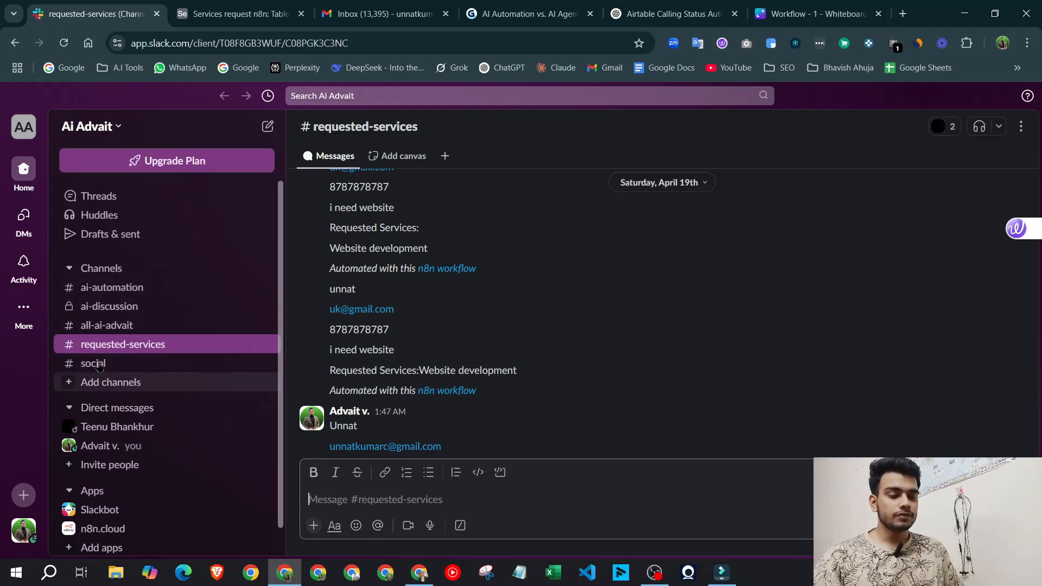
Return to the n8n Slack node's channel list
left_click(419, 572)
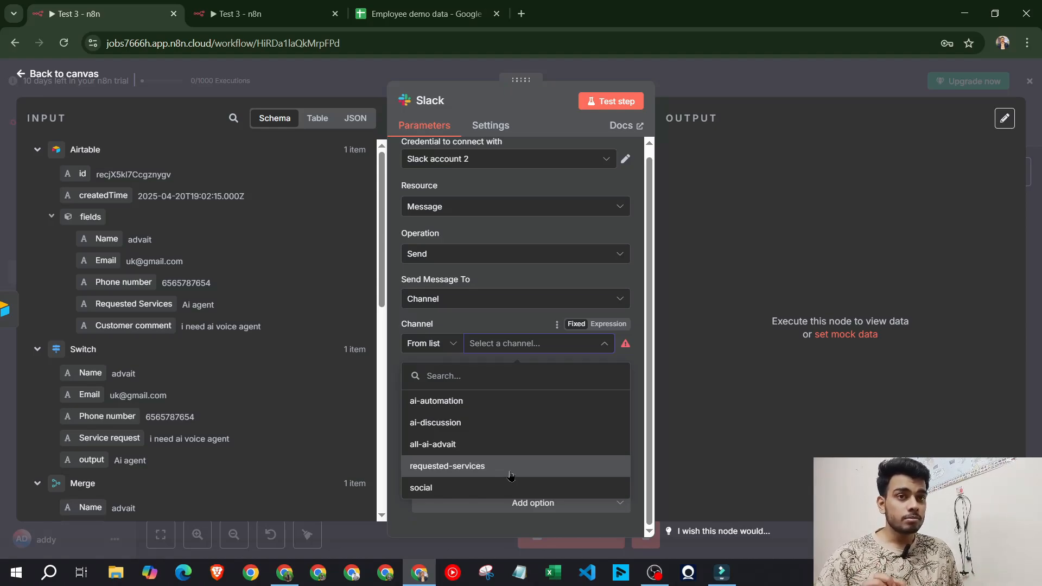
Choose the requested-services channel, then copy the other Test 3 Slack node's Message Text
left_click(510, 472)
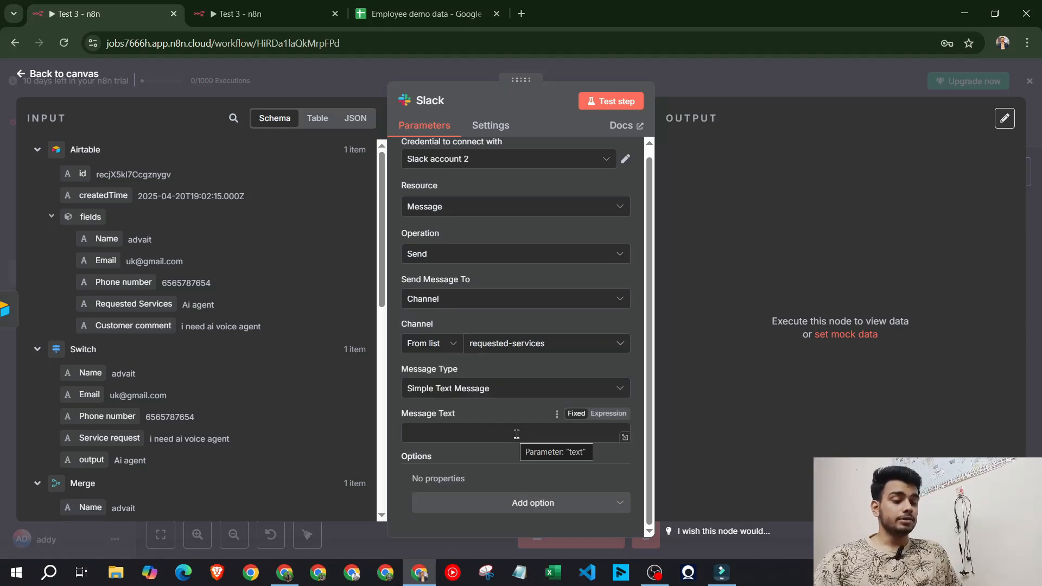
key("ctrl+Tab")
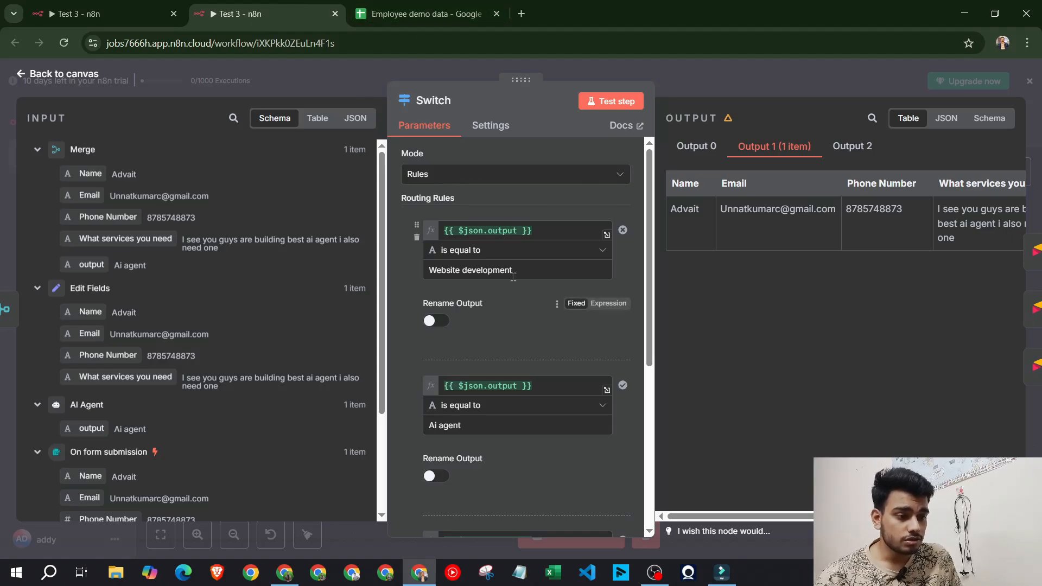
left_click(703, 73)
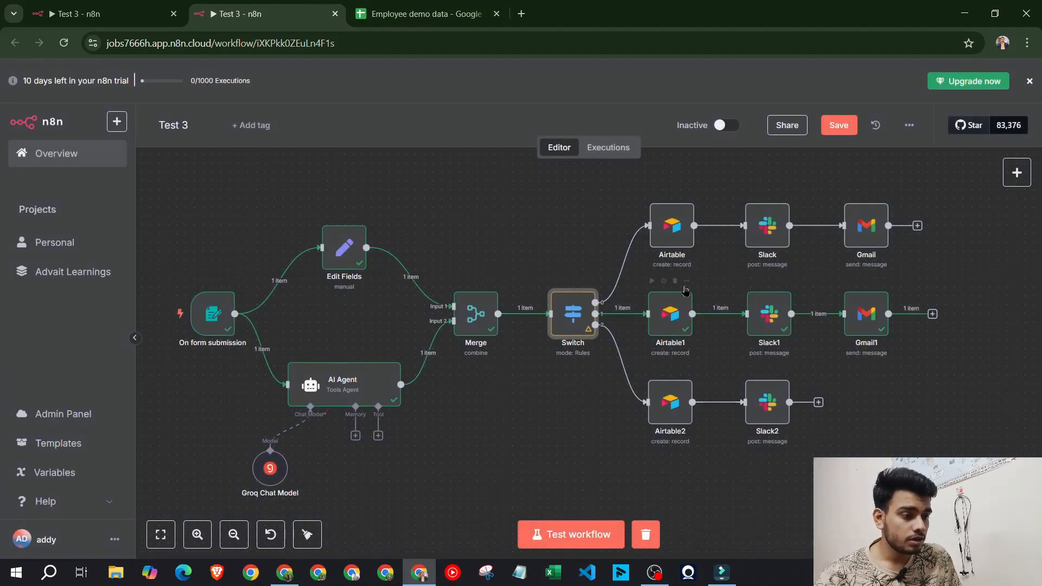
double_click(767, 225)
scroll(524, 394, "down", 3)
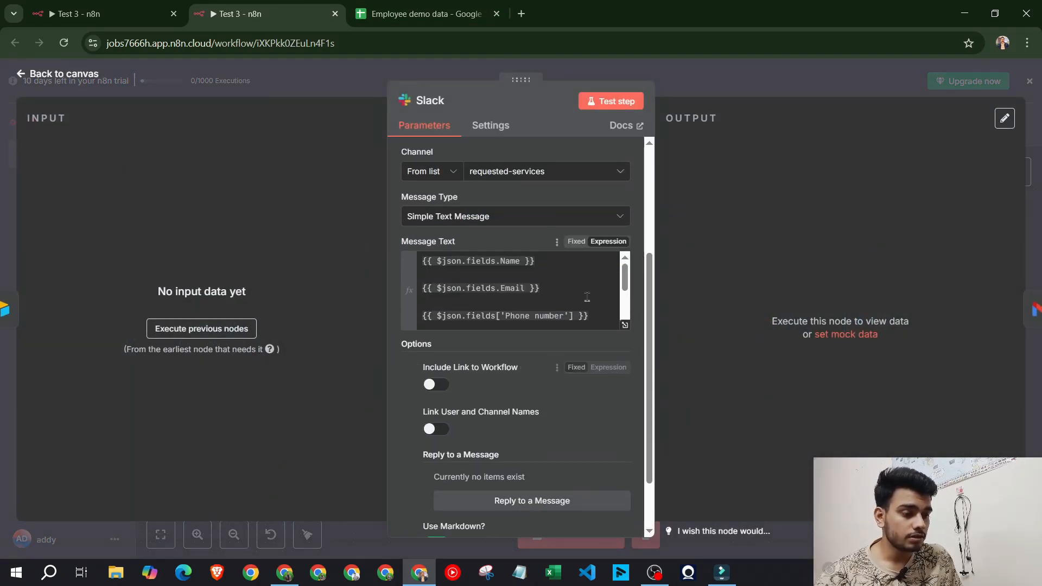
left_click(519, 288)
key("ctrl+a")
Paste that message into this Slack node's Message Text, then clear the field
left_click(74, 6)
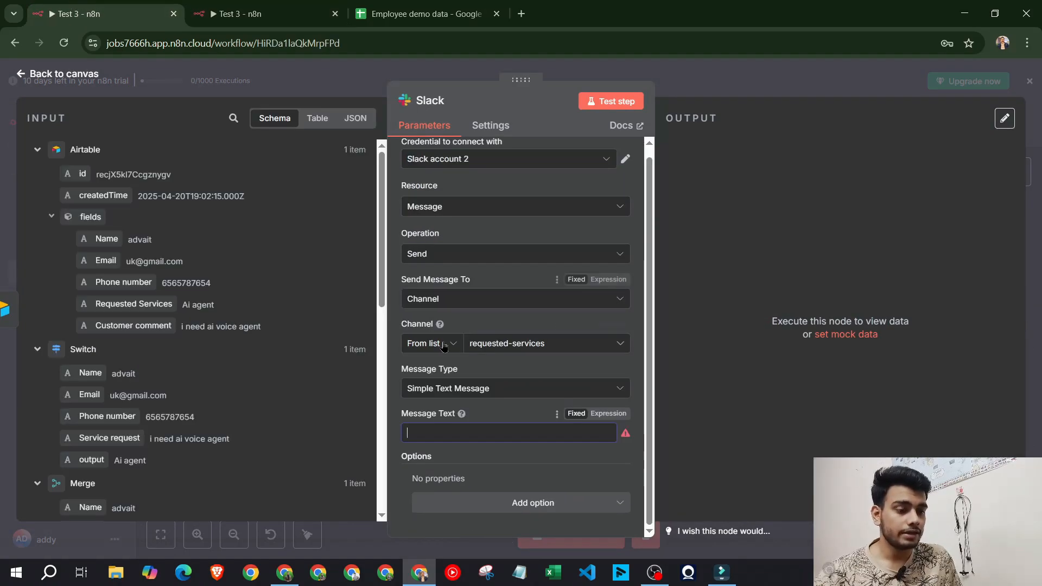
type("{{ $json.fields.Name }}  {{ $json.fields.Email }}  {{ $json.fields['Phone number'] }}  {{ $json.fields['Requested services'] }}  Requested Services: {{ $('AI Agent').item.json.output }}")
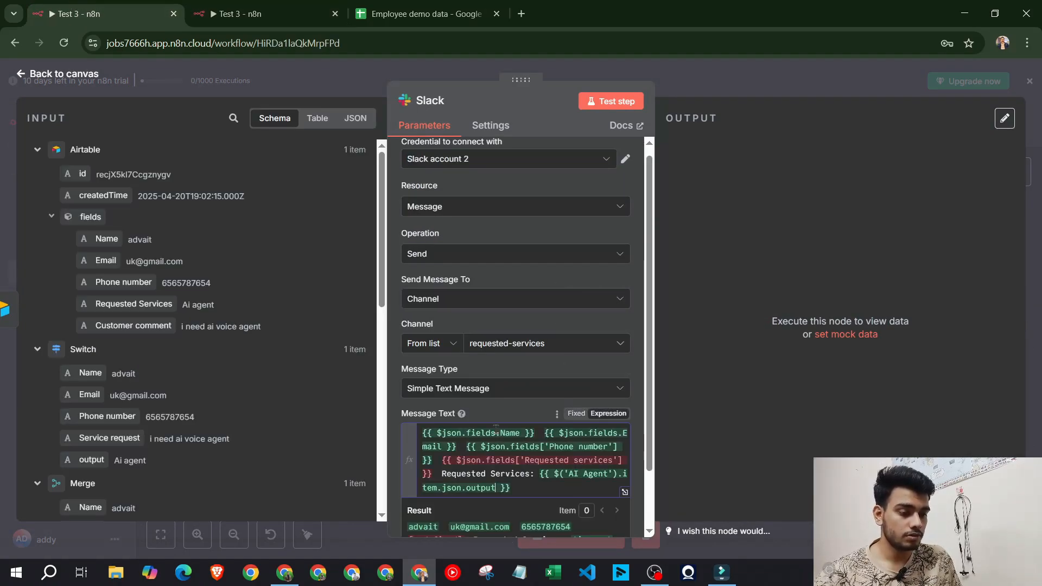
left_click(520, 461)
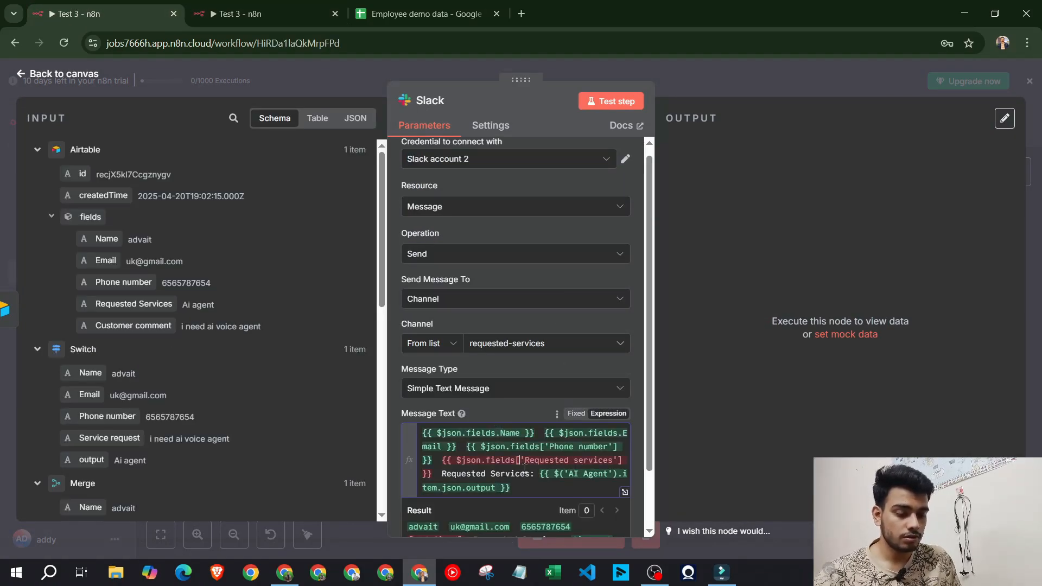
key("ctrl+a")
key("BackSpace")
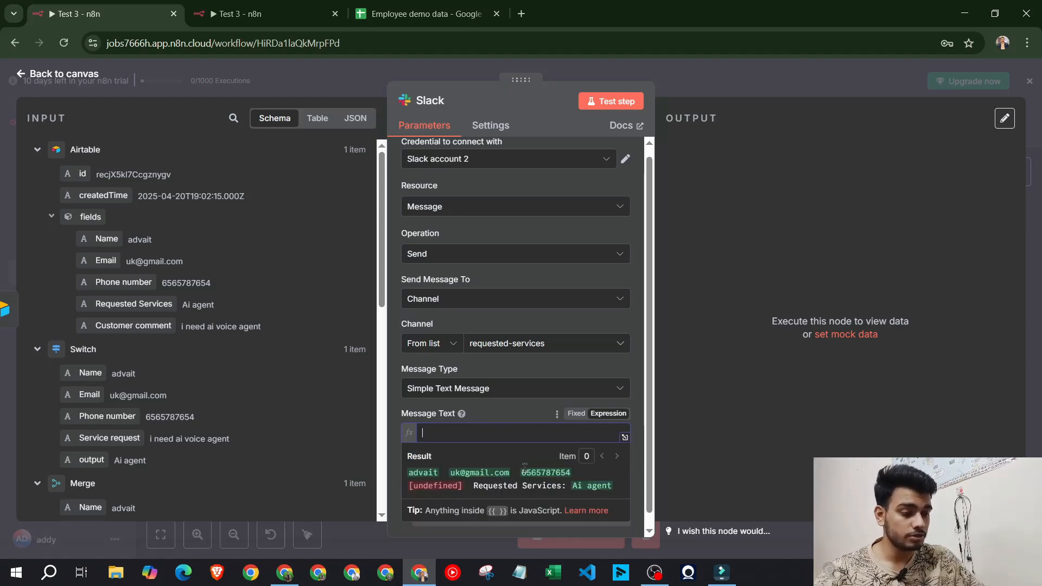
Insert the Name and Email fields into the Slack Message Text on separate lines
left_click(448, 411)
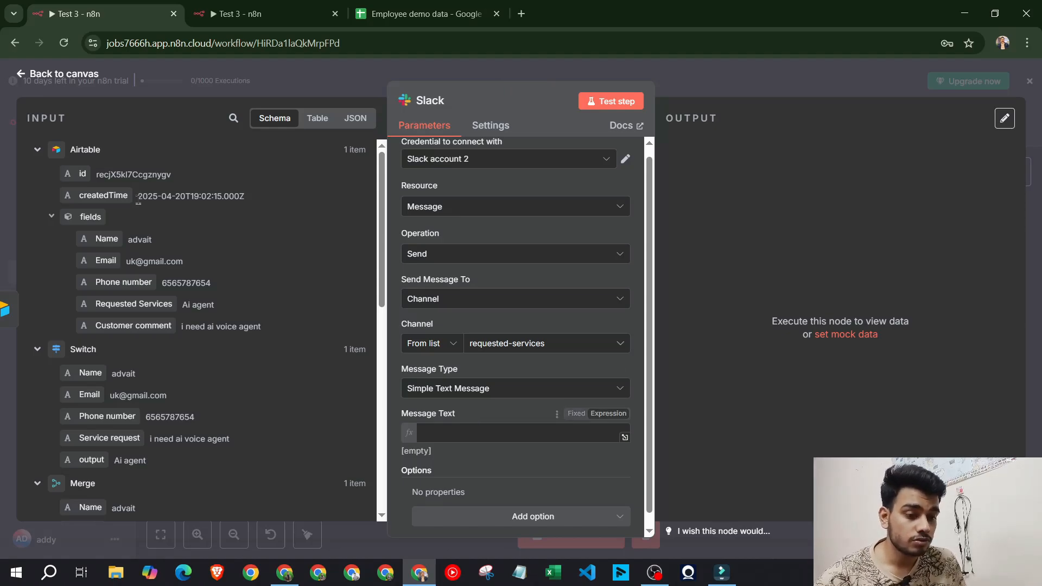
left_click_drag(106, 239, 472, 434)
left_click(569, 431)
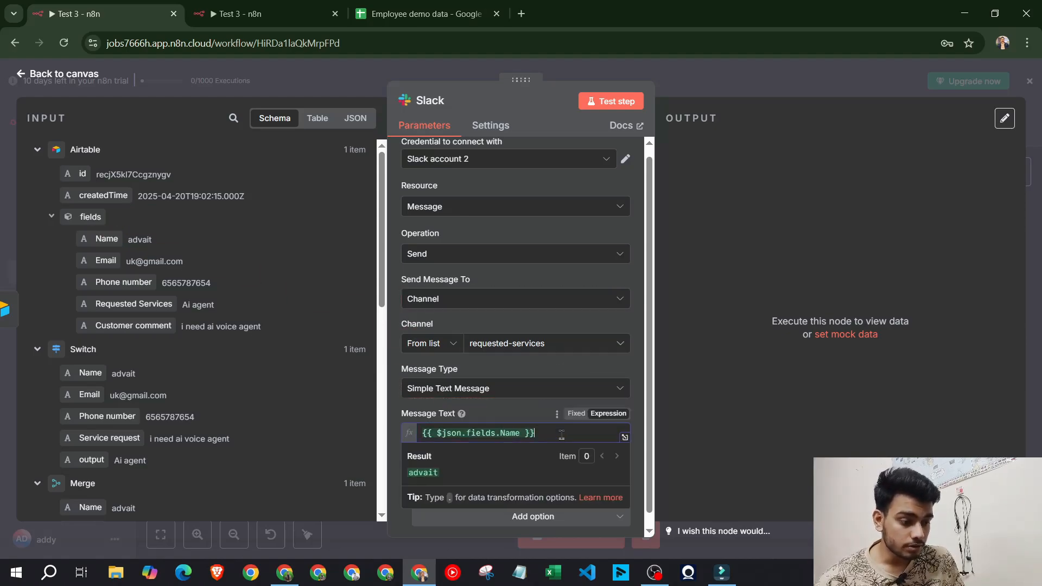
key("Return")
key("Return")
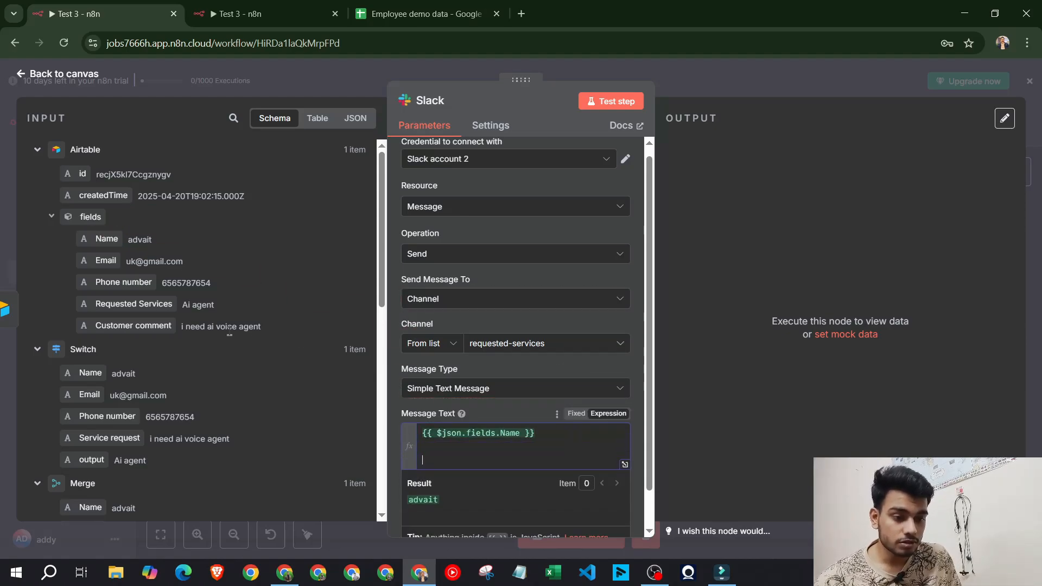
left_click_drag(106, 261, 490, 459)
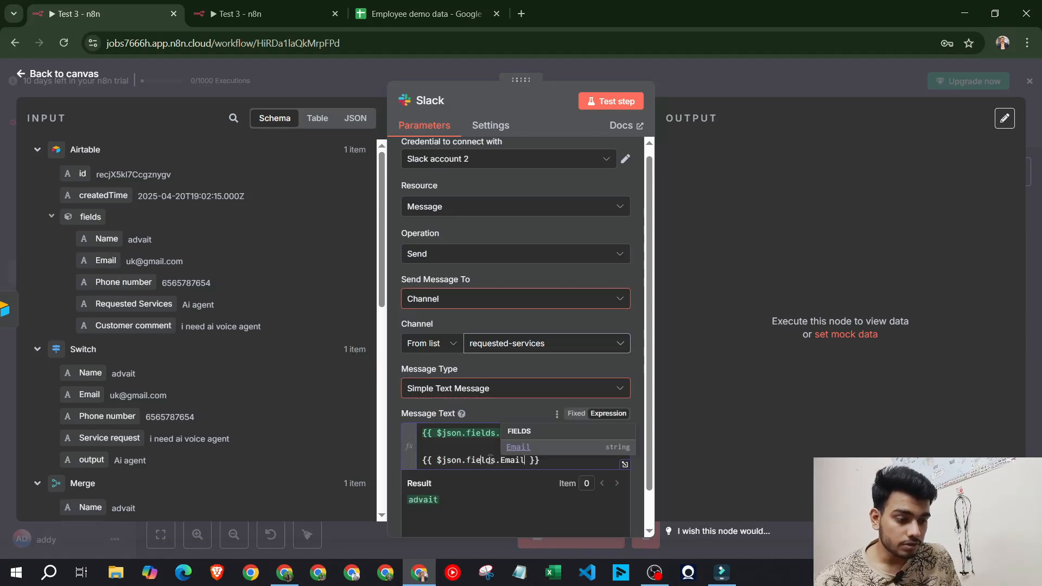
left_click(560, 462)
key("Return")
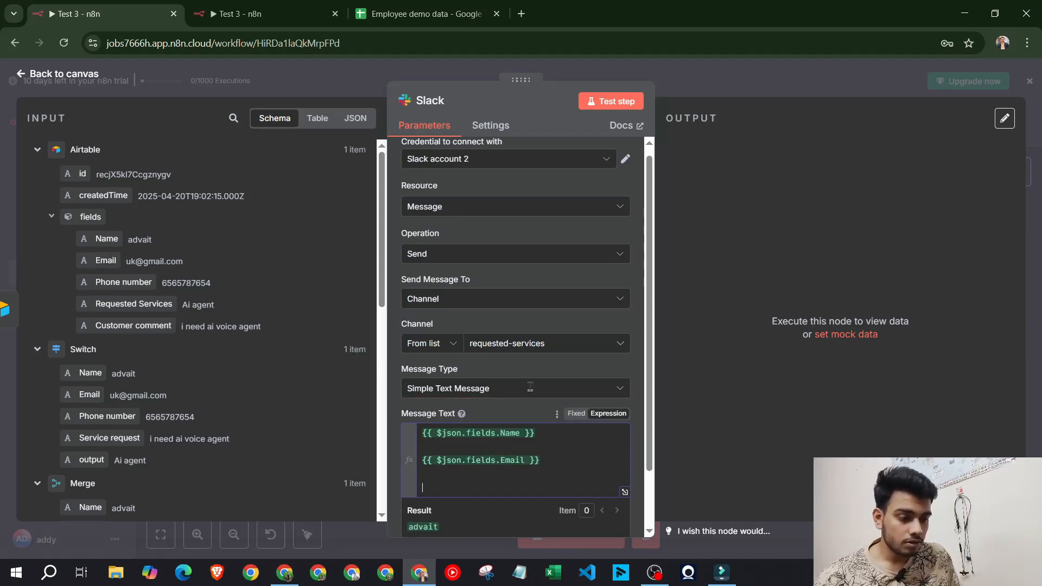
Add Phone number and Requested Services field expressions below them
scroll(560, 462, "down", 1)
left_click_drag(124, 282, 477, 410)
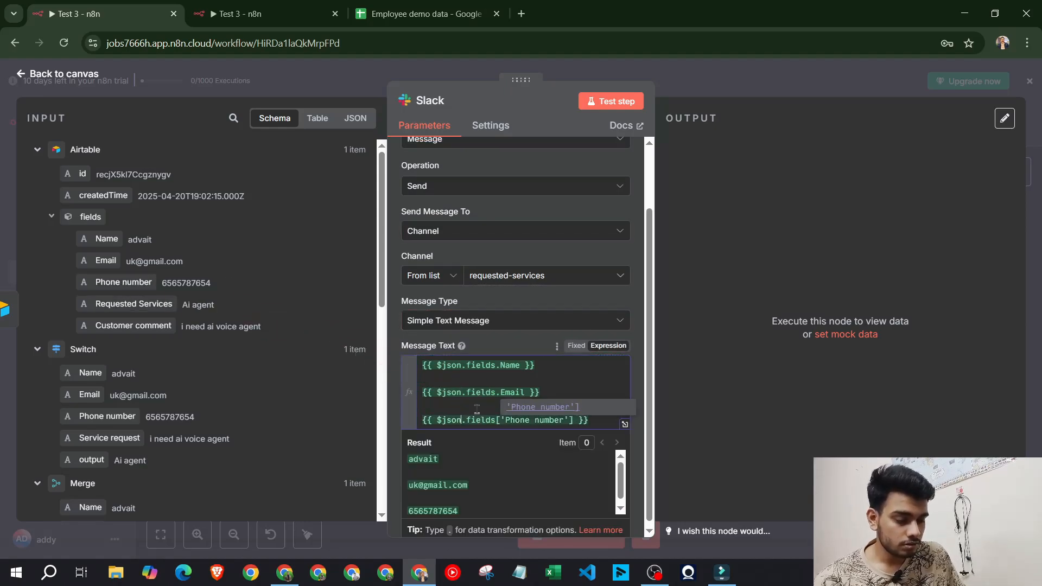
left_click(610, 419)
key("Return")
key("Return")
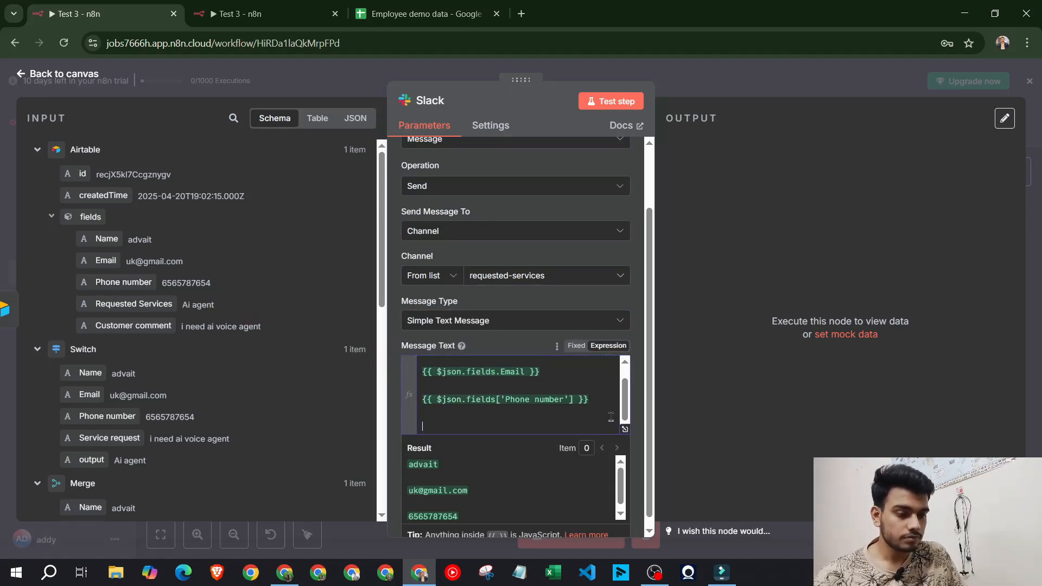
left_click_drag(133, 304, 441, 425)
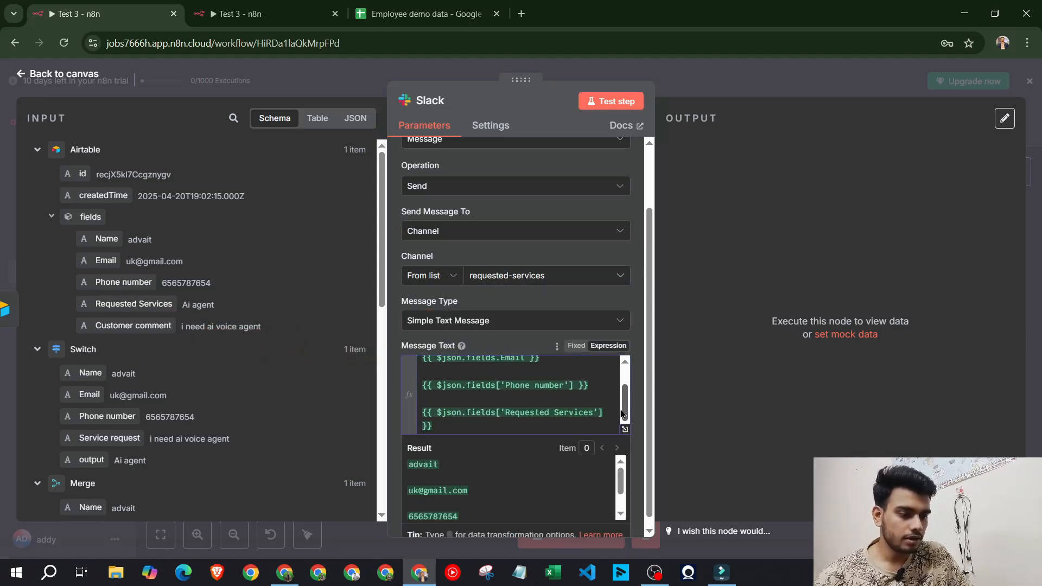
key("ctrl+z")
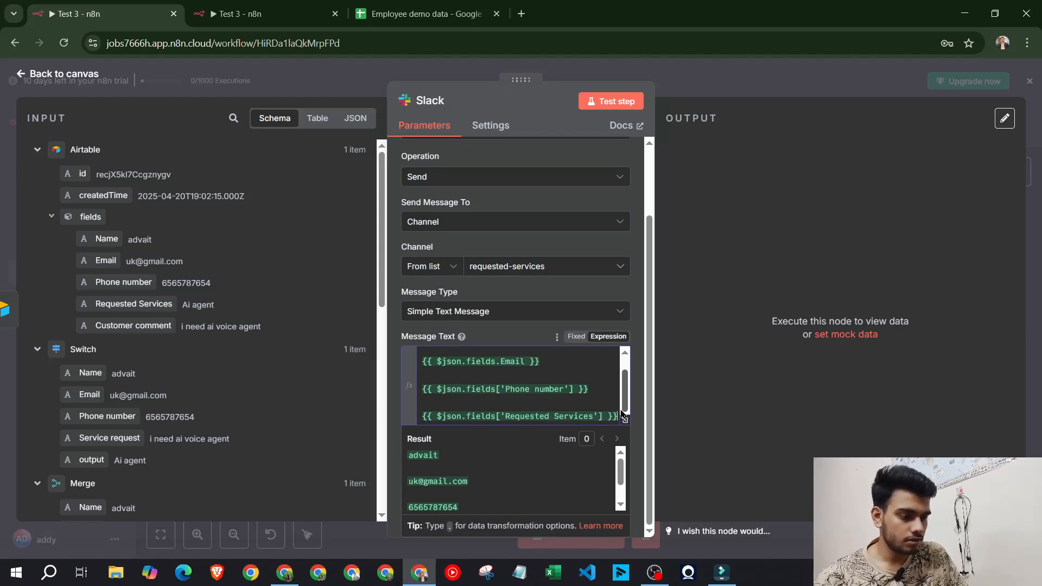
key("Return")
key("Return")
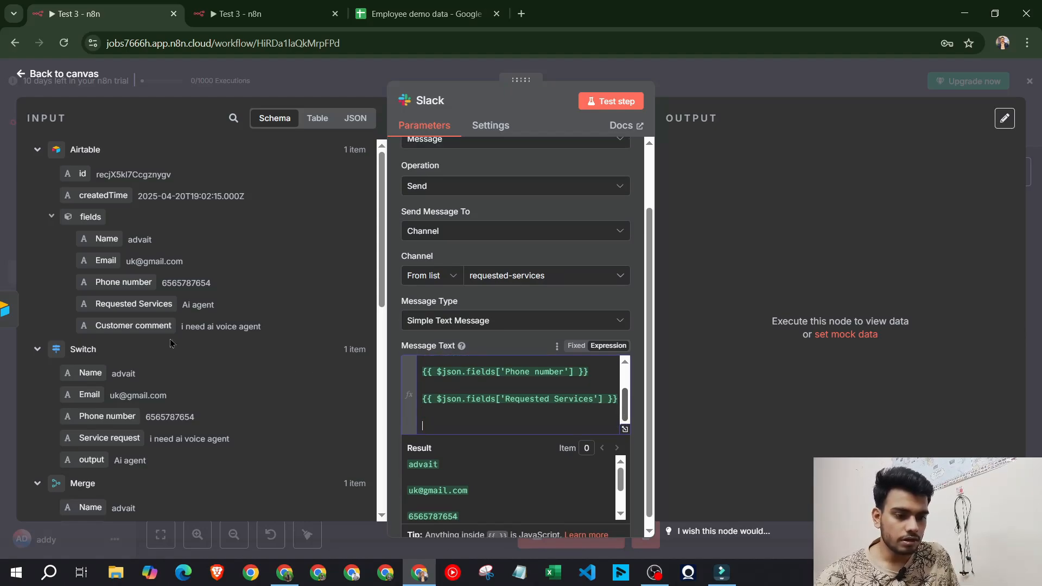
Add the Customer comment field and remove the Phone number expression
left_click_drag(168, 327, 466, 424)
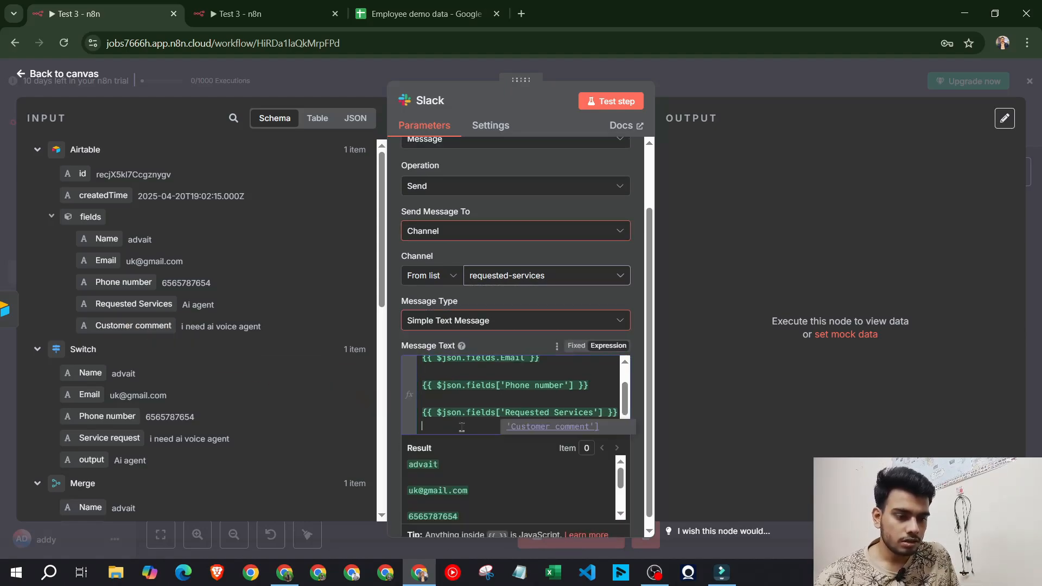
left_click_drag(592, 386, 423, 386)
key("ctrl+c")
key("BackSpace")
key("BackSpace")
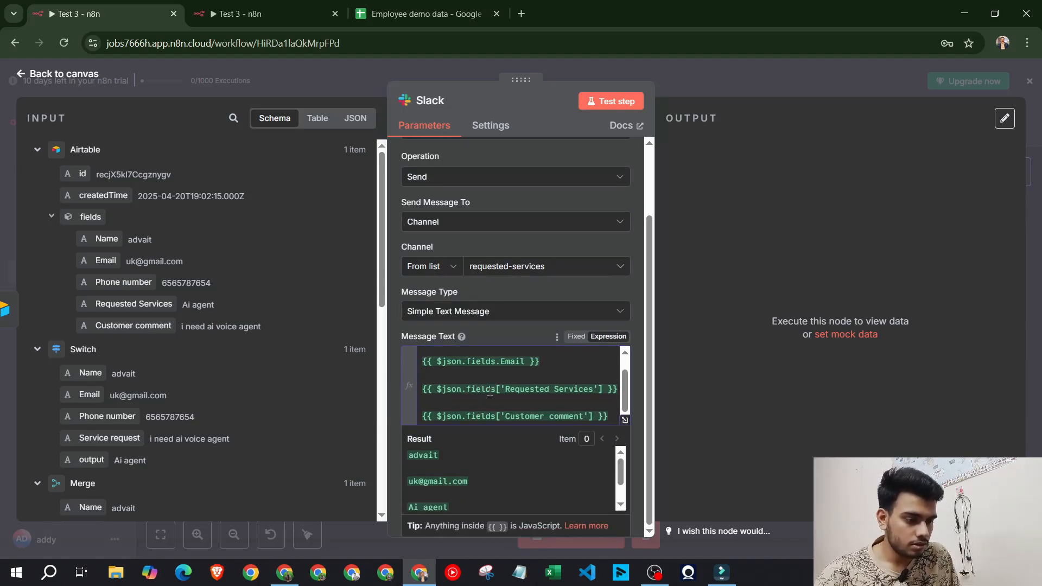
left_click(615, 418)
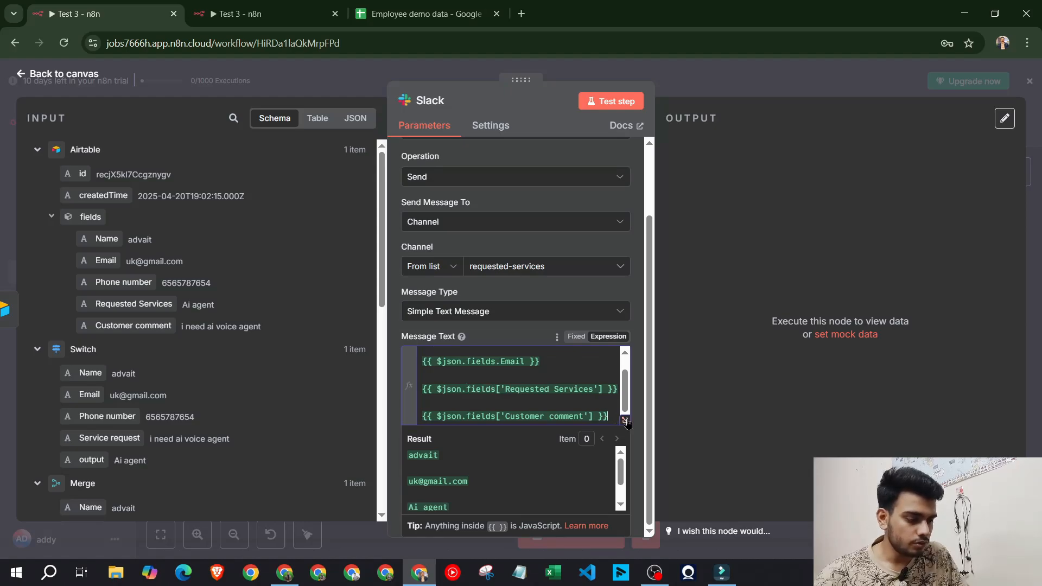
key("Return")
key("Return")
key("ctrl+v")
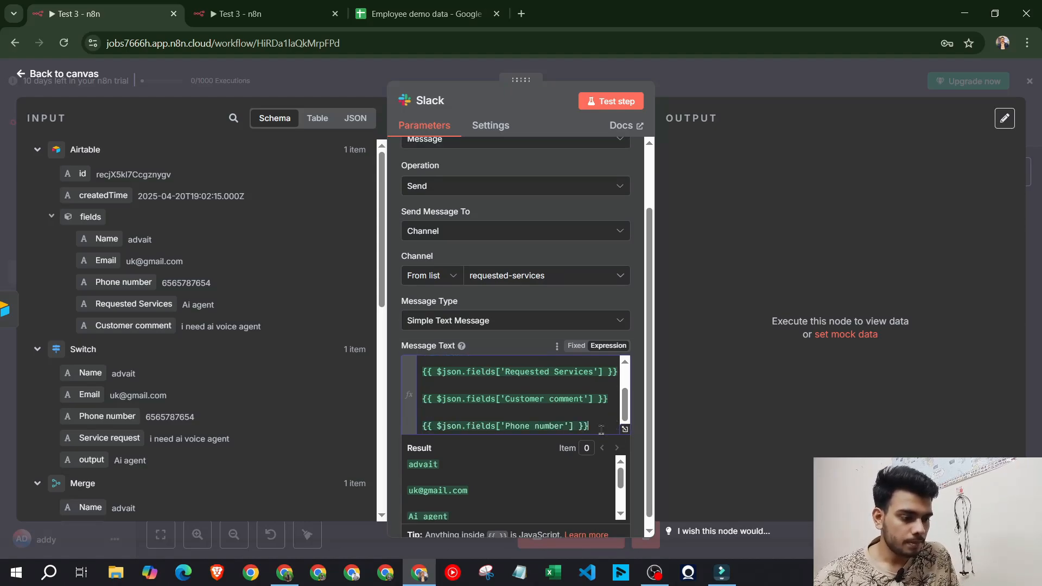
left_click_drag(602, 431, 418, 431)
key("BackSpace")
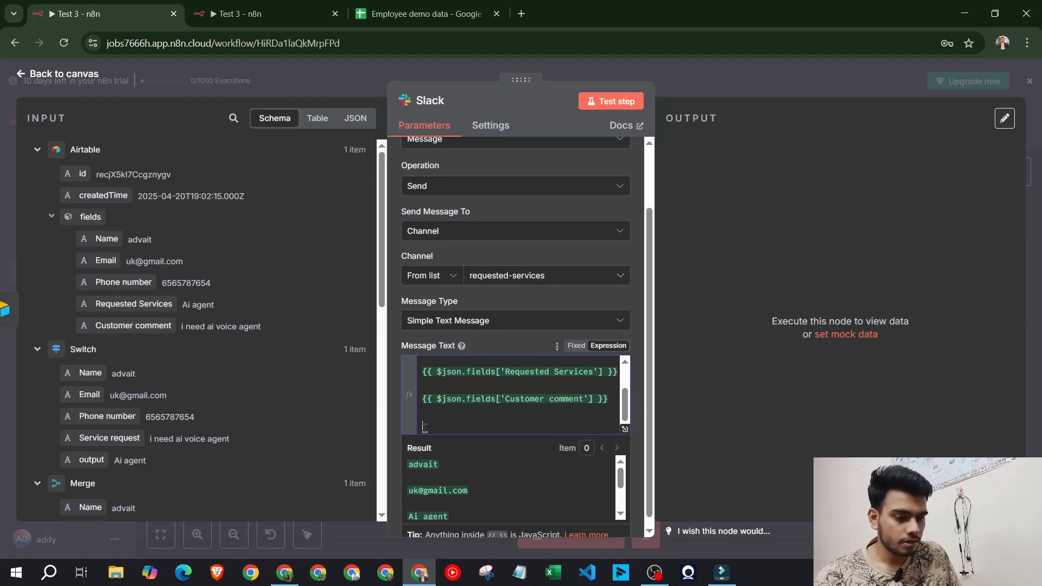
left_click_drag(136, 304, 477, 430)
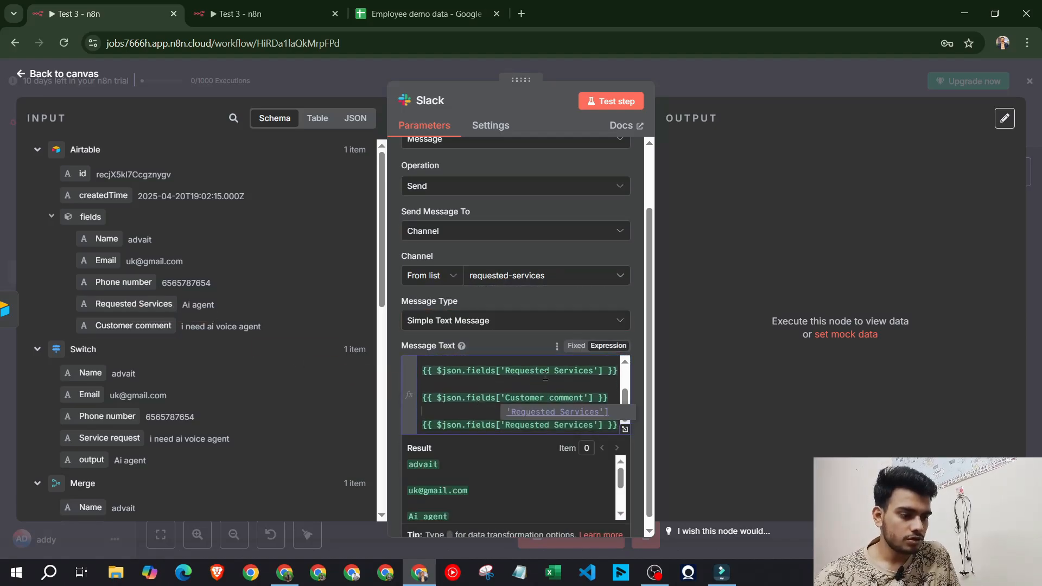
Delete the duplicate Requested Services line and type 'Customer requested services:' before it
left_click(474, 402)
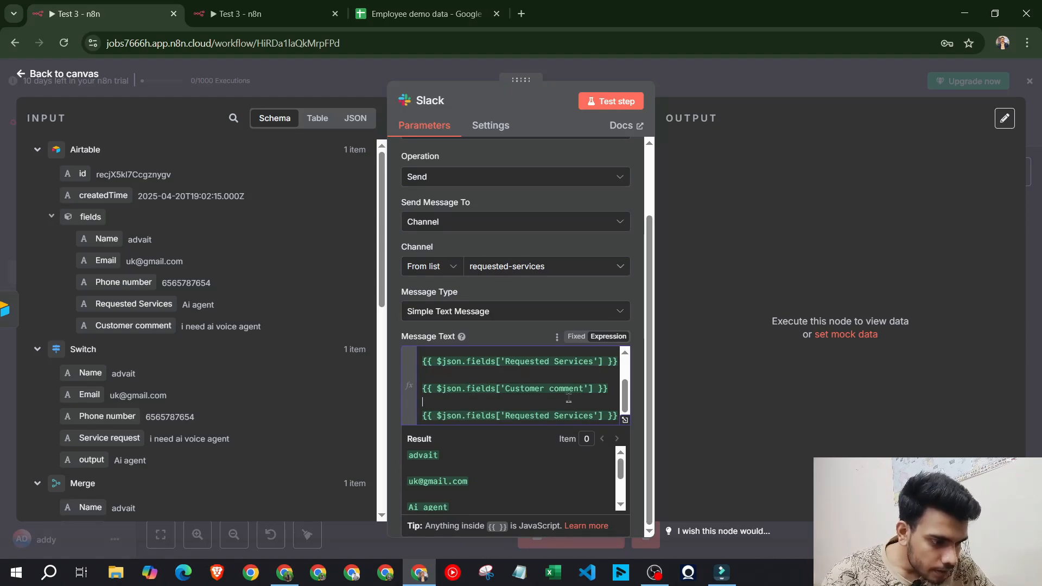
scroll(548, 395, "up", 1)
left_click_drag(421, 371, 619, 370)
key("BackSpace")
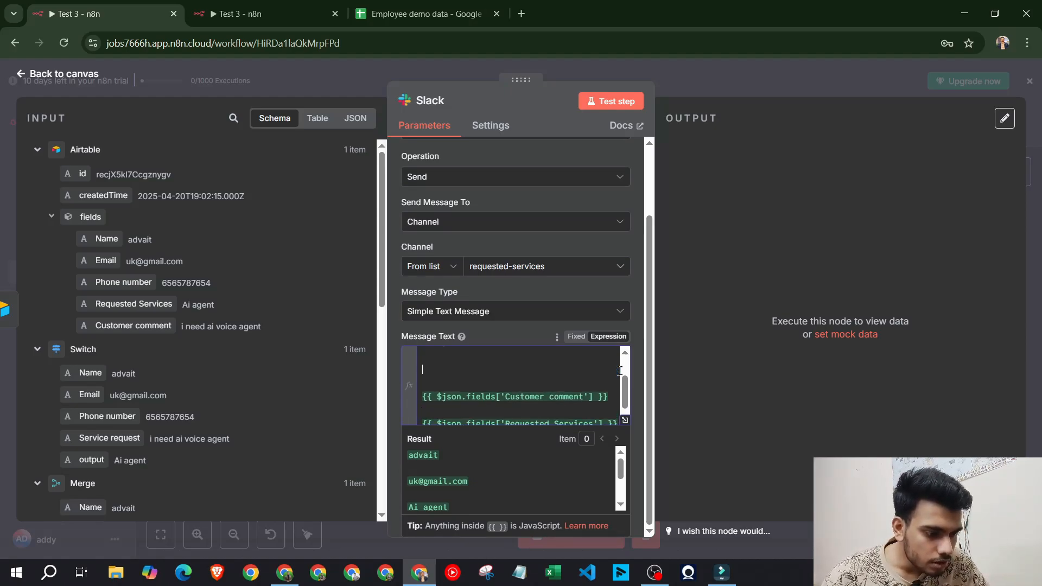
key("BackSpace")
key("BackSpace")
scroll(558, 383, "up", 2)
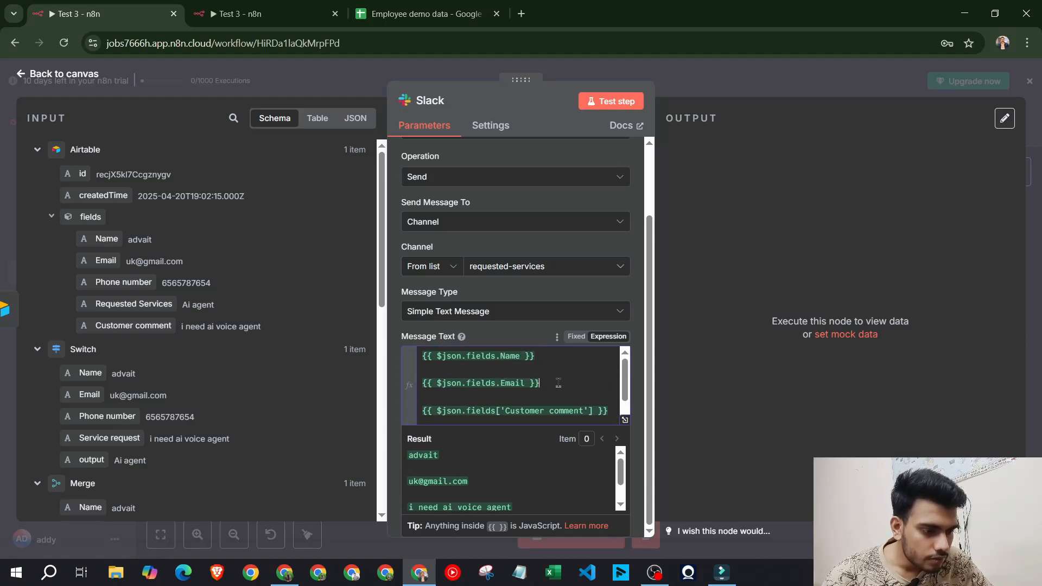
scroll(558, 382, "down", 1)
scroll(557, 383, "up", 1)
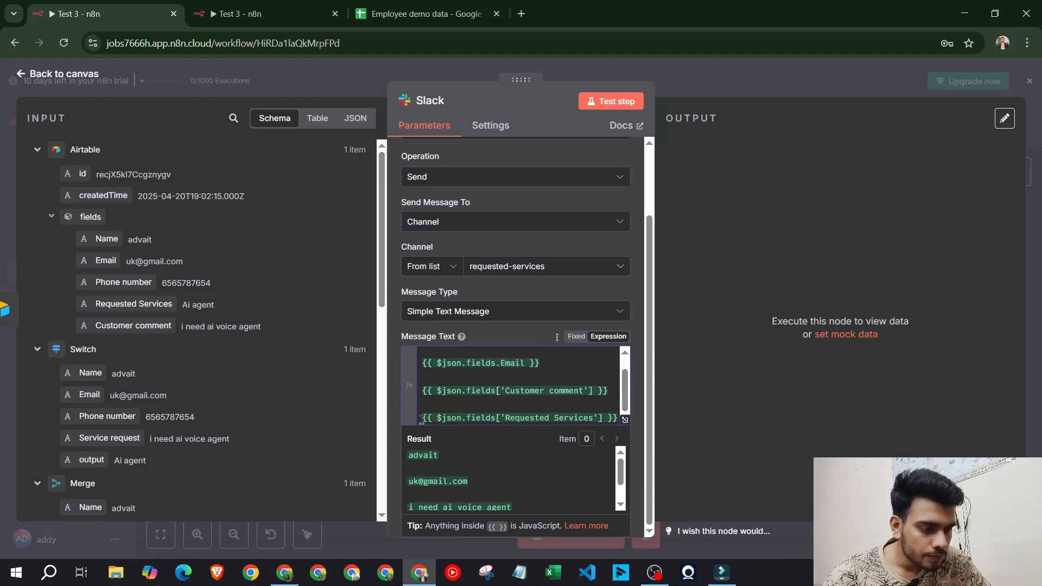
type("Customer ")
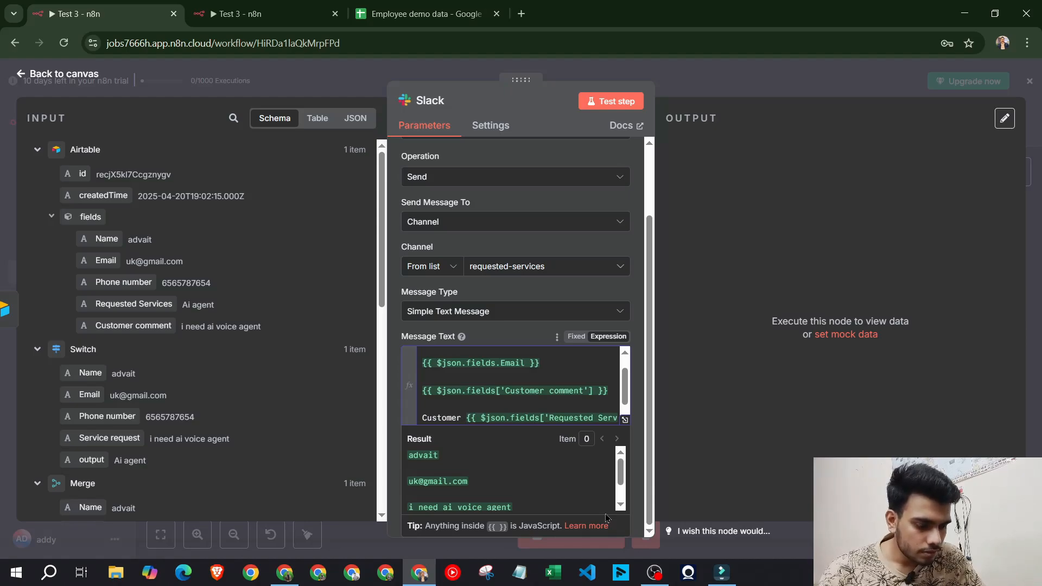
type("re")
type("q")
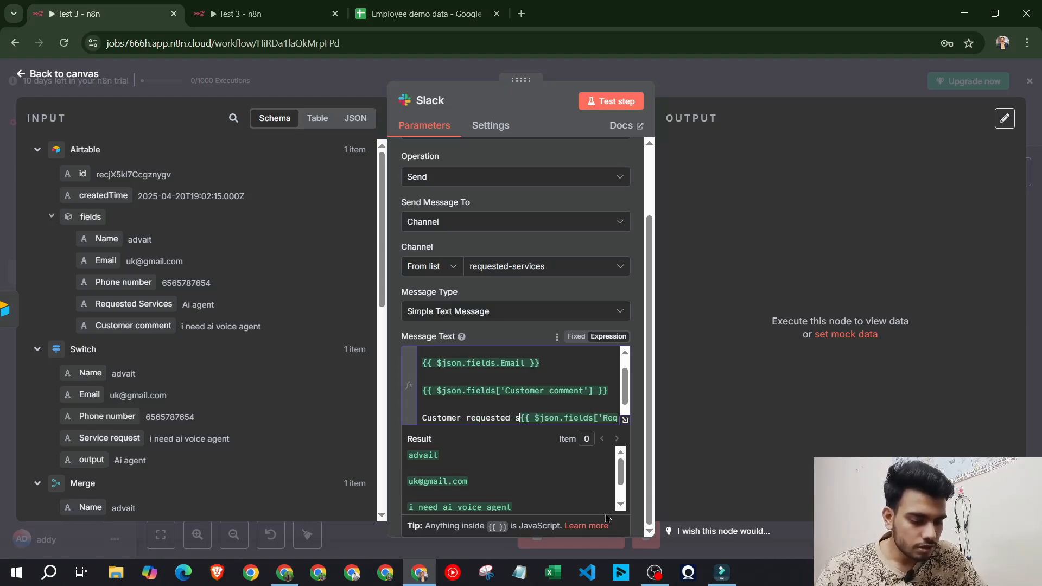
type("uested services:")
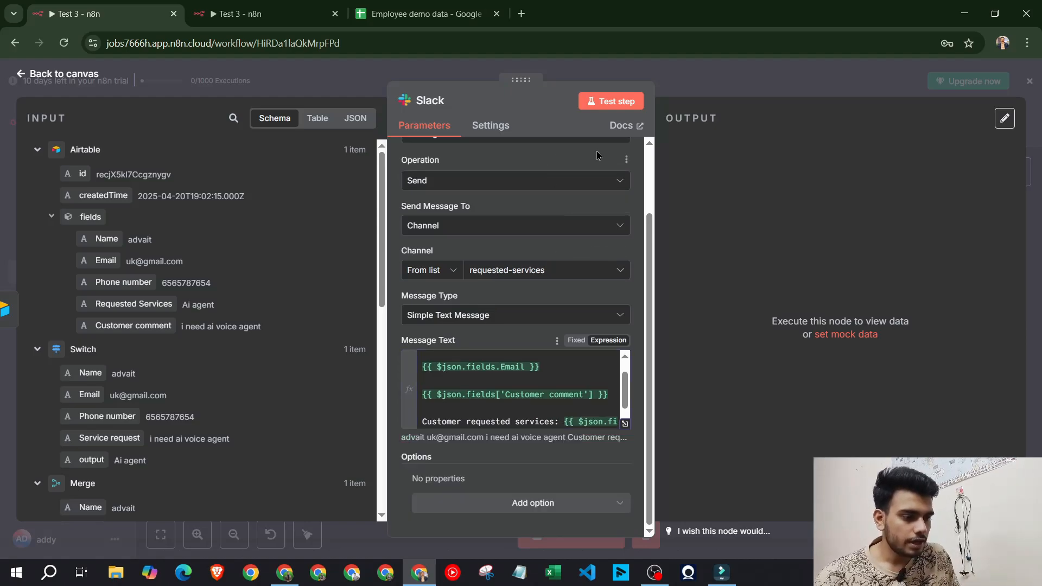
Finish the message text and check the #requested-services channel in Slack
left_click(565, 239)
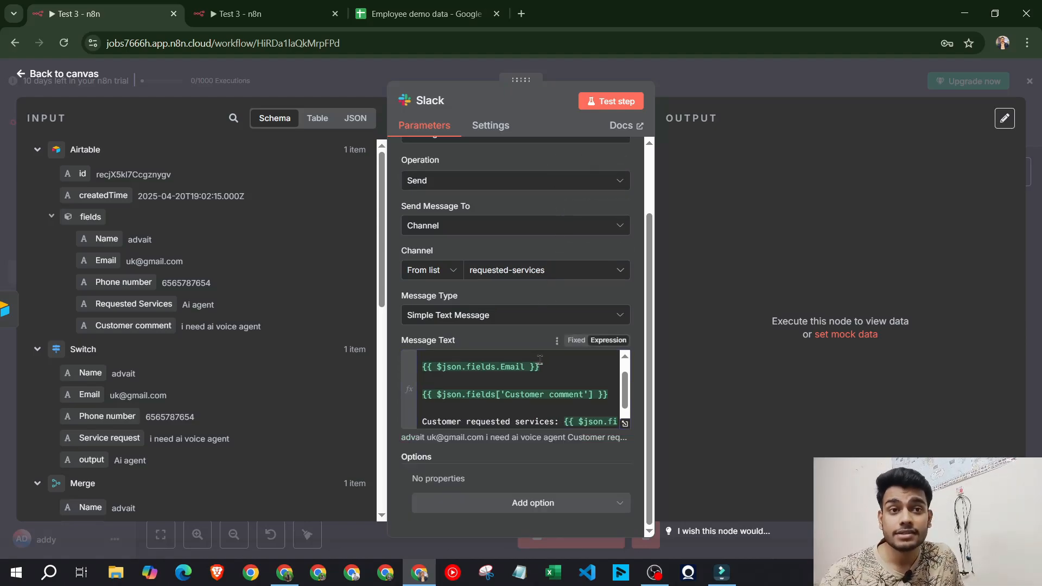
left_click(293, 576)
scroll(547, 375, "down", 5)
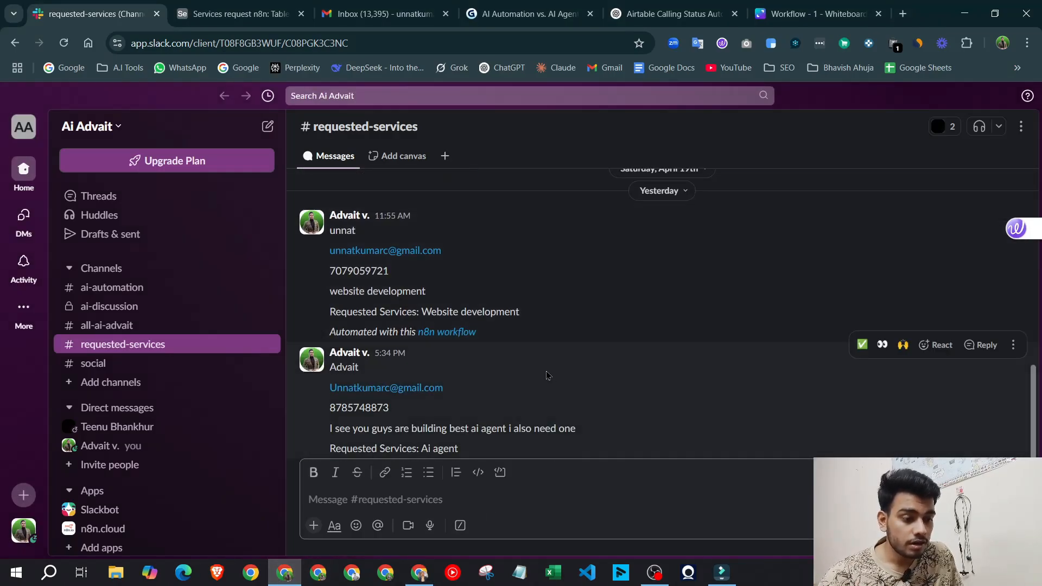
scroll(830, 357, "down", 1)
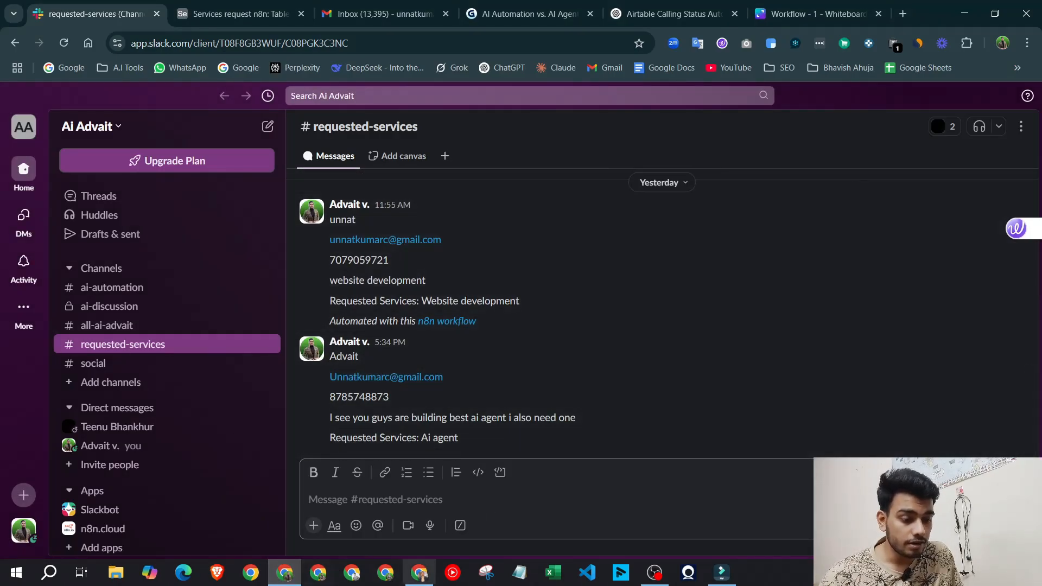
left_click(419, 573)
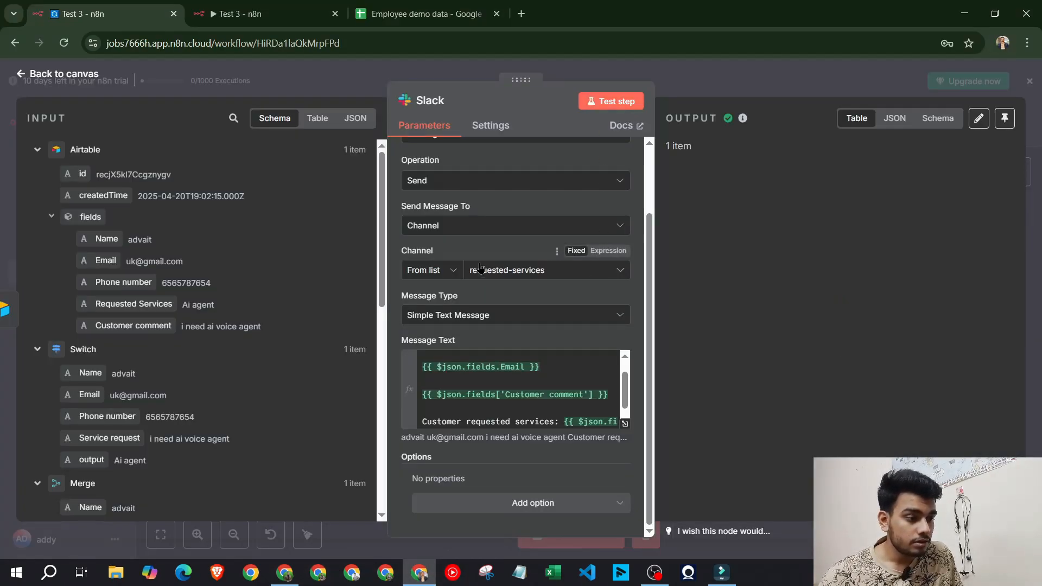
Review the posted lead message's name, comment, requested services and footer lines
left_click(285, 573)
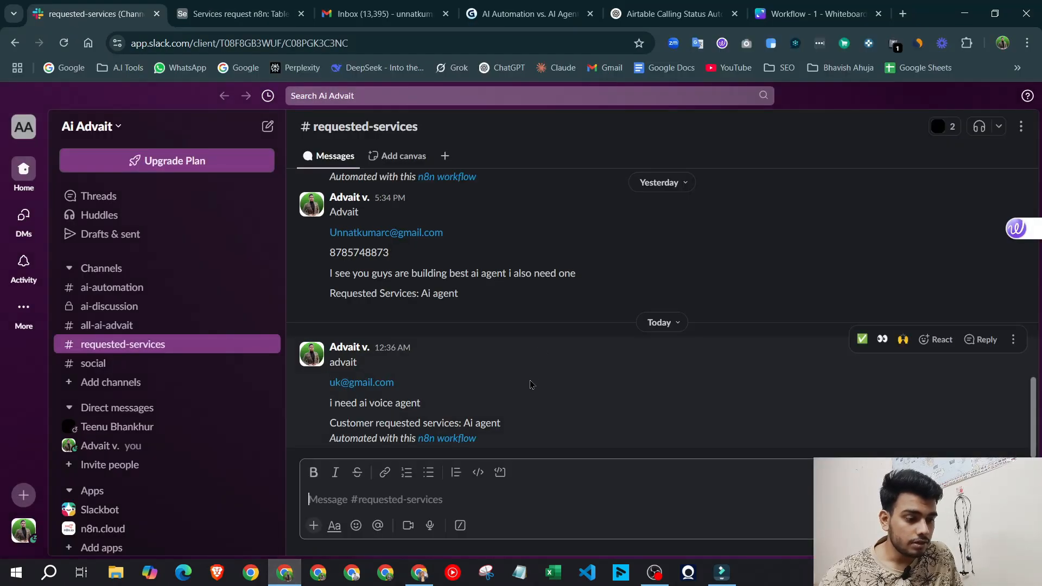
left_click(370, 368)
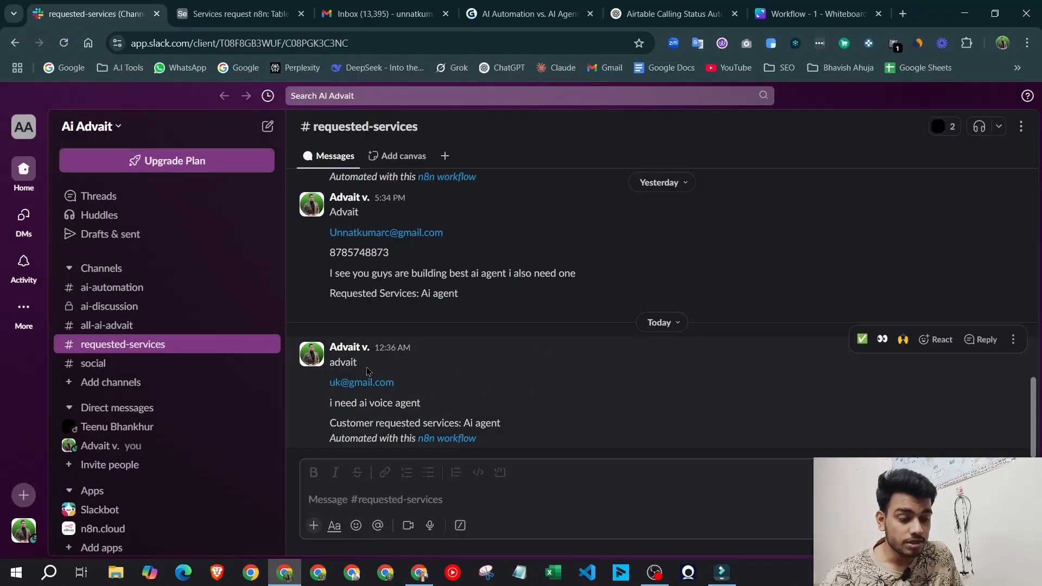
left_click_drag(334, 362, 383, 374)
left_click(472, 370)
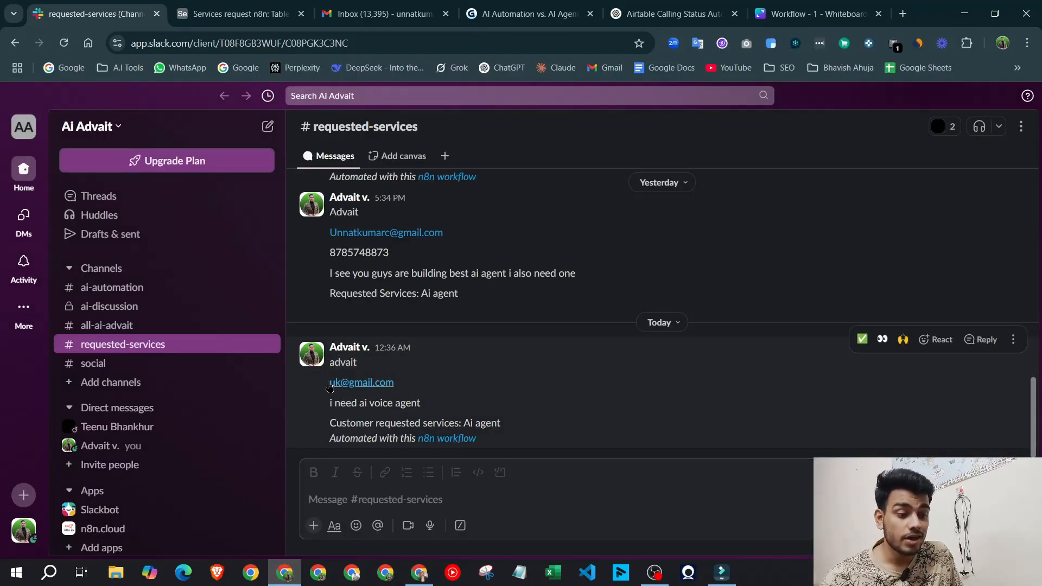
left_click_drag(326, 405, 460, 406)
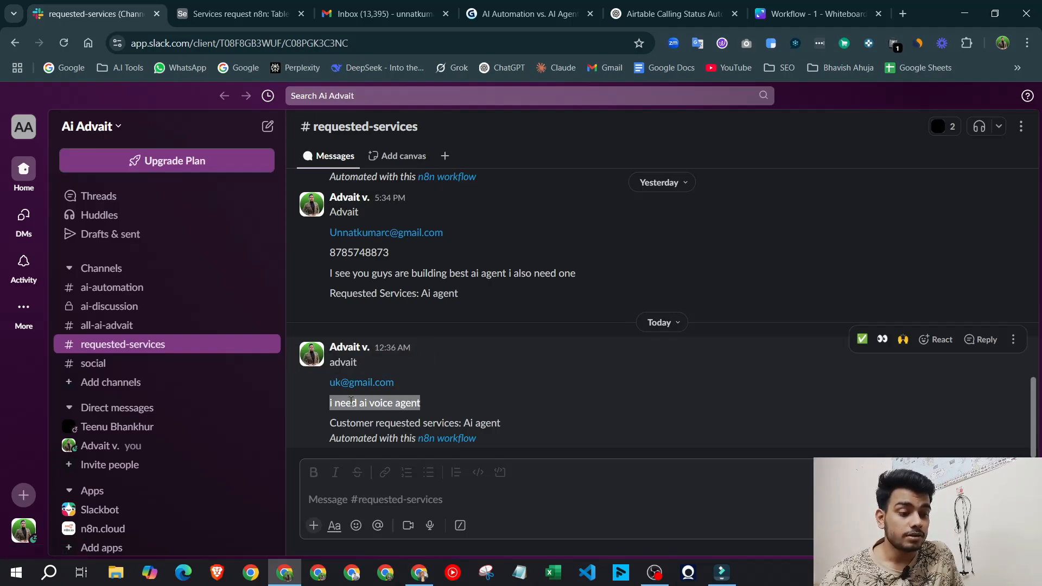
left_click(319, 406)
left_click_drag(334, 403, 430, 412)
left_click(454, 409)
left_click_drag(336, 424, 559, 421)
left_click(560, 422)
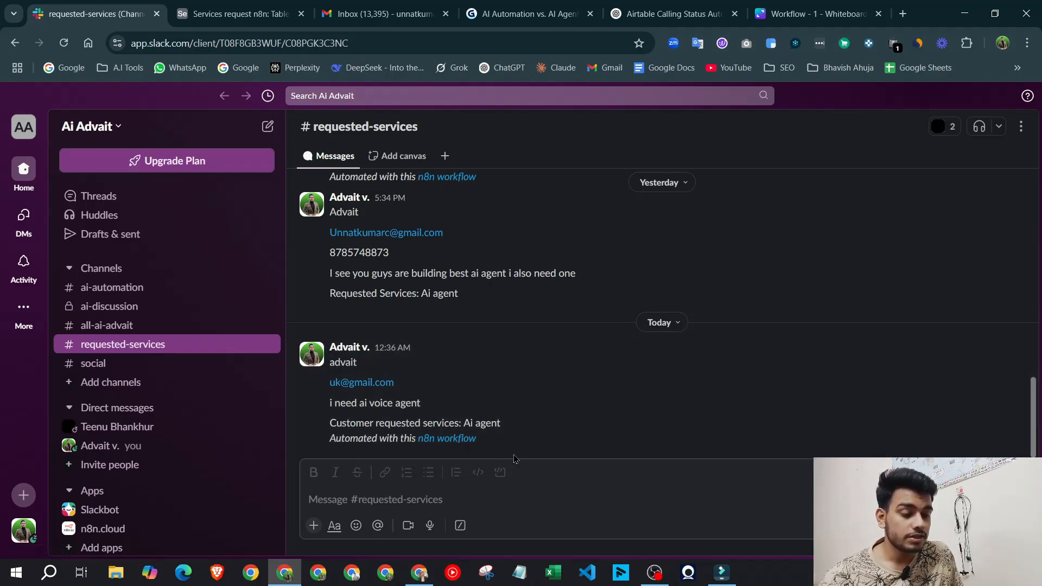
left_click_drag(327, 440, 501, 449)
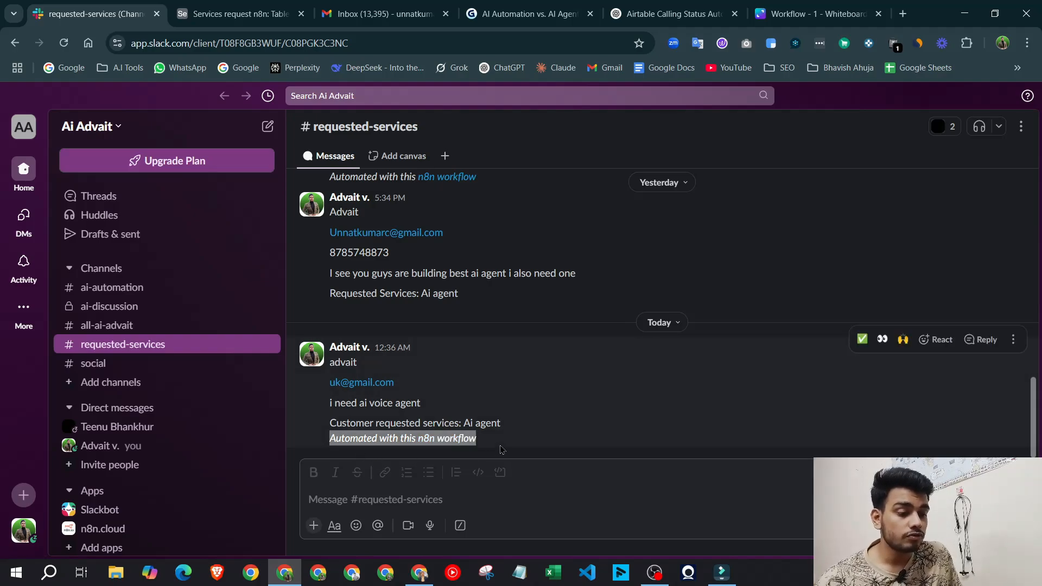
left_click(567, 397)
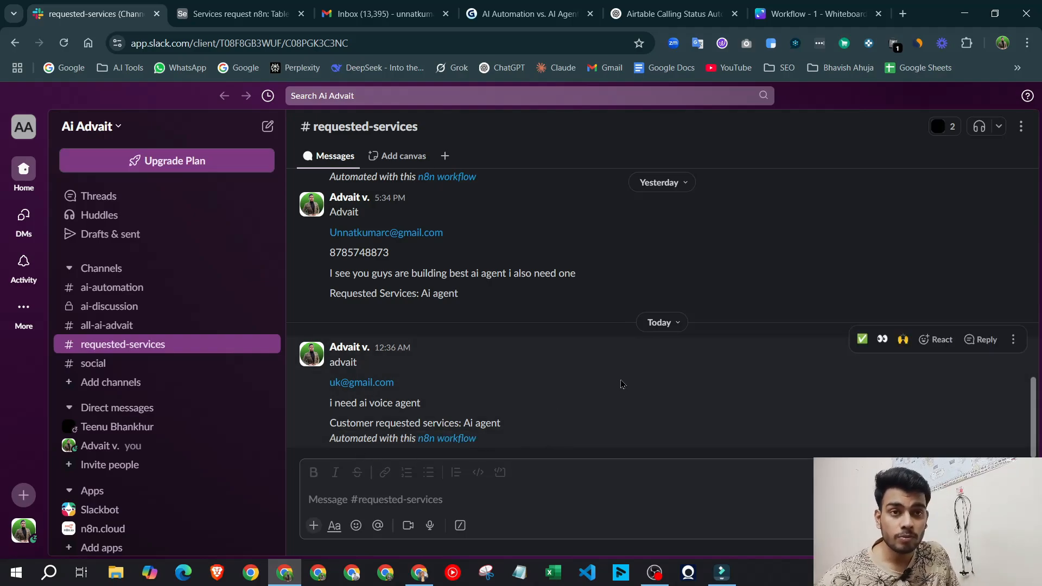
left_click(419, 572)
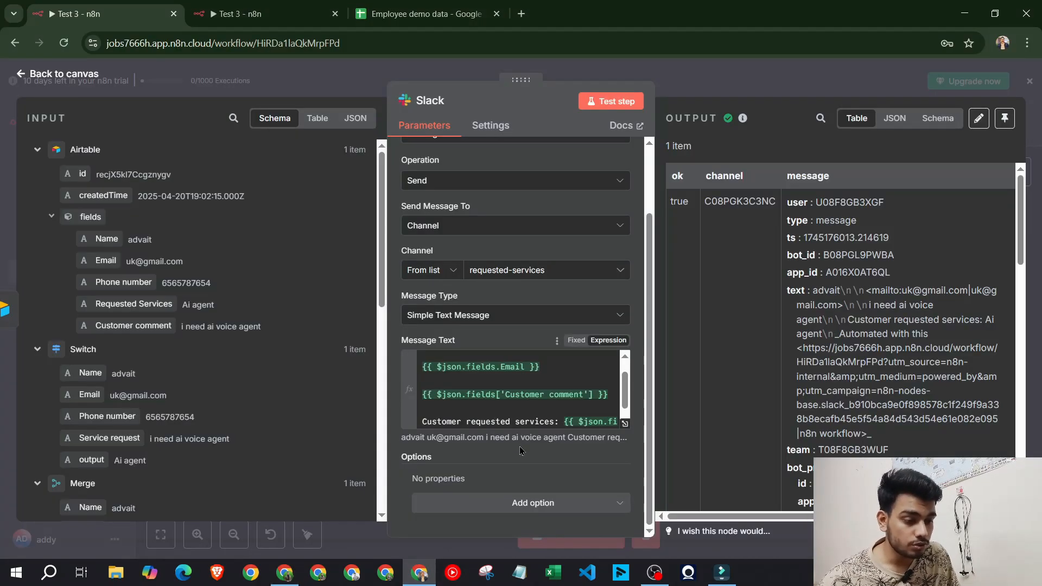
Add the Include Link to Workflow option, switch it off, and send a test post
left_click(542, 502)
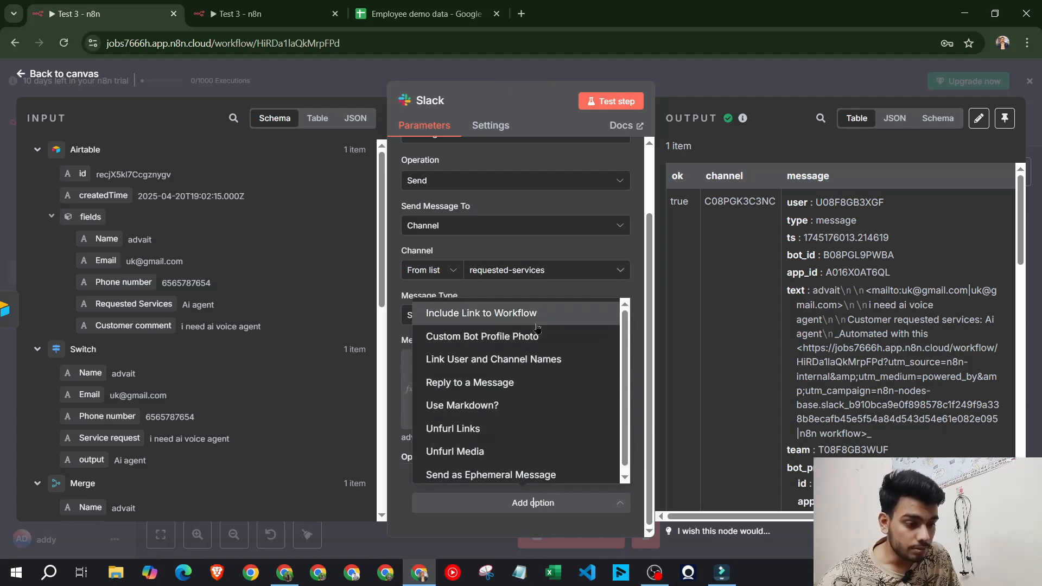
left_click(537, 314)
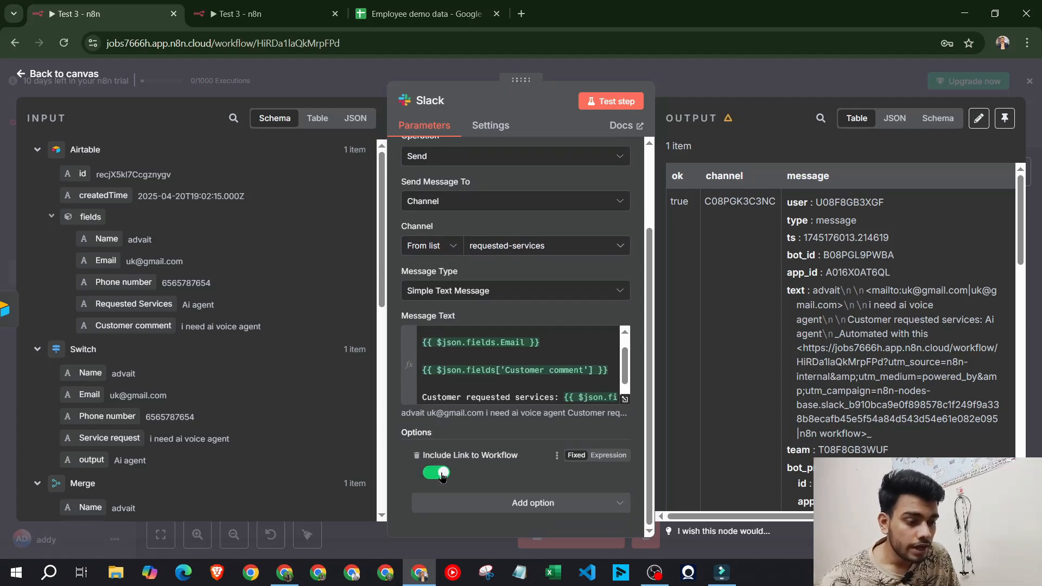
left_click(440, 474)
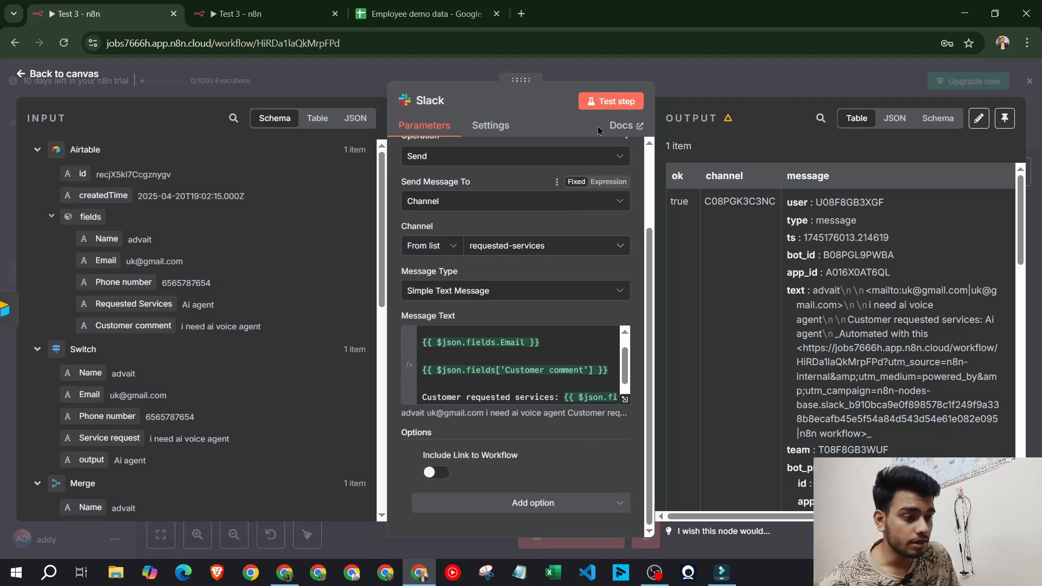
left_click(611, 101)
In Slack, compare the new test message with the earlier message's workflow footer
left_click(293, 580)
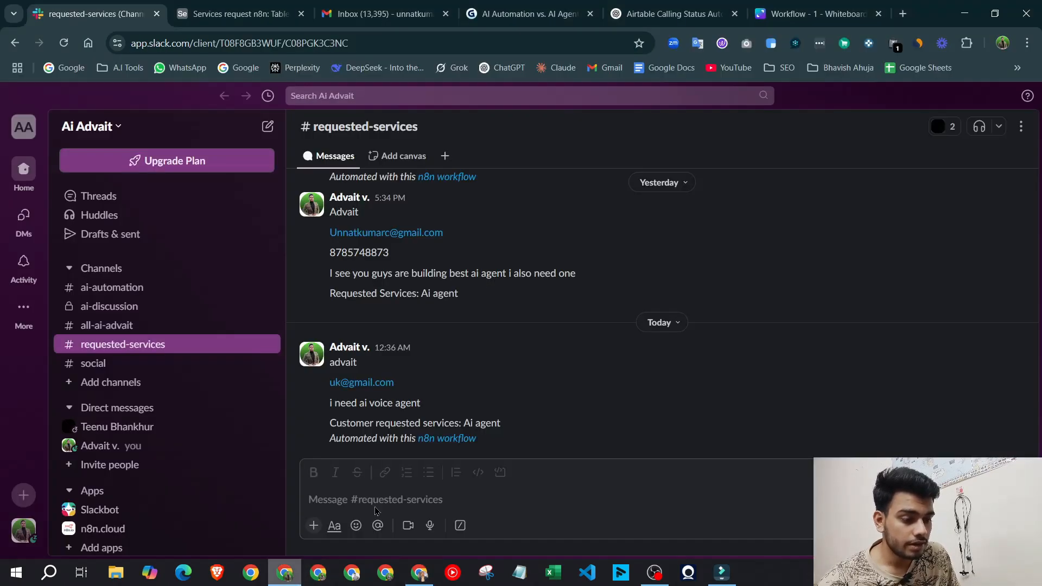
left_click_drag(525, 434, 500, 365)
left_click(591, 417)
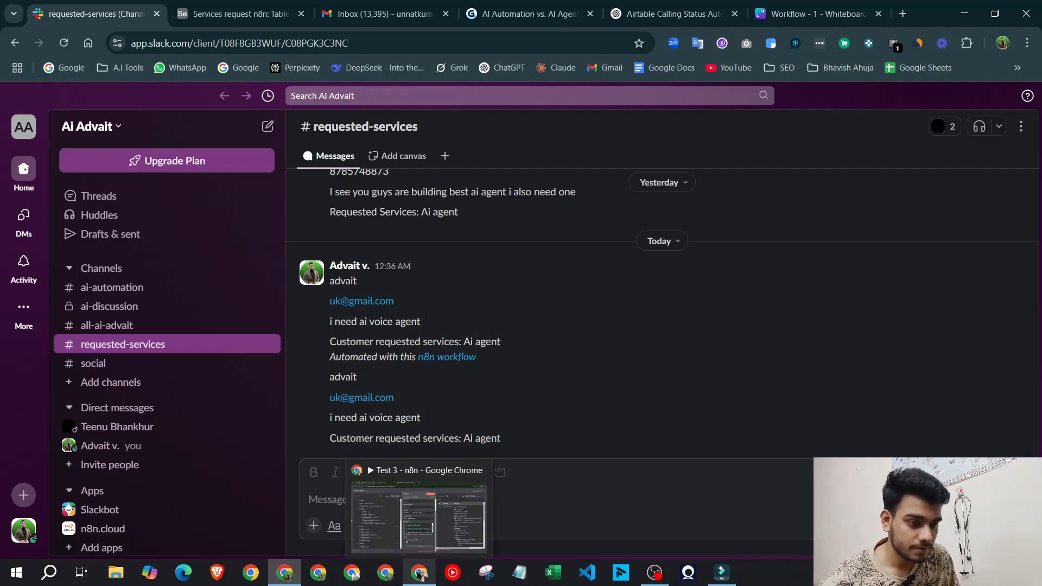
scroll(551, 340, "up", 4)
scroll(559, 345, "down", 4)
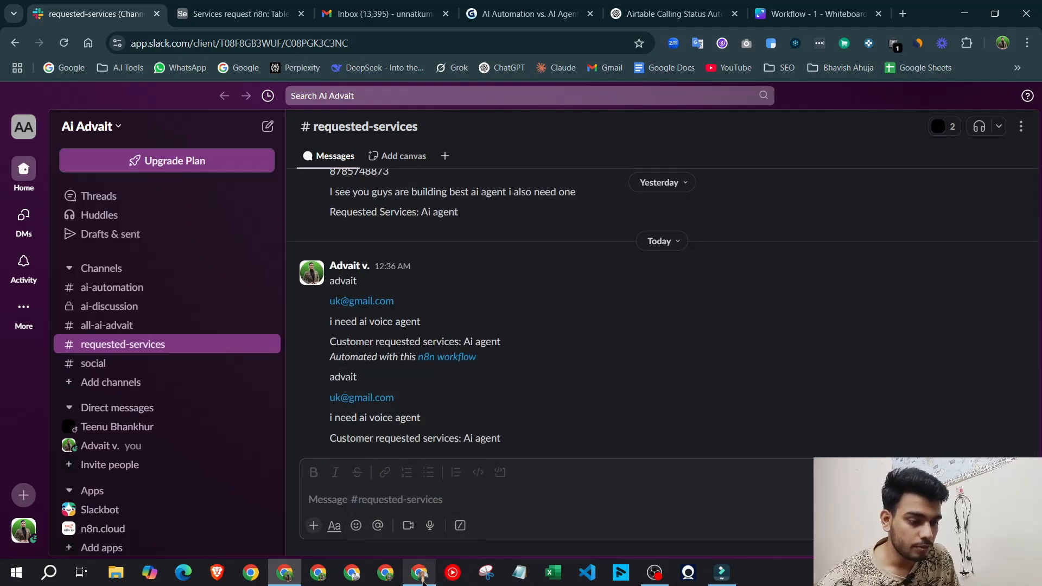
Add the Custom Bot Profile Photo option, toggle the workflow link back off, and close the Slack node
left_click(419, 573)
left_click(512, 508)
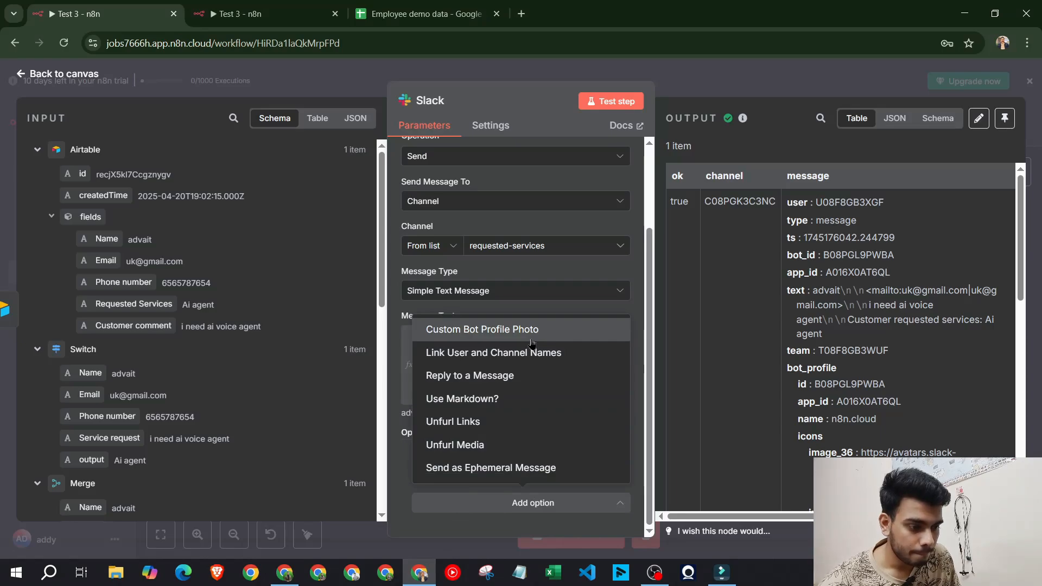
left_click(472, 329)
scroll(448, 396, "down", 2)
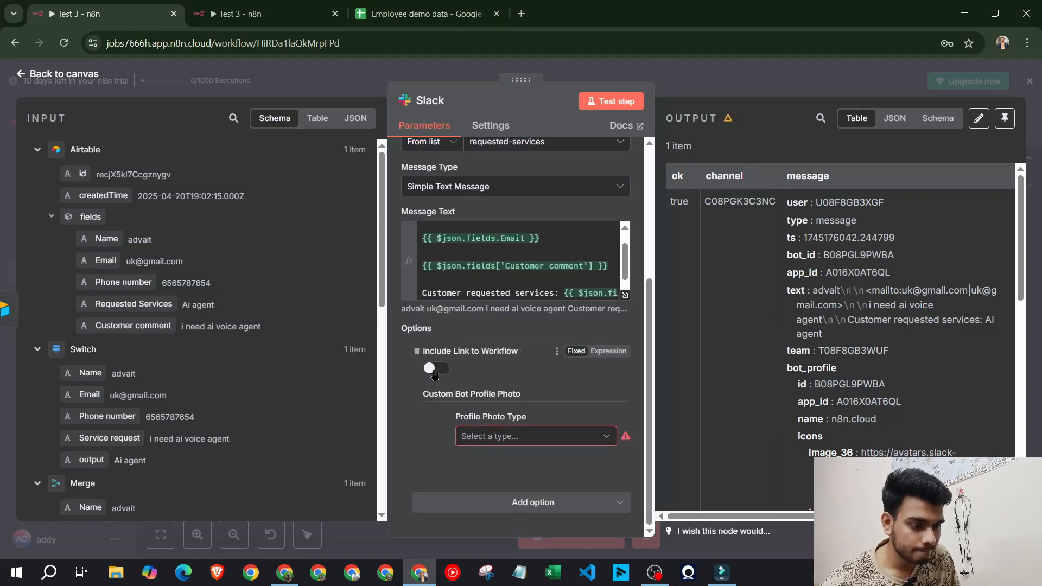
left_click(515, 434)
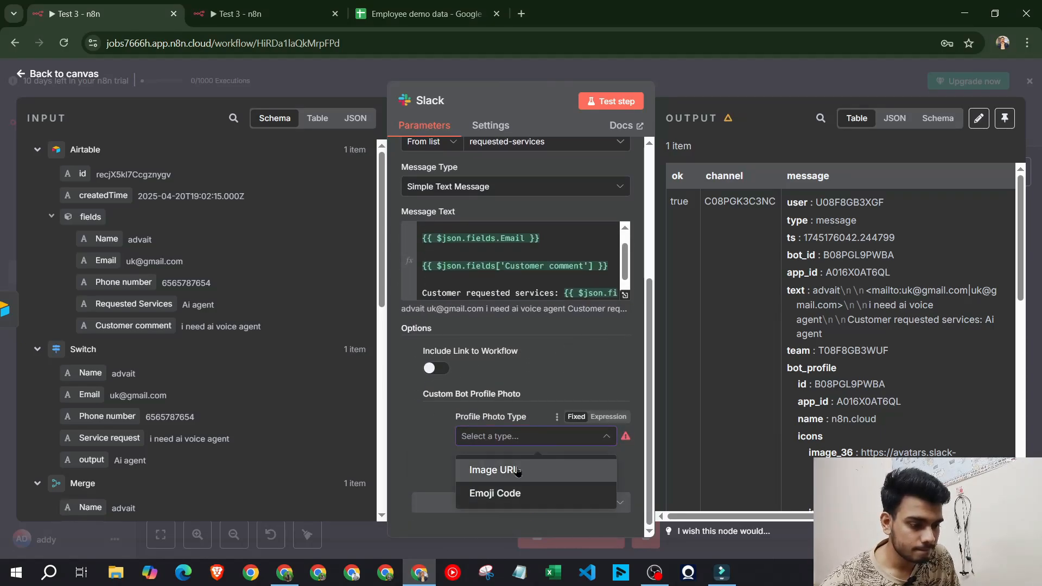
left_click(451, 467)
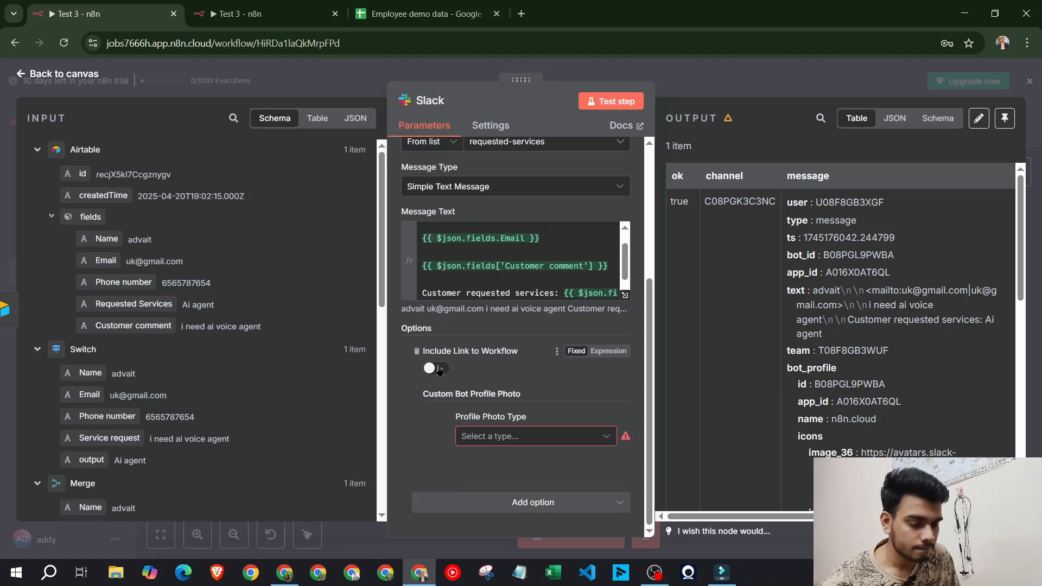
left_click(439, 369)
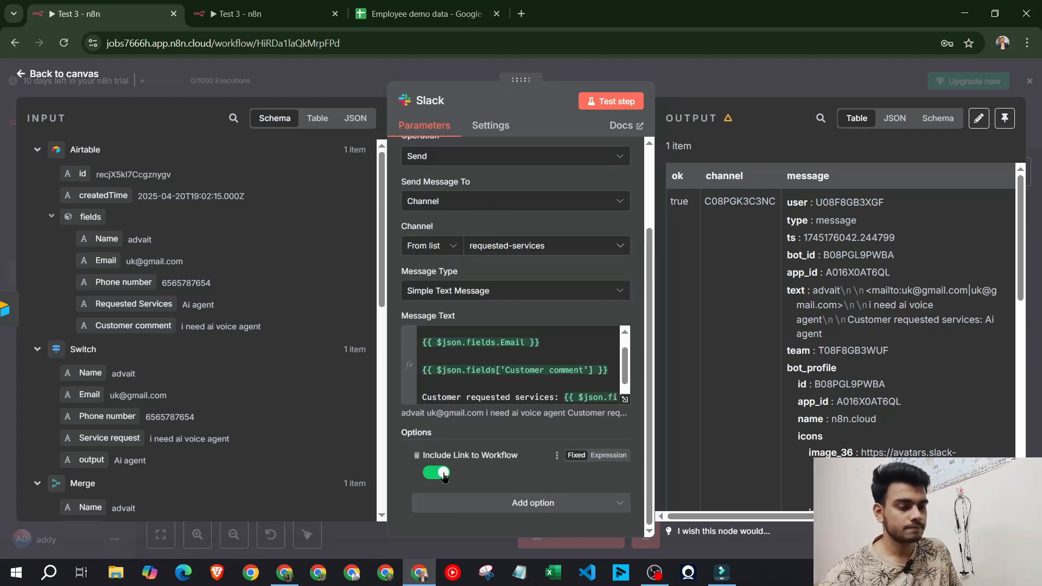
left_click(445, 476)
left_click(715, 94)
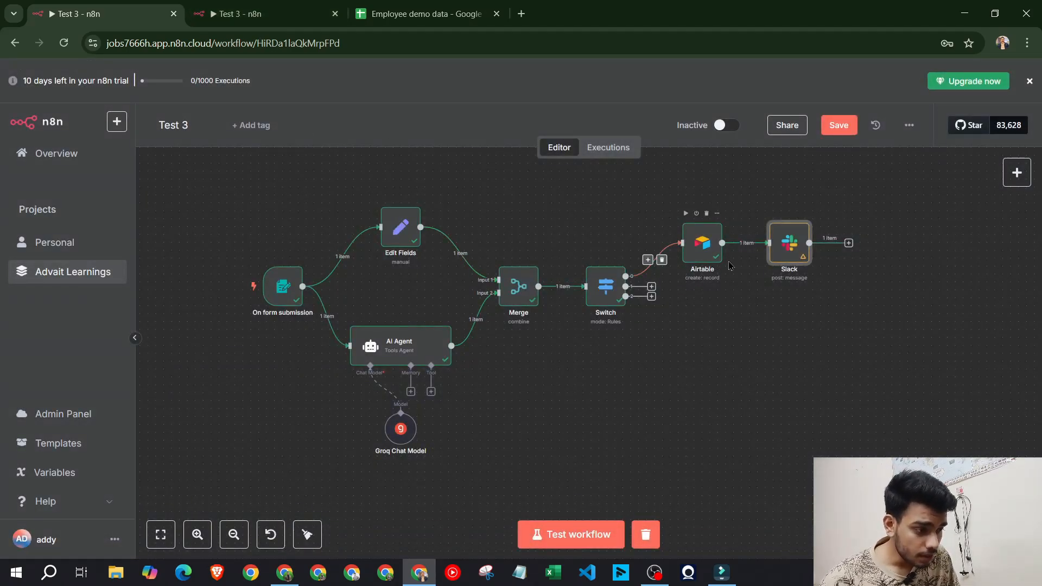
Open the 'What happens next?' node picker from the Slack node's + connector
mouse_move(799, 247)
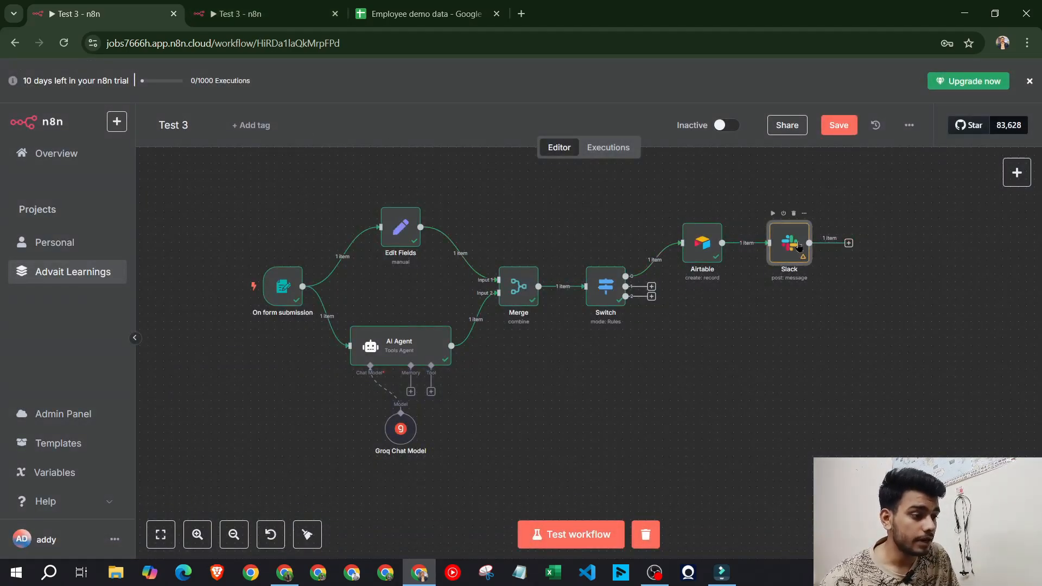
left_click(849, 242)
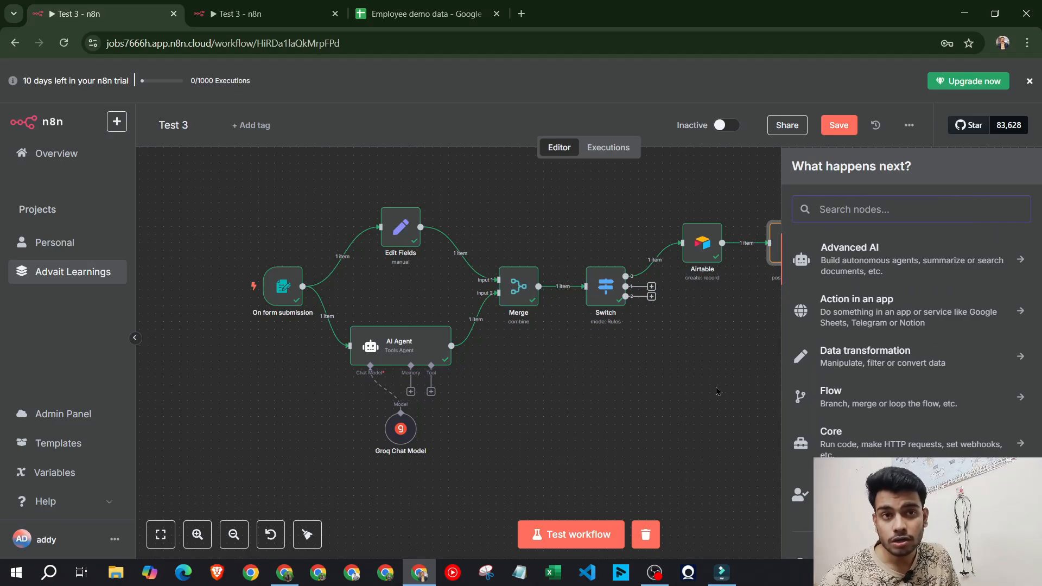
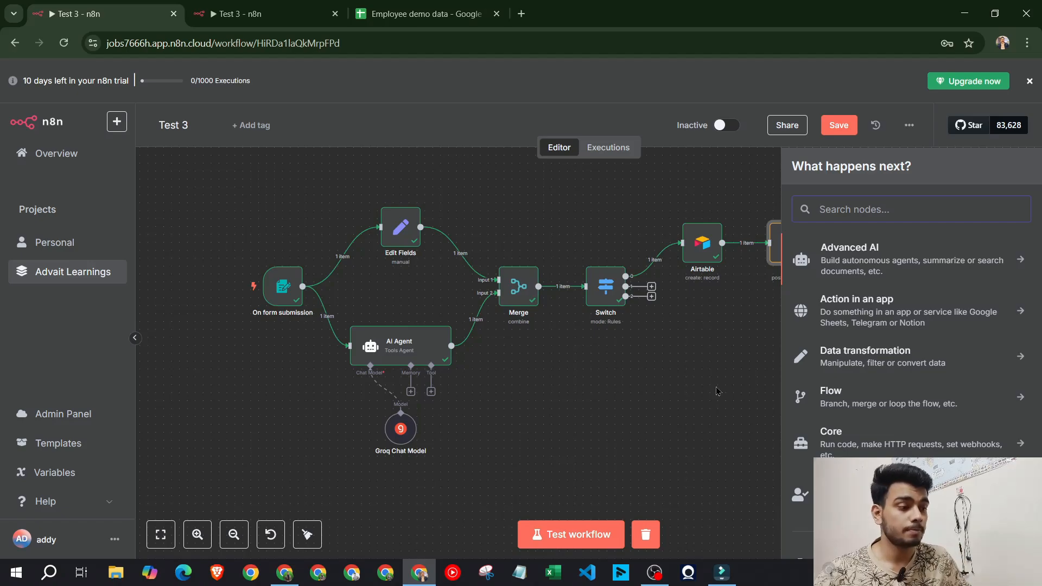
After checking the reference workflow, add a Gmail 'Send a message' node after Slack
left_click(261, 14)
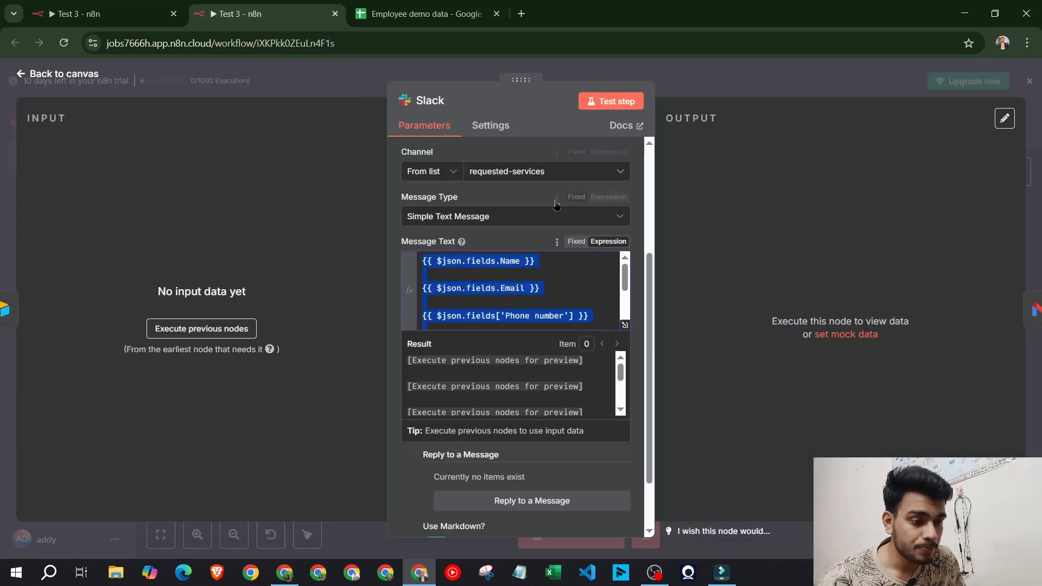
left_click(60, 73)
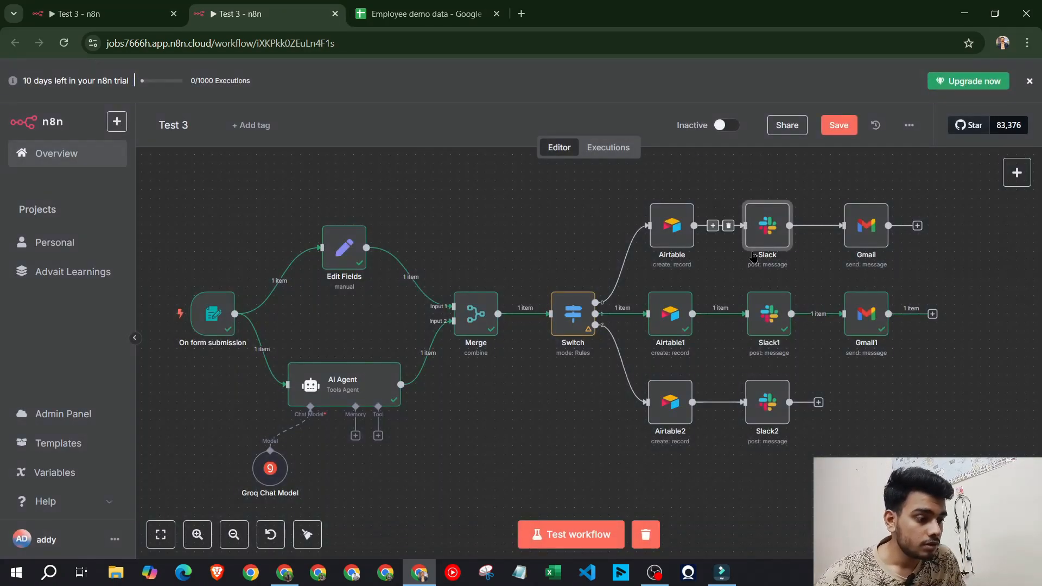
left_click(54, 11)
type("gmai")
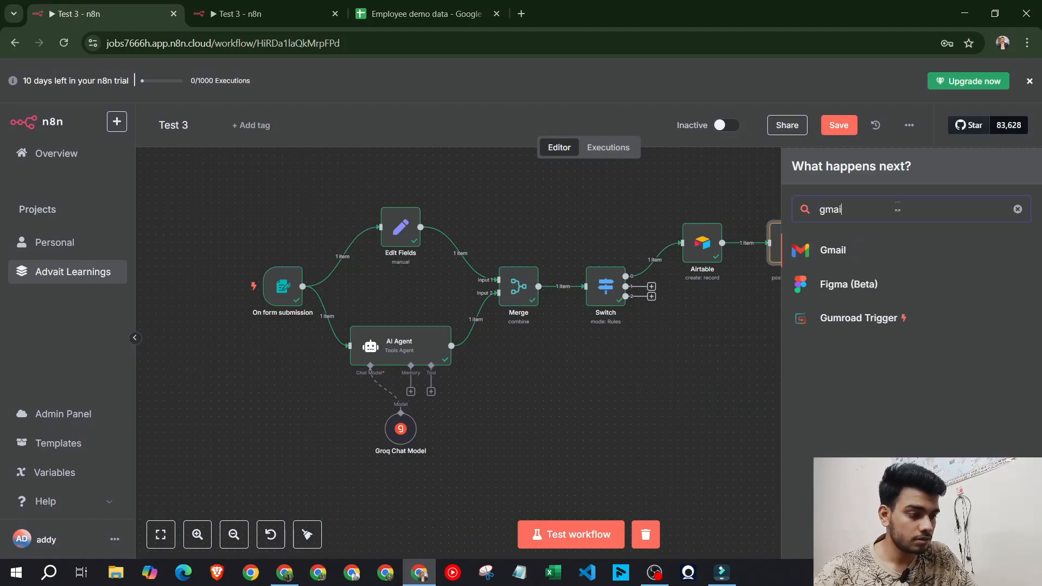
type("l")
left_click(836, 259)
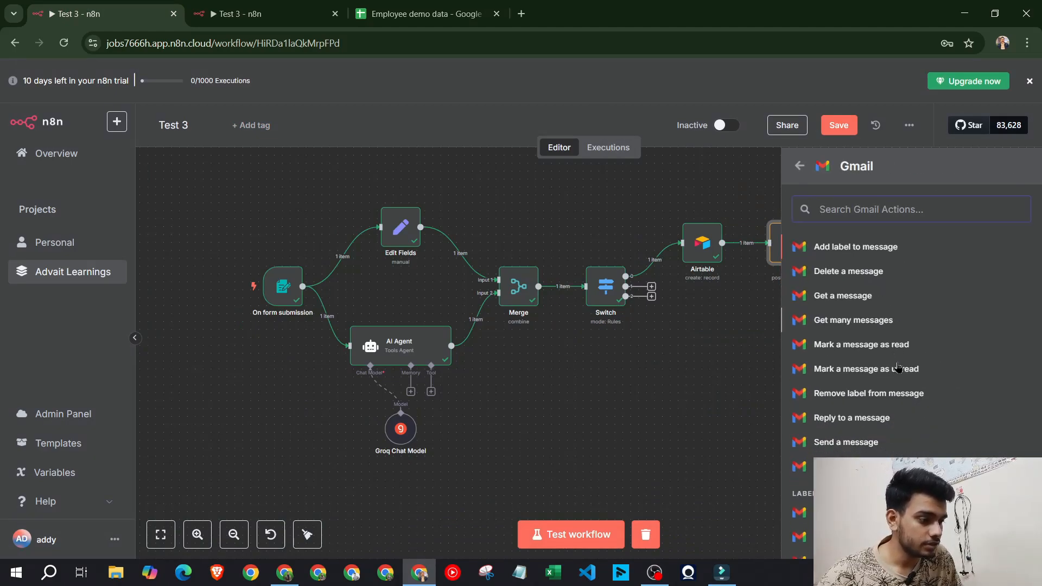
scroll(868, 347, "down", 5)
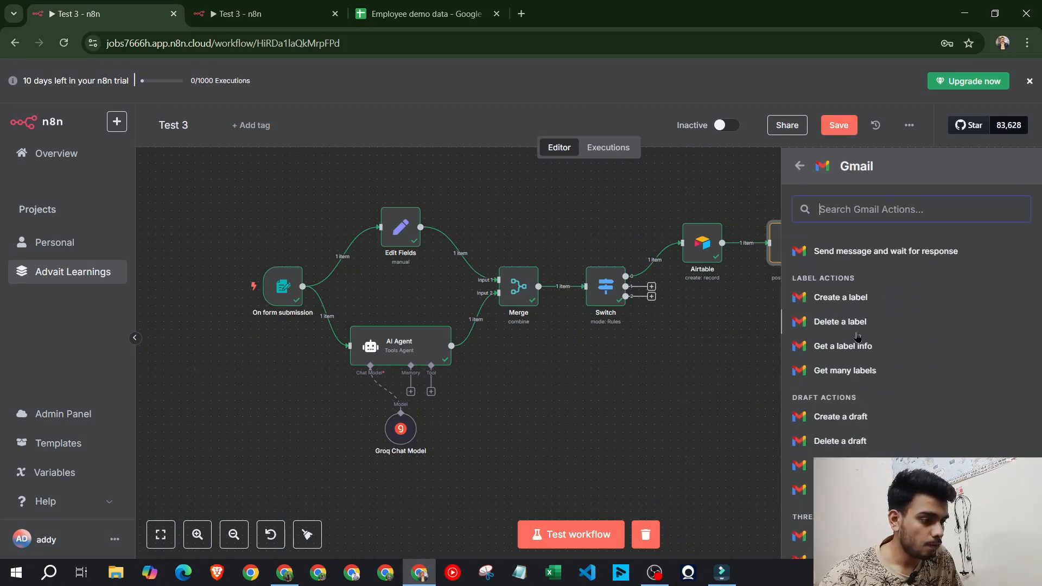
scroll(857, 337, "down", 3)
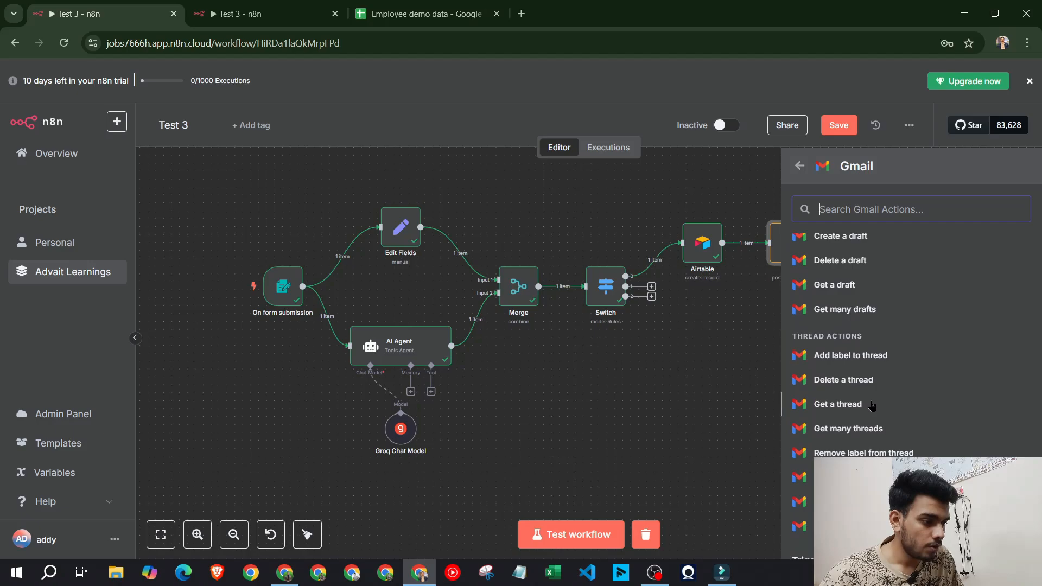
scroll(872, 406, "down", 2)
scroll(879, 391, "up", 10)
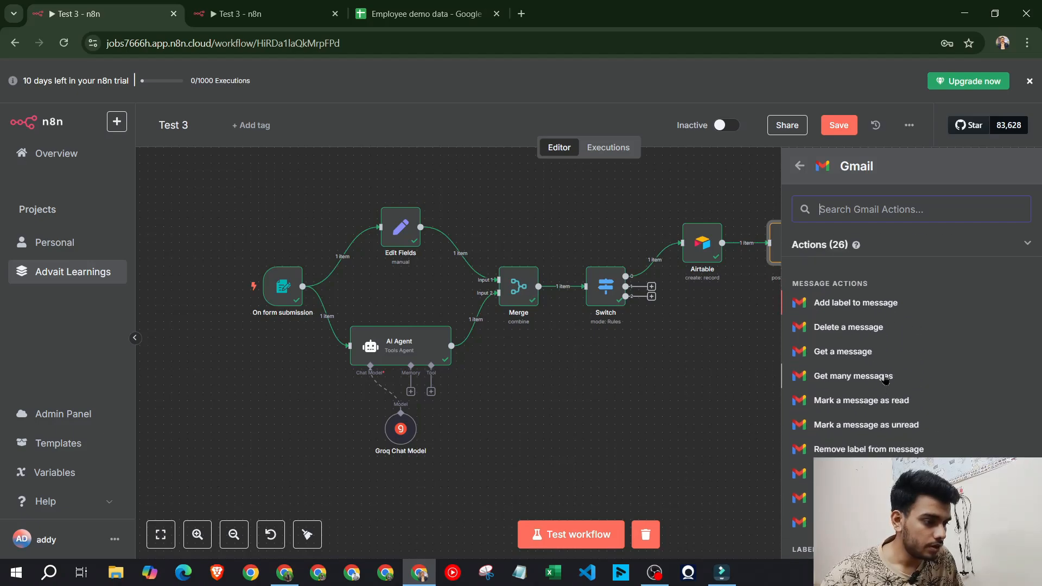
scroll(868, 347, "down", 2)
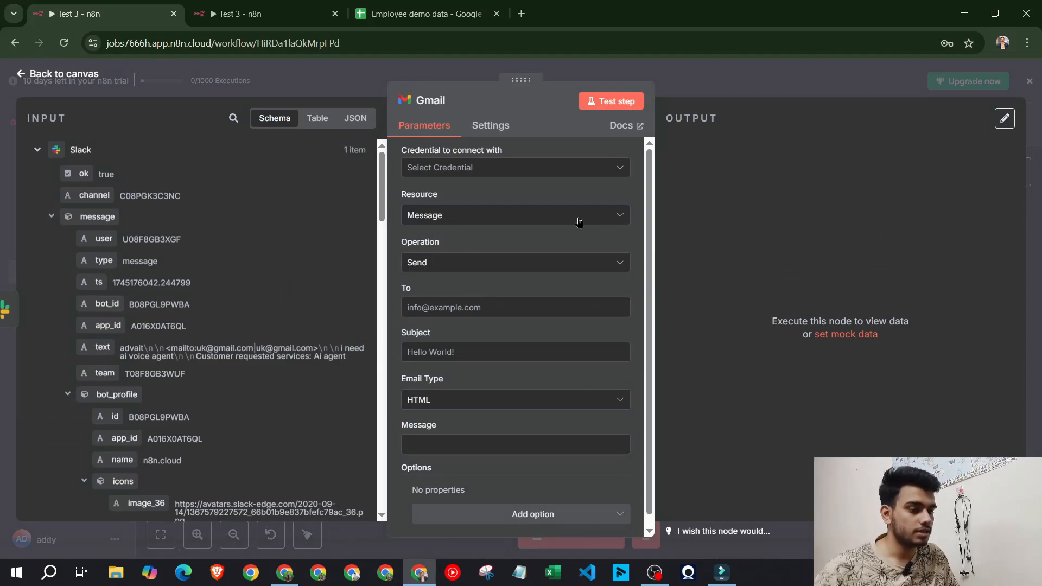
Create a new Gmail OAuth2 credential, 'Gmail account 2', by signing in with Google and granting access
left_click(522, 169)
left_click(489, 197)
left_click(382, 244)
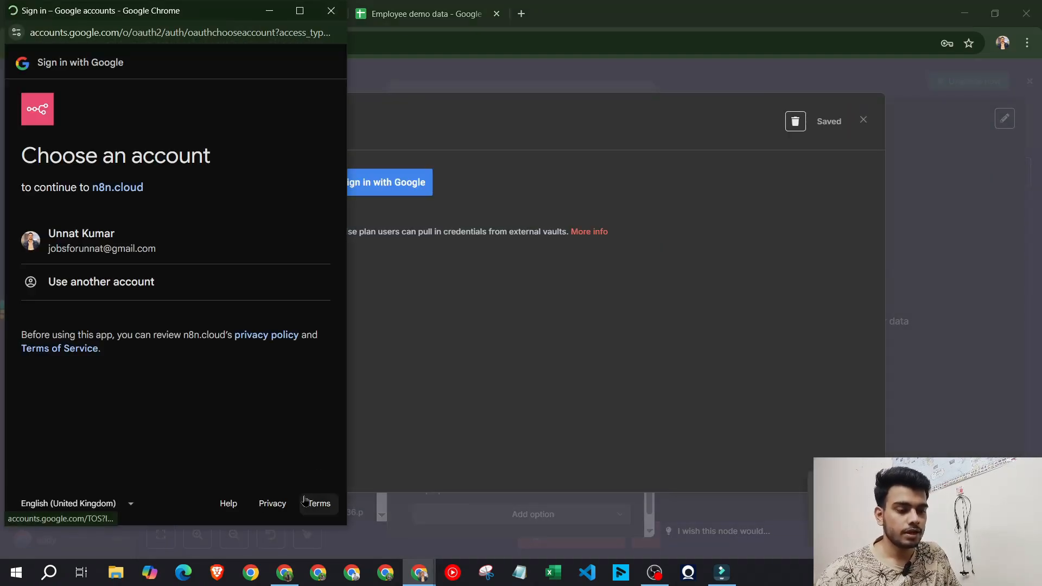
left_click(106, 264)
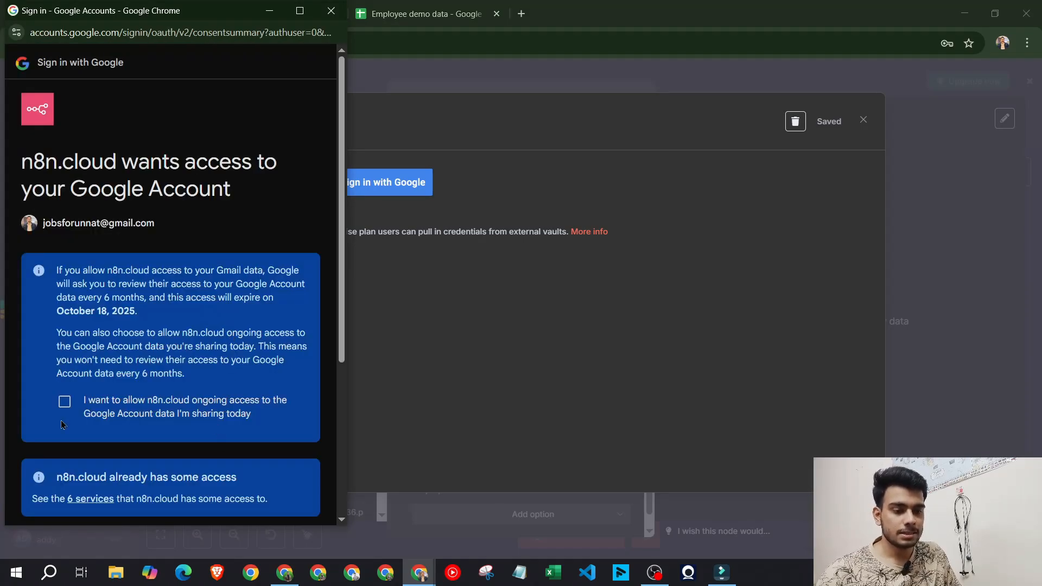
left_click(65, 401)
scroll(142, 497, "down", 4)
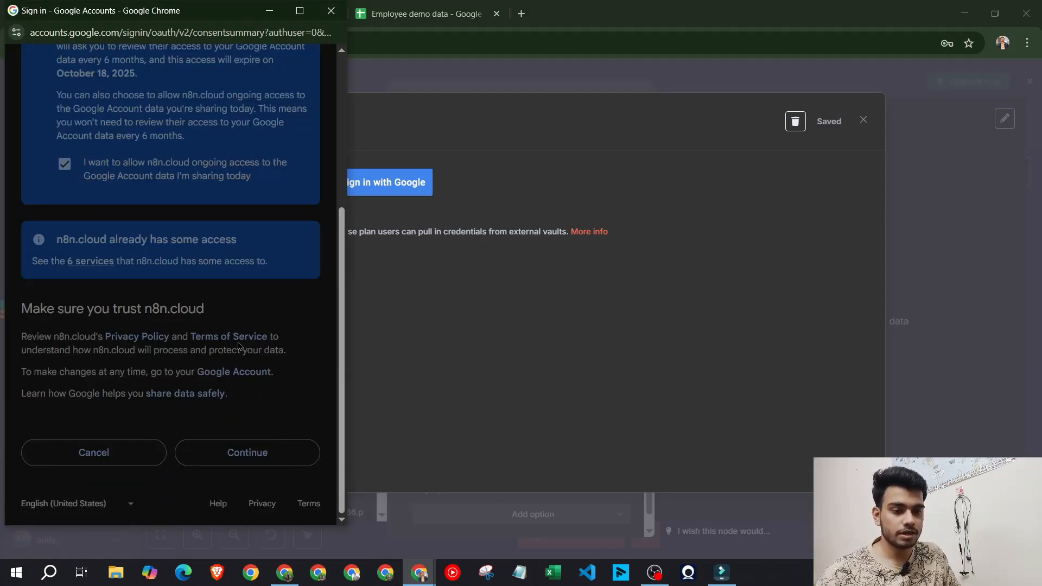
left_click(247, 452)
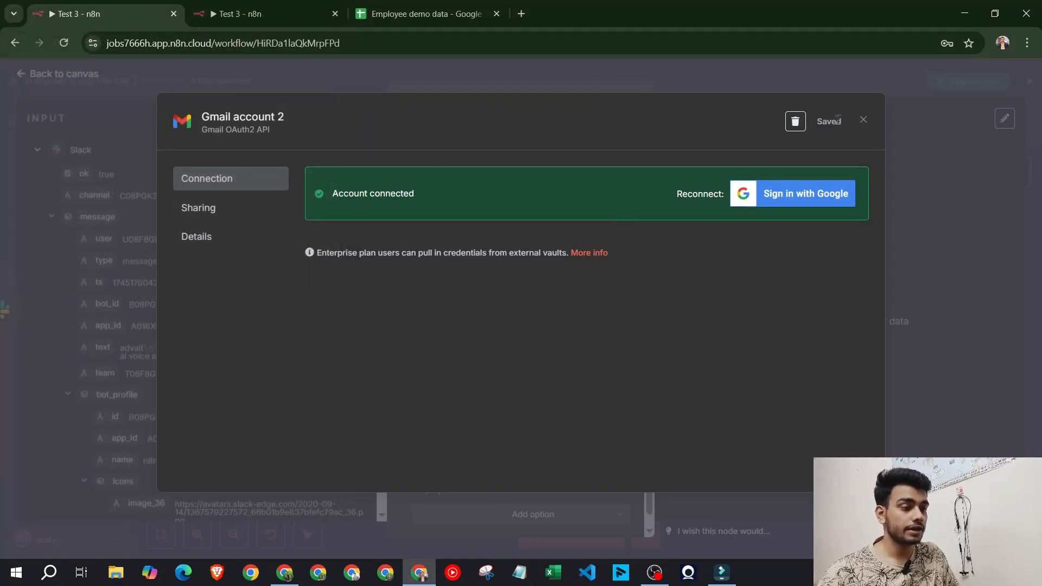
left_click(863, 120)
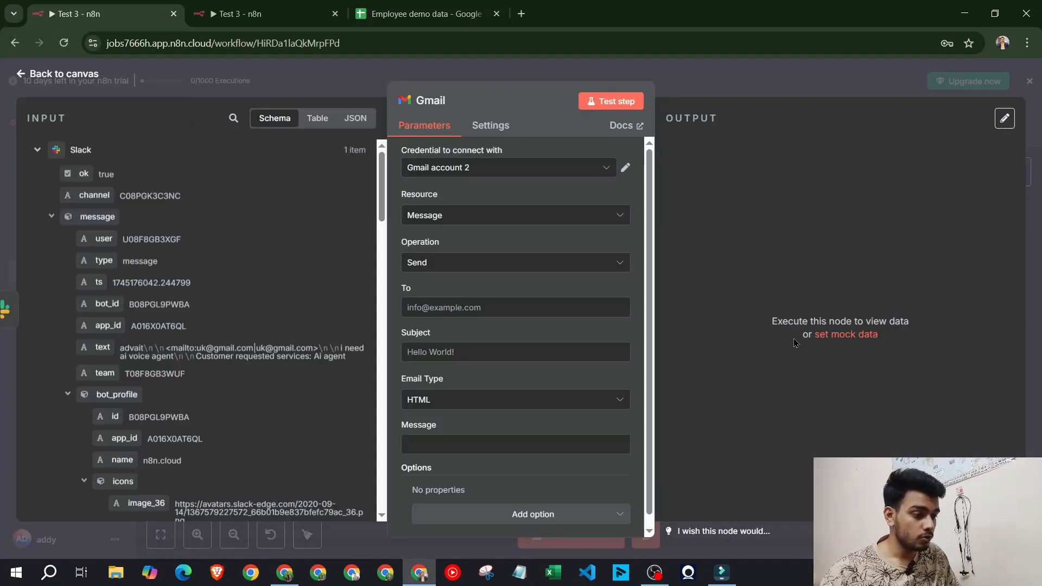
Inspect the Gmail To field and the input schema, then close the Gmail step
left_click(487, 307)
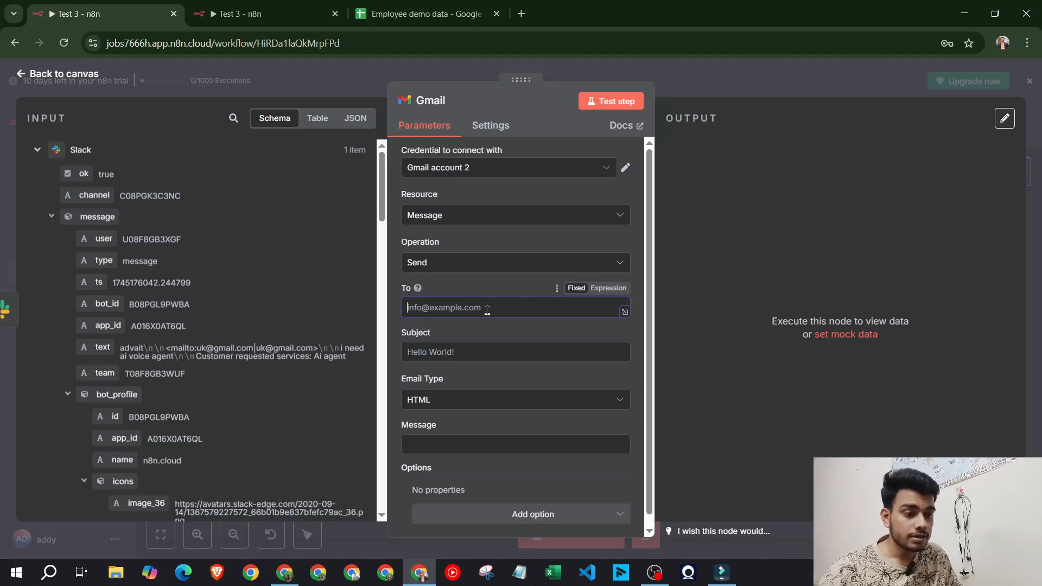
scroll(161, 272, "down", 4)
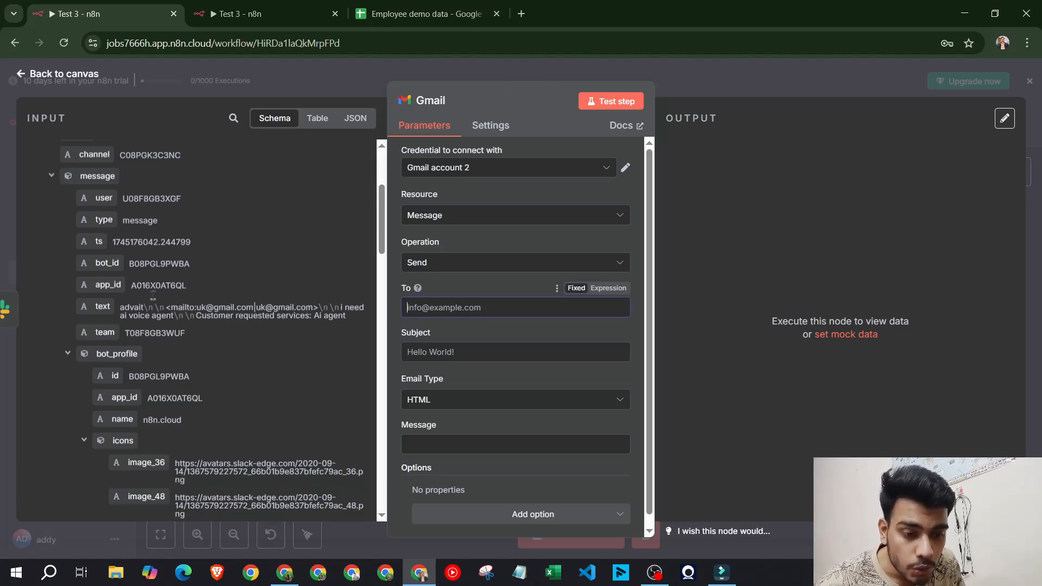
scroll(141, 326, "up", 4)
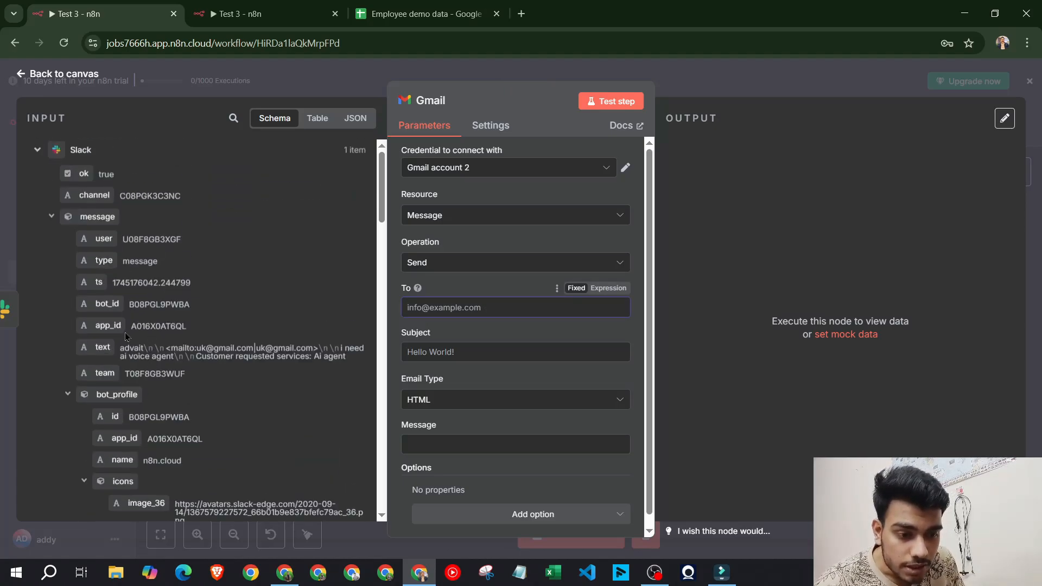
scroll(109, 353, "down", 10)
scroll(109, 373, "down", 6)
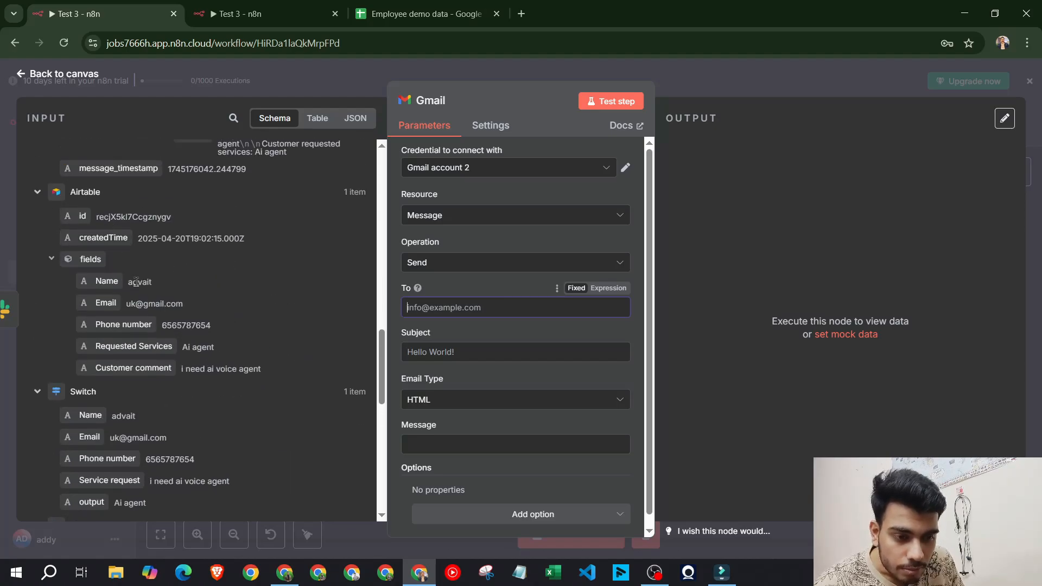
scroll(163, 320, "down", 6)
scroll(184, 330, "up", 2)
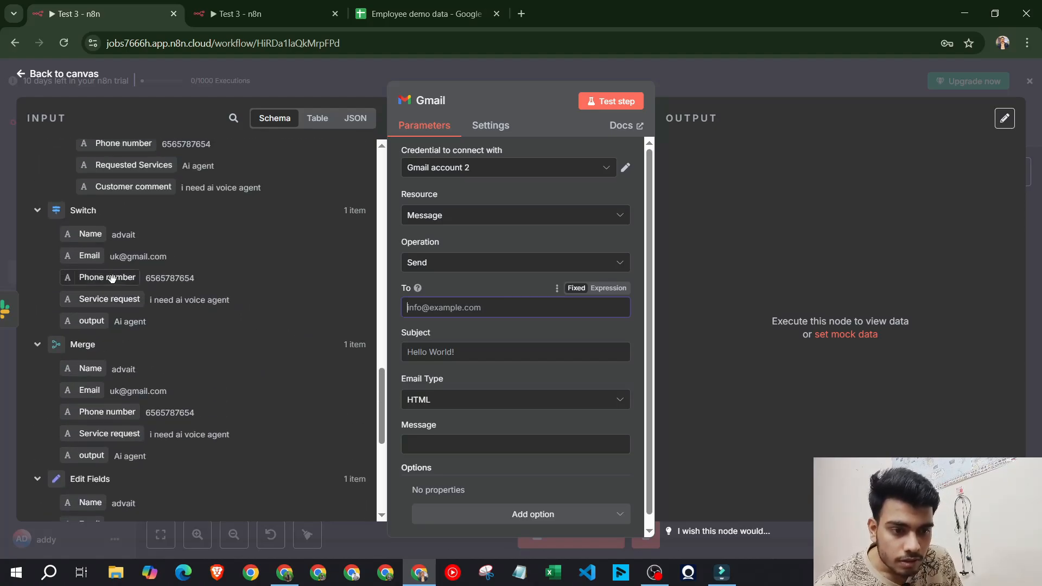
scroll(185, 330, "down", 5)
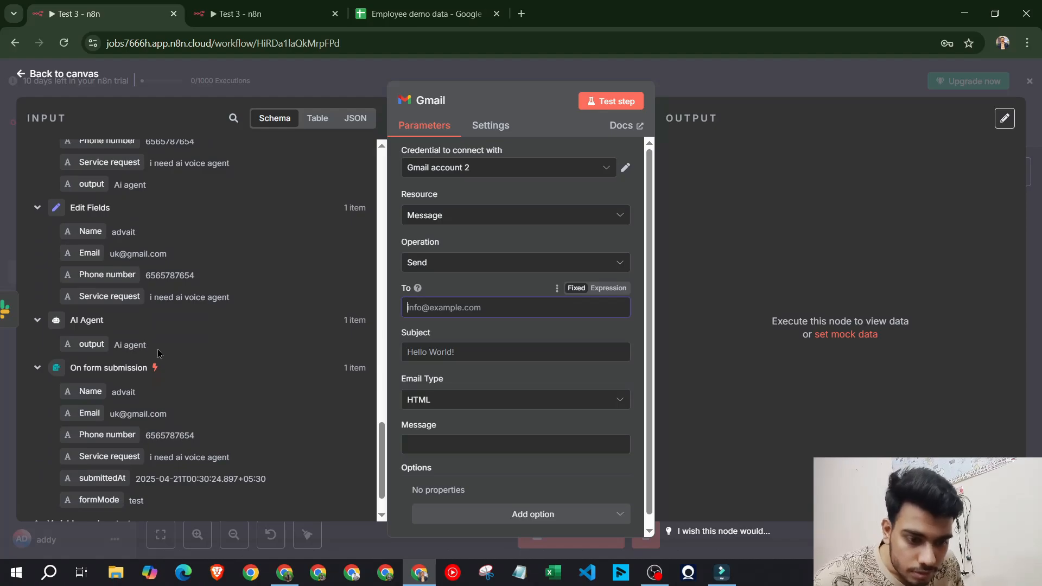
scroll(180, 354, "up", 3)
scroll(180, 354, "up", 5)
key("Escape")
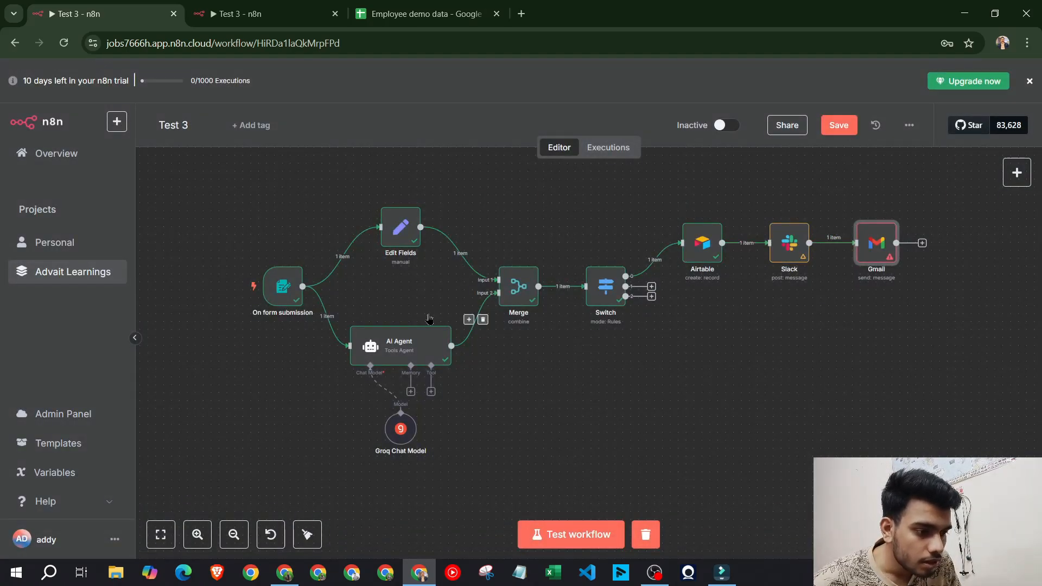
Set the Gmail recipient to the Airtable Email field, then view the reference workflow
double_click(877, 249)
scroll(217, 325, "down", 5)
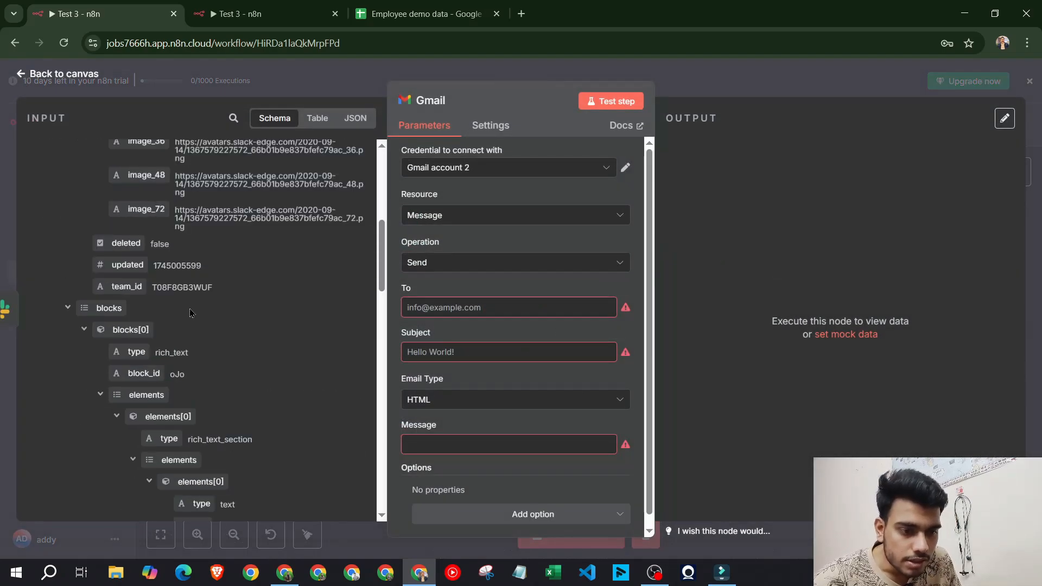
scroll(454, 309, "down", 1)
scroll(113, 280, "down", 10)
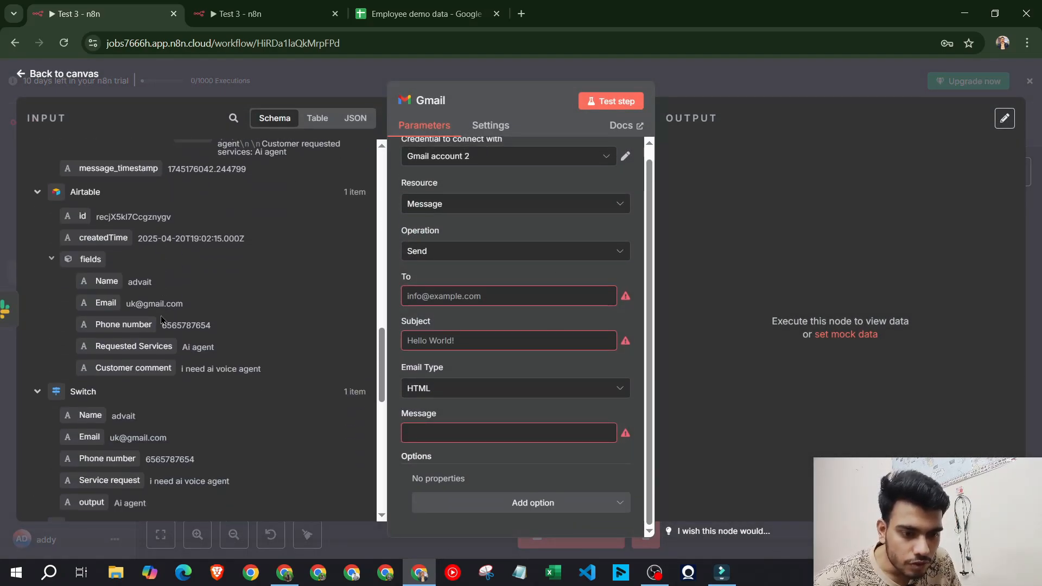
left_click_drag(106, 303, 485, 295)
left_click(260, 6)
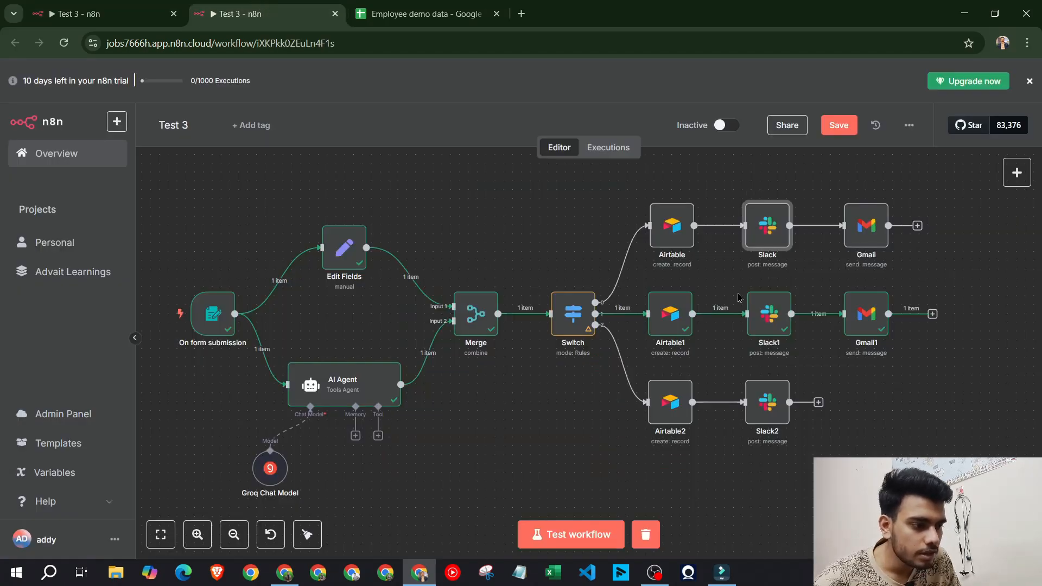
Copy the reference Gmail step's subject line into the new Gmail step's Subject
left_click(871, 227)
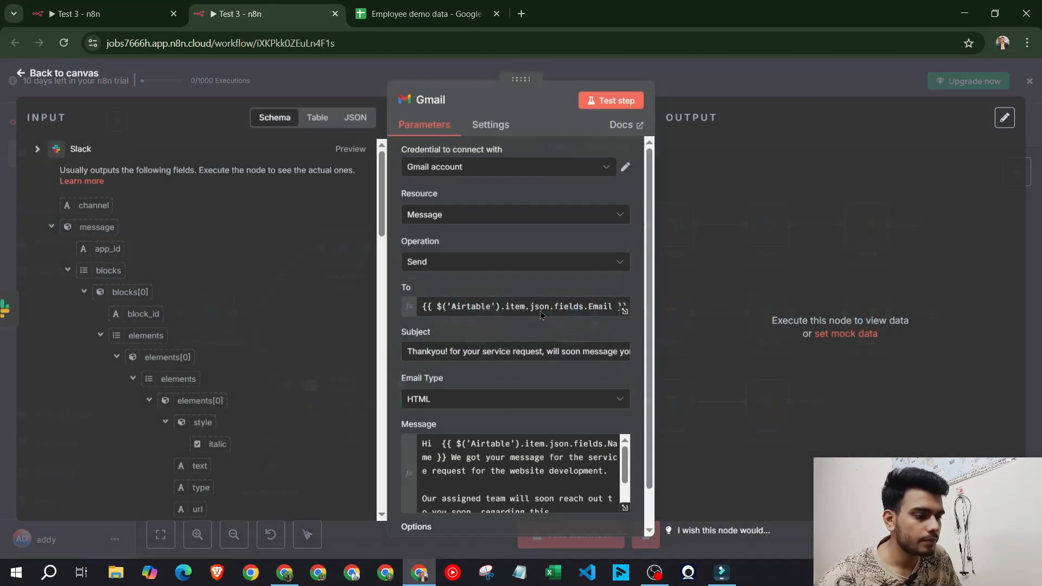
triple_click(521, 354)
key("ctrl+c")
key("ctrl+shift+Tab")
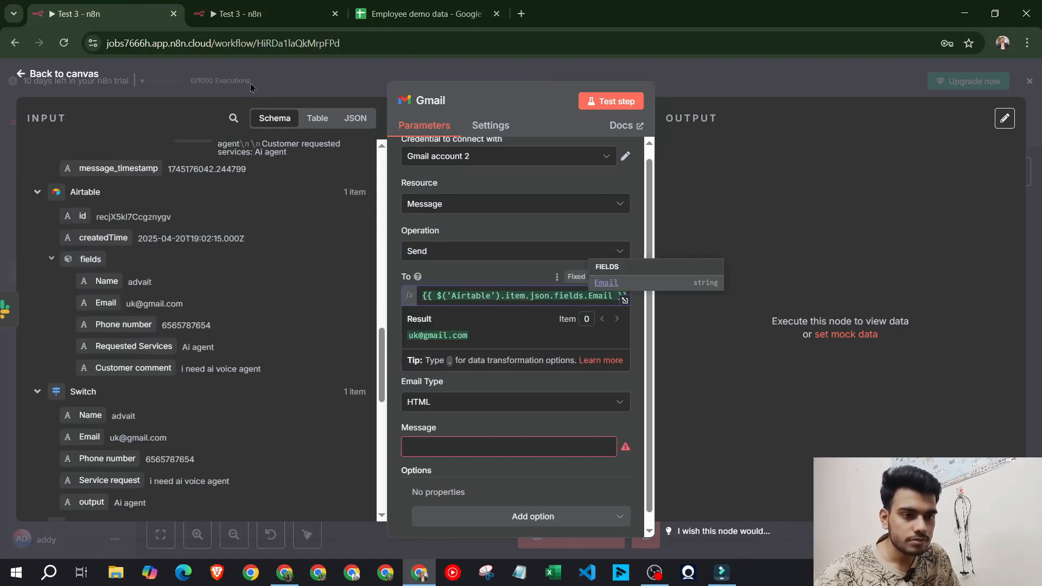
left_click(470, 269)
left_click(493, 357)
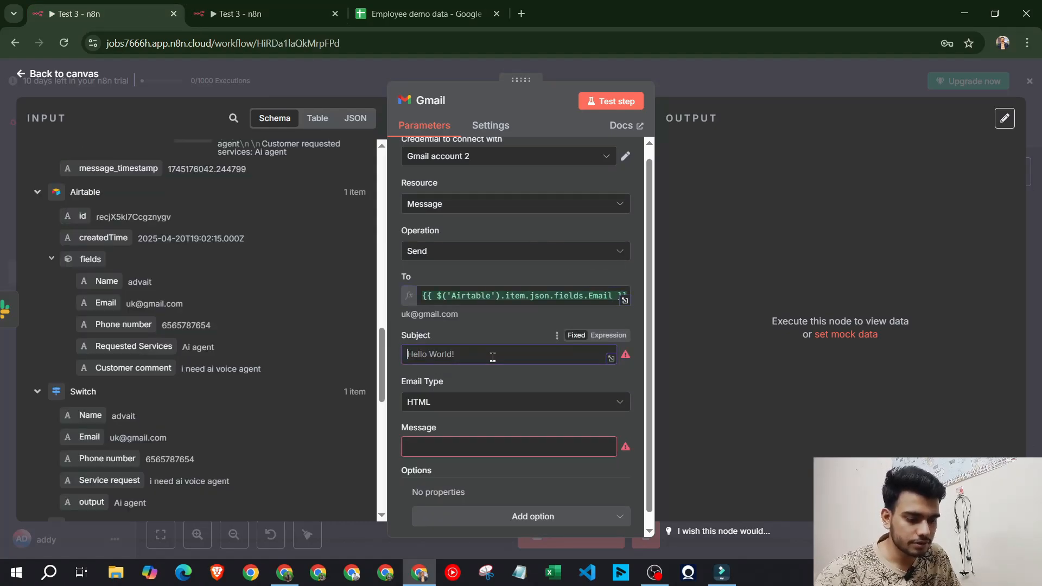
key("ctrl+v")
left_click(496, 387)
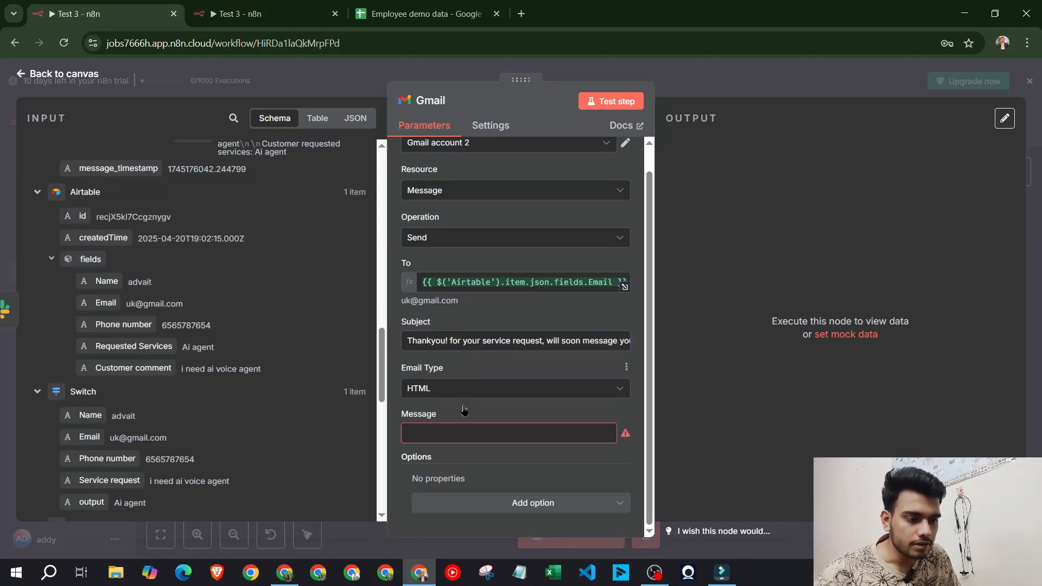
Copy the reference email body into the new Gmail step's Message field
key("ctrl+Tab")
left_click(538, 472)
key("ctrl+a")
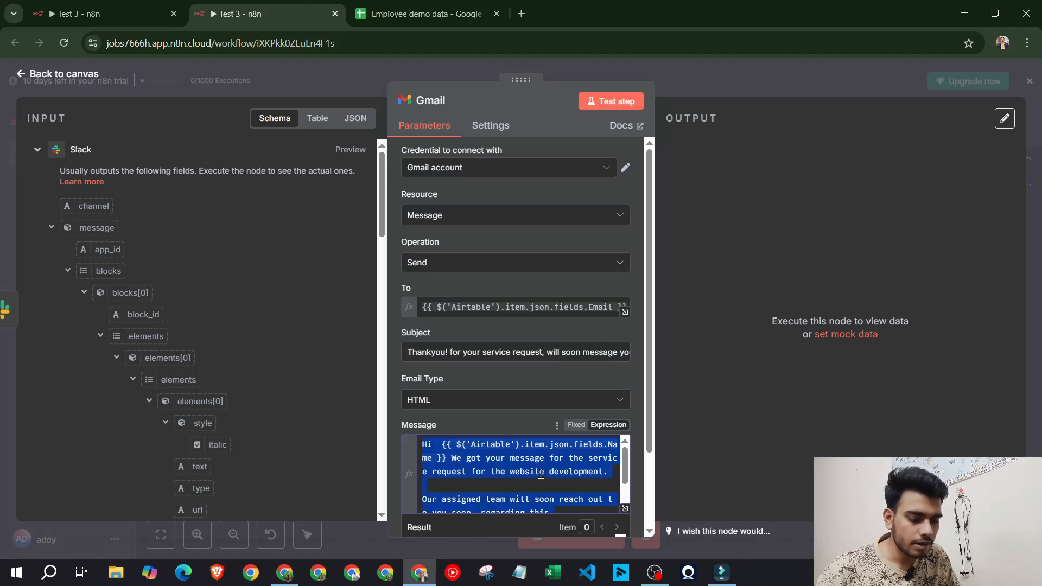
key("ctrl+c")
key("ctrl+shift+Tab")
left_click(514, 430)
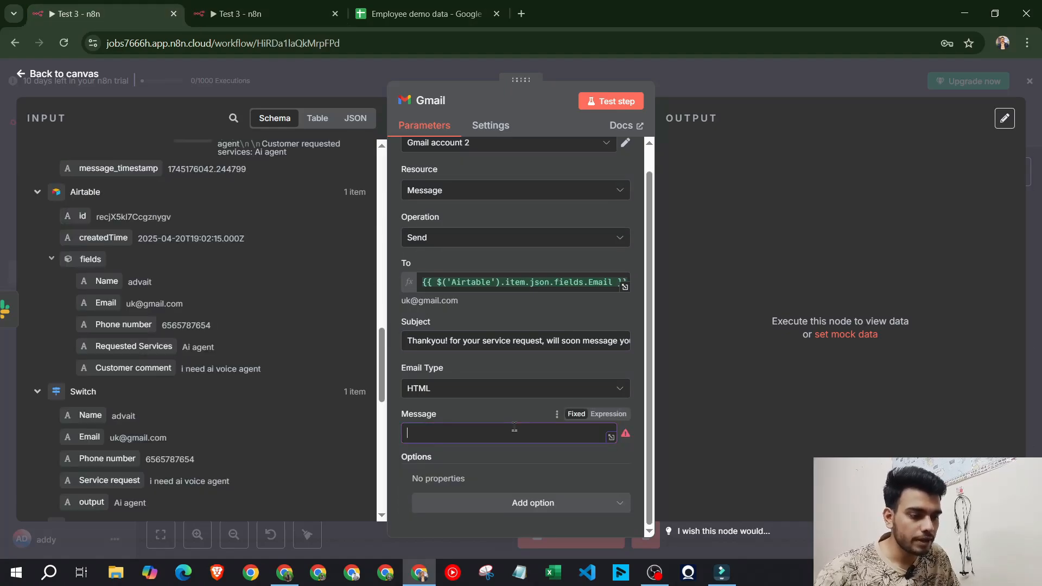
key("ctrl+v")
scroll(509, 413, "down", 2)
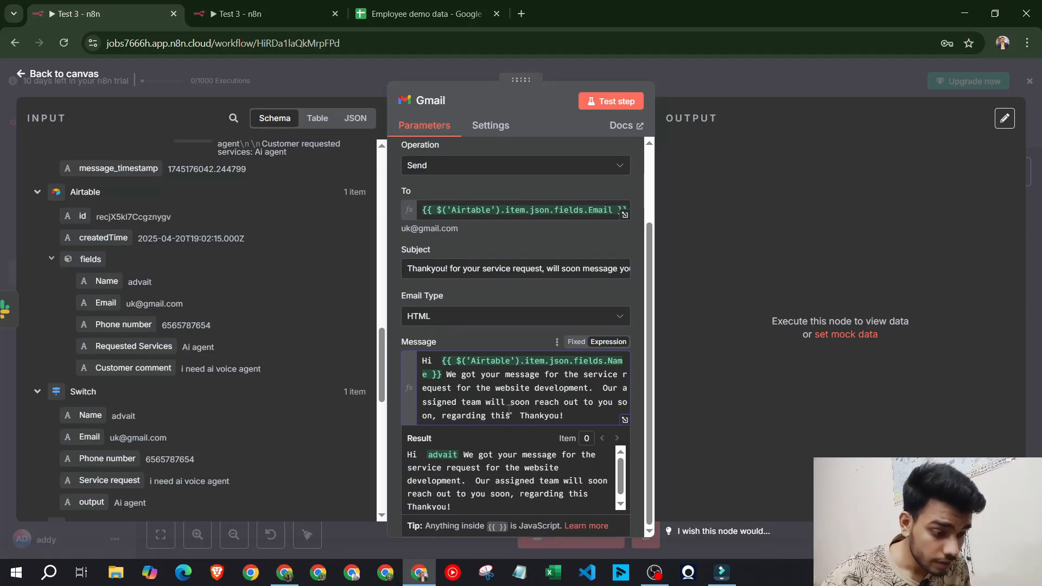
left_click(491, 332)
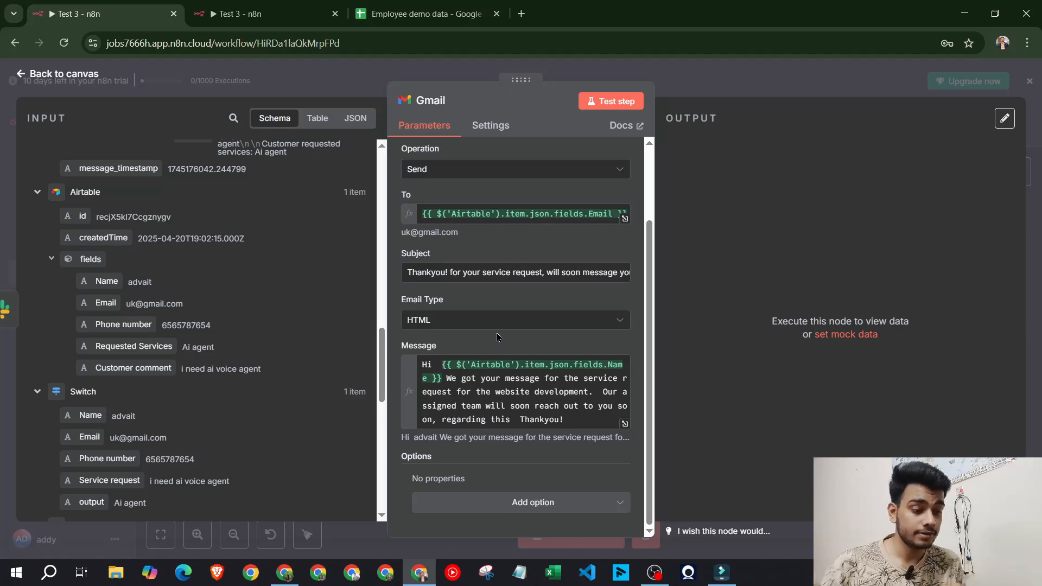
Replace the greeting's Name expression with the Airtable Name field after 'Hi'
left_click_drag(443, 377, 439, 367)
key("BackSpace")
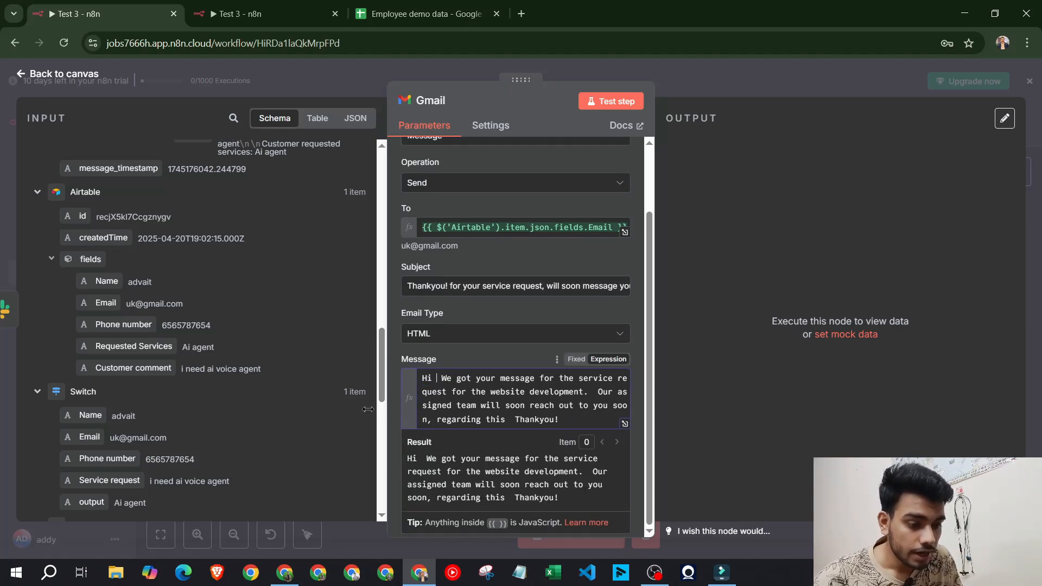
left_click_drag(106, 281, 437, 378)
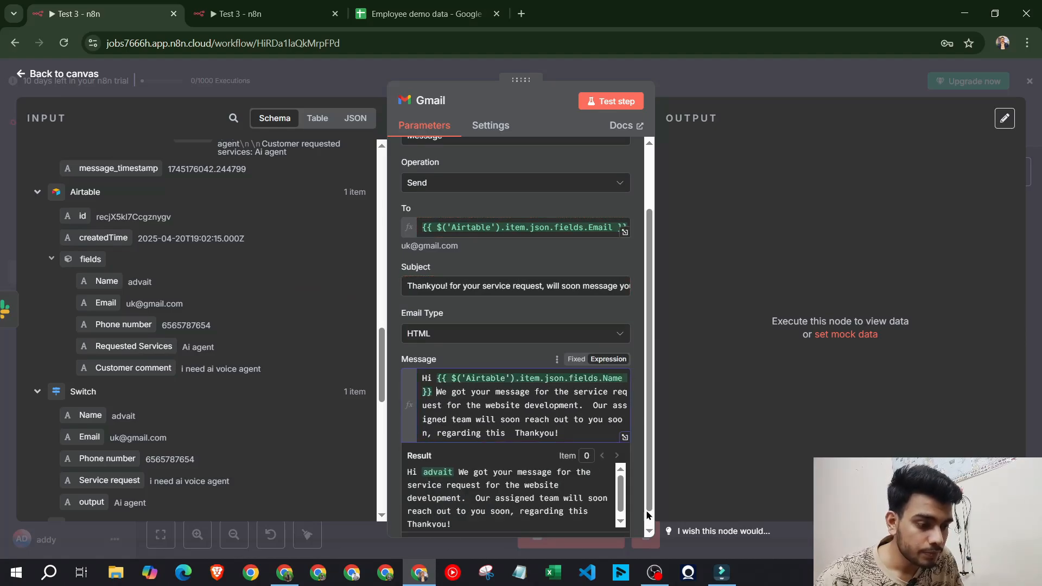
key("Return")
key("Return")
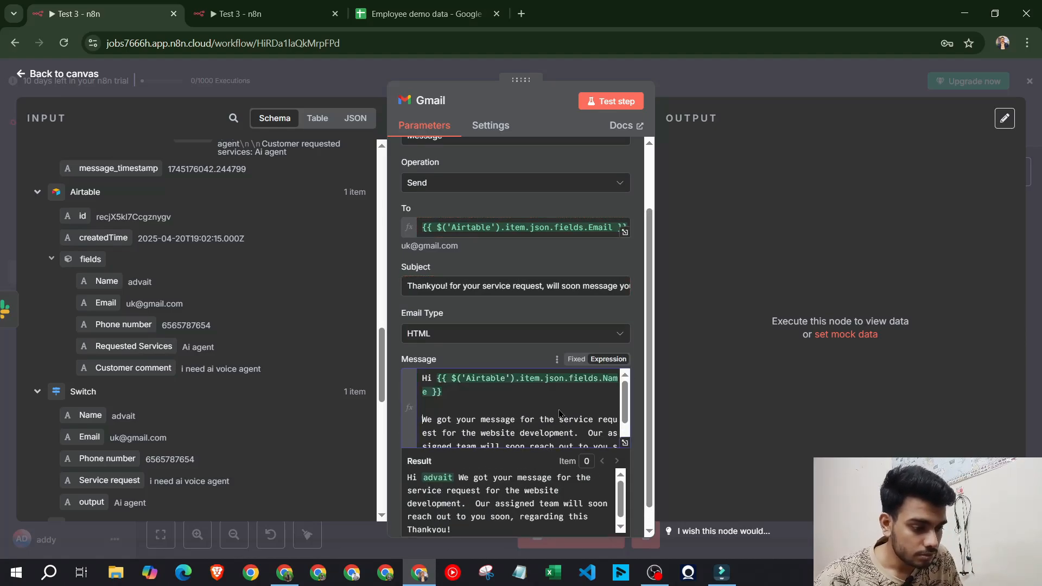
Put 'Our assigned team' in its own paragraph, then select the first branch's nodes on the canvas
scroll(561, 413, "down", 2)
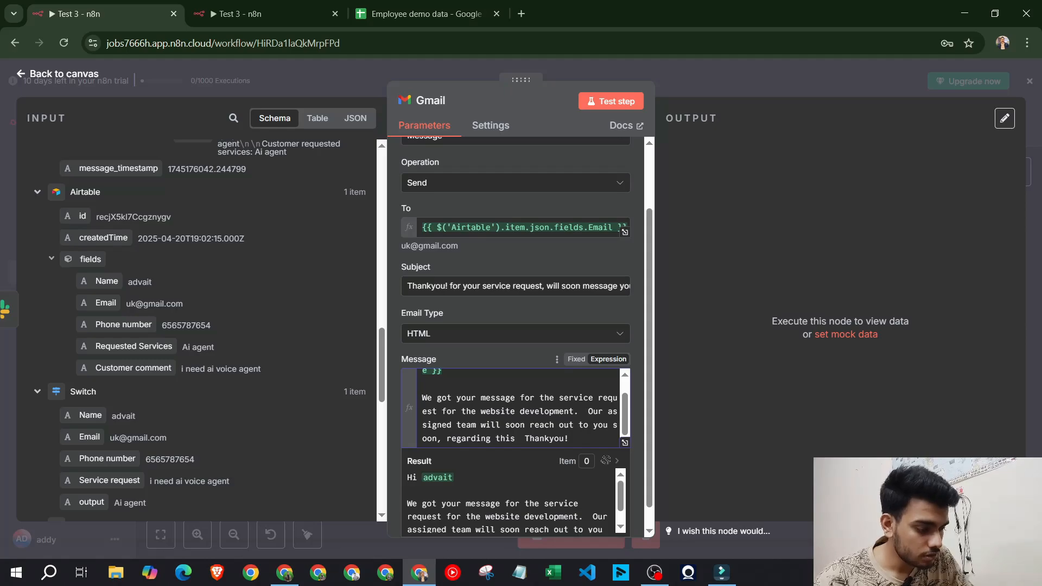
left_click(588, 411)
key("Return")
key("Return")
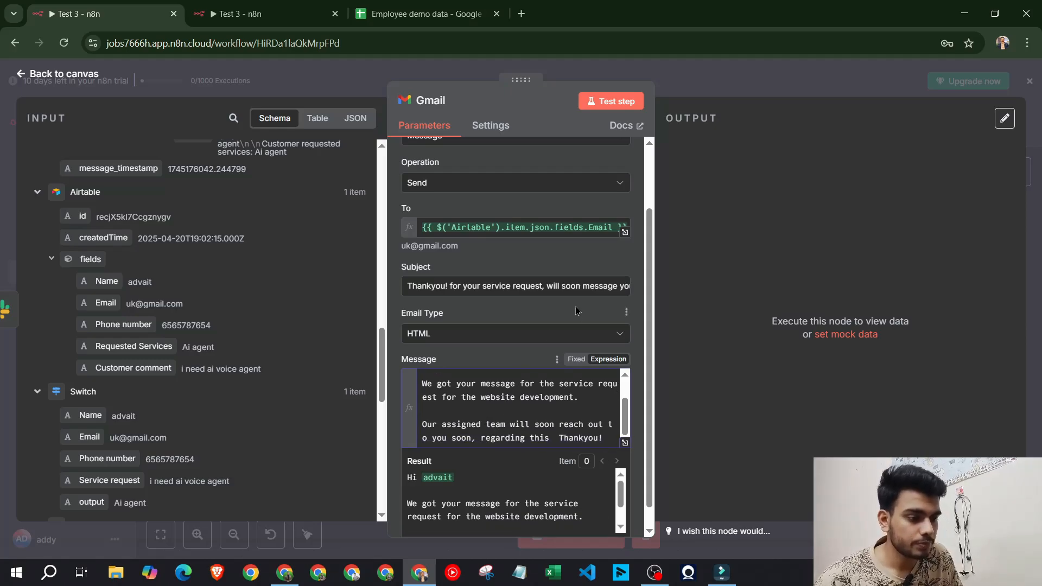
left_click(590, 308)
scroll(584, 297, "up", 2)
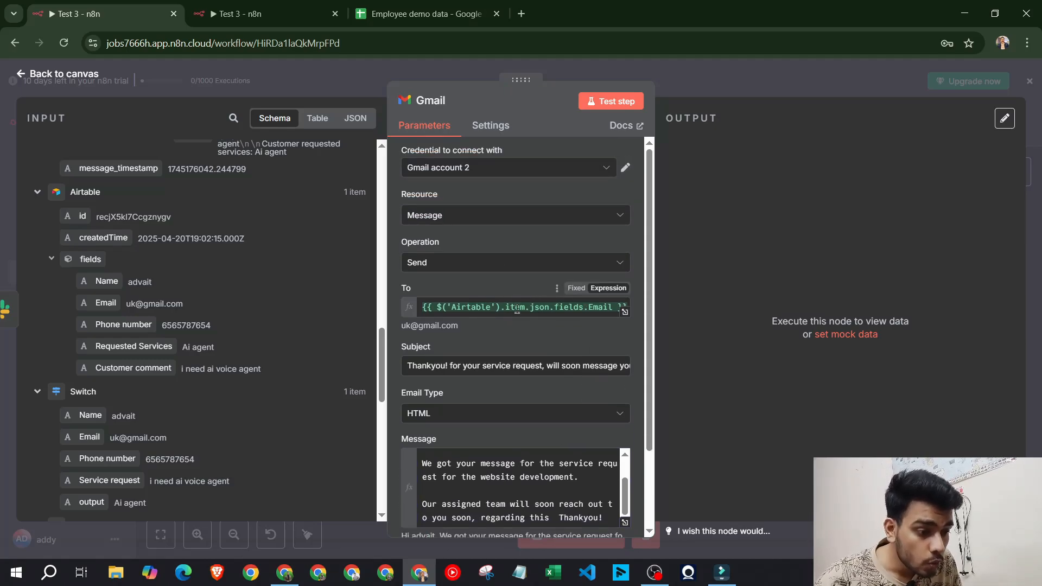
left_click(689, 79)
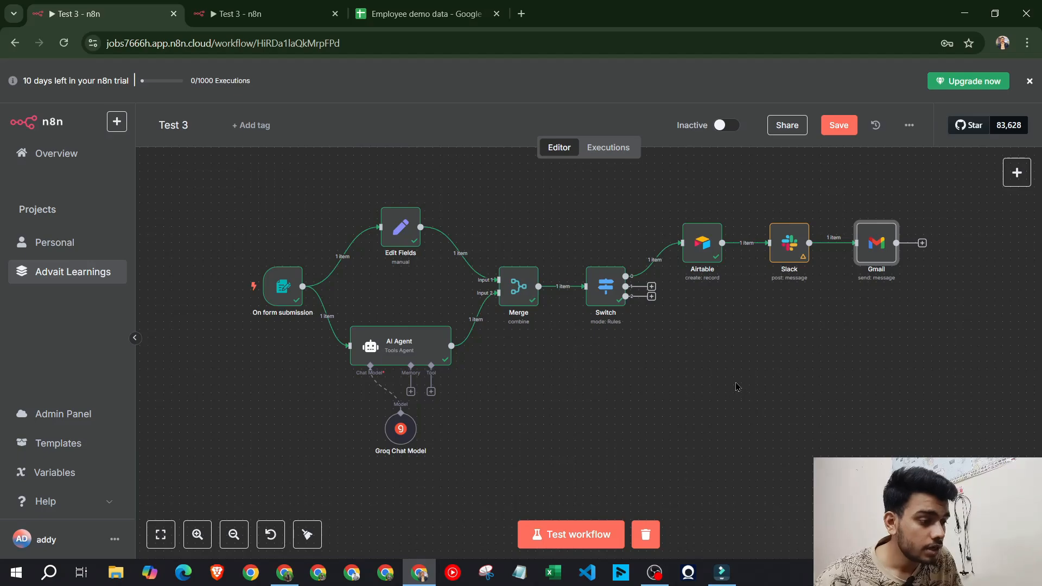
left_click_drag(705, 303, 794, 245)
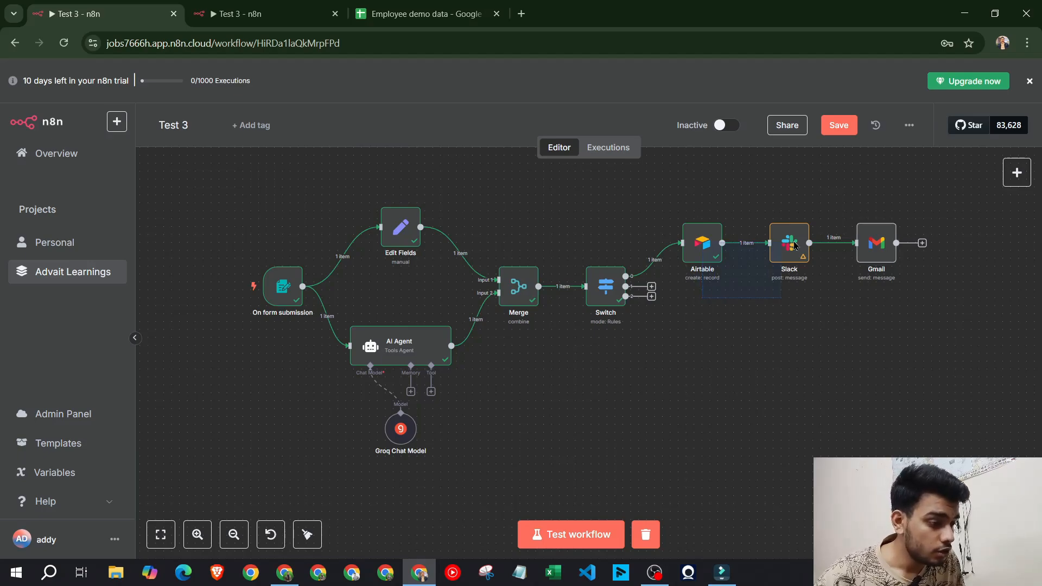
left_click_drag(908, 240, 907, 242)
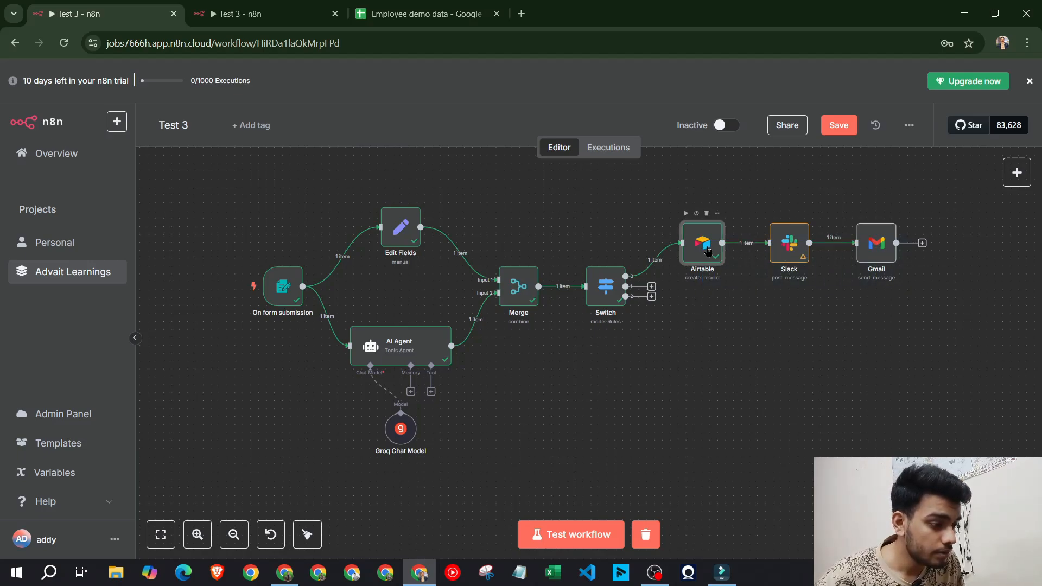
Duplicate Airtable, Slack and Gmail into a second chain fed from Switch output 1
left_click(791, 244, "ctrl")
left_click(881, 244, "ctrl")
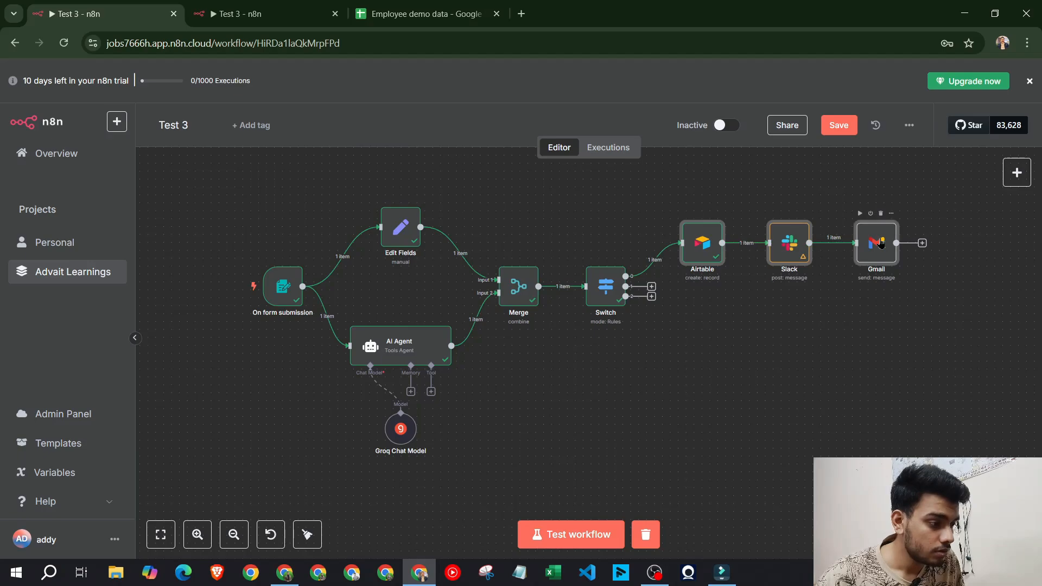
right_click(700, 252)
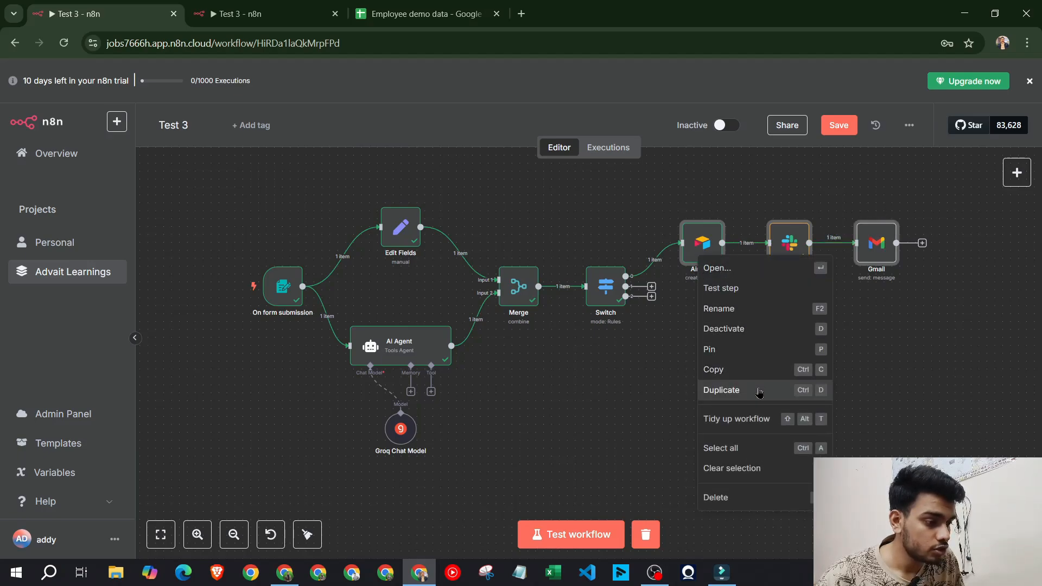
left_click(717, 390)
left_click_drag(314, 314, 774, 307)
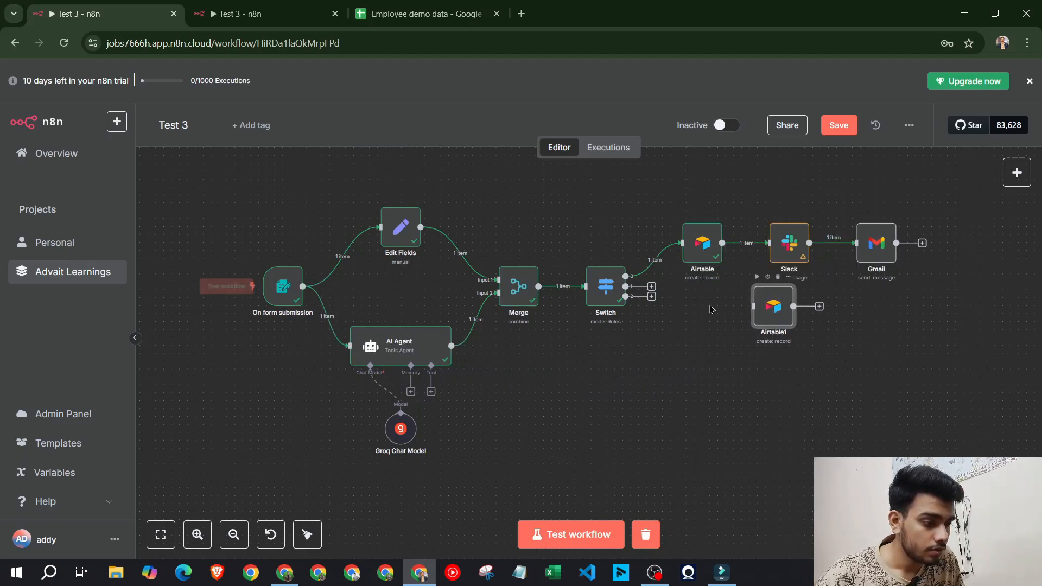
left_click_drag(652, 287, 759, 309)
right_click(797, 266)
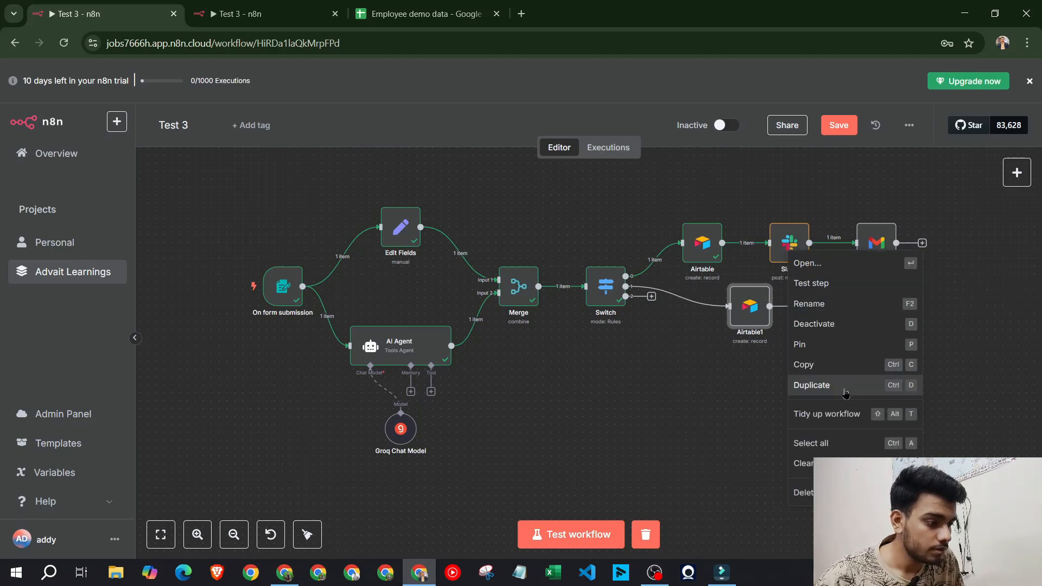
left_click(803, 384)
left_click_drag(314, 317, 833, 306)
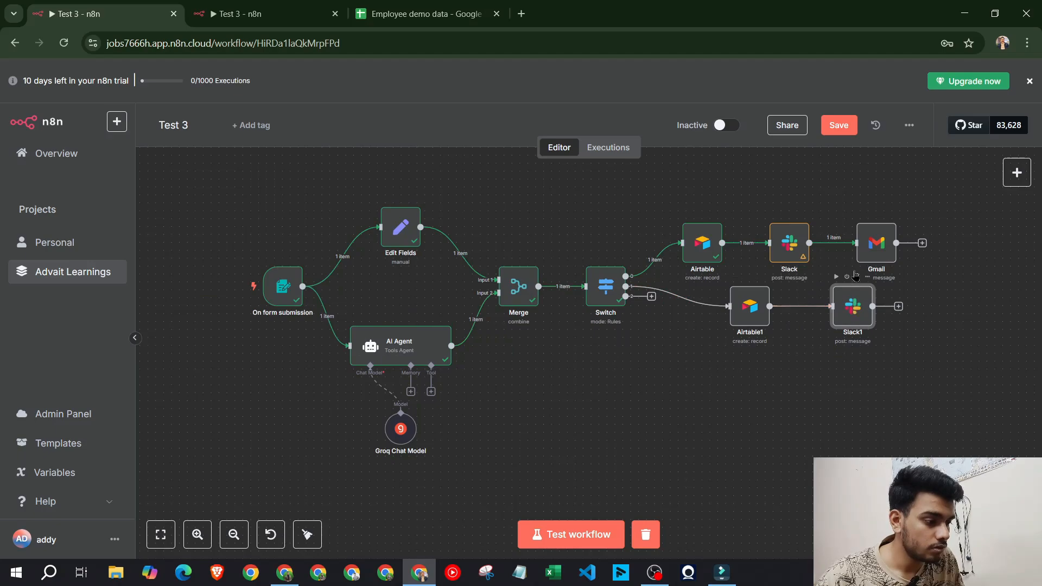
right_click(880, 253)
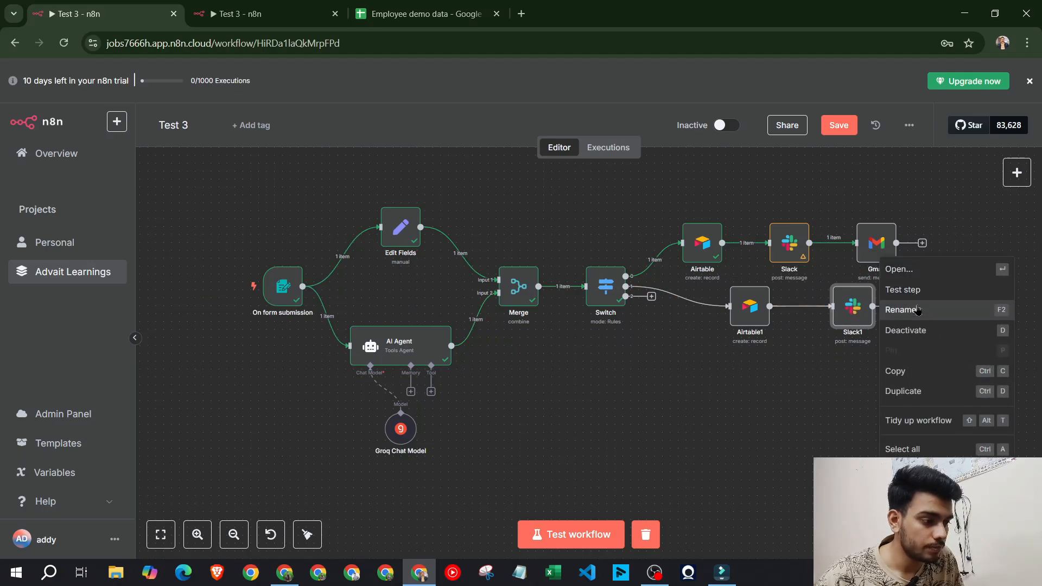
left_click(923, 389)
left_click_drag(314, 314, 929, 307)
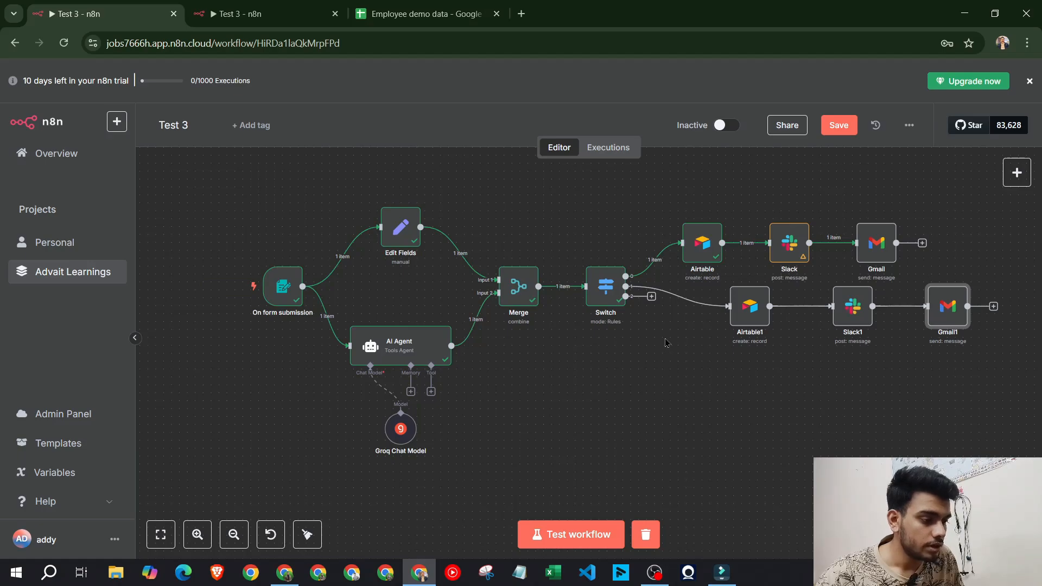
Duplicate the chain again as Airtable2, Slack2 and Gmail2, connected from Switch output 2
right_click(750, 319)
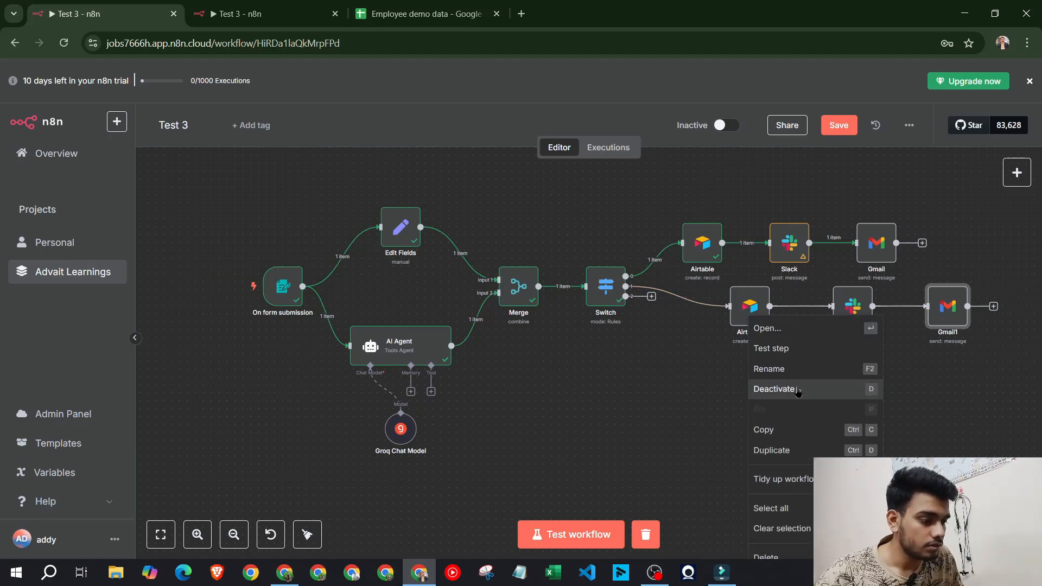
left_click(773, 450)
left_click_drag(326, 325, 746, 400)
left_click_drag(651, 300, 706, 386)
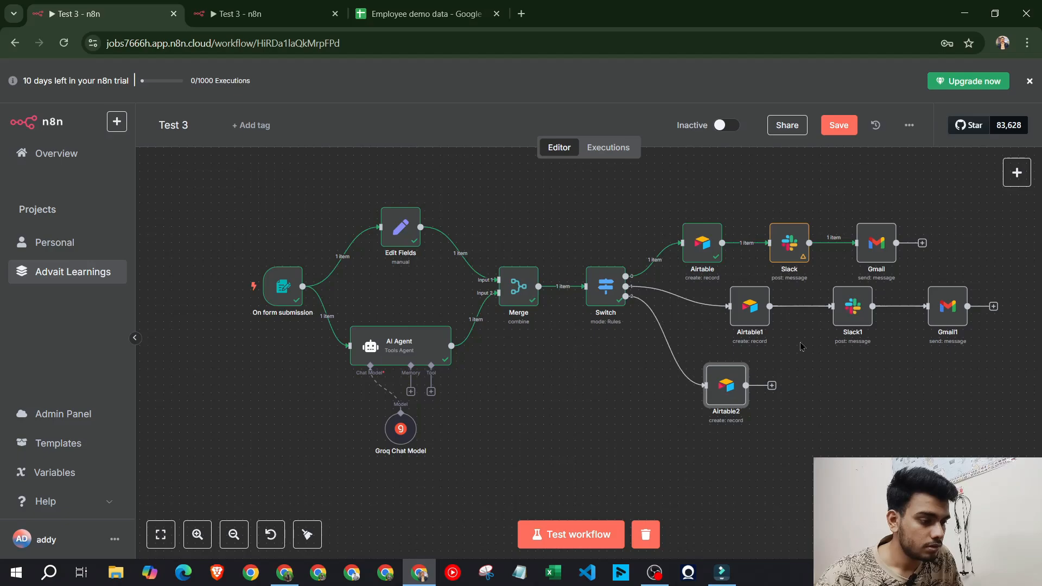
right_click(855, 320)
left_click(876, 450)
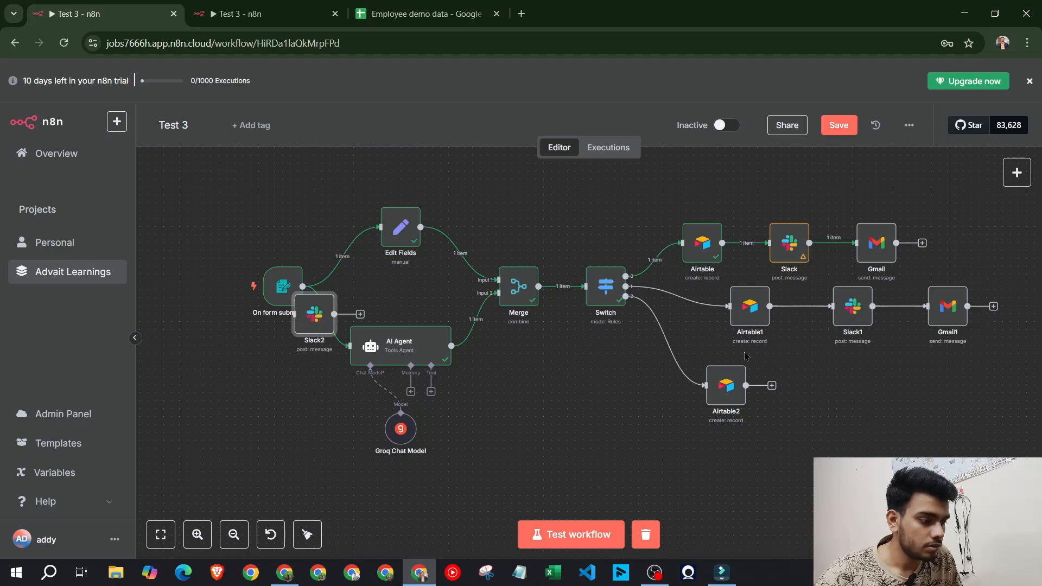
left_click_drag(328, 326, 843, 383)
left_click_drag(746, 385, 827, 400)
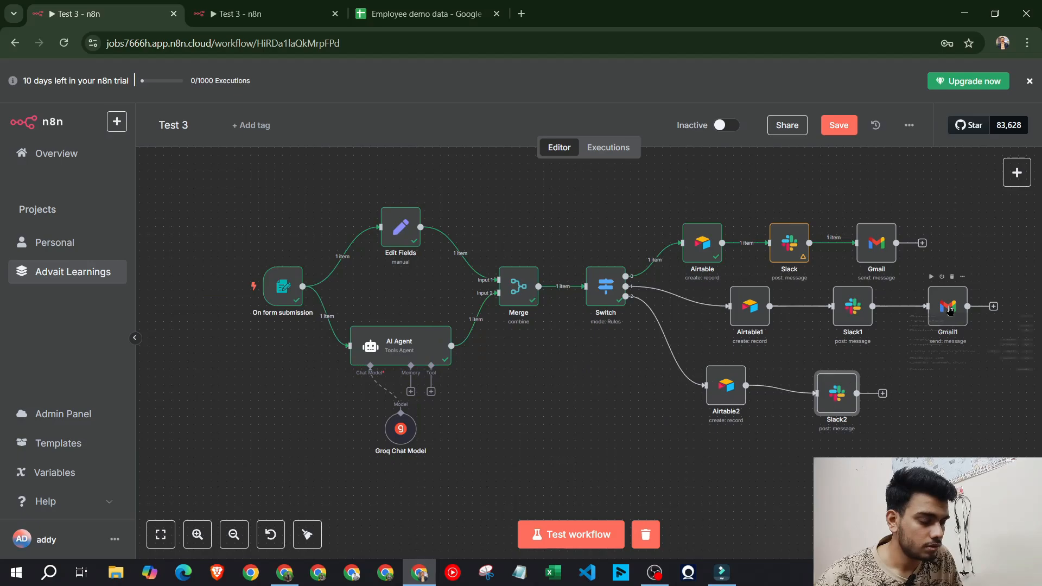
right_click(947, 326)
left_click(944, 450)
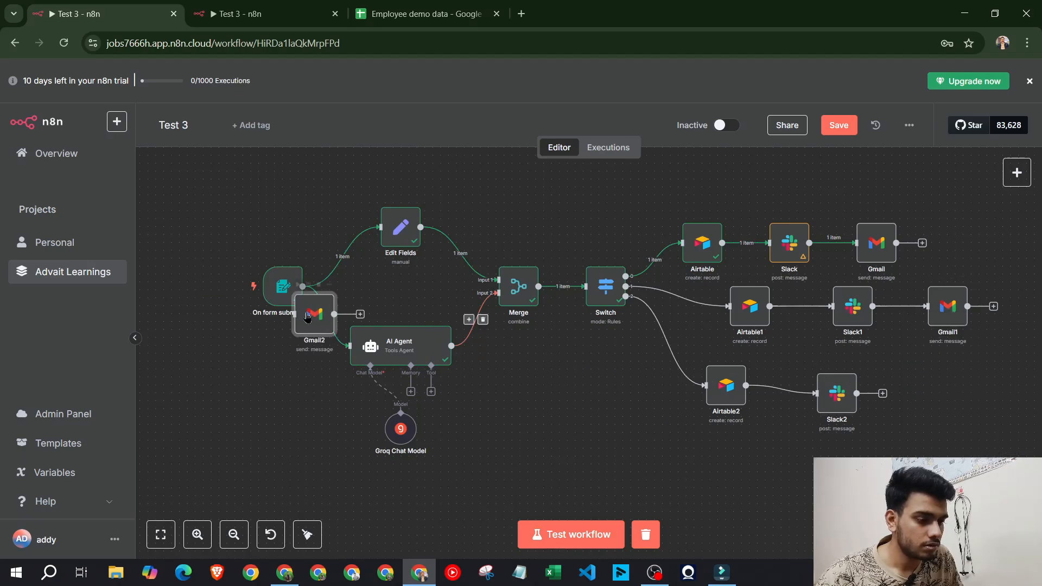
left_click_drag(306, 314, 911, 388)
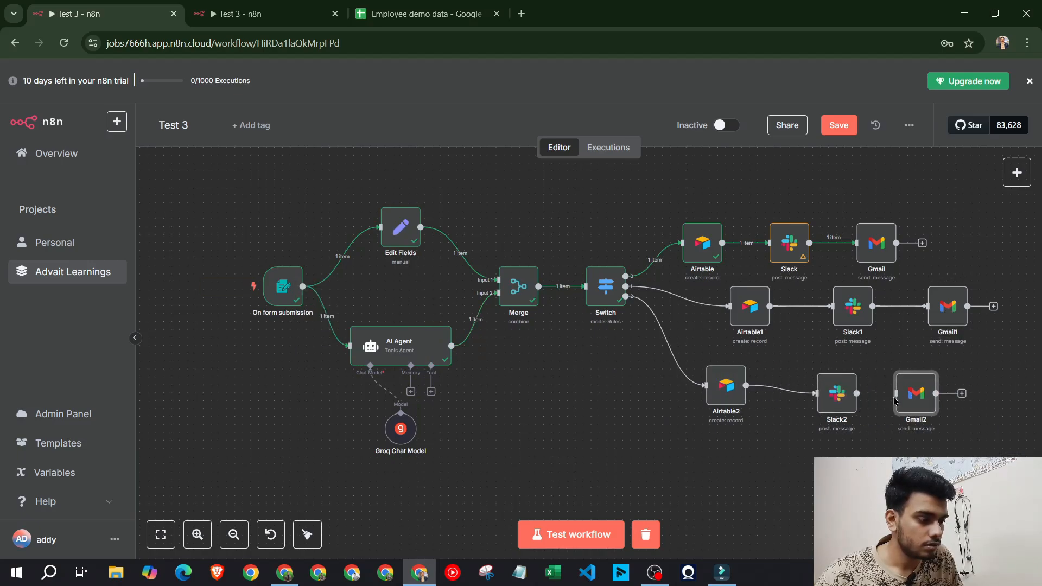
double_click(608, 285)
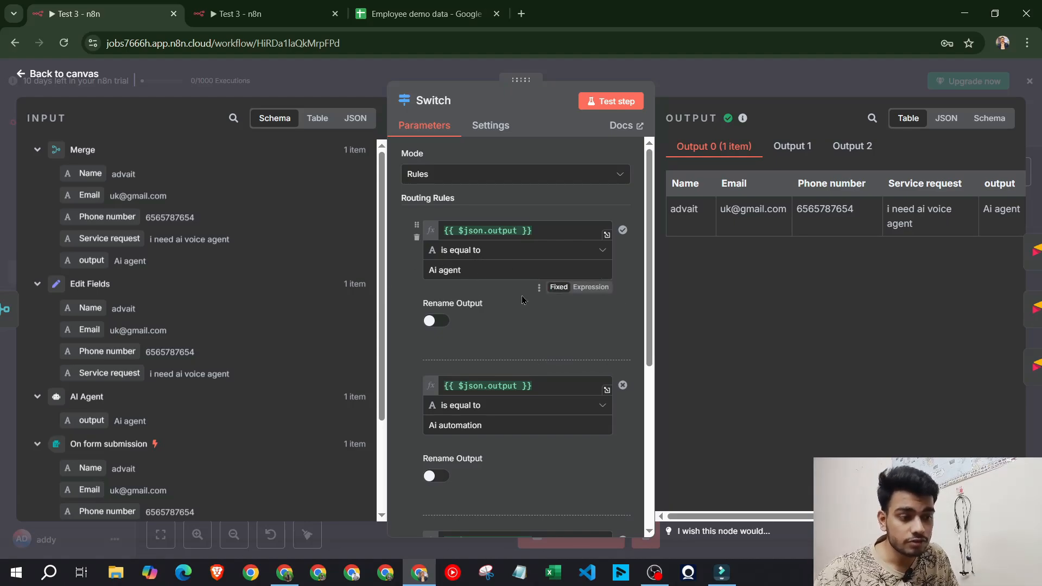
scroll(522, 300, "down", 2)
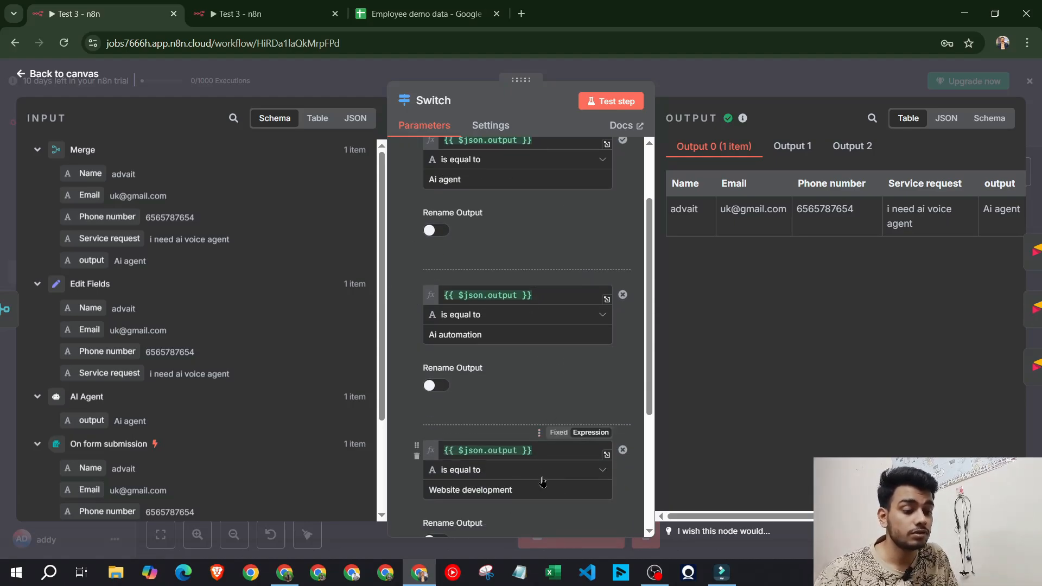
scroll(542, 391, "up", 2)
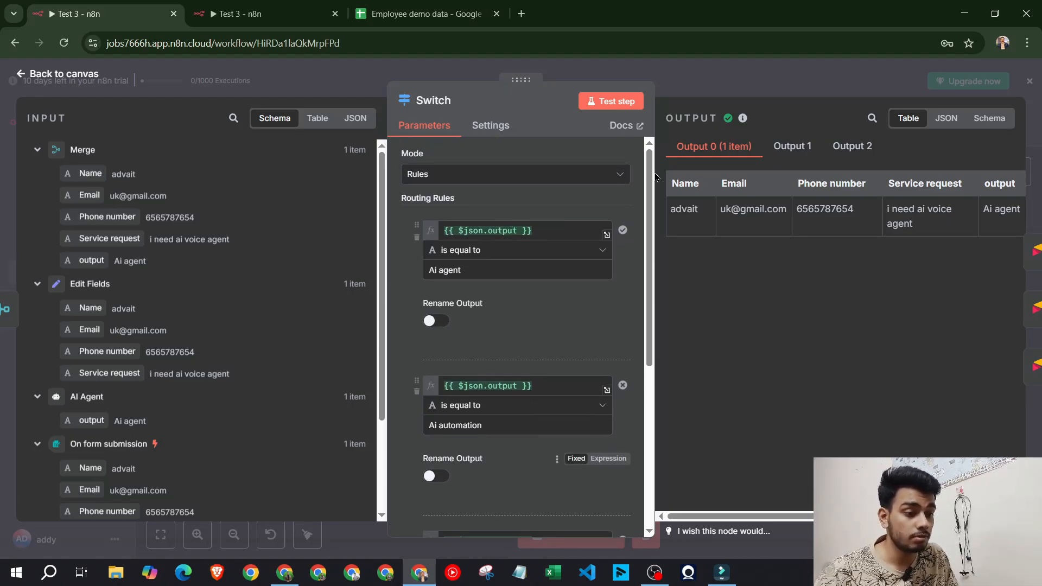
left_click(779, 83)
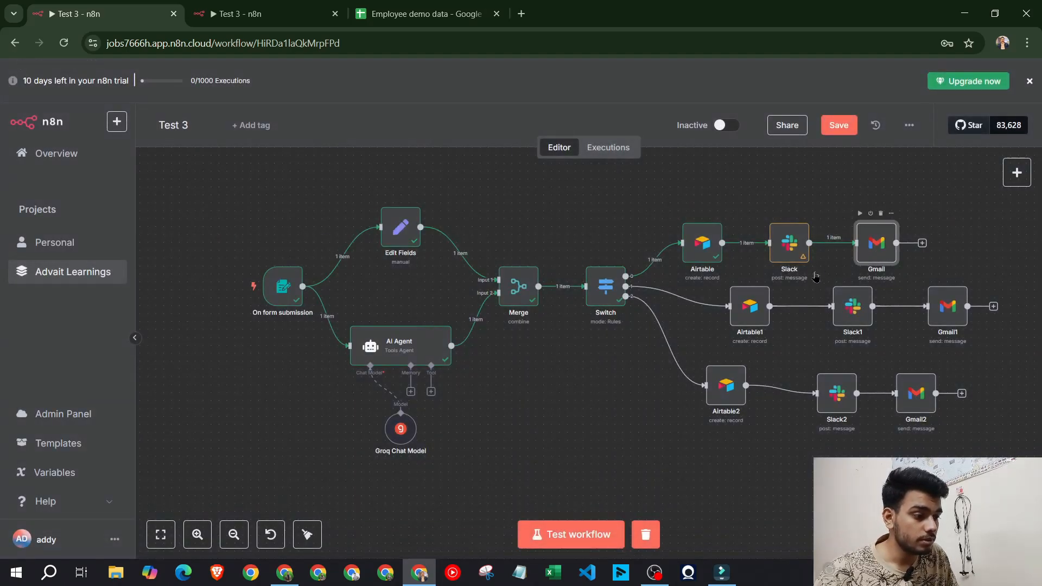
In the top Gmail node's message, replace 'website development' with 'Ai agent'
double_click(864, 259)
scroll(576, 421, "down", 2)
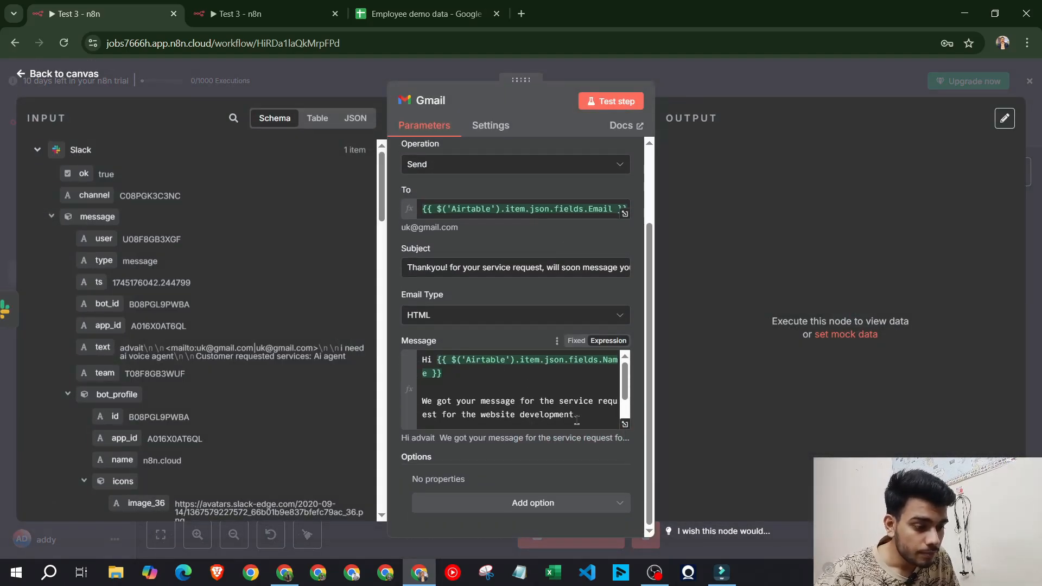
left_click_drag(576, 416, 481, 415)
type("A")
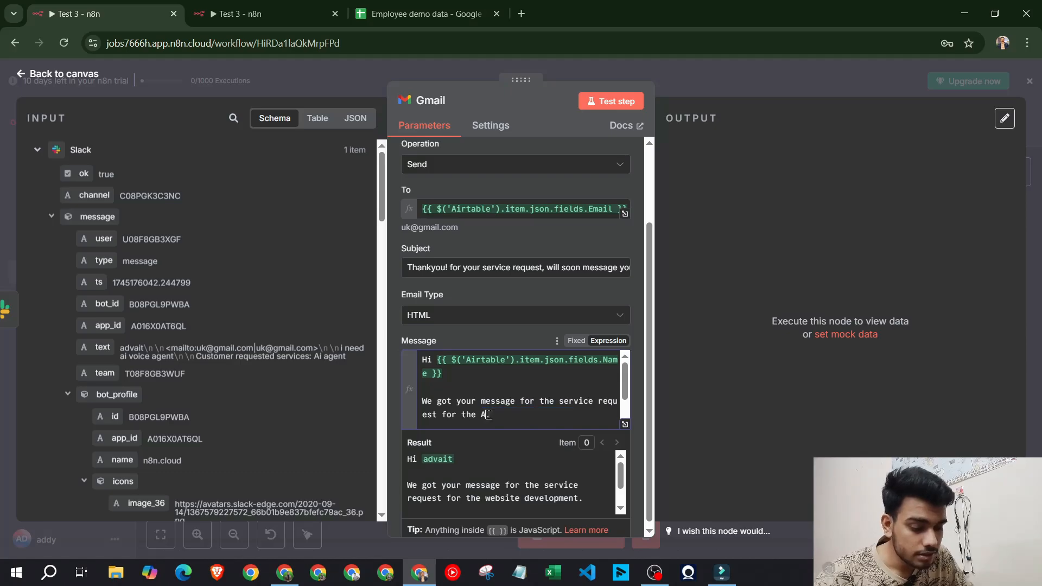
type("i agen")
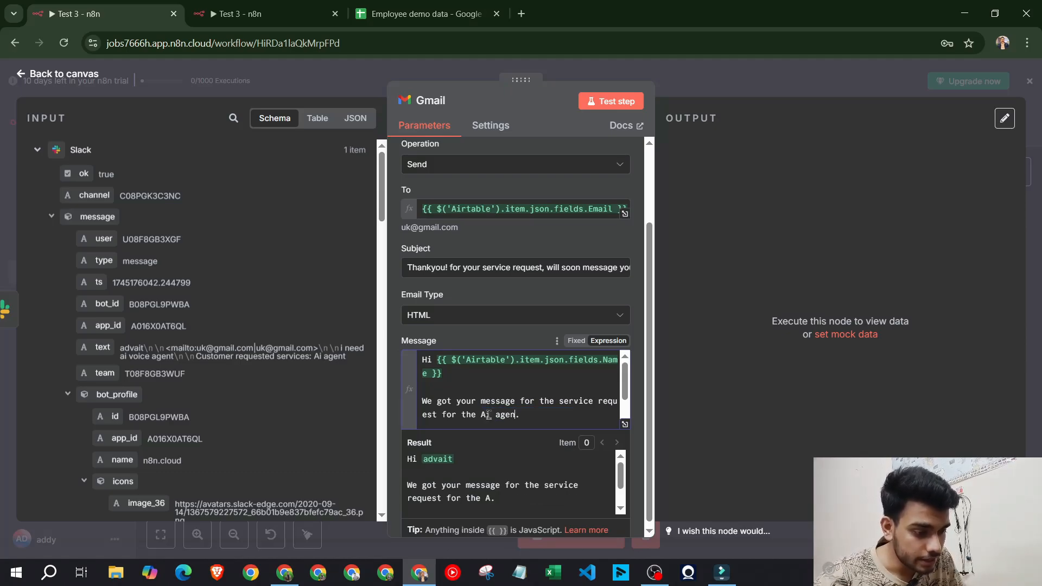
type("t")
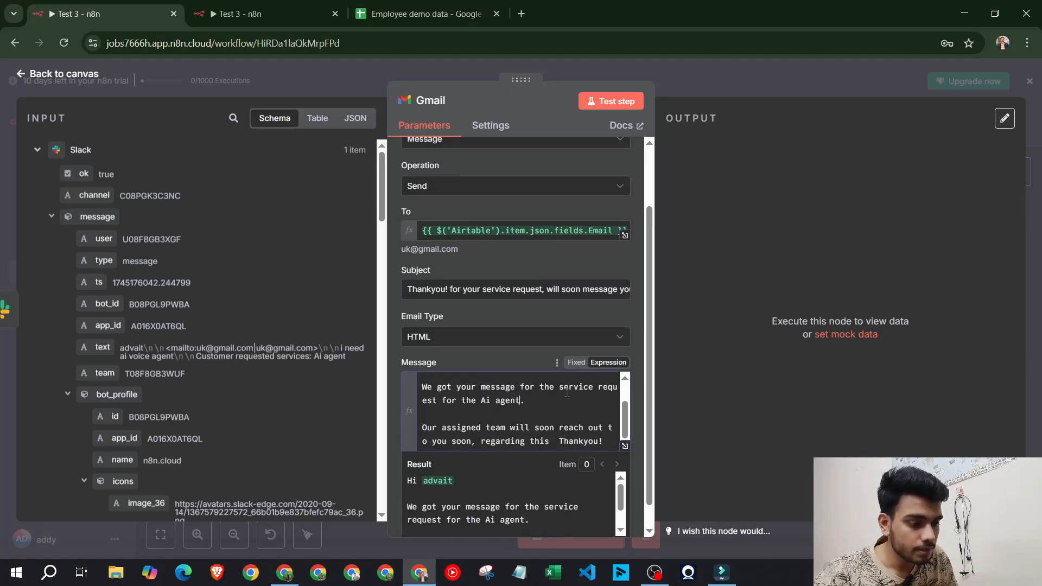
key("Escape")
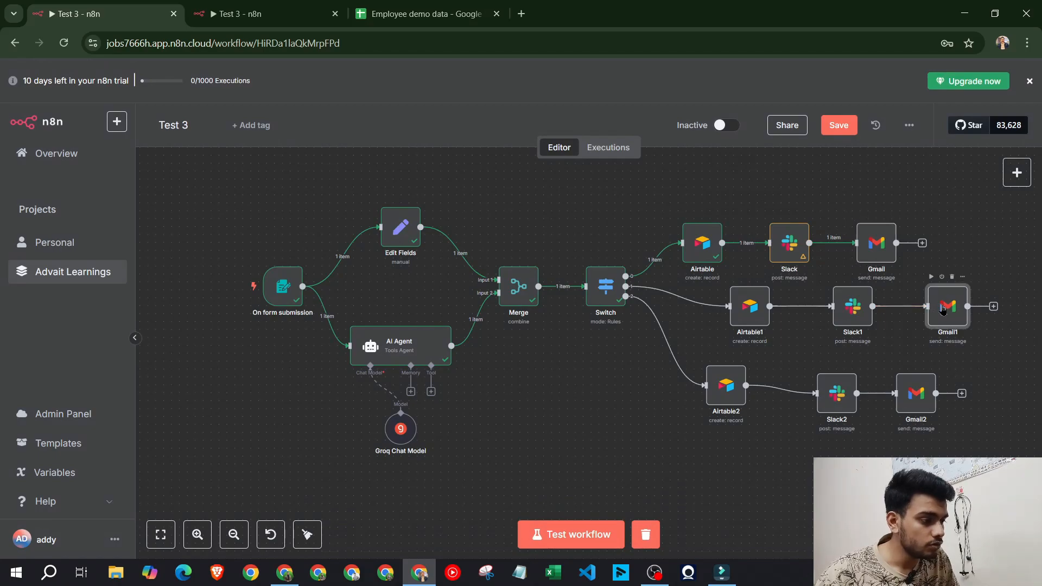
In Gmail1's message, replace 'website development' with 'Ai automations'
double_click(969, 326)
scroll(602, 411, "down", 2)
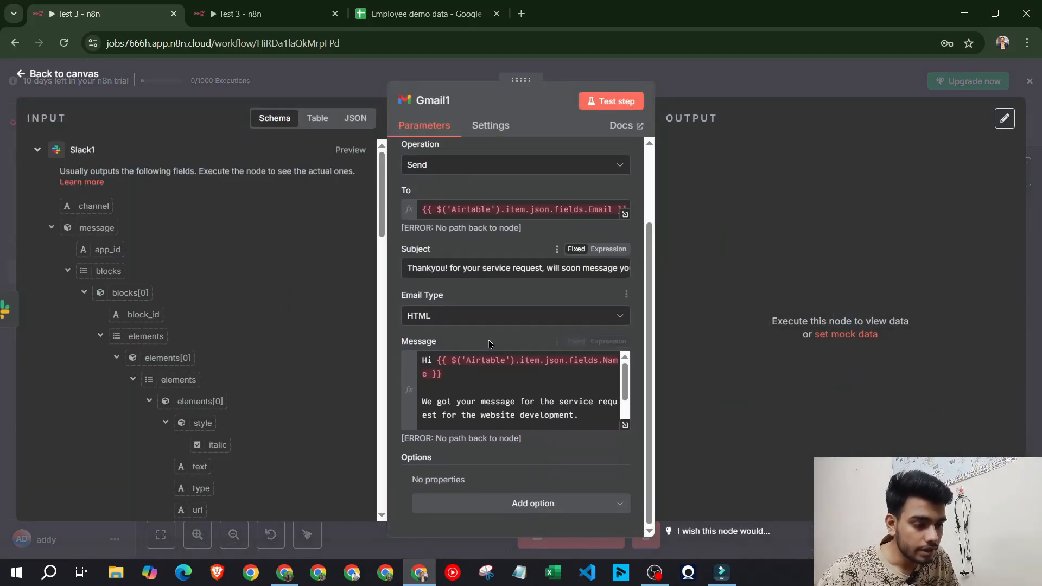
left_click_drag(575, 414, 486, 414)
type("Ai automation")
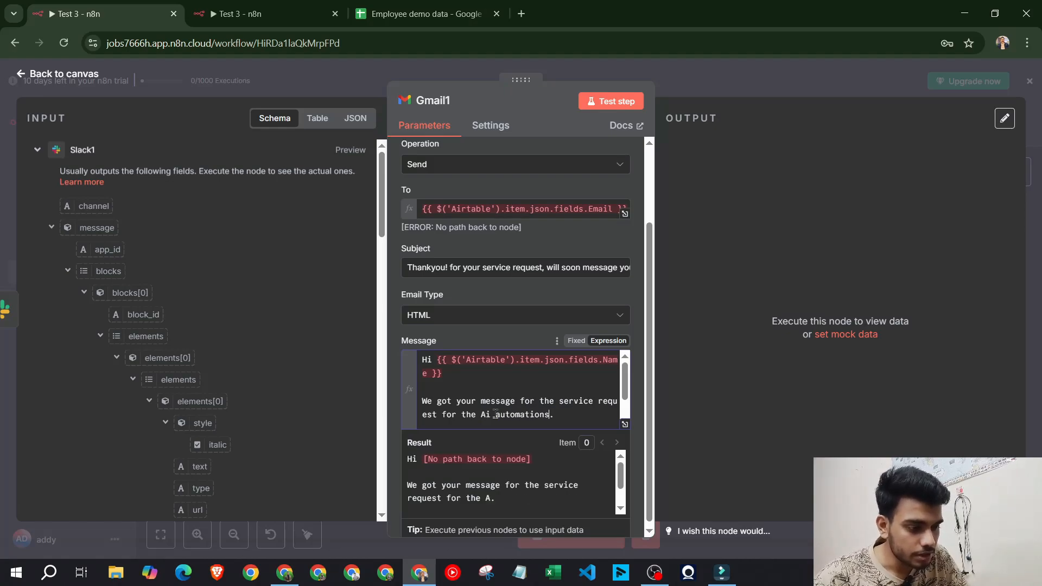
key("Escape")
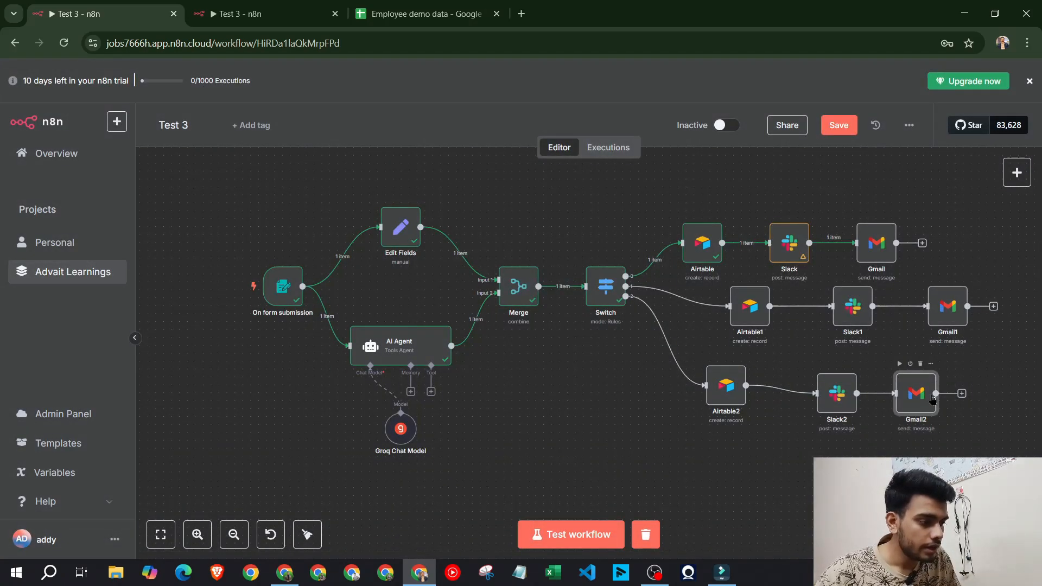
Review Gmail2's message, leaving it as the website development request
double_click(918, 400)
scroll(552, 419, "down", 2)
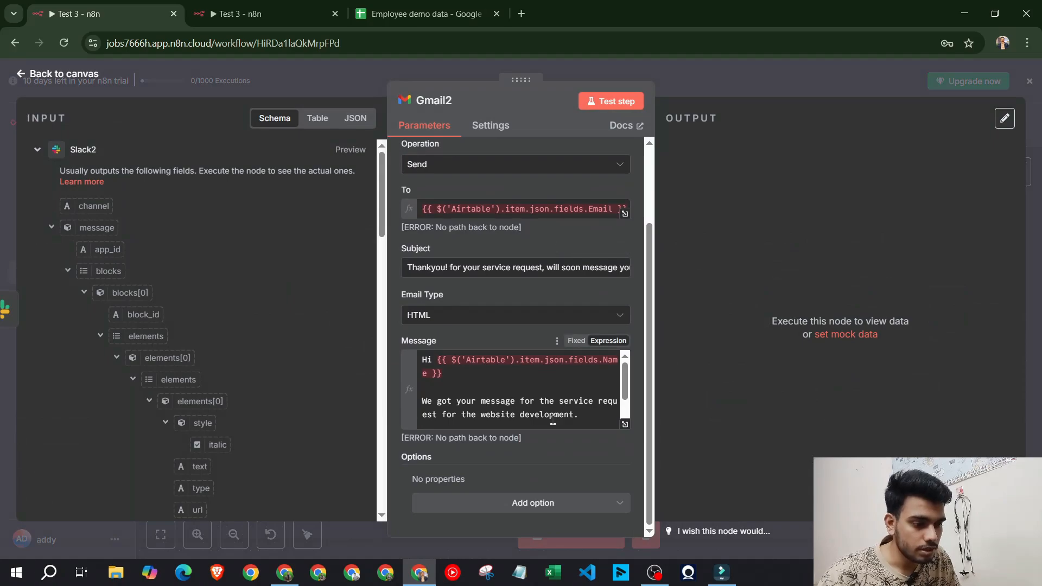
left_click_drag(575, 417, 477, 427)
left_click(529, 373)
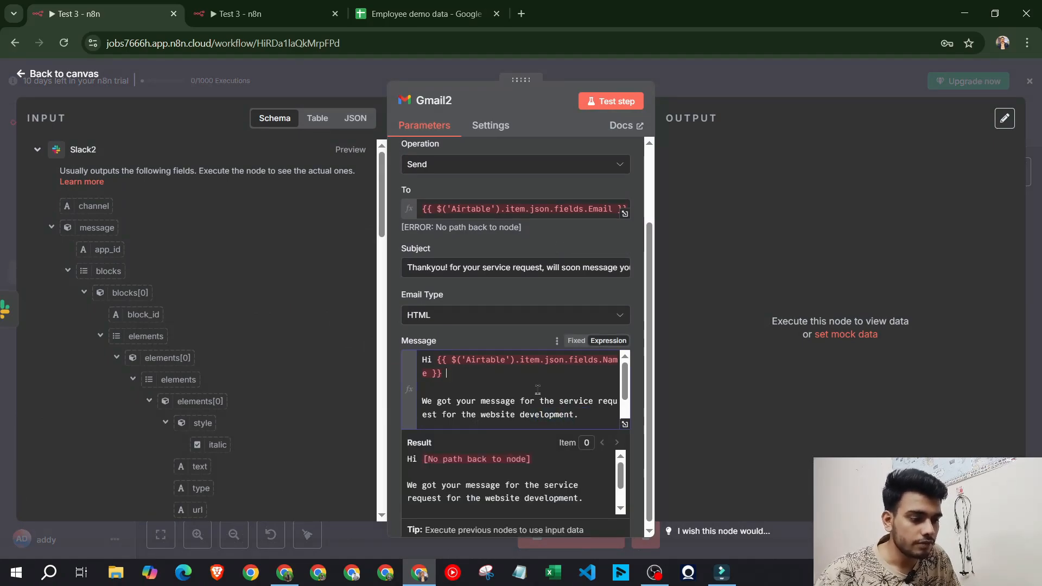
scroll(542, 391, "up", 2)
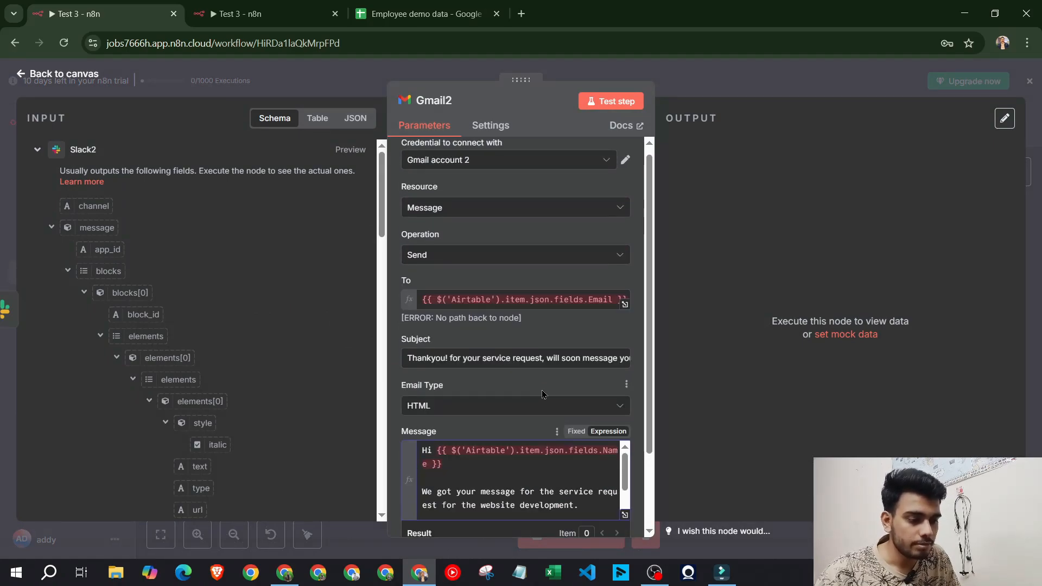
left_click(761, 90)
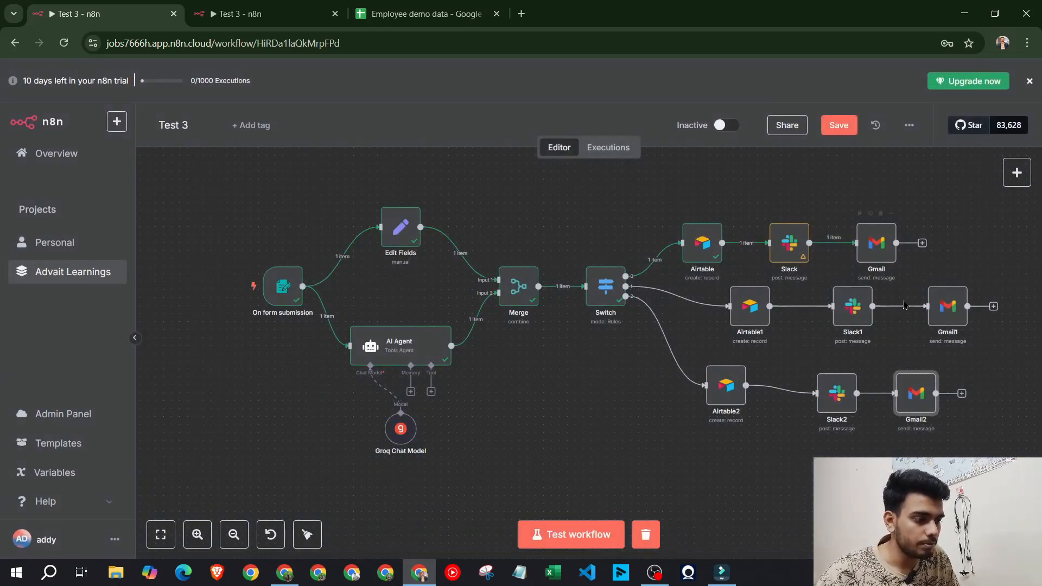
Check the To recipient expressions in the Gmail and Gmail1 nodes
left_click(878, 247)
double_click(880, 247)
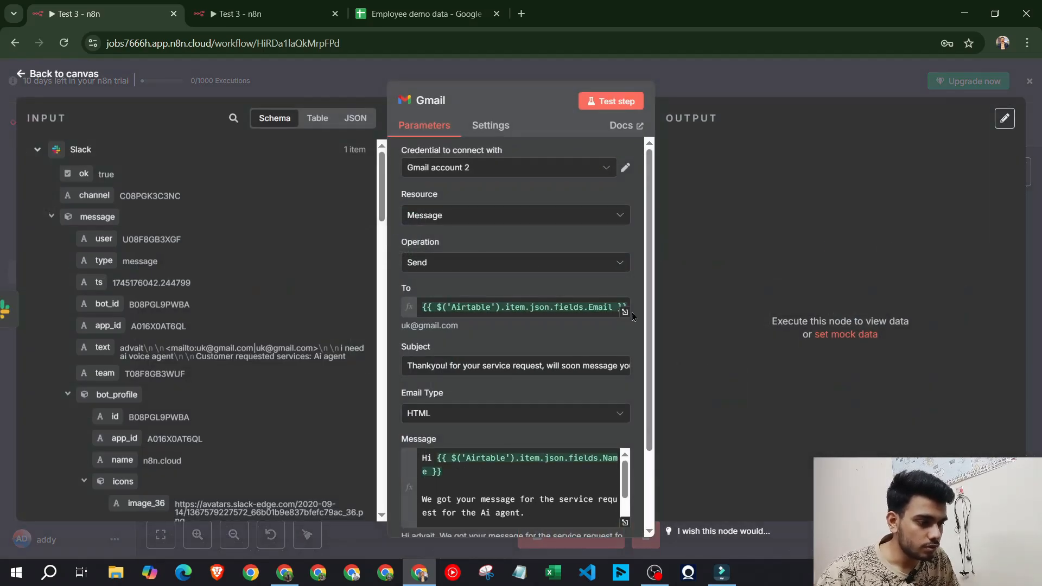
left_click(534, 307)
key("ctrl+a")
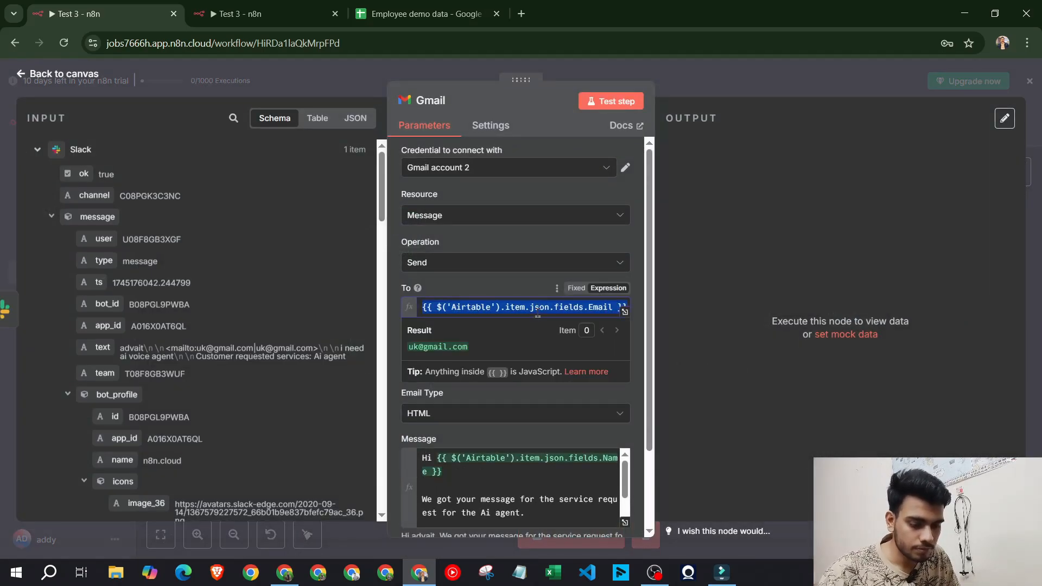
left_click(526, 295)
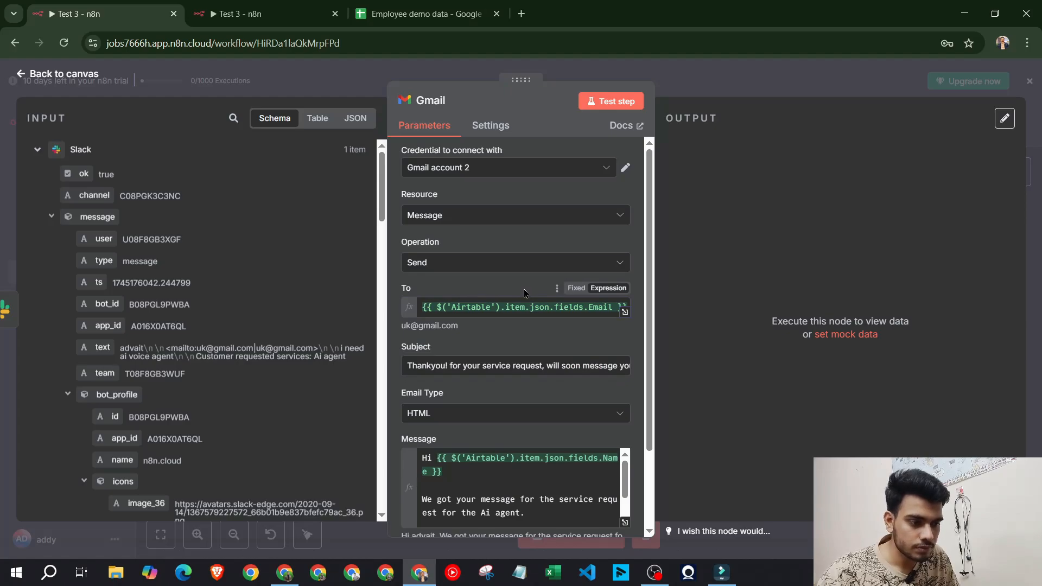
left_click(770, 81)
left_click(947, 309)
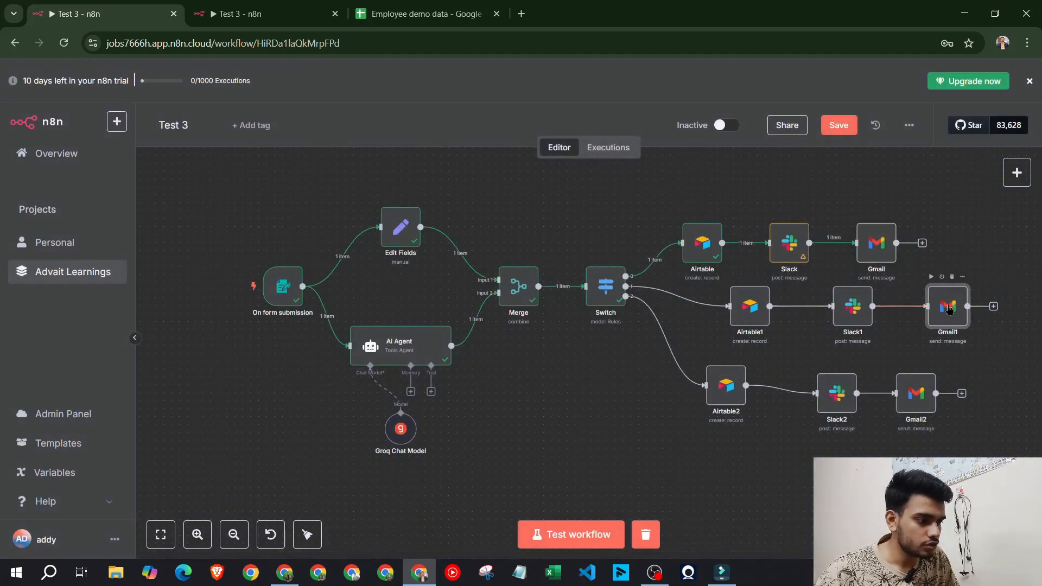
key("Return")
left_click(534, 307)
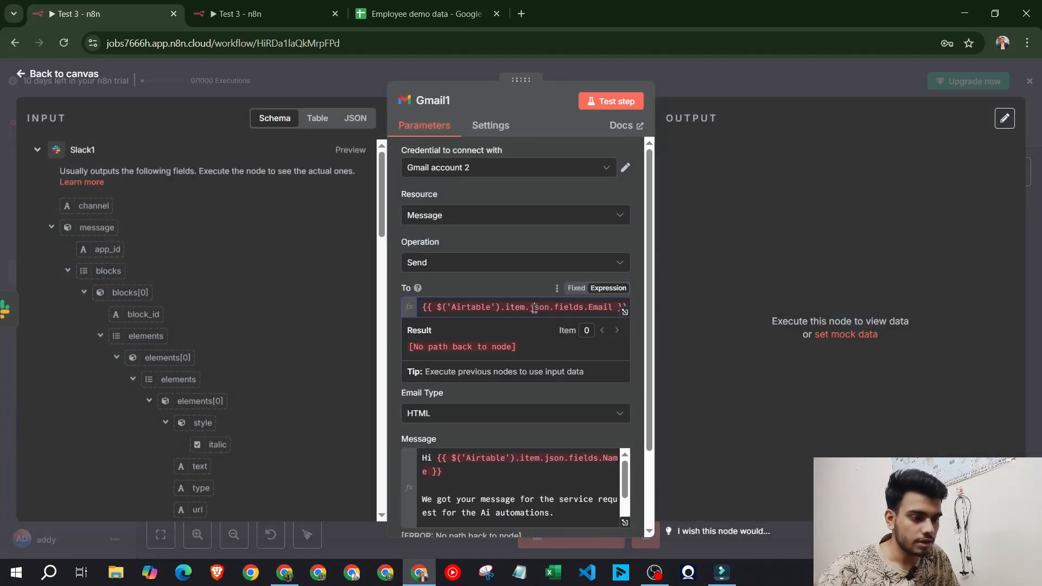
key("ctrl+a")
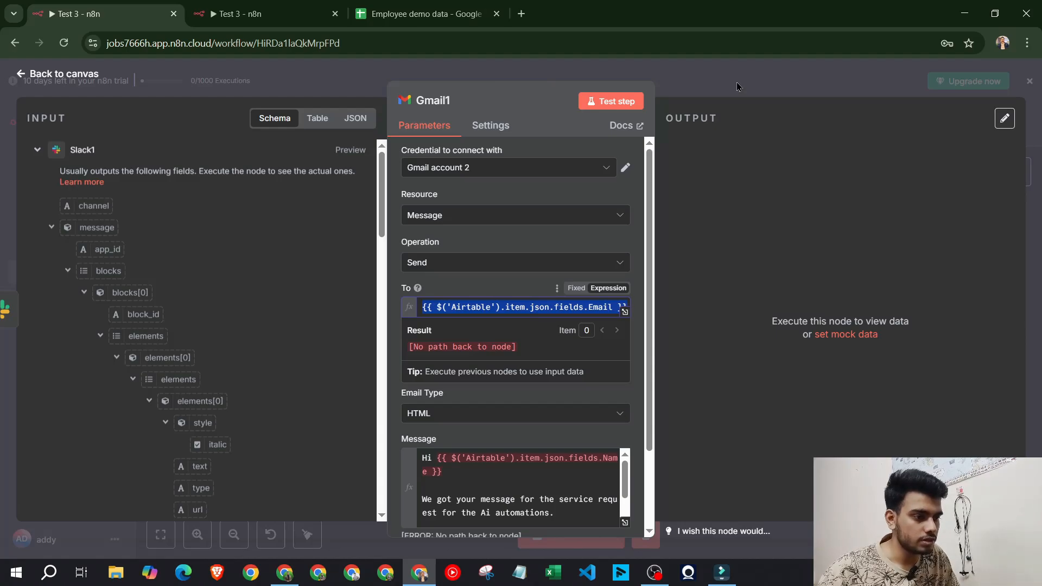
key("Escape")
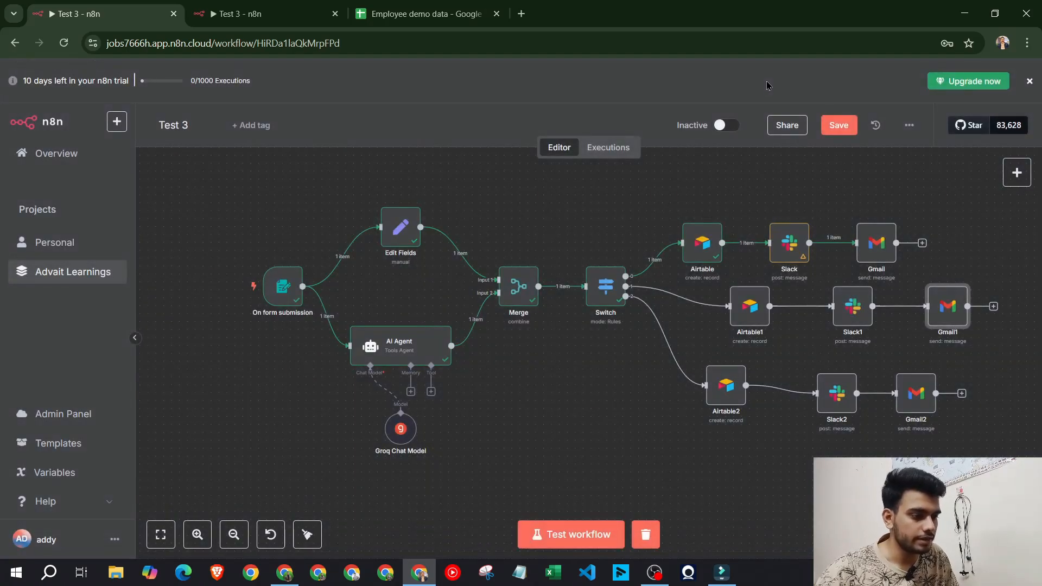
Submit a test form with the customer's name, email, phone and 'i need website development'
left_click(595, 543)
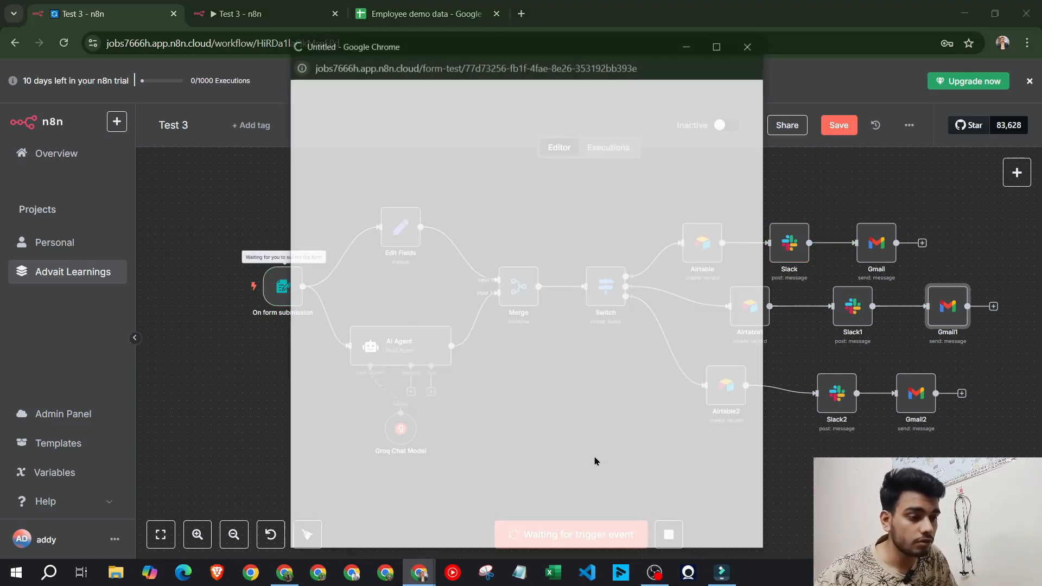
left_click(463, 241)
type("Advai")
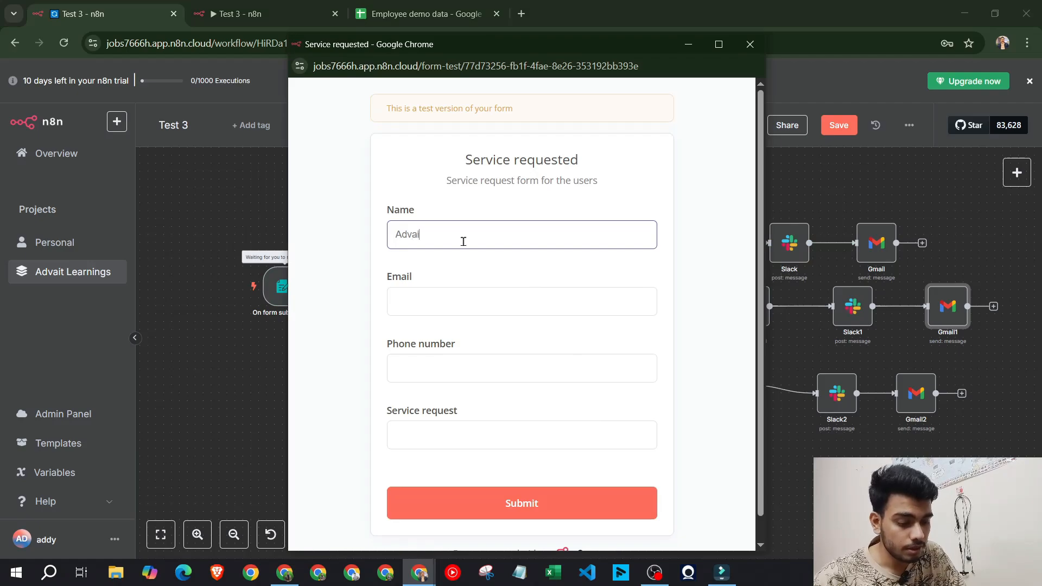
type("t")
key("Tab")
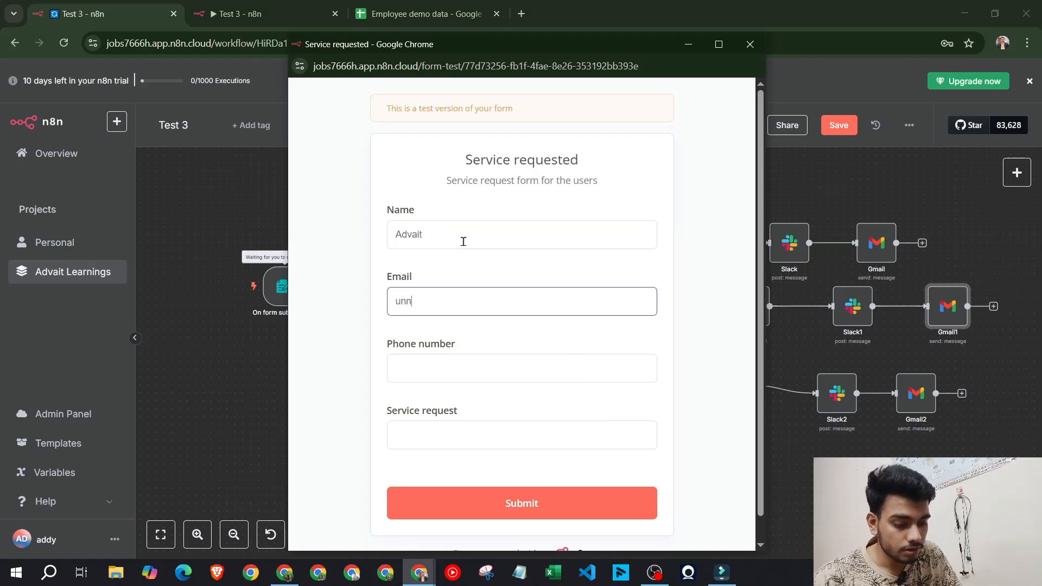
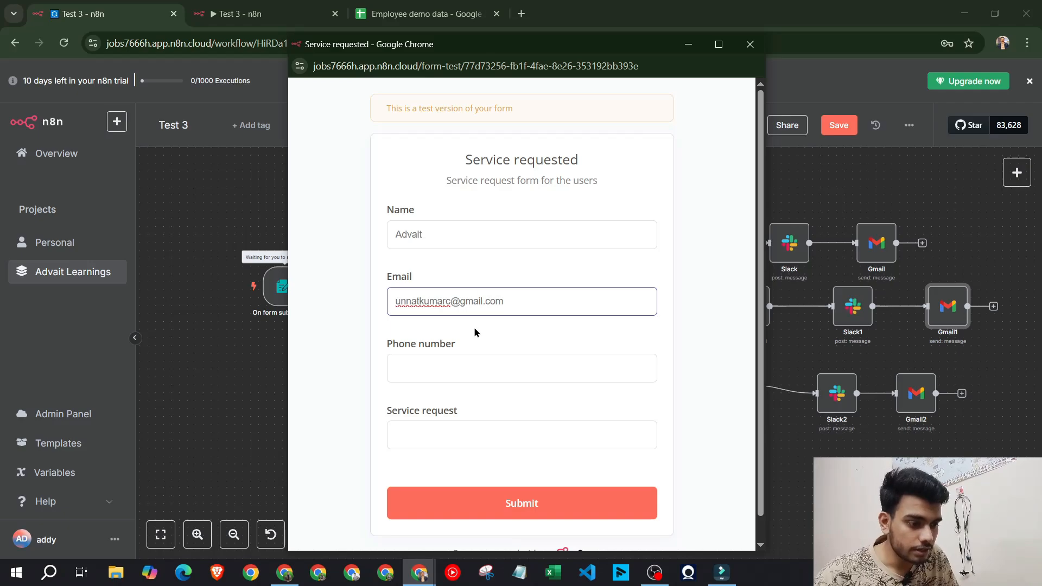
left_click(482, 360)
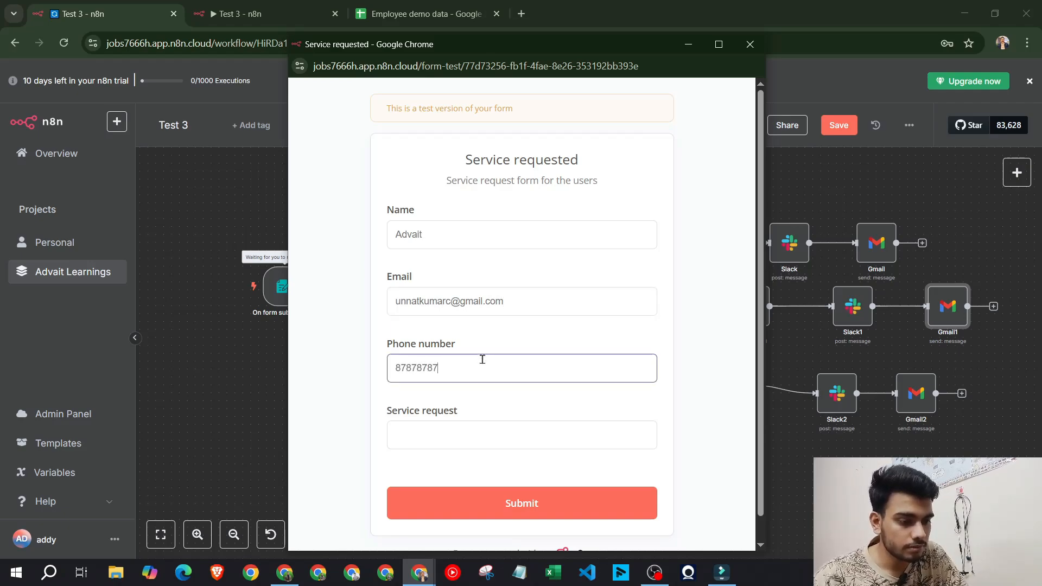
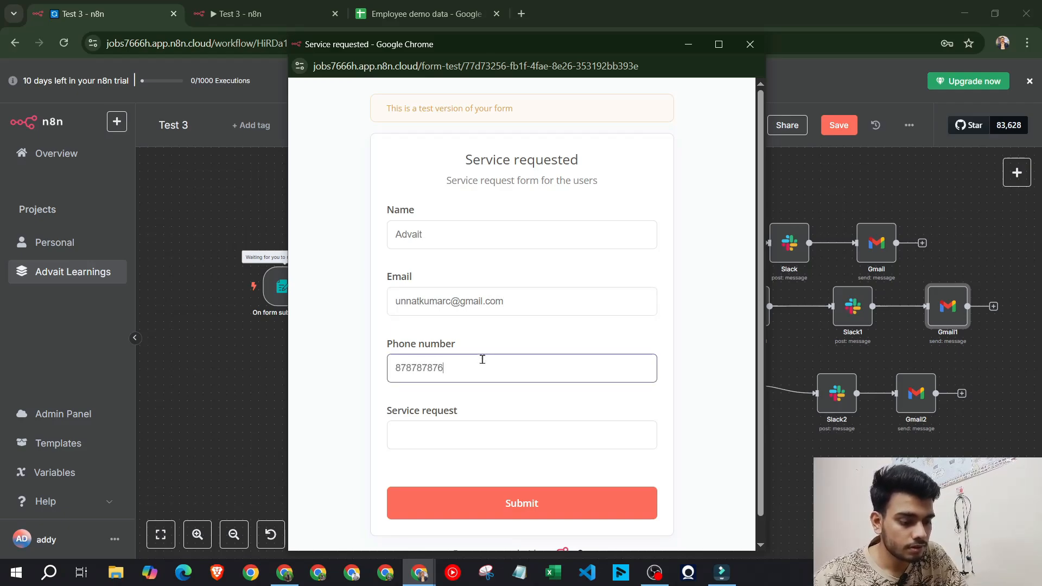
left_click(460, 437)
type("i")
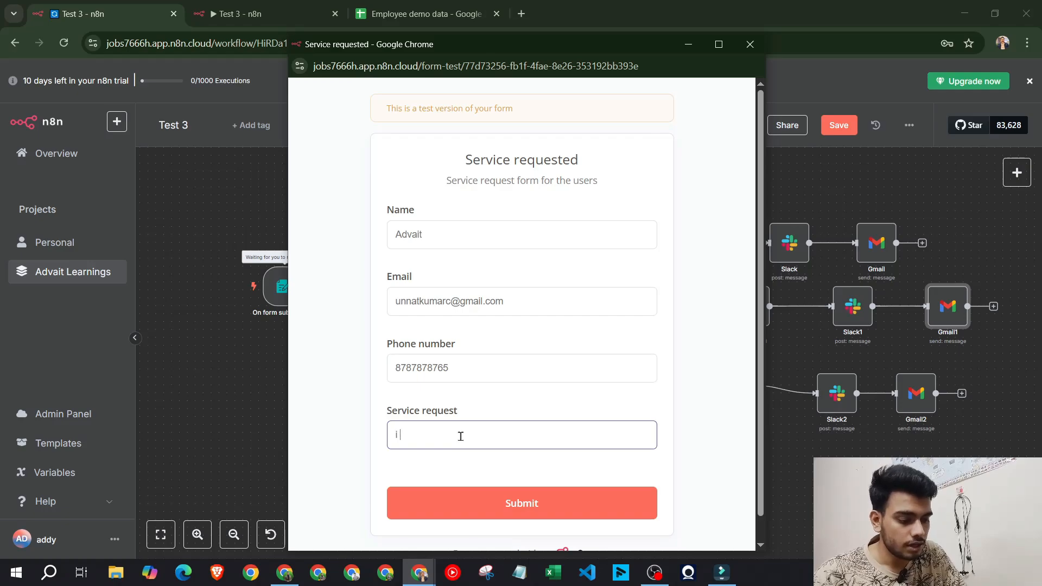
type(" need website")
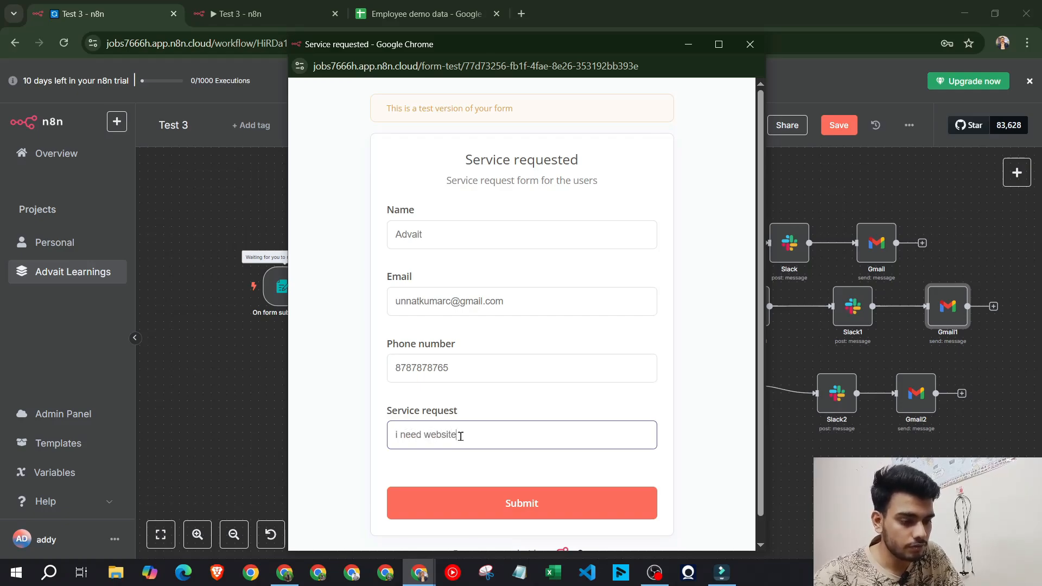
type(" development")
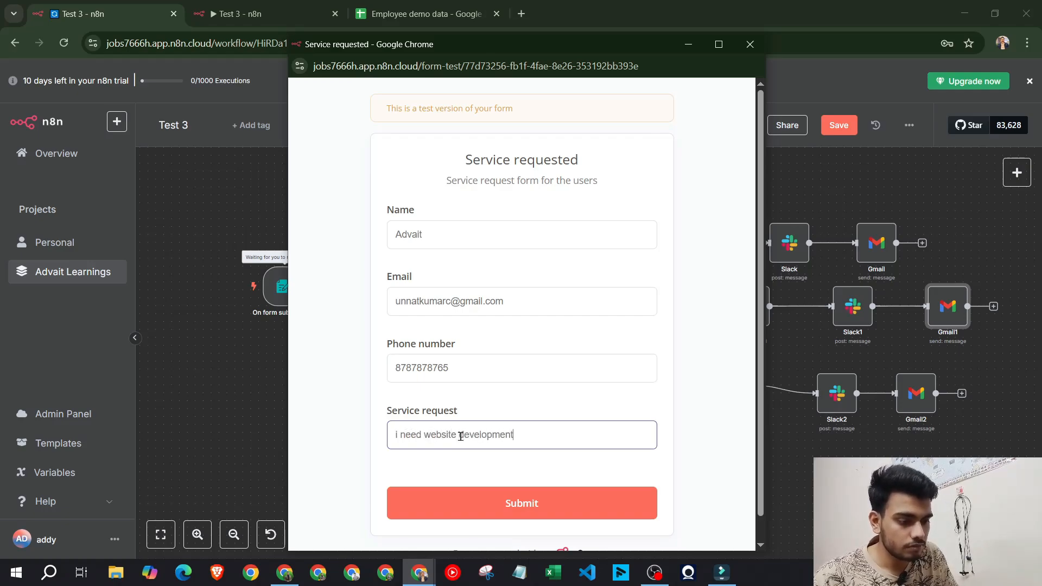
left_click(493, 483)
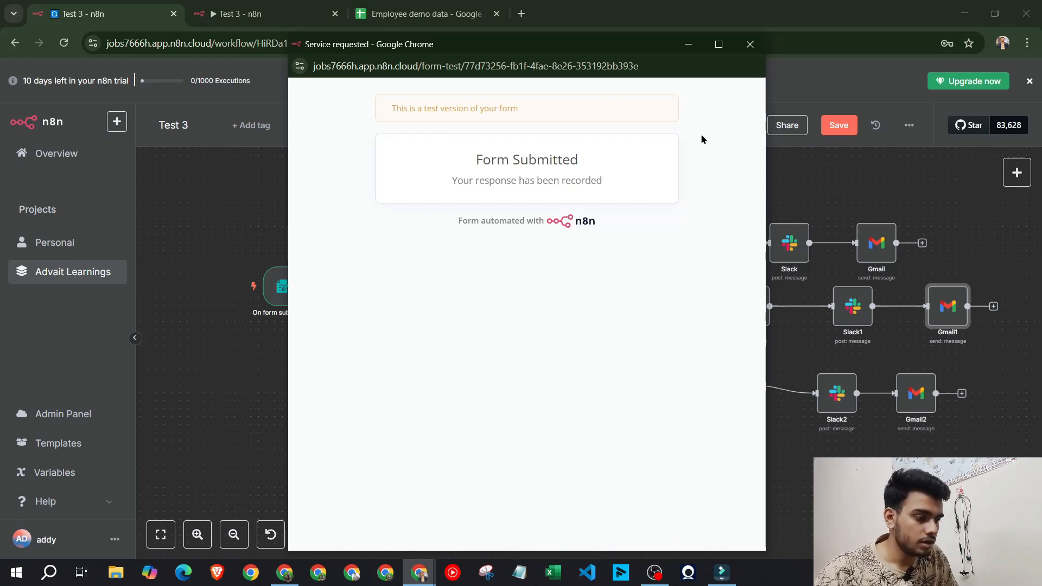
left_click(750, 44)
Repoint Gmail2's recipient to the Airtable2 Email field
scroll(948, 306, "down", 2)
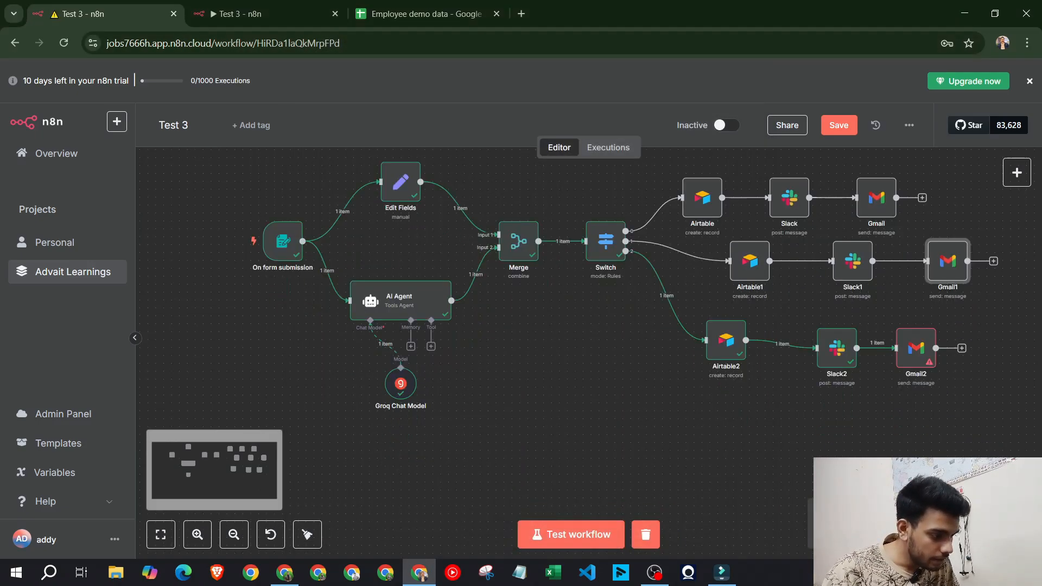
double_click(916, 348)
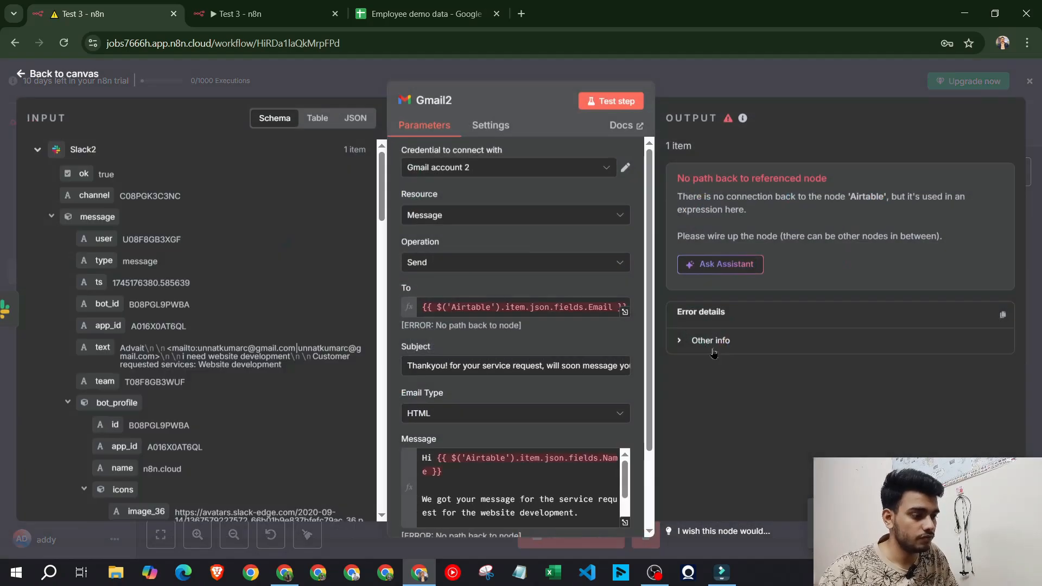
scroll(480, 347, "down", 3)
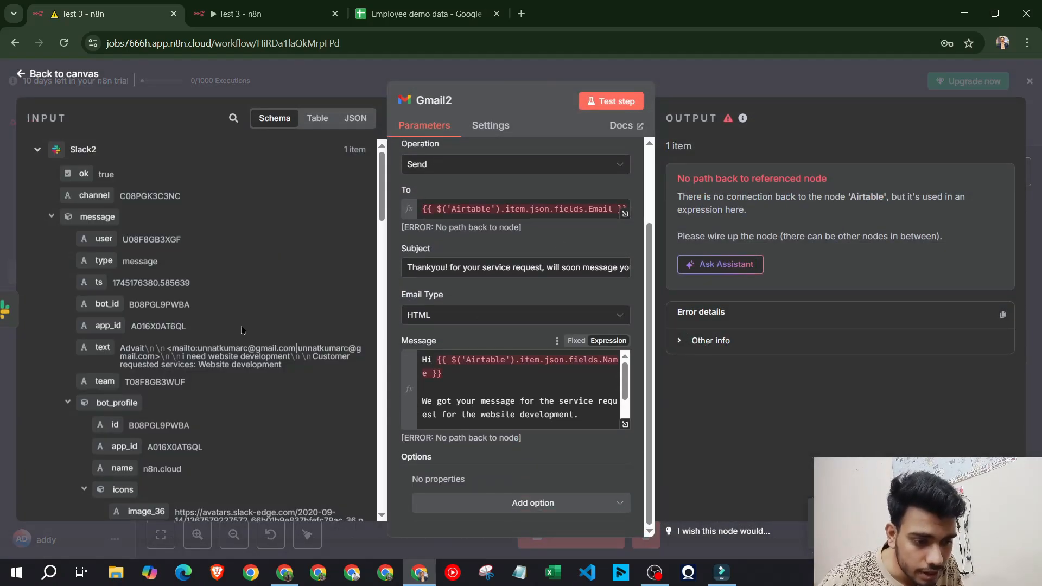
scroll(242, 326, "down", 10)
scroll(241, 325, "down", 6)
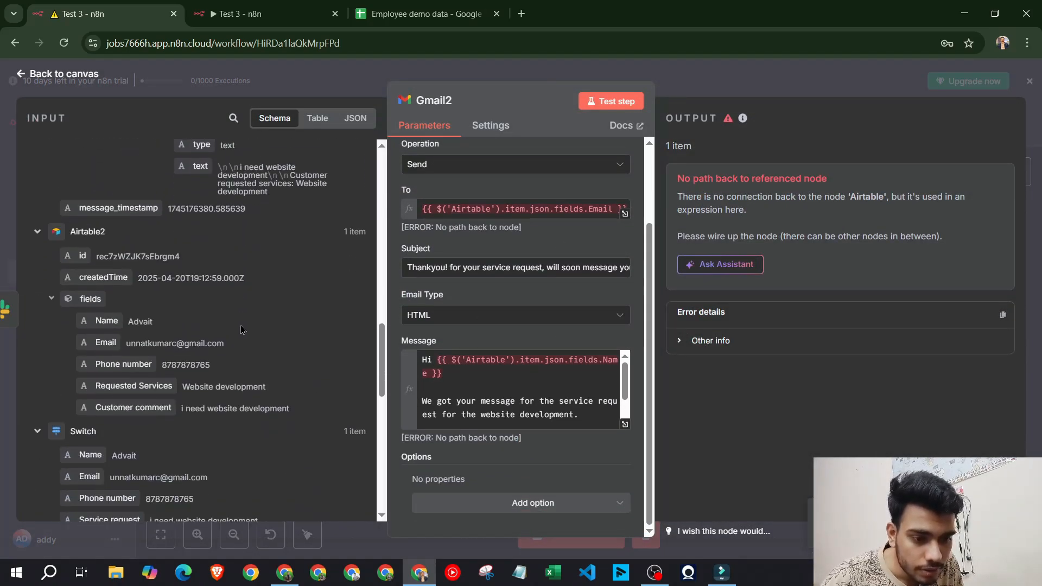
left_click(458, 212)
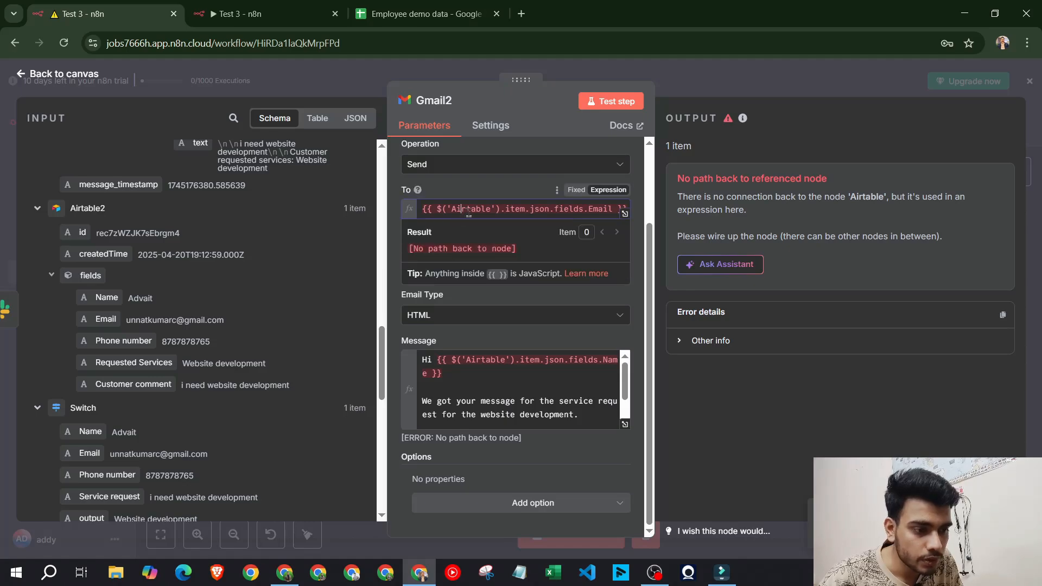
key("ctrl+a")
key("BackSpace")
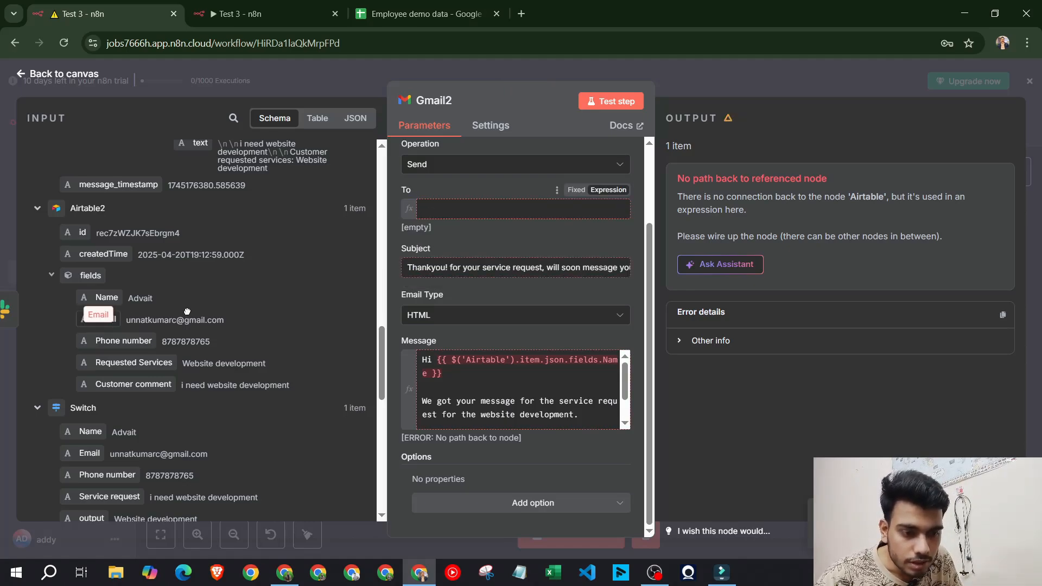
left_click_drag(106, 319, 461, 218)
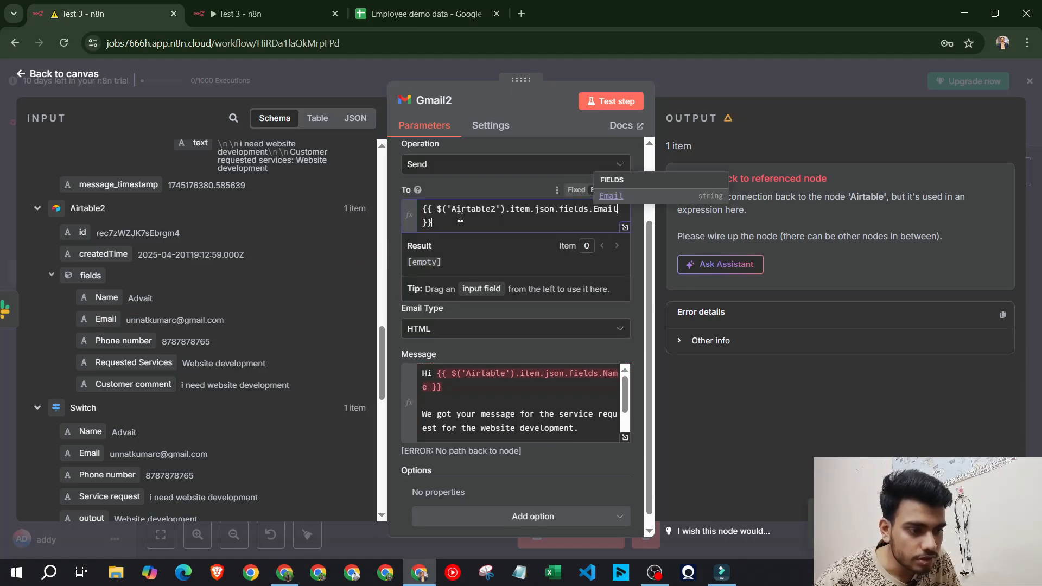
left_click(456, 181)
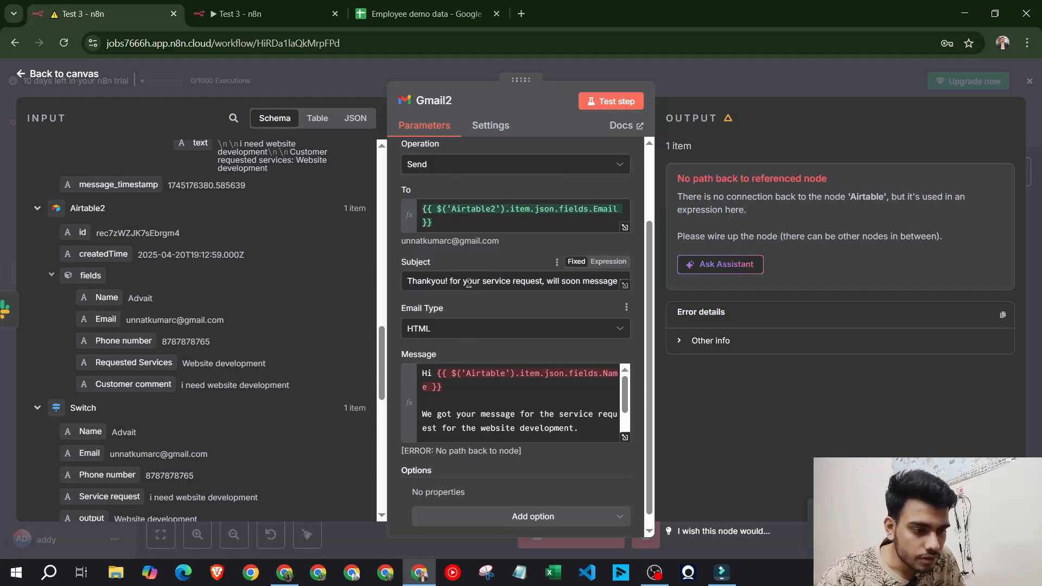
Swap Gmail2's greeting name for the Airtable2 Name field and test-send the email
left_click_drag(436, 373, 456, 388)
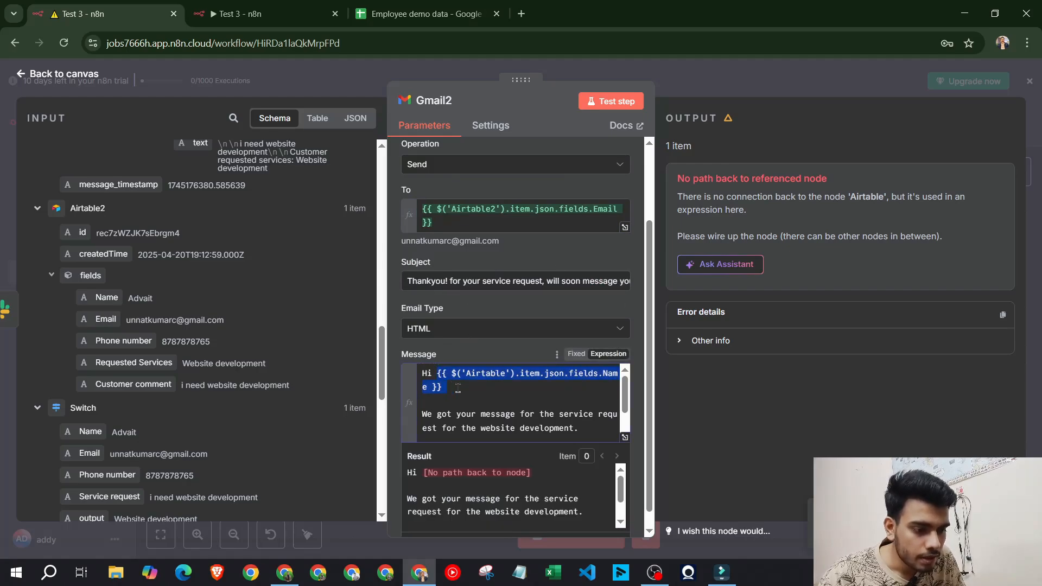
key("BackSpace")
left_click_drag(81, 298, 491, 373)
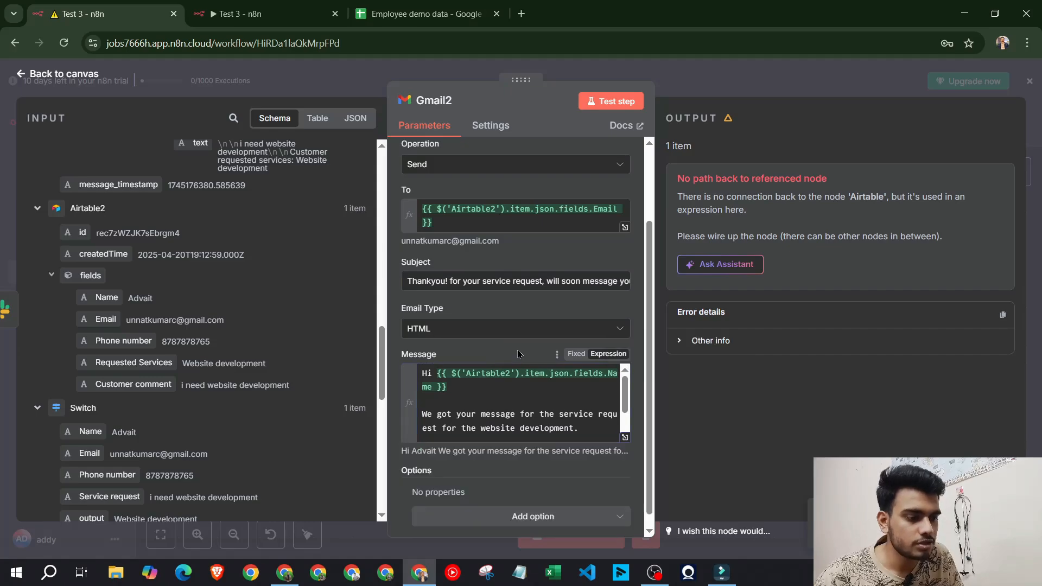
left_click(611, 101)
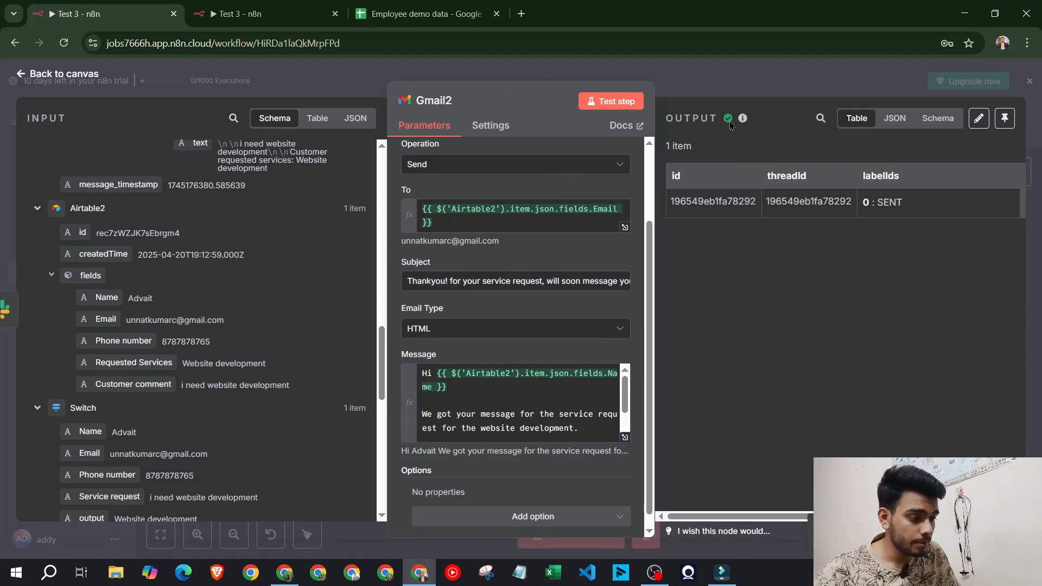
key("Escape")
Refresh the Gmail inbox and check which Google account is signed in
left_click(283, 576)
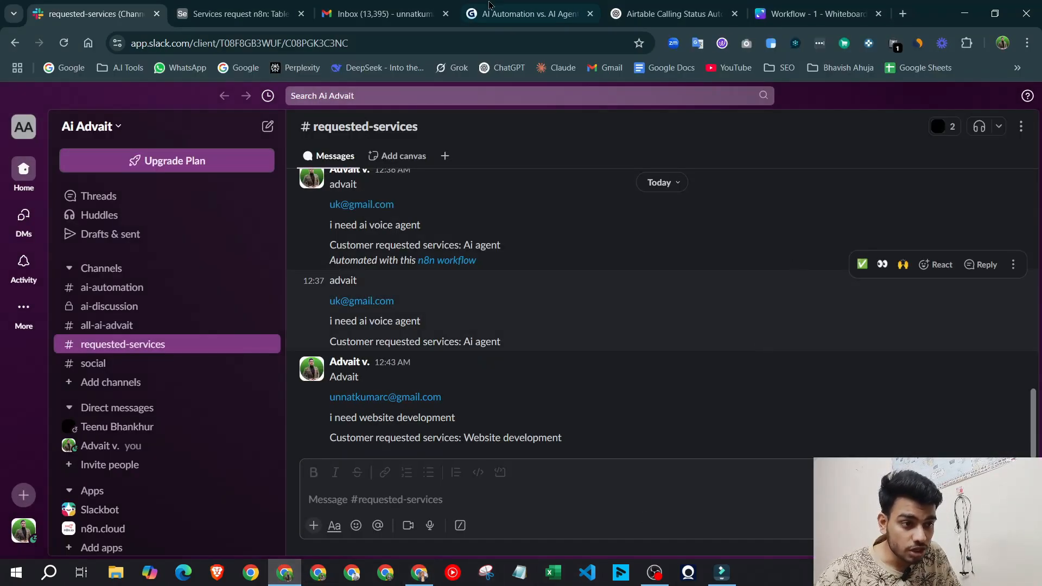
left_click(383, 14)
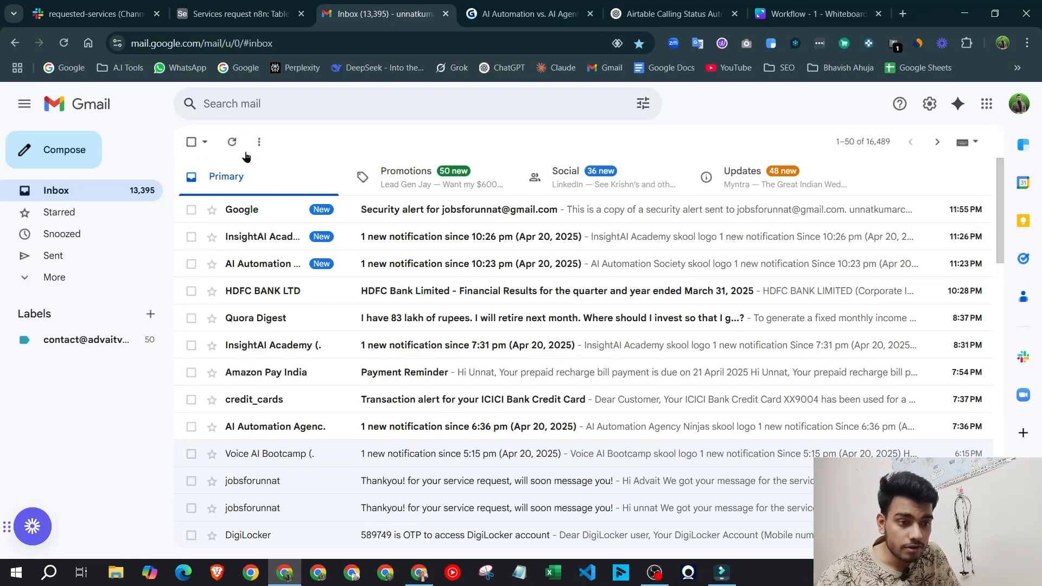
left_click(232, 142)
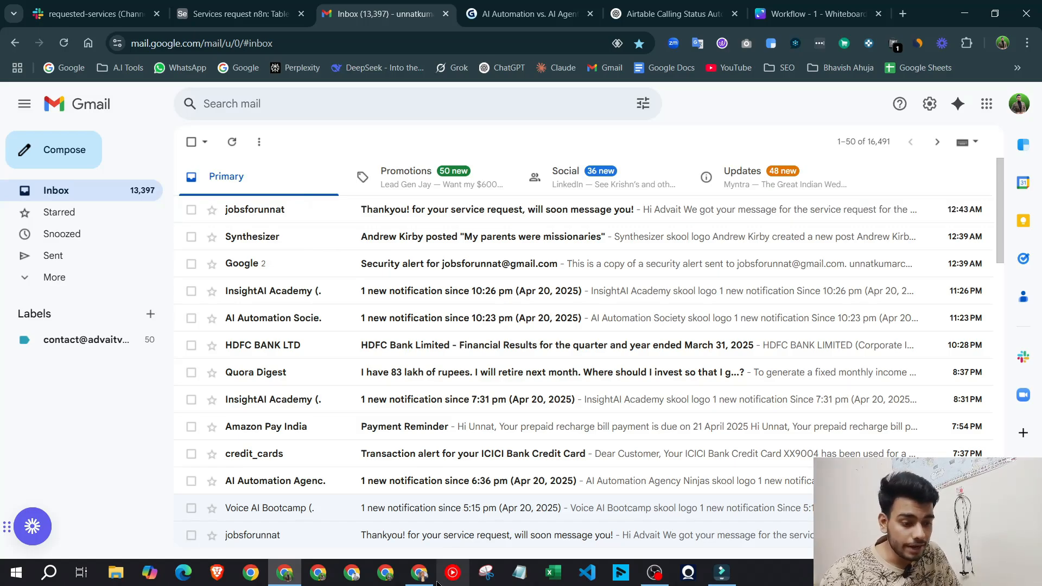
left_click(420, 573)
left_click(521, 14)
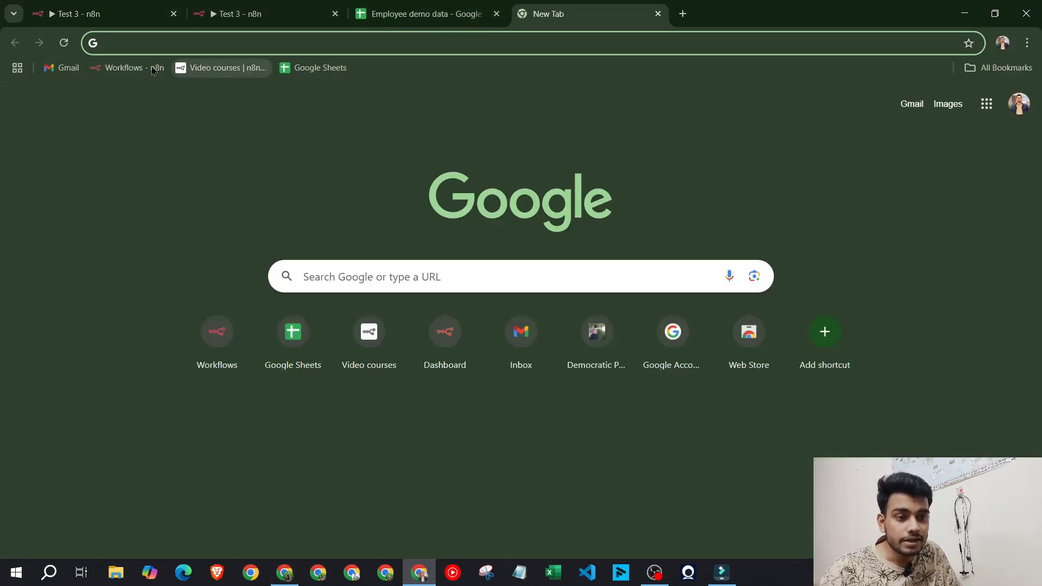
left_click(63, 68)
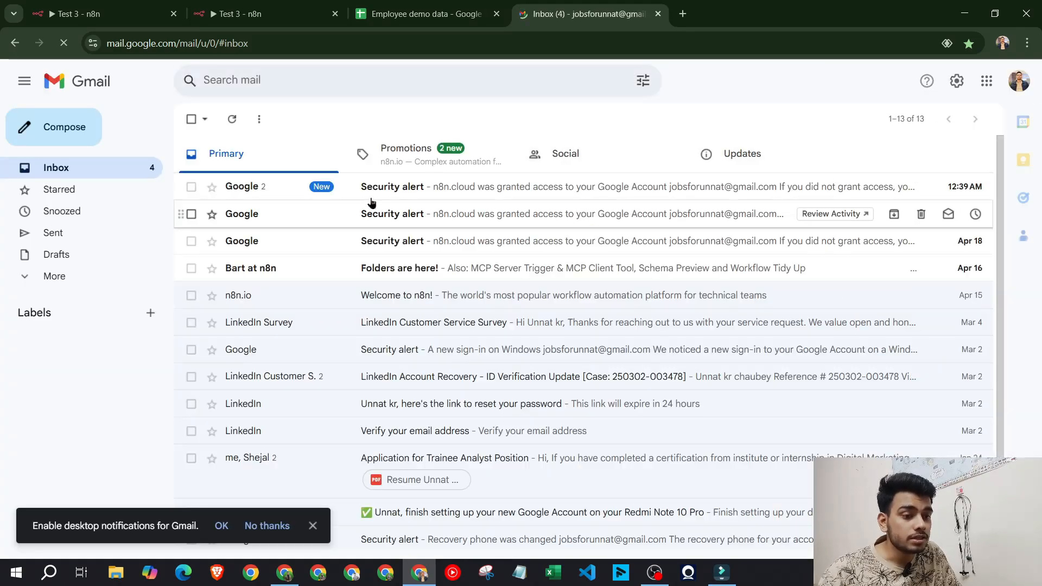
left_click(1019, 80)
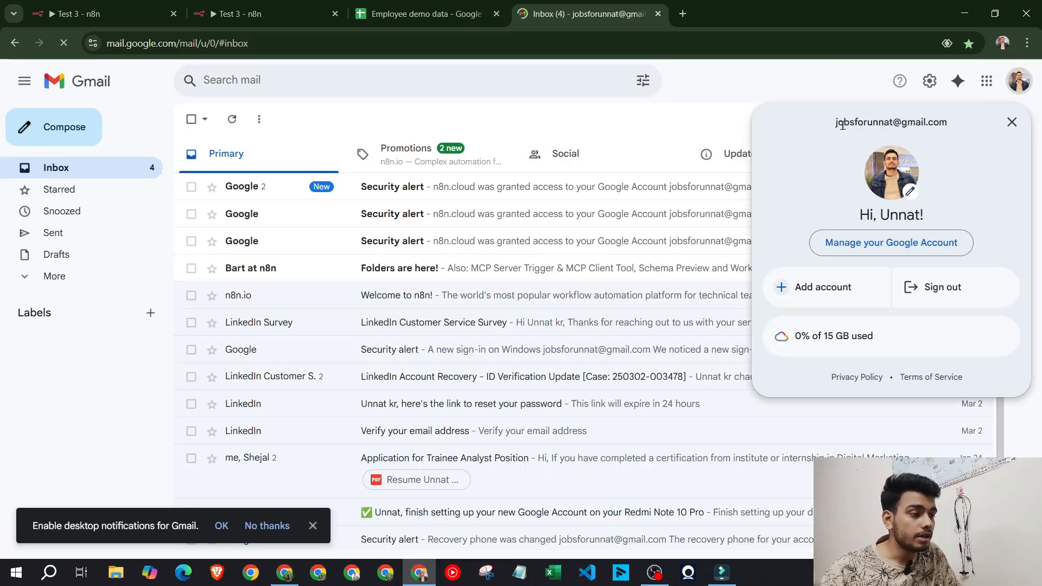
left_click_drag(960, 128, 829, 129)
left_click(809, 129)
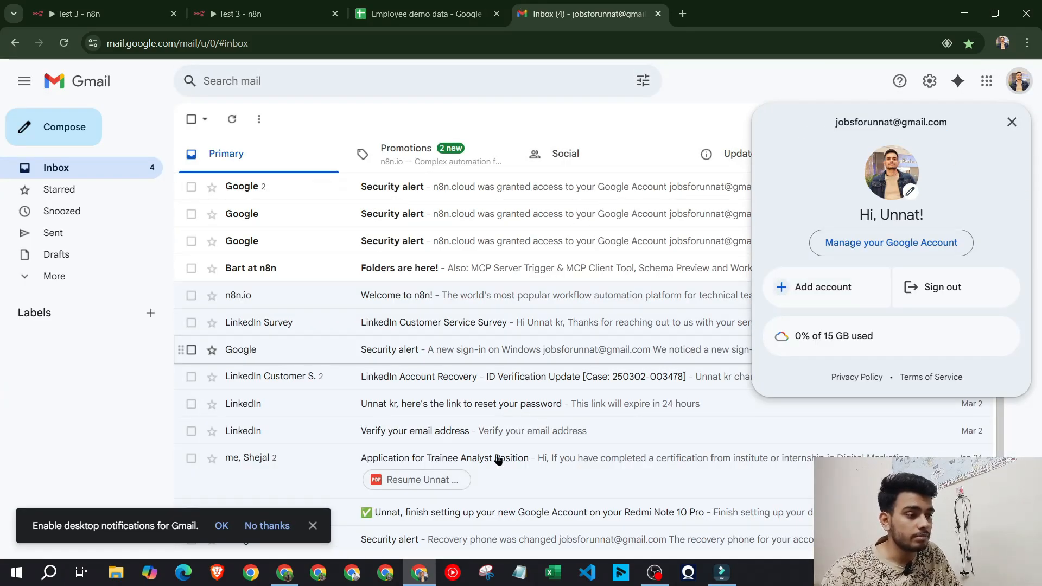
Open the 'Thankyou! for your service request, will soon message you!' email and read its sender and message
left_click(285, 573)
left_click(414, 215)
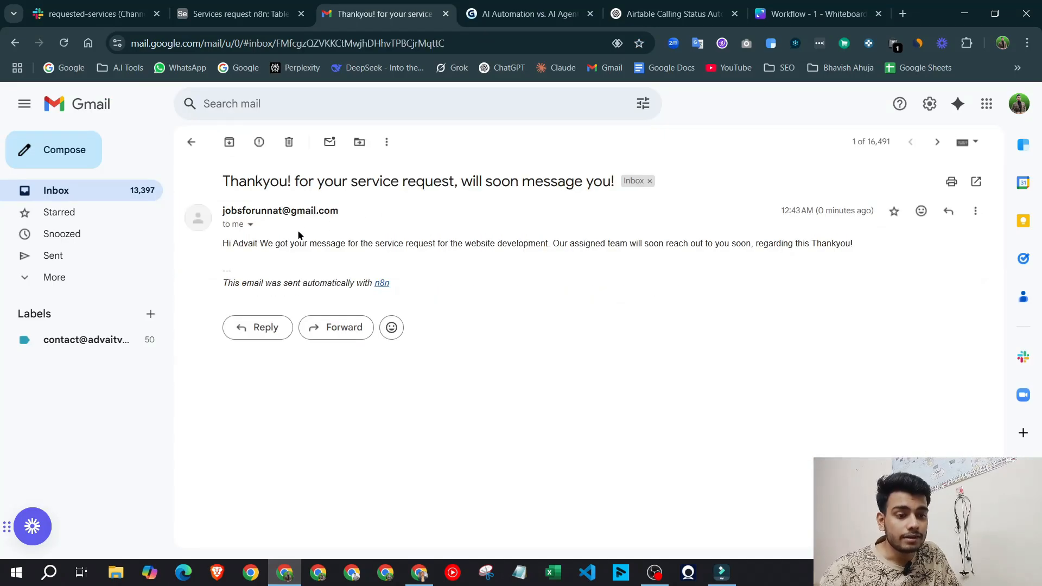
left_click_drag(226, 243, 727, 244)
left_click(689, 291)
left_click_drag(223, 251, 602, 244)
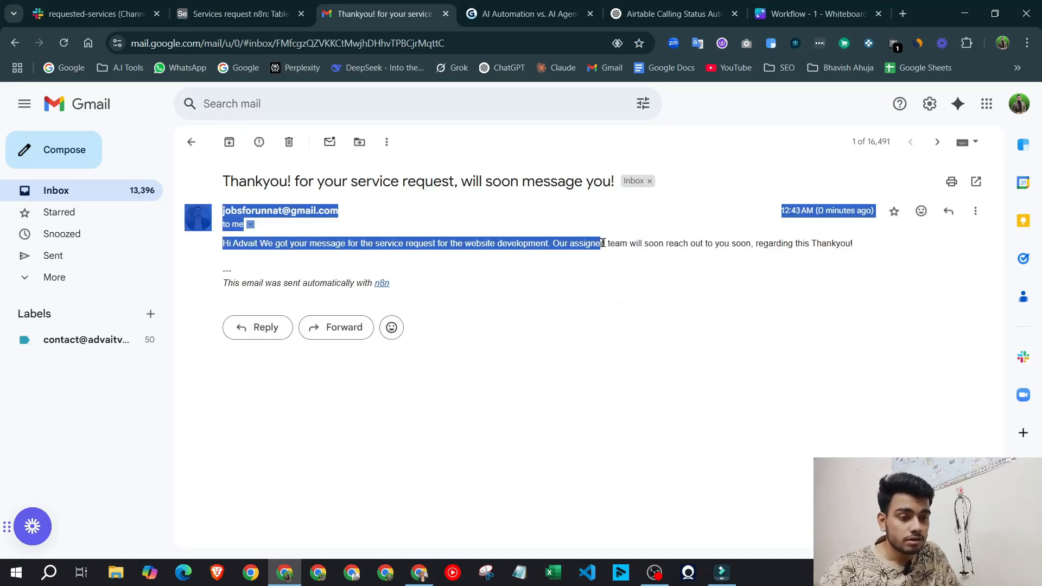
left_click(604, 246)
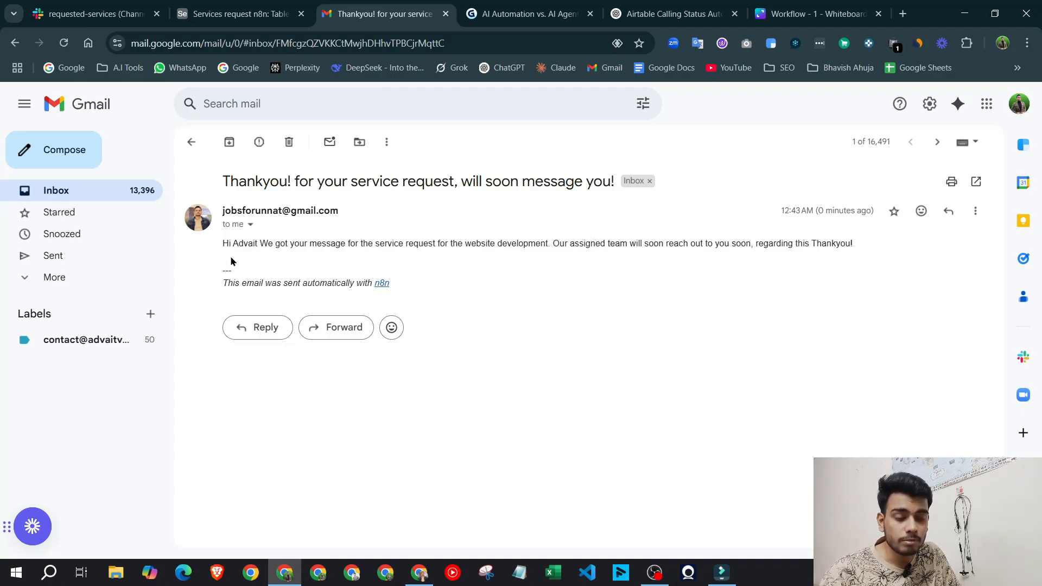
left_click_drag(220, 255, 655, 249)
left_click(655, 249)
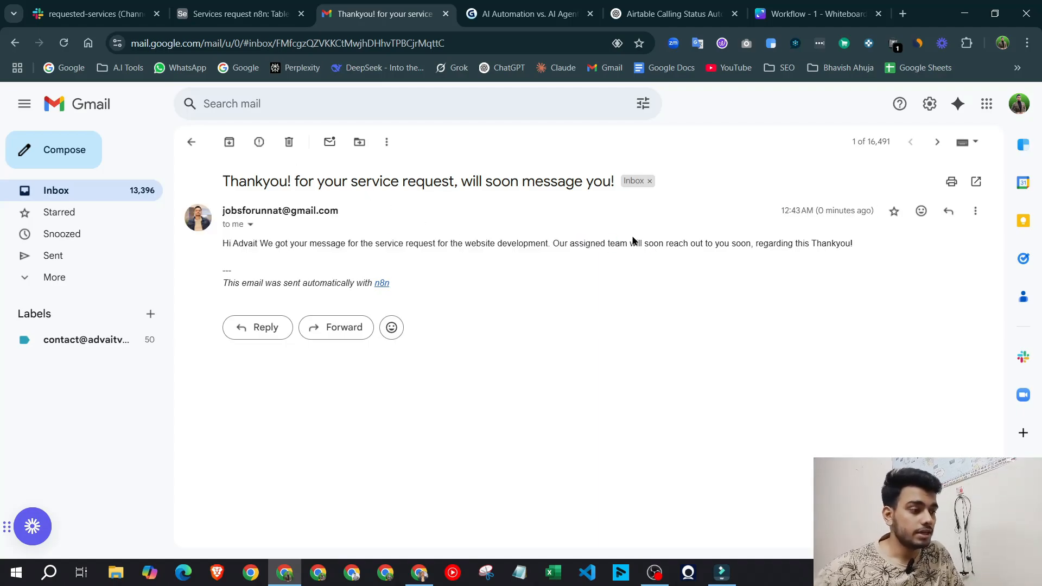
left_click_drag(224, 249, 601, 244)
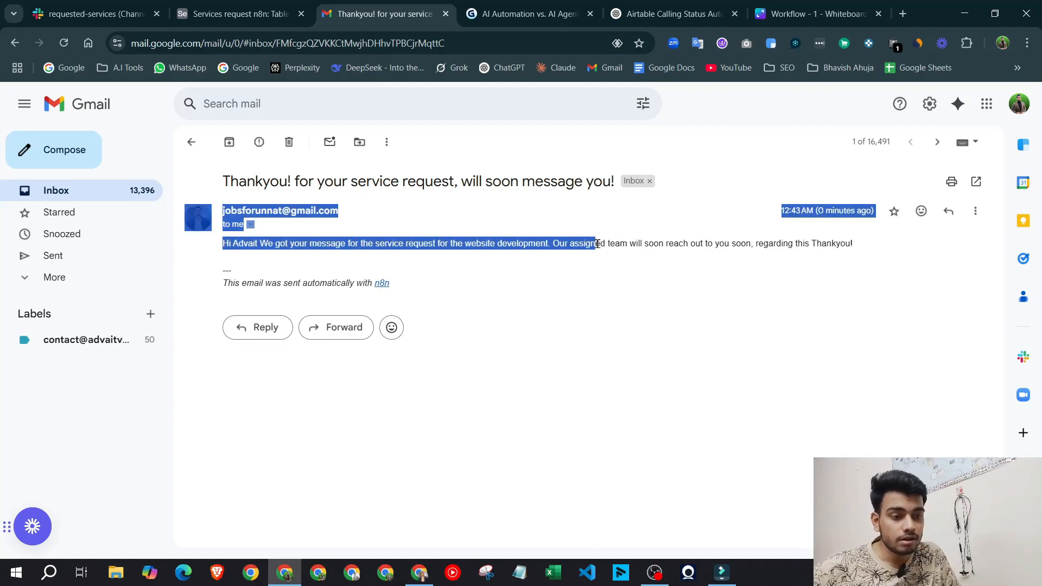
left_click(601, 244)
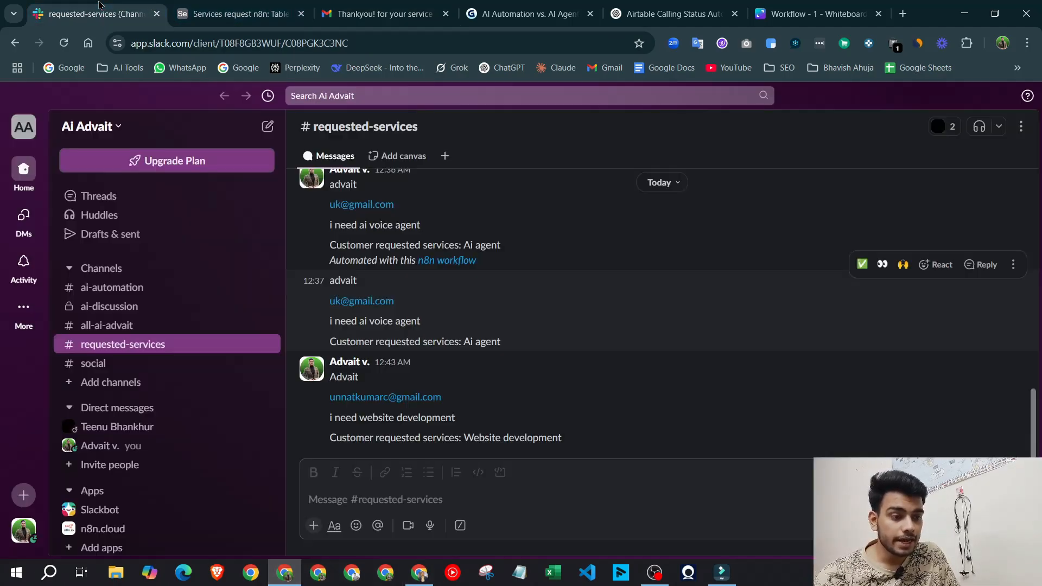
Check the Slack message's customer name, comment and requested services, then return to the Test 3 canvas
left_click(93, 14)
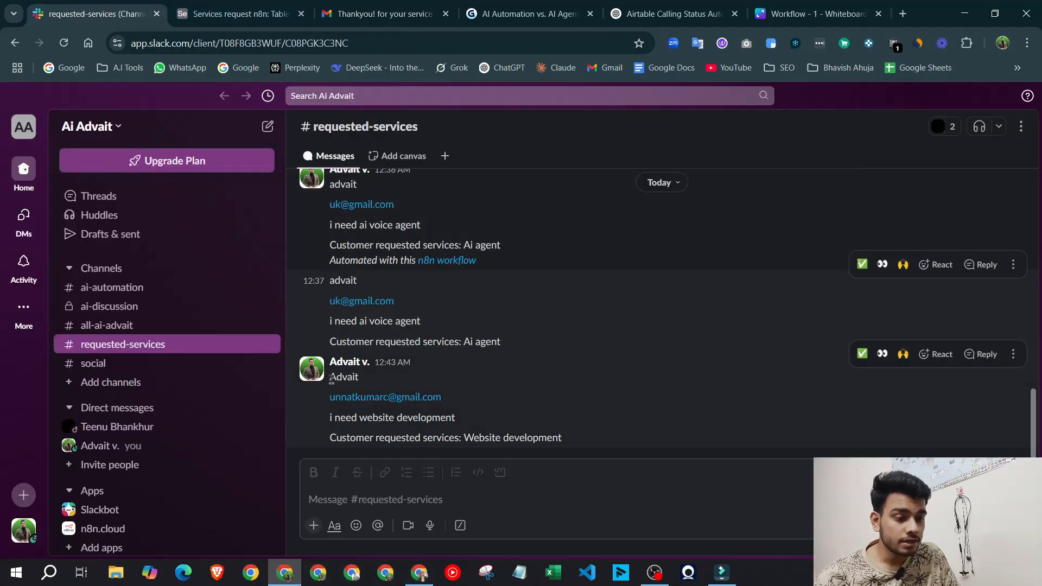
double_click(343, 377)
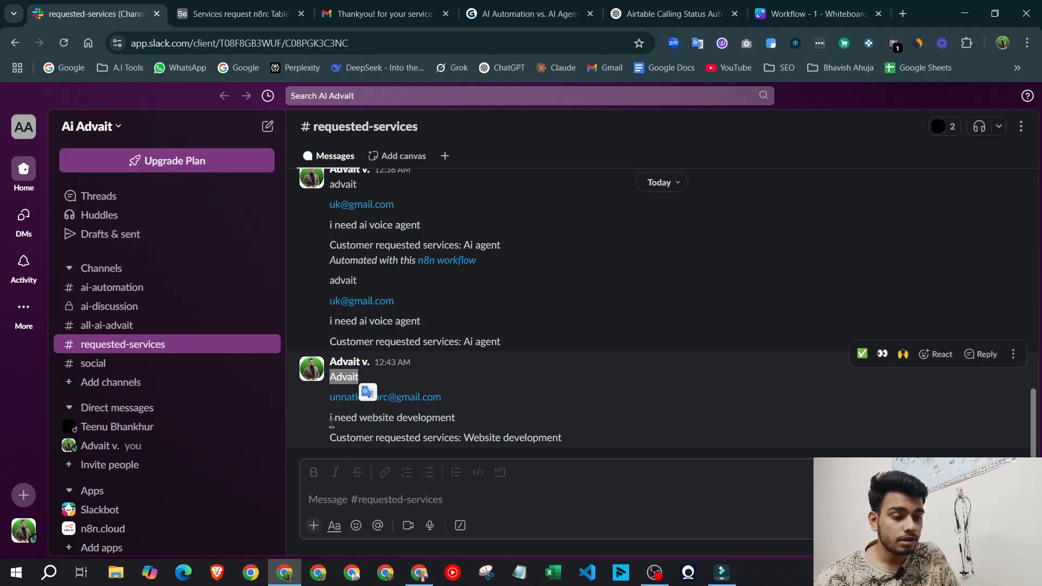
left_click_drag(333, 421, 495, 421)
left_click(556, 434)
left_click_drag(586, 445, 327, 440)
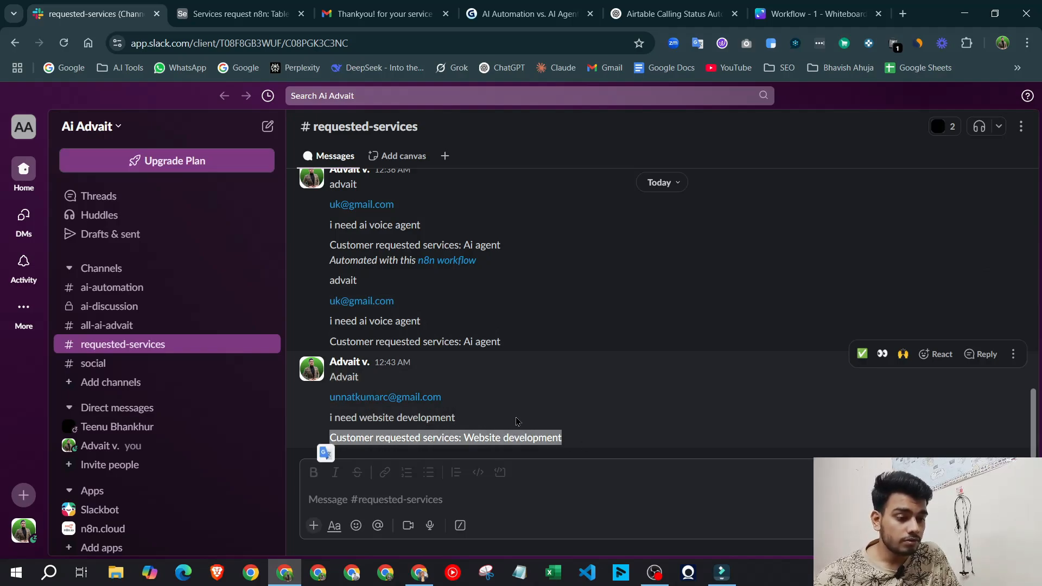
left_click_drag(455, 418, 334, 417)
left_click_drag(577, 441, 359, 436)
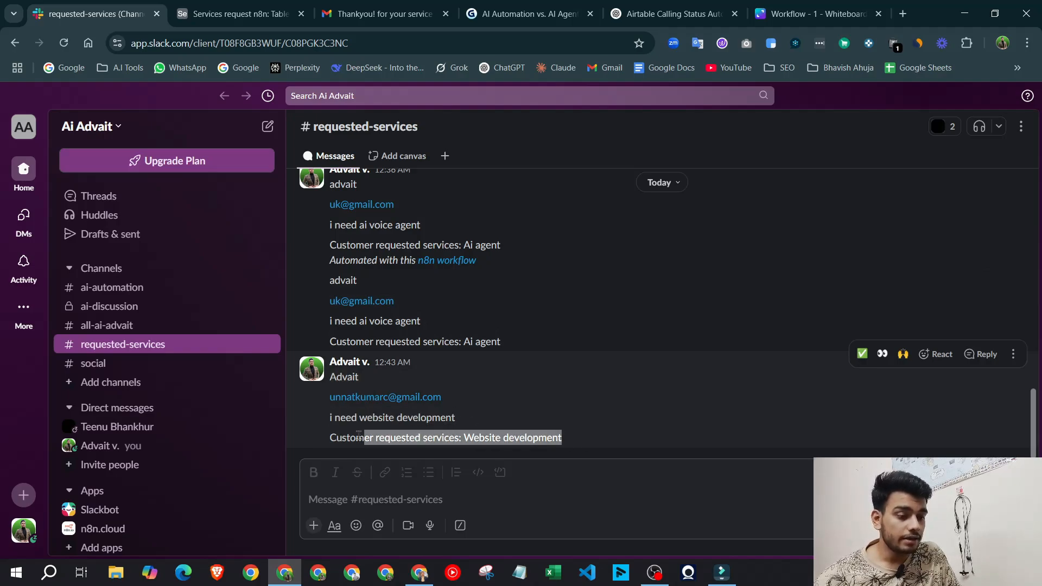
left_click(547, 437)
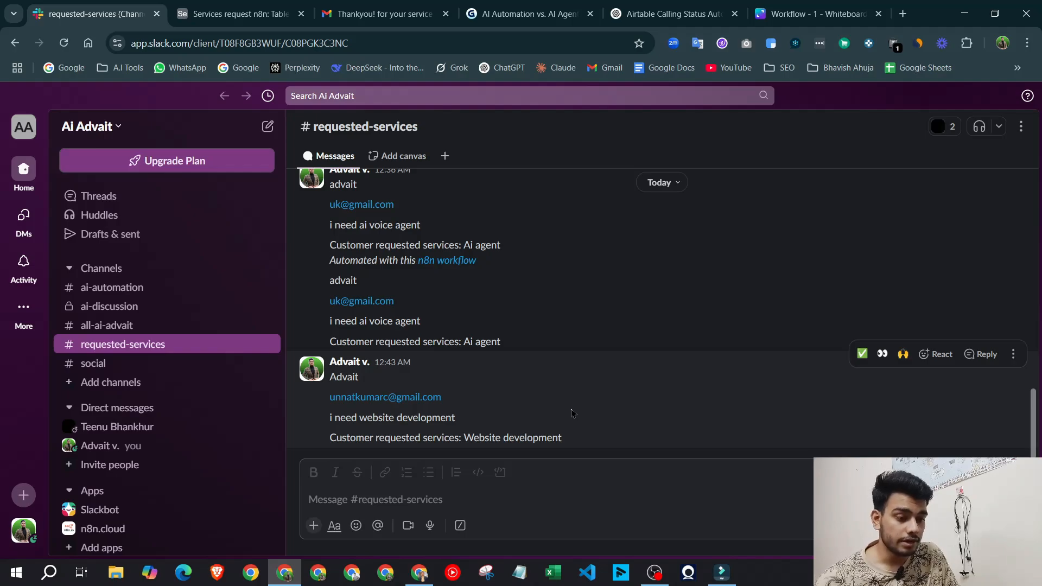
left_click(419, 573)
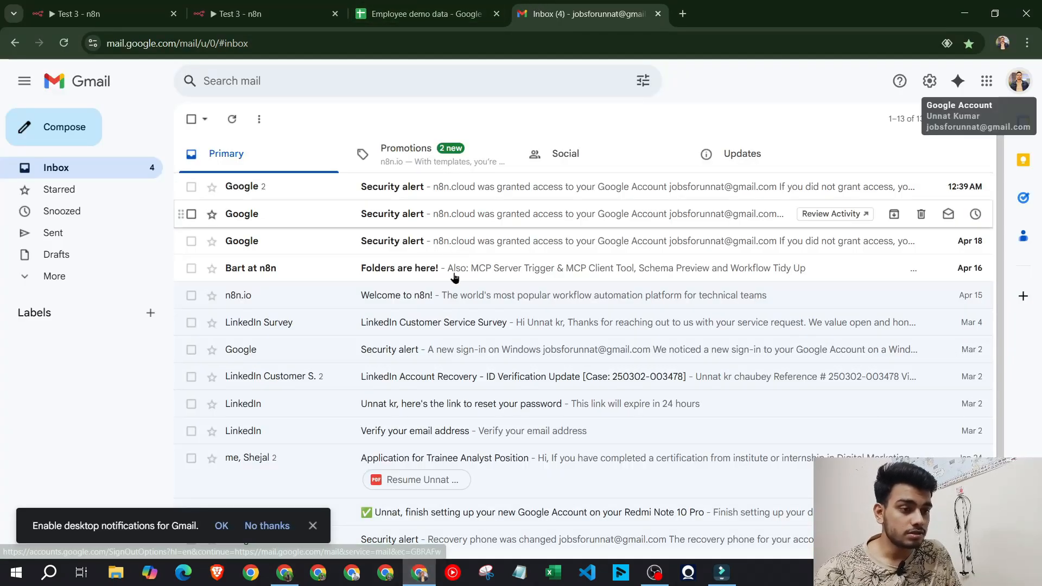
left_click(264, 13)
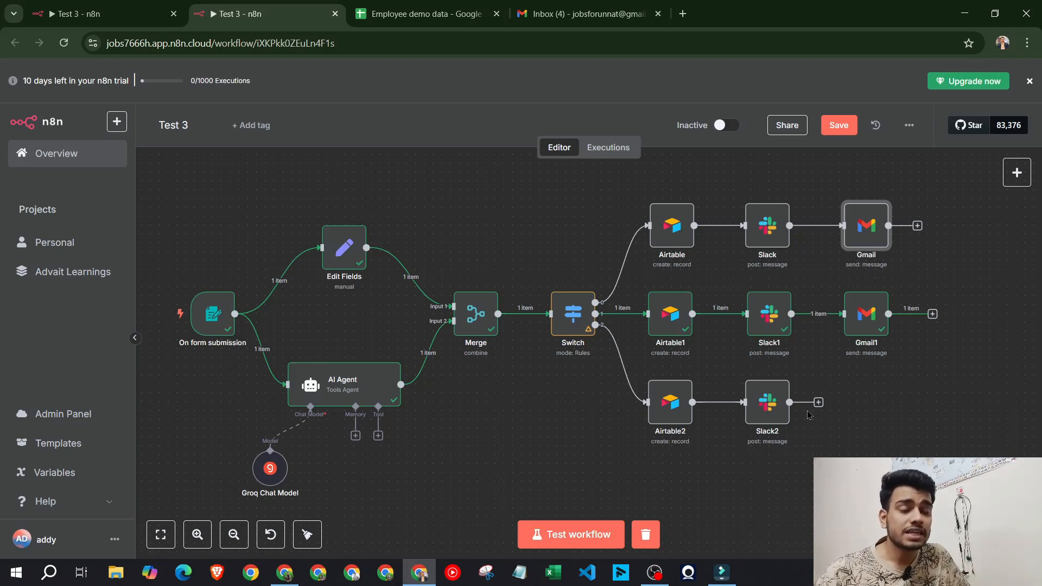
left_click(284, 573)
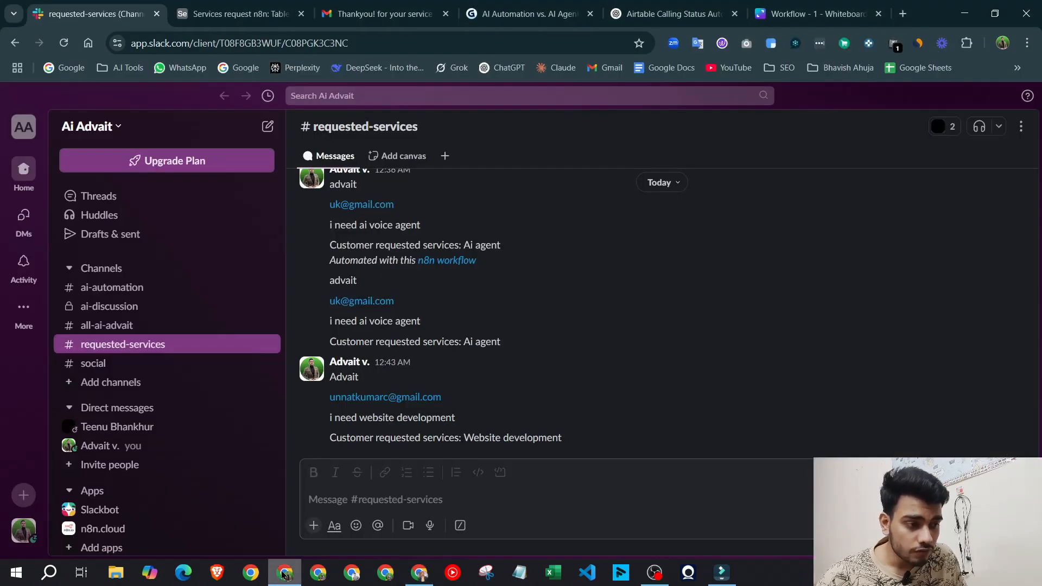
left_click(673, 14)
left_click(816, 14)
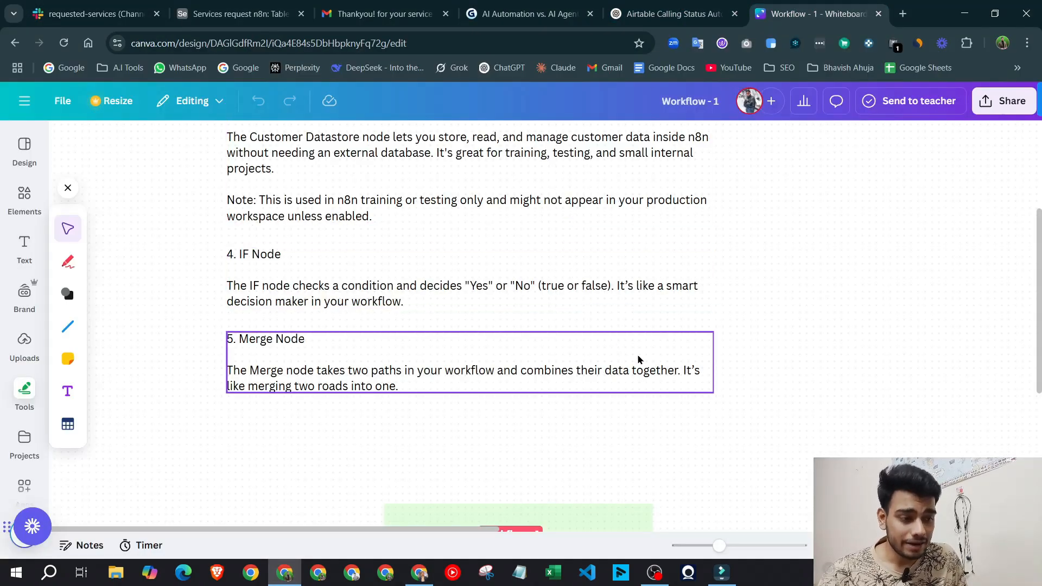
scroll(638, 359, "down", 3)
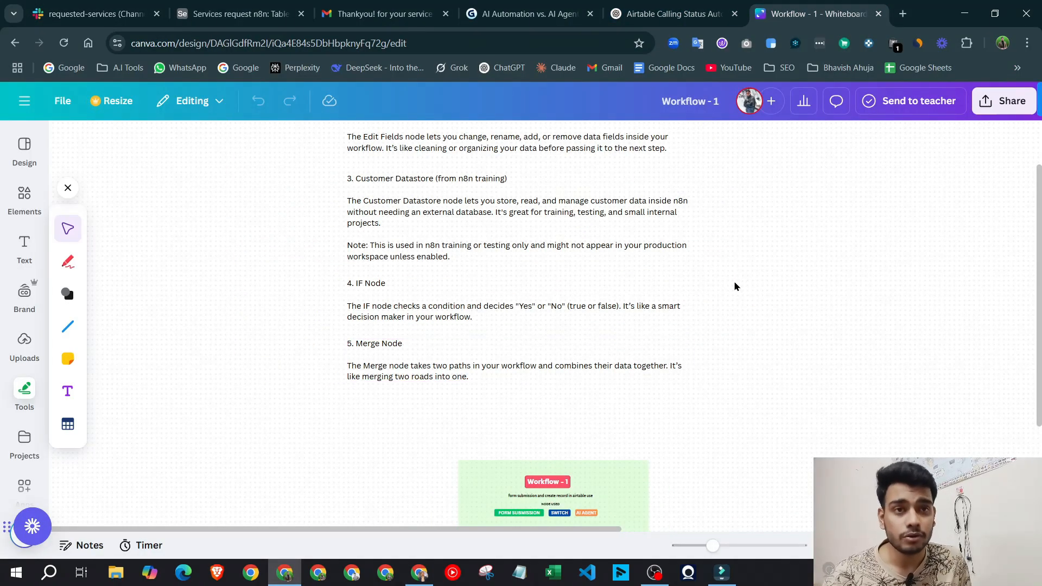
scroll(600, 282, "down", 5)
scroll(569, 369, "up", 2)
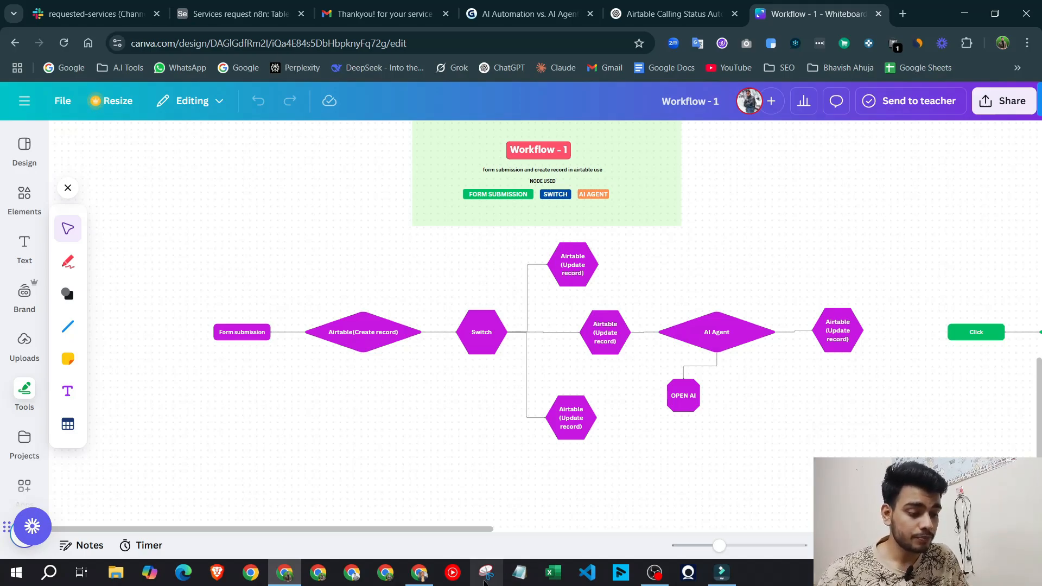
left_click(426, 573)
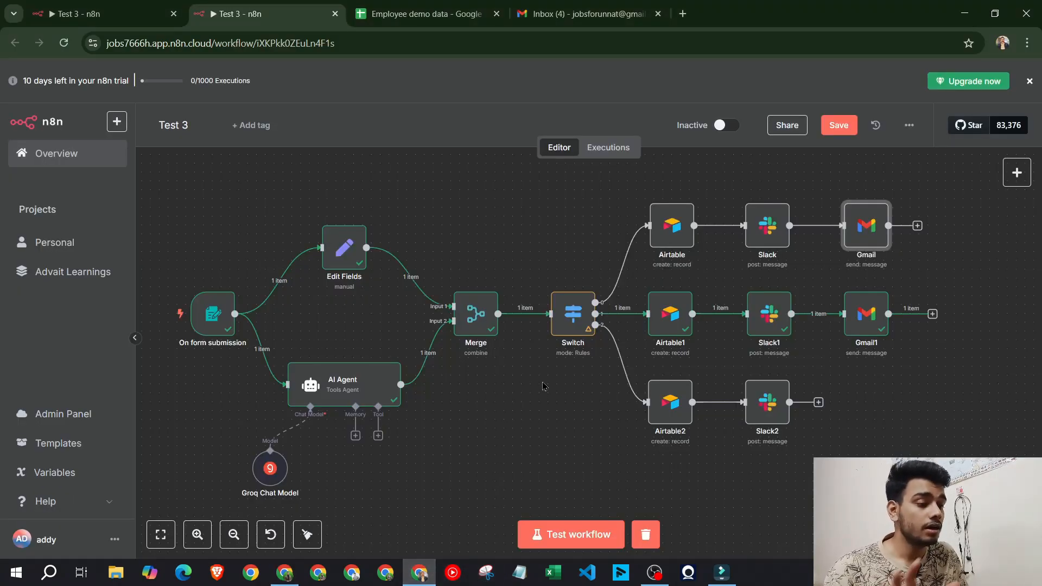